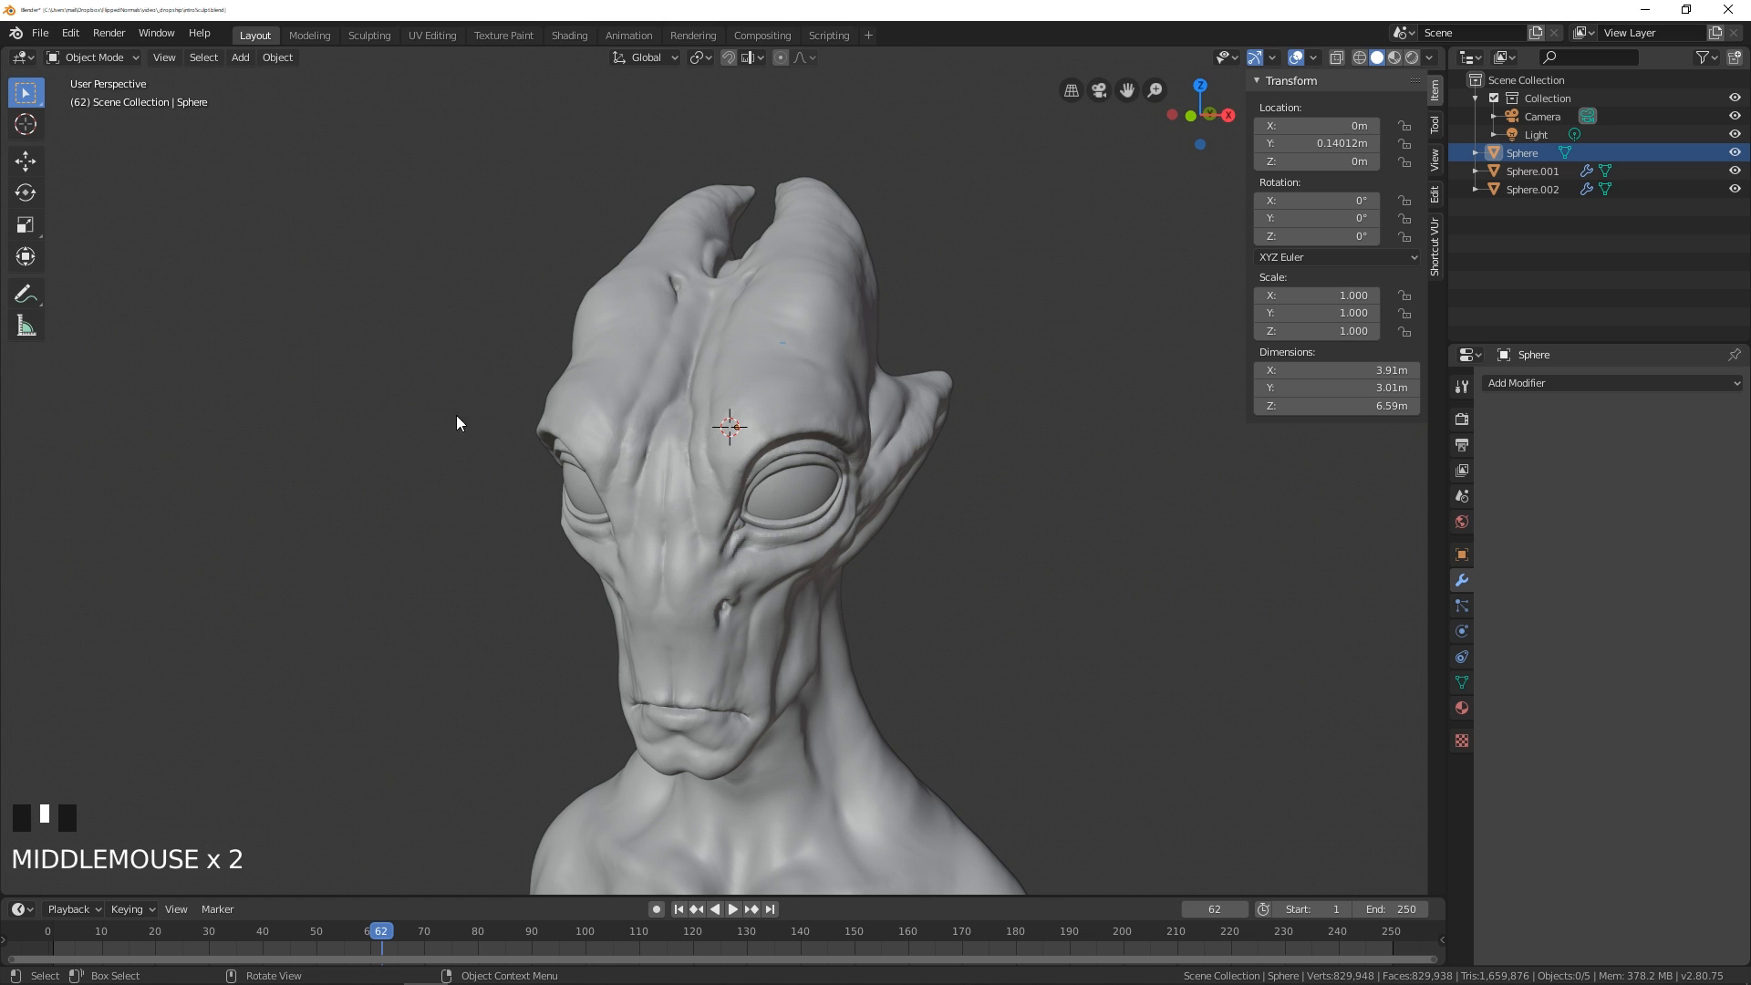
- Select the alien bust mesh and switch to the Sculpting workspace
{"action": "mouse_move", "coordinate": [456, 423]}
{"action": "middle_mouse_down"}
{"action": "mouse_move", "coordinate": [457, 450]}
{"action": "mouse_move", "coordinate": [549, 424]}
{"action": "mouse_move", "coordinate": [415, 448]}
{"action": "mouse_move", "coordinate": [512, 477]}
{"action": "middle_mouse_up"}
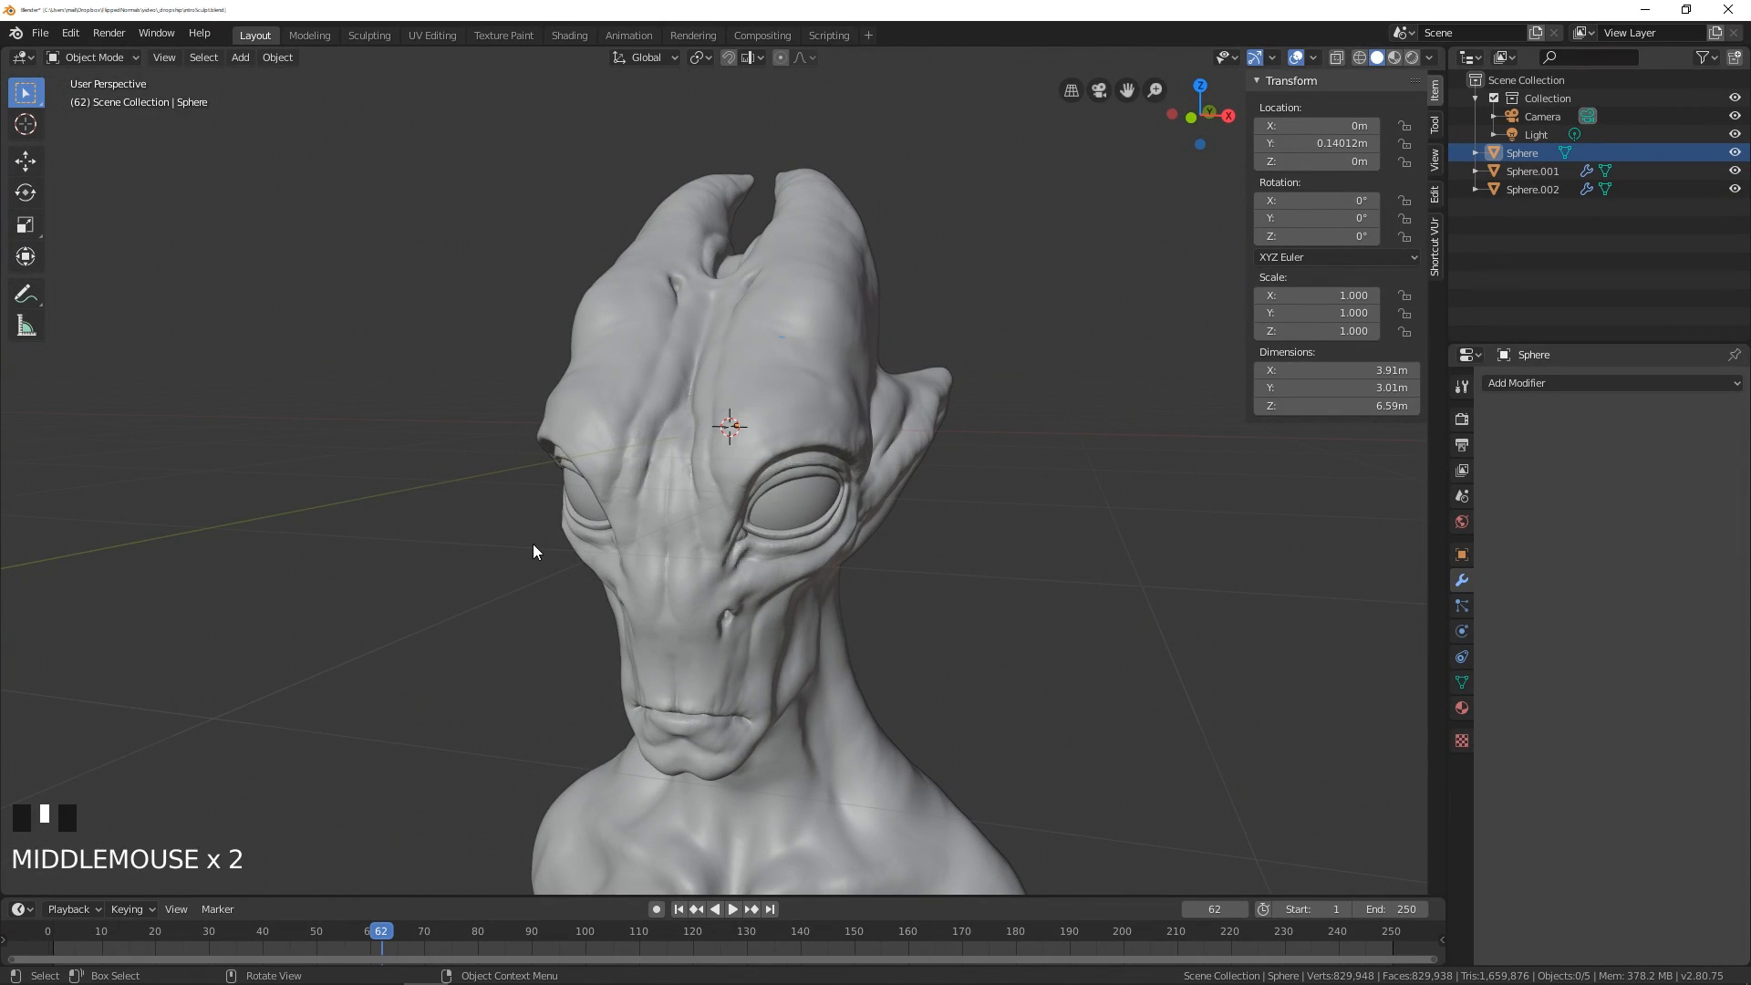
{"action": "mouse_move", "coordinate": [535, 547]}
{"action": "middle_mouse_down"}
{"action": "mouse_move", "coordinate": [599, 535]}
{"action": "mouse_move", "coordinate": [443, 564]}
{"action": "mouse_move", "coordinate": [453, 529]}
{"action": "middle_mouse_up"}
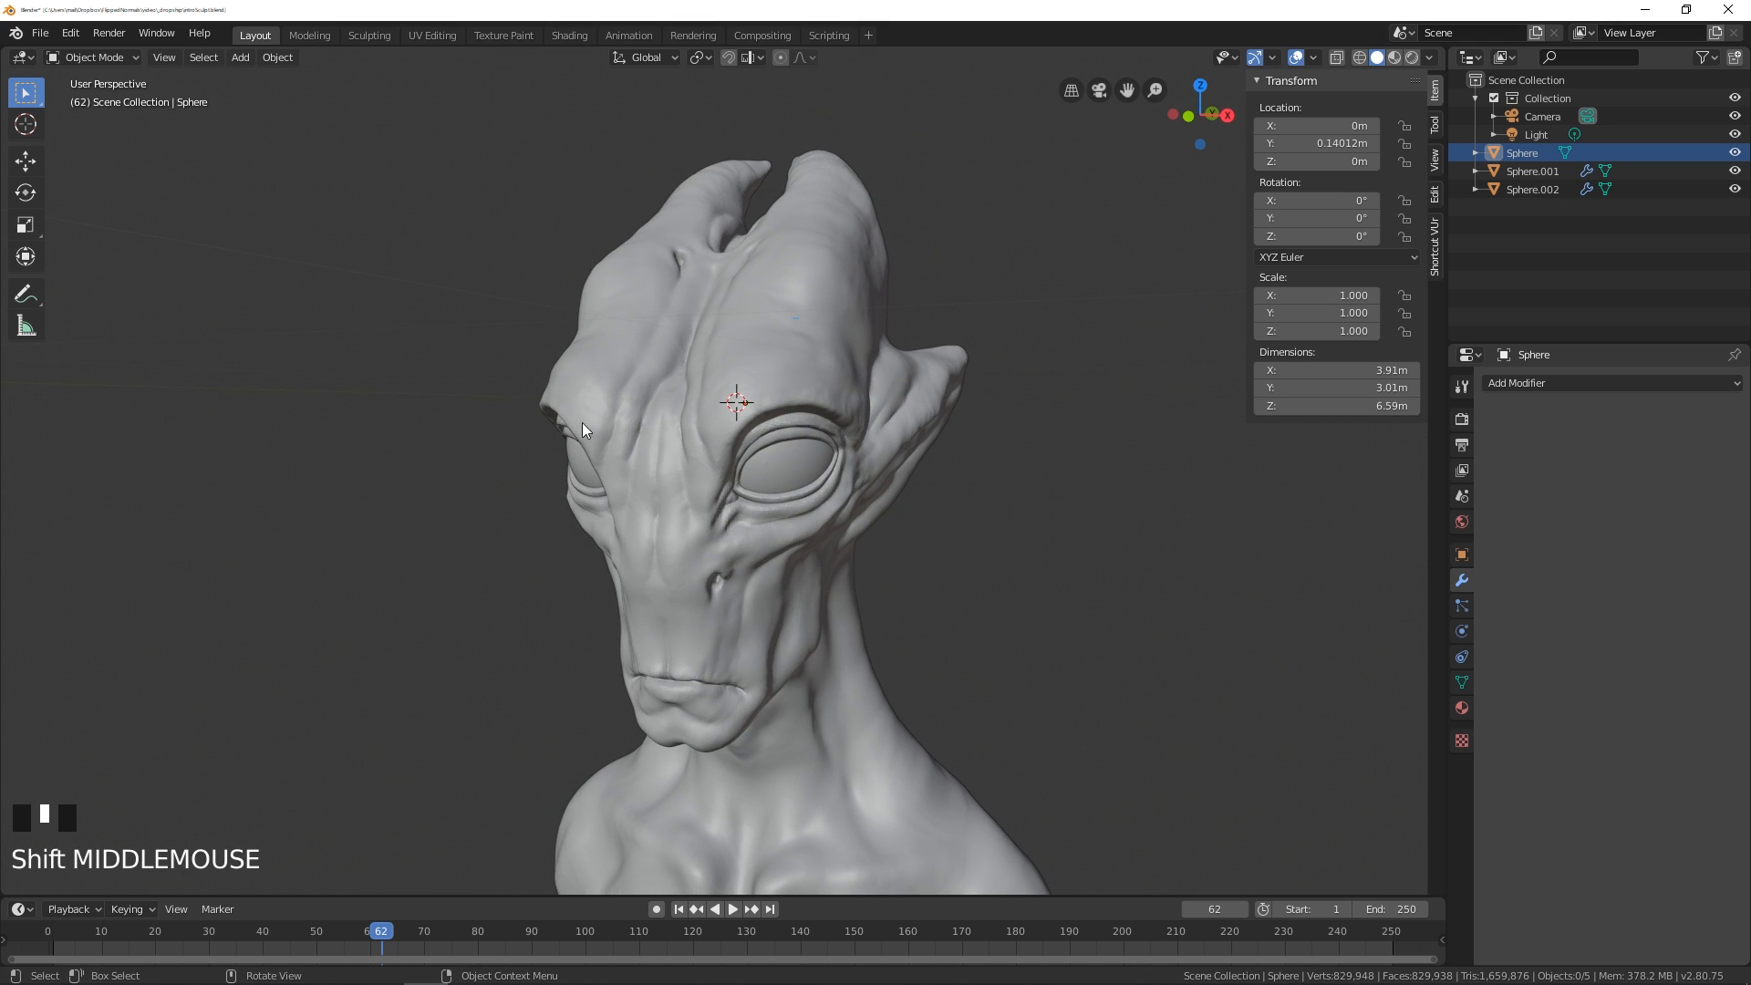
{"action": "middle_click_drag", "start_coordinate": [962, 573], "coordinate": [865, 571]}
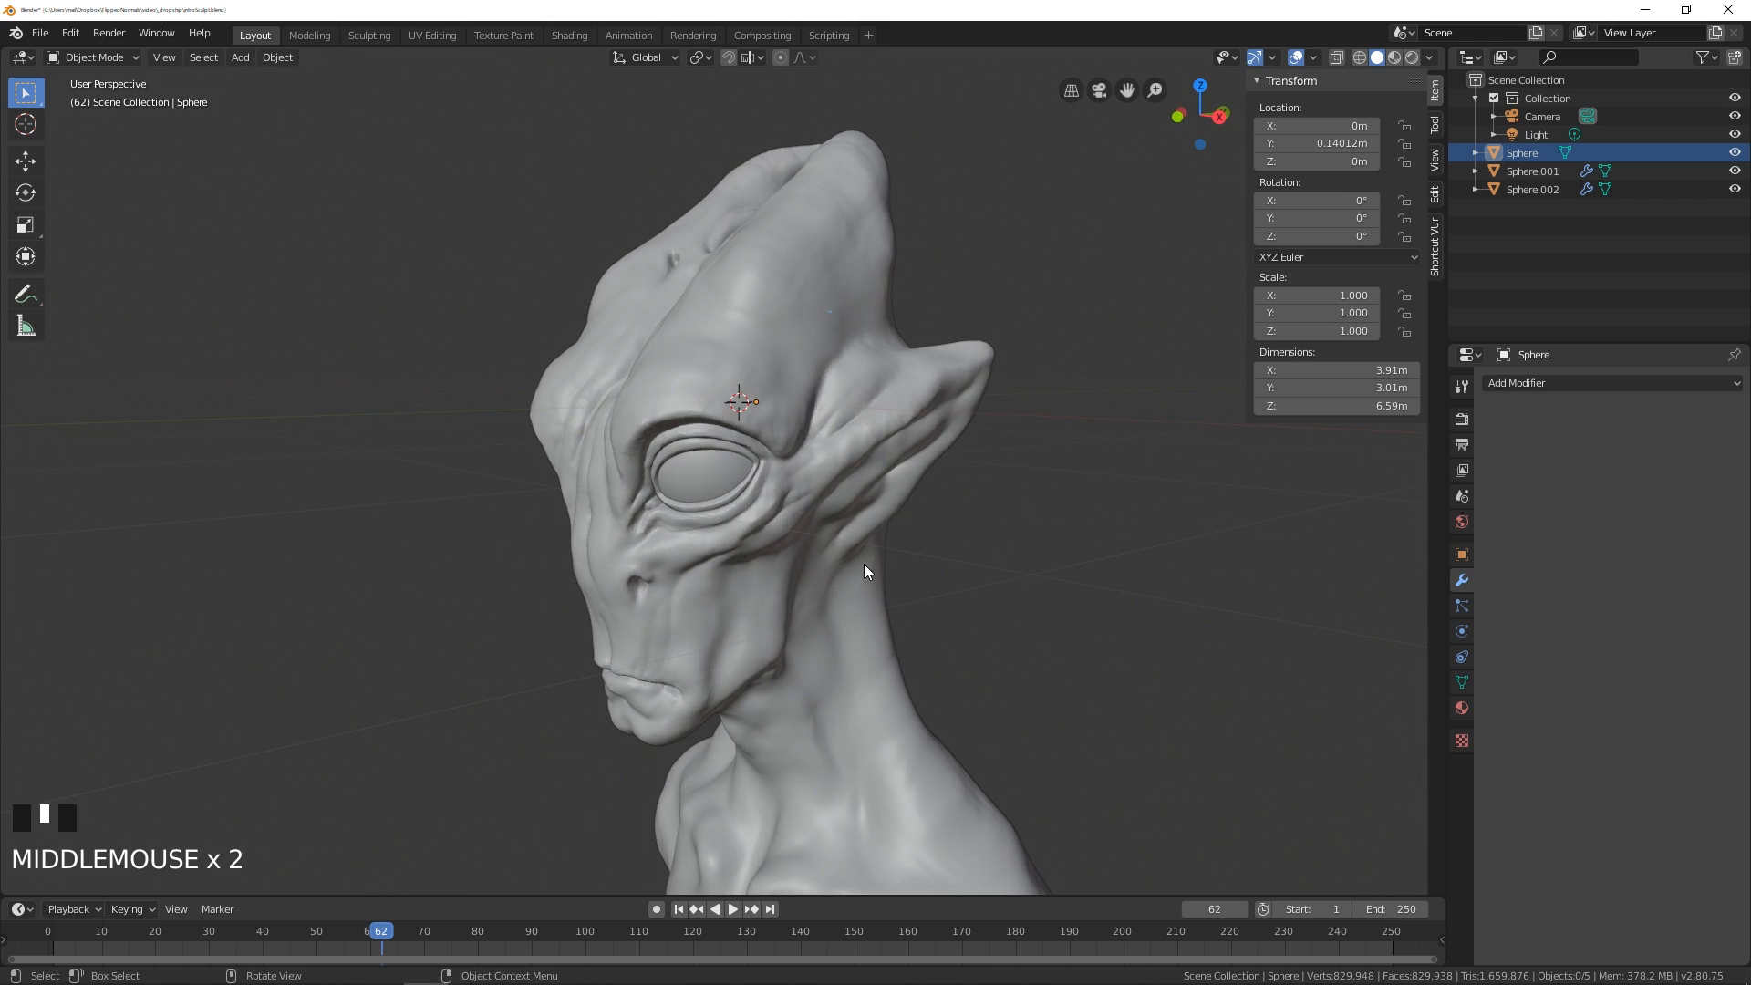
{"action": "mouse_move", "coordinate": [985, 553]}
{"action": "middle_mouse_down"}
{"action": "mouse_move", "coordinate": [1027, 551]}
{"action": "mouse_move", "coordinate": [1009, 547]}
{"action": "middle_mouse_up"}
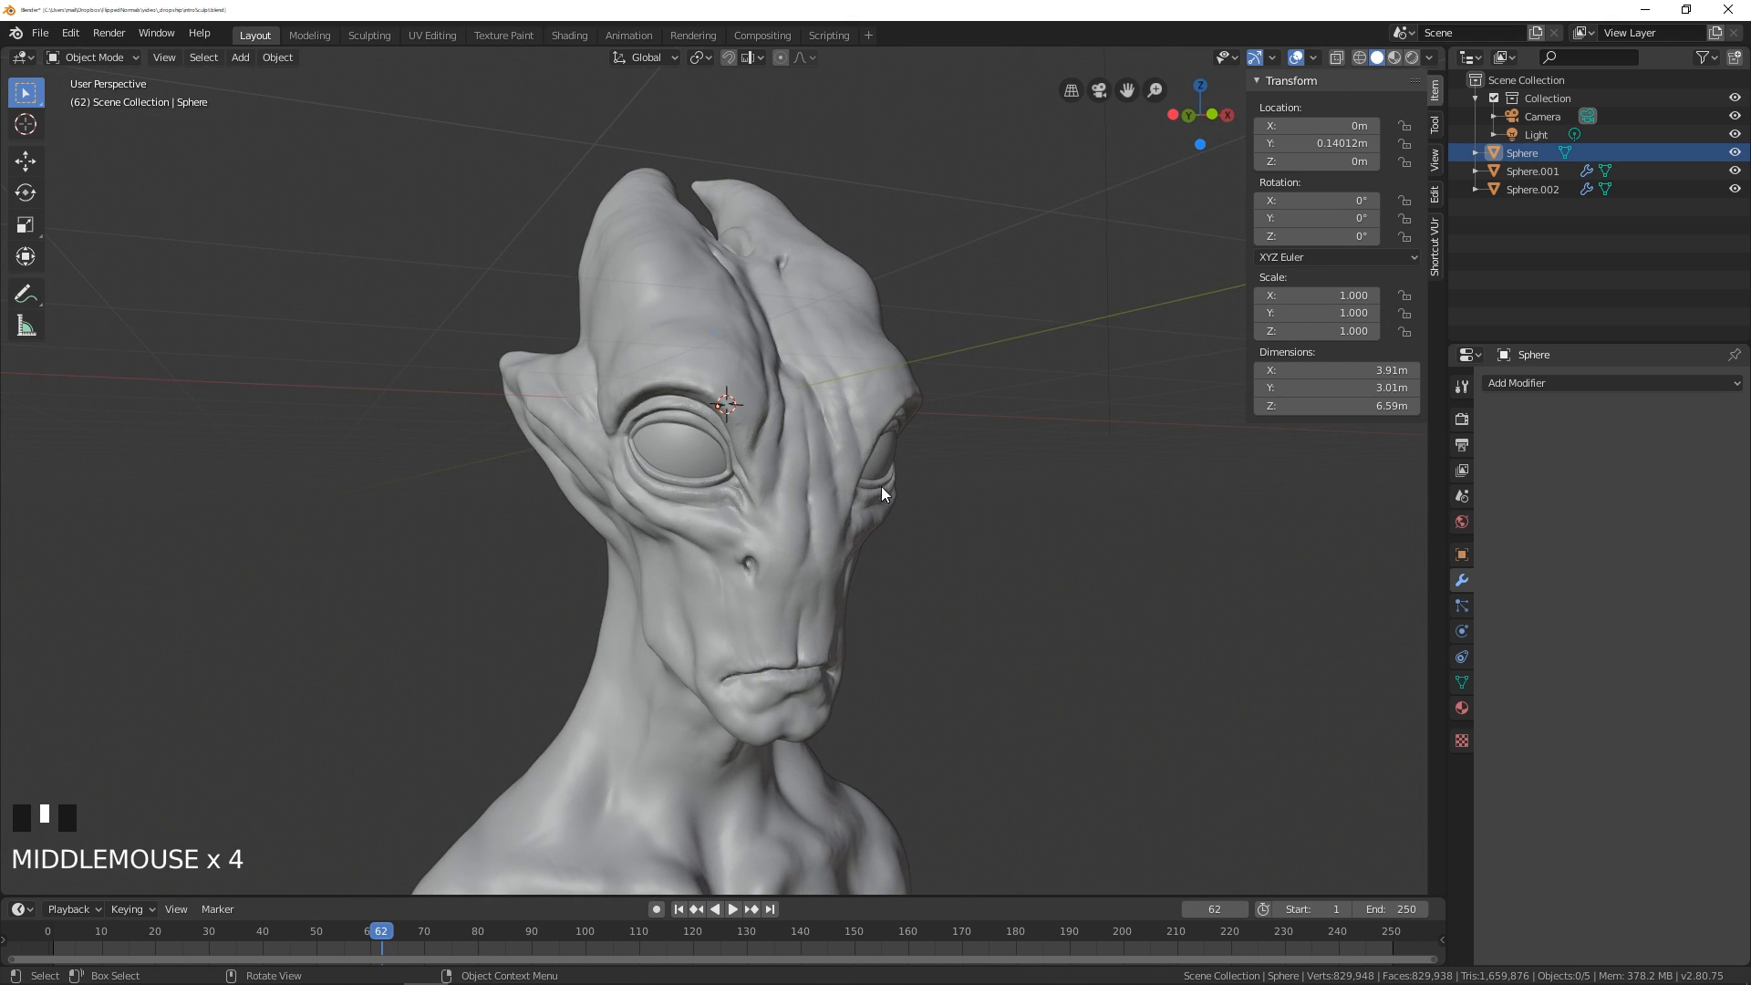
{"action": "middle_click_drag", "start_coordinate": [728, 376], "coordinate": [733, 398]}
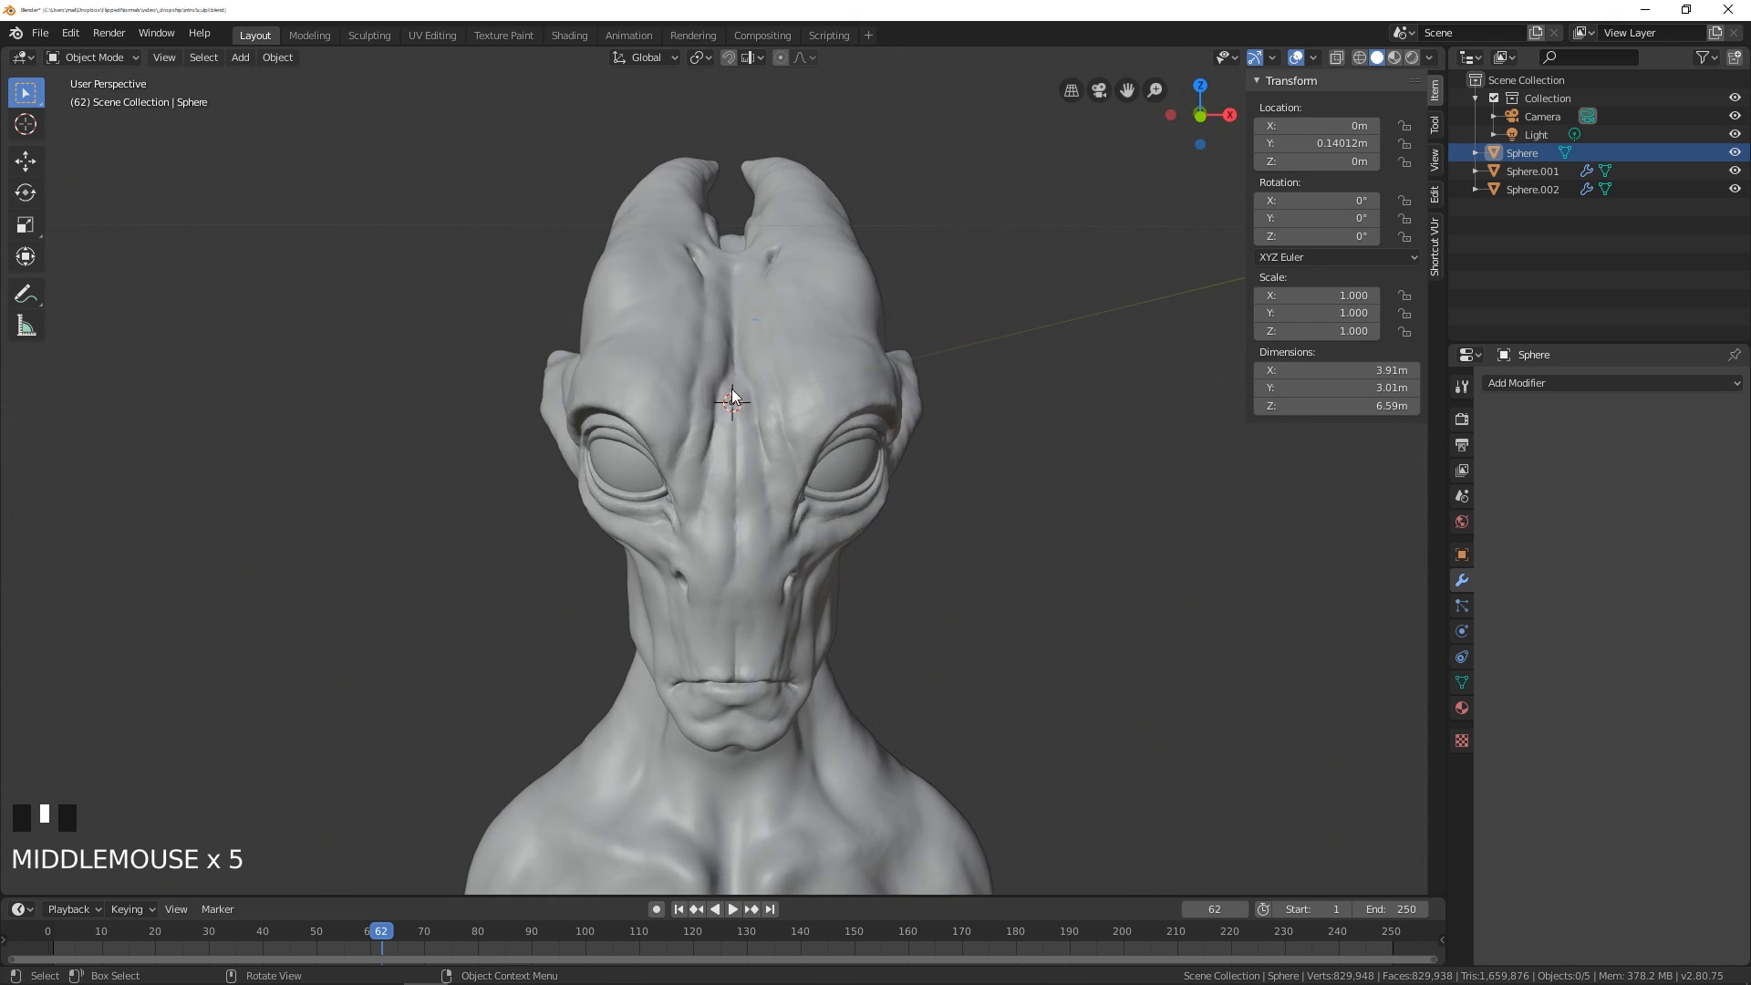
{"action": "left_click", "coordinate": [883, 343]}
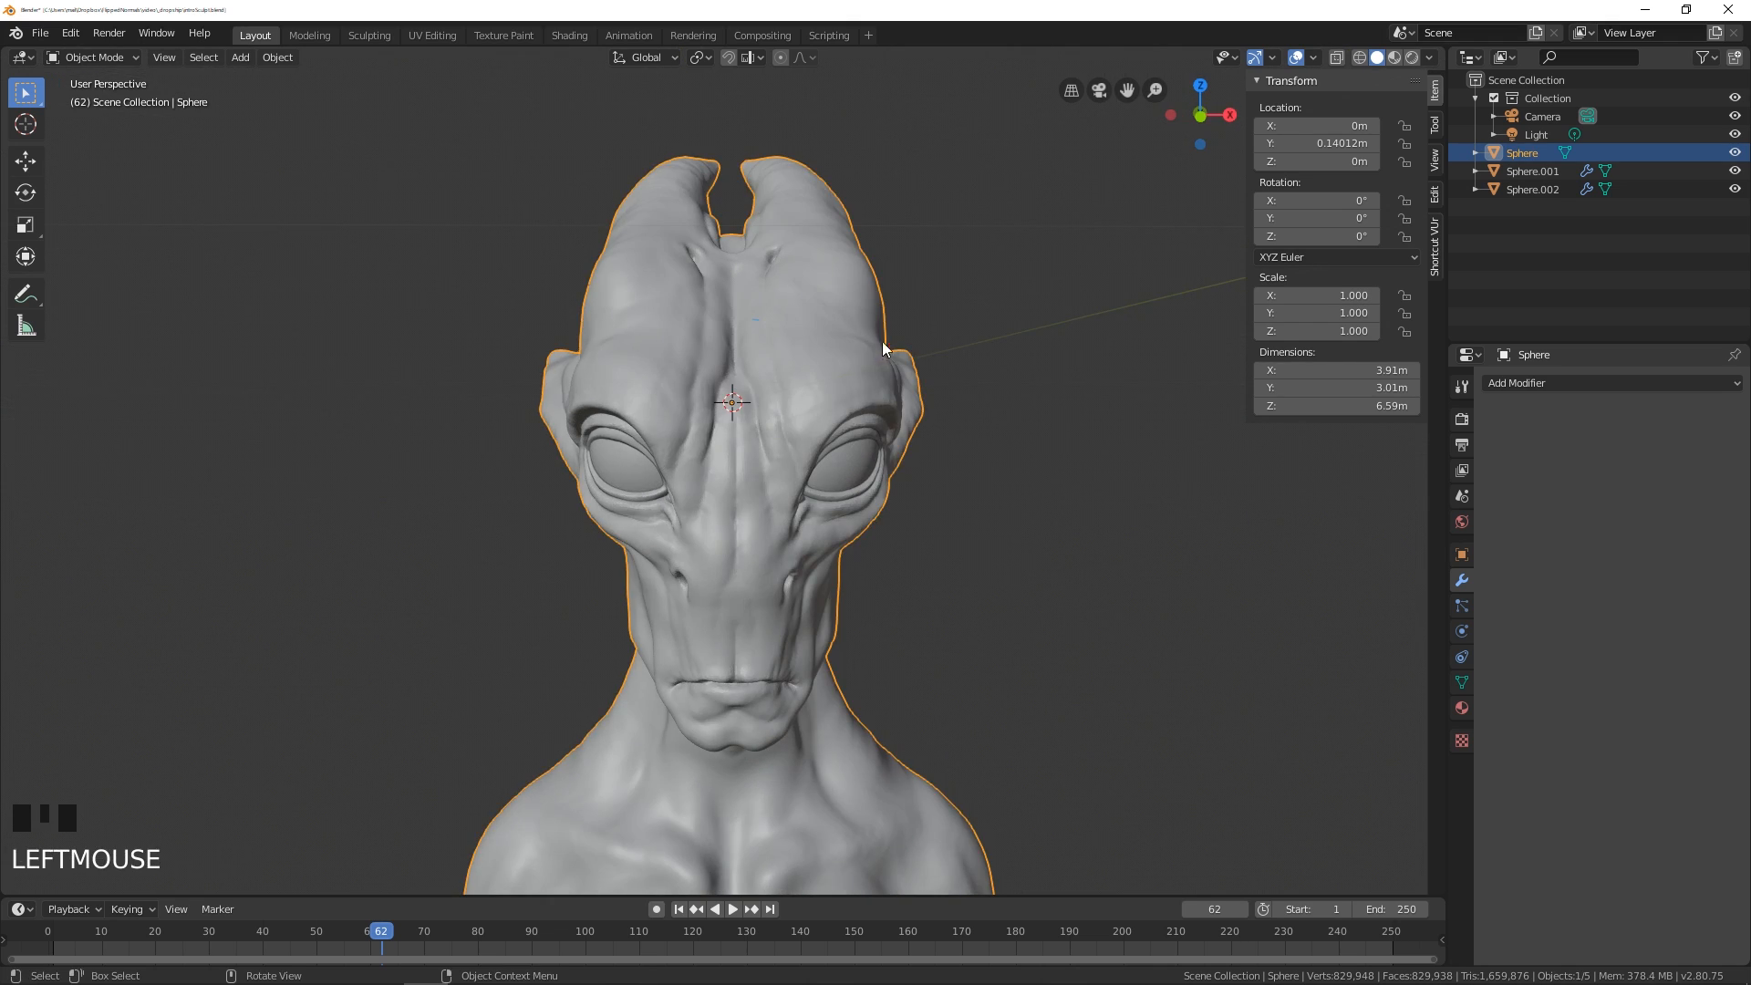
{"action": "left_click", "coordinate": [370, 37]}
- Examine the alien bust's forehead, eyes, ears and mouth from several angles and distances
{"action": "mouse_move", "coordinate": [866, 419]}
{"action": "middle_mouse_down"}
{"action": "mouse_move", "coordinate": [850, 420]}
{"action": "mouse_move", "coordinate": [884, 415]}
{"action": "mouse_move", "coordinate": [855, 402]}
{"action": "middle_mouse_up"}
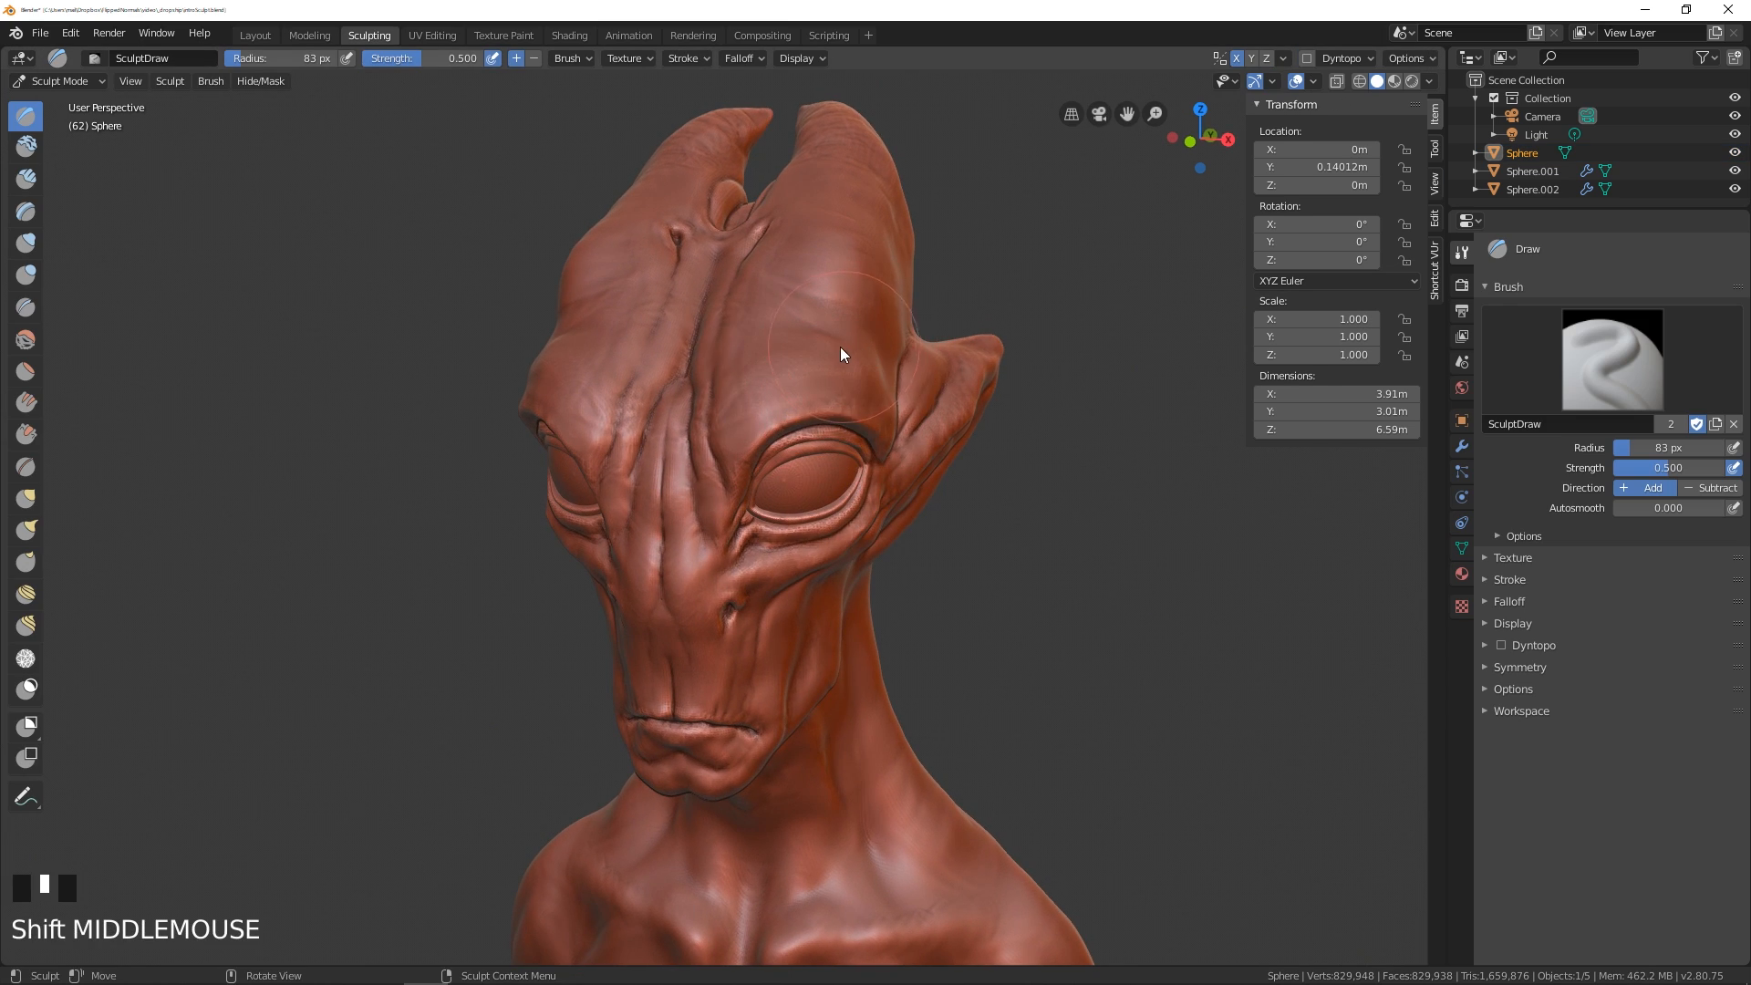
{"action": "middle_click_drag", "start_coordinate": [793, 380], "coordinate": [819, 371]}
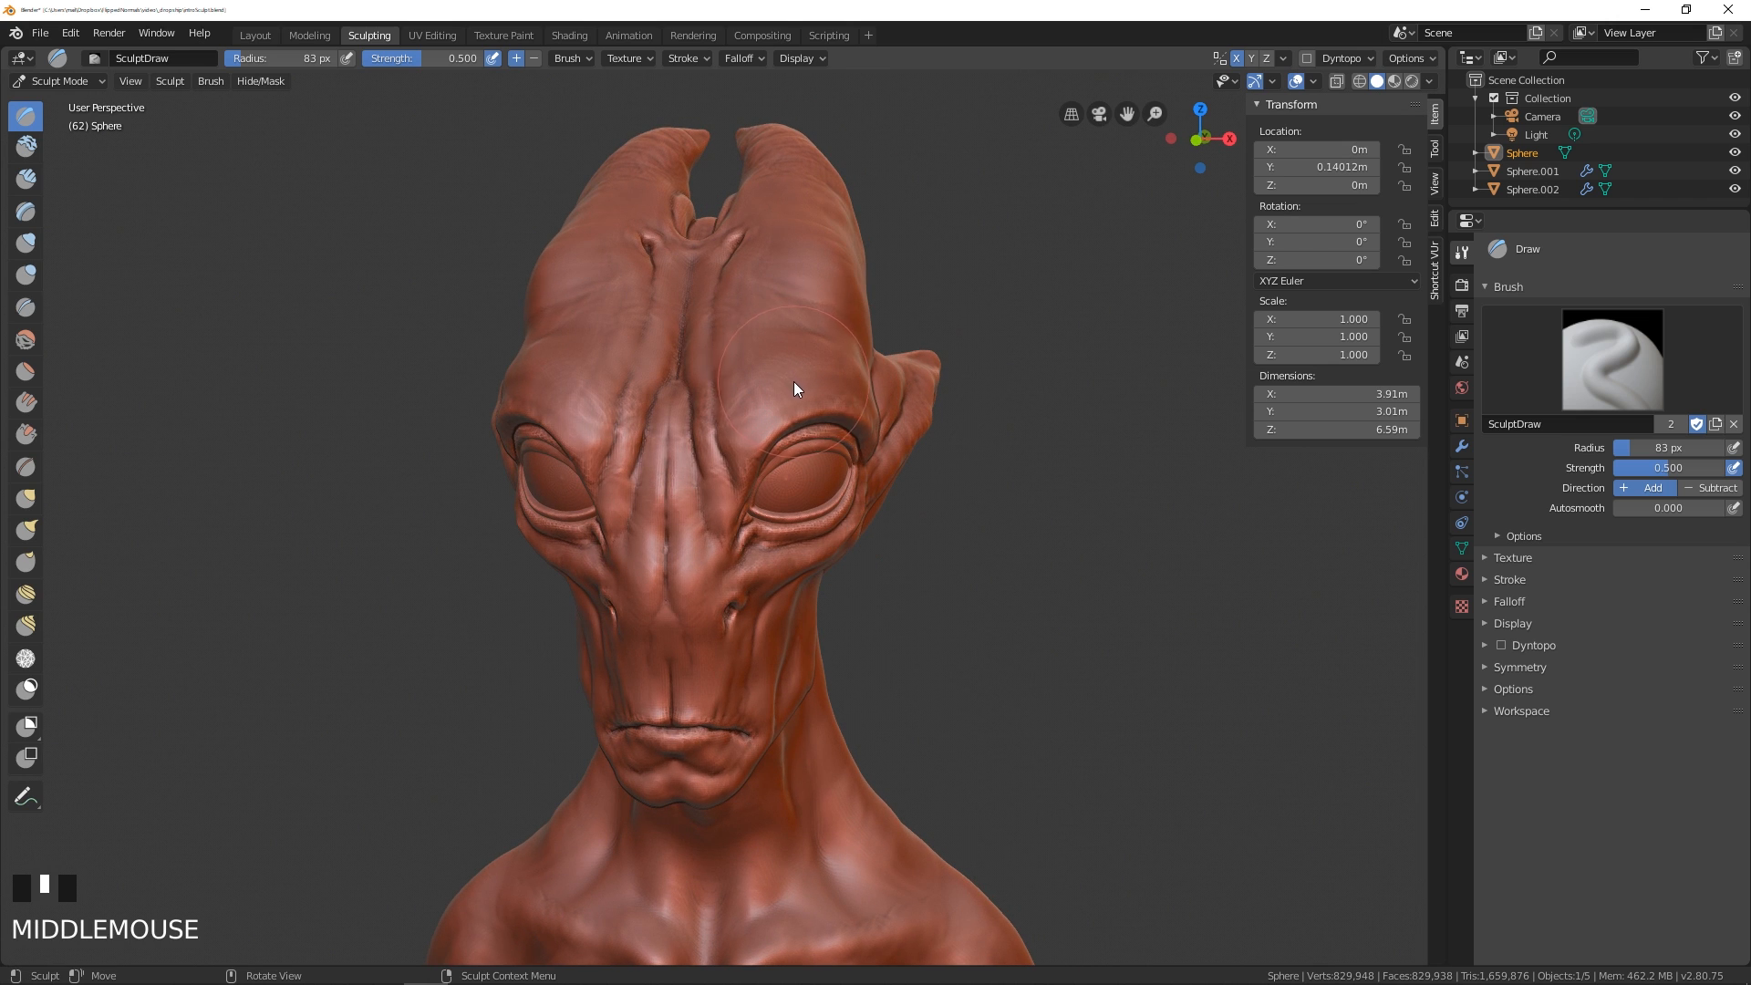
{"action": "mouse_move", "coordinate": [817, 408]}
{"action": "middle_mouse_down"}
{"action": "mouse_move", "coordinate": [817, 384]}
{"action": "mouse_move", "coordinate": [852, 384]}
{"action": "mouse_move", "coordinate": [769, 392]}
{"action": "mouse_move", "coordinate": [811, 374]}
{"action": "mouse_move", "coordinate": [727, 372]}
{"action": "mouse_move", "coordinate": [789, 381]}
{"action": "mouse_move", "coordinate": [731, 356]}
{"action": "mouse_move", "coordinate": [726, 323]}
{"action": "mouse_move", "coordinate": [697, 337]}
{"action": "mouse_move", "coordinate": [739, 341]}
{"action": "middle_mouse_up"}
{"action": "middle_click", "coordinate": [707, 363], "text": "alt"}
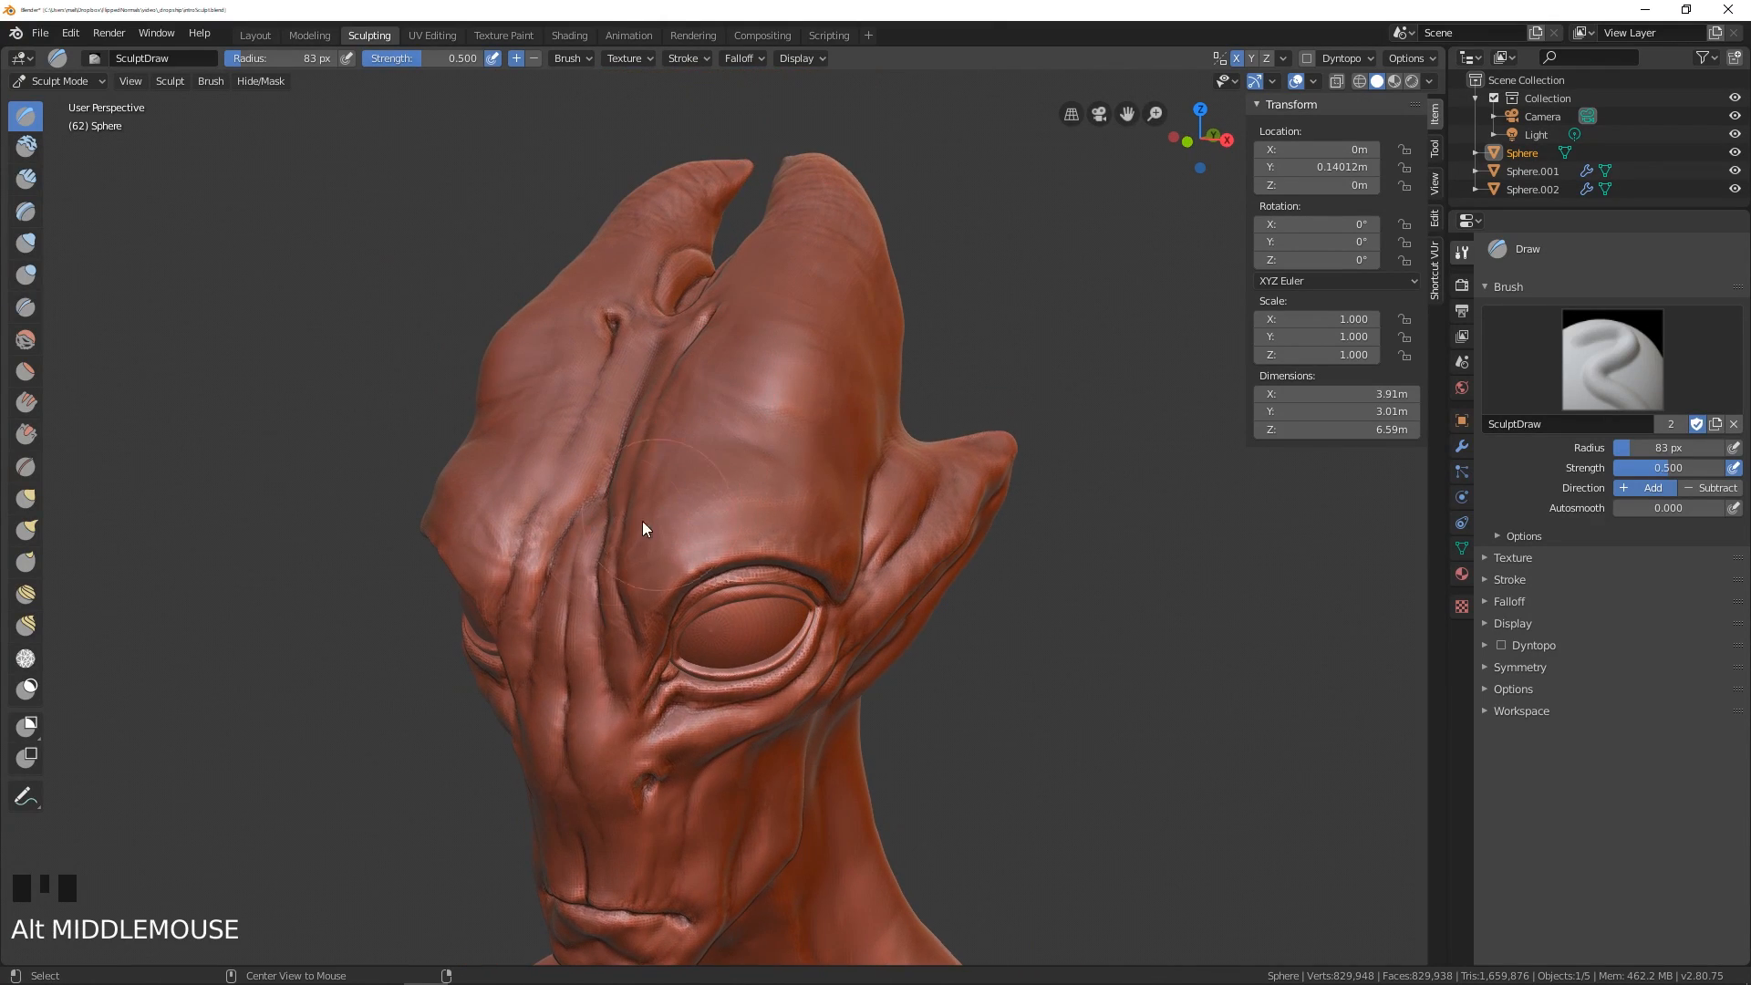
{"action": "middle_click", "coordinate": [552, 538], "text": "alt"}
{"action": "middle_click", "coordinate": [636, 489], "text": "alt"}
{"action": "middle_click", "coordinate": [660, 606], "text": "alt"}
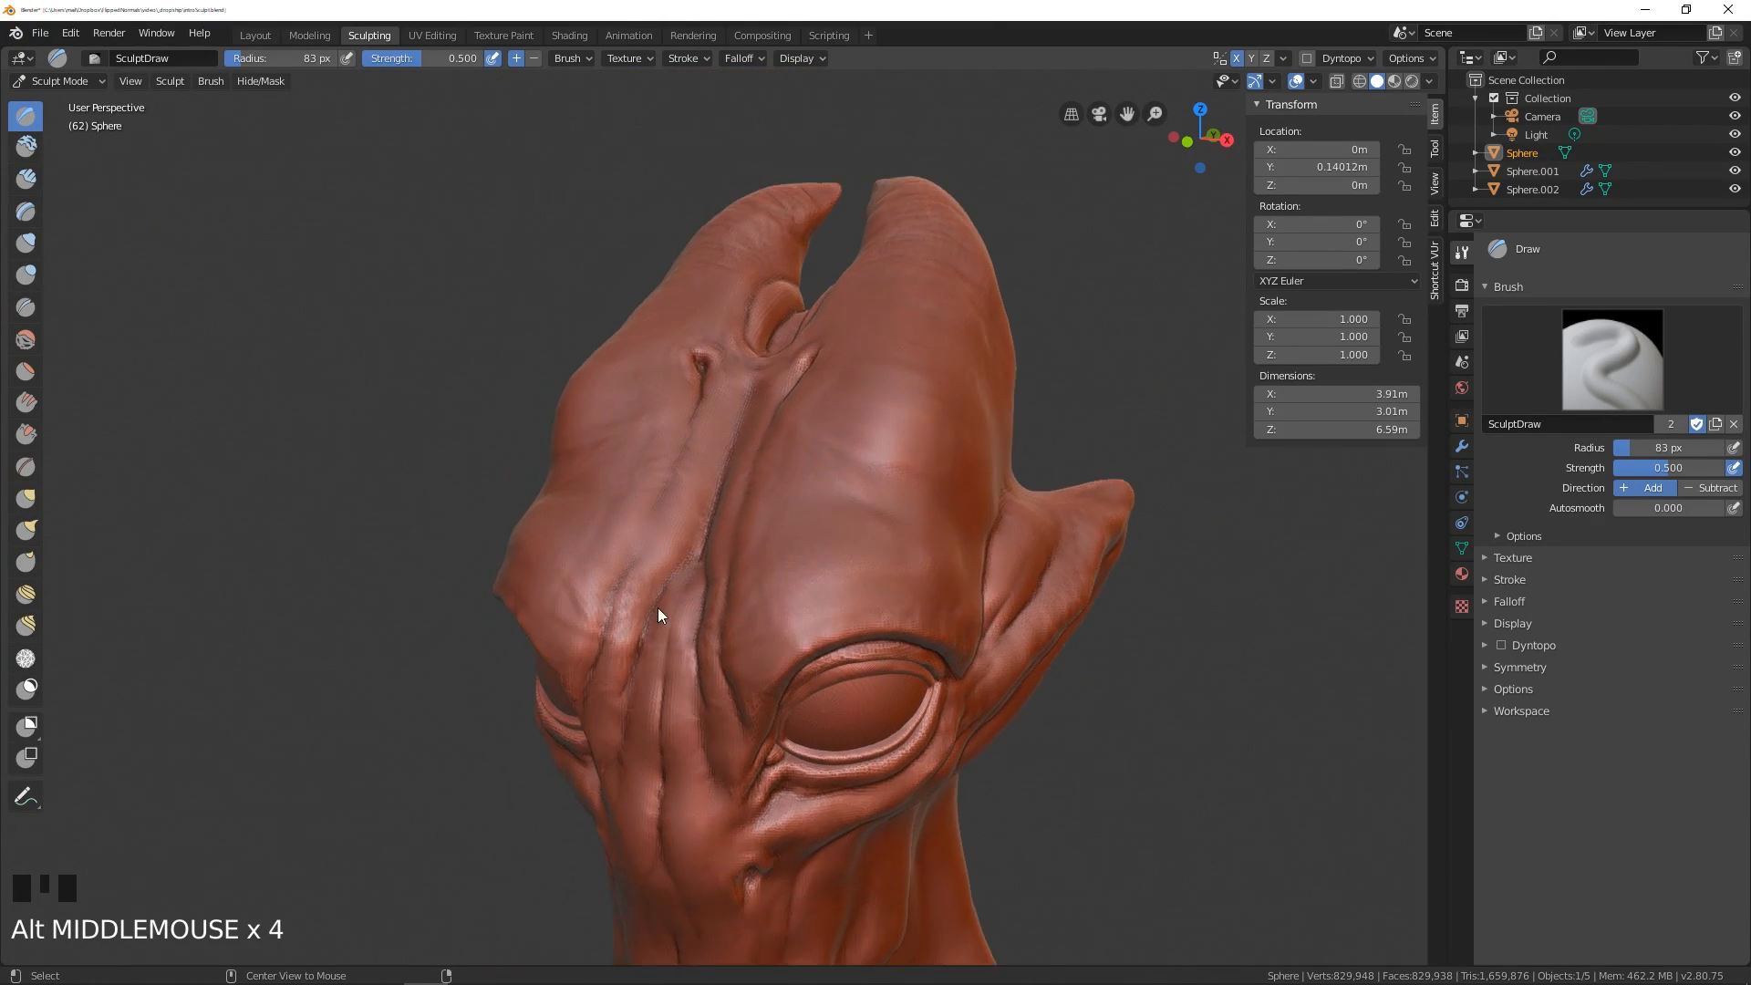
{"action": "middle_click_drag", "start_coordinate": [660, 605], "coordinate": [758, 602]}
{"action": "middle_click", "coordinate": [759, 723], "text": "alt"}
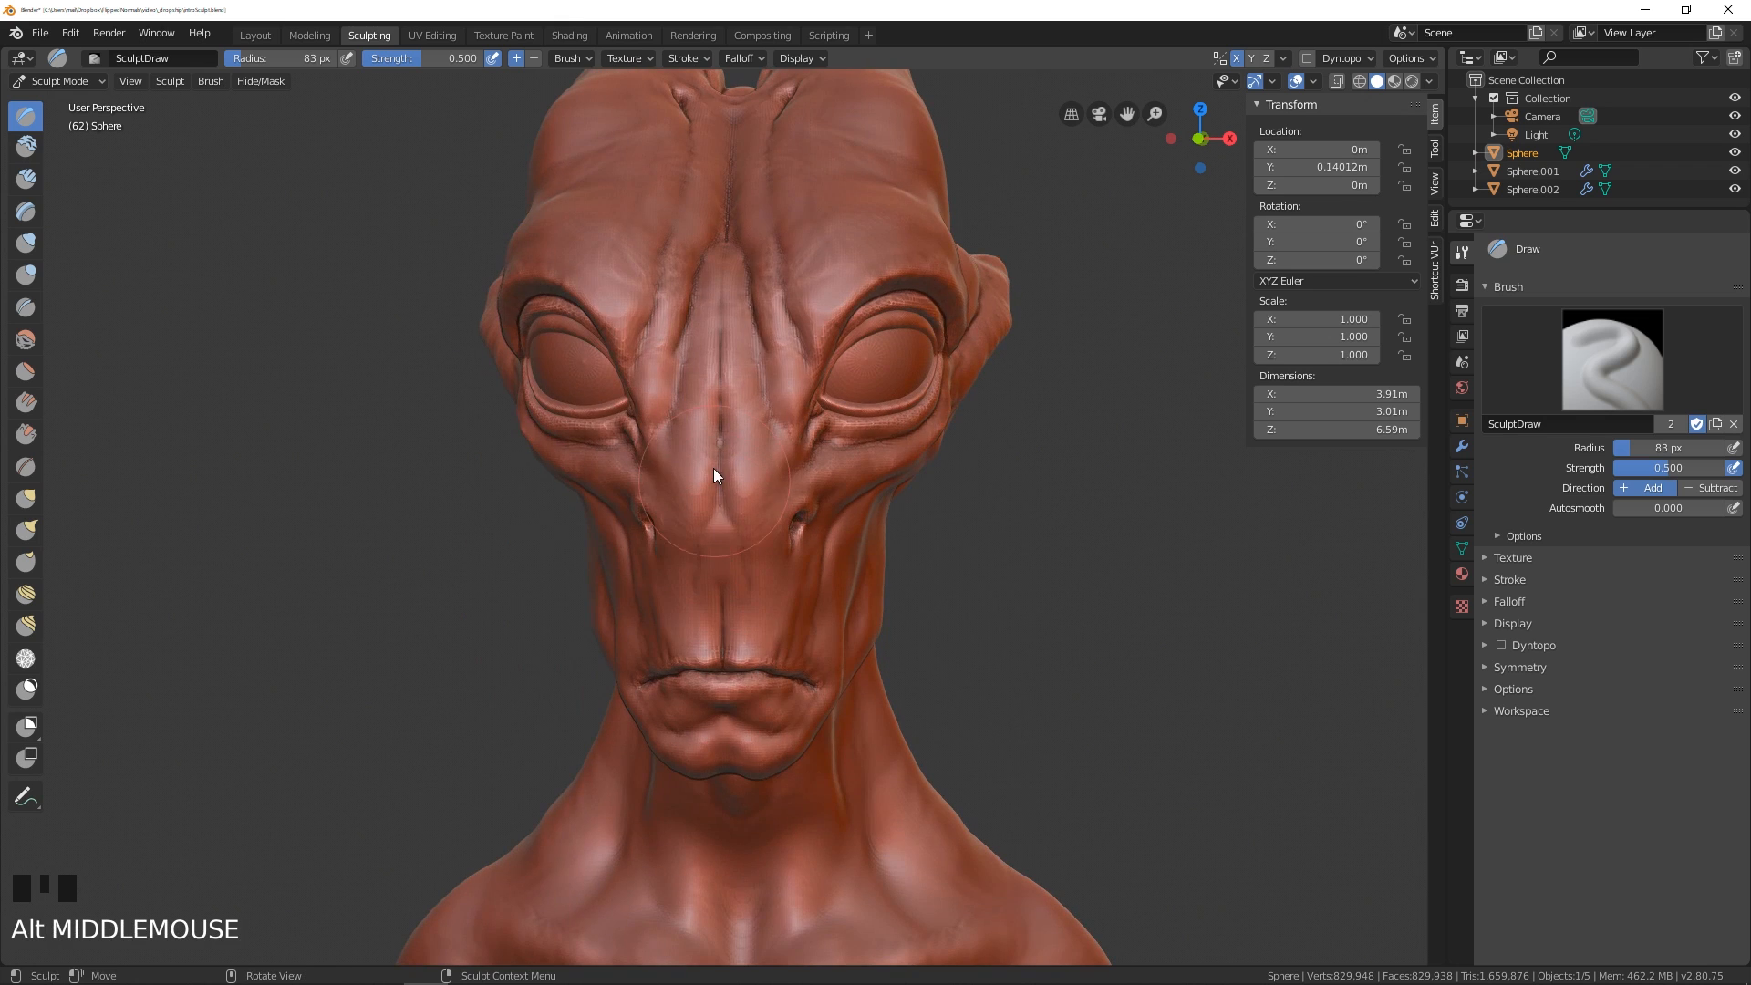
{"action": "middle_click", "coordinate": [758, 451], "text": "alt"}
{"action": "middle_click_drag", "start_coordinate": [758, 452], "coordinate": [639, 542]}
{"action": "middle_click_drag", "start_coordinate": [916, 447], "coordinate": [770, 464], "text": "shift"}
{"action": "middle_click_drag", "start_coordinate": [513, 523], "coordinate": [719, 463], "text": "shift"}
{"action": "middle_click_drag", "start_coordinate": [673, 612], "coordinate": [580, 693]}
{"action": "mouse_move", "coordinate": [720, 505]}
{"action": "middle_mouse_down"}
{"action": "mouse_move", "coordinate": [680, 552]}
{"action": "mouse_move", "coordinate": [718, 517]}
{"action": "middle_mouse_up"}
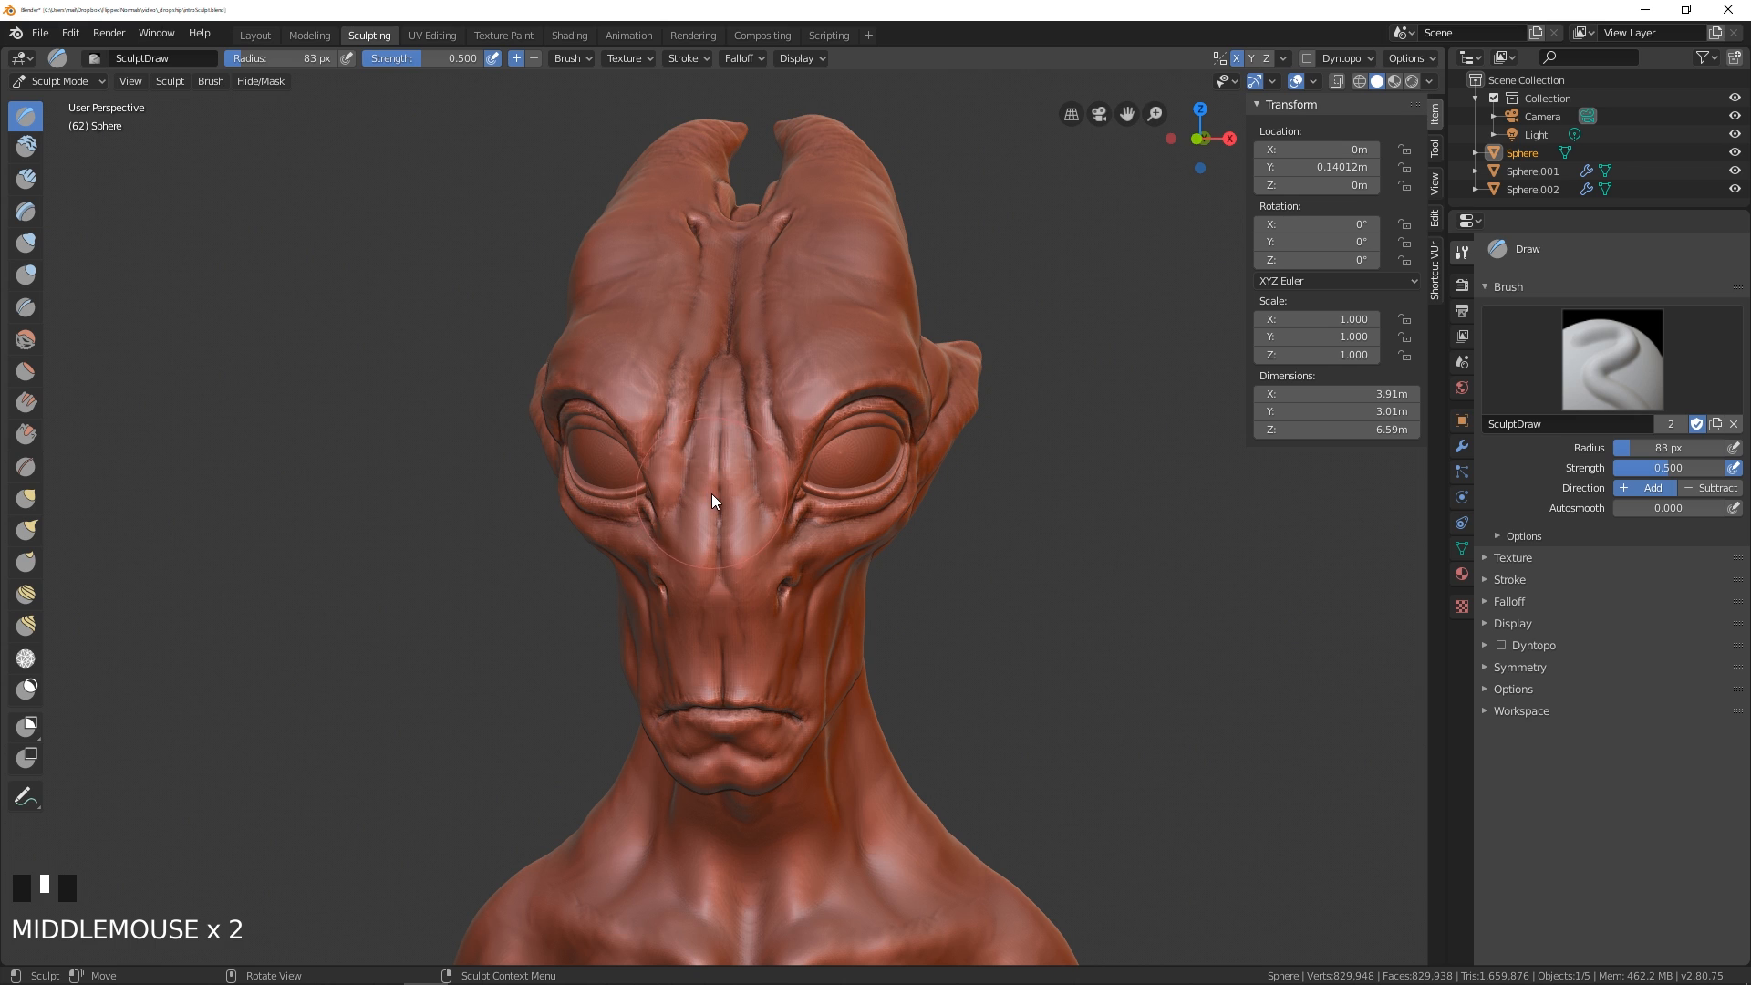
{"action": "middle_click_drag", "start_coordinate": [711, 494], "coordinate": [699, 498]}
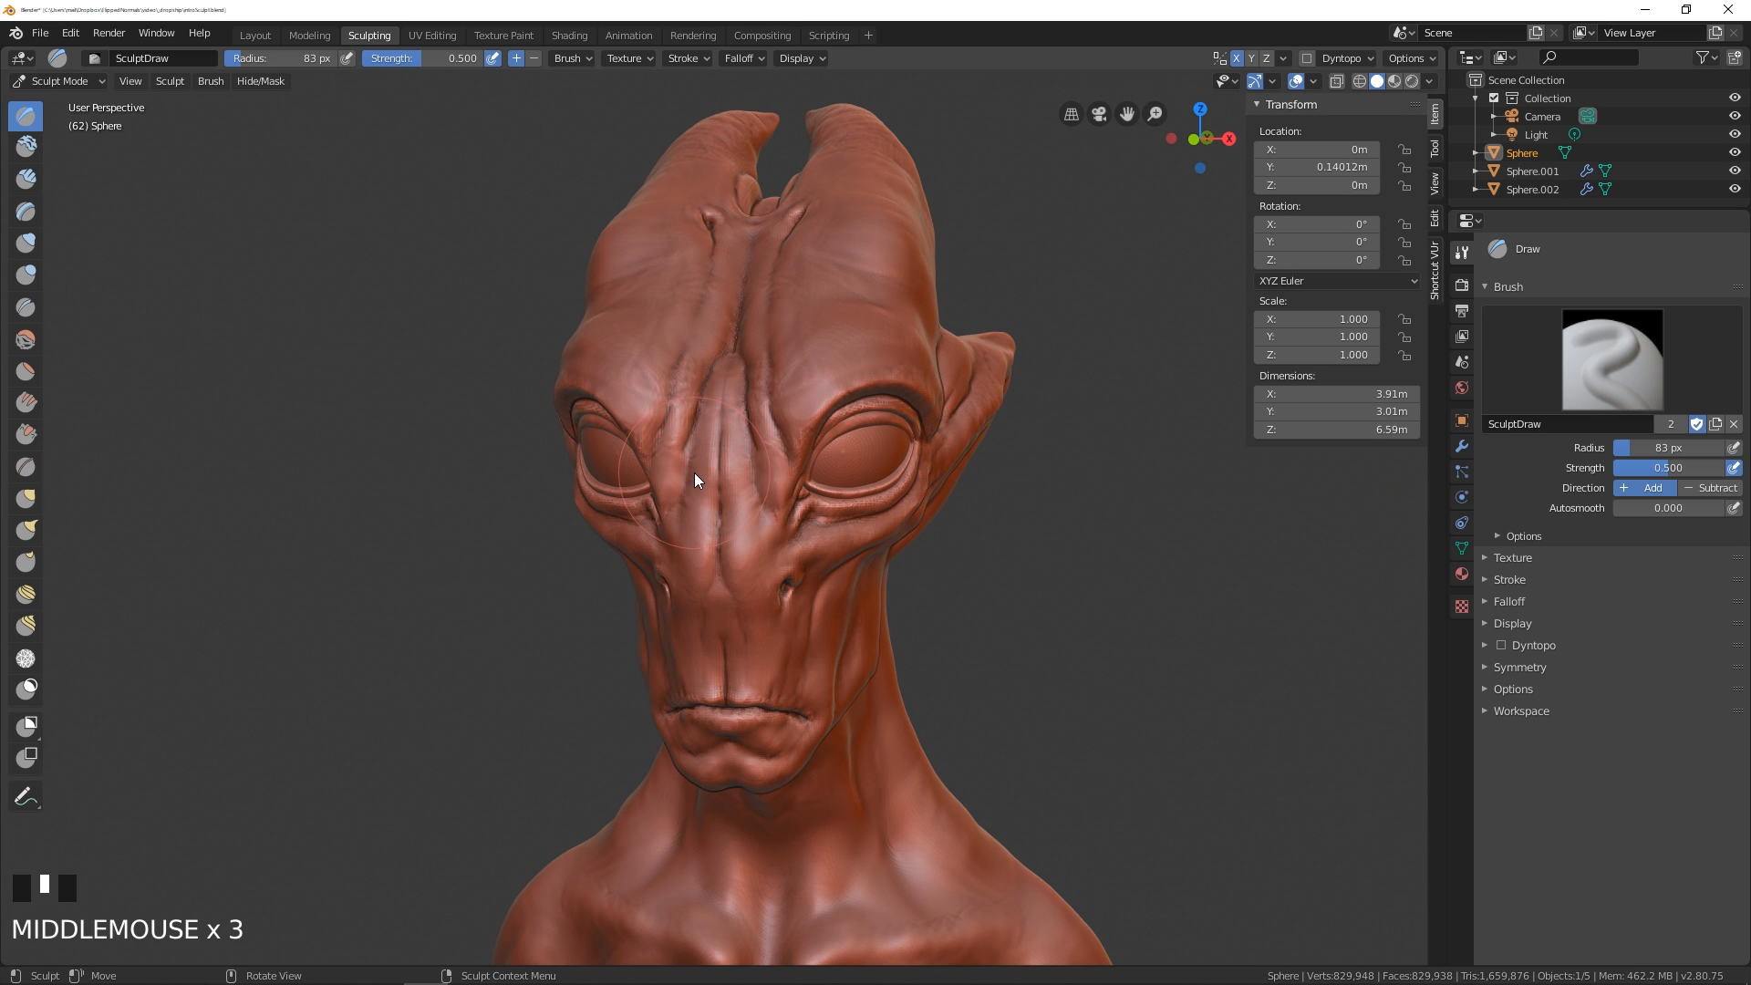
{"action": "mouse_move", "coordinate": [704, 464]}
{"action": "middle_mouse_down"}
{"action": "mouse_move", "coordinate": [759, 463]}
{"action": "mouse_move", "coordinate": [693, 472]}
{"action": "middle_mouse_up"}
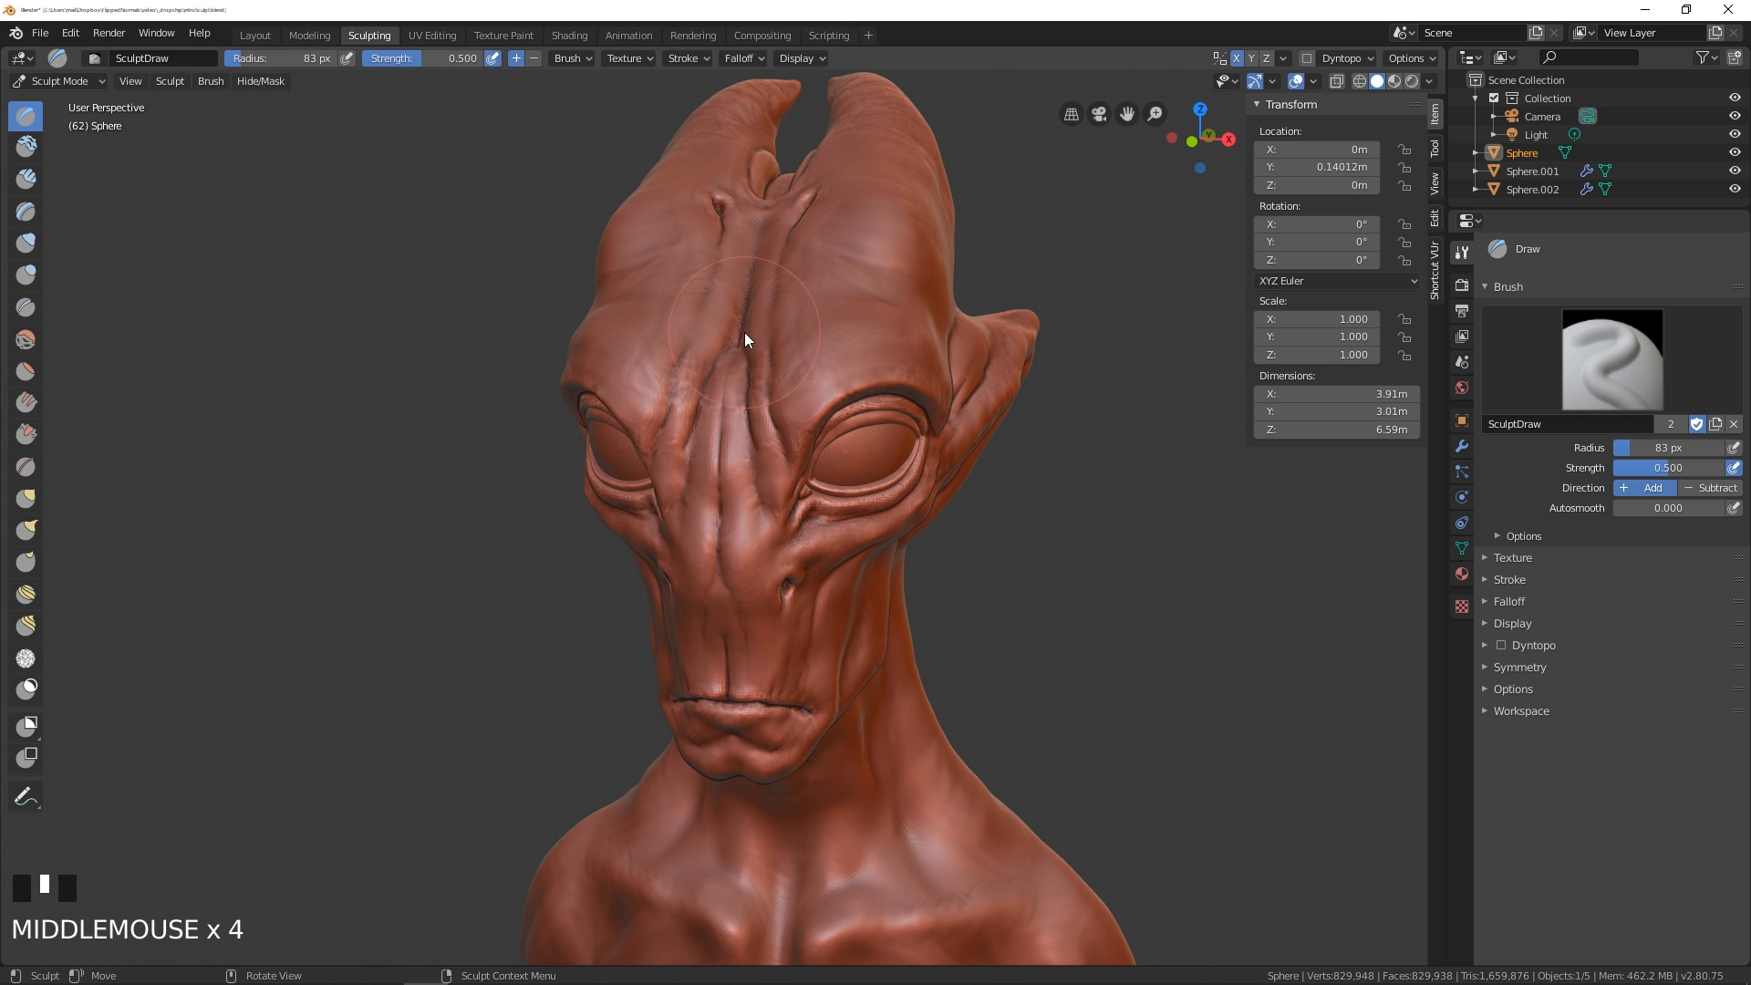
{"action": "mouse_move", "coordinate": [731, 451]}
{"action": "middle_mouse_down"}
{"action": "mouse_move", "coordinate": [713, 430]}
{"action": "mouse_move", "coordinate": [720, 461]}
{"action": "middle_mouse_up"}
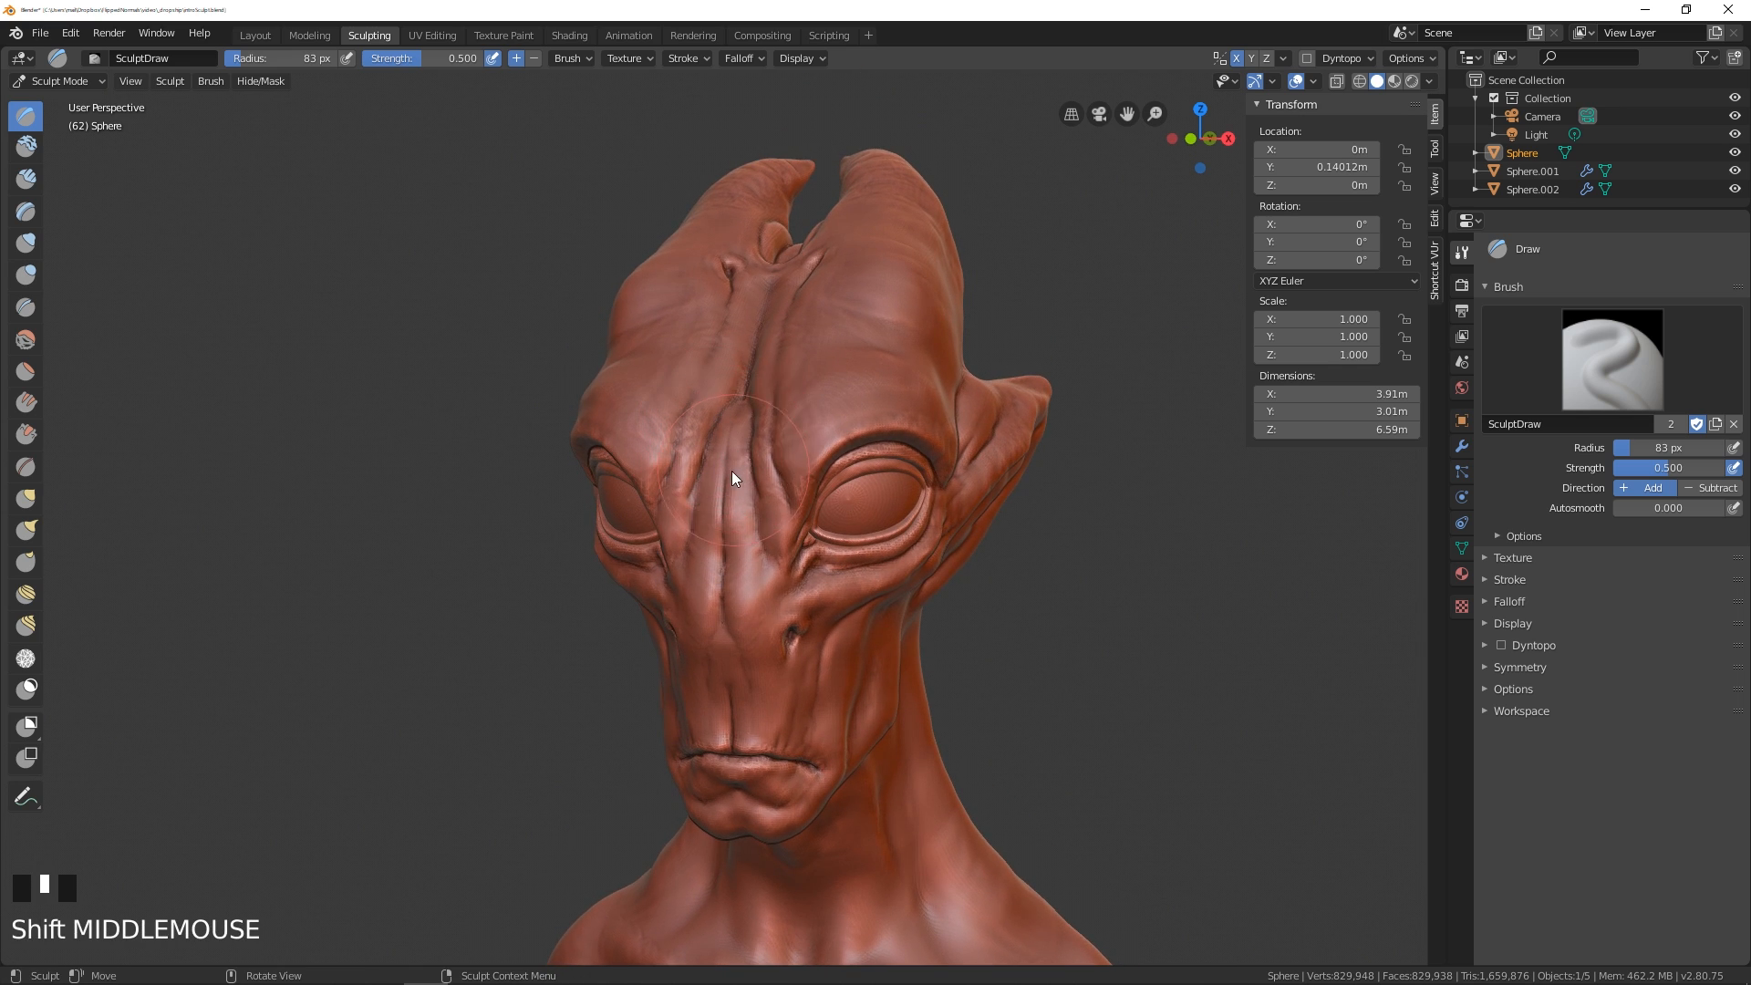
{"action": "middle_click_drag", "start_coordinate": [786, 517], "coordinate": [752, 505]}
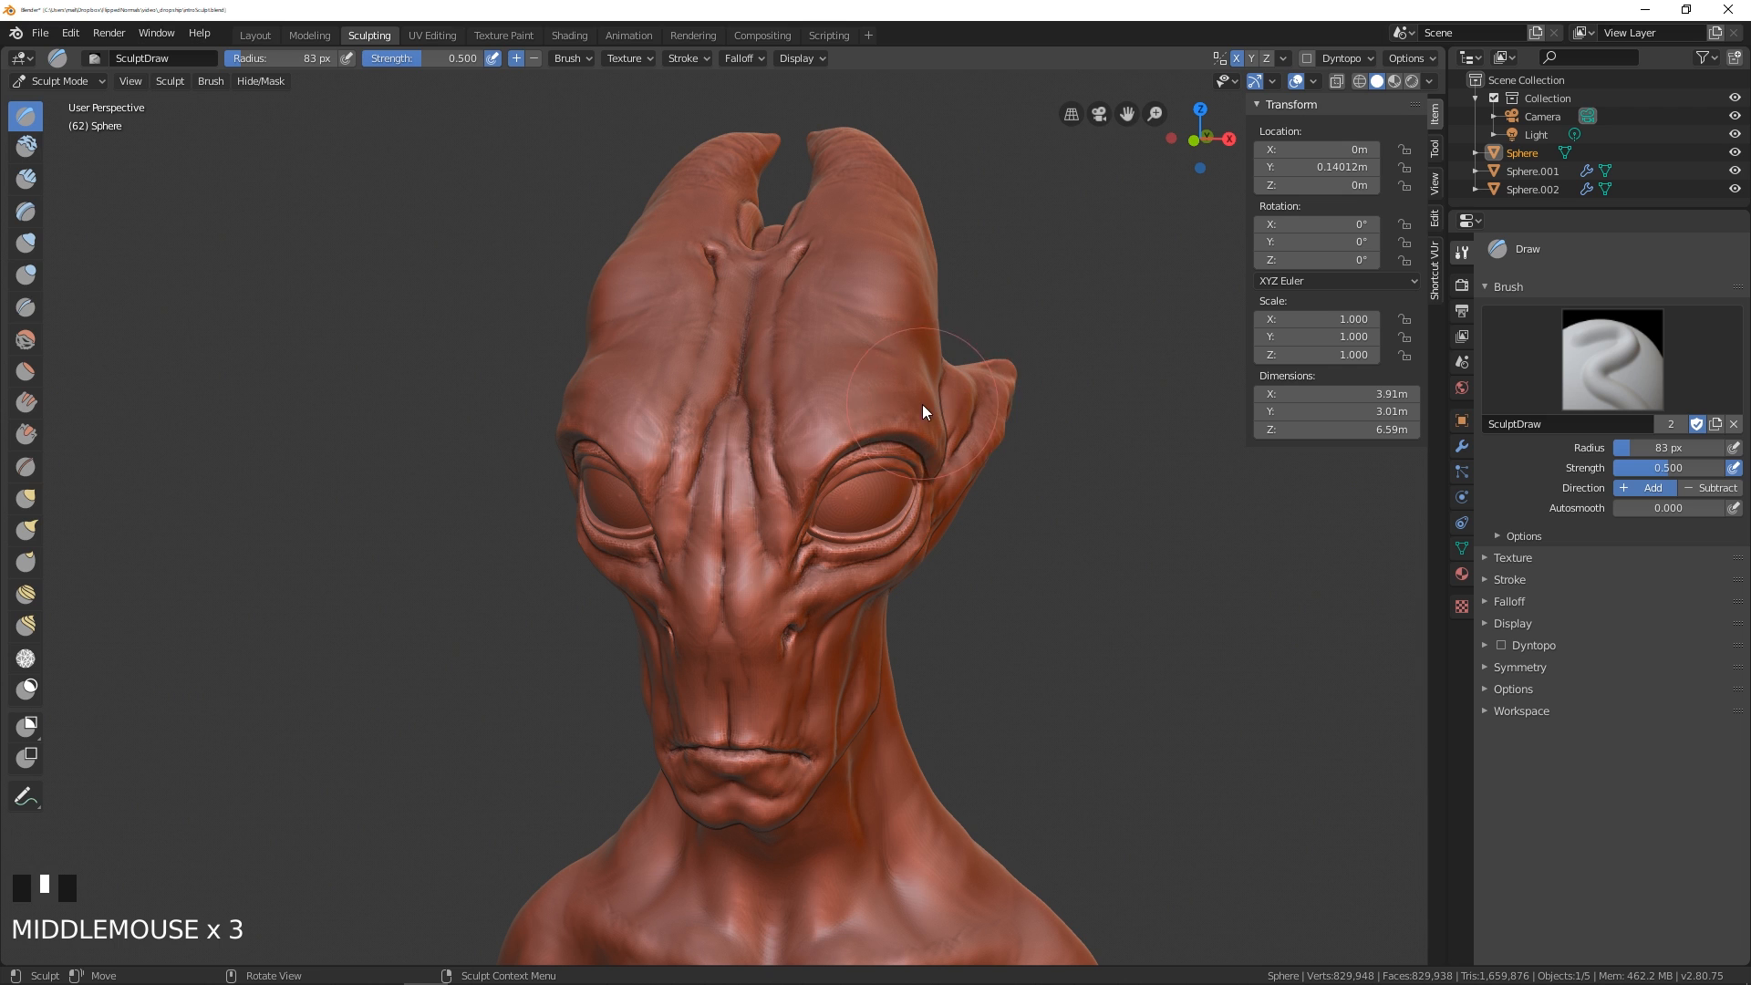
{"action": "middle_click_drag", "start_coordinate": [922, 403], "coordinate": [976, 474]}
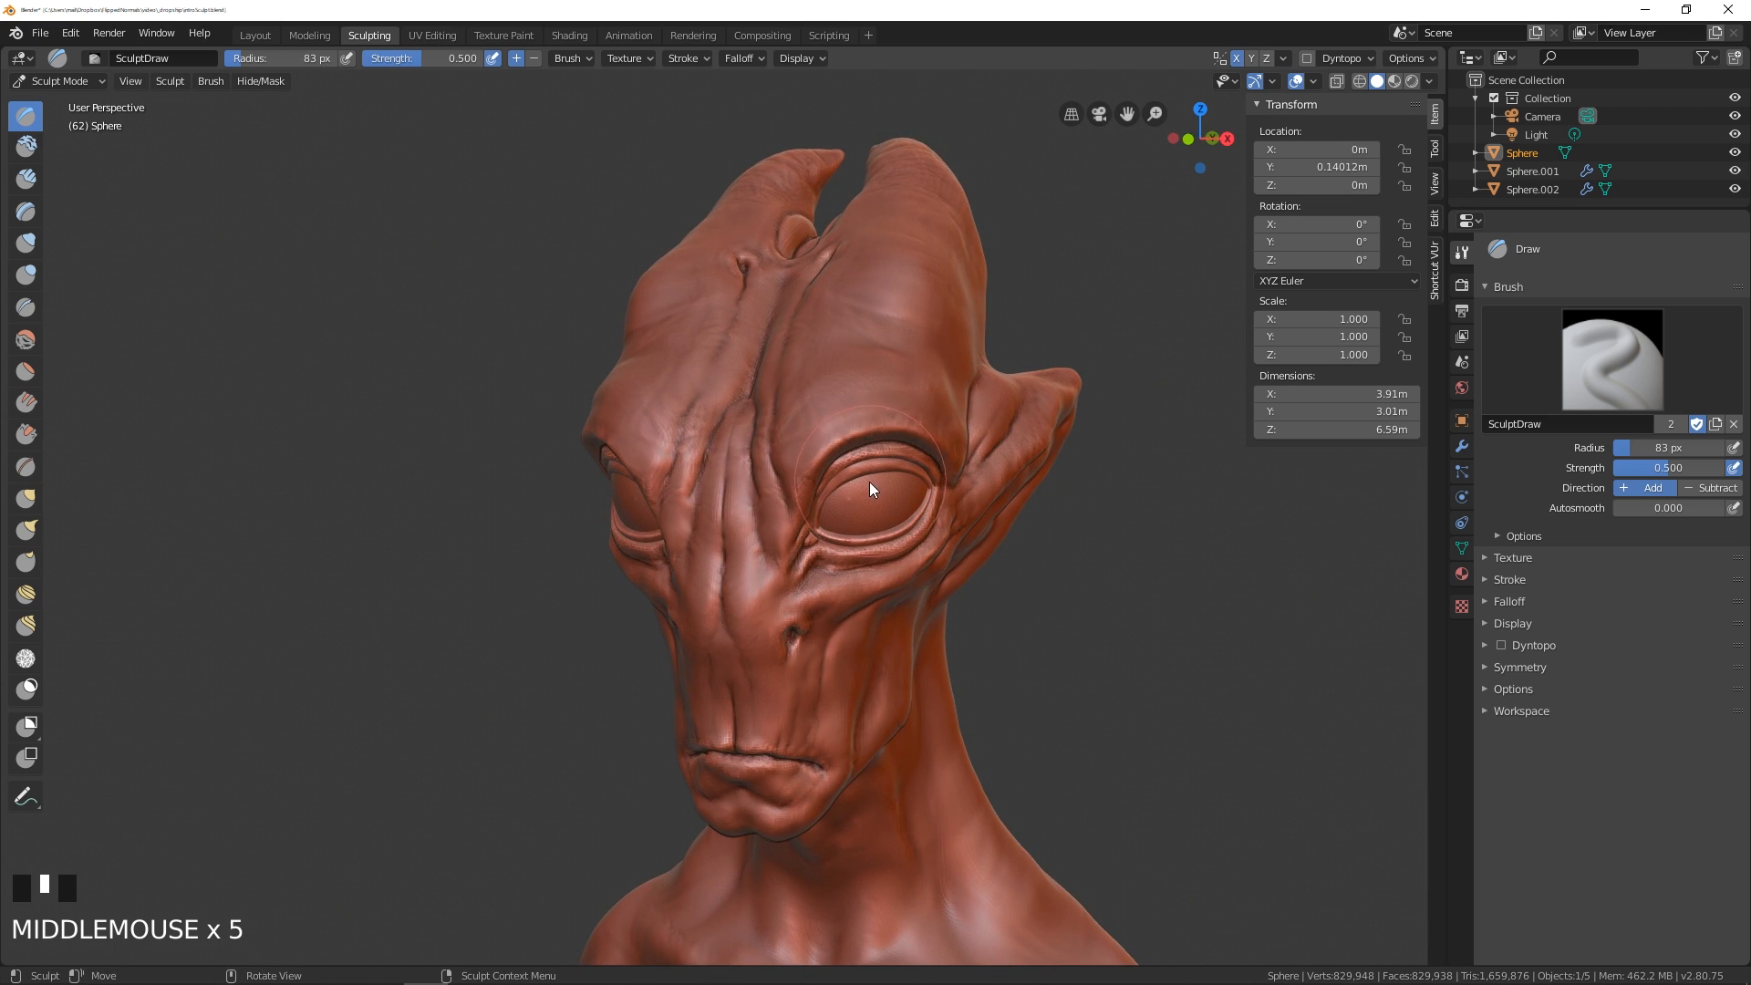
{"action": "middle_click_drag", "start_coordinate": [844, 503], "coordinate": [1108, 325], "text": "ctrl"}
- Change the viewport shading MatCap from the red clay to the plain light grey sphere
{"action": "left_click", "coordinate": [1429, 81]}
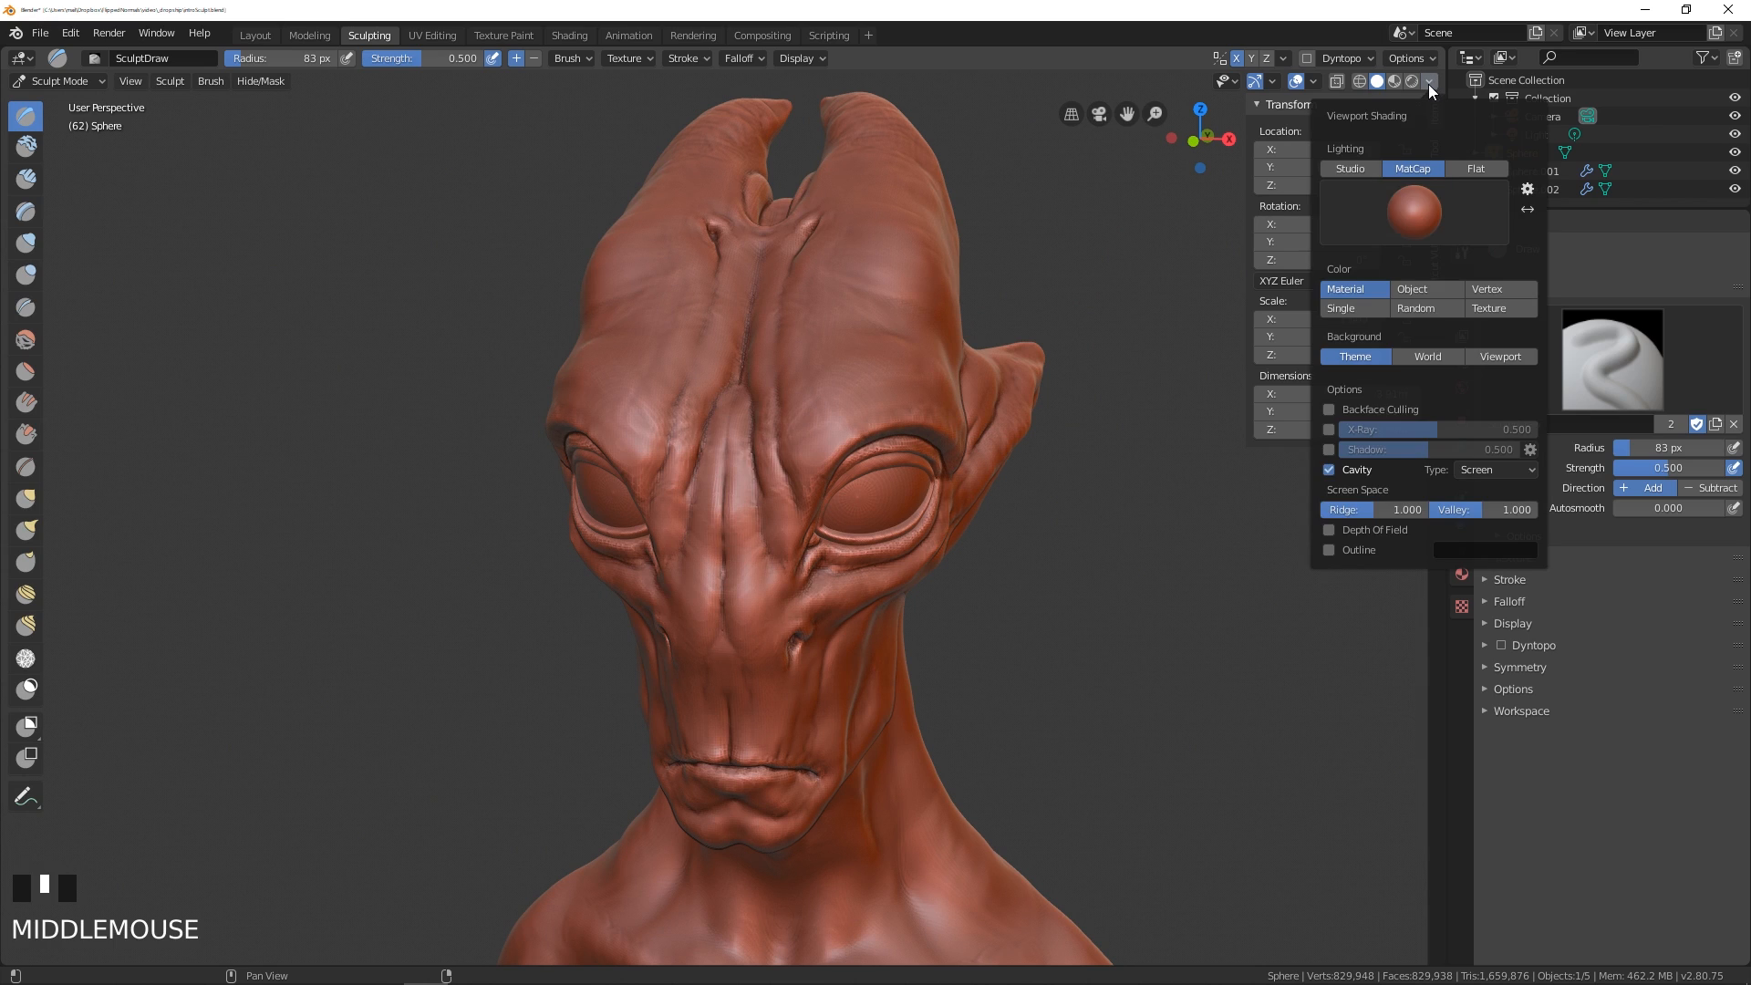
{"action": "left_click", "coordinate": [1411, 217]}
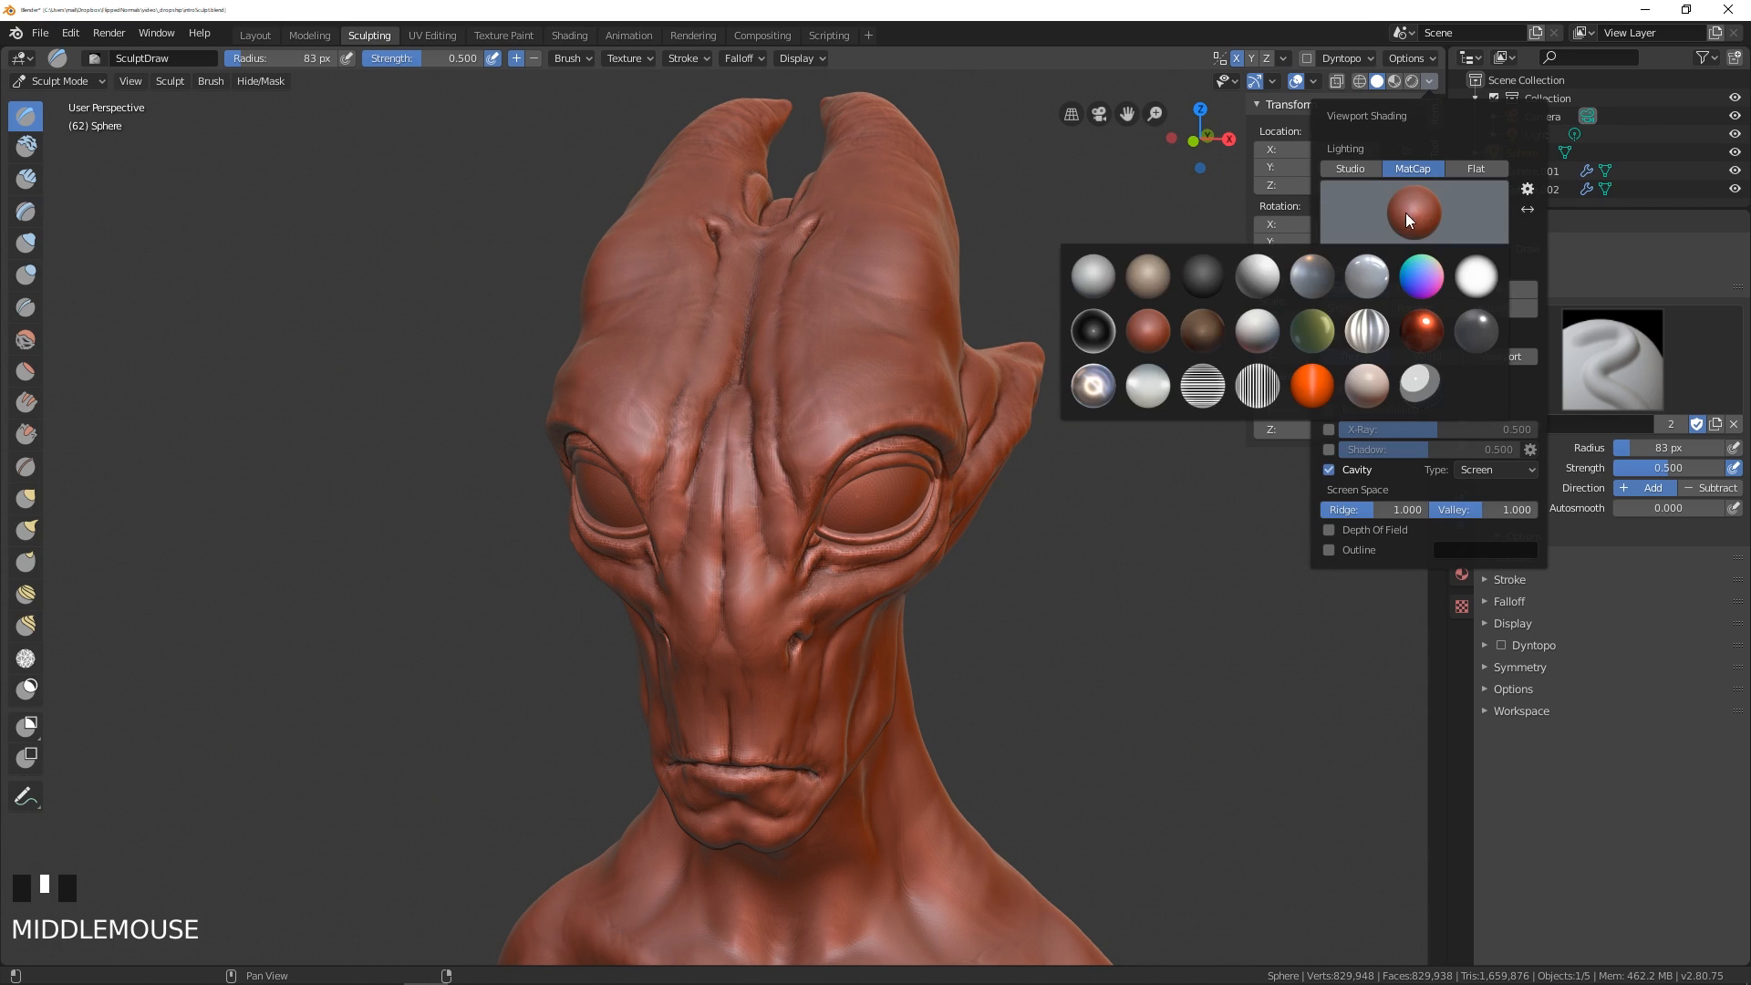
{"action": "left_click", "coordinate": [1095, 279]}
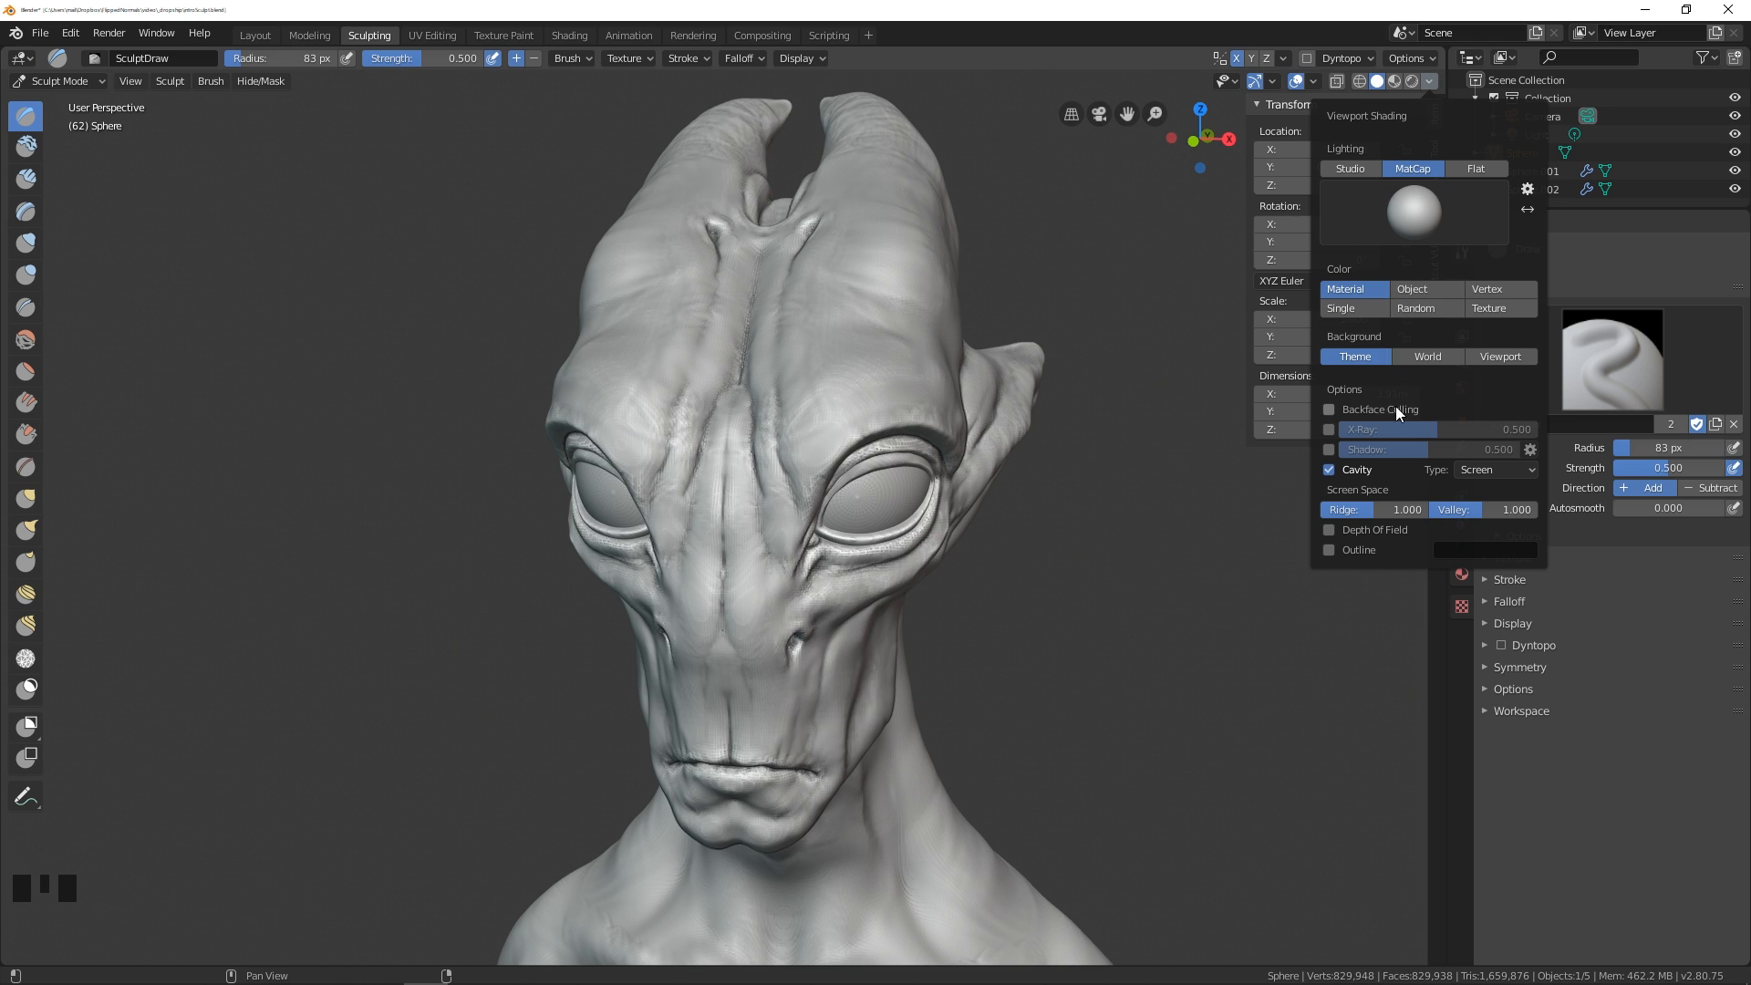
- Switch the viewport's Cavity shading off and on repeatedly to compare the surface detail, leaving it off
{"action": "left_click", "coordinate": [1329, 470]}
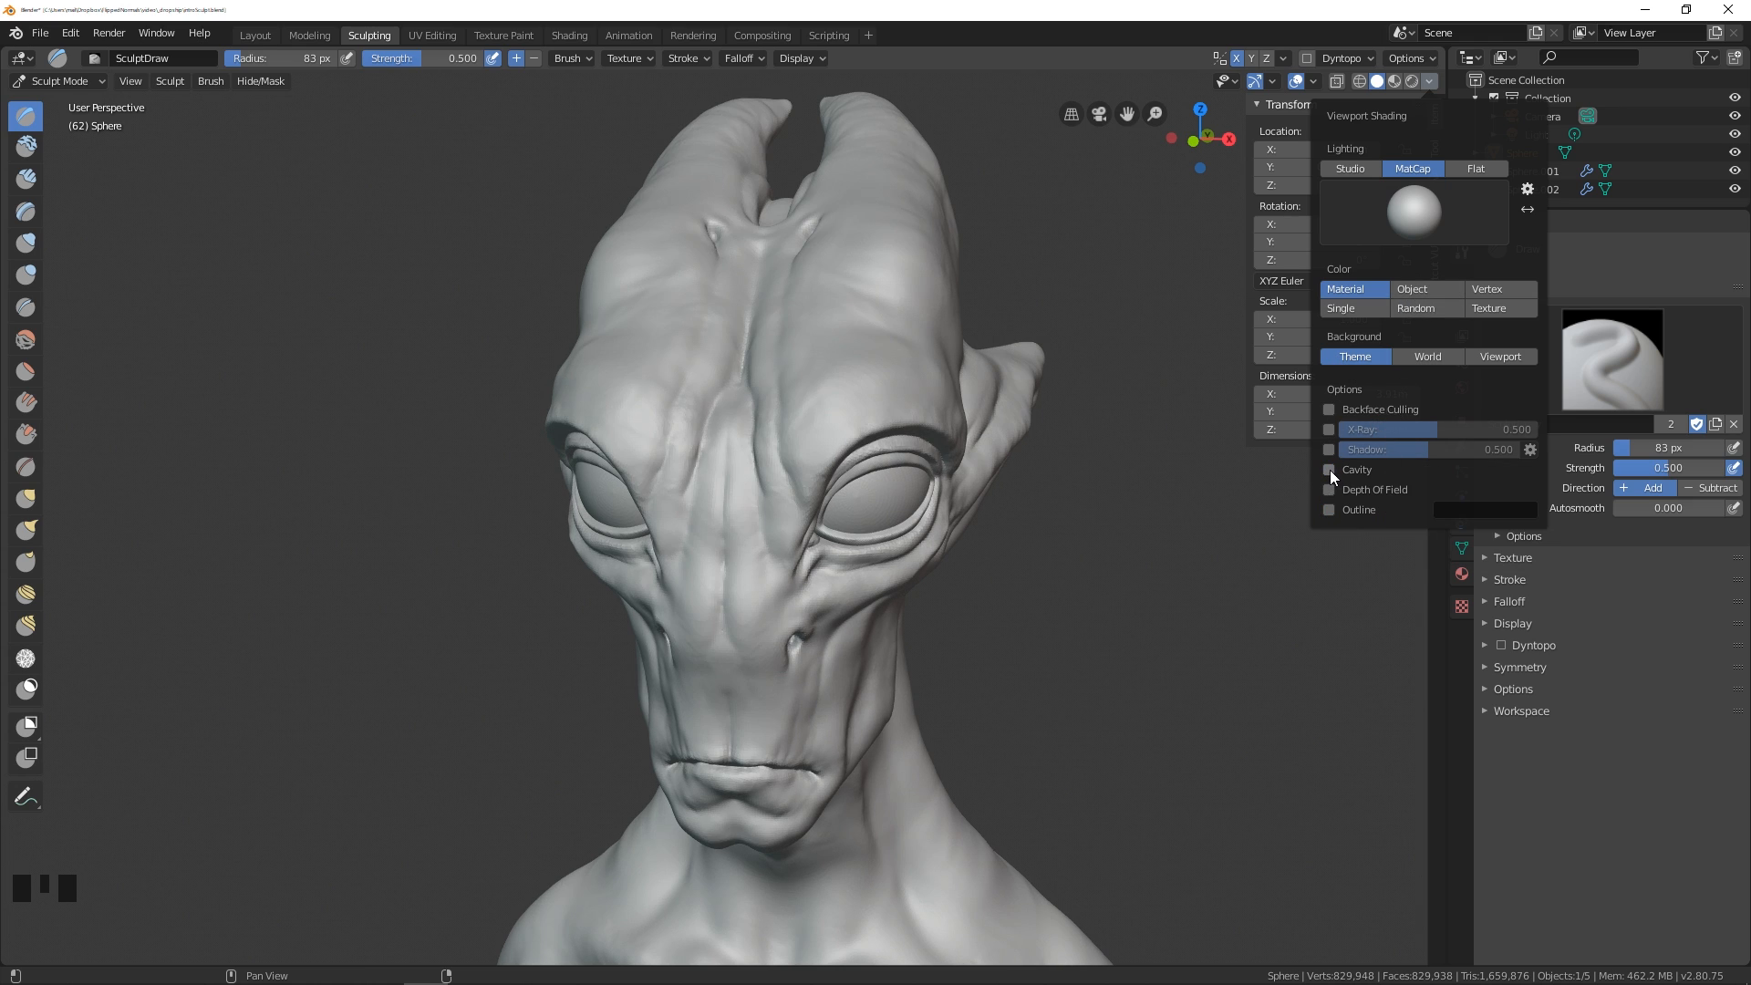
{"action": "left_click", "coordinate": [1329, 470]}
{"action": "left_click", "coordinate": [1329, 469]}
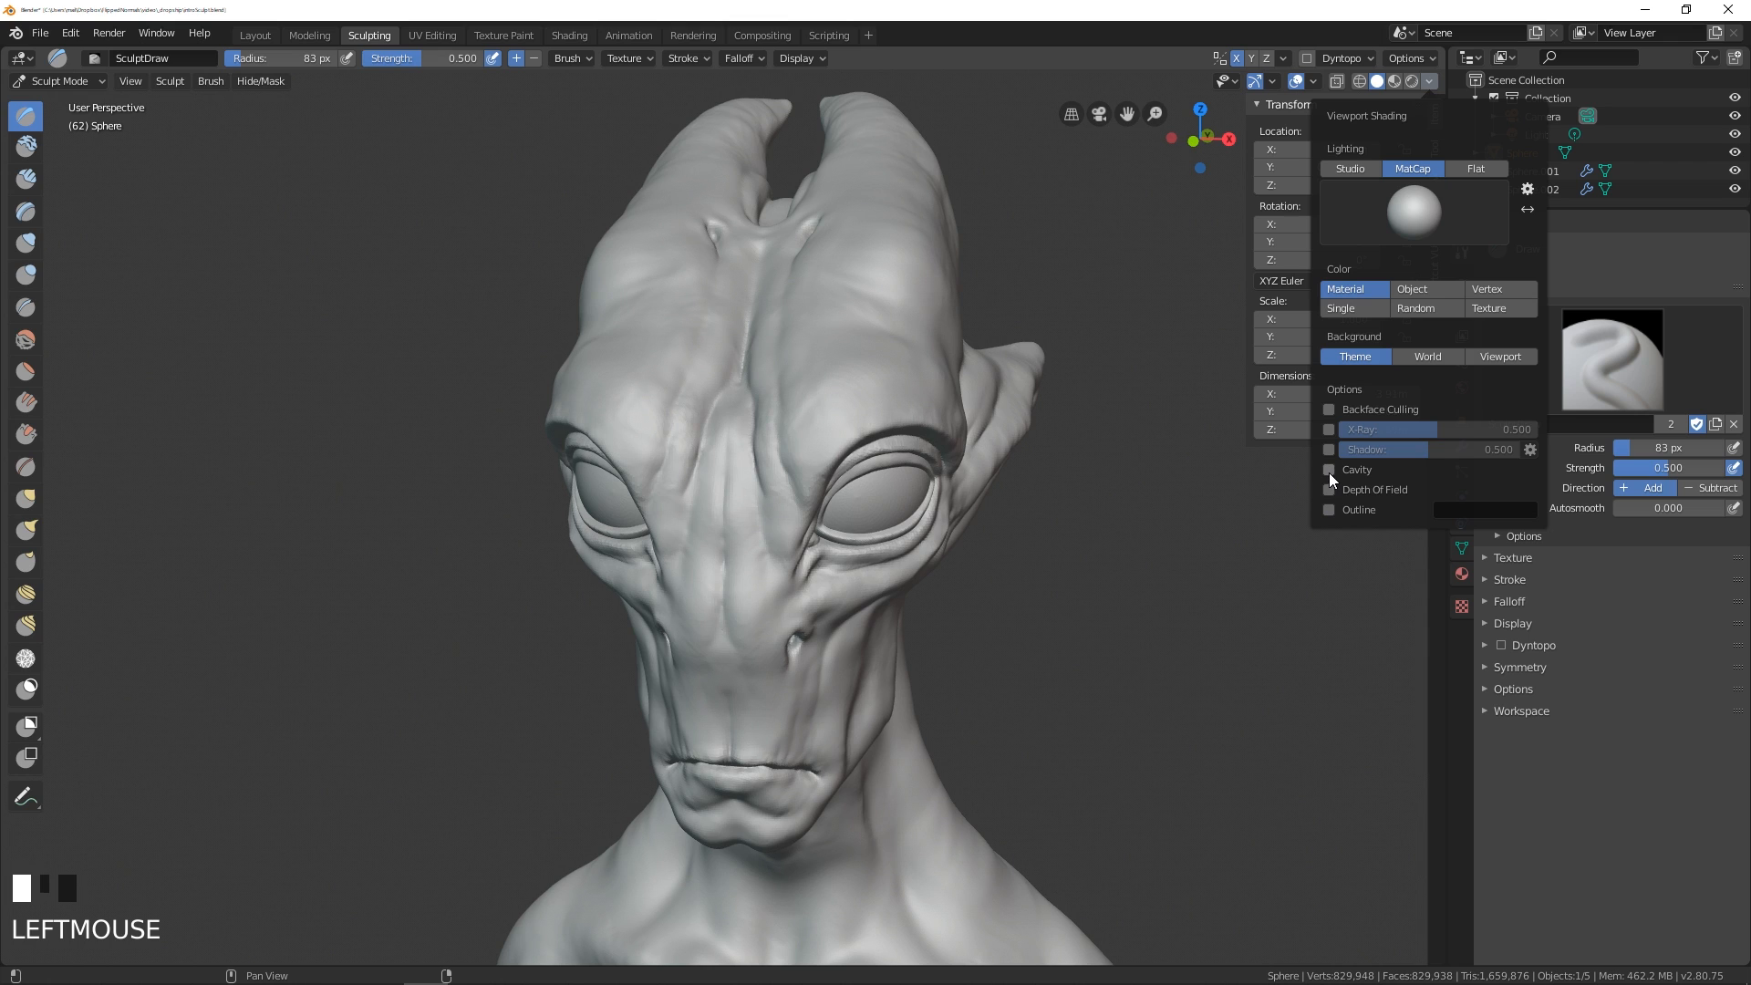
{"action": "left_click", "coordinate": [1327, 470]}
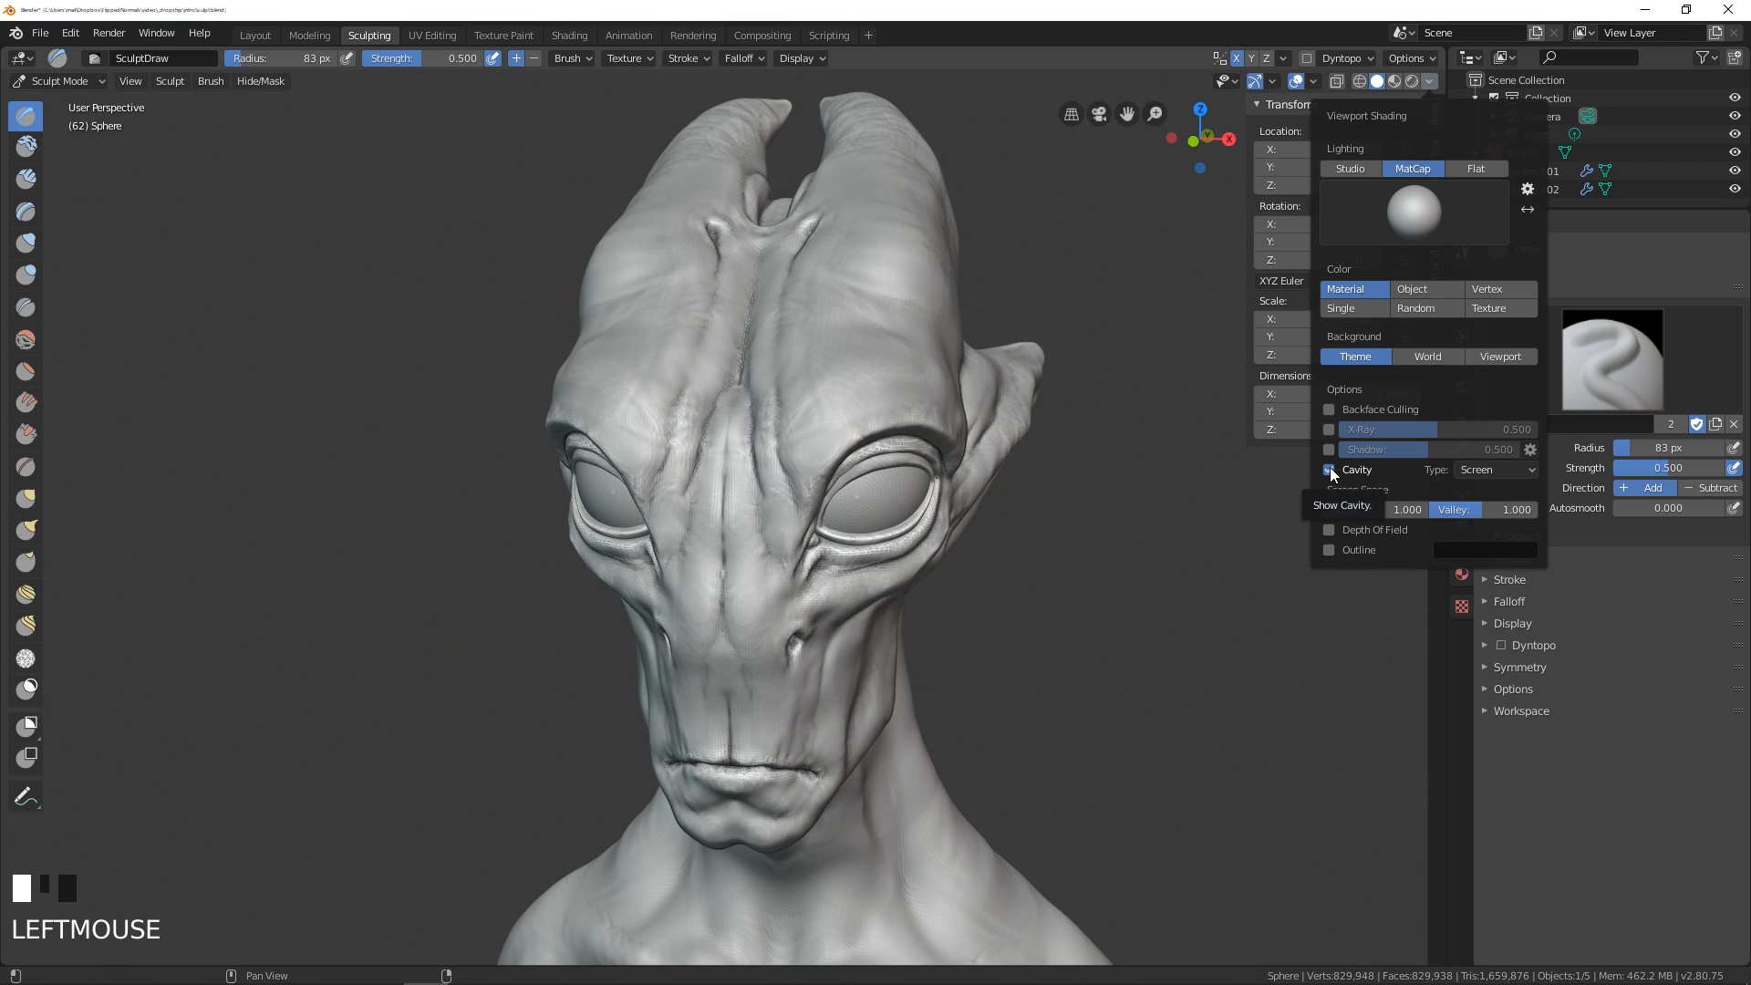
{"action": "left_click", "coordinate": [1330, 470]}
{"action": "left_click", "coordinate": [1330, 470]}
{"action": "left_click", "coordinate": [1327, 469]}
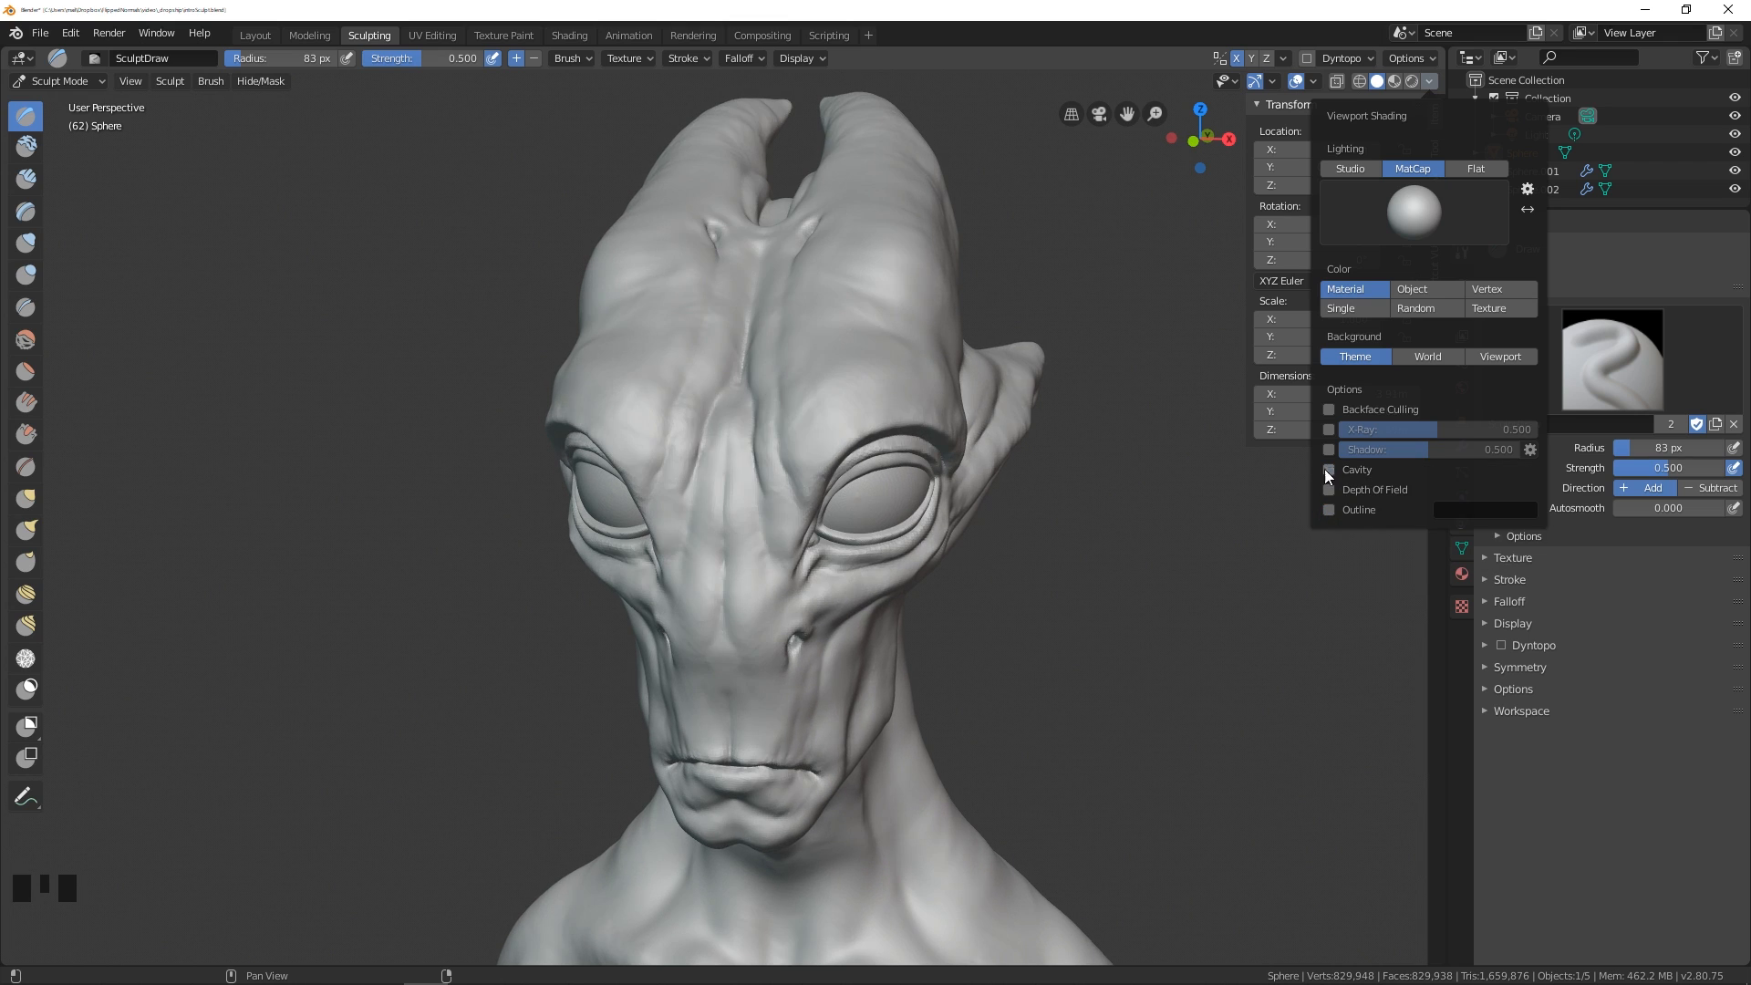
- Enable Cavity shading with the World type and compare the head with and without it
{"action": "mouse_move", "coordinate": [1095, 401]}
{"action": "middle_mouse_down"}
{"action": "mouse_move", "coordinate": [1047, 463]}
{"action": "mouse_move", "coordinate": [937, 507]}
{"action": "middle_mouse_up"}
{"action": "left_click", "coordinate": [1429, 82]}
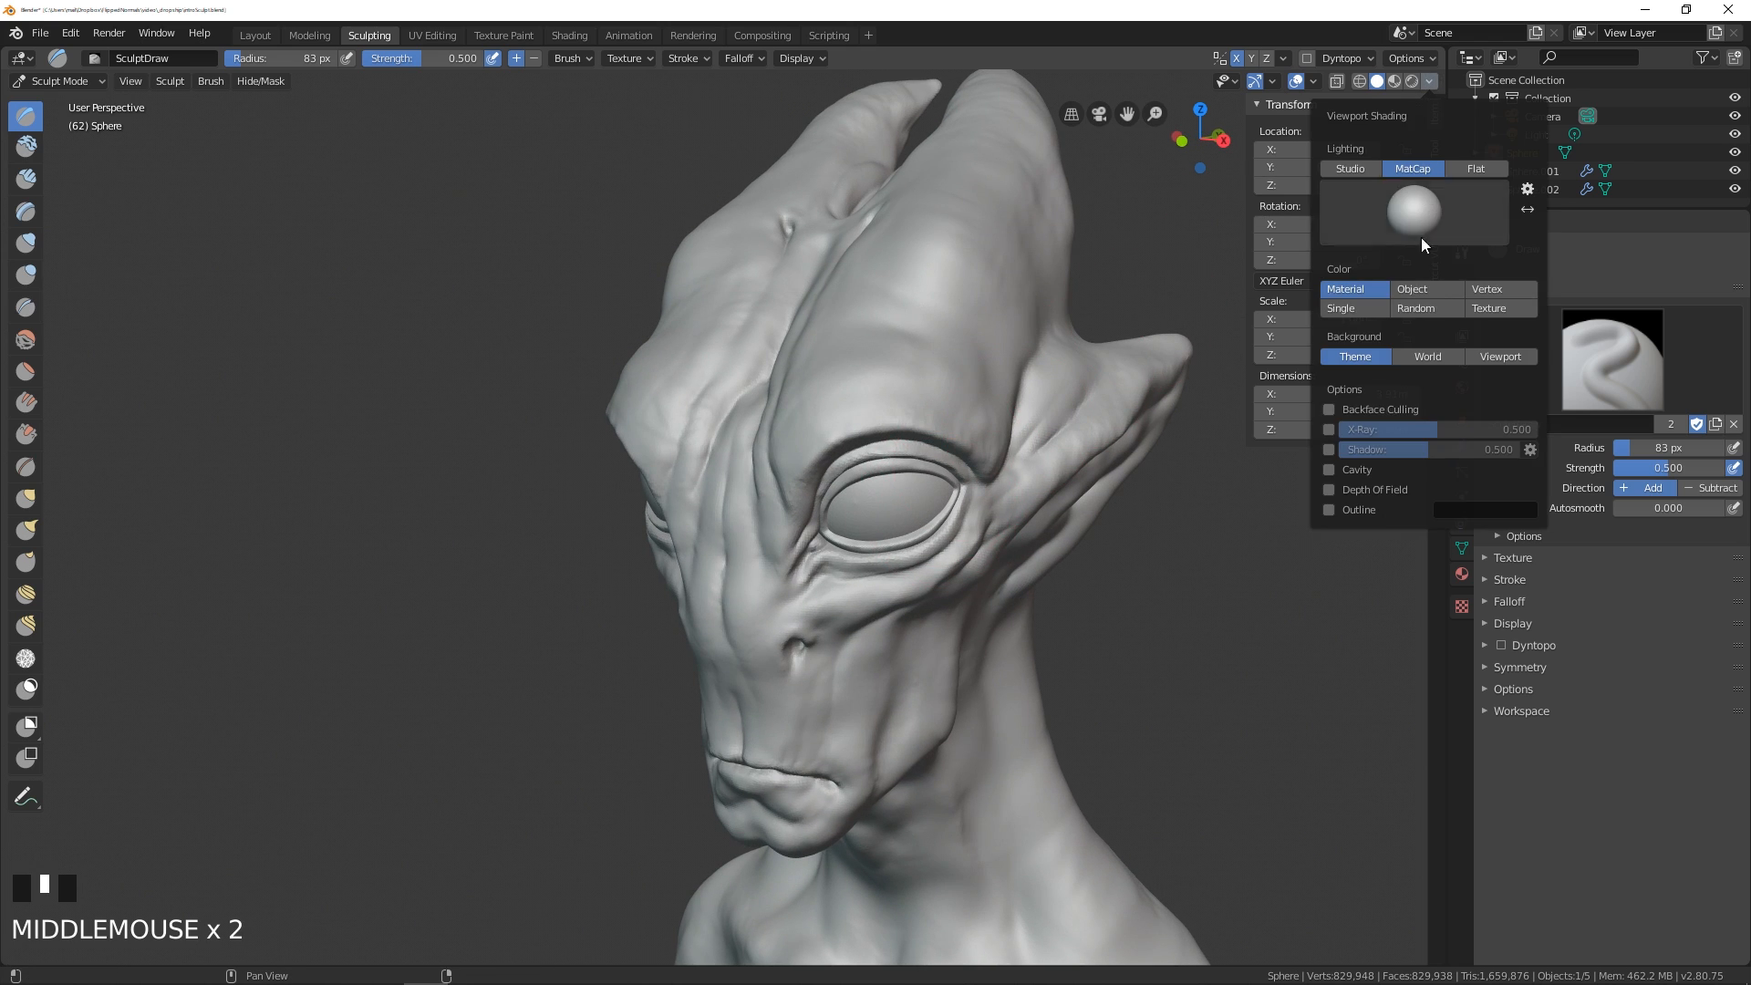
{"action": "left_click", "coordinate": [1329, 469]}
{"action": "left_click", "coordinate": [1495, 469]}
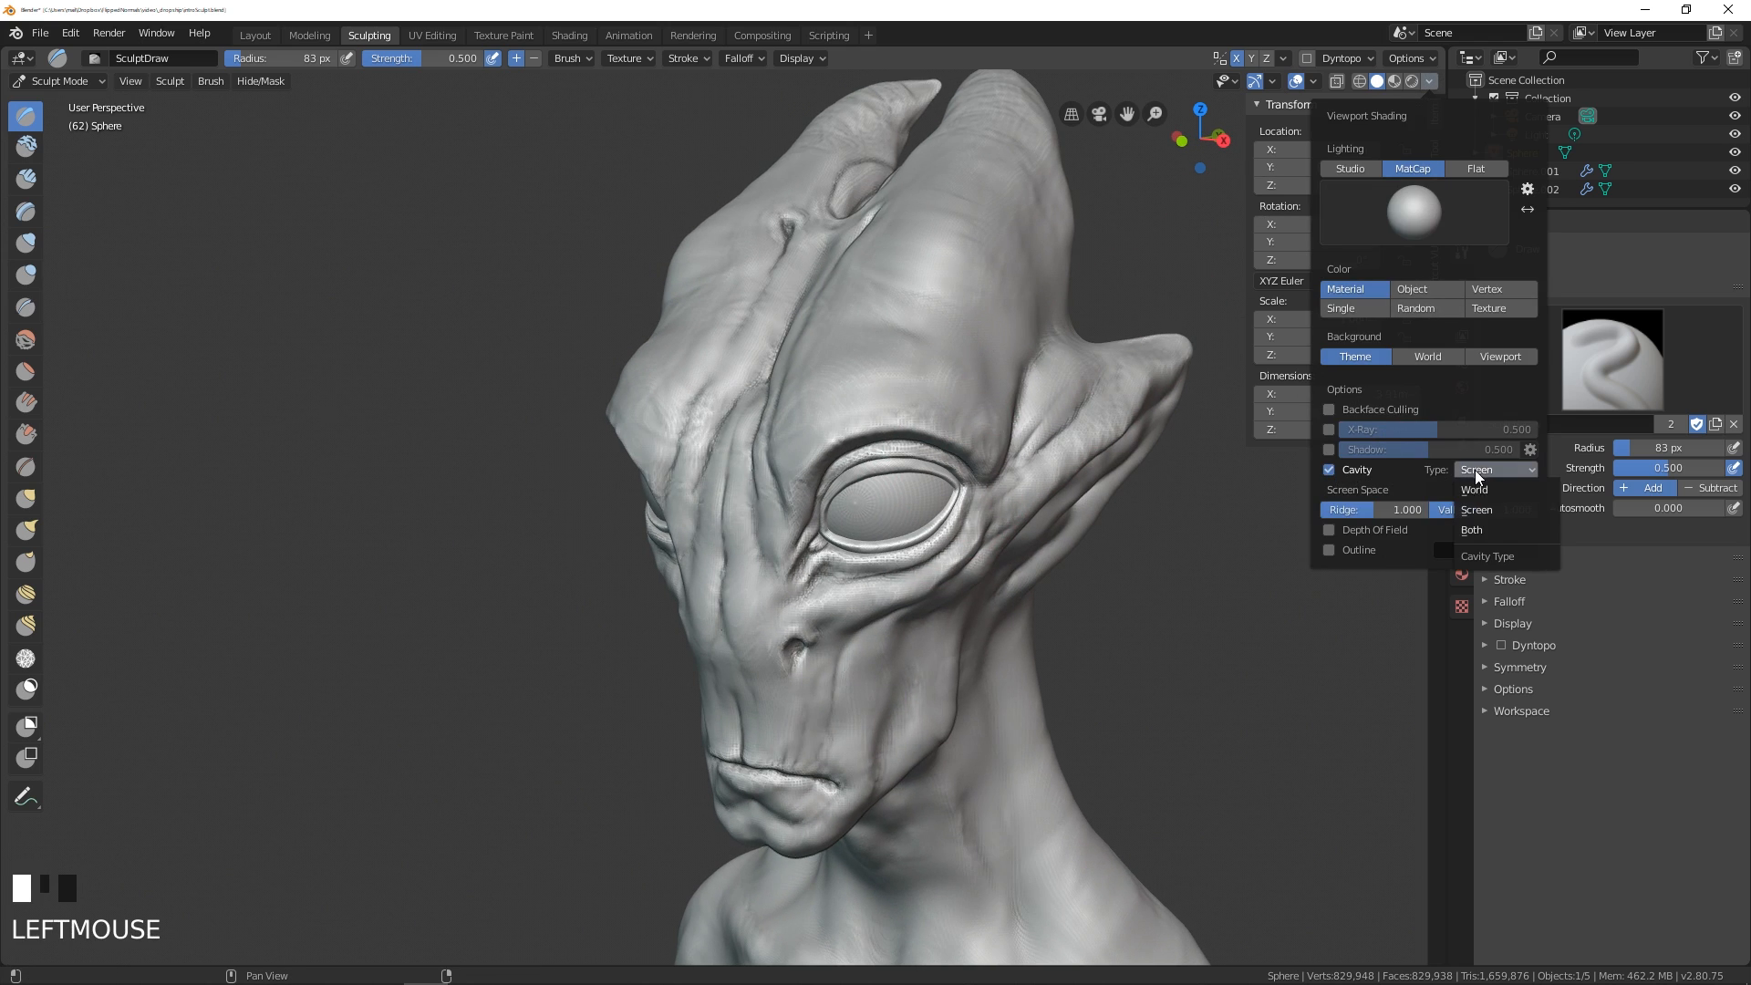
{"action": "left_click", "coordinate": [1481, 485]}
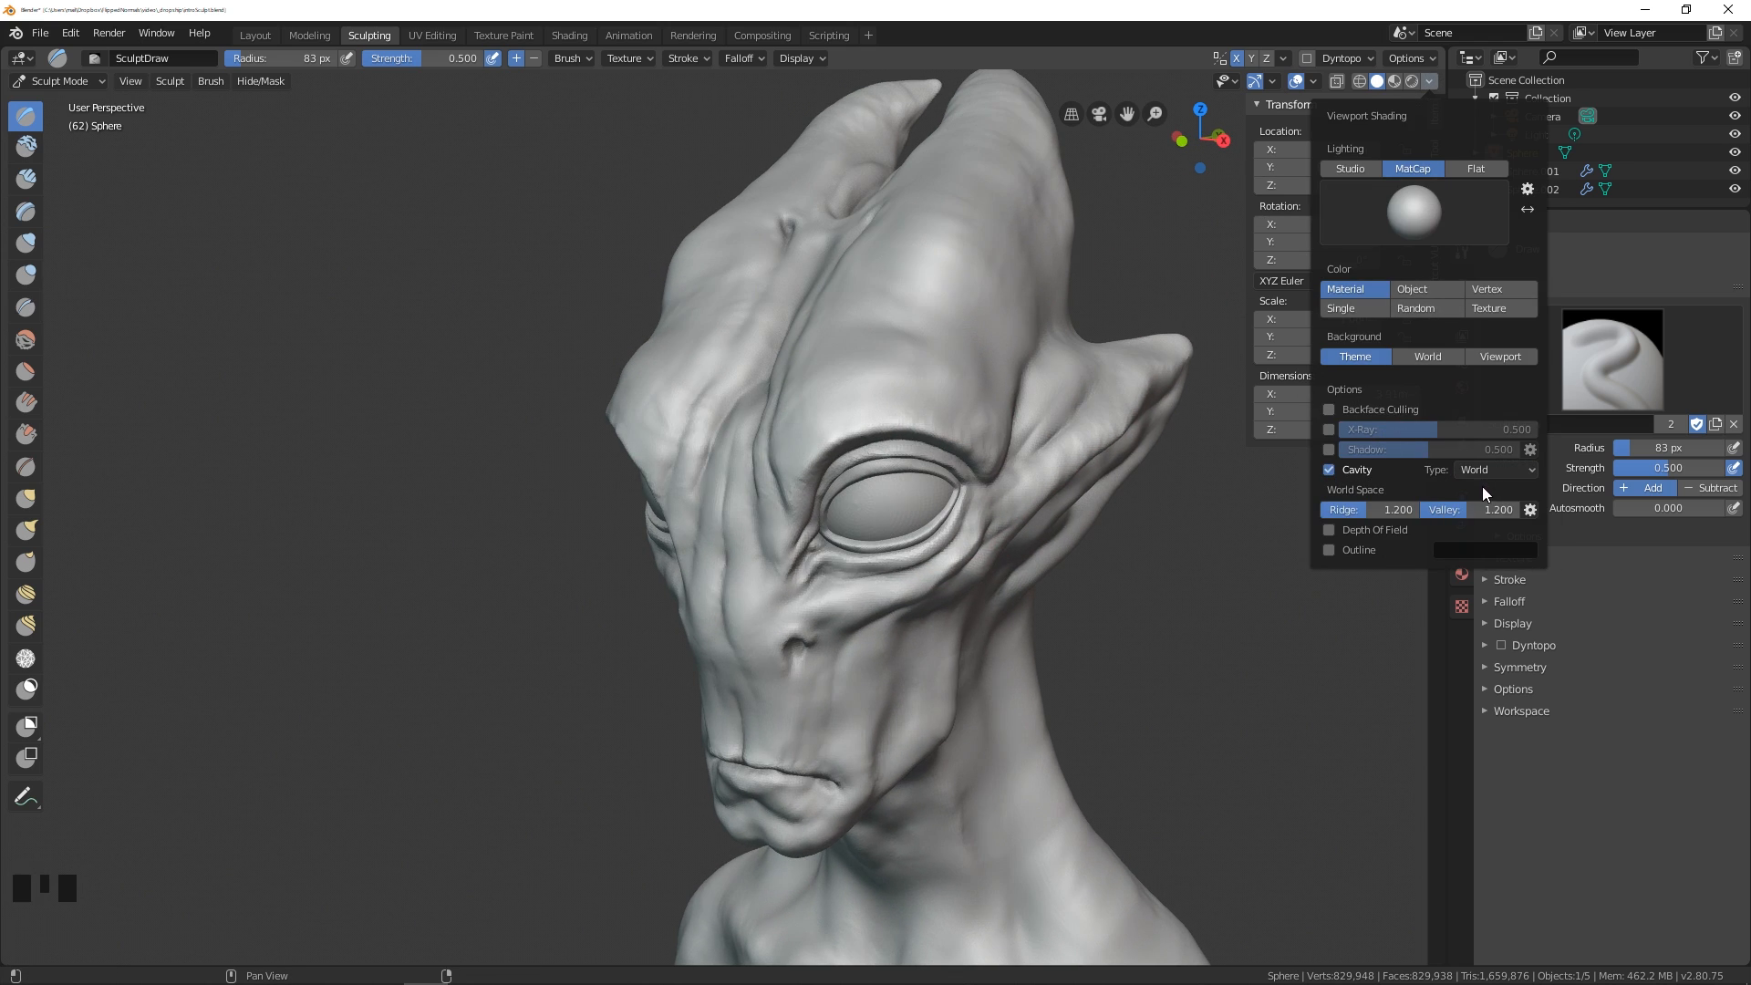
{"action": "left_click", "coordinate": [1330, 470]}
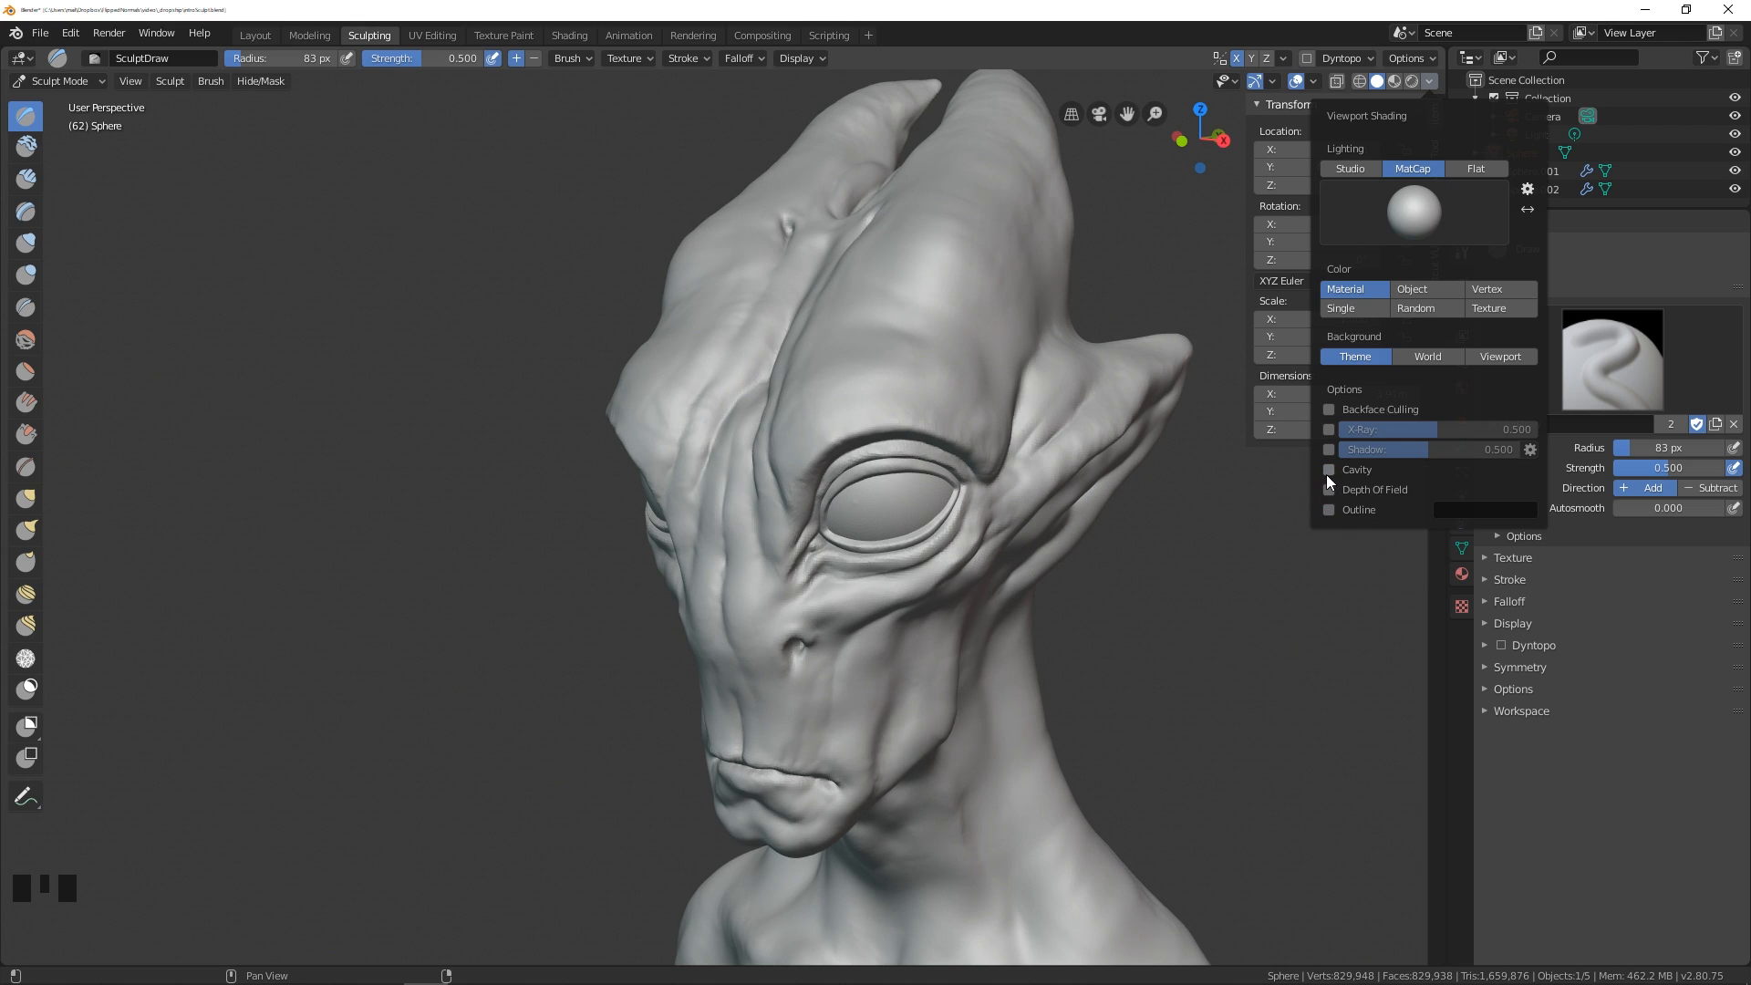
{"action": "left_click", "coordinate": [1329, 469]}
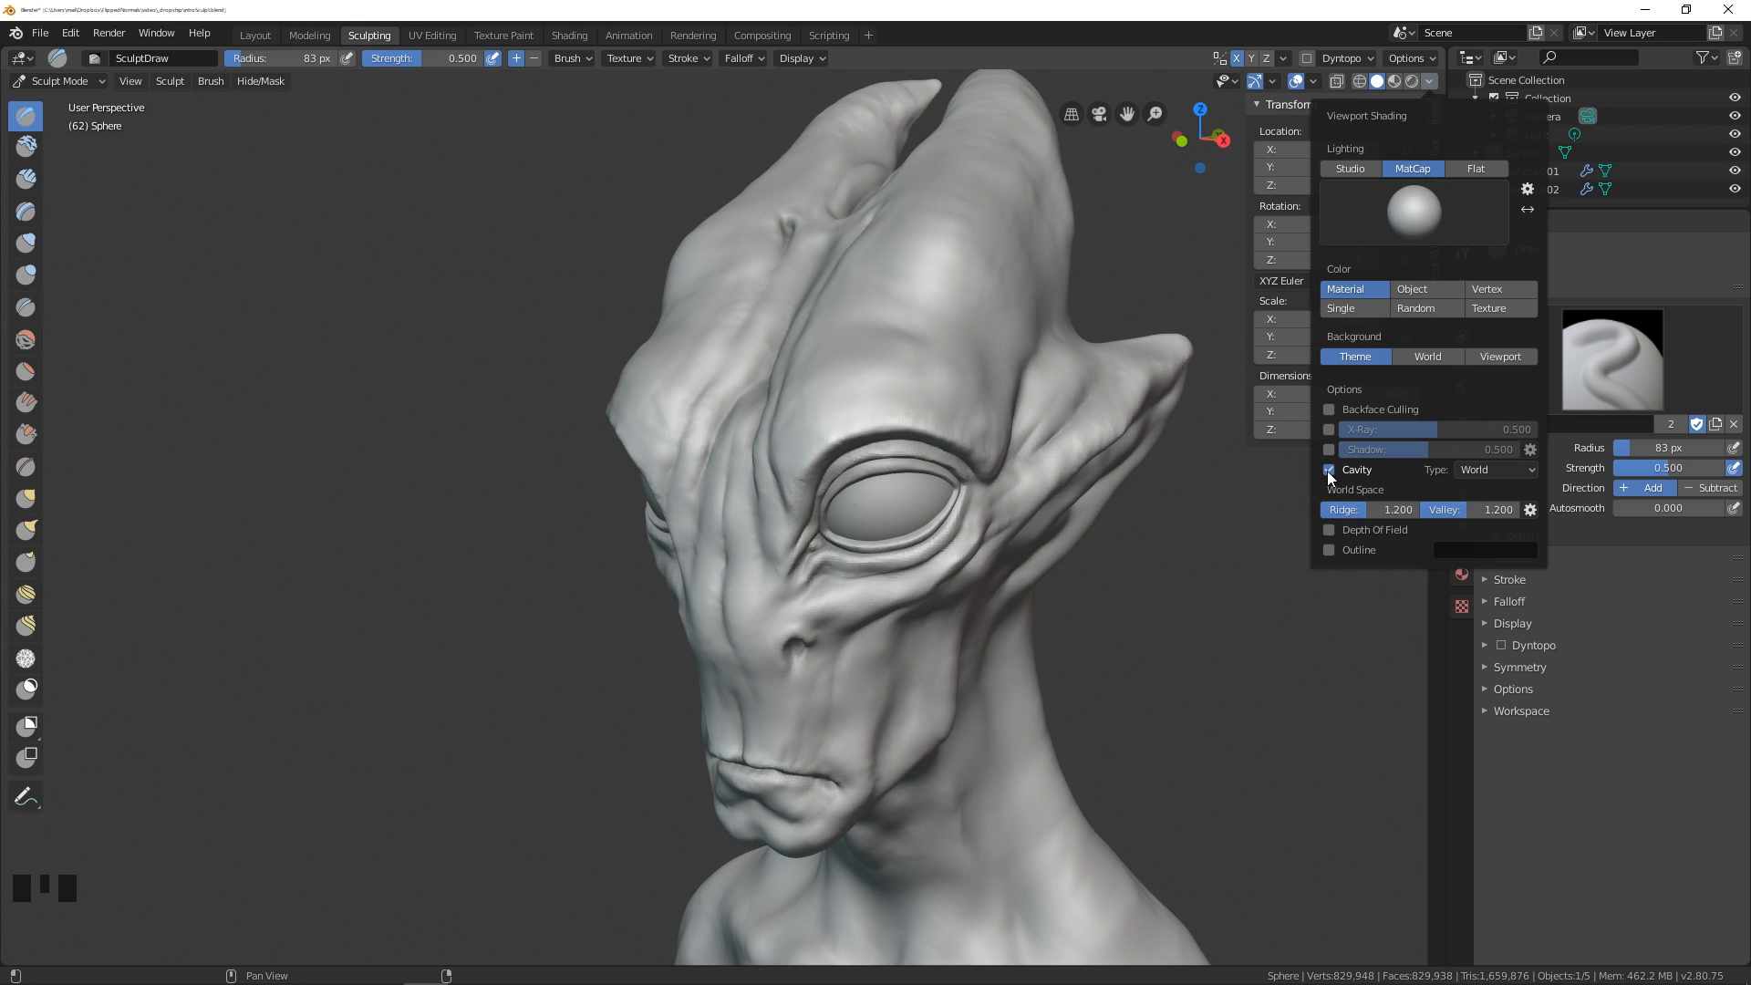
{"action": "mouse_move", "coordinate": [1167, 527]}
{"action": "middle_mouse_down"}
{"action": "mouse_move", "coordinate": [1224, 493]}
{"action": "mouse_move", "coordinate": [985, 602]}
{"action": "mouse_move", "coordinate": [856, 571]}
{"action": "mouse_move", "coordinate": [899, 516]}
{"action": "middle_mouse_up"}
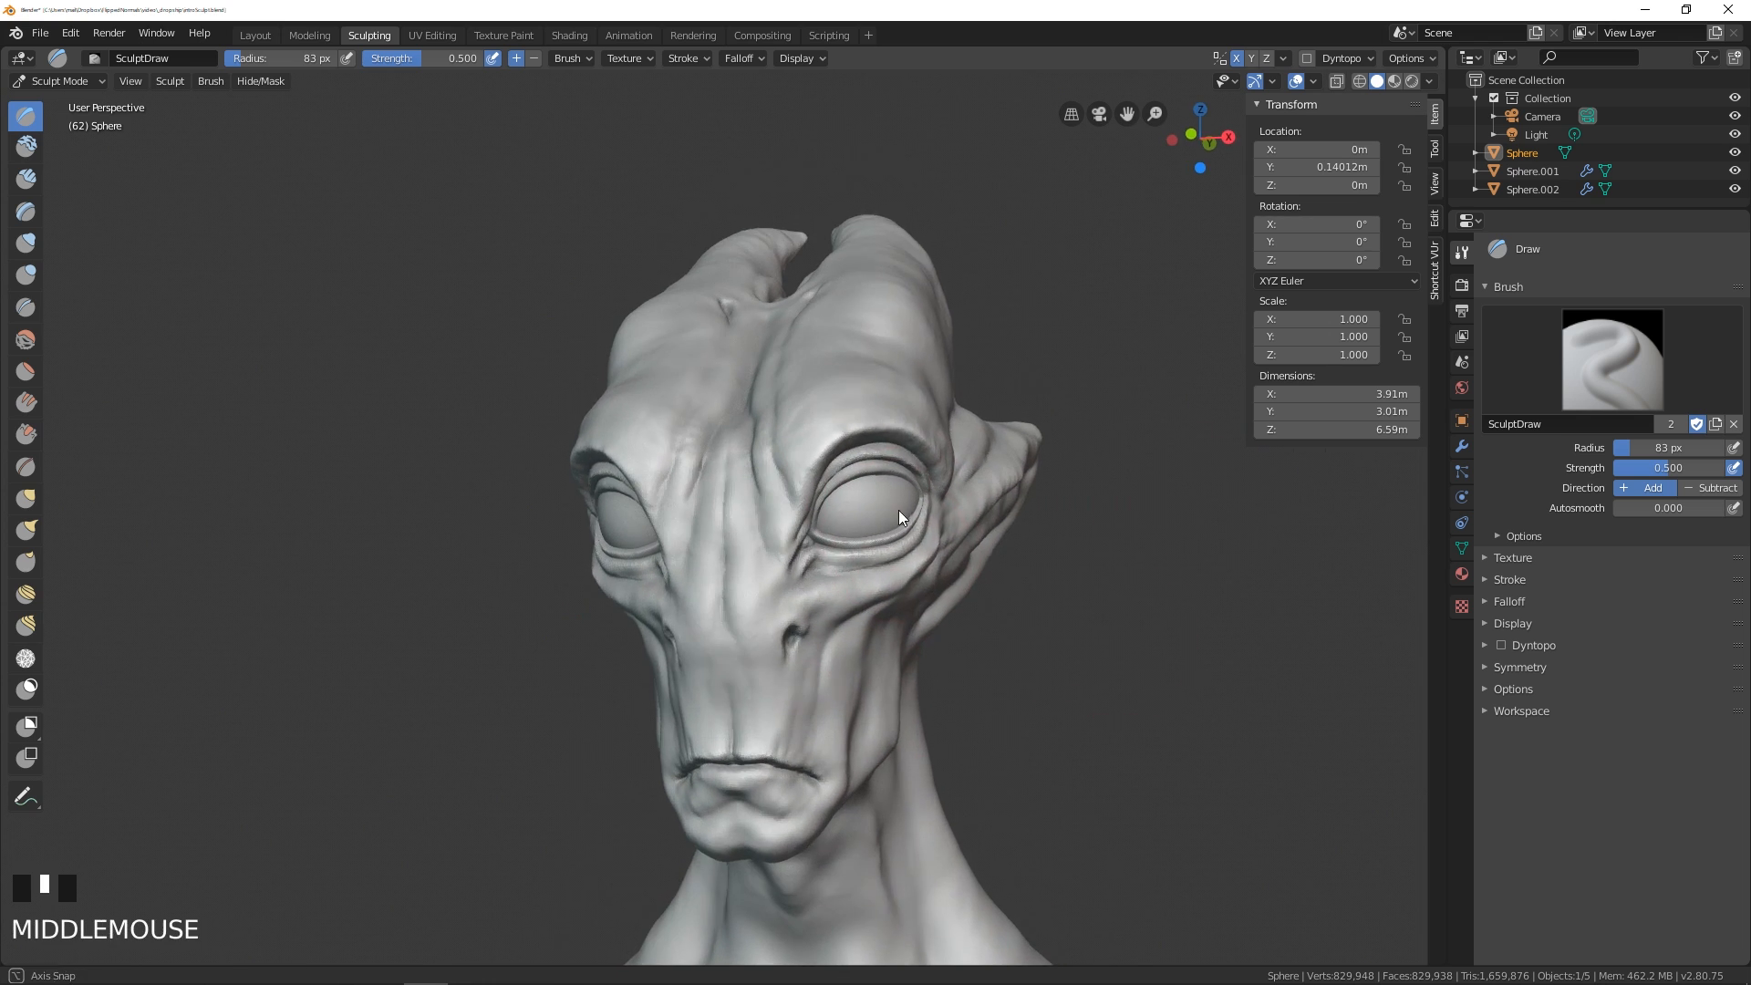
{"action": "left_click", "coordinate": [1429, 81]}
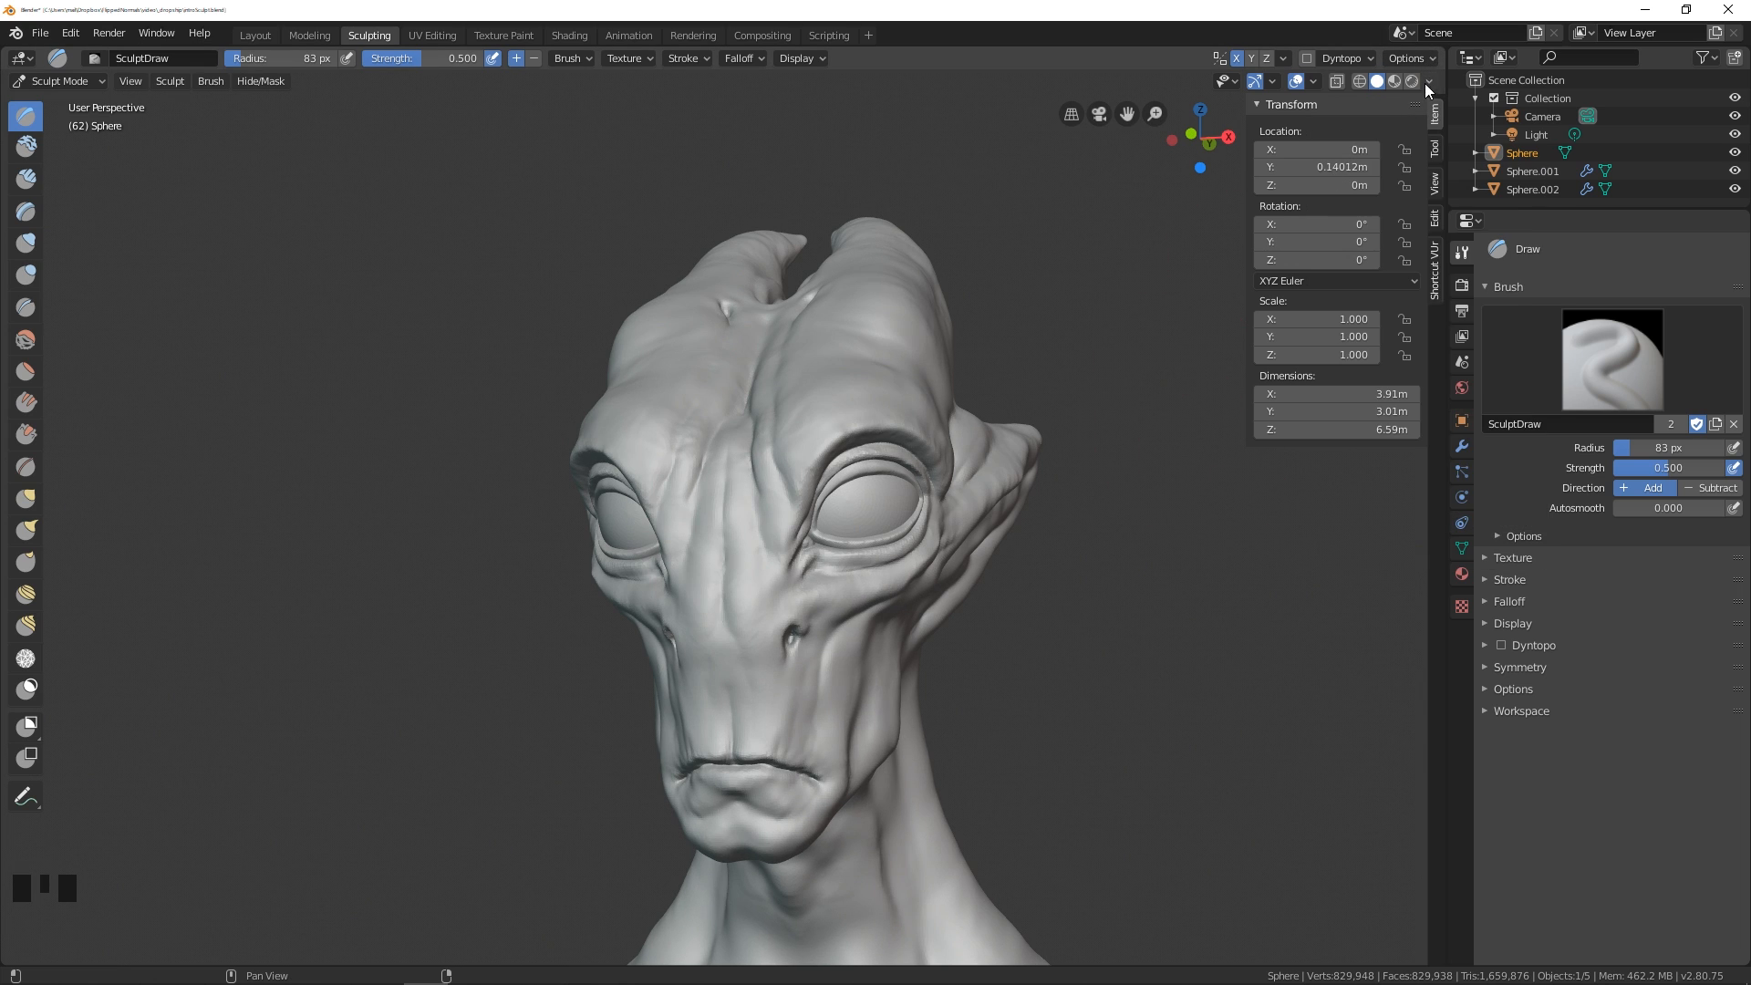
{"action": "middle_click_drag", "start_coordinate": [1030, 523], "coordinate": [768, 400]}
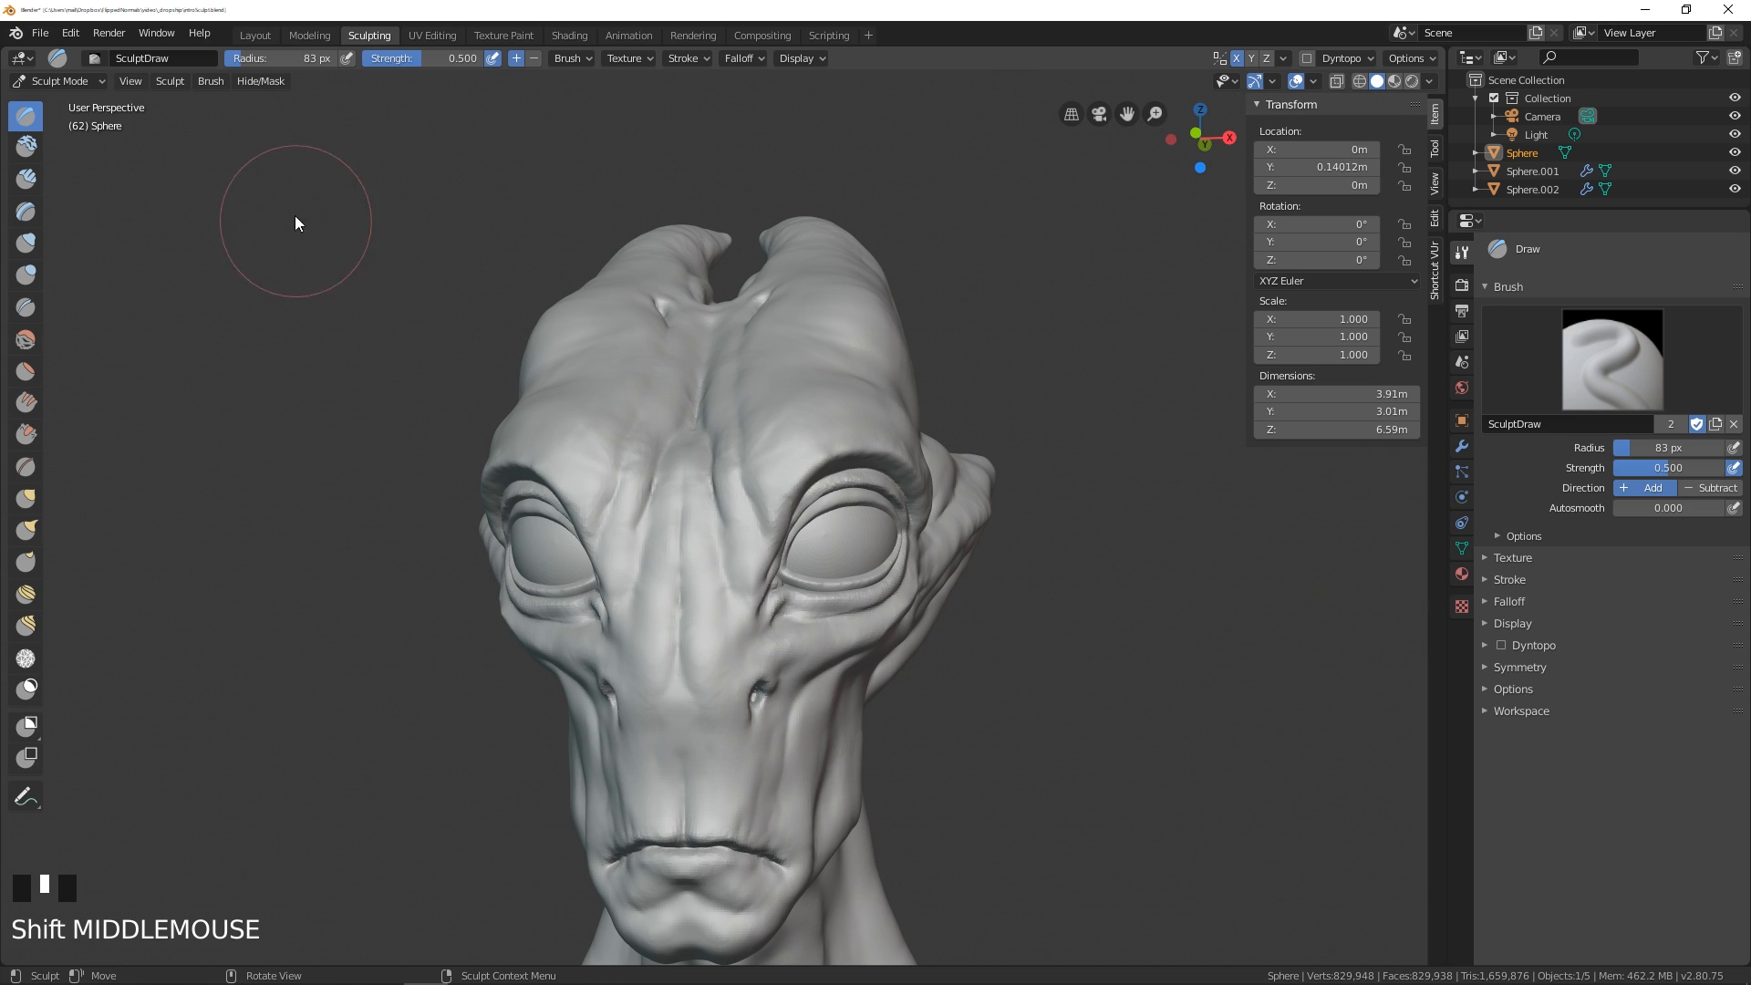
- Switch the bust to Object Mode and back to Sculpt Mode
{"action": "left_click", "coordinate": [88, 82]}
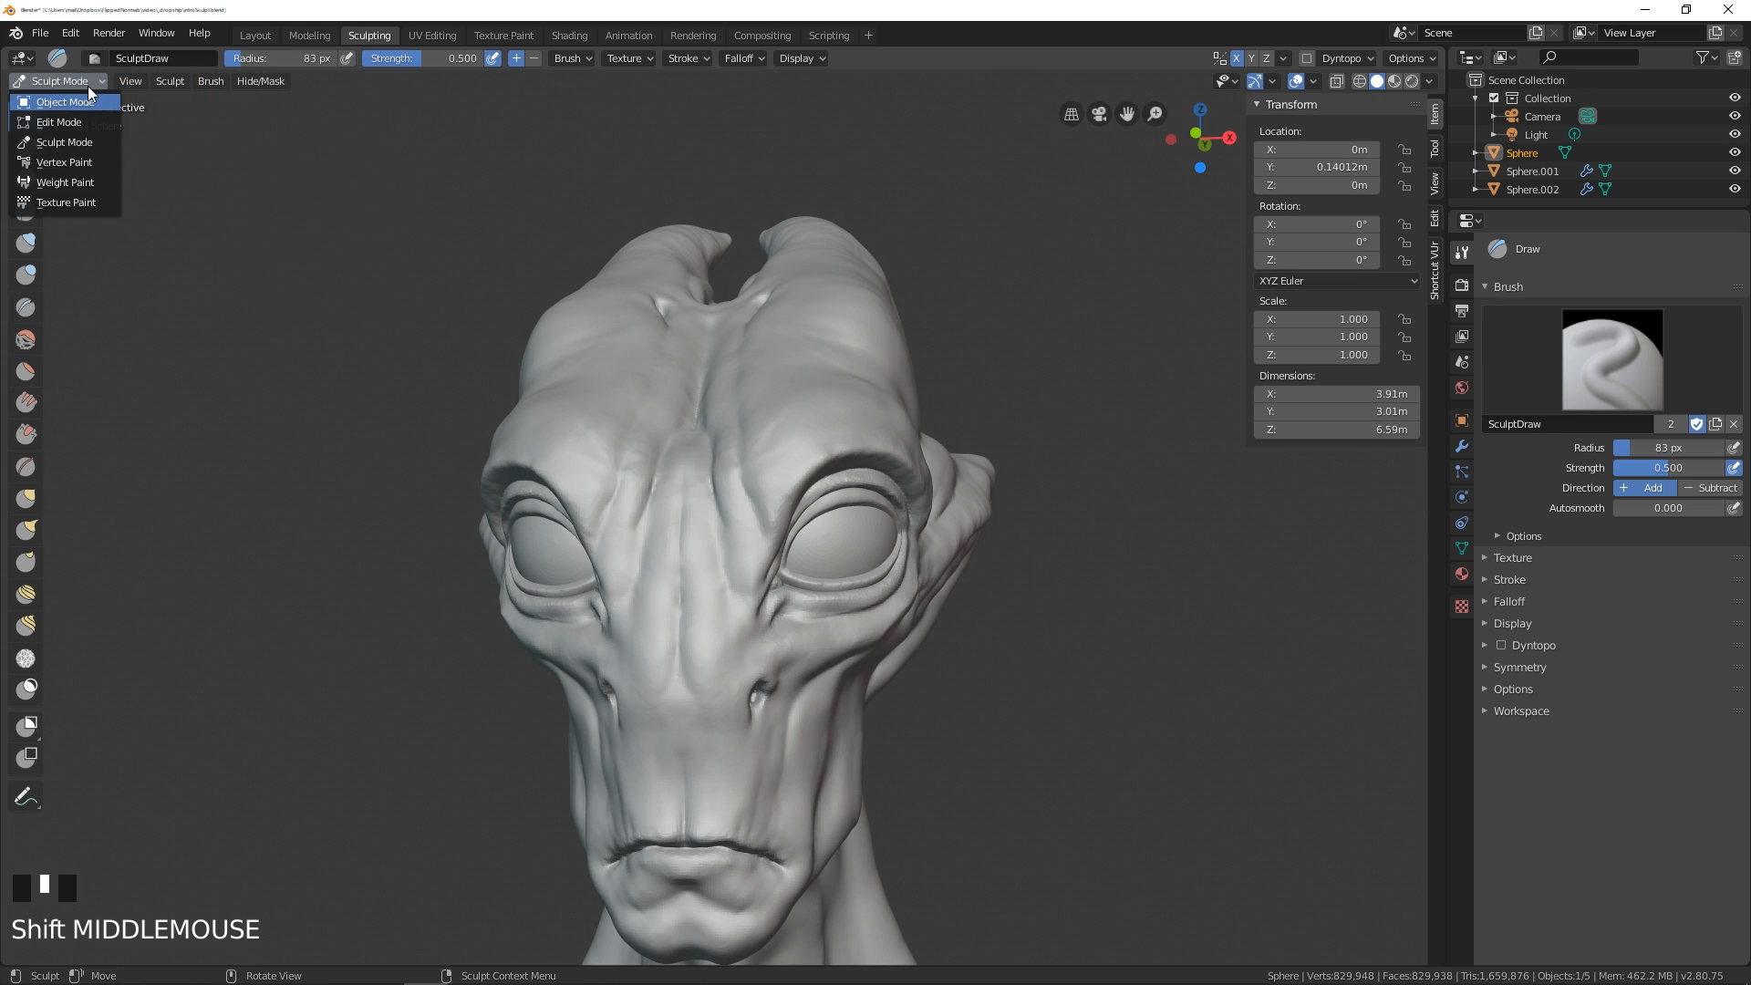
{"action": "left_click", "coordinate": [89, 101]}
{"action": "left_click", "coordinate": [82, 82]}
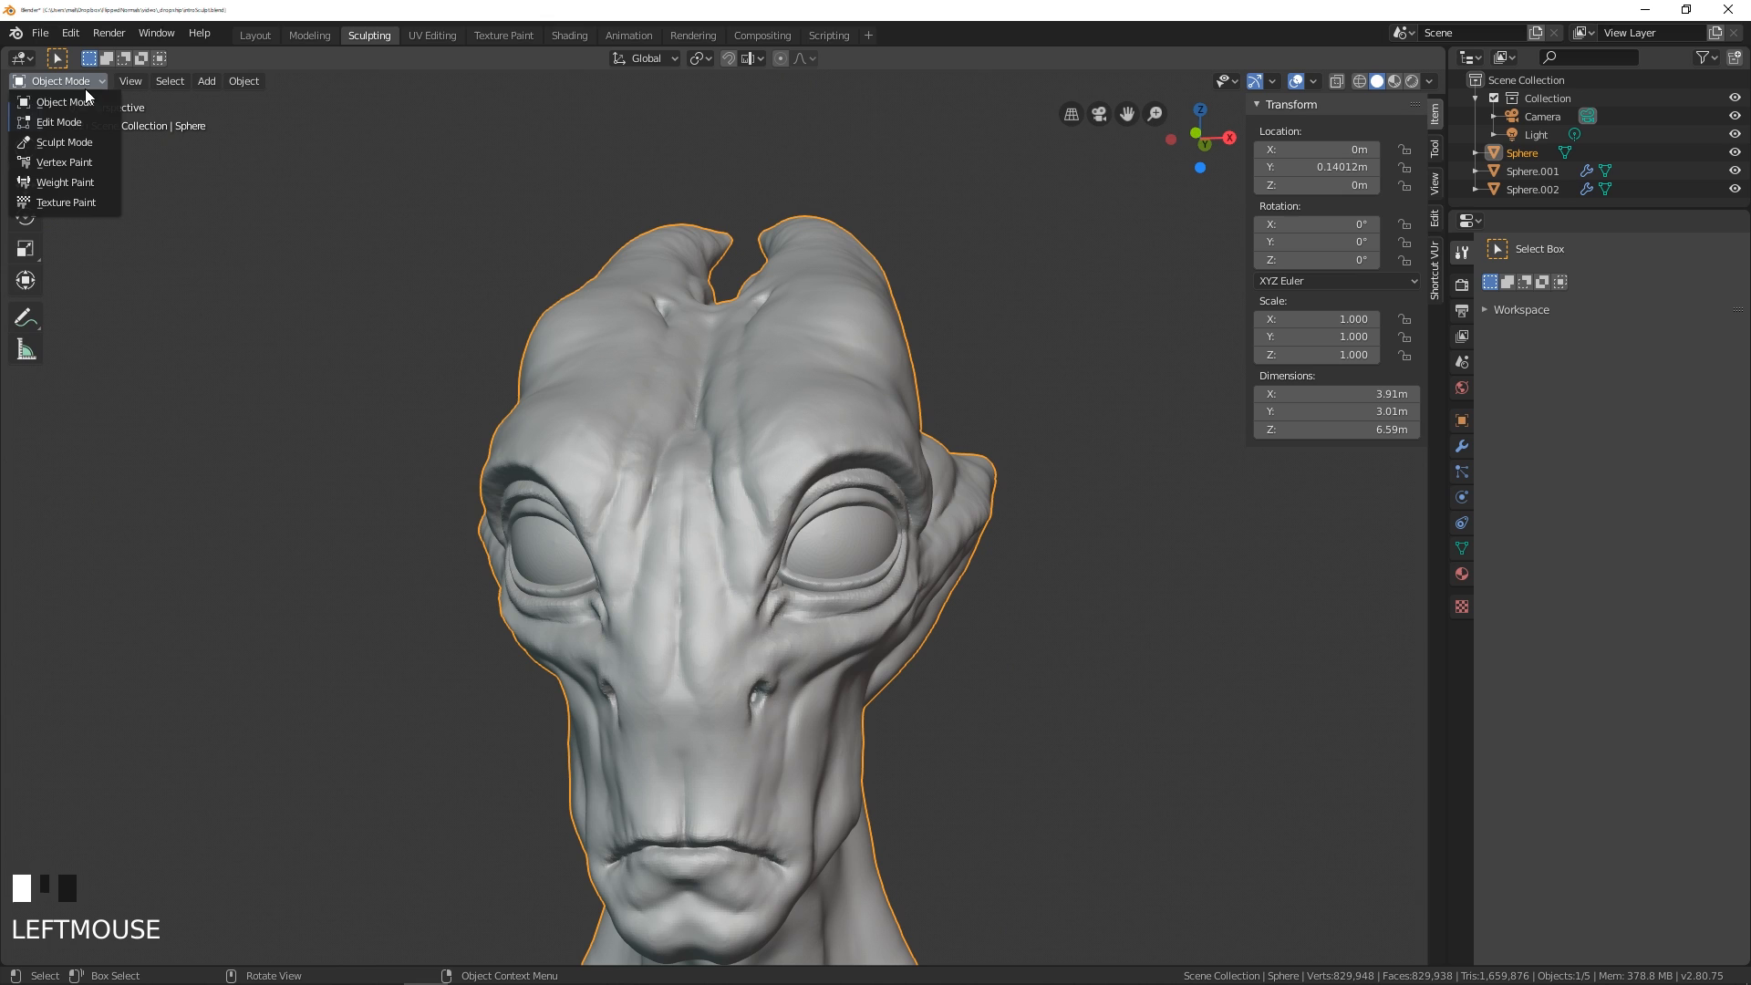
{"action": "left_click", "coordinate": [78, 141]}
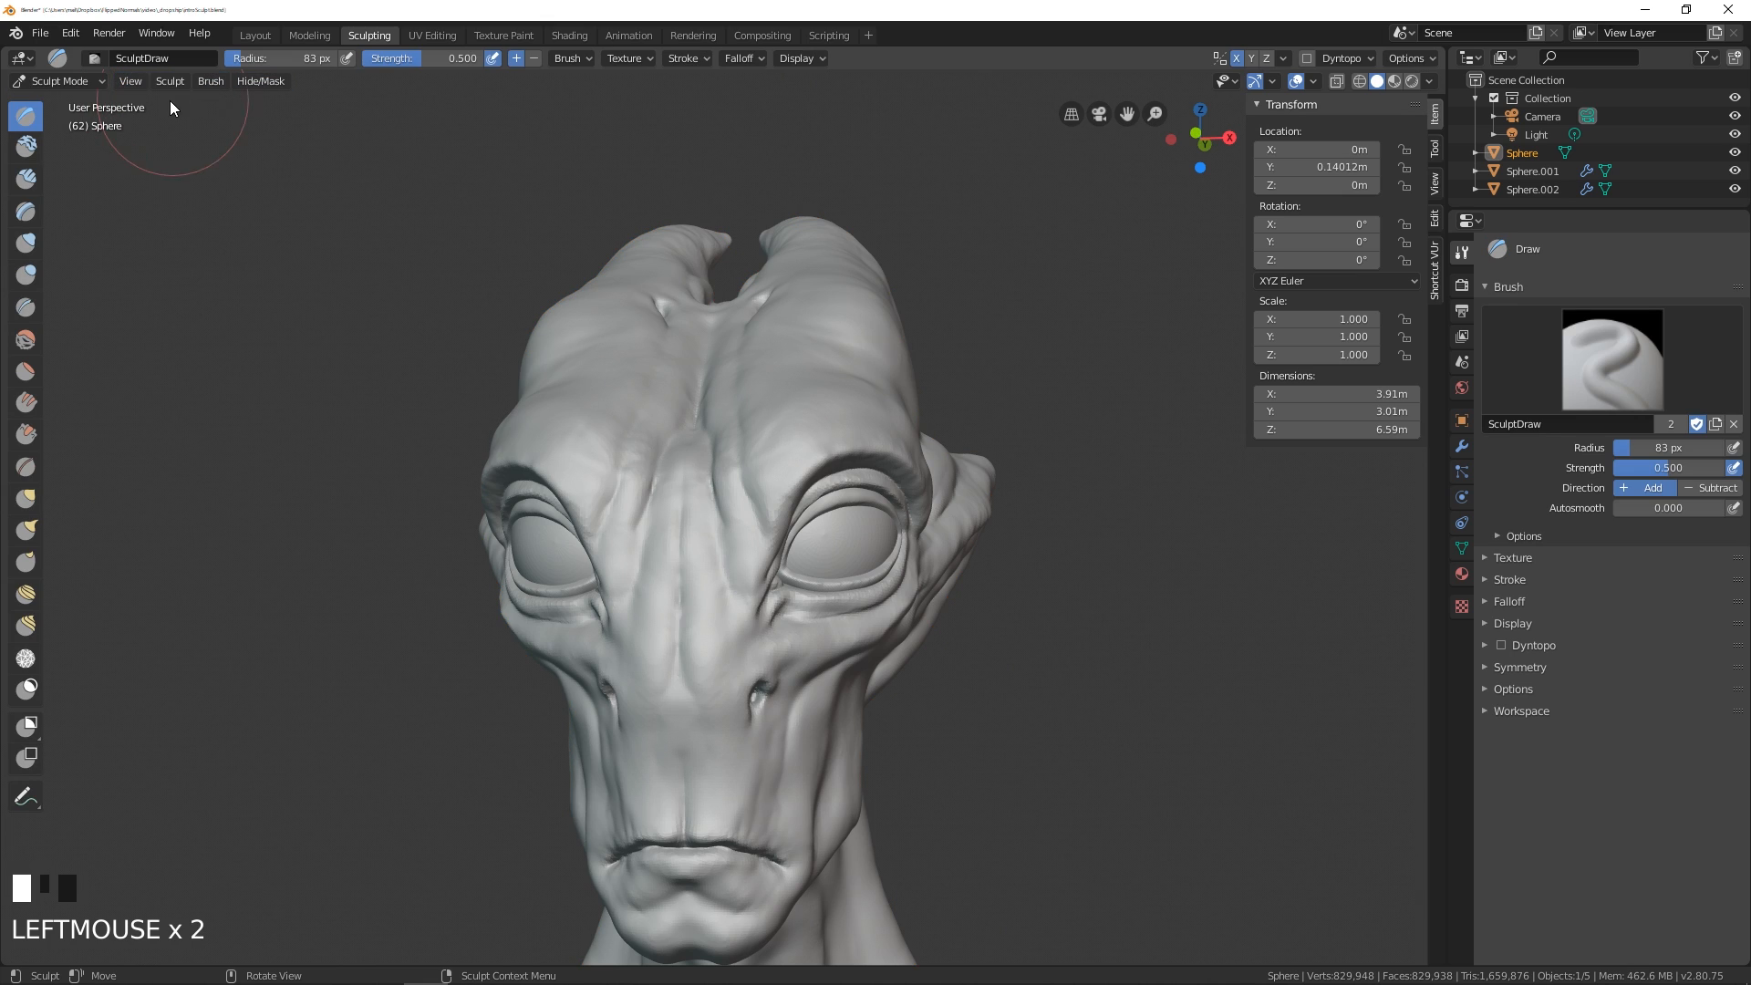
- Compare the bust in orthographic and perspective projection, ending in perspective, and look at the view options
{"action": "left_click", "coordinate": [132, 82]}
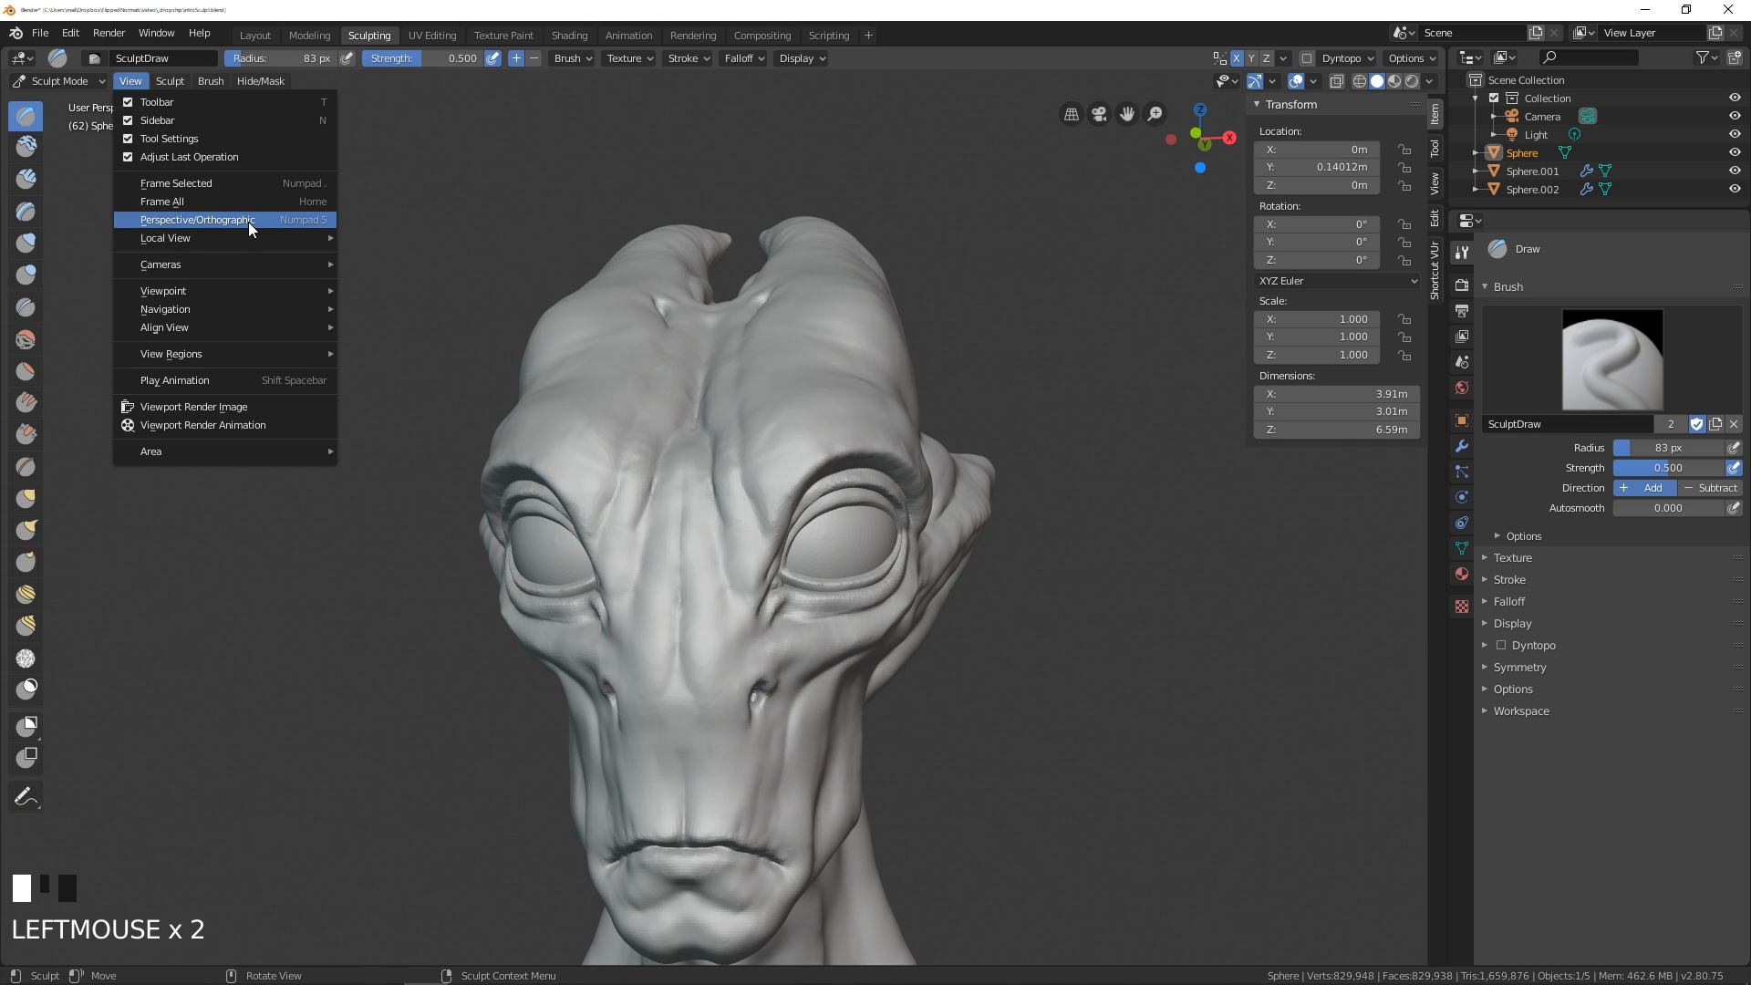
{"action": "middle_click_drag", "start_coordinate": [397, 215], "coordinate": [397, 210]}
{"action": "key", "text": "KP_5"}
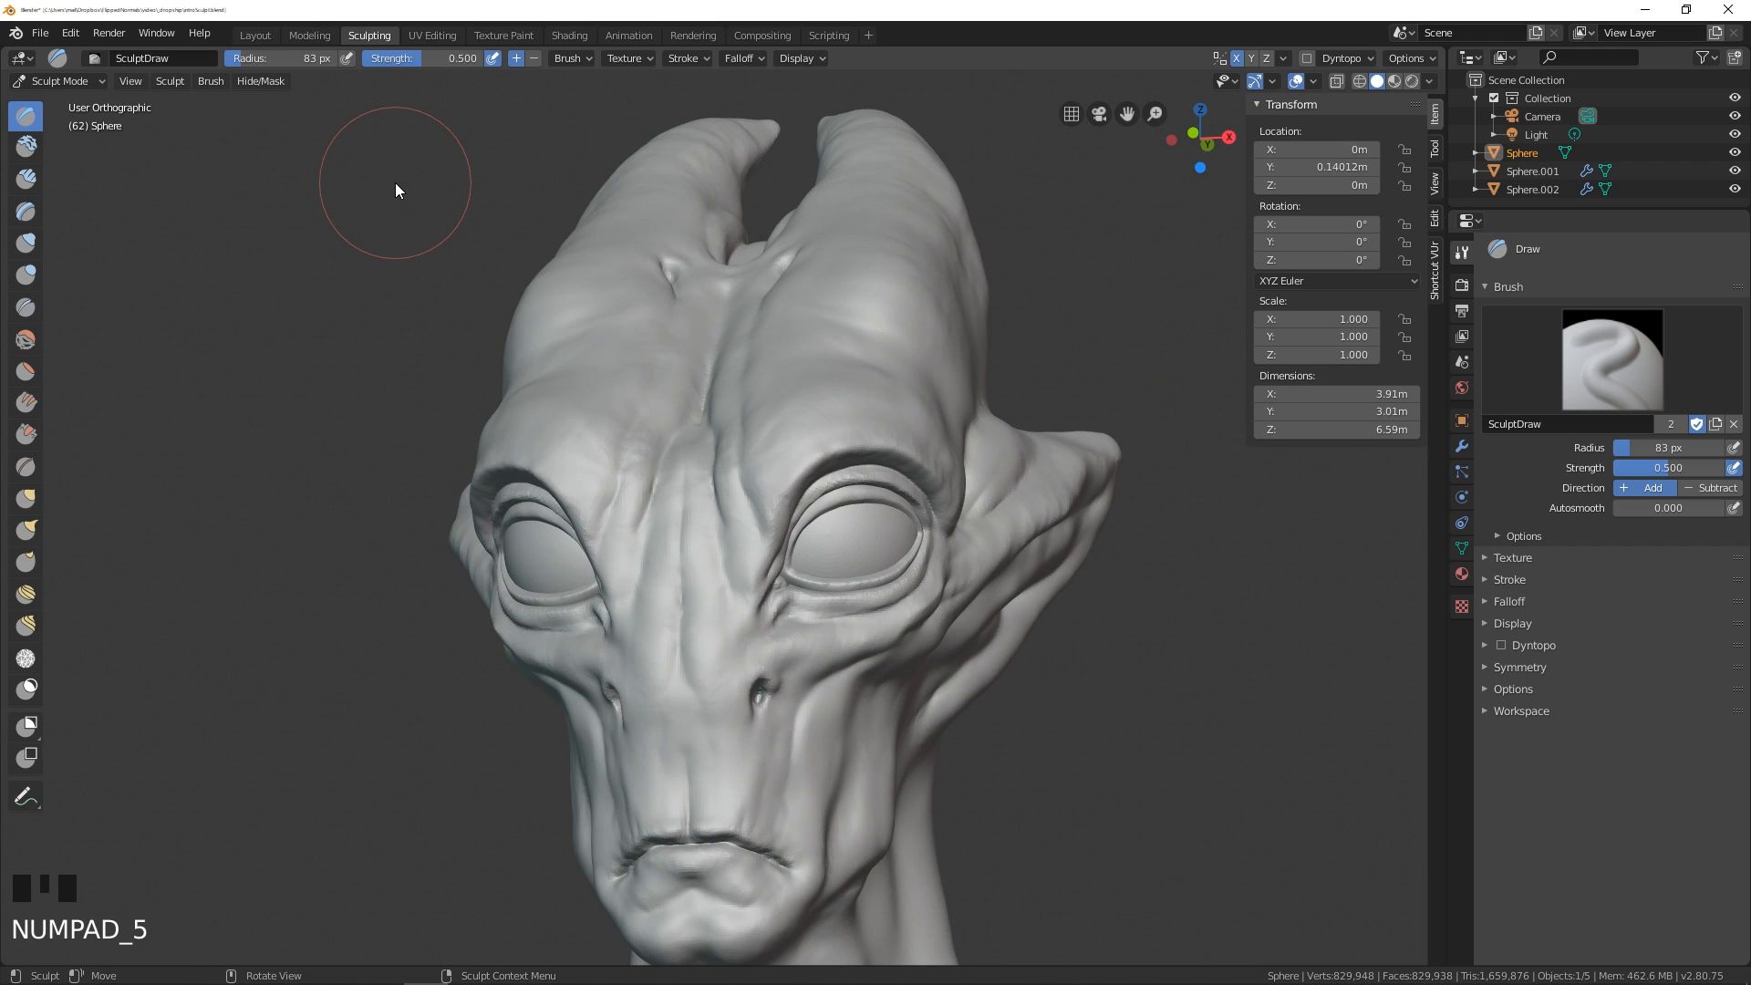
{"action": "middle_click_drag", "start_coordinate": [497, 567], "coordinate": [730, 627]}
{"action": "middle_click_drag", "start_coordinate": [750, 632], "coordinate": [706, 491]}
{"action": "key", "text": "KP_5"}
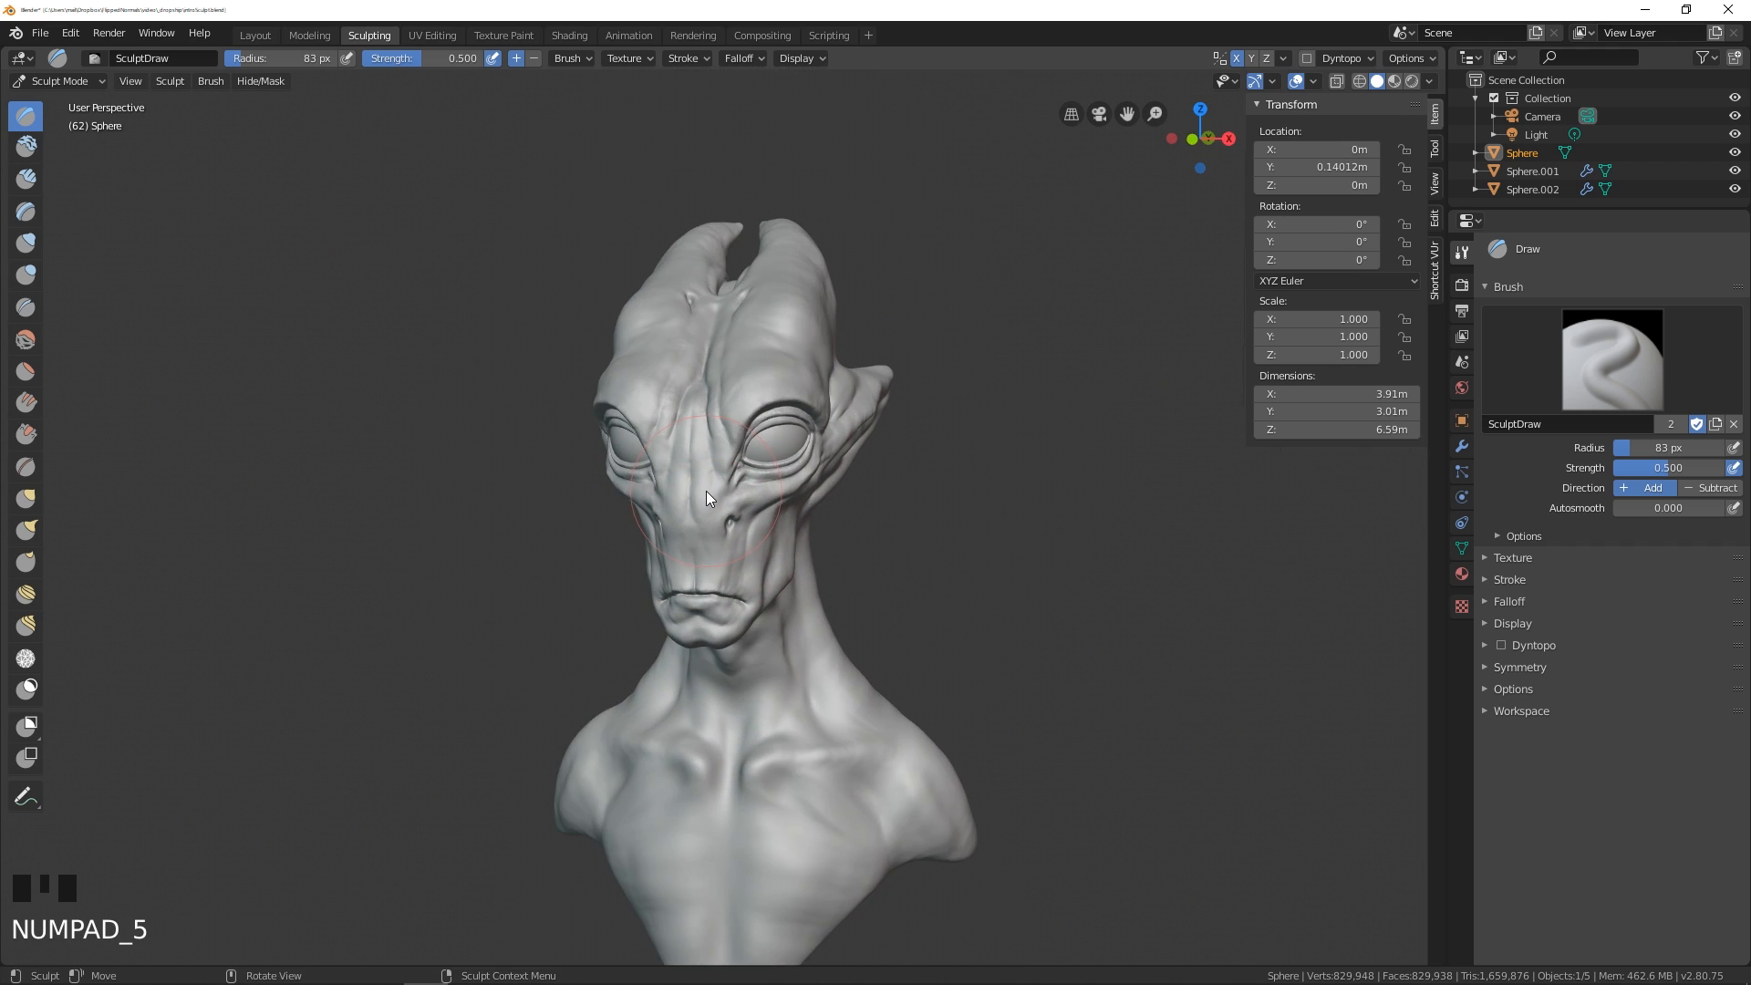
{"action": "key", "text": "KP_5"}
{"action": "key", "text": "KP_5"}
{"action": "key", "text": "KP_5"}
{"action": "key", "text": "KP_5"}
{"action": "middle_click_drag", "start_coordinate": [347, 442], "coordinate": [362, 474]}
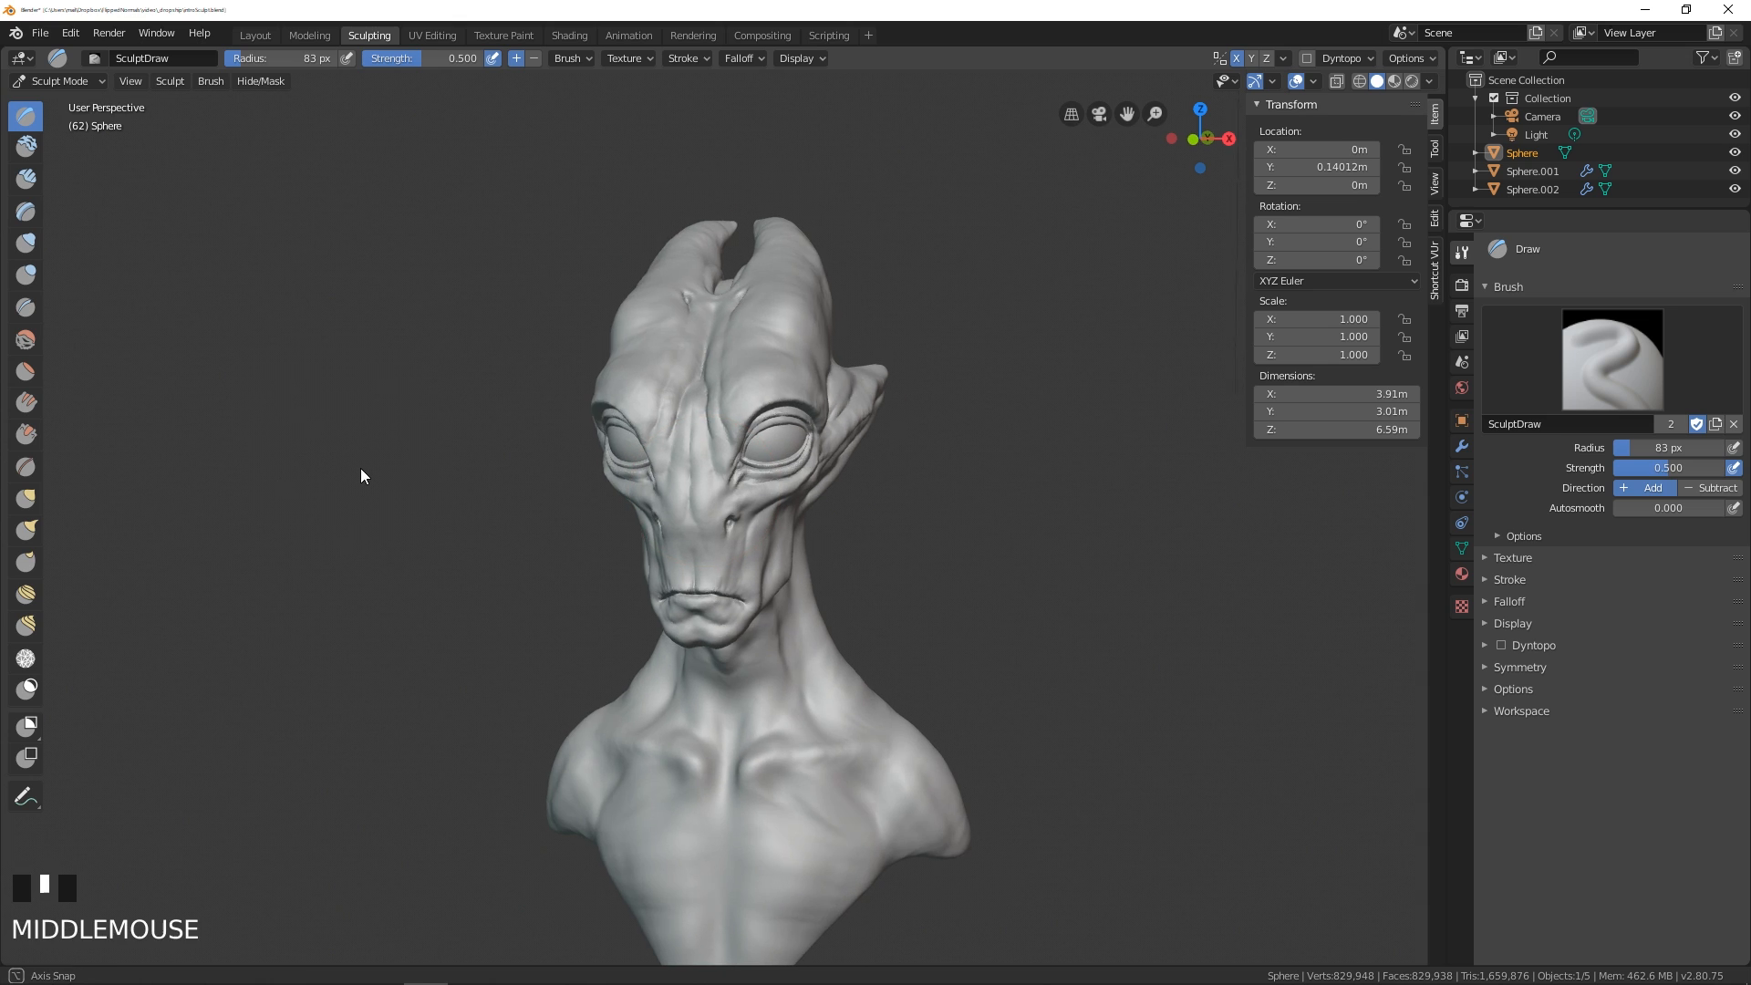
{"action": "left_click", "coordinate": [135, 82]}
{"action": "mouse_move", "coordinate": [186, 239]}
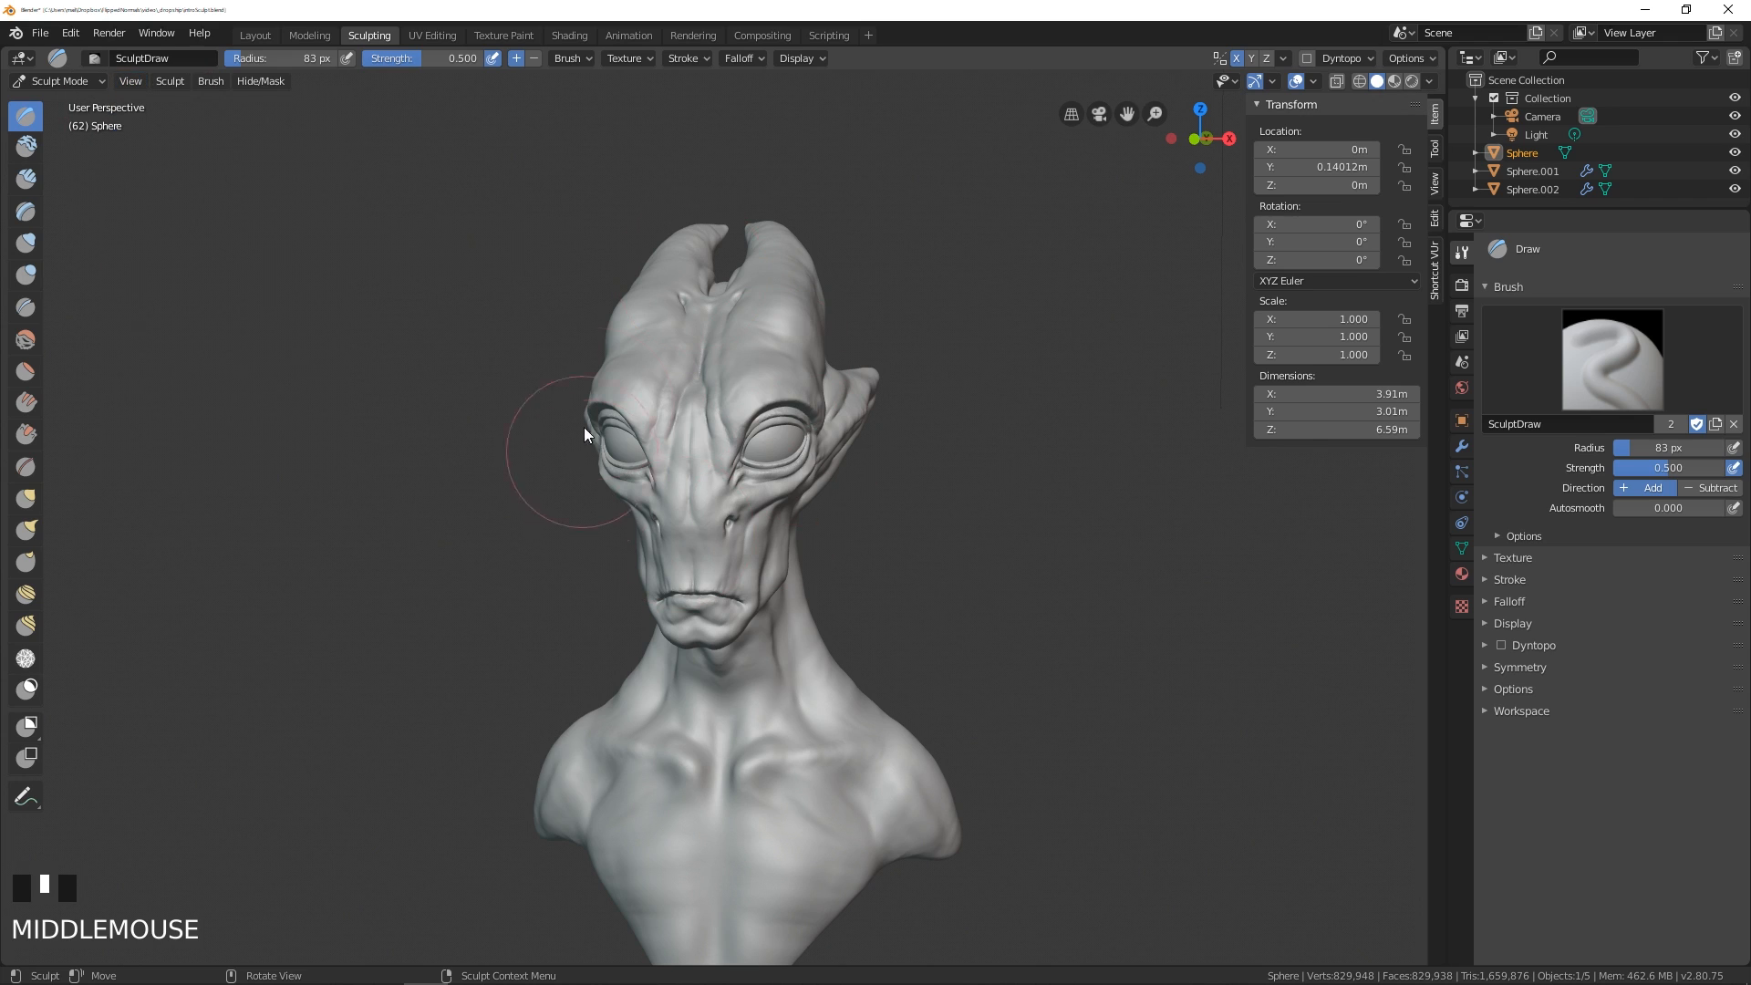
- Try a Draw stroke beside the bridge of the nose with X symmetry enabled, and undo it
{"action": "left_click", "coordinate": [171, 81]}
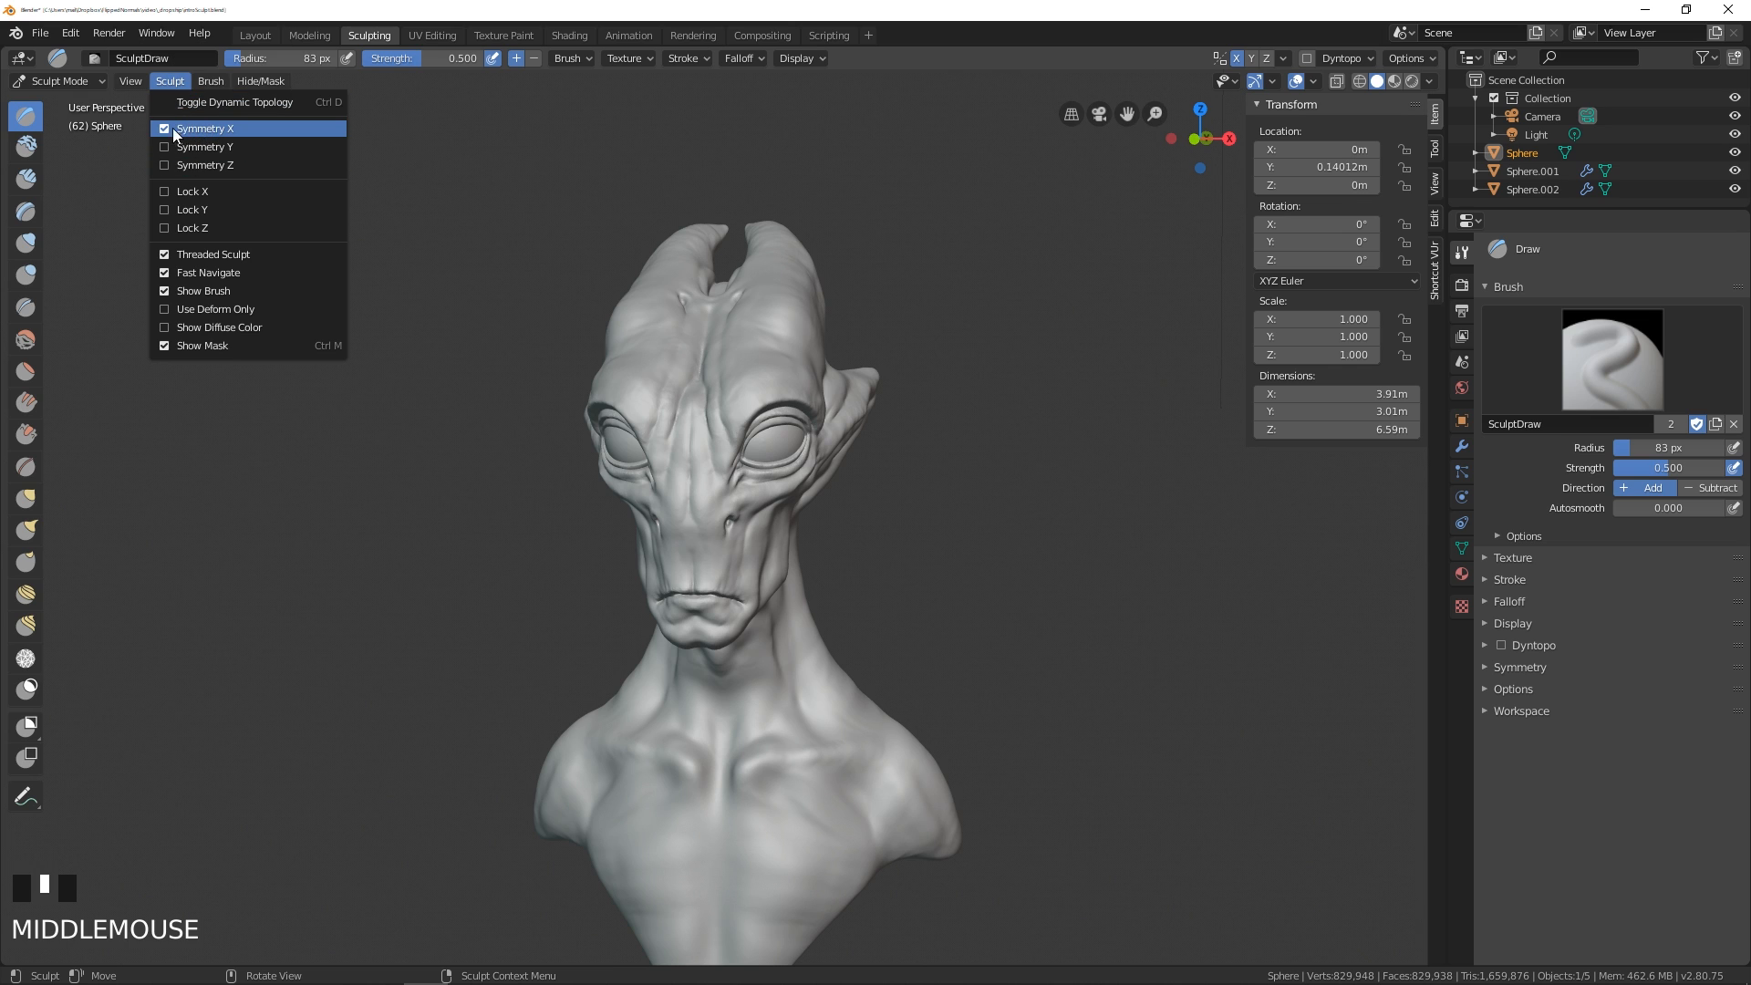
{"action": "mouse_move", "coordinate": [724, 370]}
{"action": "middle_mouse_down", "text": "ctrl"}
{"action": "mouse_move", "coordinate": [735, 286]}
{"action": "mouse_move", "coordinate": [766, 312]}
{"action": "middle_mouse_up", "text": "ctrl"}
{"action": "mouse_move", "coordinate": [734, 299]}
{"action": "left_mouse_down"}
{"action": "mouse_move", "coordinate": [681, 381]}
{"action": "mouse_move", "coordinate": [711, 333]}
{"action": "mouse_move", "coordinate": [706, 221]}
{"action": "mouse_move", "coordinate": [718, 235]}
{"action": "mouse_move", "coordinate": [681, 391]}
{"action": "left_mouse_up"}
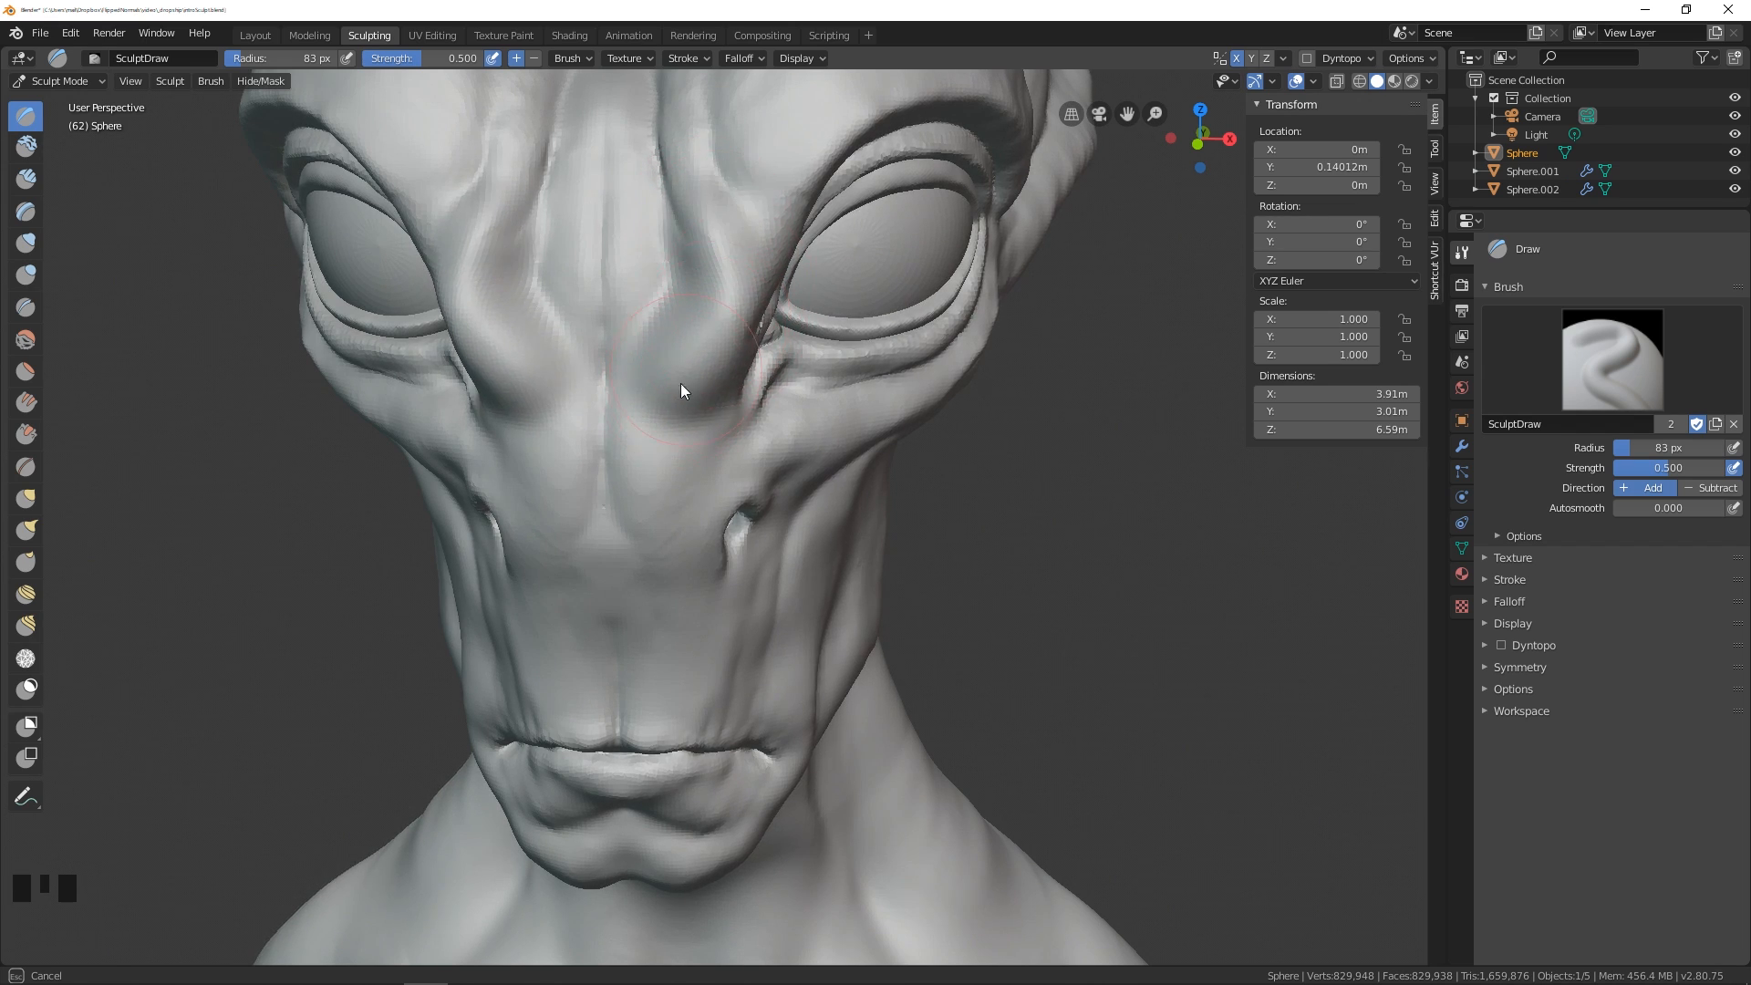
{"action": "mouse_move", "coordinate": [681, 390]}
{"action": "middle_mouse_down"}
{"action": "mouse_move", "coordinate": [683, 319]}
{"action": "mouse_move", "coordinate": [687, 372]}
{"action": "middle_mouse_up"}
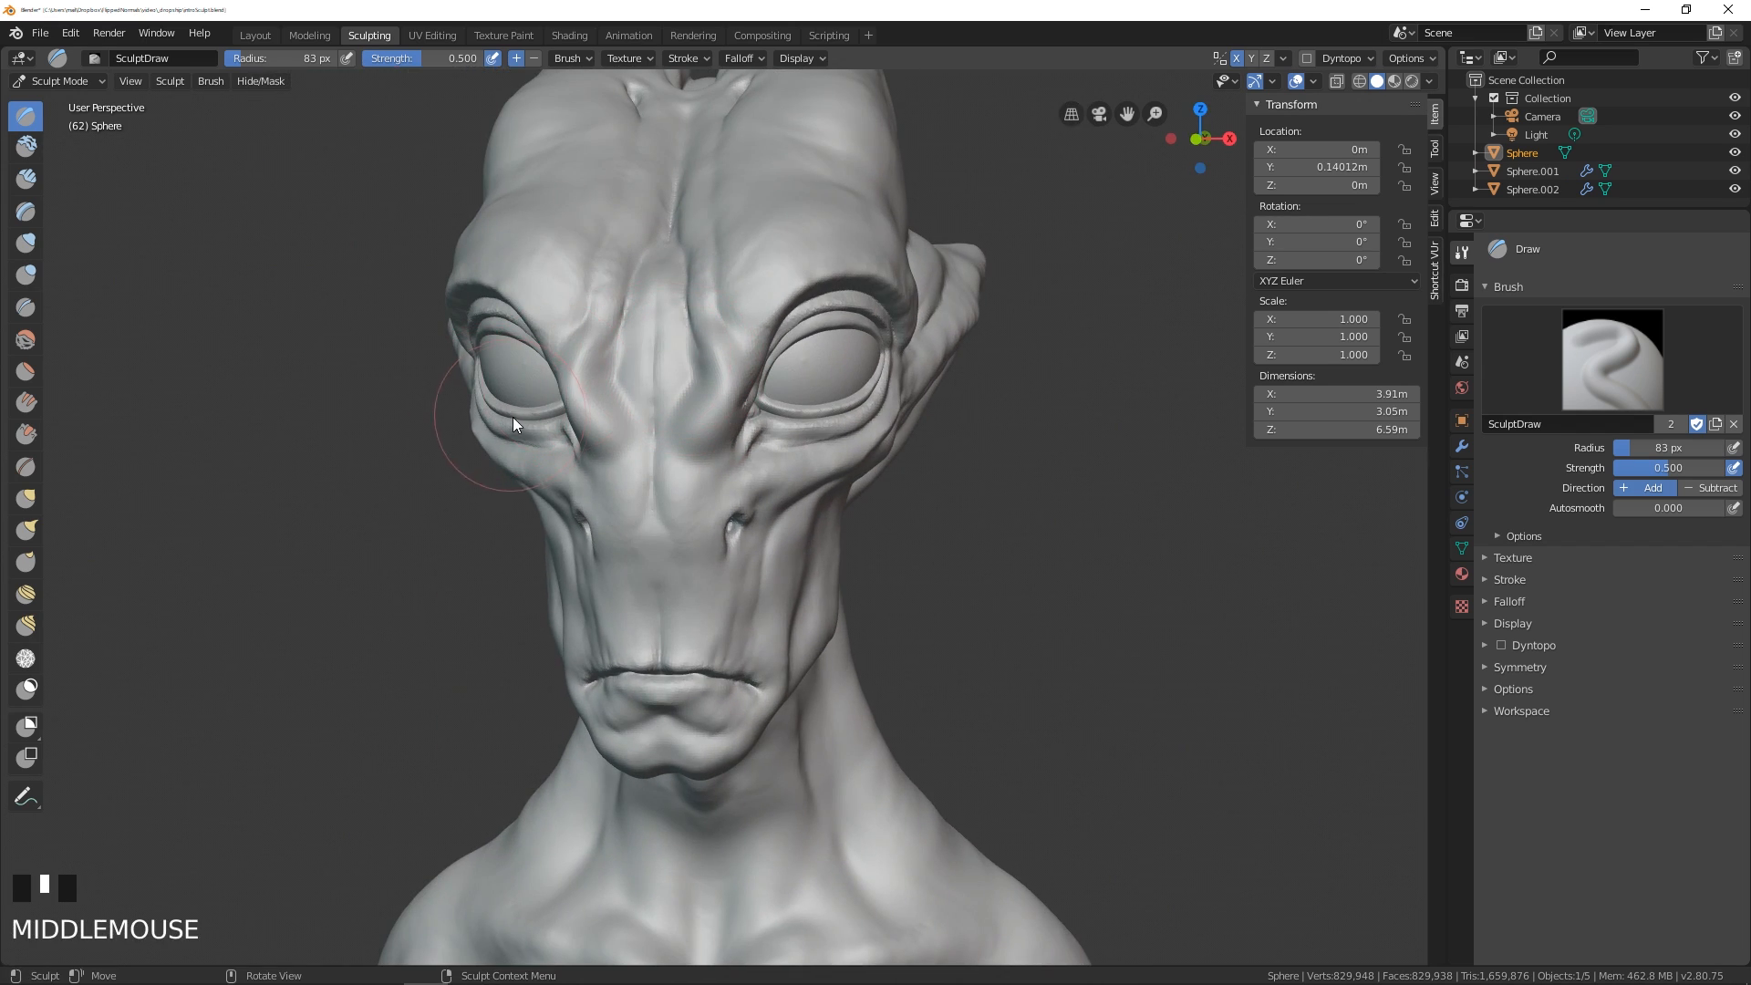
{"action": "key", "text": "ctrl+z"}
- Set the Draw brush radius to 58 px and switch to the Clay Strips brush
{"action": "left_click", "coordinate": [171, 82]}
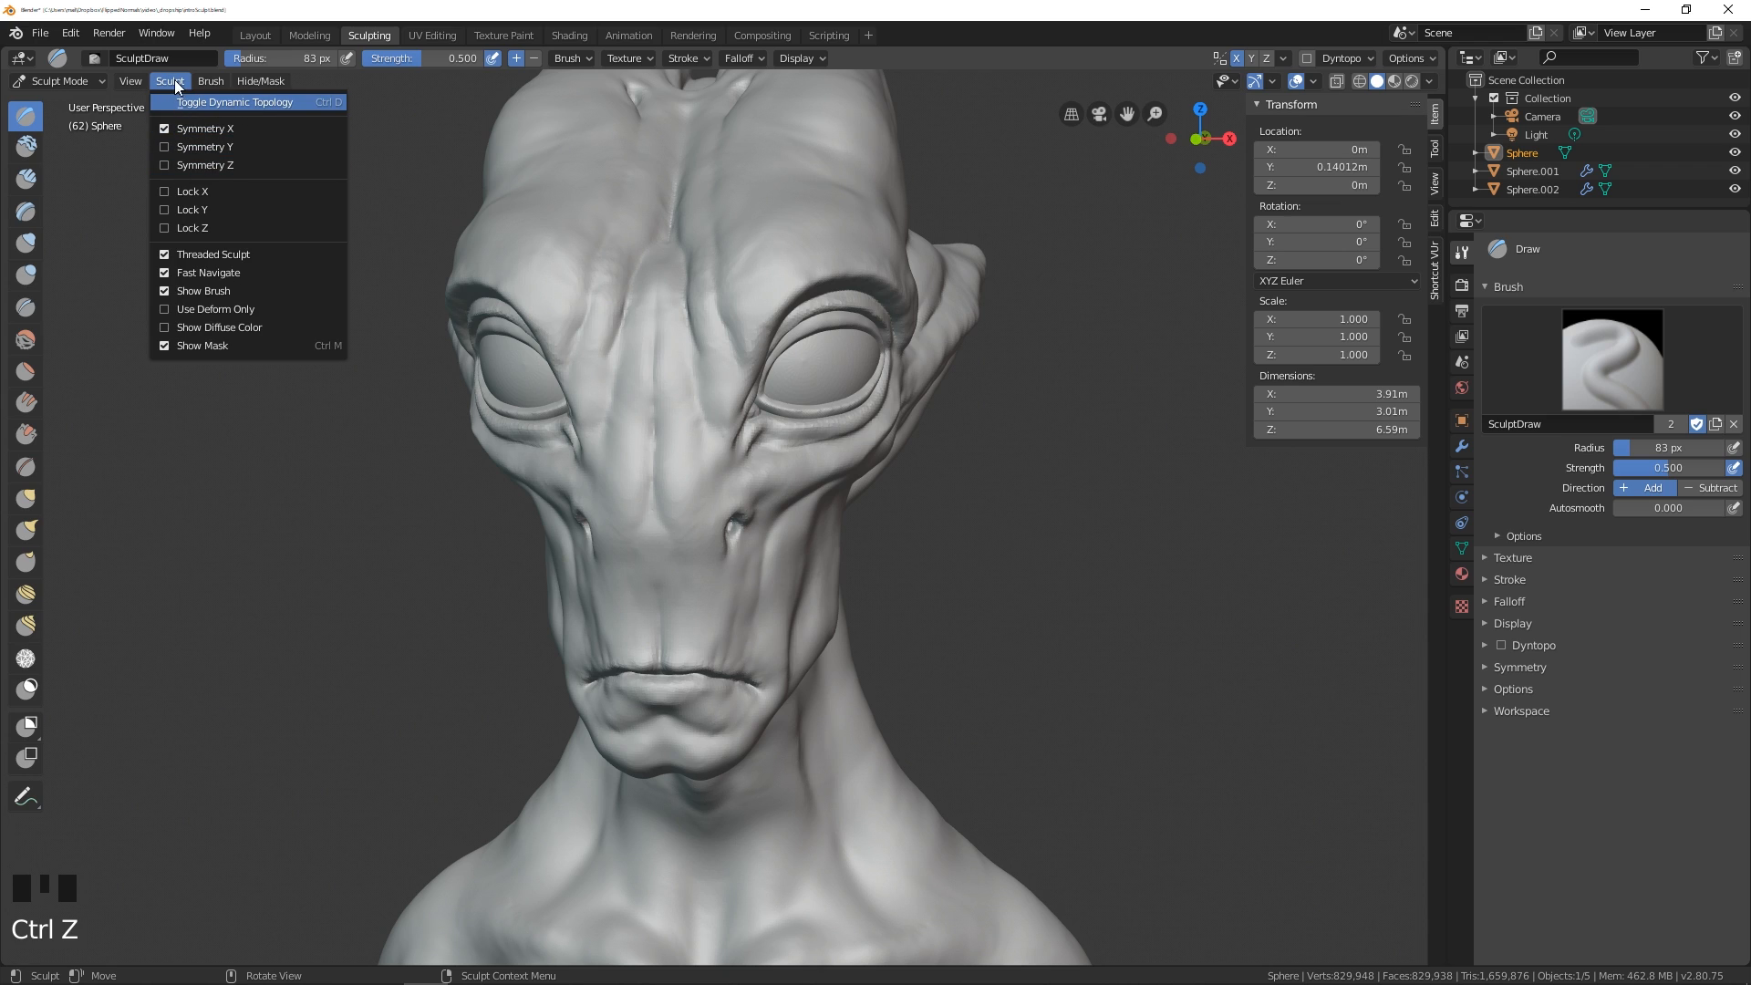
{"action": "mouse_move", "coordinate": [210, 83]}
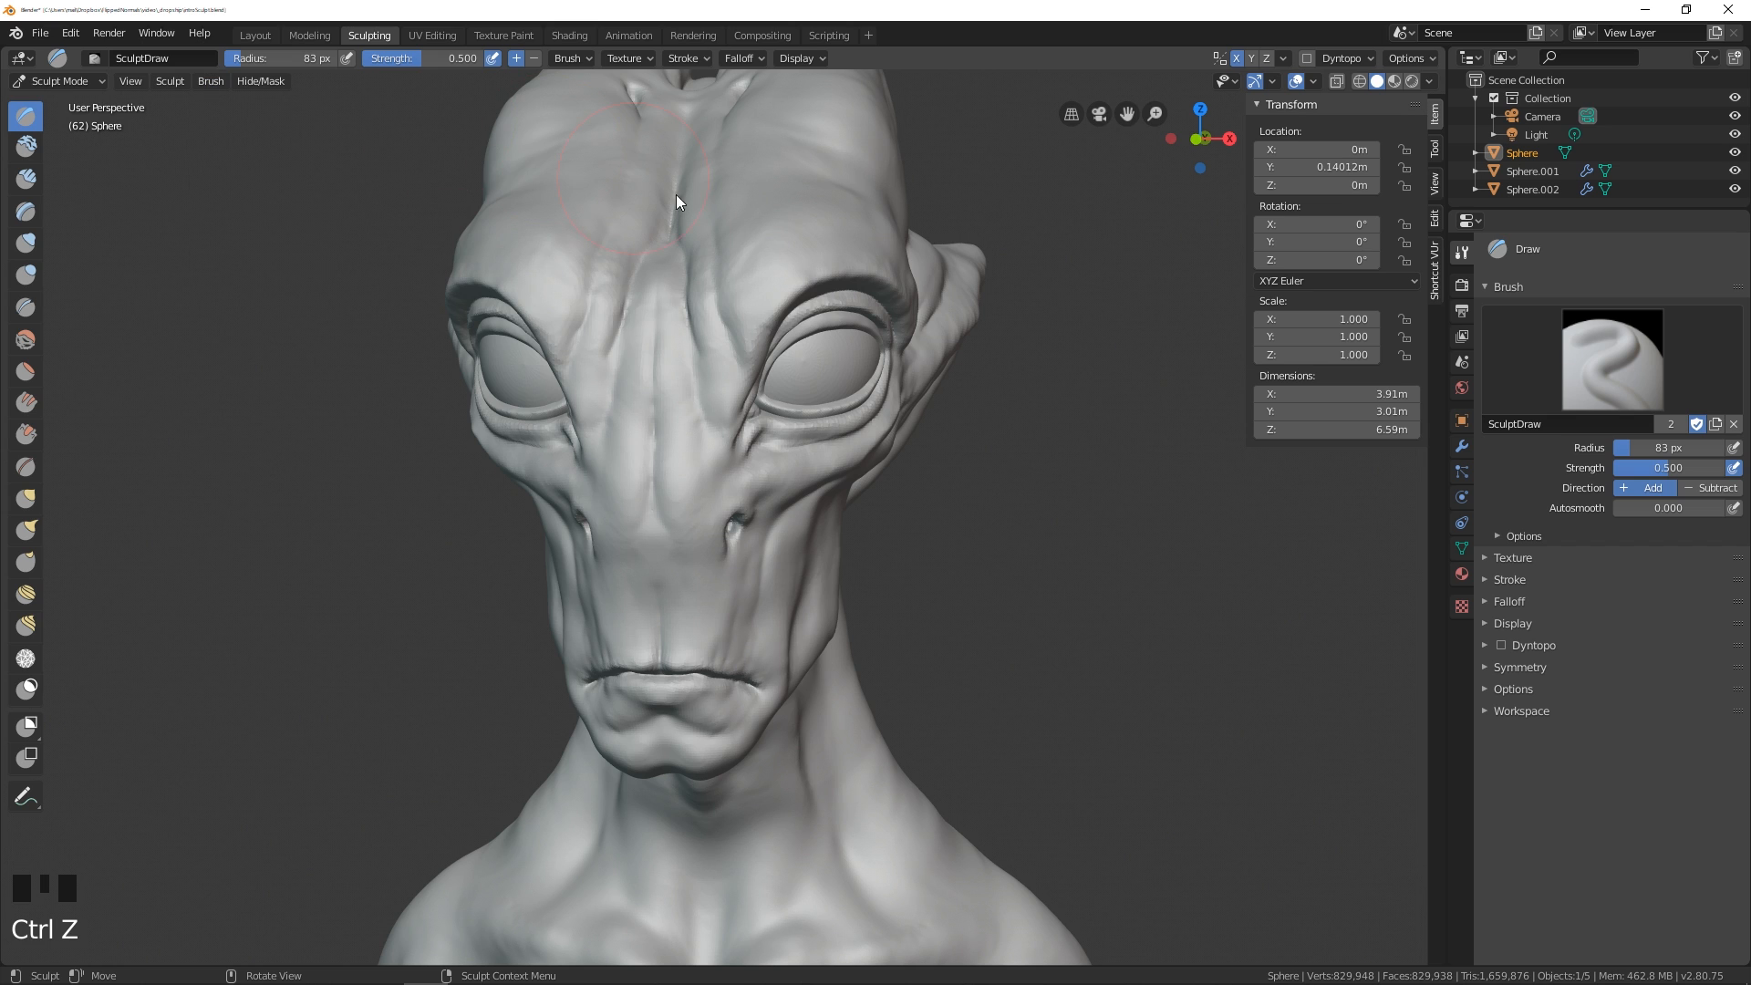
{"action": "mouse_move", "coordinate": [676, 195]}
{"action": "middle_mouse_down", "text": "shift"}
{"action": "mouse_move", "coordinate": [784, 308]}
{"action": "mouse_move", "coordinate": [751, 469]}
{"action": "middle_mouse_up", "text": "shift"}
{"action": "key", "text": "f"}
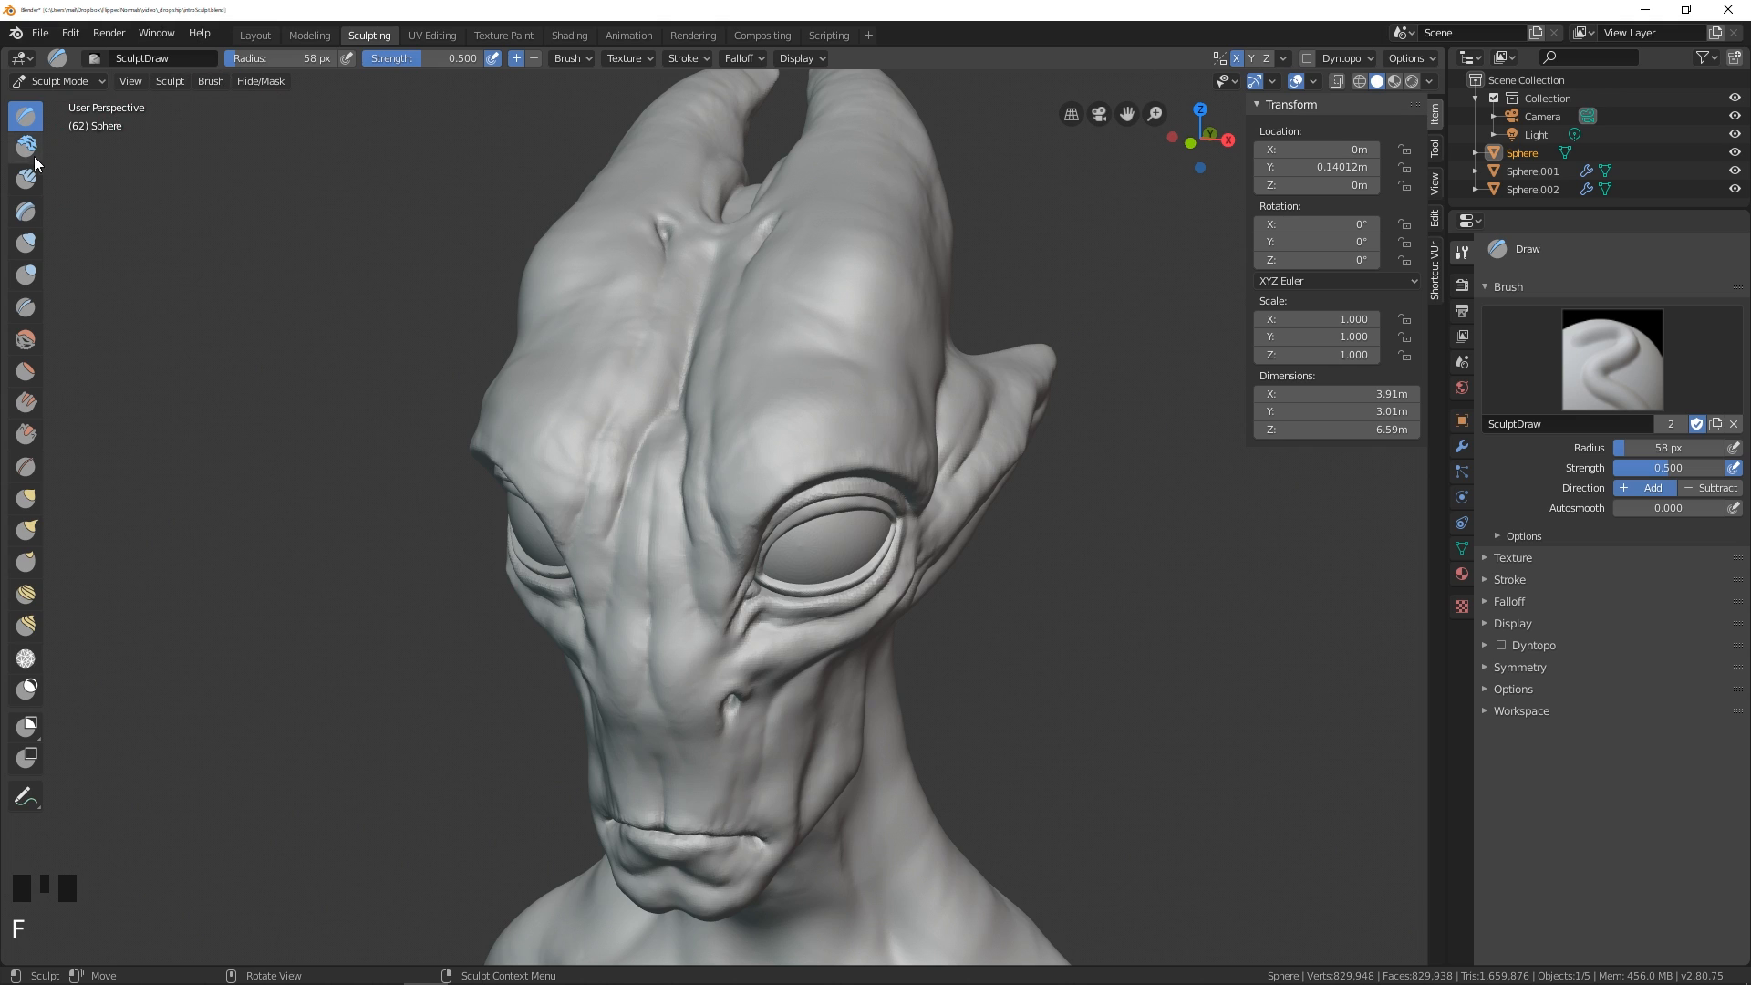
{"action": "left_click", "coordinate": [28, 181]}
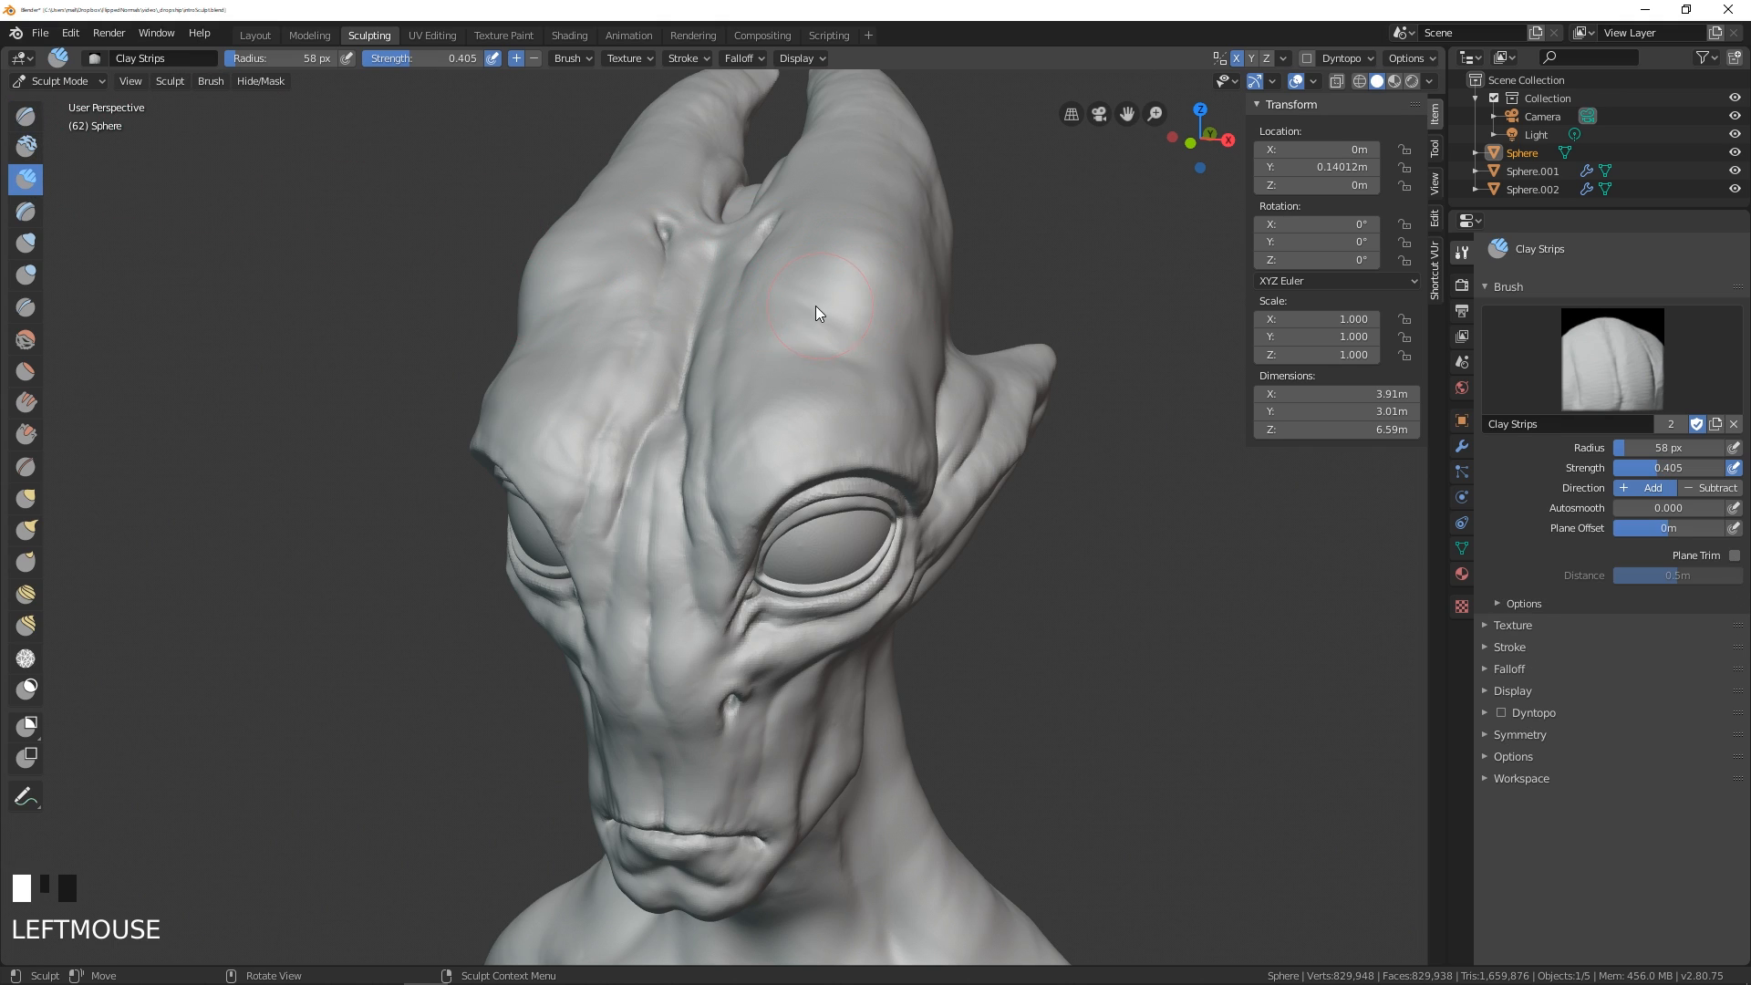
- Turn off Unified Size, set the Clay Strips radius to 186 px and switch to the Draw brush to compare sizes
{"action": "left_click", "coordinate": [211, 81]}
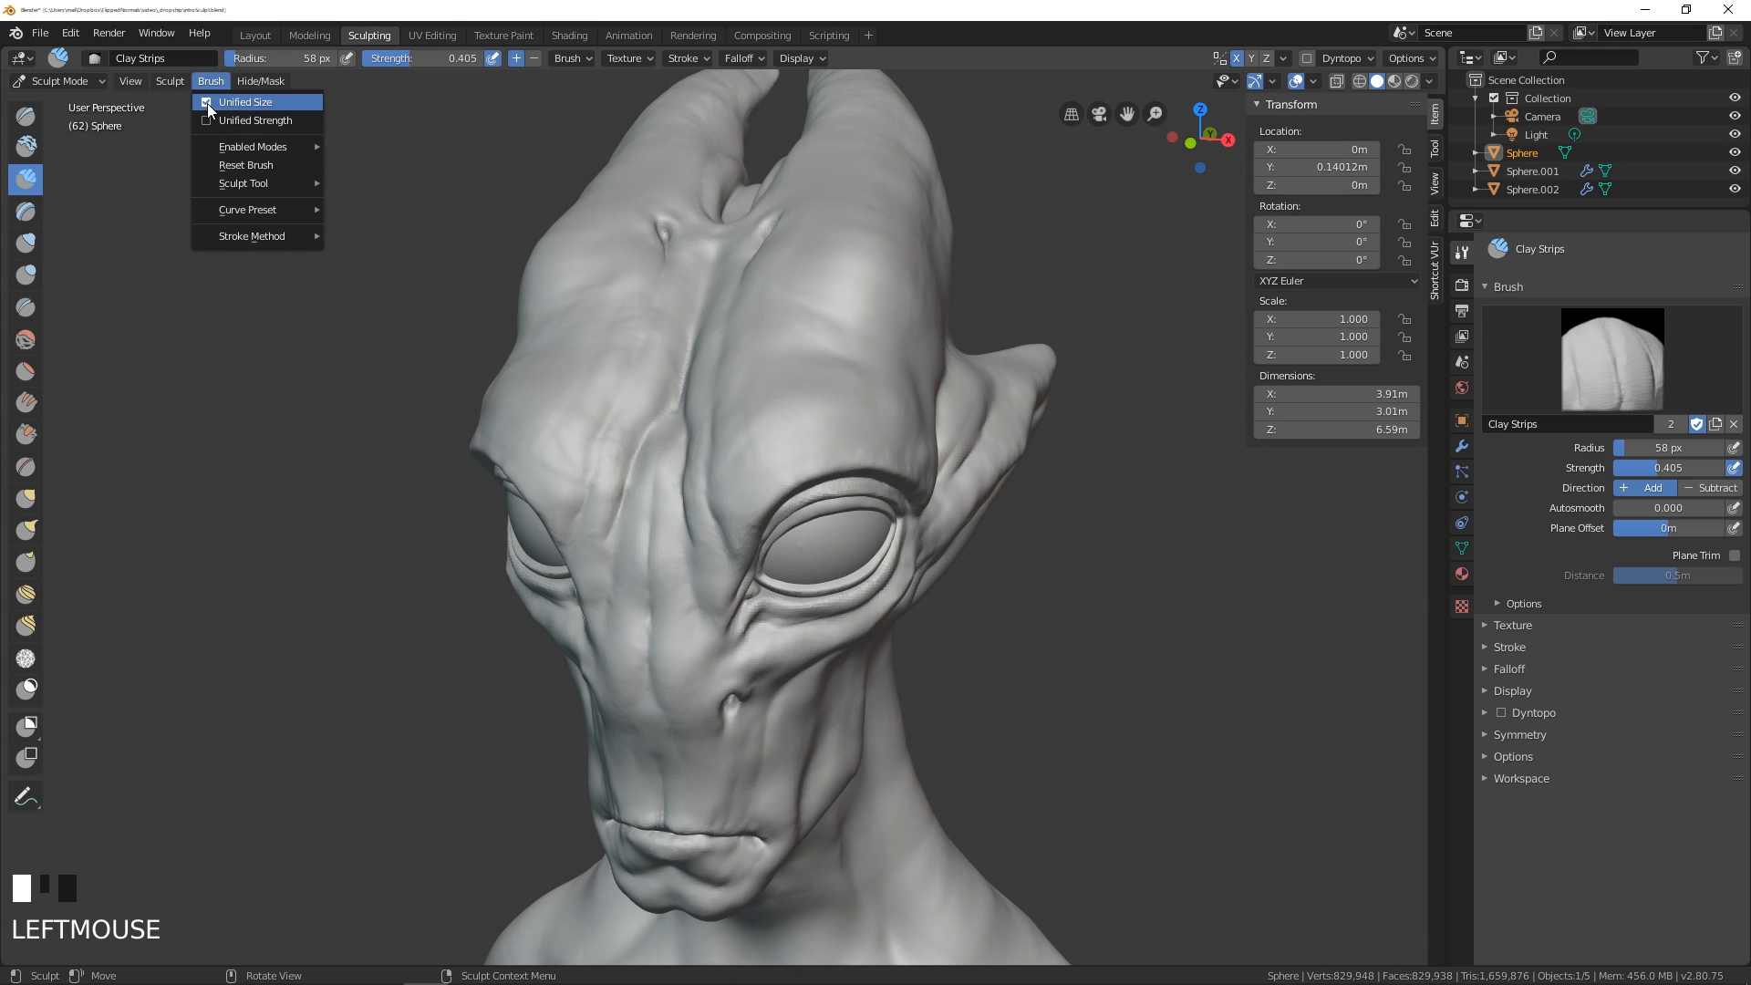
{"action": "left_click", "coordinate": [206, 102]}
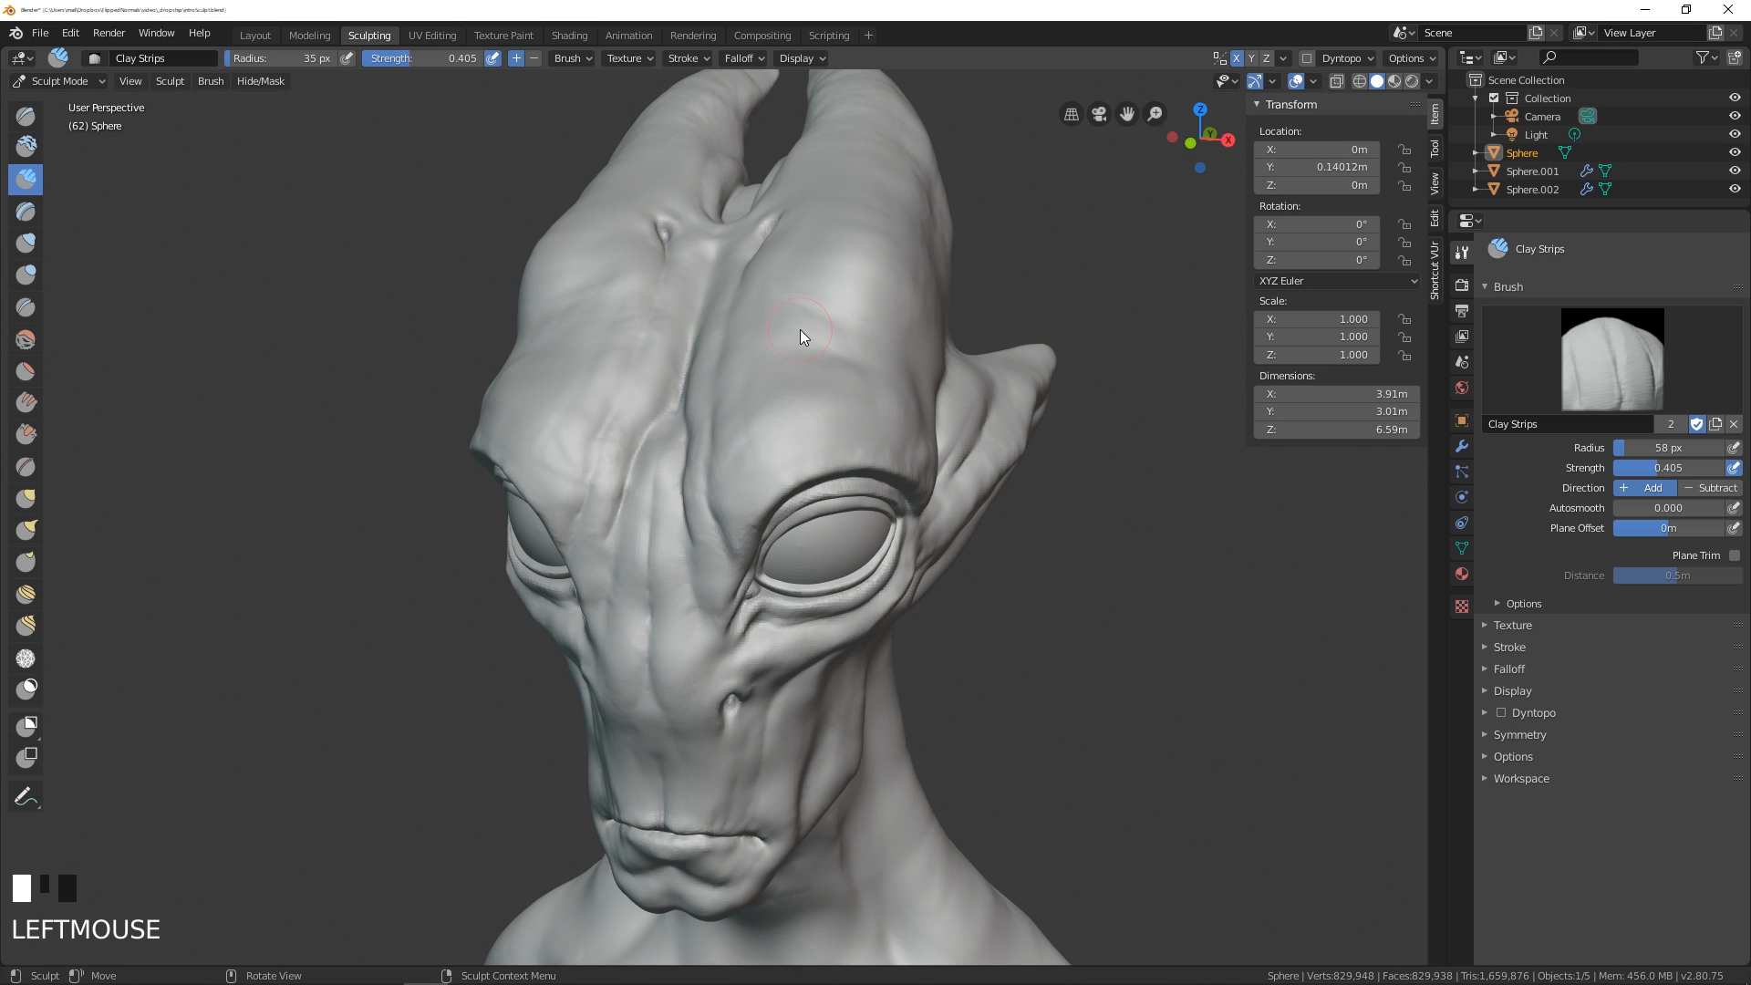
{"action": "key", "text": "f"}
{"action": "left_click", "coordinate": [933, 336]}
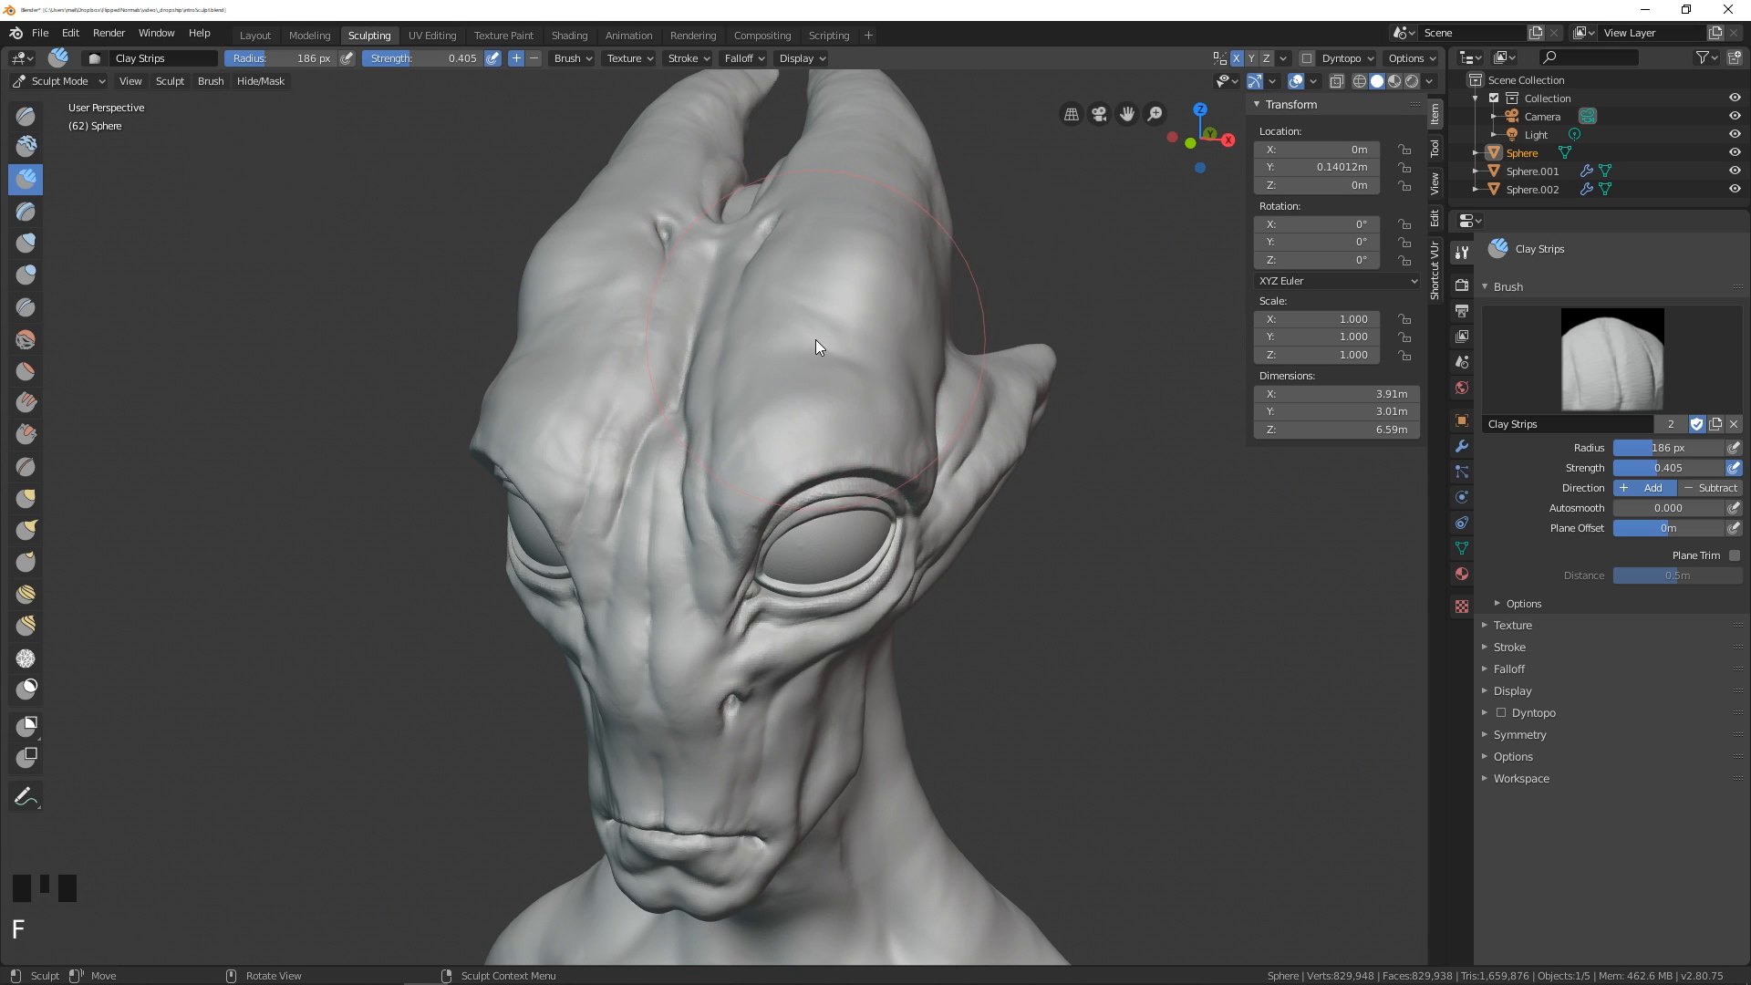
{"action": "left_click", "coordinate": [26, 115]}
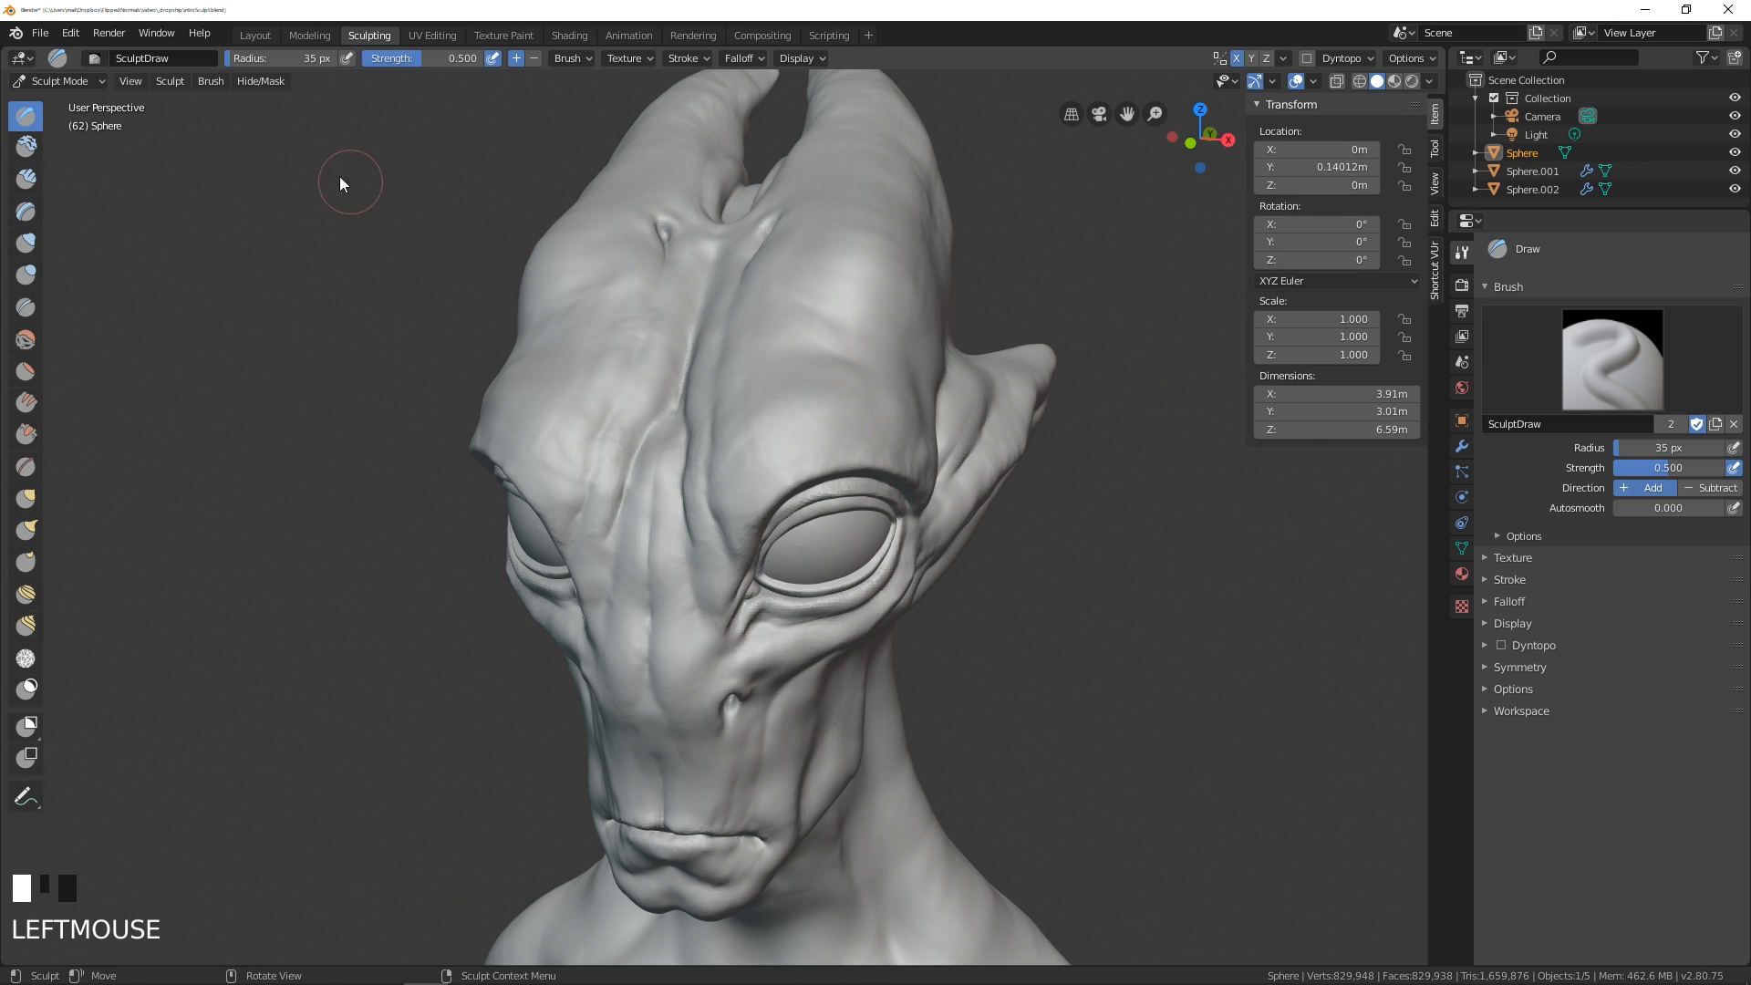
- Turn Unified Size back on and switch to the Clay Strips brush to check the shared radius
{"action": "left_click", "coordinate": [215, 84]}
{"action": "left_click", "coordinate": [237, 102]}
{"action": "left_click", "coordinate": [26, 178]}
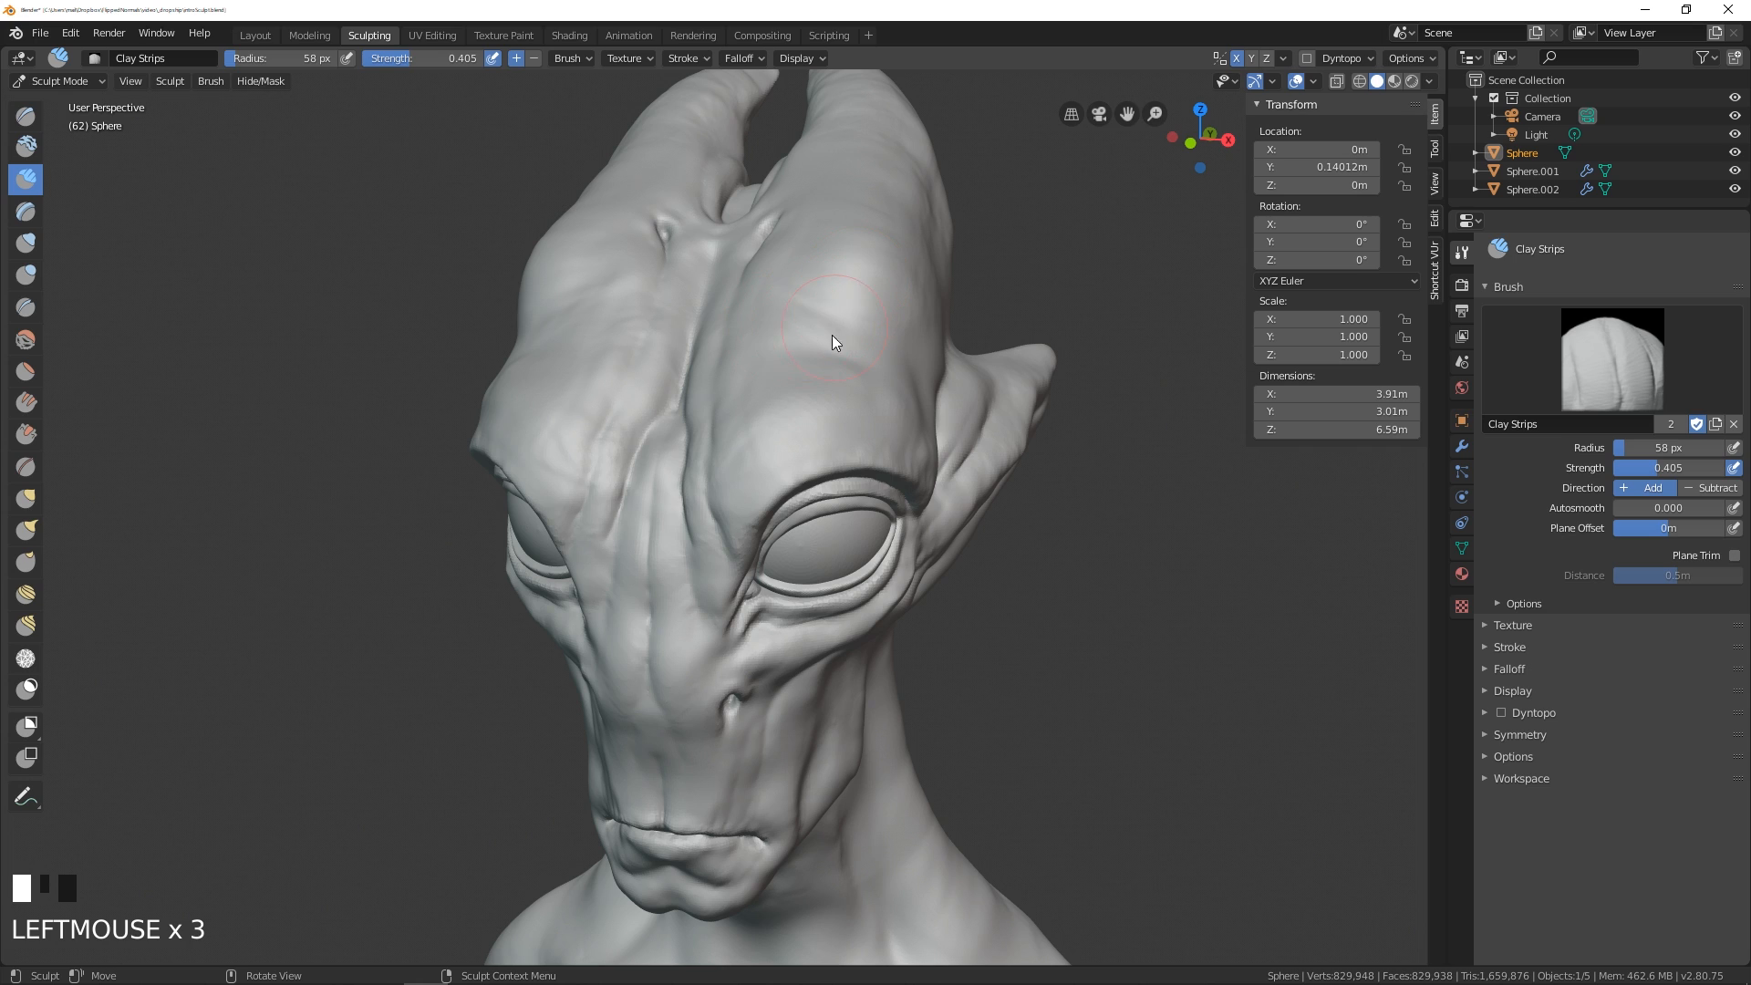
- Select the Draw brush and widen the sculpting toolbar to show the tool names
{"action": "left_click", "coordinate": [260, 82]}
{"action": "left_click", "coordinate": [26, 116]}
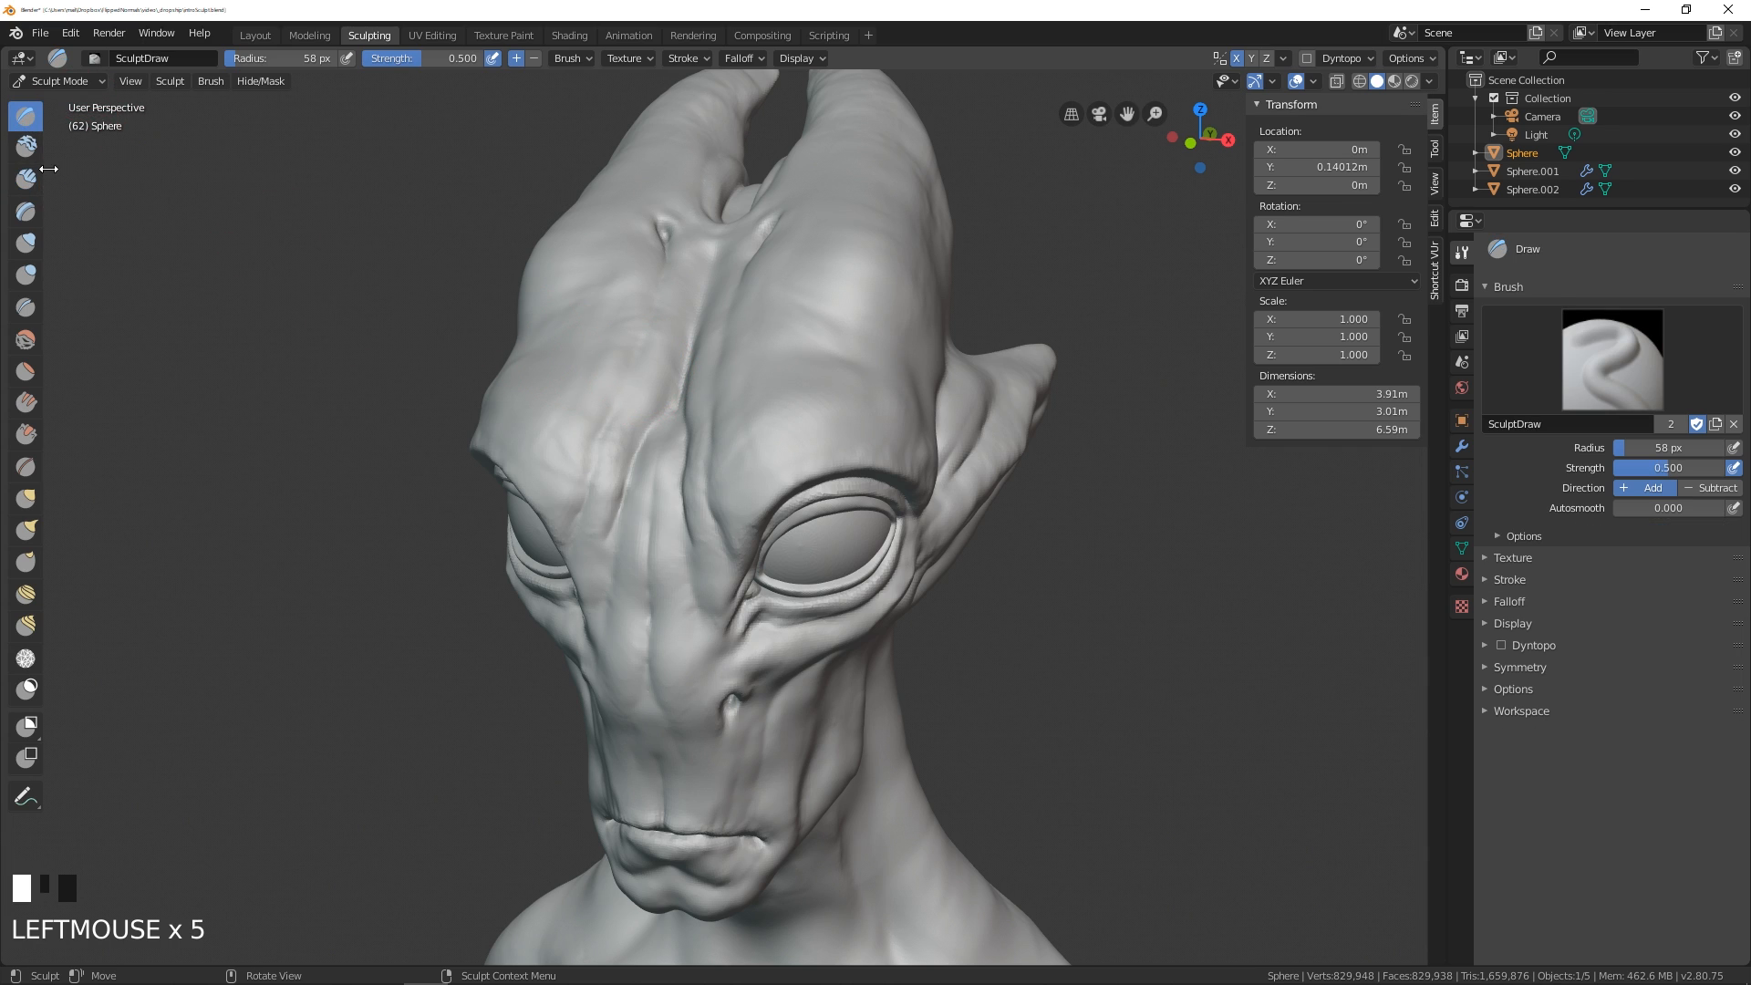
{"action": "left_click_drag", "start_coordinate": [46, 170], "coordinate": [121, 174]}
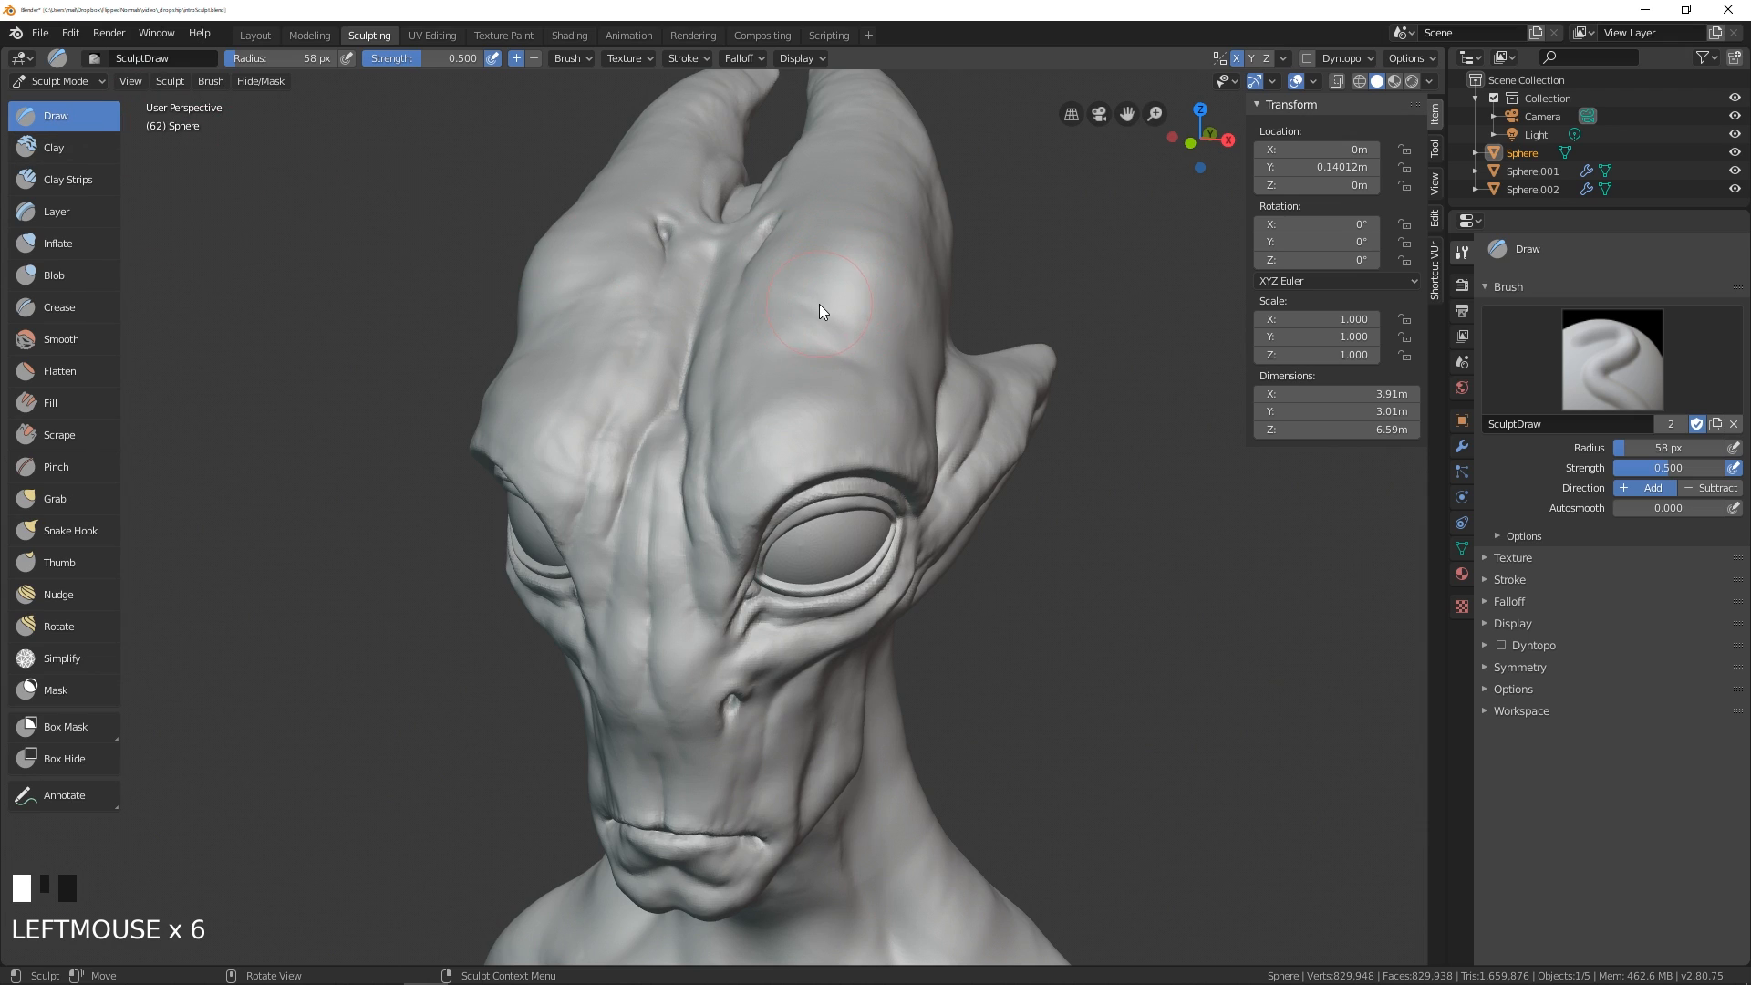
- Set the Draw brush radius to 138 px and undo the test stroke made with it
{"action": "key", "text": "f"}
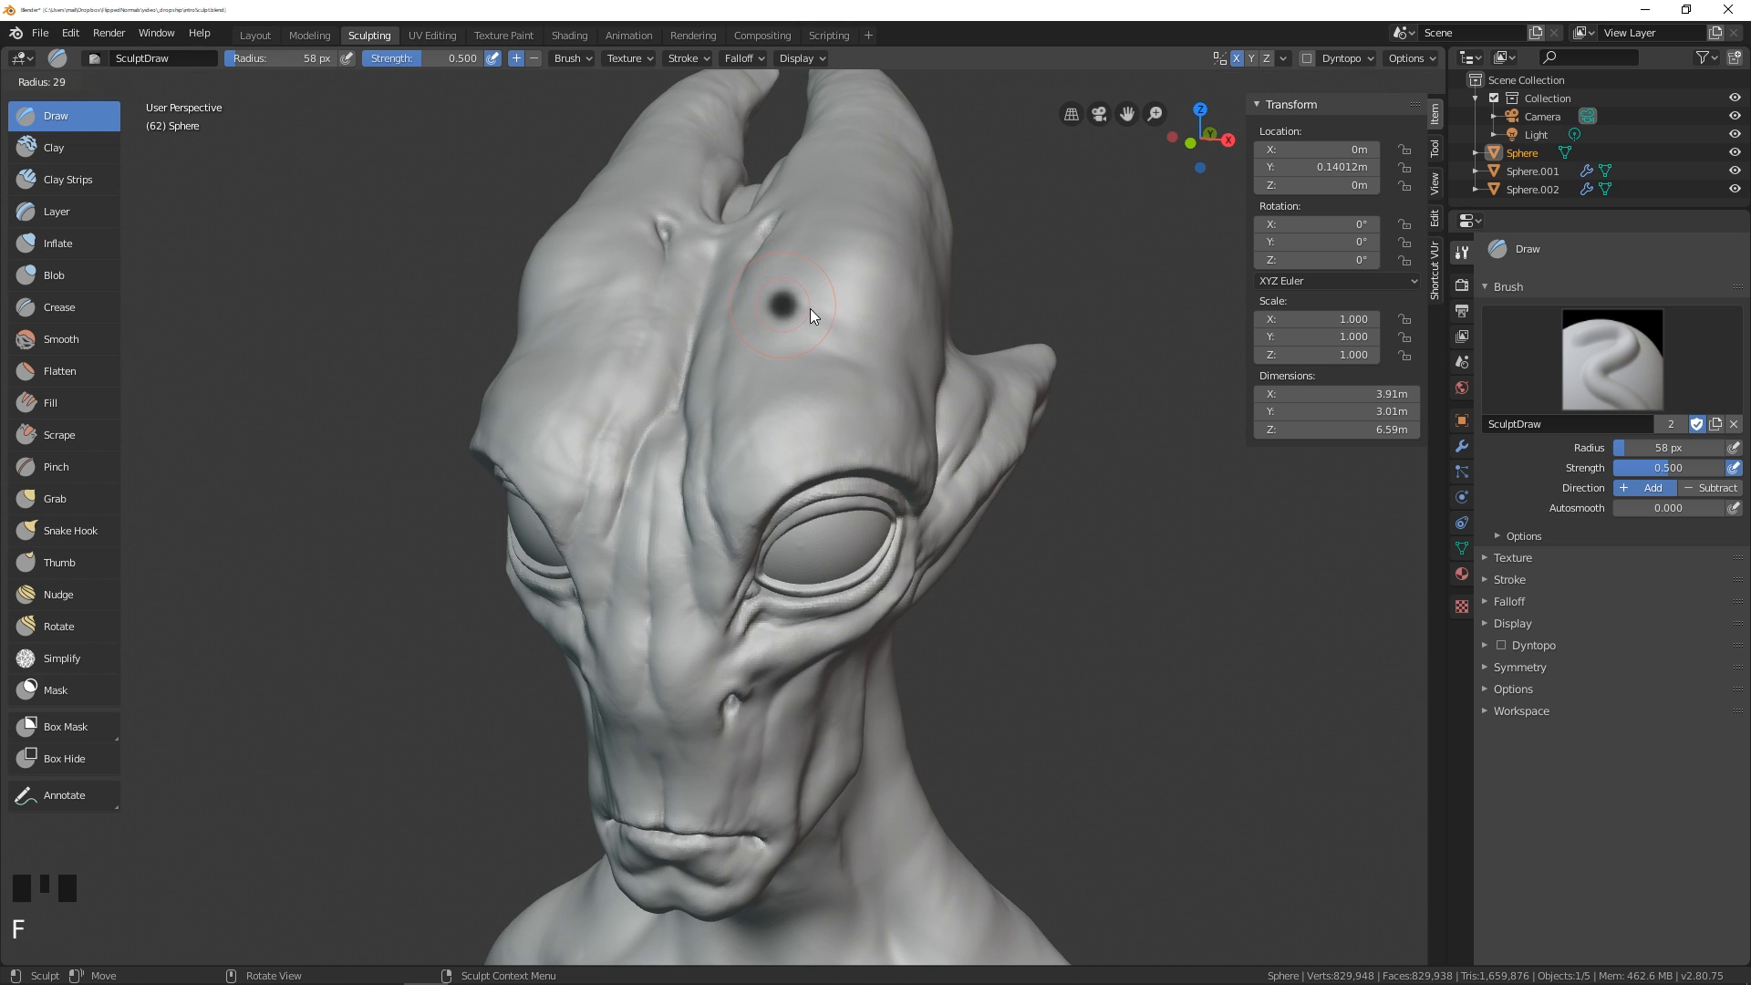
{"action": "left_click", "coordinate": [906, 318]}
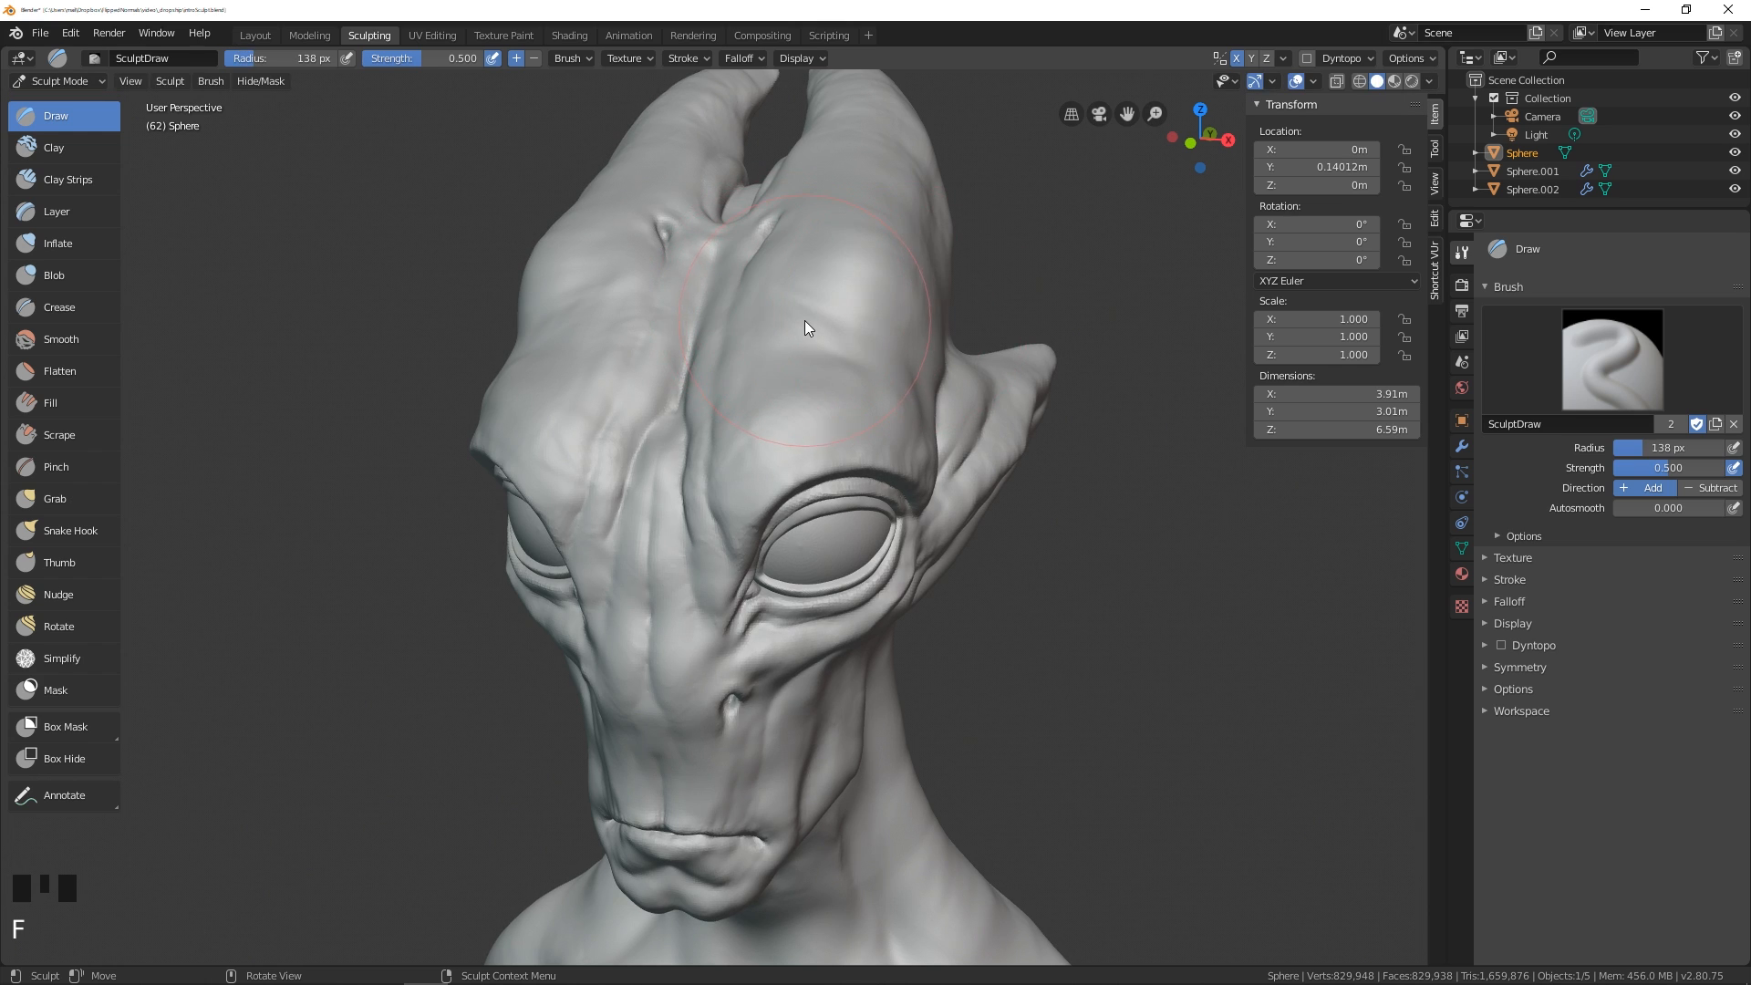
{"action": "key", "text": "ctrl+z"}
- Set the Draw brush strength to 0.491 and radius to 97 px, try it on the forehead and undo the stroke
{"action": "key", "text": "shift+f"}
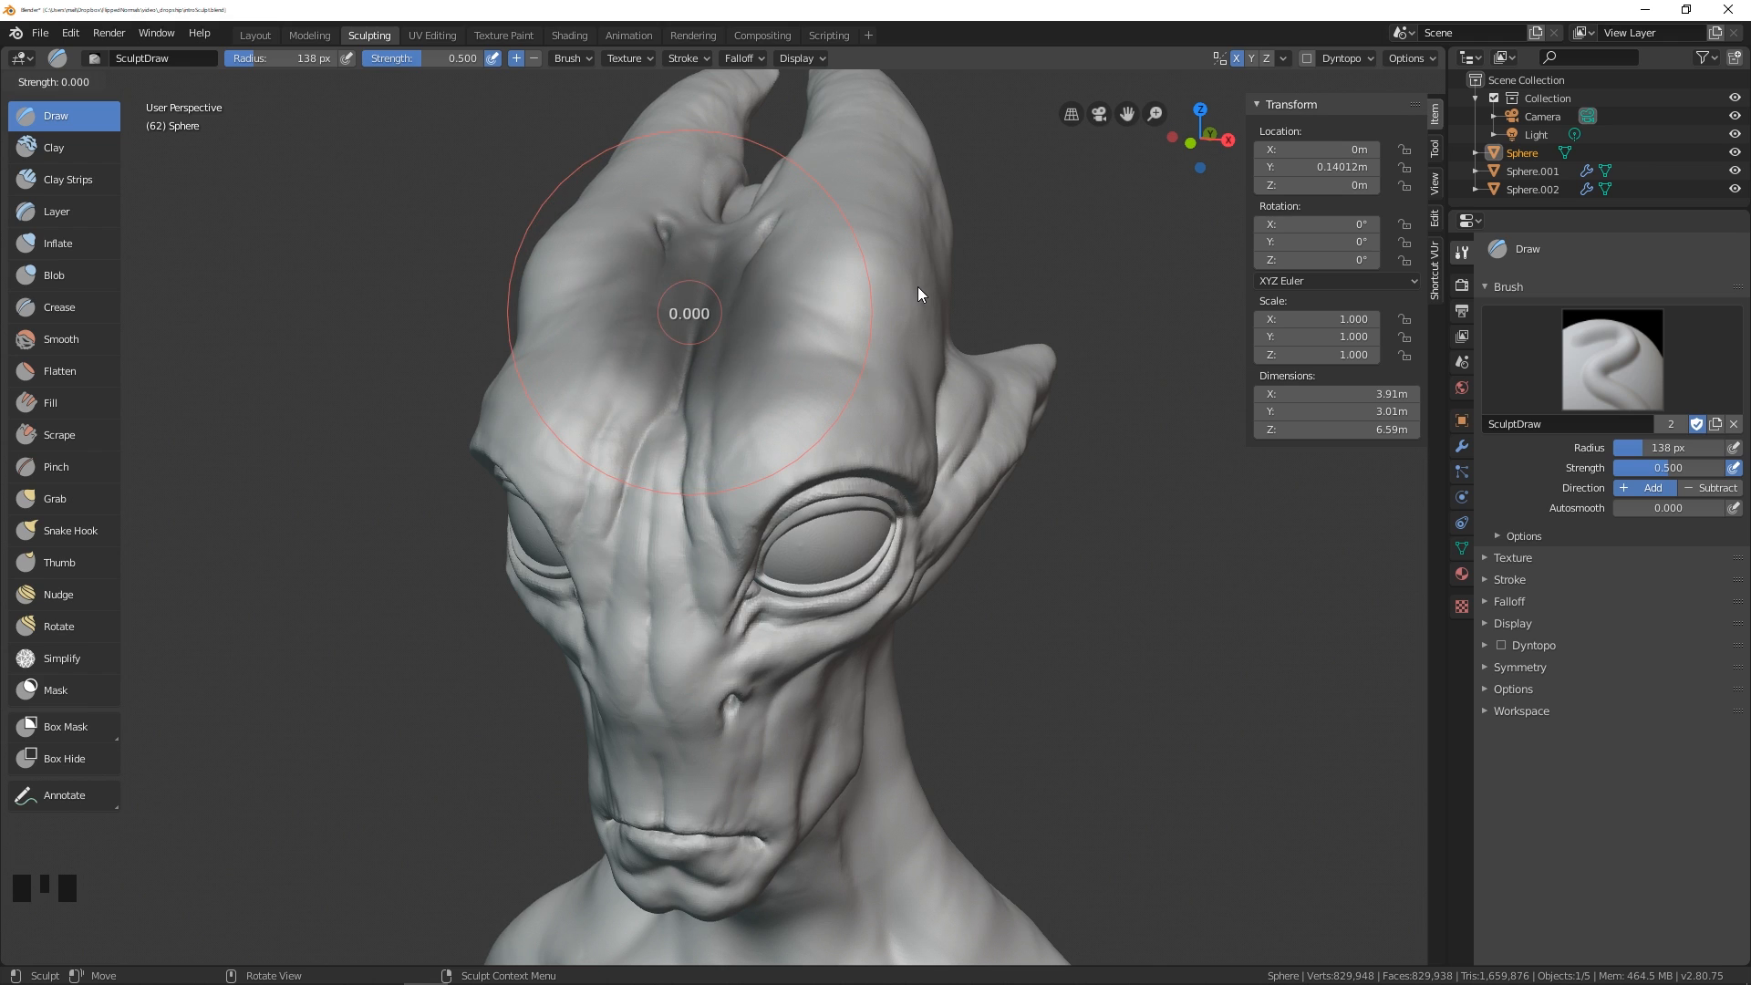
{"action": "left_click", "coordinate": [820, 314]}
{"action": "key", "text": "f"}
{"action": "left_click", "coordinate": [797, 328]}
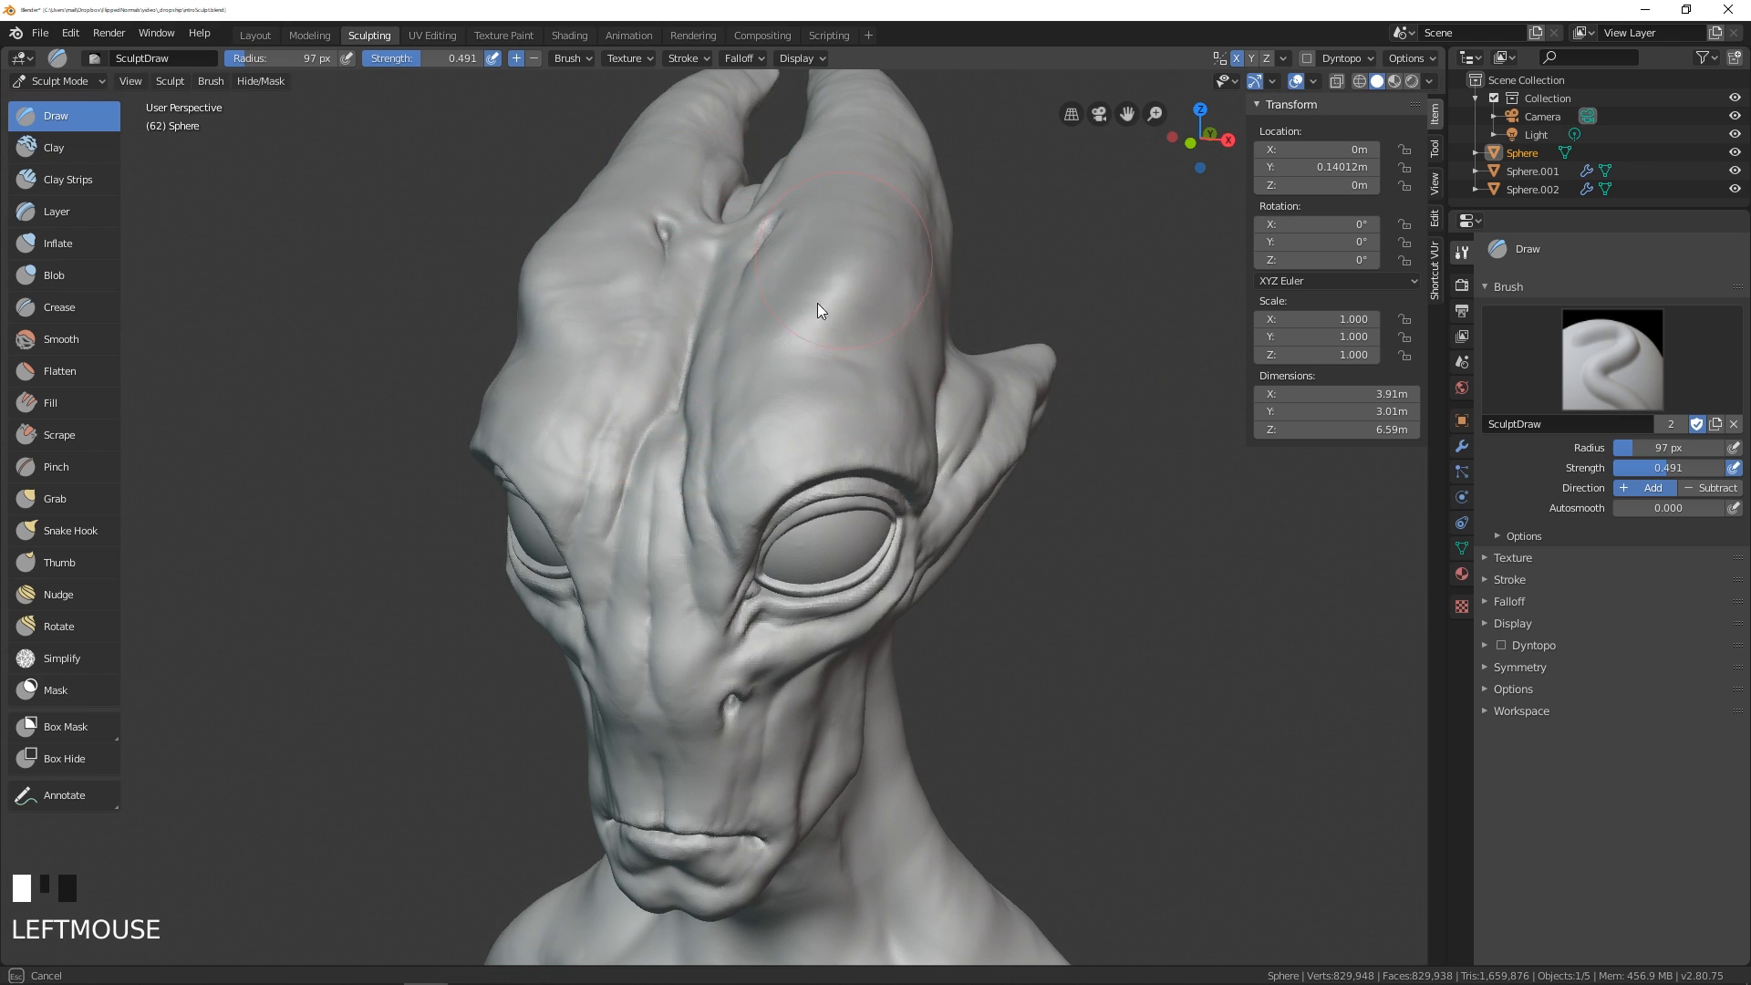
{"action": "key", "text": "ctrl+z"}
- Set the Draw brush strength to 1.000, try a stroke down the forehead and undo it
{"action": "key", "text": "shift+f"}
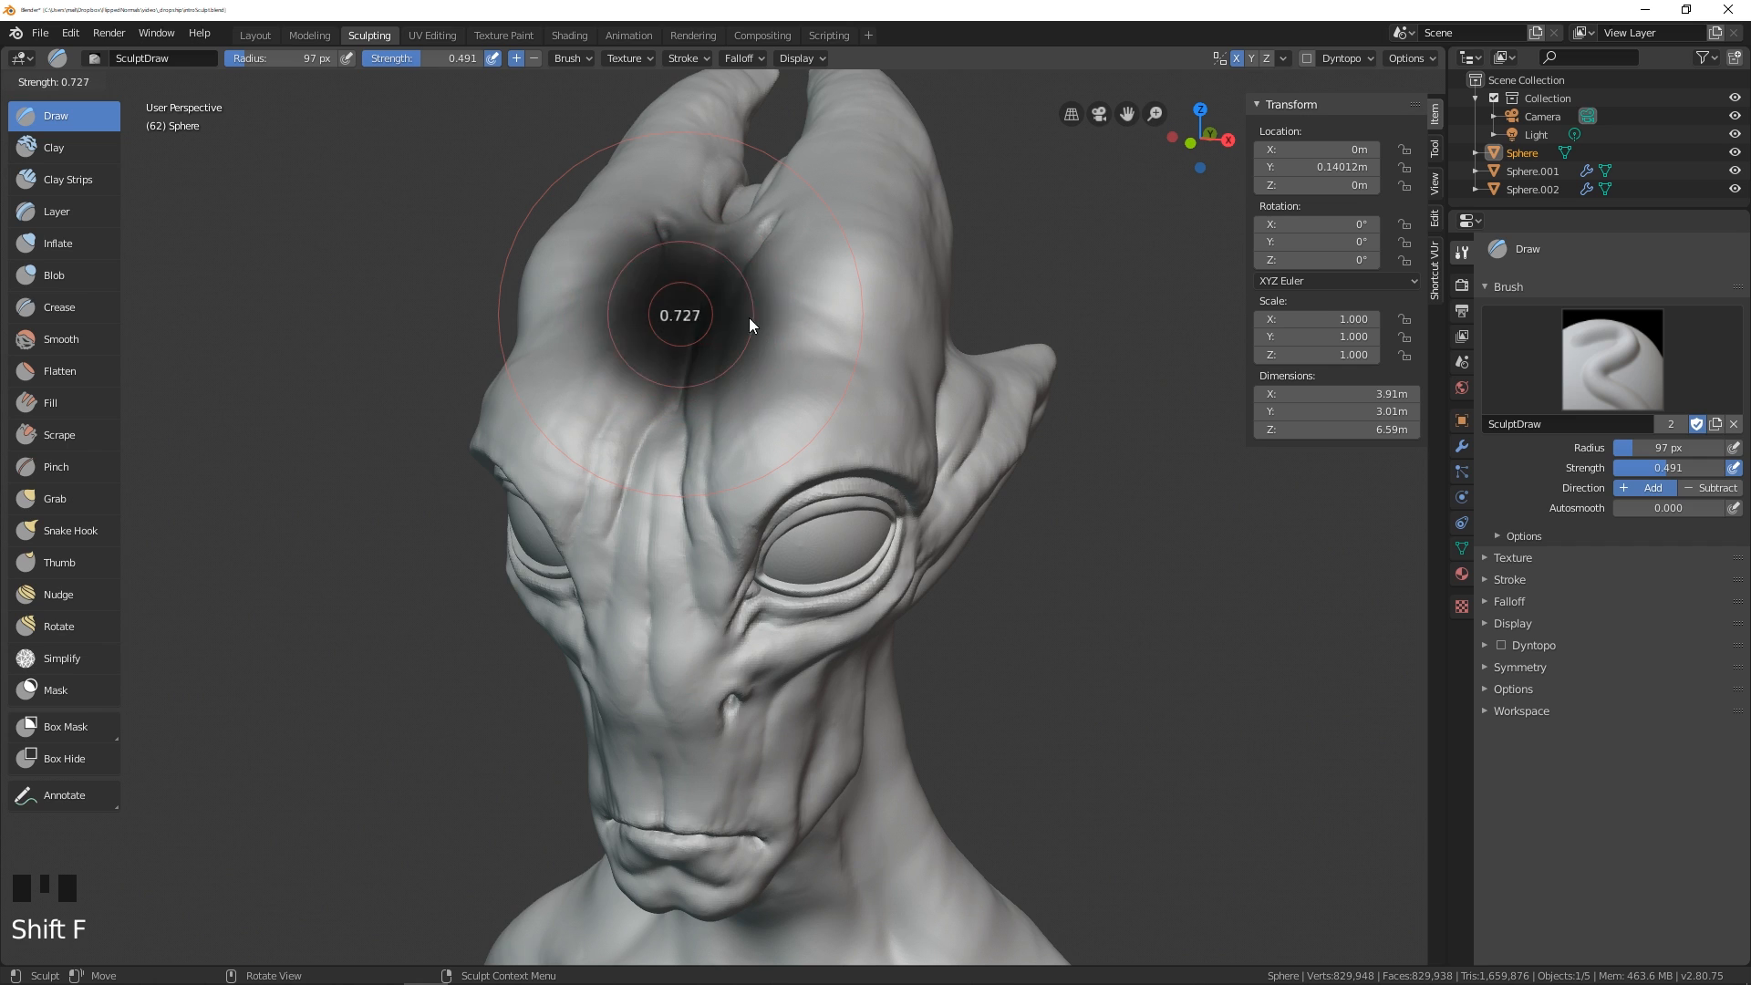
{"action": "left_click", "coordinate": [714, 315]}
{"action": "mouse_move", "coordinate": [768, 311]}
{"action": "left_mouse_down"}
{"action": "mouse_move", "coordinate": [835, 248]}
{"action": "mouse_move", "coordinate": [766, 326]}
{"action": "mouse_move", "coordinate": [780, 423]}
{"action": "left_mouse_up"}
{"action": "middle_click_drag", "start_coordinate": [780, 423], "coordinate": [786, 331]}
{"action": "key", "text": "ctrl+z"}
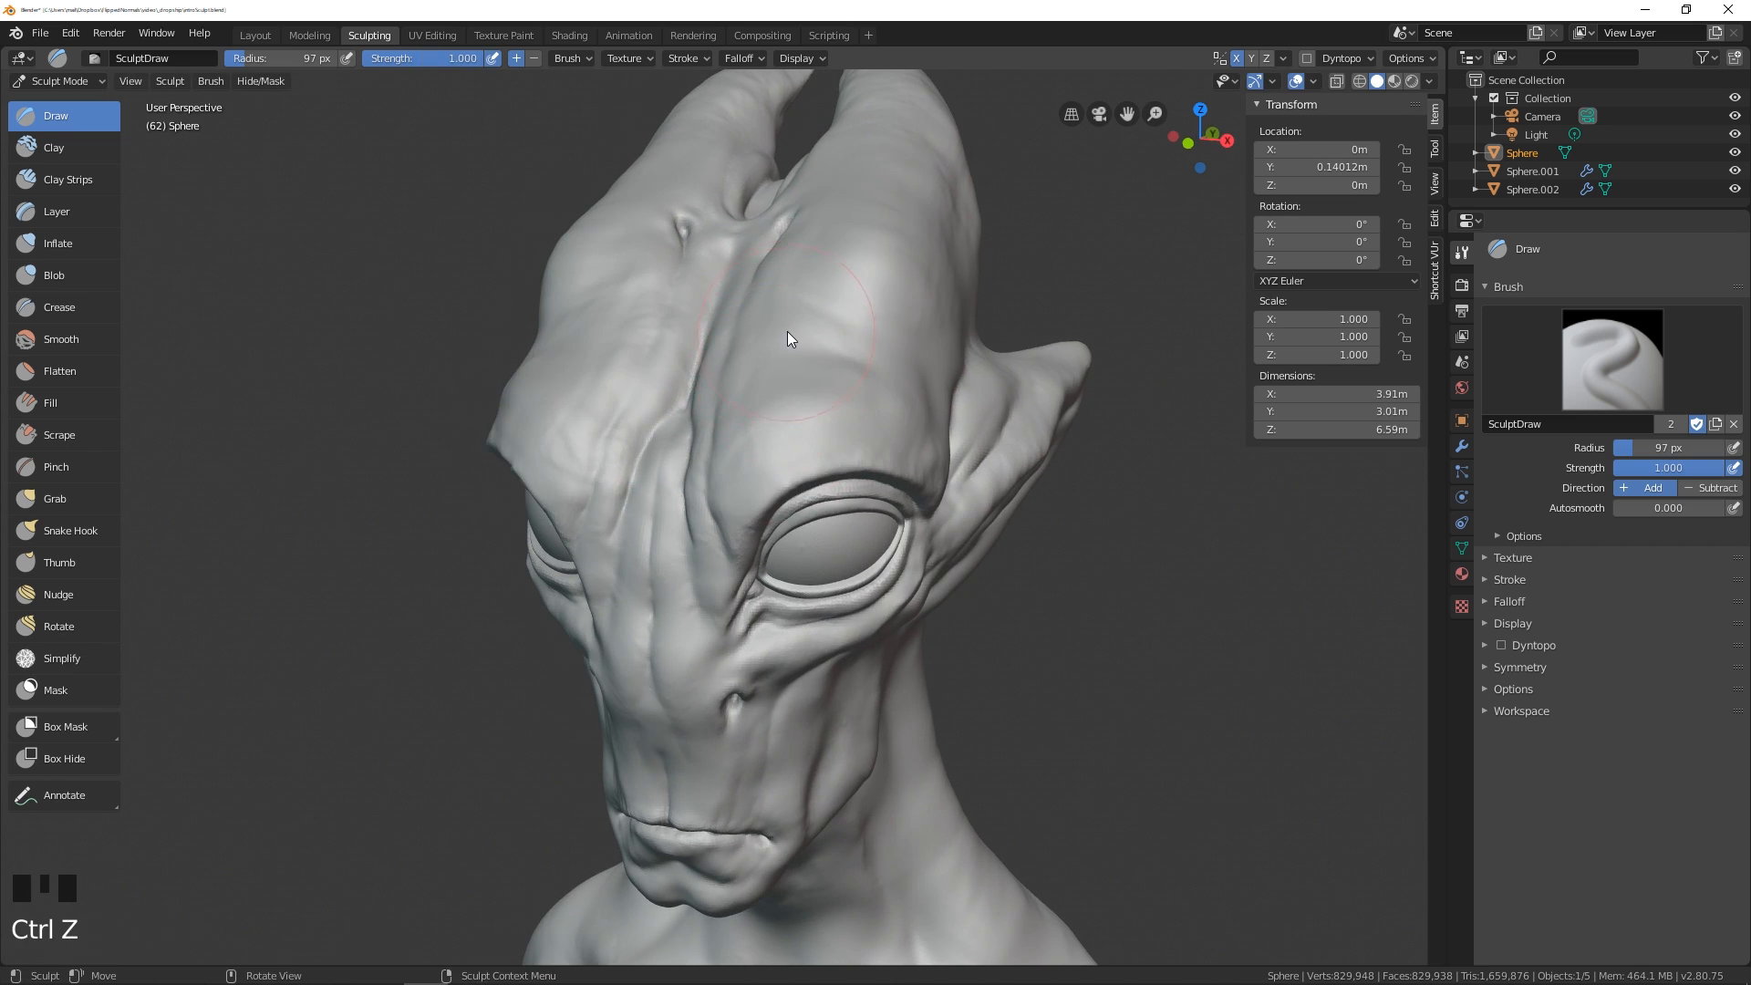
- Set the Draw brush strength to 0.472 and radius to 73 px, undoing a short test stroke on the forehead
{"action": "key", "text": "shift+f"}
{"action": "left_click", "coordinate": [868, 321]}
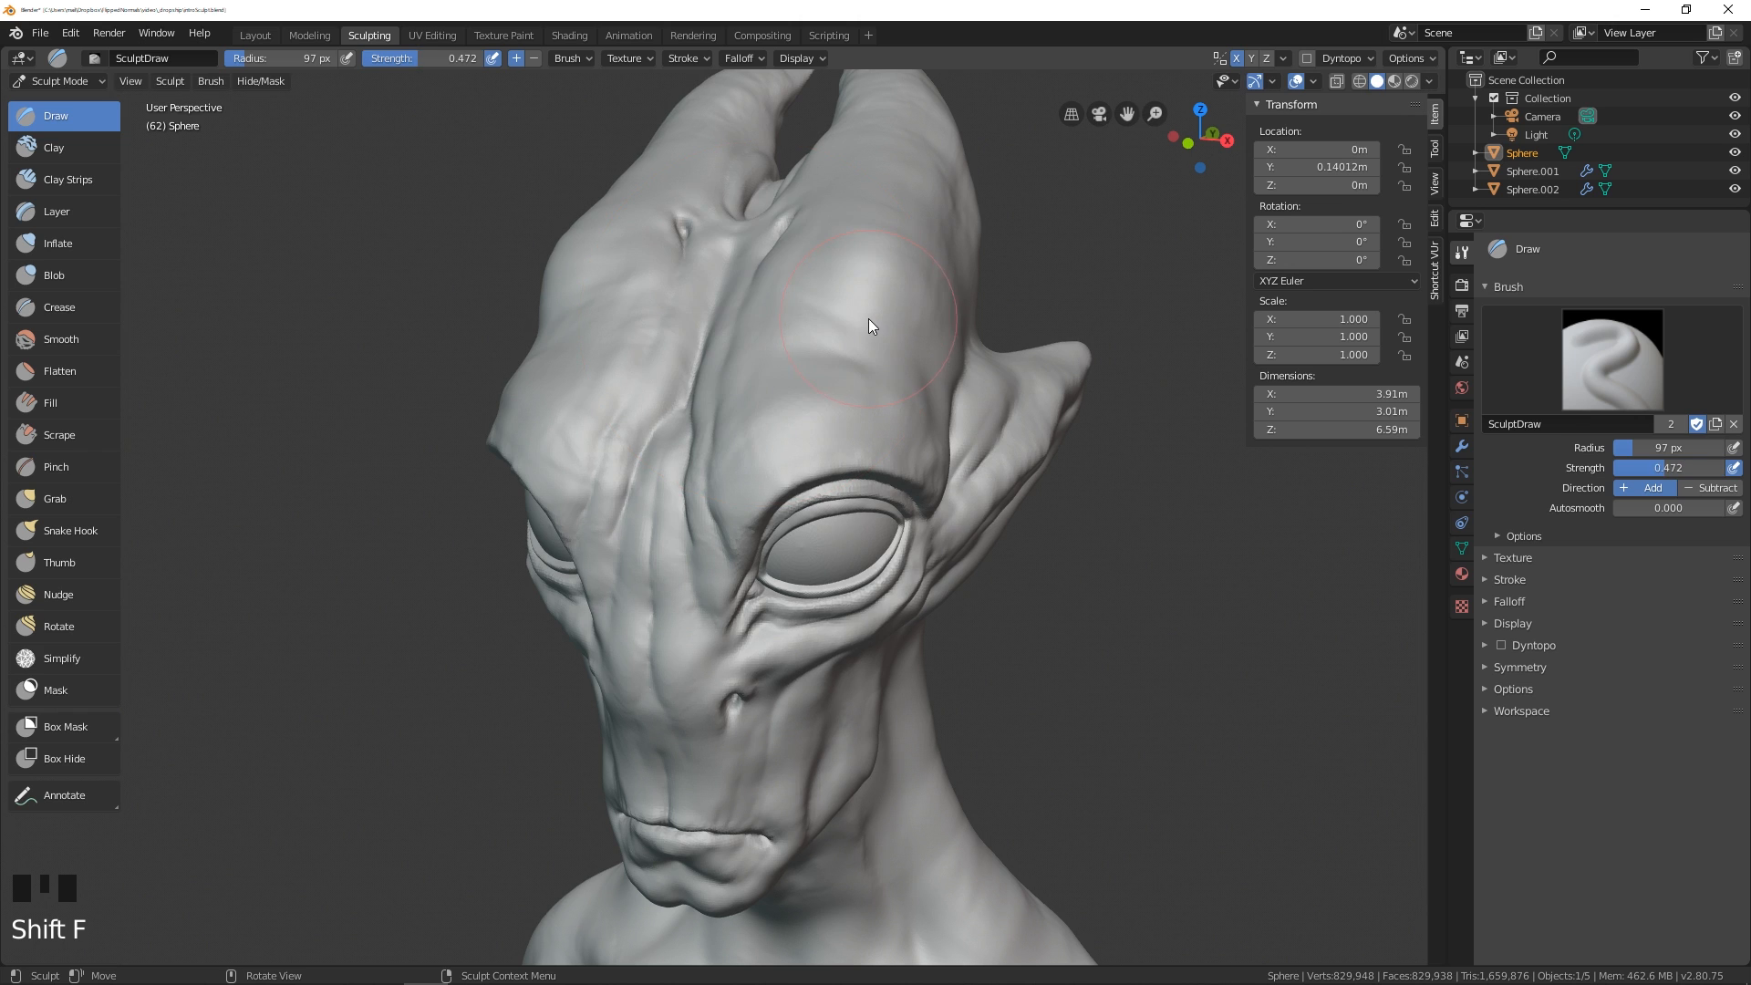
{"action": "key", "text": "f"}
{"action": "left_click", "coordinate": [860, 271]}
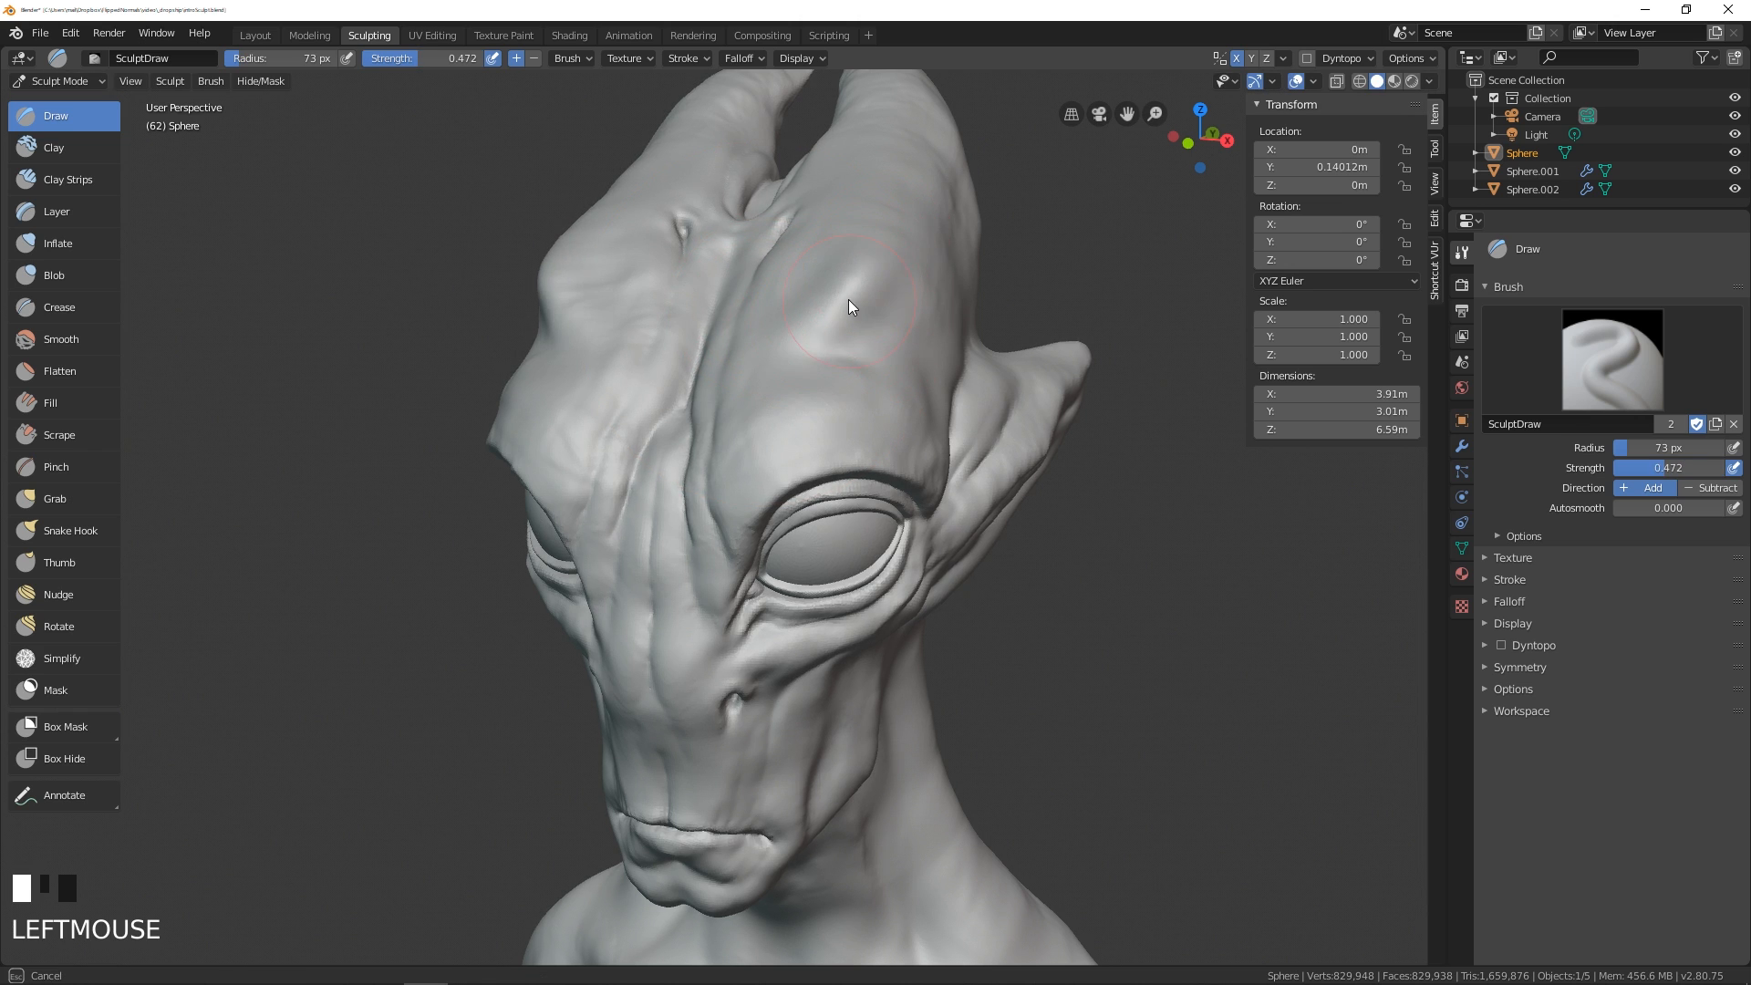
{"action": "left_click_drag", "start_coordinate": [849, 301], "coordinate": [835, 267]}
{"action": "key", "text": "ctrl+z"}
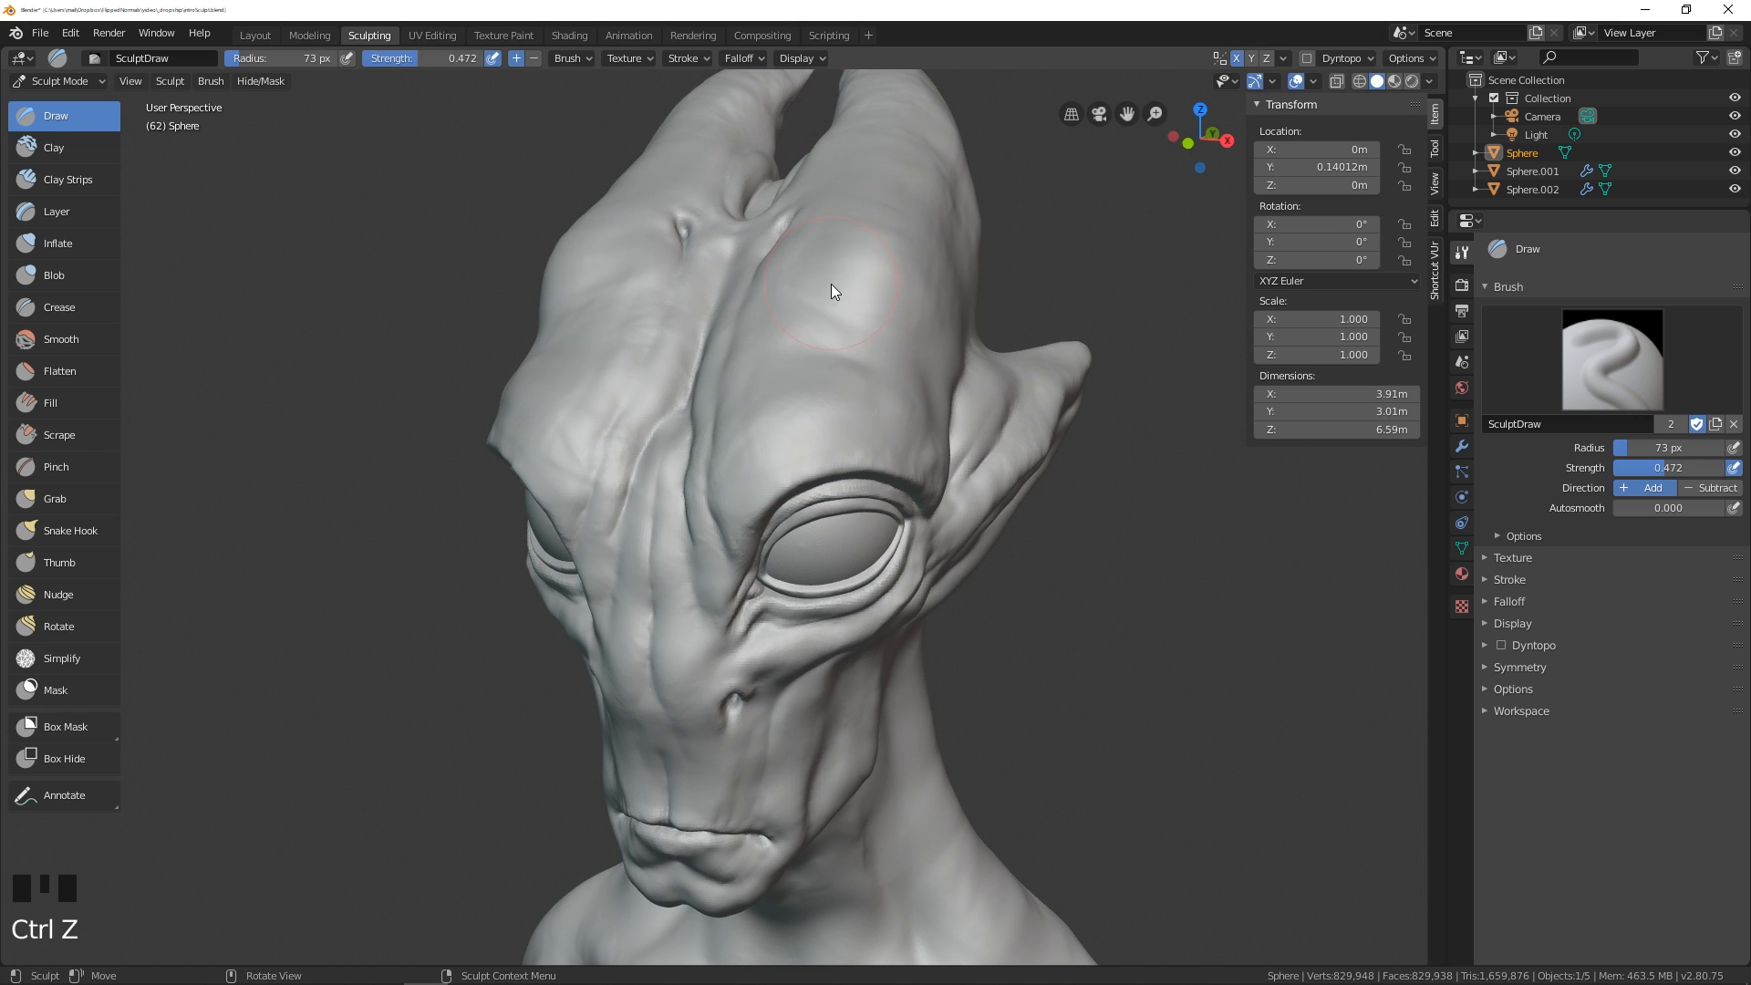
- Try another Draw stroke on the forehead above the eye and undo it
{"action": "mouse_move", "coordinate": [829, 282]}
{"action": "middle_mouse_down"}
{"action": "mouse_move", "coordinate": [921, 290]}
{"action": "mouse_move", "coordinate": [794, 305]}
{"action": "mouse_move", "coordinate": [824, 321]}
{"action": "mouse_move", "coordinate": [839, 299]}
{"action": "middle_mouse_up"}
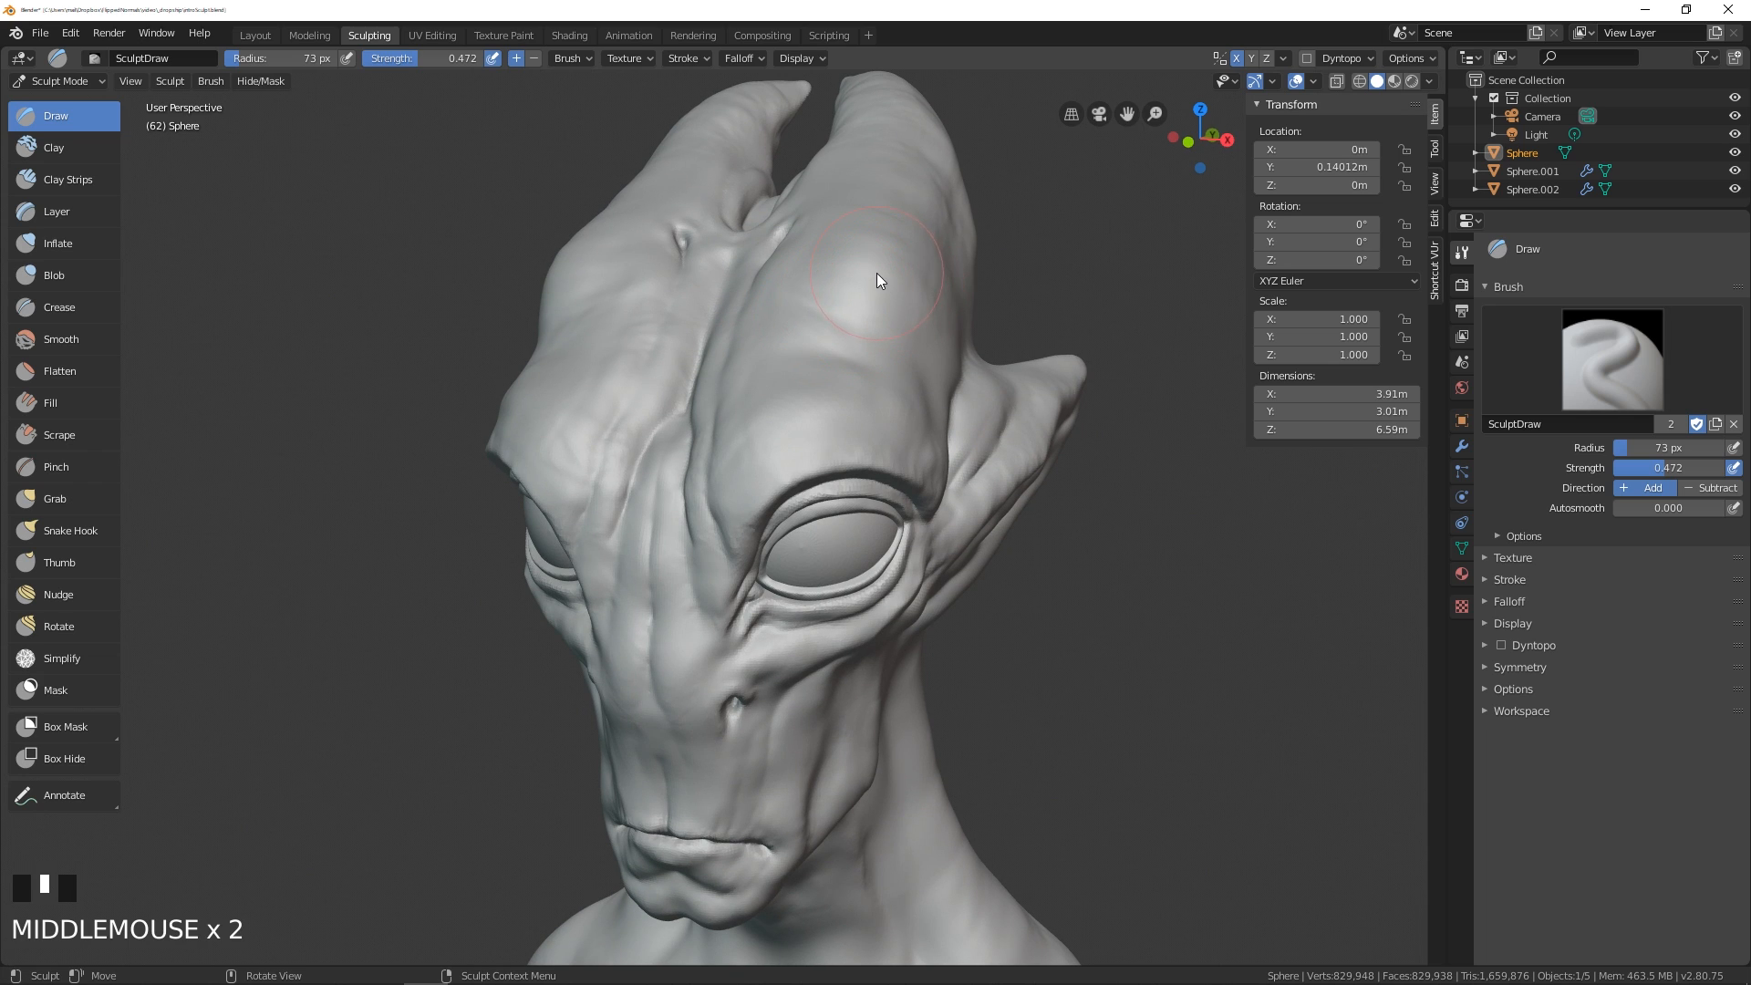
{"action": "mouse_move", "coordinate": [862, 271]}
{"action": "middle_mouse_down"}
{"action": "mouse_move", "coordinate": [846, 293]}
{"action": "mouse_move", "coordinate": [922, 357]}
{"action": "middle_mouse_up"}
{"action": "mouse_move", "coordinate": [922, 357]}
{"action": "left_mouse_down"}
{"action": "mouse_move", "coordinate": [851, 336]}
{"action": "mouse_move", "coordinate": [804, 346]}
{"action": "mouse_move", "coordinate": [882, 344]}
{"action": "mouse_move", "coordinate": [814, 347]}
{"action": "mouse_move", "coordinate": [817, 362]}
{"action": "mouse_move", "coordinate": [879, 351]}
{"action": "mouse_move", "coordinate": [807, 342]}
{"action": "mouse_move", "coordinate": [878, 339]}
{"action": "left_mouse_up"}
{"action": "key", "text": "ctrl+z"}
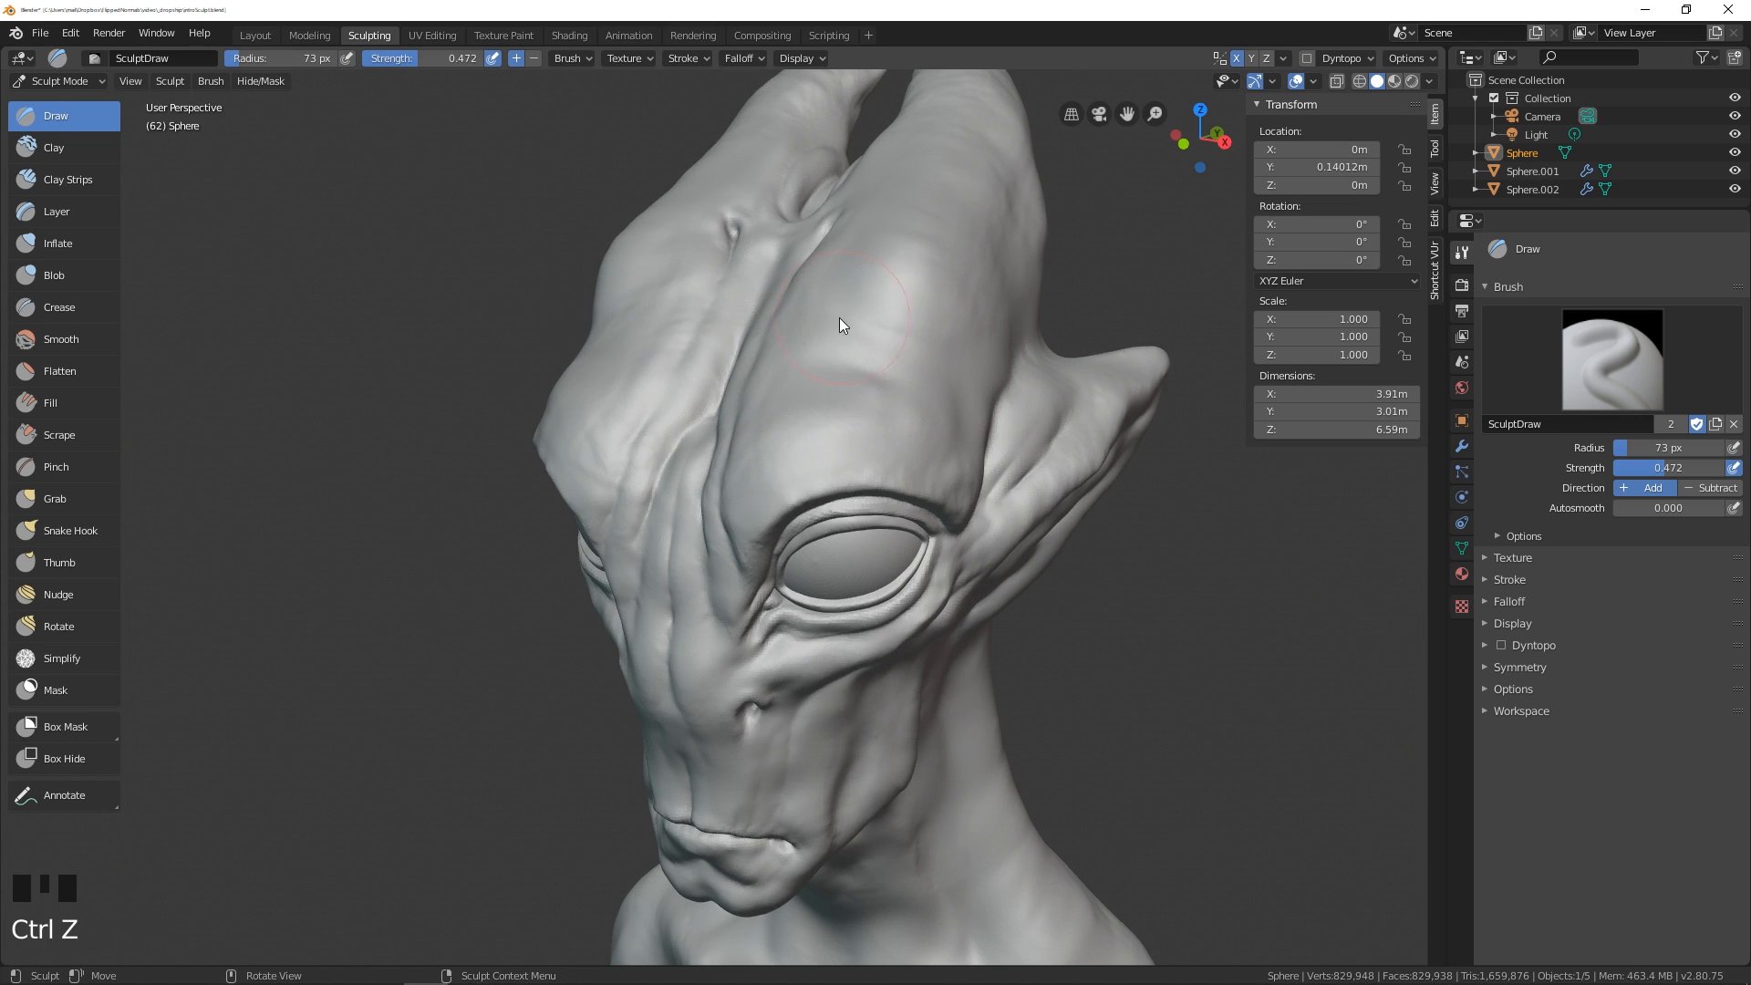
- Sculpt the forehead above the brow with the Draw brush, carving grooves in subtract direction and building up the form between them
{"action": "middle_click_drag", "start_coordinate": [840, 318], "coordinate": [783, 328]}
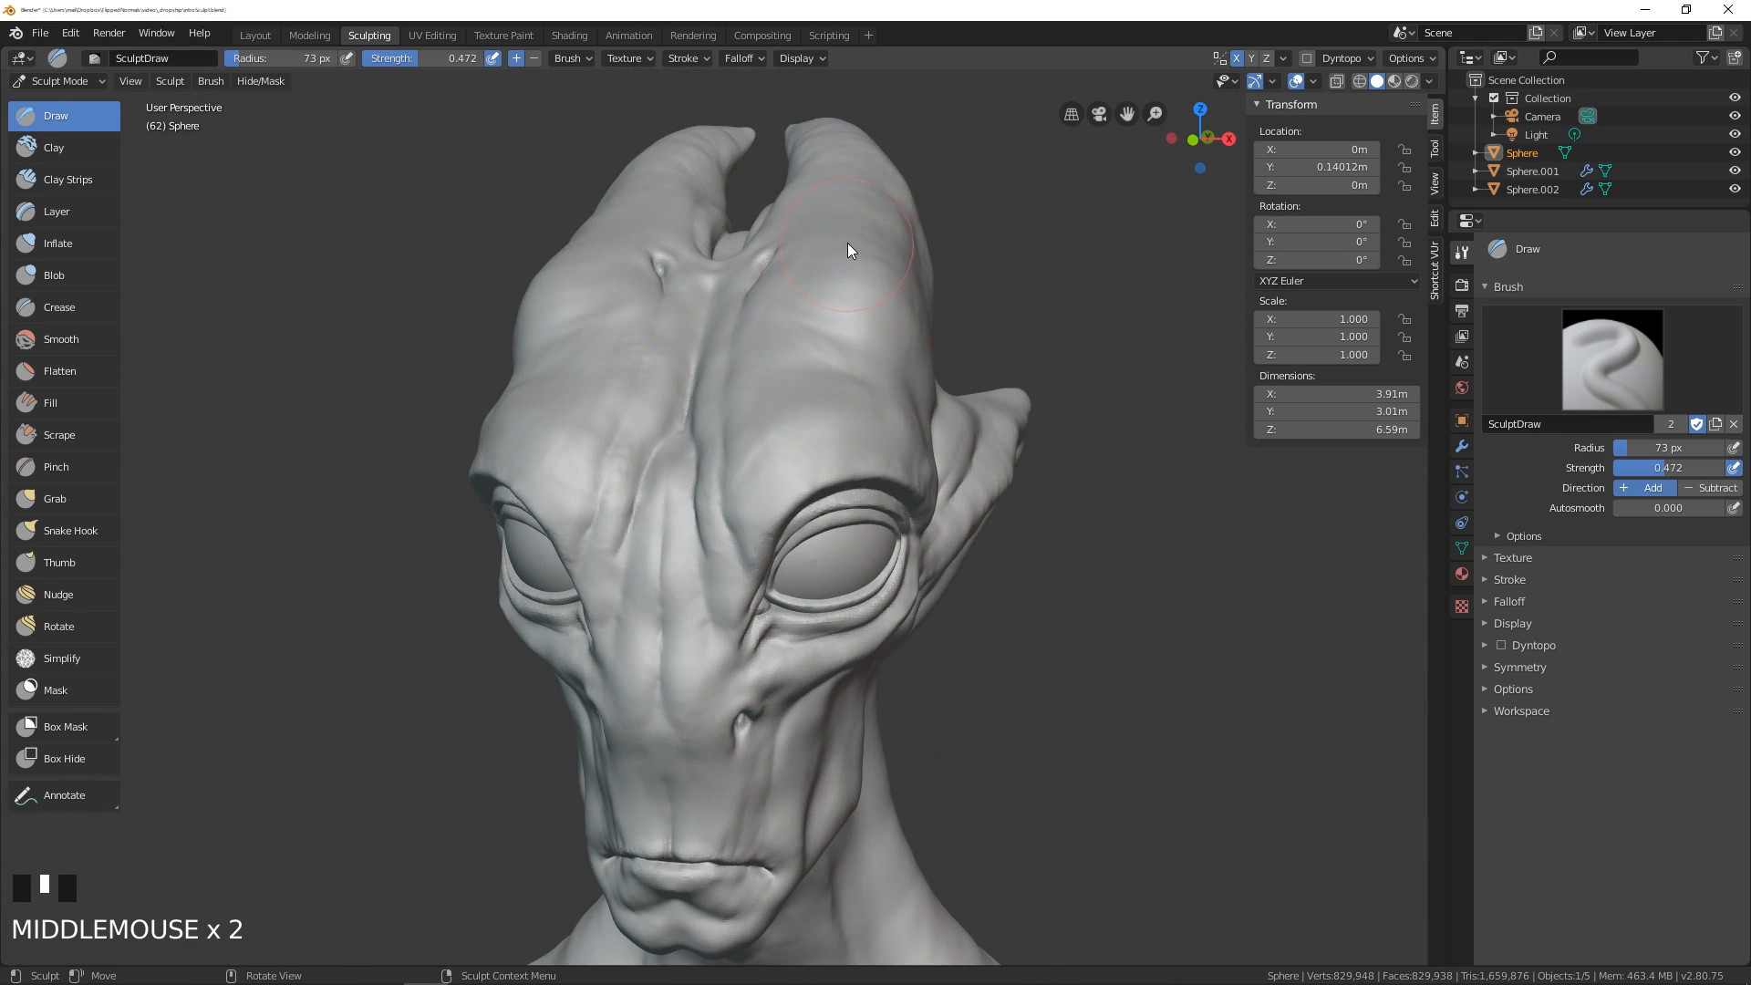
{"action": "middle_click_drag", "start_coordinate": [847, 248], "coordinate": [836, 343]}
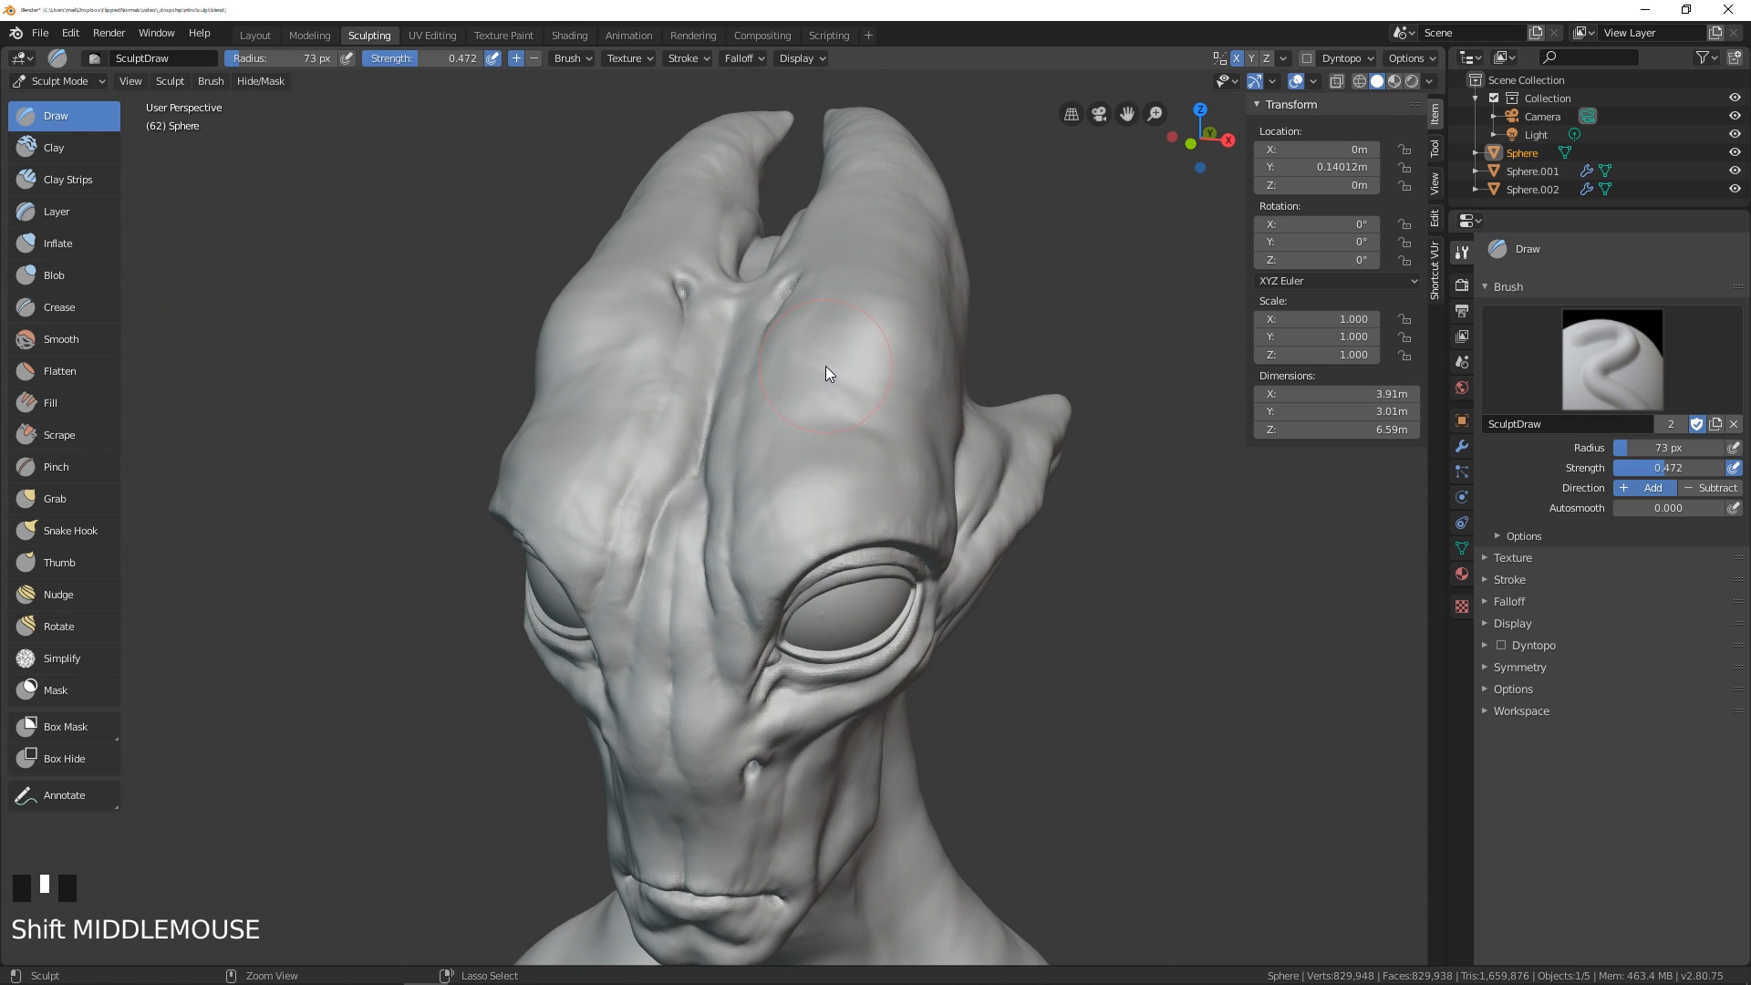
{"action": "mouse_move", "coordinate": [825, 365]}
{"action": "left_mouse_down", "text": "ctrl"}
{"action": "mouse_move", "coordinate": [730, 439]}
{"action": "mouse_move", "coordinate": [751, 422]}
{"action": "left_mouse_up", "text": "ctrl"}
{"action": "mouse_move", "coordinate": [760, 387]}
{"action": "left_mouse_down"}
{"action": "mouse_move", "coordinate": [775, 359]}
{"action": "mouse_move", "coordinate": [749, 443]}
{"action": "mouse_move", "coordinate": [861, 432]}
{"action": "mouse_move", "coordinate": [835, 430]}
{"action": "left_mouse_up"}
{"action": "middle_click_drag", "start_coordinate": [835, 430], "coordinate": [881, 413]}
{"action": "mouse_move", "coordinate": [892, 429]}
{"action": "left_mouse_down", "text": "ctrl"}
{"action": "mouse_move", "coordinate": [962, 443]}
{"action": "mouse_move", "coordinate": [923, 365]}
{"action": "left_mouse_up", "text": "ctrl"}
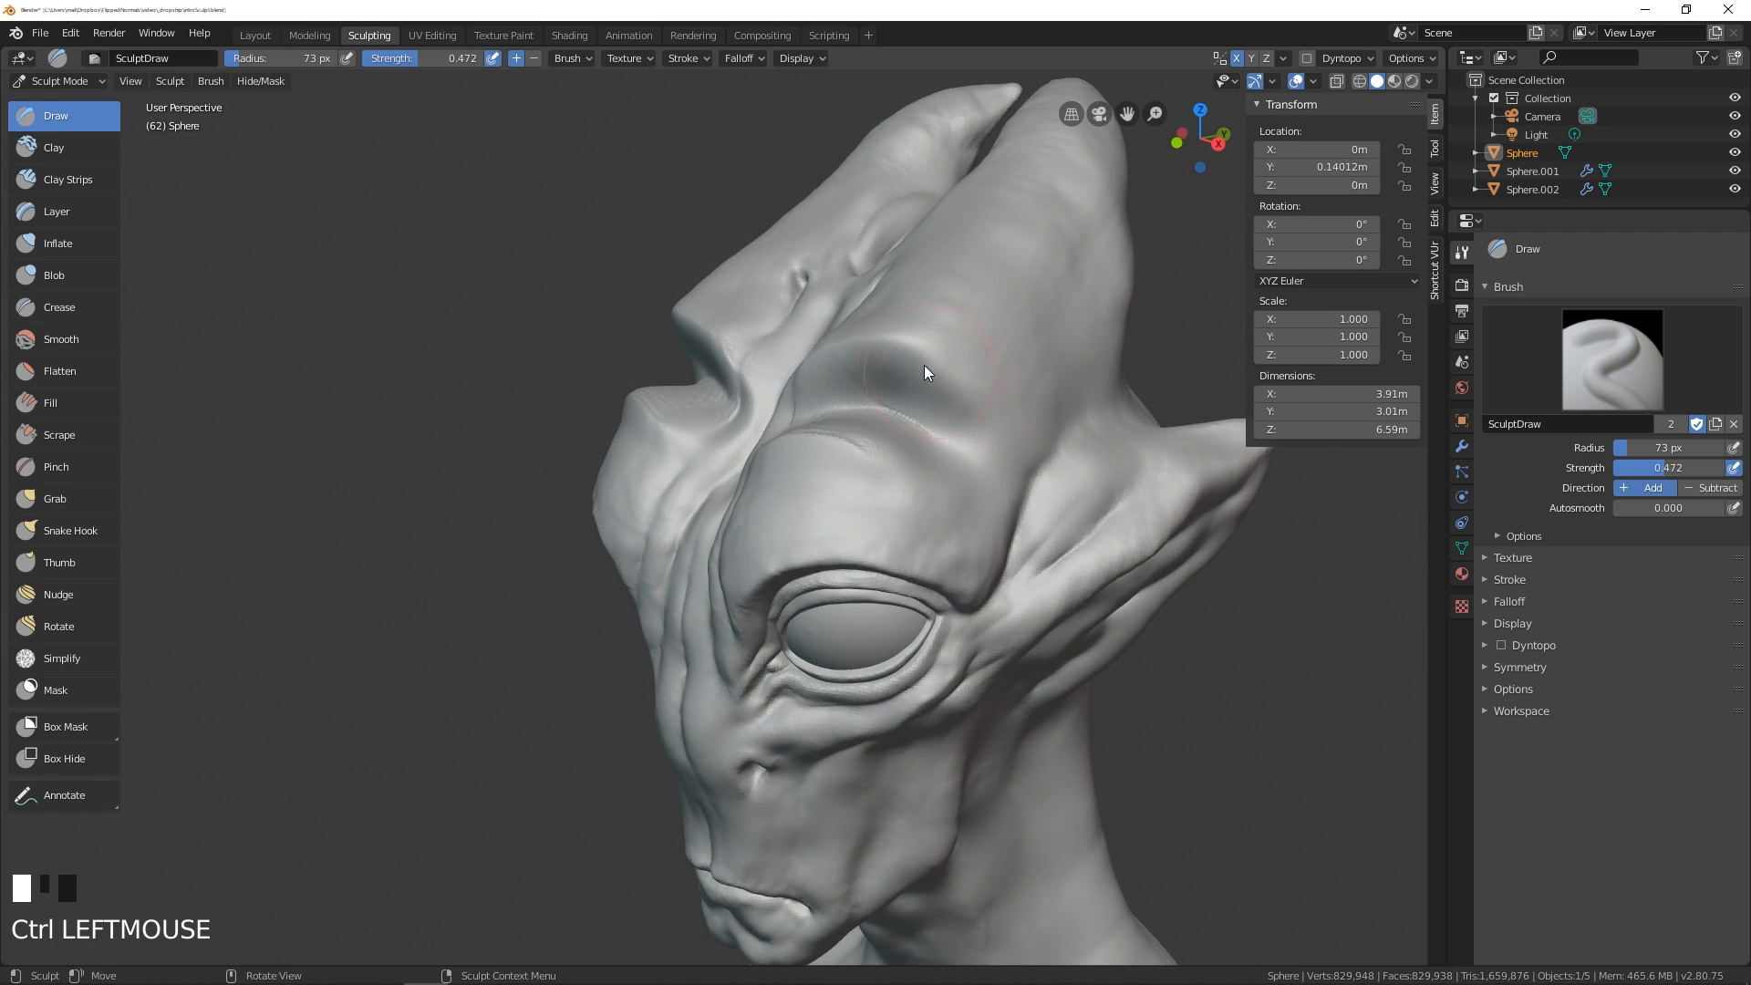
- Carve another groove higher on the forehead with the Draw brush subtracting, and add a raised stroke above it
{"action": "middle_click_drag", "start_coordinate": [921, 361], "coordinate": [903, 315]}
{"action": "middle_click_drag", "start_coordinate": [901, 301], "coordinate": [905, 342]}
{"action": "mouse_move", "coordinate": [976, 342]}
{"action": "left_mouse_down", "text": "ctrl"}
{"action": "mouse_move", "coordinate": [1027, 363]}
{"action": "mouse_move", "coordinate": [937, 341]}
{"action": "left_mouse_up", "text": "ctrl"}
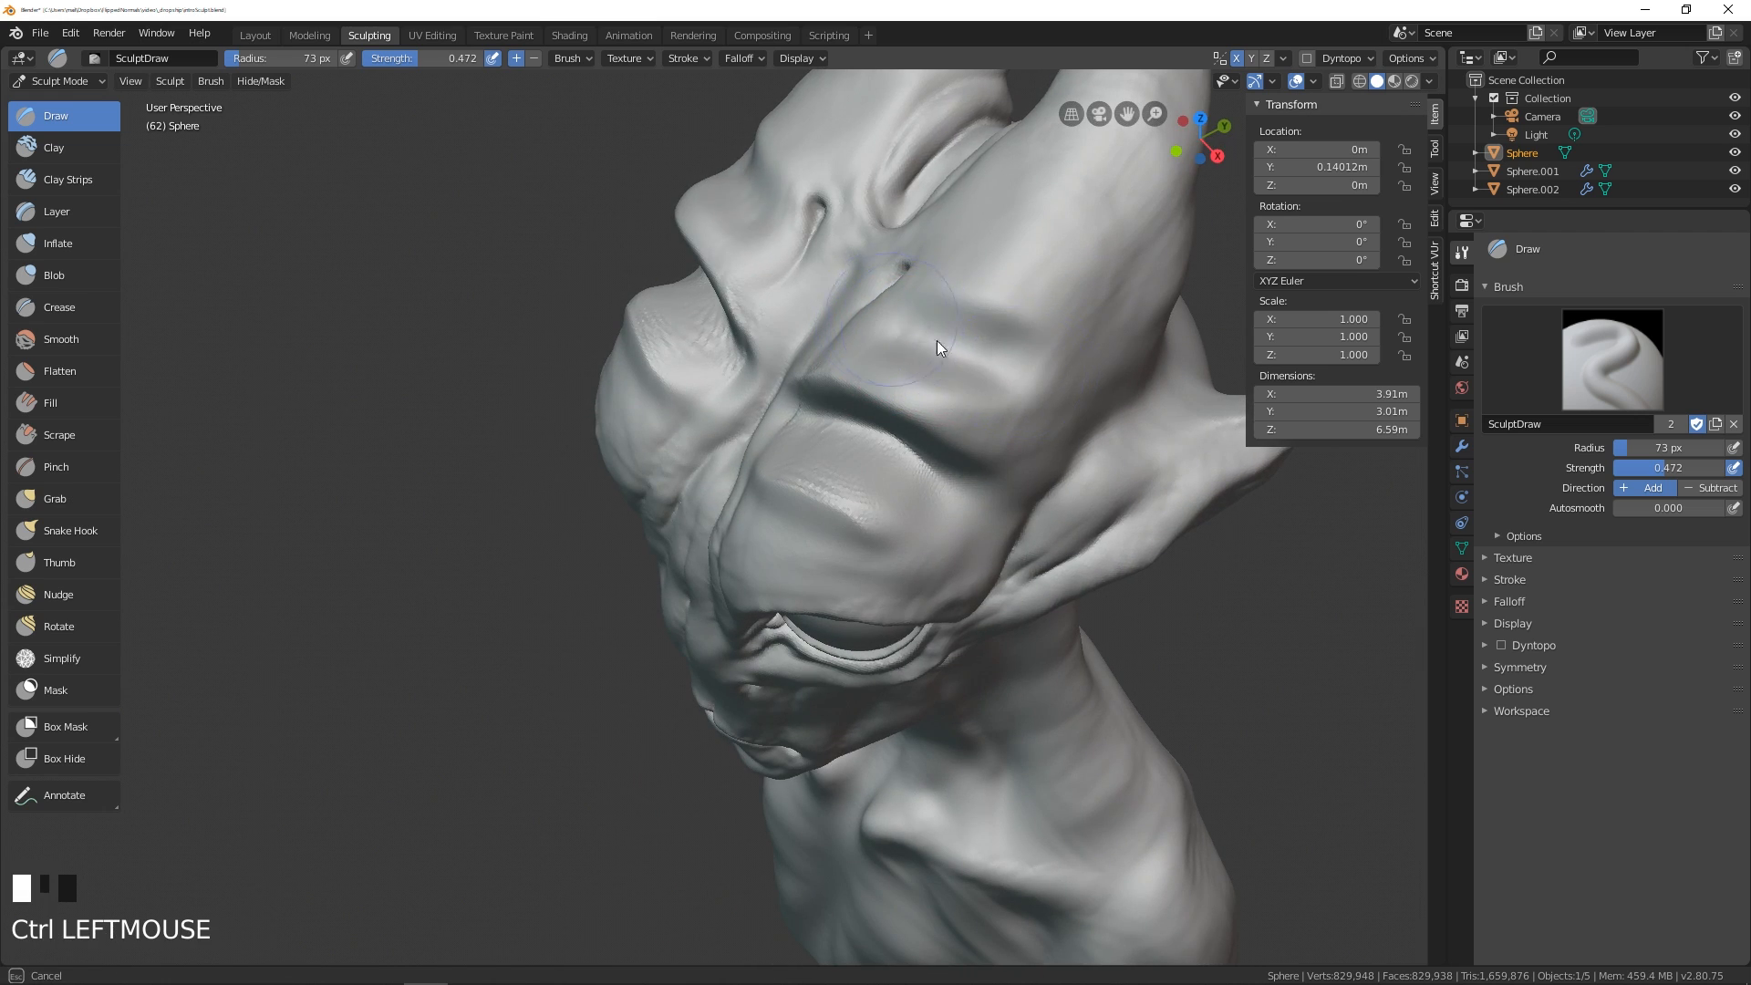
{"action": "middle_click_drag", "start_coordinate": [938, 341], "coordinate": [981, 281]}
{"action": "left_click_drag", "start_coordinate": [982, 281], "coordinate": [932, 255]}
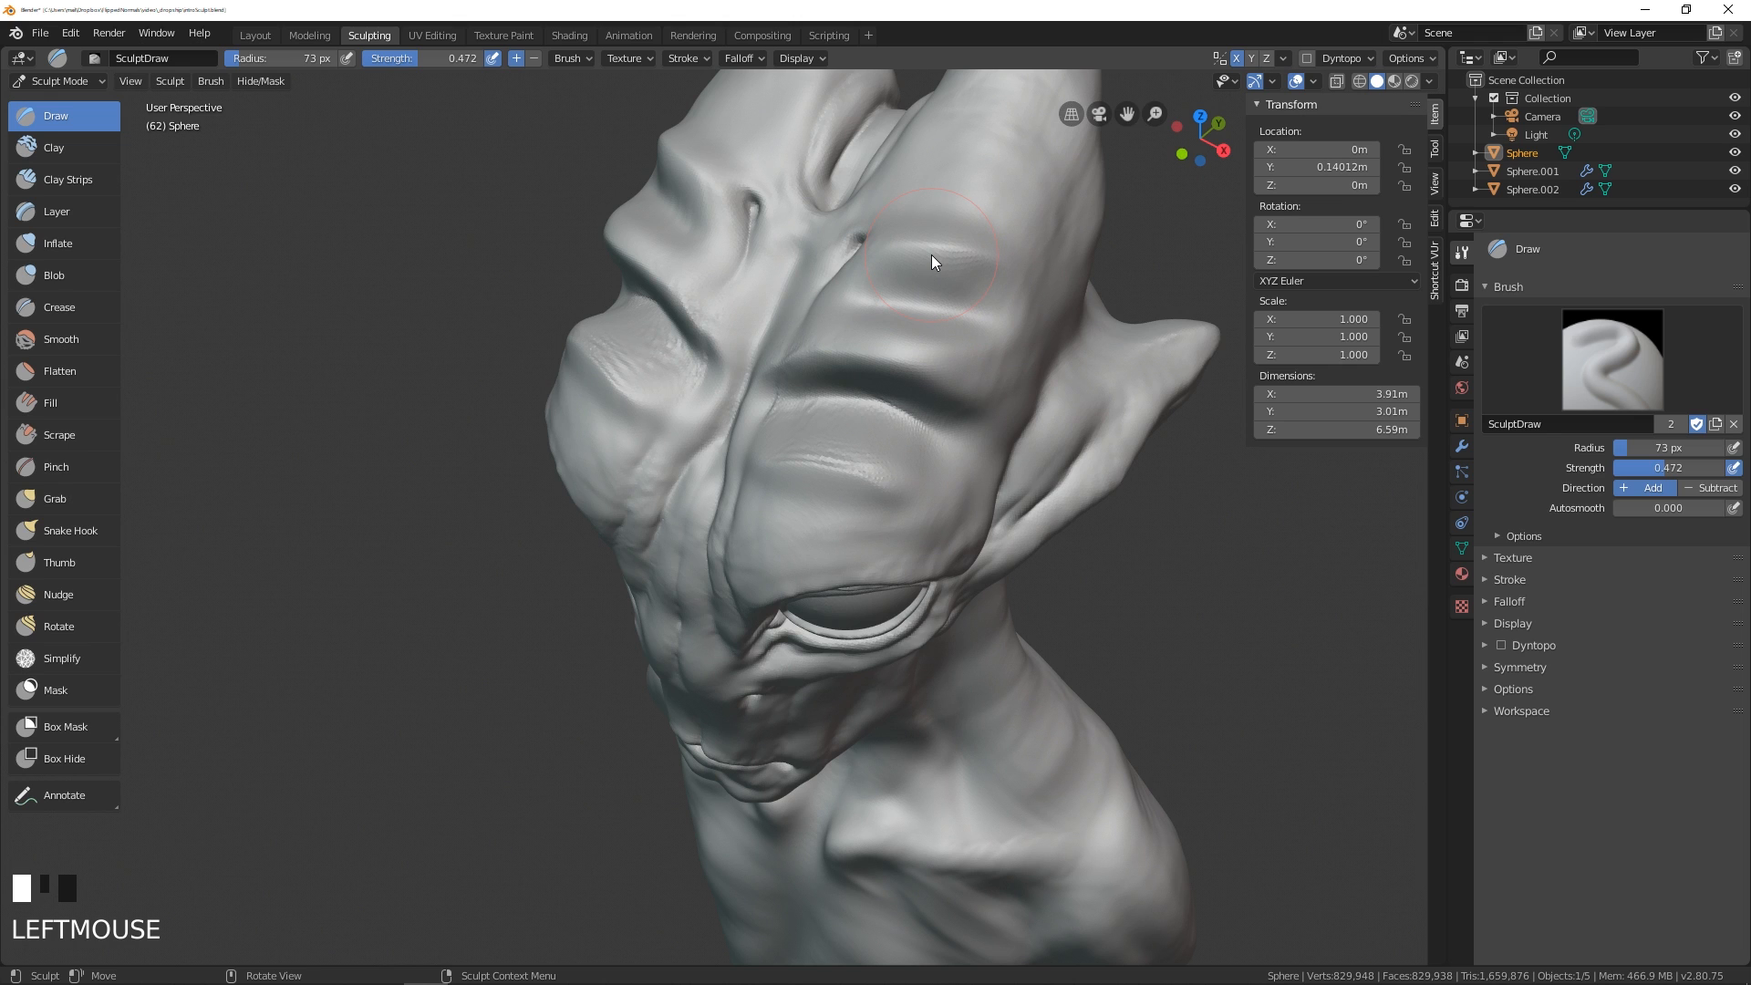
- Undo the grooves and raised Draw strokes made on the forehead
{"action": "mouse_move", "coordinate": [665, 477]}
{"action": "middle_mouse_down"}
{"action": "mouse_move", "coordinate": [735, 361]}
{"action": "mouse_move", "coordinate": [774, 342]}
{"action": "middle_mouse_up"}
{"action": "key", "text": "ctrl+z"}
{"action": "key", "text": "ctrl+z"}
{"action": "key", "text": "ctrl+z"}
{"action": "key", "text": "ctrl+z"}
{"action": "key", "text": "ctrl+z"}
{"action": "key", "text": "ctrl+z"}
{"action": "key", "text": "ctrl+z"}
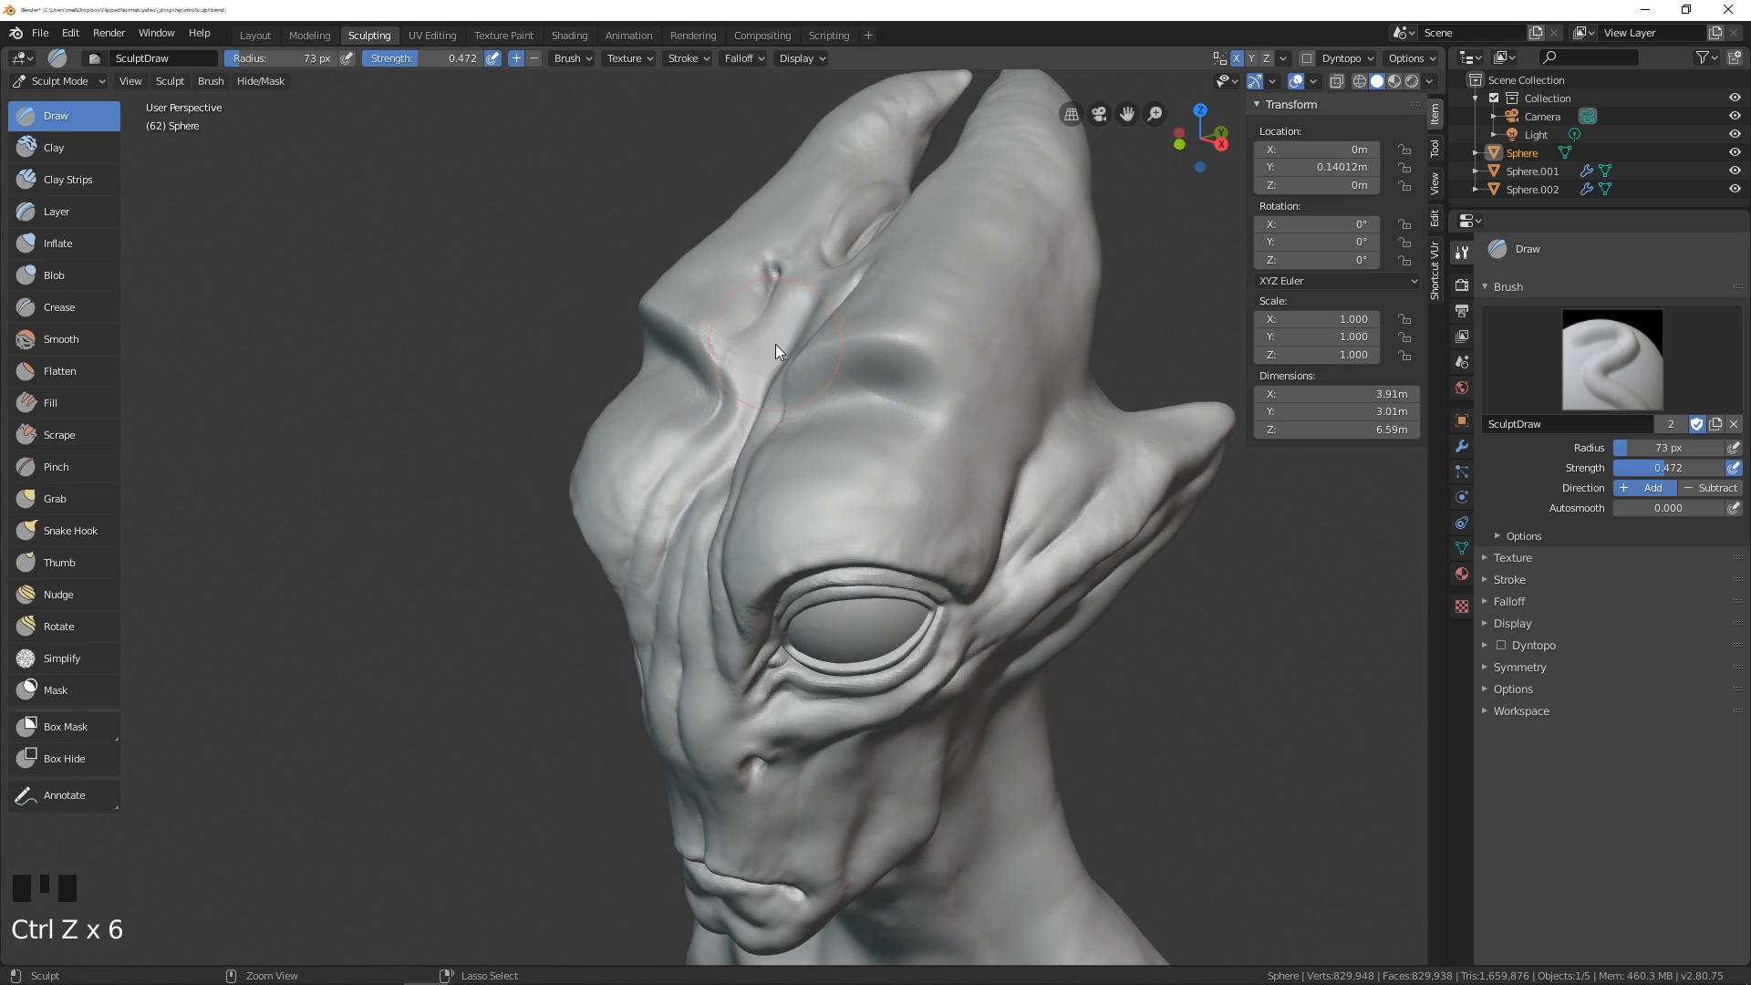
{"action": "key", "text": "ctrl+z"}
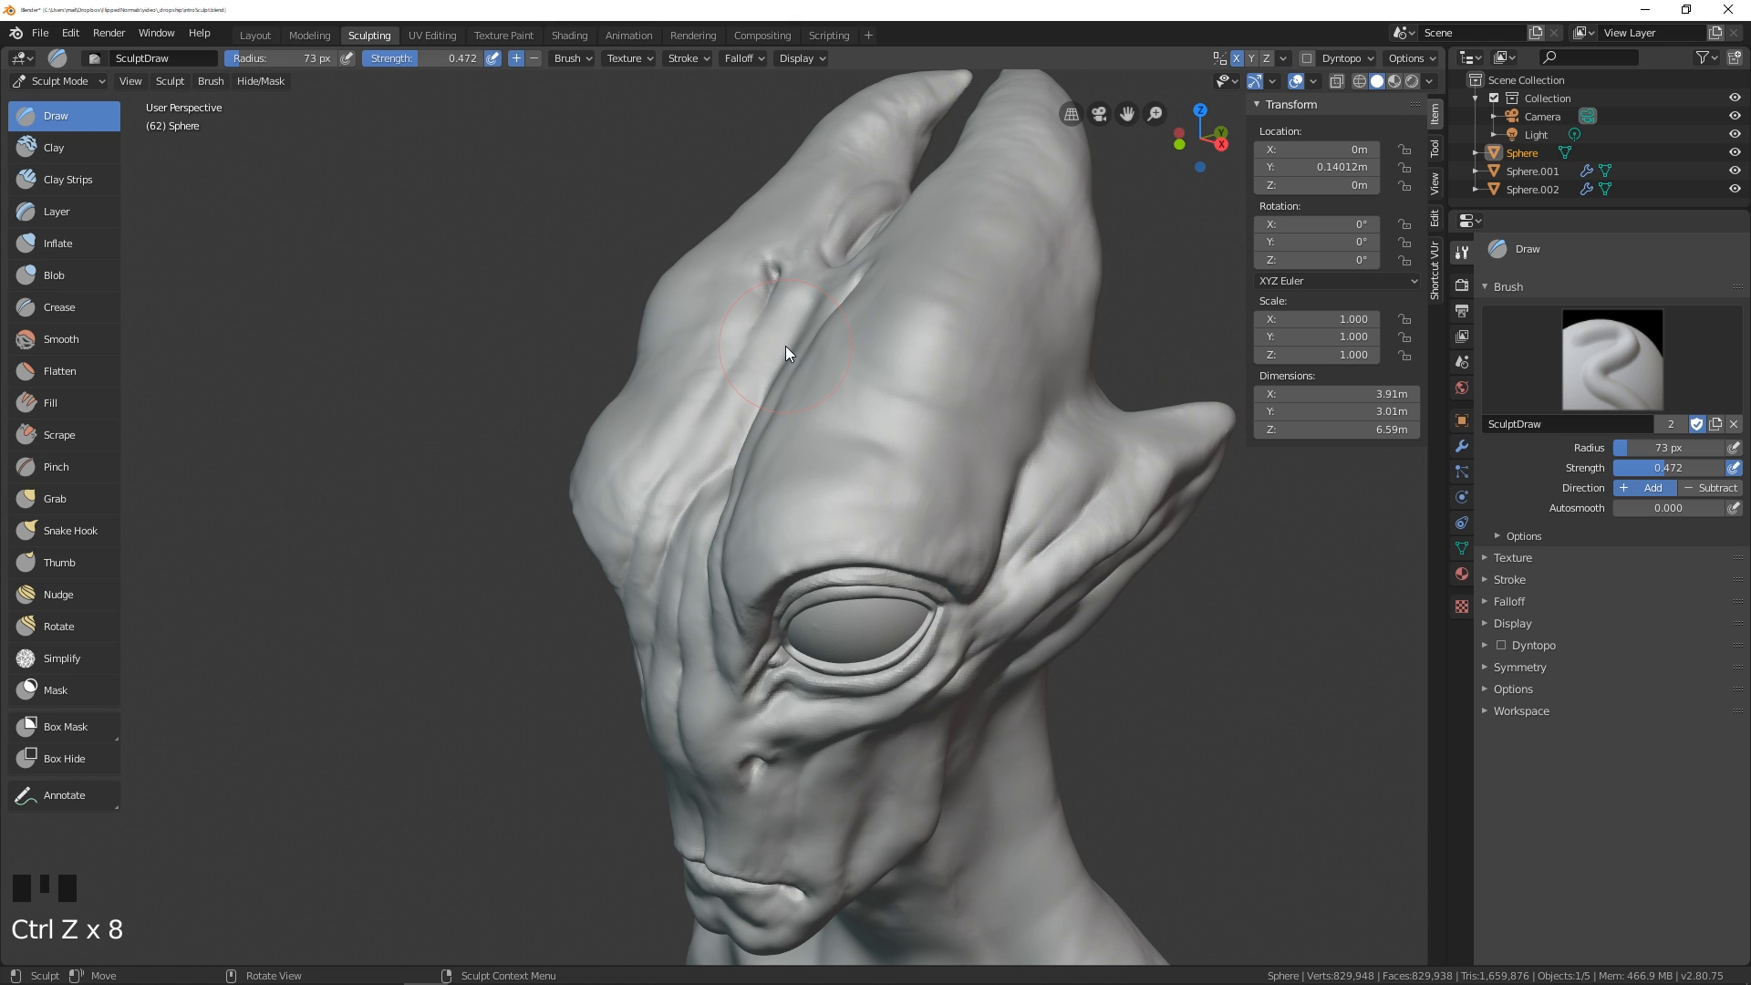
- Set the Draw brush radius to 39 px and smooth the creases between the eyes
{"action": "mouse_move", "coordinate": [711, 501]}
{"action": "middle_mouse_down"}
{"action": "mouse_move", "coordinate": [768, 391]}
{"action": "mouse_move", "coordinate": [807, 447]}
{"action": "mouse_move", "coordinate": [757, 485]}
{"action": "mouse_move", "coordinate": [830, 397]}
{"action": "mouse_move", "coordinate": [795, 423]}
{"action": "middle_mouse_up"}
{"action": "key", "text": "f"}
{"action": "left_click", "coordinate": [786, 438]}
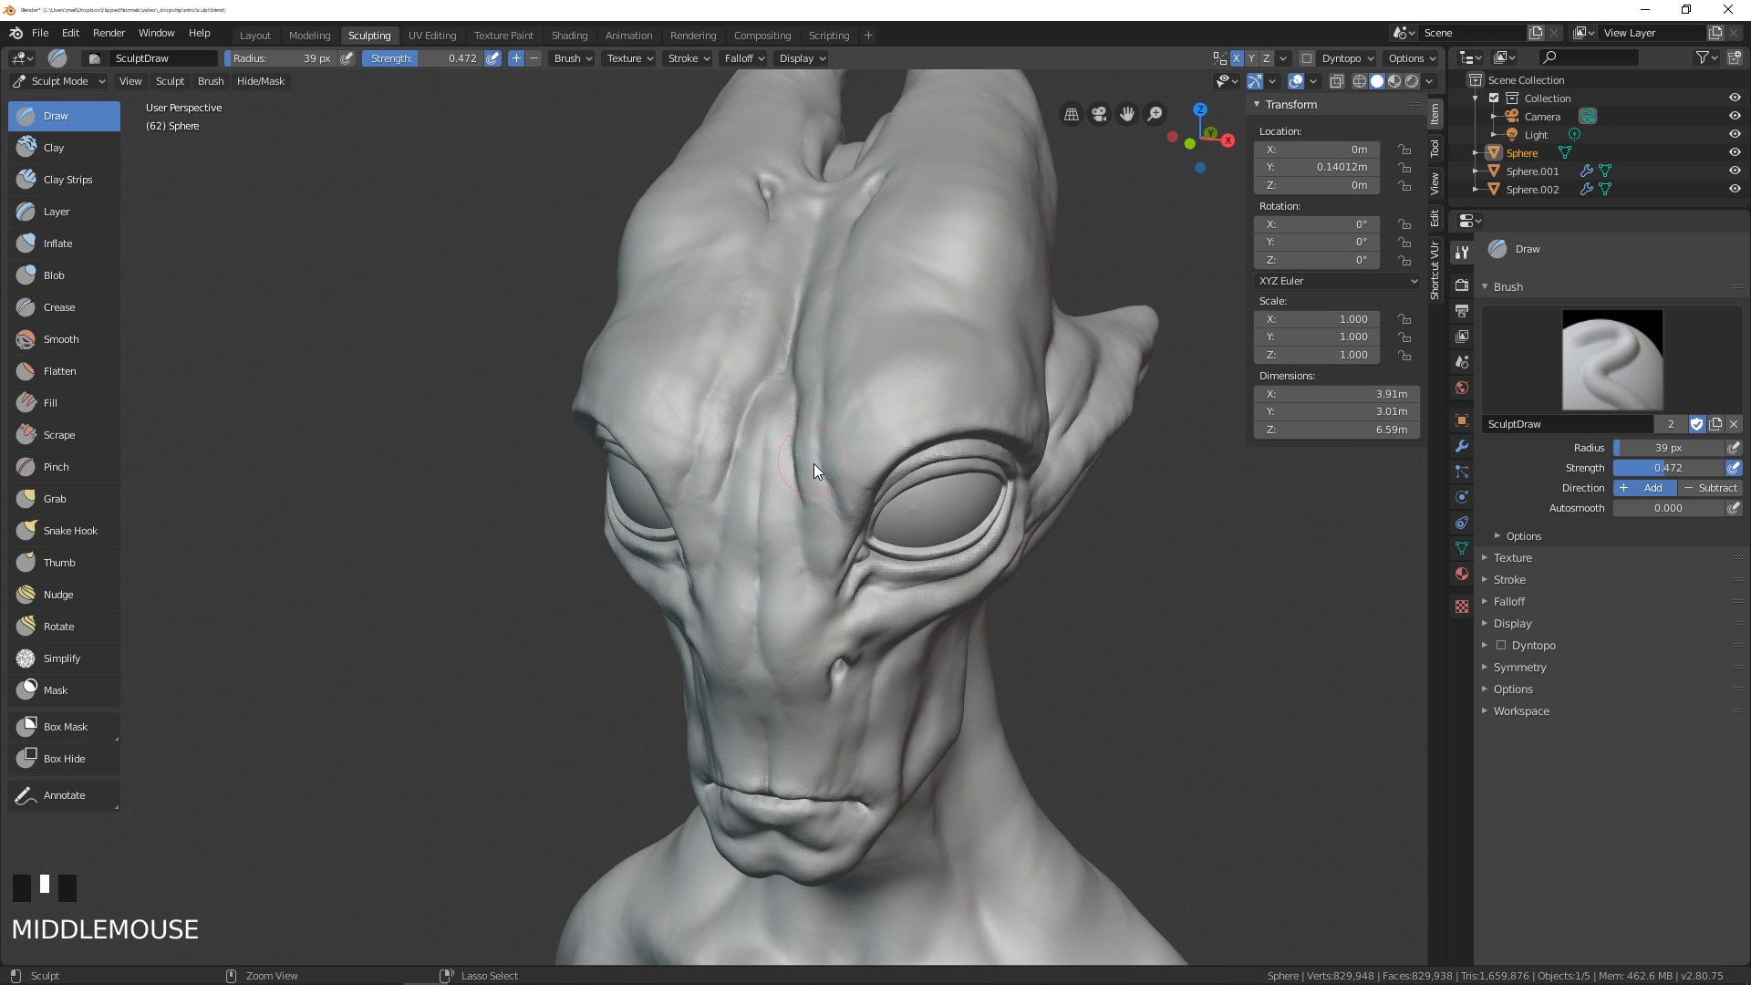
{"action": "middle_click_drag", "start_coordinate": [814, 467], "coordinate": [837, 416], "text": "ctrl"}
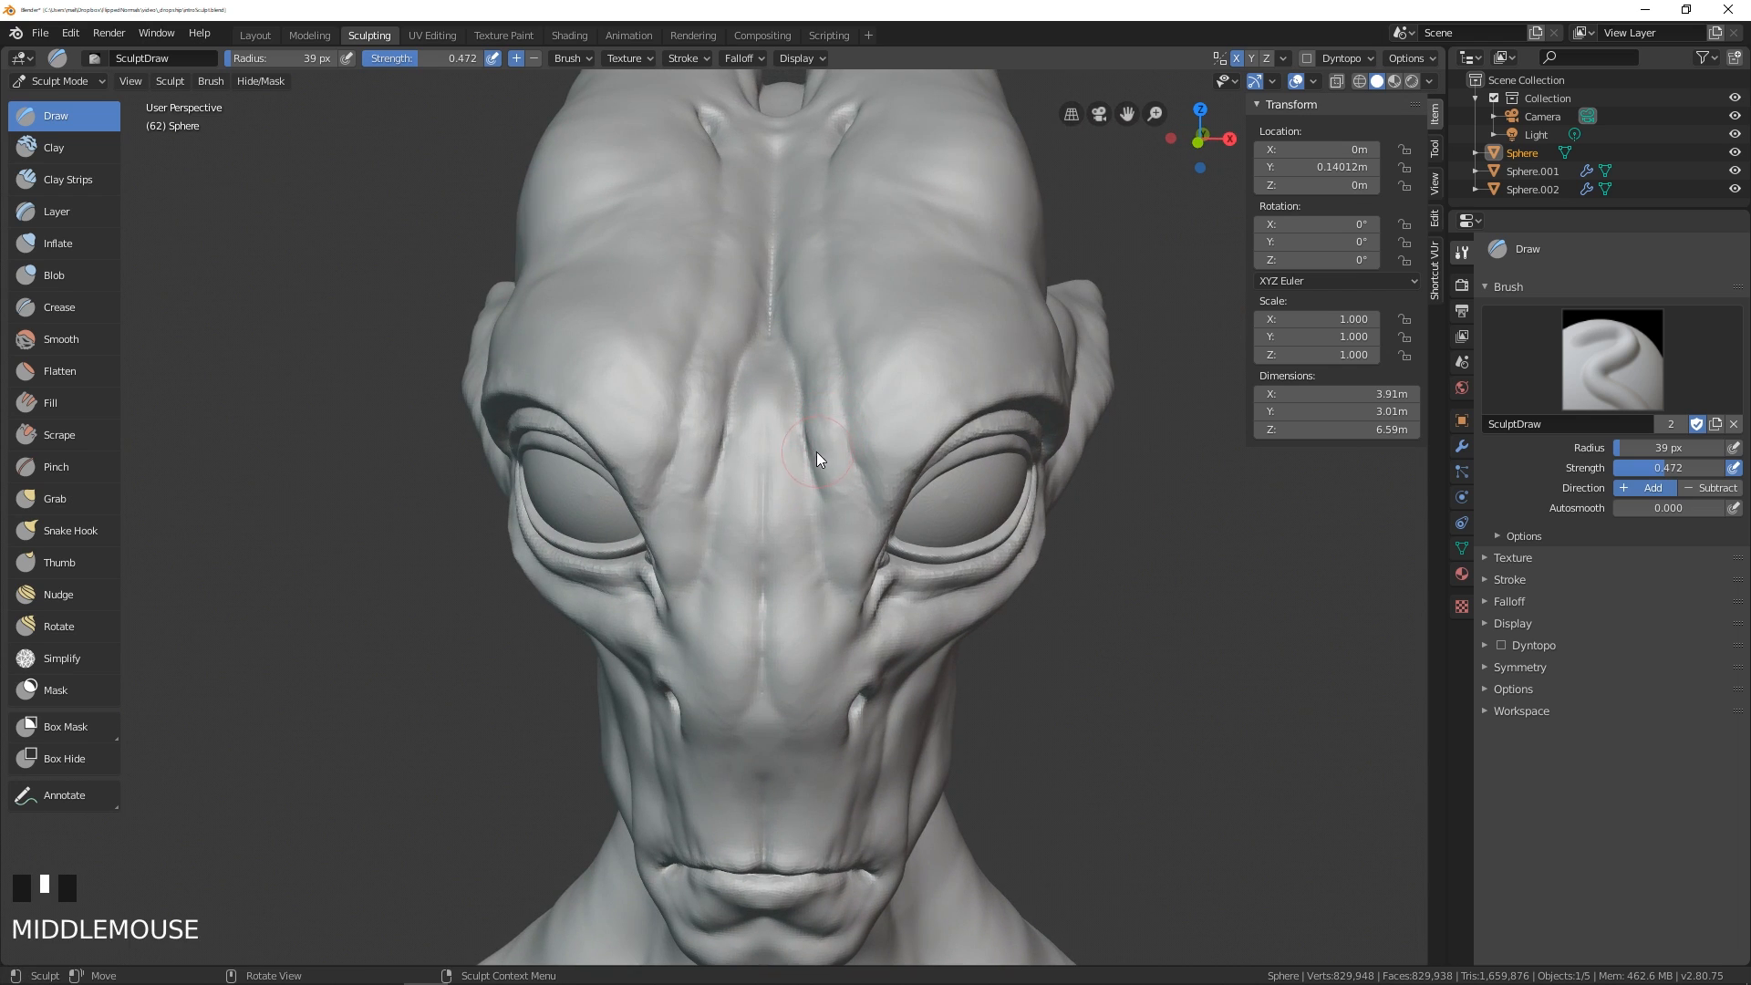
{"action": "mouse_move", "coordinate": [806, 464]}
{"action": "left_mouse_down", "text": "shift"}
{"action": "mouse_move", "coordinate": [821, 390]}
{"action": "mouse_move", "coordinate": [781, 285]}
{"action": "mouse_move", "coordinate": [896, 461]}
{"action": "mouse_move", "coordinate": [794, 462]}
{"action": "mouse_move", "coordinate": [817, 463]}
{"action": "mouse_move", "coordinate": [788, 416]}
{"action": "mouse_move", "coordinate": [812, 490]}
{"action": "mouse_move", "coordinate": [797, 496]}
{"action": "left_mouse_up", "text": "shift"}
{"action": "middle_click_drag", "start_coordinate": [797, 496], "coordinate": [808, 502]}
{"action": "mouse_move", "coordinate": [808, 501]}
{"action": "left_mouse_down", "text": "shift"}
{"action": "mouse_move", "coordinate": [770, 457]}
{"action": "mouse_move", "coordinate": [794, 511]}
{"action": "left_mouse_up", "text": "shift"}
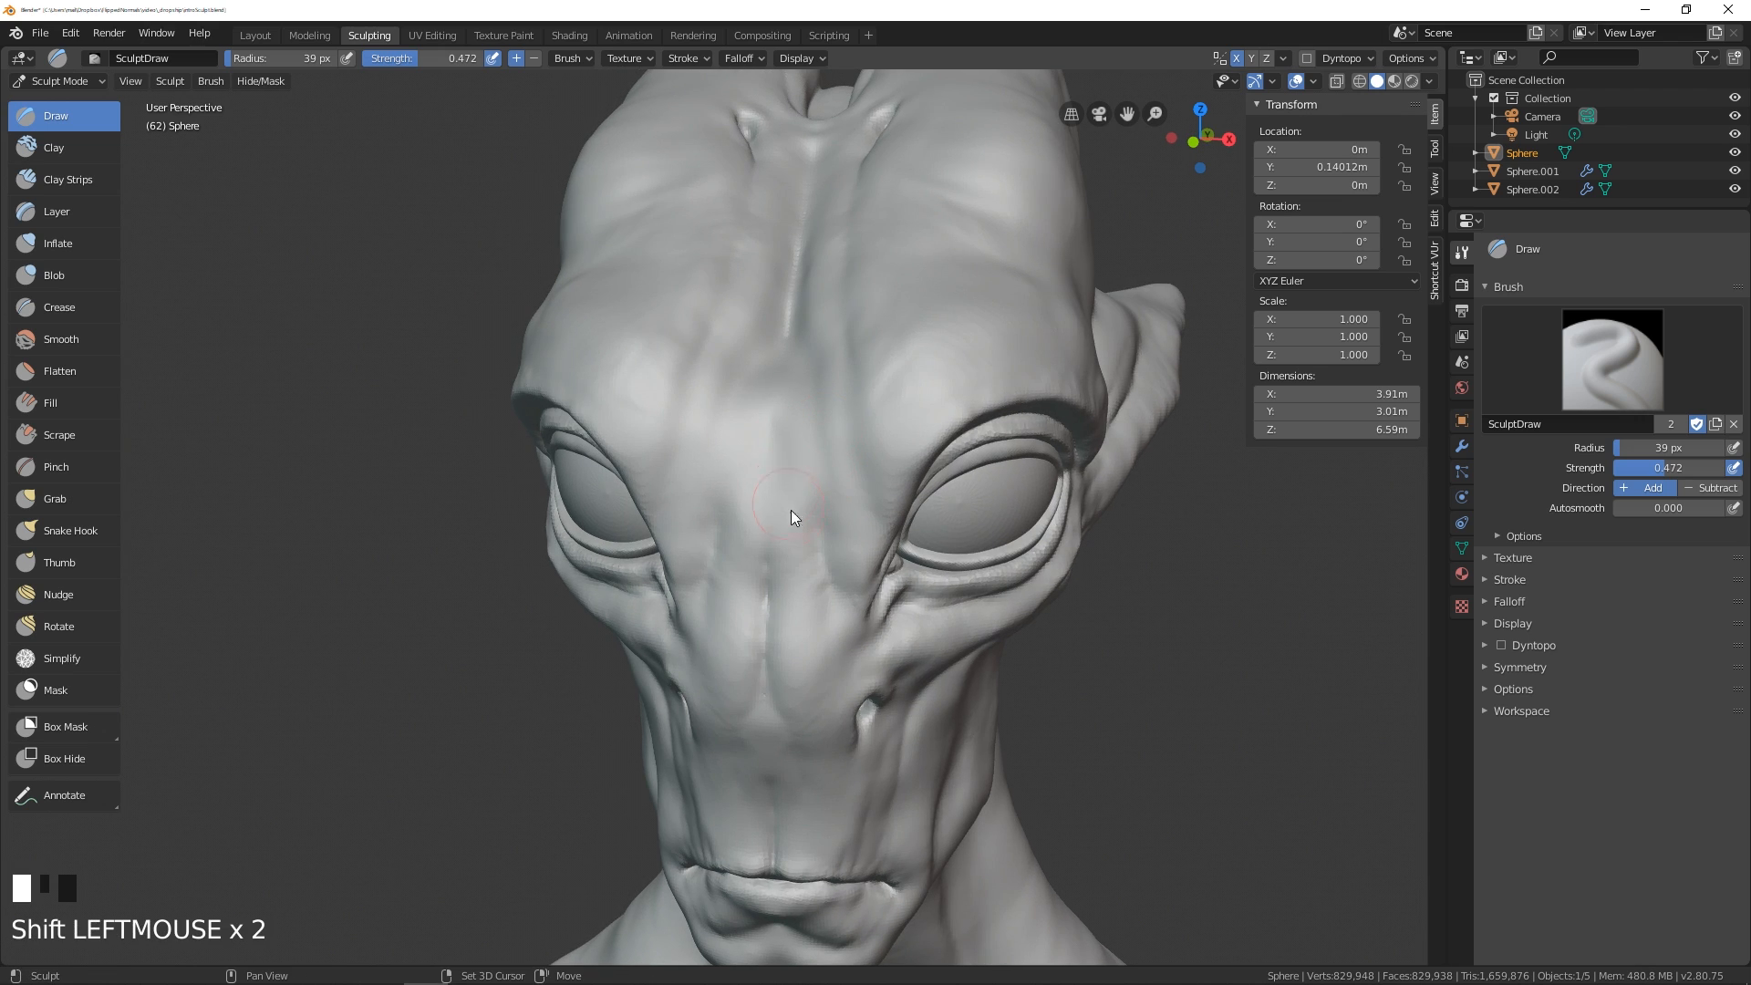
{"action": "mouse_move", "coordinate": [806, 465]}
{"action": "middle_mouse_down"}
{"action": "mouse_move", "coordinate": [848, 457]}
{"action": "mouse_move", "coordinate": [829, 473]}
{"action": "mouse_move", "coordinate": [812, 376]}
{"action": "mouse_move", "coordinate": [839, 408]}
{"action": "mouse_move", "coordinate": [817, 425]}
{"action": "mouse_move", "coordinate": [829, 360]}
{"action": "mouse_move", "coordinate": [818, 420]}
{"action": "middle_mouse_up"}
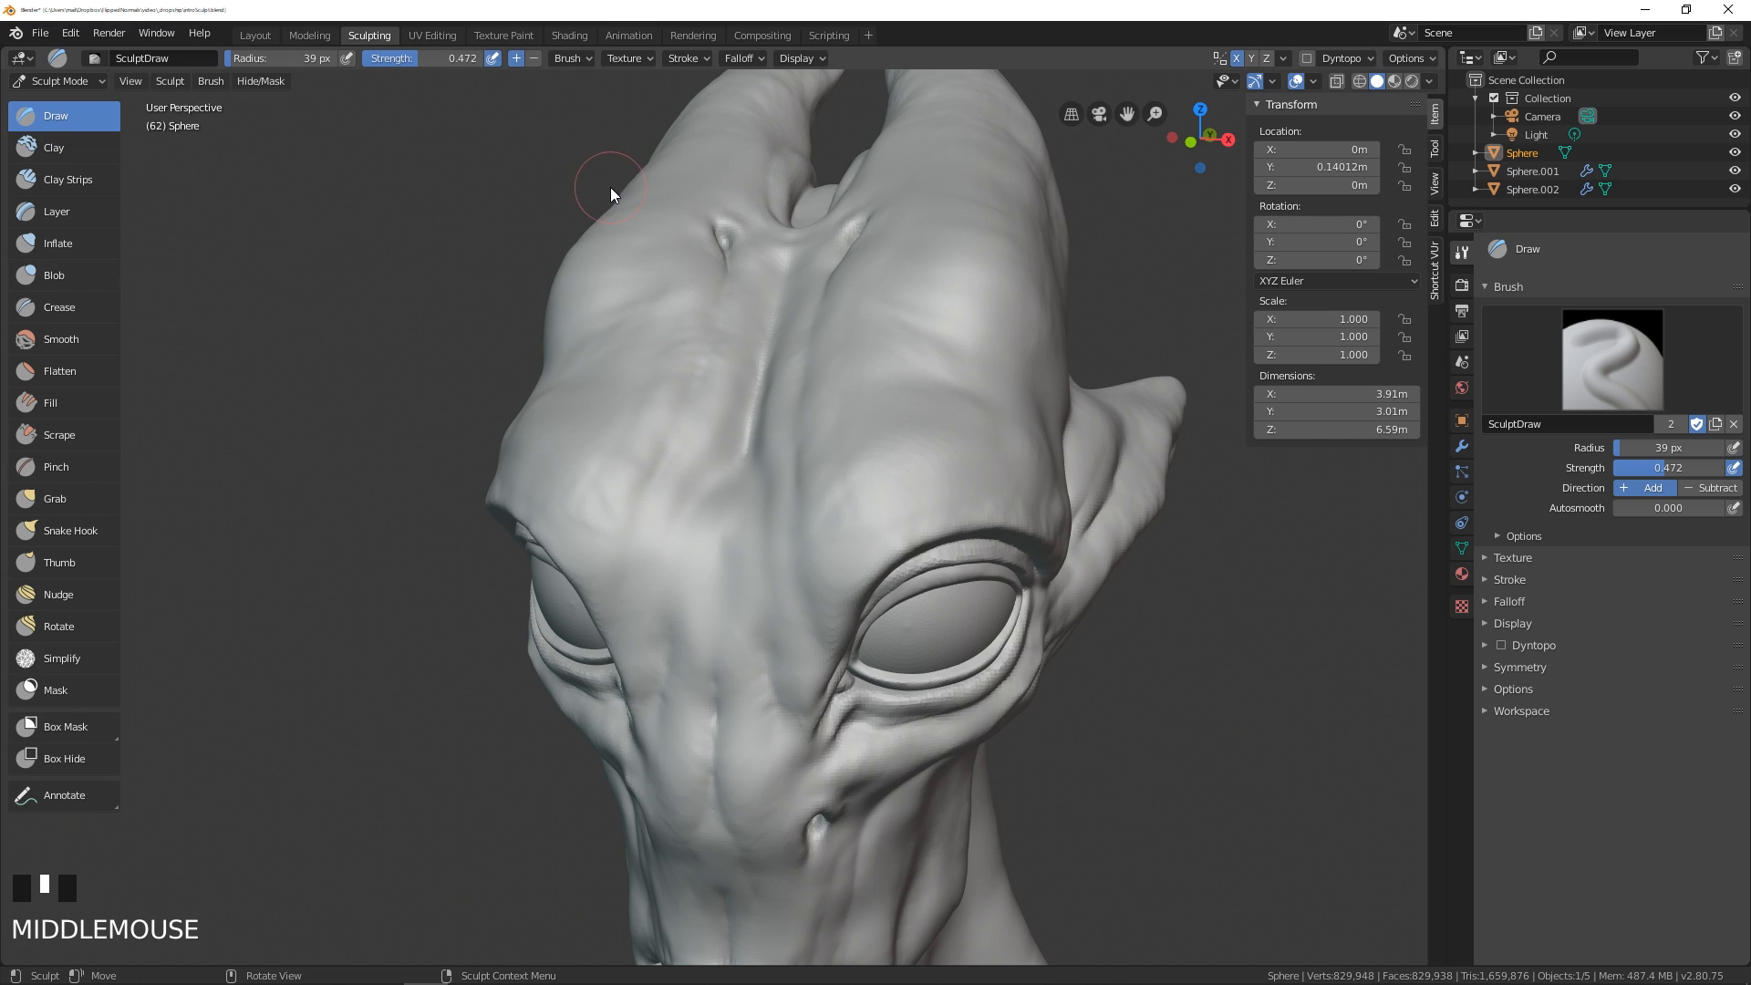
- Examine the Draw brush options, including Accumulate
{"action": "left_click", "coordinate": [585, 59]}
{"action": "left_click", "coordinate": [581, 58]}
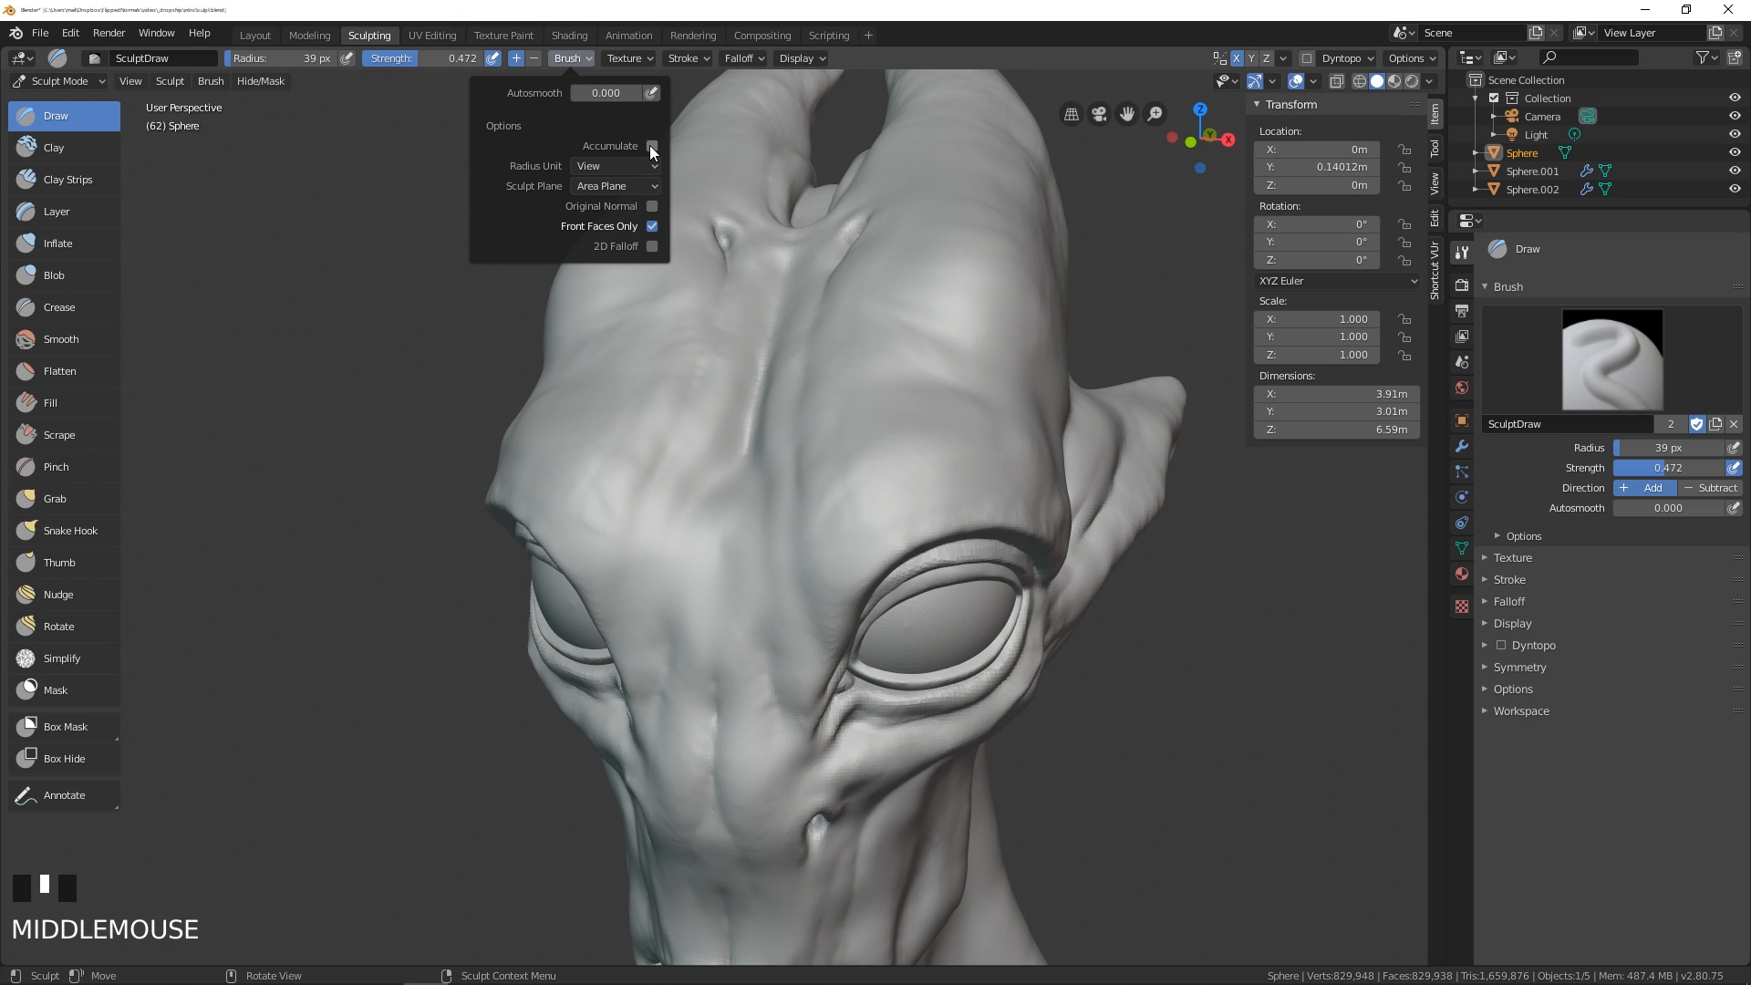
{"action": "middle_click_drag", "start_coordinate": [664, 273], "coordinate": [907, 341]}
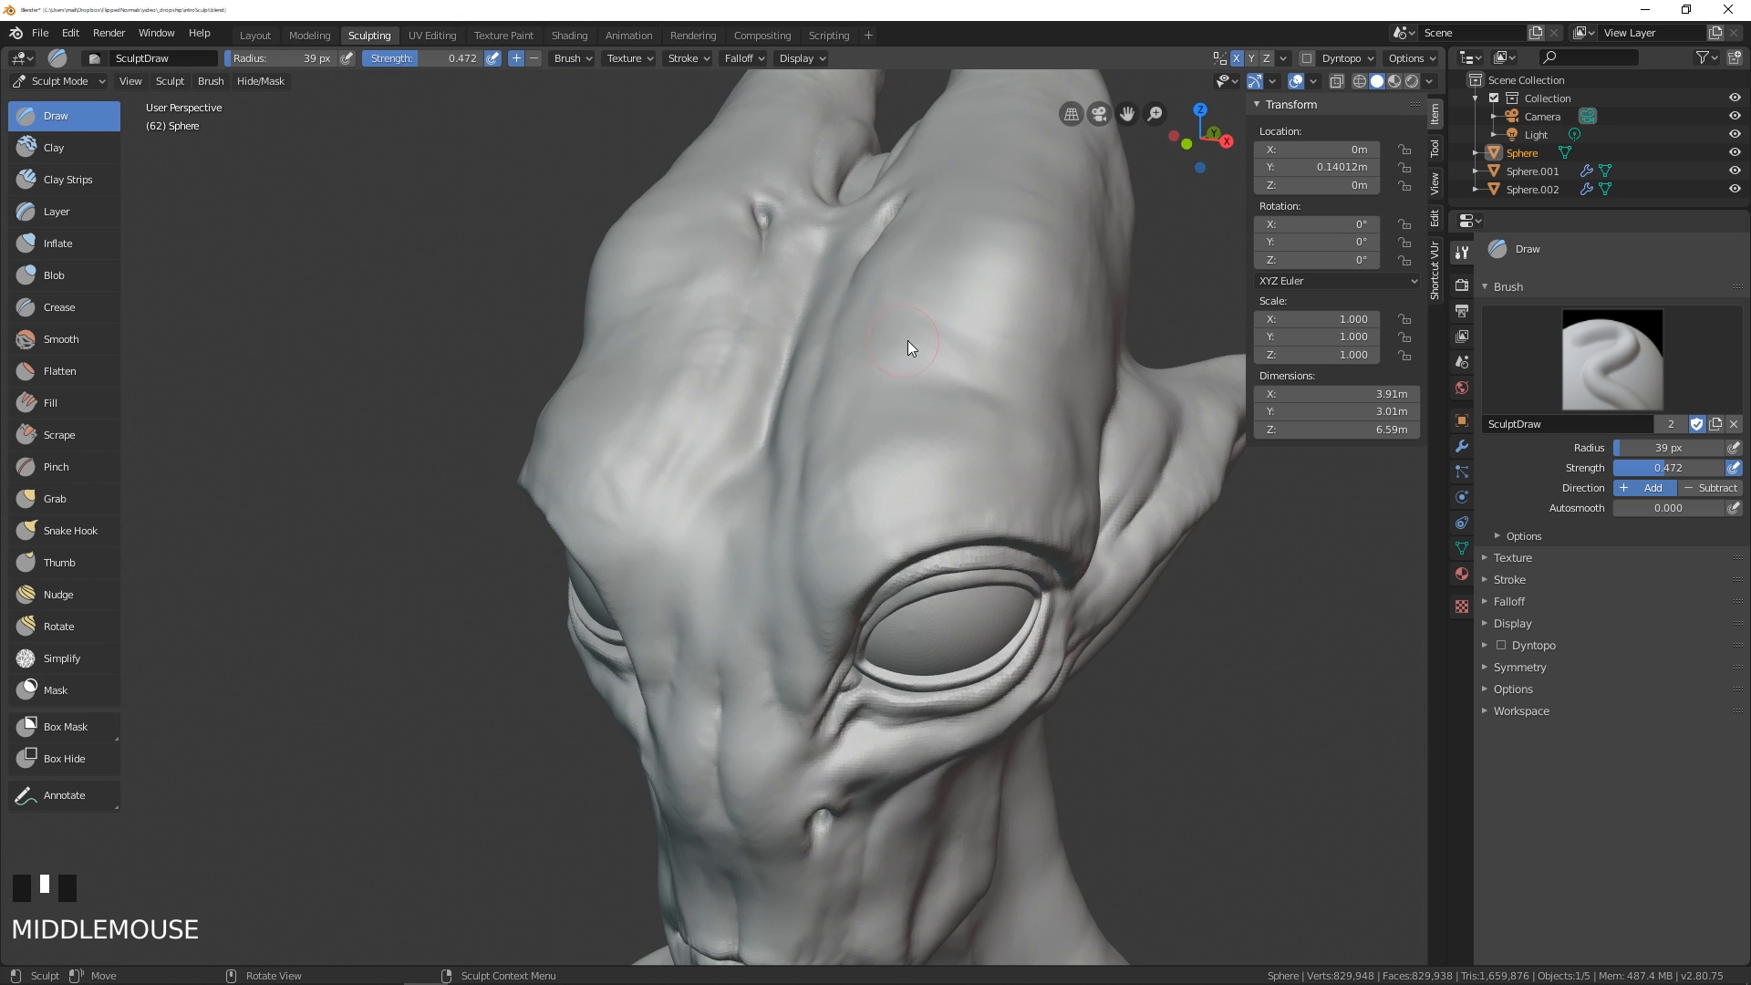
- Select the Clay Strips brush, set its radius to 60 px, and undo a test bump on the forehead
{"action": "left_click", "coordinate": [97, 183]}
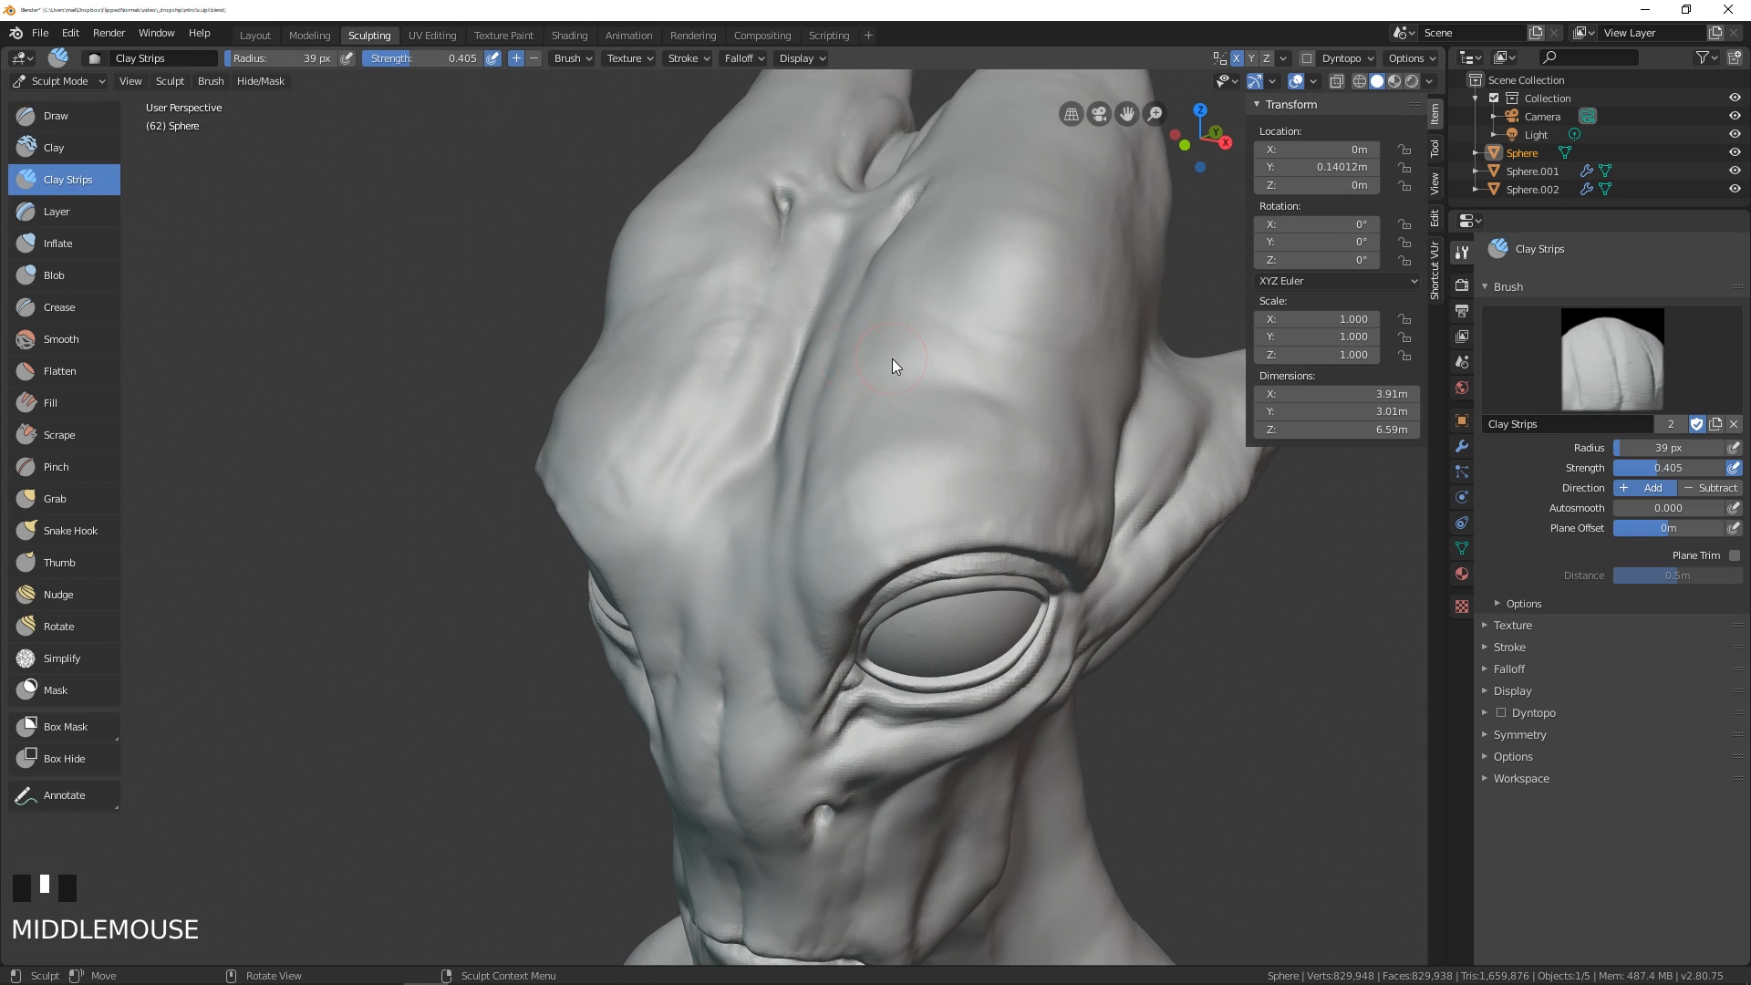
{"action": "key", "text": "f"}
{"action": "left_click", "coordinate": [922, 344]}
{"action": "mouse_move", "coordinate": [939, 336]}
{"action": "left_mouse_down"}
{"action": "mouse_move", "coordinate": [958, 335]}
{"action": "mouse_move", "coordinate": [921, 352]}
{"action": "mouse_move", "coordinate": [943, 354]}
{"action": "mouse_move", "coordinate": [929, 326]}
{"action": "mouse_move", "coordinate": [924, 350]}
{"action": "mouse_move", "coordinate": [943, 326]}
{"action": "left_mouse_up"}
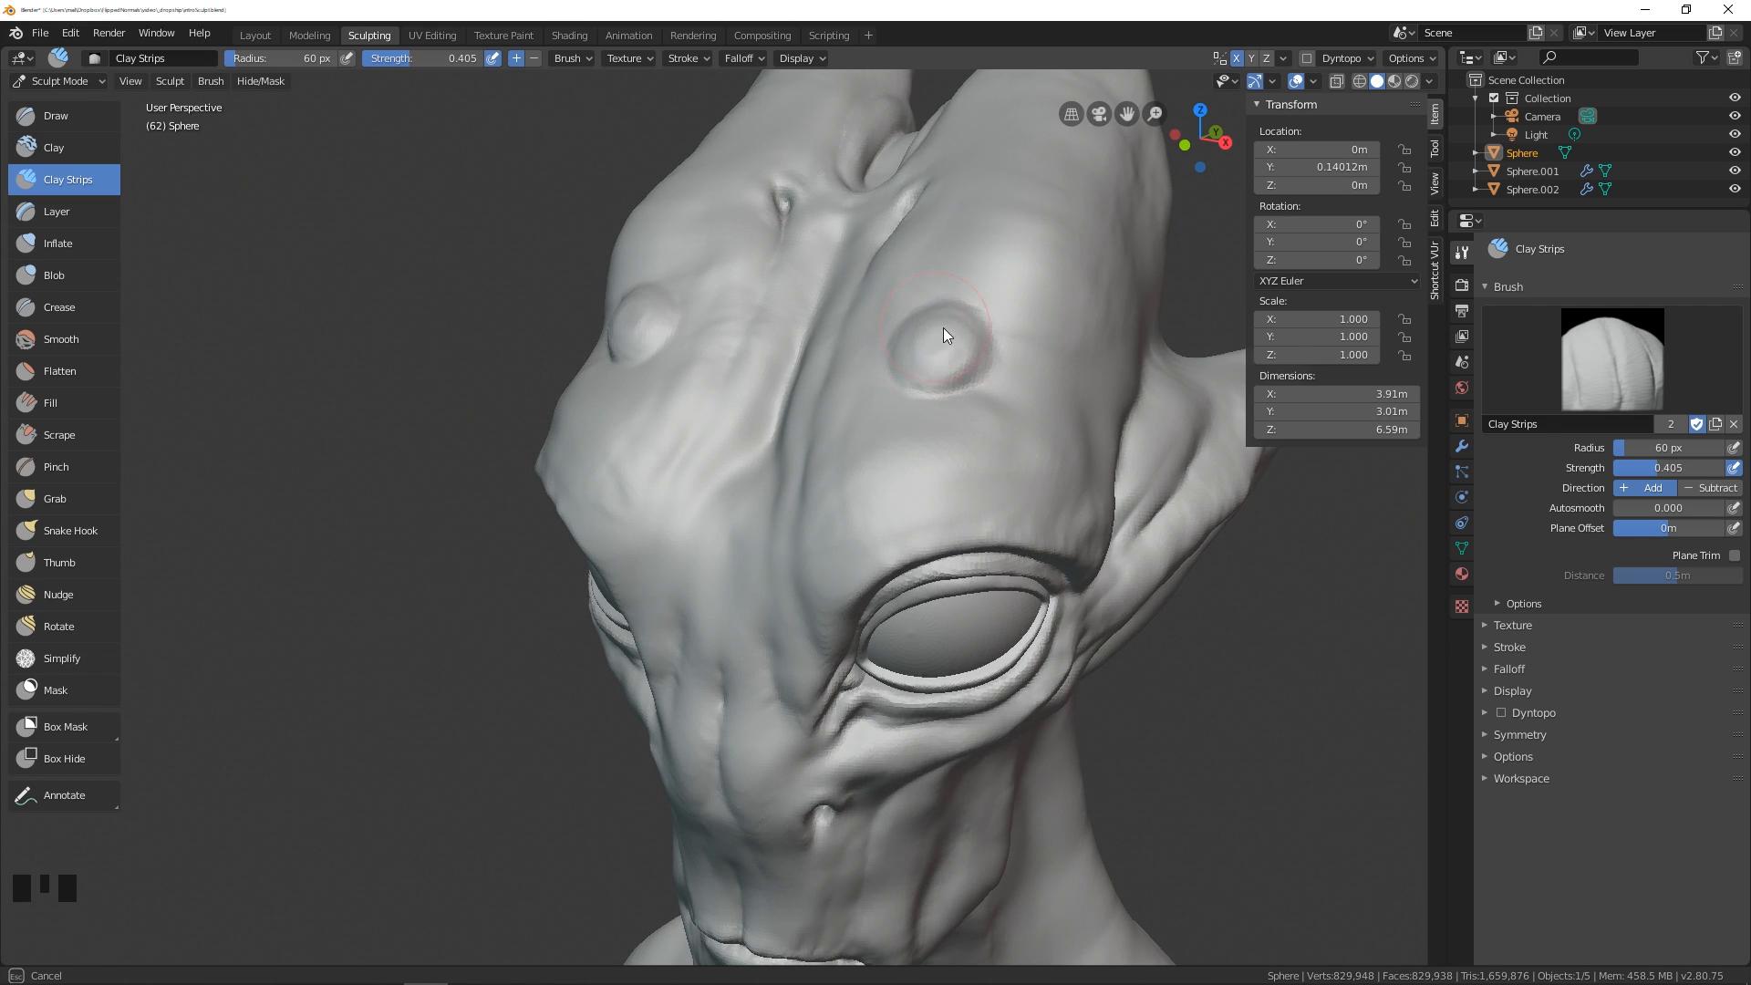
{"action": "middle_click_drag", "start_coordinate": [934, 341], "coordinate": [824, 336]}
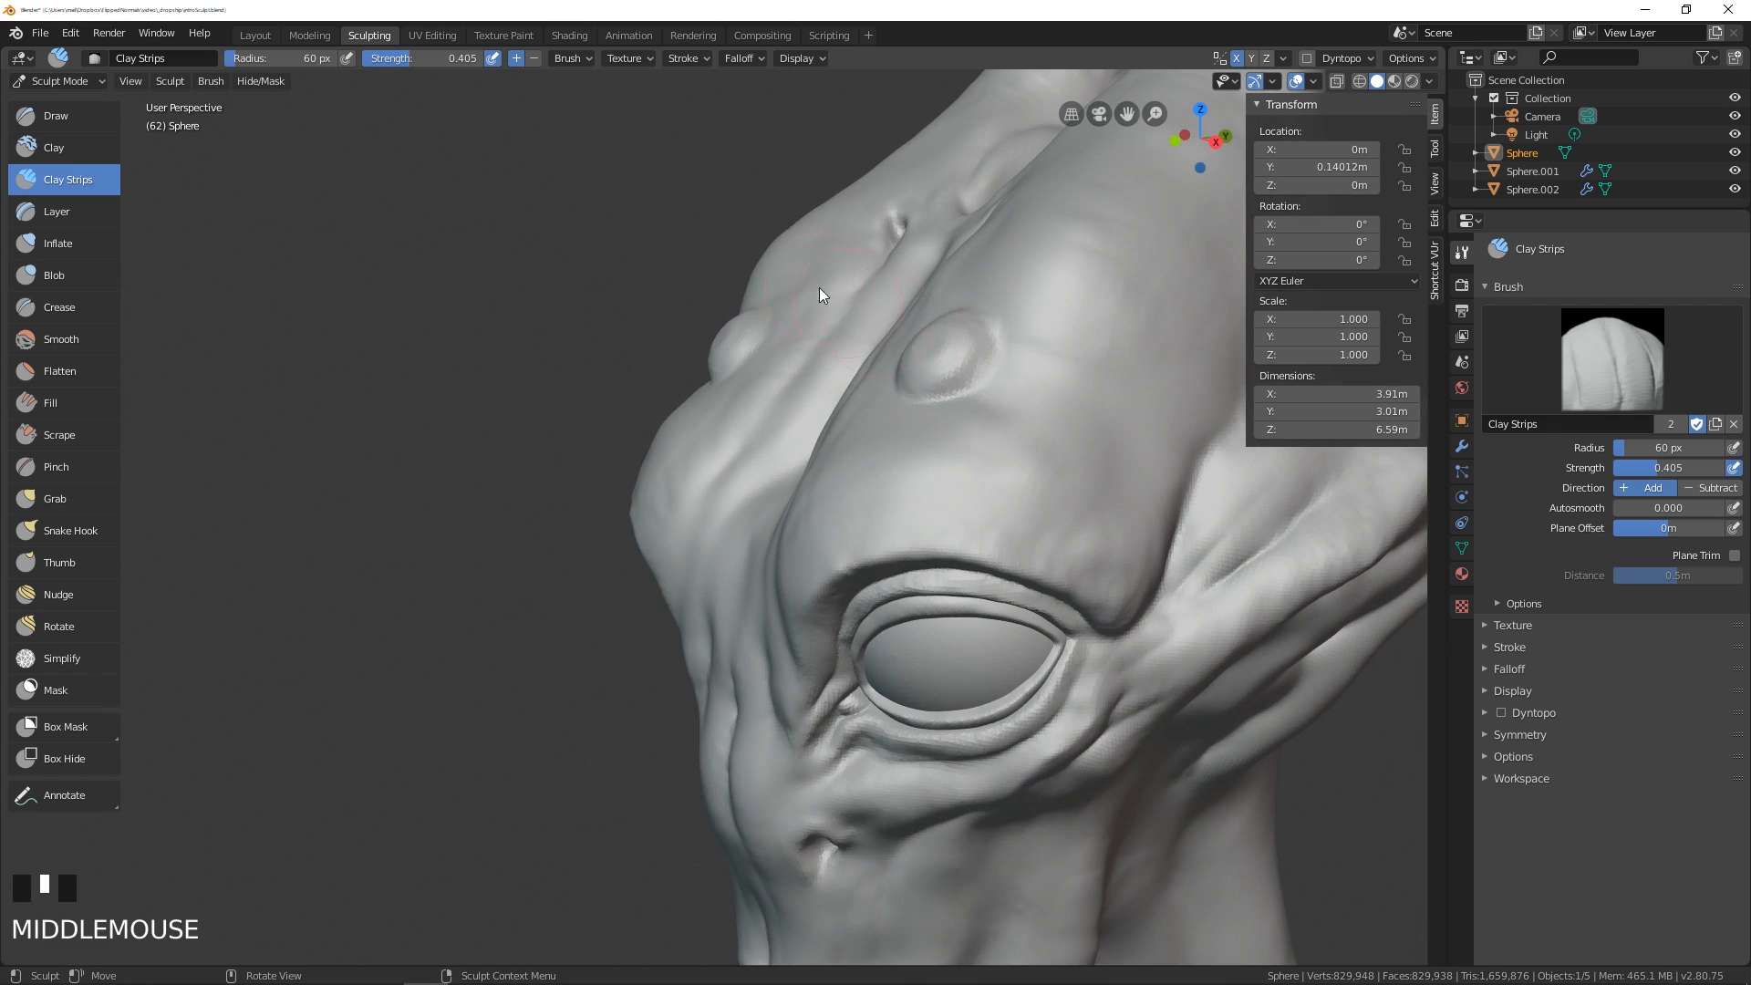
{"action": "key", "text": "ctrl+z"}
- Turn off Accumulate for the Clay Strips brush and try strokes on the forehead above the eye, undoing each one
{"action": "left_click", "coordinate": [583, 60]}
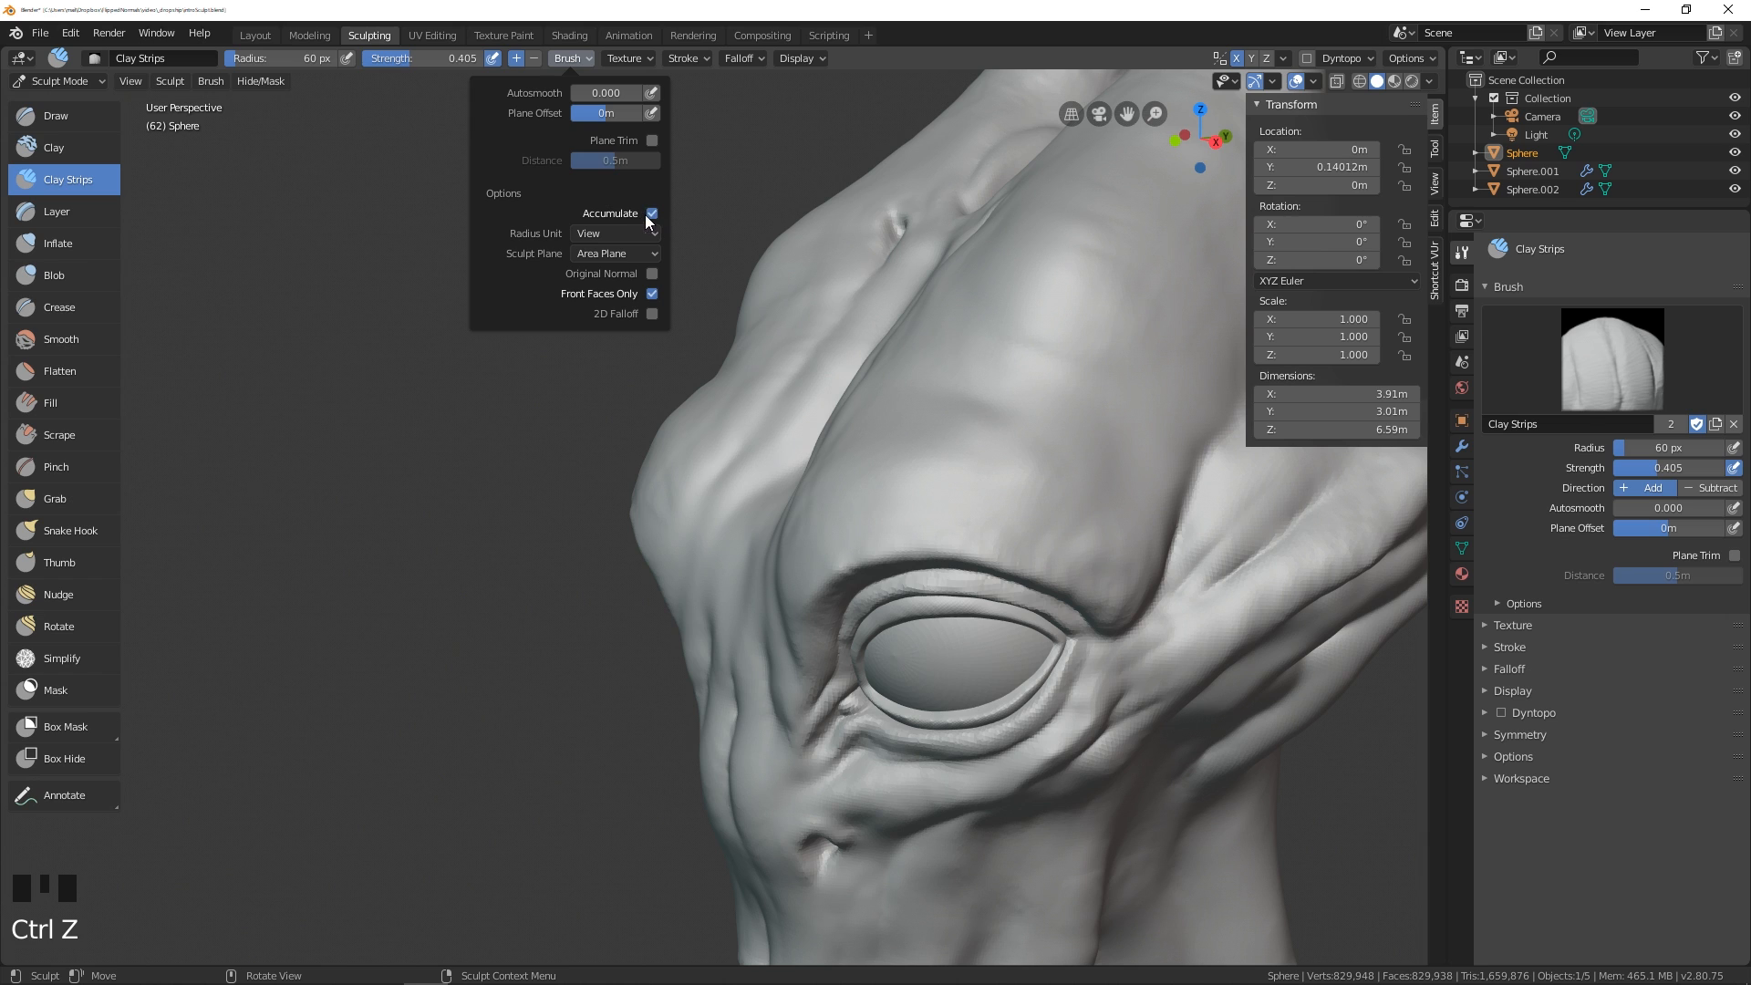
{"action": "left_click", "coordinate": [652, 214]}
{"action": "mouse_move", "coordinate": [940, 365]}
{"action": "left_mouse_down"}
{"action": "mouse_move", "coordinate": [946, 342]}
{"action": "mouse_move", "coordinate": [944, 379]}
{"action": "mouse_move", "coordinate": [936, 347]}
{"action": "mouse_move", "coordinate": [968, 319]}
{"action": "left_mouse_up"}
{"action": "key", "text": "ctrl+z"}
{"action": "left_click", "coordinate": [572, 58]}
{"action": "left_click", "coordinate": [651, 214]}
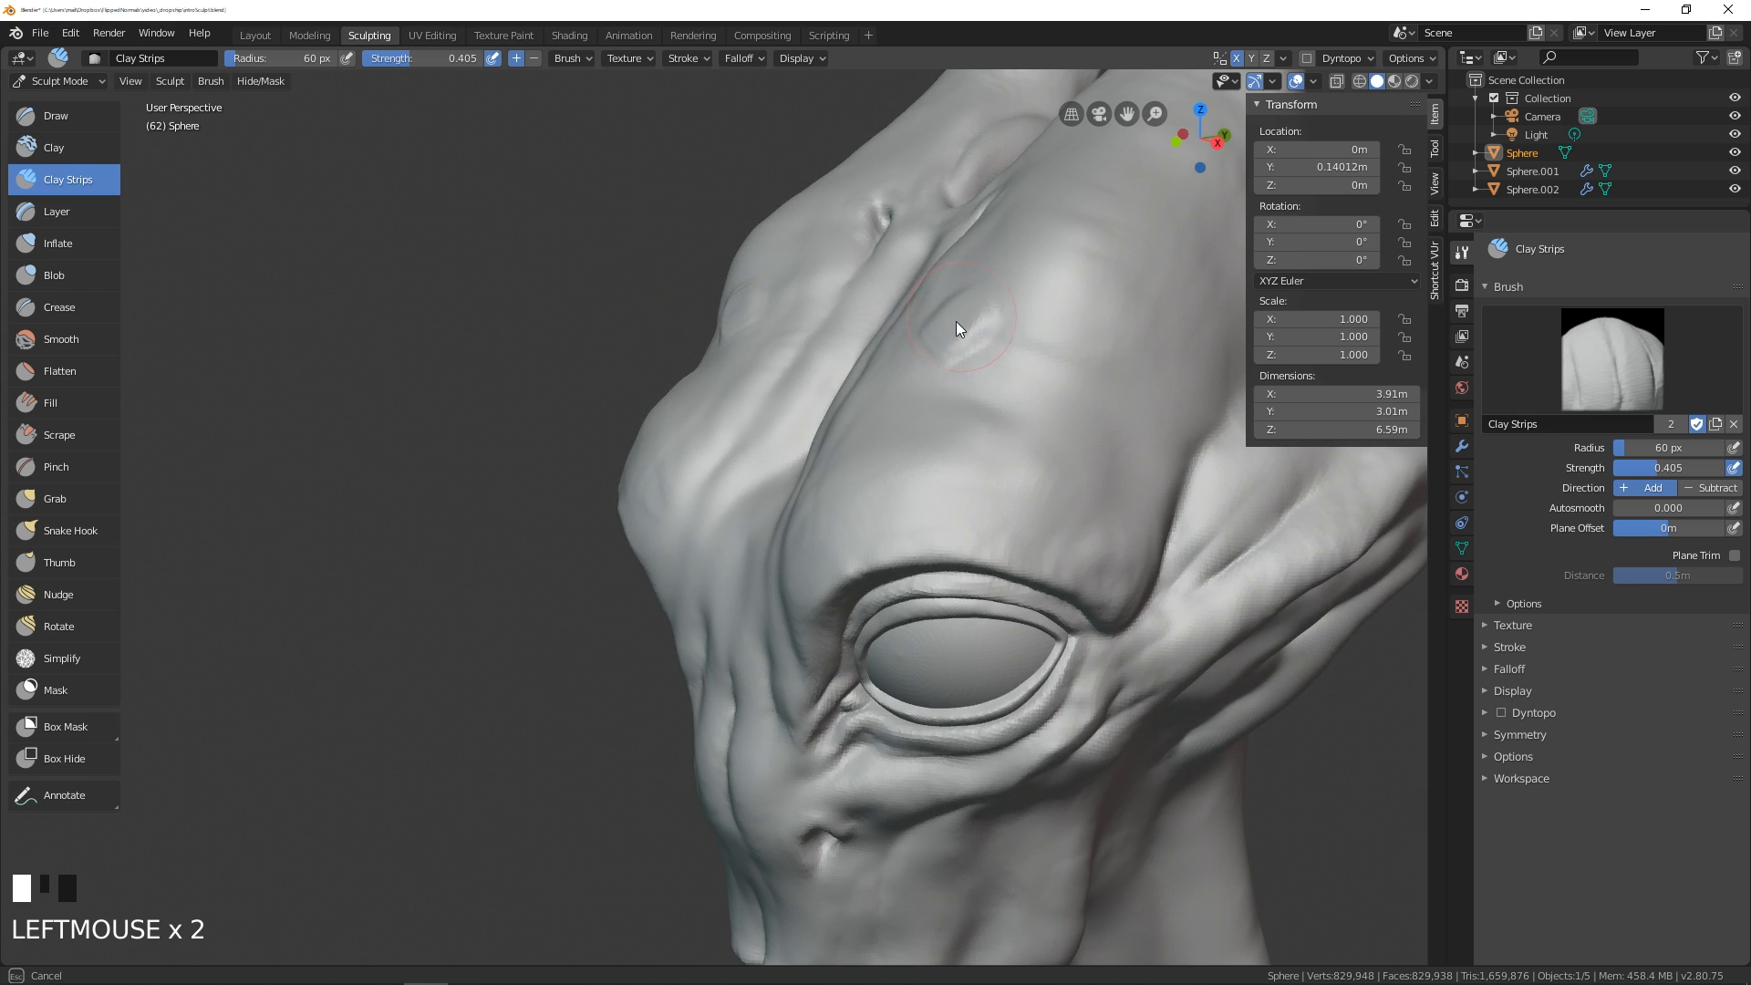
{"action": "mouse_move", "coordinate": [938, 353]}
{"action": "left_mouse_down"}
{"action": "mouse_move", "coordinate": [984, 354]}
{"action": "mouse_move", "coordinate": [970, 308]}
{"action": "left_mouse_up"}
{"action": "mouse_move", "coordinate": [978, 342]}
{"action": "middle_mouse_down"}
{"action": "mouse_move", "coordinate": [989, 381]}
{"action": "mouse_move", "coordinate": [1027, 374]}
{"action": "middle_mouse_up"}
{"action": "key", "text": "ctrl+z"}
- Set the Clay Strips radius to 83 px and try strokes across the upper forehead, undoing each one
{"action": "left_click", "coordinate": [576, 58]}
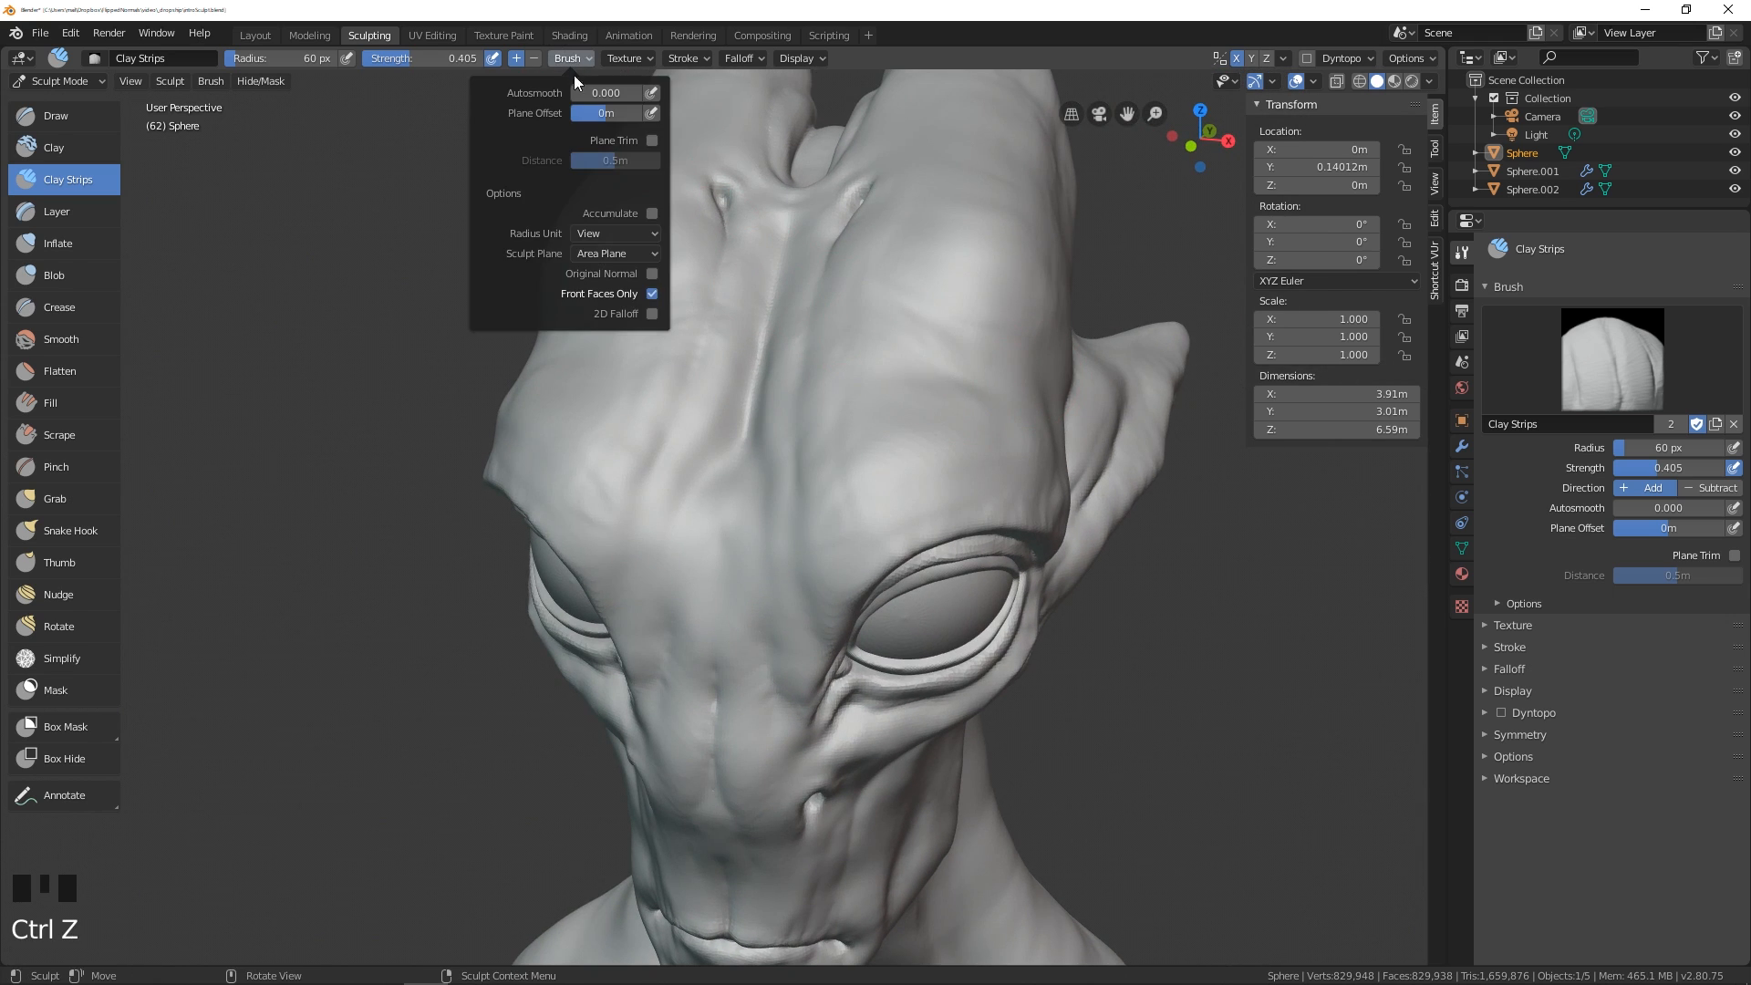
{"action": "key", "text": "f"}
{"action": "left_click", "coordinate": [949, 292]}
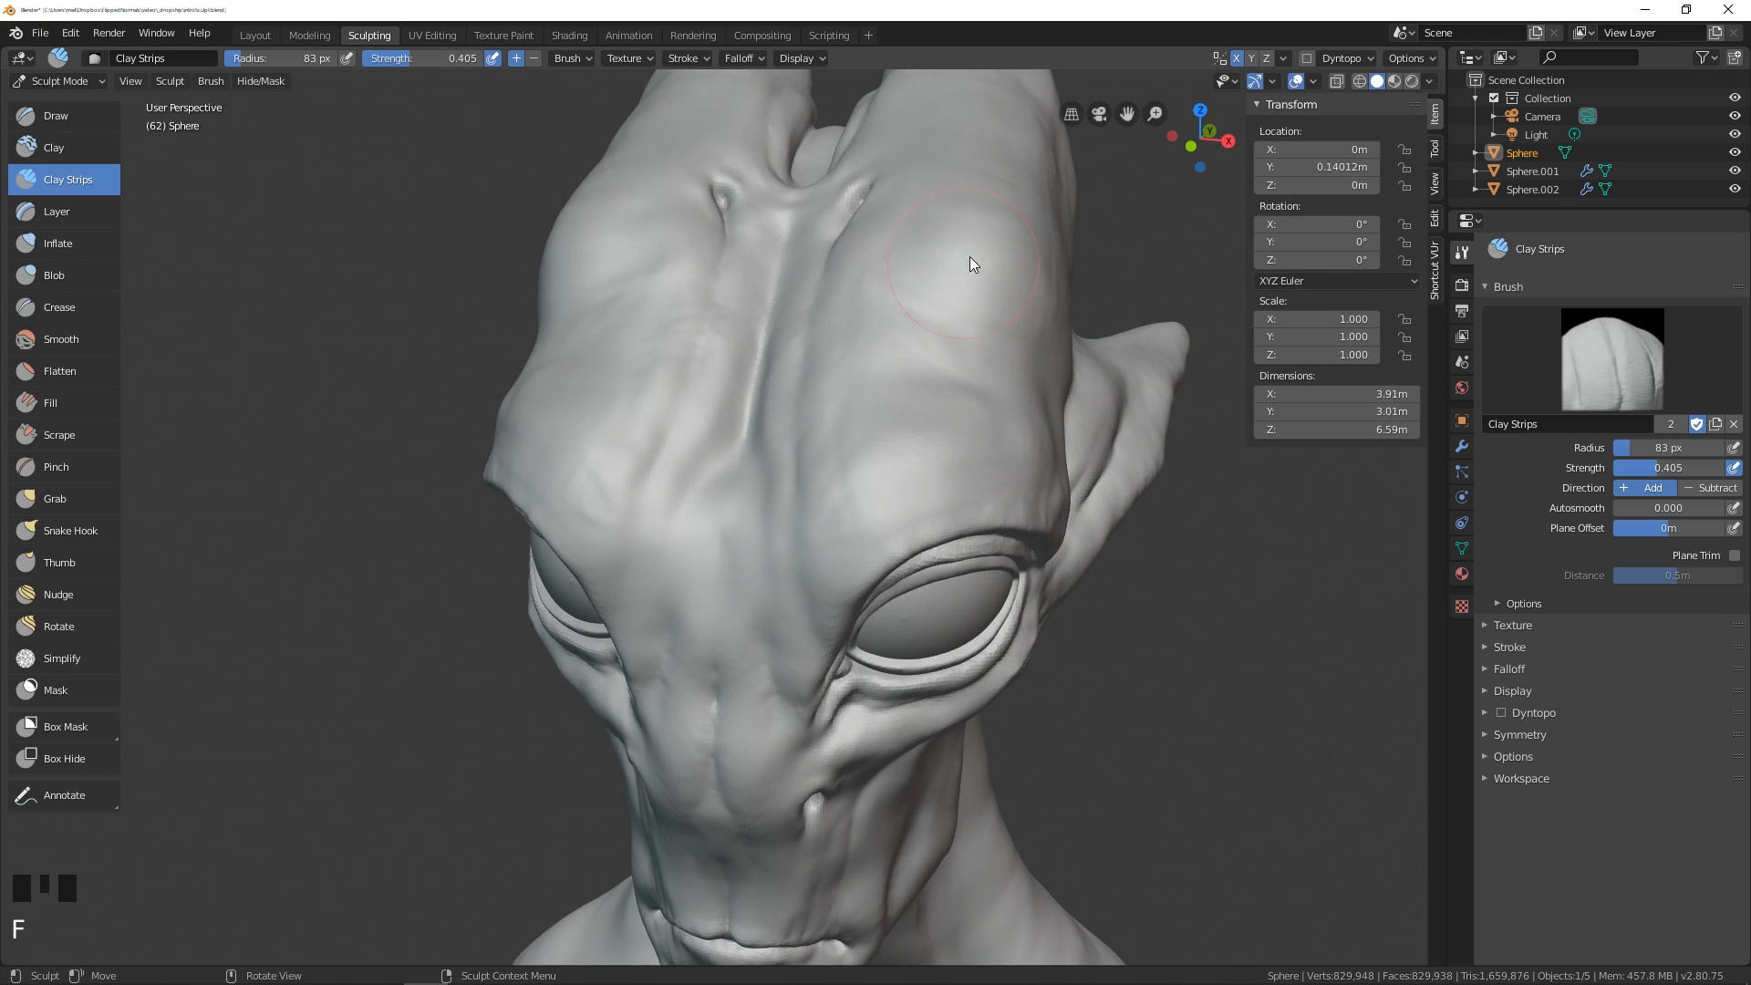
{"action": "mouse_move", "coordinate": [1018, 271]}
{"action": "left_mouse_down"}
{"action": "mouse_move", "coordinate": [891, 332]}
{"action": "mouse_move", "coordinate": [864, 313]}
{"action": "mouse_move", "coordinate": [887, 260]}
{"action": "mouse_move", "coordinate": [993, 305]}
{"action": "left_mouse_up"}
{"action": "middle_click_drag", "start_coordinate": [992, 305], "coordinate": [863, 353]}
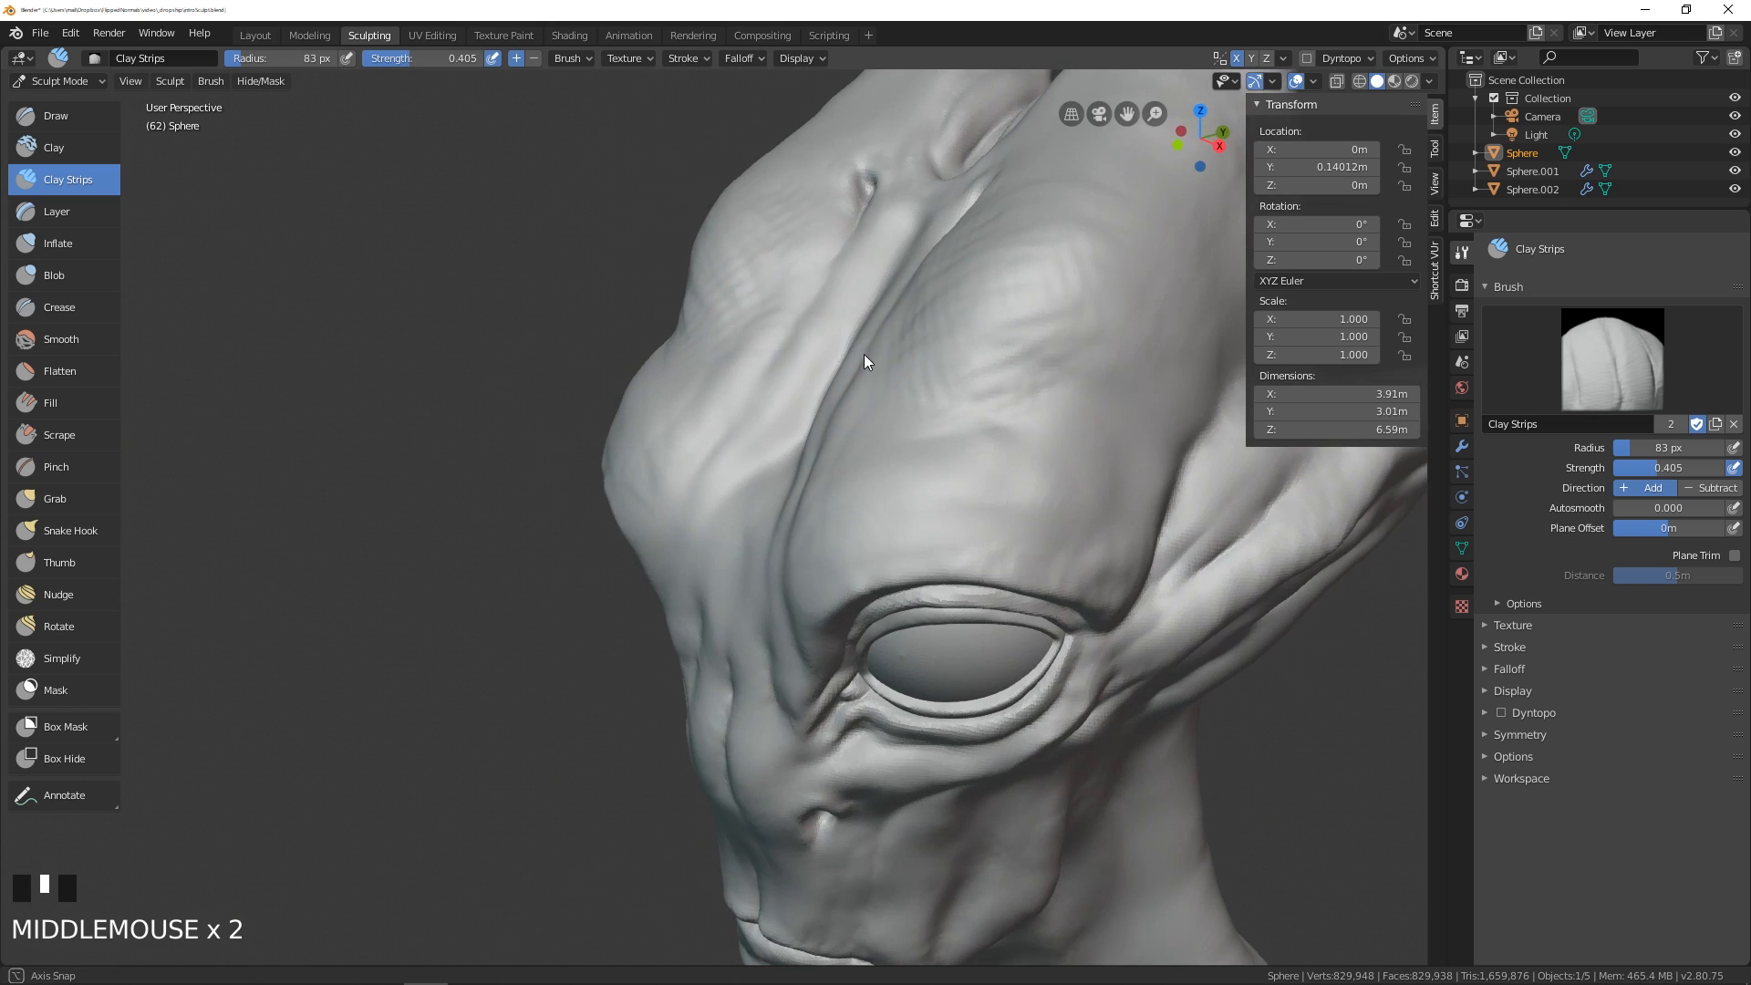
{"action": "key", "text": "ctrl+z"}
{"action": "mouse_move", "coordinate": [1027, 270]}
{"action": "middle_mouse_down", "text": "shift"}
{"action": "mouse_move", "coordinate": [970, 299]}
{"action": "mouse_move", "coordinate": [998, 310]}
{"action": "middle_mouse_up", "text": "shift"}
{"action": "left_click_drag", "start_coordinate": [997, 310], "coordinate": [891, 346]}
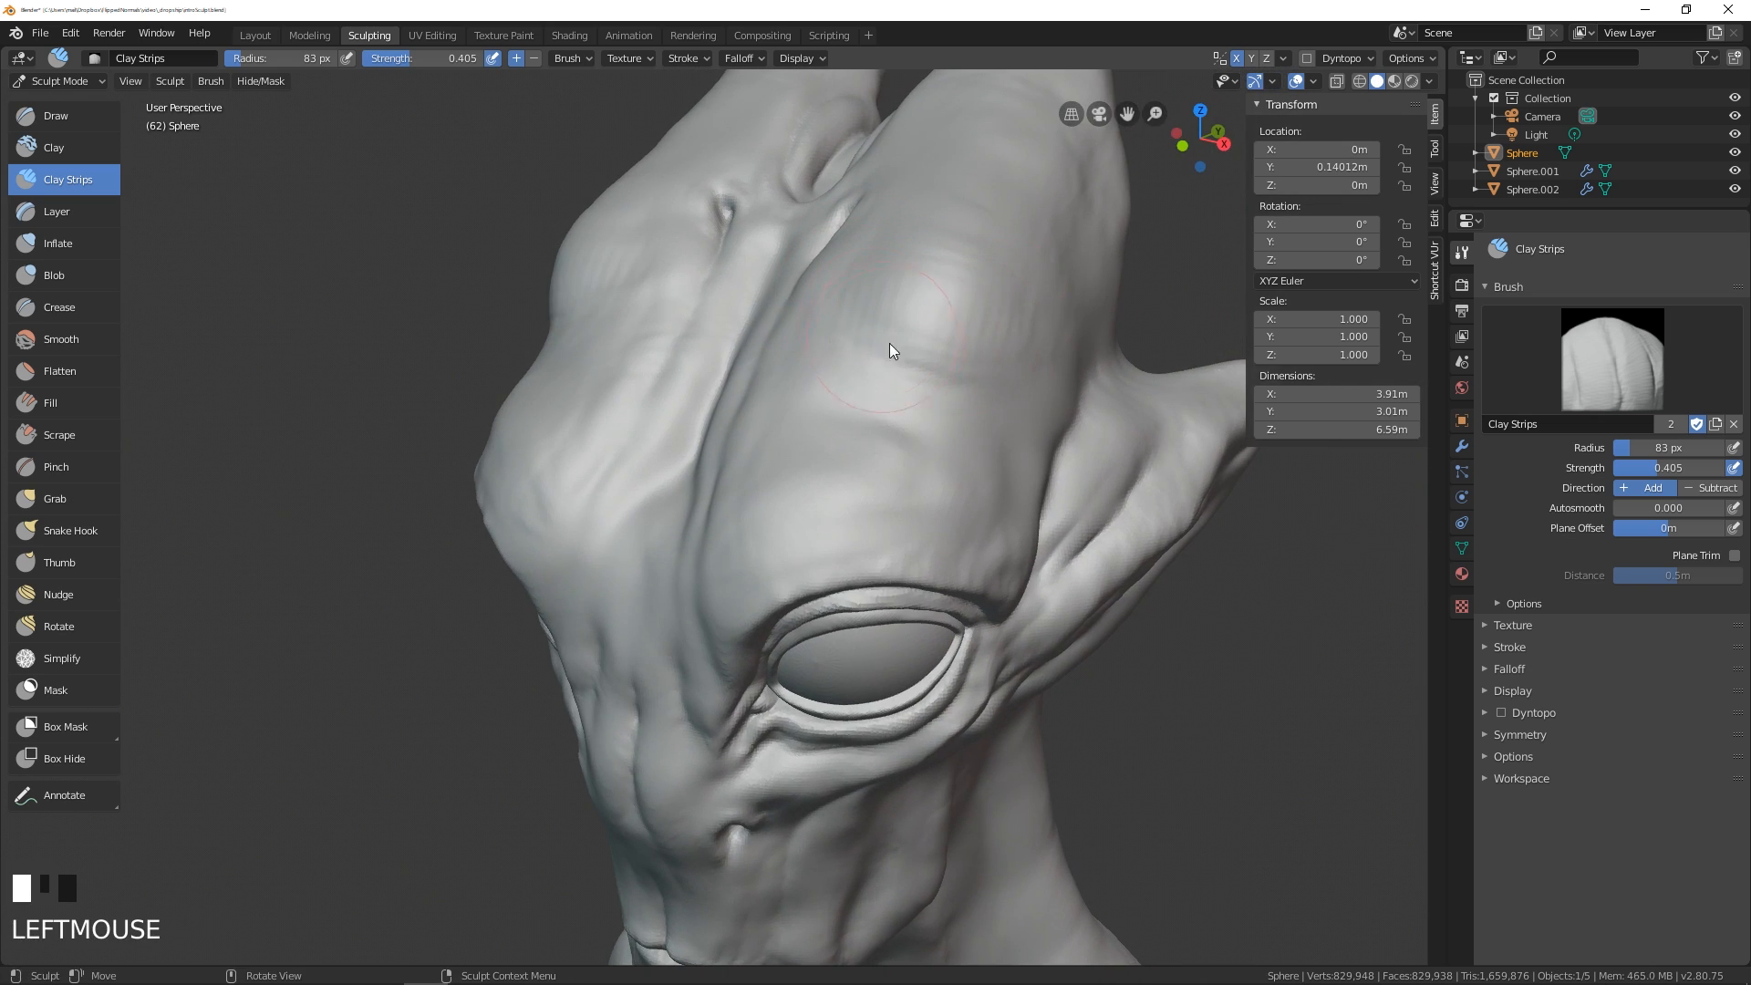
{"action": "key", "text": "ctrl+z"}
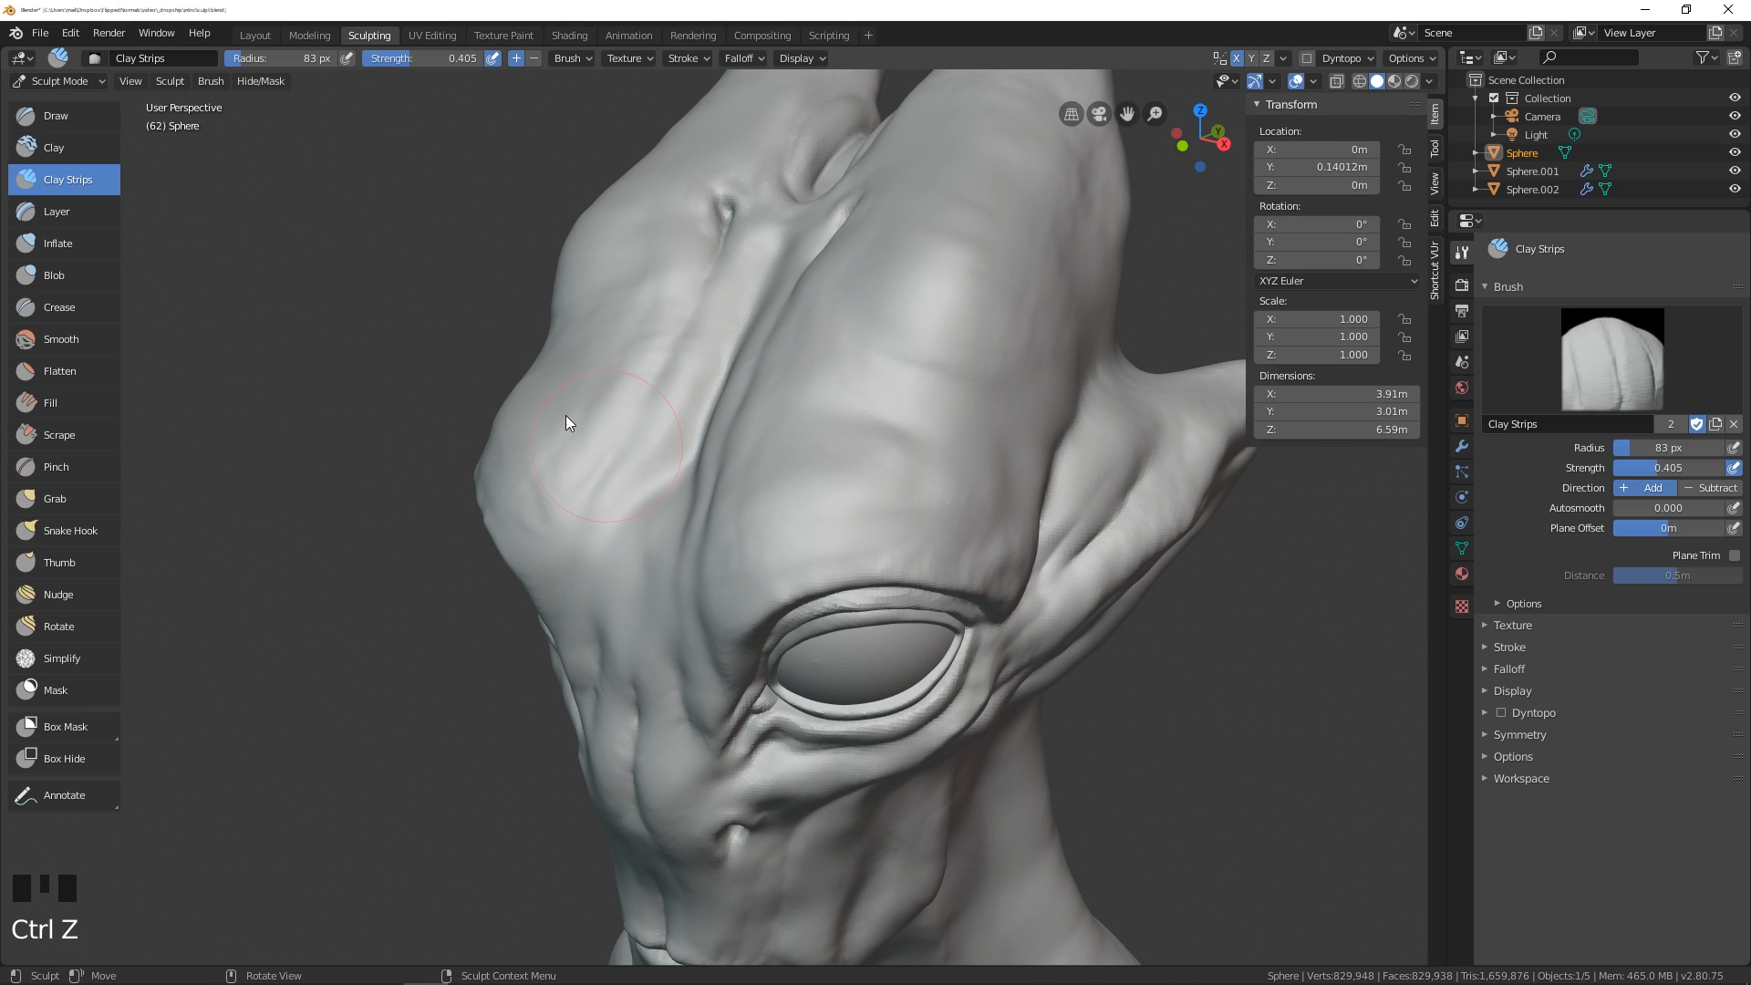
- Switch back to the Draw brush and set its radius to 110 px
{"action": "left_click", "coordinate": [56, 116]}
{"action": "mouse_move", "coordinate": [902, 364]}
{"action": "middle_mouse_down"}
{"action": "mouse_move", "coordinate": [954, 370]}
{"action": "mouse_move", "coordinate": [755, 391]}
{"action": "mouse_move", "coordinate": [903, 519]}
{"action": "mouse_move", "coordinate": [778, 520]}
{"action": "mouse_move", "coordinate": [835, 479]}
{"action": "mouse_move", "coordinate": [834, 516]}
{"action": "middle_mouse_up"}
{"action": "key", "text": "f"}
{"action": "left_click", "coordinate": [874, 501]}
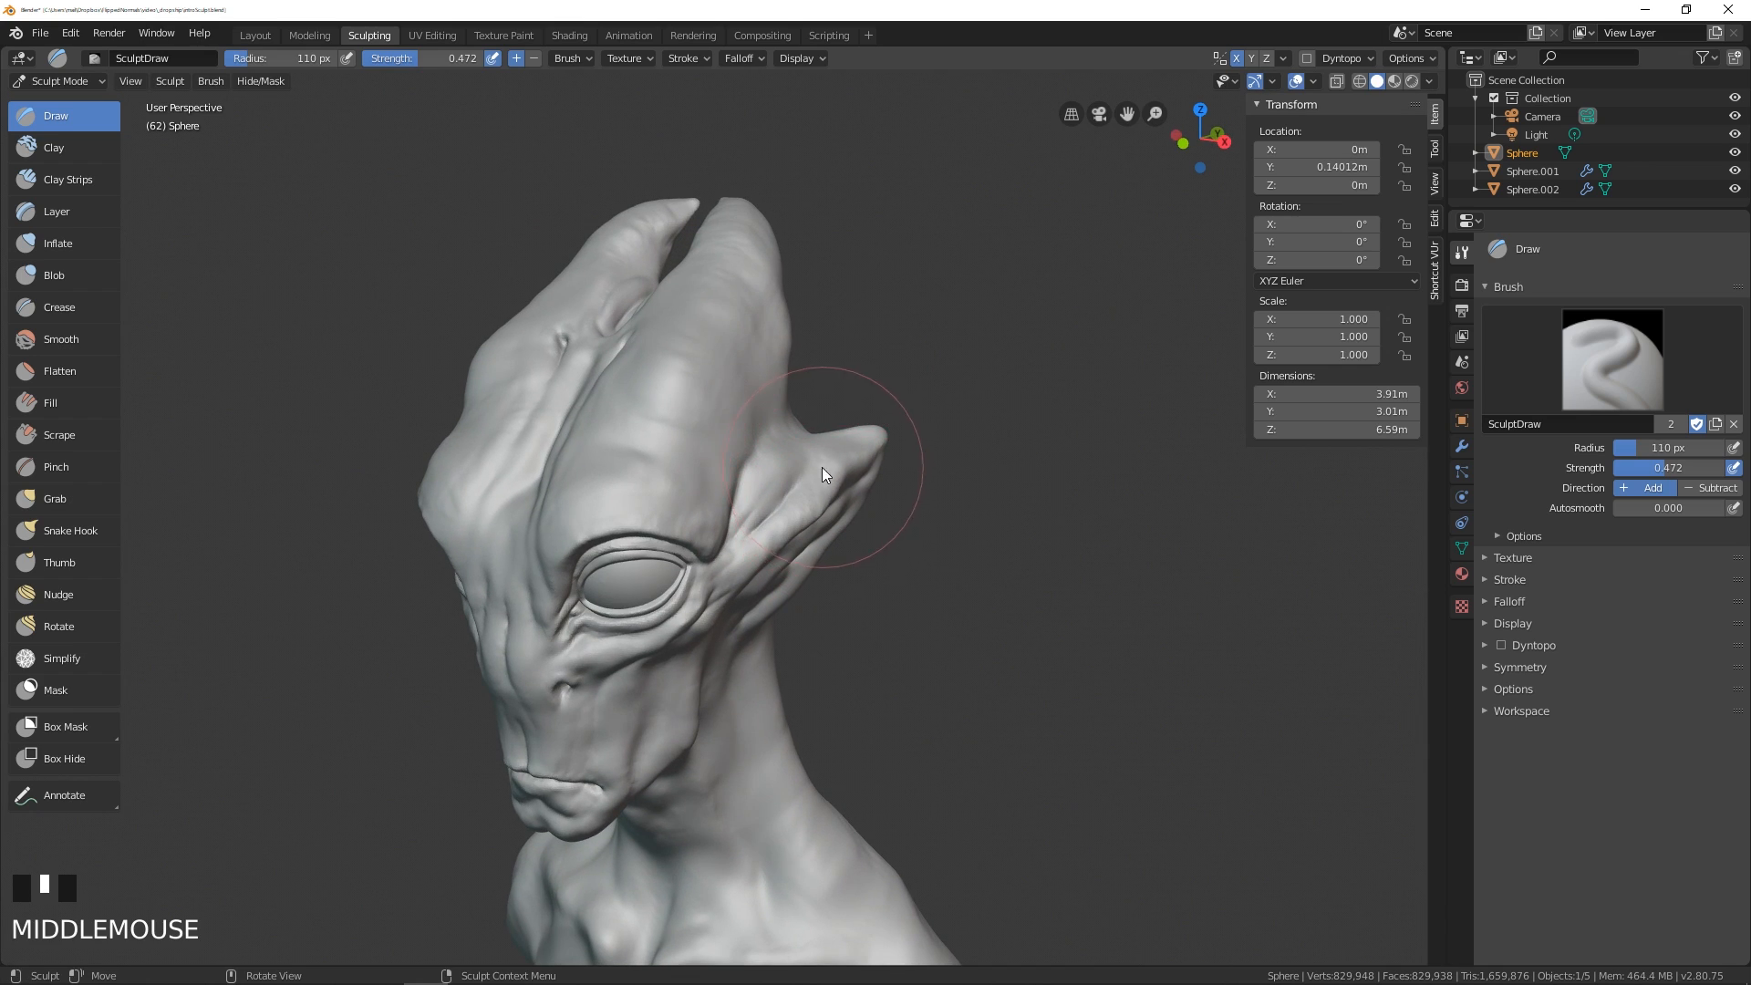
- Examine where the Draw brush settings are available, then return the sidebar to the object's transform values
{"action": "left_click", "coordinate": [571, 58]}
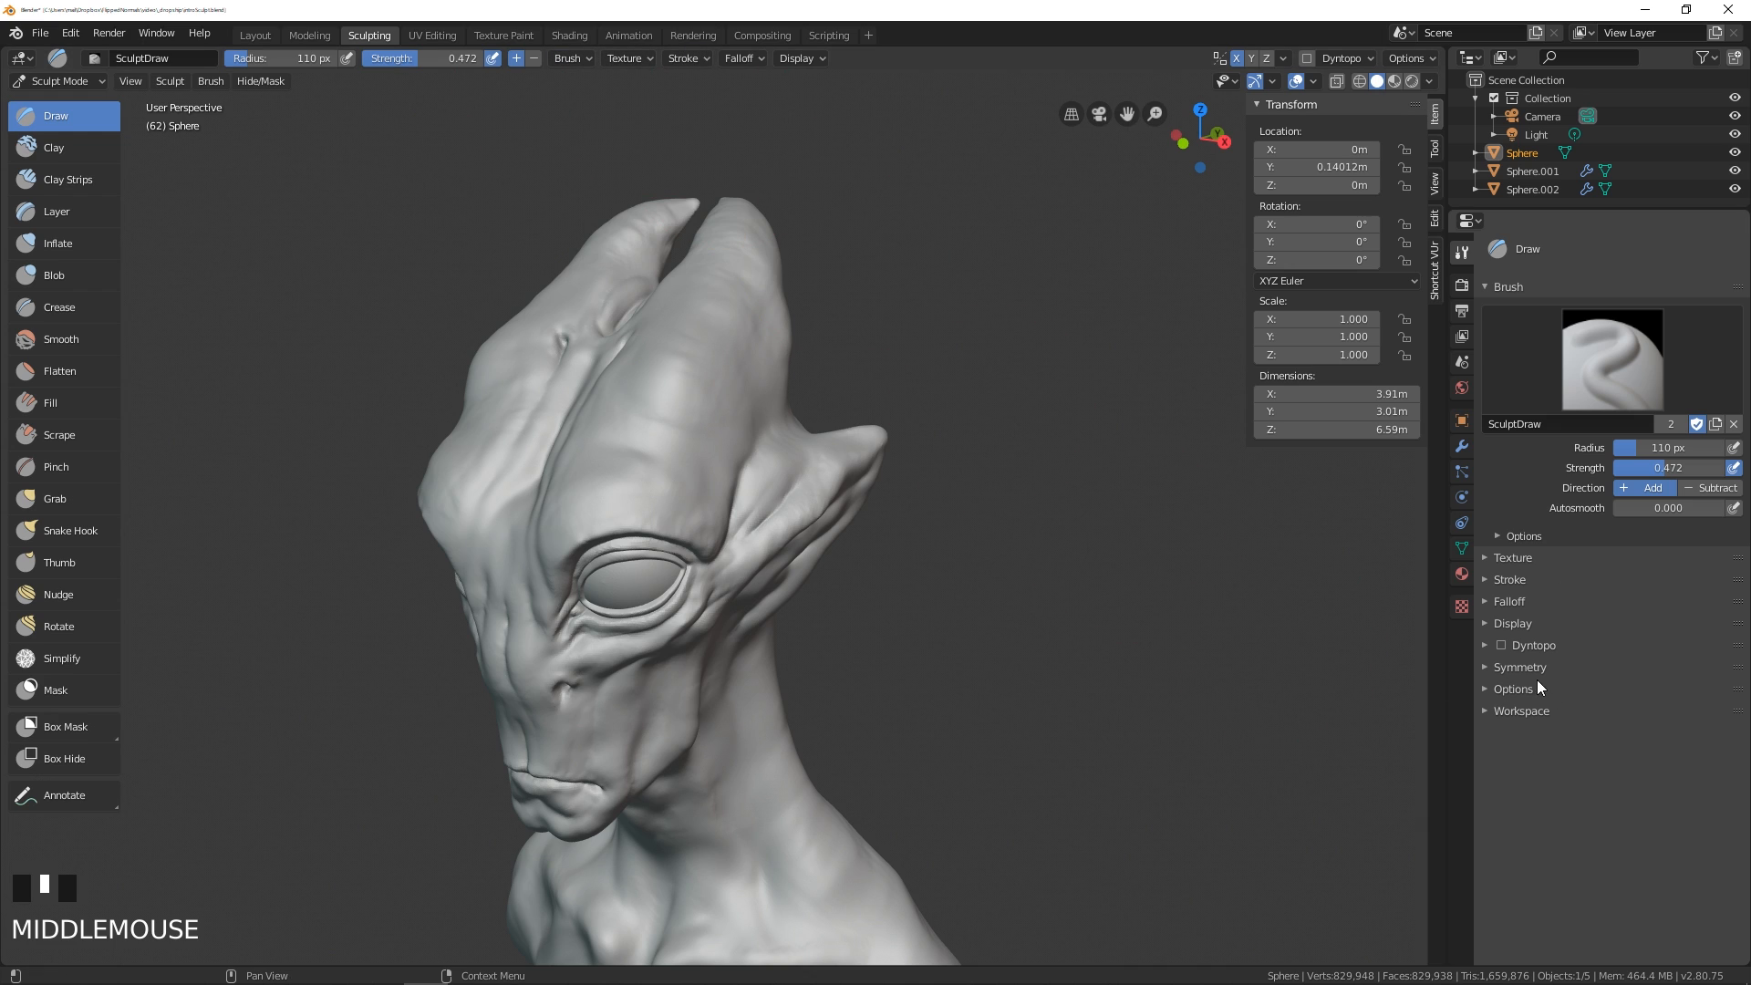
{"action": "left_click", "coordinate": [1435, 147]}
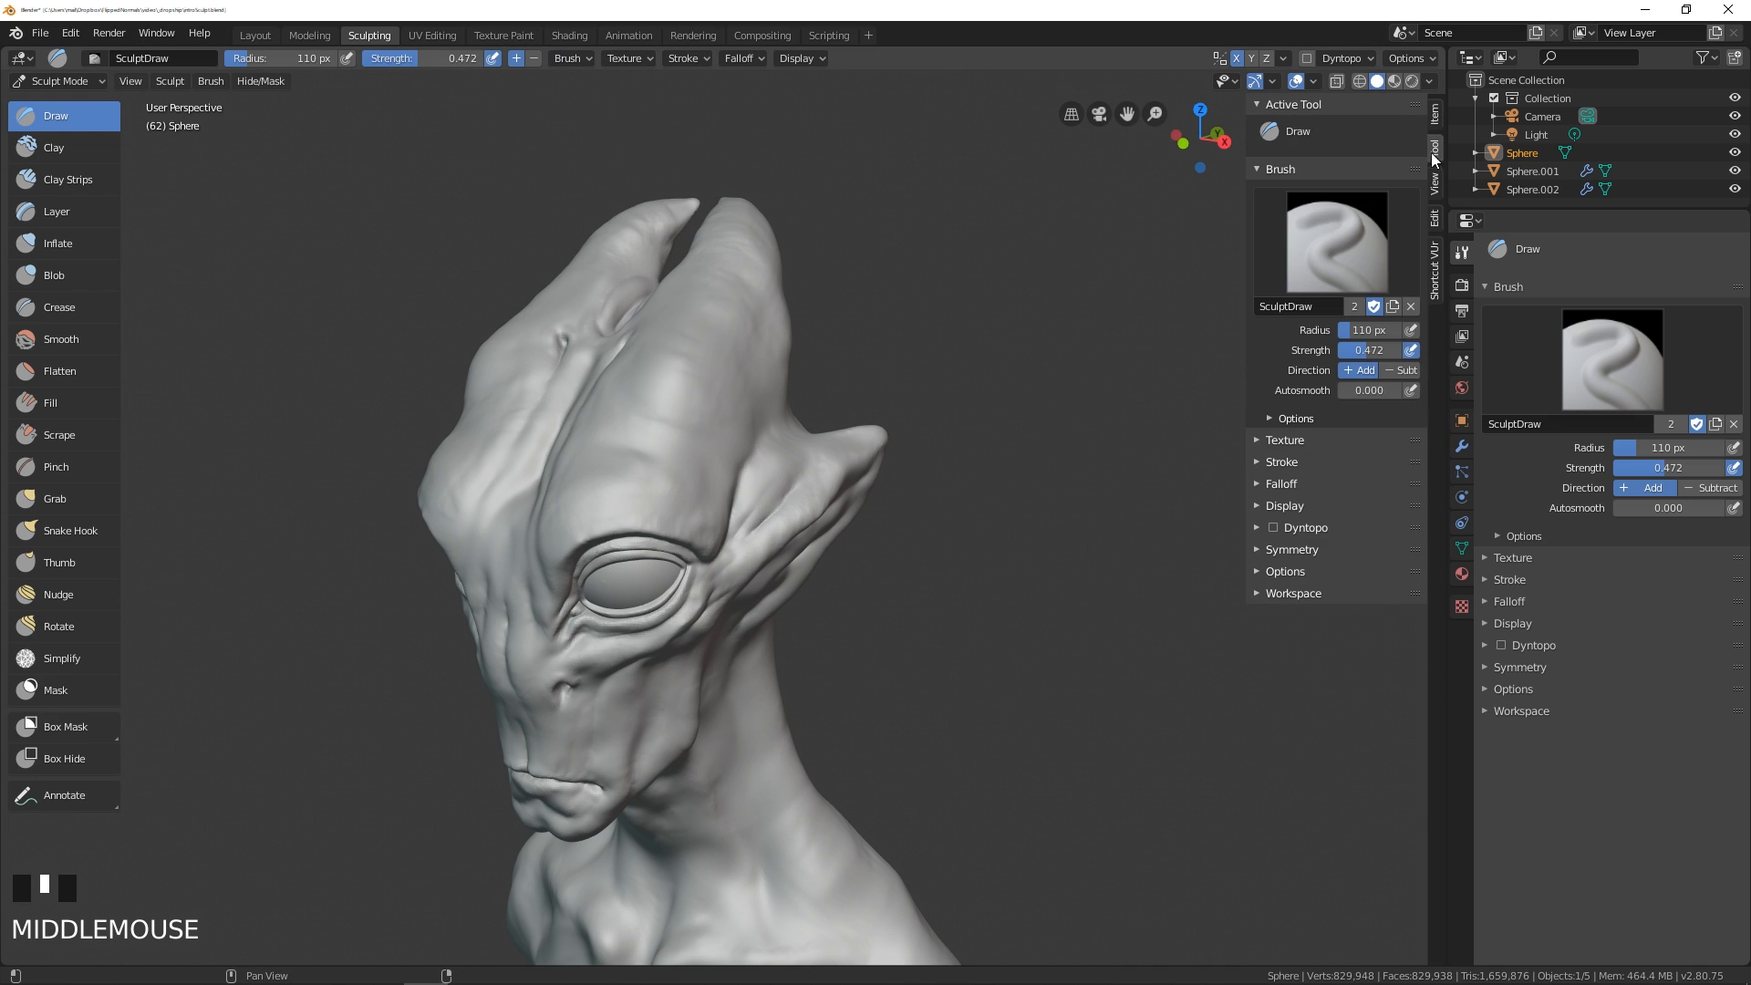
{"action": "left_click", "coordinate": [1435, 116]}
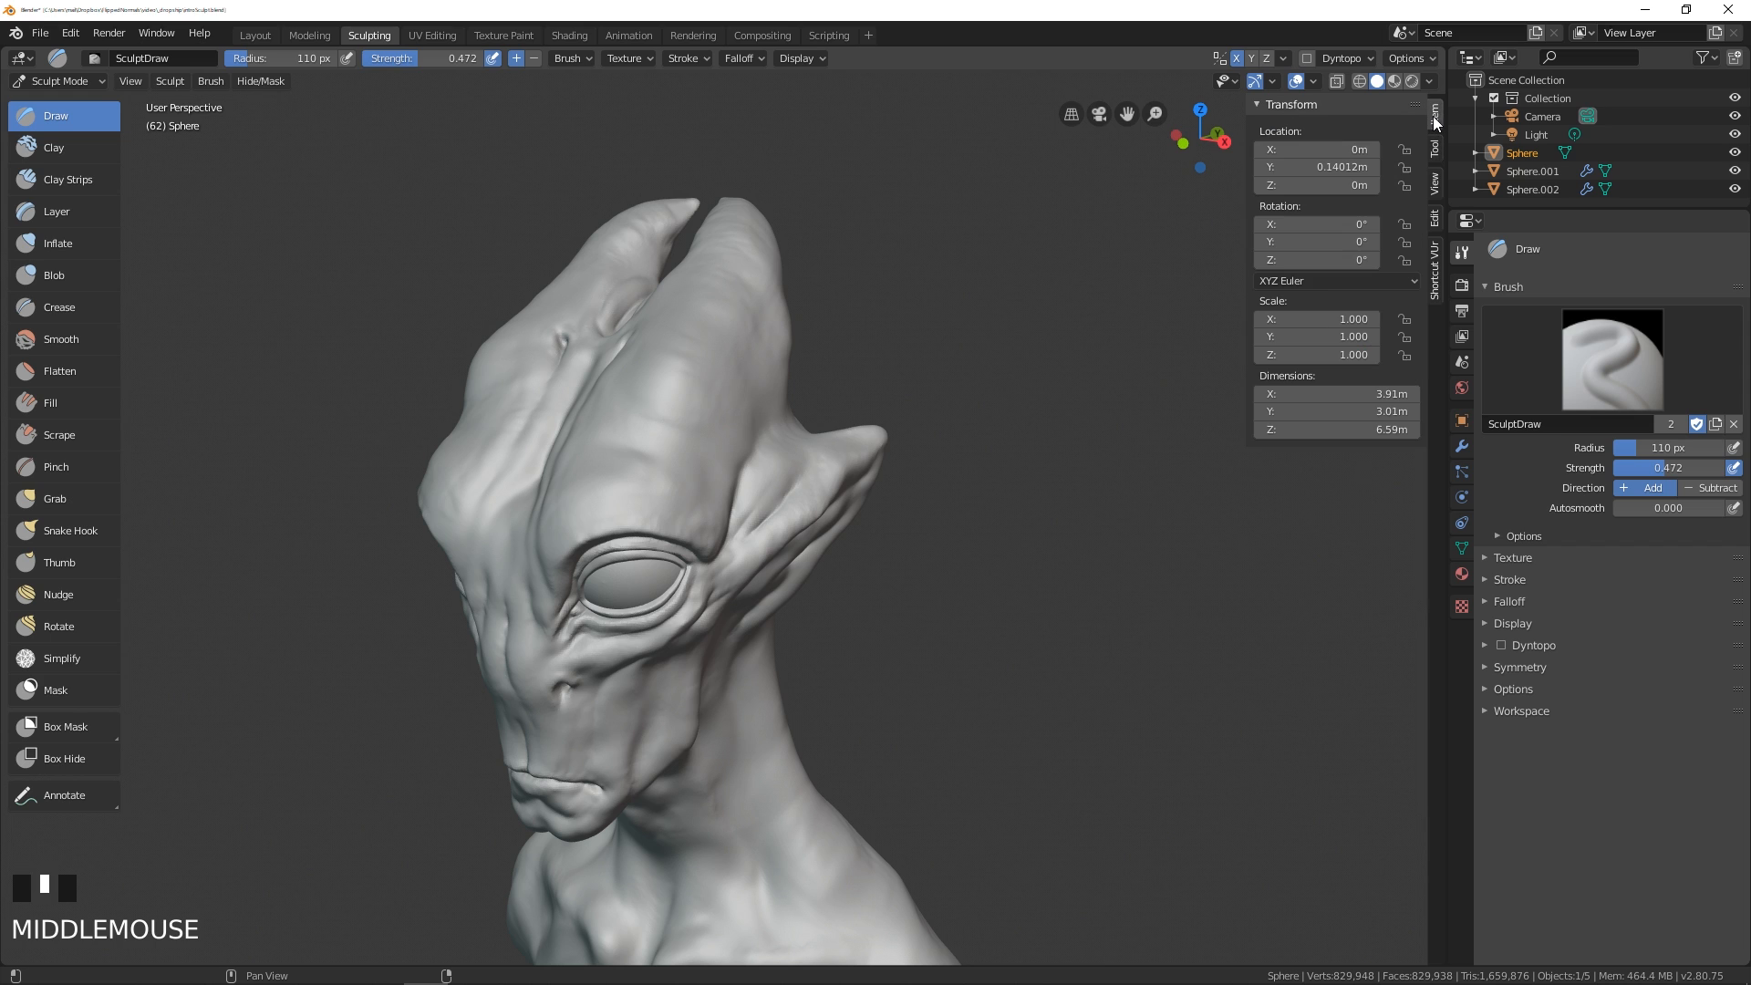
{"action": "middle_click_drag", "start_coordinate": [735, 186], "coordinate": [602, 91]}
{"action": "mouse_move", "coordinate": [793, 296]}
{"action": "middle_mouse_down"}
{"action": "mouse_move", "coordinate": [844, 438]}
{"action": "mouse_move", "coordinate": [856, 429]}
{"action": "mouse_move", "coordinate": [589, 73]}
{"action": "middle_mouse_up"}
{"action": "left_click", "coordinate": [583, 59]}
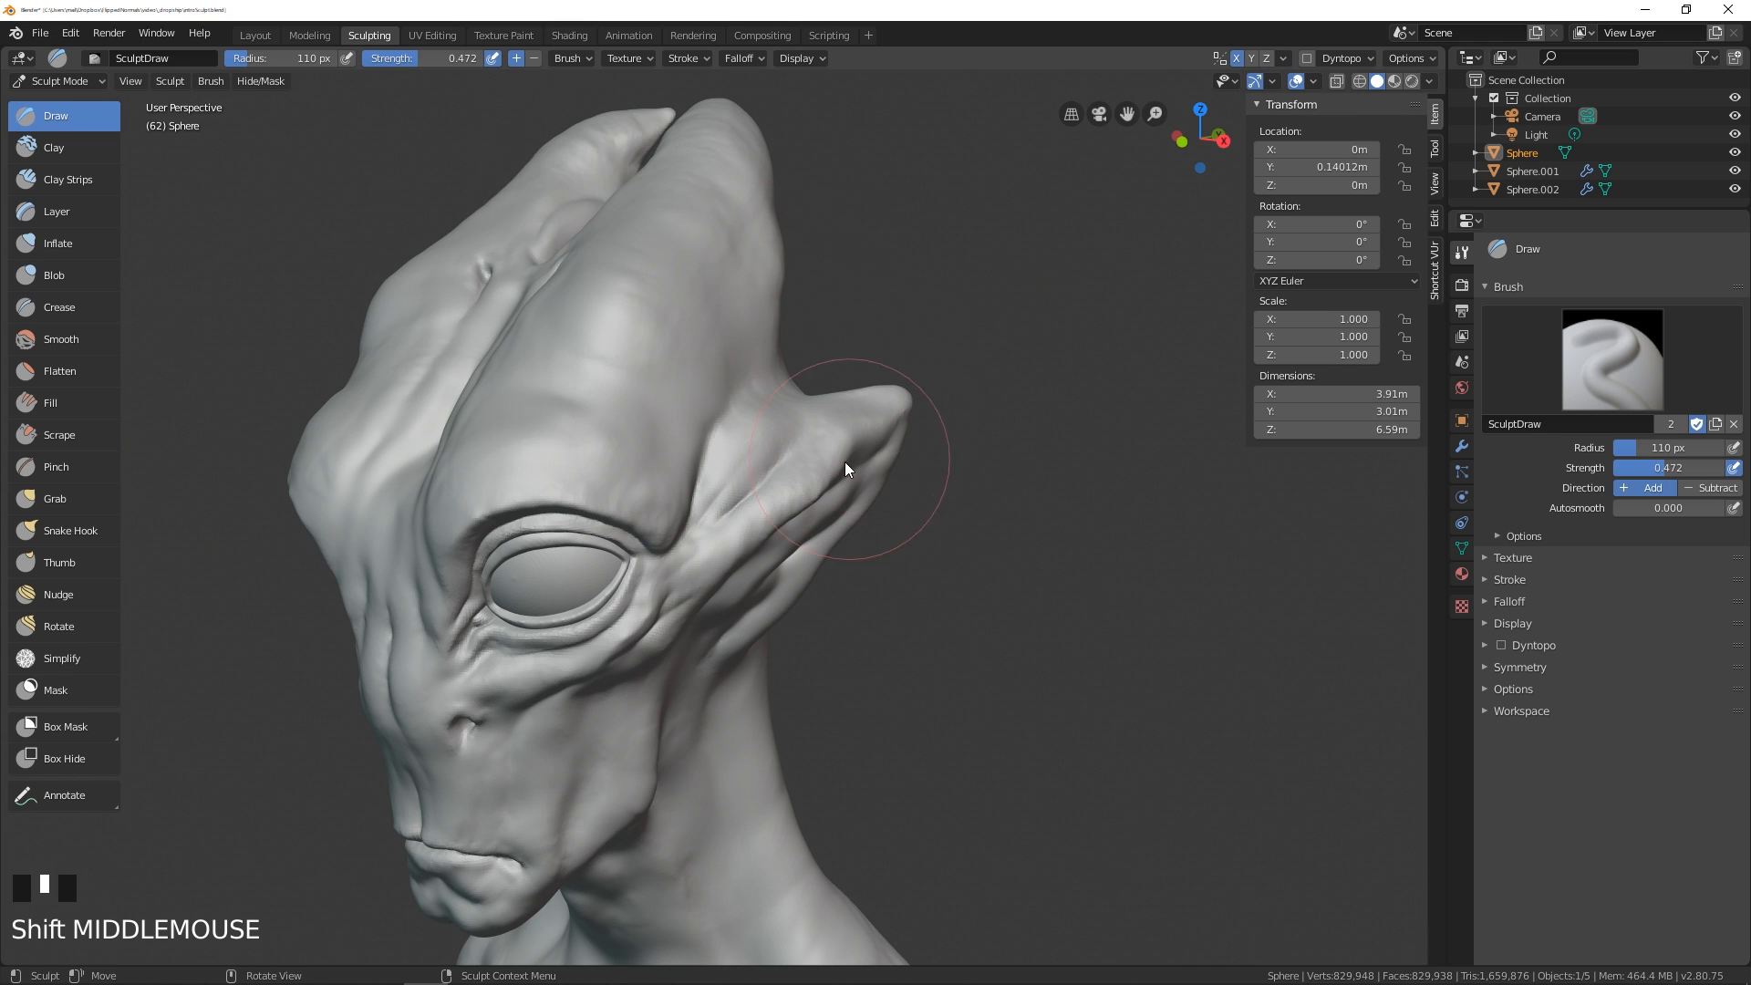
- Set the Draw radius to 249 px, try a stroke on the ear with Front Faces Only enabled, and undo it
{"action": "middle_click_drag", "start_coordinate": [845, 462], "coordinate": [830, 417]}
{"action": "key", "text": "f"}
{"action": "left_click", "coordinate": [997, 461]}
{"action": "mouse_move", "coordinate": [998, 462]}
{"action": "middle_mouse_down"}
{"action": "mouse_move", "coordinate": [917, 446]}
{"action": "mouse_move", "coordinate": [949, 457]}
{"action": "mouse_move", "coordinate": [897, 412]}
{"action": "middle_mouse_up"}
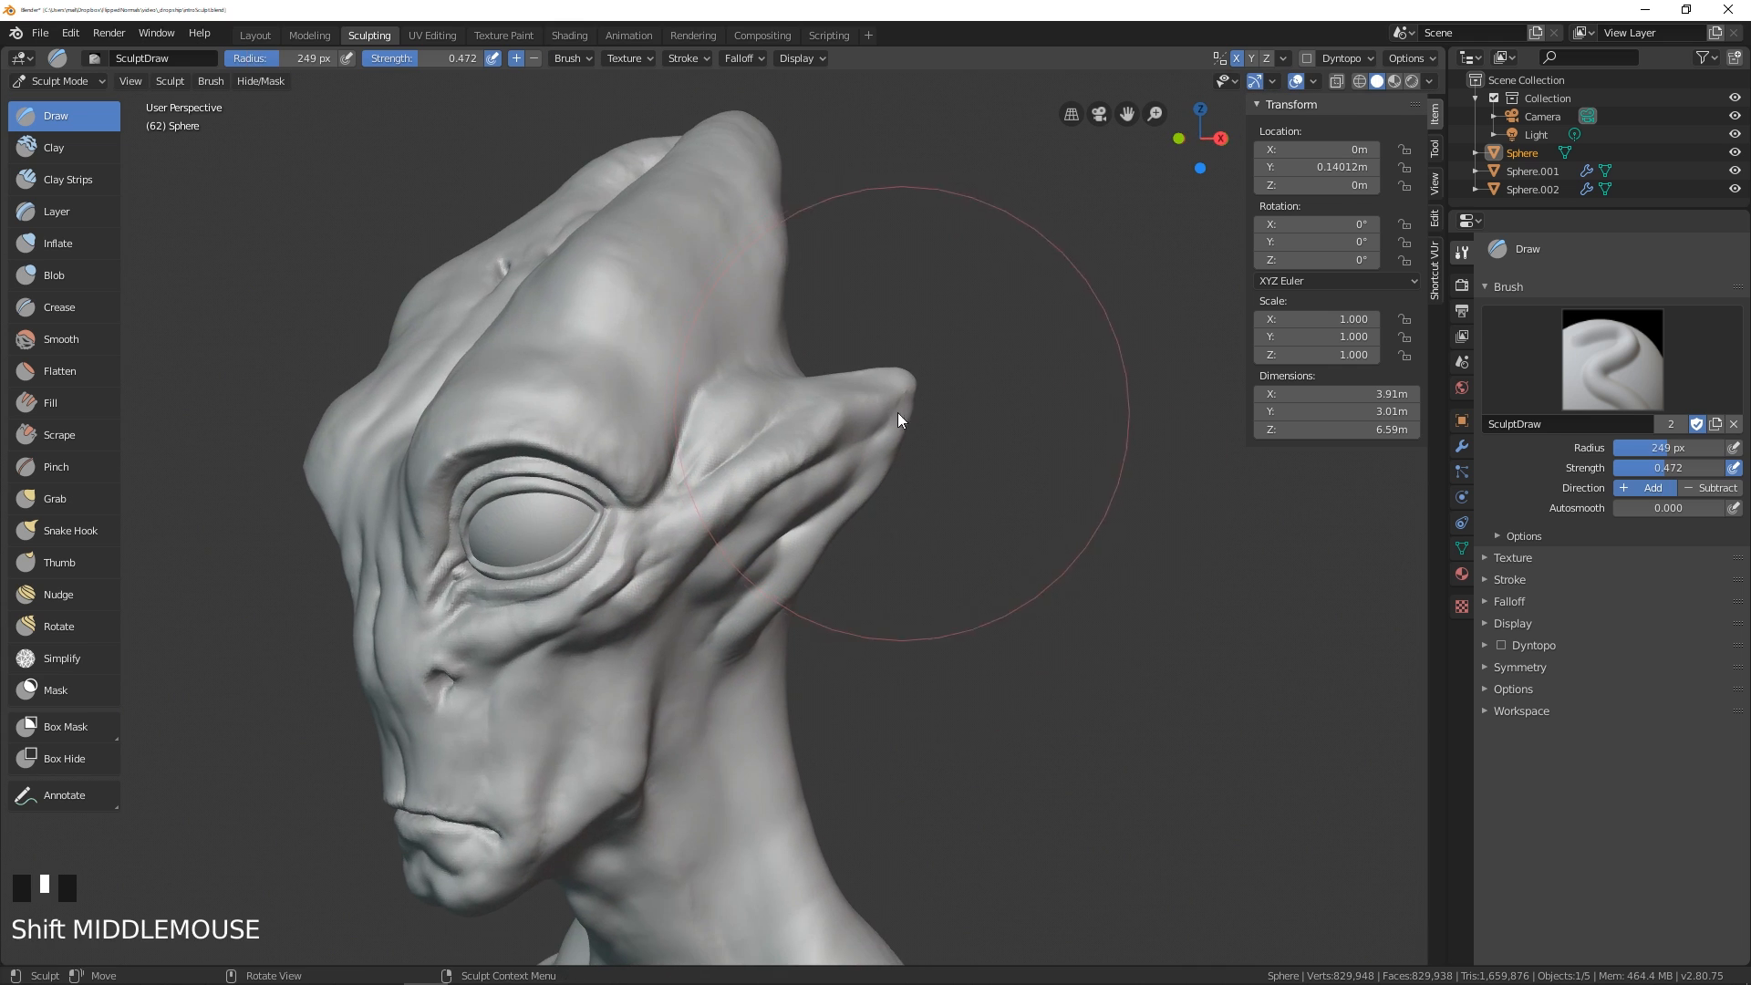
{"action": "left_click", "coordinate": [839, 441]}
{"action": "mouse_move", "coordinate": [839, 441]}
{"action": "left_mouse_down"}
{"action": "mouse_move", "coordinate": [884, 423]}
{"action": "mouse_move", "coordinate": [807, 471]}
{"action": "left_mouse_up"}
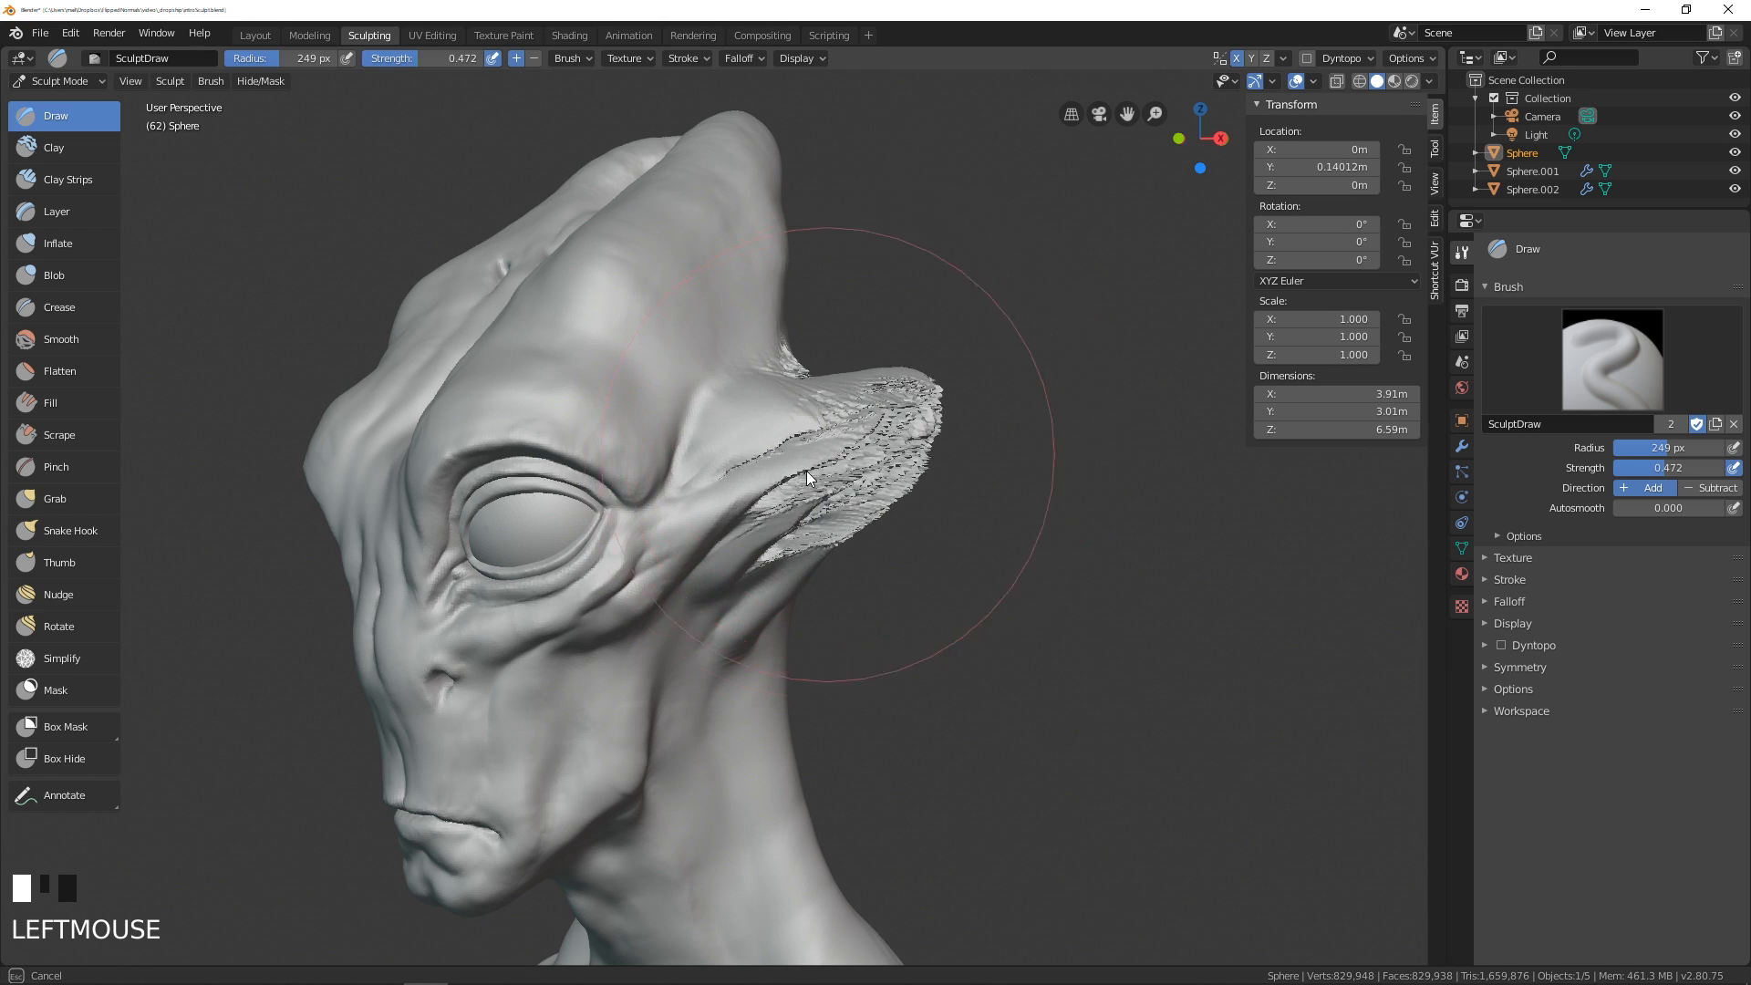
{"action": "mouse_move", "coordinate": [806, 471]}
{"action": "middle_mouse_down"}
{"action": "mouse_move", "coordinate": [944, 431]}
{"action": "mouse_move", "coordinate": [854, 452]}
{"action": "mouse_move", "coordinate": [928, 412]}
{"action": "mouse_move", "coordinate": [921, 433]}
{"action": "mouse_move", "coordinate": [676, 458]}
{"action": "middle_mouse_up"}
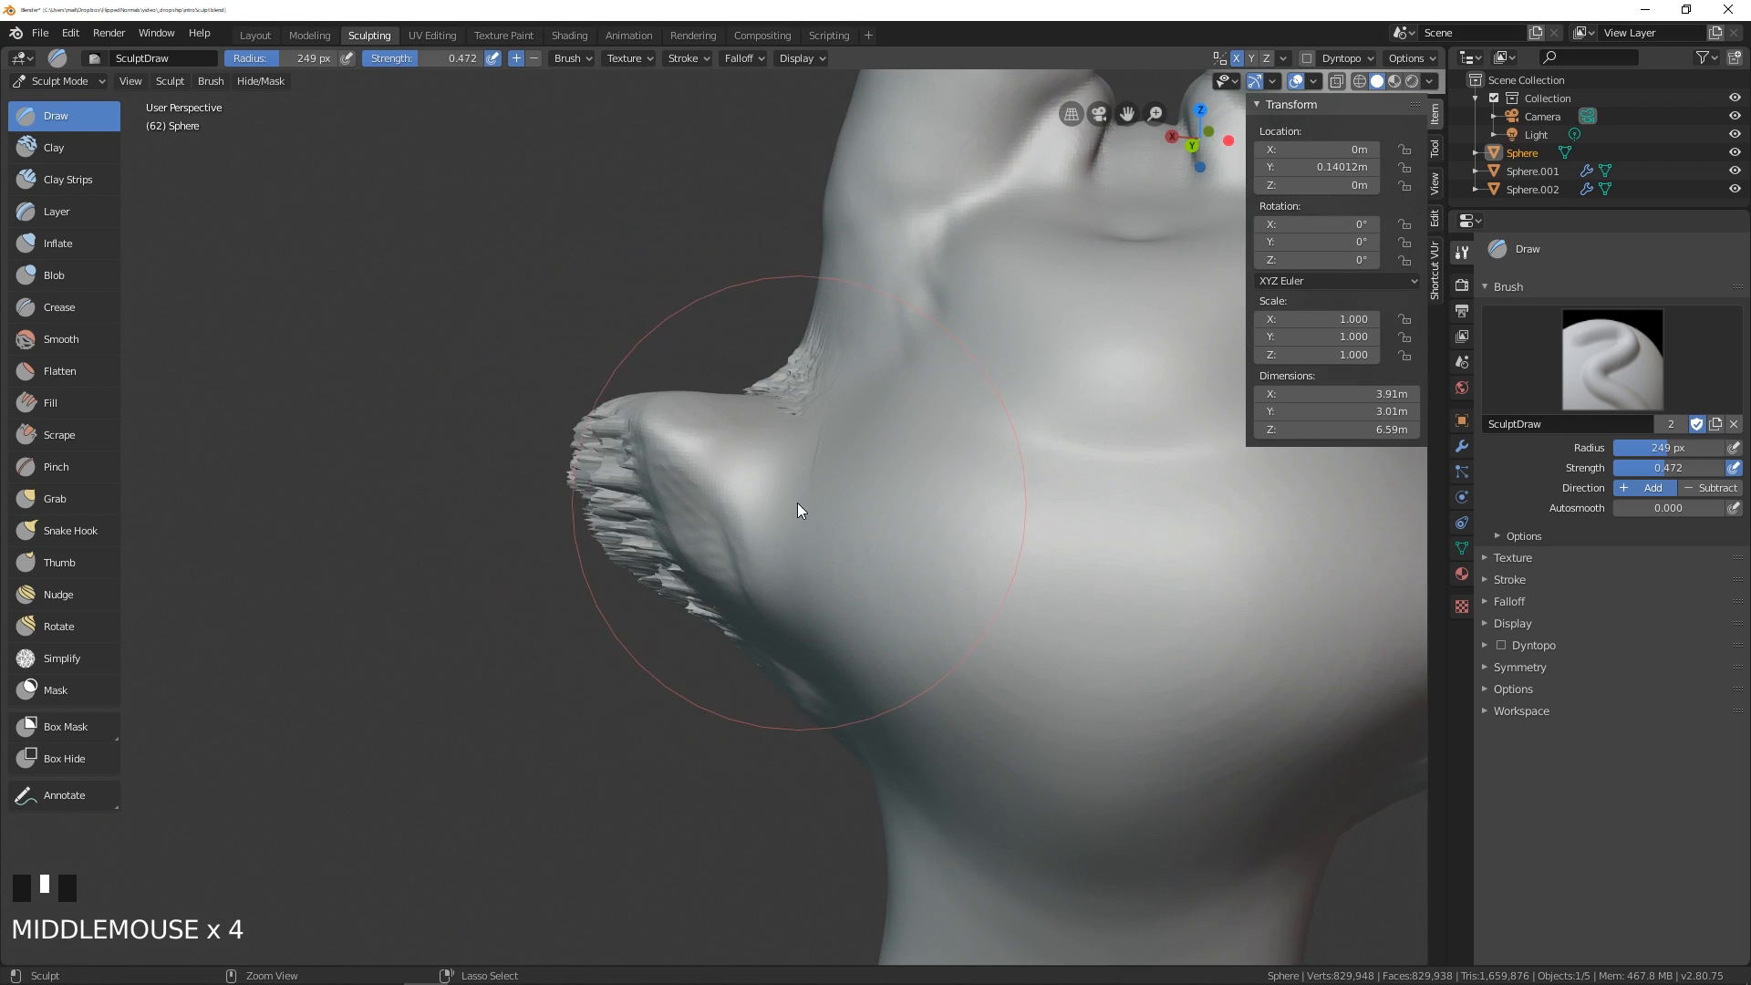
{"action": "key", "text": "ctrl+z"}
- Turn off Front Faces Only and make a Draw stroke on the ear, comparing the ear's back side by undoing and redoing it
{"action": "mouse_move", "coordinate": [714, 522]}
{"action": "middle_mouse_down"}
{"action": "mouse_move", "coordinate": [815, 460]}
{"action": "mouse_move", "coordinate": [786, 419]}
{"action": "middle_mouse_up"}
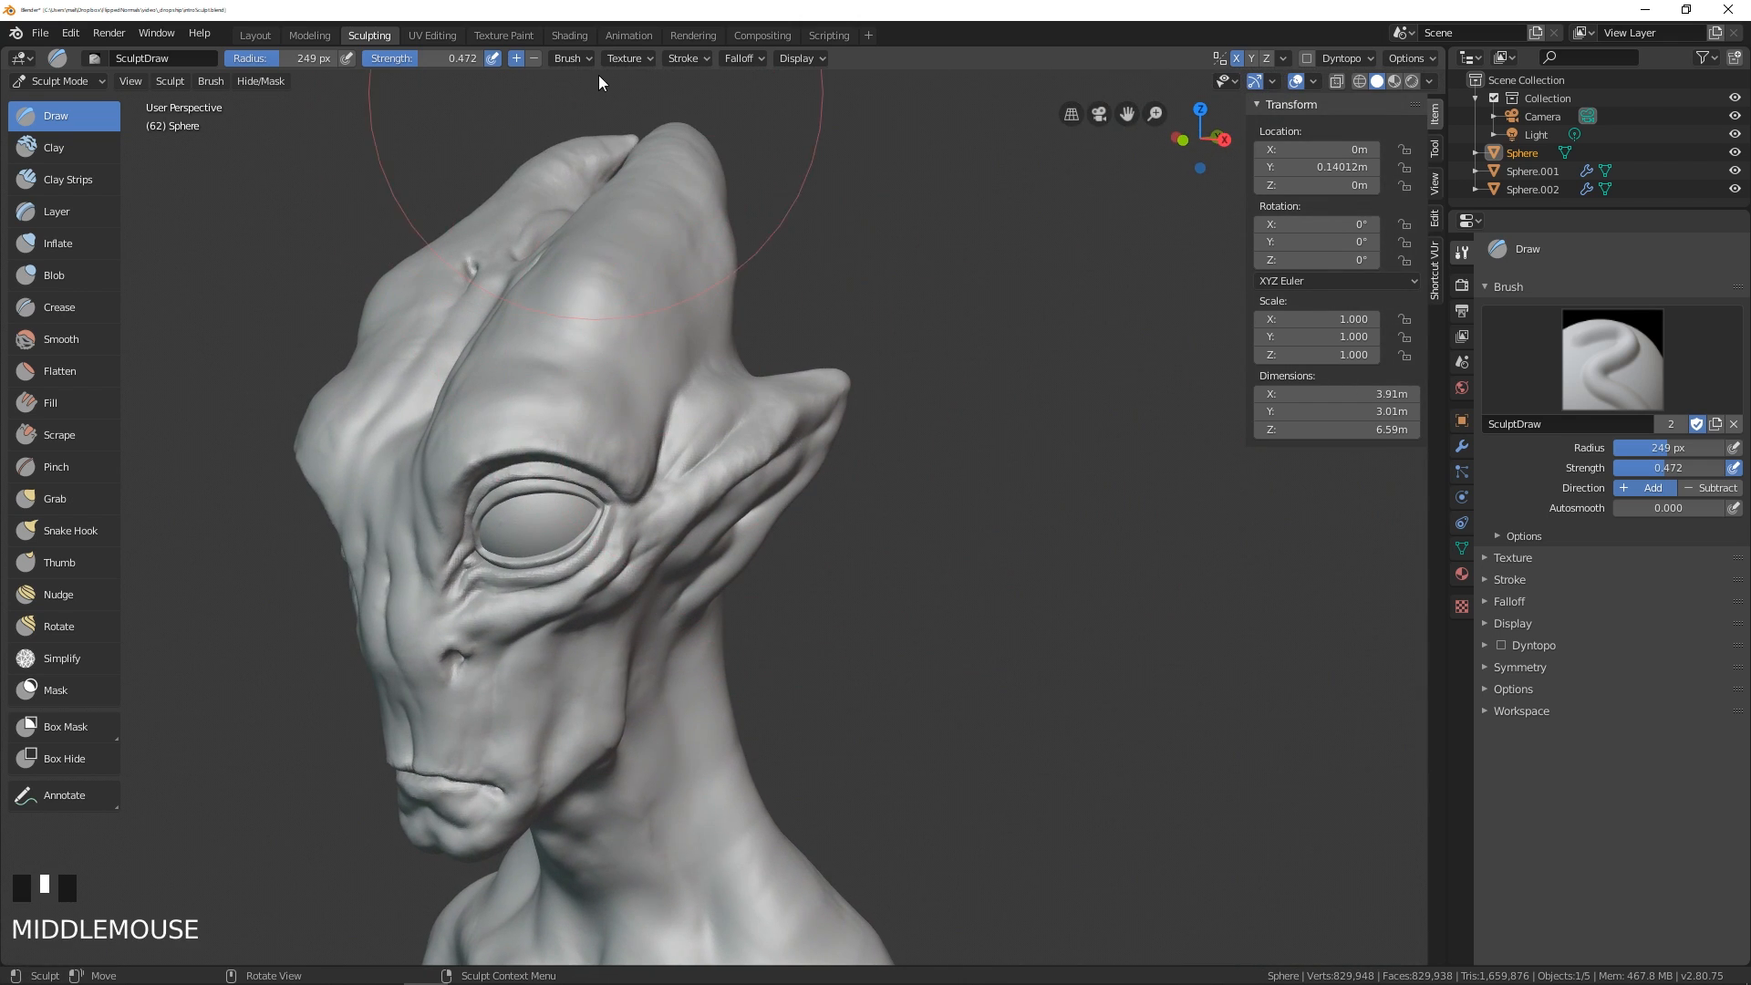
{"action": "left_click", "coordinate": [573, 59]}
{"action": "mouse_move", "coordinate": [799, 458]}
{"action": "left_mouse_down"}
{"action": "mouse_move", "coordinate": [798, 426]}
{"action": "mouse_move", "coordinate": [834, 458]}
{"action": "mouse_move", "coordinate": [810, 455]}
{"action": "left_mouse_up"}
{"action": "mouse_move", "coordinate": [810, 454]}
{"action": "middle_mouse_down"}
{"action": "mouse_move", "coordinate": [752, 442]}
{"action": "mouse_move", "coordinate": [569, 463]}
{"action": "middle_mouse_up"}
{"action": "key", "text": "ctrl+z"}
{"action": "key", "text": "ctrl+shift+z"}
{"action": "key", "text": "ctrl+z"}
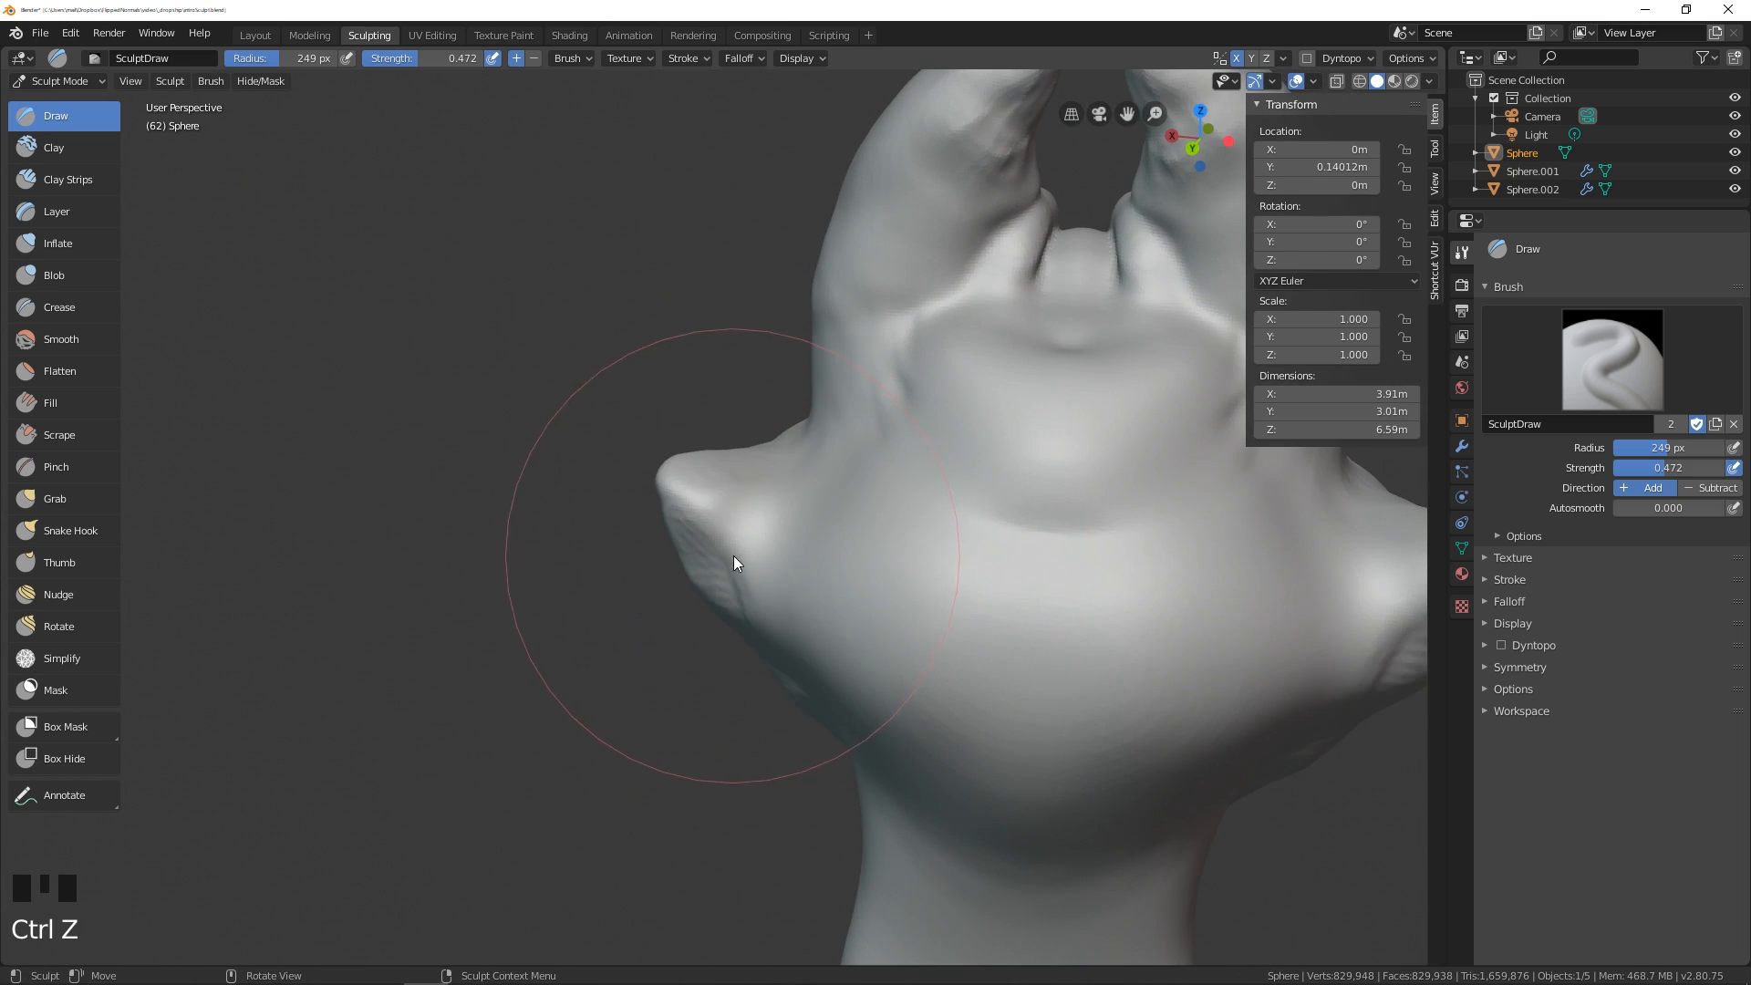
{"action": "key", "text": "ctrl+shift+z"}
{"action": "key", "text": "ctrl+z"}
{"action": "key", "text": "ctrl+shift+z"}
- Set the Draw radius to 122 px, try a stroke on the forehead above the eye, and undo it
{"action": "mouse_move", "coordinate": [732, 538]}
{"action": "middle_mouse_down"}
{"action": "mouse_move", "coordinate": [735, 509]}
{"action": "mouse_move", "coordinate": [1025, 490]}
{"action": "mouse_move", "coordinate": [822, 479]}
{"action": "mouse_move", "coordinate": [681, 281]}
{"action": "middle_mouse_up"}
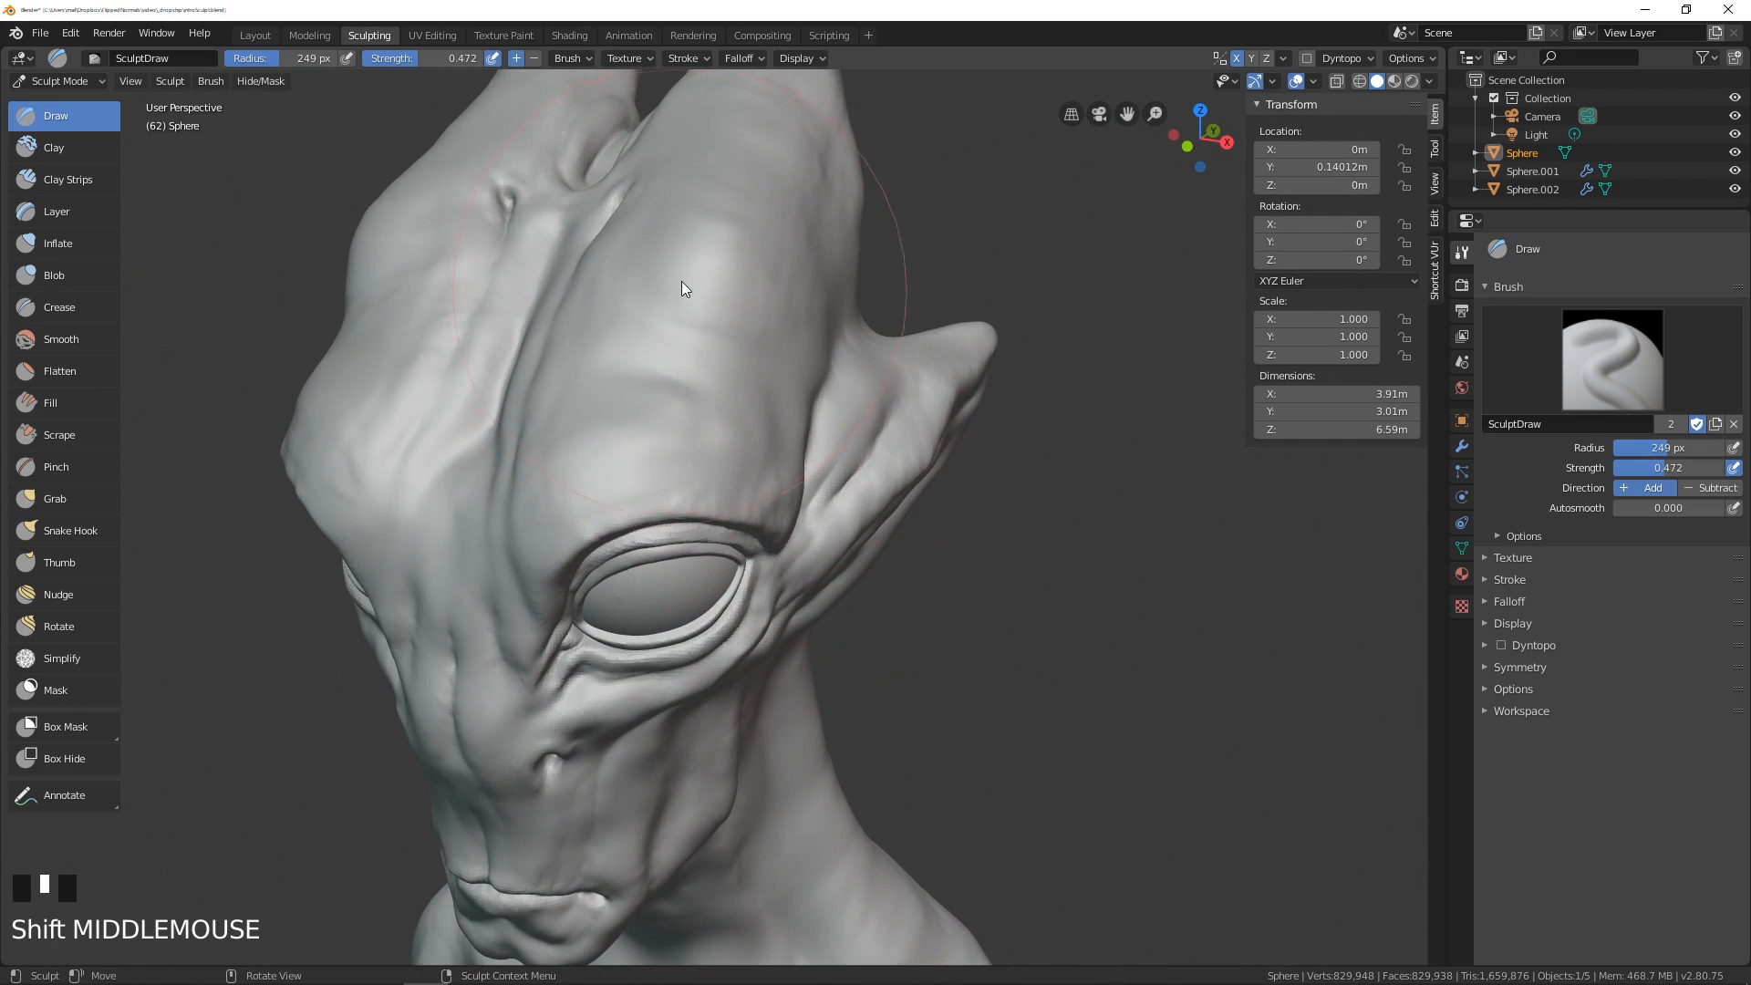
{"action": "left_click", "coordinate": [572, 58]}
{"action": "key", "text": "f"}
{"action": "left_click", "coordinate": [540, 369]}
{"action": "mouse_move", "coordinate": [698, 367]}
{"action": "left_mouse_down"}
{"action": "mouse_move", "coordinate": [641, 356]}
{"action": "mouse_move", "coordinate": [724, 329]}
{"action": "mouse_move", "coordinate": [696, 258]}
{"action": "mouse_move", "coordinate": [611, 397]}
{"action": "mouse_move", "coordinate": [648, 325]}
{"action": "left_mouse_up"}
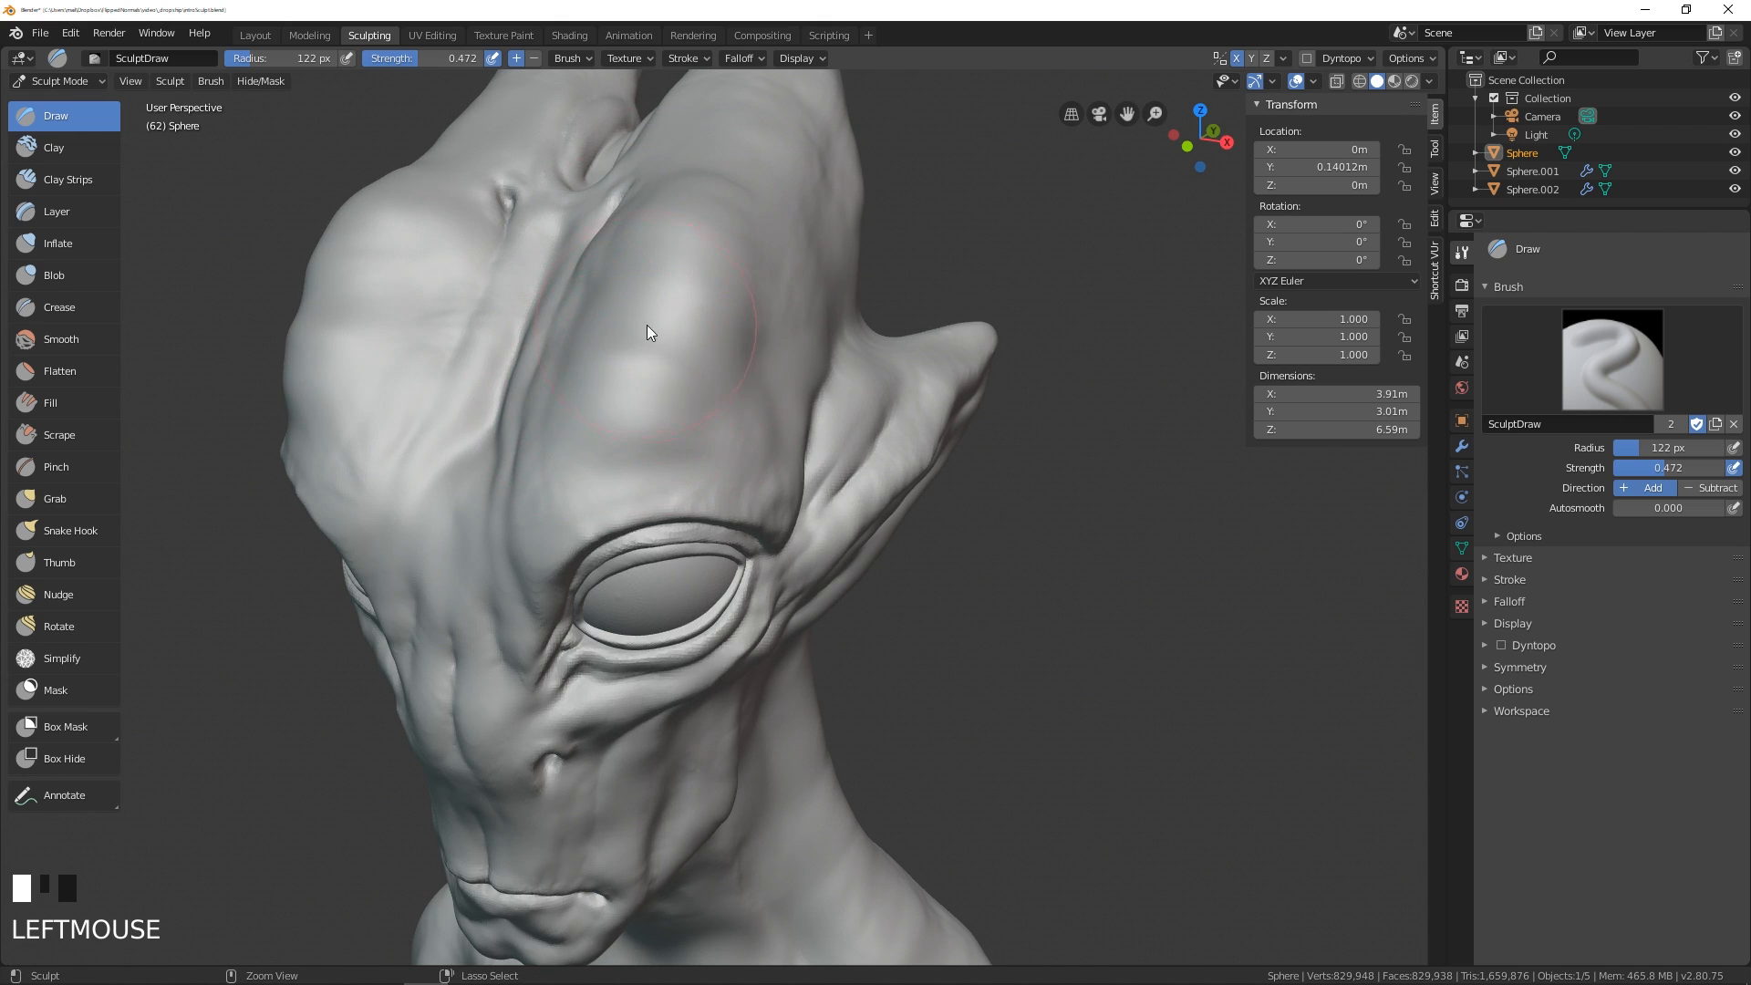
{"action": "key", "text": "ctrl+z"}
- Set the Draw radius to 41 px and carve hollows into the ear and its tip in subtract direction
{"action": "mouse_move", "coordinate": [900, 362]}
{"action": "middle_mouse_down"}
{"action": "mouse_move", "coordinate": [982, 422]}
{"action": "mouse_move", "coordinate": [848, 412]}
{"action": "mouse_move", "coordinate": [899, 357]}
{"action": "mouse_move", "coordinate": [1095, 310]}
{"action": "middle_mouse_up"}
{"action": "key", "text": "f"}
{"action": "left_click", "coordinate": [1061, 306]}
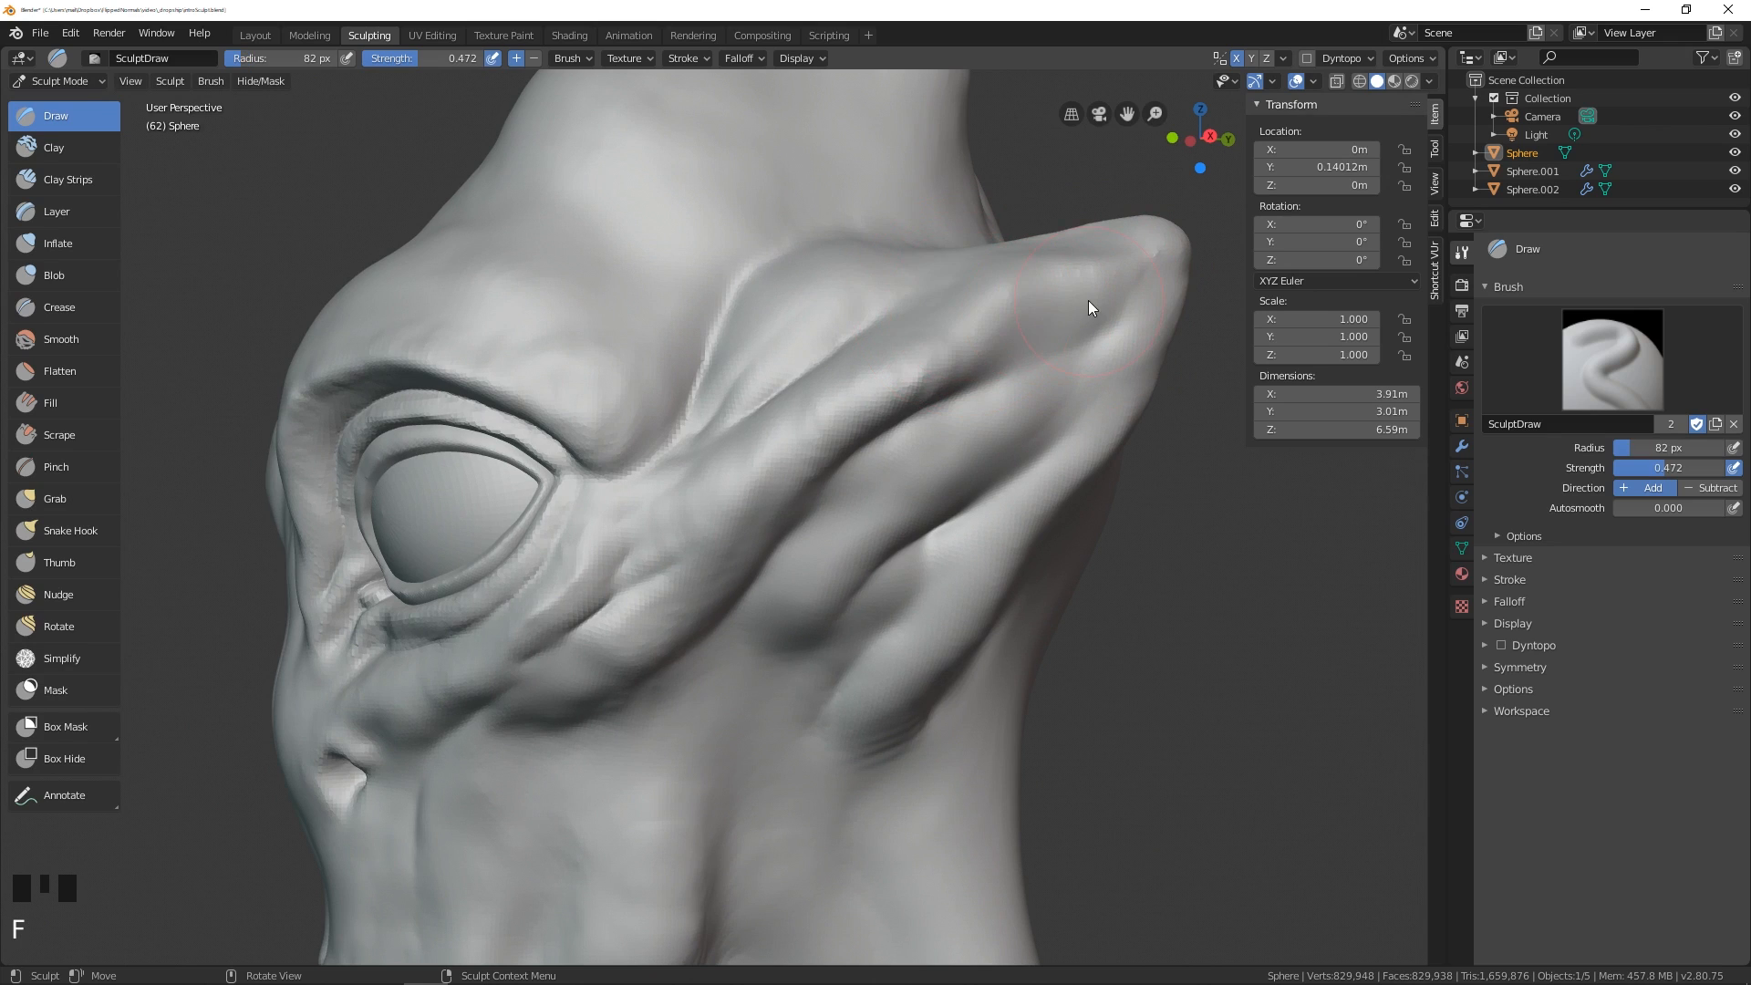
{"action": "left_click", "coordinate": [566, 57]}
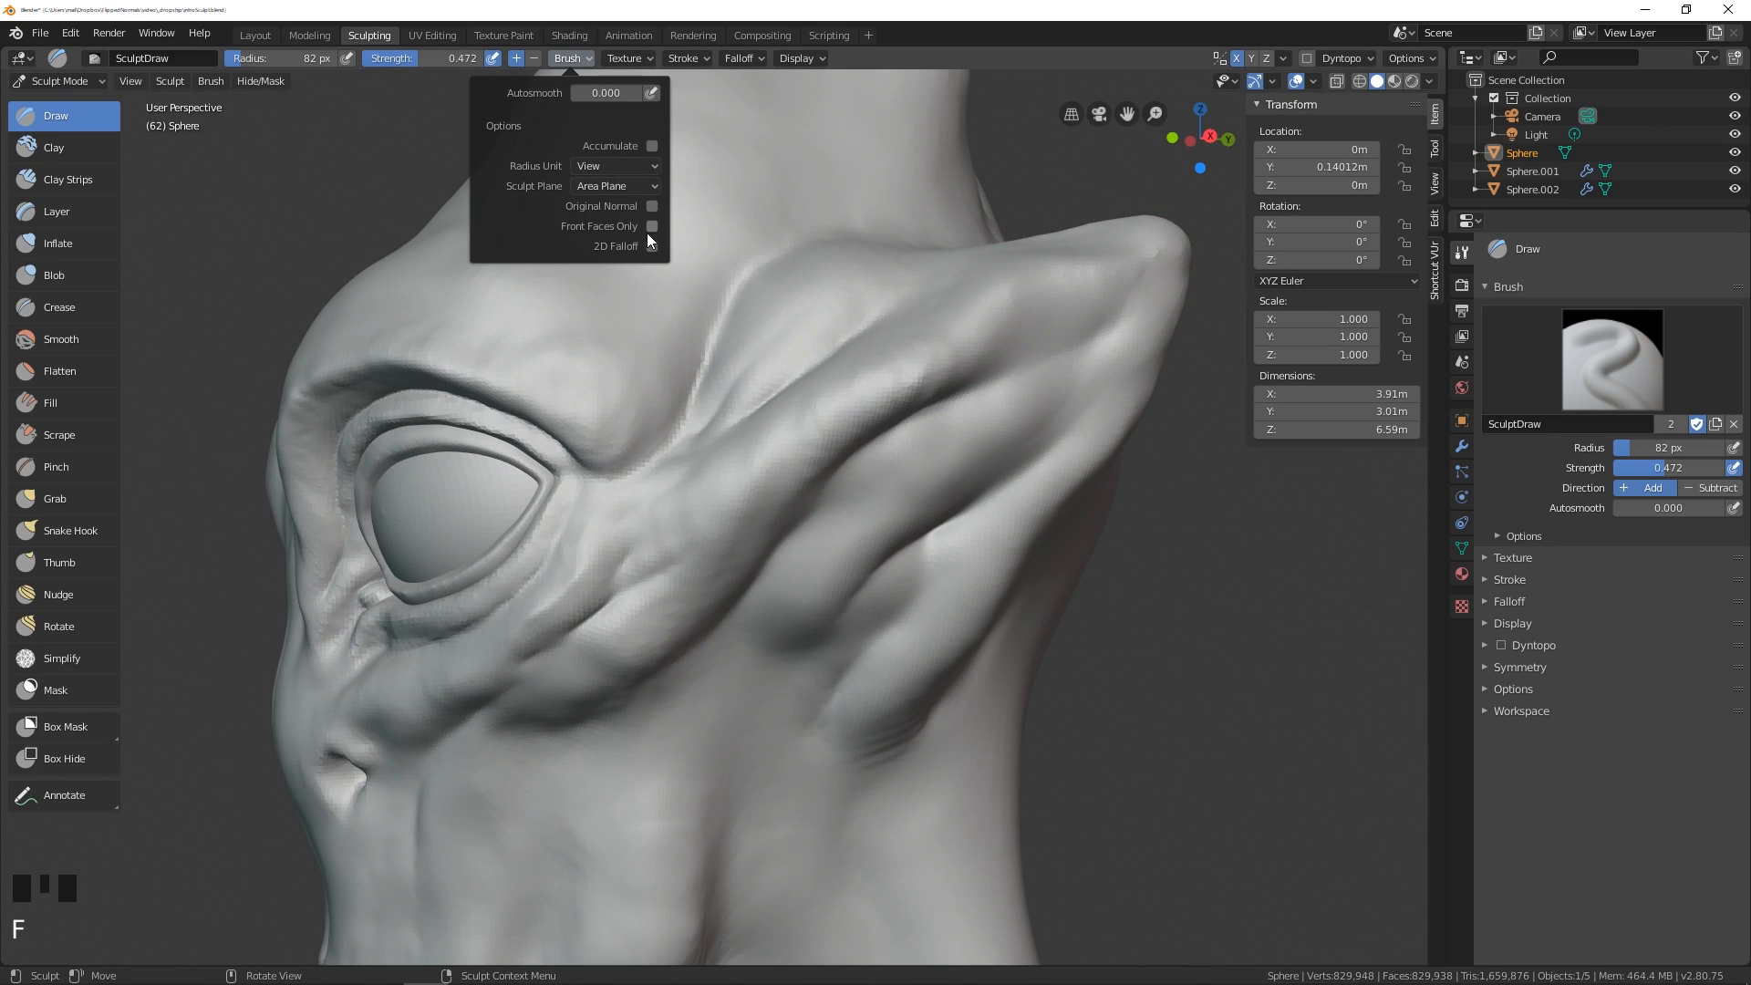
{"action": "middle_click_drag", "start_coordinate": [1069, 329], "coordinate": [998, 314], "text": "shift"}
{"action": "key", "text": "f"}
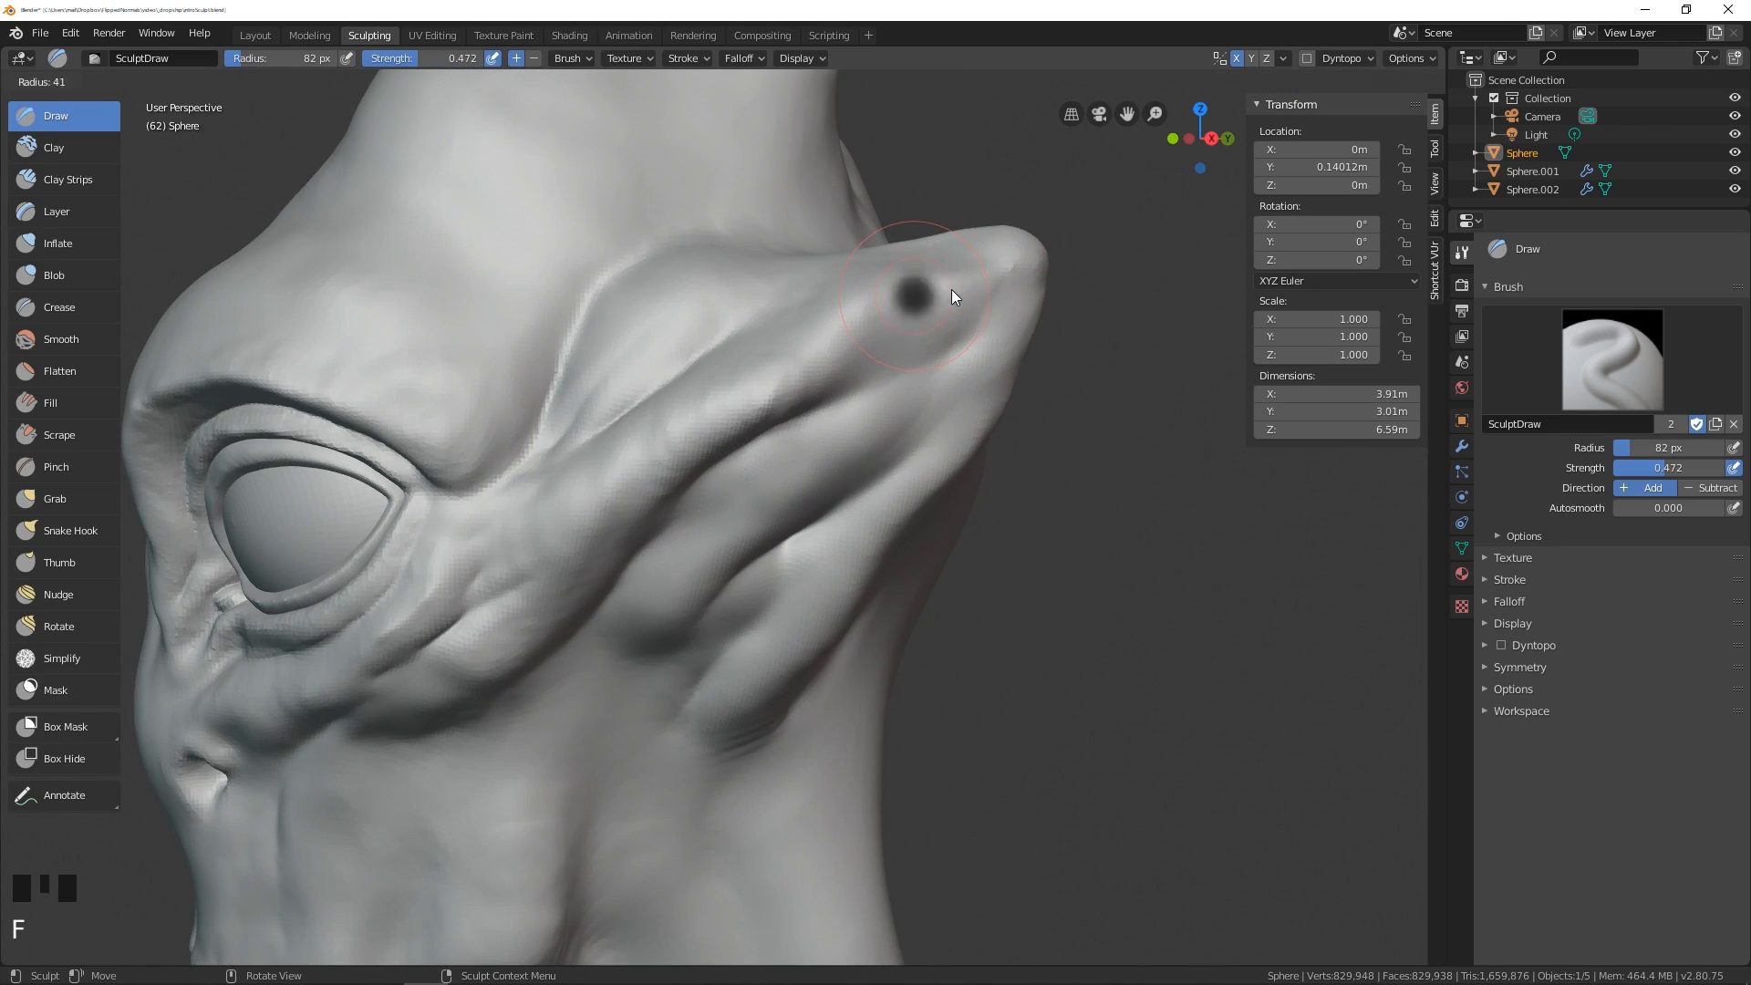
{"action": "left_click", "coordinate": [951, 289]}
{"action": "mouse_move", "coordinate": [945, 293]}
{"action": "left_mouse_down", "text": "ctrl"}
{"action": "mouse_move", "coordinate": [1017, 269]}
{"action": "mouse_move", "coordinate": [957, 273]}
{"action": "left_mouse_up", "text": "ctrl"}
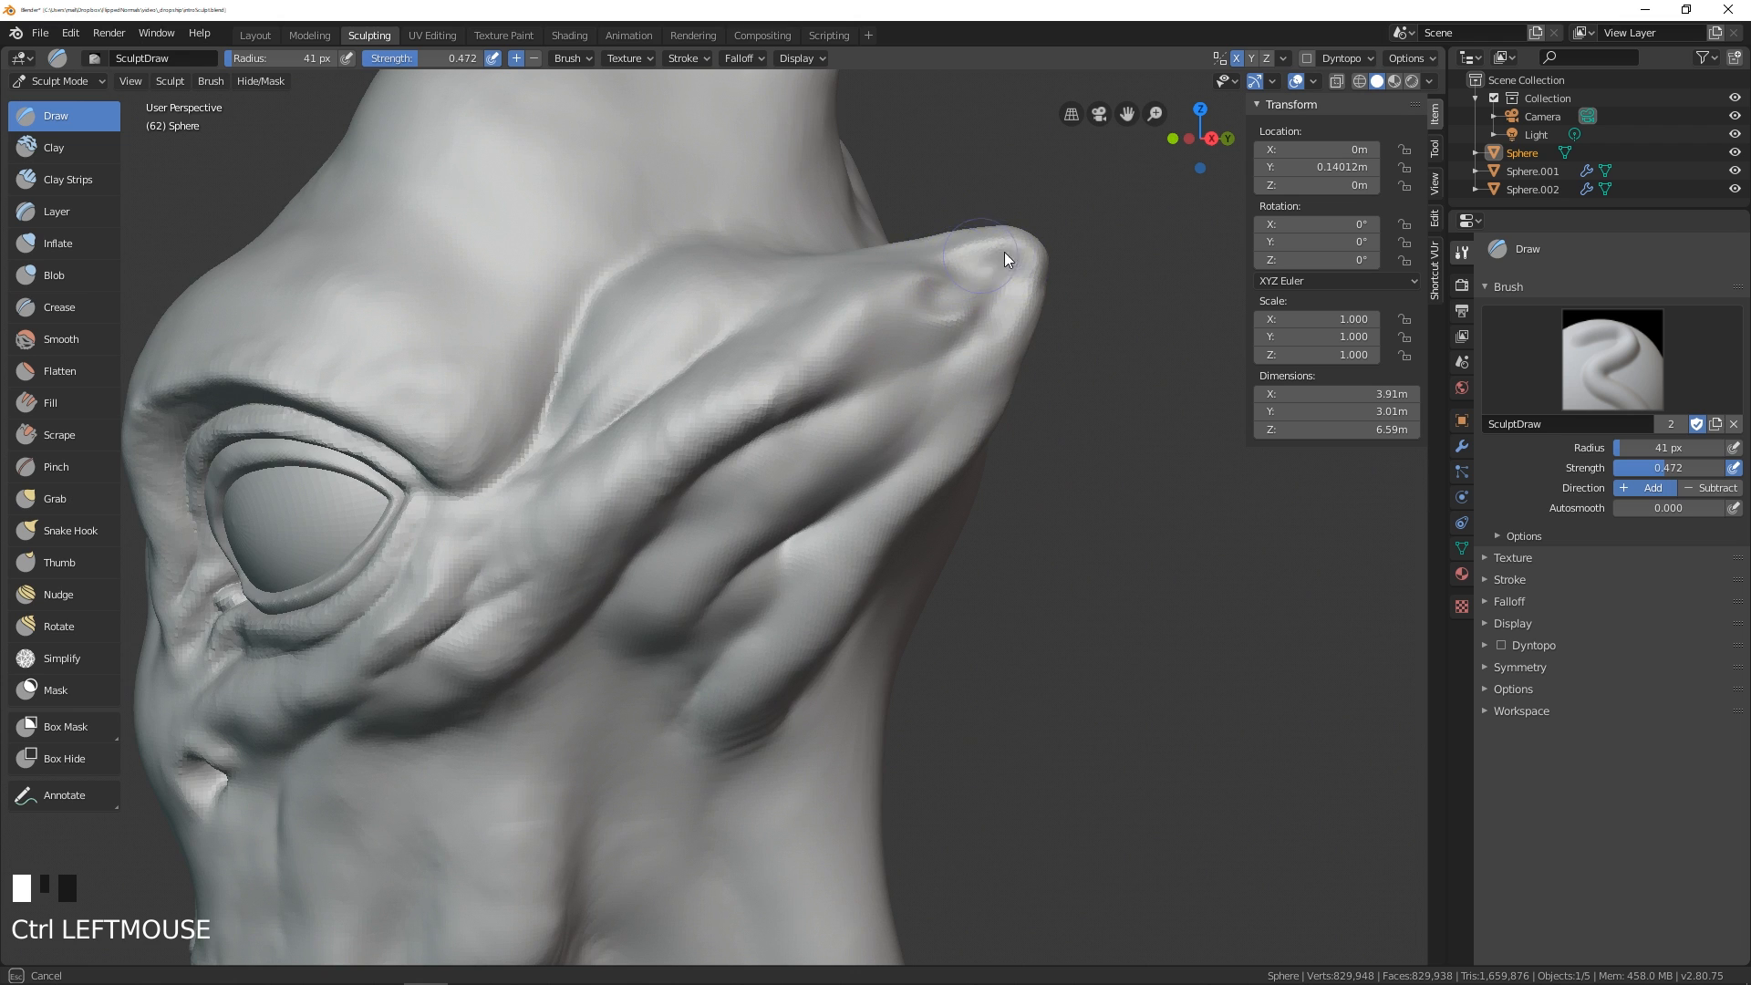
{"action": "mouse_move", "coordinate": [992, 288]}
{"action": "middle_mouse_down"}
{"action": "mouse_move", "coordinate": [758, 313]}
{"action": "mouse_move", "coordinate": [1036, 235]}
{"action": "mouse_move", "coordinate": [971, 270]}
{"action": "middle_mouse_up"}
{"action": "left_click_drag", "start_coordinate": [862, 383], "coordinate": [852, 456], "text": "ctrl"}
{"action": "middle_click_drag", "start_coordinate": [852, 456], "coordinate": [1108, 245]}
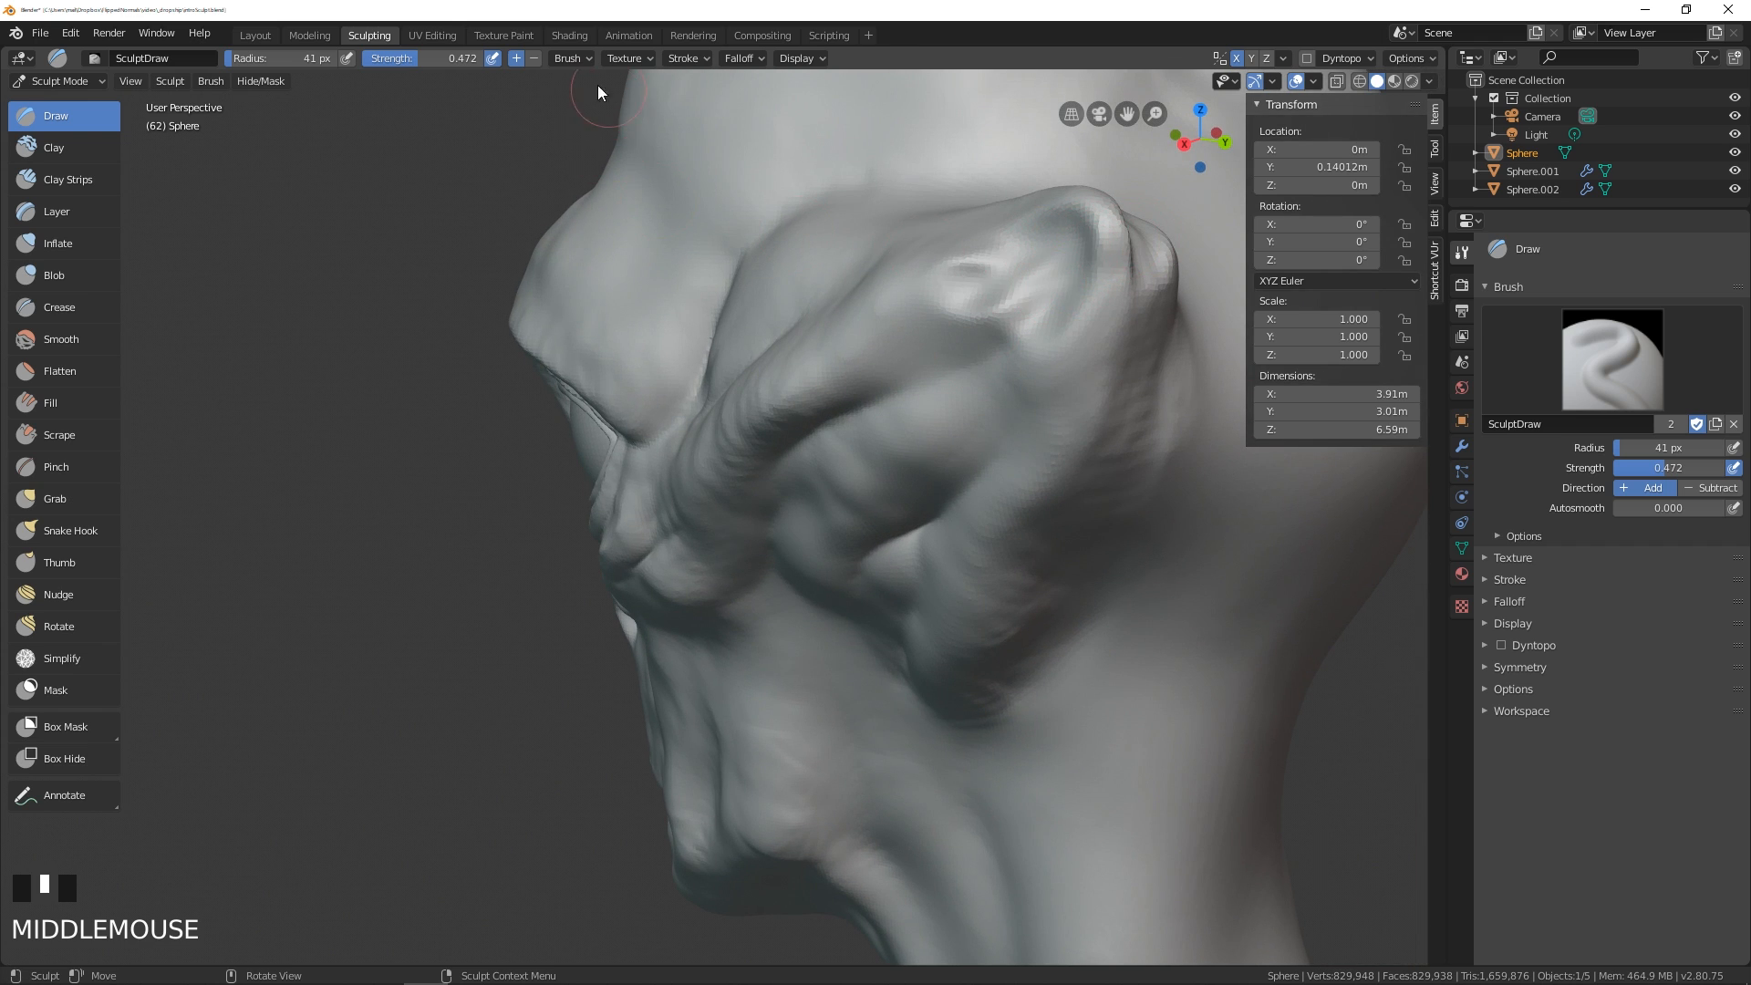
- Review the Draw brush's Accumulate, Front Faces Only and stroke settings
{"action": "left_click", "coordinate": [578, 59]}
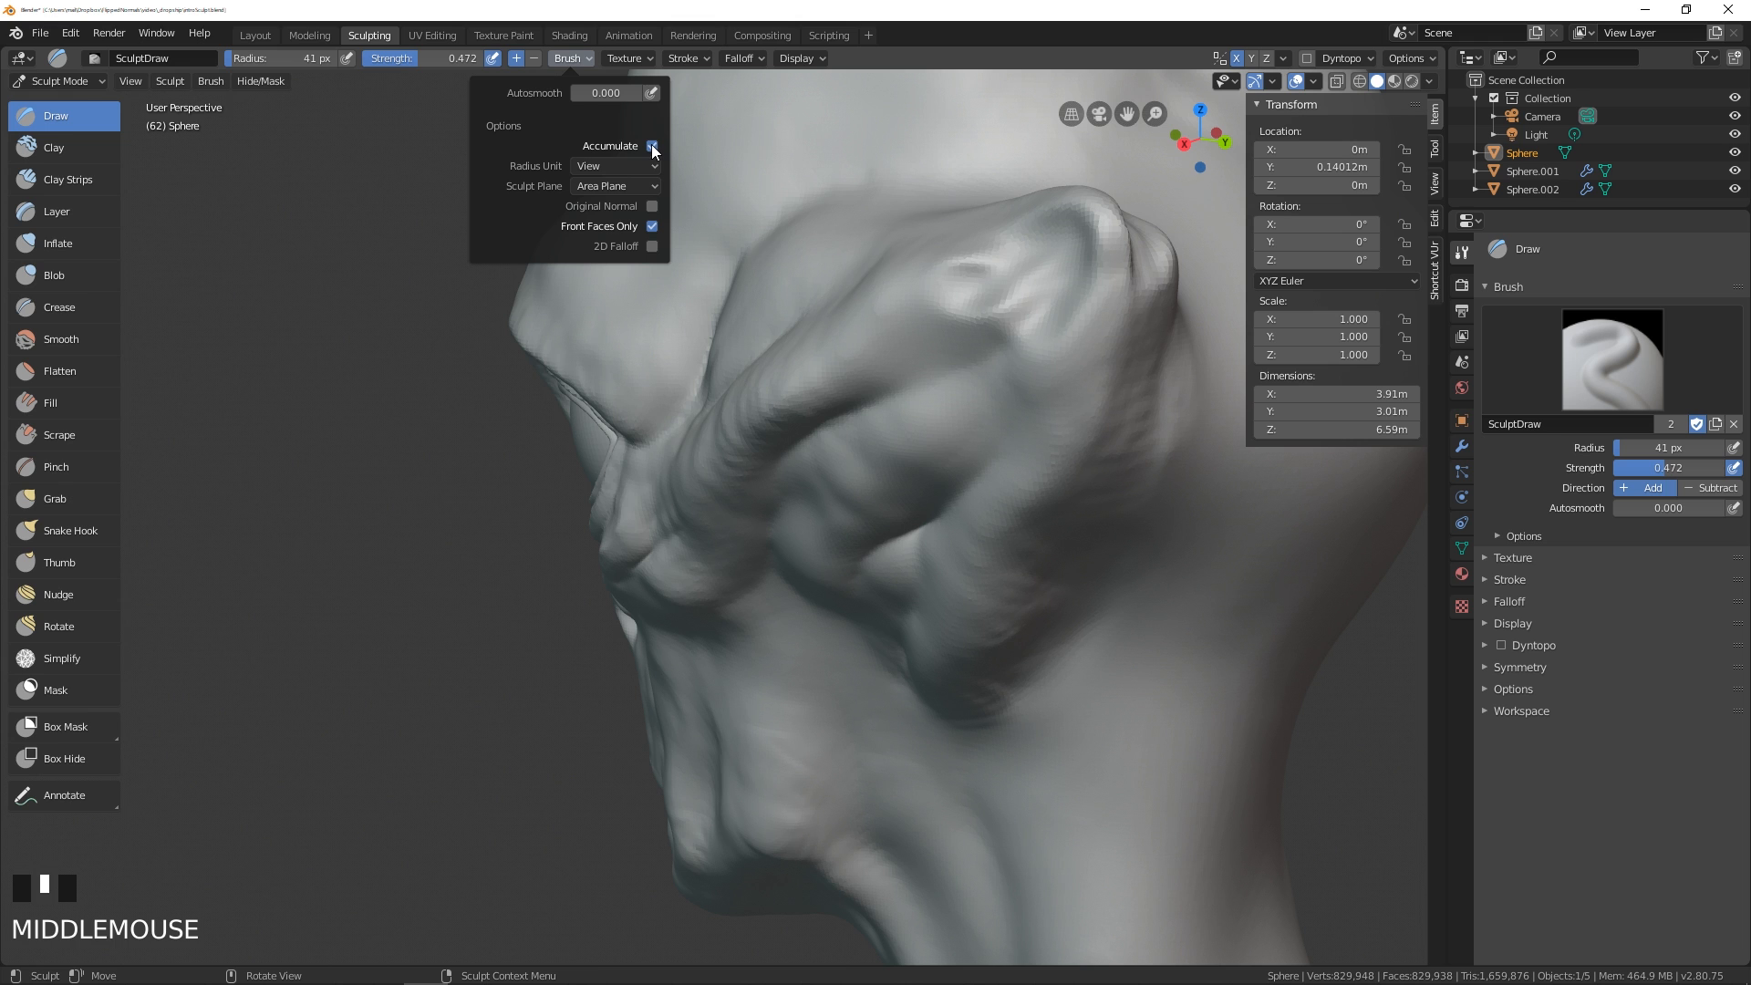
{"action": "mouse_move", "coordinate": [674, 273]}
{"action": "middle_mouse_down"}
{"action": "mouse_move", "coordinate": [819, 408]}
{"action": "mouse_move", "coordinate": [807, 337]}
{"action": "mouse_move", "coordinate": [697, 381]}
{"action": "mouse_move", "coordinate": [735, 358]}
{"action": "mouse_move", "coordinate": [606, 160]}
{"action": "middle_mouse_up"}
{"action": "left_click", "coordinate": [613, 58]}
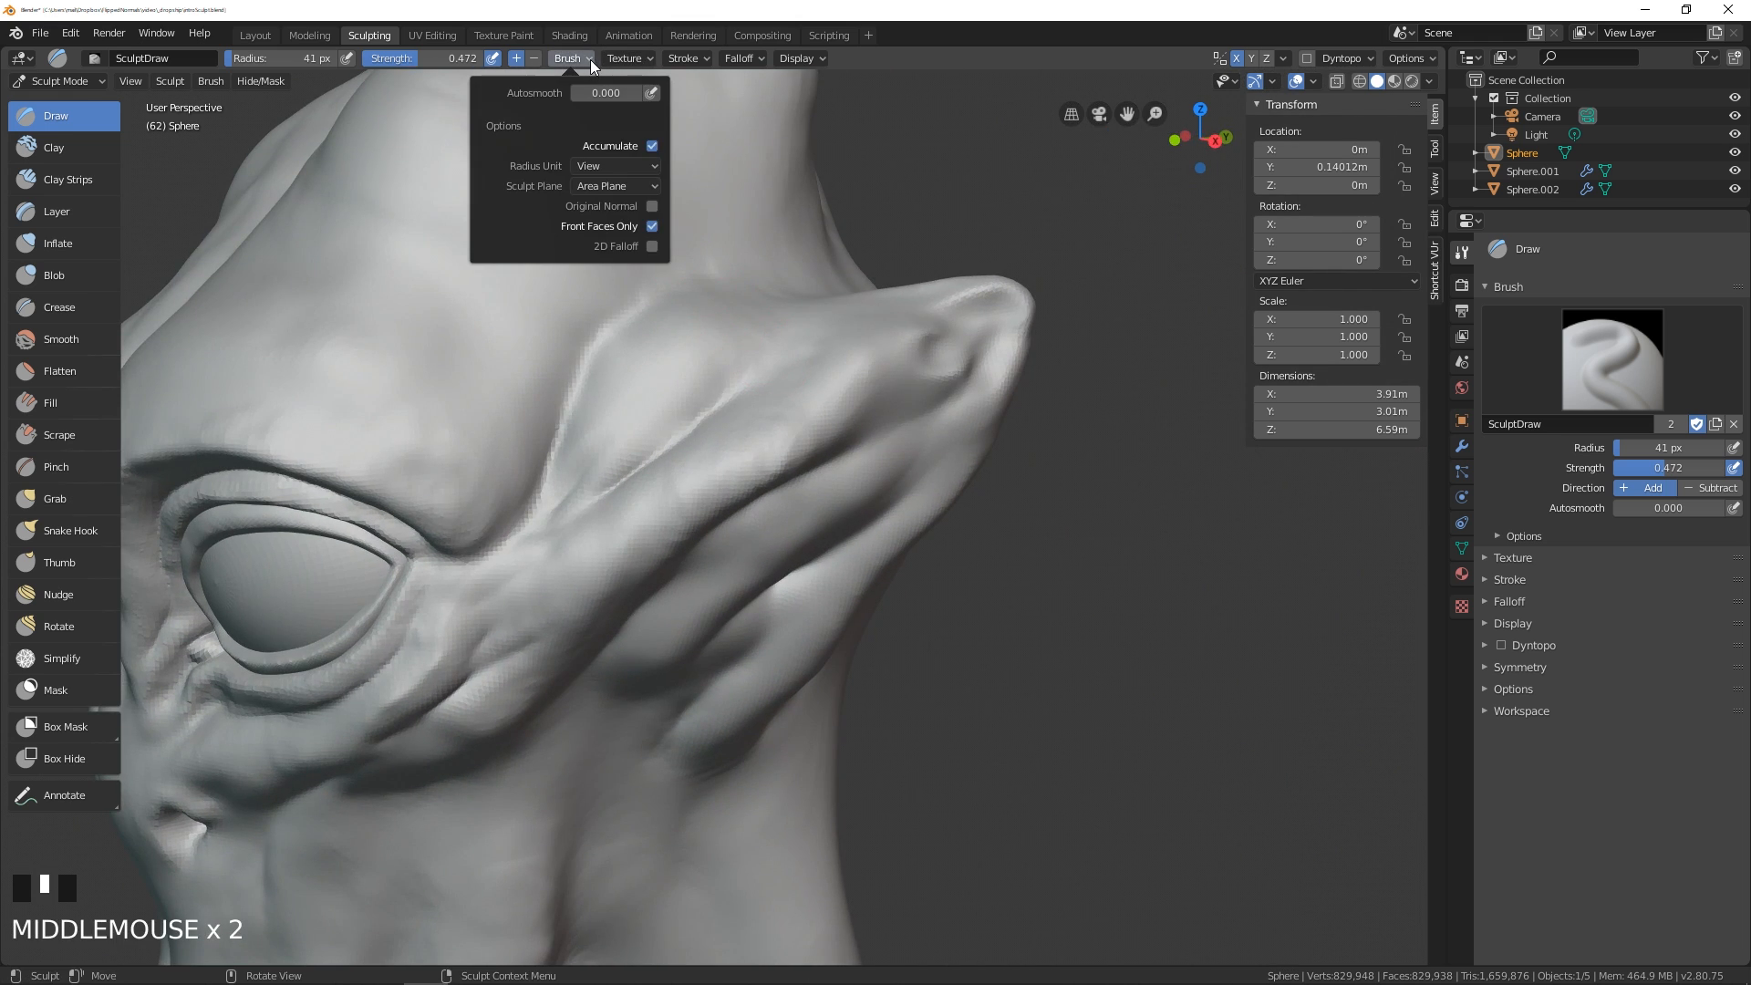
{"action": "left_click", "coordinate": [686, 58]}
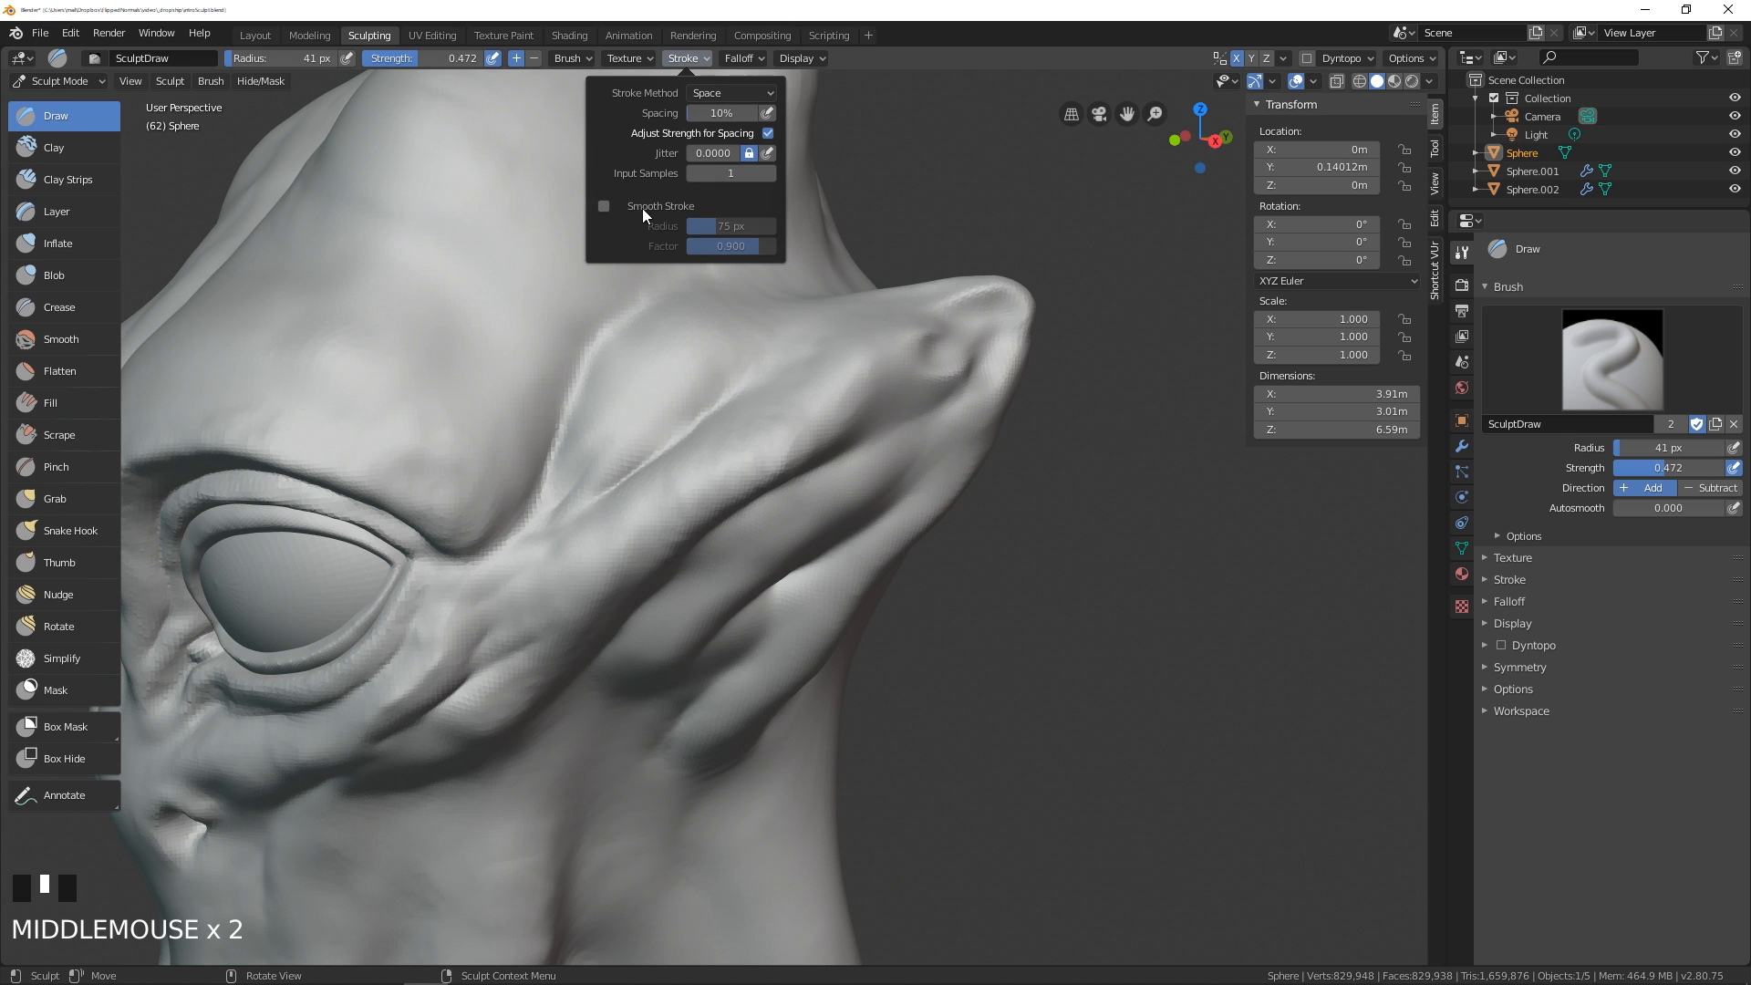
- Set the Draw radius to 29 px, try a stroke down the forehead above the eye, and undo it
{"action": "mouse_move", "coordinate": [837, 258]}
{"action": "middle_mouse_down"}
{"action": "mouse_move", "coordinate": [867, 391]}
{"action": "mouse_move", "coordinate": [637, 371]}
{"action": "mouse_move", "coordinate": [545, 314]}
{"action": "mouse_move", "coordinate": [549, 472]}
{"action": "mouse_move", "coordinate": [780, 360]}
{"action": "middle_mouse_up"}
{"action": "key", "text": "f"}
{"action": "left_click", "coordinate": [748, 209]}
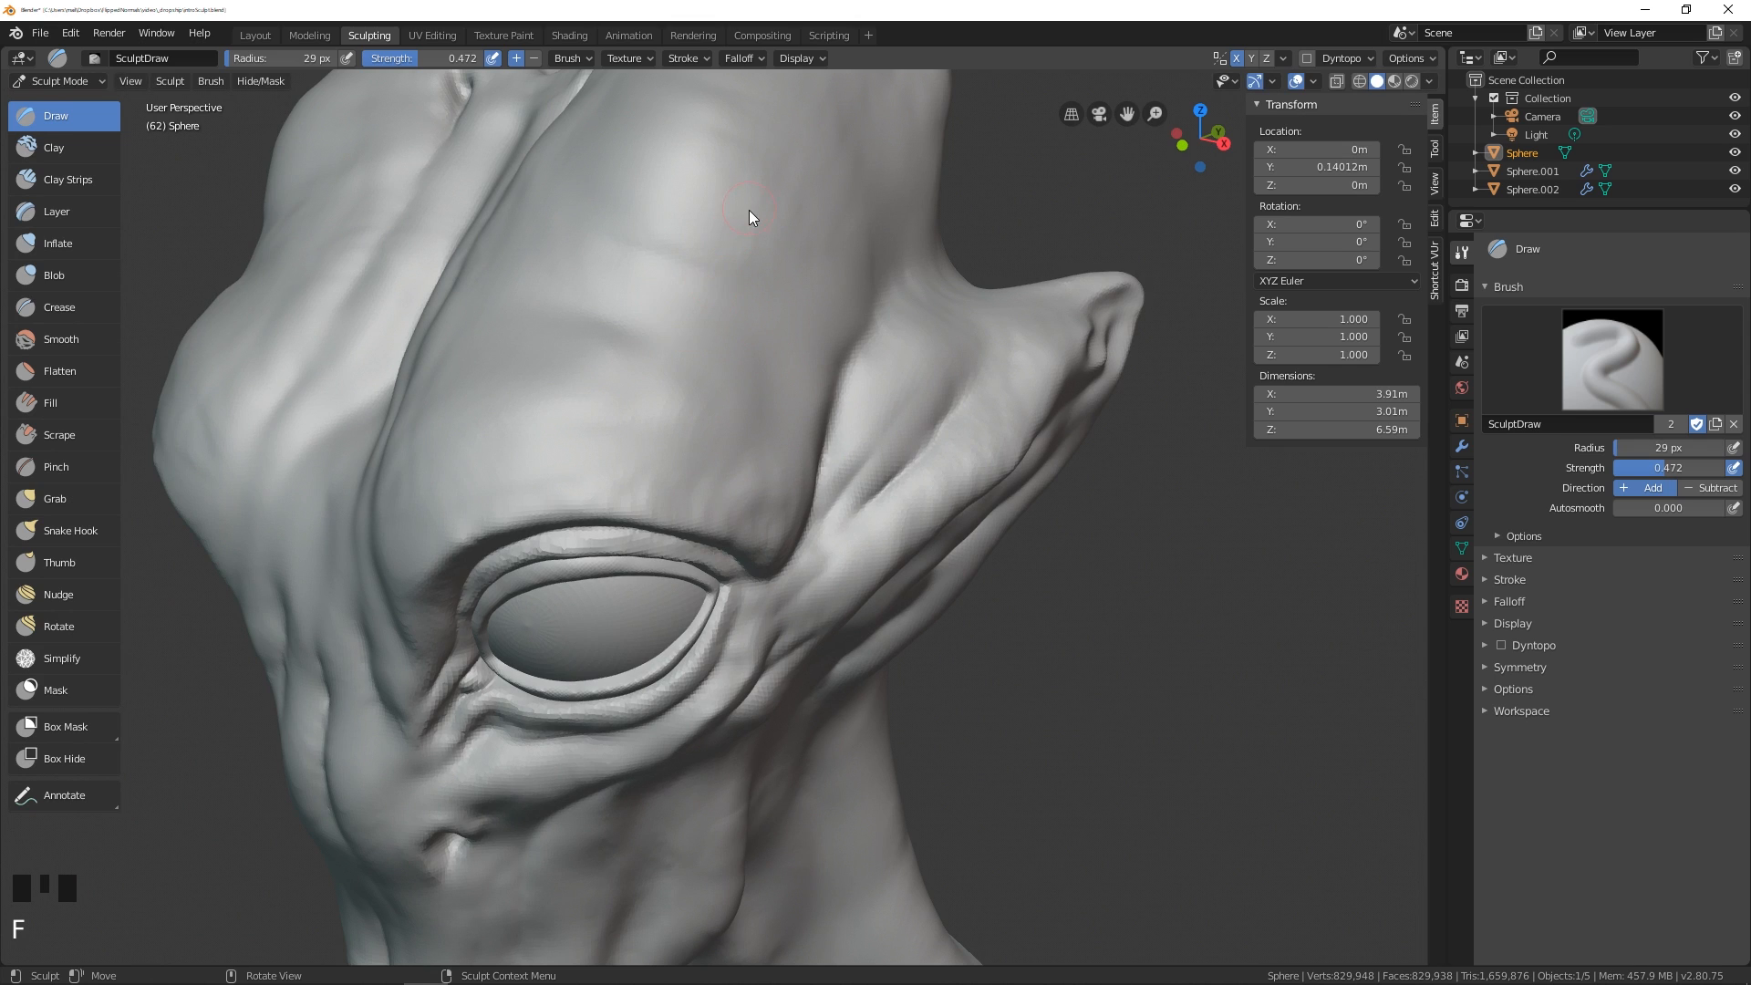
{"action": "middle_click_drag", "start_coordinate": [748, 210], "coordinate": [762, 227]}
{"action": "middle_click_drag", "start_coordinate": [761, 226], "coordinate": [790, 398], "text": "shift"}
{"action": "mouse_move", "coordinate": [856, 173]}
{"action": "left_mouse_down"}
{"action": "mouse_move", "coordinate": [724, 376]}
{"action": "mouse_move", "coordinate": [830, 564]}
{"action": "mouse_move", "coordinate": [890, 354]}
{"action": "mouse_move", "coordinate": [714, 358]}
{"action": "mouse_move", "coordinate": [752, 418]}
{"action": "mouse_move", "coordinate": [577, 438]}
{"action": "mouse_move", "coordinate": [645, 593]}
{"action": "mouse_move", "coordinate": [781, 520]}
{"action": "left_mouse_up"}
{"action": "key", "text": "ctrl+z"}
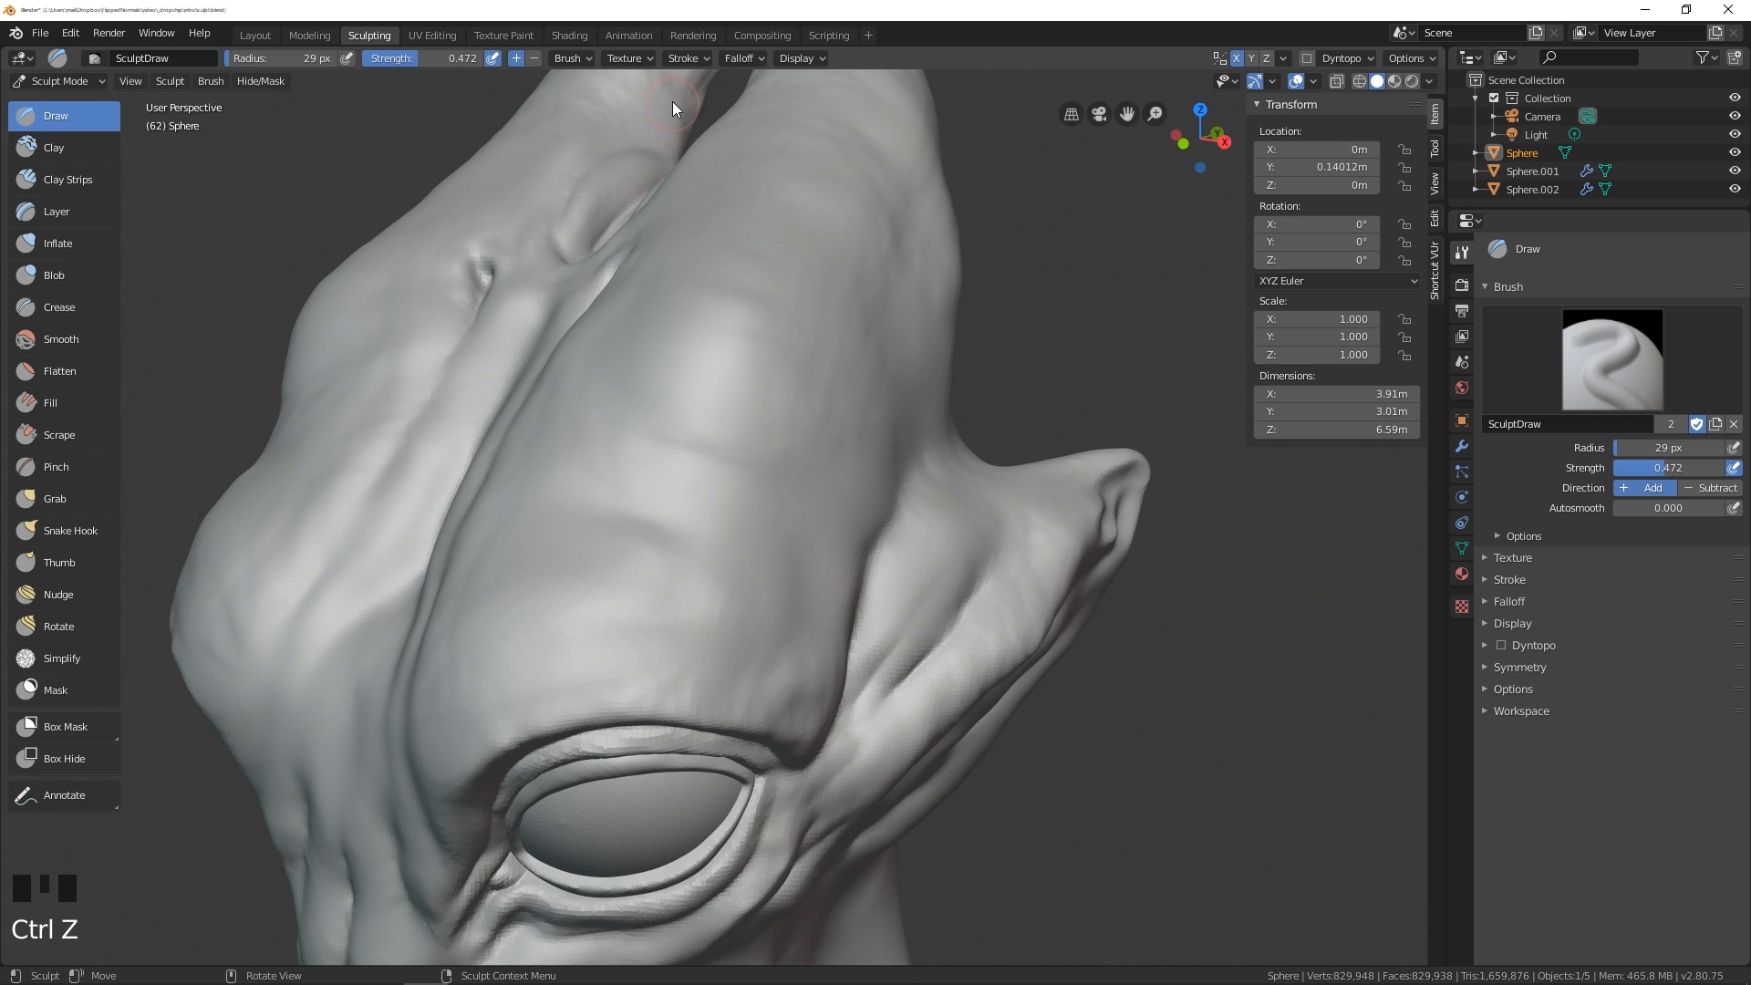
- Turn on Smooth Stroke for the Draw brush, try strokes across the forehead, and undo them
{"action": "left_click", "coordinate": [699, 60]}
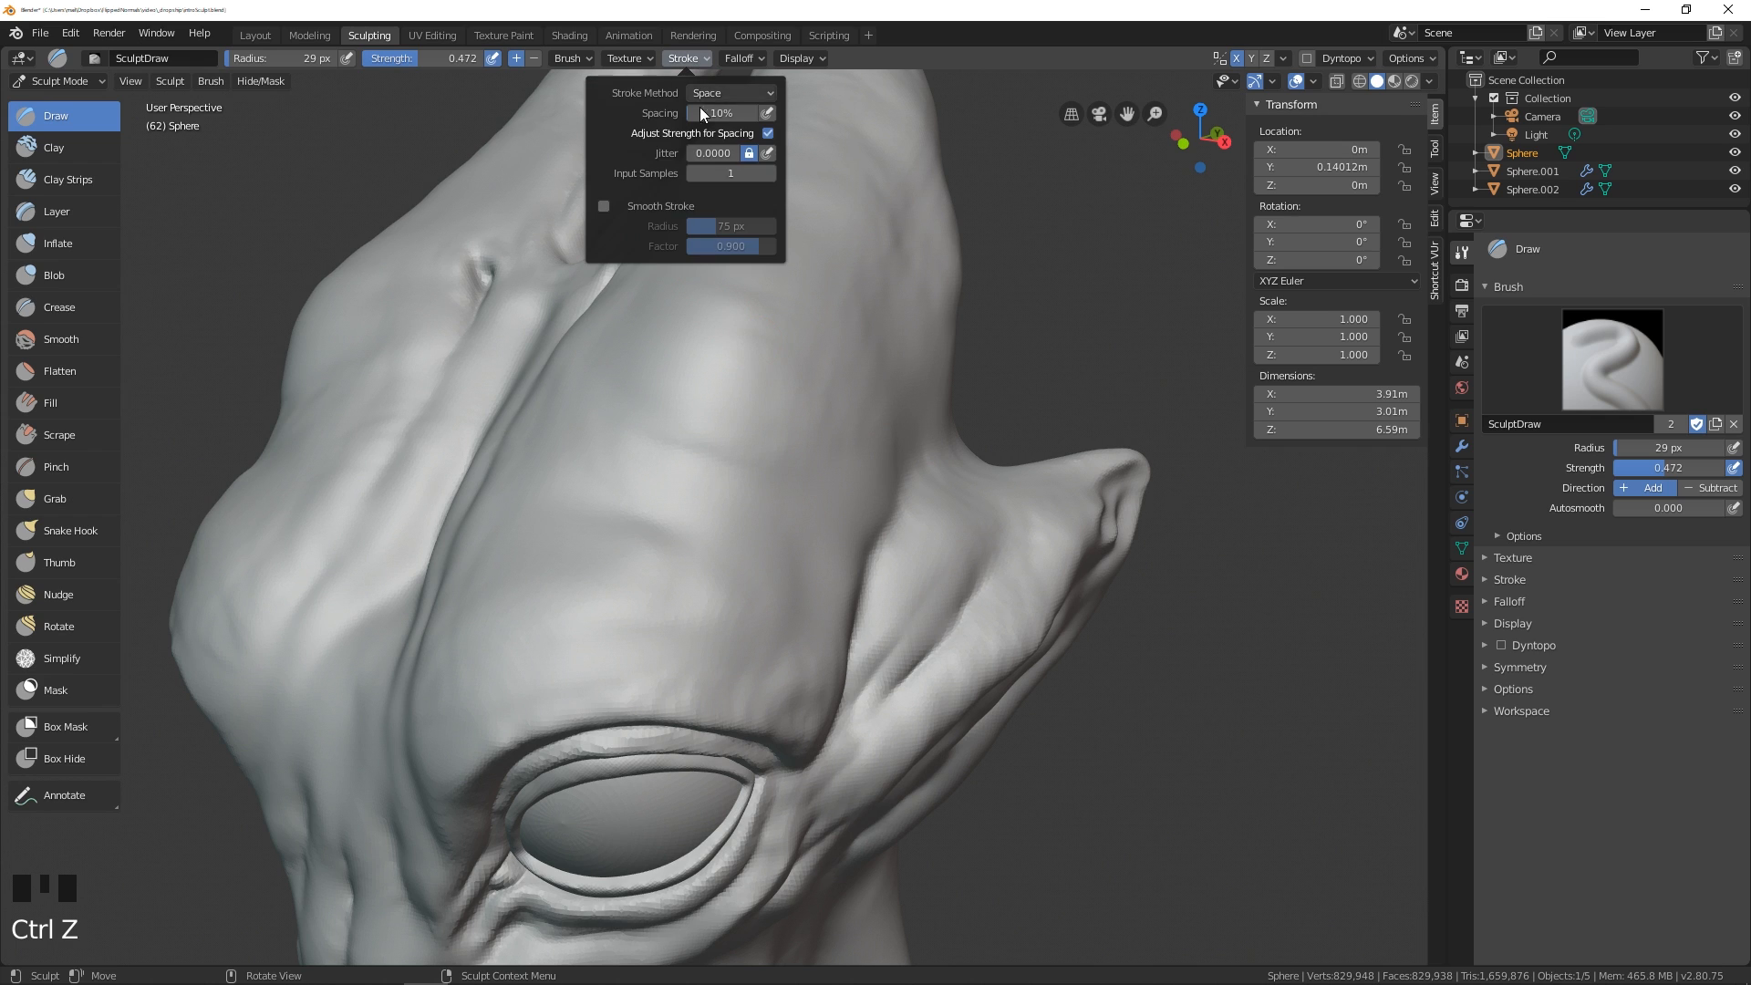
{"action": "left_click", "coordinate": [603, 206]}
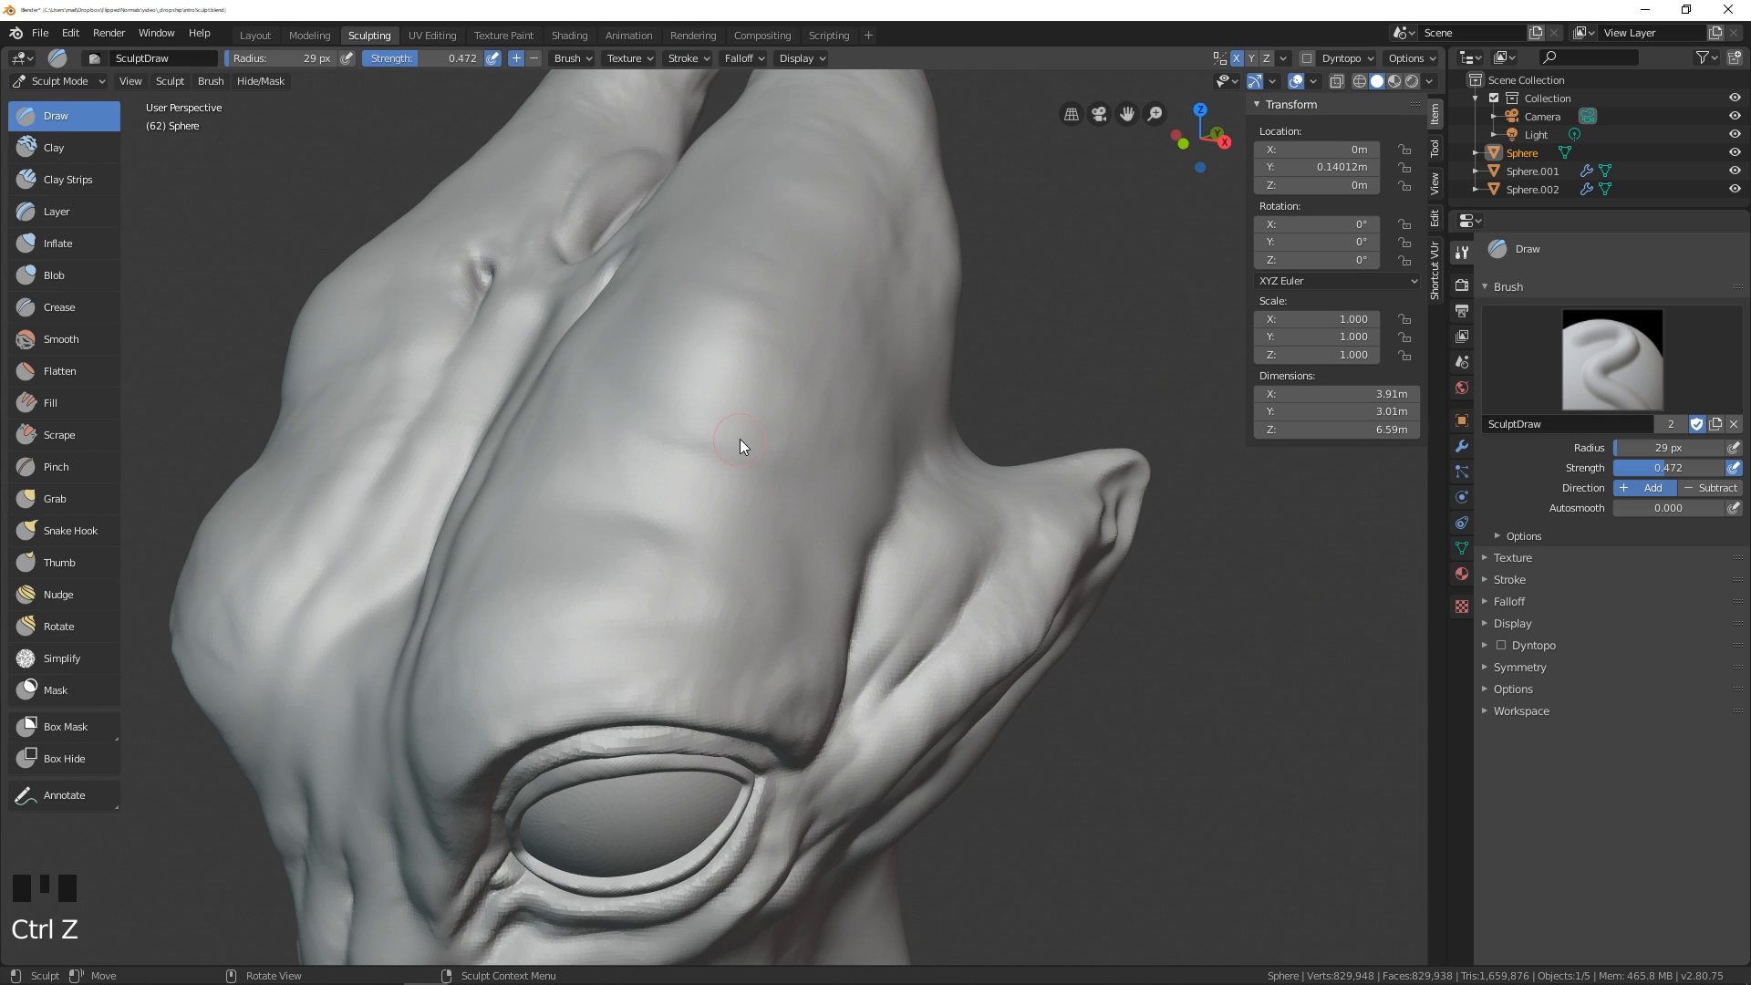
{"action": "middle_click_drag", "start_coordinate": [741, 439], "coordinate": [722, 456]}
{"action": "middle_click_drag", "start_coordinate": [781, 363], "coordinate": [788, 275]}
{"action": "mouse_move", "coordinate": [787, 276]}
{"action": "left_mouse_down"}
{"action": "mouse_move", "coordinate": [644, 463]}
{"action": "mouse_move", "coordinate": [764, 577]}
{"action": "mouse_move", "coordinate": [633, 691]}
{"action": "mouse_move", "coordinate": [524, 500]}
{"action": "mouse_move", "coordinate": [874, 281]}
{"action": "mouse_move", "coordinate": [752, 123]}
{"action": "mouse_move", "coordinate": [855, 233]}
{"action": "left_mouse_up"}
{"action": "key", "text": "ctrl+z"}
{"action": "middle_click_drag", "start_coordinate": [847, 174], "coordinate": [843, 160]}
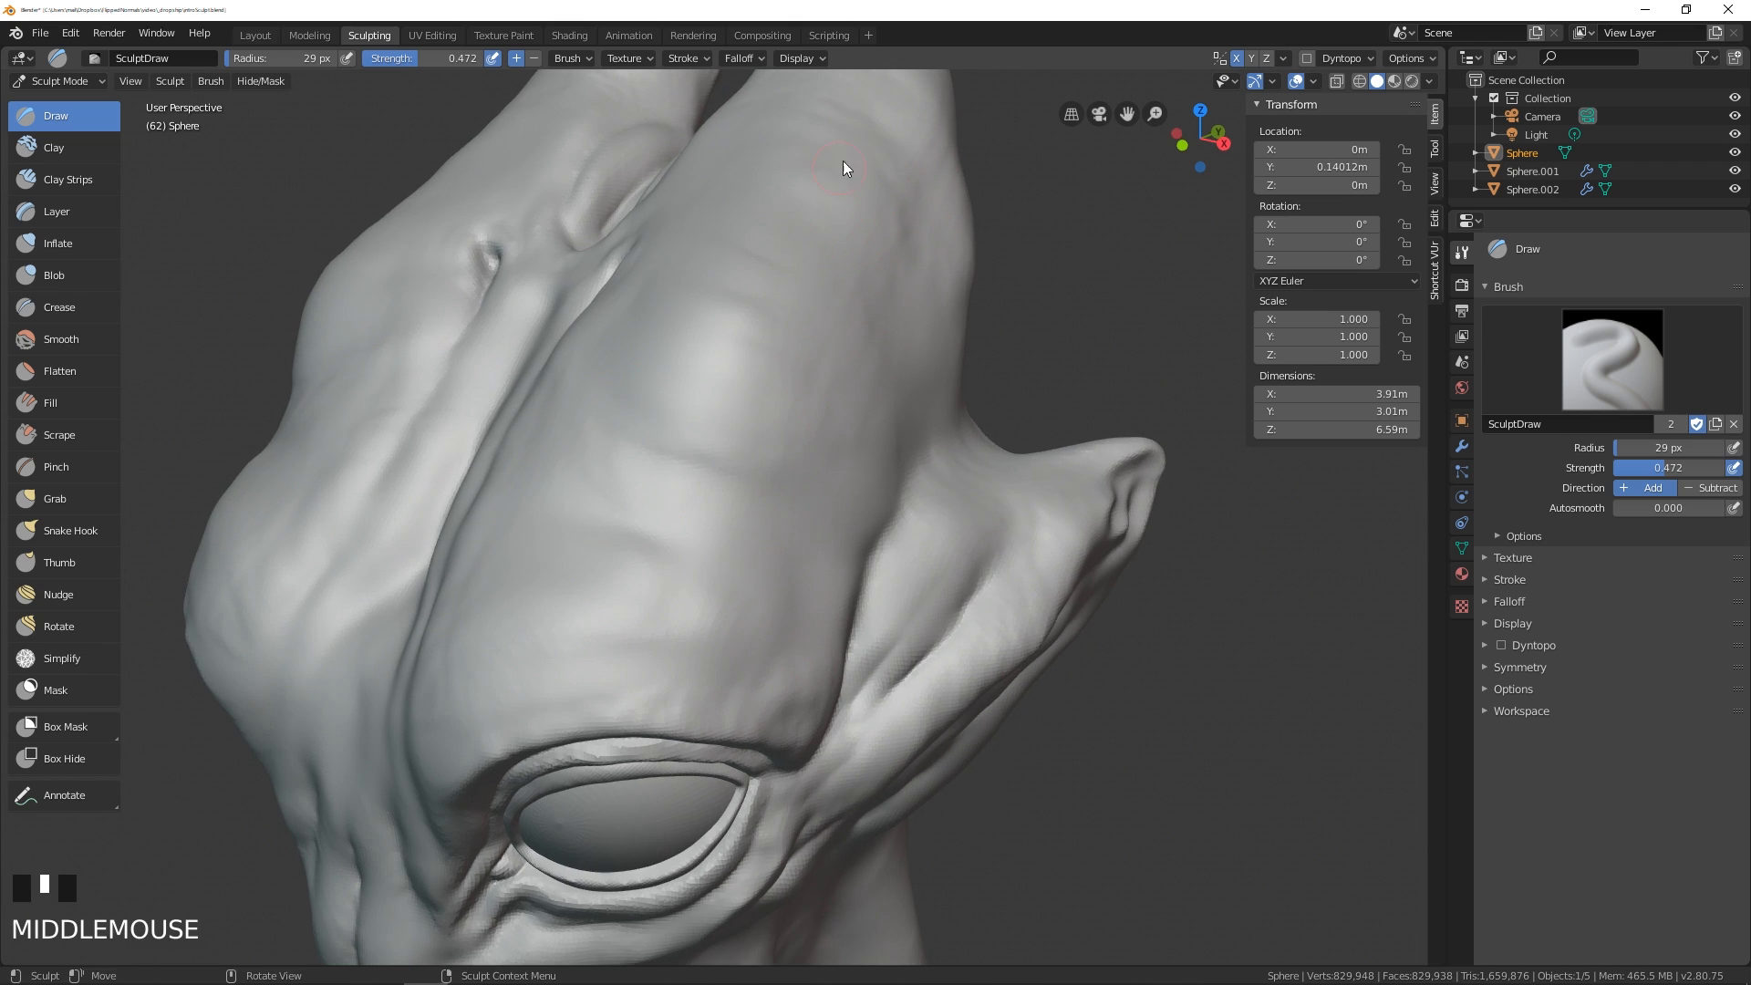
{"action": "mouse_move", "coordinate": [850, 149]}
{"action": "left_mouse_down"}
{"action": "mouse_move", "coordinate": [790, 286]}
{"action": "mouse_move", "coordinate": [633, 328]}
{"action": "mouse_move", "coordinate": [609, 436]}
{"action": "left_mouse_up"}
{"action": "key", "text": "ctrl+z"}
{"action": "key", "text": "ctrl+z"}
- Set the Smooth Stroke radius to 153 px, try a Draw stroke on the forehead, and undo it
{"action": "left_click", "coordinate": [688, 58]}
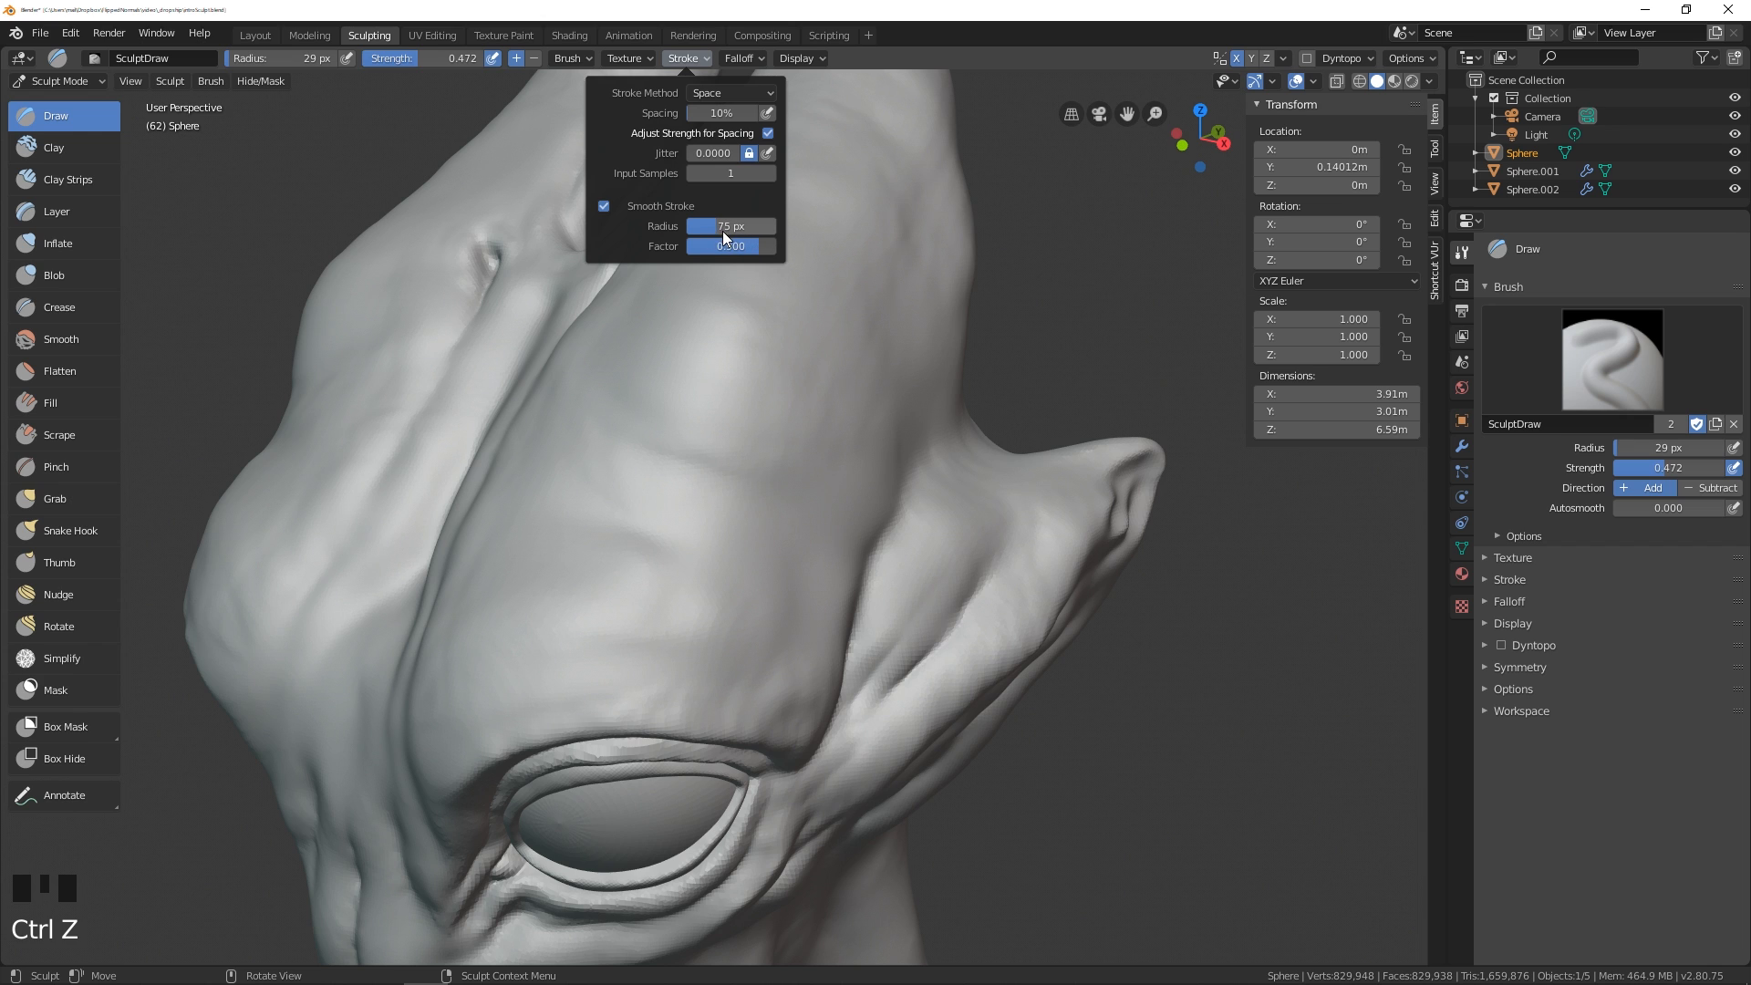
{"action": "mouse_move", "coordinate": [764, 228]}
{"action": "middle_mouse_down"}
{"action": "mouse_move", "coordinate": [820, 278]}
{"action": "mouse_move", "coordinate": [825, 255]}
{"action": "mouse_move", "coordinate": [788, 287]}
{"action": "middle_mouse_up"}
{"action": "mouse_move", "coordinate": [787, 288]}
{"action": "left_mouse_down"}
{"action": "mouse_move", "coordinate": [801, 360]}
{"action": "mouse_move", "coordinate": [761, 427]}
{"action": "mouse_move", "coordinate": [653, 493]}
{"action": "mouse_move", "coordinate": [641, 615]}
{"action": "mouse_move", "coordinate": [795, 501]}
{"action": "mouse_move", "coordinate": [840, 337]}
{"action": "left_mouse_up"}
{"action": "mouse_move", "coordinate": [840, 337]}
{"action": "middle_mouse_down"}
{"action": "mouse_move", "coordinate": [700, 398]}
{"action": "mouse_move", "coordinate": [755, 342]}
{"action": "middle_mouse_up"}
{"action": "key", "text": "ctrl+z"}
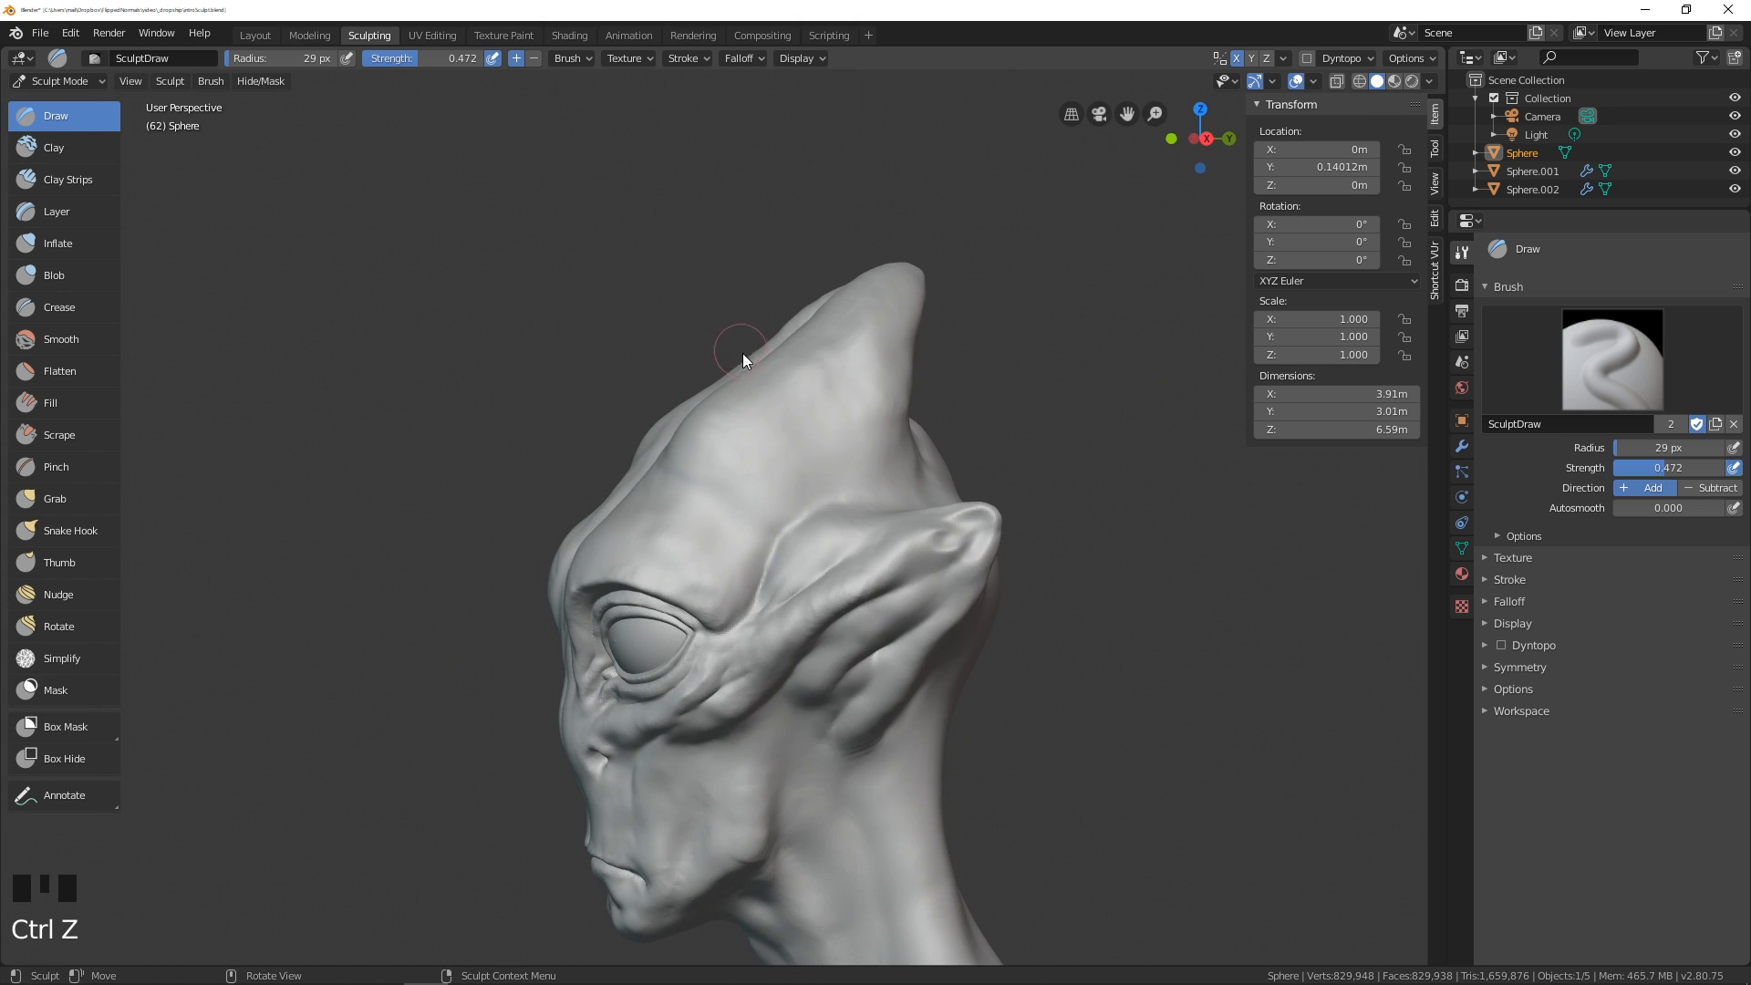
- Try a long curved Draw stroke with Smooth Stroke over the side of the forehead, and undo it
{"action": "middle_click_drag", "start_coordinate": [752, 376], "coordinate": [786, 414]}
{"action": "mouse_move", "coordinate": [786, 415]}
{"action": "middle_mouse_down", "text": "shift"}
{"action": "mouse_move", "coordinate": [801, 445]}
{"action": "mouse_move", "coordinate": [778, 406]}
{"action": "middle_mouse_up", "text": "shift"}
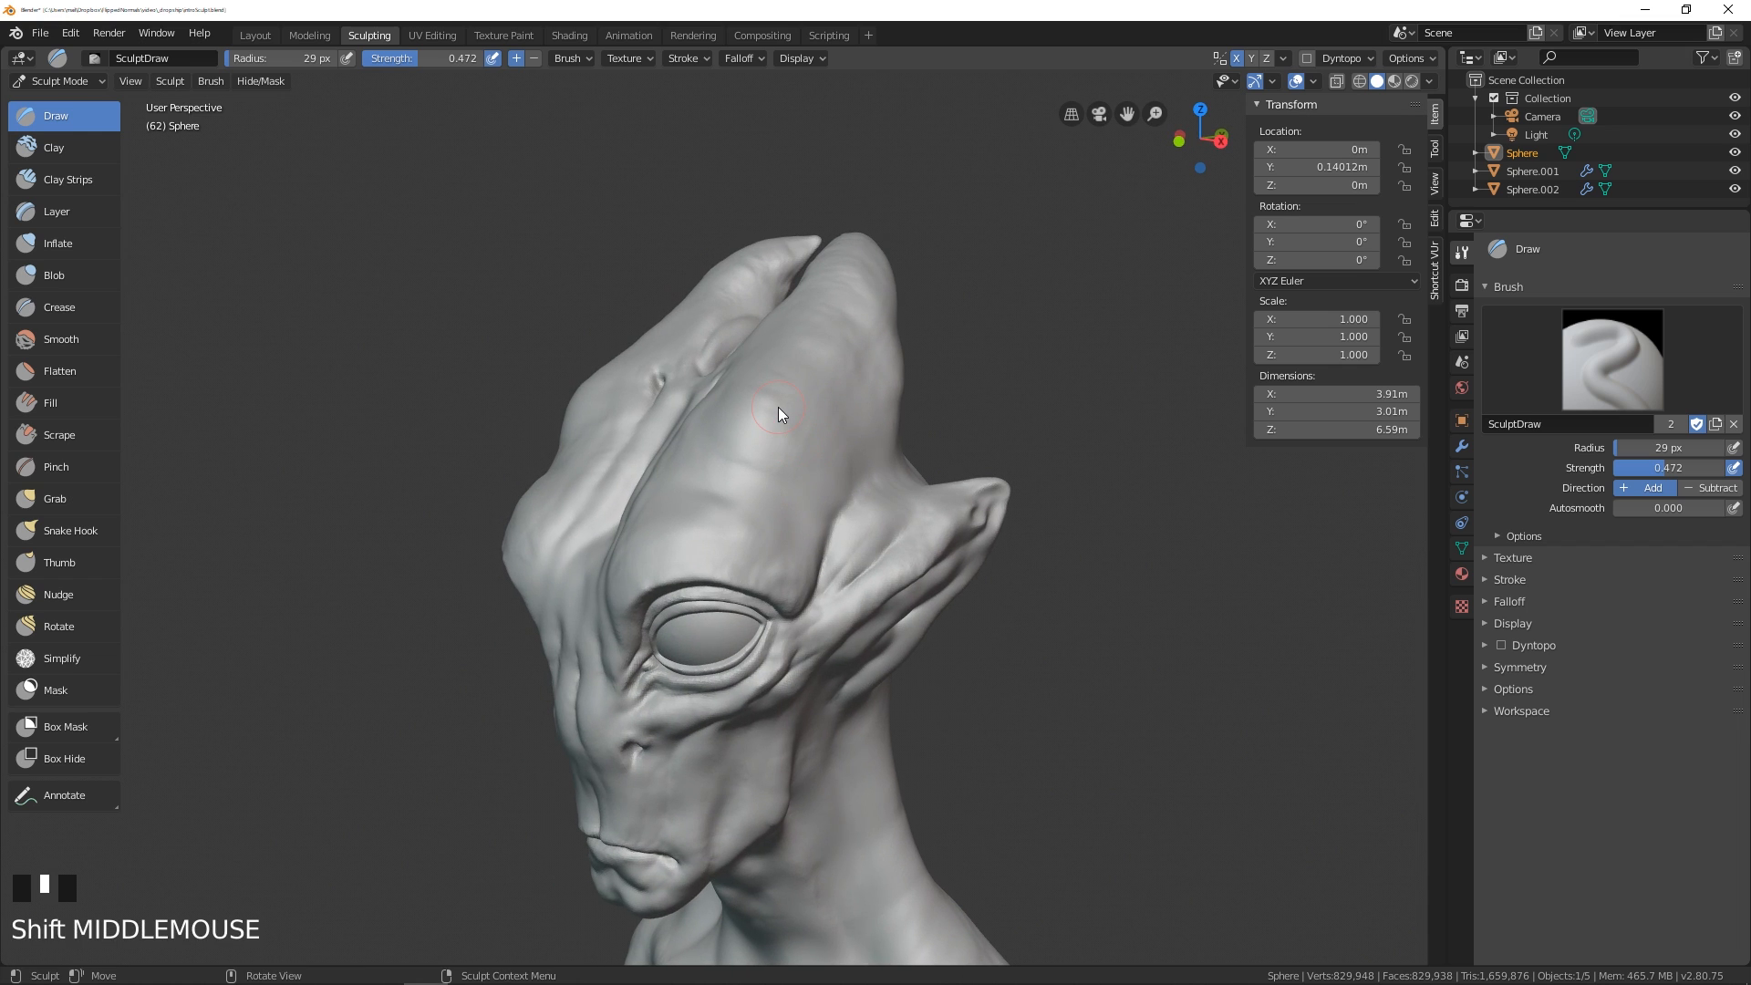
{"action": "middle_click_drag", "start_coordinate": [671, 392], "coordinate": [856, 538]}
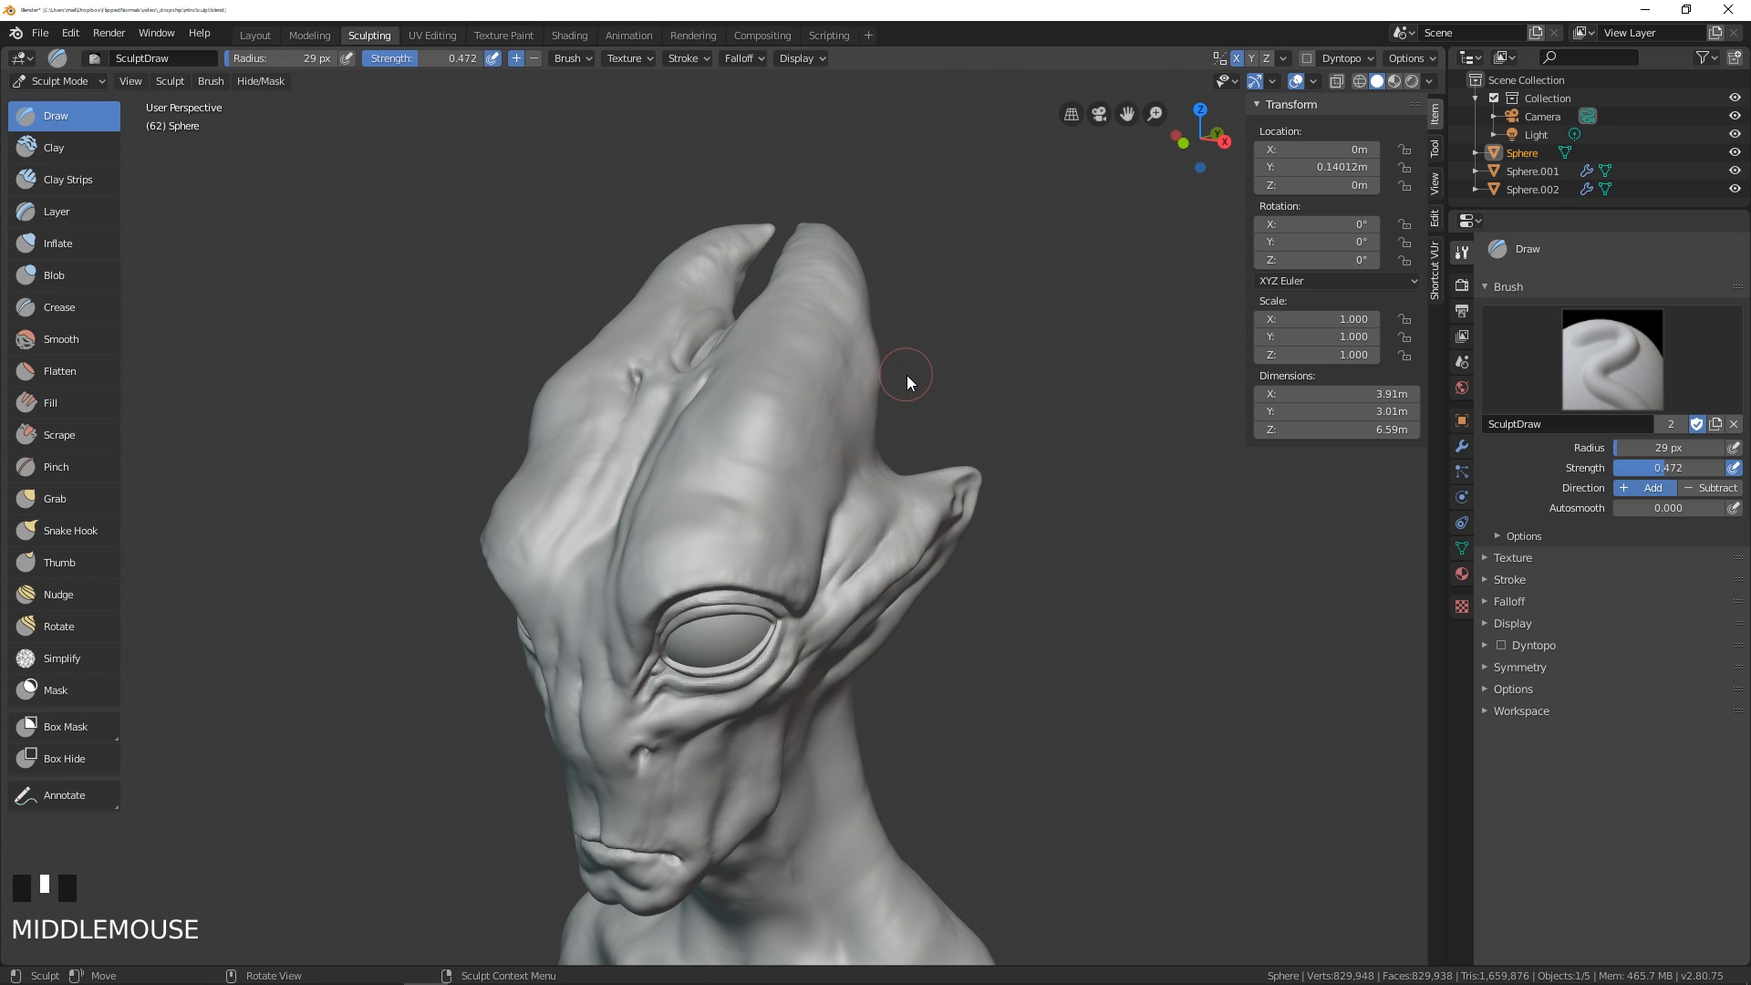
{"action": "middle_click_drag", "start_coordinate": [912, 376], "coordinate": [826, 452]}
{"action": "middle_click_drag", "start_coordinate": [825, 452], "coordinate": [782, 477], "text": "ctrl"}
{"action": "mouse_move", "coordinate": [803, 511]}
{"action": "left_mouse_down"}
{"action": "mouse_move", "coordinate": [866, 374]}
{"action": "mouse_move", "coordinate": [812, 227]}
{"action": "mouse_move", "coordinate": [647, 517]}
{"action": "mouse_move", "coordinate": [622, 478]}
{"action": "left_mouse_up"}
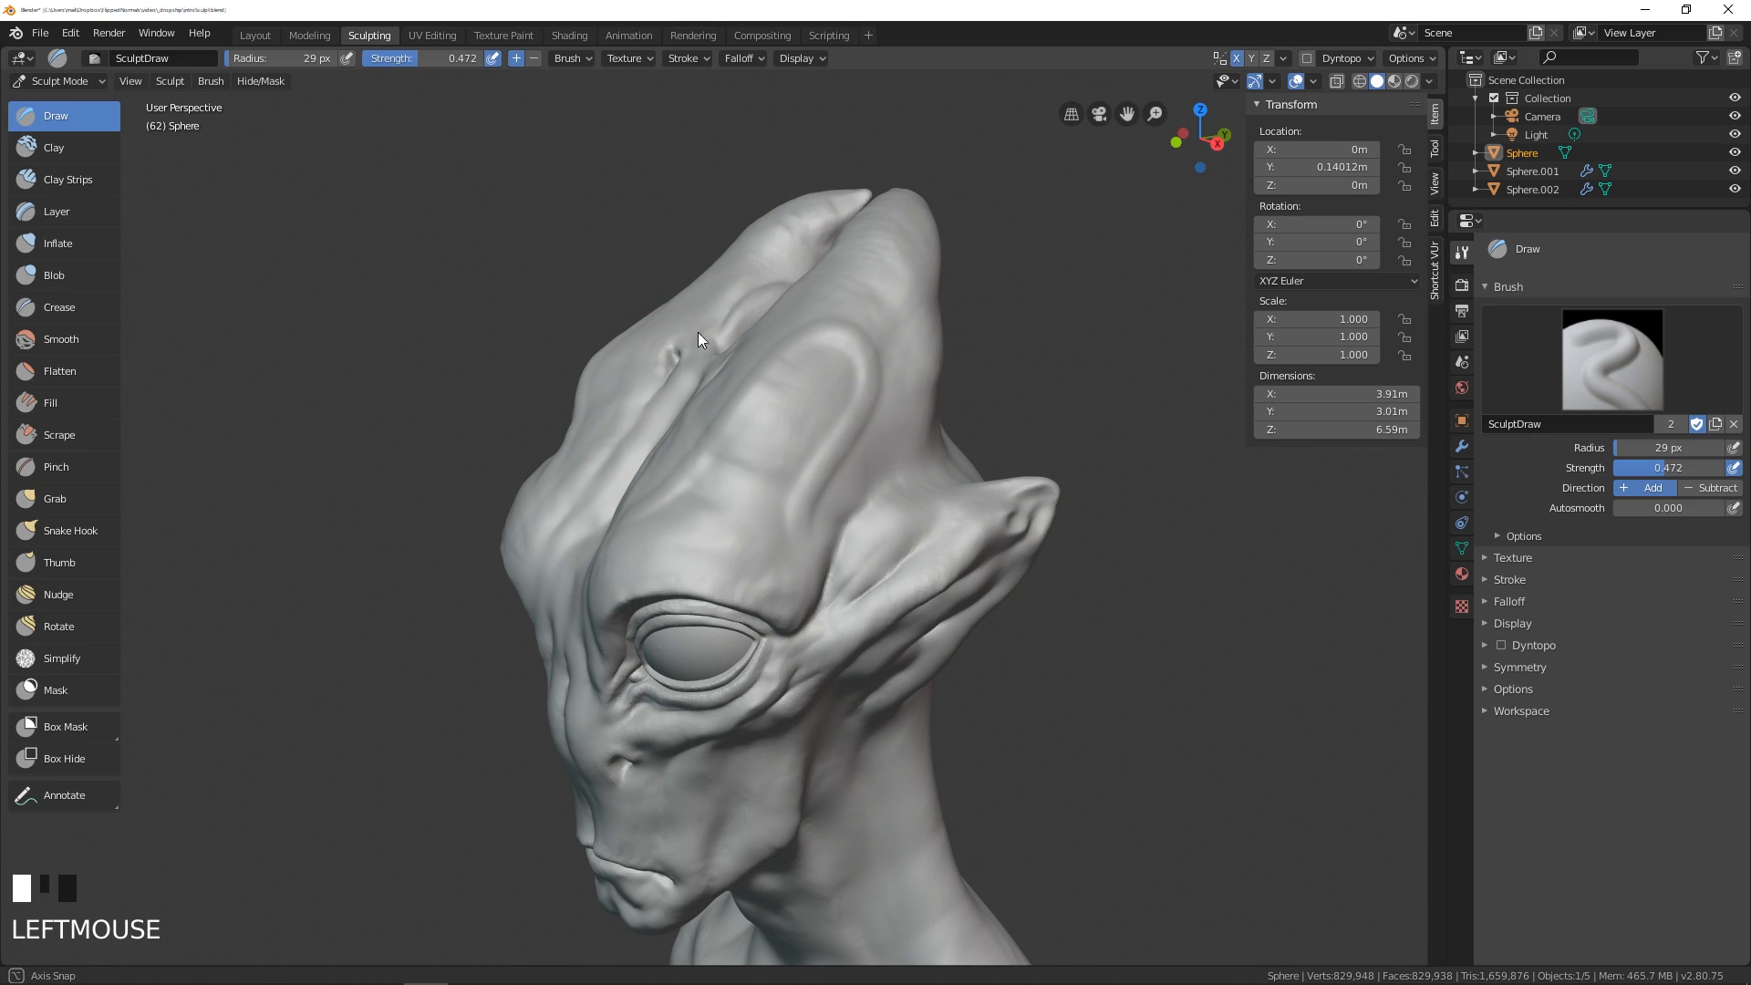
{"action": "key", "text": "ctrl+z"}
{"action": "key", "text": "ctrl+z"}
{"action": "key", "text": "ctrl+z"}
- Set the Draw radius to 41 px and turn off Smooth Stroke
{"action": "mouse_move", "coordinate": [743, 423]}
{"action": "middle_mouse_down", "text": "ctrl"}
{"action": "mouse_move", "coordinate": [775, 379]}
{"action": "mouse_move", "coordinate": [731, 408]}
{"action": "middle_mouse_up", "text": "ctrl"}
{"action": "key", "text": "f"}
{"action": "left_click", "coordinate": [743, 429]}
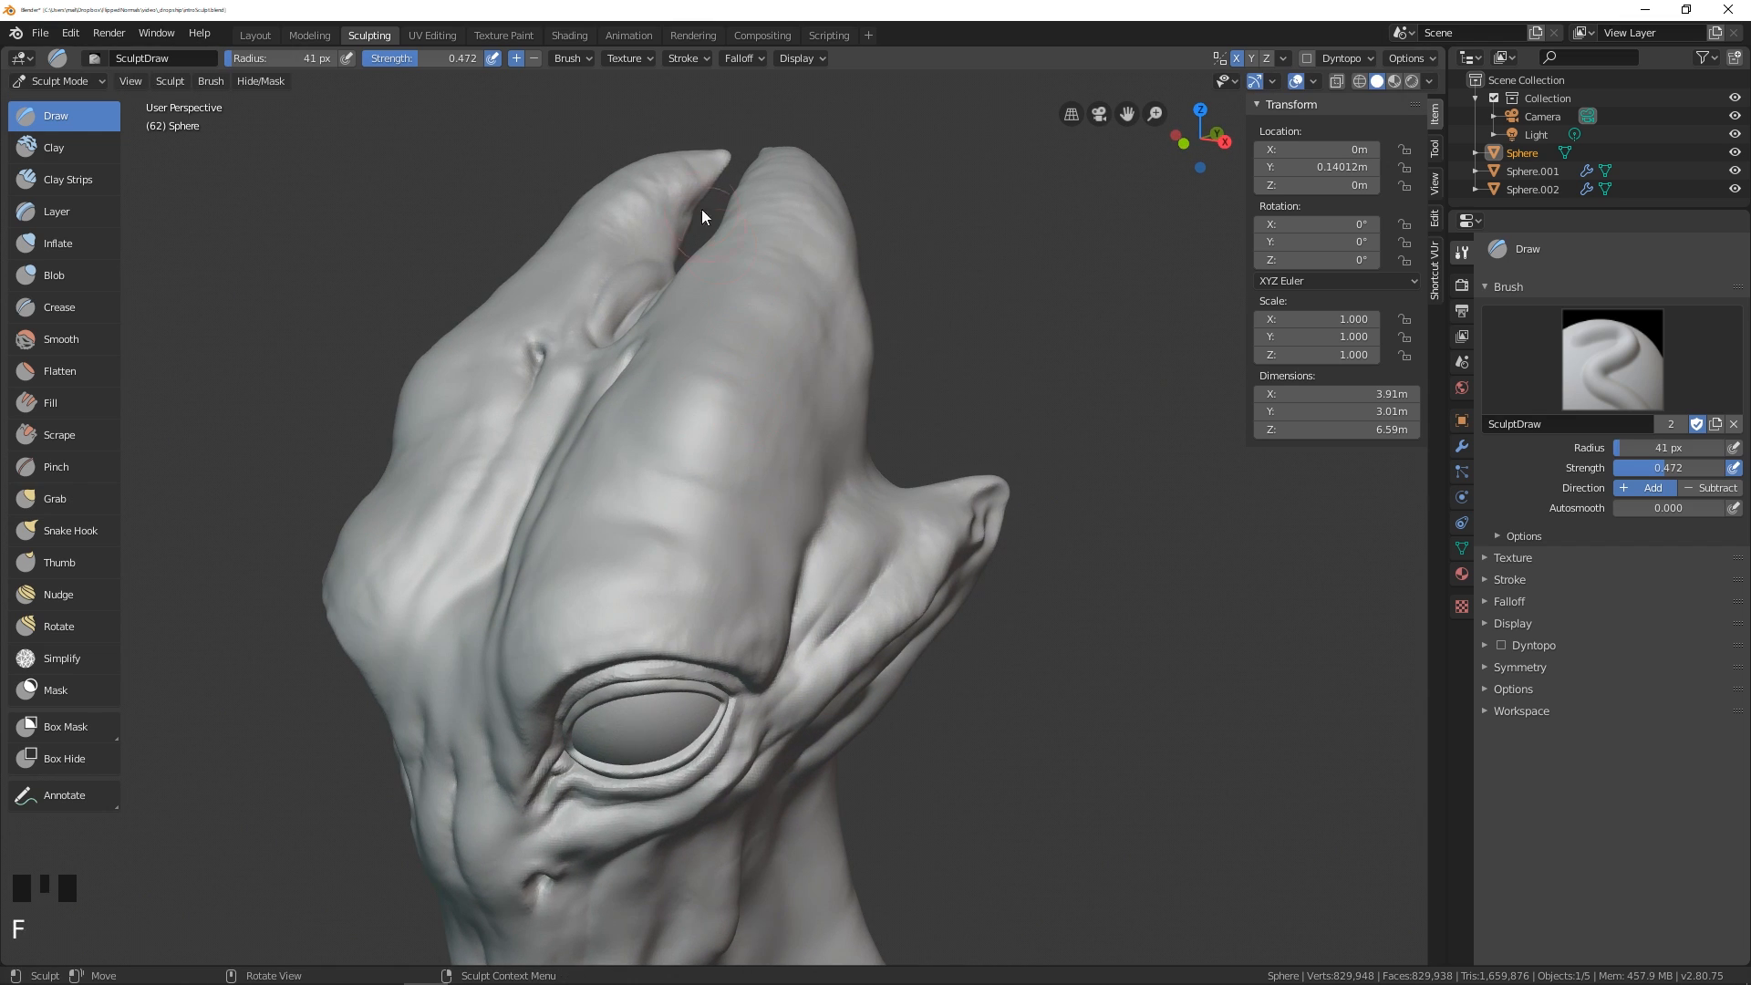
{"action": "left_click", "coordinate": [686, 59]}
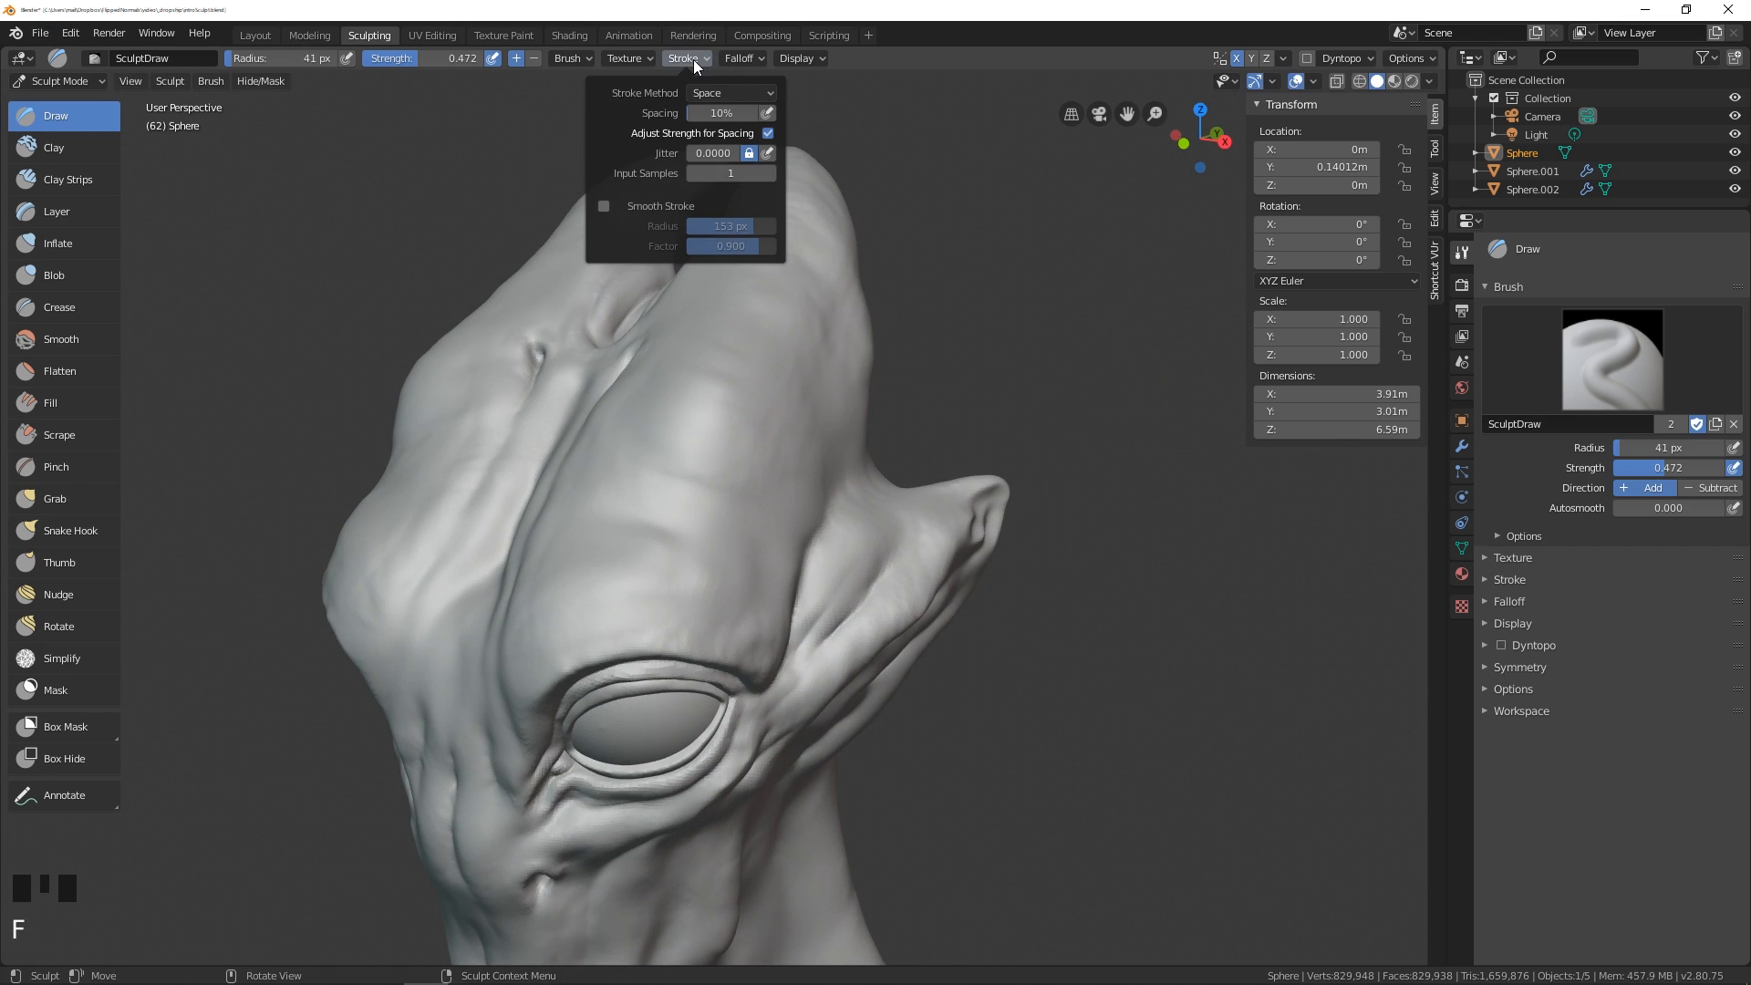
- Switch to the Clay Strips brush, check its stroke settings, and set its radius to 51 px
{"action": "double_click", "coordinate": [82, 180]}
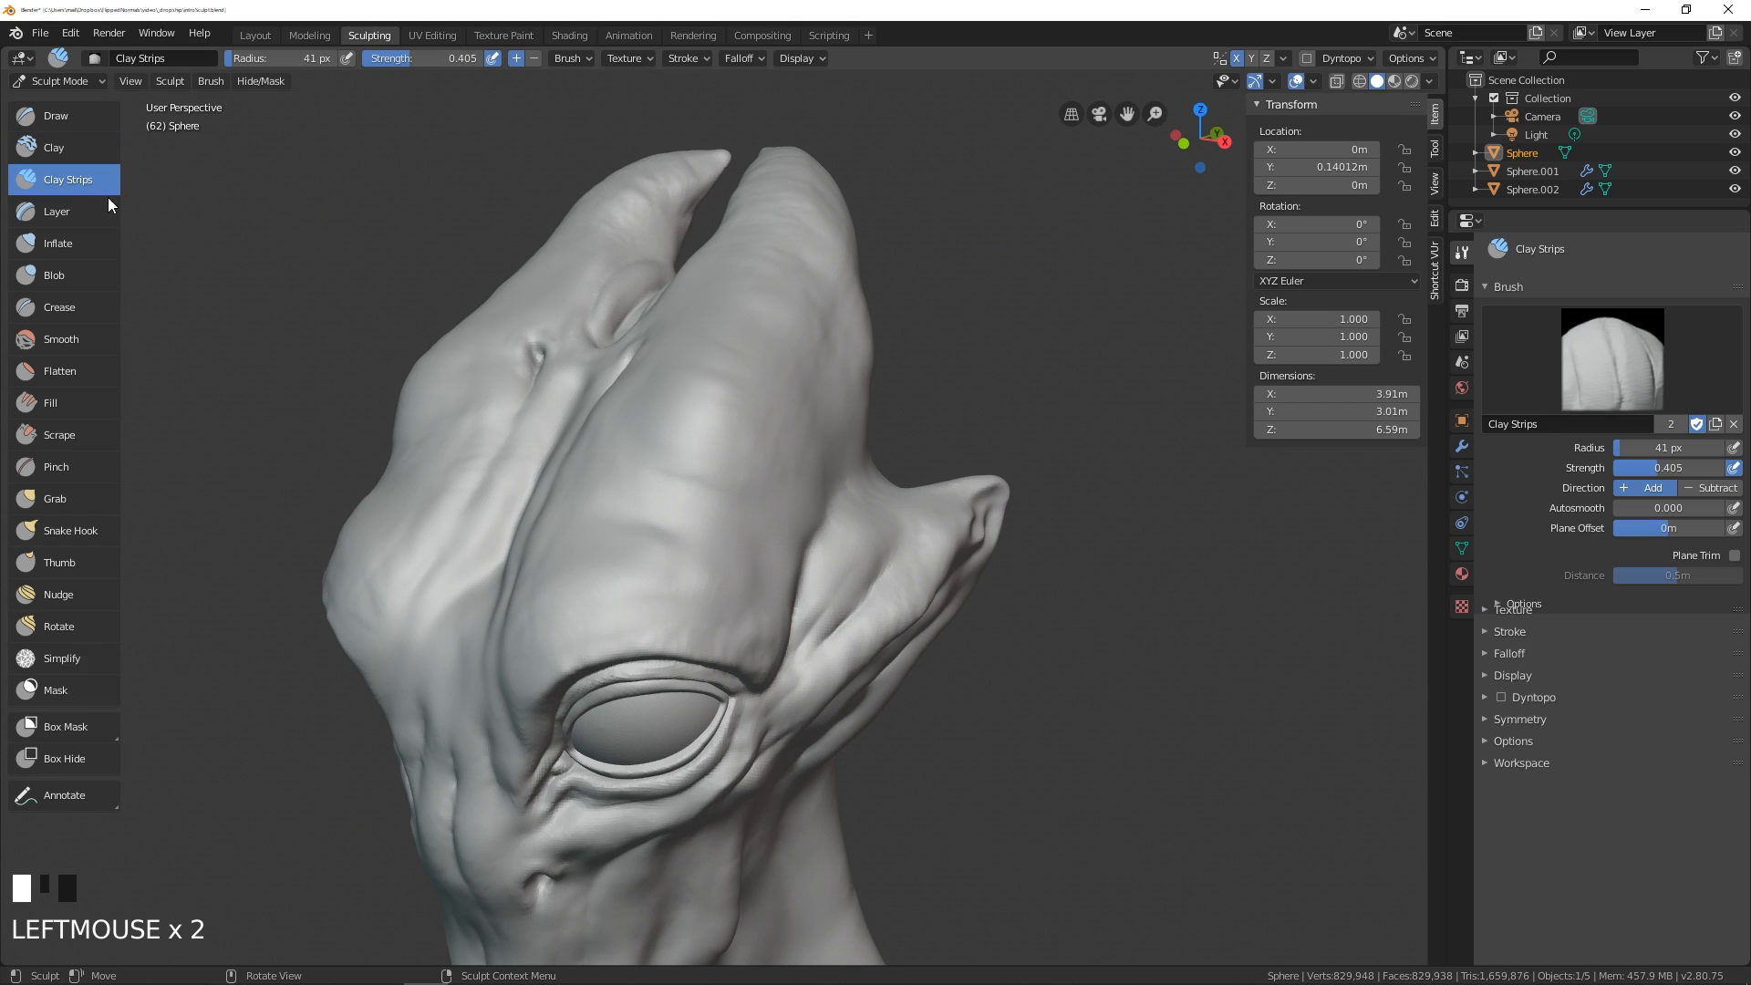
{"action": "left_click", "coordinate": [699, 58]}
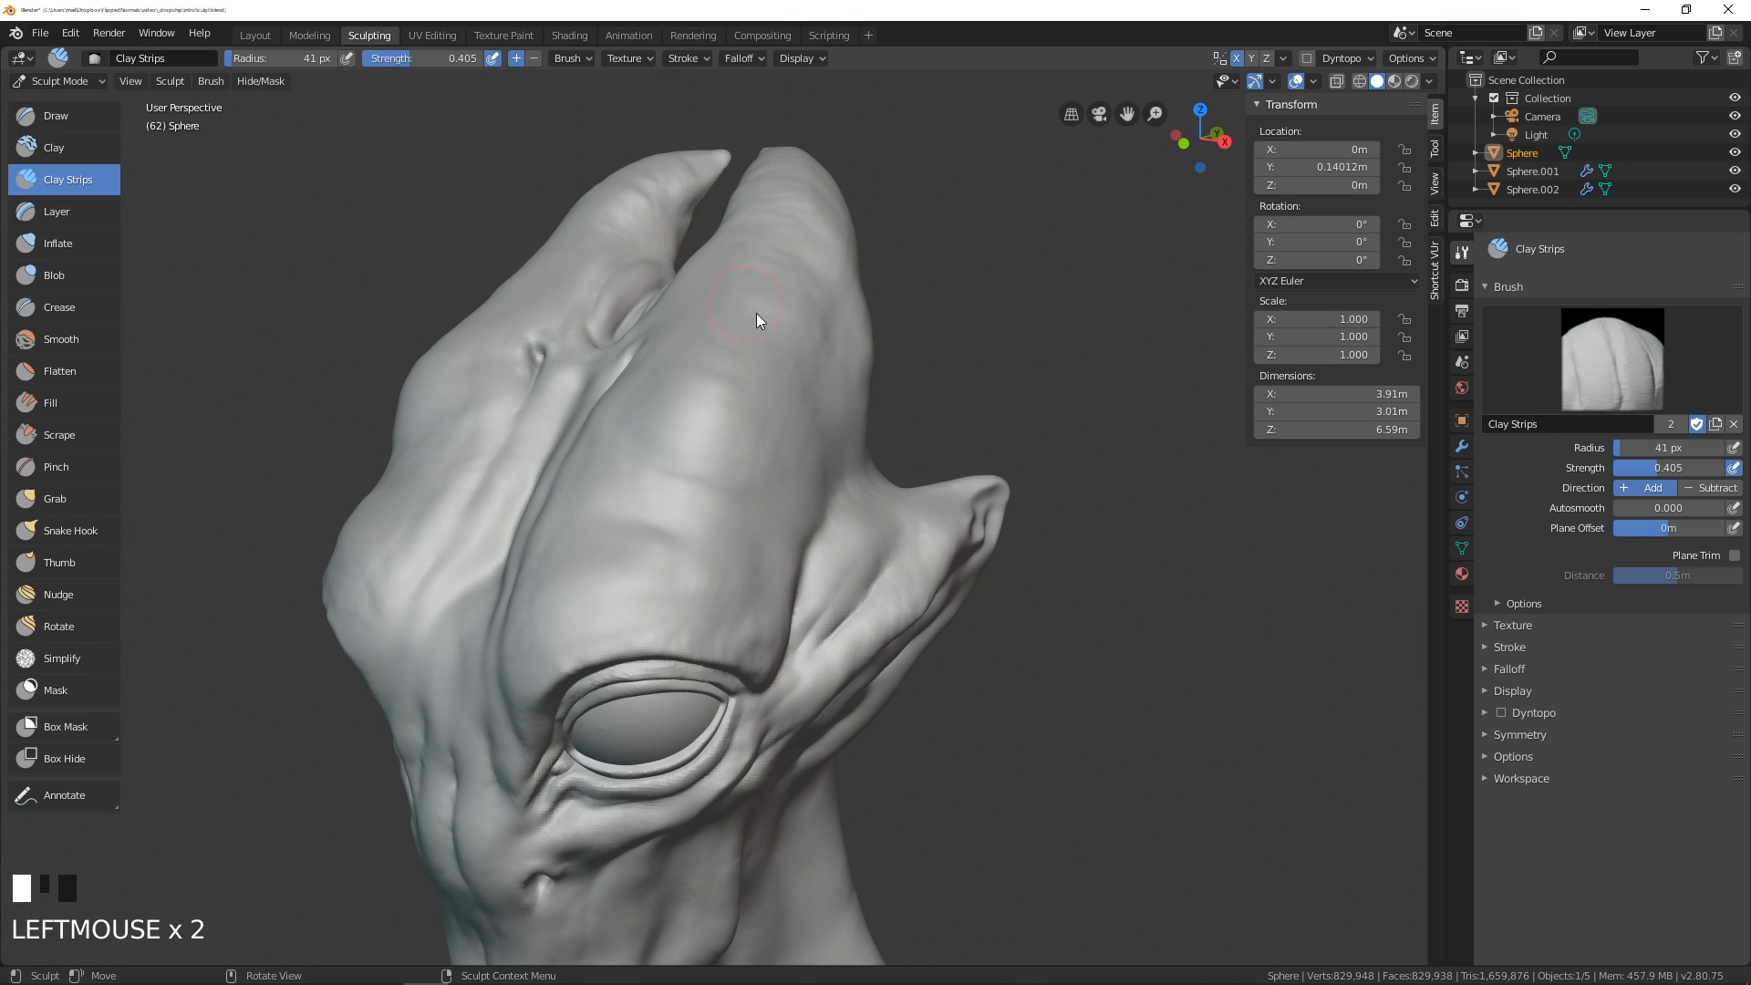
{"action": "middle_click_drag", "start_coordinate": [757, 316], "coordinate": [720, 381]}
{"action": "key", "text": "f"}
{"action": "left_click", "coordinate": [730, 391]}
{"action": "middle_click_drag", "start_coordinate": [735, 318], "coordinate": [757, 374]}
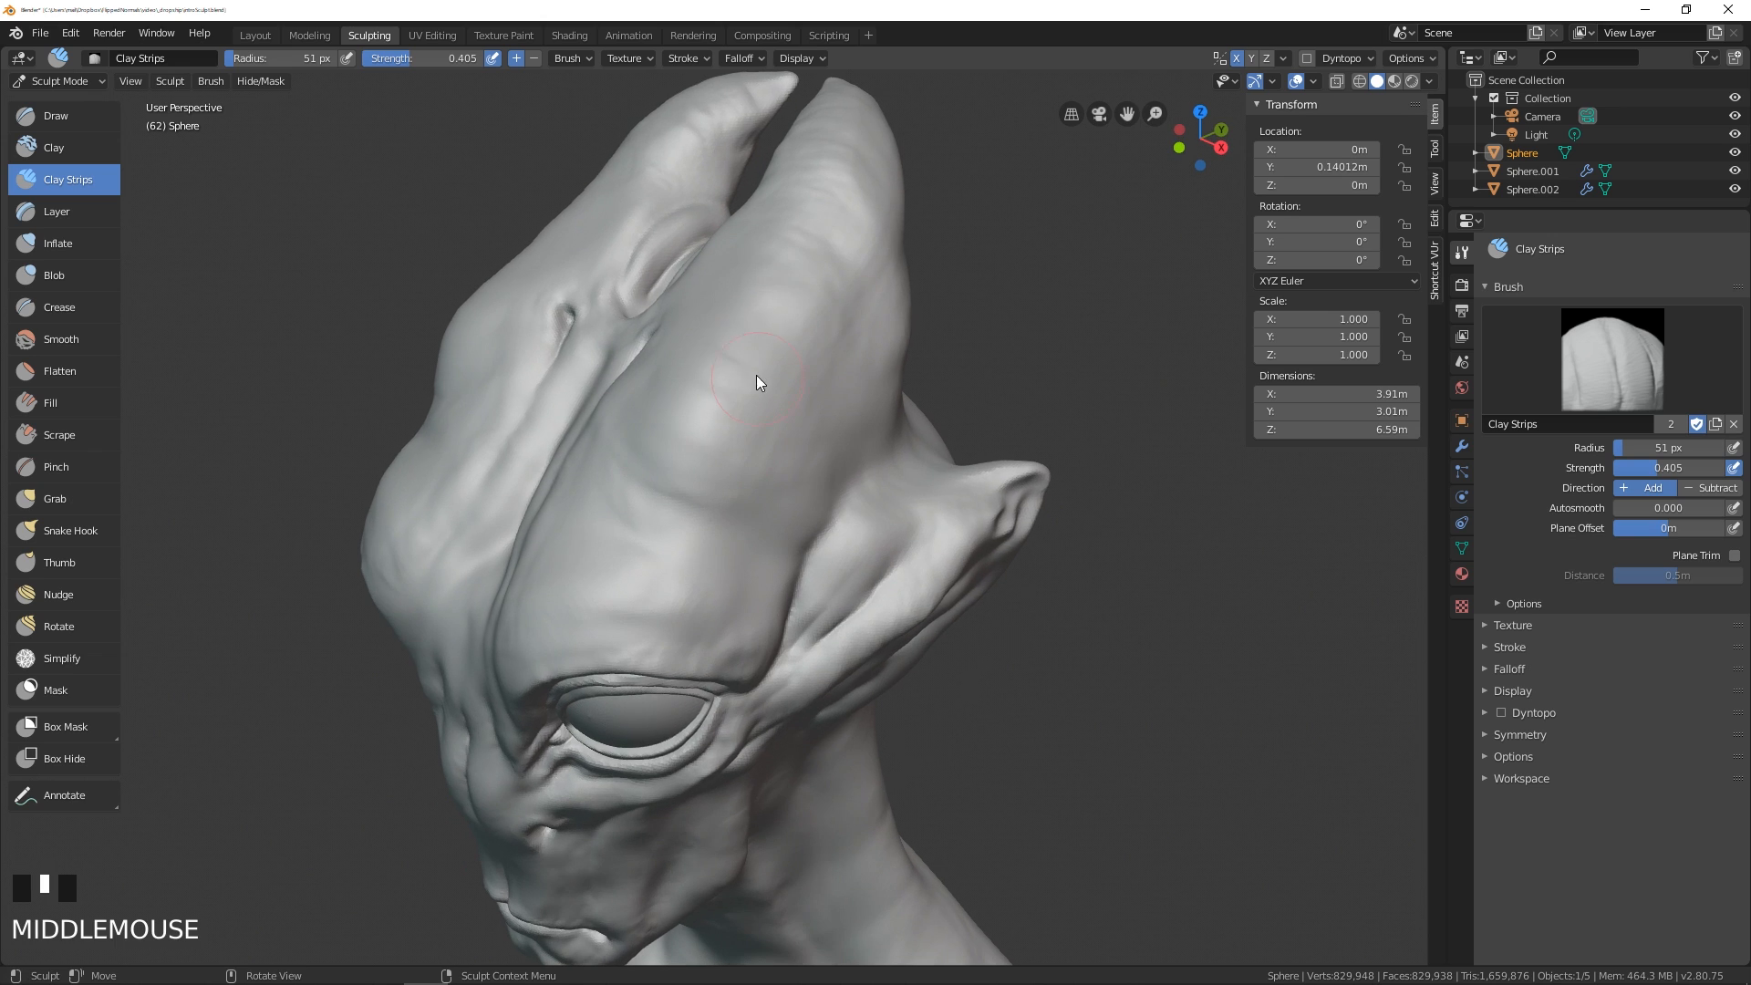
- Try two Clay Strips strokes across the forehead above the eye, undoing each one
{"action": "left_click", "coordinate": [691, 58]}
{"action": "mouse_move", "coordinate": [803, 334]}
{"action": "left_mouse_down"}
{"action": "mouse_move", "coordinate": [665, 447]}
{"action": "mouse_move", "coordinate": [785, 374]}
{"action": "left_mouse_up"}
{"action": "mouse_move", "coordinate": [782, 376]}
{"action": "middle_mouse_down"}
{"action": "mouse_move", "coordinate": [638, 460]}
{"action": "mouse_move", "coordinate": [769, 440]}
{"action": "mouse_move", "coordinate": [788, 385]}
{"action": "mouse_move", "coordinate": [725, 441]}
{"action": "mouse_move", "coordinate": [875, 378]}
{"action": "mouse_move", "coordinate": [703, 450]}
{"action": "middle_mouse_up"}
{"action": "key", "text": "ctrl+z"}
{"action": "mouse_move", "coordinate": [703, 451]}
{"action": "left_mouse_down"}
{"action": "mouse_move", "coordinate": [666, 439]}
{"action": "mouse_move", "coordinate": [802, 341]}
{"action": "left_mouse_up"}
{"action": "key", "text": "ctrl+z"}
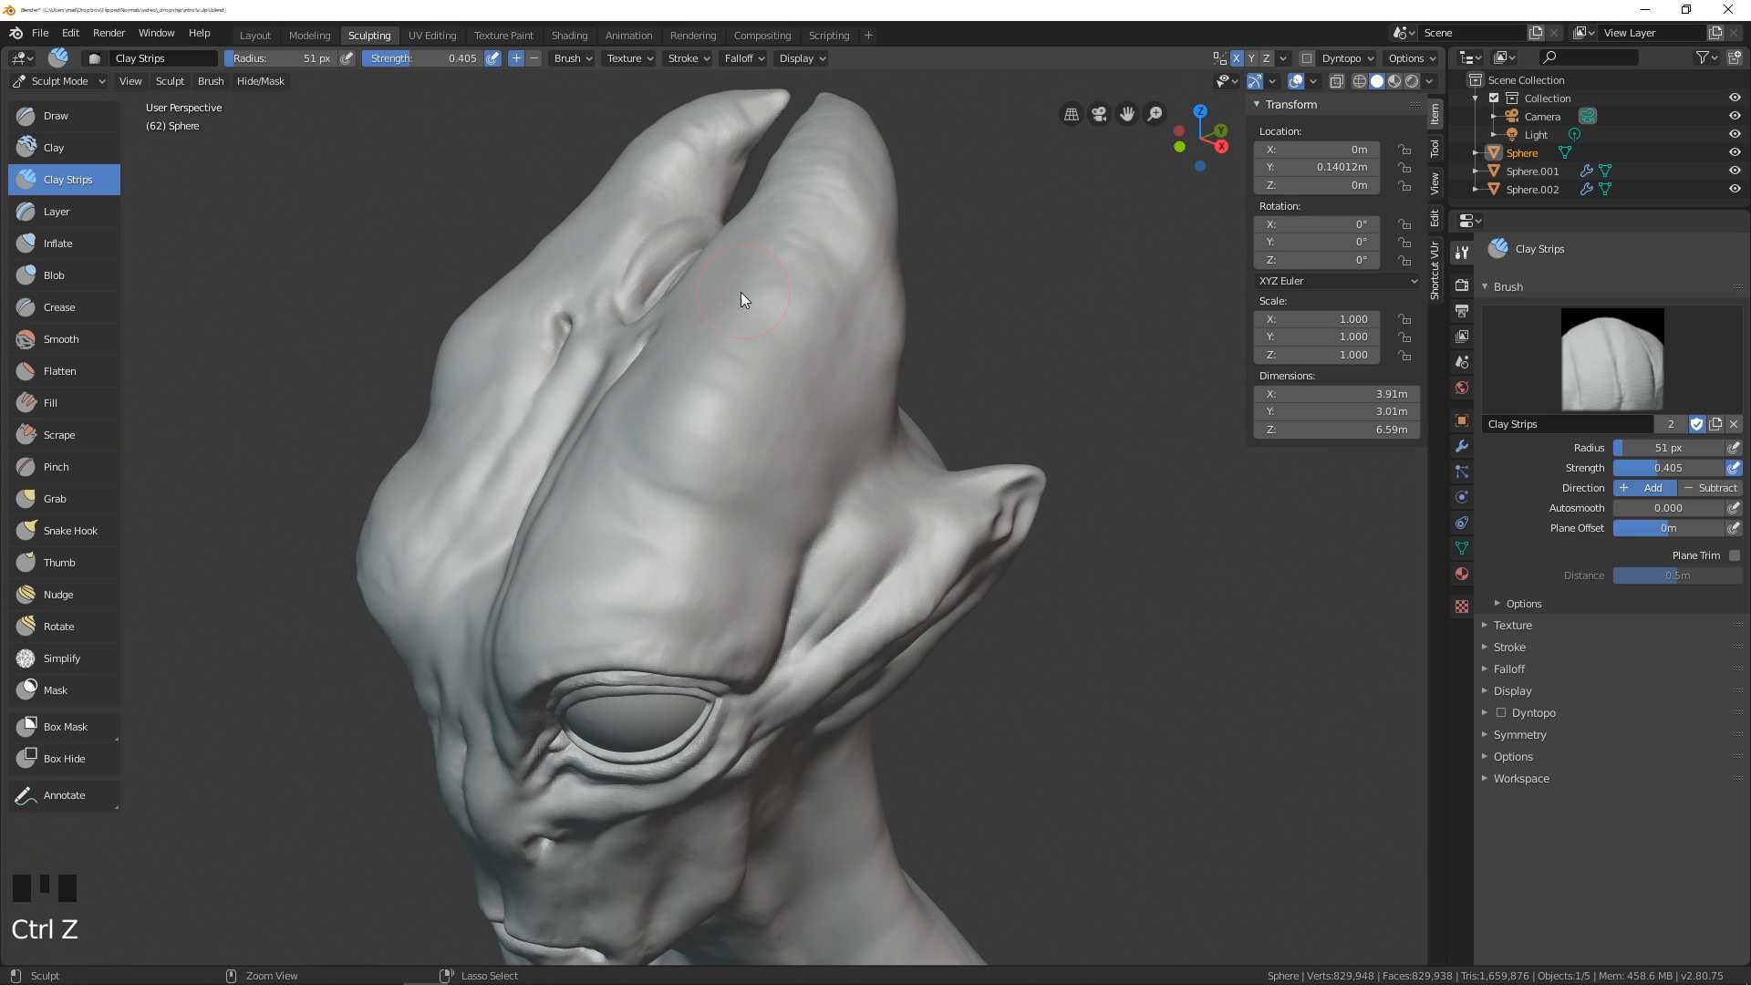
- With Smooth Stroke off, try Clay Strips strokes on the forehead at 51 px and 86 px radius, and undo them
{"action": "left_click", "coordinate": [699, 59]}
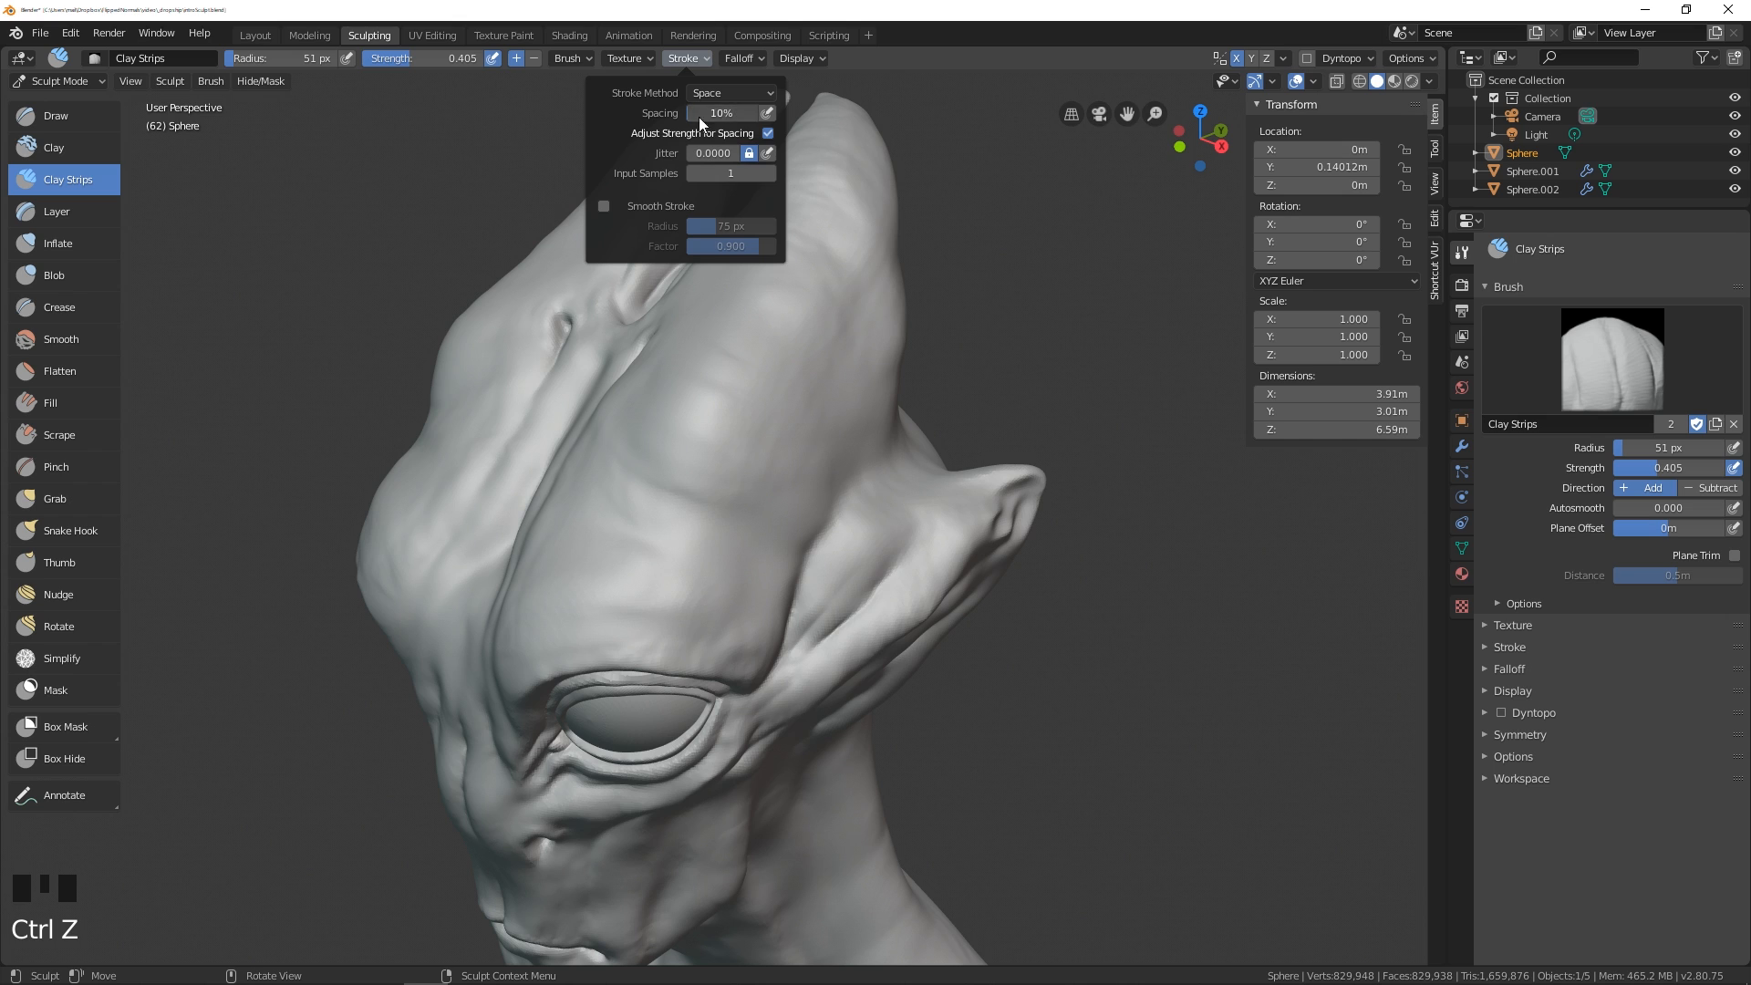
{"action": "left_click_drag", "start_coordinate": [842, 281], "coordinate": [840, 283]}
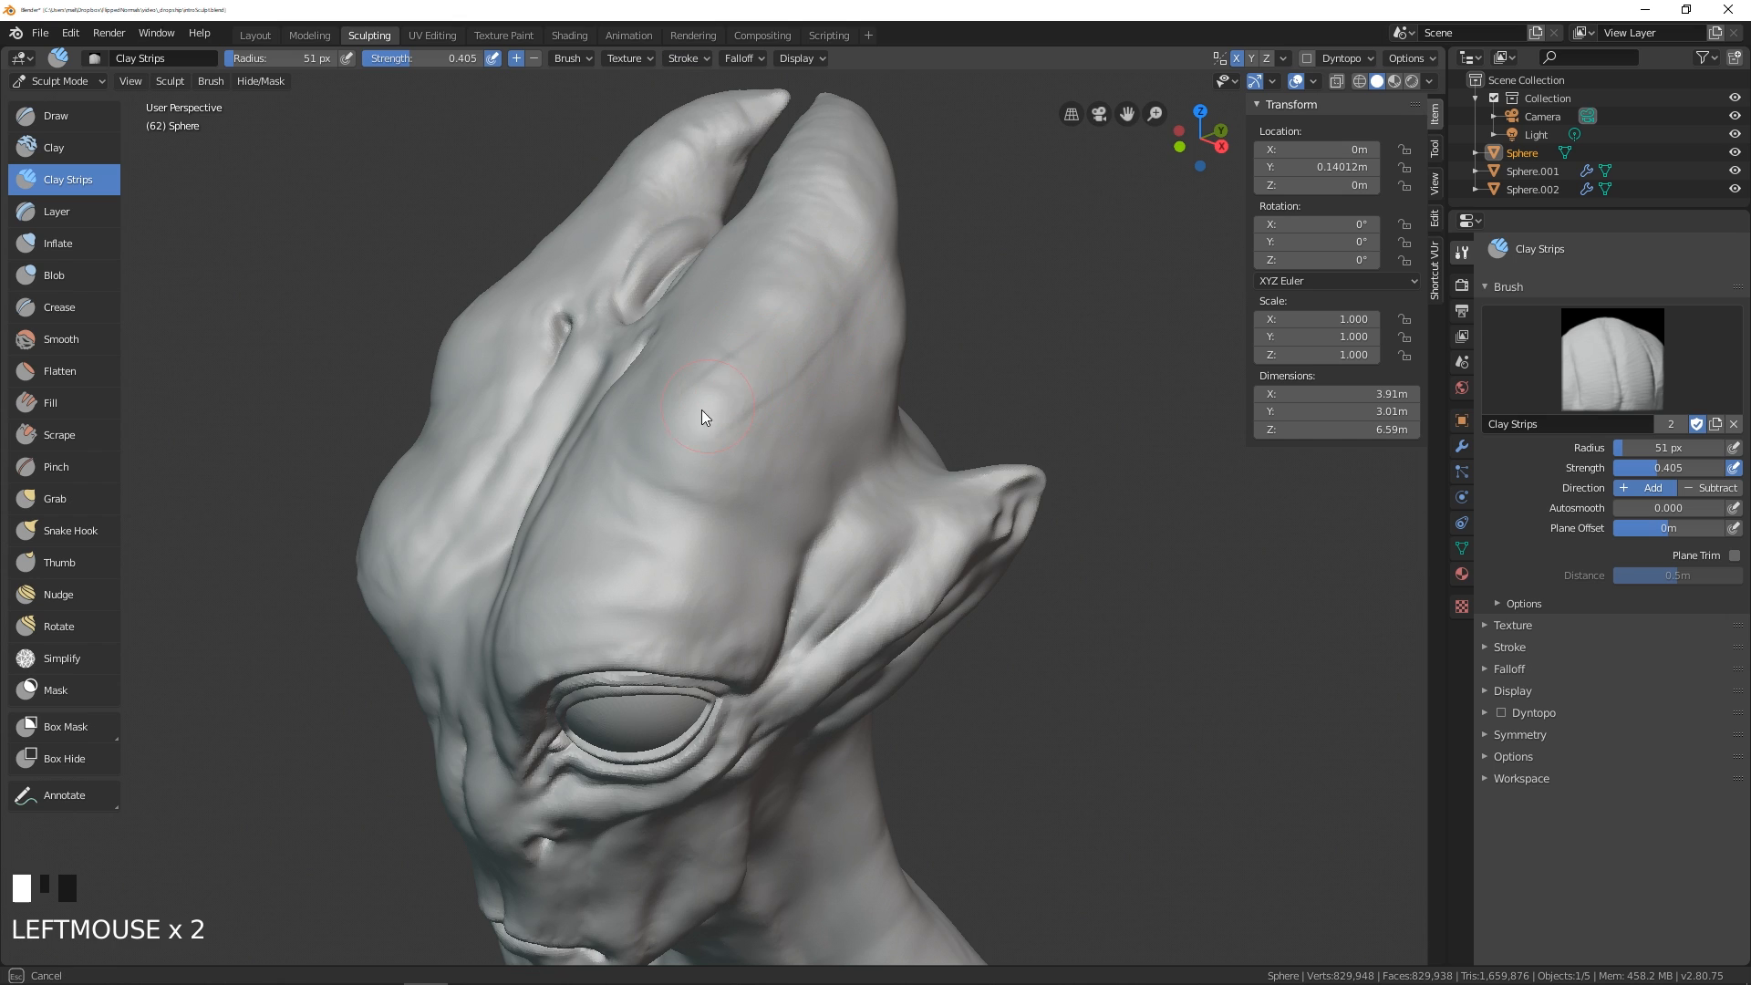
{"action": "mouse_move", "coordinate": [703, 412]}
{"action": "left_mouse_down"}
{"action": "mouse_move", "coordinate": [832, 309]}
{"action": "mouse_move", "coordinate": [617, 487]}
{"action": "mouse_move", "coordinate": [778, 343]}
{"action": "left_mouse_up"}
{"action": "key", "text": "f"}
{"action": "left_click", "coordinate": [802, 363]}
{"action": "key", "text": "ctrl+z"}
{"action": "key", "text": "ctrl+z"}
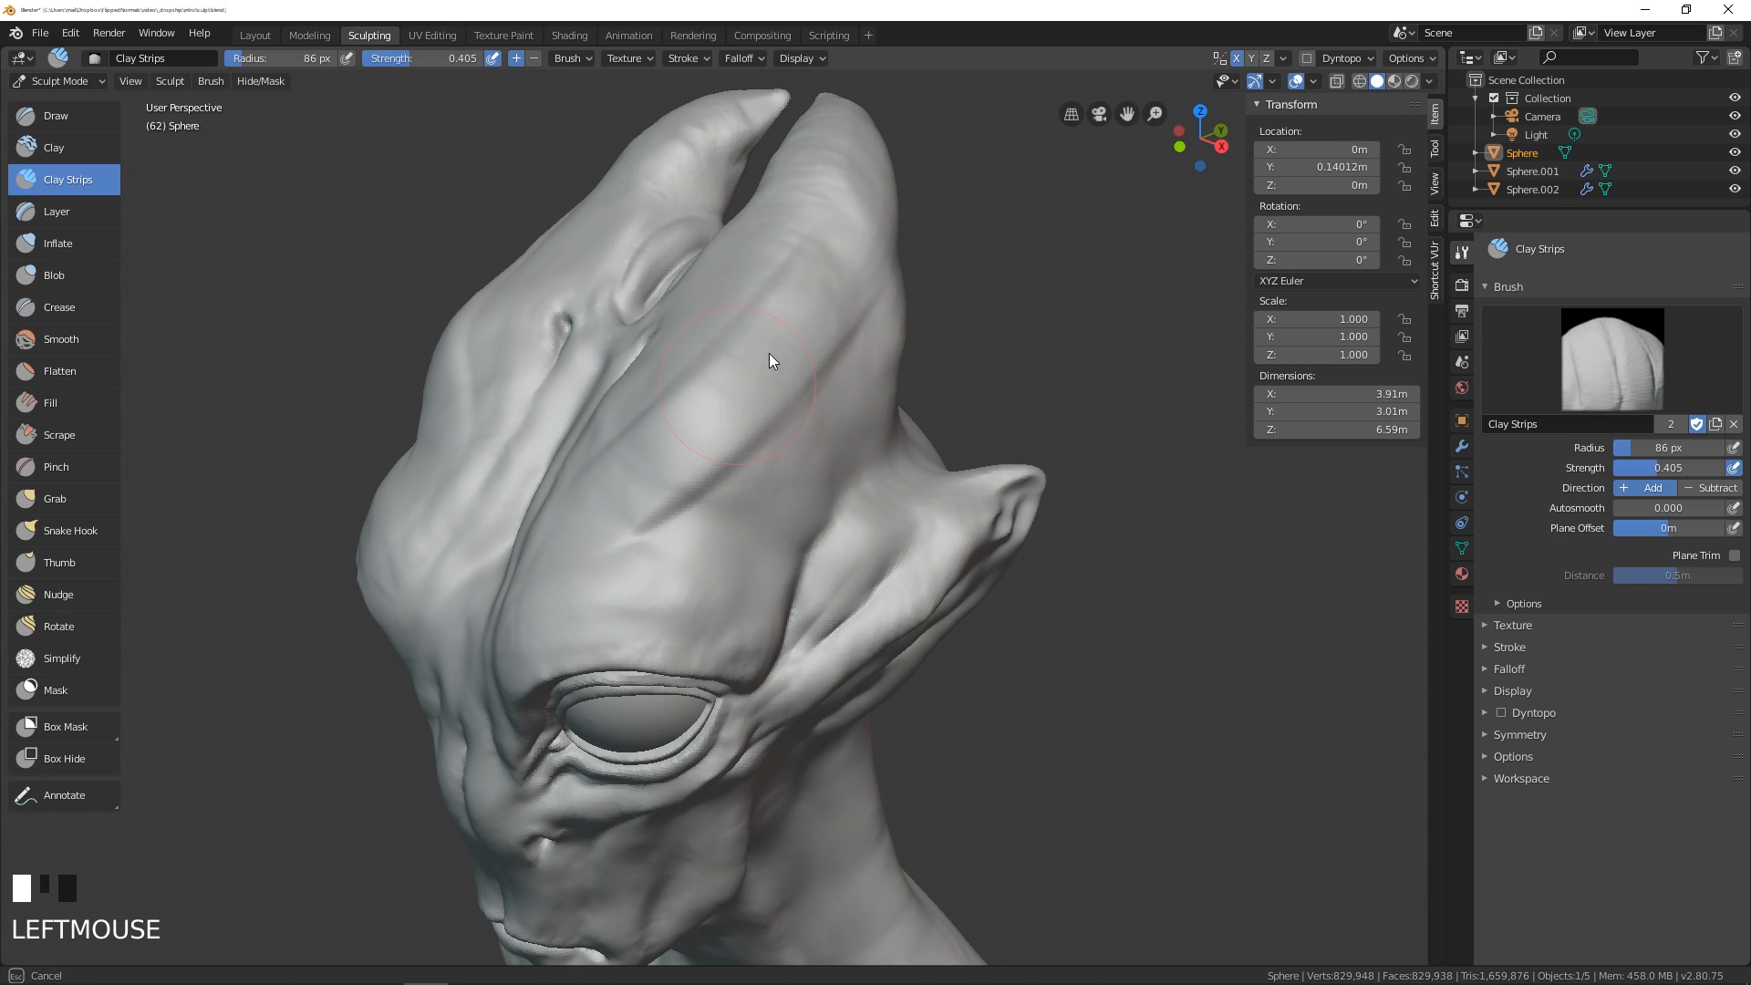
{"action": "middle_click_drag", "start_coordinate": [632, 447], "coordinate": [663, 87]}
{"action": "key", "text": "ctrl+z"}
- Switch back to the Draw brush at 45 px radius, try a stroke on the forehead, and undo it
{"action": "left_click", "coordinate": [89, 125]}
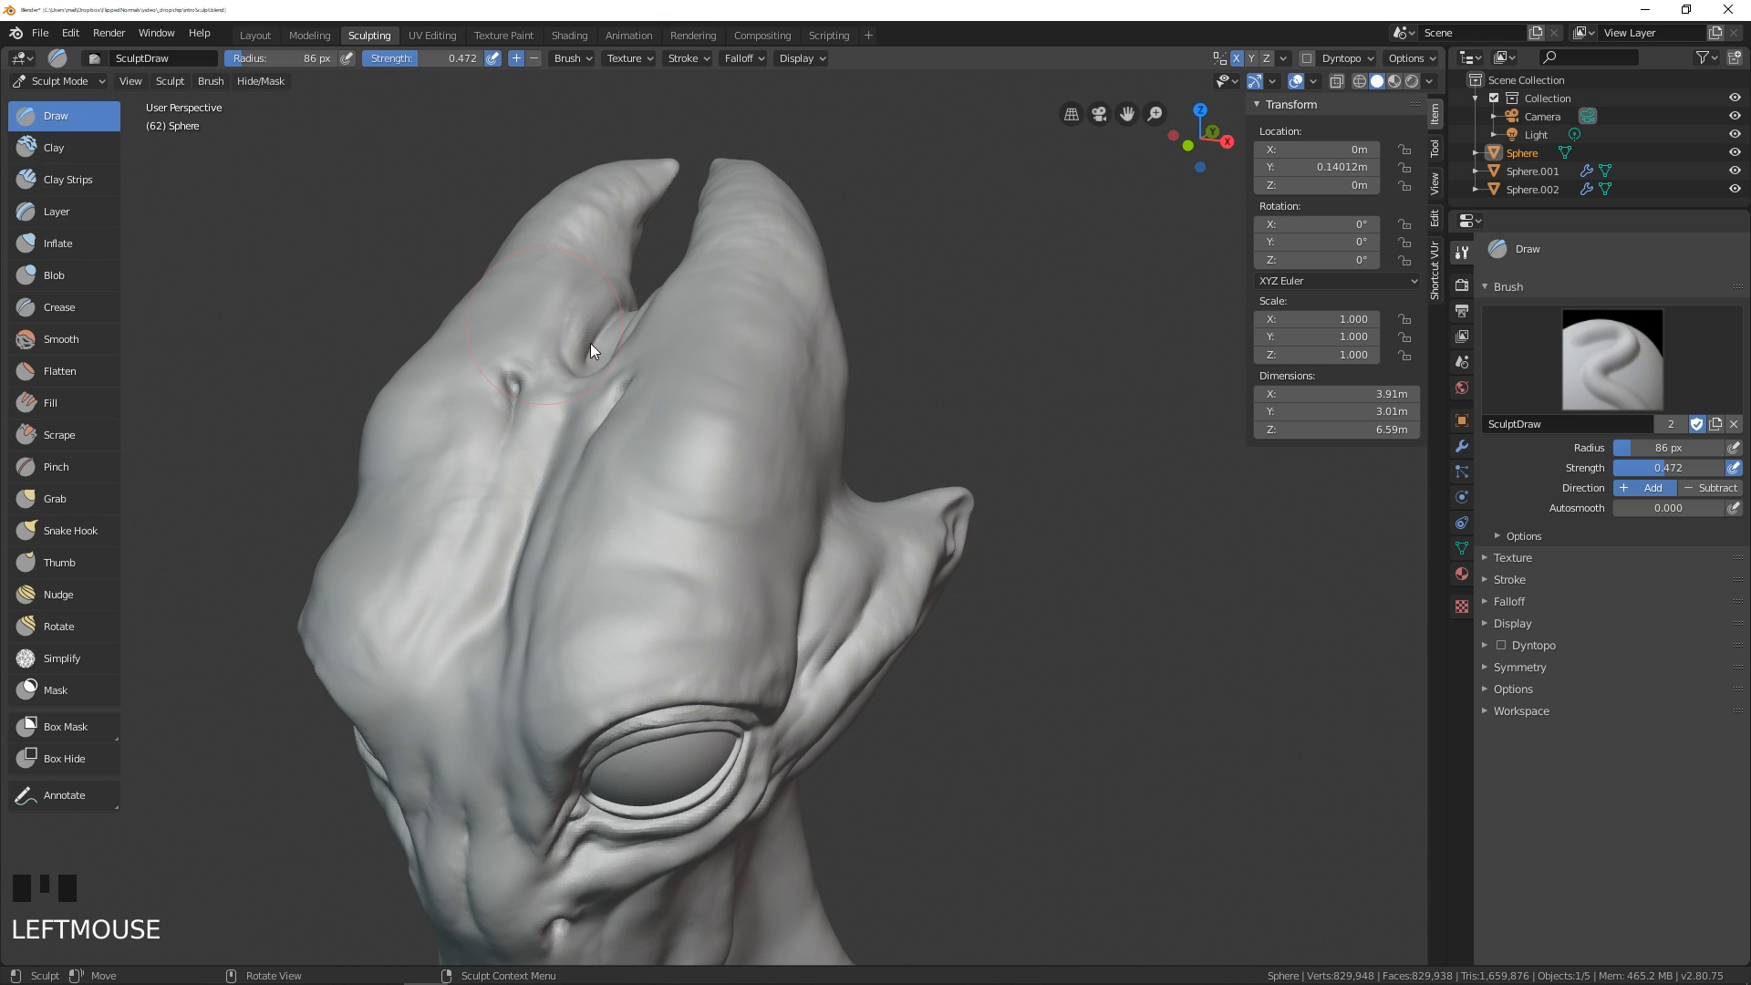
{"action": "key", "text": "f"}
{"action": "left_click", "coordinate": [722, 423]}
{"action": "left_click_drag", "start_coordinate": [709, 456], "coordinate": [752, 430]}
{"action": "key", "text": "ctrl+z"}
{"action": "middle_click_drag", "start_coordinate": [719, 445], "coordinate": [686, 458]}
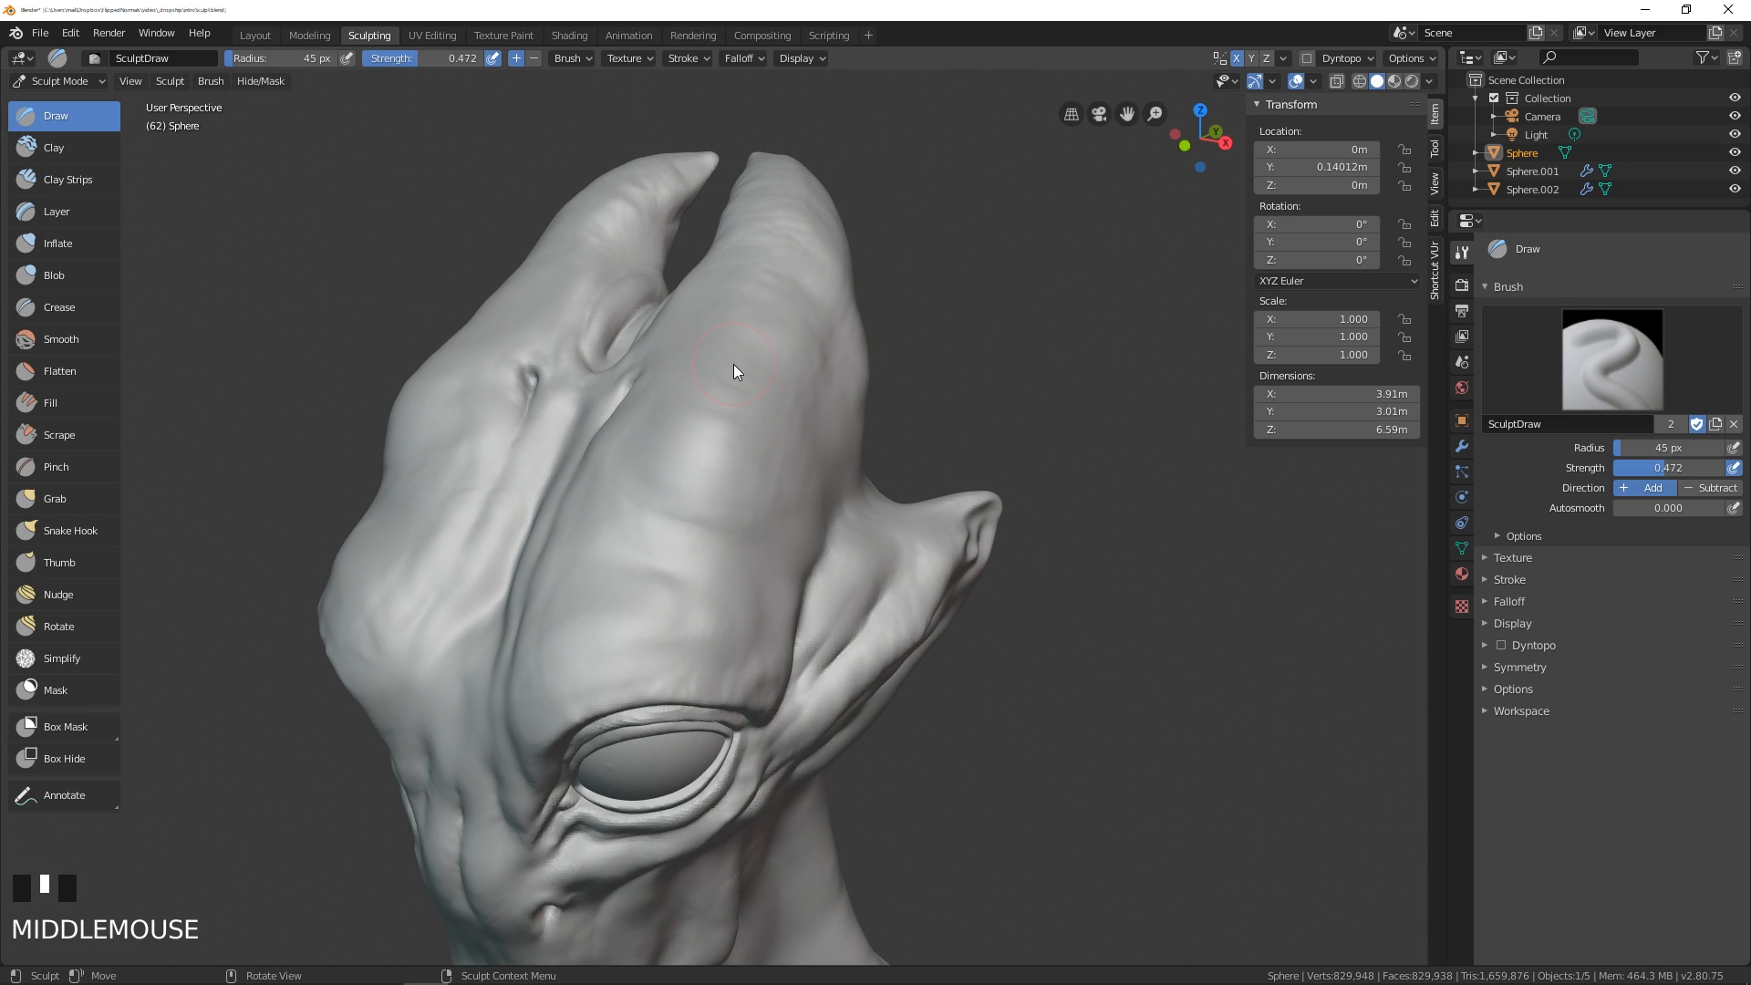
- Look over the stroke and falloff settings, and set the Draw radius to 98 px while previewing the falloff on the forehead
{"action": "left_click", "coordinate": [699, 58]}
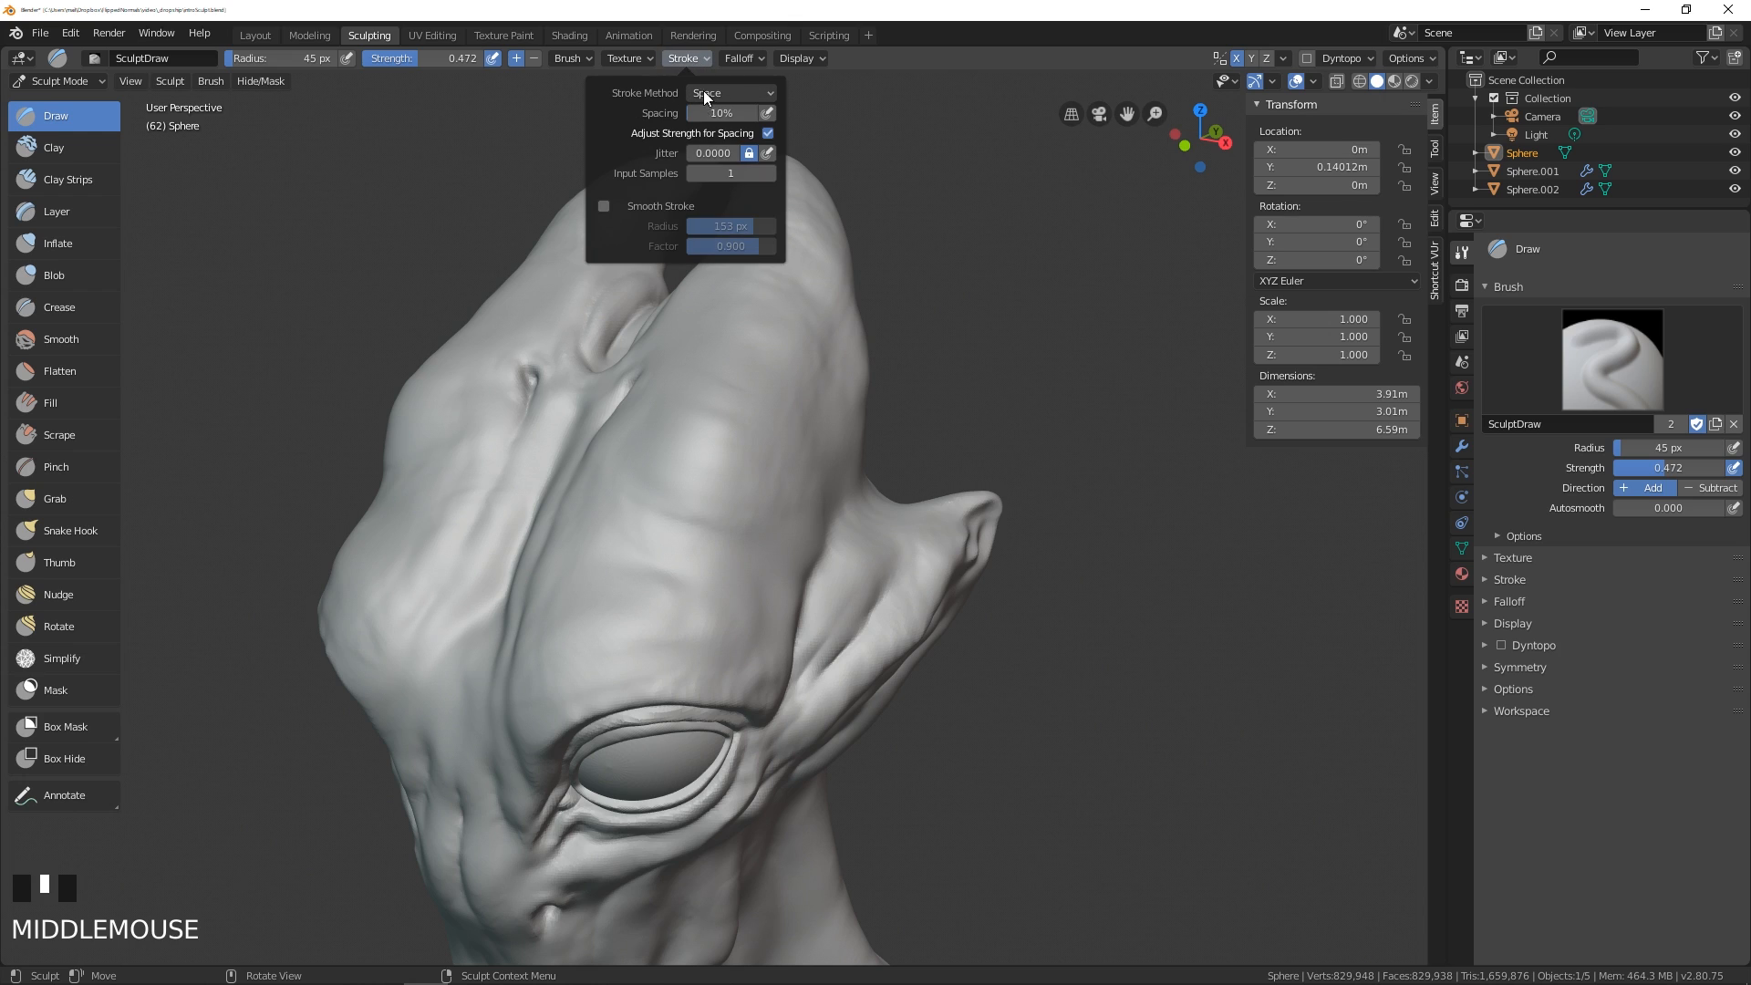
{"action": "mouse_move", "coordinate": [740, 59]}
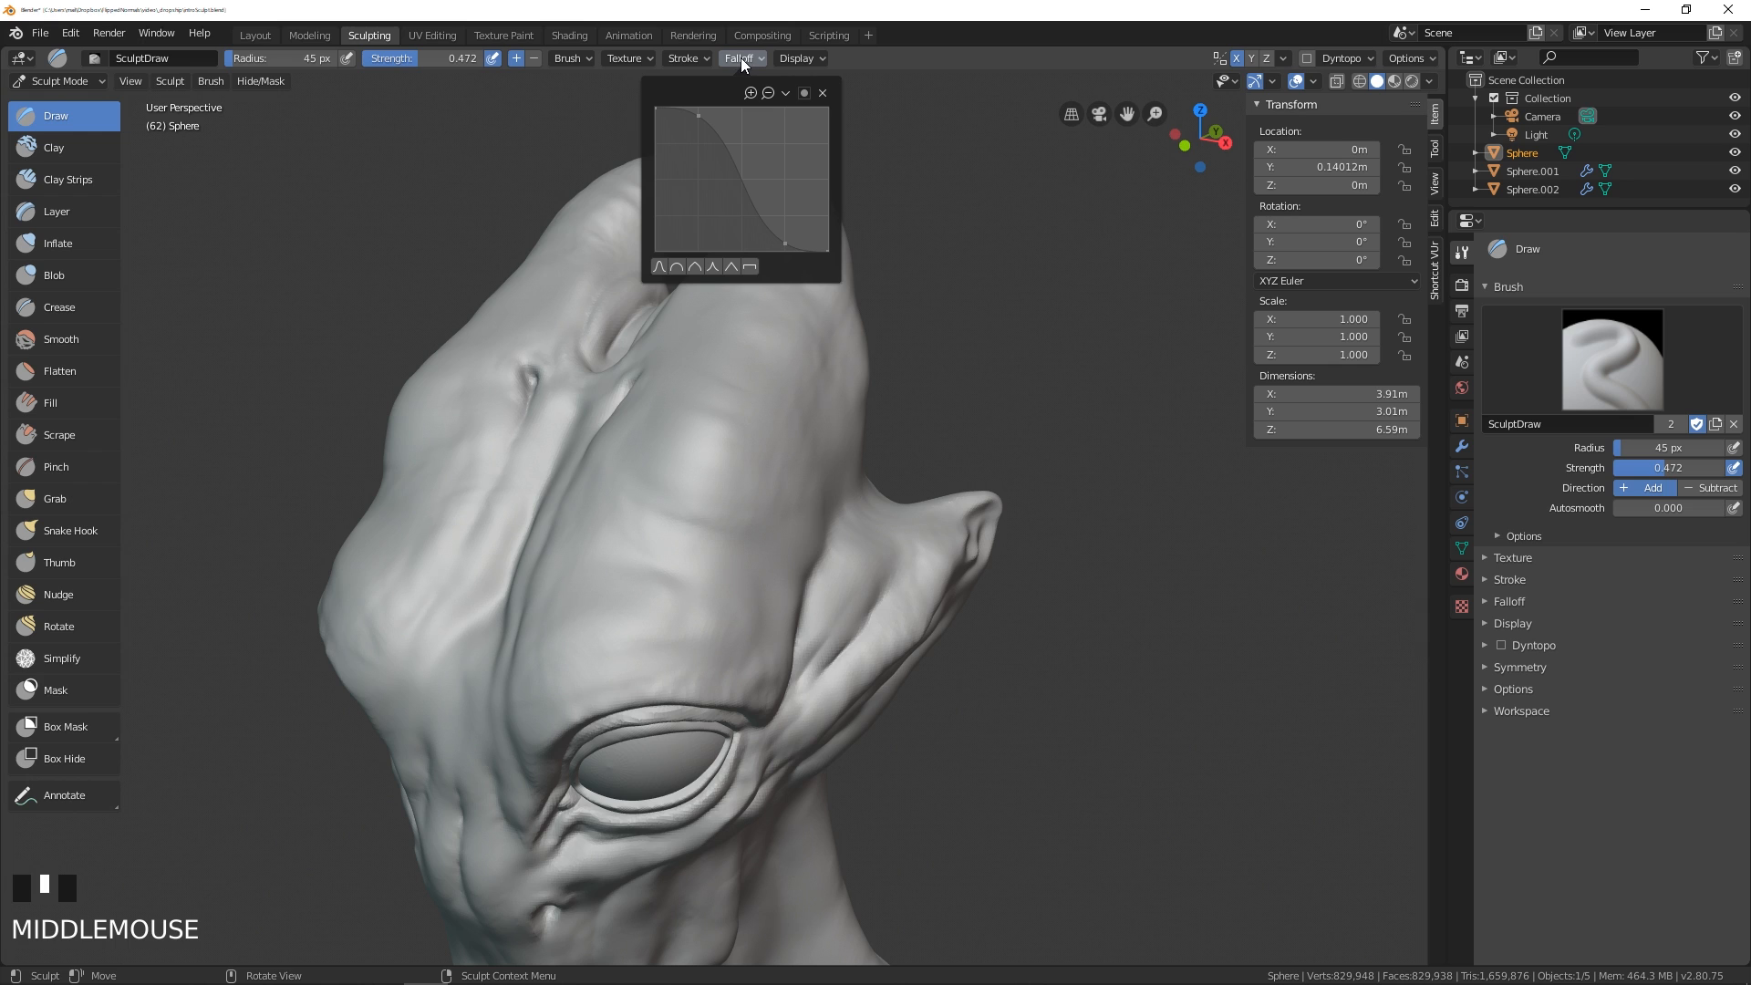
{"action": "key", "text": "f"}
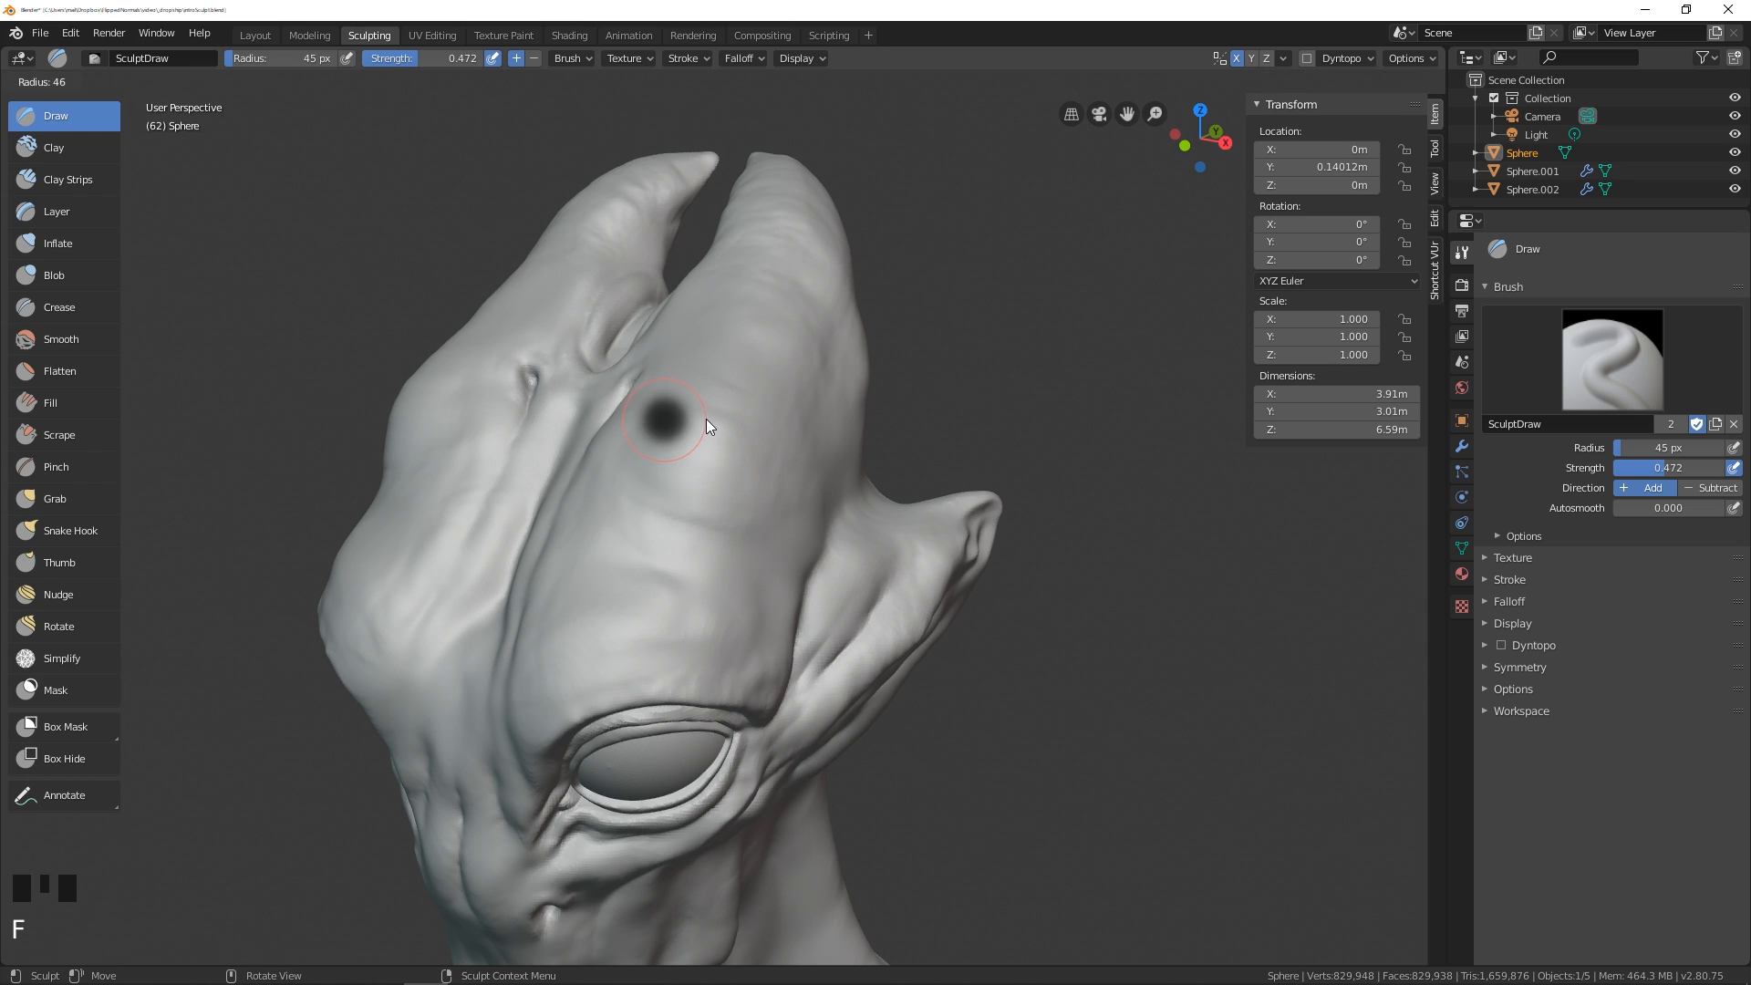
{"action": "mouse_move", "coordinate": [710, 424]}
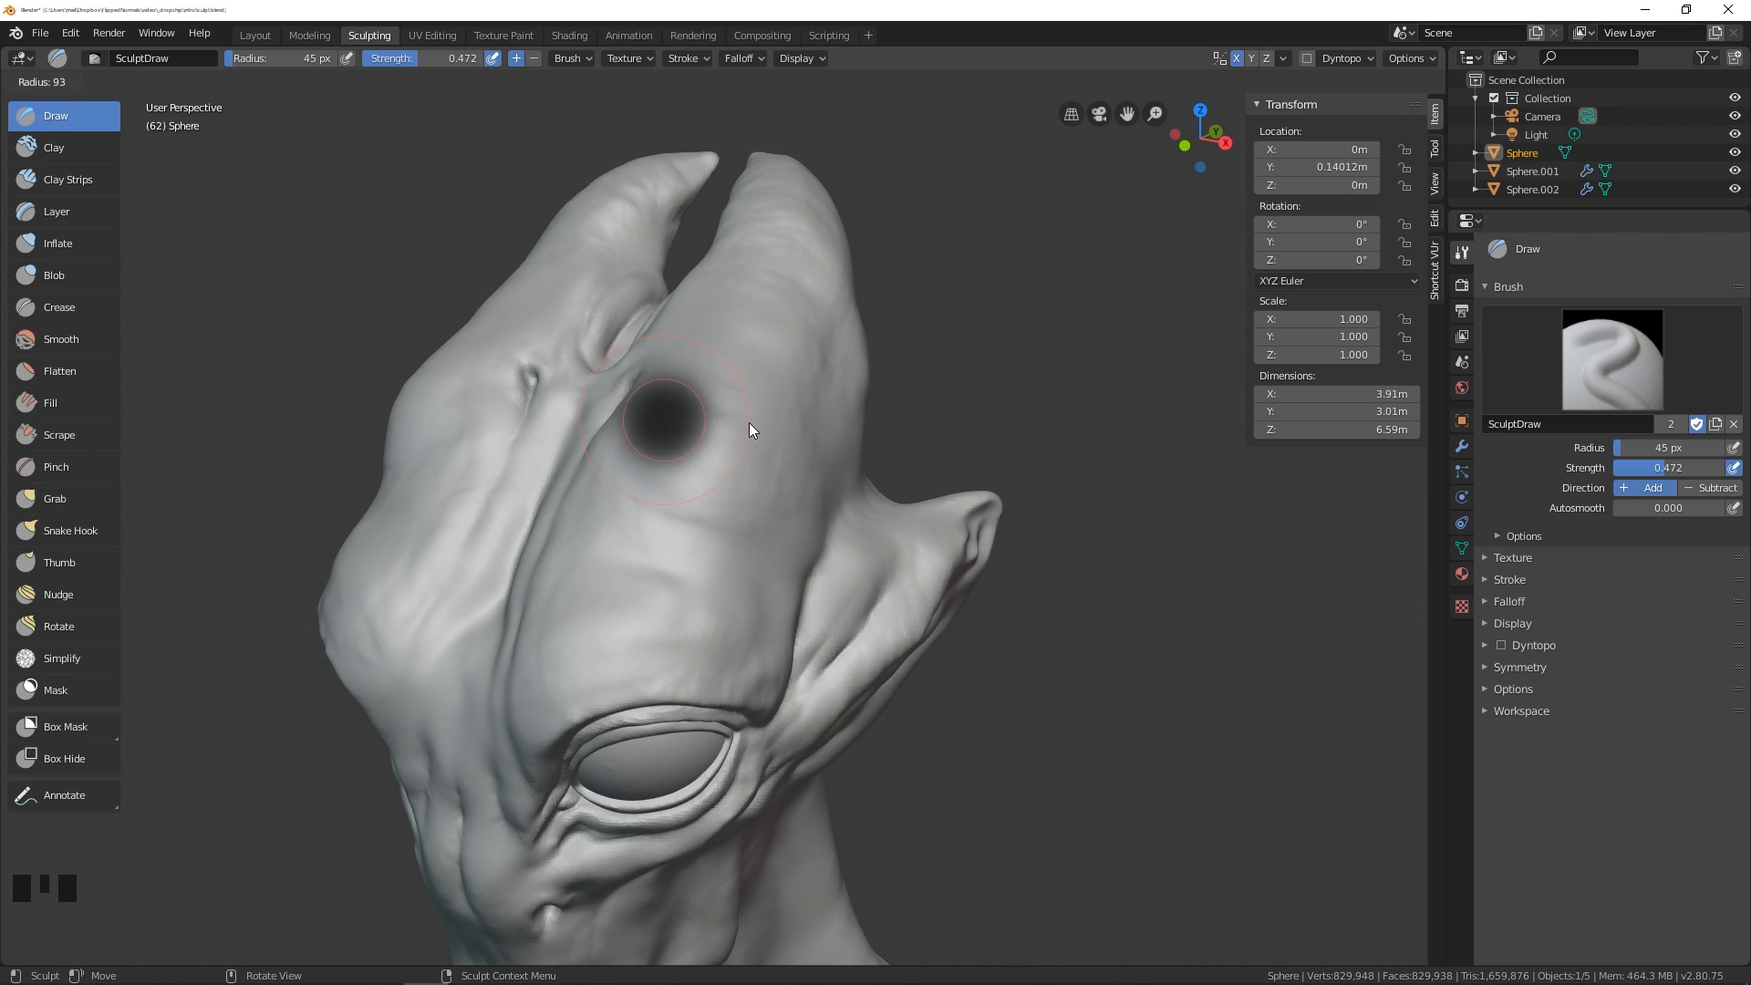
{"action": "mouse_move", "coordinate": [744, 369]}
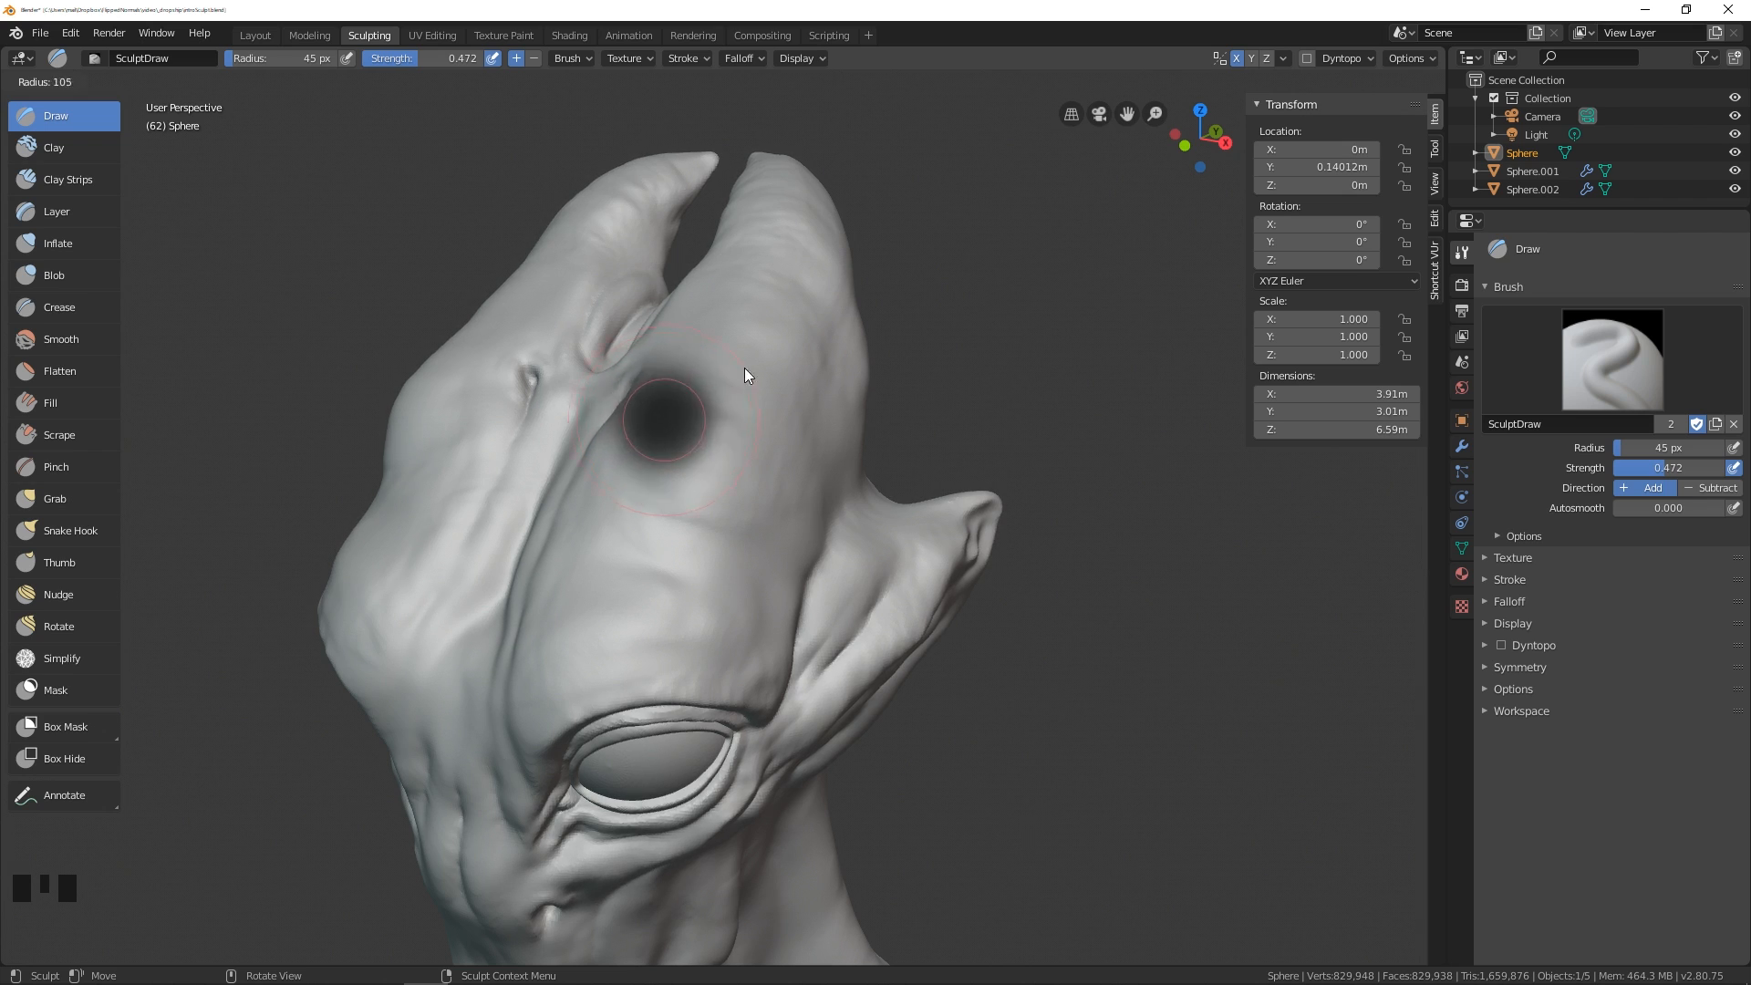
{"action": "left_click", "coordinate": [753, 415]}
- Apply the Root falloff preset, lower the curve's start, set its second point to Y 0.00625, and raise the third near the top
{"action": "left_click", "coordinate": [754, 59]}
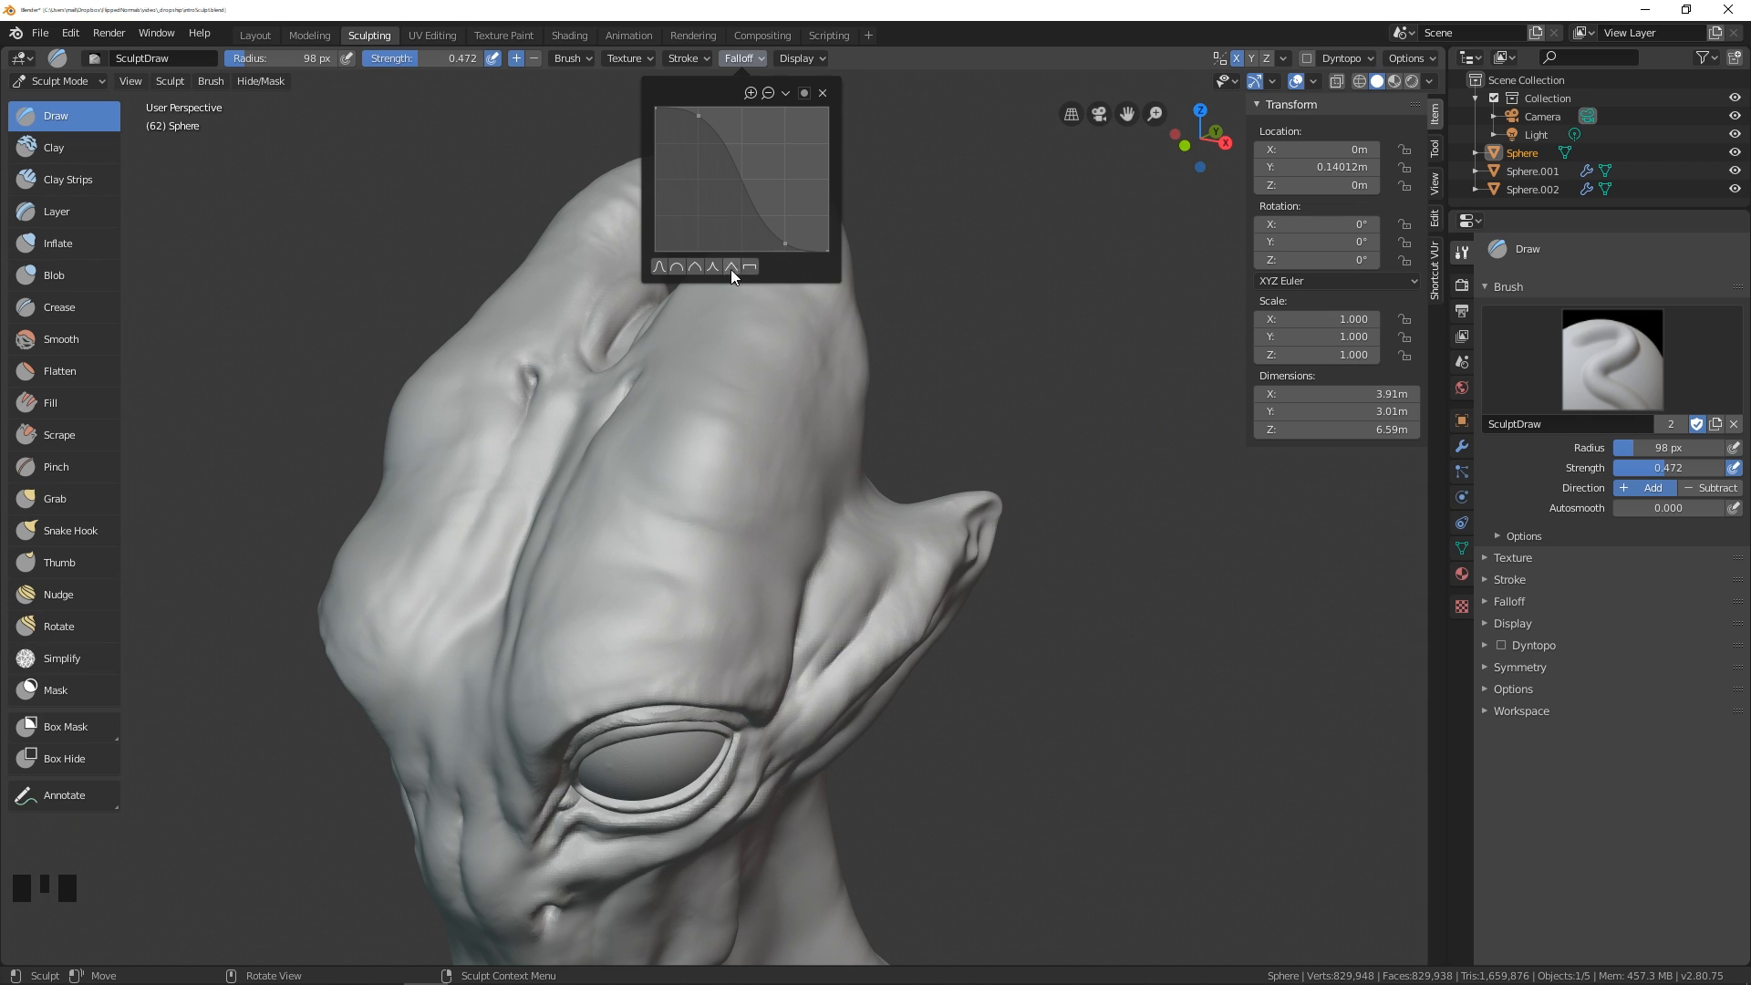
{"action": "left_click", "coordinate": [693, 266]}
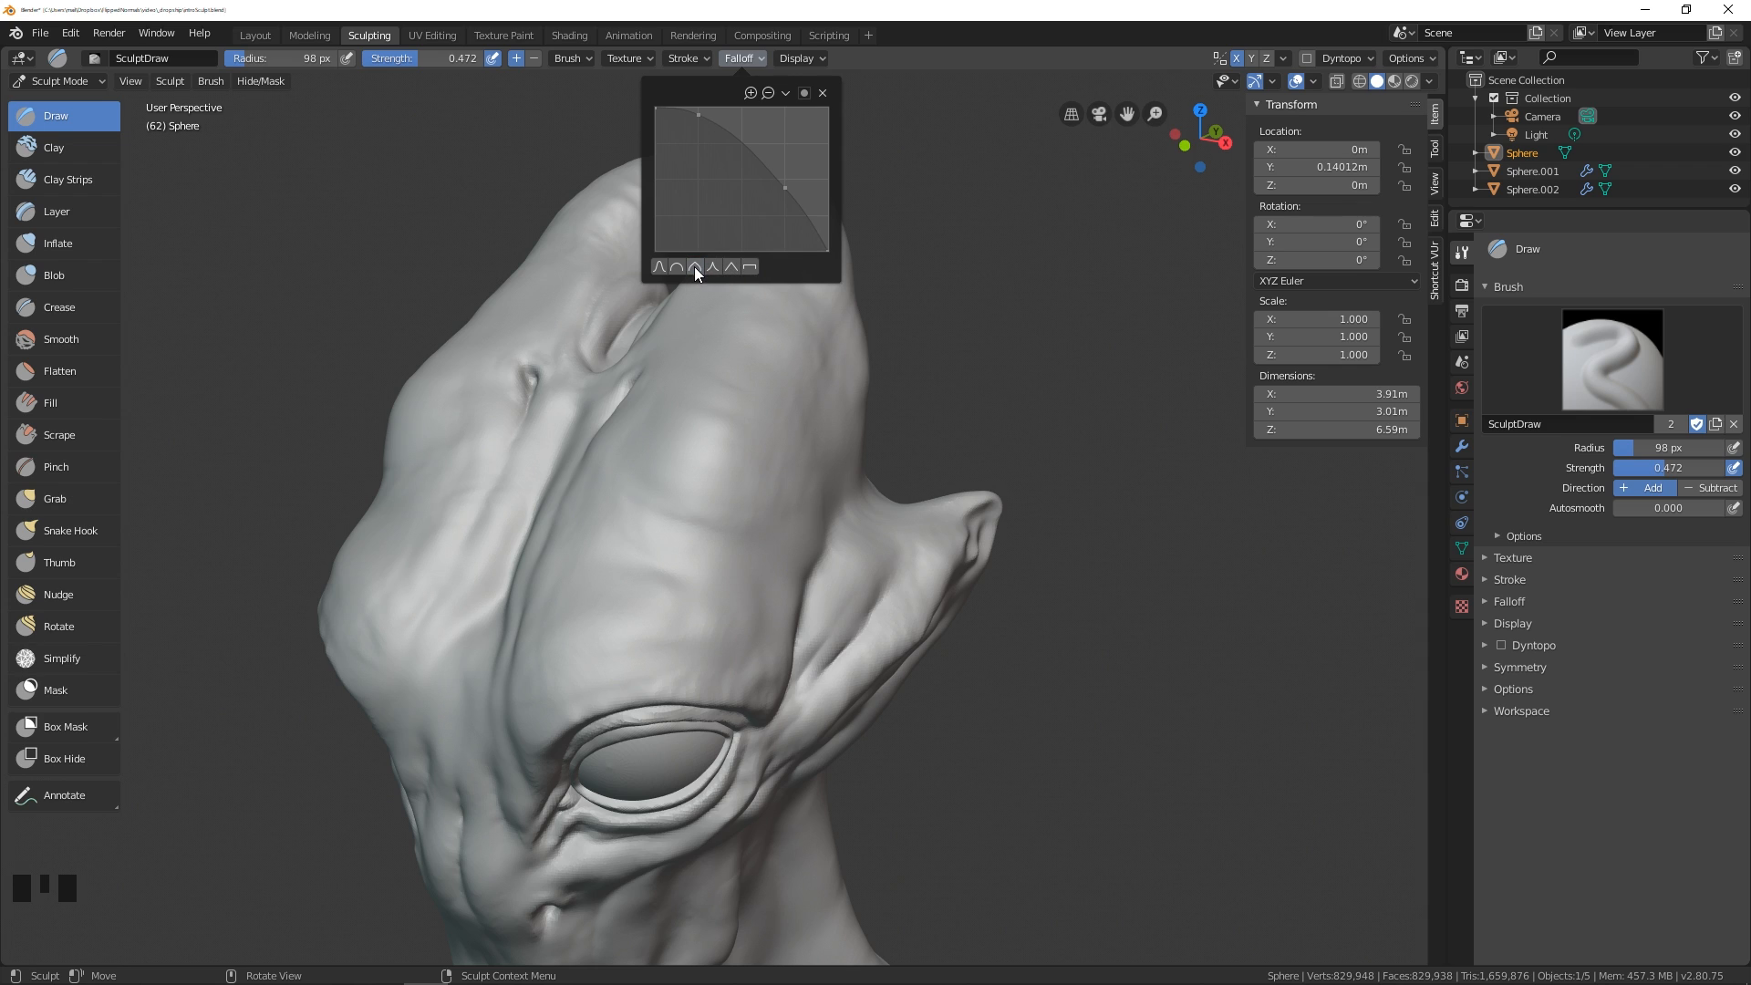
{"action": "left_click", "coordinate": [655, 109]}
{"action": "left_click_drag", "start_coordinate": [784, 189], "coordinate": [780, 124]}
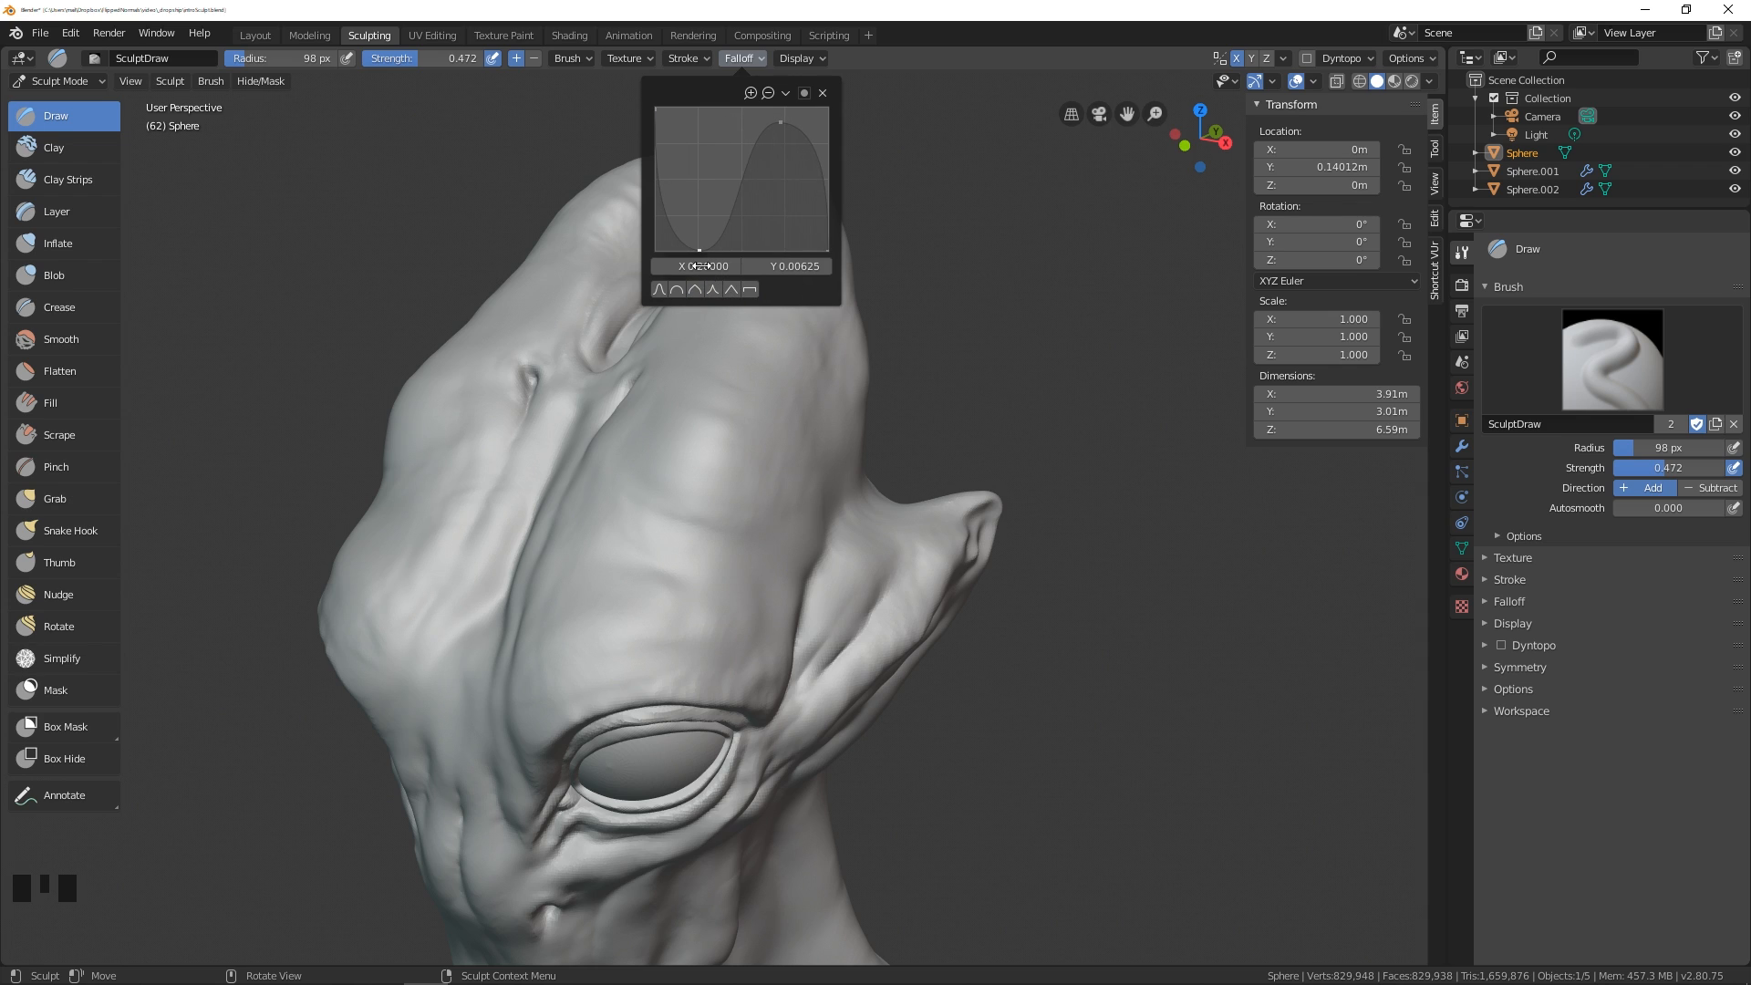
{"action": "left_click_drag", "start_coordinate": [655, 109], "coordinate": [643, 293]}
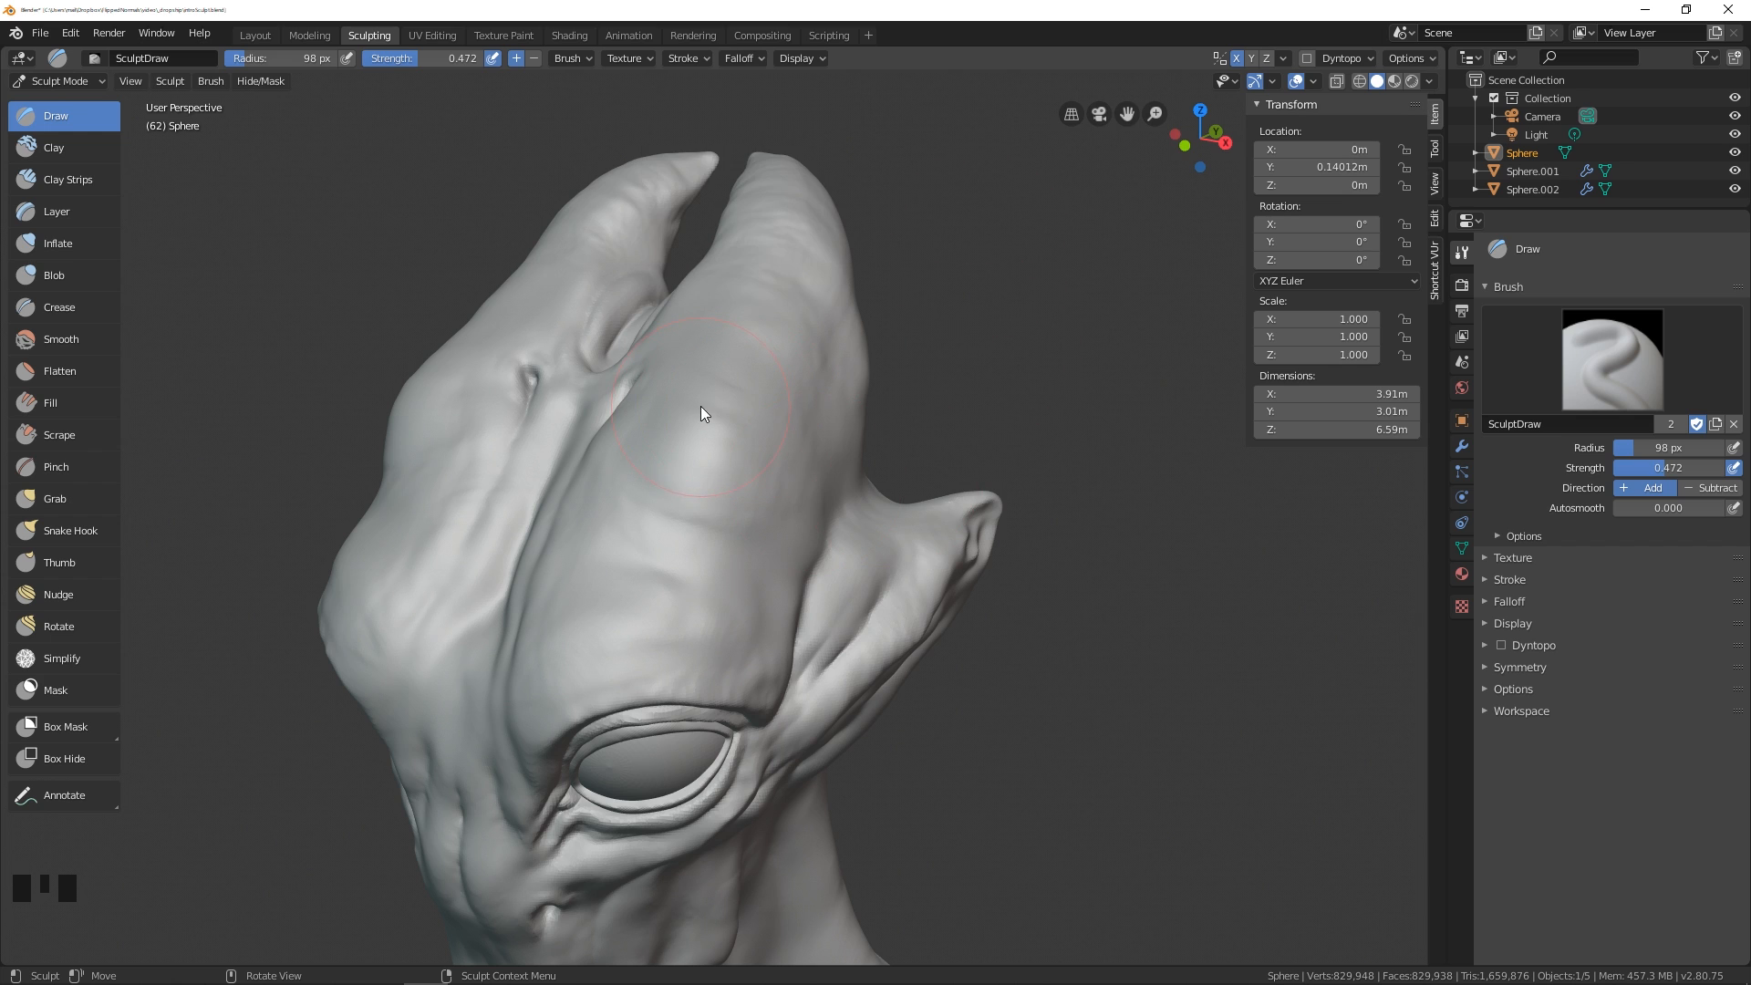
- Preview the reshaped falloff over the forehead and set the Draw radius to 67 px
{"action": "key", "text": "f"}
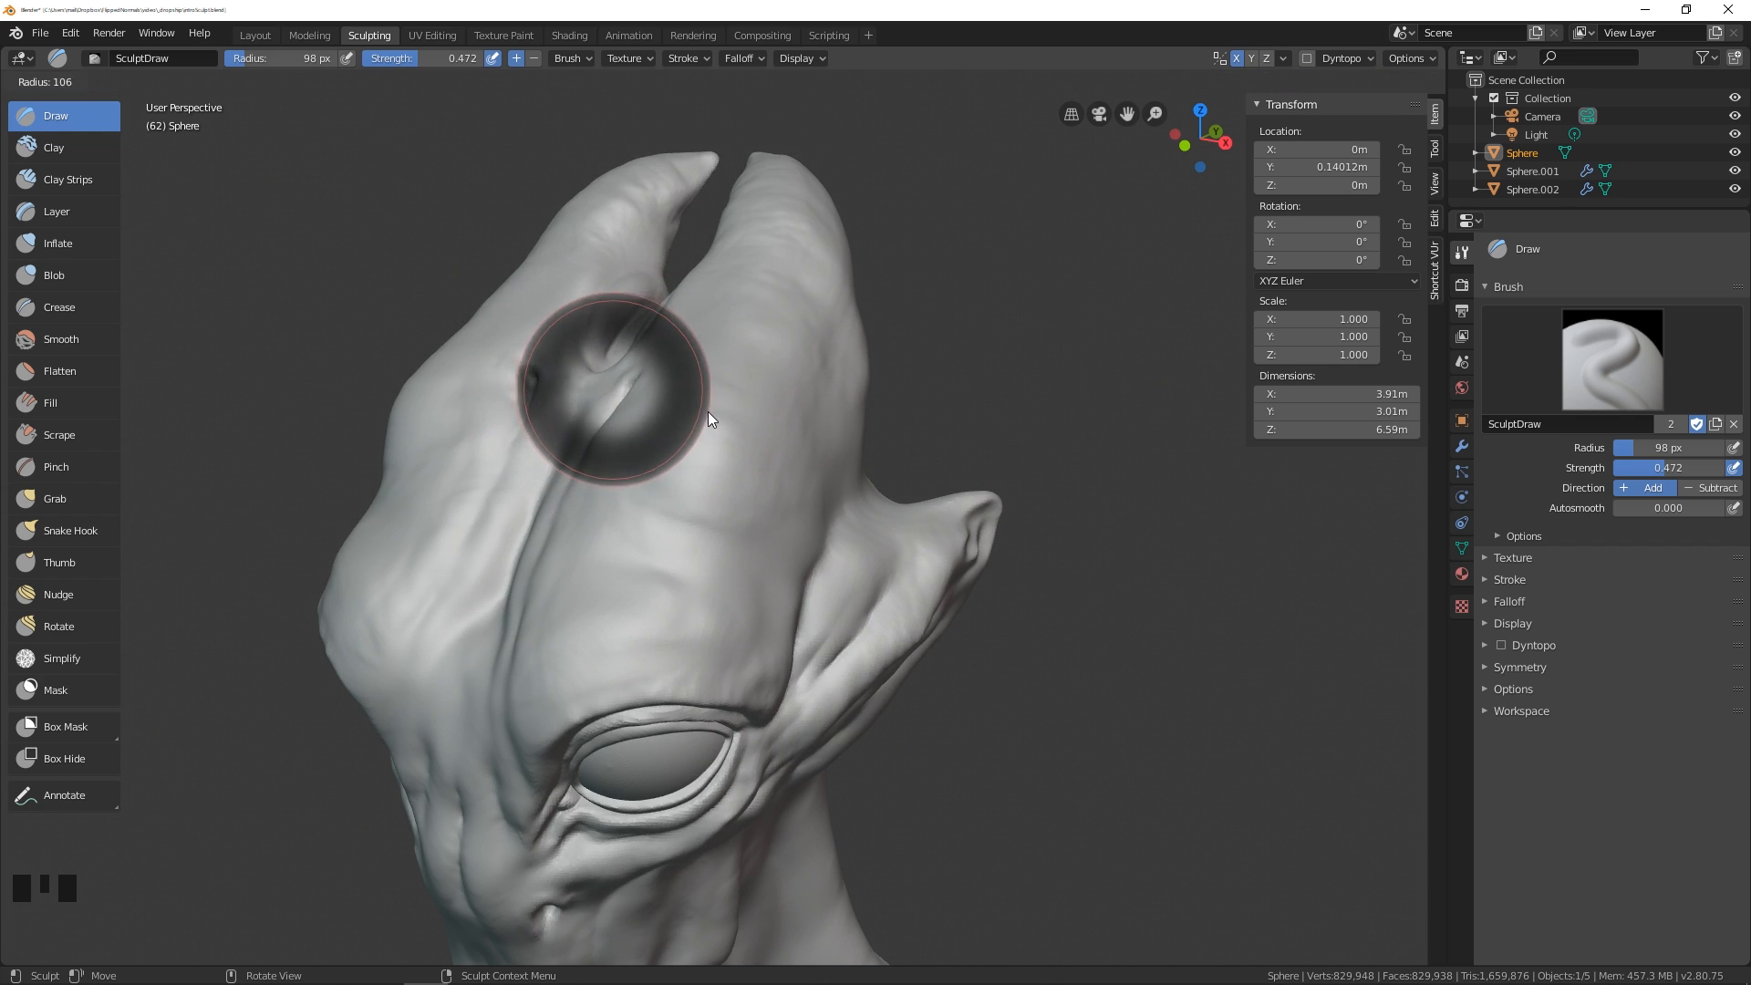
{"action": "left_click", "coordinate": [702, 412]}
{"action": "key", "text": "f"}
{"action": "left_click", "coordinate": [739, 431]}
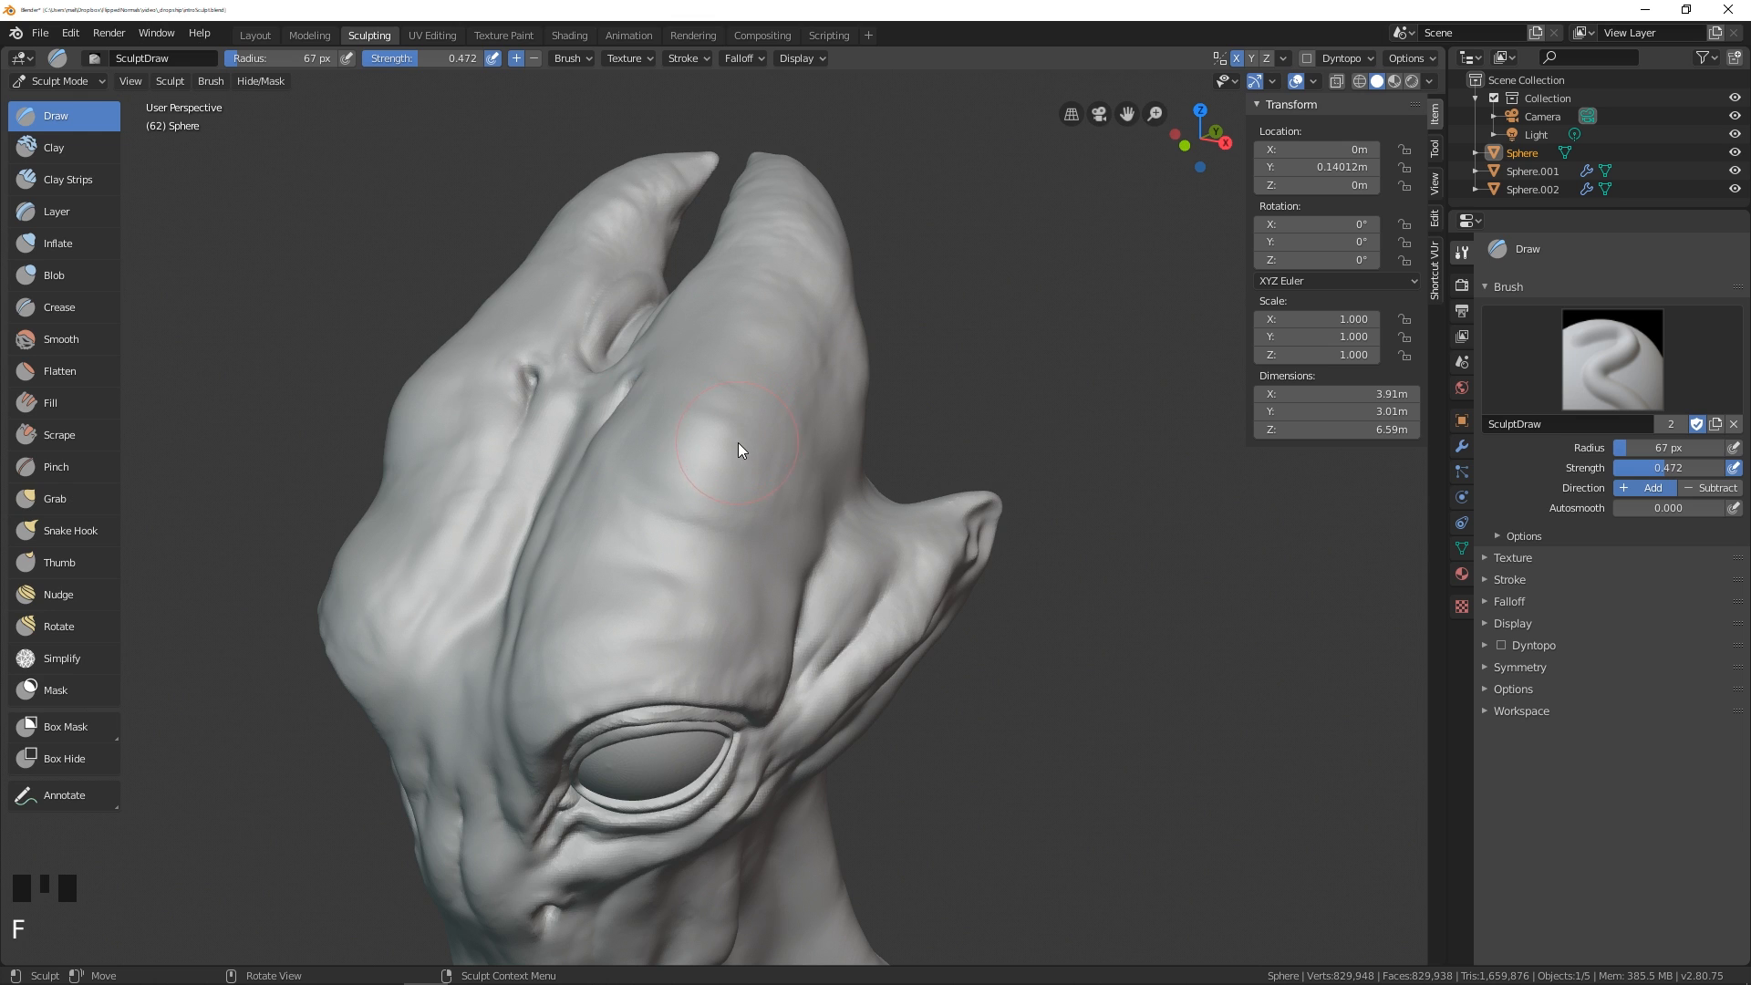
- Try the custom falloff with three Draw strokes up the forehead, and undo them
{"action": "mouse_move", "coordinate": [737, 443]}
{"action": "left_mouse_down"}
{"action": "mouse_move", "coordinate": [736, 426]}
{"action": "mouse_move", "coordinate": [708, 435]}
{"action": "left_mouse_up"}
{"action": "middle_click_drag", "start_coordinate": [708, 435], "coordinate": [684, 440]}
{"action": "left_click_drag", "start_coordinate": [788, 363], "coordinate": [771, 366]}
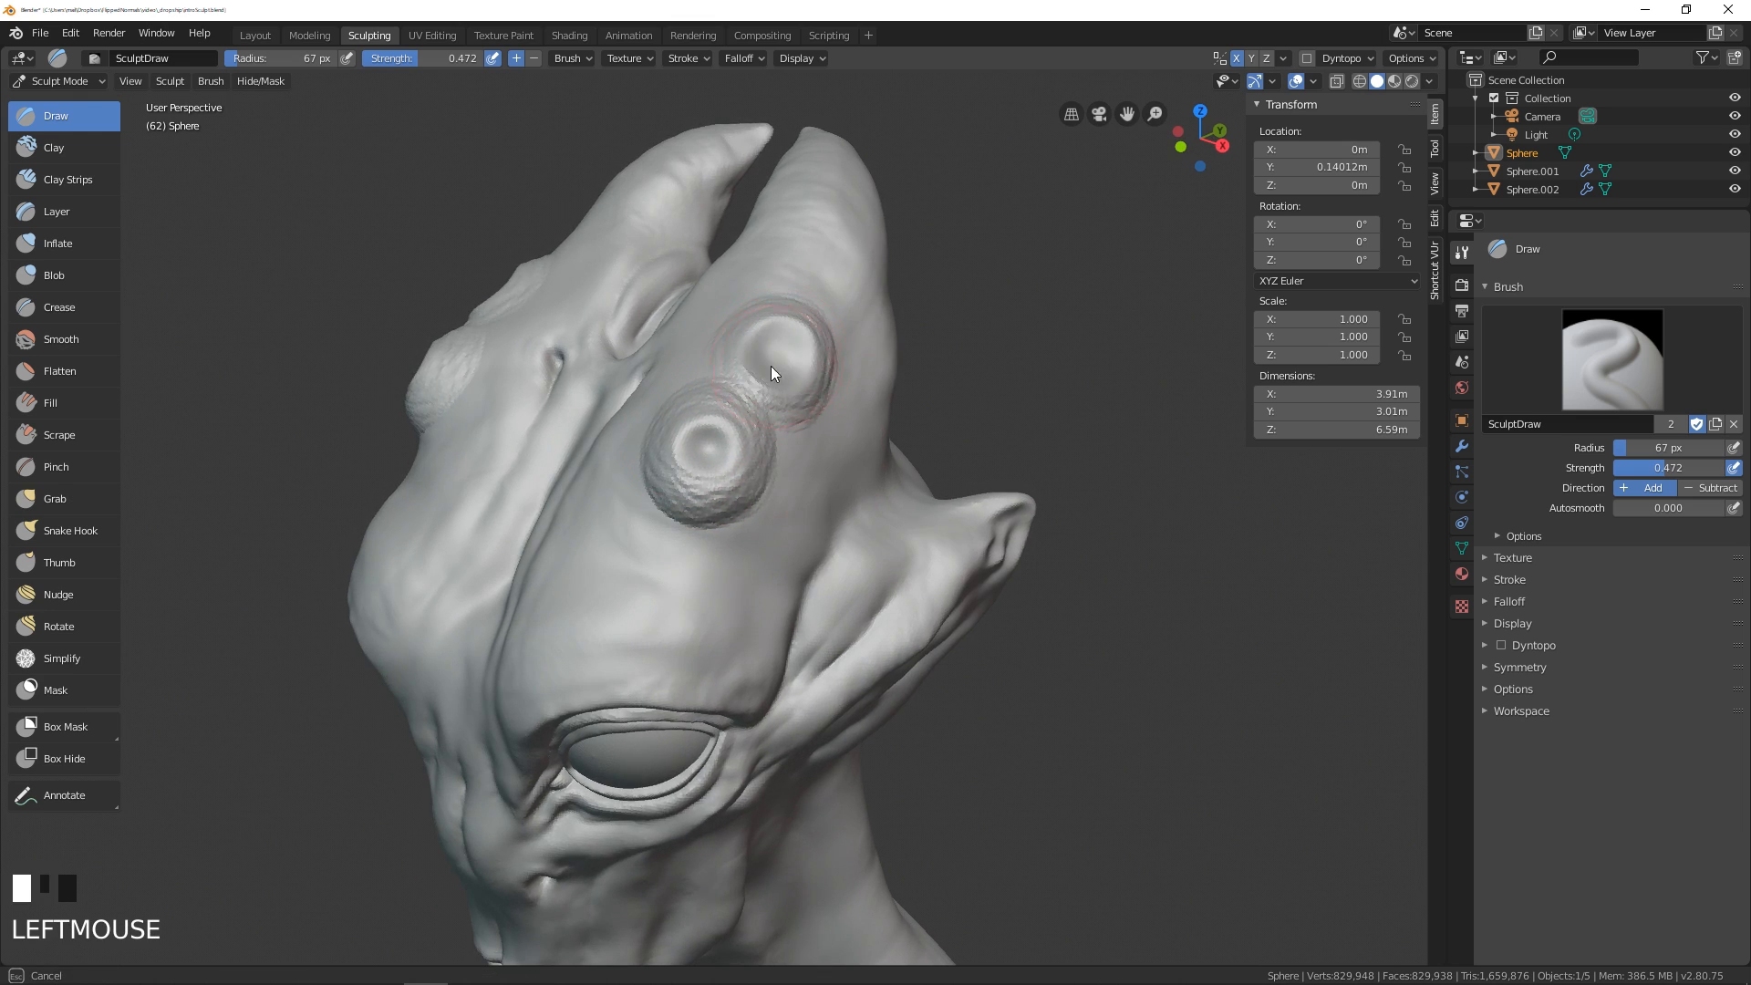
{"action": "middle_click_drag", "start_coordinate": [771, 373], "coordinate": [865, 347]}
{"action": "left_click_drag", "start_coordinate": [889, 304], "coordinate": [878, 320]}
{"action": "key", "text": "ctrl+z"}
{"action": "key", "text": "ctrl+z"}
{"action": "key", "text": "ctrl+z"}
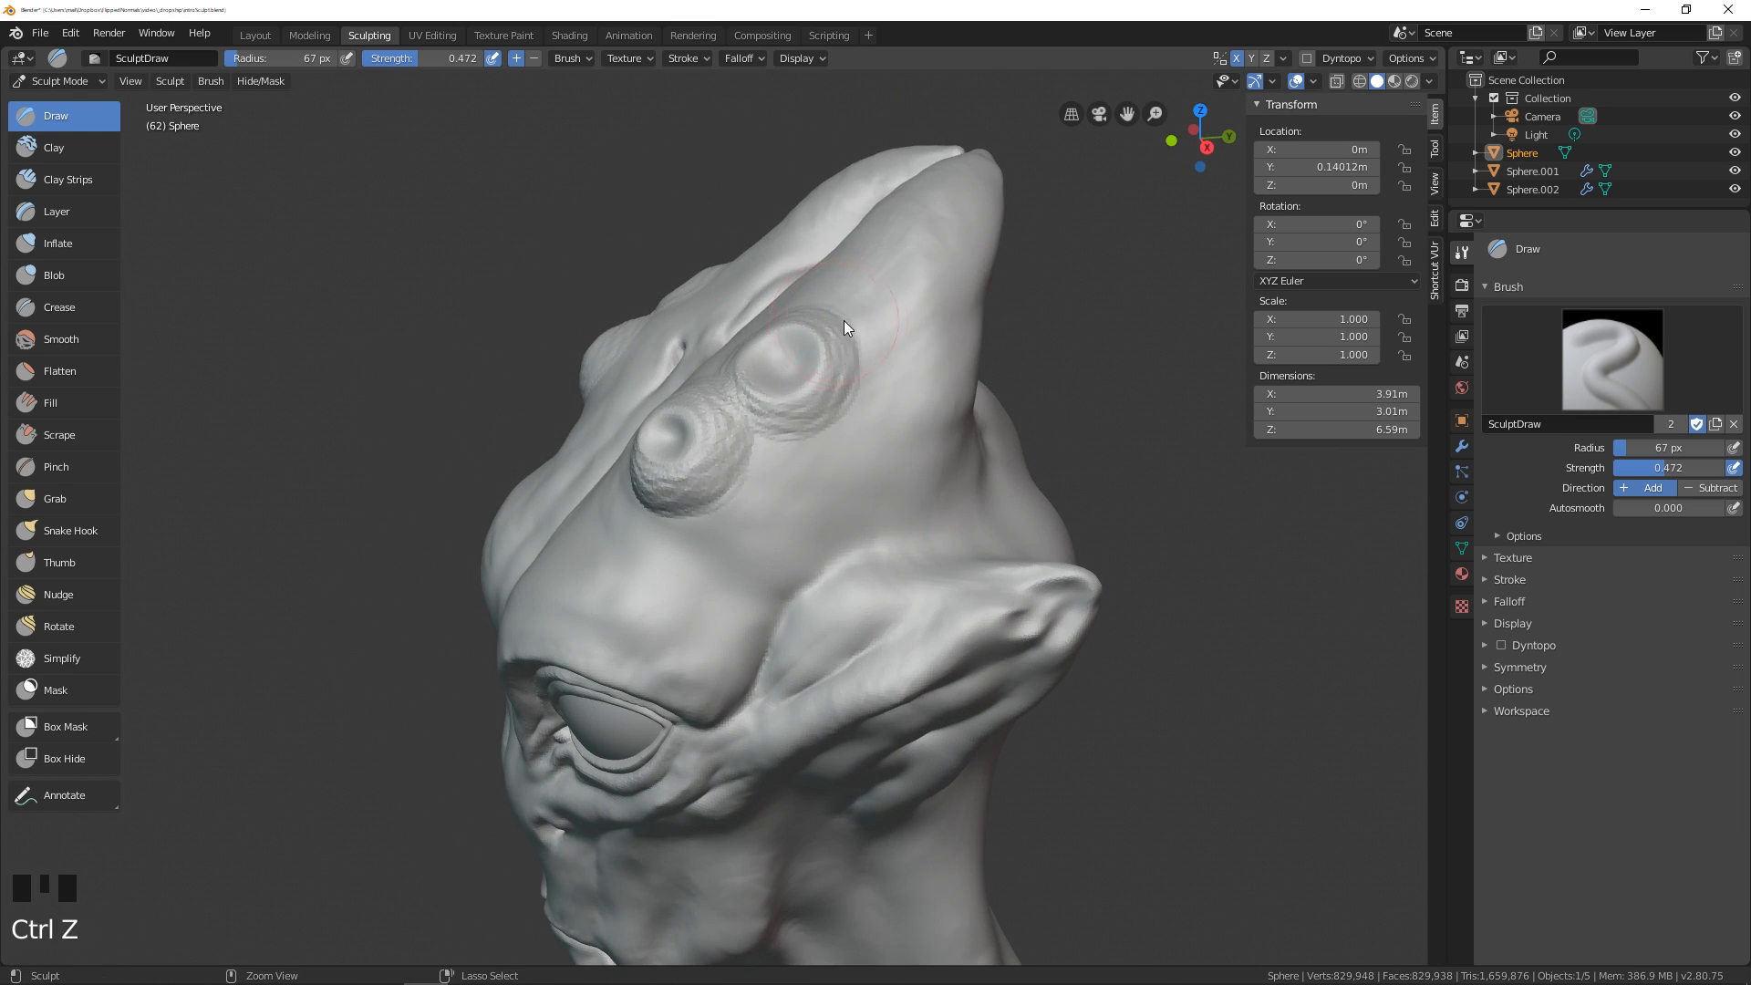
{"action": "middle_click_drag", "start_coordinate": [738, 318], "coordinate": [896, 491]}
{"action": "key", "text": "ctrl+z"}
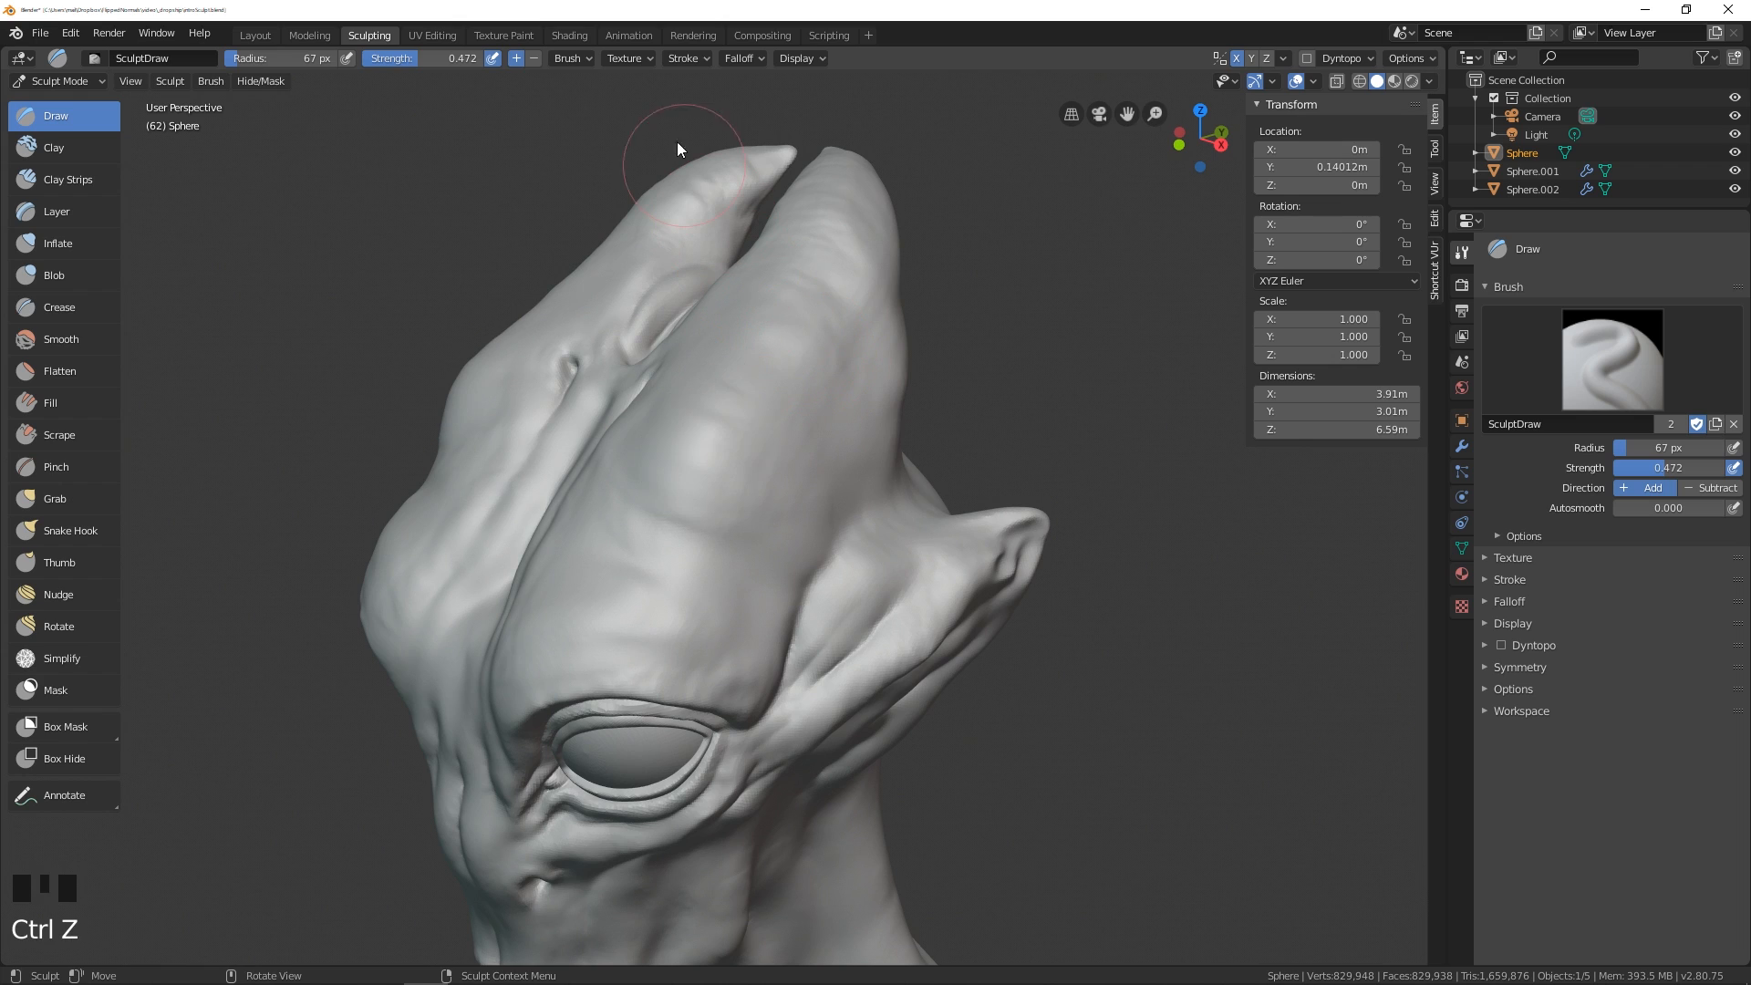
- Change the brush's stroke method to Drag Dot and set the Draw radius to 39 px
{"action": "left_click", "coordinate": [697, 64]}
{"action": "left_click", "coordinate": [720, 94]}
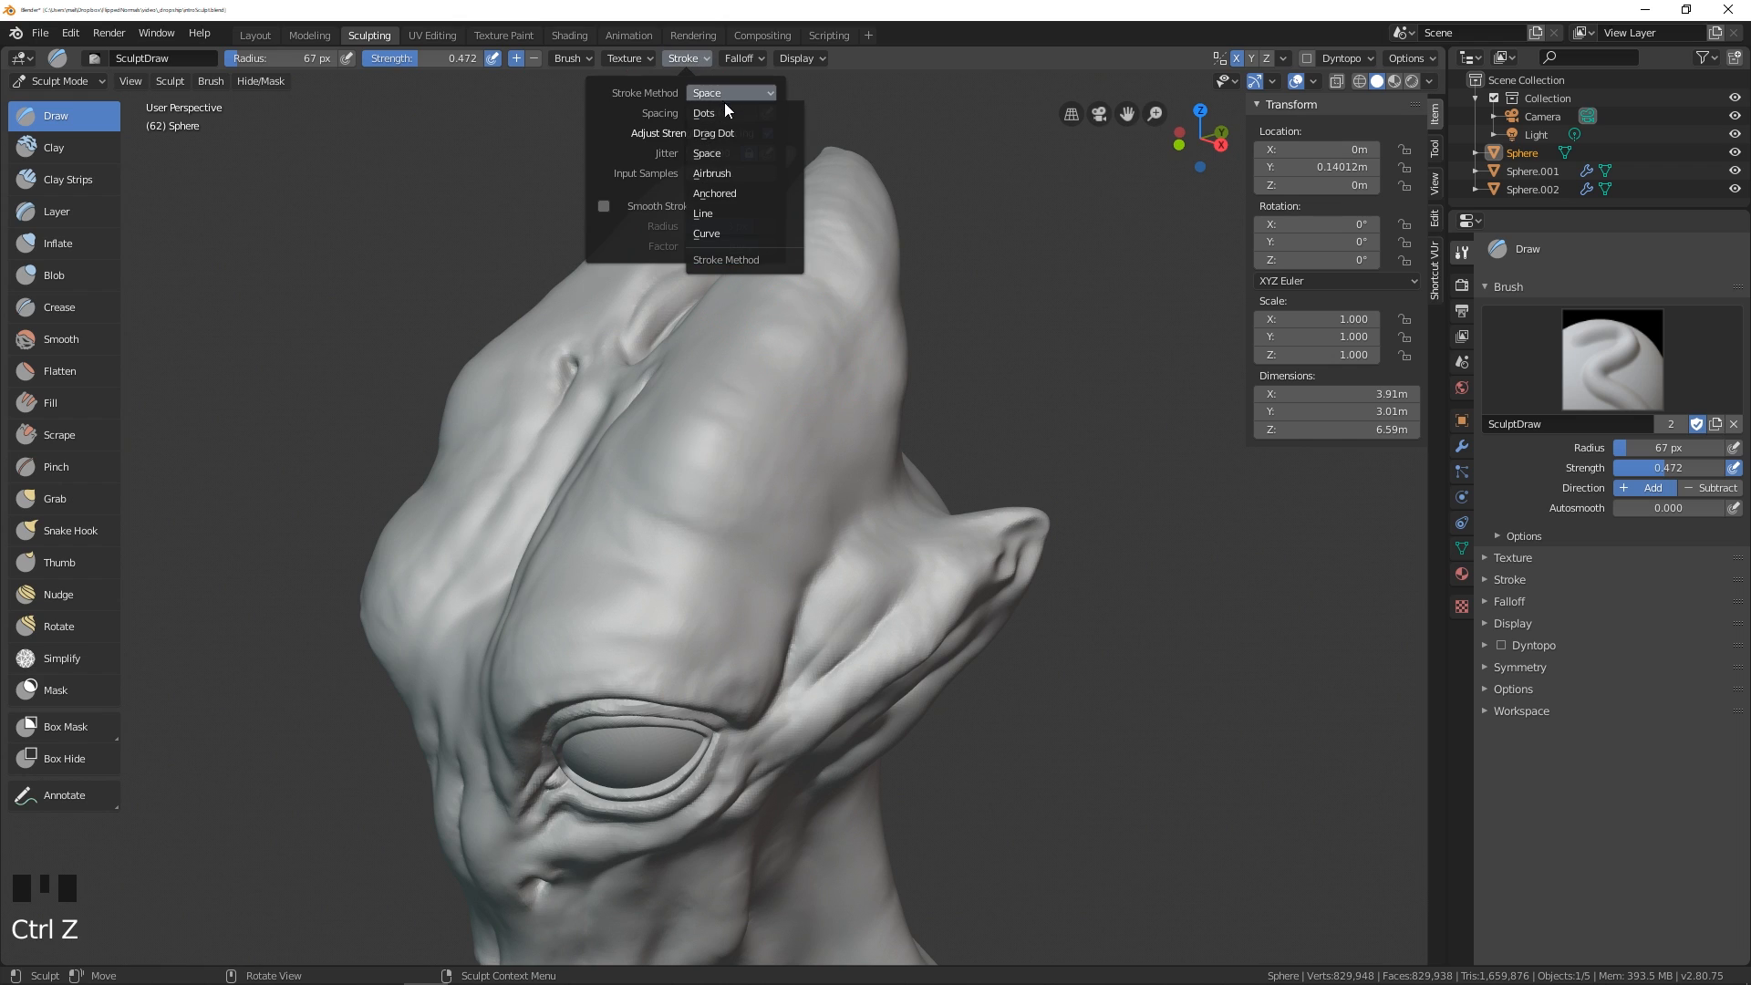
{"action": "left_click", "coordinate": [724, 133]}
{"action": "key", "text": "f"}
{"action": "left_click", "coordinate": [762, 387]}
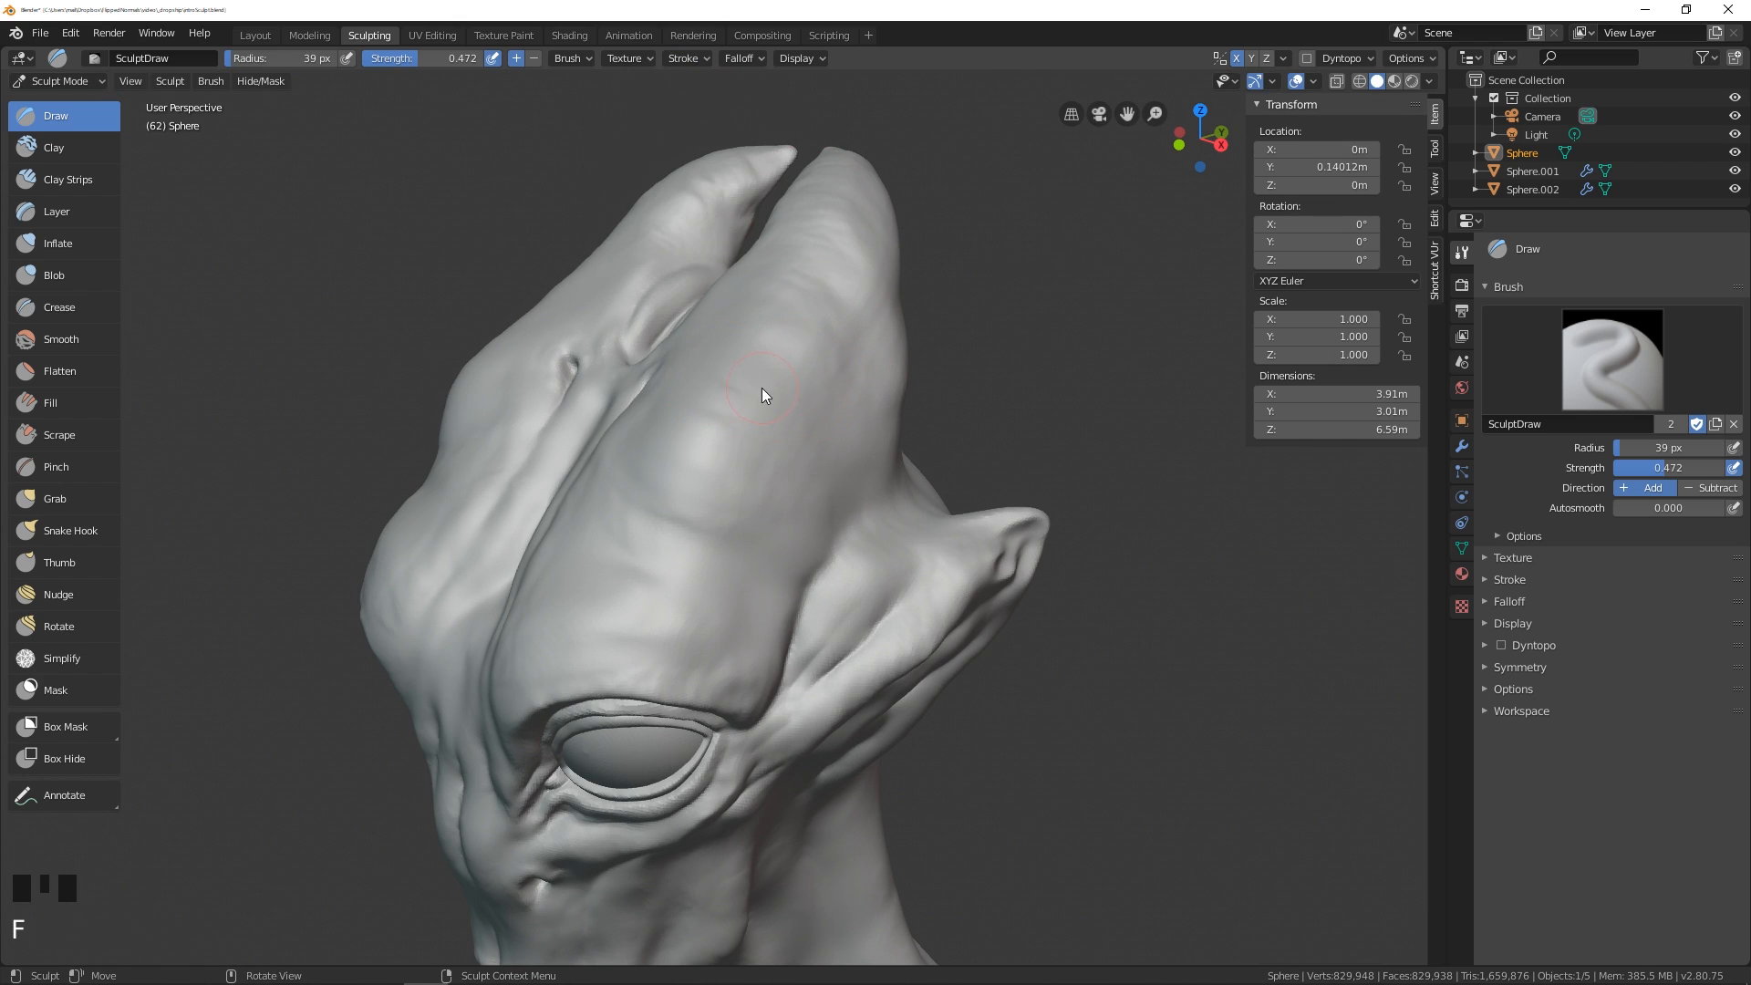
- Stamp six ring-shaped bumps in two rows of three up the side of the forehead
{"action": "left_click", "coordinate": [769, 405]}
{"action": "left_click", "coordinate": [802, 319]}
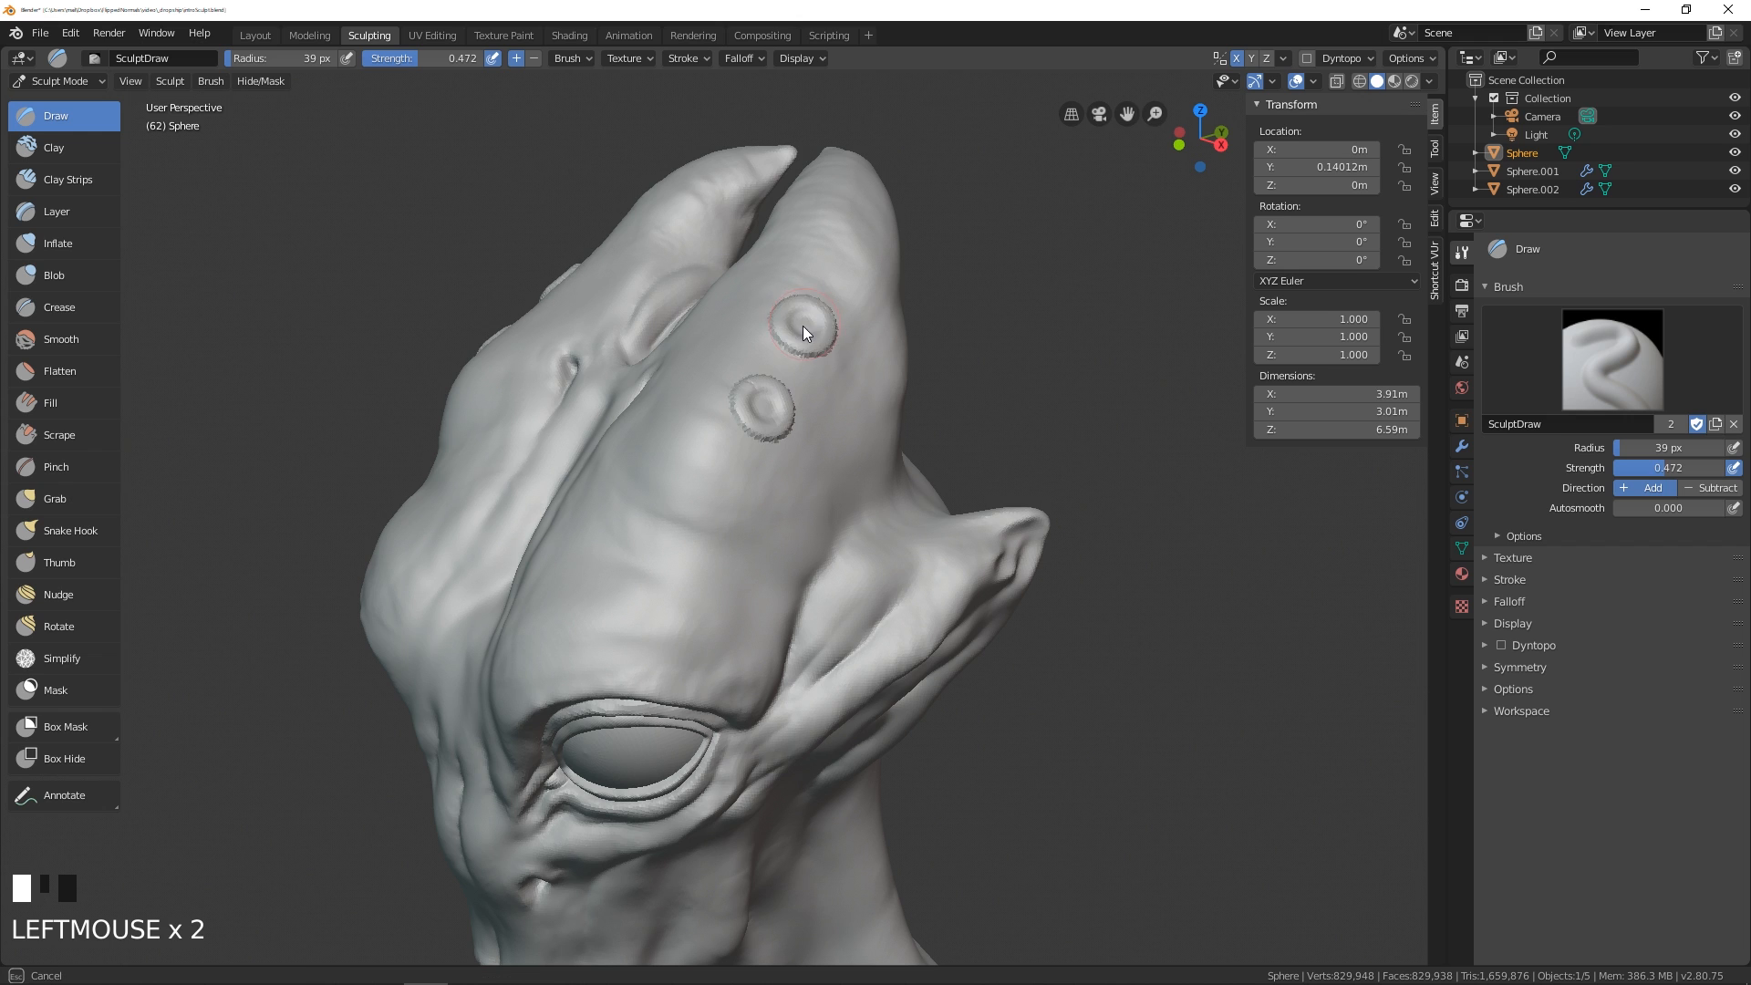
{"action": "left_click", "coordinate": [714, 503]}
{"action": "middle_click_drag", "start_coordinate": [799, 484], "coordinate": [758, 474]}
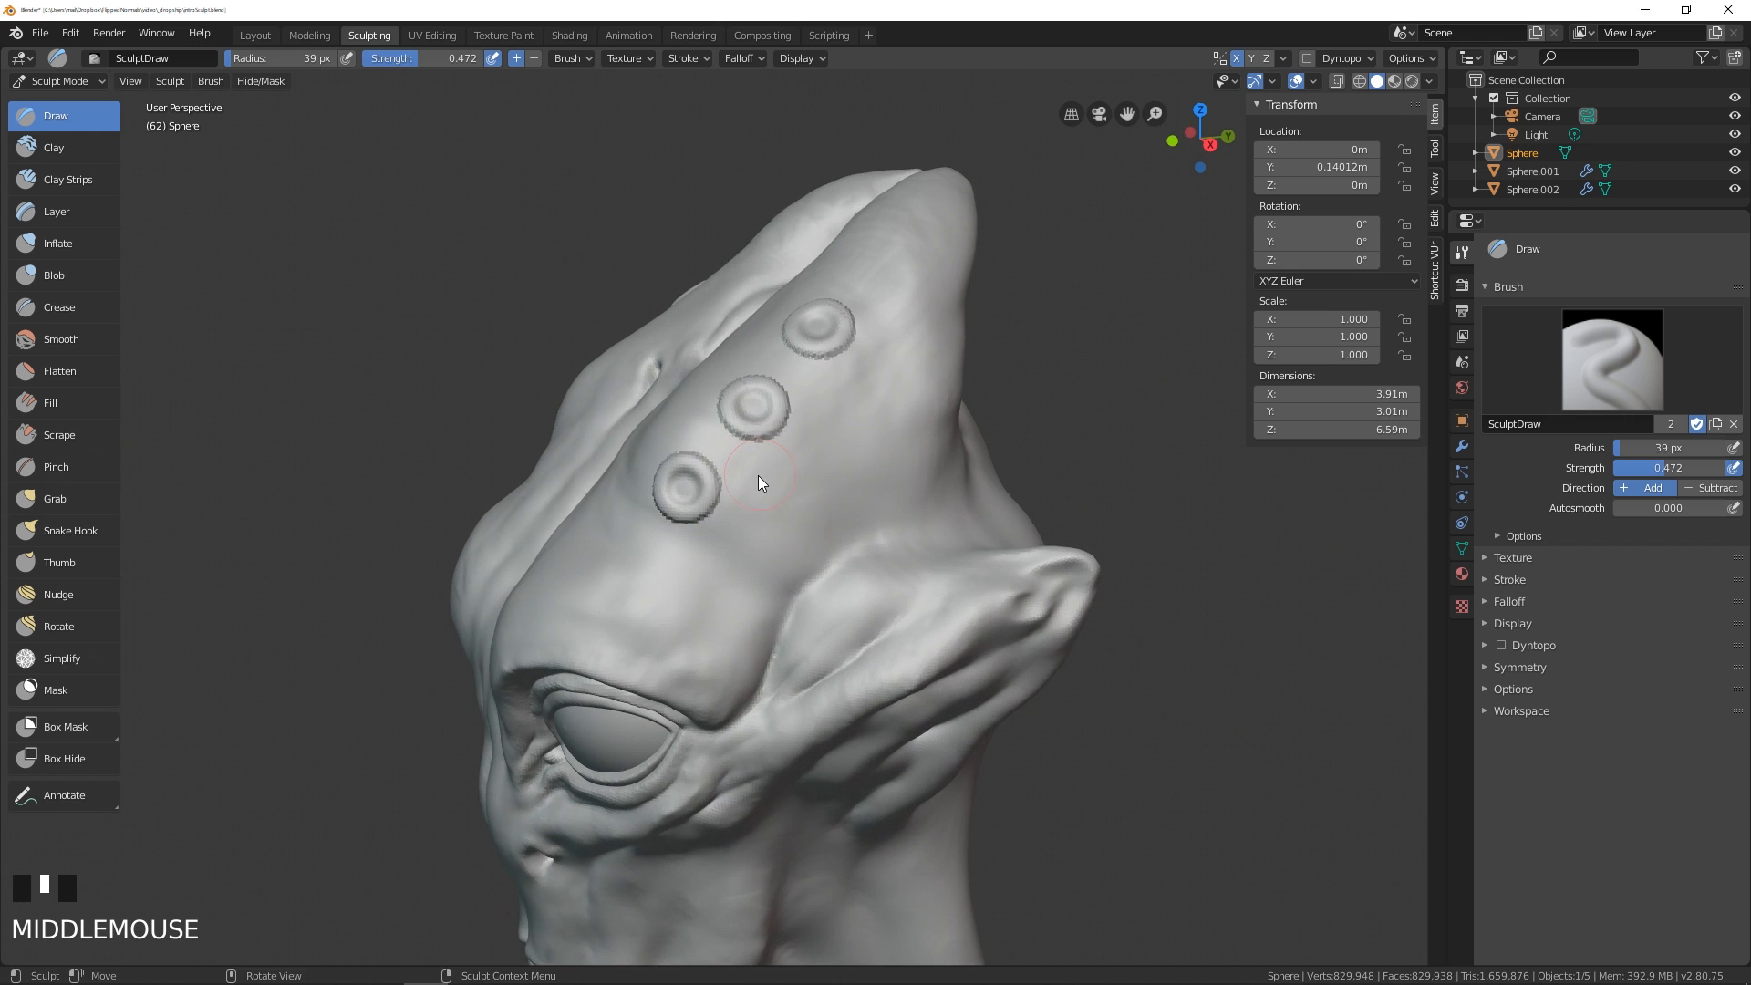
{"action": "left_click", "coordinate": [785, 489]}
{"action": "left_click", "coordinate": [833, 440]}
{"action": "left_click", "coordinate": [883, 362]}
{"action": "middle_click_drag", "start_coordinate": [883, 361], "coordinate": [784, 457]}
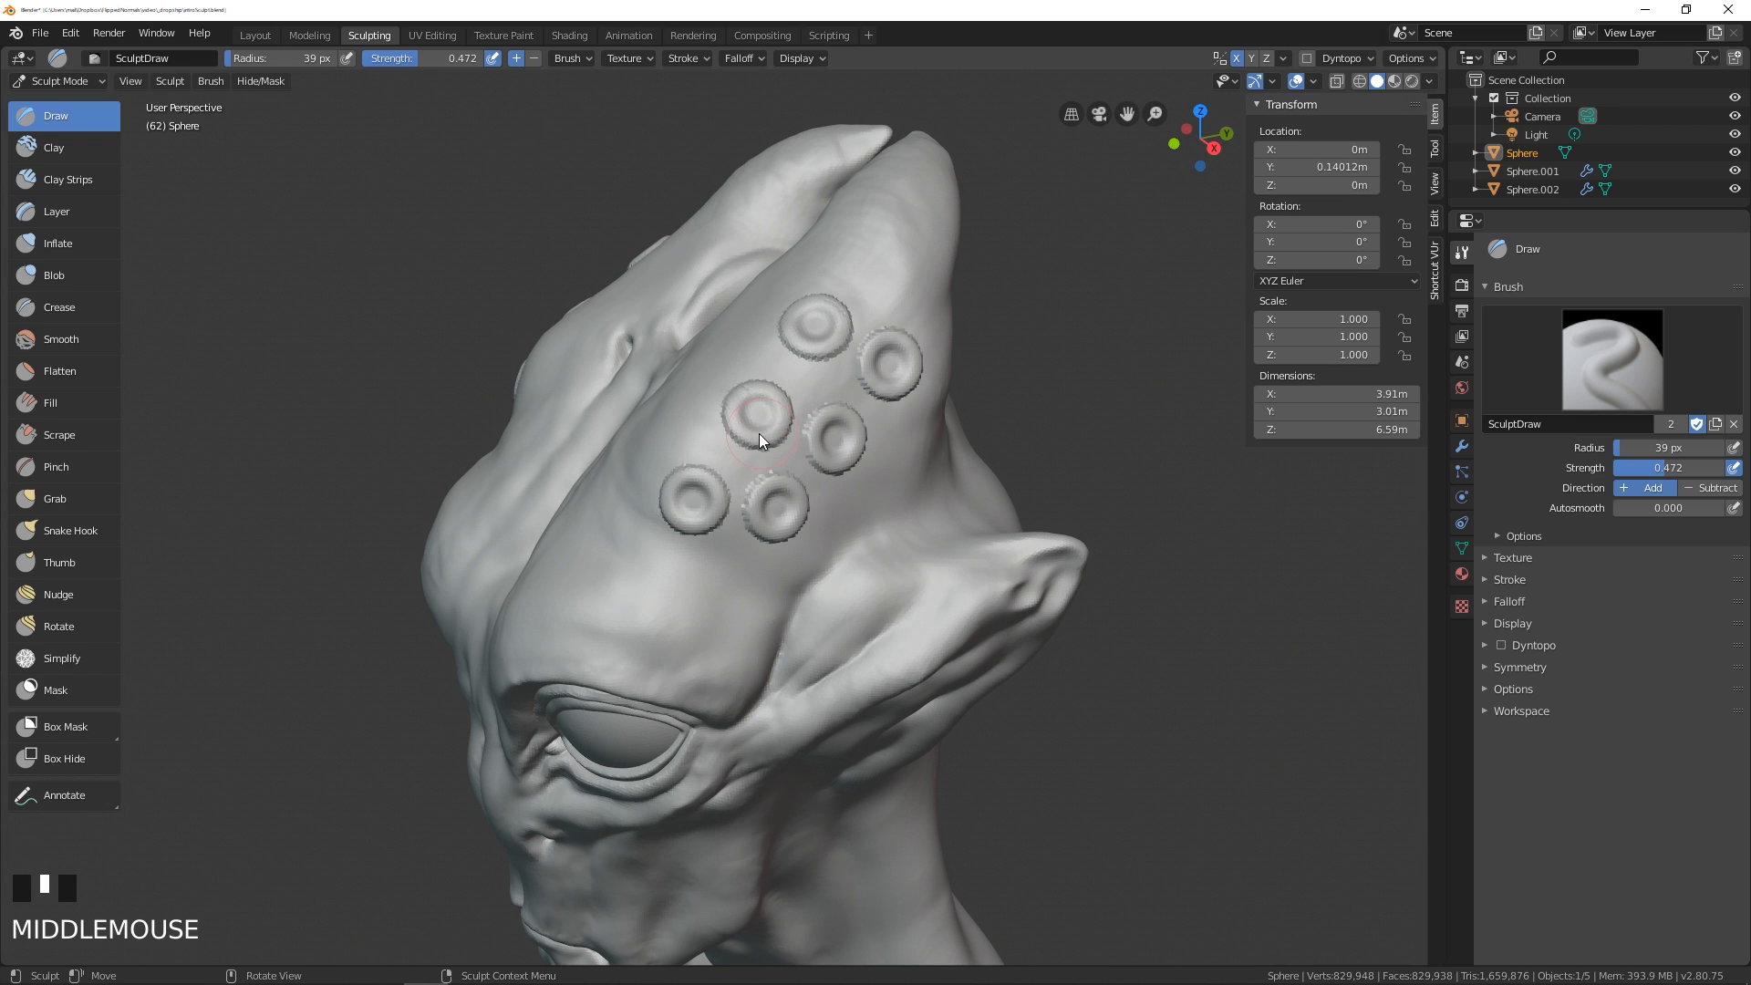
- Set the Draw radius to 107 px and apply the Smooth falloff preset to the brush
{"action": "key", "text": "f"}
{"action": "left_click", "coordinate": [841, 485]}
{"action": "mouse_move", "coordinate": [841, 485]}
{"action": "middle_mouse_down"}
{"action": "mouse_move", "coordinate": [768, 447]}
{"action": "mouse_move", "coordinate": [761, 405]}
{"action": "middle_mouse_up"}
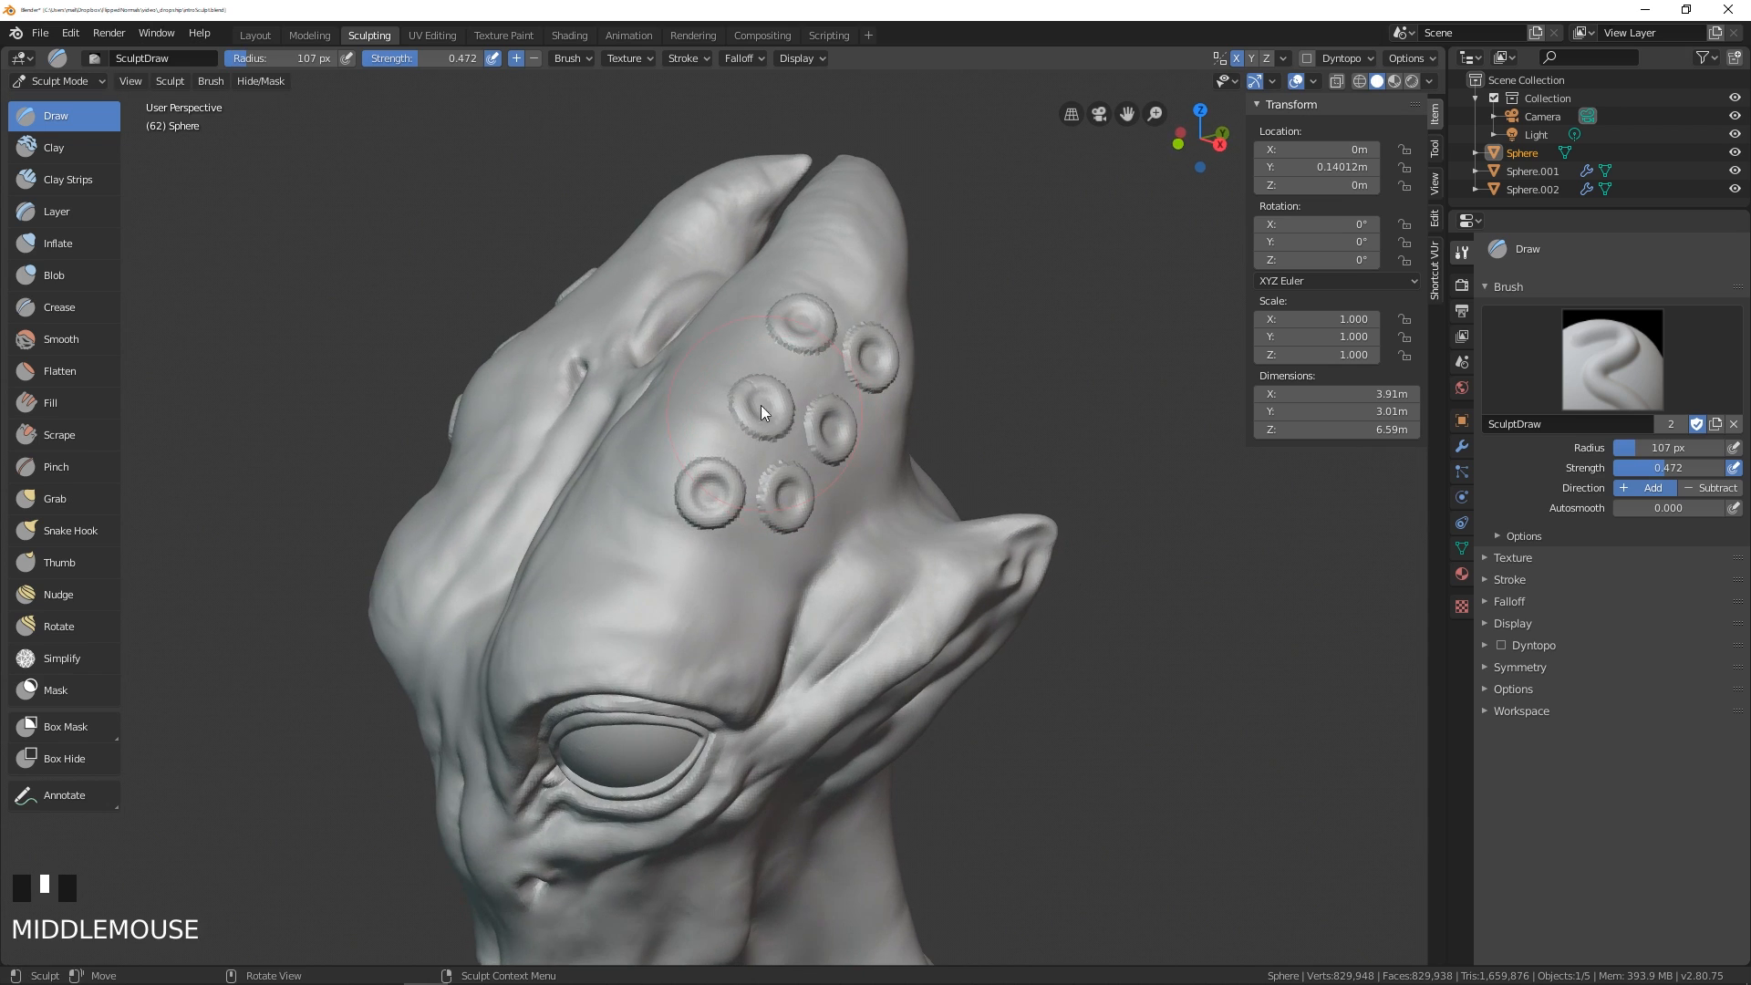
{"action": "left_click", "coordinate": [744, 61]}
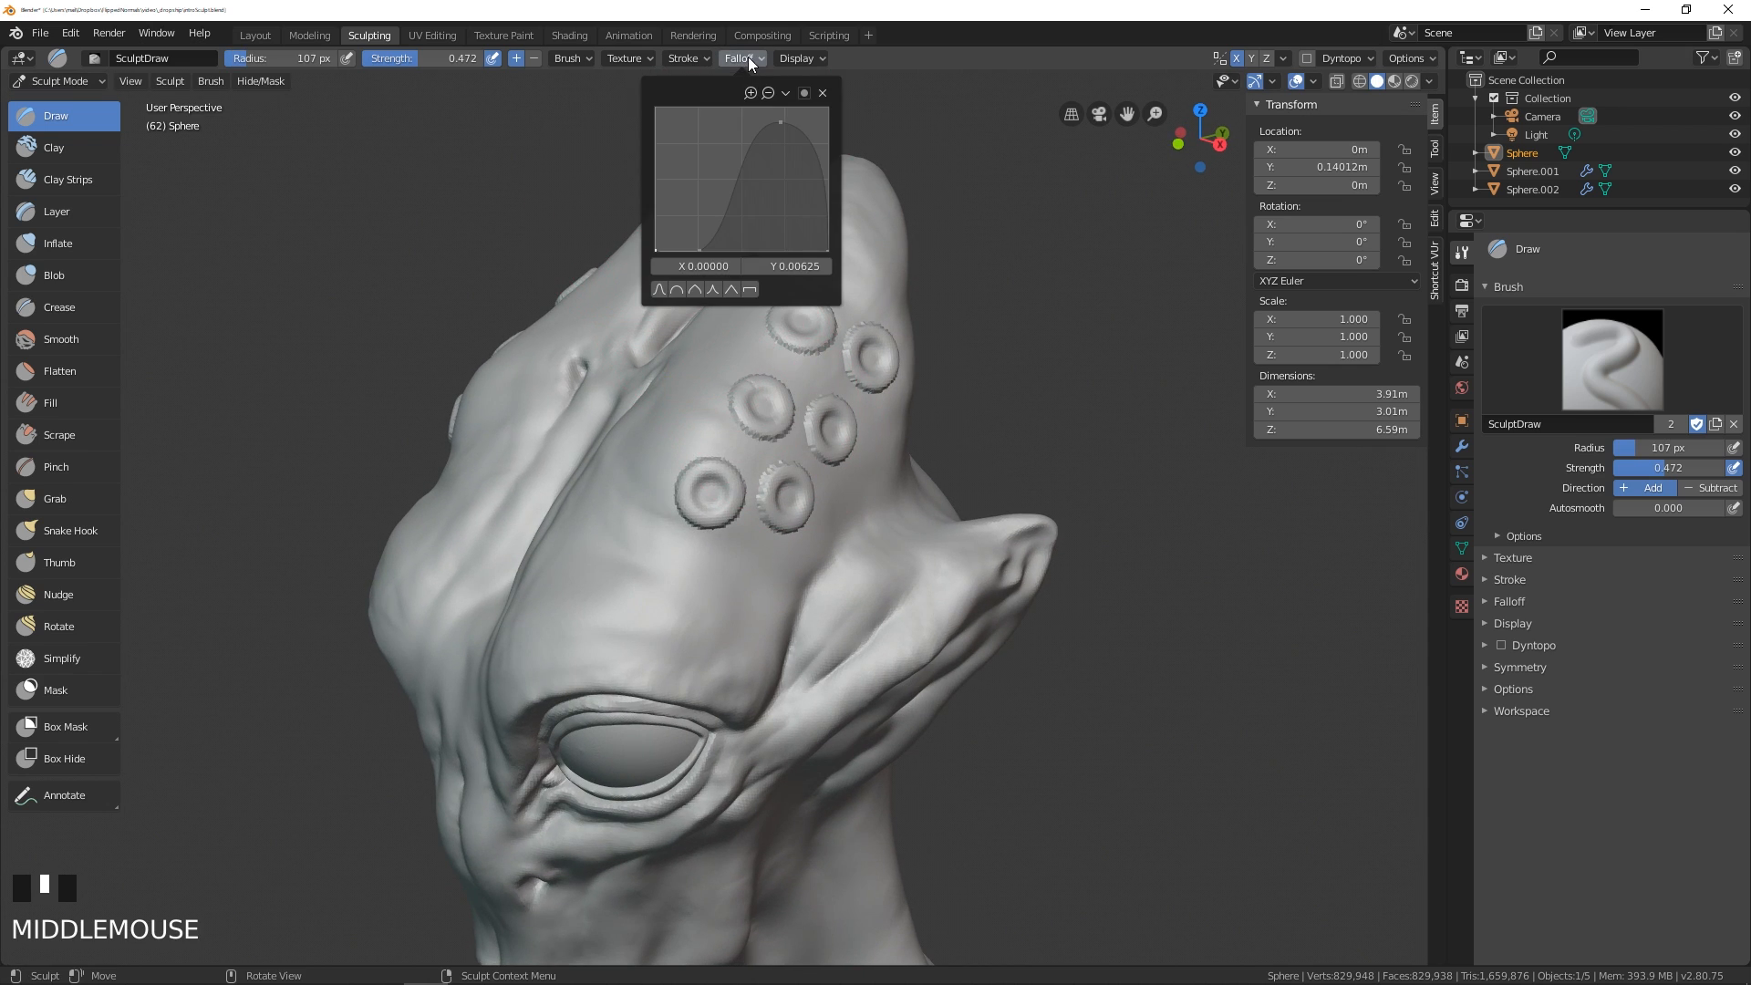
{"action": "left_click", "coordinate": [658, 290]}
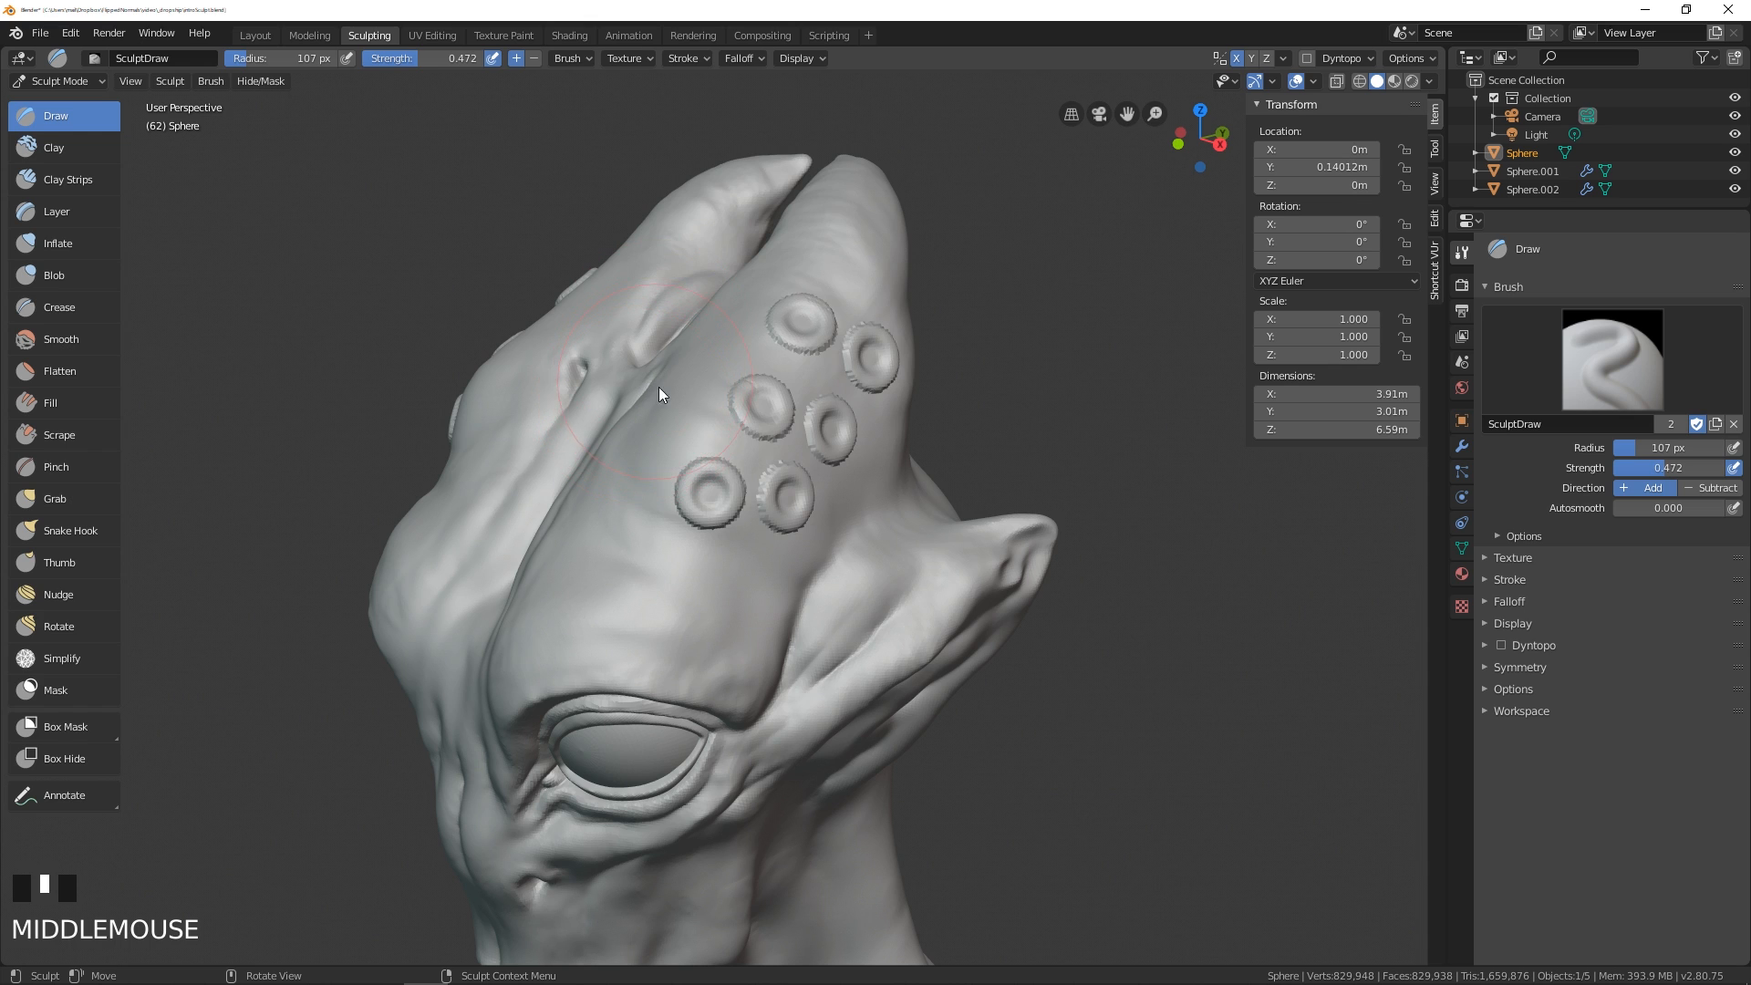
- Smooth over the six ring bumps on the forehead to soften them into the surface
{"action": "middle_click_drag", "start_coordinate": [659, 394], "coordinate": [673, 462]}
{"action": "middle_click", "coordinate": [672, 461], "text": "shift"}
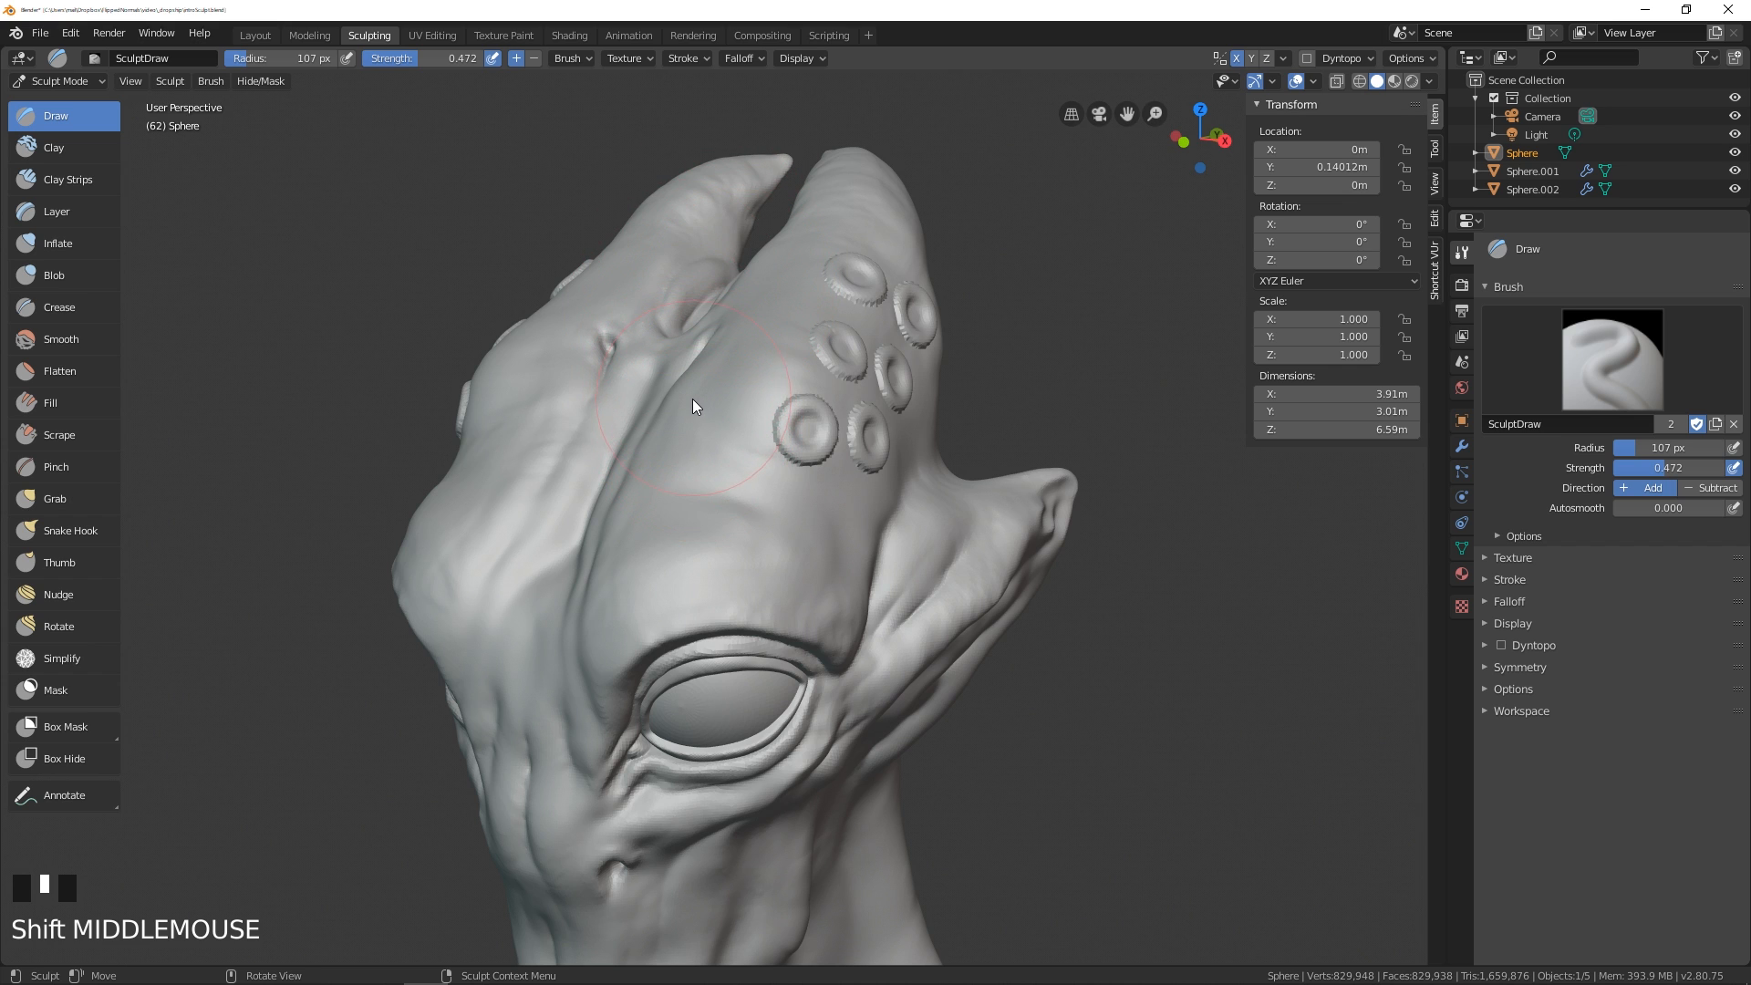
{"action": "mouse_move", "coordinate": [684, 401]}
{"action": "middle_mouse_down"}
{"action": "mouse_move", "coordinate": [759, 375]}
{"action": "mouse_move", "coordinate": [884, 409]}
{"action": "middle_mouse_up"}
{"action": "mouse_move", "coordinate": [885, 409]}
{"action": "left_mouse_down", "text": "shift"}
{"action": "mouse_move", "coordinate": [965, 244]}
{"action": "mouse_move", "coordinate": [912, 397]}
{"action": "left_mouse_up", "text": "shift"}
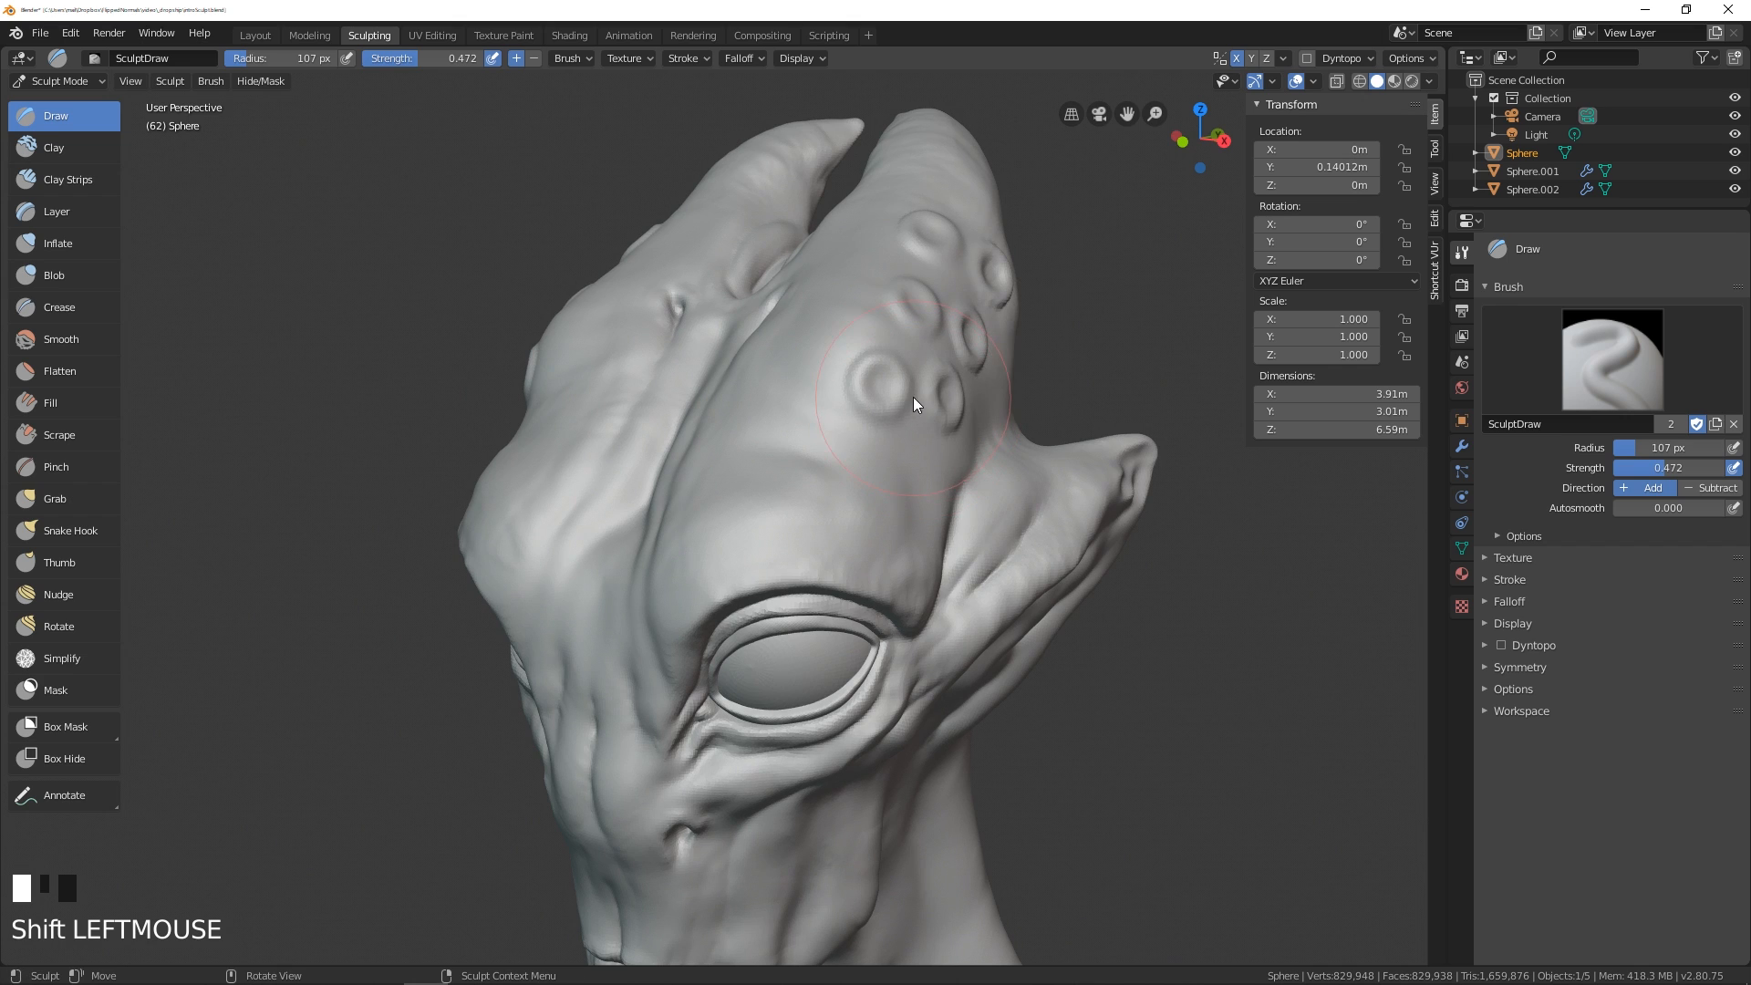
{"action": "middle_click_drag", "start_coordinate": [879, 400], "coordinate": [860, 453]}
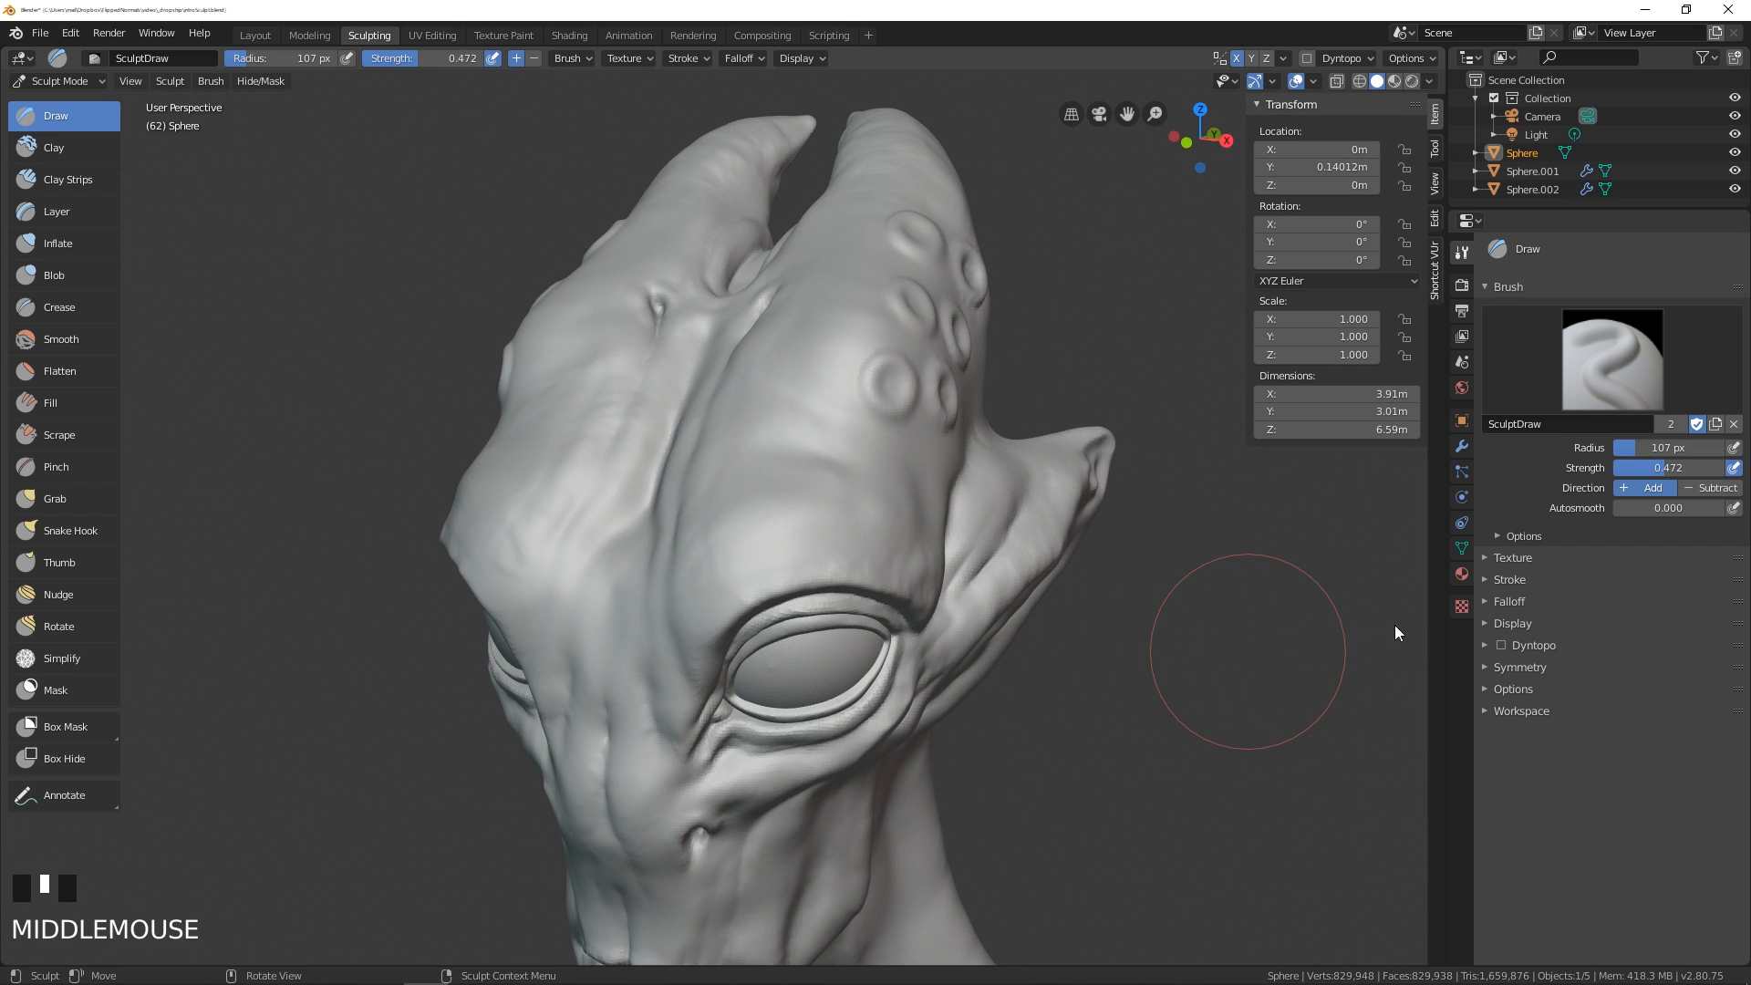
- Turn on the wireframe overlay and examine the mesh density around the eye and brow
{"action": "middle_click_drag", "start_coordinate": [912, 552], "coordinate": [934, 490]}
{"action": "middle_click_drag", "start_coordinate": [923, 385], "coordinate": [821, 270]}
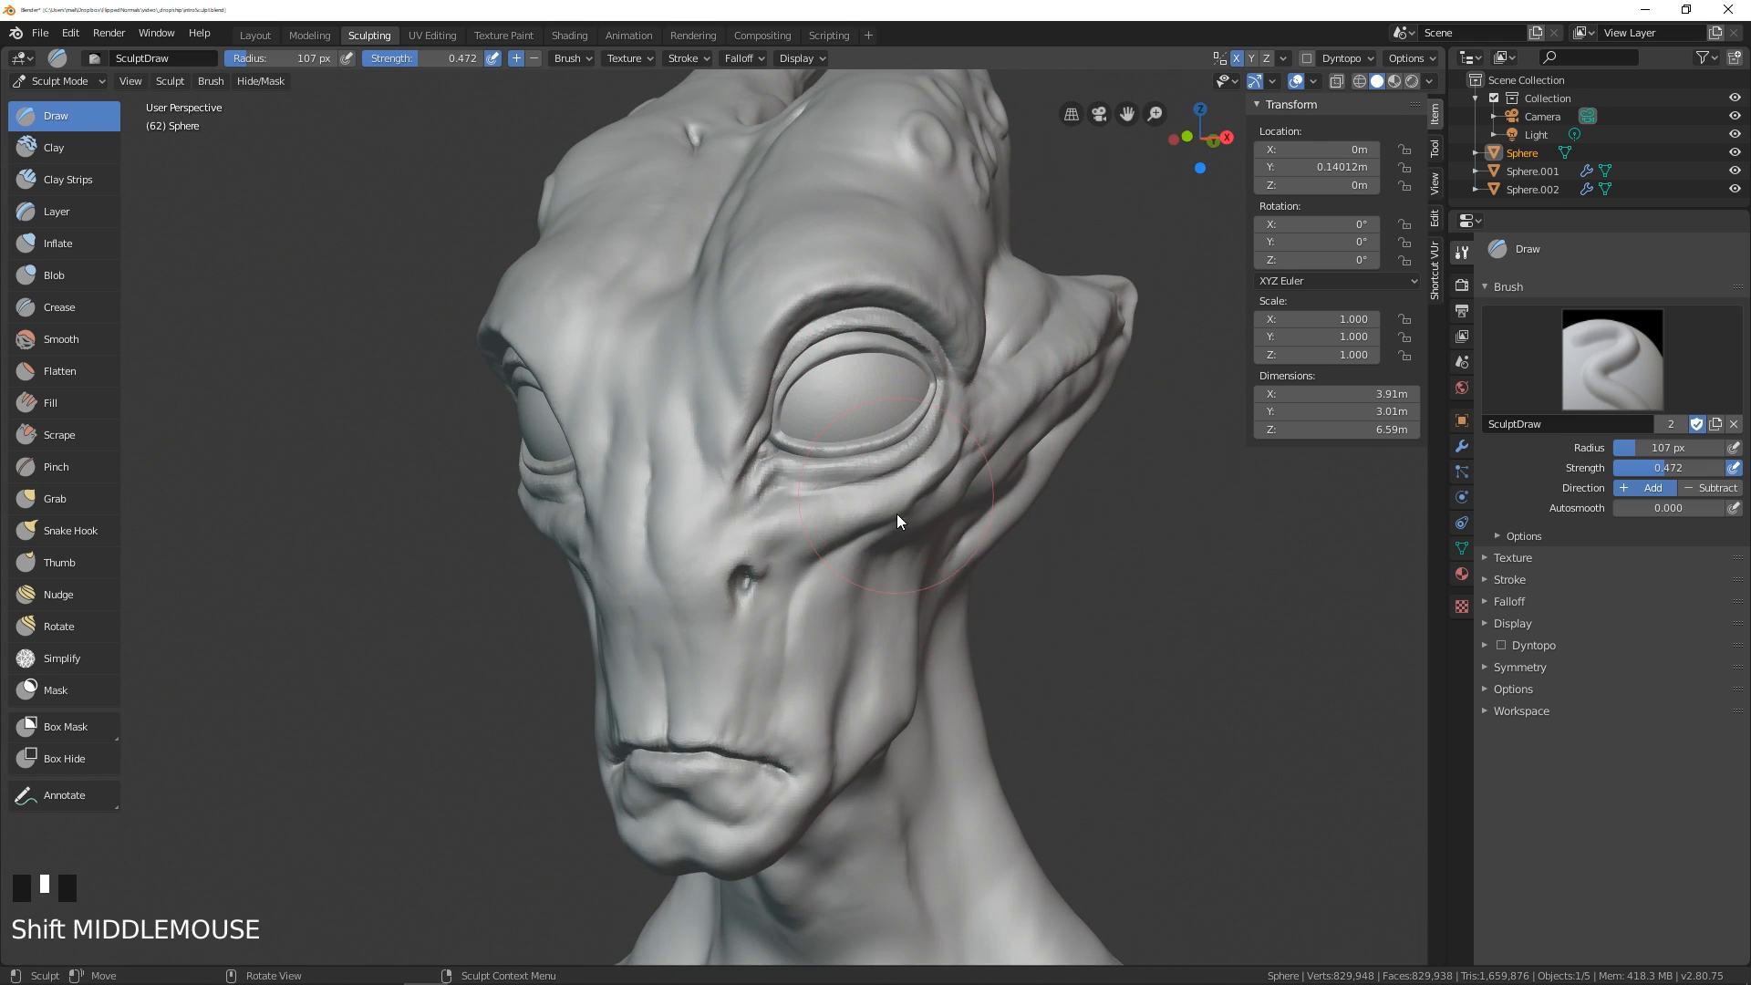
{"action": "middle_click_drag", "start_coordinate": [867, 496], "coordinate": [922, 610]}
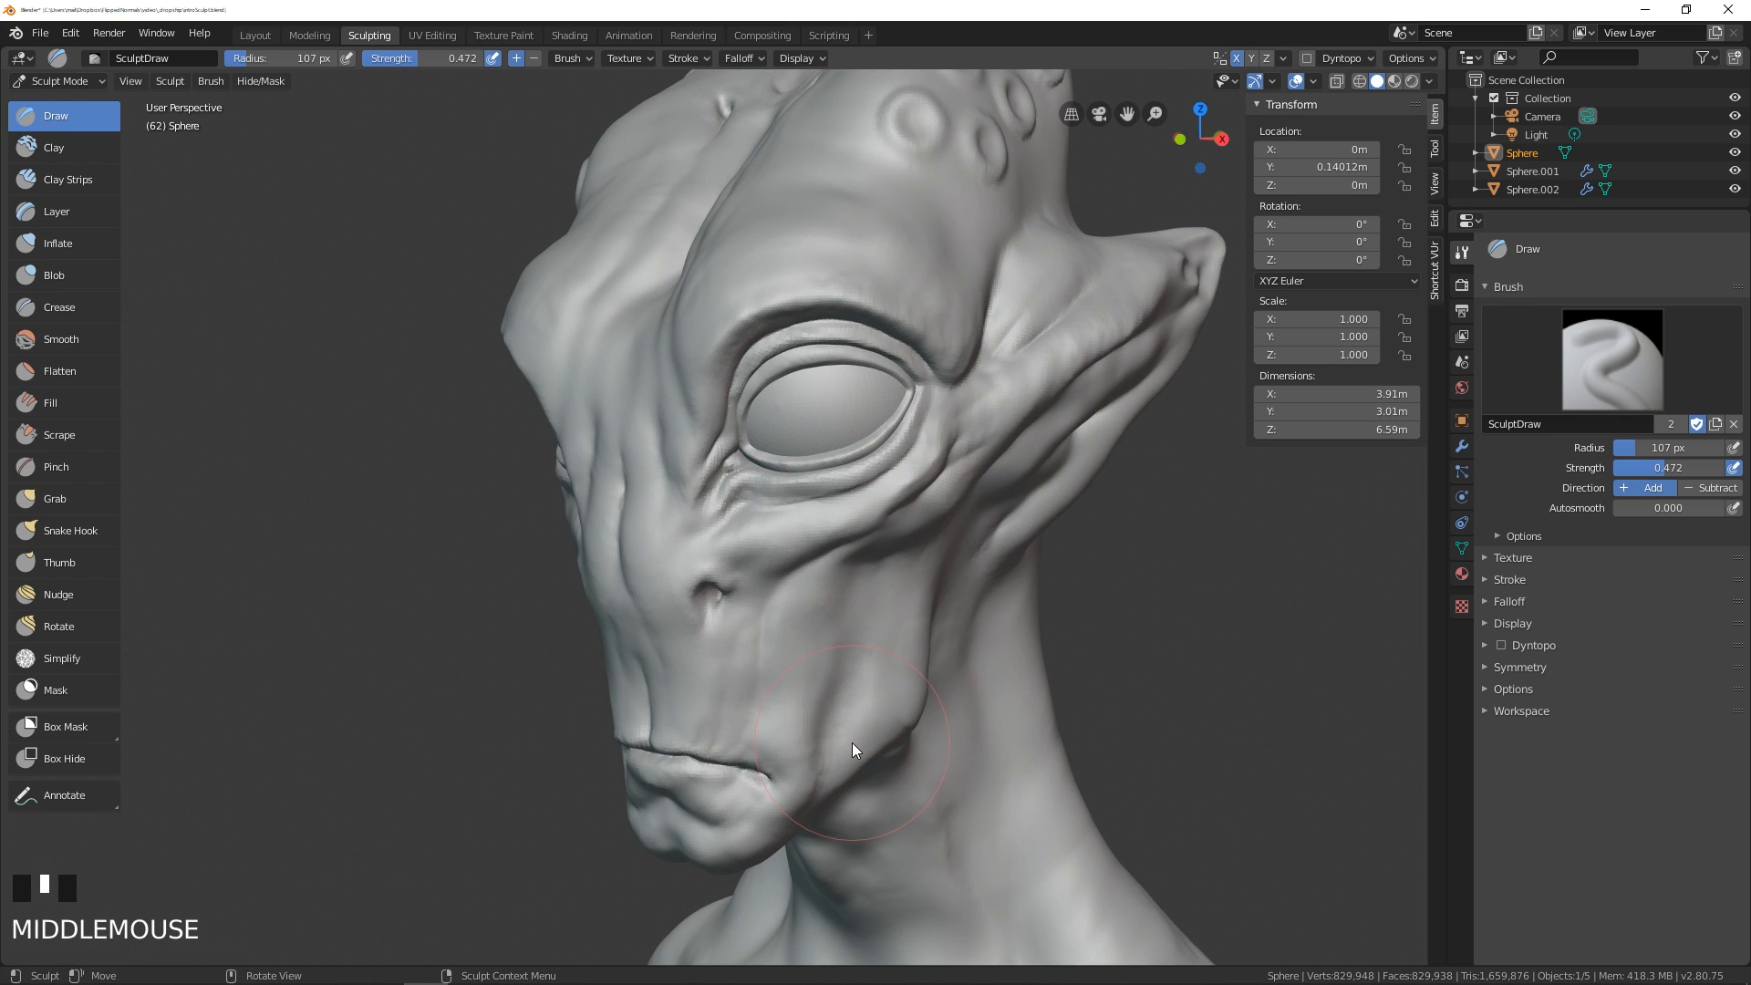
{"action": "left_click", "coordinate": [1314, 81]}
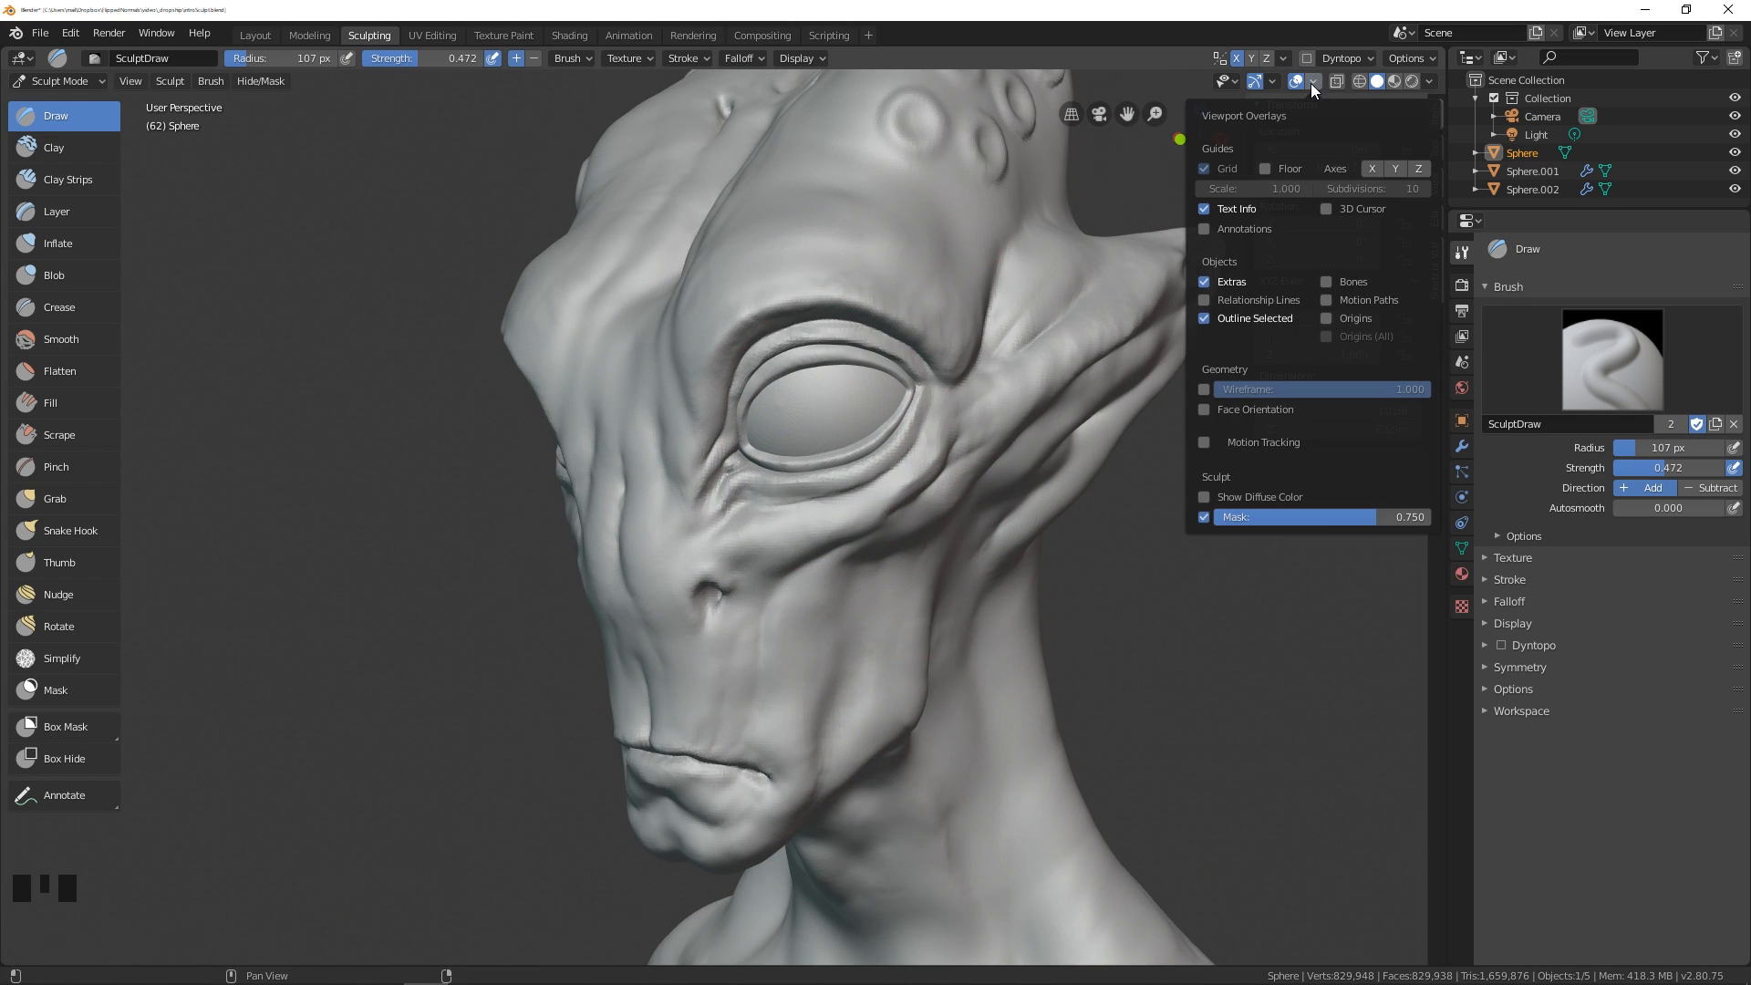
{"action": "left_click", "coordinate": [1205, 390]}
{"action": "middle_click_drag", "start_coordinate": [1064, 381], "coordinate": [955, 265]}
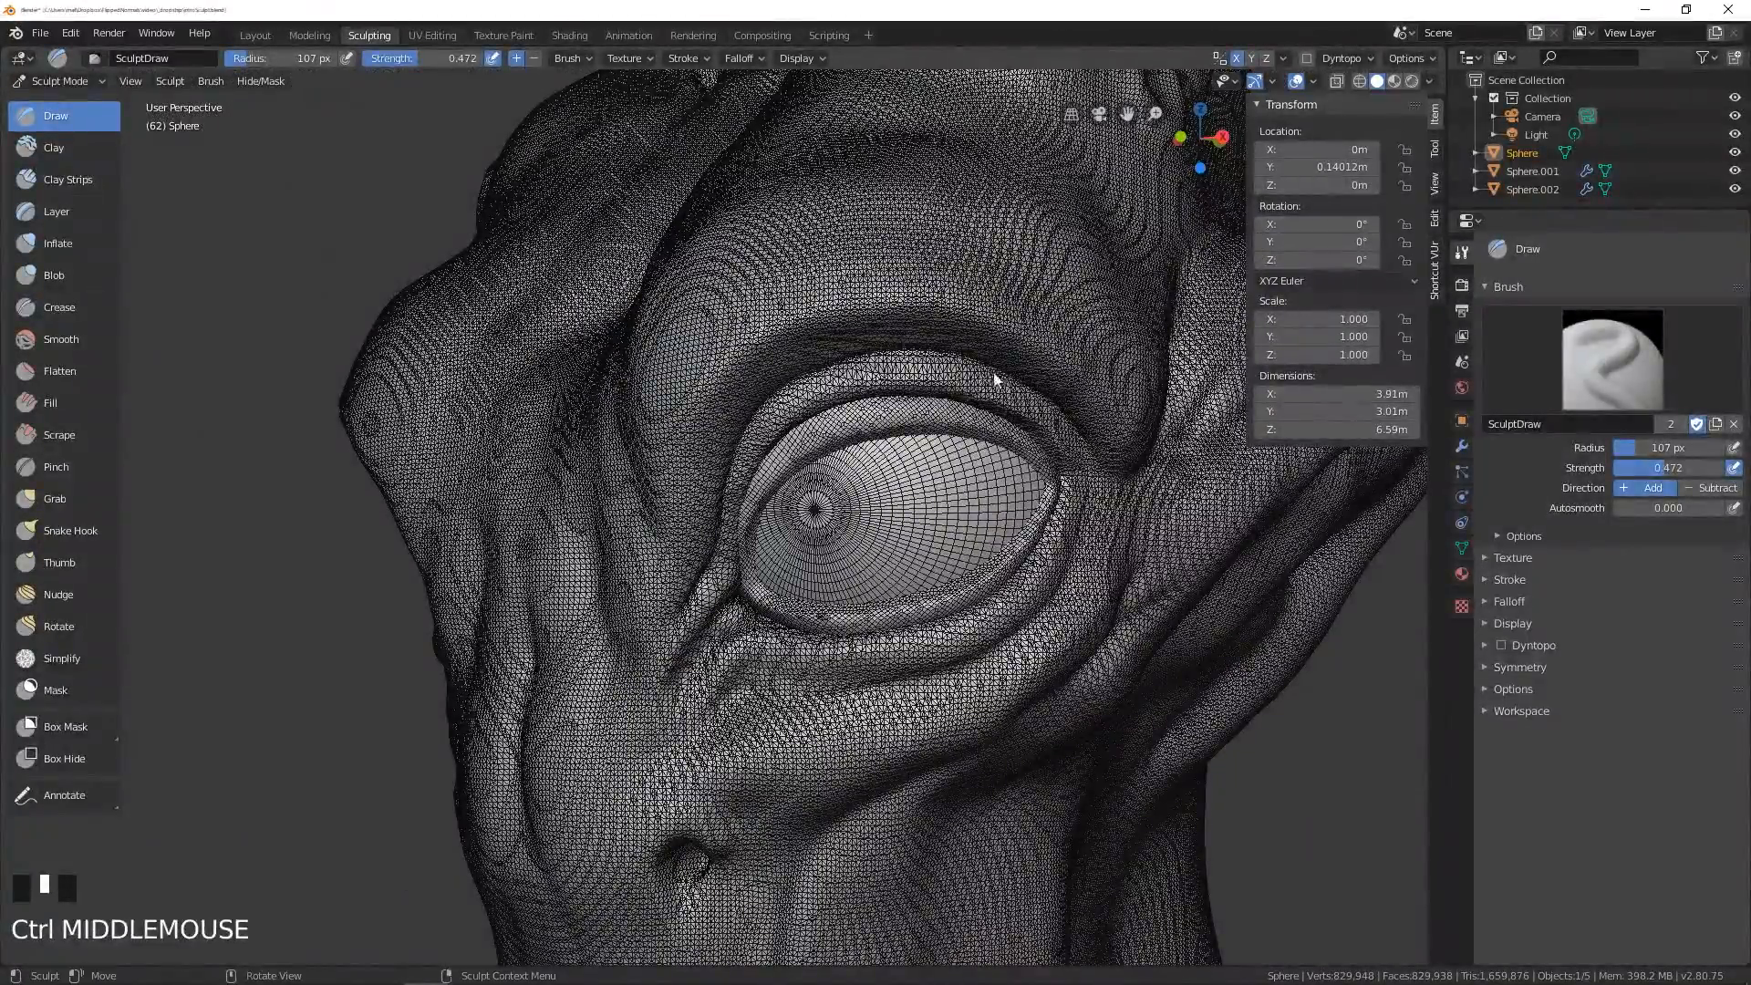
{"action": "middle_click_drag", "start_coordinate": [994, 379], "coordinate": [998, 394]}
- Set the Draw radius to 69 px and enable Dyntopo for the head sculpt
{"action": "left_click", "coordinate": [1313, 81]}
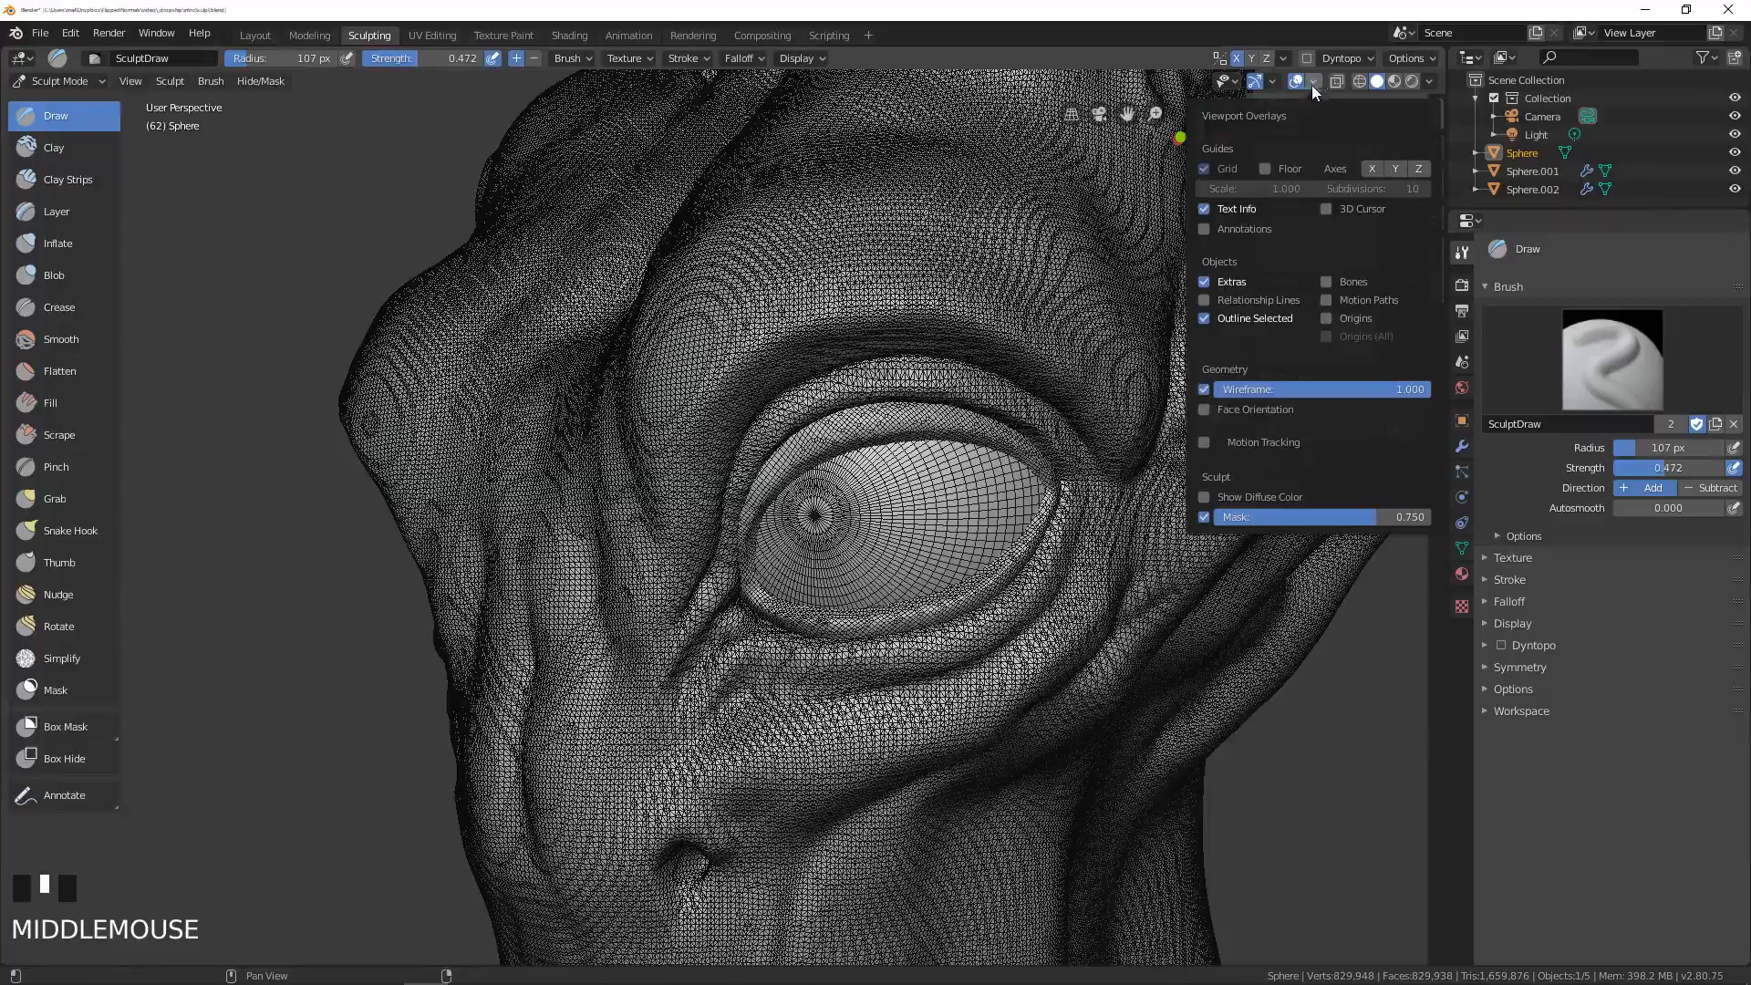
{"action": "middle_click_drag", "start_coordinate": [1186, 384], "coordinate": [1439, 669]}
{"action": "left_click", "coordinate": [1482, 646]}
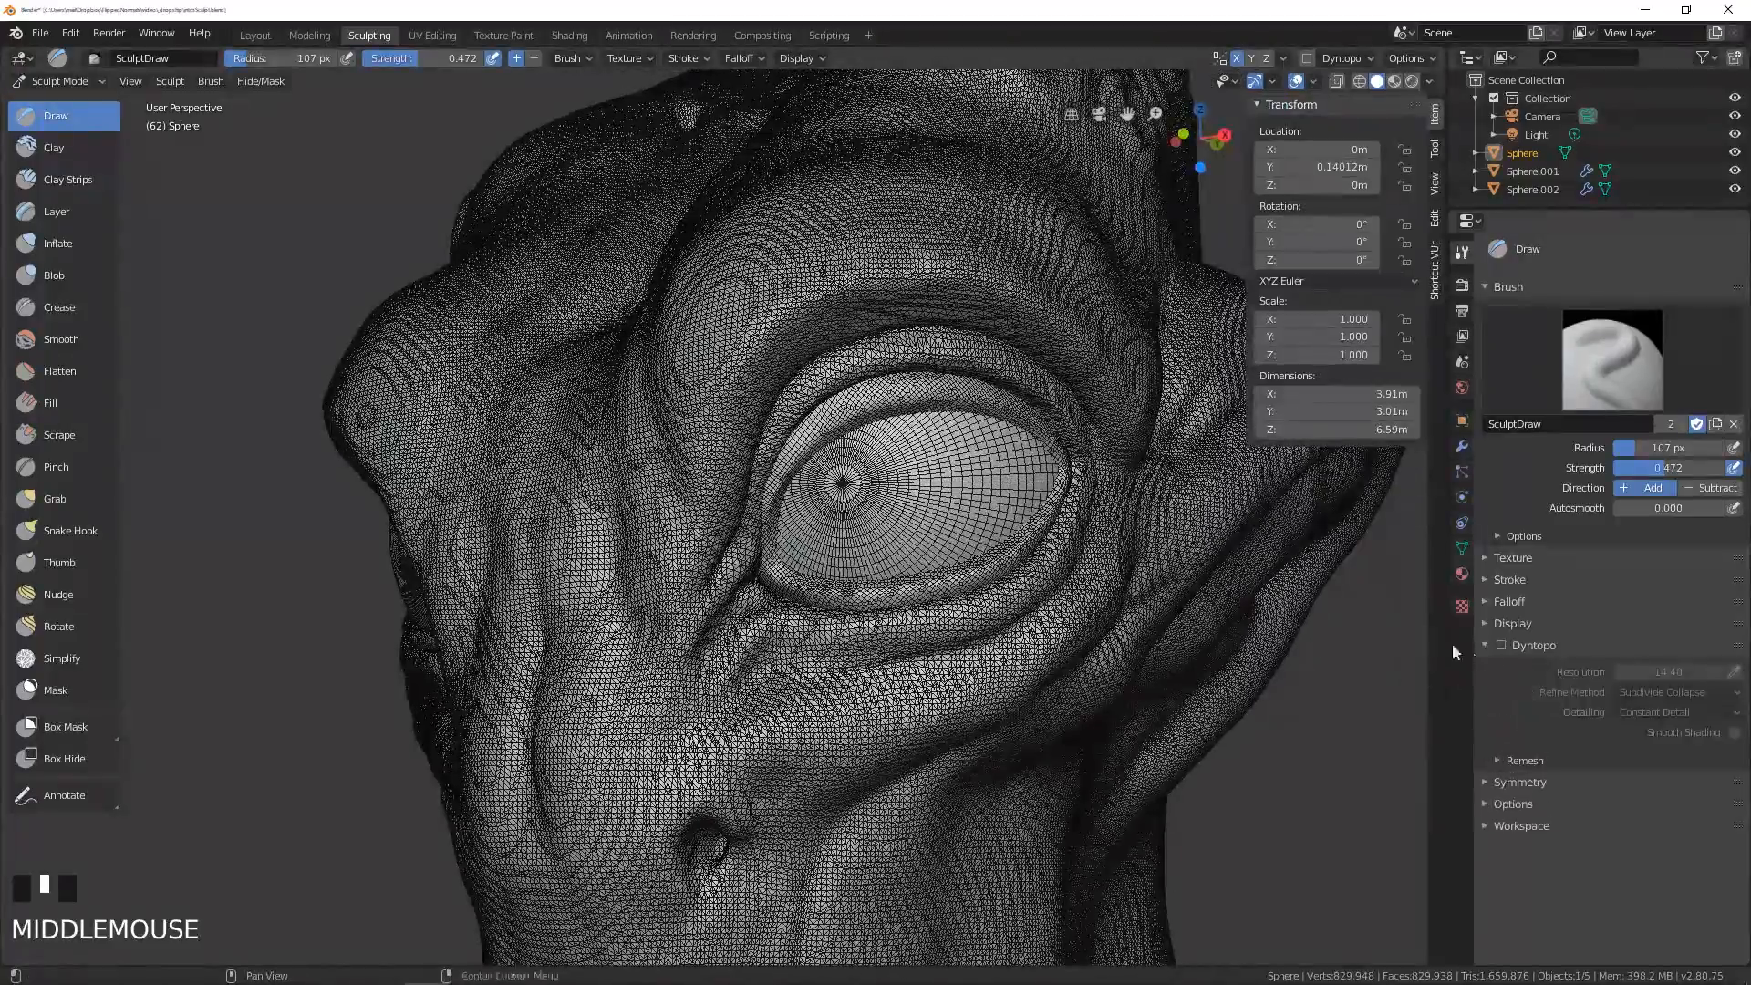
{"action": "mouse_move", "coordinate": [903, 511]}
{"action": "middle_mouse_down"}
{"action": "mouse_move", "coordinate": [901, 642]}
{"action": "mouse_move", "coordinate": [1049, 509]}
{"action": "mouse_move", "coordinate": [879, 489]}
{"action": "mouse_move", "coordinate": [875, 536]}
{"action": "mouse_move", "coordinate": [891, 508]}
{"action": "middle_mouse_up"}
{"action": "key", "text": "f"}
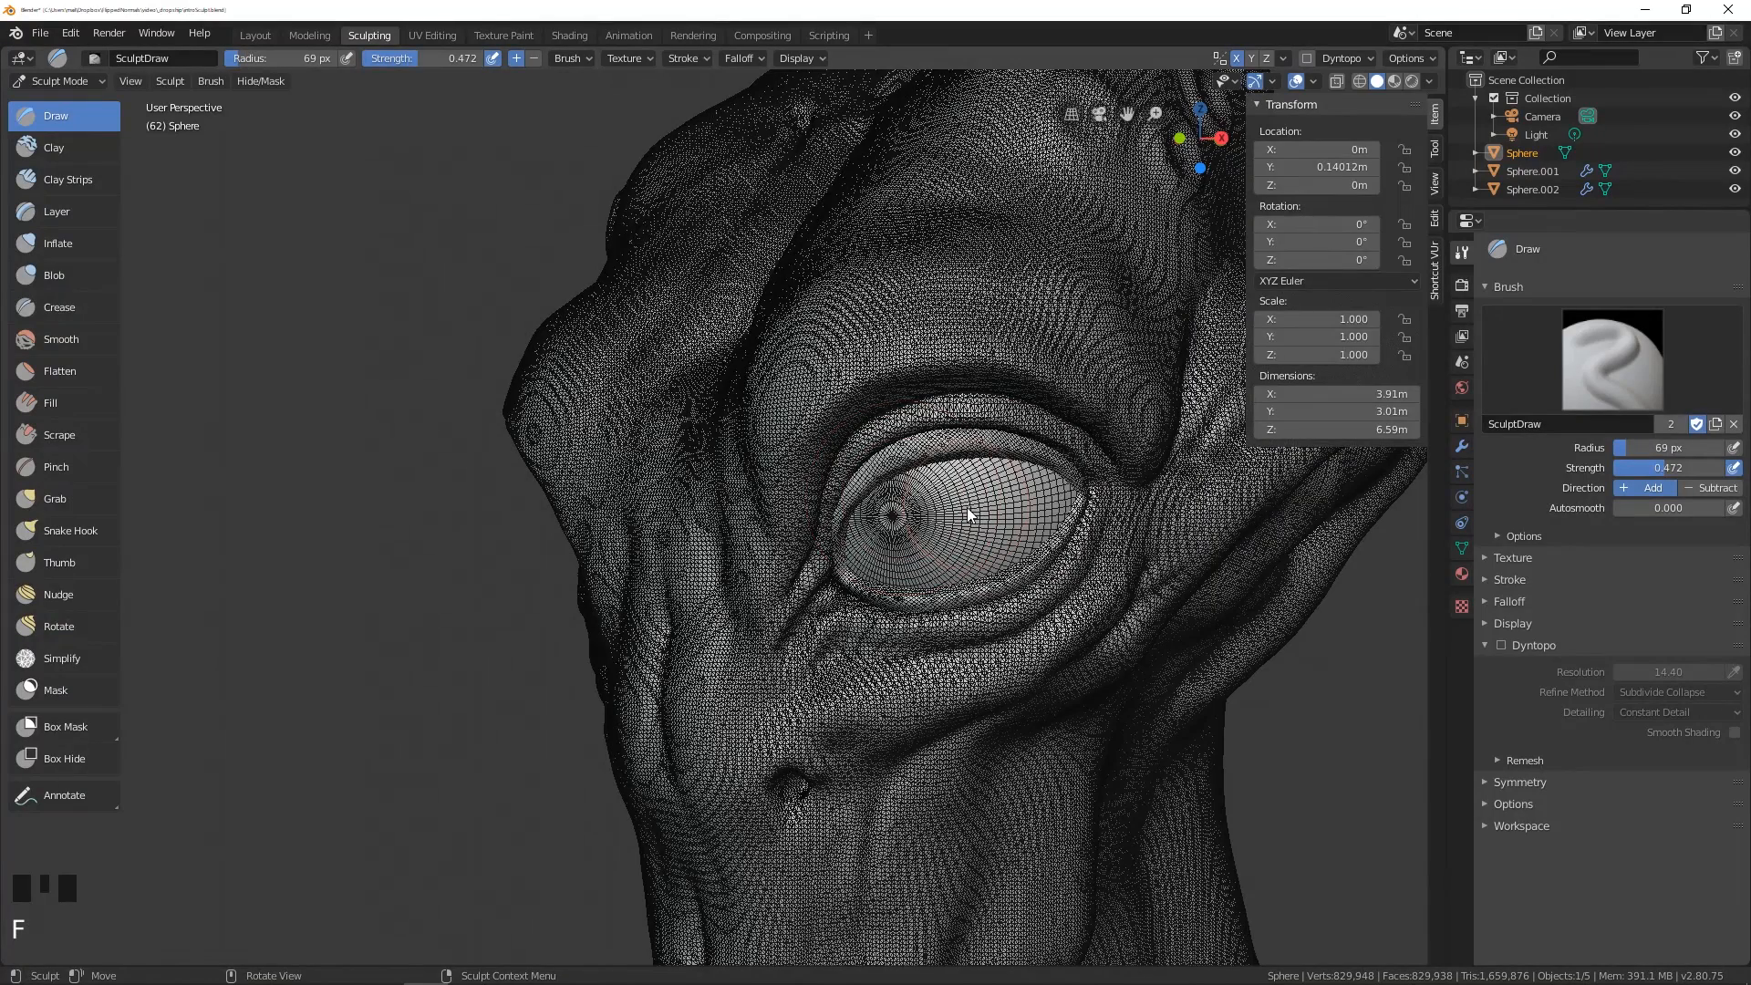
{"action": "left_click", "coordinate": [966, 507]}
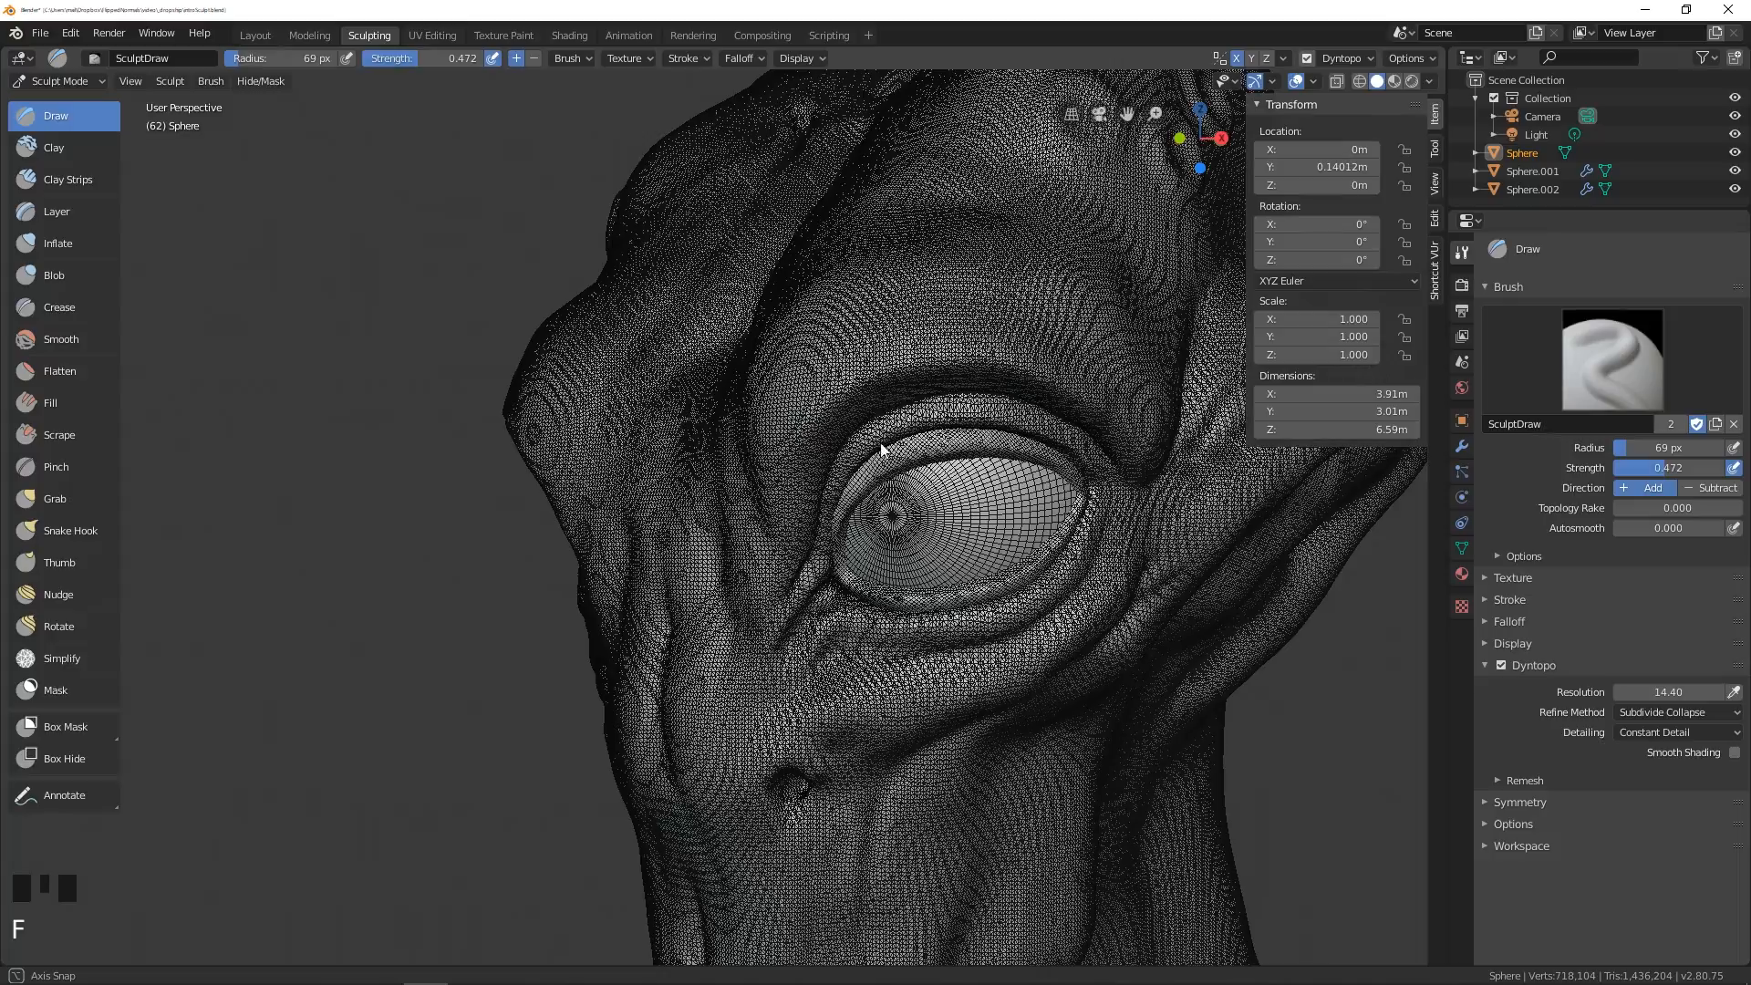
- Set Dyntopo detailing to Relative Detail and try a Drag Dot stroke on the brow above the eye
{"action": "mouse_move", "coordinate": [881, 447]}
{"action": "middle_mouse_down"}
{"action": "mouse_move", "coordinate": [648, 364]}
{"action": "mouse_move", "coordinate": [856, 446]}
{"action": "mouse_move", "coordinate": [785, 501]}
{"action": "mouse_move", "coordinate": [856, 531]}
{"action": "mouse_move", "coordinate": [834, 478]}
{"action": "mouse_move", "coordinate": [946, 457]}
{"action": "mouse_move", "coordinate": [836, 610]}
{"action": "middle_mouse_up"}
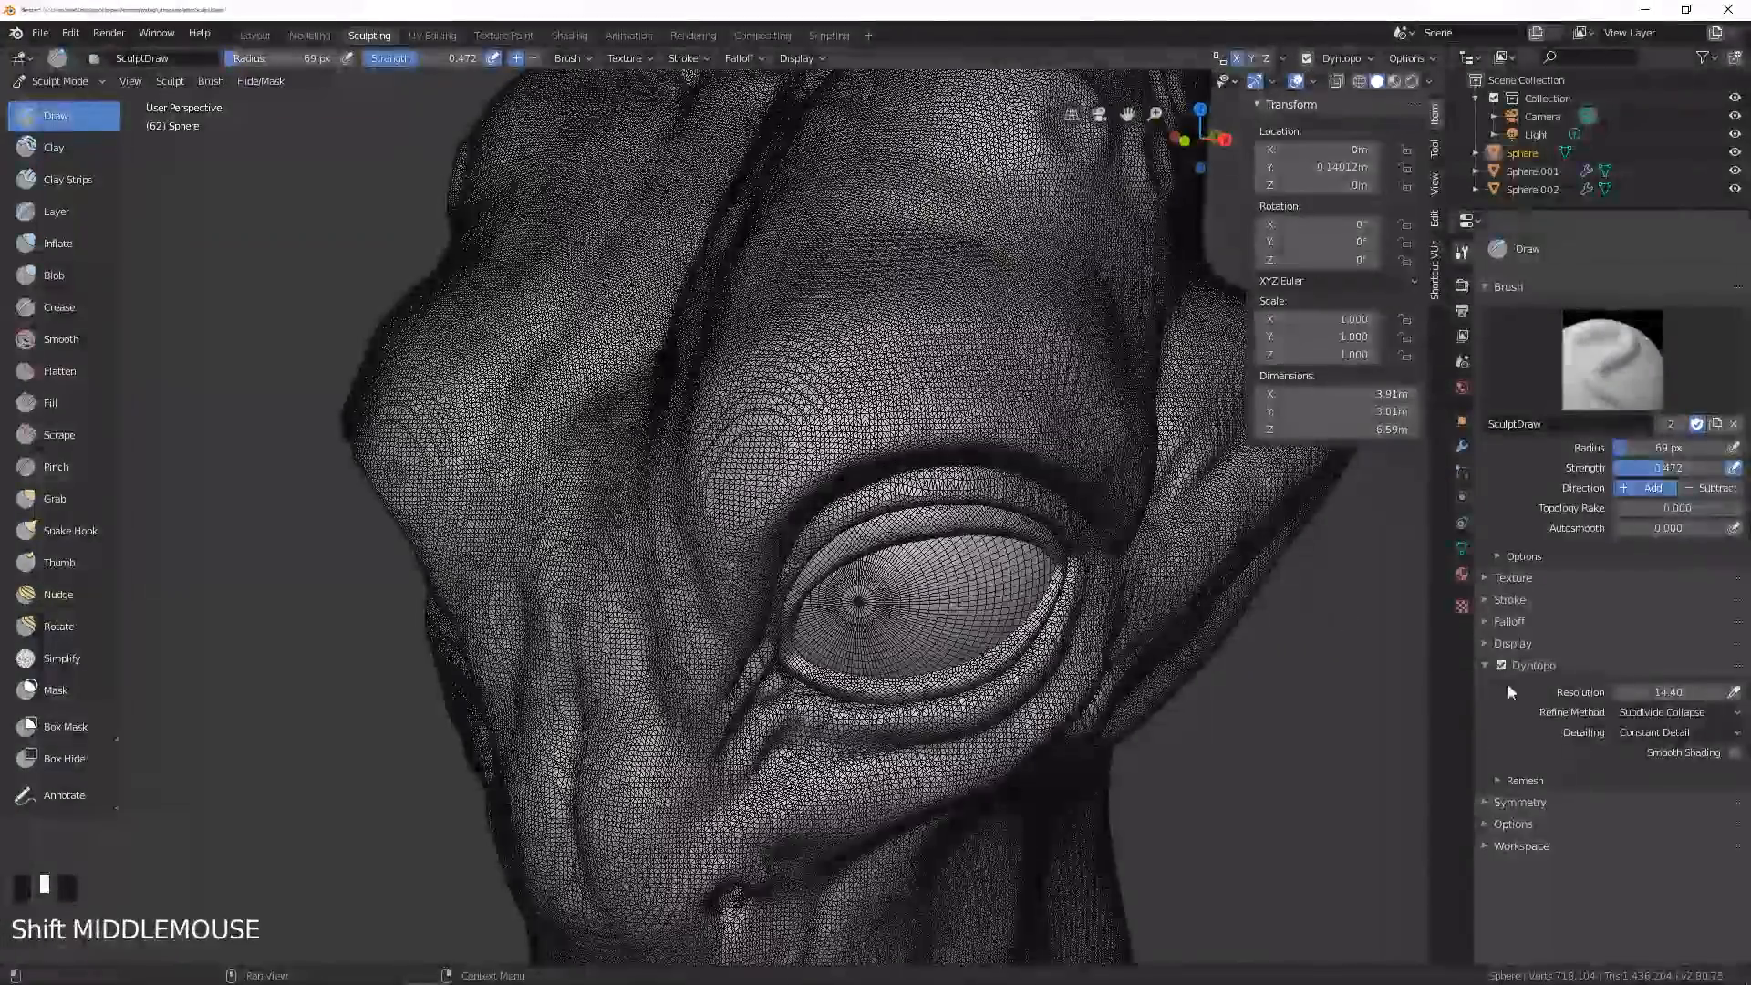
{"action": "left_click", "coordinate": [1642, 732]}
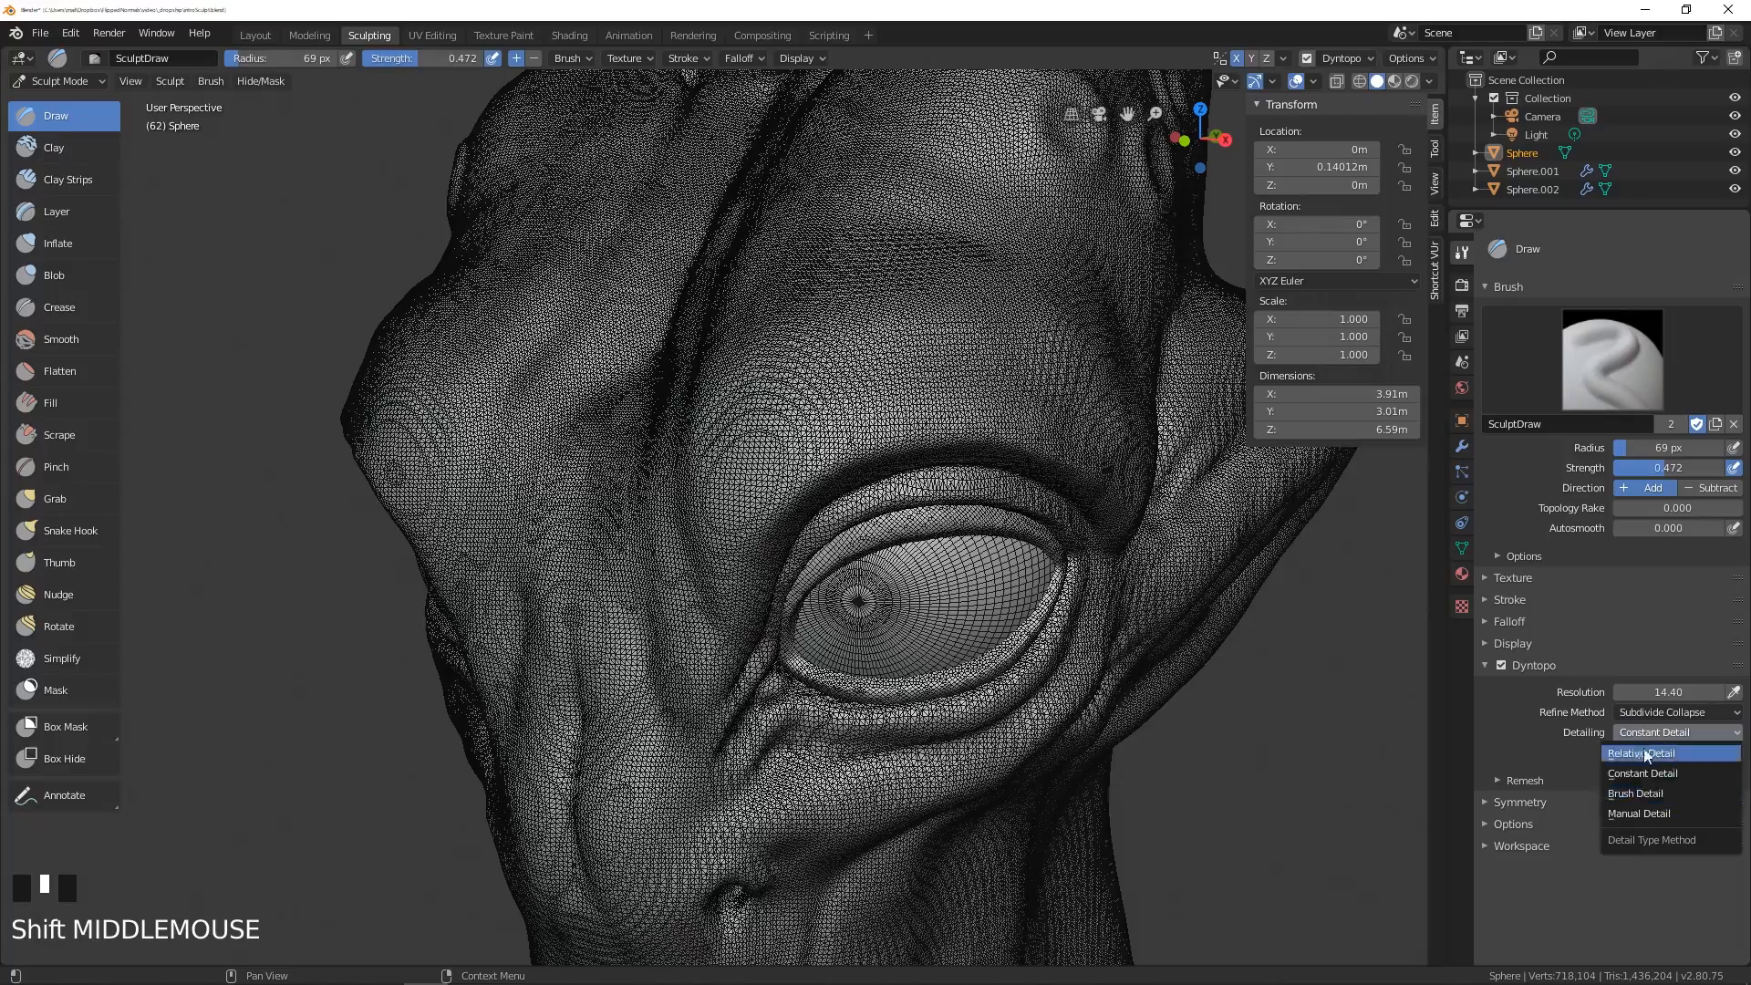
{"action": "left_click", "coordinate": [1644, 755]}
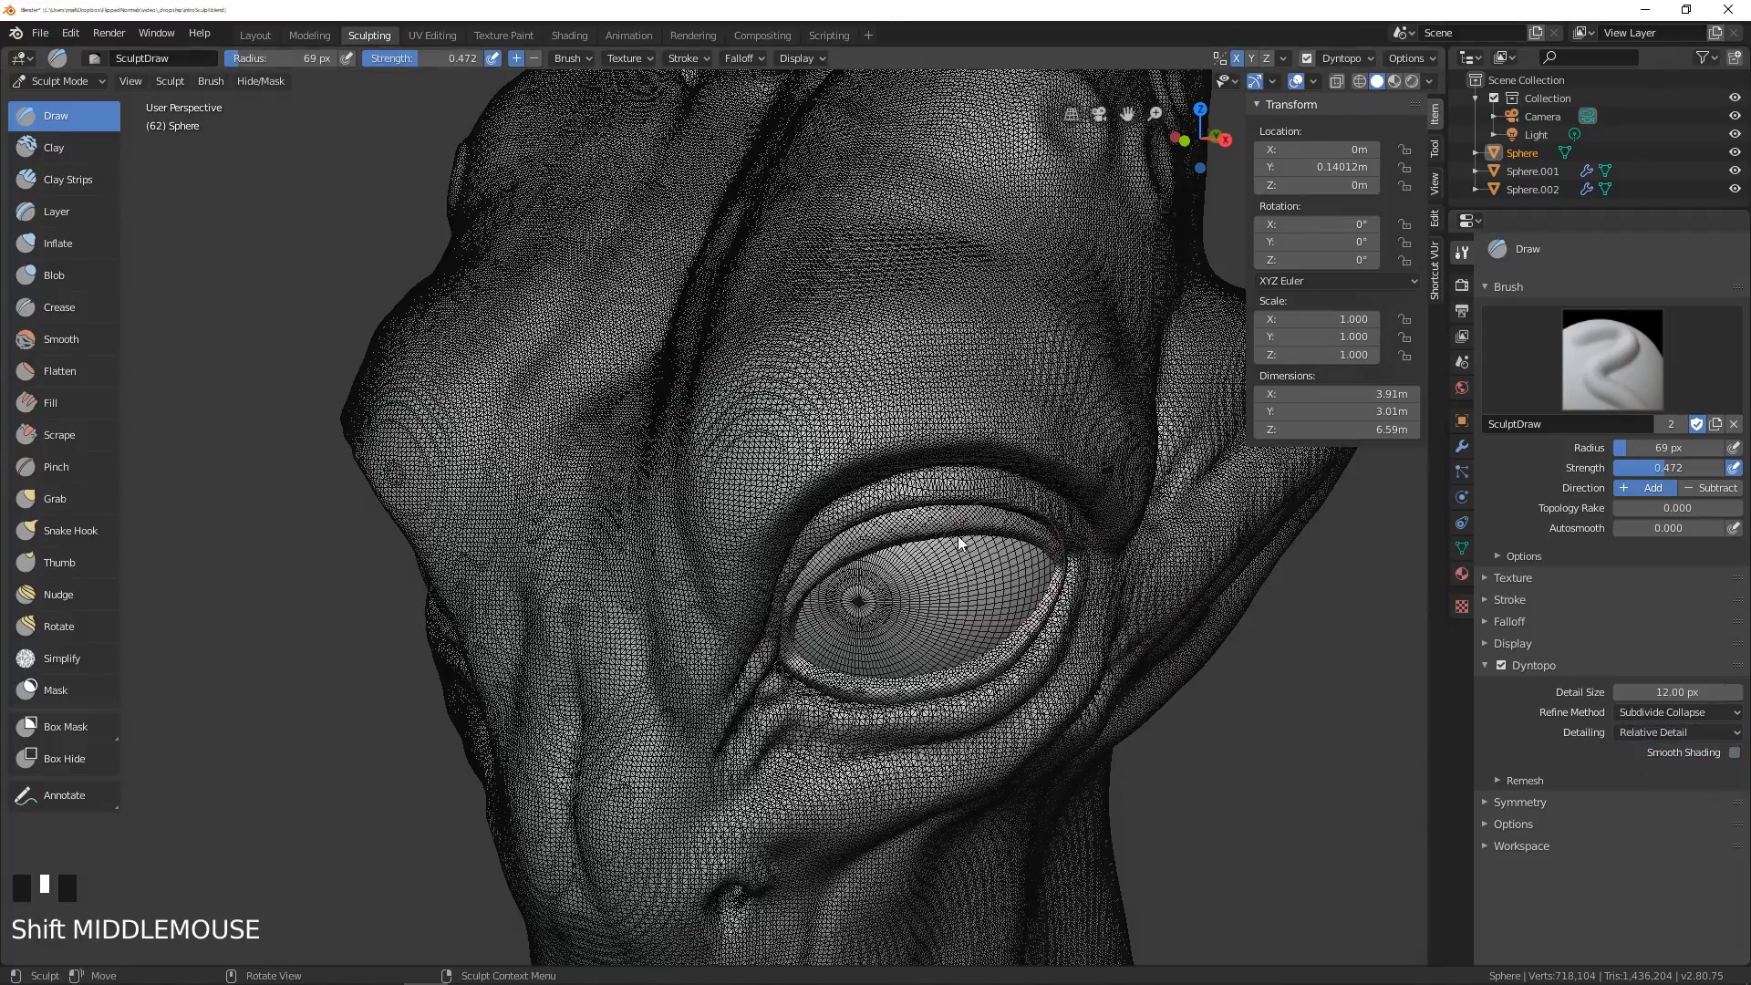
{"action": "mouse_move", "coordinate": [958, 544]}
{"action": "middle_mouse_down"}
{"action": "mouse_move", "coordinate": [821, 462]}
{"action": "mouse_move", "coordinate": [946, 451]}
{"action": "middle_mouse_up"}
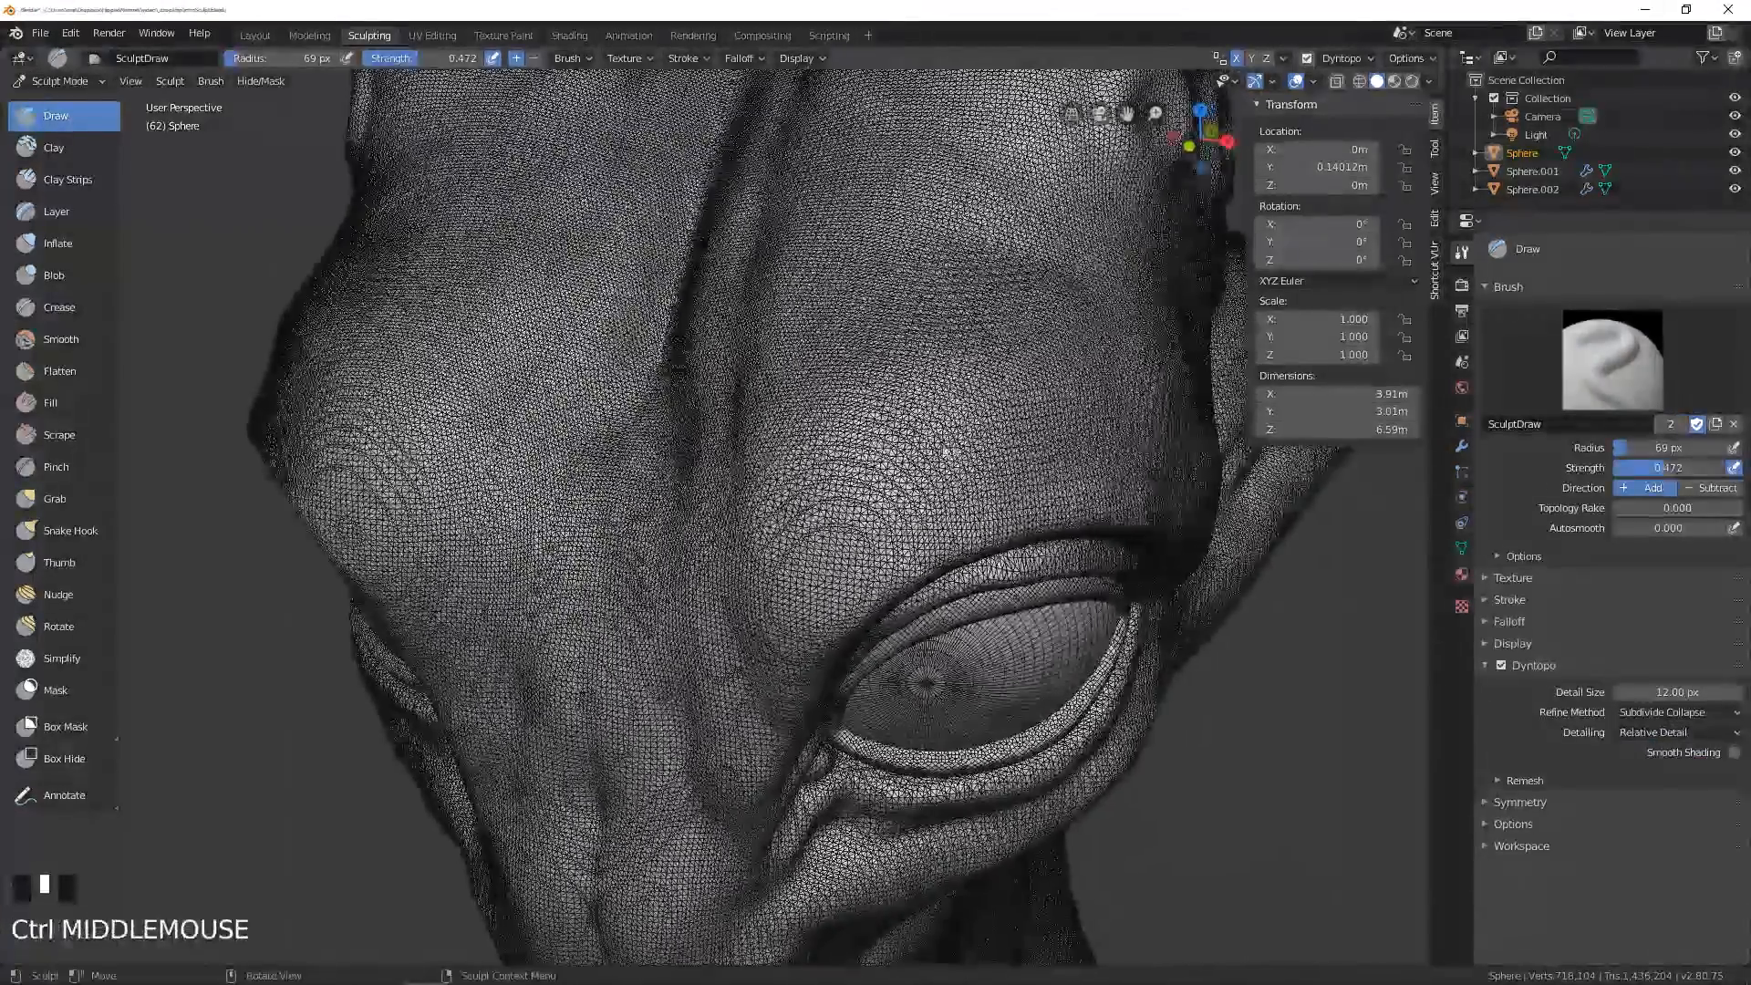
{"action": "mouse_move", "coordinate": [927, 460]}
{"action": "left_mouse_down"}
{"action": "mouse_move", "coordinate": [869, 456]}
{"action": "mouse_move", "coordinate": [903, 449]}
{"action": "left_mouse_up"}
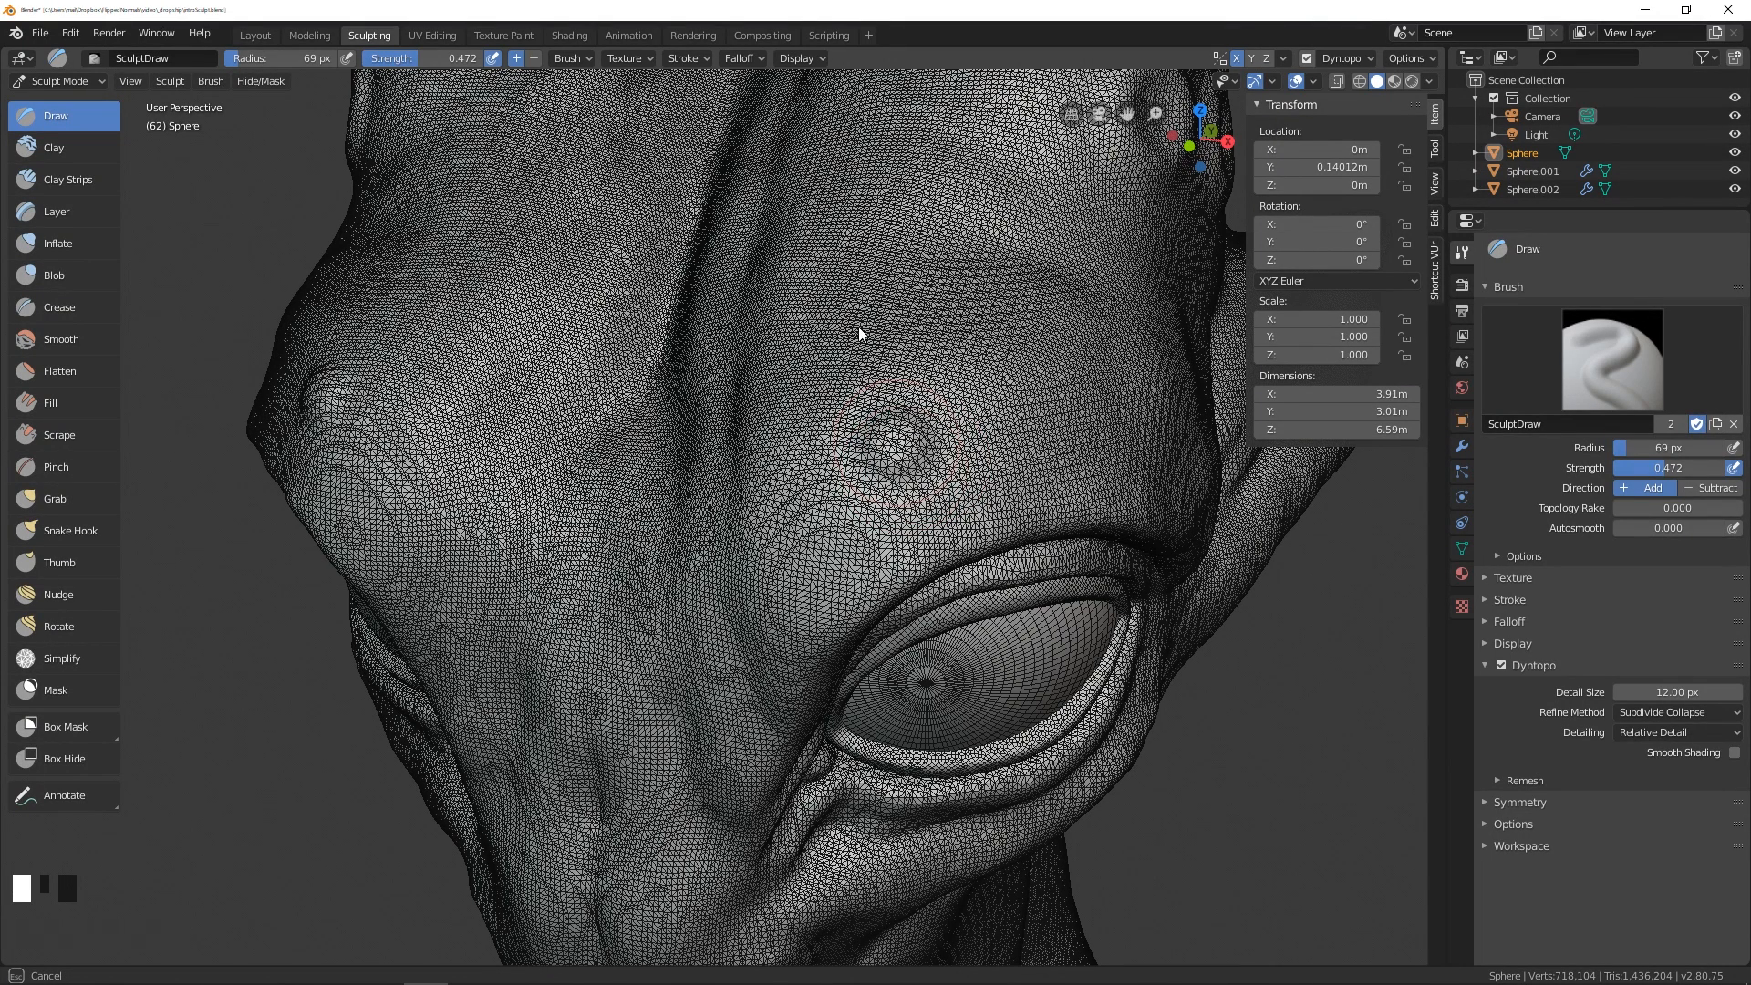
- Switch the stroke method to Space and draw a Relative Detail stroke over the brow above the eye
{"action": "left_click", "coordinate": [703, 58]}
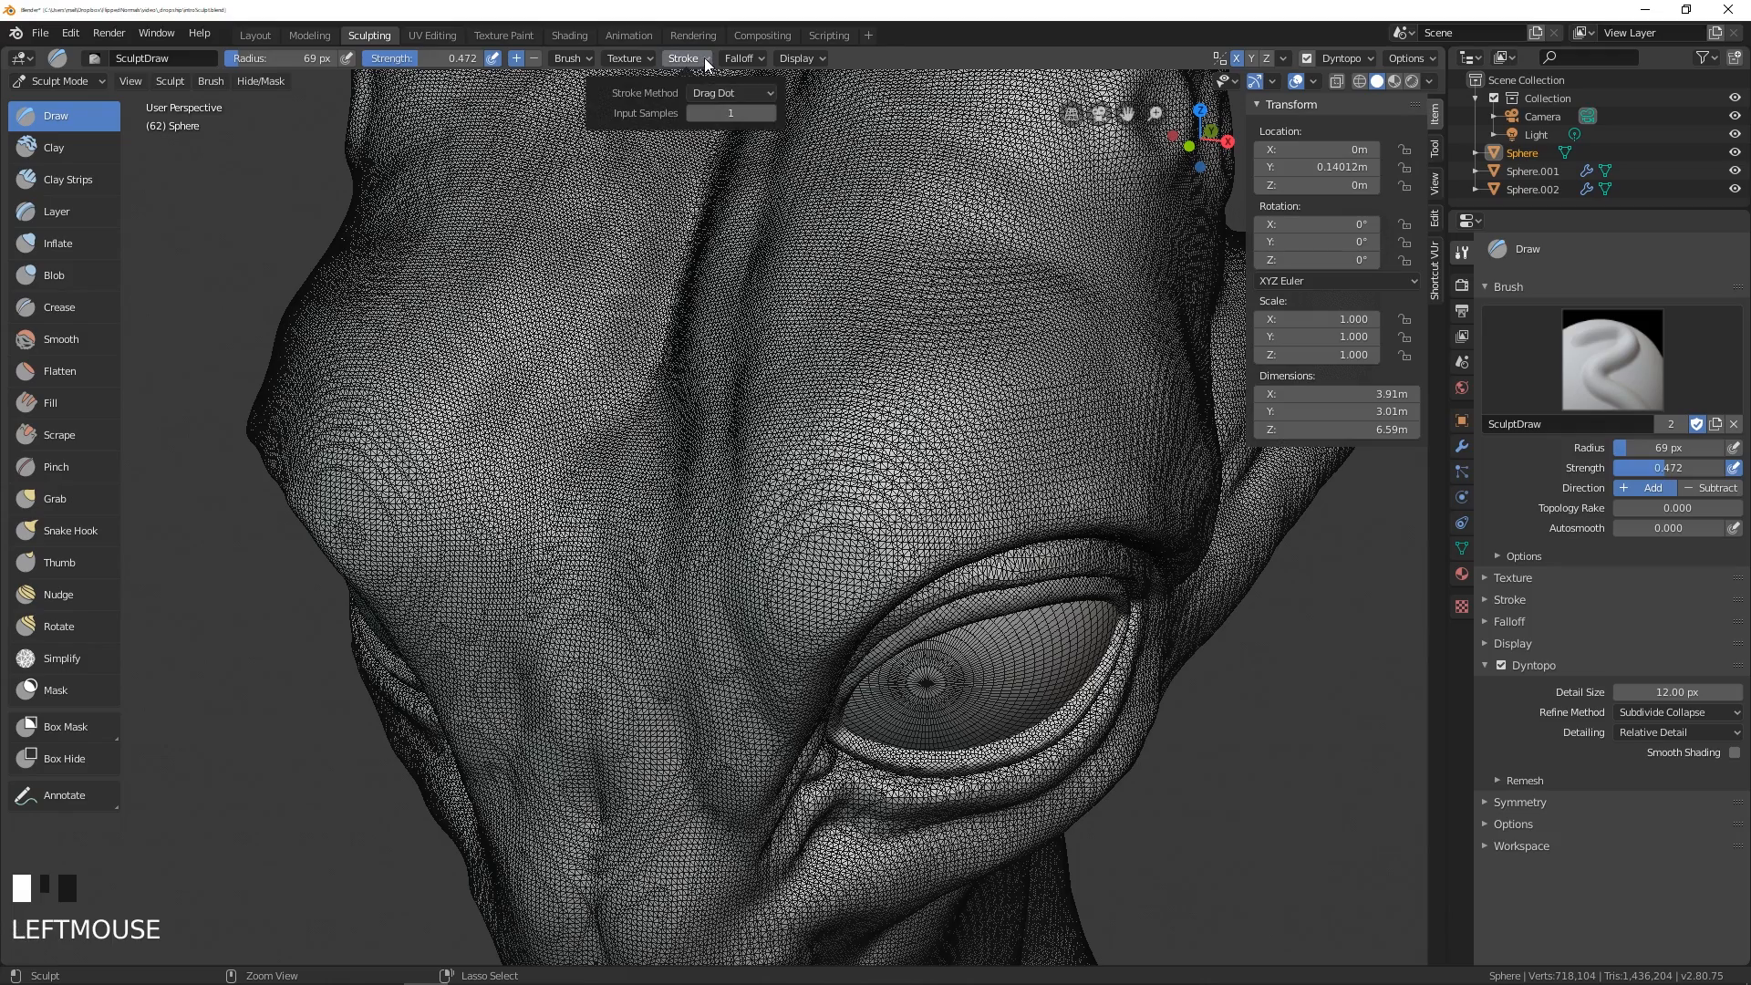
{"action": "left_click", "coordinate": [711, 92]}
{"action": "left_click", "coordinate": [720, 152]}
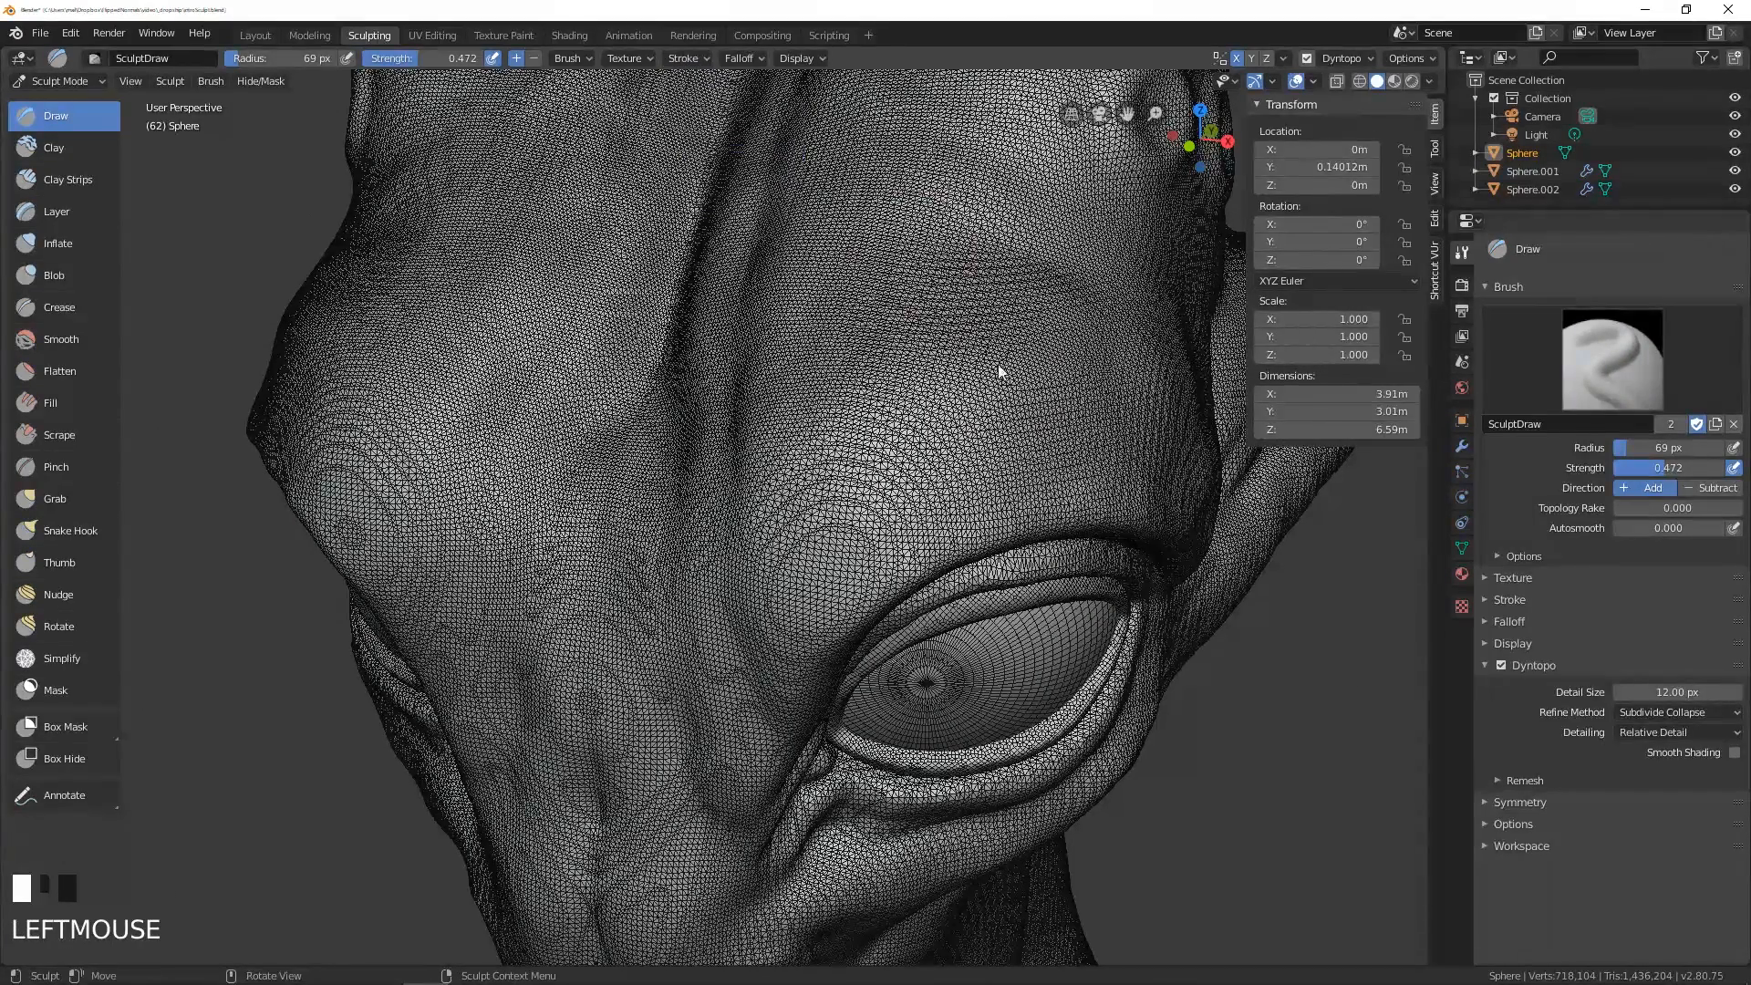
{"action": "mouse_move", "coordinate": [967, 493]}
{"action": "left_mouse_down"}
{"action": "mouse_move", "coordinate": [839, 393]}
{"action": "mouse_move", "coordinate": [828, 353]}
{"action": "mouse_move", "coordinate": [923, 278]}
{"action": "mouse_move", "coordinate": [912, 259]}
{"action": "left_mouse_up"}
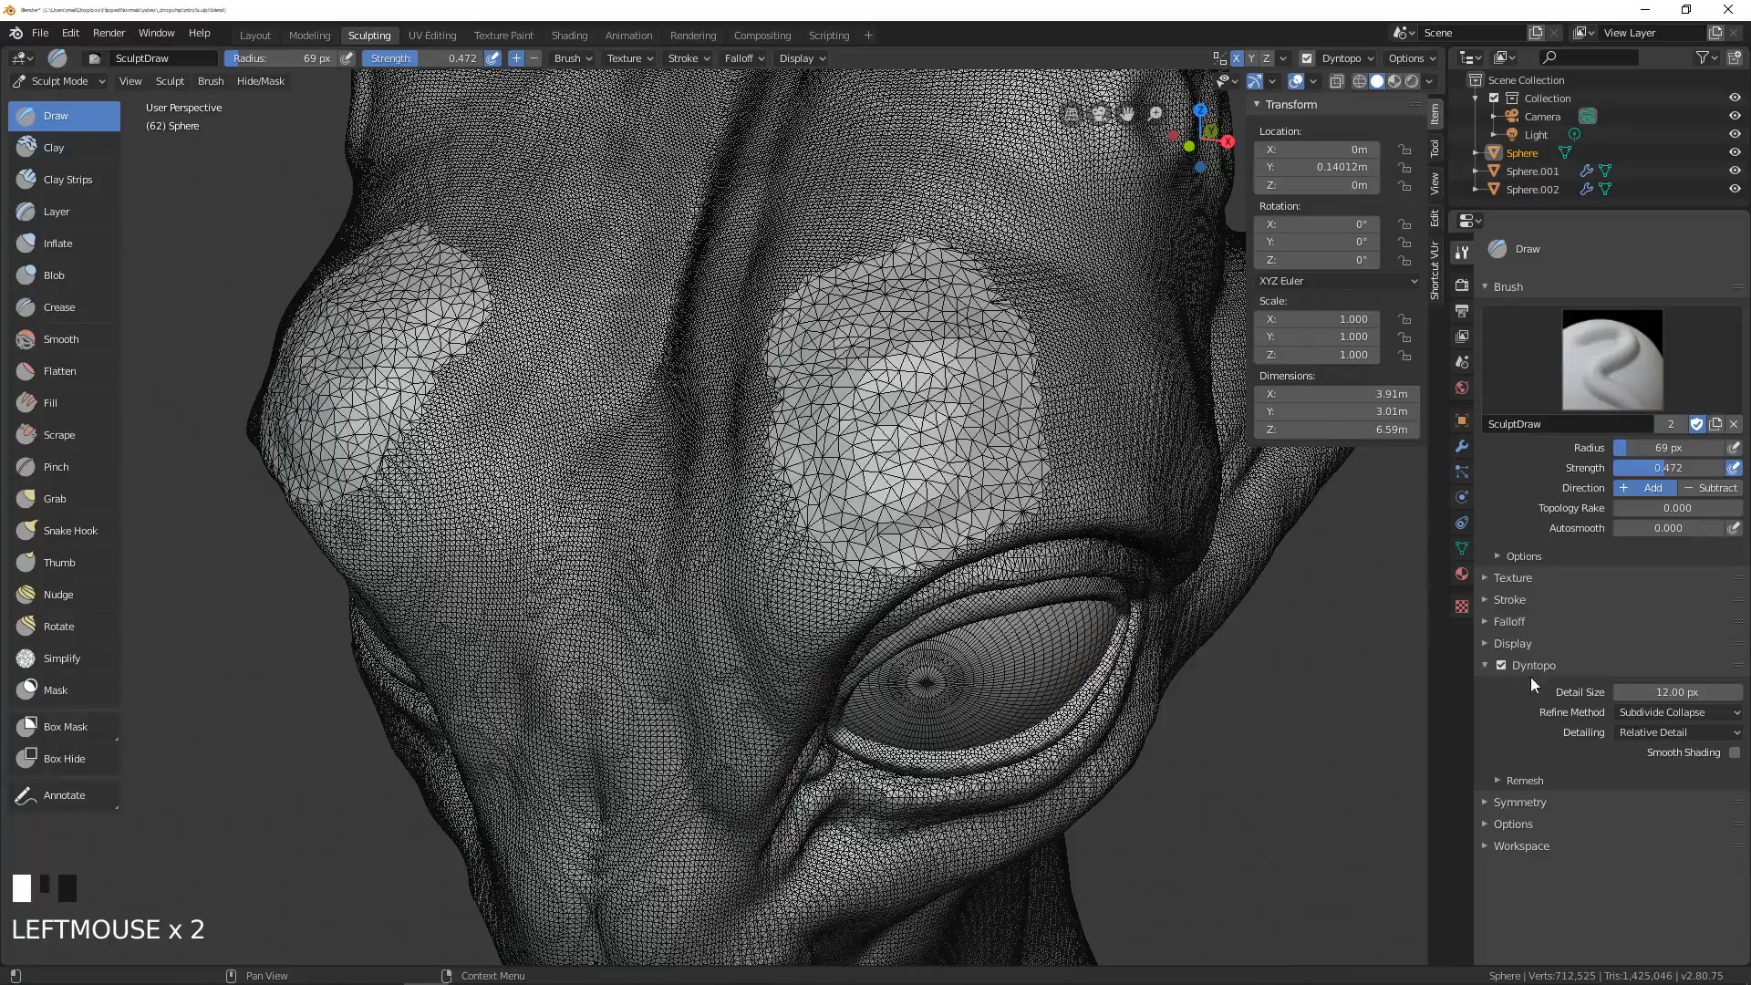
- Compare Relative Detail by stroking the brow up close and the forehead from farther away, and undo both strokes
{"action": "mouse_move", "coordinate": [949, 428]}
{"action": "middle_mouse_down"}
{"action": "mouse_move", "coordinate": [884, 426]}
{"action": "mouse_move", "coordinate": [983, 404]}
{"action": "mouse_move", "coordinate": [848, 429]}
{"action": "mouse_move", "coordinate": [729, 415]}
{"action": "mouse_move", "coordinate": [753, 447]}
{"action": "middle_mouse_up"}
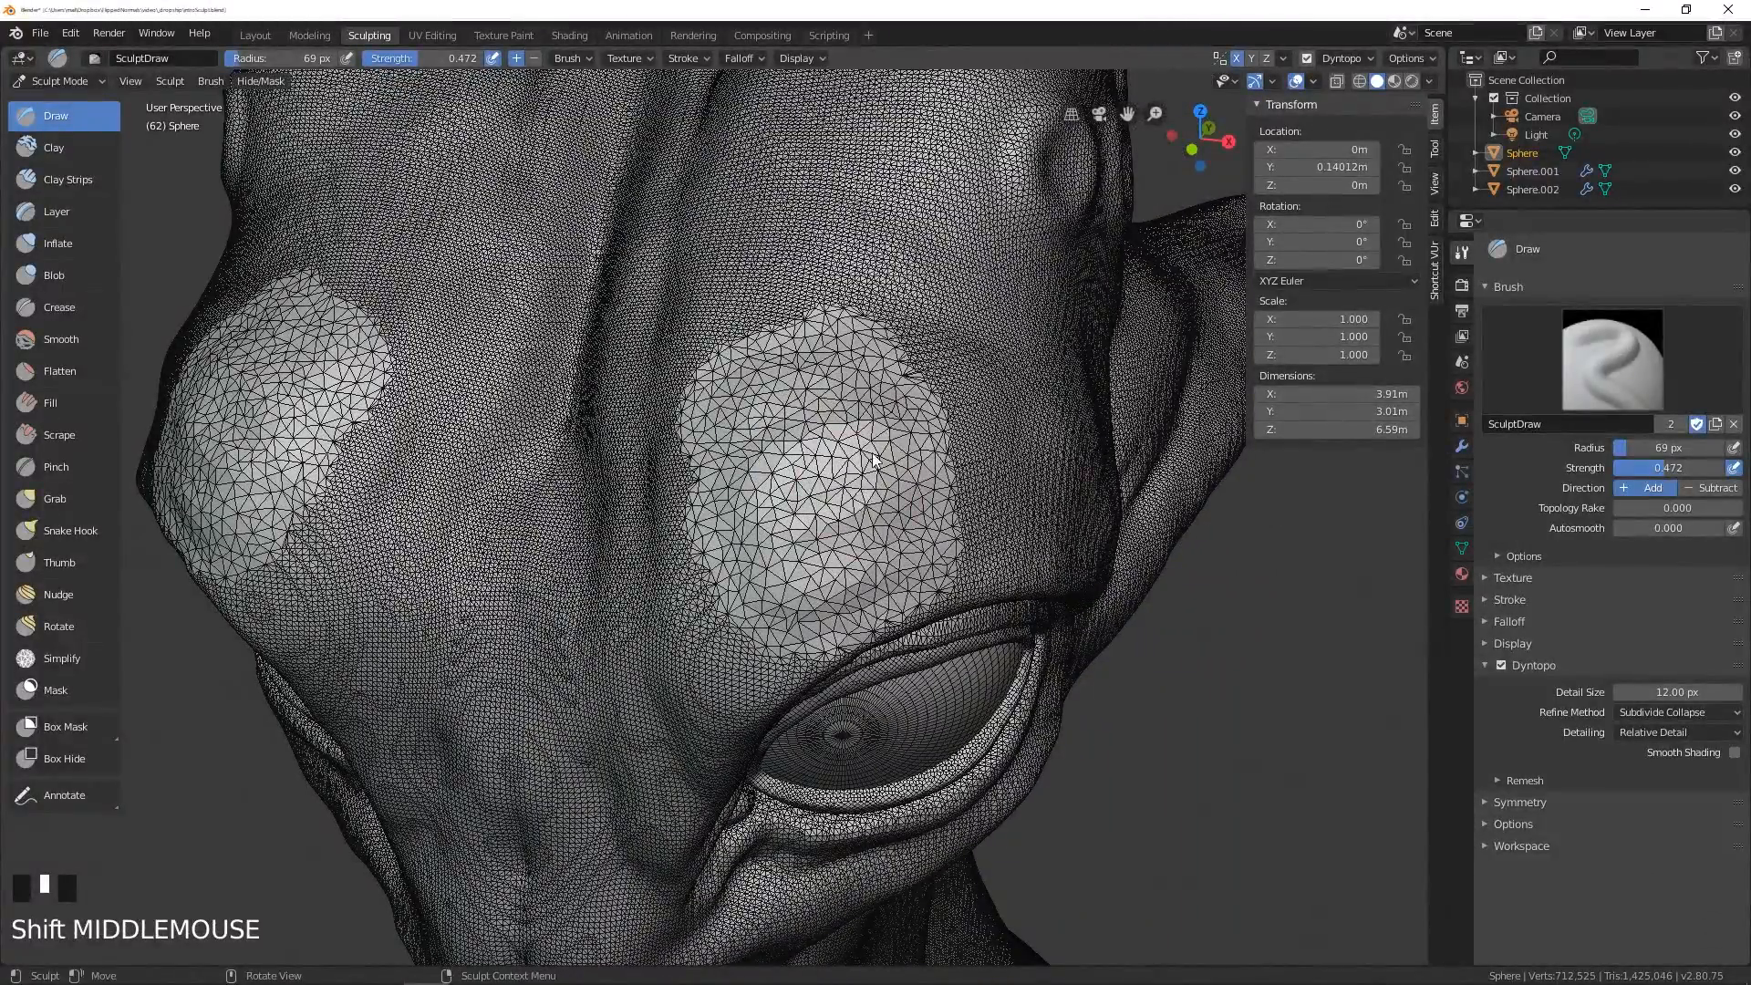
{"action": "middle_click_drag", "start_coordinate": [866, 511], "coordinate": [892, 478], "text": "ctrl"}
{"action": "mouse_move", "coordinate": [893, 479]}
{"action": "left_mouse_down"}
{"action": "mouse_move", "coordinate": [821, 511]}
{"action": "mouse_move", "coordinate": [899, 424]}
{"action": "mouse_move", "coordinate": [880, 433]}
{"action": "left_mouse_up"}
{"action": "middle_click_drag", "start_coordinate": [876, 438], "coordinate": [857, 529], "text": "ctrl"}
{"action": "middle_click_drag", "start_coordinate": [857, 529], "coordinate": [834, 630], "text": "ctrl"}
{"action": "mouse_move", "coordinate": [803, 392]}
{"action": "left_mouse_down"}
{"action": "mouse_move", "coordinate": [761, 446]}
{"action": "mouse_move", "coordinate": [814, 424]}
{"action": "left_mouse_up"}
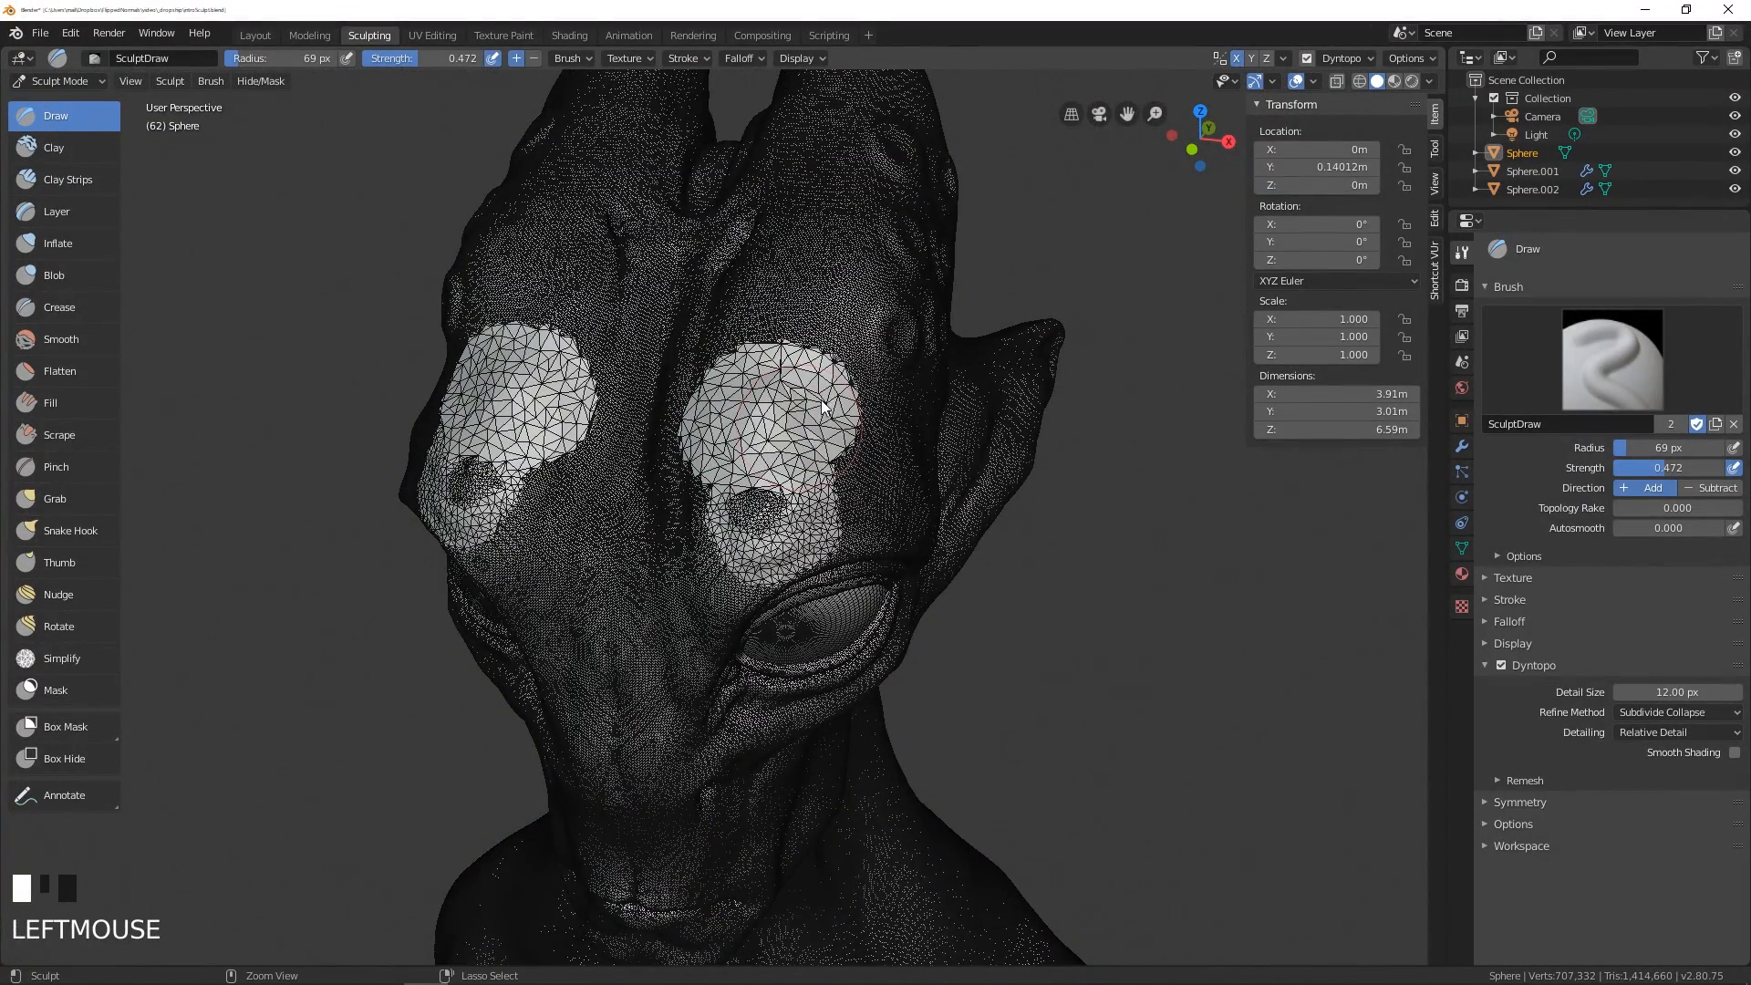
{"action": "key", "text": "ctrl+z"}
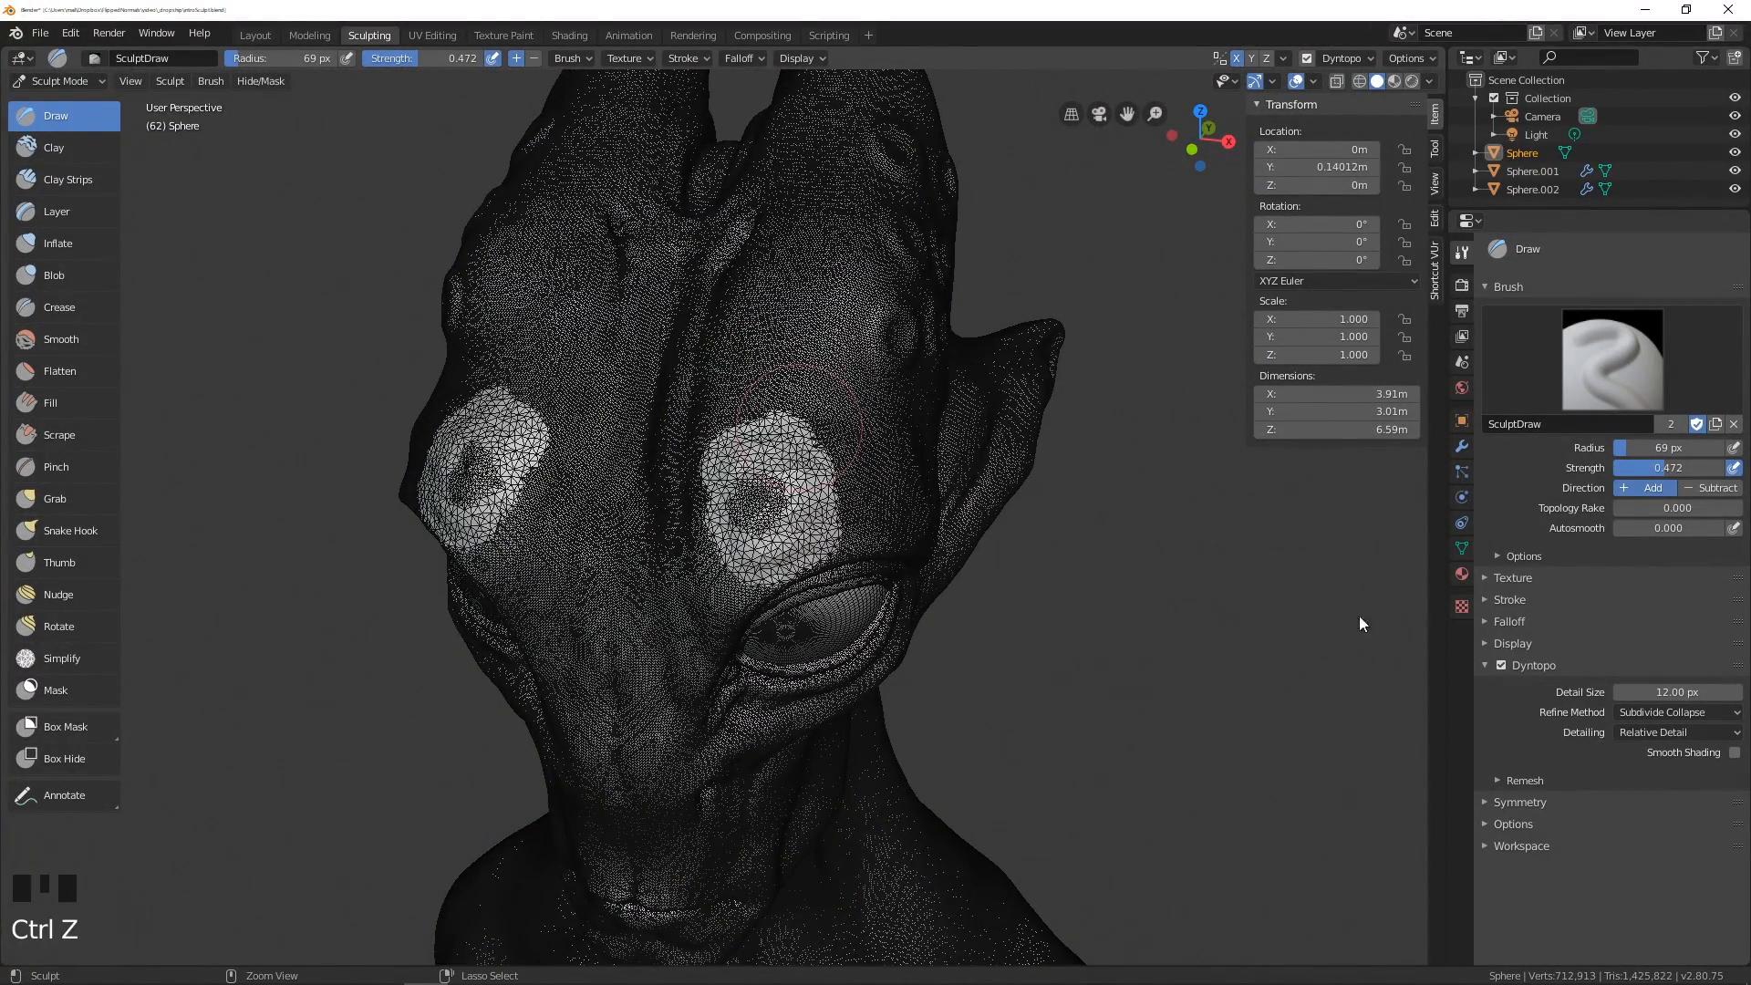
- Switch Dyntopo detailing to Constant Detail
{"action": "left_click", "coordinate": [1654, 733]}
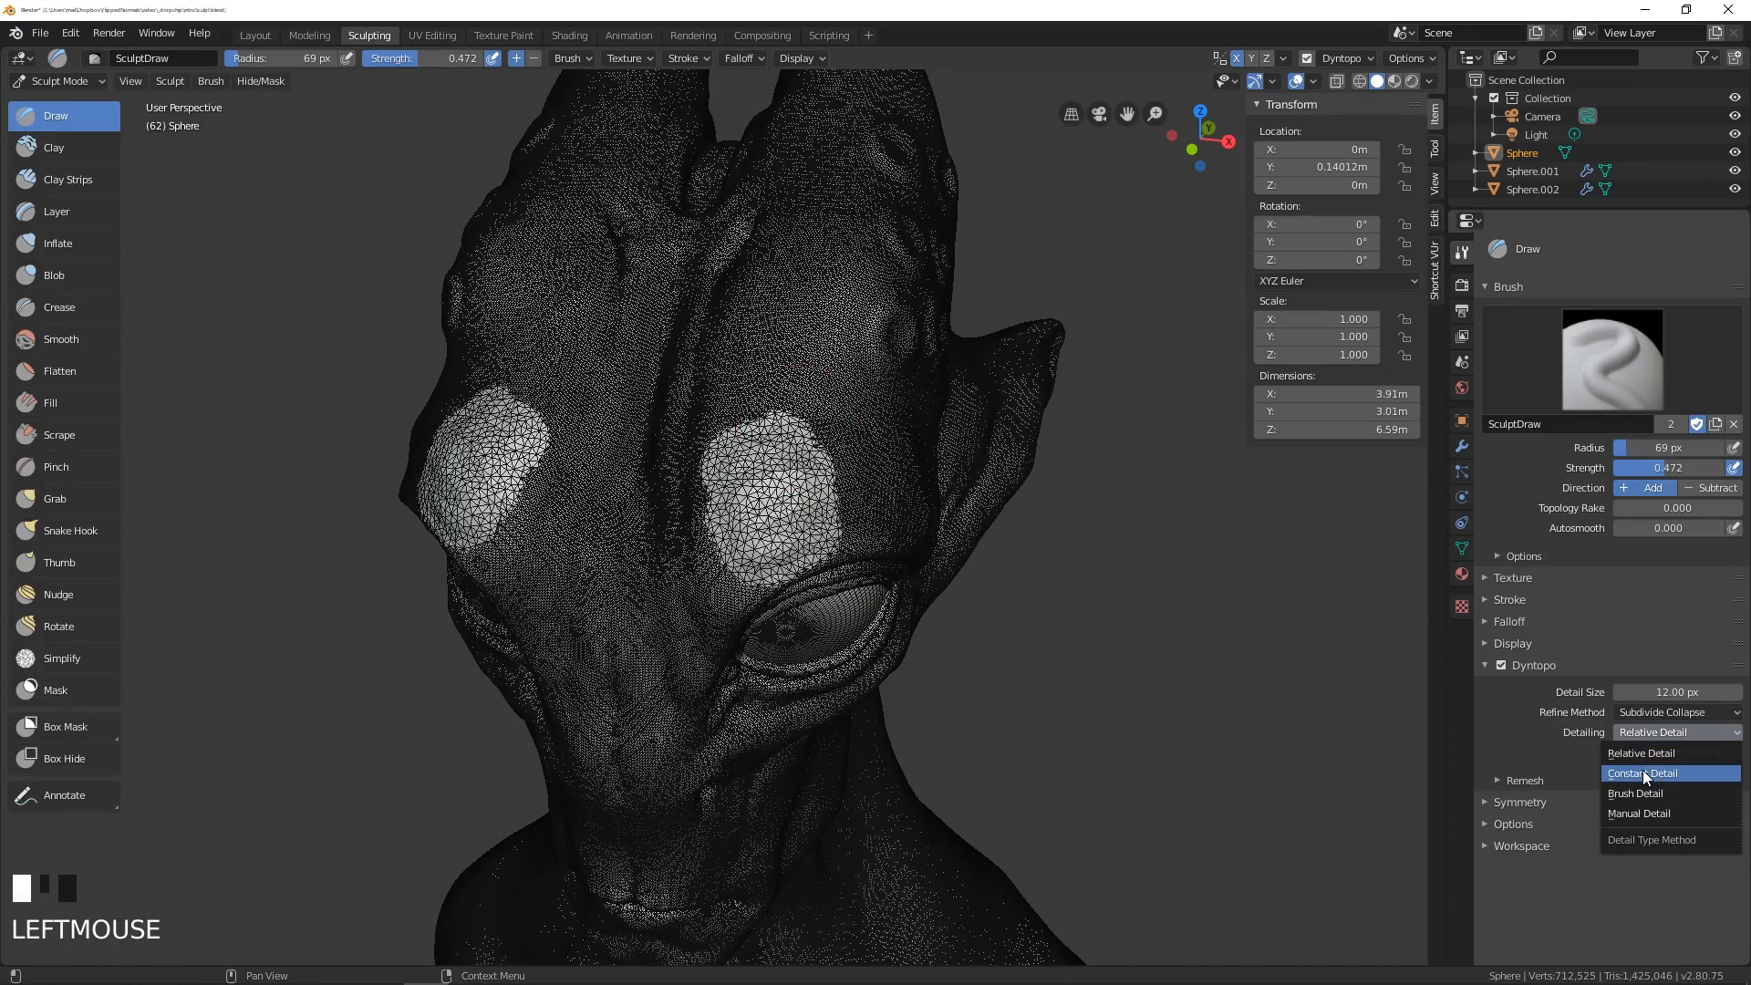
{"action": "left_click", "coordinate": [1643, 770]}
{"action": "middle_click_drag", "start_coordinate": [1127, 649], "coordinate": [1641, 557], "text": "ctrl"}
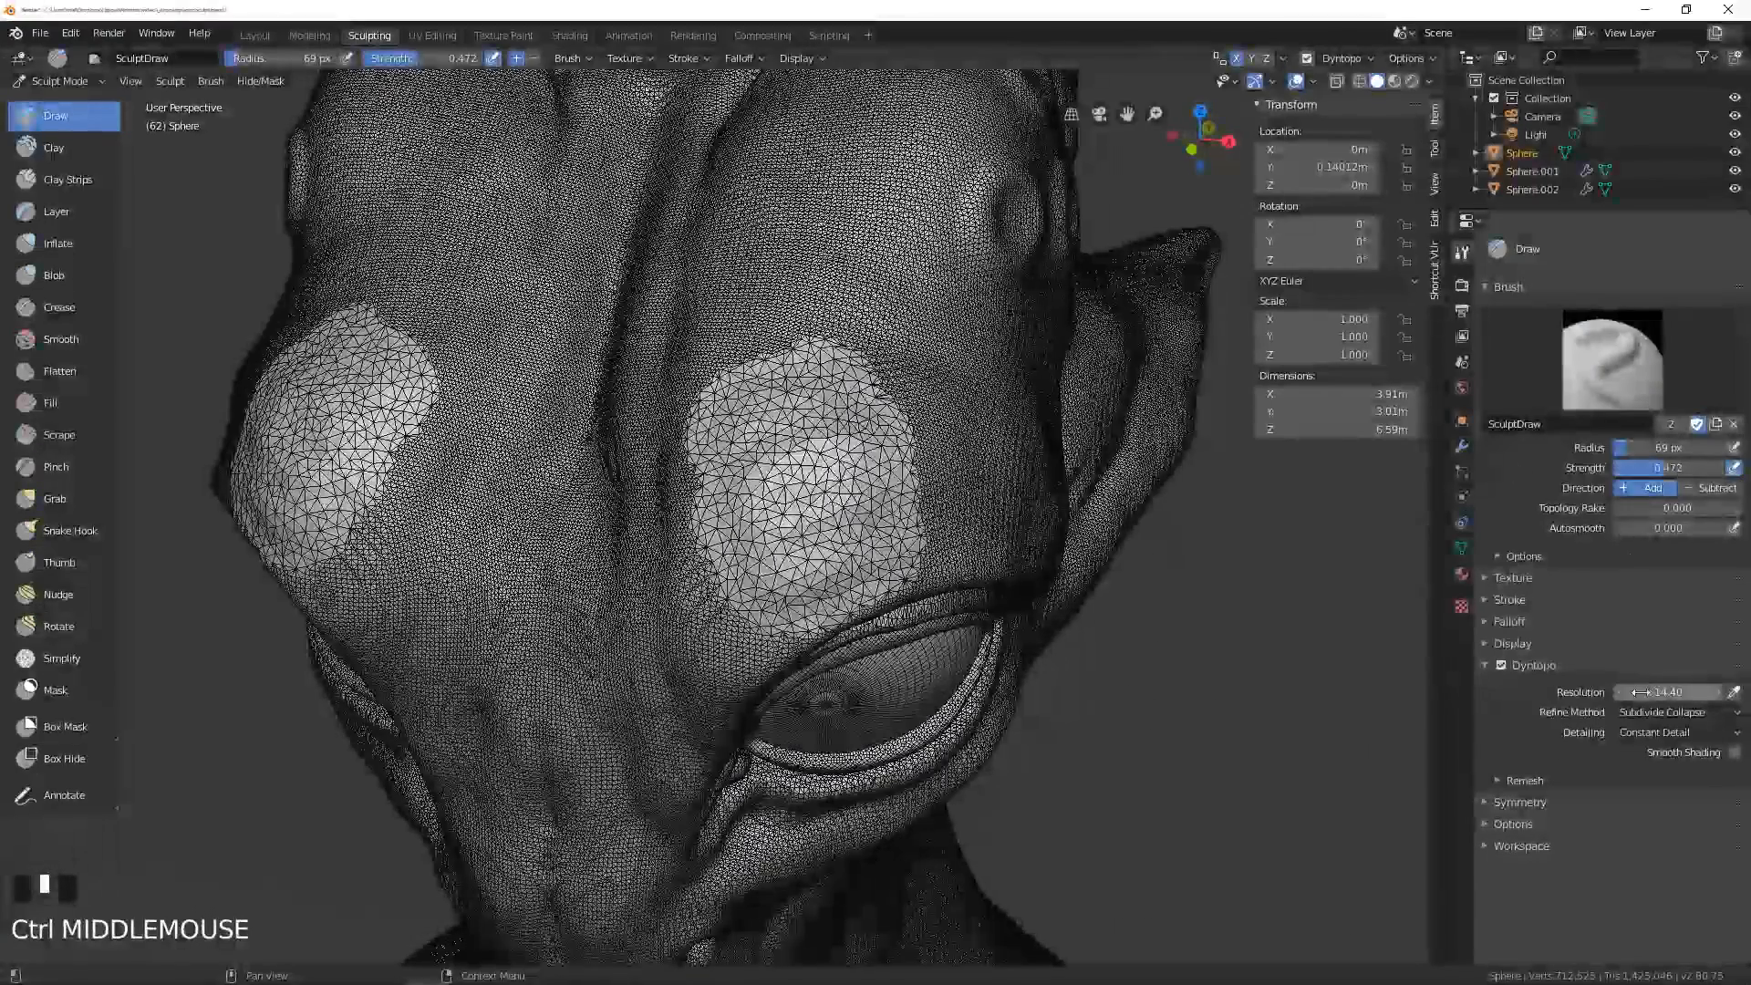
- Set the Constant Detail resolution to 22.40 and draw a stroke across the forehead above the eye
{"action": "left_click_drag", "start_coordinate": [1726, 690], "coordinate": [1737, 690]}
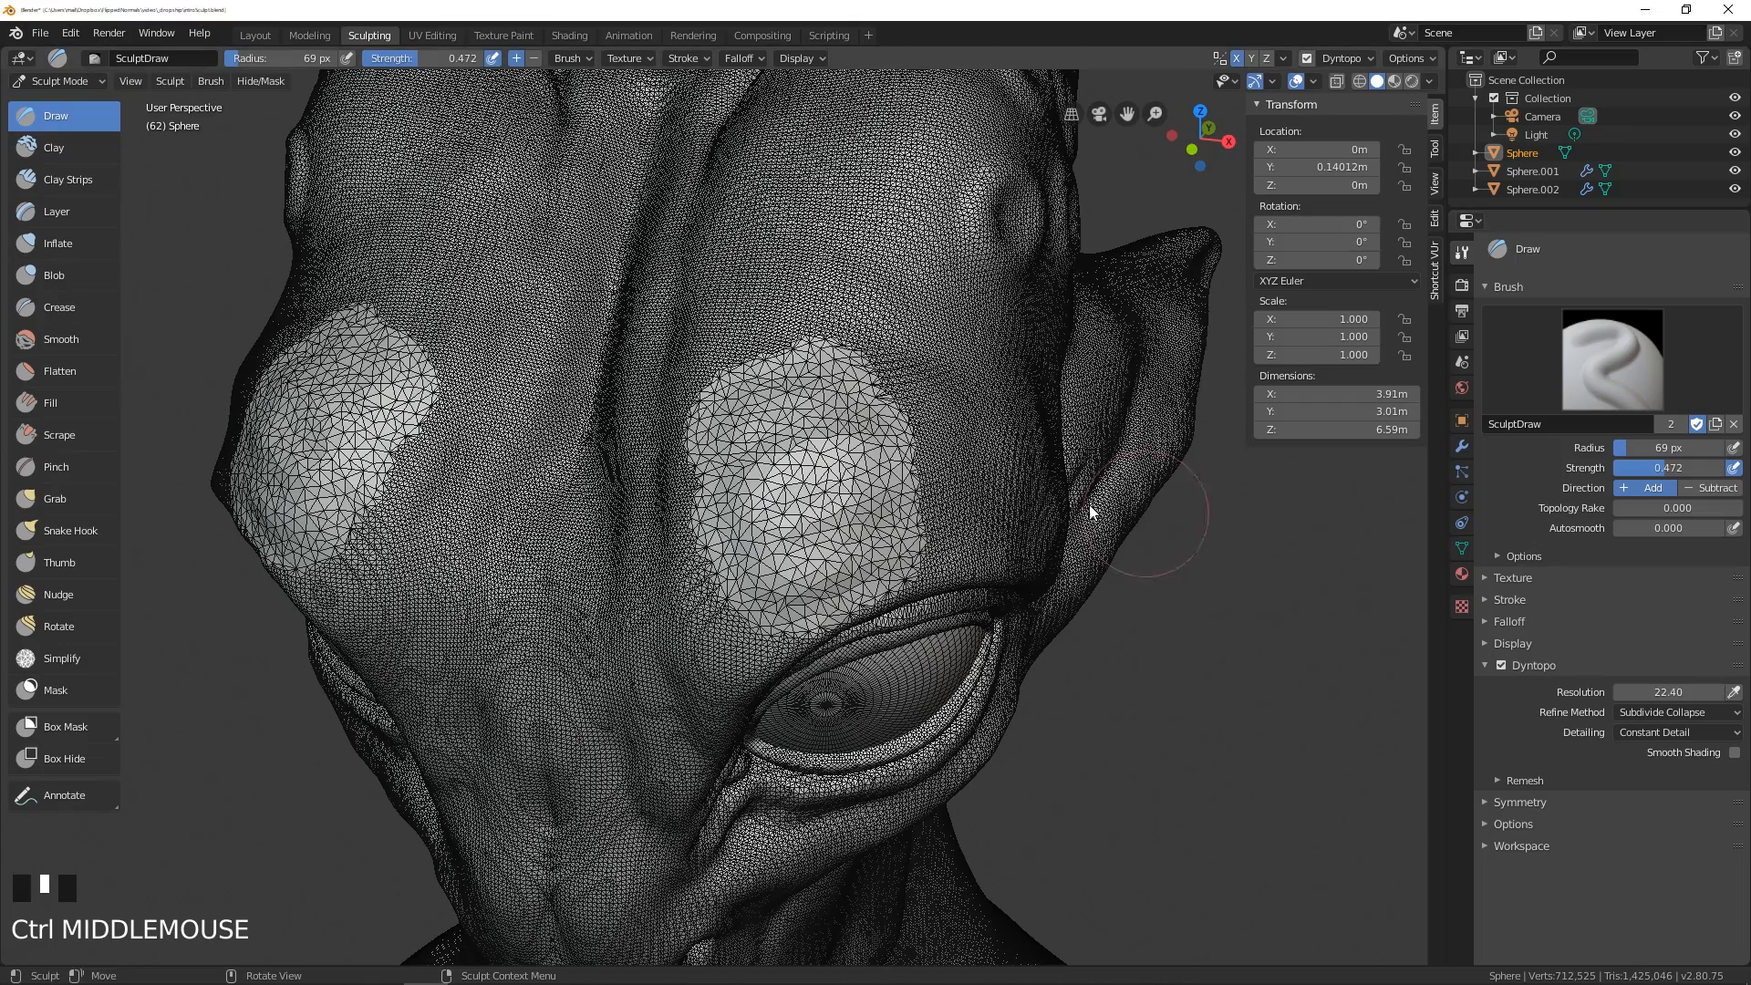
{"action": "key", "text": "f"}
{"action": "left_click", "coordinate": [826, 349]}
{"action": "mouse_move", "coordinate": [776, 367]}
{"action": "left_mouse_down"}
{"action": "mouse_move", "coordinate": [821, 274]}
{"action": "mouse_move", "coordinate": [894, 365]}
{"action": "mouse_move", "coordinate": [898, 401]}
{"action": "left_mouse_up"}
{"action": "mouse_move", "coordinate": [899, 401]}
{"action": "middle_mouse_down"}
{"action": "mouse_move", "coordinate": [893, 546]}
{"action": "mouse_move", "coordinate": [789, 428]}
{"action": "middle_mouse_up"}
- Enlarge the brush radius to 91 px and add Constant Detail strokes over the brow at different zoom levels
{"action": "key", "text": "f"}
{"action": "left_click", "coordinate": [908, 401]}
{"action": "key", "text": "f"}
{"action": "left_click_drag", "start_coordinate": [789, 428], "coordinate": [790, 465]}
{"action": "mouse_move", "coordinate": [738, 513]}
{"action": "middle_mouse_down", "text": "ctrl"}
{"action": "mouse_move", "coordinate": [775, 401]}
{"action": "mouse_move", "coordinate": [785, 429]}
{"action": "mouse_move", "coordinate": [794, 411]}
{"action": "middle_mouse_up", "text": "ctrl"}
{"action": "left_click_drag", "start_coordinate": [825, 393], "coordinate": [932, 436]}
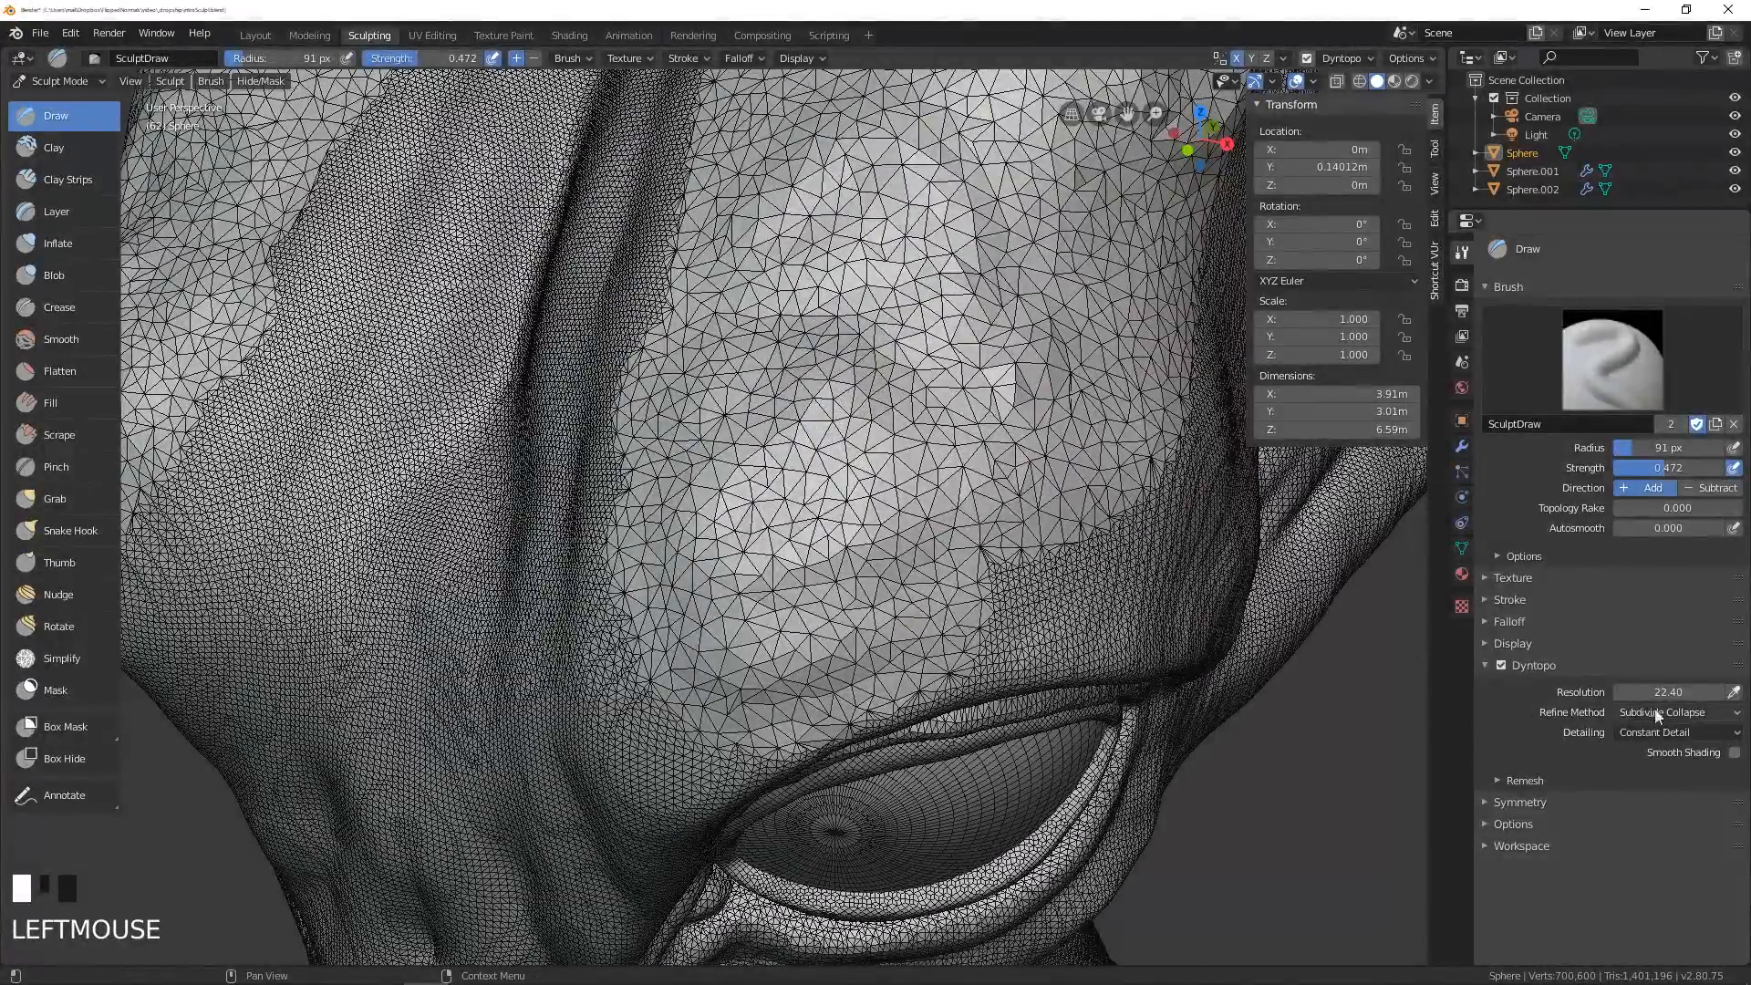
{"action": "mouse_move", "coordinate": [857, 360]}
{"action": "middle_mouse_down"}
{"action": "mouse_move", "coordinate": [880, 315]}
{"action": "mouse_move", "coordinate": [889, 379]}
{"action": "middle_mouse_up"}
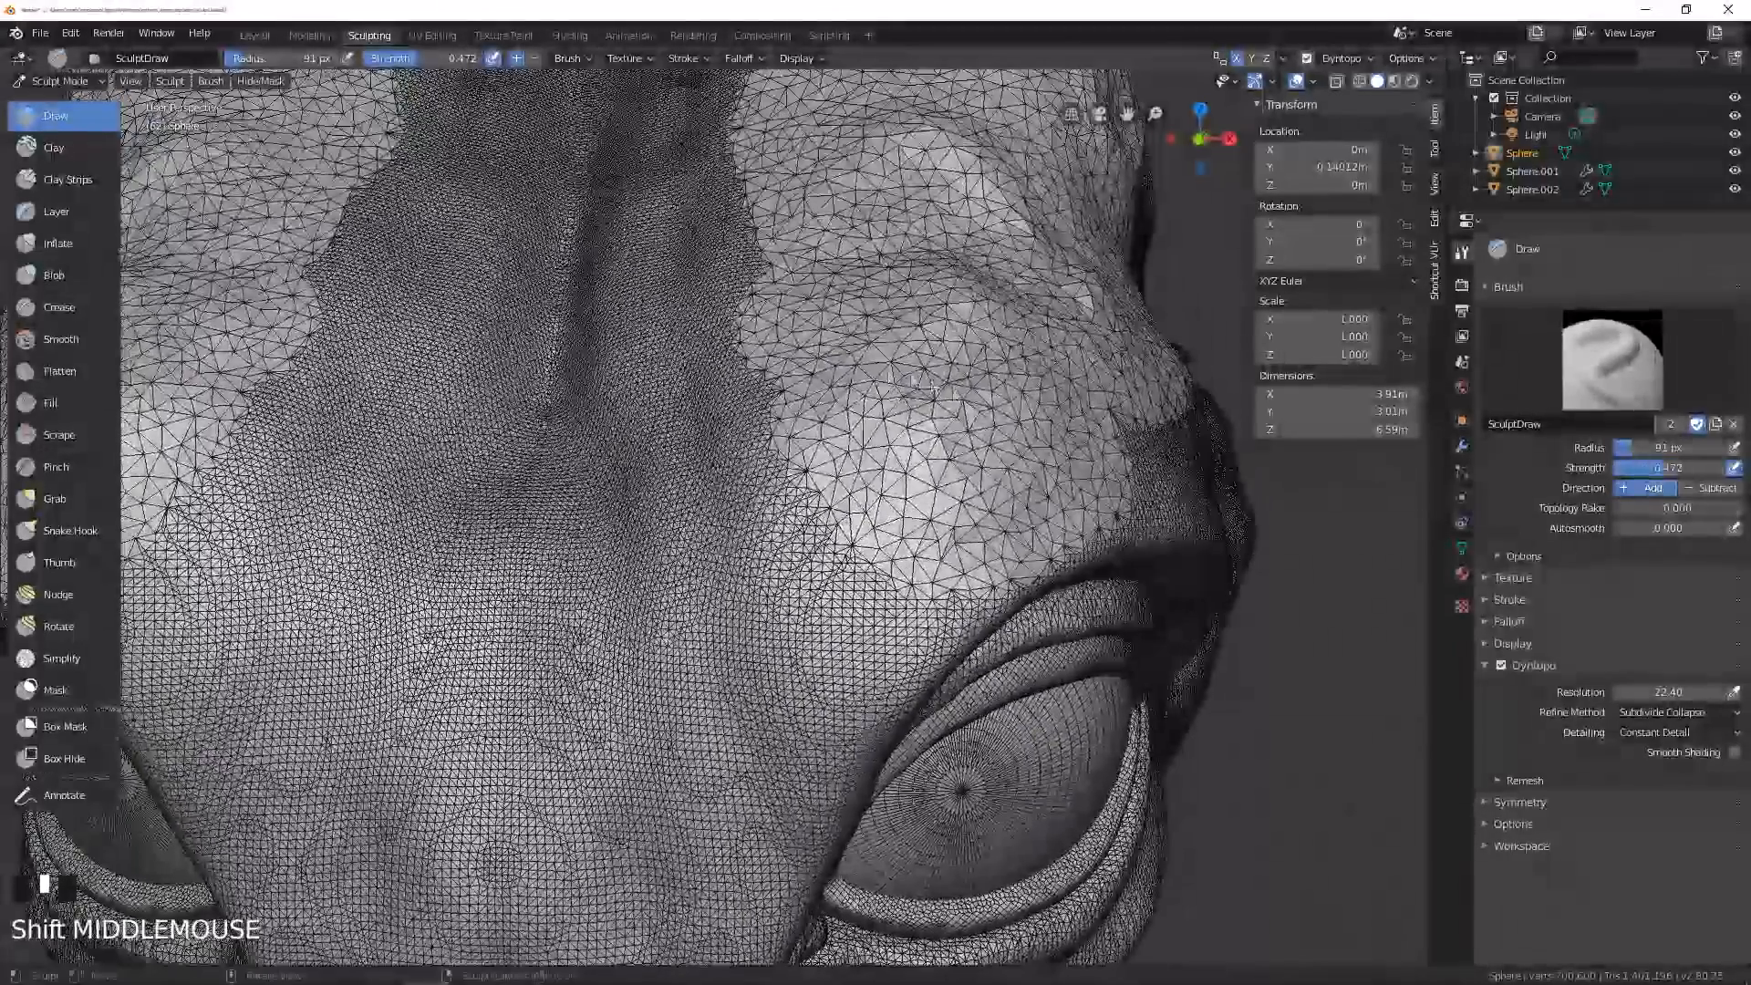
- Switch Dyntopo detailing to Brush Detail and stroke the brow above the eye with a 76 px radius
{"action": "left_click", "coordinate": [1653, 733]}
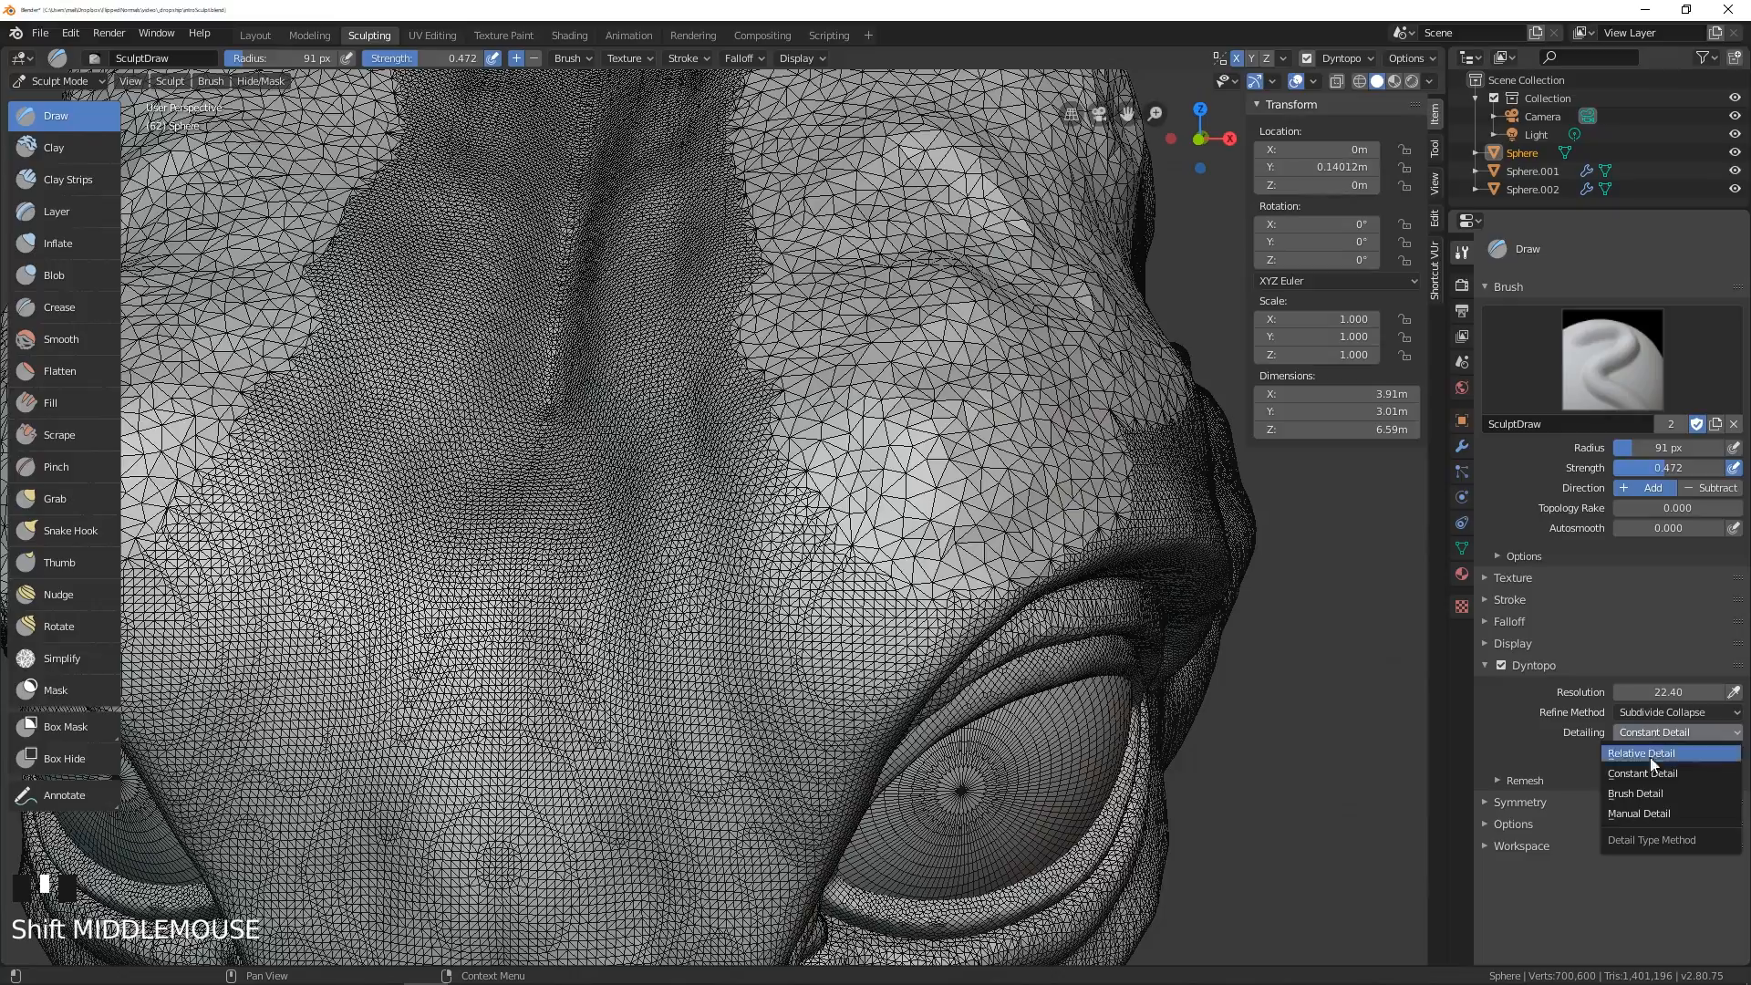
{"action": "left_click", "coordinate": [1642, 799]}
{"action": "mouse_move", "coordinate": [862, 338]}
{"action": "middle_mouse_down"}
{"action": "mouse_move", "coordinate": [864, 406]}
{"action": "mouse_move", "coordinate": [895, 444]}
{"action": "middle_mouse_up"}
{"action": "key", "text": "f"}
{"action": "key", "text": "f"}
{"action": "left_click", "coordinate": [894, 451]}
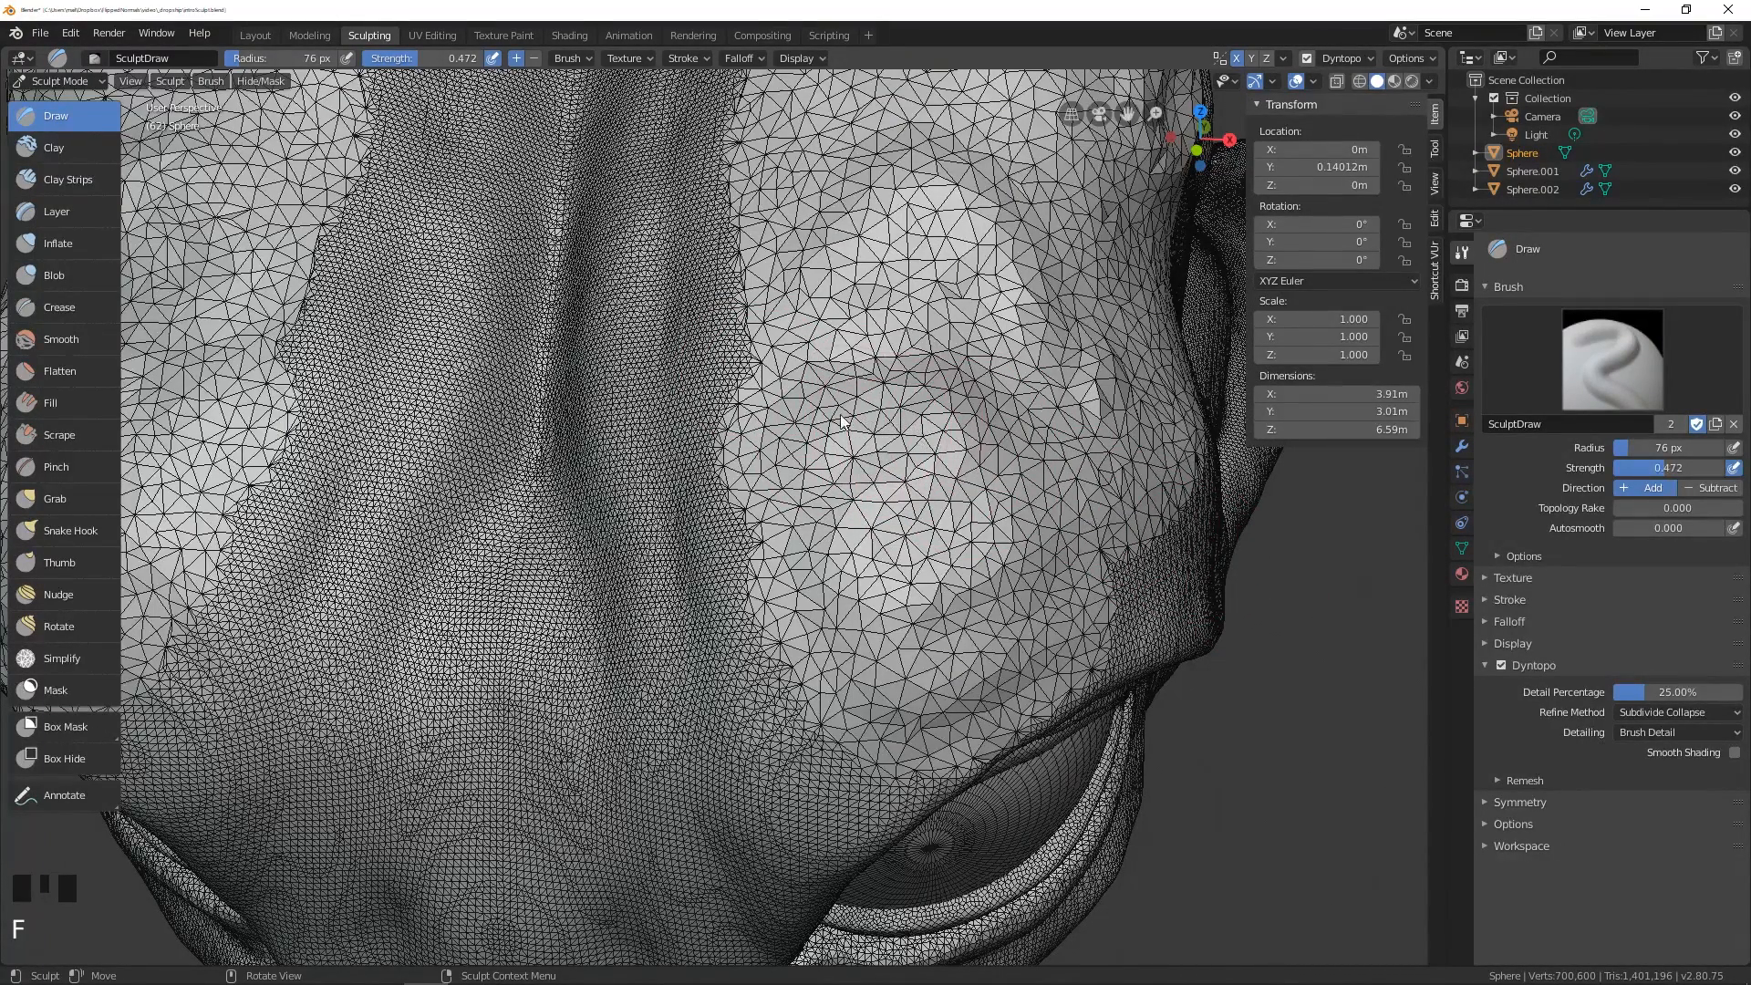
{"action": "left_click_drag", "start_coordinate": [881, 465], "coordinate": [893, 479]}
{"action": "middle_click_drag", "start_coordinate": [893, 479], "coordinate": [955, 490], "text": "ctrl"}
{"action": "left_click_drag", "start_coordinate": [955, 490], "coordinate": [947, 470]}
{"action": "middle_click_drag", "start_coordinate": [946, 470], "coordinate": [950, 463], "text": "ctrl"}
- Compare Brush Detail density by stroking the brow with a 47 px radius and again with 32 px
{"action": "key", "text": "f"}
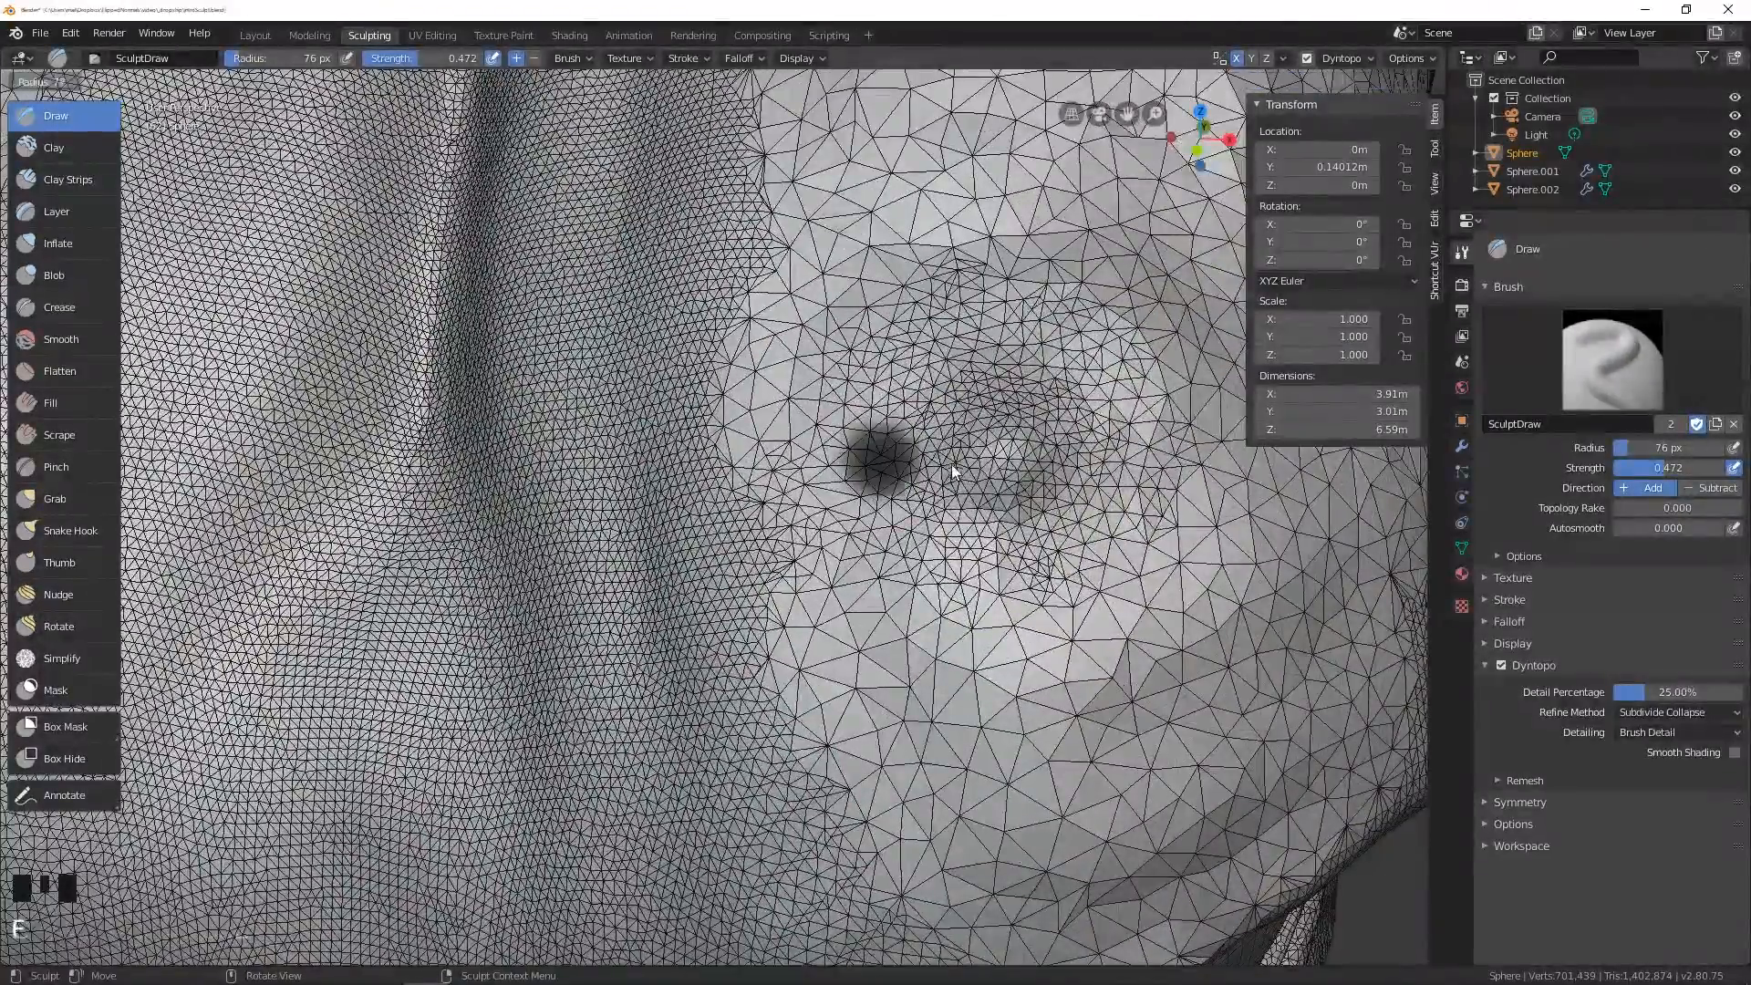
{"action": "left_click", "coordinate": [938, 467]}
{"action": "key", "text": "f"}
{"action": "left_click", "coordinate": [925, 469]}
{"action": "left_click_drag", "start_coordinate": [852, 456], "coordinate": [881, 467]}
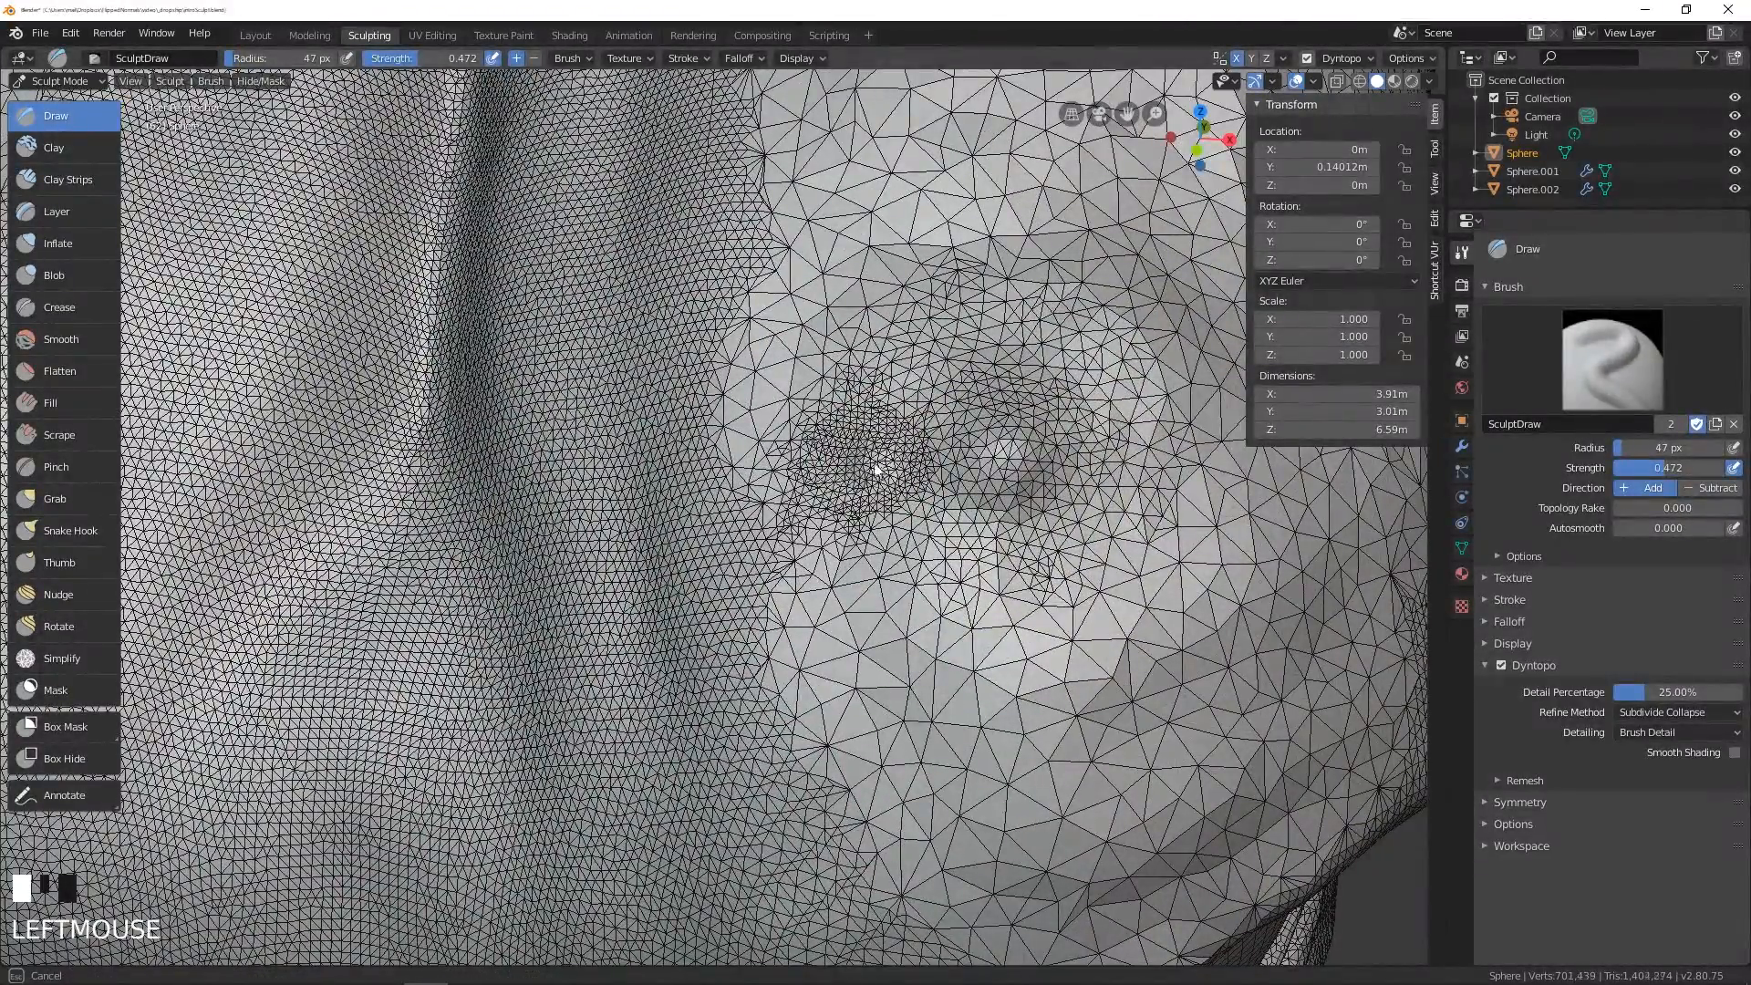
{"action": "key", "text": "f"}
{"action": "left_click", "coordinate": [859, 456]}
{"action": "mouse_move", "coordinate": [843, 347]}
{"action": "left_mouse_down"}
{"action": "mouse_move", "coordinate": [903, 365]}
{"action": "mouse_move", "coordinate": [967, 423]}
{"action": "left_mouse_up"}
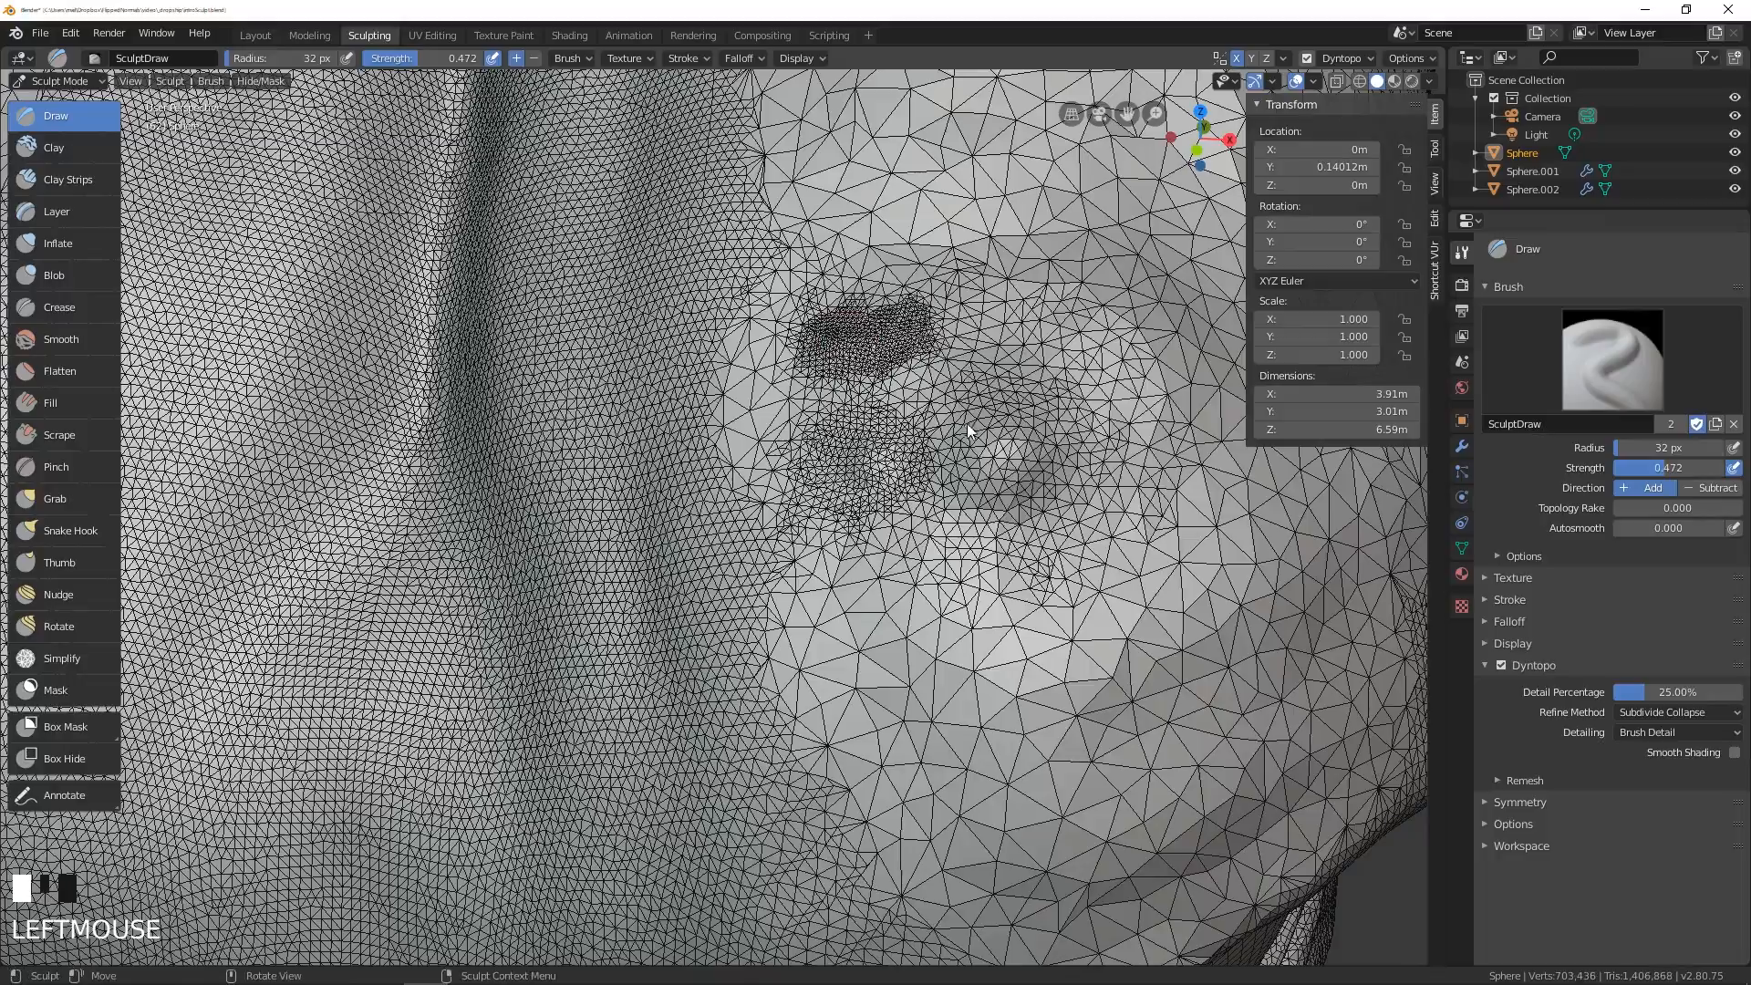
- Try a Brush Detail stroke across the brow with a 21 px radius and undo it
{"action": "mouse_move", "coordinate": [967, 423]}
{"action": "middle_mouse_down", "text": "ctrl"}
{"action": "mouse_move", "coordinate": [948, 456]}
{"action": "mouse_move", "coordinate": [807, 494]}
{"action": "mouse_move", "coordinate": [819, 477]}
{"action": "middle_mouse_up", "text": "ctrl"}
{"action": "key", "text": "f"}
{"action": "left_click", "coordinate": [811, 467]}
{"action": "mouse_move", "coordinate": [843, 511]}
{"action": "left_mouse_down"}
{"action": "mouse_move", "coordinate": [876, 544]}
{"action": "mouse_move", "coordinate": [1055, 520]}
{"action": "left_mouse_up"}
{"action": "mouse_move", "coordinate": [1056, 520]}
{"action": "middle_mouse_down", "text": "ctrl"}
{"action": "mouse_move", "coordinate": [898, 463]}
{"action": "mouse_move", "coordinate": [869, 499]}
{"action": "mouse_move", "coordinate": [871, 474]}
{"action": "mouse_move", "coordinate": [862, 510]}
{"action": "mouse_move", "coordinate": [849, 463]}
{"action": "mouse_move", "coordinate": [867, 524]}
{"action": "middle_mouse_up", "text": "ctrl"}
{"action": "key", "text": "ctrl+z"}
{"action": "key", "text": "ctrl+z"}
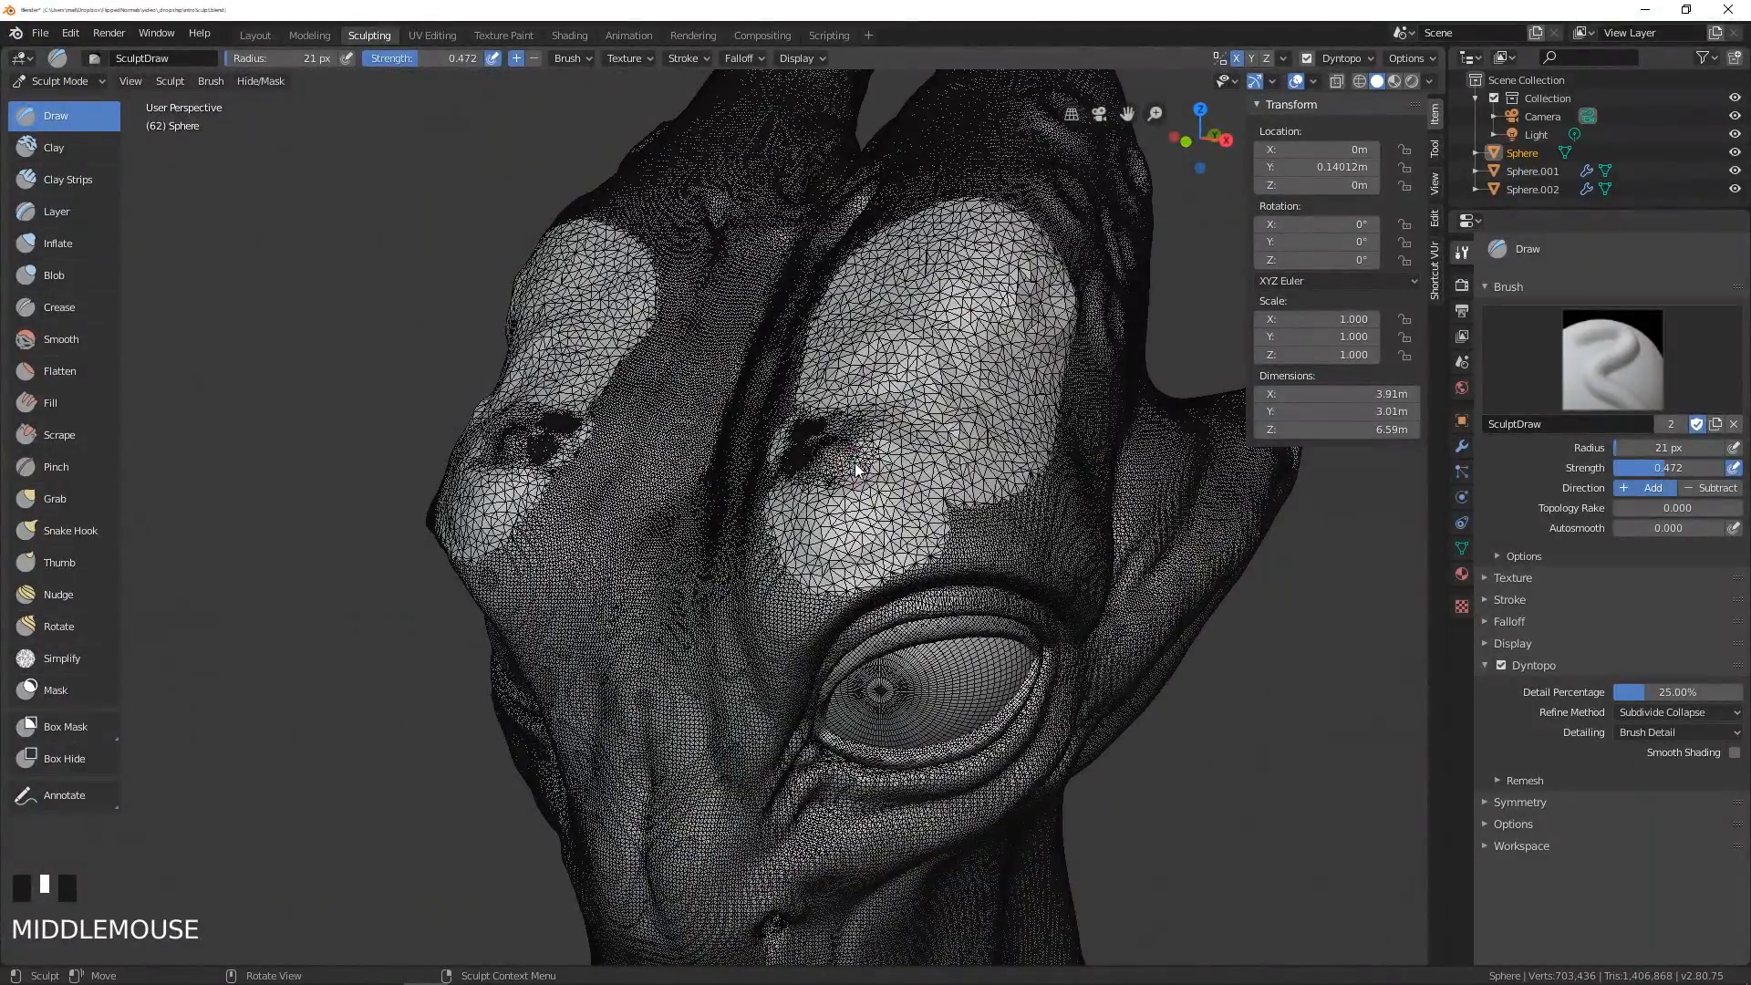
- Turn off the wireframe overlay and examine the sculpted brows and forehead from several angles
{"action": "middle_click_drag", "start_coordinate": [876, 524], "coordinate": [883, 540]}
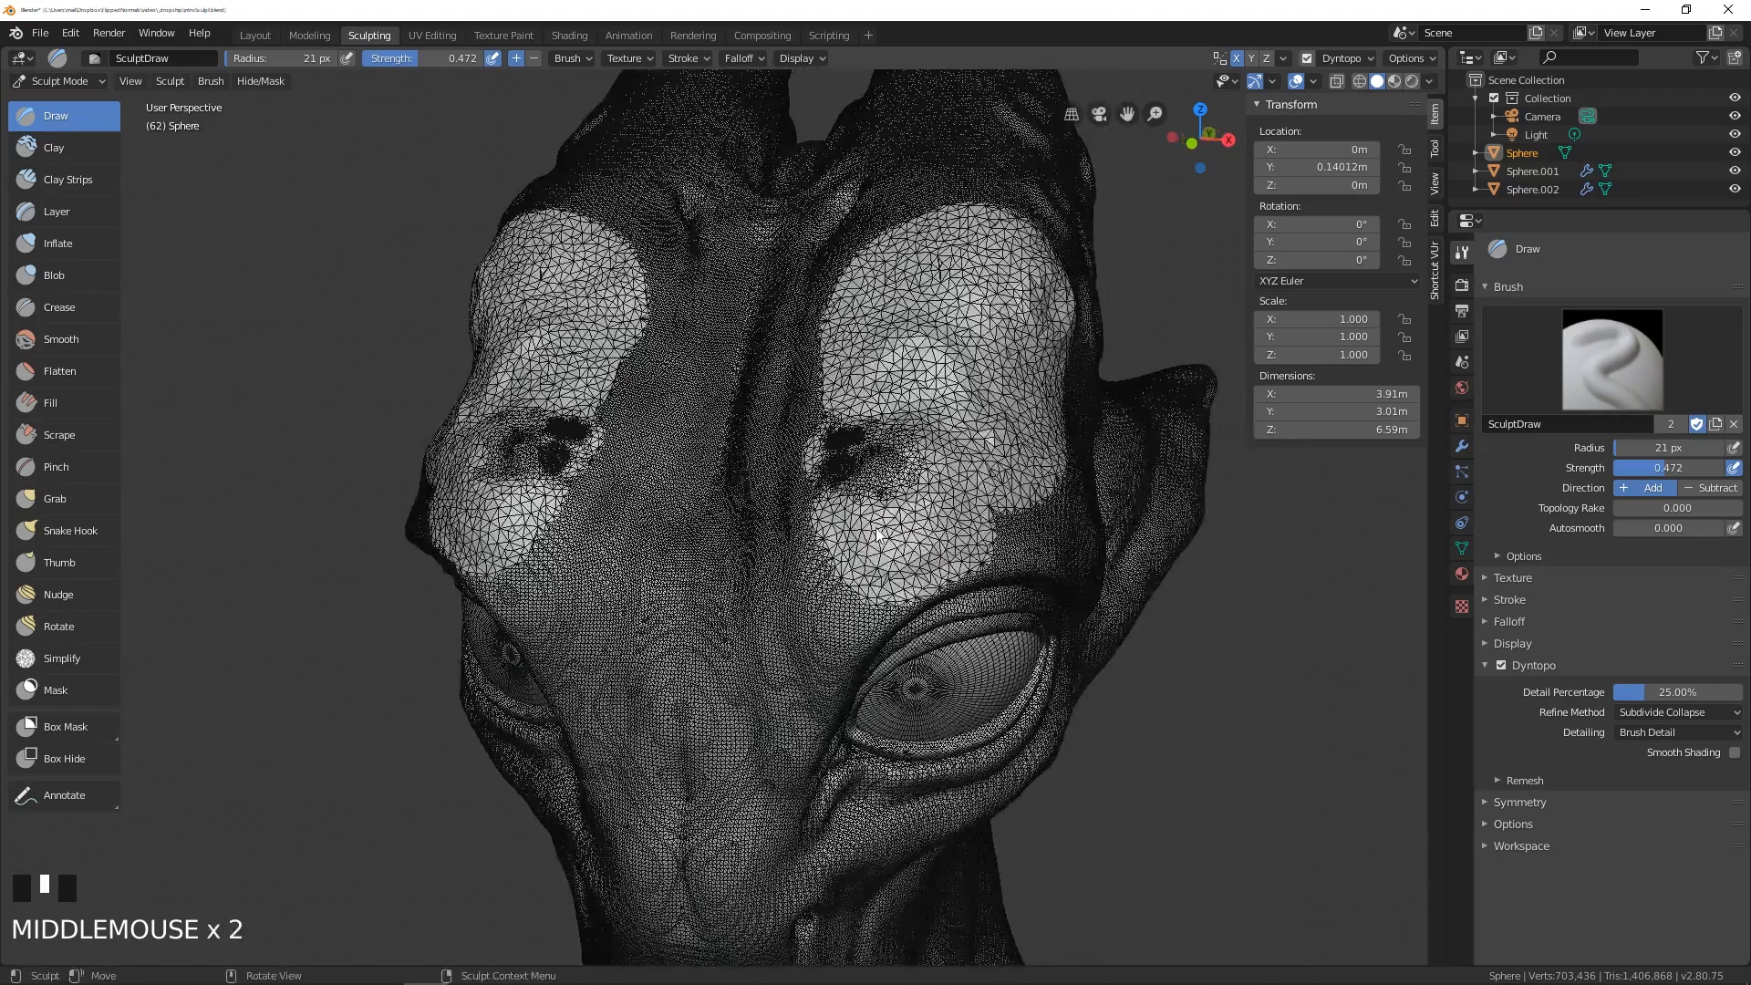
{"action": "left_click", "coordinate": [1314, 82]}
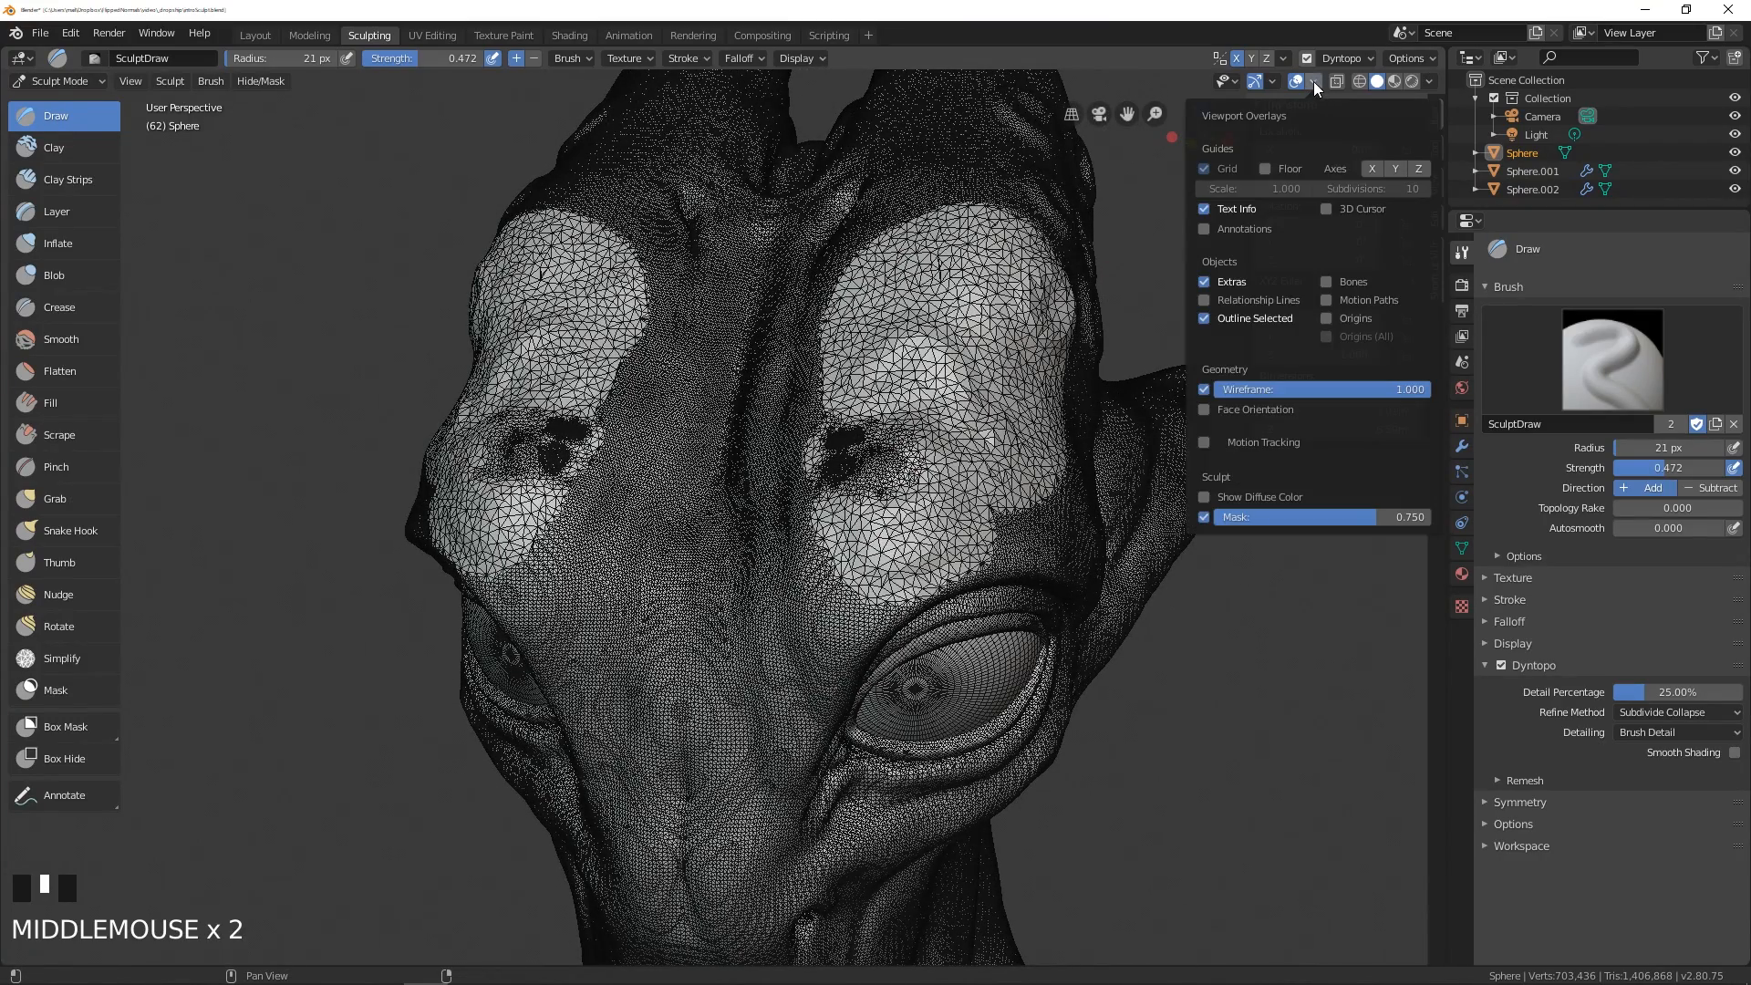
{"action": "left_click", "coordinate": [1204, 389]}
{"action": "mouse_move", "coordinate": [828, 460]}
{"action": "middle_mouse_down"}
{"action": "mouse_move", "coordinate": [884, 472]}
{"action": "mouse_move", "coordinate": [852, 445]}
{"action": "mouse_move", "coordinate": [930, 462]}
{"action": "mouse_move", "coordinate": [820, 427]}
{"action": "mouse_move", "coordinate": [866, 370]}
{"action": "mouse_move", "coordinate": [815, 458]}
{"action": "middle_mouse_up"}
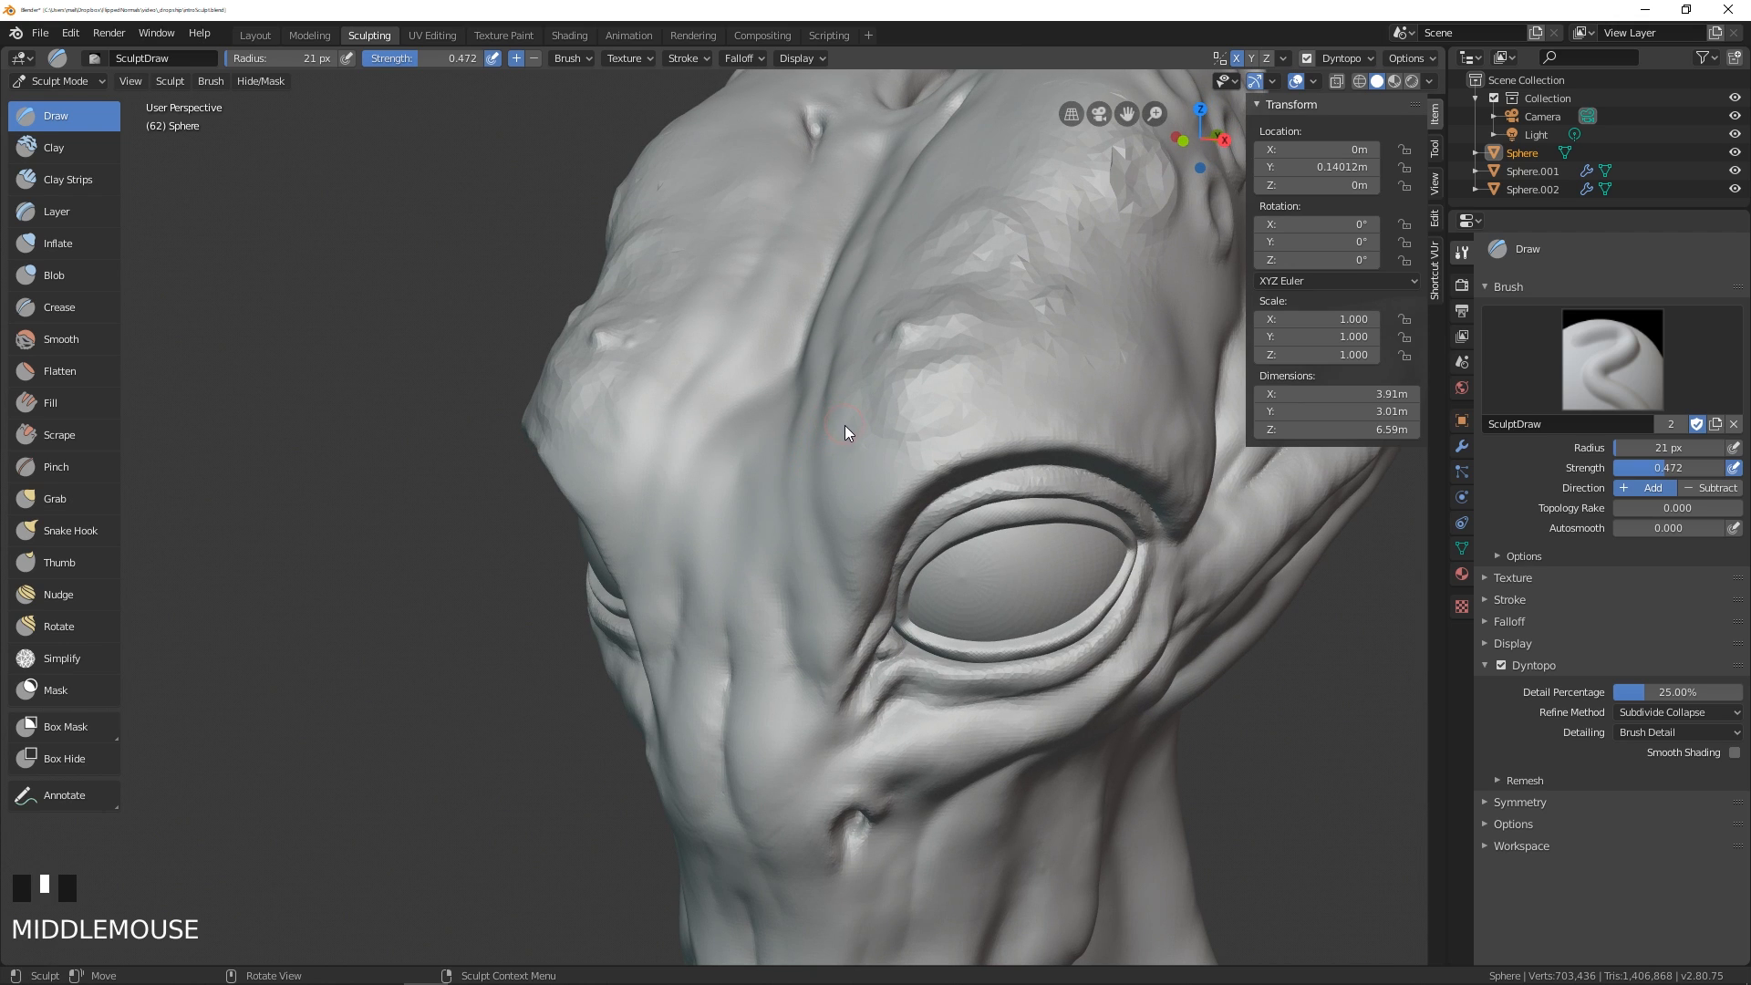
{"action": "mouse_move", "coordinate": [855, 428]}
{"action": "middle_mouse_down"}
{"action": "mouse_move", "coordinate": [890, 419]}
{"action": "mouse_move", "coordinate": [918, 457]}
{"action": "middle_mouse_up"}
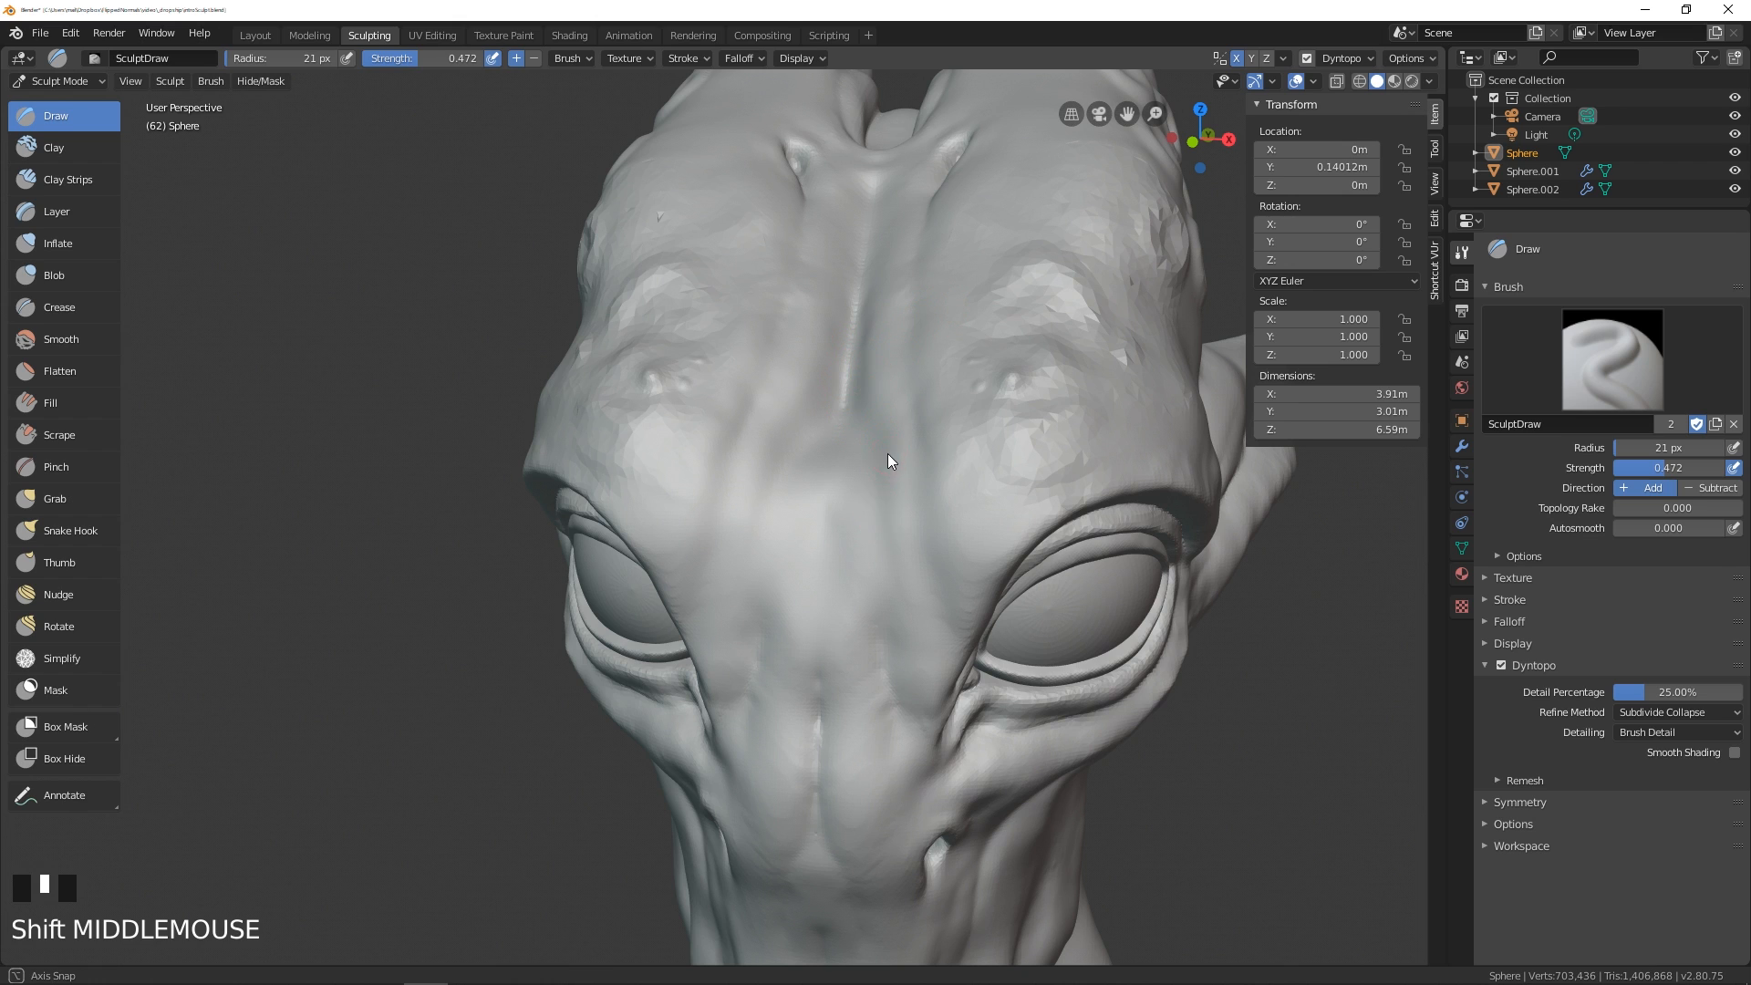
{"action": "middle_click_drag", "start_coordinate": [889, 453], "coordinate": [837, 450]}
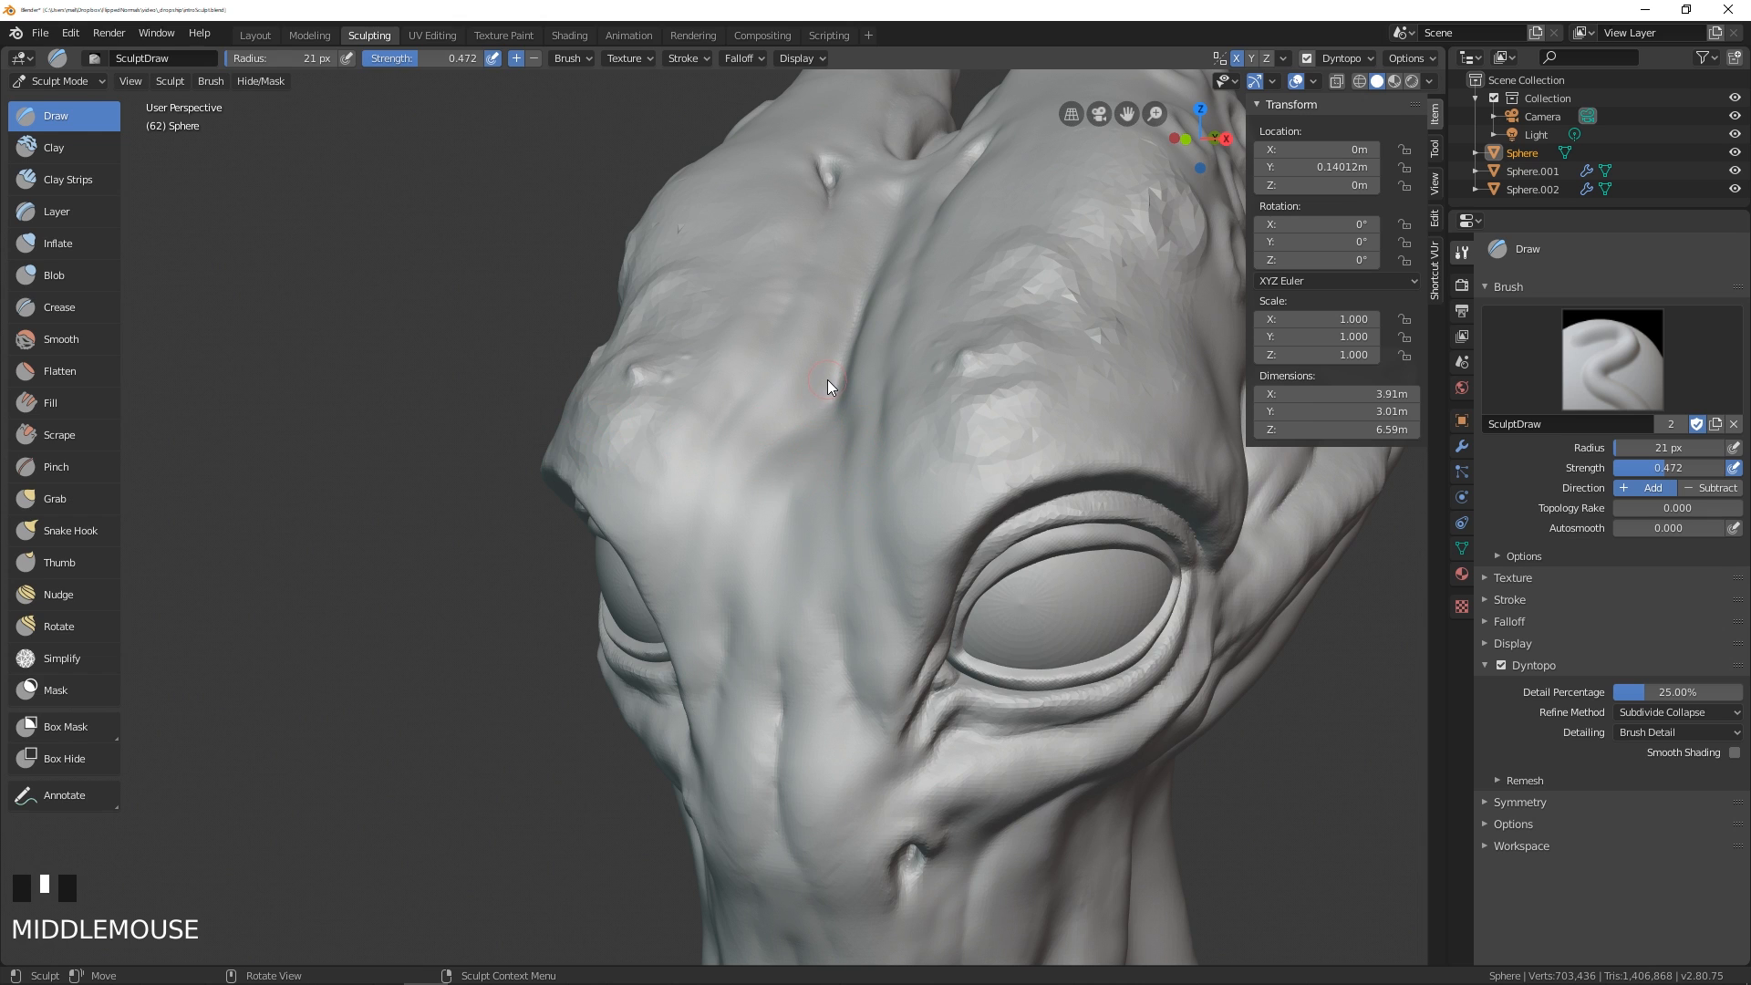
- Disable Dyntopo and set the Draw brush radius to 47 px
{"action": "key", "text": "f"}
{"action": "left_click", "coordinate": [848, 450]}
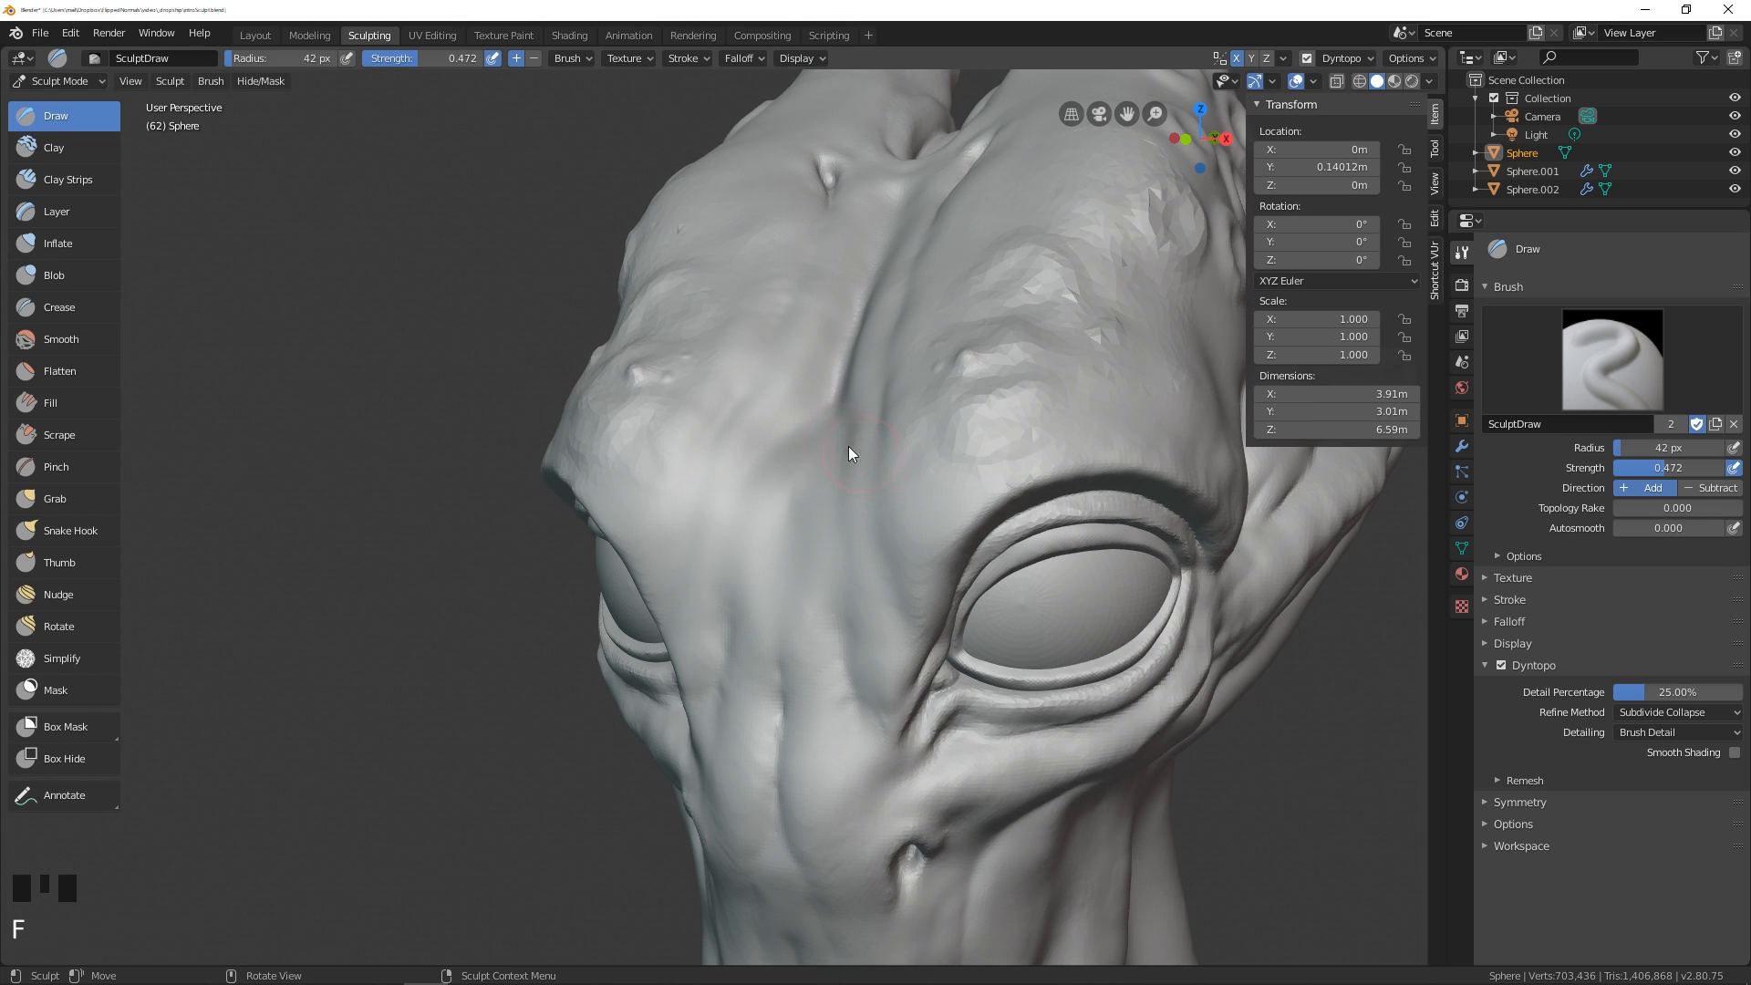
{"action": "middle_click_drag", "start_coordinate": [848, 450], "coordinate": [862, 543], "text": "shift"}
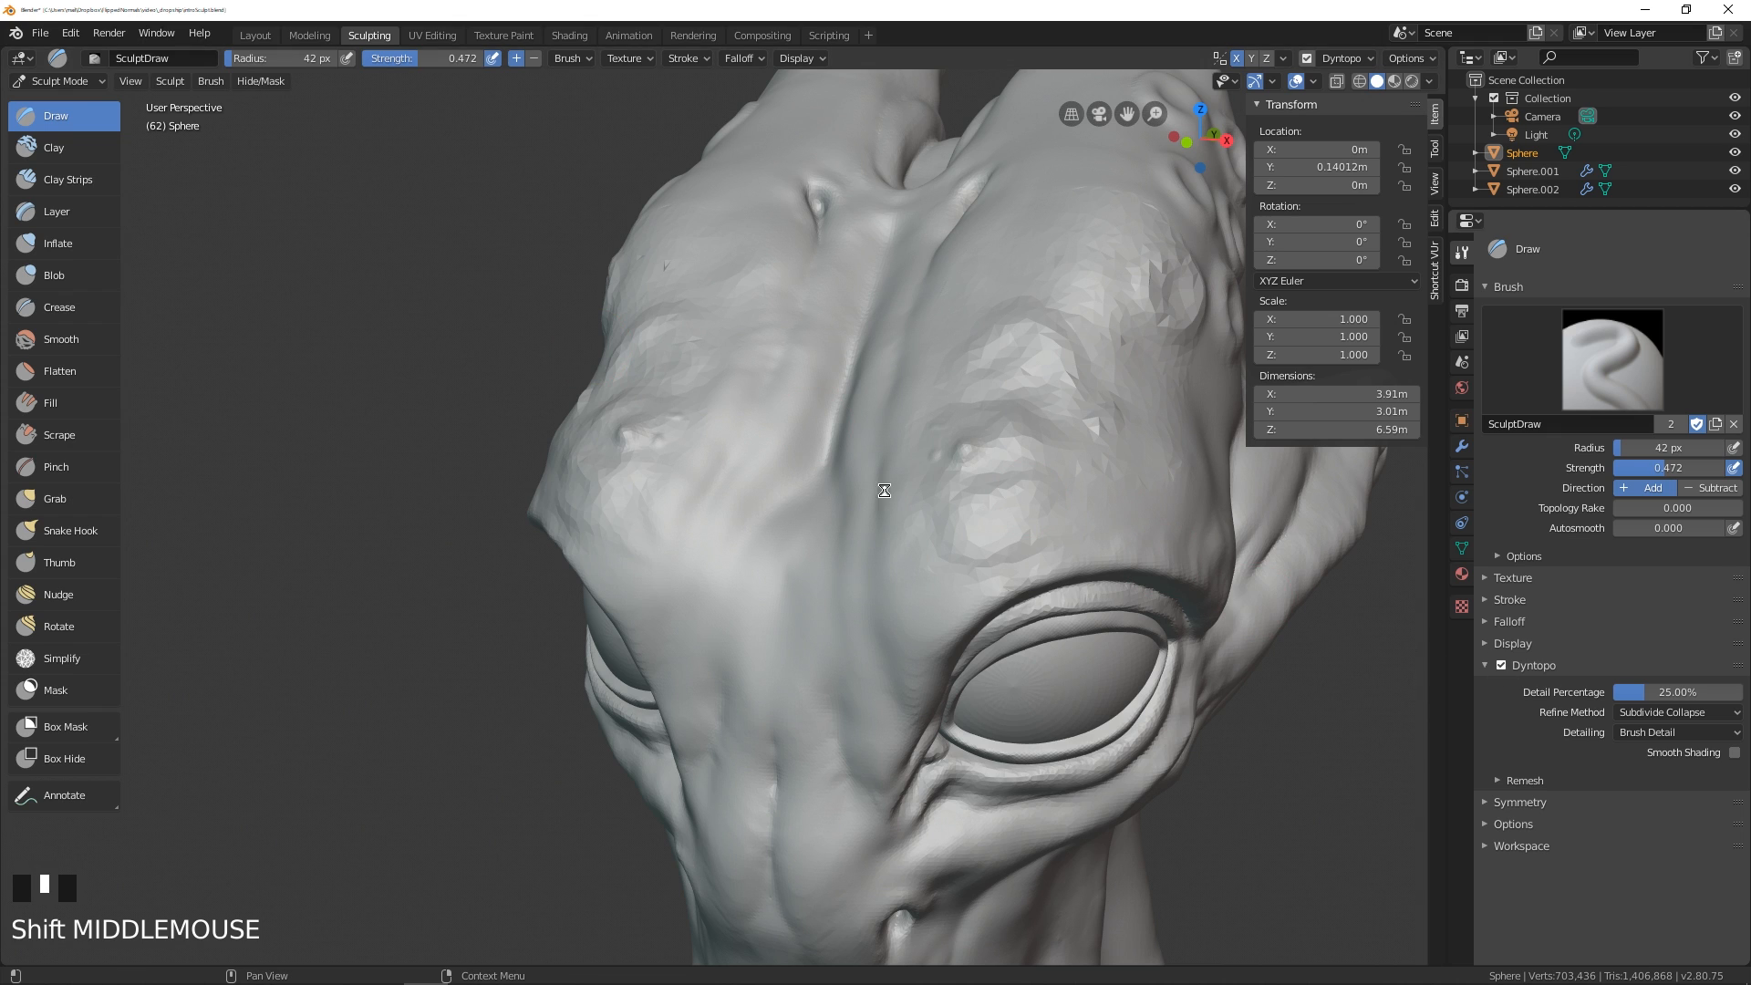
{"action": "key", "text": "f"}
{"action": "left_click", "coordinate": [898, 571]}
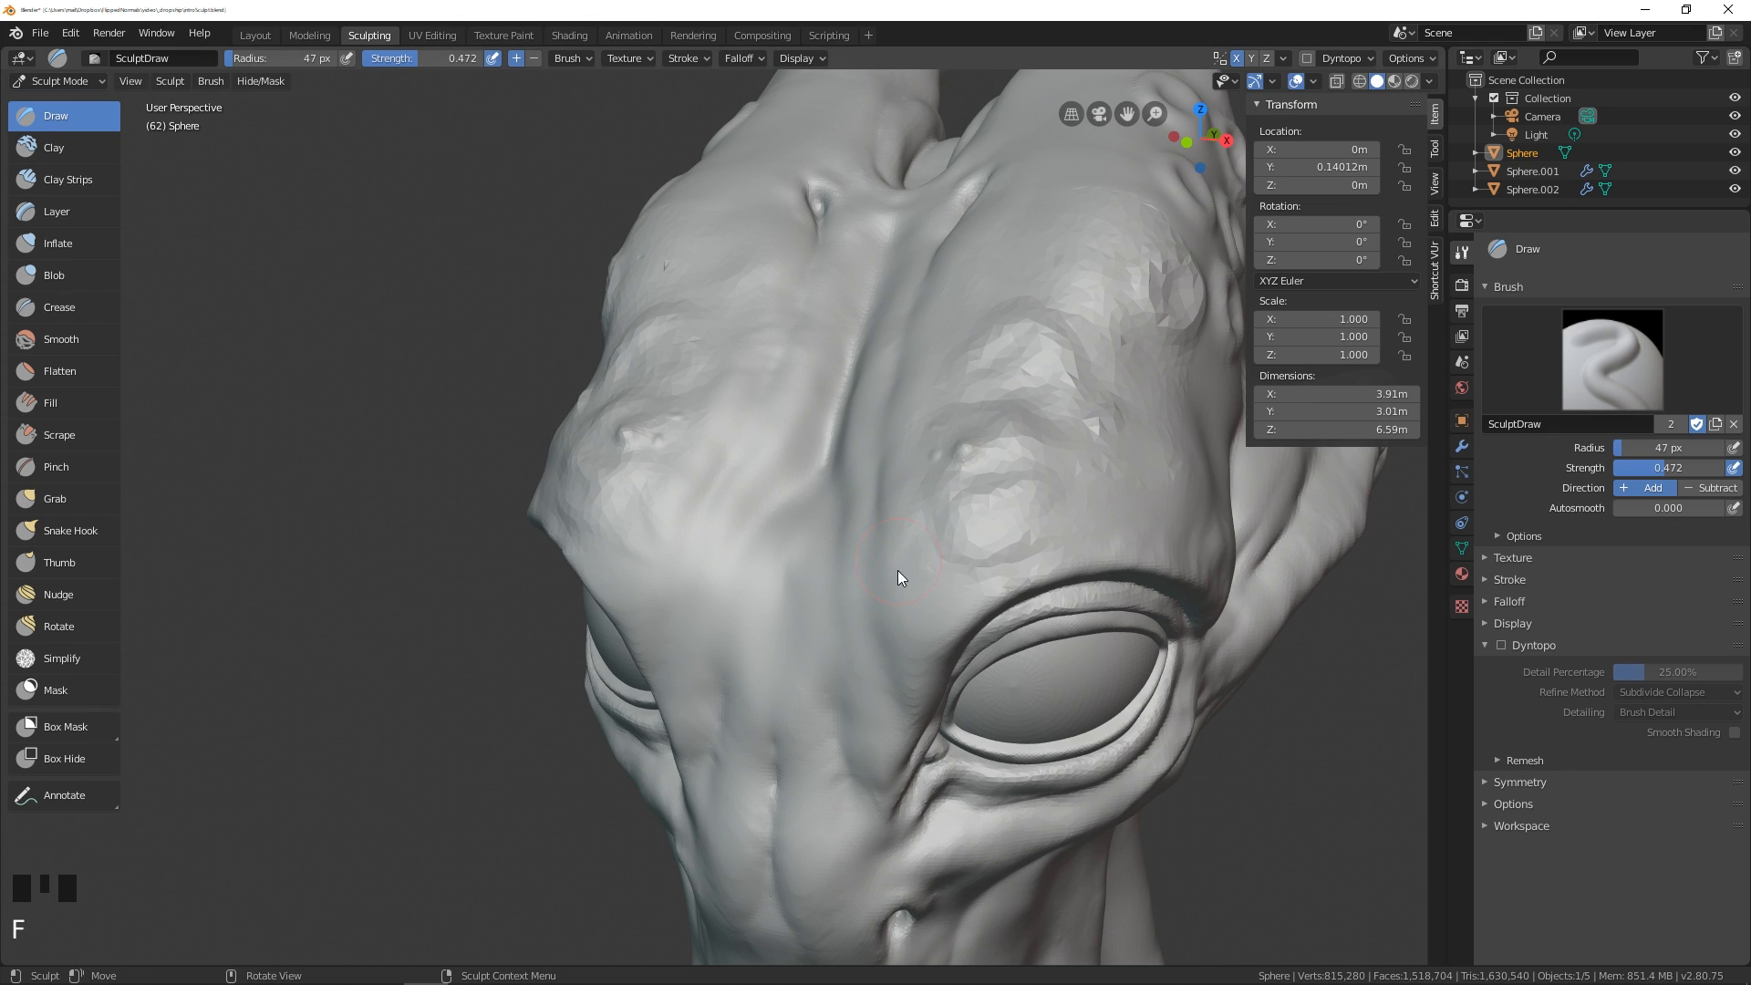
- Try a Draw stroke up the forehead beside the central groove and undo it
{"action": "key", "text": "f"}
{"action": "left_click", "coordinate": [895, 572]}
{"action": "mouse_move", "coordinate": [896, 572]}
{"action": "left_mouse_down"}
{"action": "mouse_move", "coordinate": [926, 565]}
{"action": "mouse_move", "coordinate": [830, 612]}
{"action": "mouse_move", "coordinate": [839, 501]}
{"action": "mouse_move", "coordinate": [927, 355]}
{"action": "left_mouse_up"}
{"action": "key", "text": "ctrl+z"}
- Set the Draw brush radius to 49 px and its strength to 0.272
{"action": "key", "text": "f"}
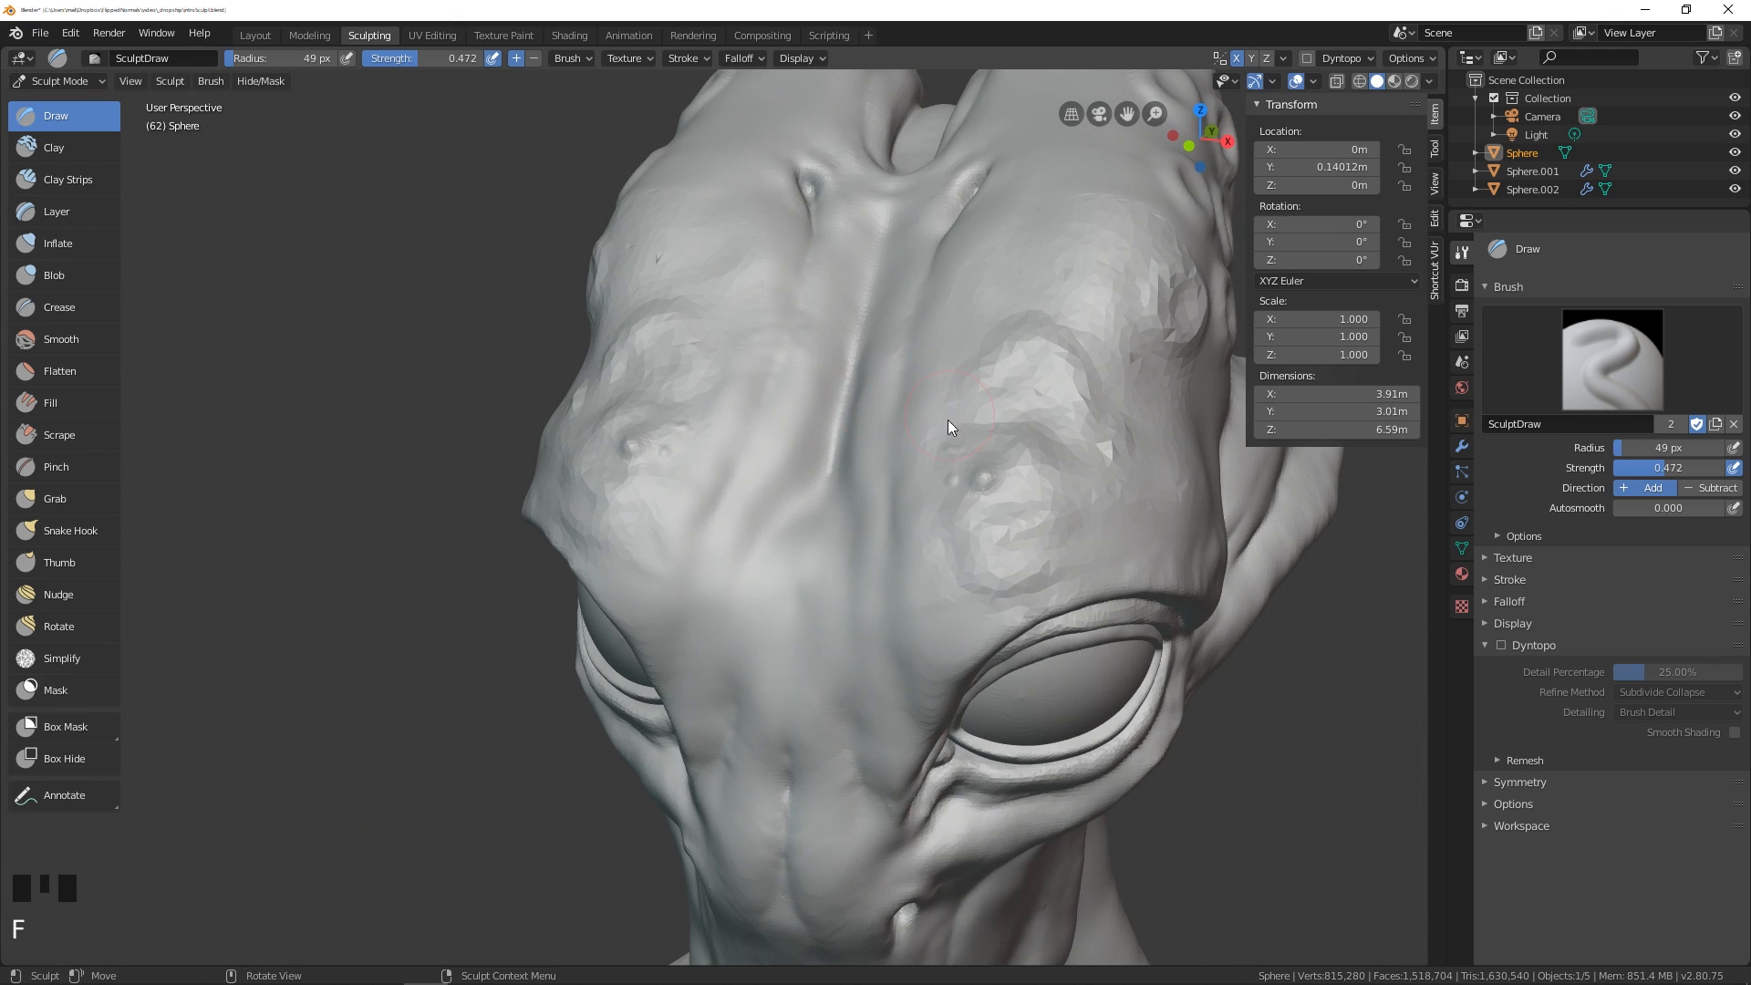
{"action": "left_click", "coordinate": [943, 343]}
{"action": "left_click", "coordinate": [946, 332]}
{"action": "key", "text": "shift+f"}
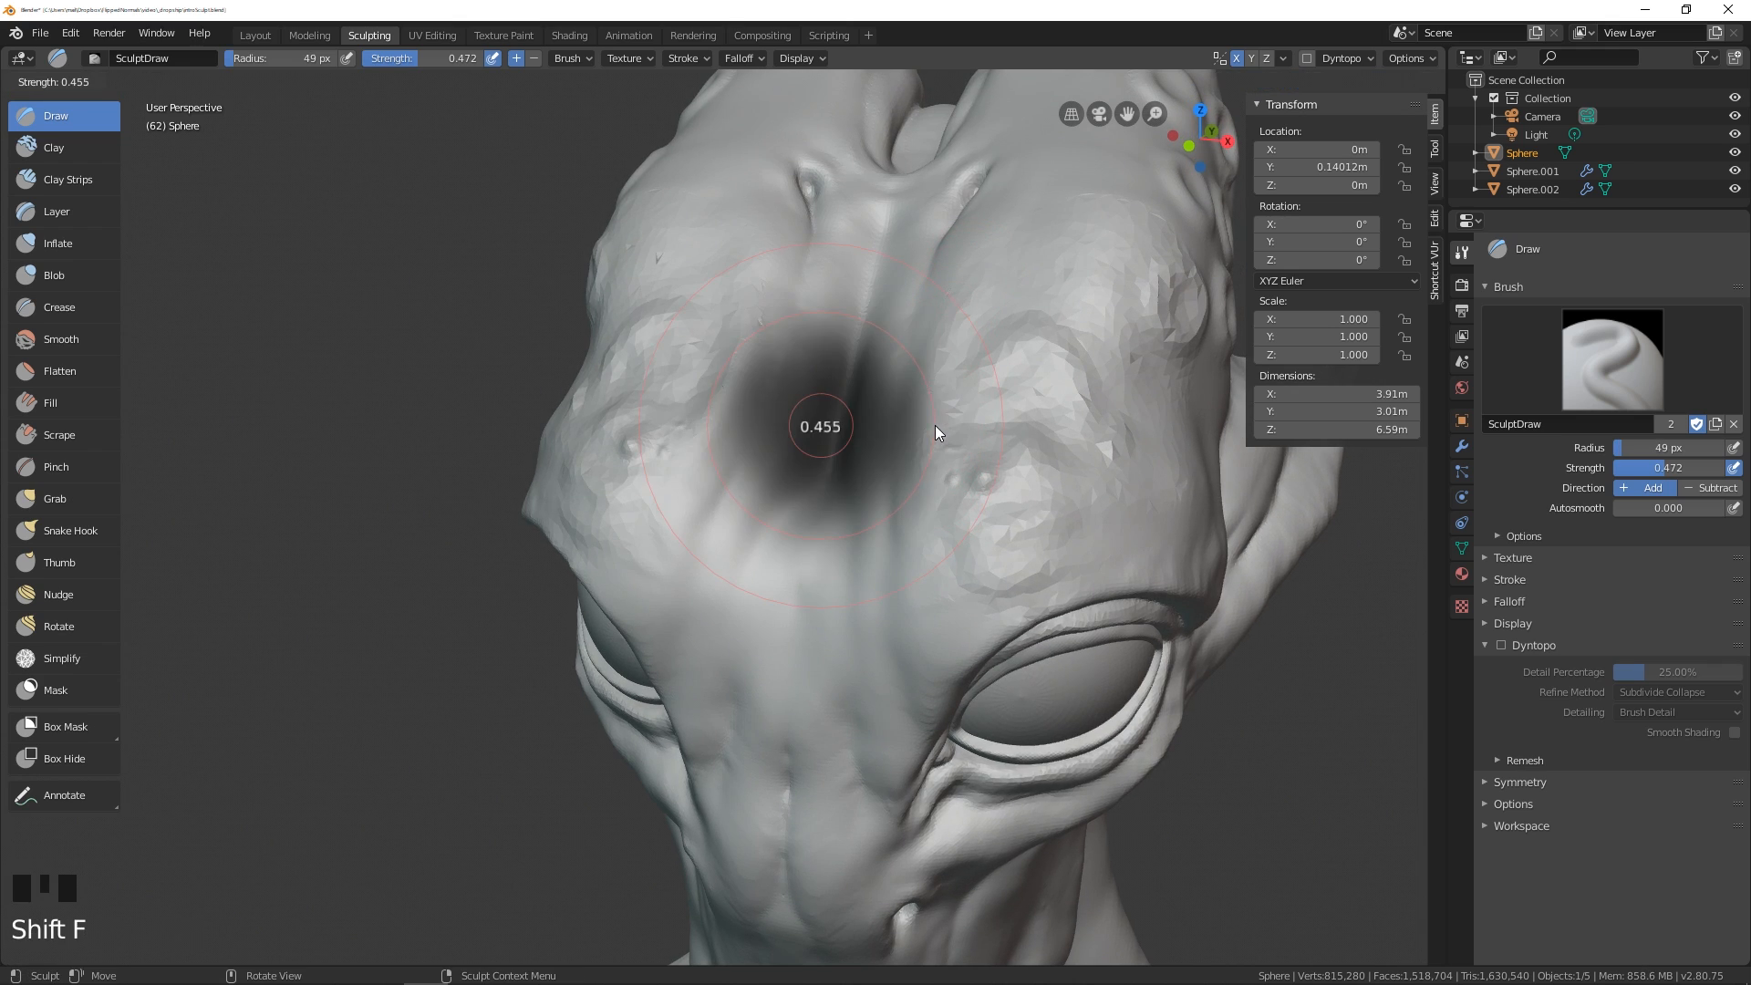
{"action": "left_click", "coordinate": [956, 427]}
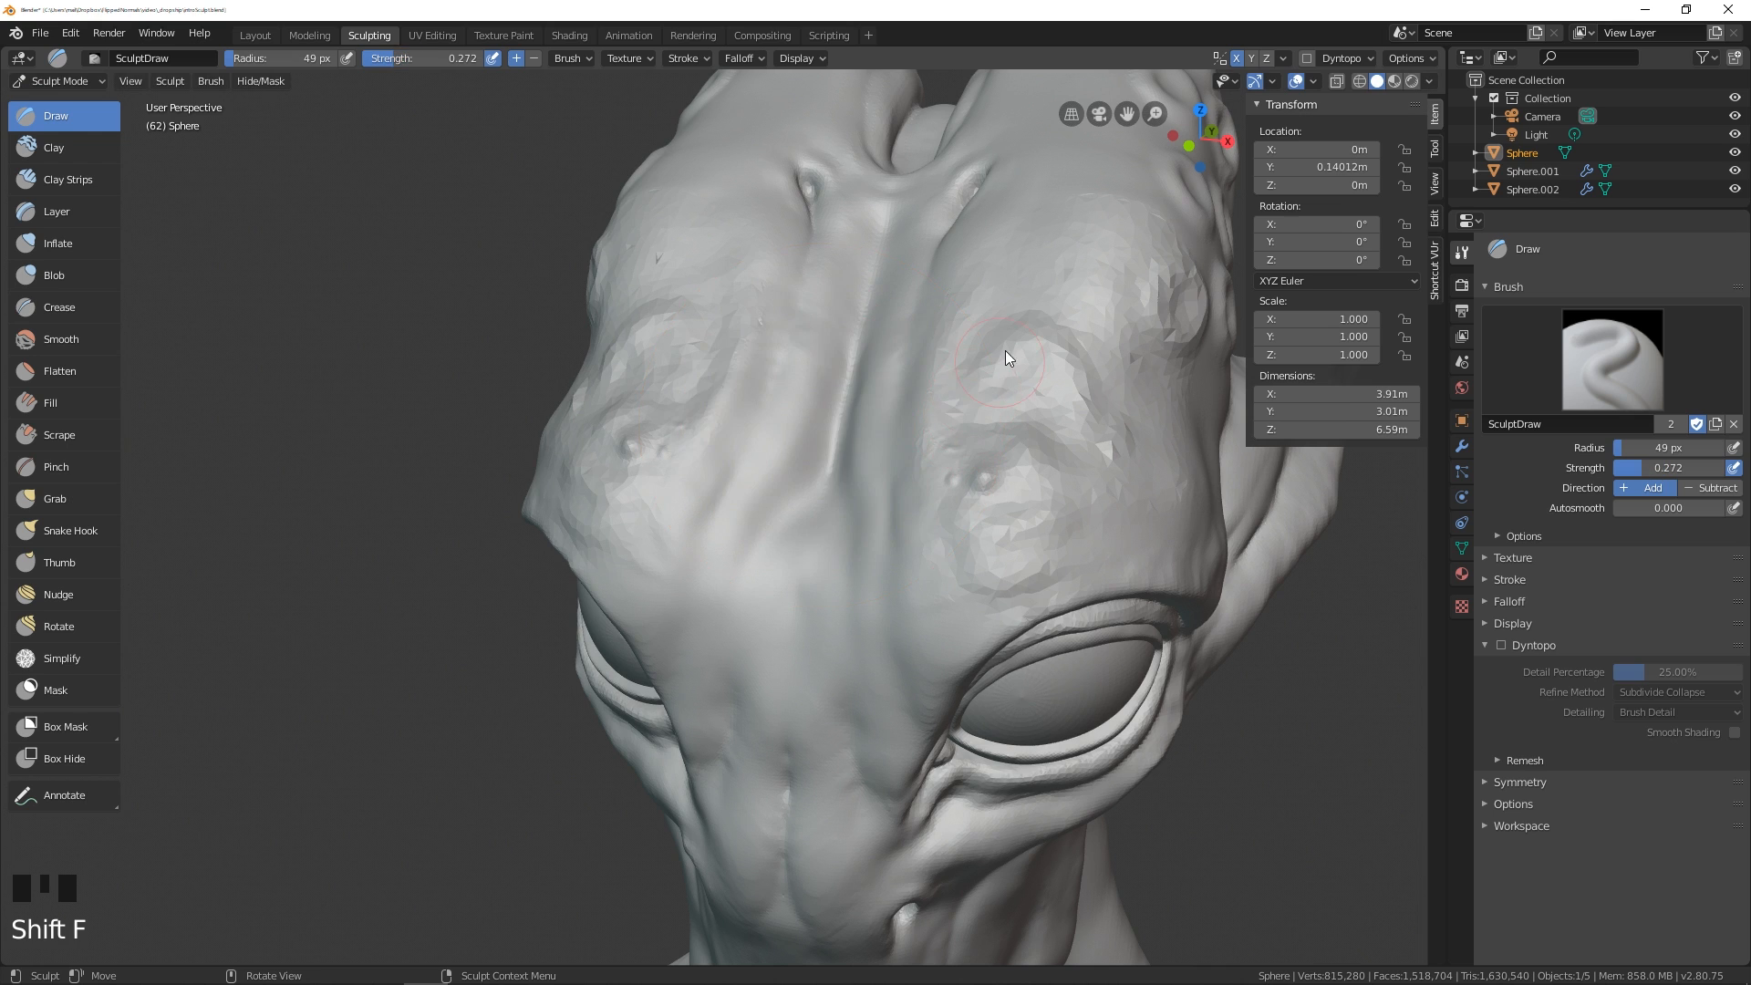
- Set the brush radius to 69 px and build up the upper forehead toward the horn with repeated Draw strokes
{"action": "mouse_move", "coordinate": [1006, 350]}
{"action": "middle_mouse_down"}
{"action": "mouse_move", "coordinate": [961, 439]}
{"action": "mouse_move", "coordinate": [979, 431]}
{"action": "middle_mouse_up"}
{"action": "key", "text": "f"}
{"action": "left_click", "coordinate": [966, 409]}
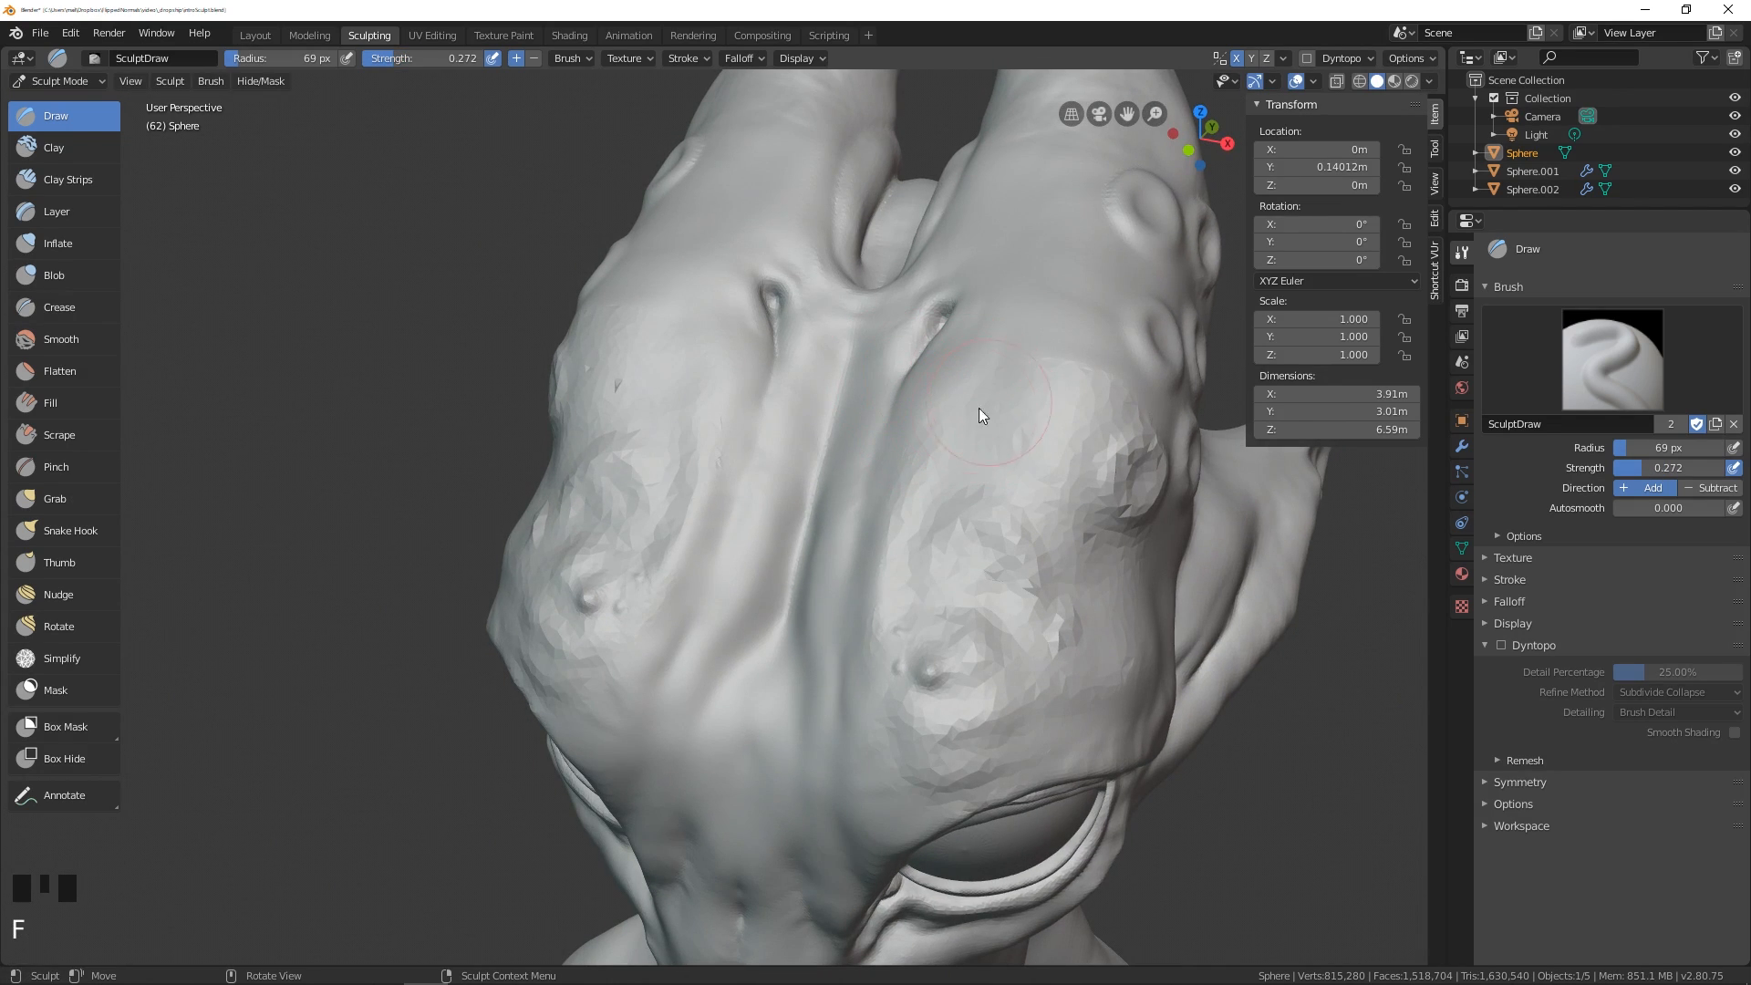
{"action": "mouse_move", "coordinate": [980, 407]}
{"action": "left_mouse_down"}
{"action": "mouse_move", "coordinate": [1042, 341]}
{"action": "mouse_move", "coordinate": [974, 414]}
{"action": "mouse_move", "coordinate": [966, 369]}
{"action": "mouse_move", "coordinate": [950, 372]}
{"action": "mouse_move", "coordinate": [1113, 286]}
{"action": "mouse_move", "coordinate": [976, 276]}
{"action": "mouse_move", "coordinate": [971, 233]}
{"action": "mouse_move", "coordinate": [1084, 214]}
{"action": "mouse_move", "coordinate": [972, 190]}
{"action": "mouse_move", "coordinate": [997, 215]}
{"action": "left_mouse_up"}
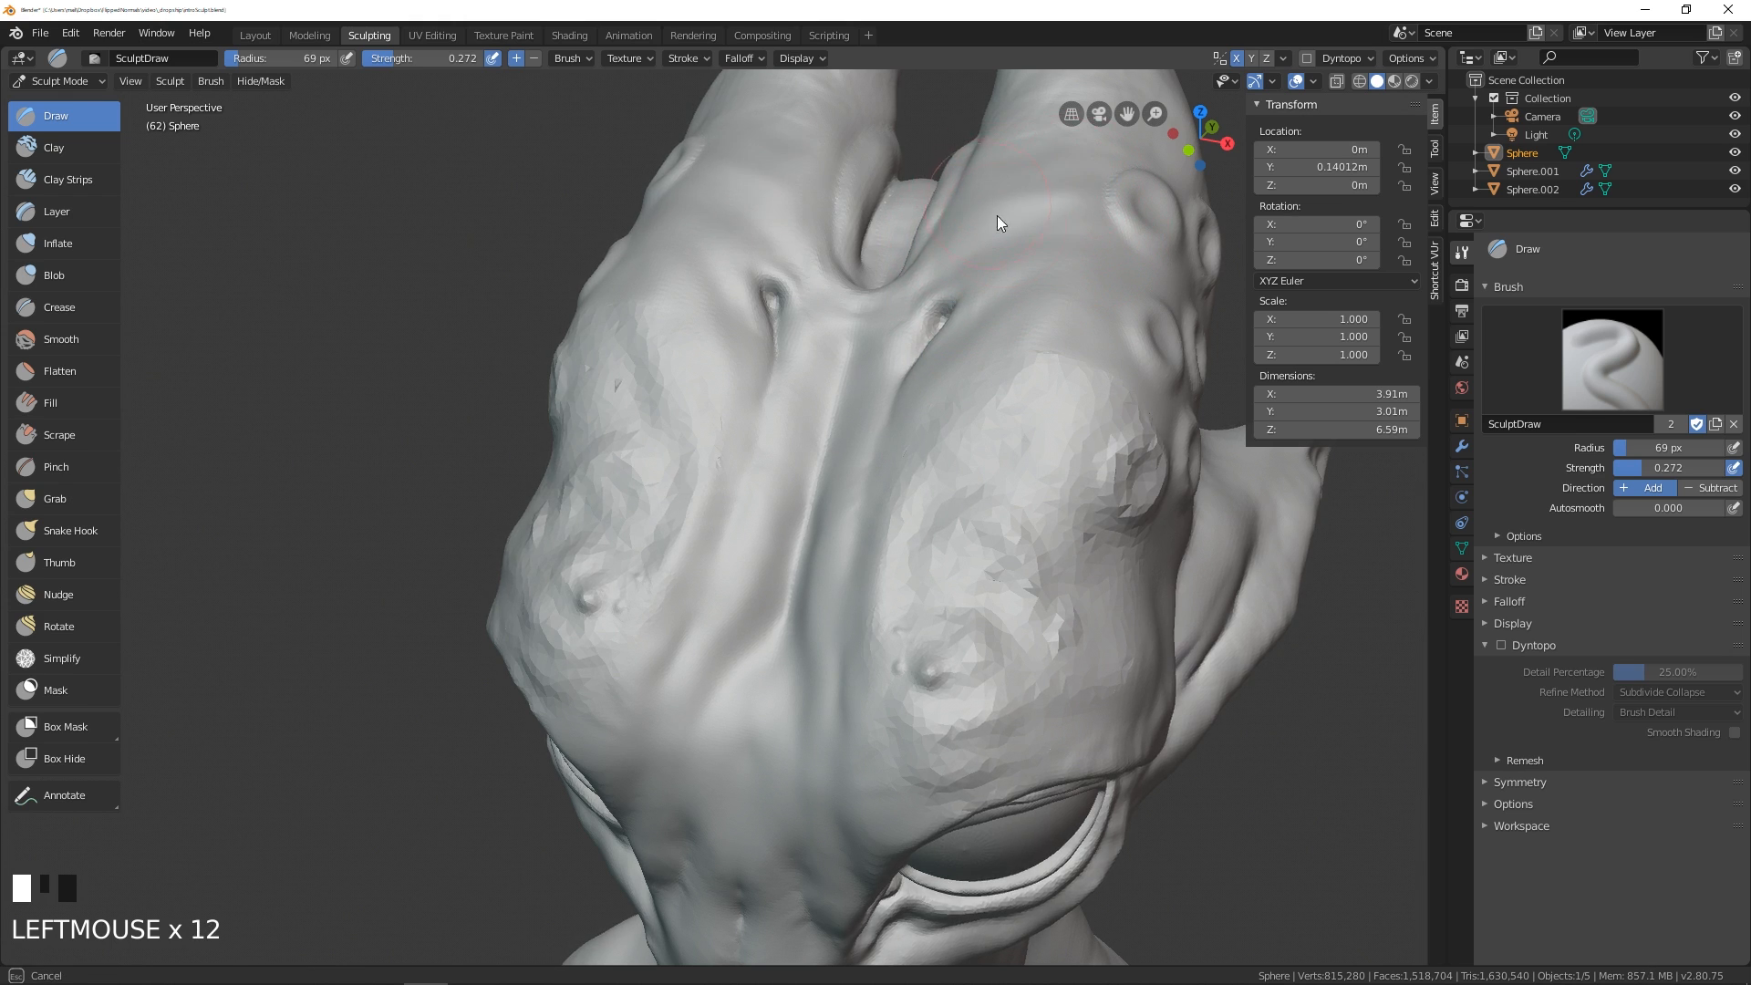
- Reduce the brush radius to 25 px and carve a groove down the center of the forehead between the brows
{"action": "mouse_move", "coordinate": [997, 215]}
{"action": "middle_mouse_down"}
{"action": "mouse_move", "coordinate": [976, 414]}
{"action": "mouse_move", "coordinate": [851, 445]}
{"action": "mouse_move", "coordinate": [878, 471]}
{"action": "mouse_move", "coordinate": [857, 483]}
{"action": "middle_mouse_up"}
{"action": "key", "text": "f"}
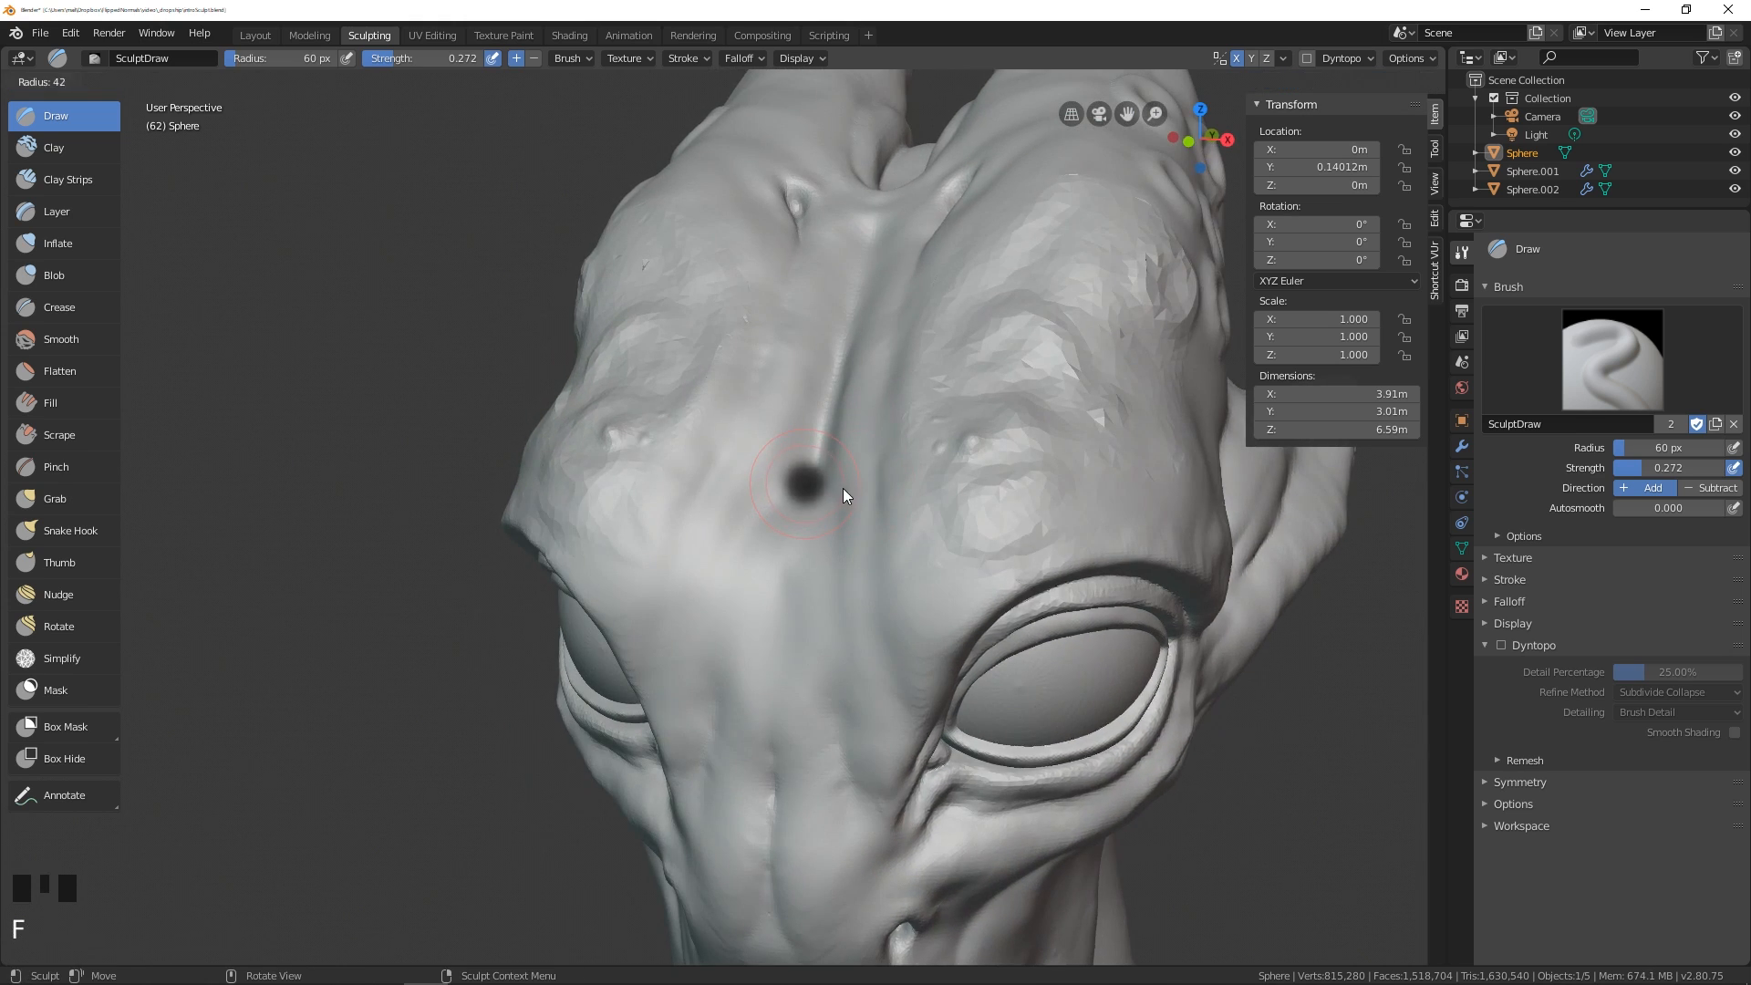
{"action": "left_click", "coordinate": [833, 492]}
{"action": "mouse_move", "coordinate": [833, 492]}
{"action": "left_mouse_down", "text": "ctrl"}
{"action": "mouse_move", "coordinate": [856, 692]}
{"action": "mouse_move", "coordinate": [823, 636]}
{"action": "left_mouse_up", "text": "ctrl"}
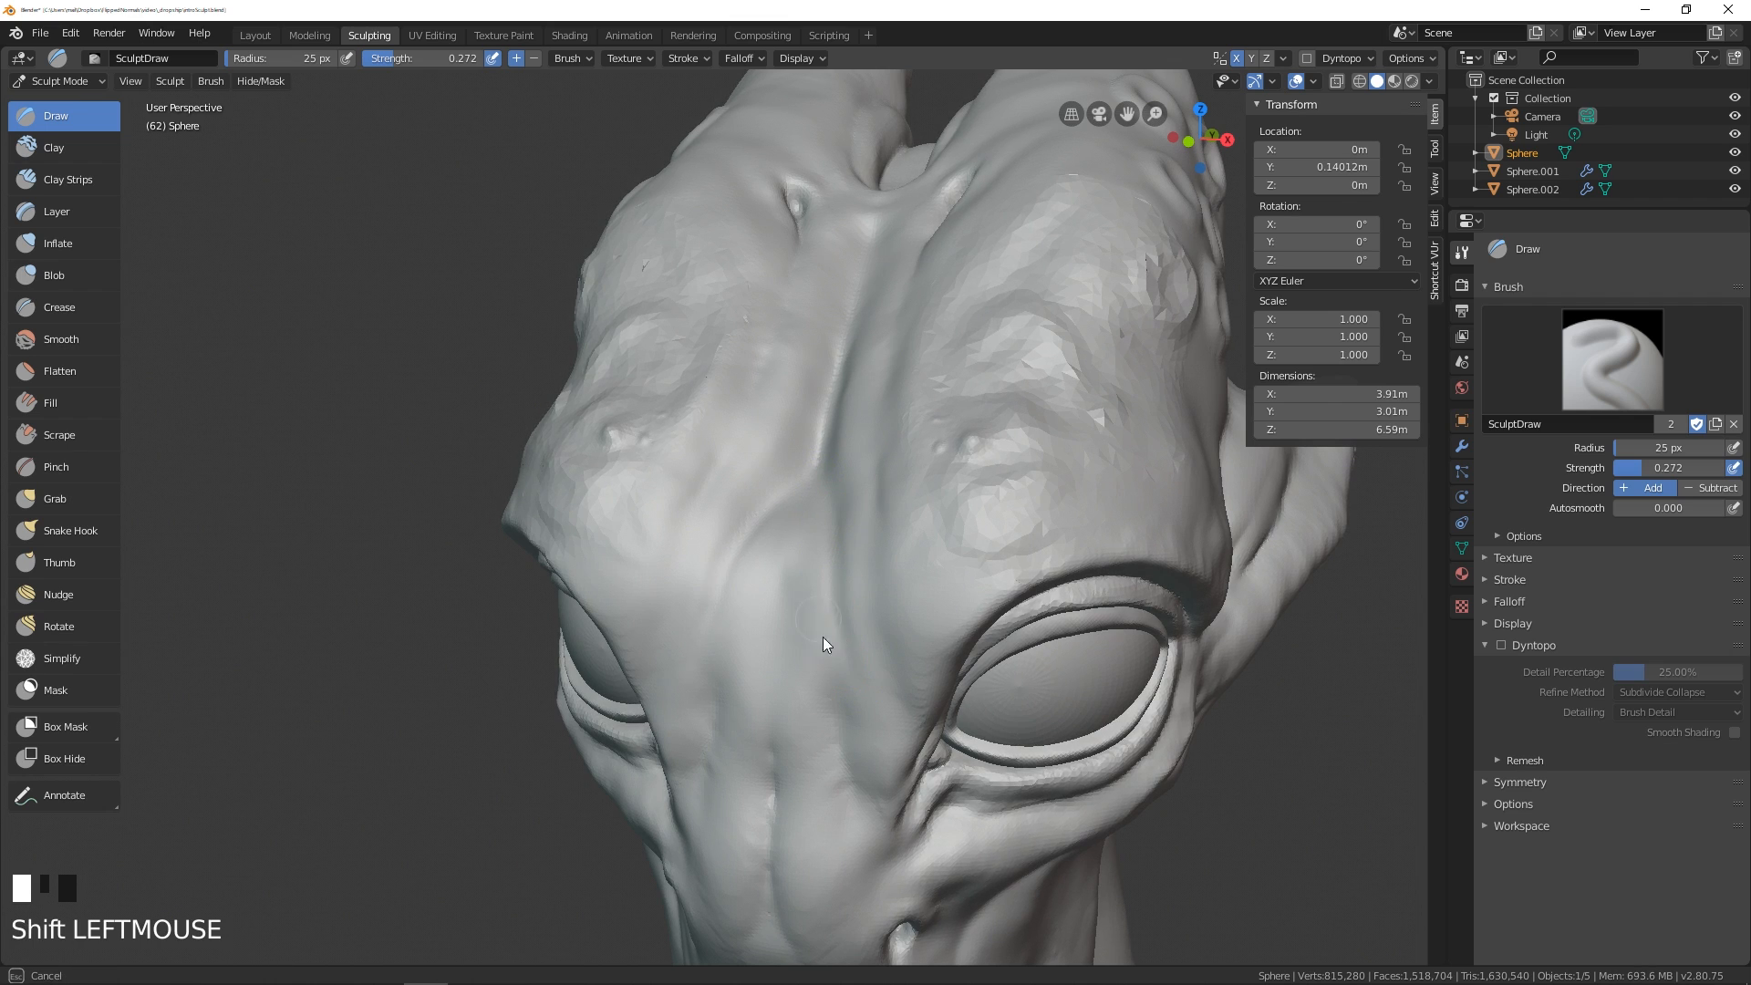
- Set the brush radius to 43 px and build up a diagonal fold between the brows with repeated Draw strokes
{"action": "key", "text": "f"}
{"action": "left_click", "coordinate": [841, 571]}
{"action": "middle_click_drag", "start_coordinate": [841, 571], "coordinate": [878, 583]}
{"action": "left_click_drag", "start_coordinate": [856, 532], "coordinate": [882, 598]}
{"action": "left_click_drag", "start_coordinate": [846, 511], "coordinate": [881, 591]}
{"action": "left_click_drag", "start_coordinate": [850, 520], "coordinate": [882, 593]}
{"action": "left_click_drag", "start_coordinate": [850, 525], "coordinate": [881, 593]}
{"action": "left_click_drag", "start_coordinate": [850, 527], "coordinate": [883, 597]}
{"action": "middle_click_drag", "start_coordinate": [884, 642], "coordinate": [852, 664]}
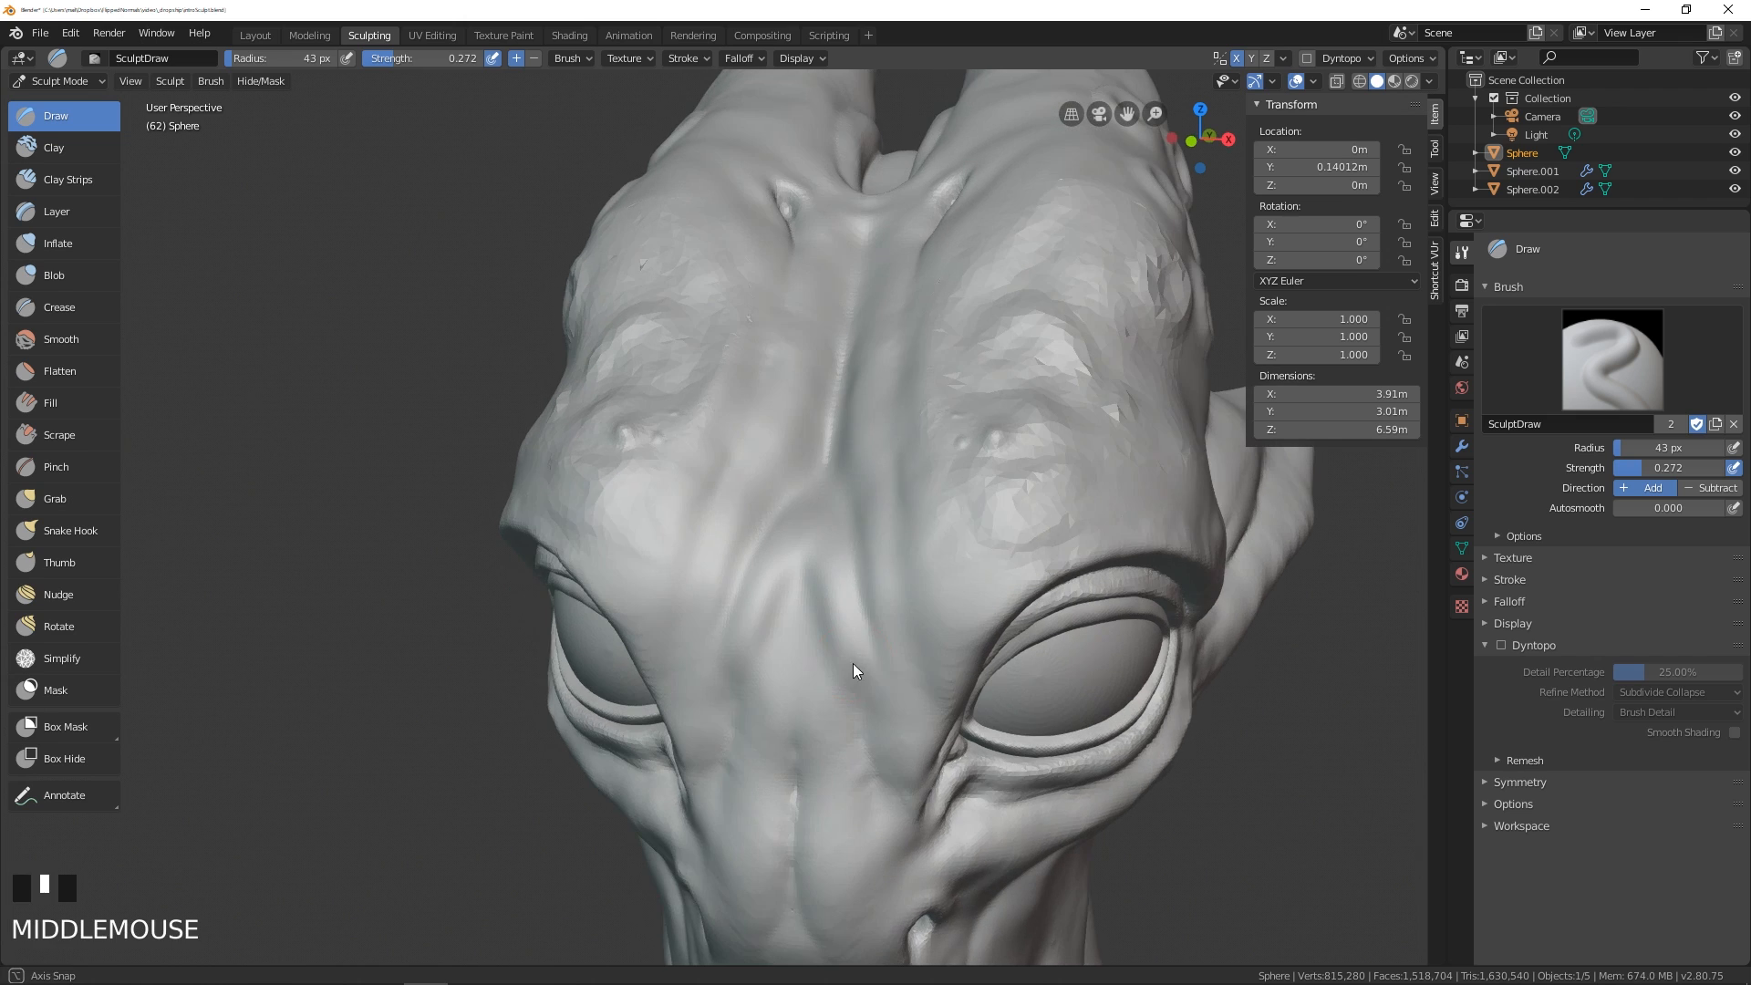
- Extend the folds toward the nose bridge, add strokes beside the inner eye, and smooth the forehead
{"action": "left_click_drag", "start_coordinate": [815, 551], "coordinate": [876, 659]}
{"action": "left_click_drag", "start_coordinate": [817, 557], "coordinate": [887, 660]}
{"action": "left_click_drag", "start_coordinate": [967, 616], "coordinate": [964, 640]}
{"action": "left_click_drag", "start_coordinate": [964, 643], "coordinate": [961, 669]}
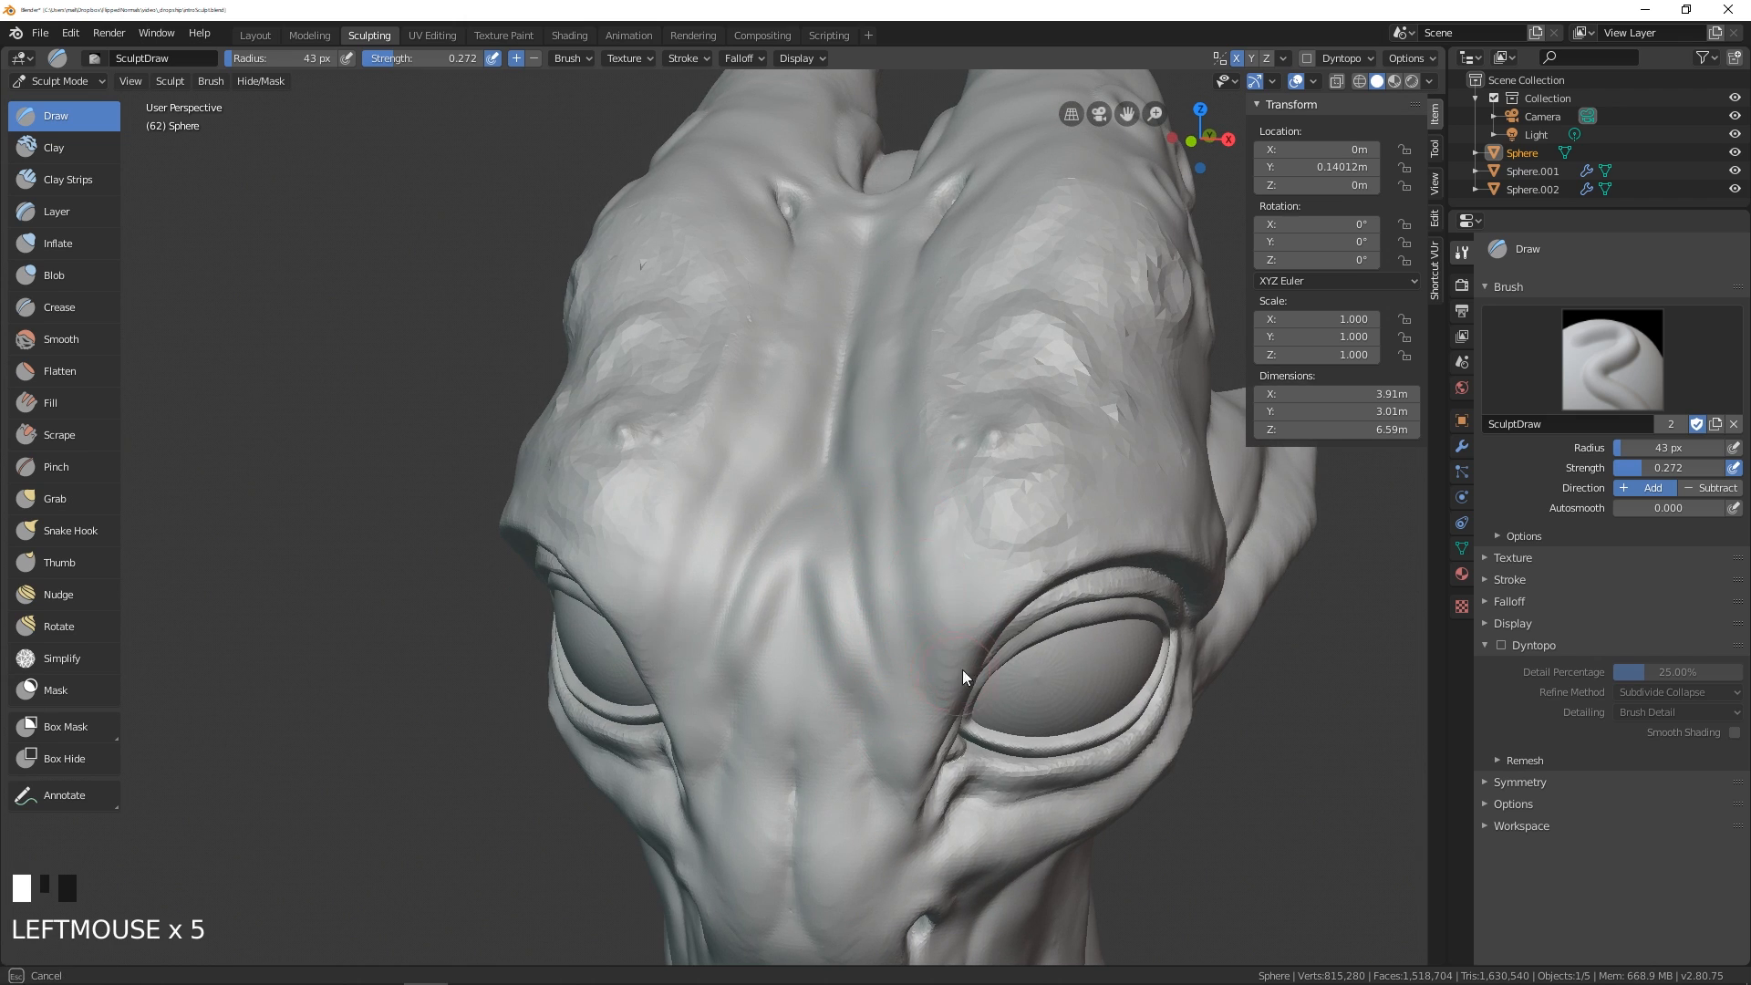
{"action": "mouse_move", "coordinate": [962, 670]}
{"action": "middle_mouse_down"}
{"action": "mouse_move", "coordinate": [939, 605]}
{"action": "mouse_move", "coordinate": [892, 602]}
{"action": "mouse_move", "coordinate": [827, 543]}
{"action": "mouse_move", "coordinate": [731, 556]}
{"action": "mouse_move", "coordinate": [741, 511]}
{"action": "mouse_move", "coordinate": [802, 533]}
{"action": "middle_mouse_up"}
{"action": "mouse_move", "coordinate": [802, 533]}
{"action": "left_mouse_down", "text": "shift"}
{"action": "mouse_move", "coordinate": [796, 579]}
{"action": "mouse_move", "coordinate": [728, 478]}
{"action": "left_mouse_up", "text": "shift"}
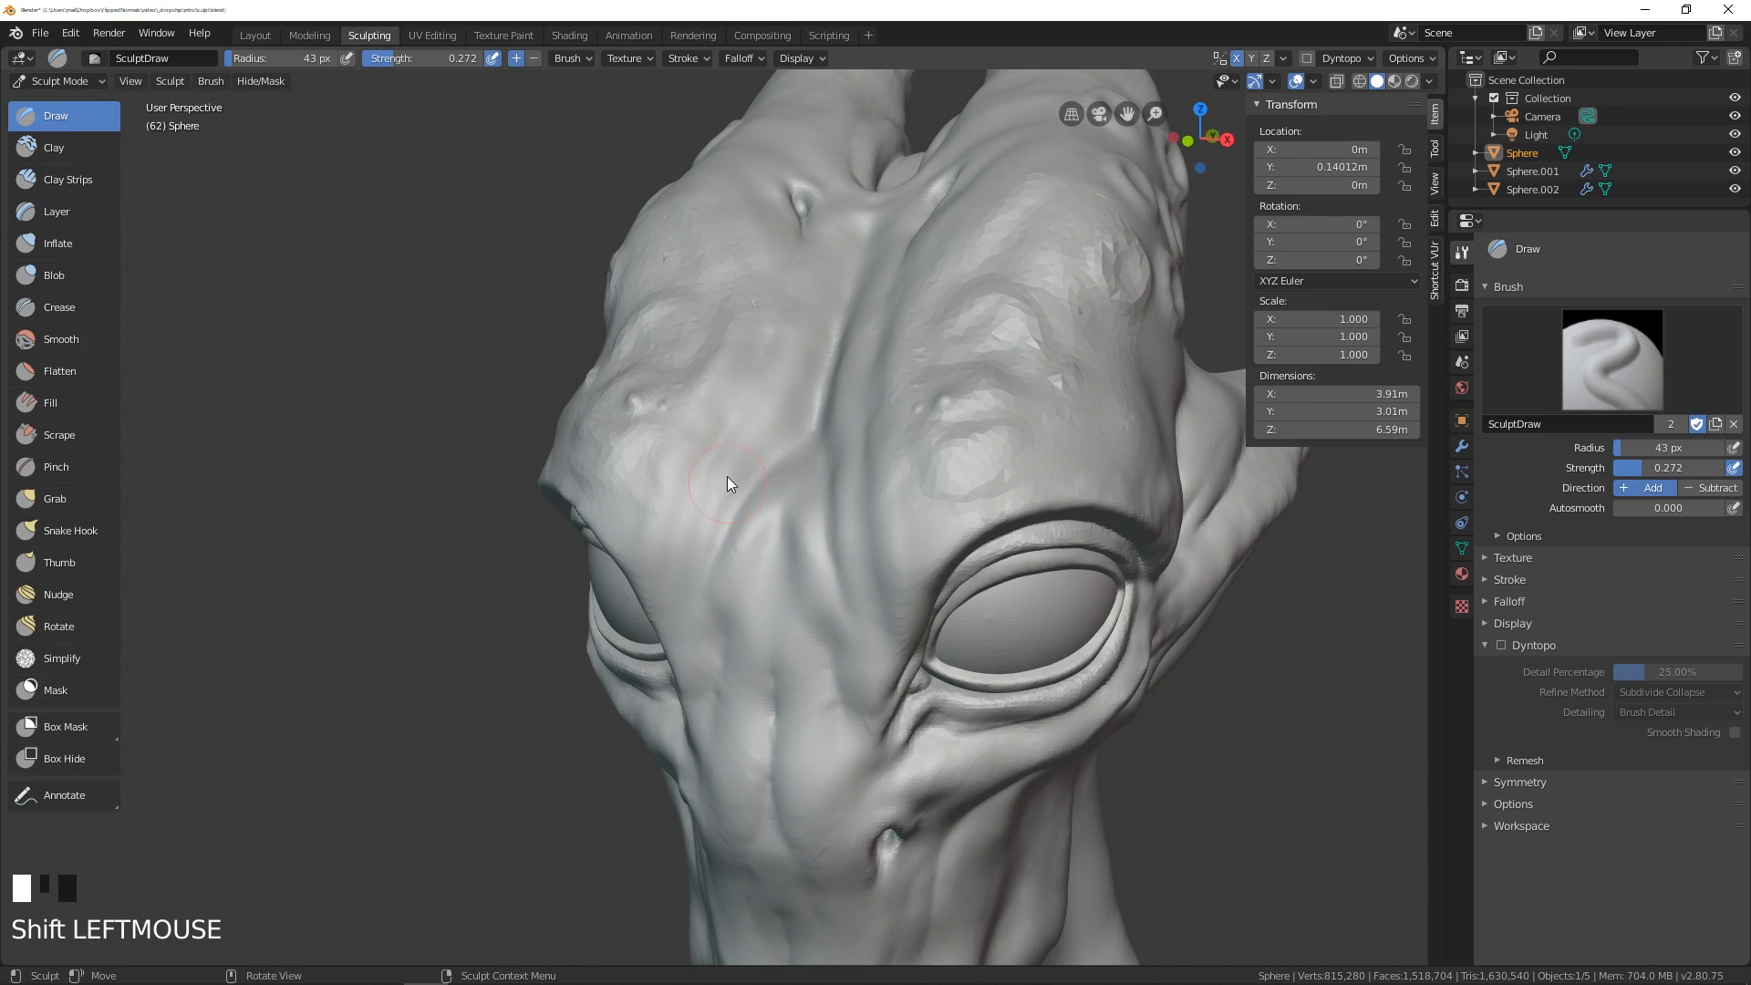
- Choose the Clay Strips brush, set its radius to 65 px, and lay strokes over the brow above the eye
{"action": "left_click", "coordinate": [90, 181]}
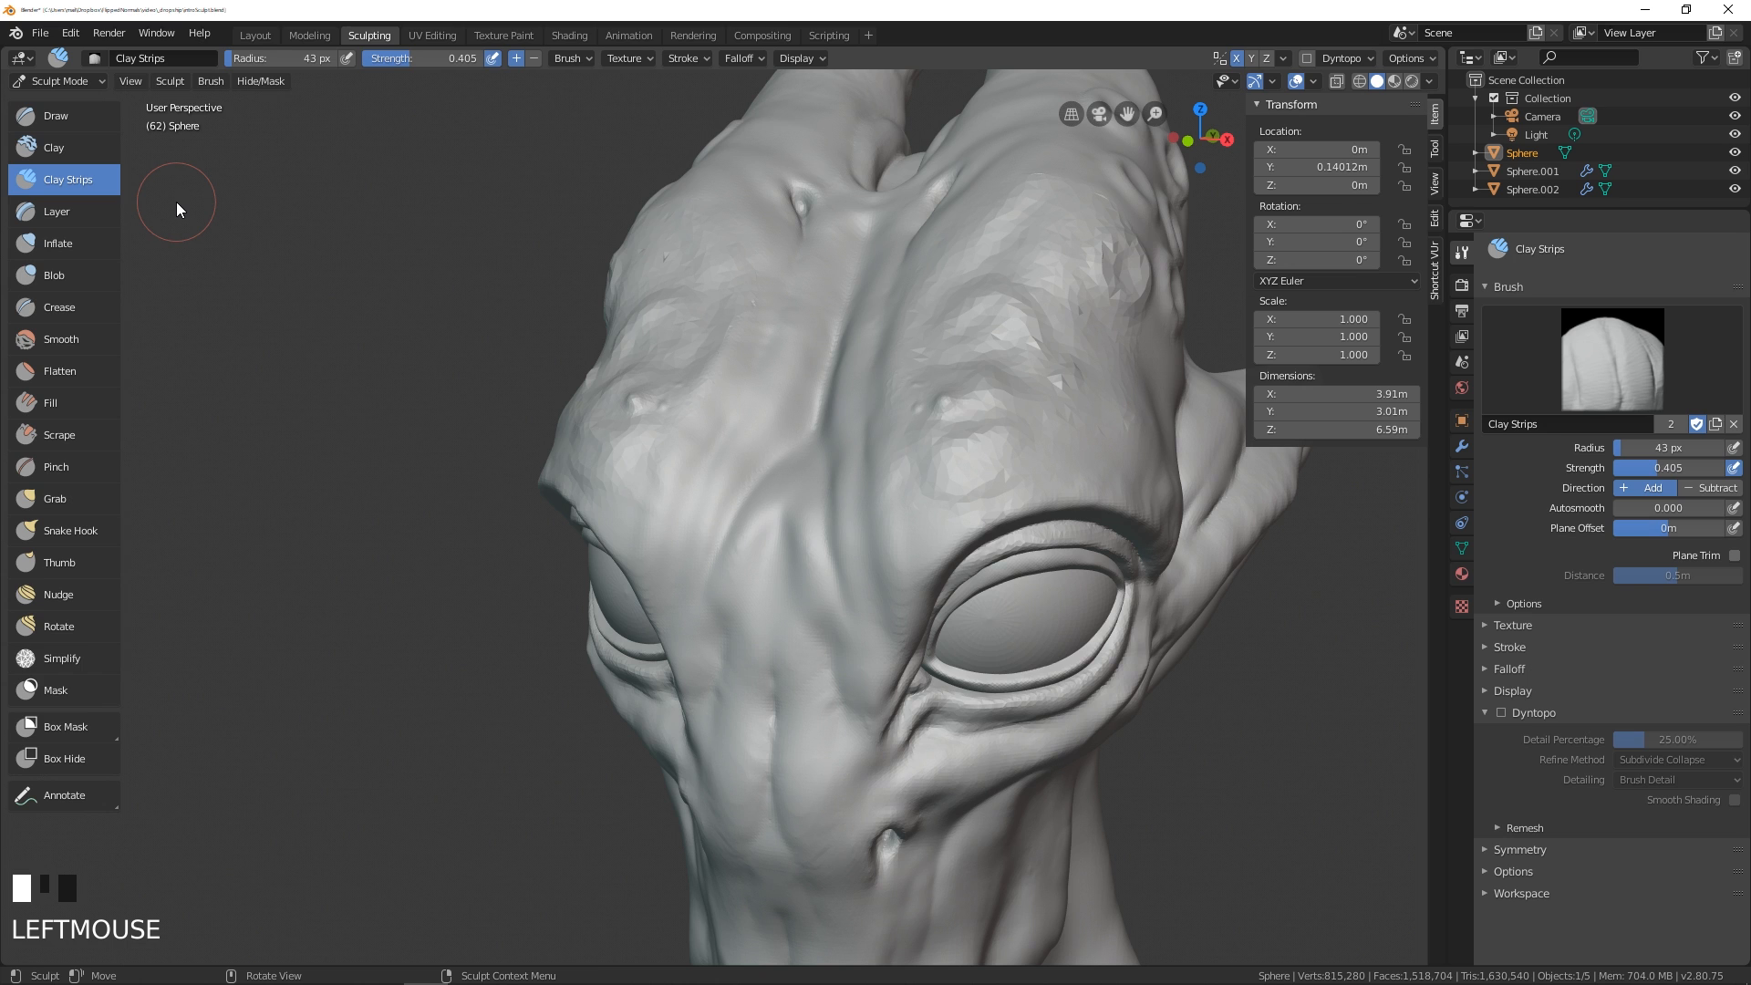
{"action": "key", "text": "f"}
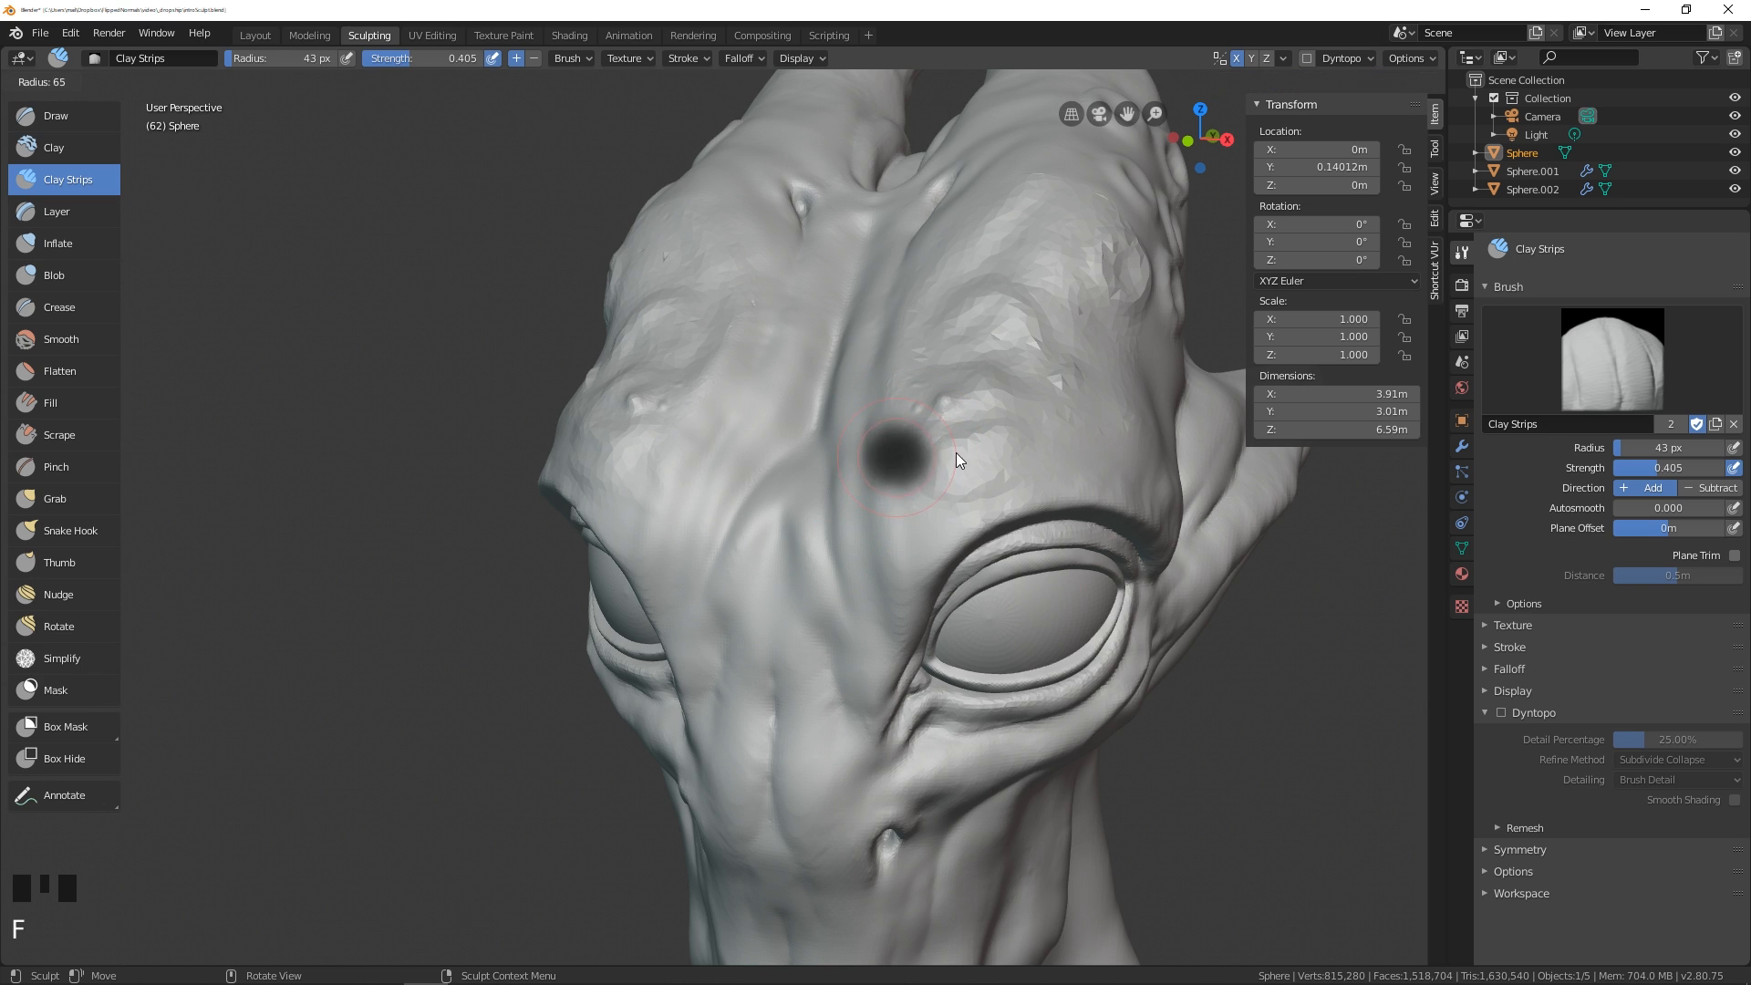
{"action": "left_click", "coordinate": [955, 452]}
{"action": "middle_click_drag", "start_coordinate": [956, 452], "coordinate": [939, 477]}
{"action": "left_click_drag", "start_coordinate": [939, 478], "coordinate": [940, 478]}
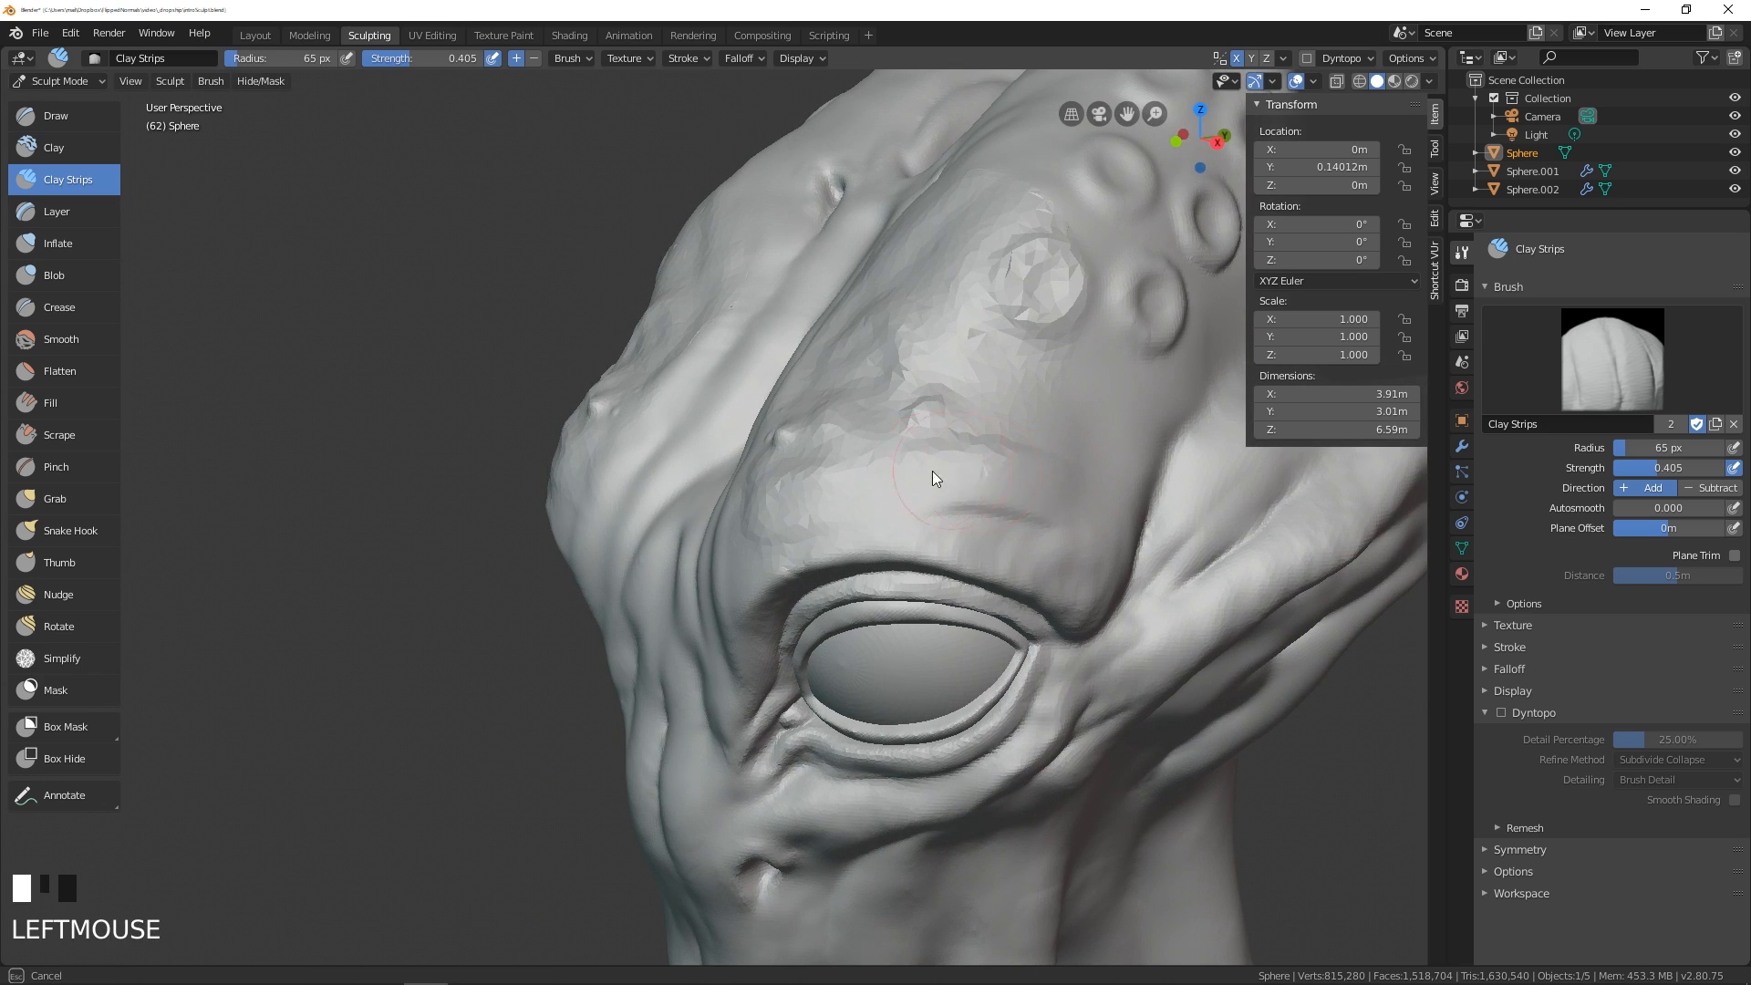
{"action": "left_click_drag", "start_coordinate": [1031, 511], "coordinate": [1015, 478]}
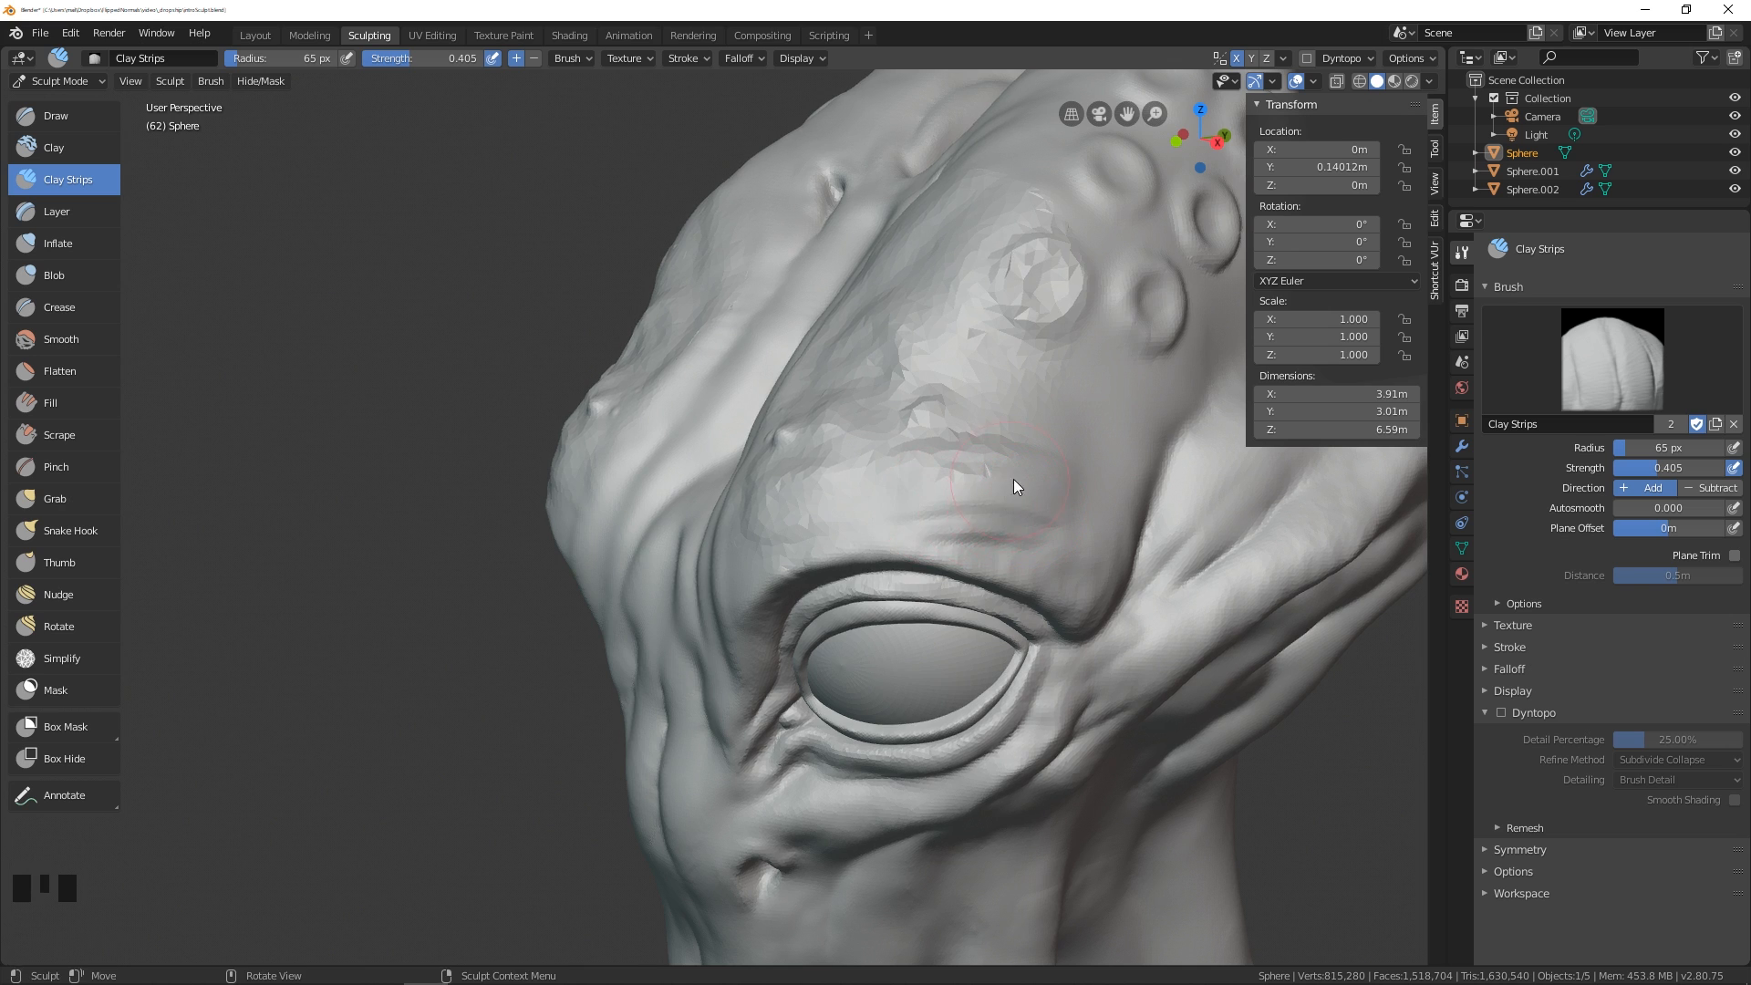
{"action": "mouse_move", "coordinate": [1014, 479]}
{"action": "middle_mouse_down"}
{"action": "mouse_move", "coordinate": [1113, 500]}
{"action": "mouse_move", "coordinate": [1010, 478]}
{"action": "middle_mouse_up"}
{"action": "left_click_drag", "start_coordinate": [1010, 479], "coordinate": [1001, 457]}
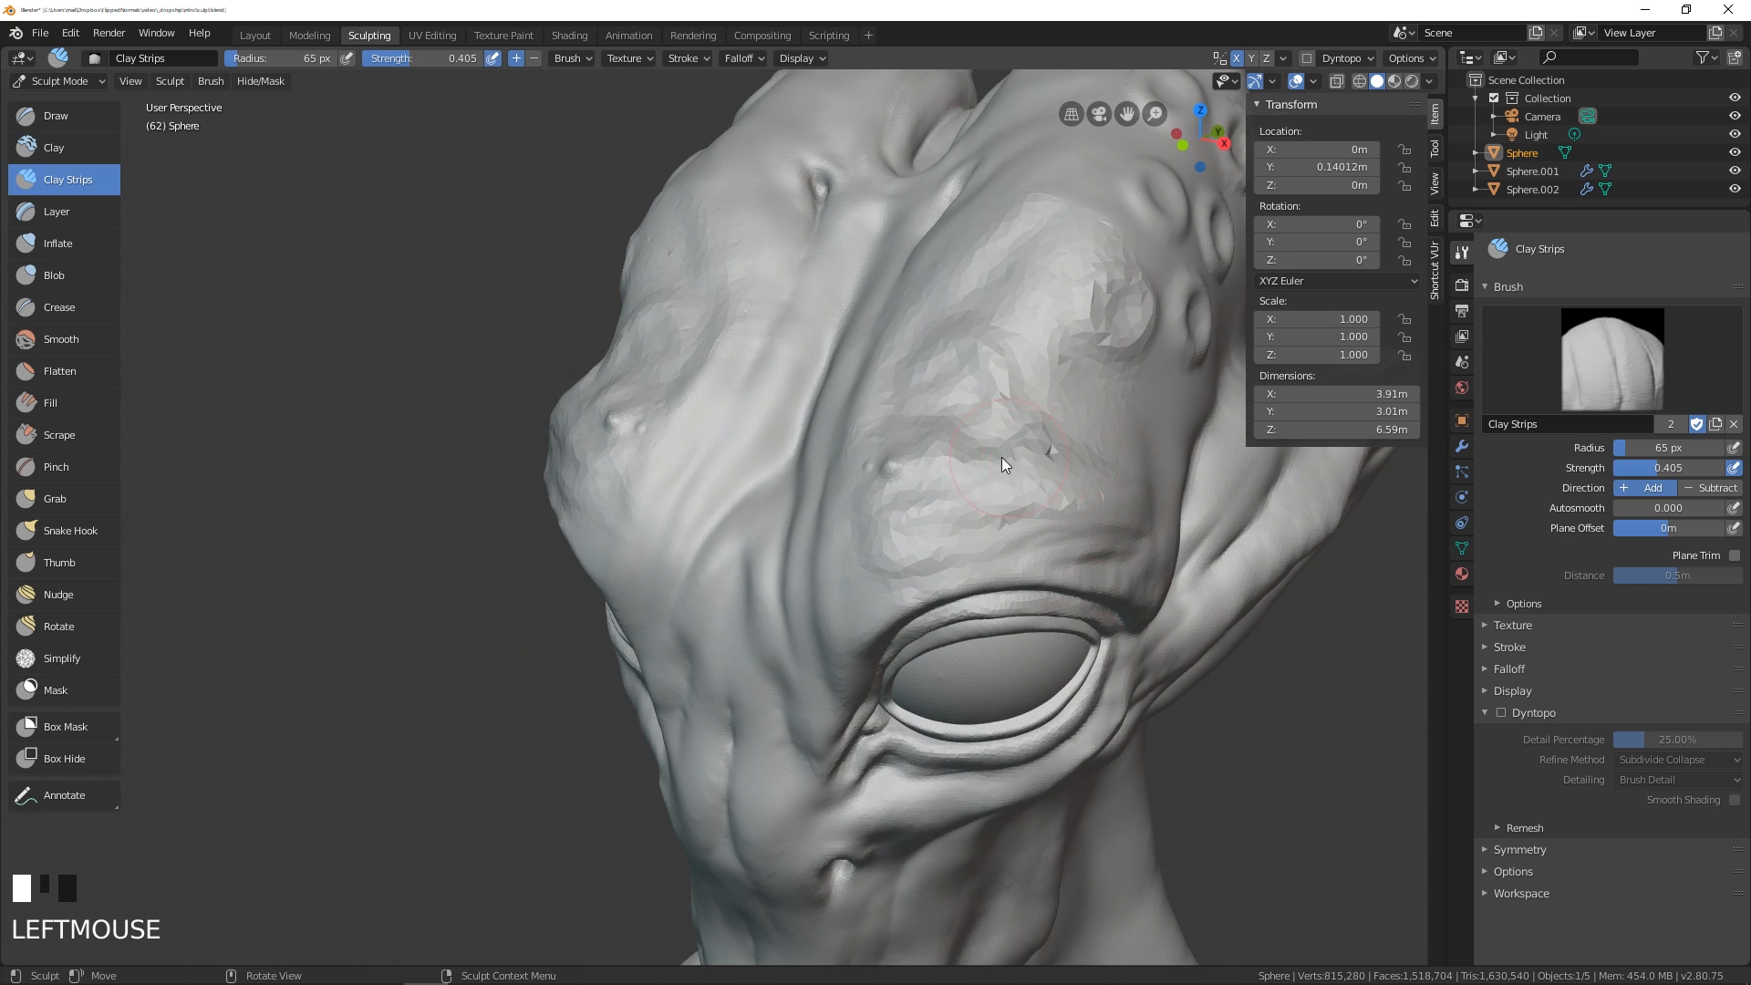
{"action": "mouse_move", "coordinate": [1001, 457]}
{"action": "middle_mouse_down"}
{"action": "mouse_move", "coordinate": [856, 443]}
{"action": "mouse_move", "coordinate": [850, 616]}
{"action": "mouse_move", "coordinate": [879, 449]}
{"action": "mouse_move", "coordinate": [974, 488]}
{"action": "middle_mouse_up"}
{"action": "left_click_drag", "start_coordinate": [974, 489], "coordinate": [867, 522]}
{"action": "middle_click_drag", "start_coordinate": [868, 521], "coordinate": [871, 474]}
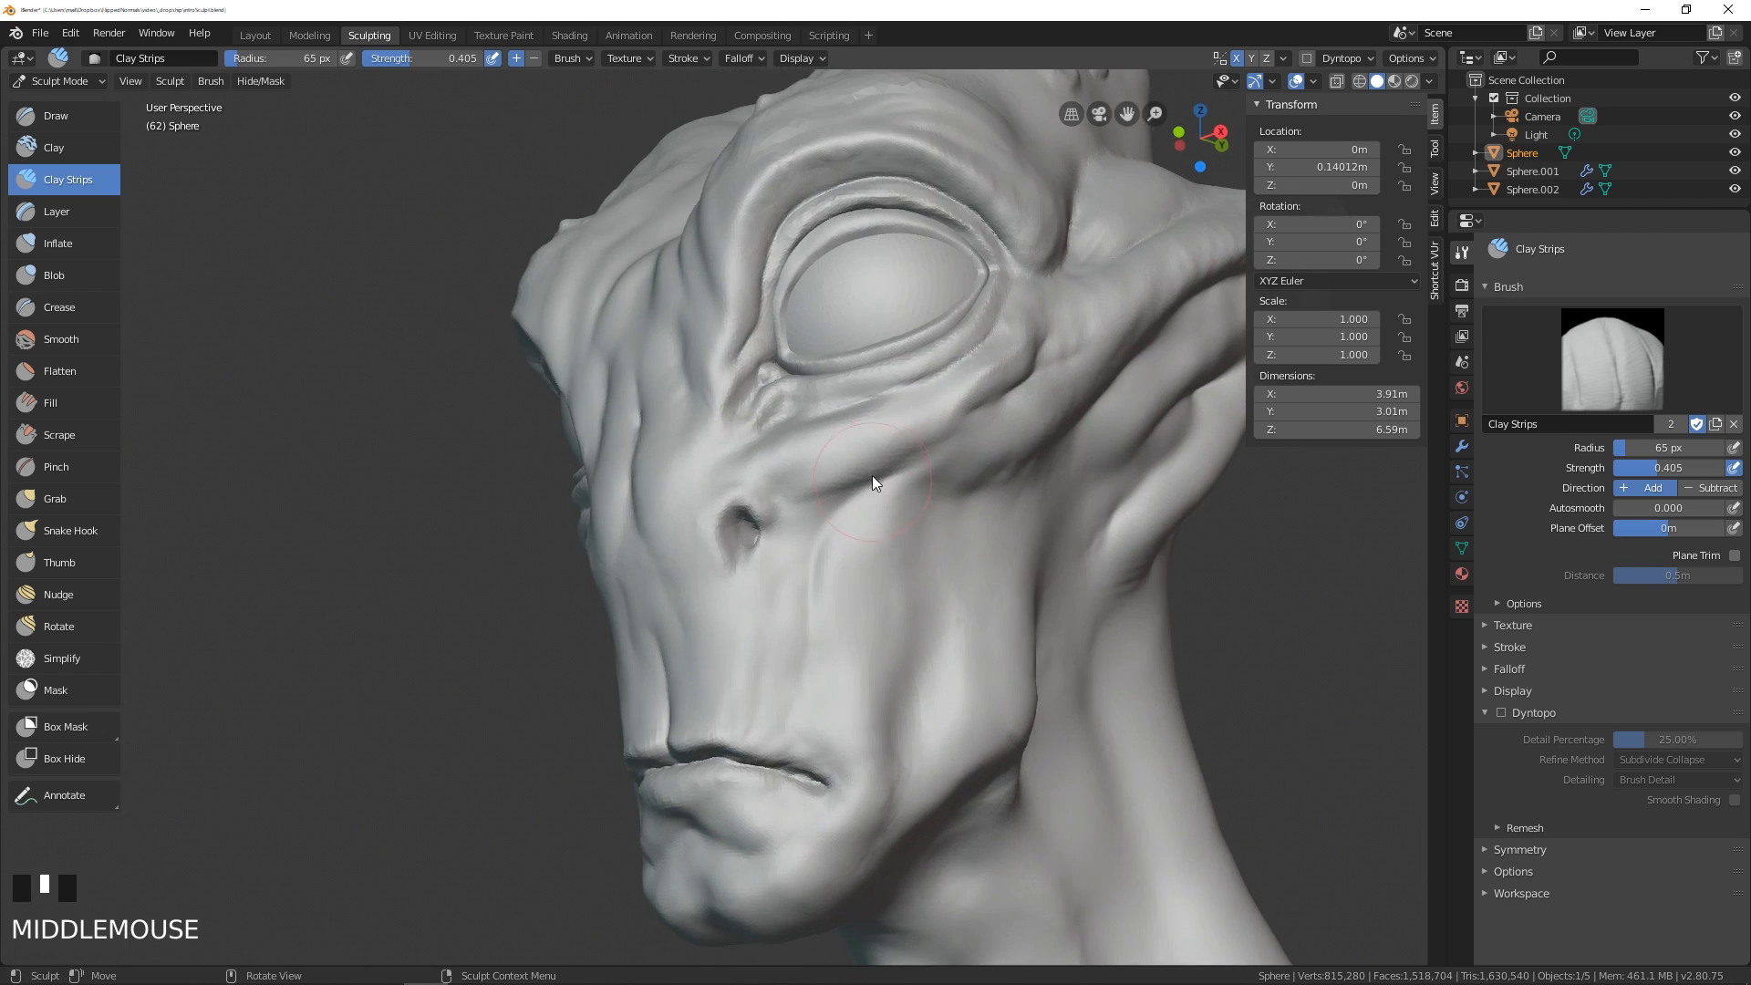
- Expand the Clay Strips brush options, then try a stroke on the cheek and undo it
{"action": "left_click", "coordinate": [1497, 605]}
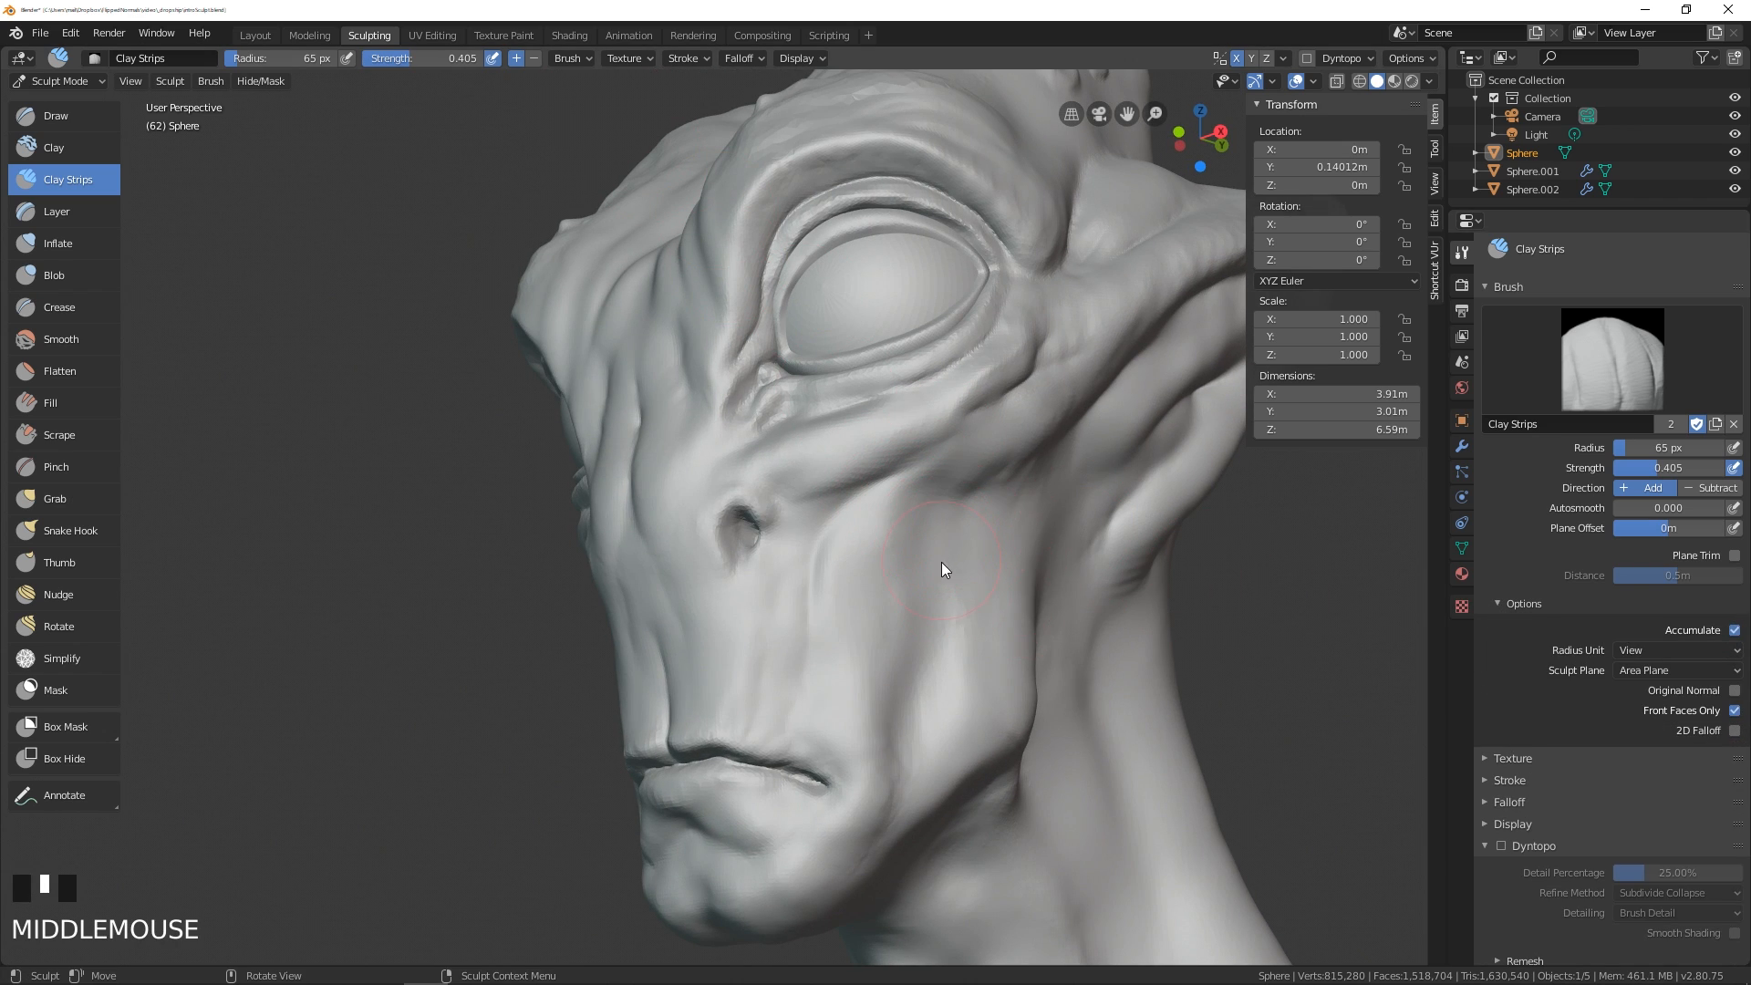
{"action": "mouse_move", "coordinate": [941, 562]}
{"action": "left_mouse_down"}
{"action": "mouse_move", "coordinate": [971, 554]}
{"action": "mouse_move", "coordinate": [922, 617]}
{"action": "left_mouse_up"}
{"action": "middle_click_drag", "start_coordinate": [962, 619], "coordinate": [922, 617]}
{"action": "key", "text": "ctrl+z"}
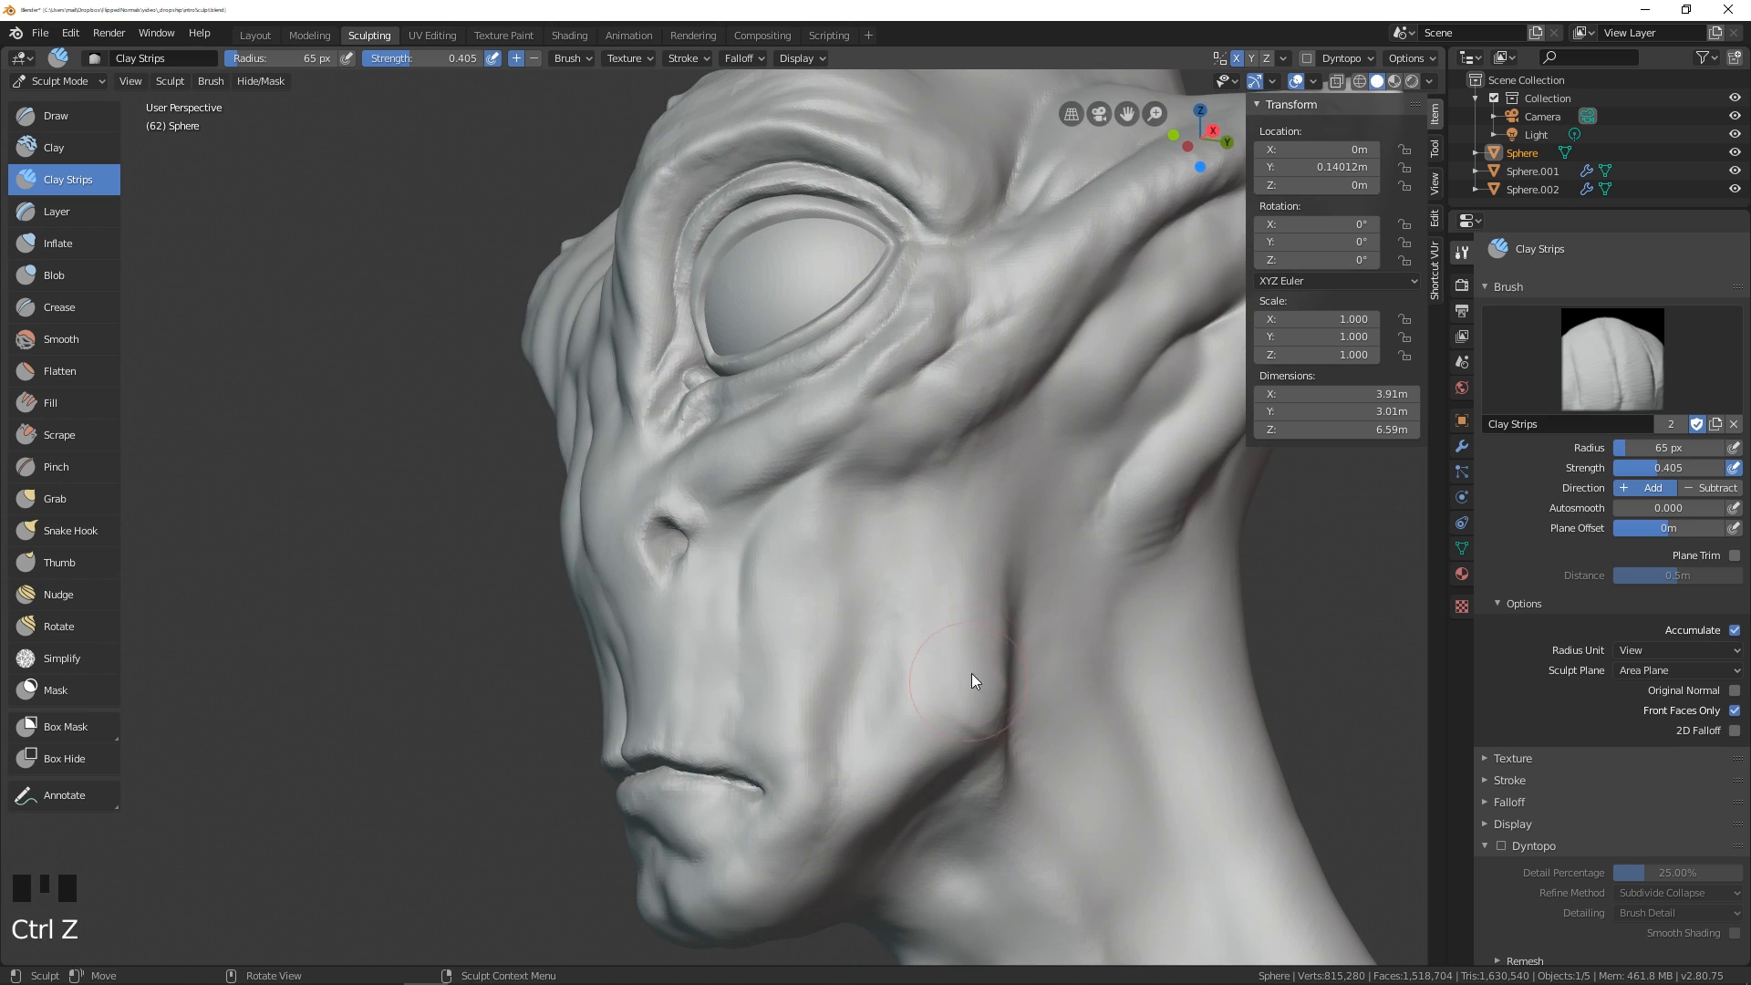
- Build up the rear cheek and jaw muscle with Clay Strips at strength 0.599 and smooth the strokes
{"action": "left_click_drag", "start_coordinate": [971, 673], "coordinate": [994, 708]}
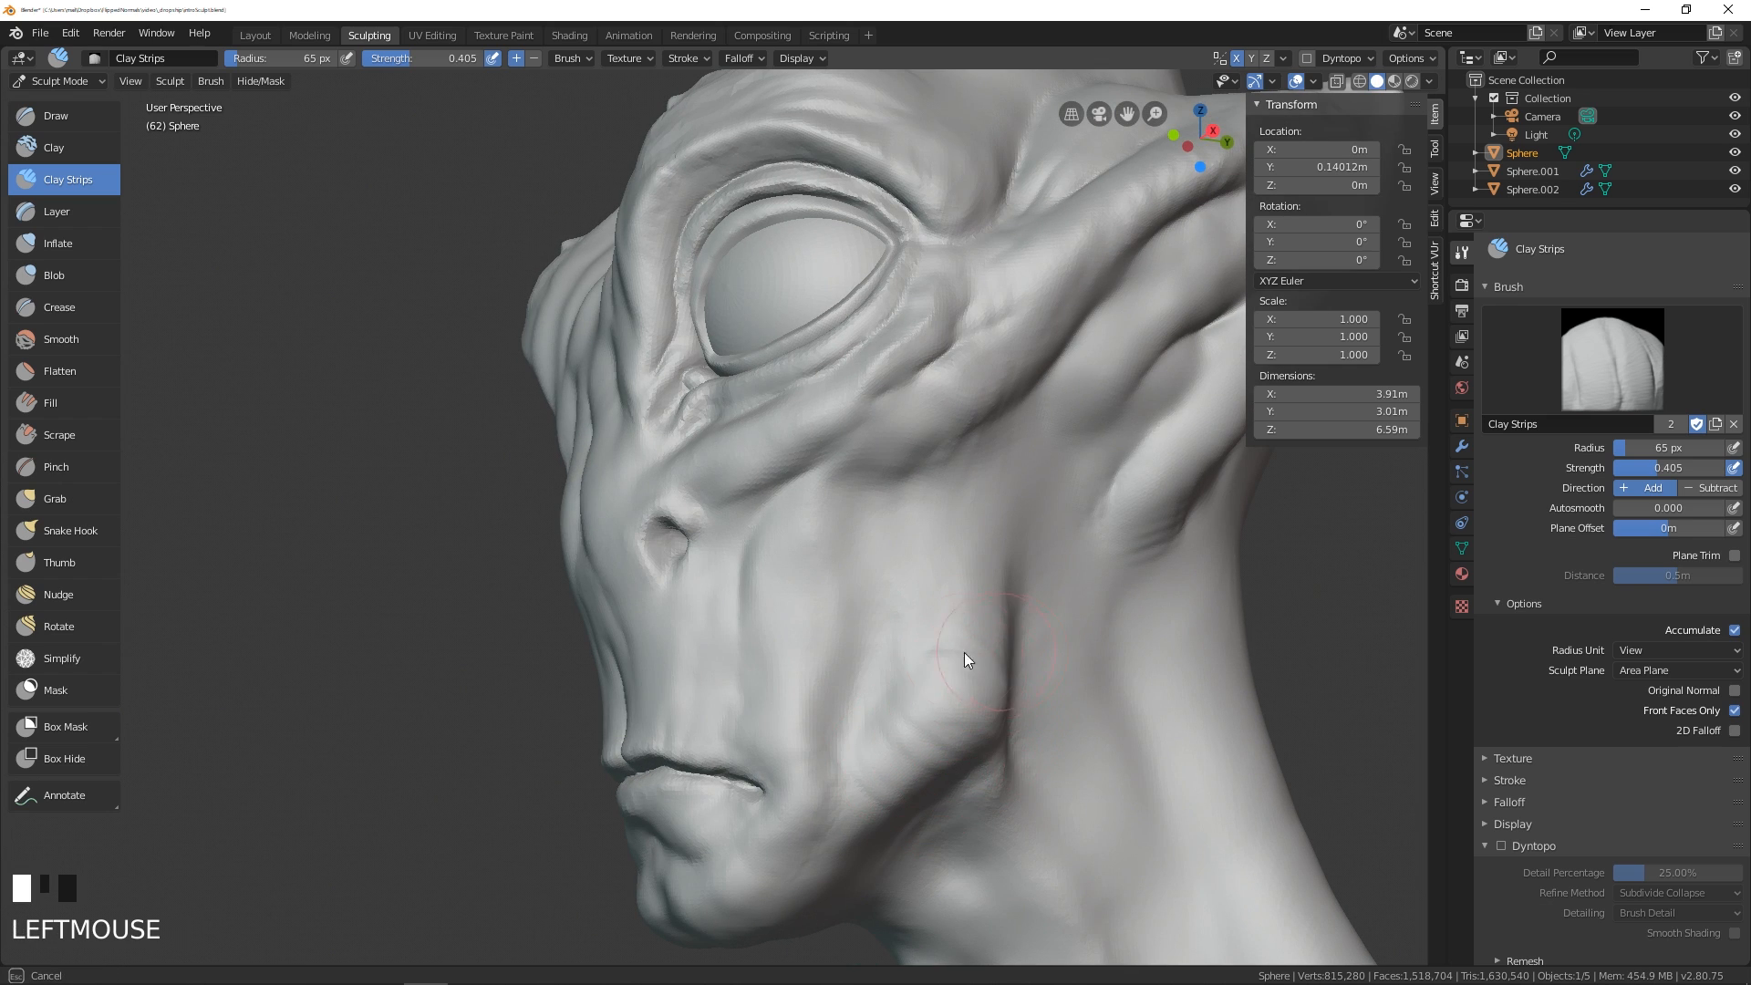
{"action": "key", "text": "shift+f"}
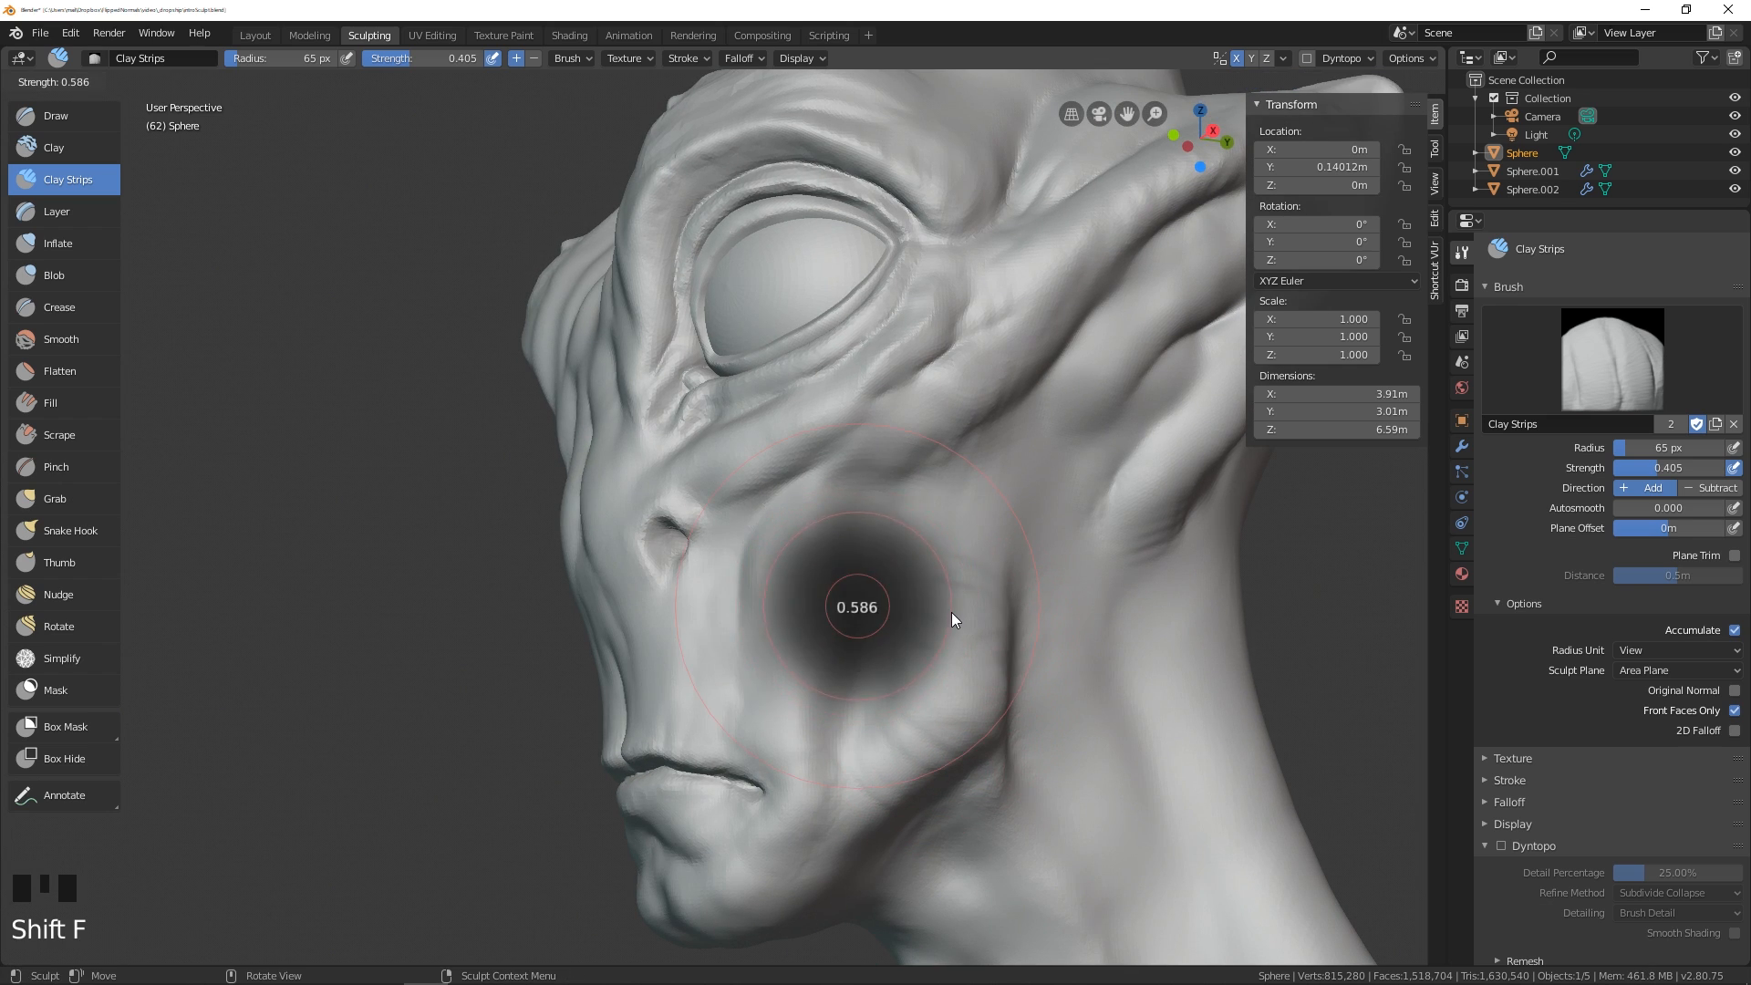
{"action": "left_click", "coordinate": [950, 611]}
{"action": "left_click_drag", "start_coordinate": [946, 755], "coordinate": [946, 730]}
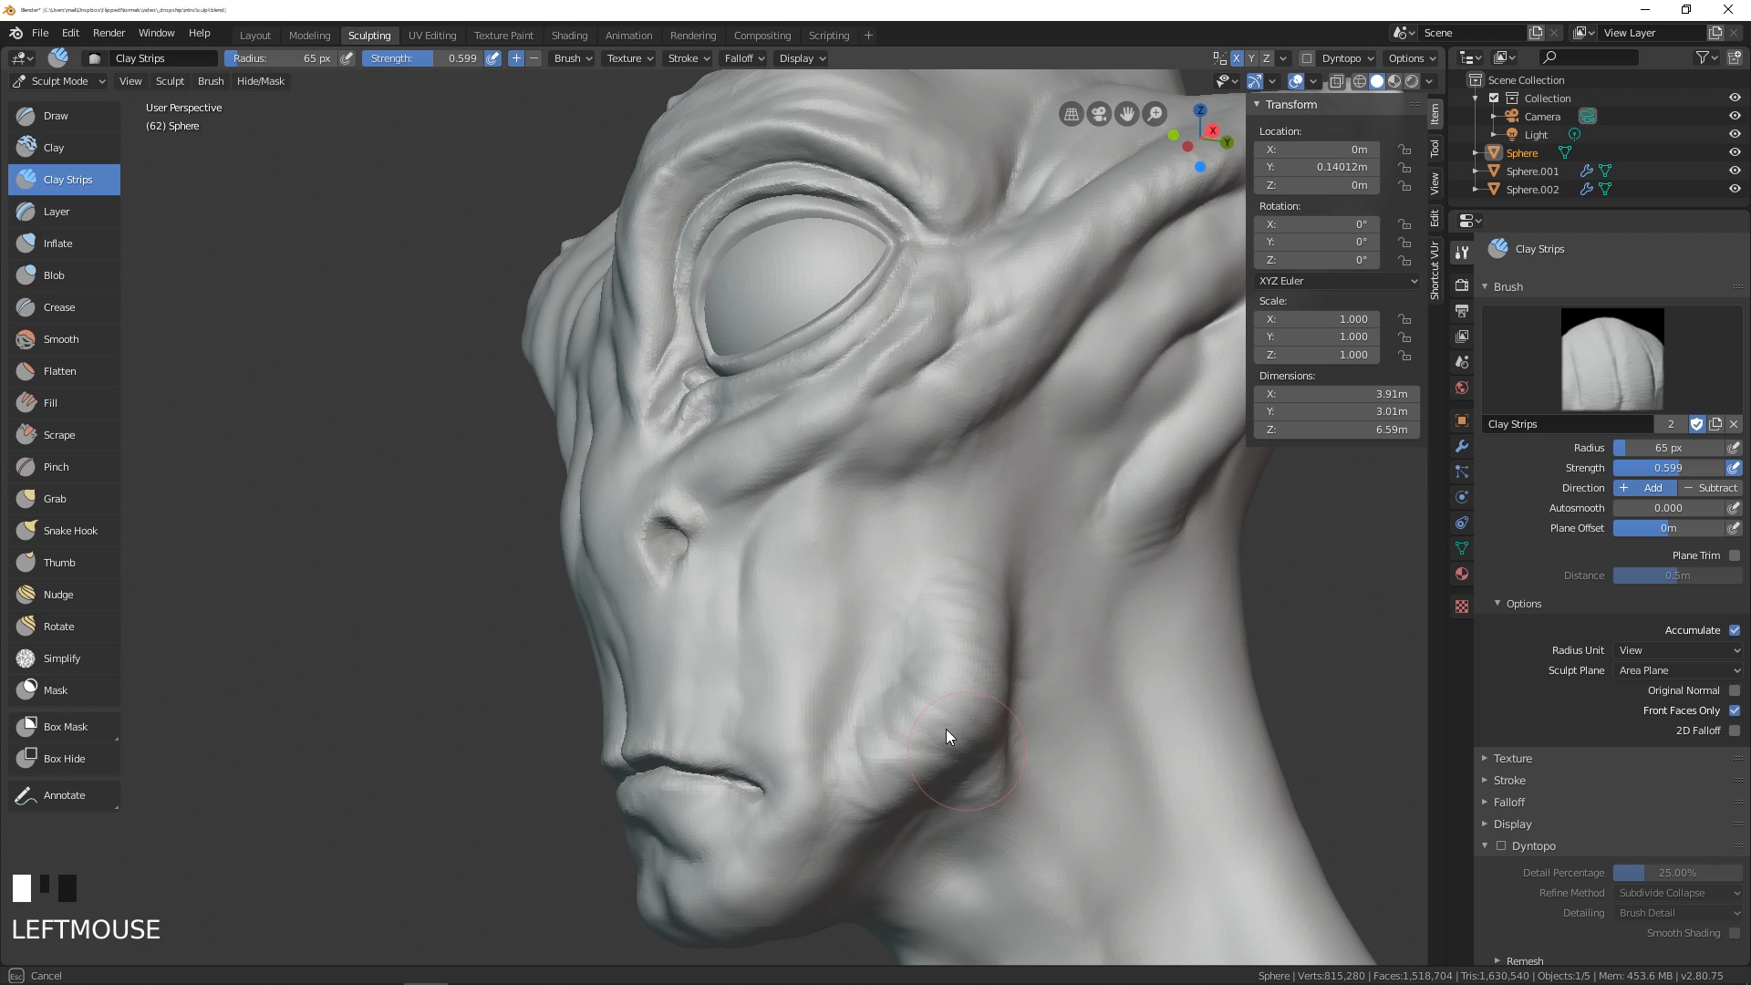
{"action": "mouse_move", "coordinate": [948, 602]}
{"action": "left_mouse_down", "text": "shift"}
{"action": "mouse_move", "coordinate": [930, 644]}
{"action": "mouse_move", "coordinate": [972, 651]}
{"action": "mouse_move", "coordinate": [967, 666]}
{"action": "left_mouse_up", "text": "shift"}
{"action": "mouse_move", "coordinate": [967, 666]}
{"action": "middle_mouse_down"}
{"action": "mouse_move", "coordinate": [956, 681]}
{"action": "mouse_move", "coordinate": [985, 677]}
{"action": "mouse_move", "coordinate": [939, 696]}
{"action": "mouse_move", "coordinate": [999, 660]}
{"action": "middle_mouse_up"}
{"action": "left_click", "coordinate": [999, 659]}
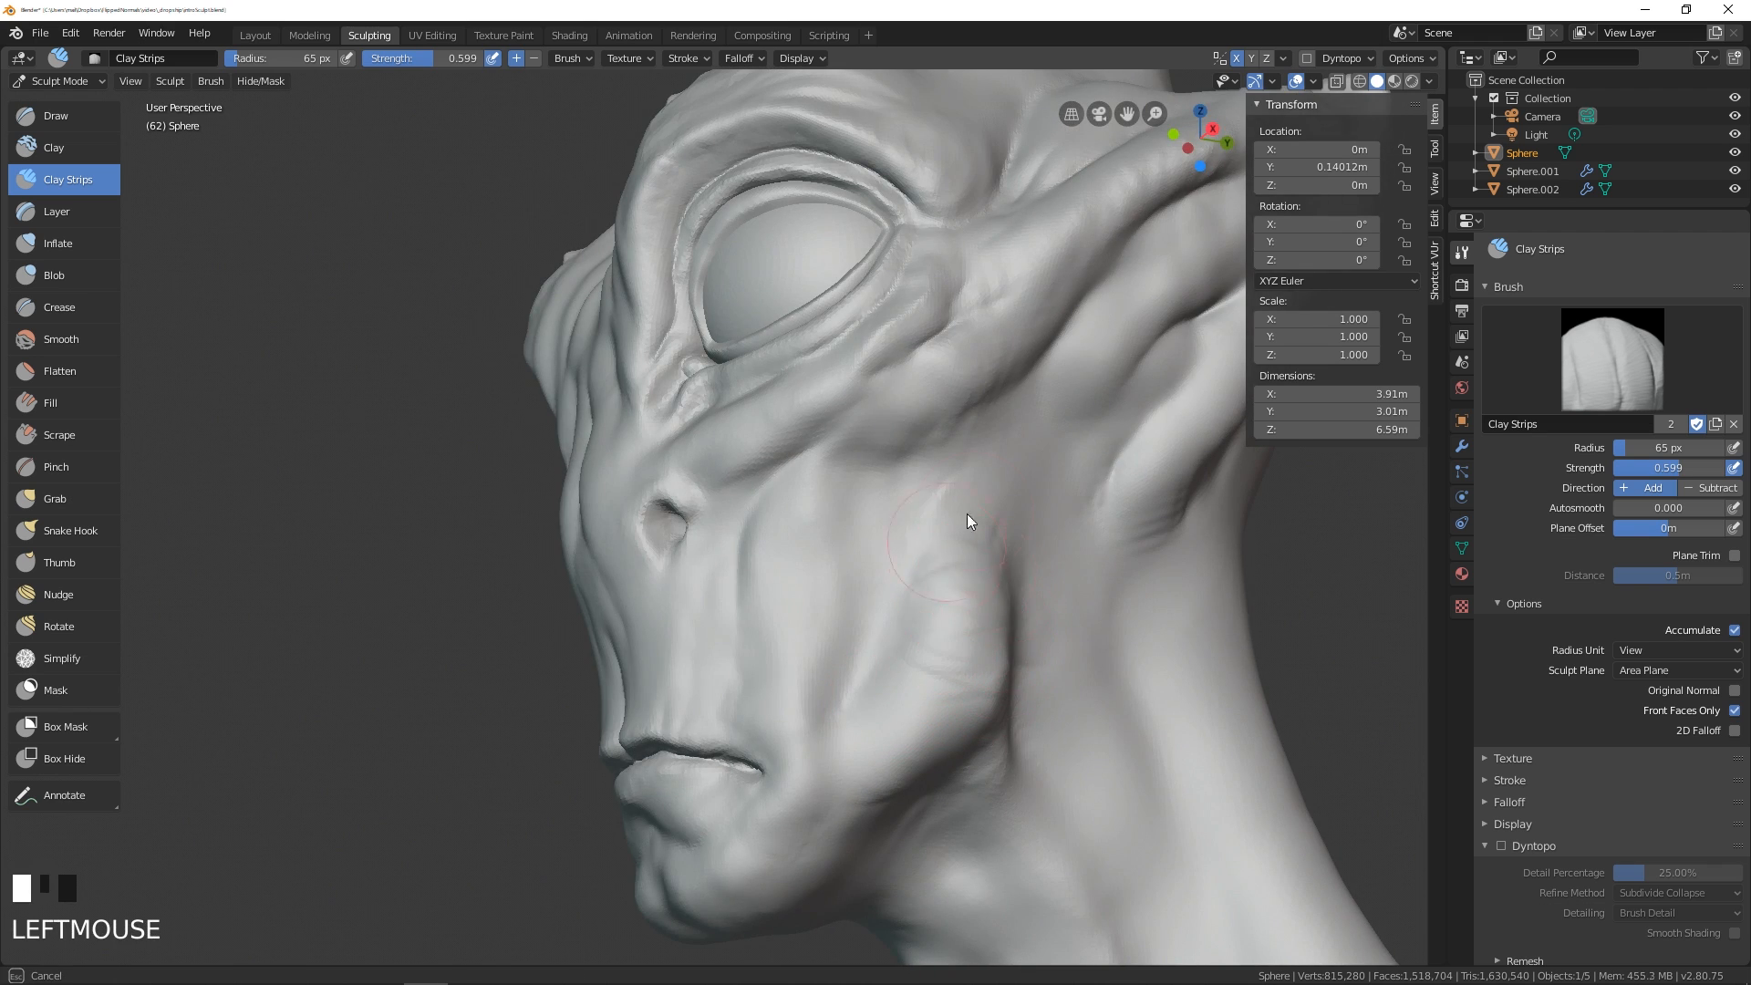
{"action": "middle_click_drag", "start_coordinate": [967, 513], "coordinate": [872, 623]}
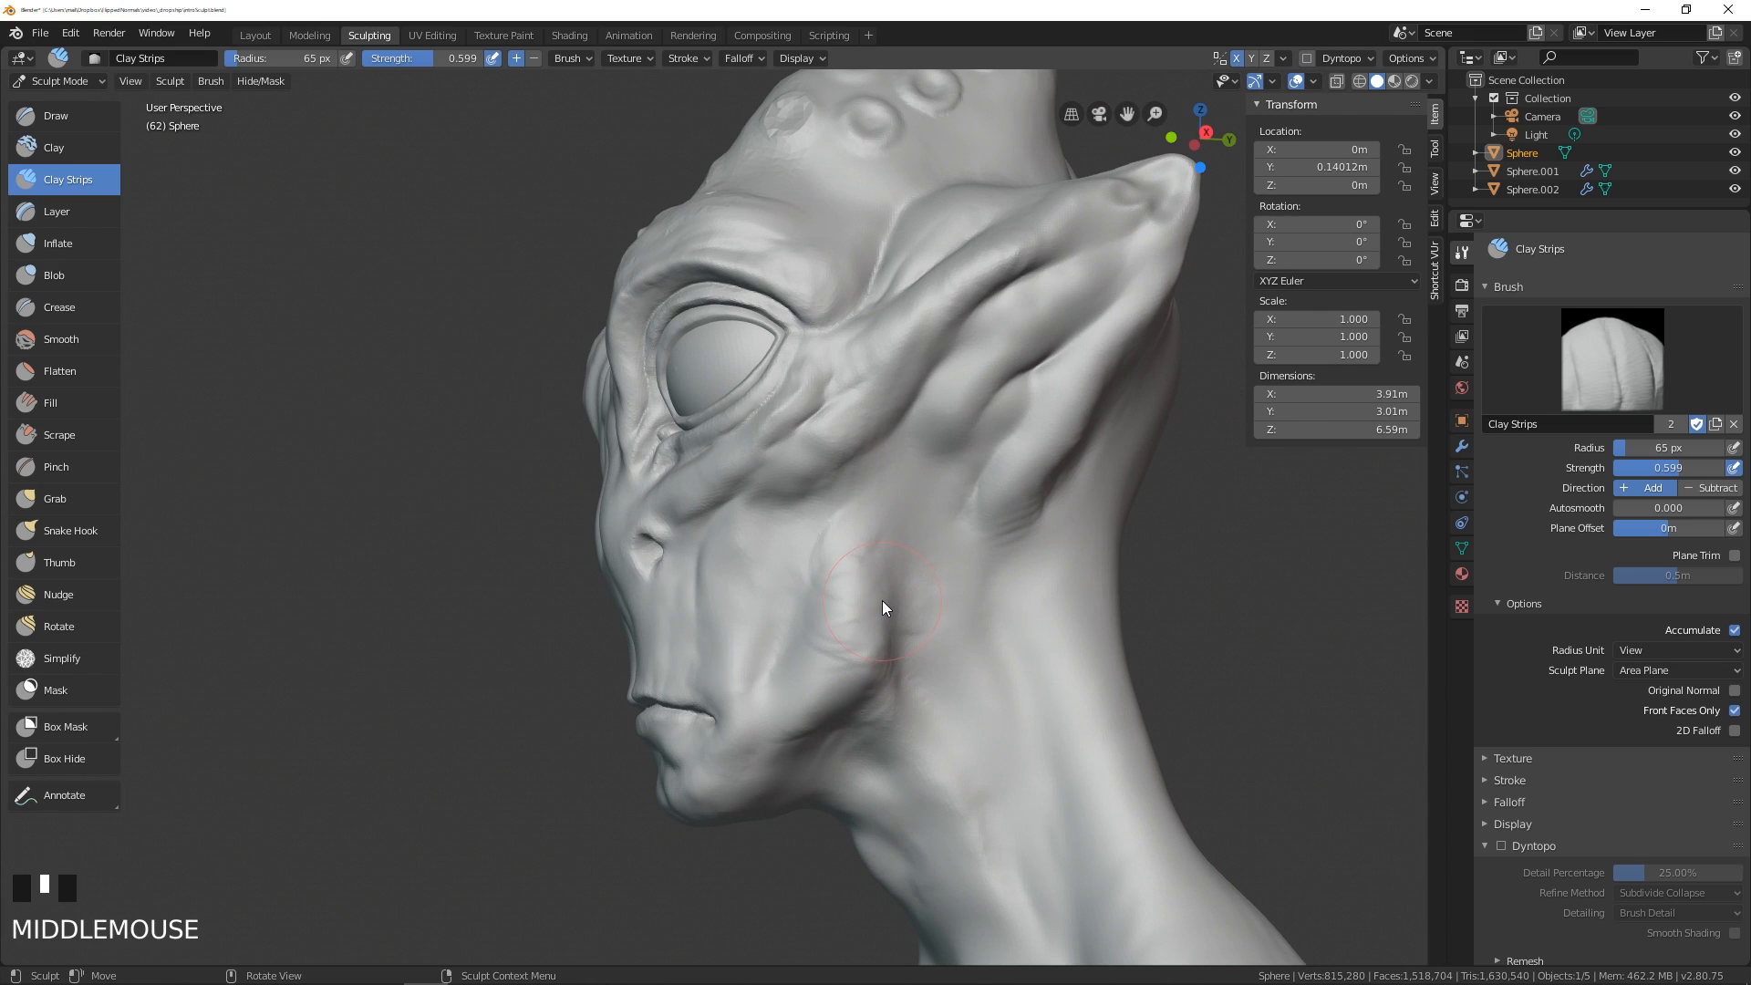
- Add Clay Strips volume along the cheekbone fold below the eye with a 33 px brush radius
{"action": "middle_click_drag", "start_coordinate": [881, 561], "coordinate": [688, 464]}
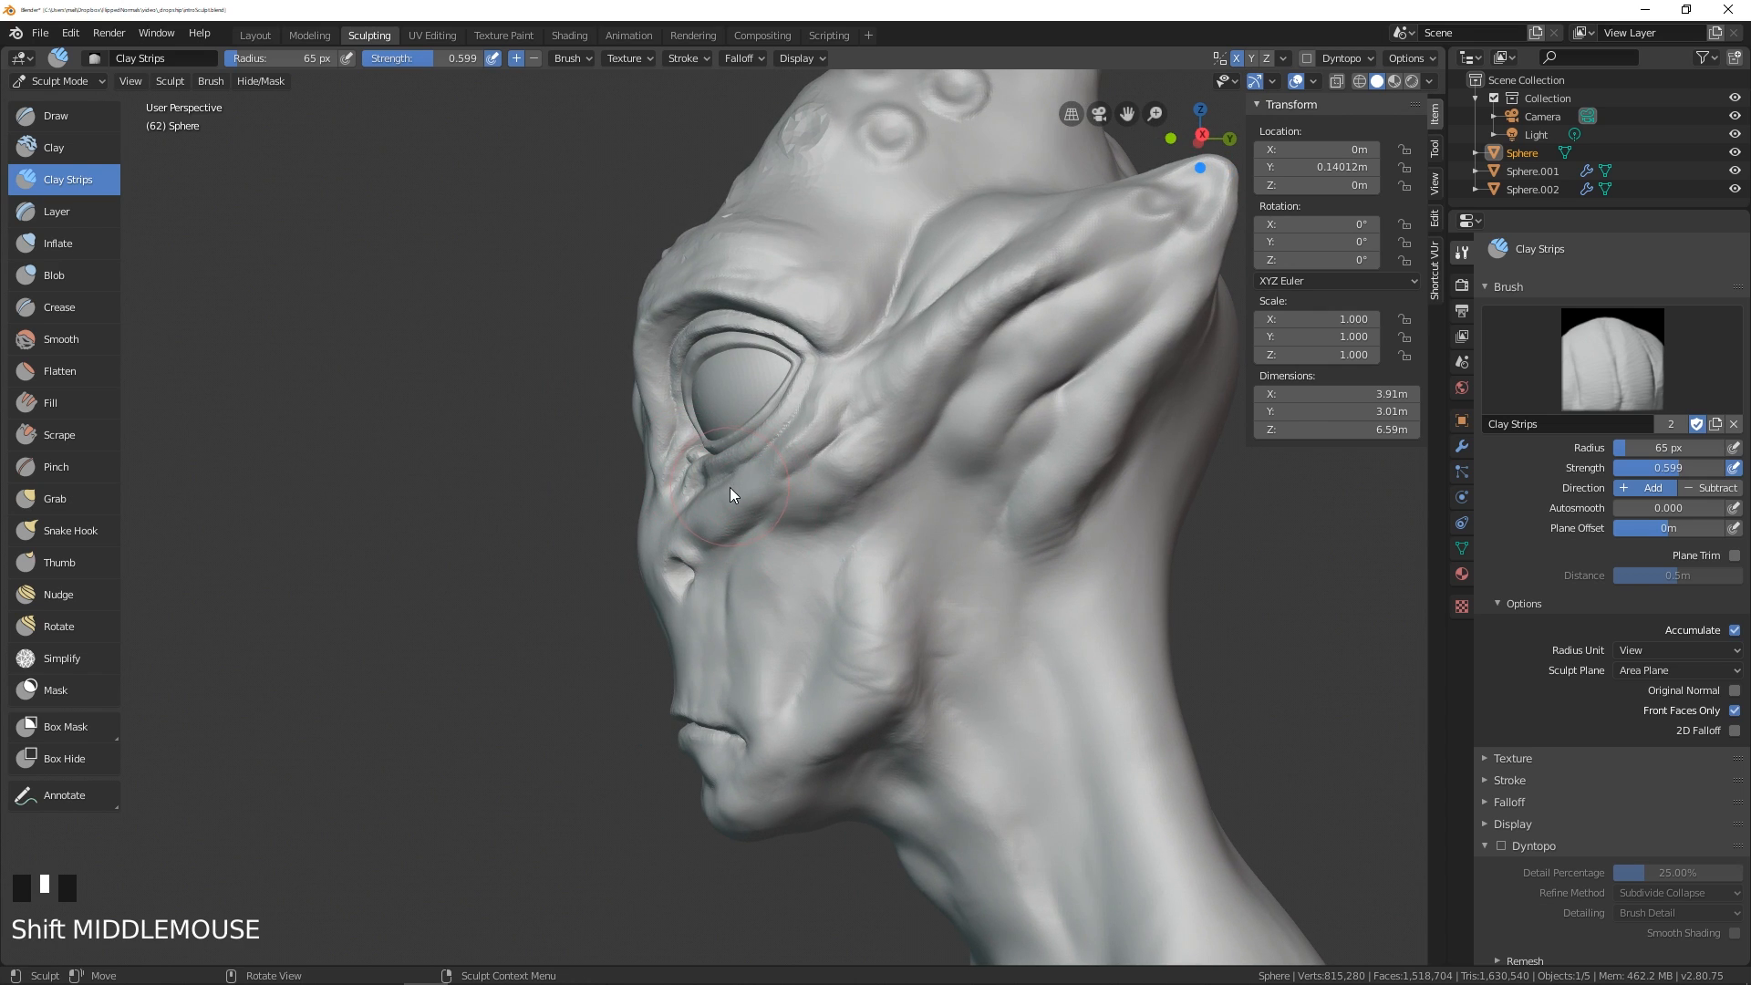
{"action": "key", "text": "f"}
{"action": "left_click", "coordinate": [780, 523]}
{"action": "mouse_move", "coordinate": [779, 523]}
{"action": "middle_mouse_down"}
{"action": "mouse_move", "coordinate": [845, 520]}
{"action": "mouse_move", "coordinate": [841, 474]}
{"action": "mouse_move", "coordinate": [786, 507]}
{"action": "middle_mouse_up"}
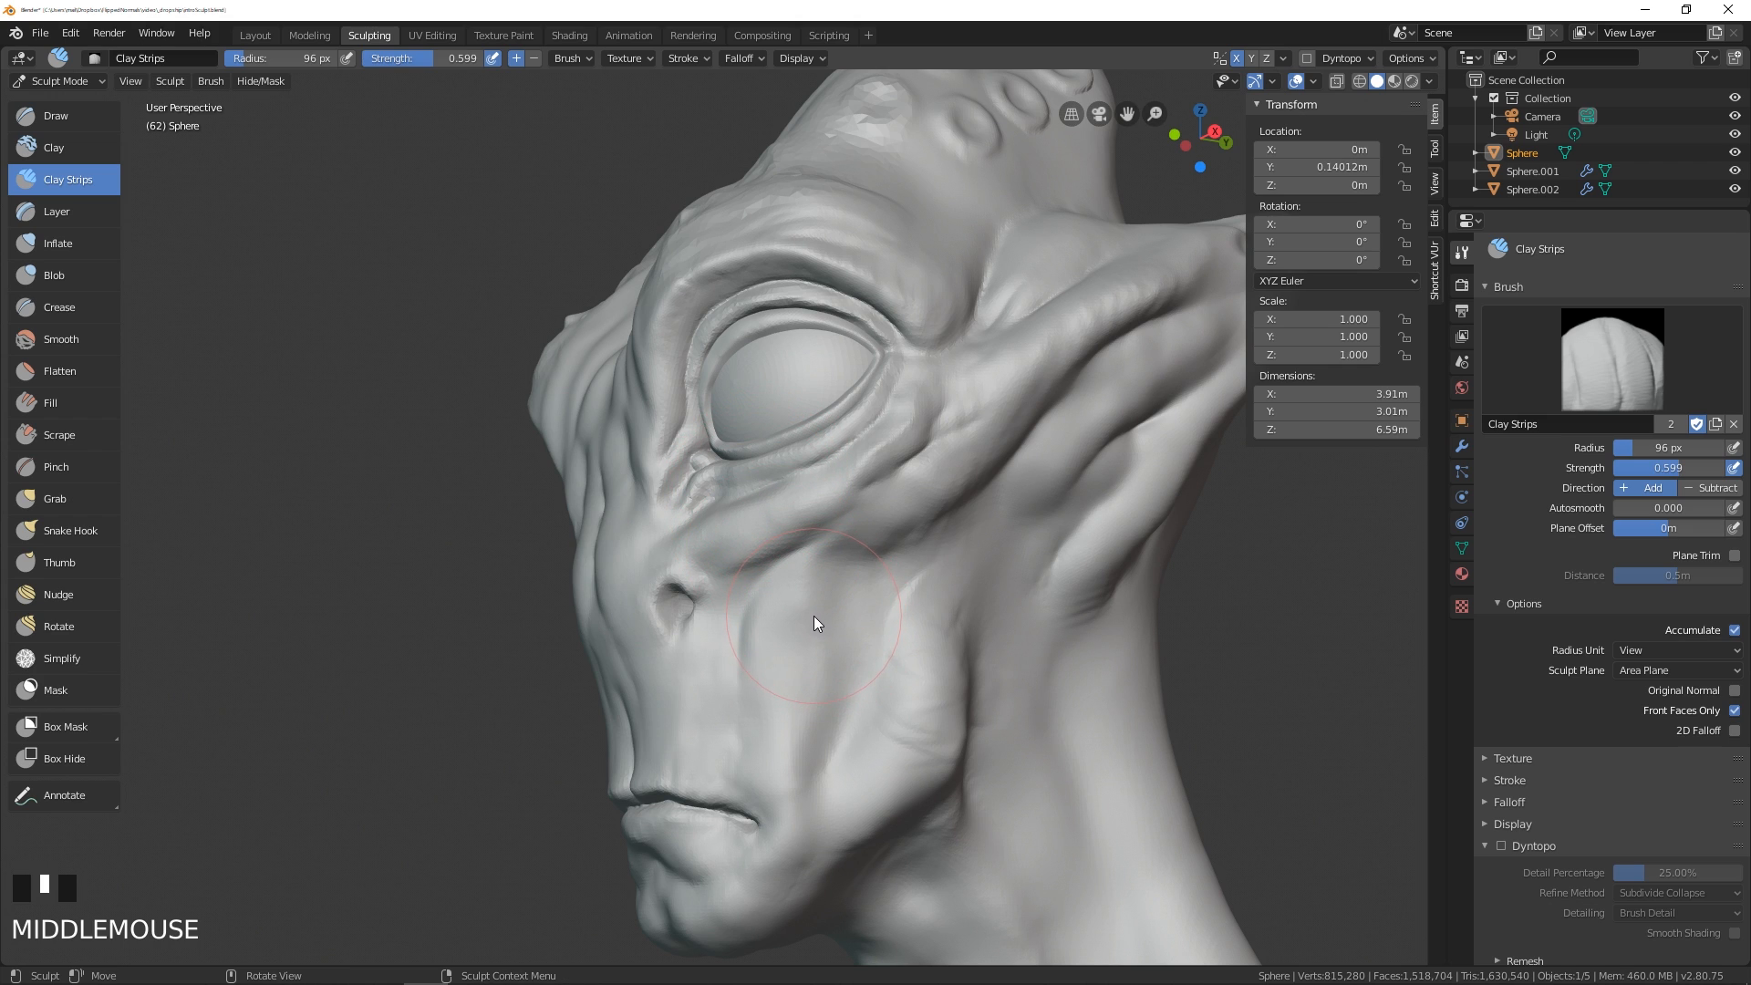
{"action": "middle_click_drag", "start_coordinate": [818, 615], "coordinate": [868, 620]}
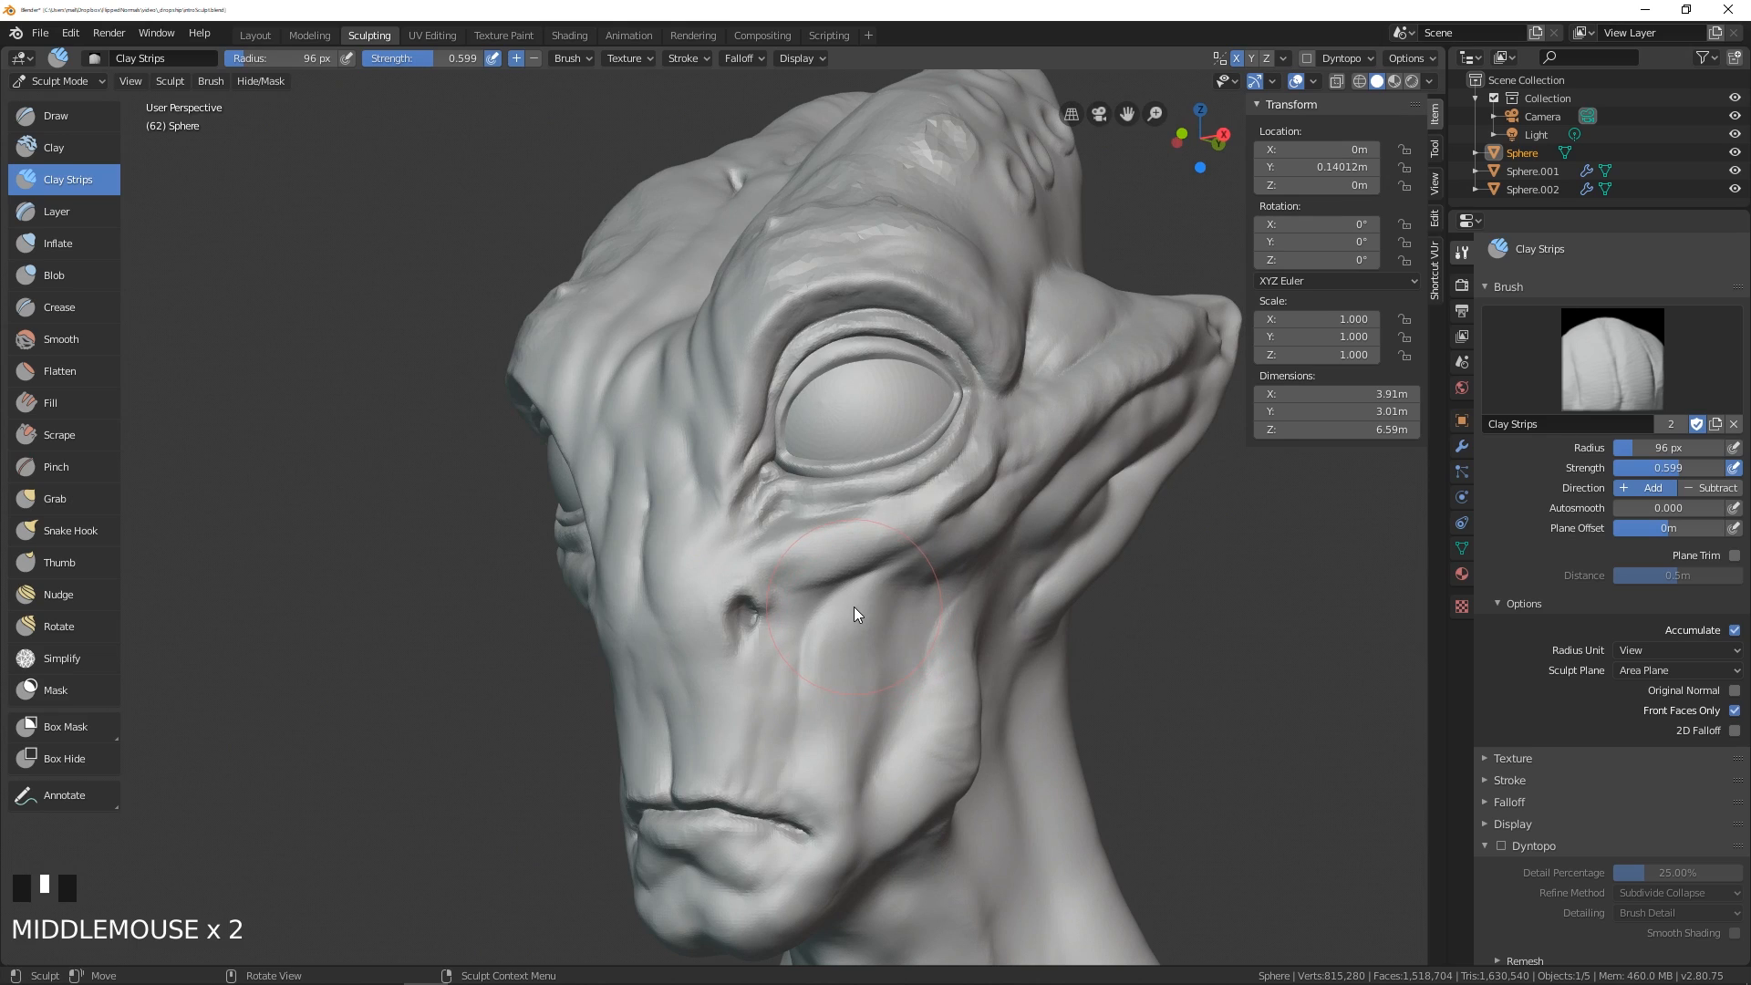
{"action": "key", "text": "f"}
{"action": "left_click", "coordinate": [812, 600]}
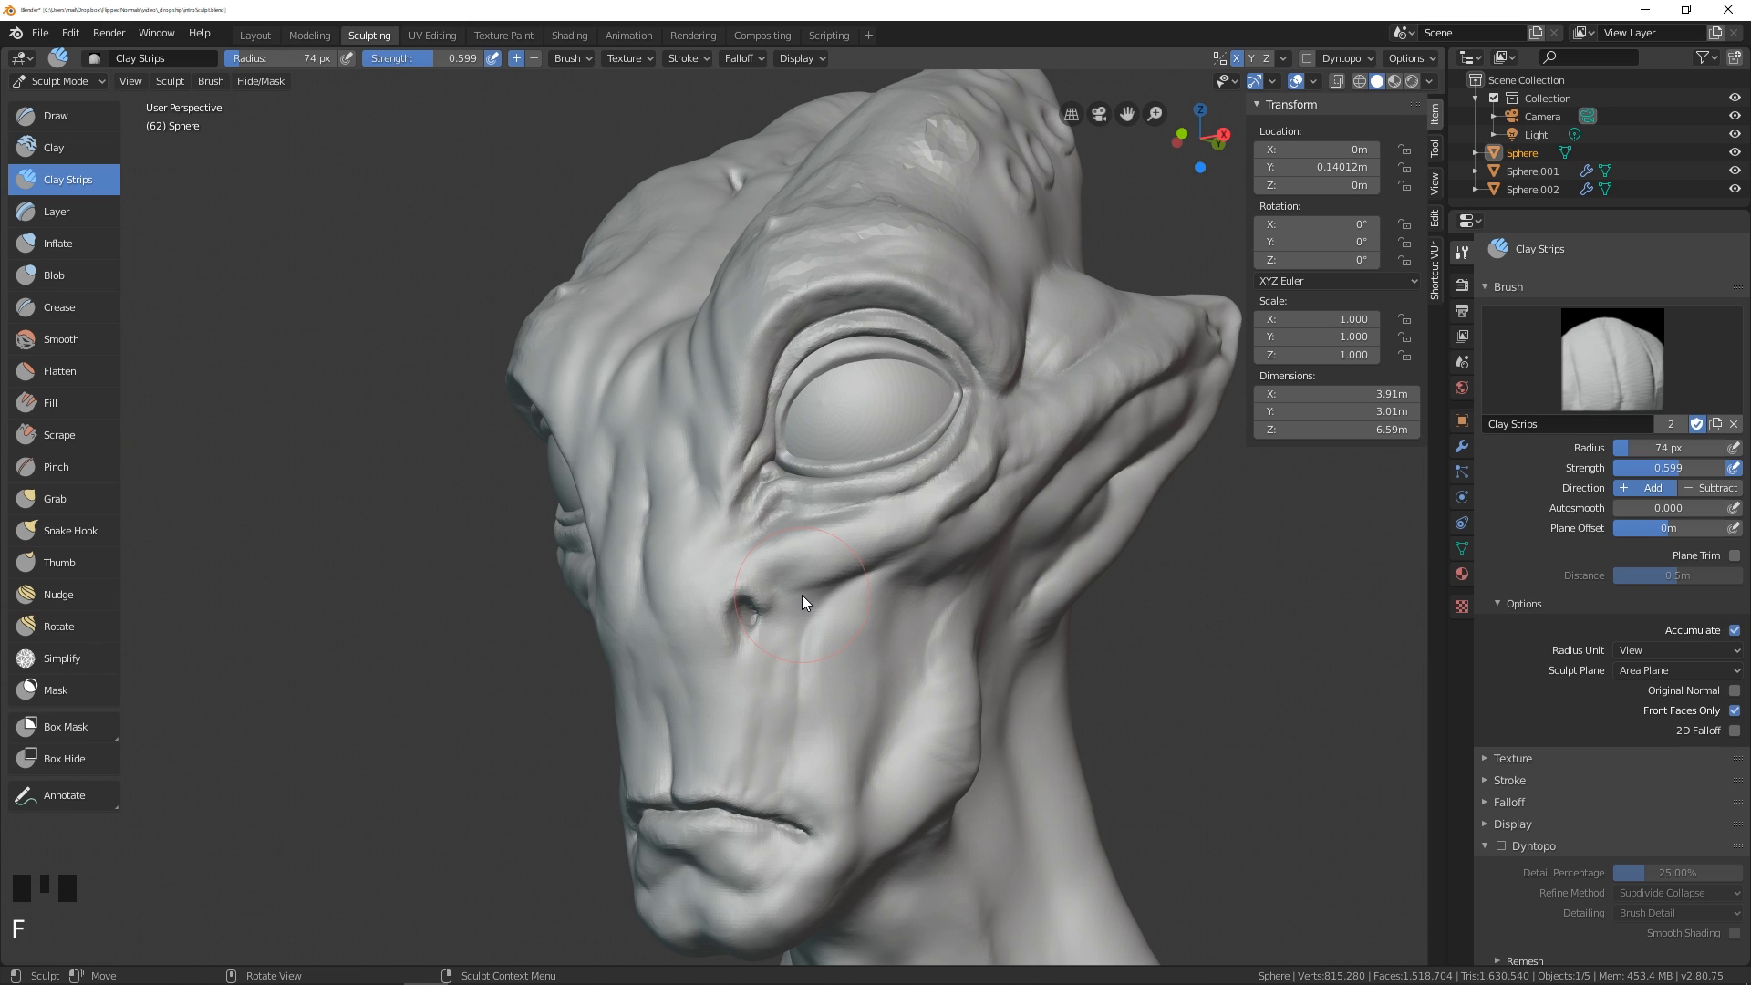
{"action": "mouse_move", "coordinate": [802, 588]}
{"action": "middle_mouse_down"}
{"action": "mouse_move", "coordinate": [840, 593]}
{"action": "mouse_move", "coordinate": [808, 582]}
{"action": "middle_mouse_up"}
{"action": "key", "text": "f"}
{"action": "left_click", "coordinate": [873, 576]}
{"action": "left_click", "coordinate": [812, 583]}
{"action": "left_click_drag", "start_coordinate": [814, 591], "coordinate": [855, 584]}
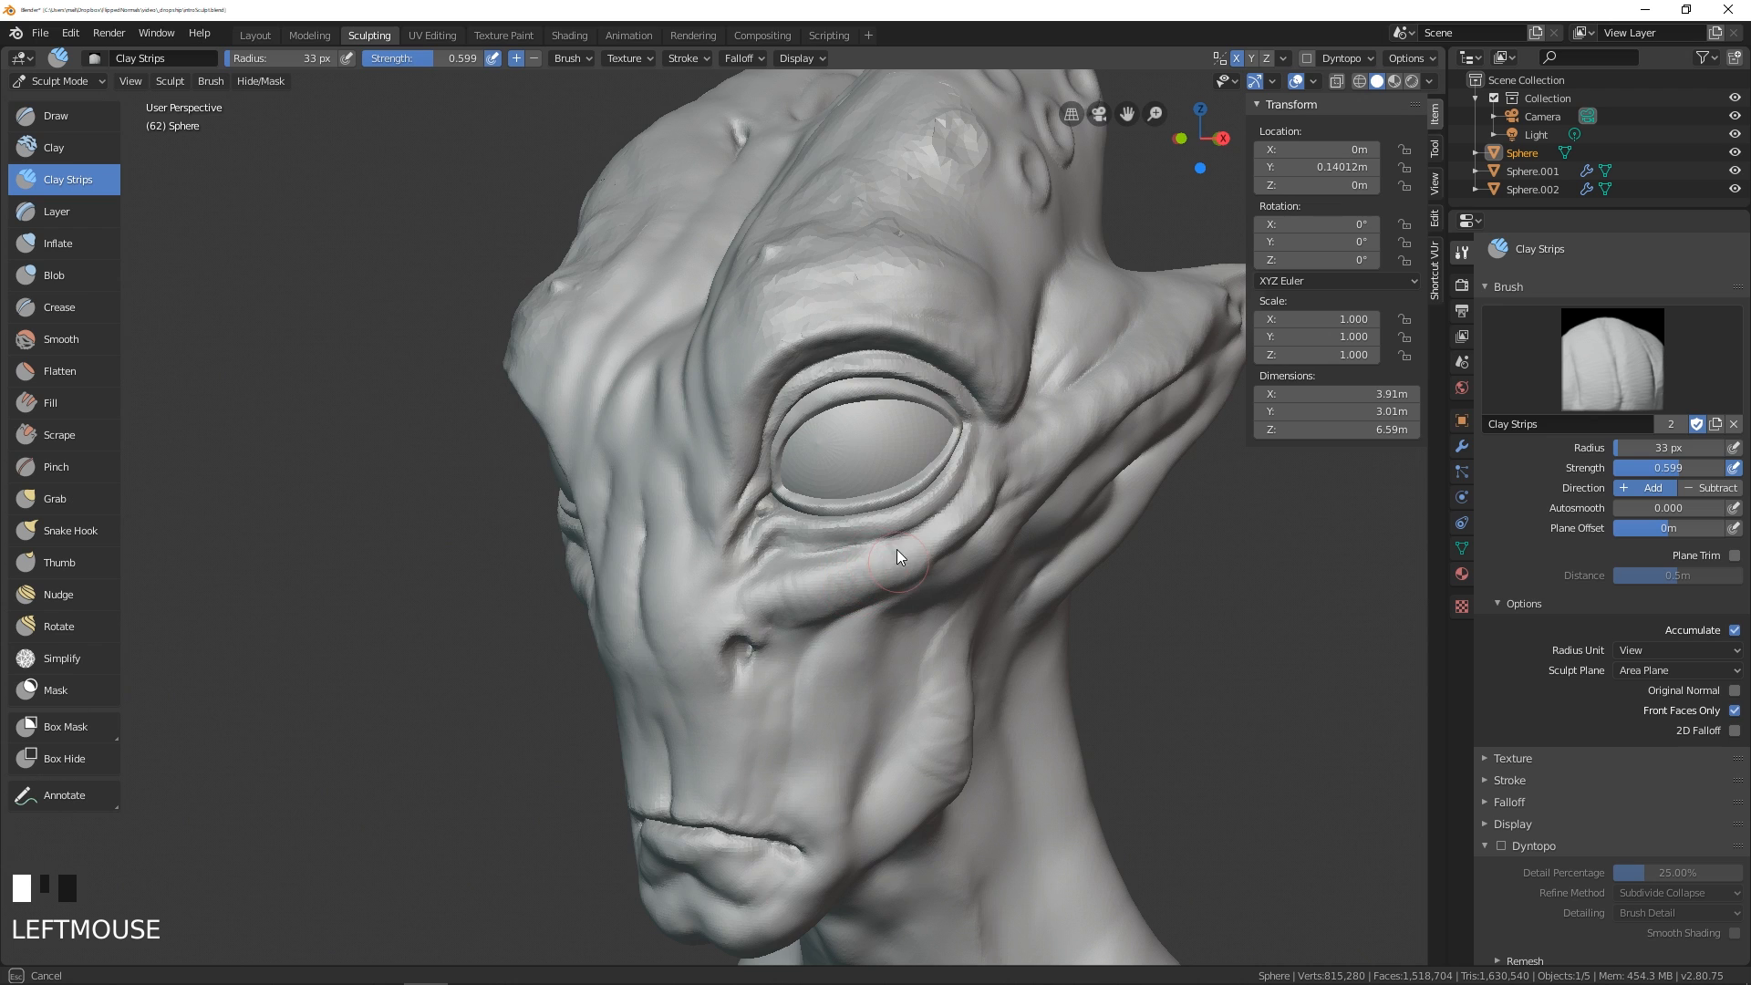
- Refine the folds between the nostril, cheekbone and lower eyelid with 22 px Clay Strips strokes and smooth them
{"action": "key", "text": "f"}
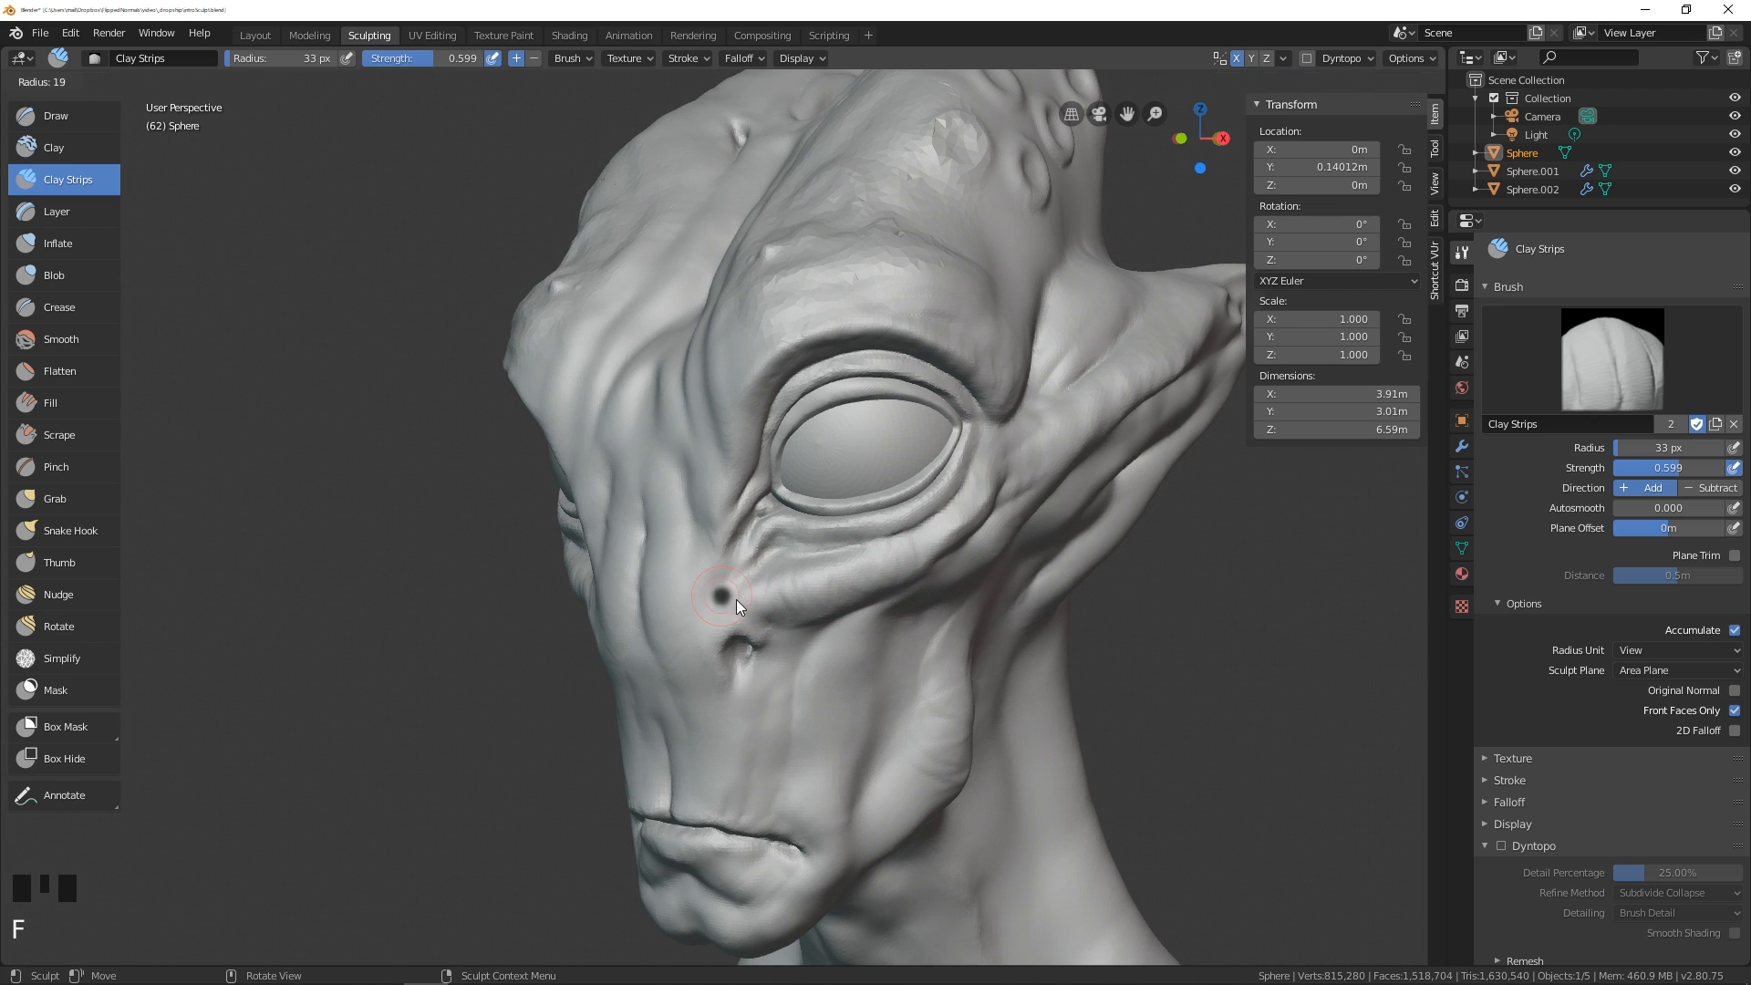
{"action": "left_click", "coordinate": [741, 595]}
{"action": "key", "text": "f"}
{"action": "left_click_drag", "start_coordinate": [750, 596], "coordinate": [708, 603]}
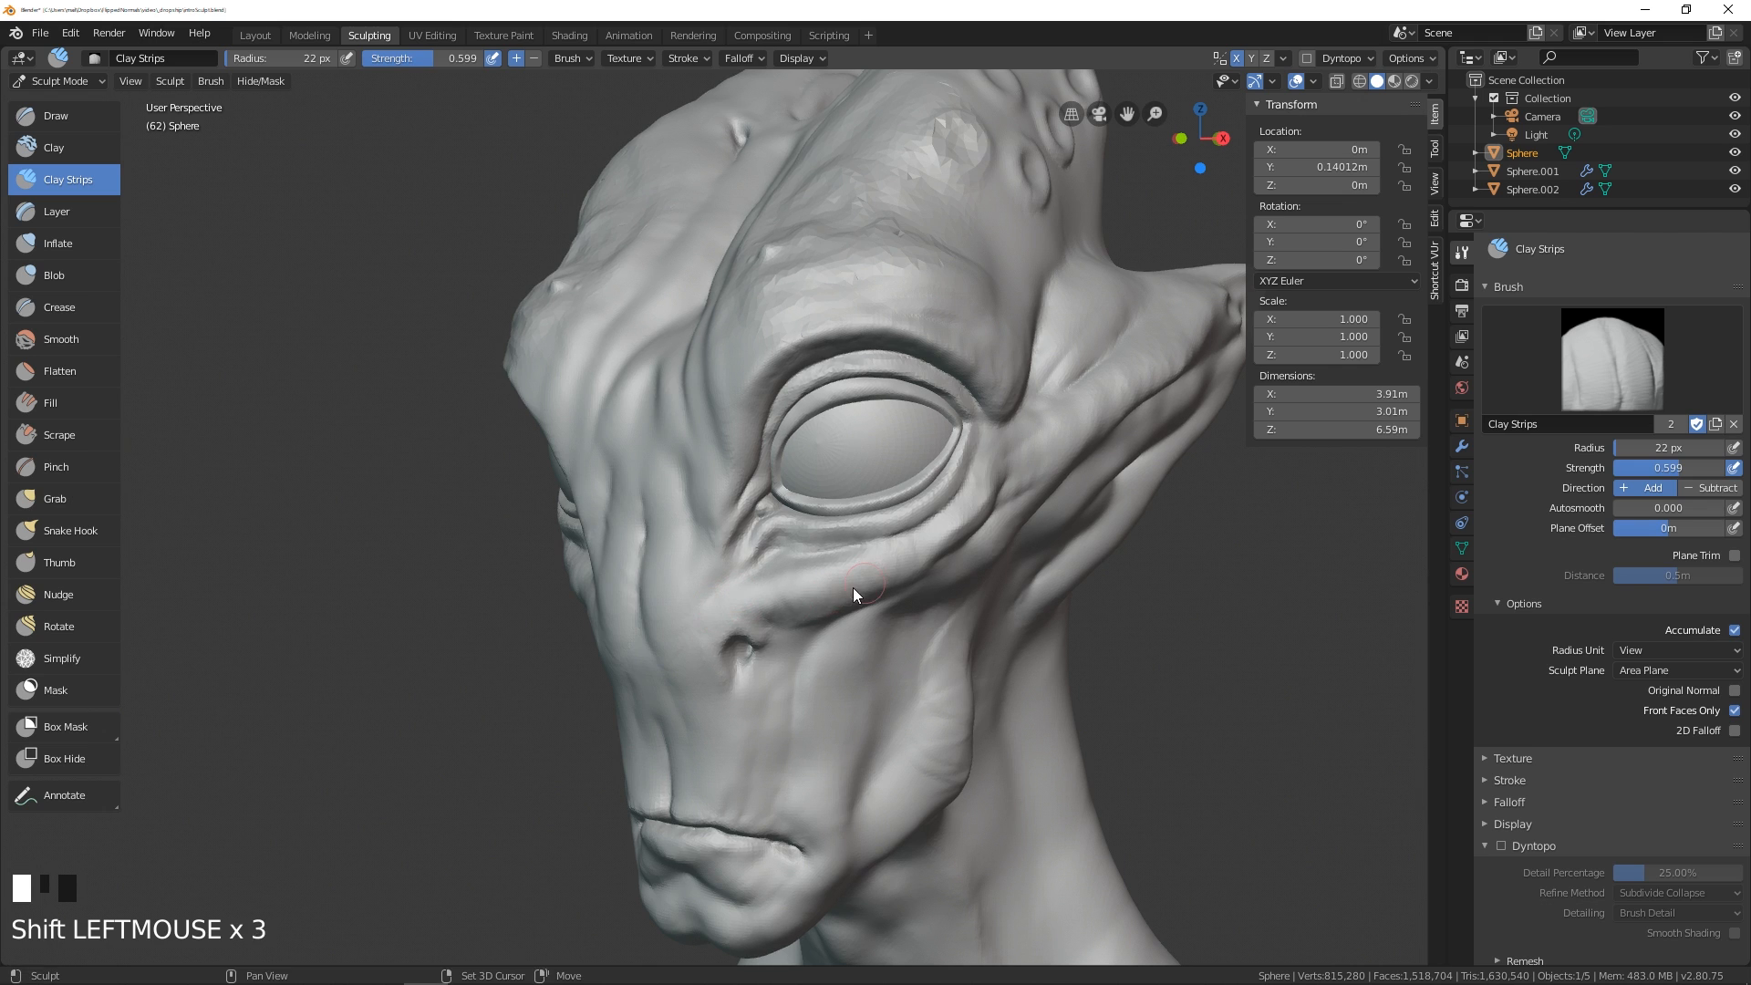
{"action": "mouse_move", "coordinate": [852, 587]}
{"action": "middle_mouse_down"}
{"action": "mouse_move", "coordinate": [949, 556]}
{"action": "mouse_move", "coordinate": [774, 567]}
{"action": "mouse_move", "coordinate": [790, 577]}
{"action": "middle_mouse_up"}
{"action": "left_click", "coordinate": [948, 556], "text": "shift"}
{"action": "left_click", "coordinate": [948, 557], "text": "shift"}
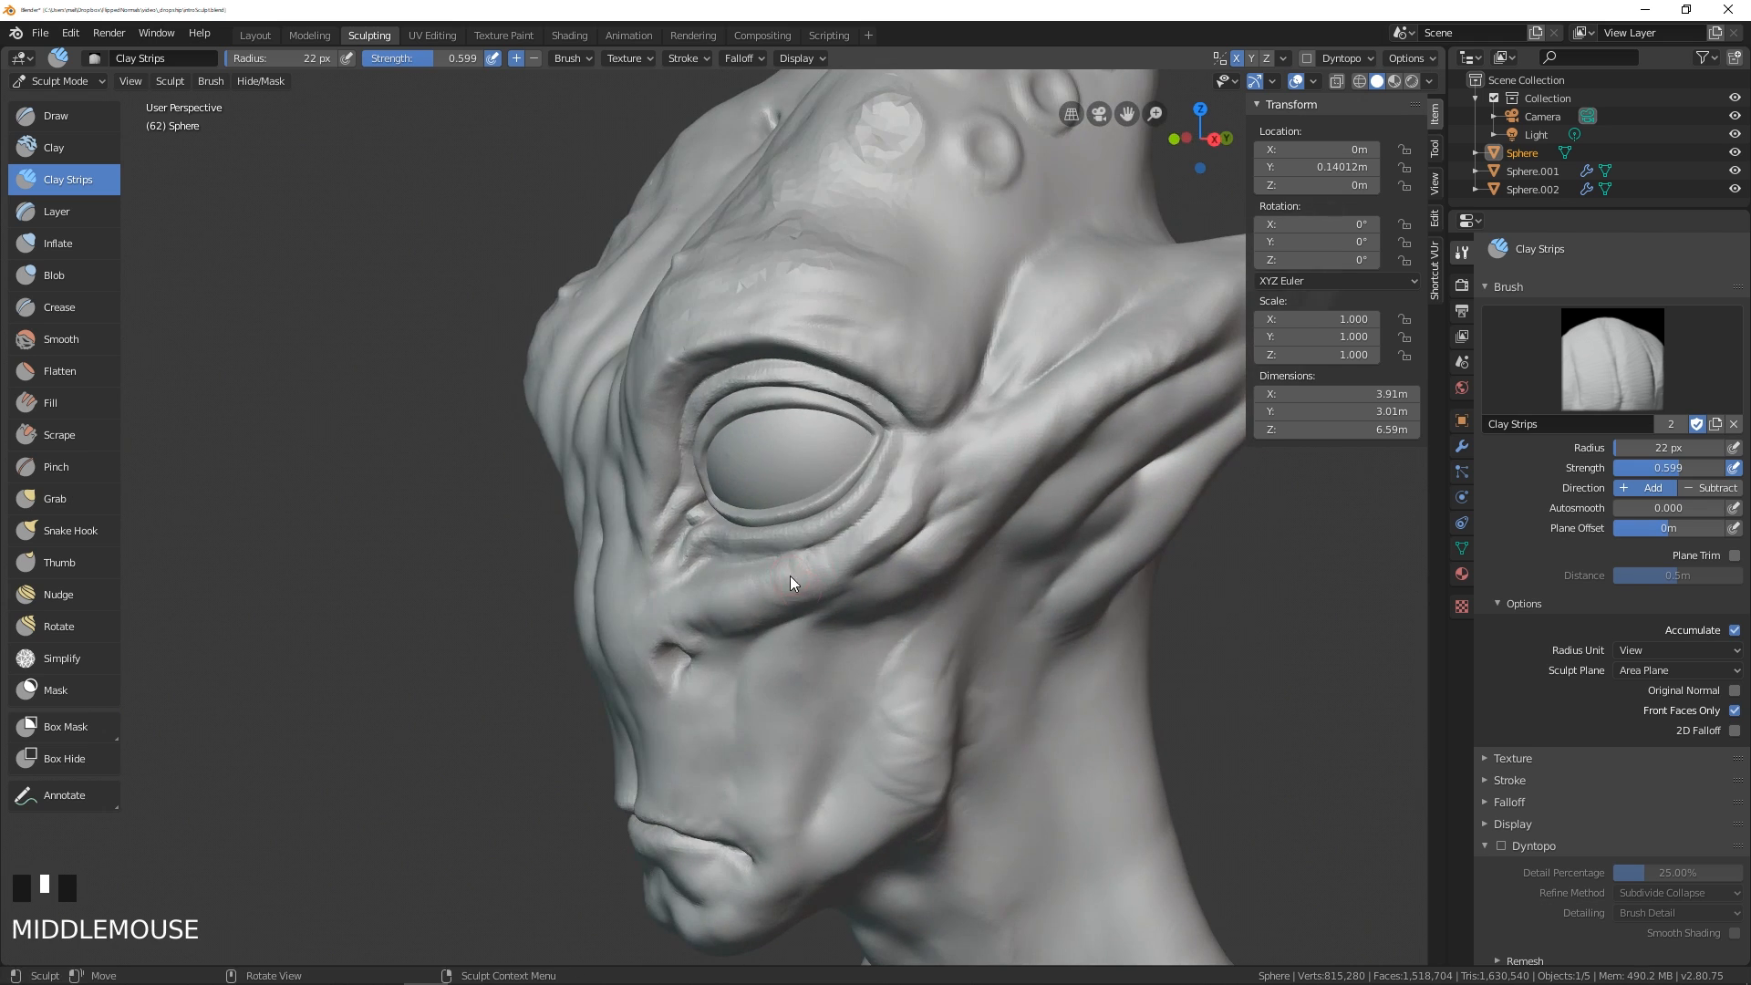
{"action": "left_click_drag", "start_coordinate": [790, 576], "coordinate": [826, 571]}
{"action": "mouse_move", "coordinate": [826, 571]}
{"action": "left_mouse_down", "text": "shift"}
{"action": "mouse_move", "coordinate": [866, 557]}
{"action": "mouse_move", "coordinate": [858, 474]}
{"action": "left_mouse_up", "text": "shift"}
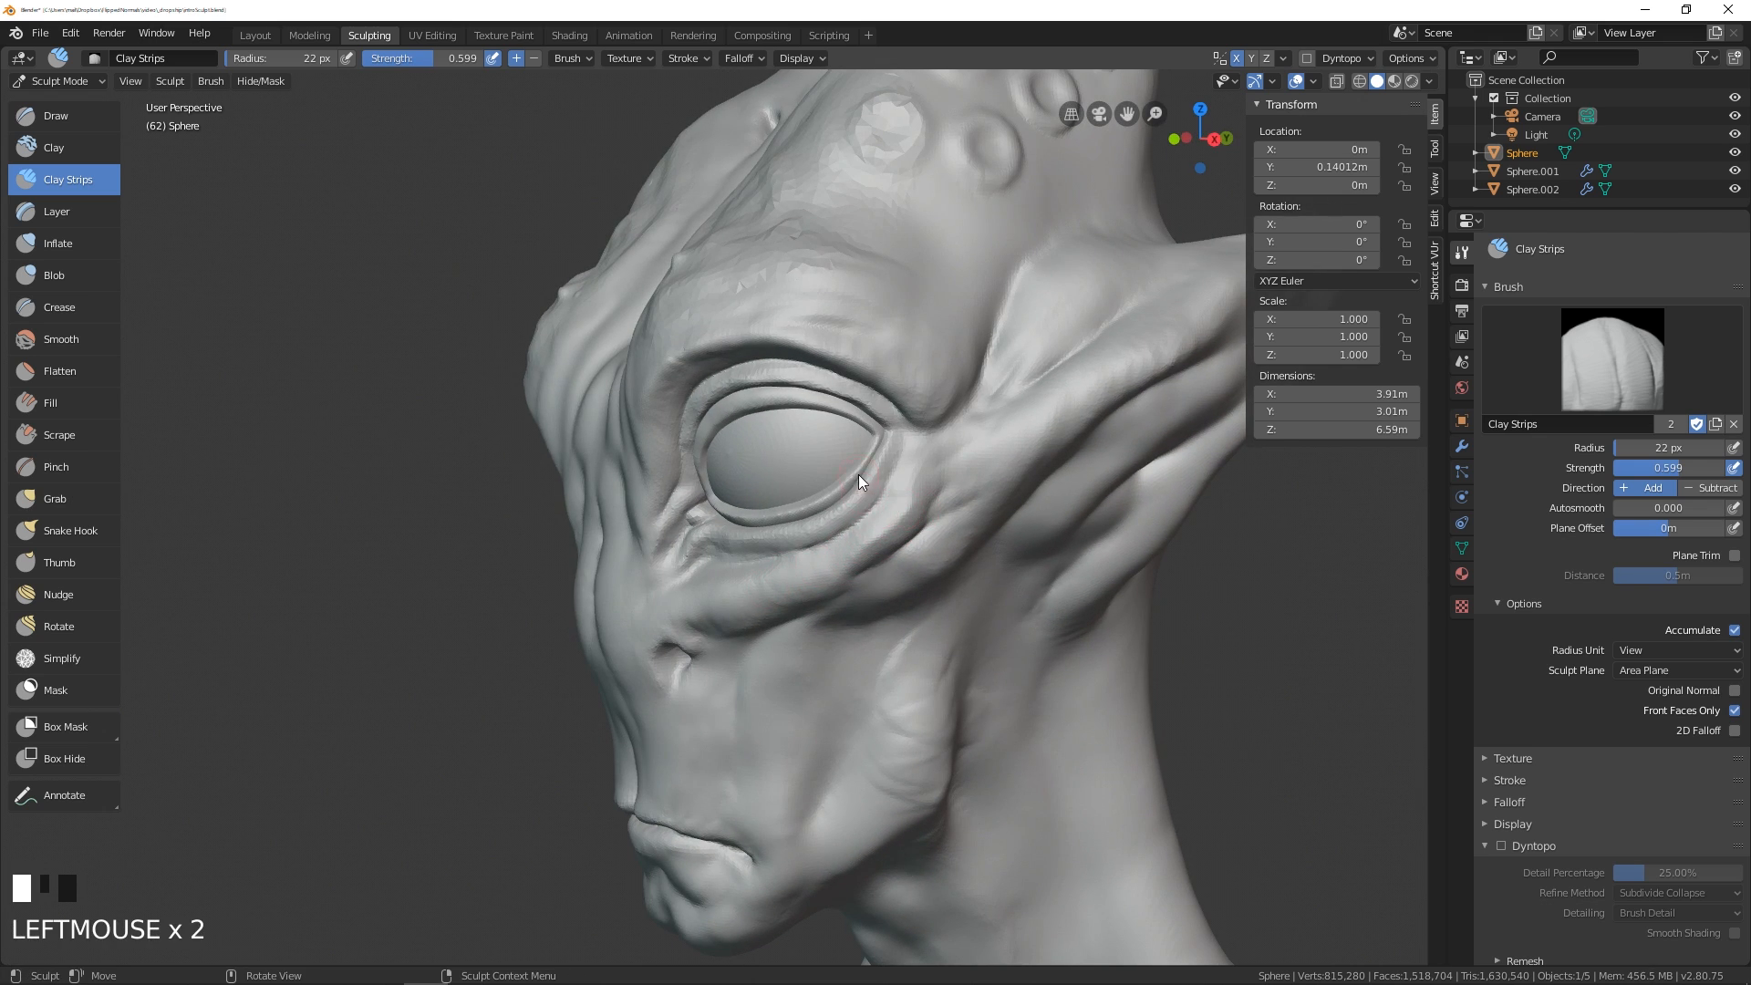
- Puff up the fold beneath the lower eyelid and around its outer corner using the Inflate brush at 82 px radius
{"action": "left_click", "coordinate": [108, 252]}
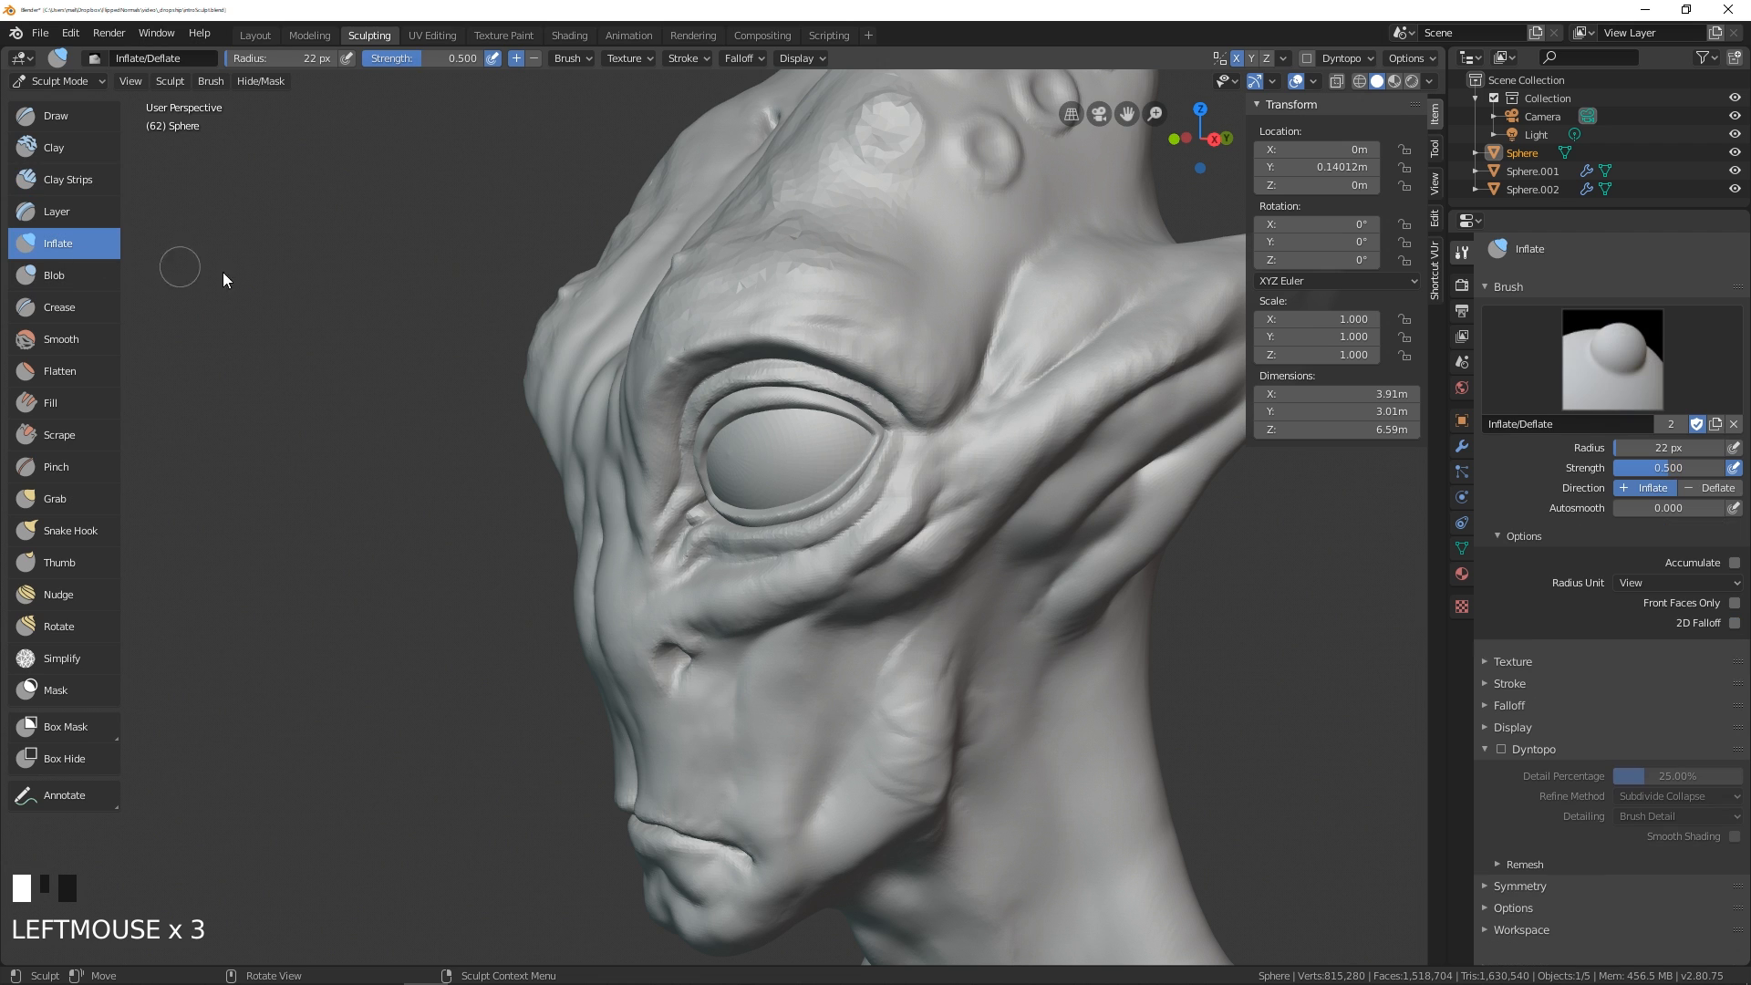
{"action": "key", "text": "f"}
{"action": "mouse_move", "coordinate": [883, 480]}
{"action": "middle_mouse_down"}
{"action": "mouse_move", "coordinate": [949, 518]}
{"action": "mouse_move", "coordinate": [910, 531]}
{"action": "mouse_move", "coordinate": [994, 522]}
{"action": "middle_mouse_up"}
{"action": "middle_click_drag", "start_coordinate": [957, 549], "coordinate": [930, 545]}
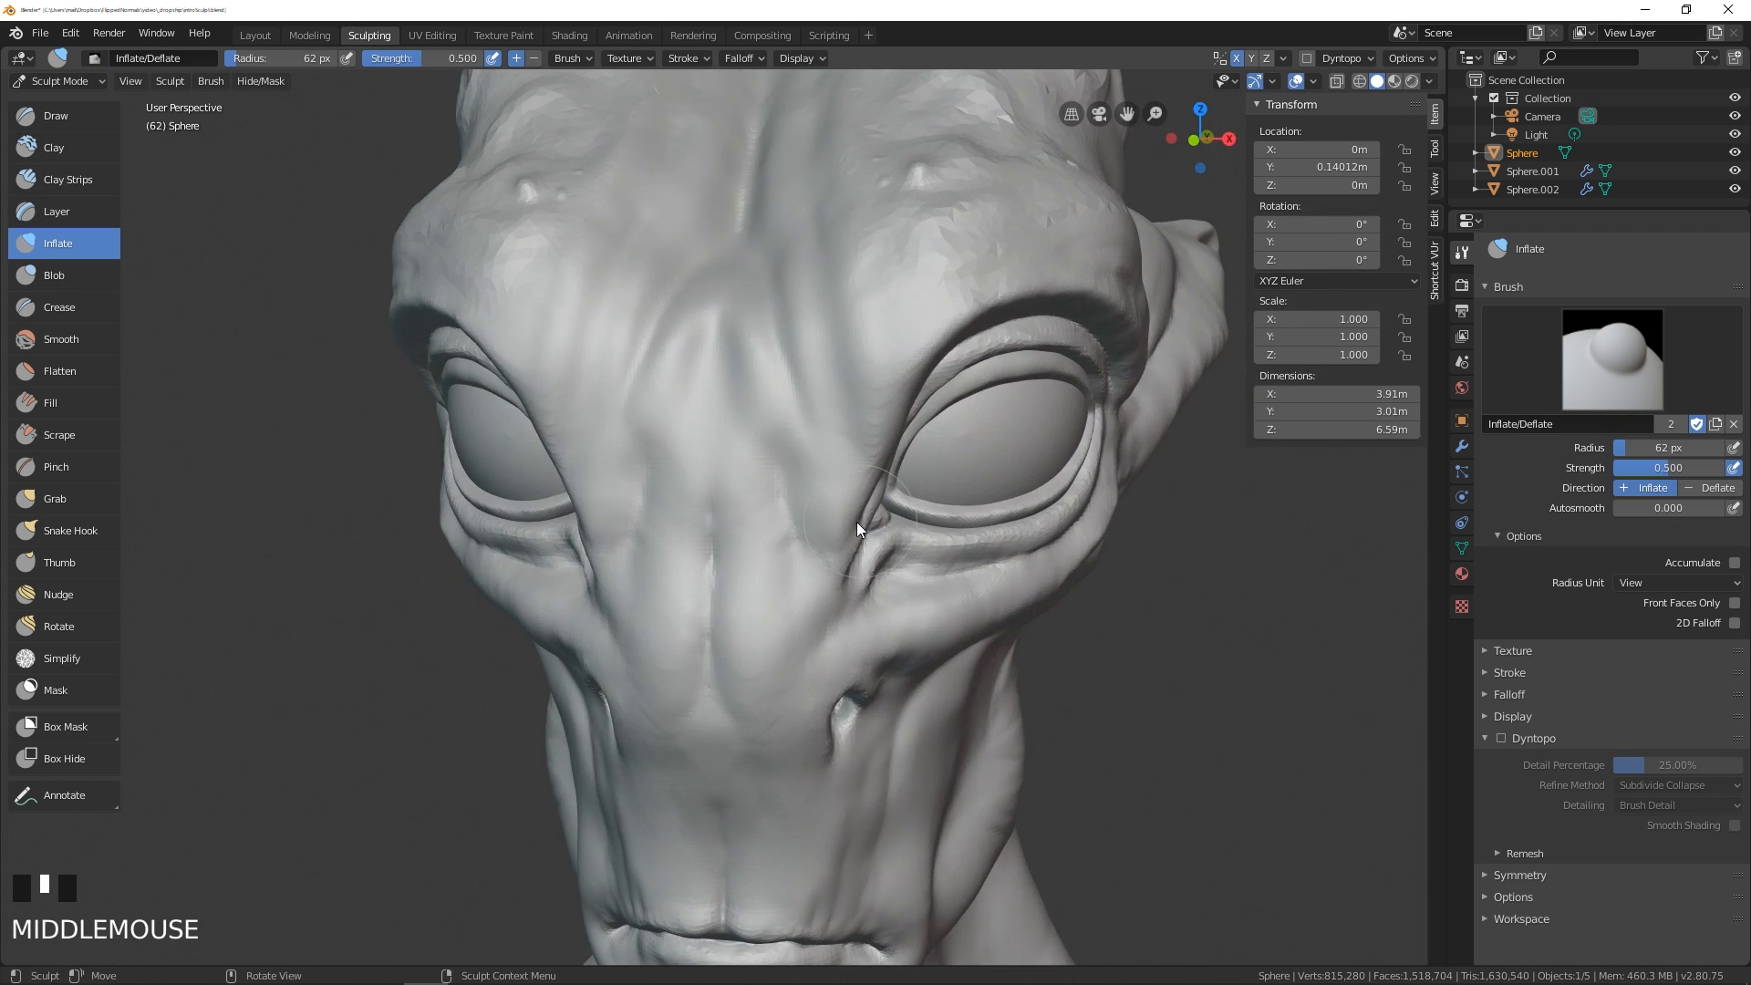
{"action": "key", "text": "f"}
{"action": "middle_click_drag", "start_coordinate": [886, 599], "coordinate": [837, 570]}
{"action": "left_click", "coordinate": [848, 578]}
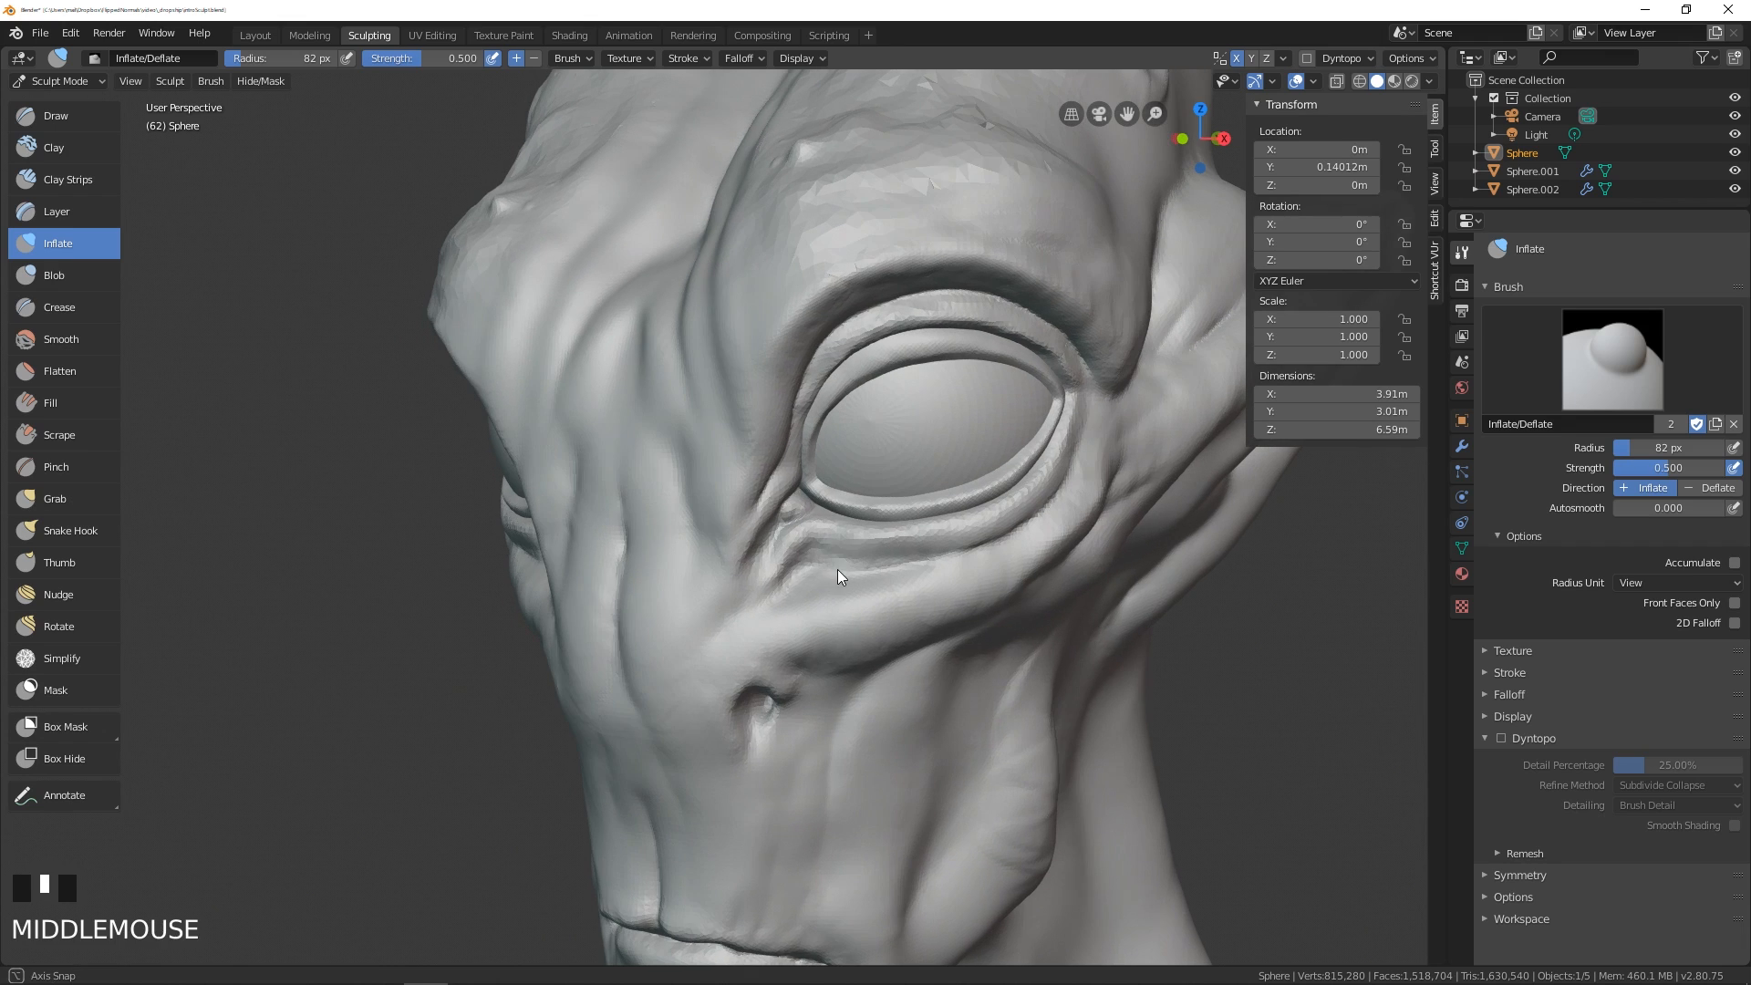
{"action": "left_click_drag", "start_coordinate": [831, 570], "coordinate": [784, 591]}
{"action": "left_click_drag", "start_coordinate": [855, 571], "coordinate": [810, 573]}
{"action": "mouse_move", "coordinate": [871, 565]}
{"action": "left_mouse_down"}
{"action": "mouse_move", "coordinate": [843, 571]}
{"action": "mouse_move", "coordinate": [914, 560]}
{"action": "left_mouse_up"}
{"action": "left_click_drag", "start_coordinate": [985, 548], "coordinate": [974, 554]}
{"action": "left_click_drag", "start_coordinate": [1035, 521], "coordinate": [1016, 529]}
{"action": "left_click_drag", "start_coordinate": [901, 566], "coordinate": [880, 571]}
{"action": "mouse_move", "coordinate": [882, 576]}
{"action": "middle_mouse_down"}
{"action": "mouse_move", "coordinate": [925, 571]}
{"action": "mouse_move", "coordinate": [921, 540]}
{"action": "middle_mouse_up"}
{"action": "mouse_move", "coordinate": [921, 540]}
{"action": "left_mouse_down"}
{"action": "mouse_move", "coordinate": [976, 501]}
{"action": "mouse_move", "coordinate": [844, 599]}
{"action": "mouse_move", "coordinate": [743, 637]}
{"action": "mouse_move", "coordinate": [1010, 434]}
{"action": "left_mouse_up"}
- Smooth the inflated fold under the eye with a 45 px brush radius
{"action": "mouse_move", "coordinate": [1009, 434]}
{"action": "middle_mouse_down"}
{"action": "mouse_move", "coordinate": [1023, 491]}
{"action": "mouse_move", "coordinate": [936, 582]}
{"action": "mouse_move", "coordinate": [980, 505]}
{"action": "mouse_move", "coordinate": [912, 492]}
{"action": "middle_mouse_up"}
{"action": "middle_click_drag", "start_coordinate": [912, 492], "coordinate": [848, 446], "text": "ctrl"}
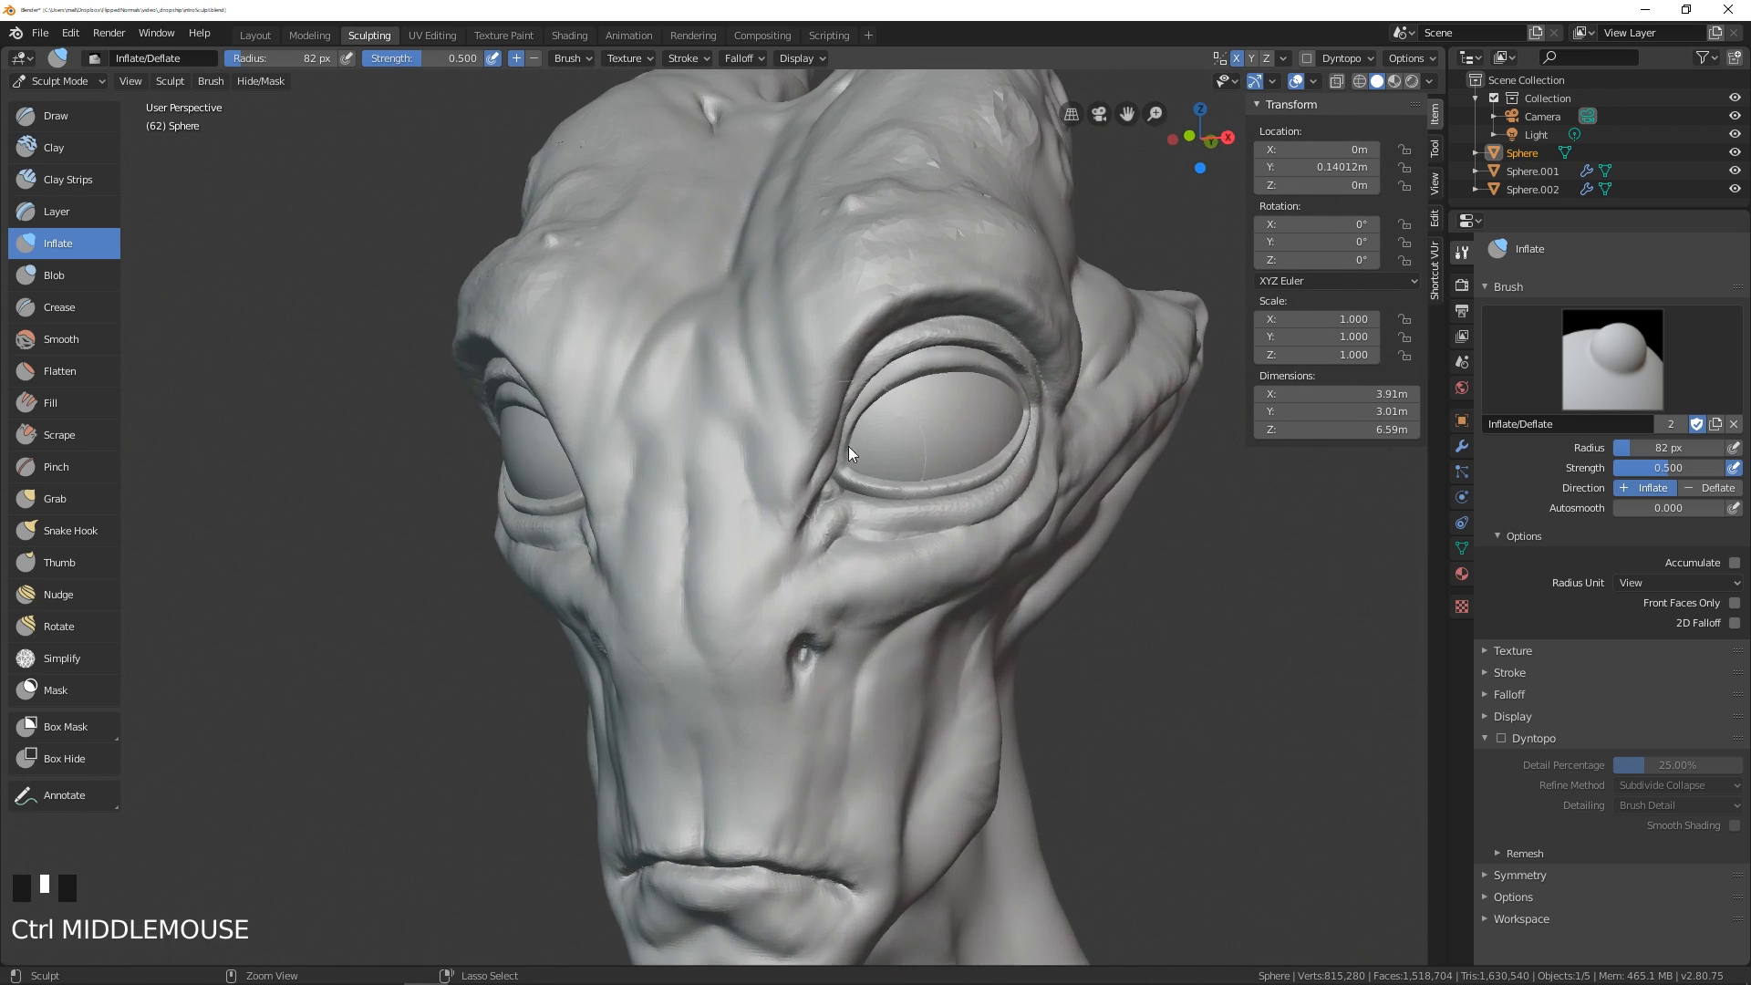
{"action": "key", "text": "f"}
{"action": "left_click", "coordinate": [1005, 520], "text": "shift"}
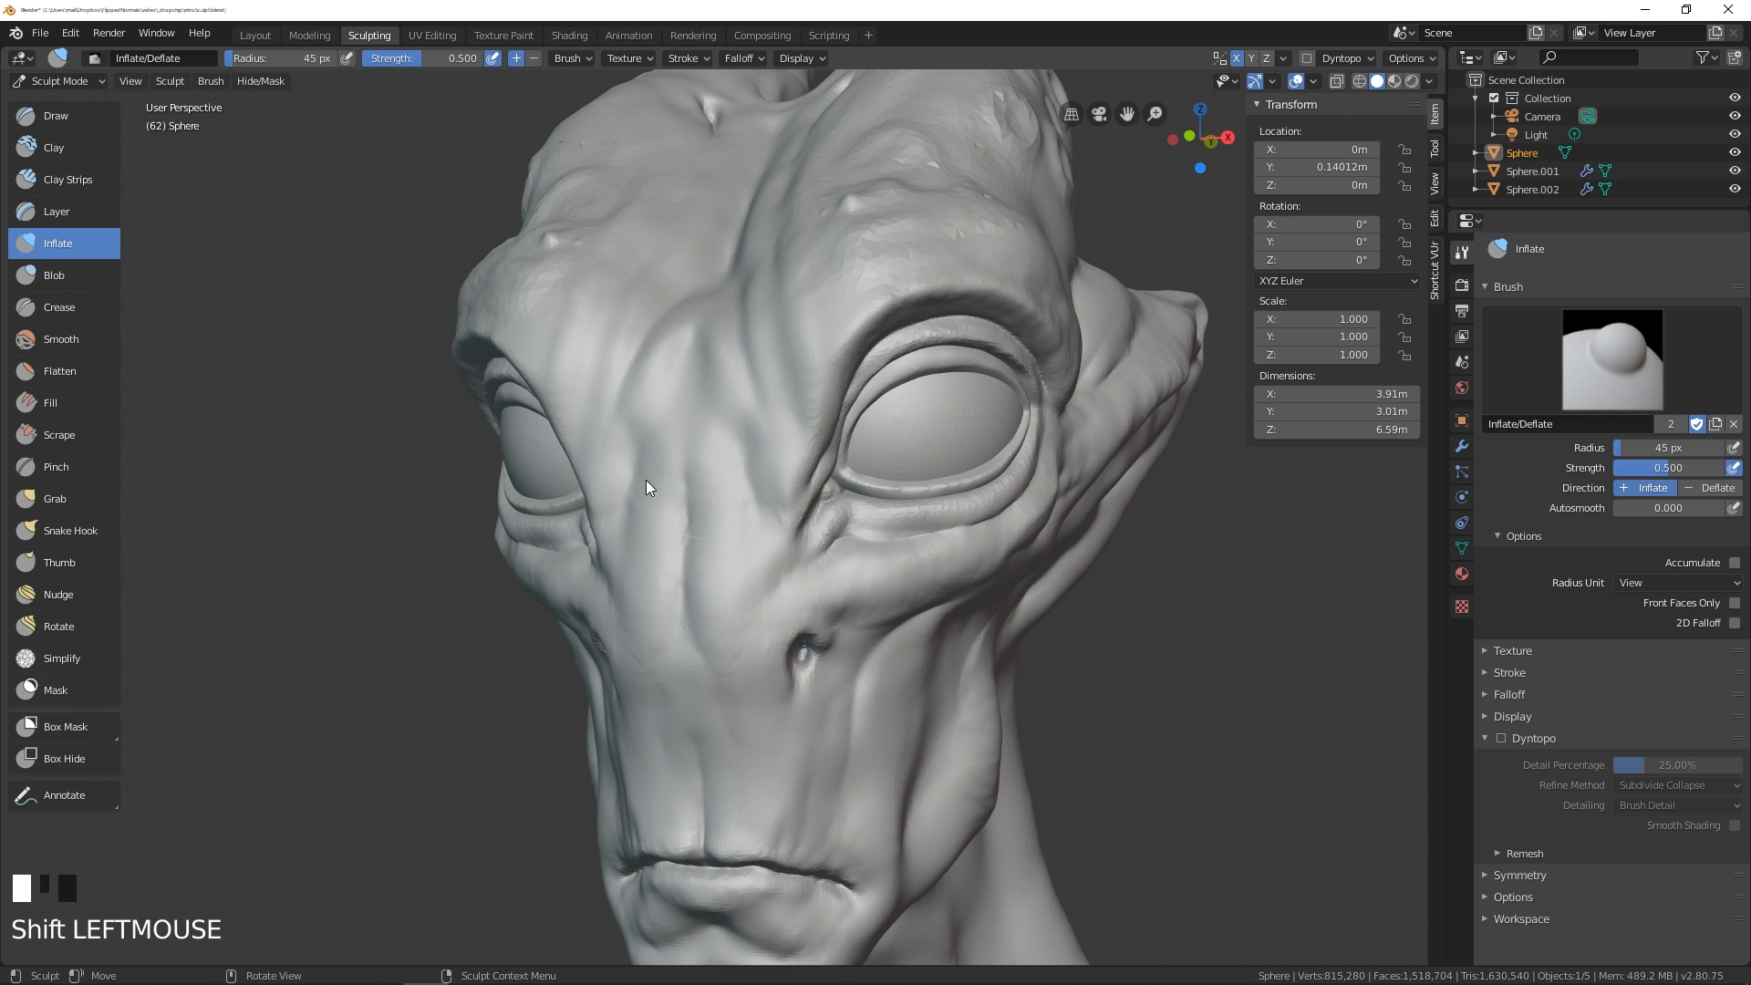
- Carve furrows between the brows with the Crease brush at strength 0.285 and radius 21 px
{"action": "left_click", "coordinate": [73, 309]}
{"action": "mouse_move", "coordinate": [715, 354]}
{"action": "middle_mouse_down", "text": "shift"}
{"action": "mouse_move", "coordinate": [848, 560]}
{"action": "mouse_move", "coordinate": [829, 534]}
{"action": "middle_mouse_up", "text": "shift"}
{"action": "key", "text": "f"}
{"action": "key", "text": "shift+f"}
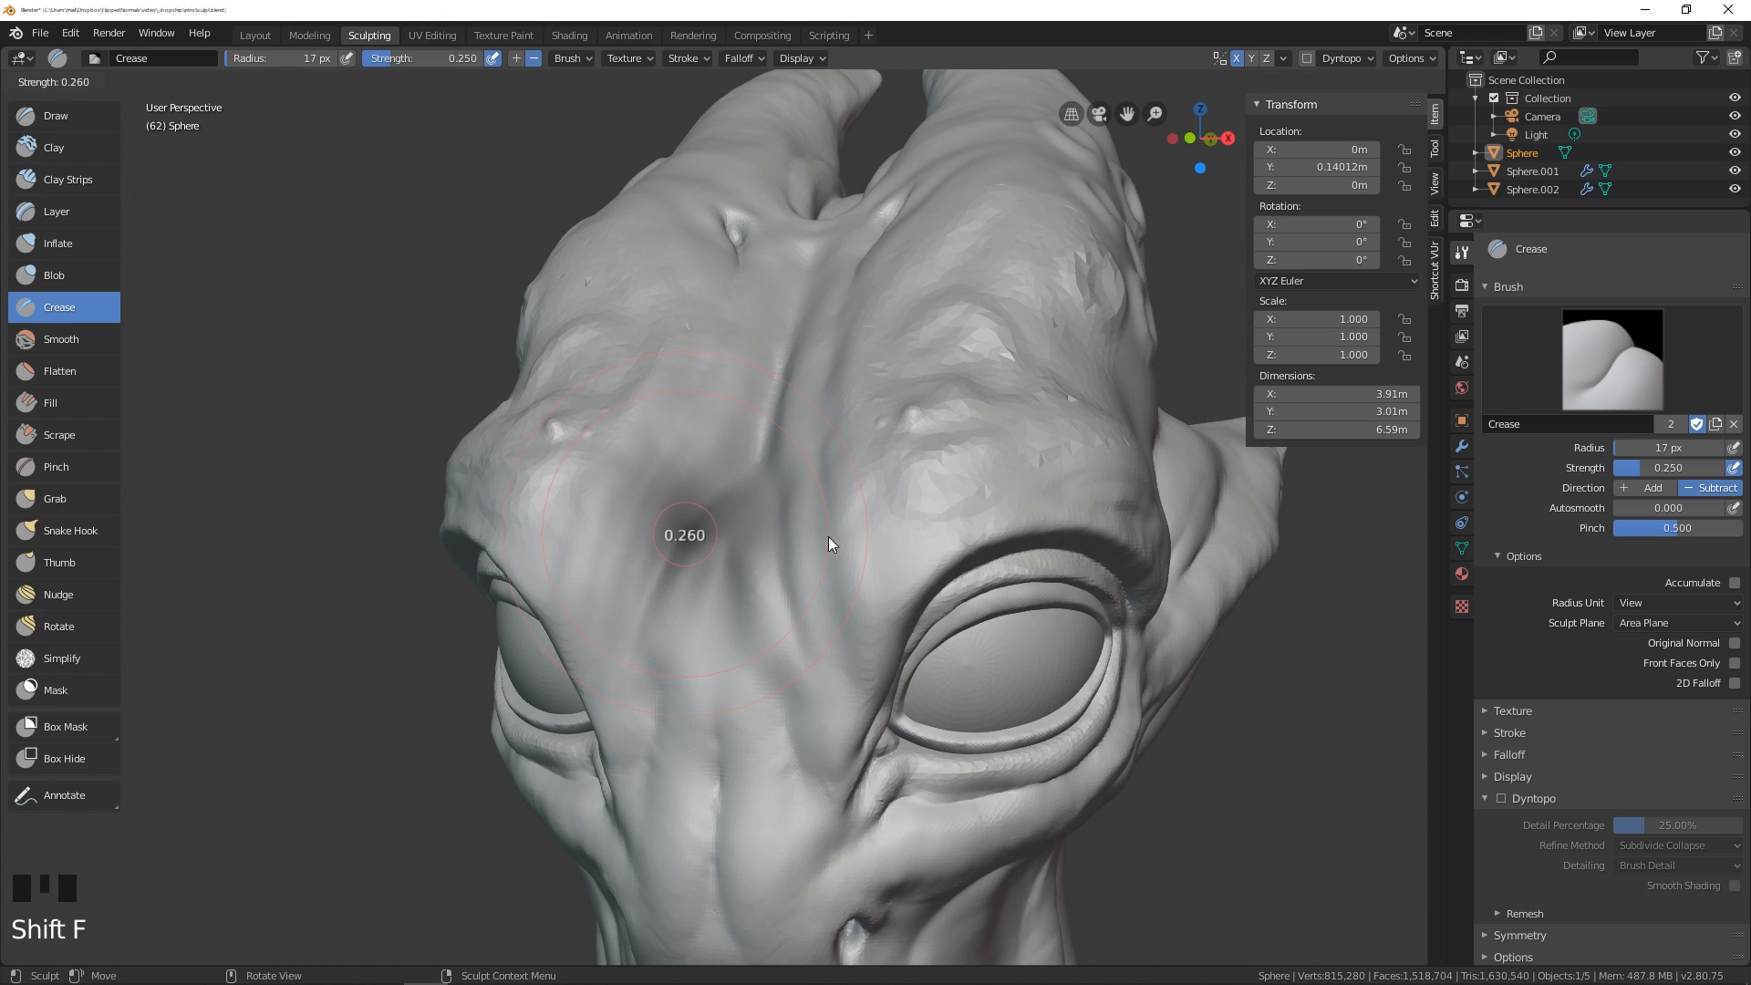
{"action": "left_click", "coordinate": [823, 535]}
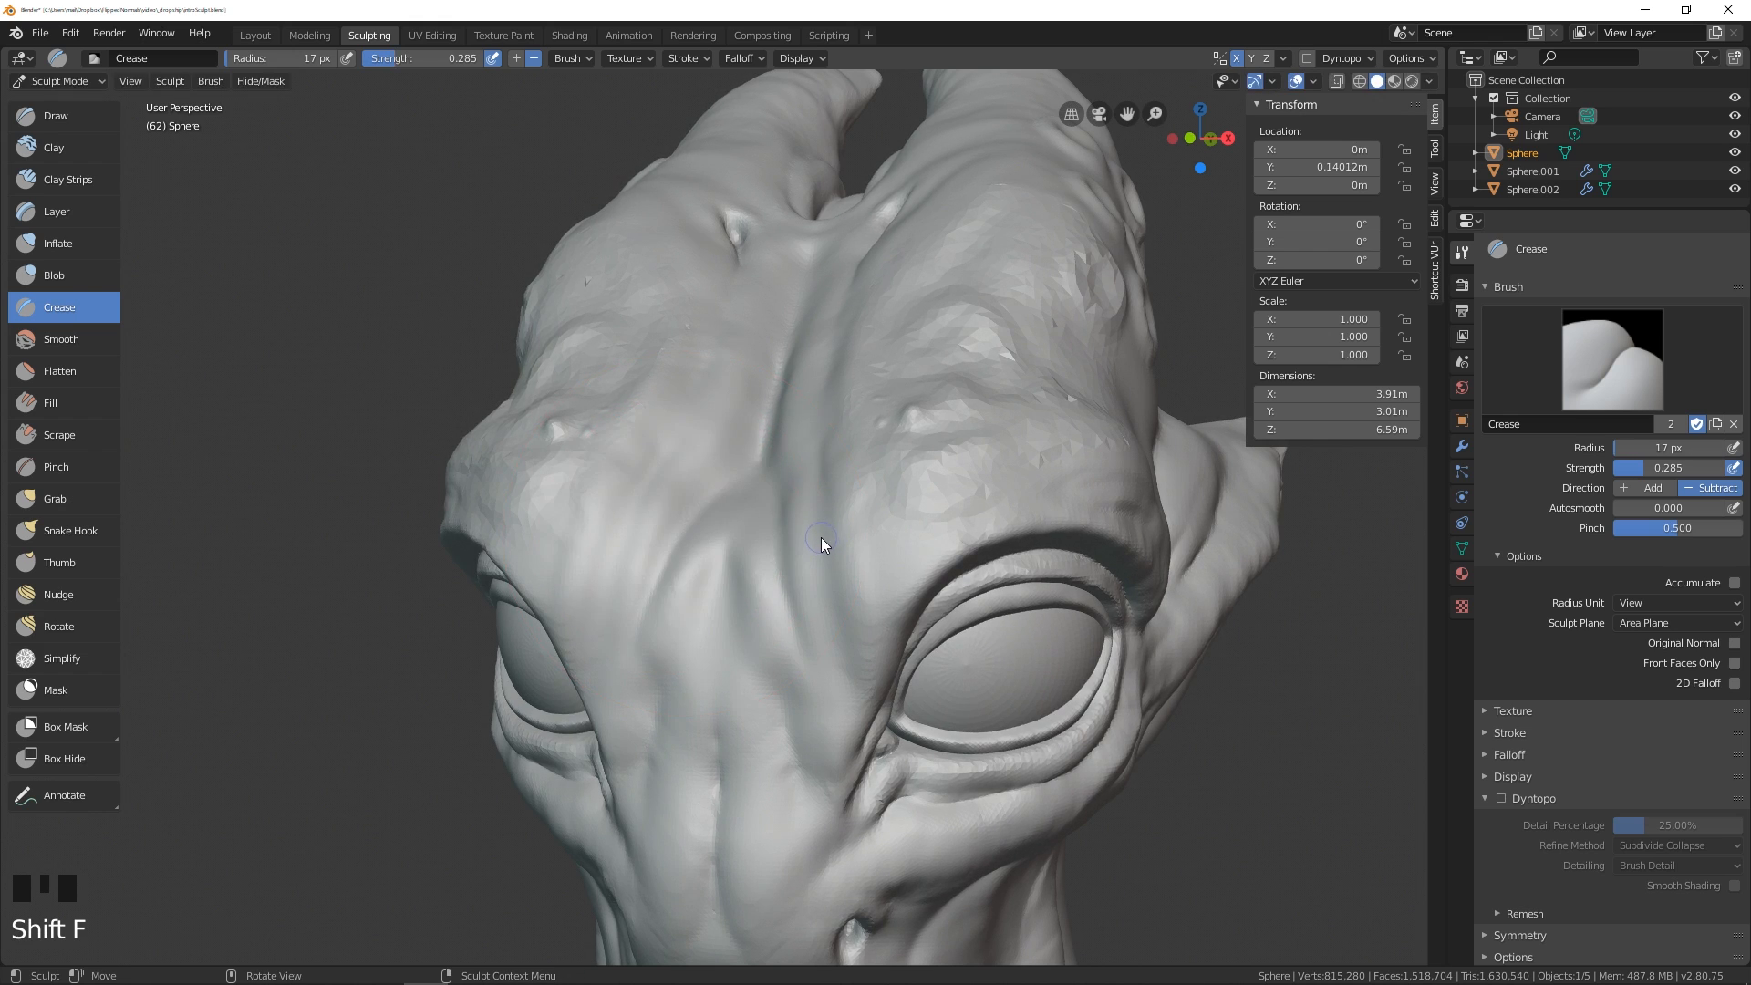
{"action": "key", "text": "f"}
{"action": "left_click", "coordinate": [804, 533]}
{"action": "mouse_move", "coordinate": [824, 533]}
{"action": "middle_mouse_down"}
{"action": "mouse_move", "coordinate": [923, 532]}
{"action": "mouse_move", "coordinate": [903, 545]}
{"action": "middle_mouse_up"}
{"action": "key", "text": "f"}
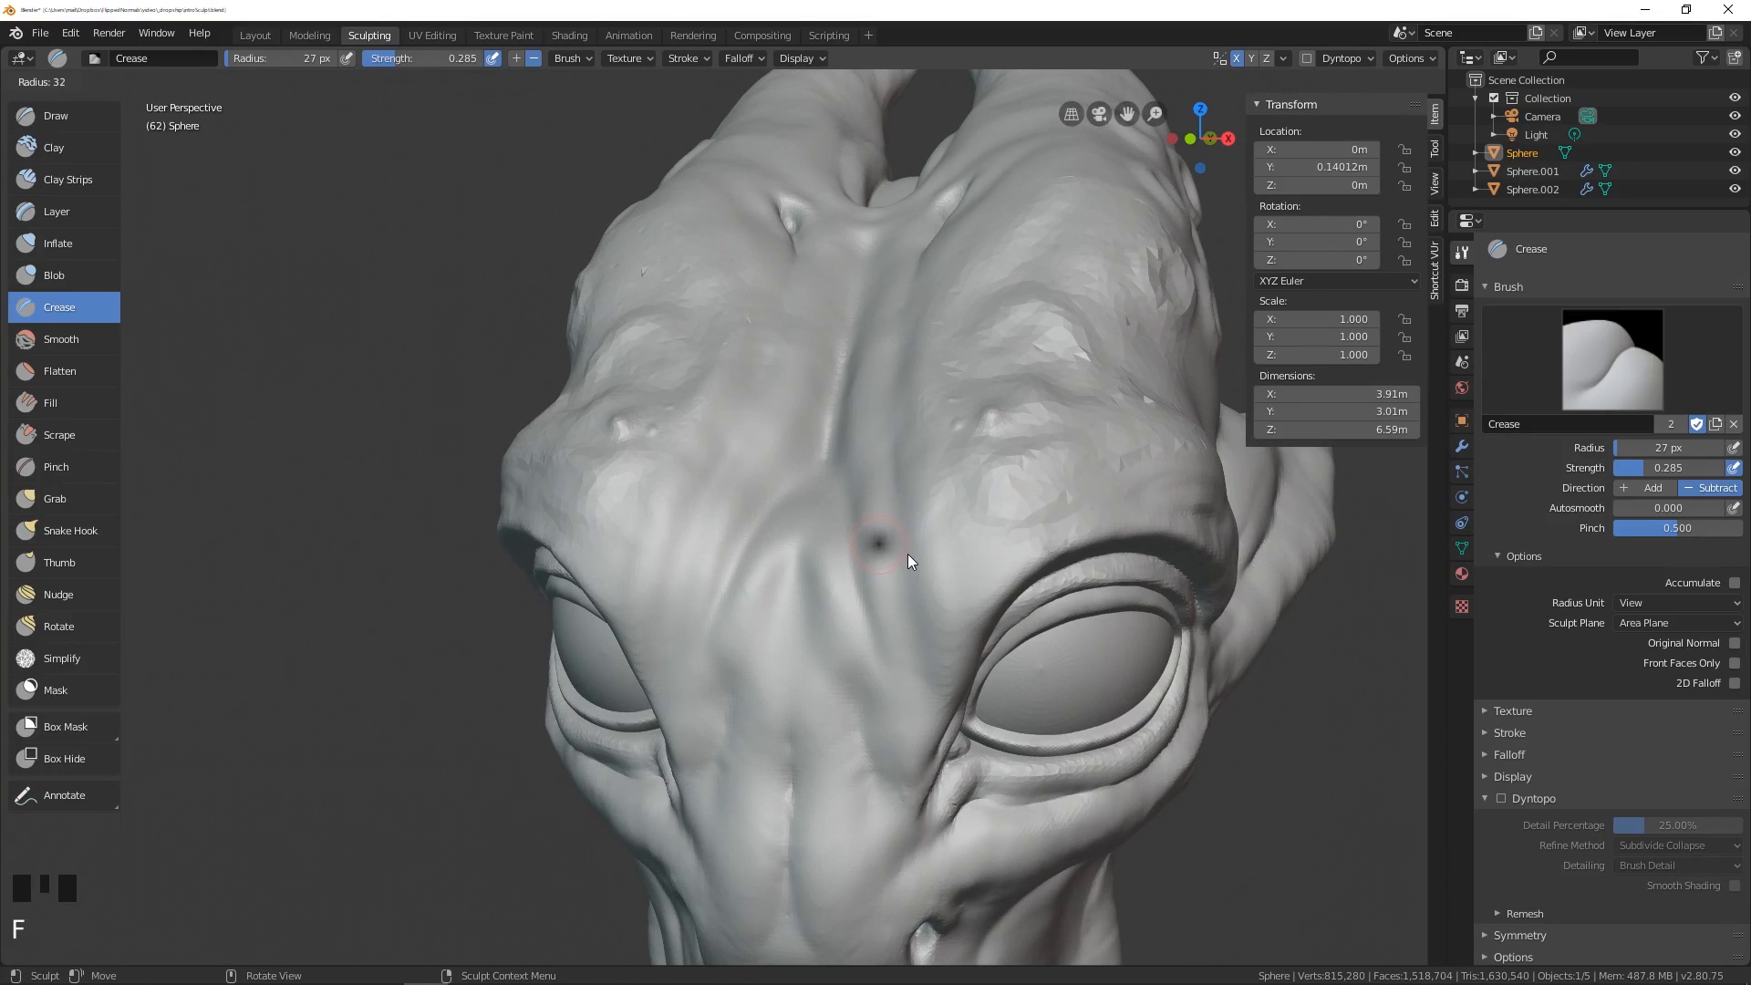
{"action": "left_click", "coordinate": [906, 555]}
{"action": "key", "text": "f"}
{"action": "left_click", "coordinate": [870, 536]}
{"action": "mouse_move", "coordinate": [846, 521]}
{"action": "left_mouse_down"}
{"action": "mouse_move", "coordinate": [906, 669]}
{"action": "mouse_move", "coordinate": [852, 564]}
{"action": "left_mouse_up"}
{"action": "left_click", "coordinate": [835, 490]}
{"action": "key", "text": "f"}
{"action": "left_click", "coordinate": [837, 474]}
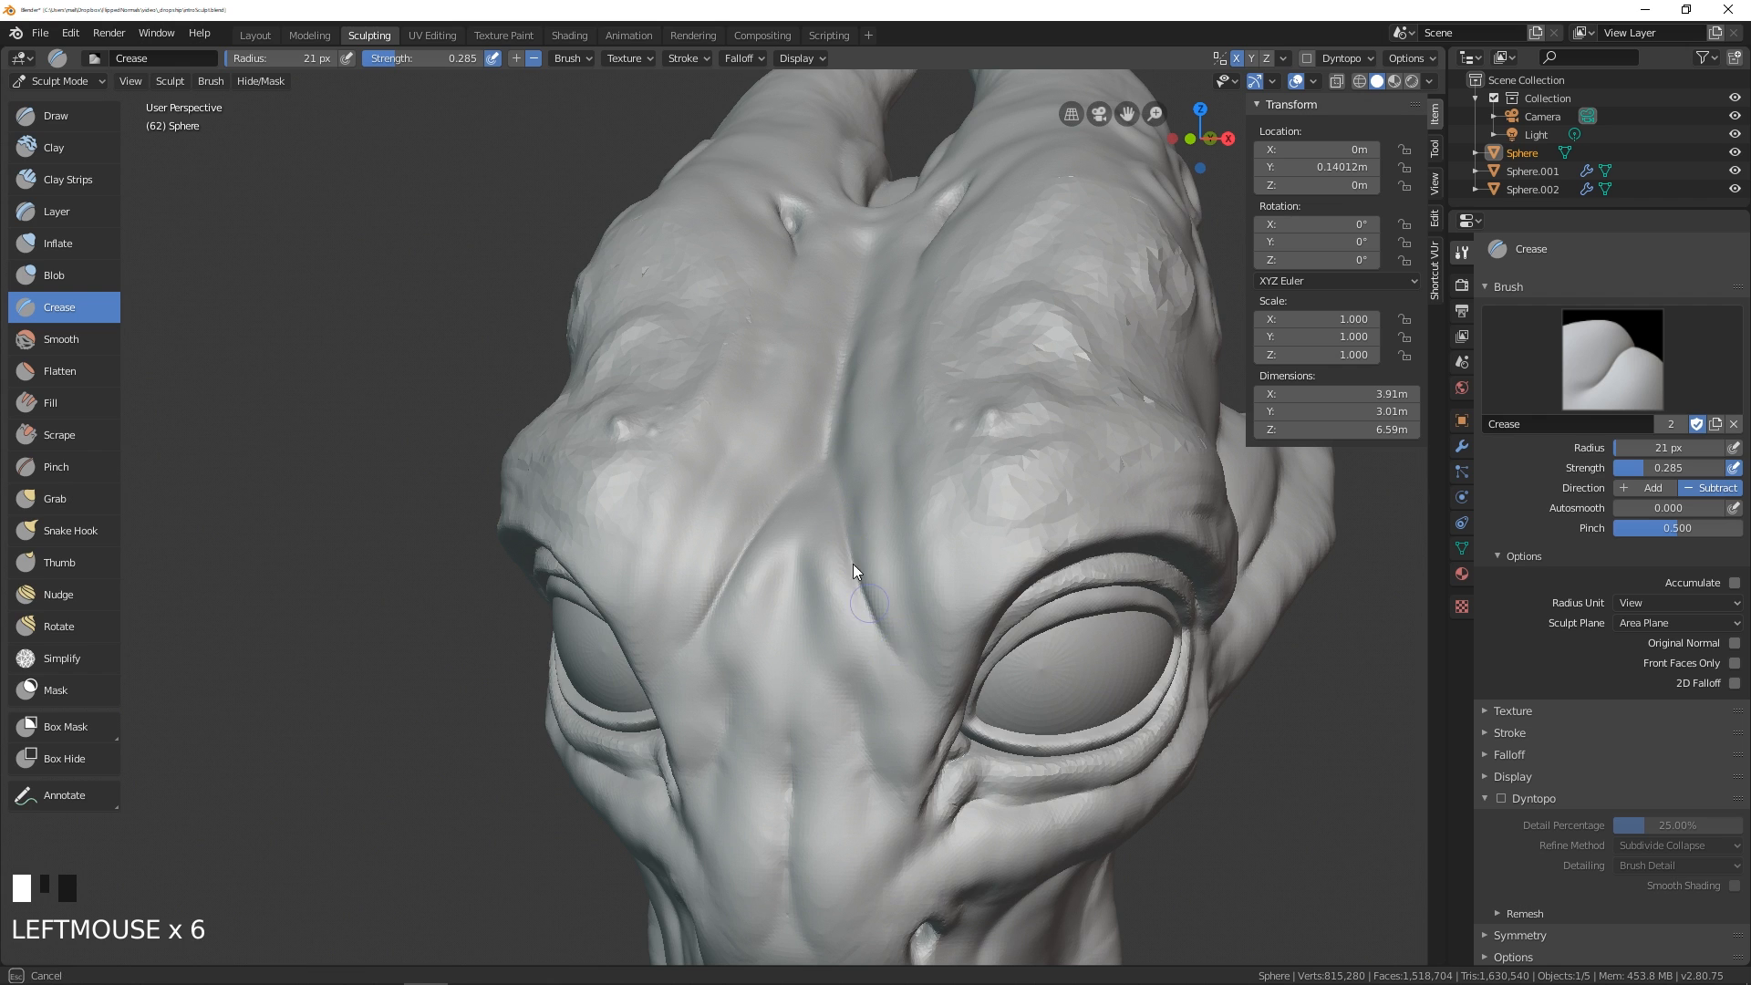
- Deepen the diagonal brow furrow and continue the crease up the middle of the forehead
{"action": "middle_click_drag", "start_coordinate": [852, 563], "coordinate": [808, 456]}
{"action": "middle_click_drag", "start_coordinate": [834, 588], "coordinate": [845, 583]}
{"action": "left_click", "coordinate": [849, 574]}
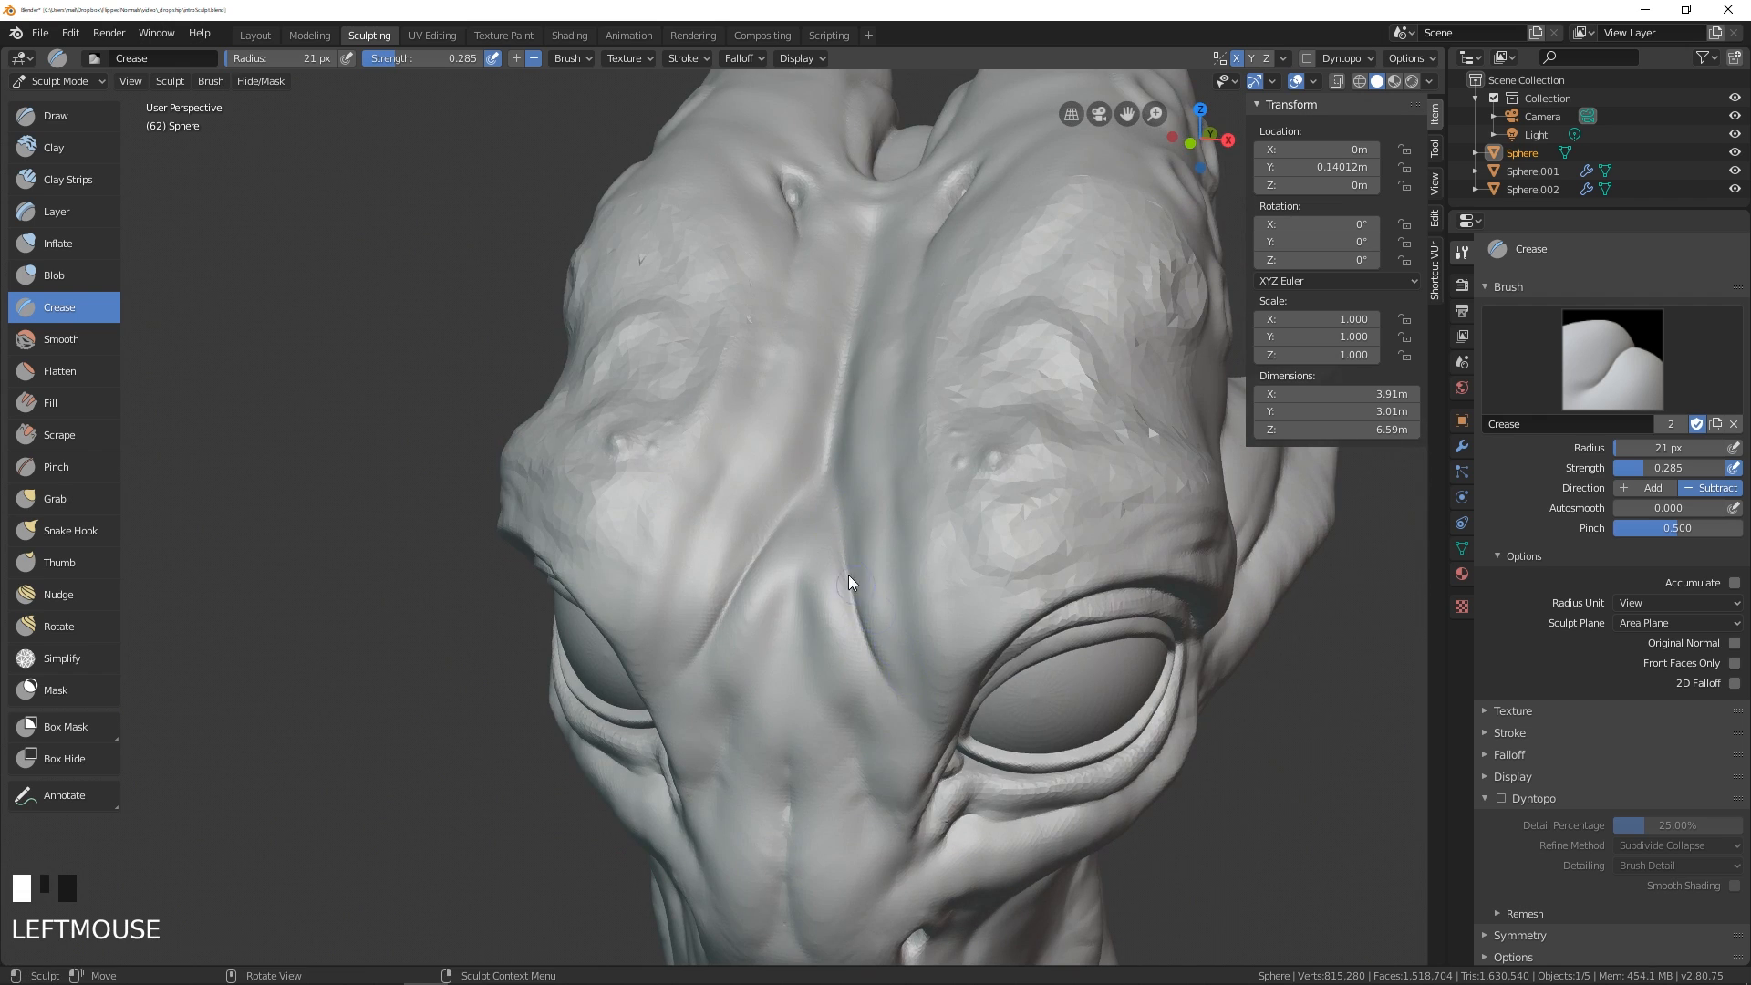
{"action": "left_click_drag", "start_coordinate": [845, 561], "coordinate": [883, 646]}
{"action": "middle_click_drag", "start_coordinate": [886, 644], "coordinate": [894, 567]}
{"action": "mouse_move", "coordinate": [888, 484]}
{"action": "left_mouse_down"}
{"action": "mouse_move", "coordinate": [939, 623]}
{"action": "mouse_move", "coordinate": [872, 395]}
{"action": "left_mouse_up"}
{"action": "left_click", "coordinate": [884, 460]}
- Crease the groove under the lower eyelid fold with back-and-forth strokes
{"action": "middle_click_drag", "start_coordinate": [872, 396], "coordinate": [933, 618]}
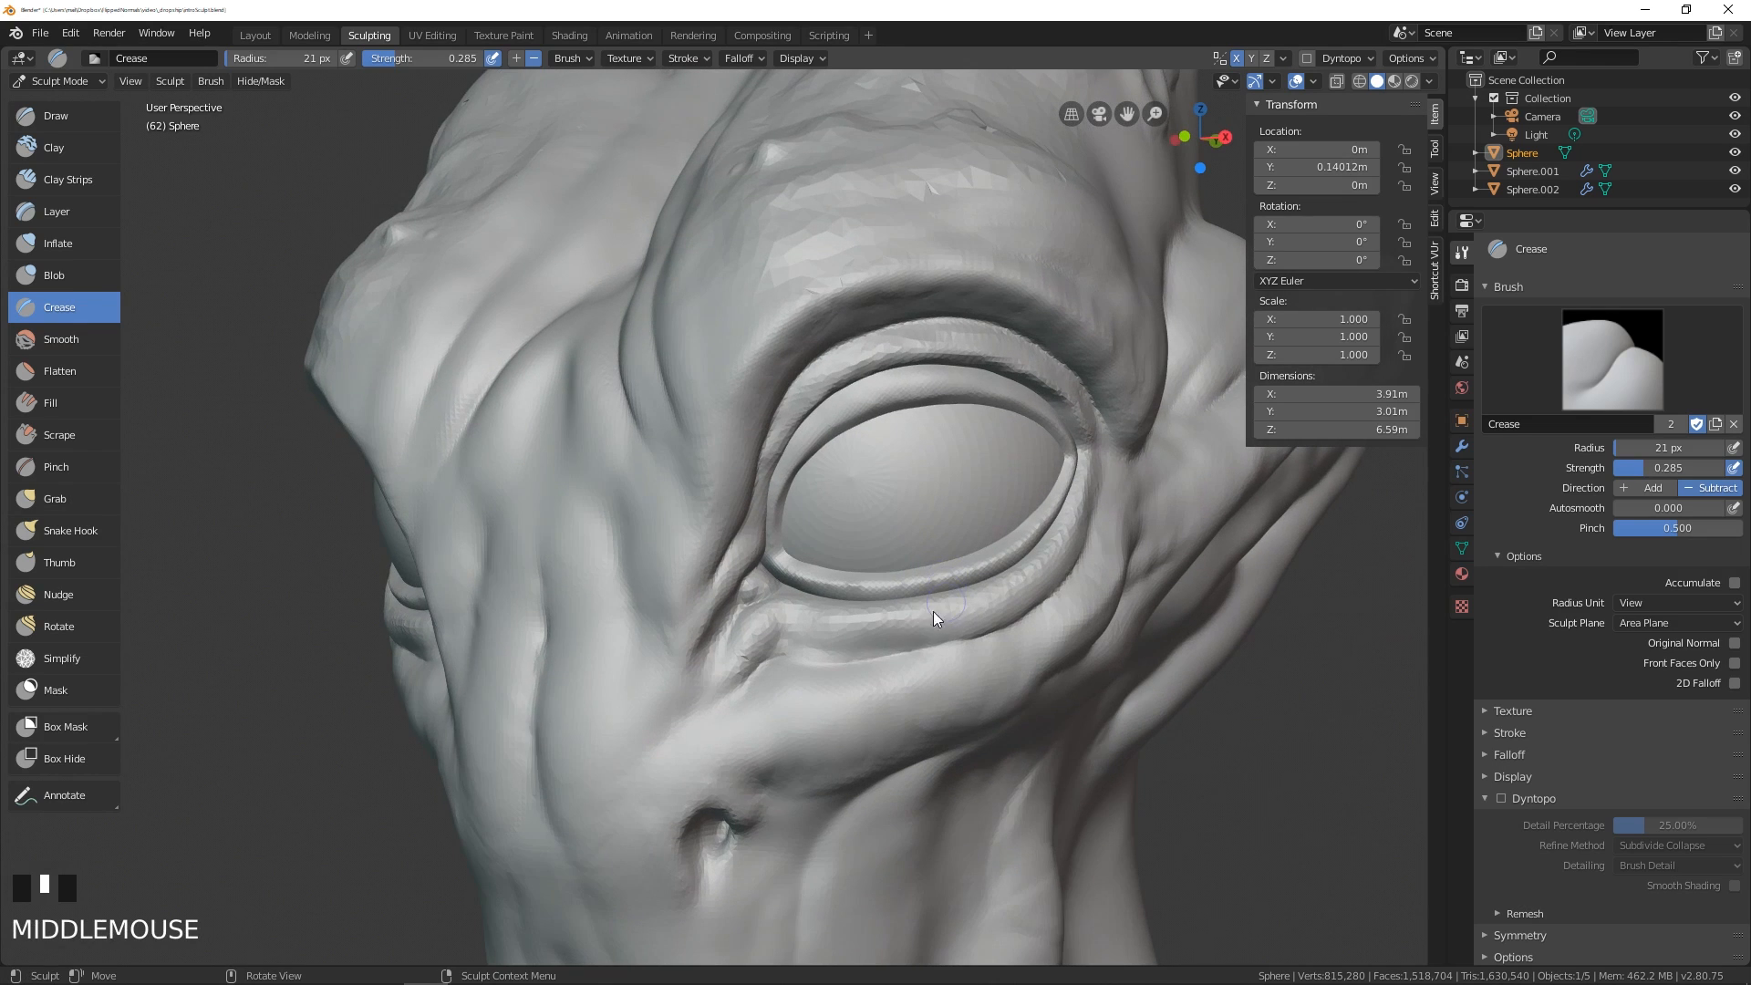
{"action": "left_click_drag", "start_coordinate": [895, 649], "coordinate": [811, 650]}
{"action": "left_click_drag", "start_coordinate": [802, 648], "coordinate": [921, 651]}
- Carve a crease from beneath the cheekbone toward the nostril with a 28 px Crease brush
{"action": "middle_click_drag", "start_coordinate": [934, 655], "coordinate": [899, 622]}
{"action": "middle_click_drag", "start_coordinate": [898, 622], "coordinate": [856, 589], "text": "shift"}
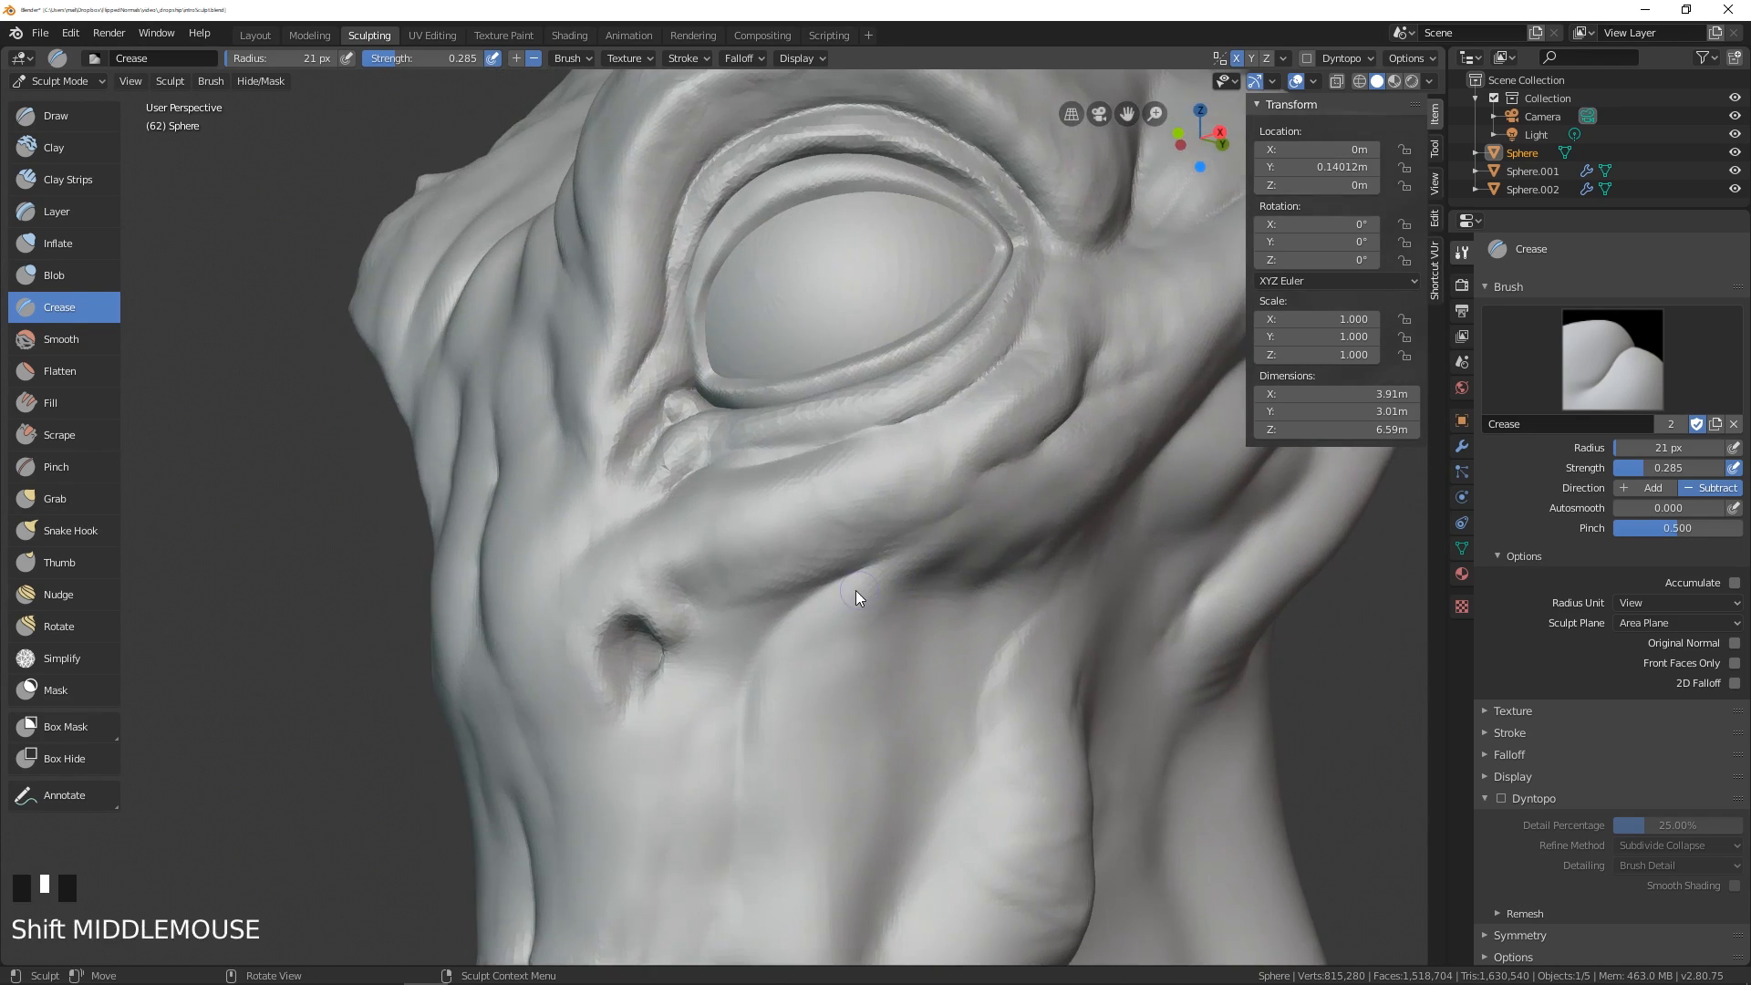
{"action": "key", "text": "f"}
{"action": "left_click", "coordinate": [716, 675]}
{"action": "left_click_drag", "start_coordinate": [795, 599], "coordinate": [742, 720]}
{"action": "mouse_move", "coordinate": [754, 649]}
{"action": "left_mouse_down"}
{"action": "mouse_move", "coordinate": [743, 746]}
{"action": "mouse_move", "coordinate": [740, 729]}
{"action": "left_mouse_up"}
{"action": "left_click_drag", "start_coordinate": [820, 583], "coordinate": [744, 675]}
{"action": "left_click_drag", "start_coordinate": [773, 614], "coordinate": [726, 680]}
{"action": "left_click_drag", "start_coordinate": [766, 628], "coordinate": [721, 678]}
{"action": "left_click_drag", "start_coordinate": [753, 649], "coordinate": [686, 686]}
{"action": "left_click_drag", "start_coordinate": [759, 642], "coordinate": [693, 684]}
{"action": "left_click_drag", "start_coordinate": [769, 627], "coordinate": [689, 686]}
{"action": "left_click_drag", "start_coordinate": [726, 677], "coordinate": [671, 701]}
- Extend the crease from beside the nostril down the cheek to the corner of the mouth
{"action": "left_click_drag", "start_coordinate": [755, 644], "coordinate": [737, 720]}
{"action": "left_click_drag", "start_coordinate": [746, 669], "coordinate": [738, 753]}
{"action": "left_click_drag", "start_coordinate": [743, 686], "coordinate": [733, 787]}
{"action": "left_click_drag", "start_coordinate": [751, 673], "coordinate": [752, 722]}
{"action": "middle_click_drag", "start_coordinate": [718, 771], "coordinate": [782, 538], "text": "shift"}
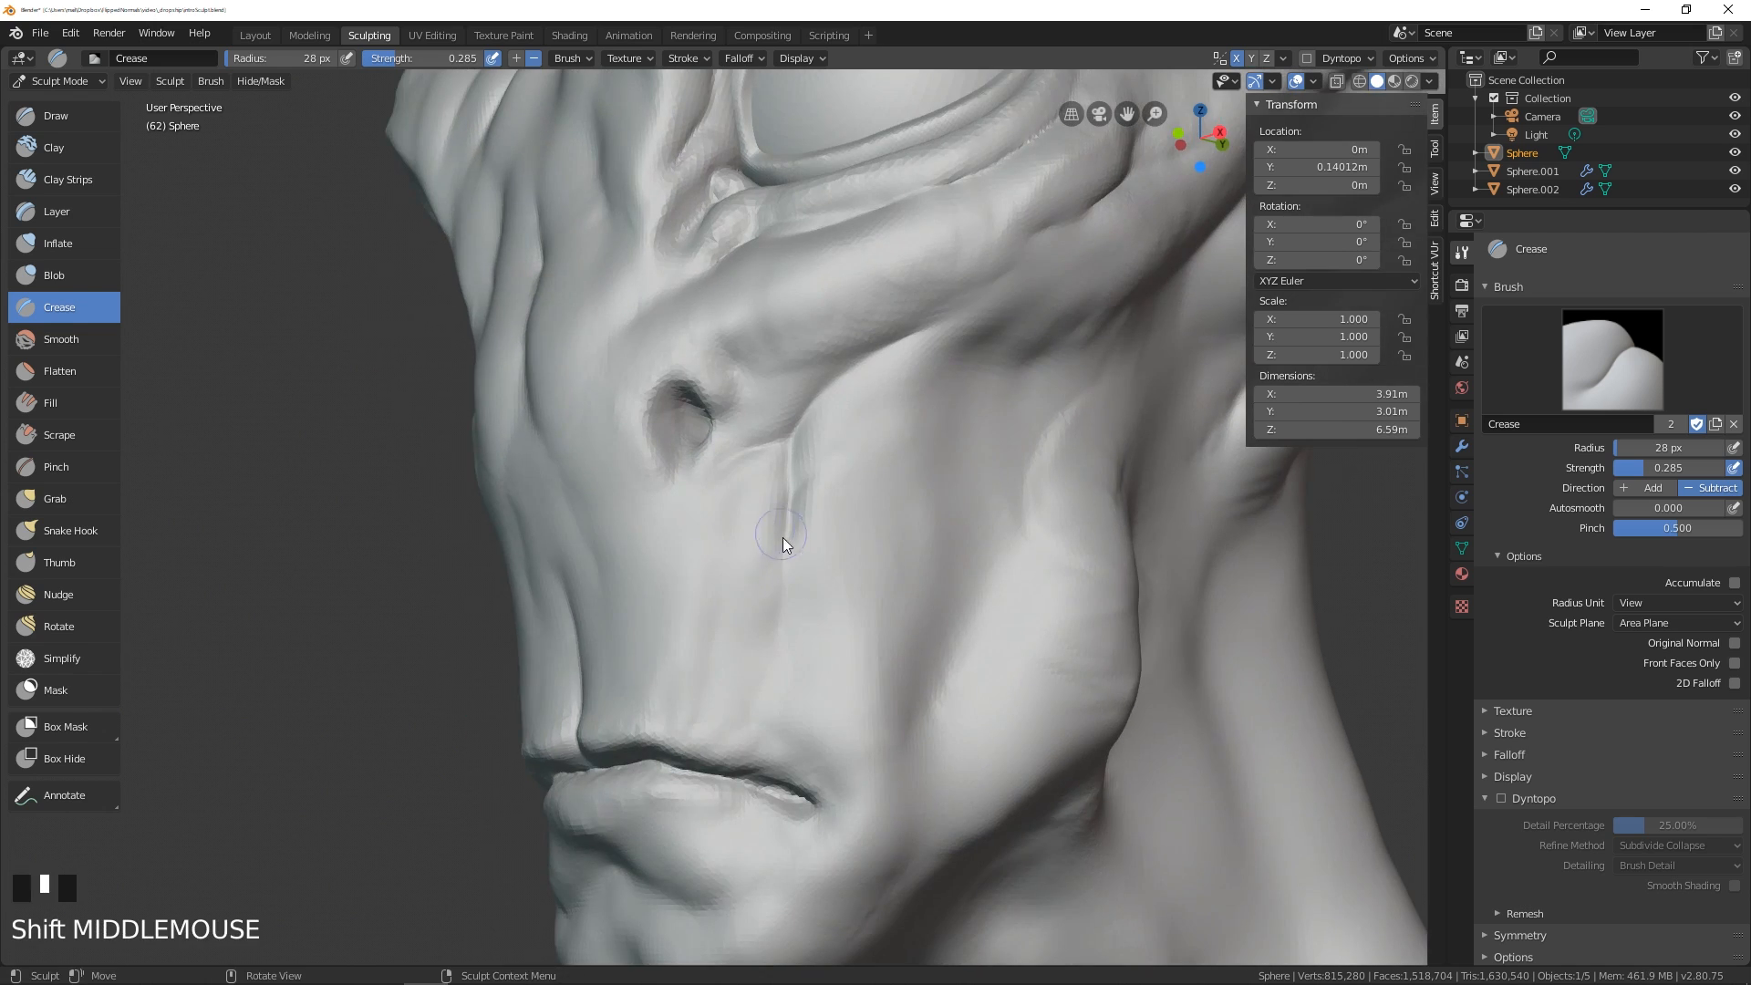
{"action": "left_click_drag", "start_coordinate": [782, 538], "coordinate": [771, 657]}
{"action": "left_click_drag", "start_coordinate": [775, 638], "coordinate": [759, 741]}
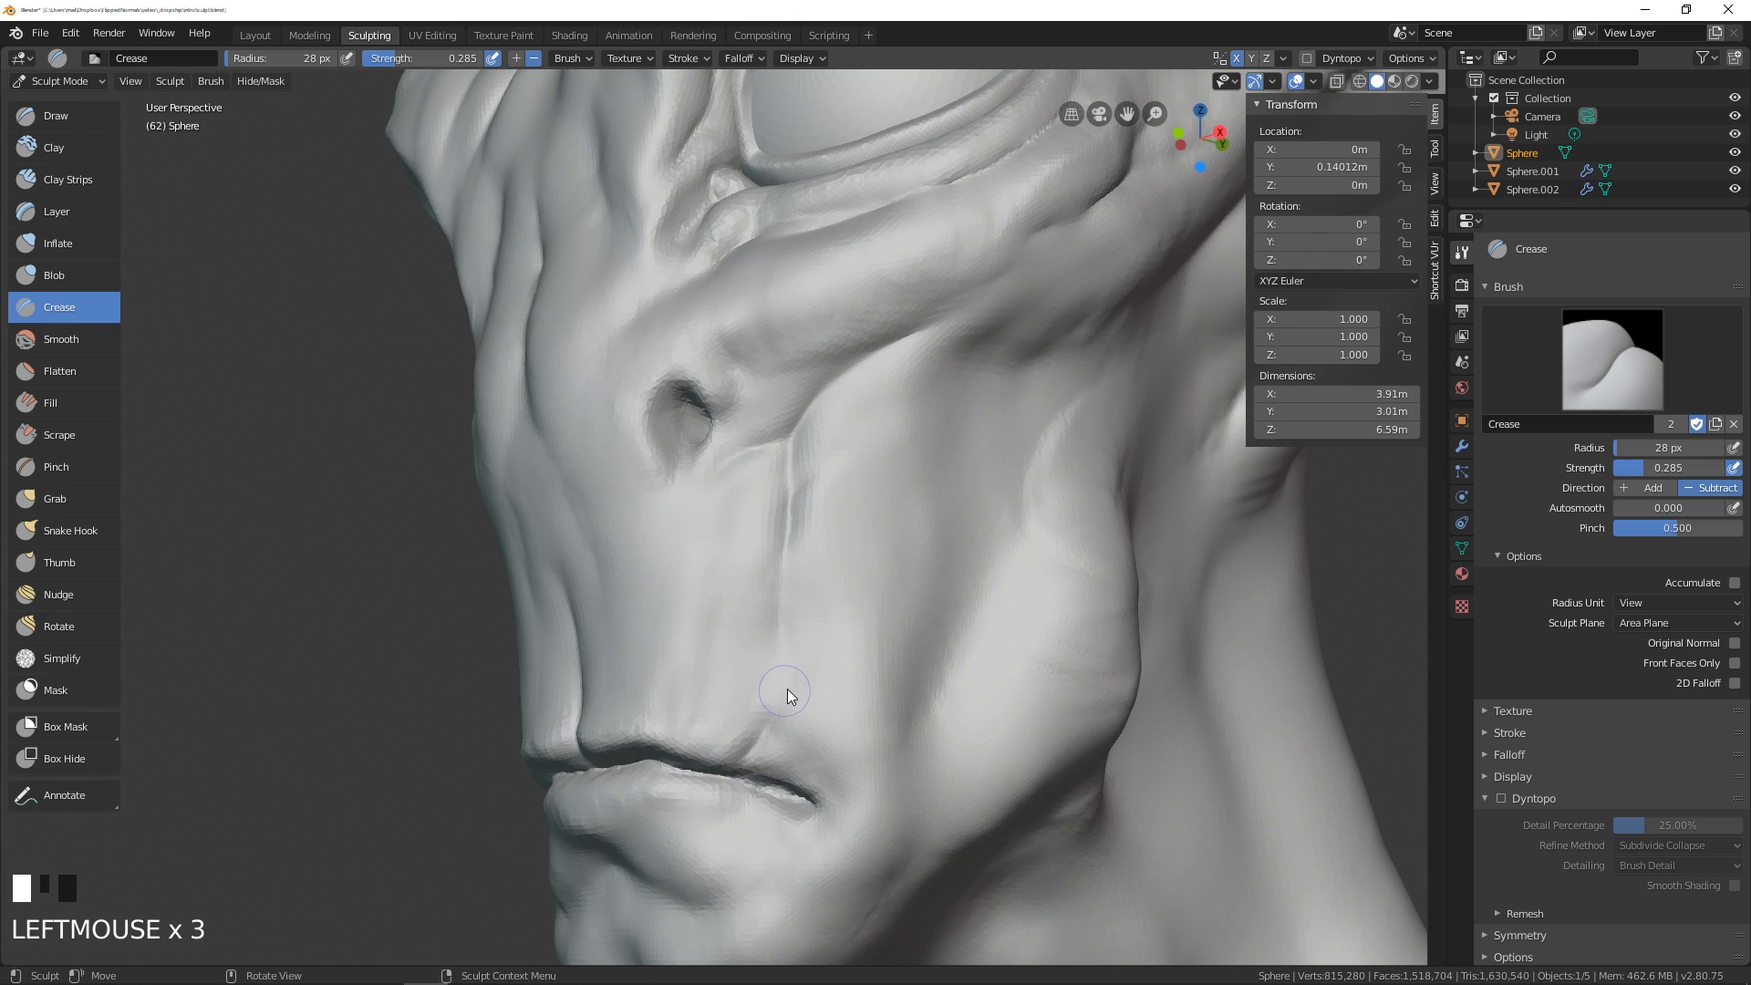
{"action": "middle_click_drag", "start_coordinate": [786, 688], "coordinate": [726, 709]}
{"action": "left_click_drag", "start_coordinate": [726, 709], "coordinate": [753, 696]}
{"action": "mouse_move", "coordinate": [754, 697]}
{"action": "left_mouse_down"}
{"action": "mouse_move", "coordinate": [781, 688]}
{"action": "mouse_move", "coordinate": [762, 705]}
{"action": "mouse_move", "coordinate": [802, 583]}
{"action": "mouse_move", "coordinate": [795, 630]}
{"action": "left_mouse_up"}
{"action": "left_click_drag", "start_coordinate": [787, 666], "coordinate": [806, 547]}
{"action": "left_click_drag", "start_coordinate": [803, 648], "coordinate": [812, 609]}
{"action": "mouse_move", "coordinate": [811, 609]}
{"action": "middle_mouse_down"}
{"action": "mouse_move", "coordinate": [741, 664]}
{"action": "mouse_move", "coordinate": [813, 450]}
{"action": "mouse_move", "coordinate": [944, 547]}
{"action": "mouse_move", "coordinate": [825, 585]}
{"action": "mouse_move", "coordinate": [758, 668]}
{"action": "mouse_move", "coordinate": [725, 658]}
{"action": "middle_mouse_up"}
{"action": "left_click_drag", "start_coordinate": [725, 658], "coordinate": [716, 656]}
{"action": "left_click_drag", "start_coordinate": [725, 561], "coordinate": [710, 545]}
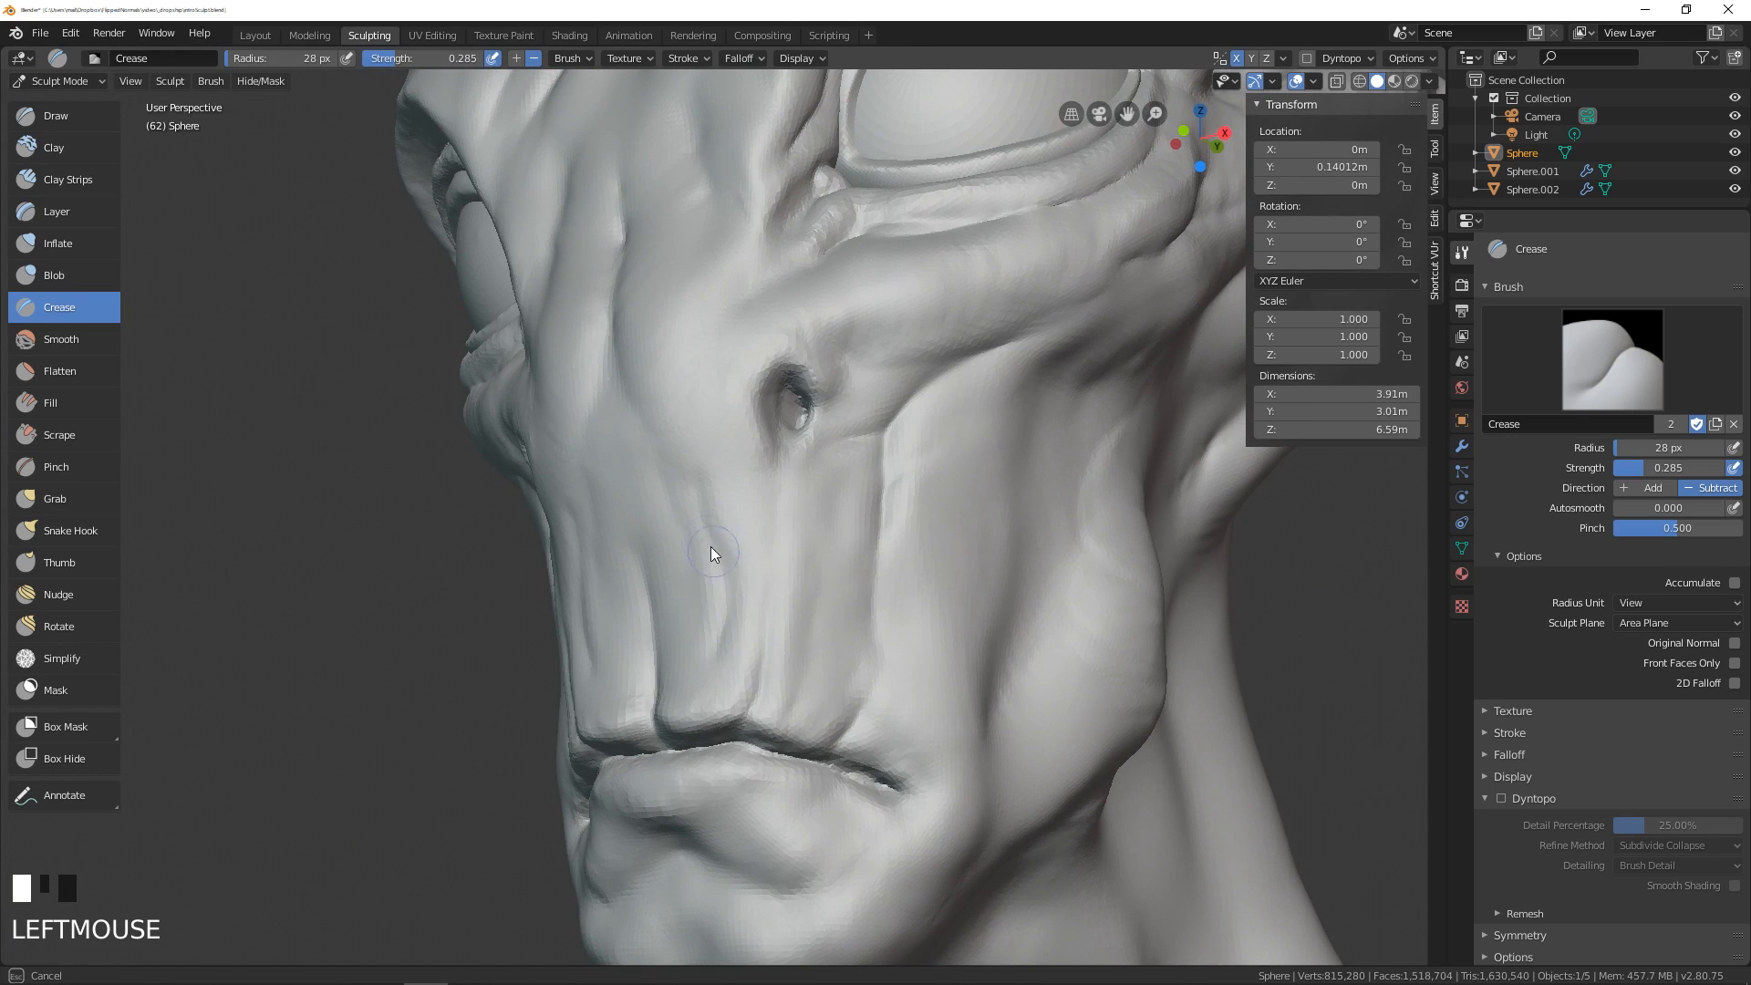
{"action": "key", "text": "ctrl+z"}
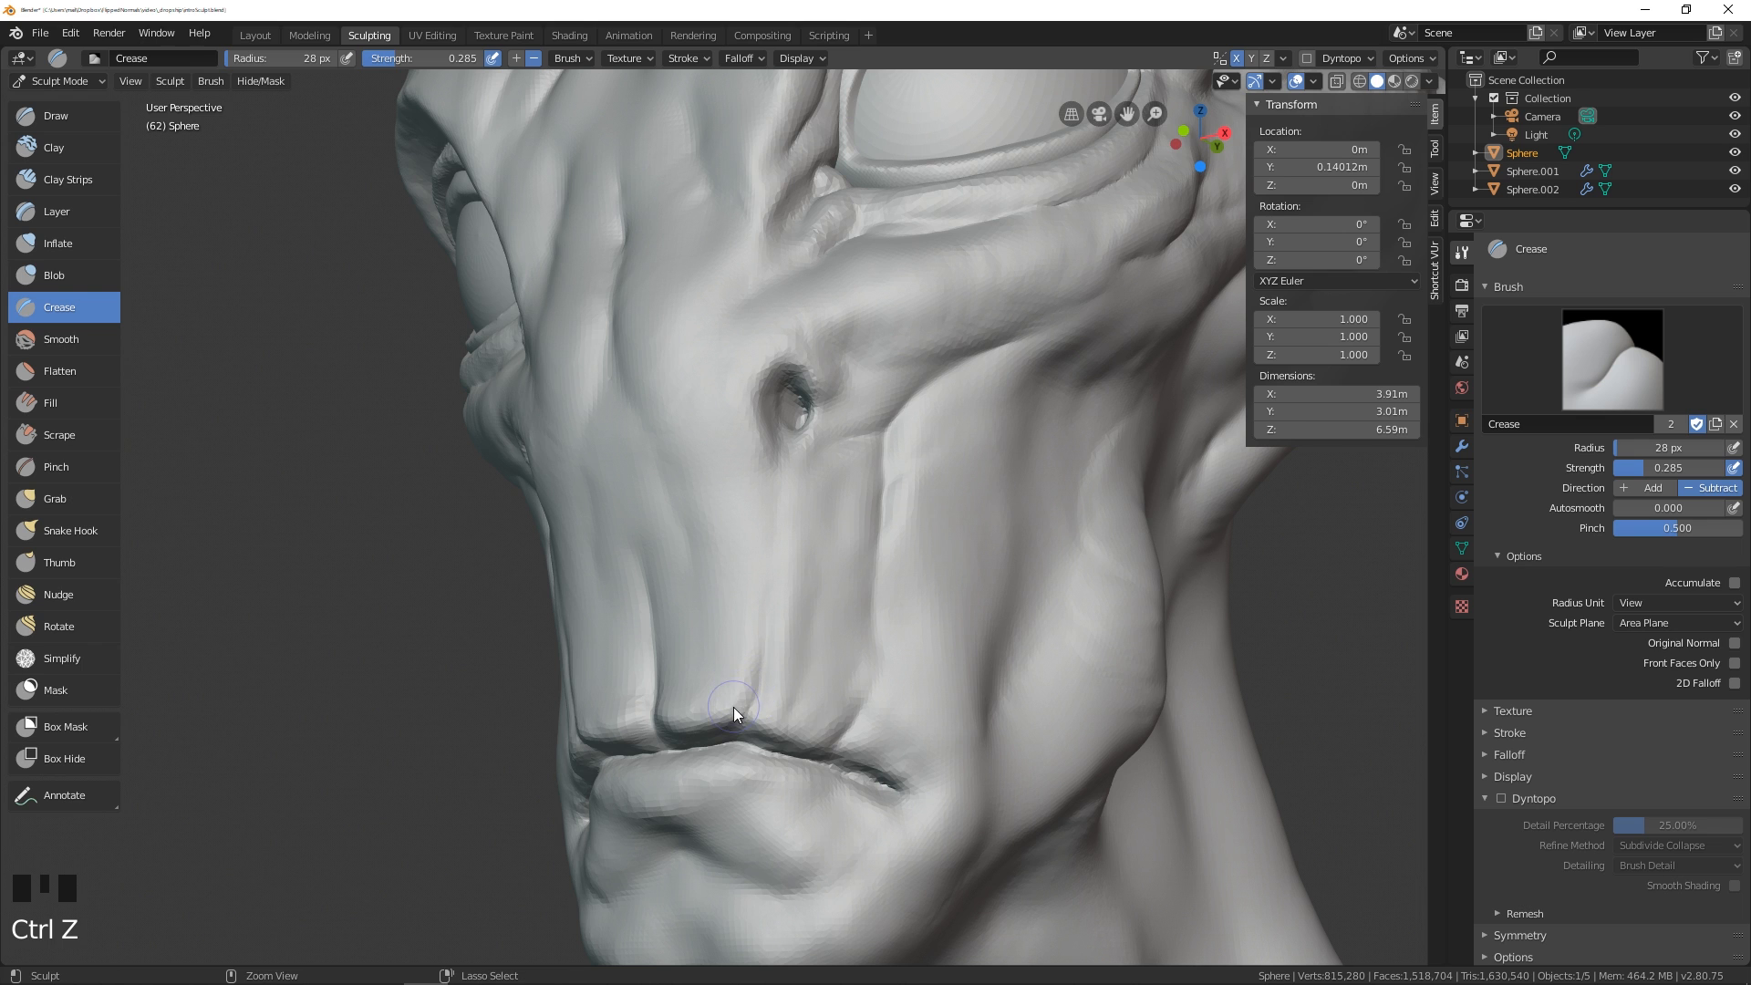
- Raise thin vertical ridges above the upper lip toward the nostril using inverted Crease strokes
{"action": "left_click_drag", "start_coordinate": [733, 707], "coordinate": [742, 583], "text": "ctrl"}
{"action": "left_click", "coordinate": [730, 533], "text": "ctrl"}
{"action": "double_click", "coordinate": [732, 527], "text": "ctrl"}
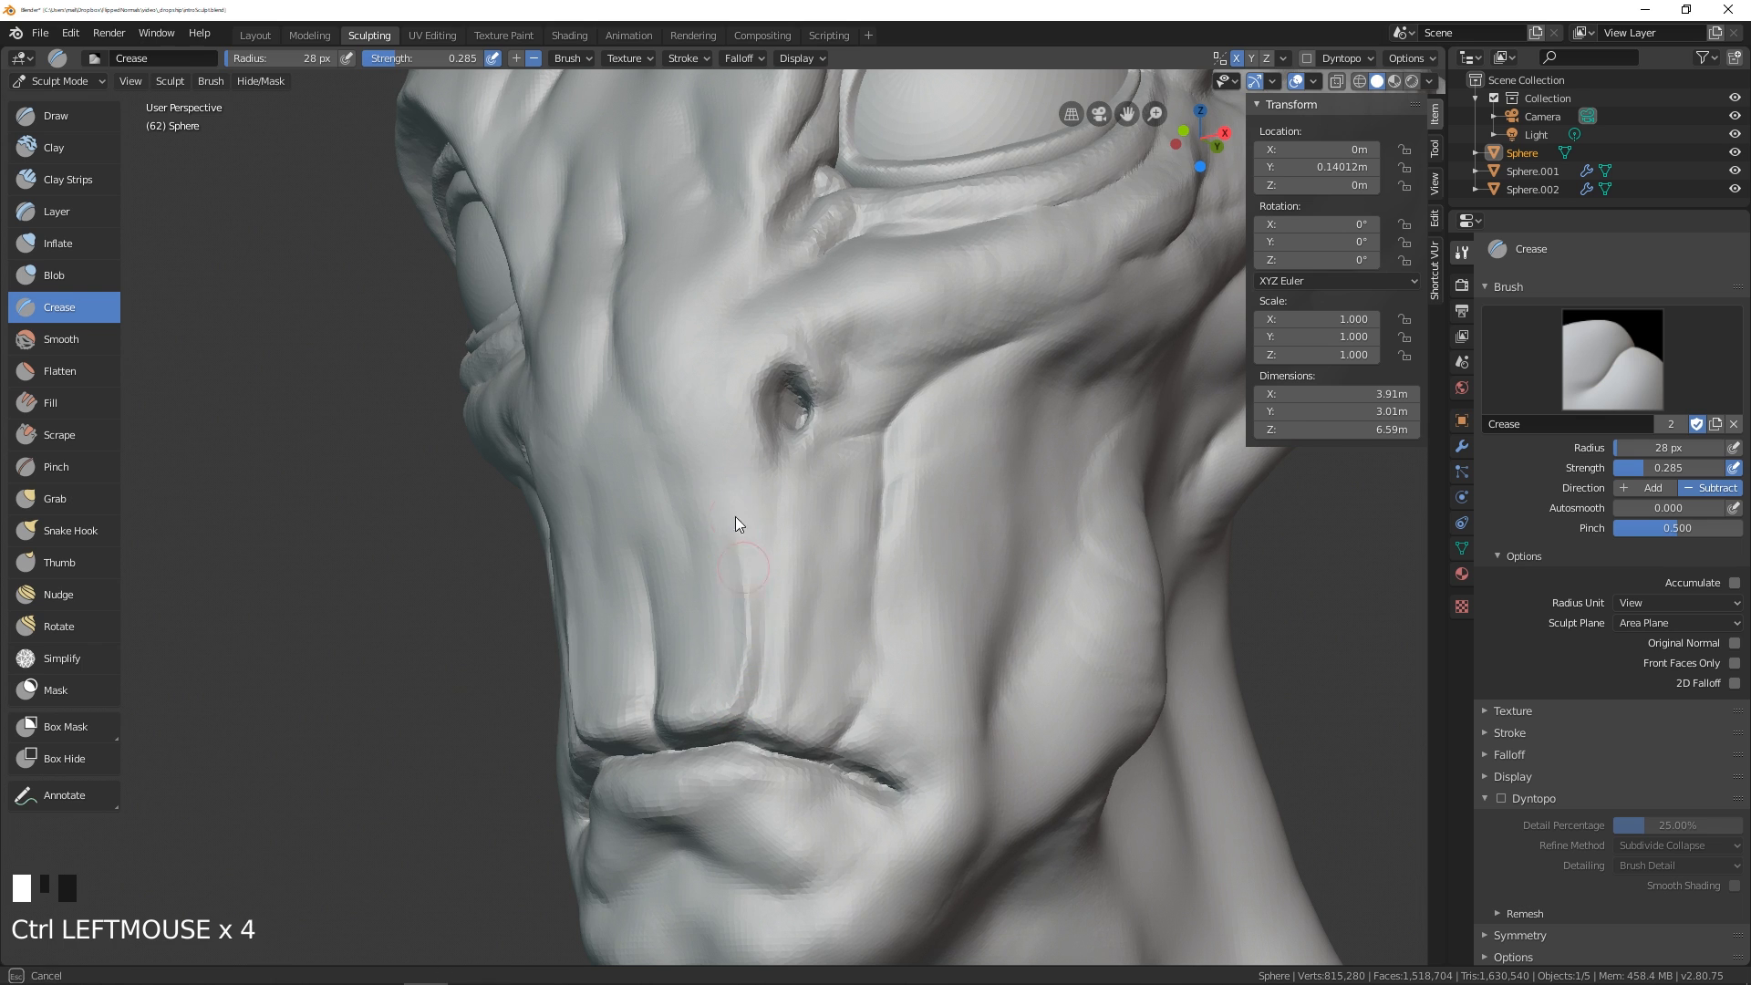
{"action": "middle_click_drag", "start_coordinate": [735, 517], "coordinate": [758, 660]}
{"action": "left_click", "coordinate": [731, 576], "text": "ctrl"}
{"action": "middle_click_drag", "start_coordinate": [731, 576], "coordinate": [836, 703]}
{"action": "left_click", "coordinate": [758, 638], "text": "ctrl"}
{"action": "double_click", "coordinate": [763, 622], "text": "ctrl"}
{"action": "left_click", "coordinate": [762, 622], "text": "ctrl"}
- Sculpt wrinkles above the mouth corner, alternating inverted Crease ridges with carved crease lines
{"action": "double_click", "coordinate": [874, 659], "text": "ctrl"}
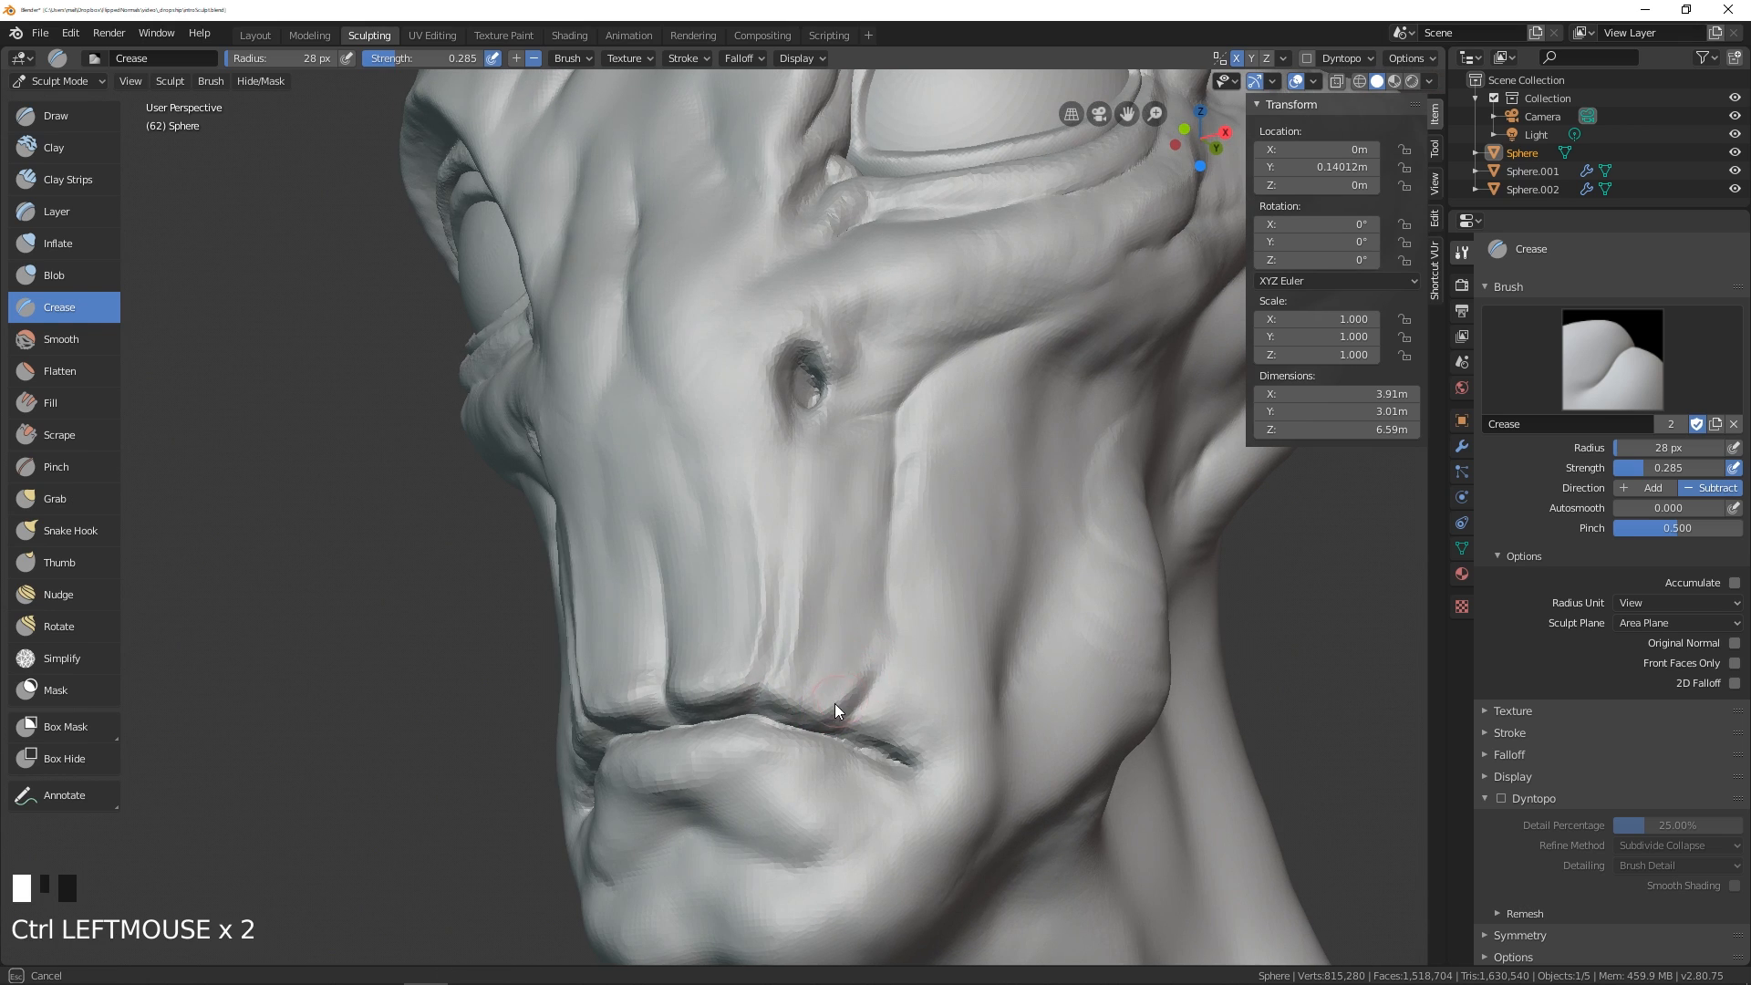
{"action": "left_click_drag", "start_coordinate": [834, 703], "coordinate": [828, 715], "text": "ctrl"}
{"action": "mouse_move", "coordinate": [895, 671]}
{"action": "left_mouse_down", "text": "ctrl"}
{"action": "mouse_move", "coordinate": [856, 726]}
{"action": "mouse_move", "coordinate": [918, 655]}
{"action": "left_mouse_up", "text": "ctrl"}
{"action": "left_click_drag", "start_coordinate": [870, 657], "coordinate": [856, 682], "text": "ctrl"}
{"action": "mouse_move", "coordinate": [878, 642]}
{"action": "left_mouse_down", "text": "ctrl"}
{"action": "mouse_move", "coordinate": [874, 611]}
{"action": "mouse_move", "coordinate": [881, 629]}
{"action": "left_mouse_up", "text": "ctrl"}
{"action": "middle_click_drag", "start_coordinate": [883, 624], "coordinate": [844, 655]}
{"action": "mouse_move", "coordinate": [841, 691]}
{"action": "left_mouse_down"}
{"action": "mouse_move", "coordinate": [807, 730]}
{"action": "mouse_move", "coordinate": [896, 662]}
{"action": "left_mouse_up"}
{"action": "mouse_move", "coordinate": [831, 700]}
{"action": "left_mouse_down"}
{"action": "mouse_move", "coordinate": [866, 660]}
{"action": "mouse_move", "coordinate": [835, 695]}
{"action": "left_mouse_up"}
{"action": "left_click_drag", "start_coordinate": [826, 698], "coordinate": [854, 670]}
{"action": "left_click_drag", "start_coordinate": [825, 695], "coordinate": [839, 678]}
{"action": "mouse_move", "coordinate": [824, 691]}
{"action": "left_mouse_down"}
{"action": "mouse_move", "coordinate": [845, 640]}
{"action": "mouse_move", "coordinate": [880, 693]}
{"action": "mouse_move", "coordinate": [894, 637]}
{"action": "mouse_move", "coordinate": [867, 693]}
{"action": "left_mouse_up"}
{"action": "left_click_drag", "start_coordinate": [862, 702], "coordinate": [851, 736], "text": "ctrl"}
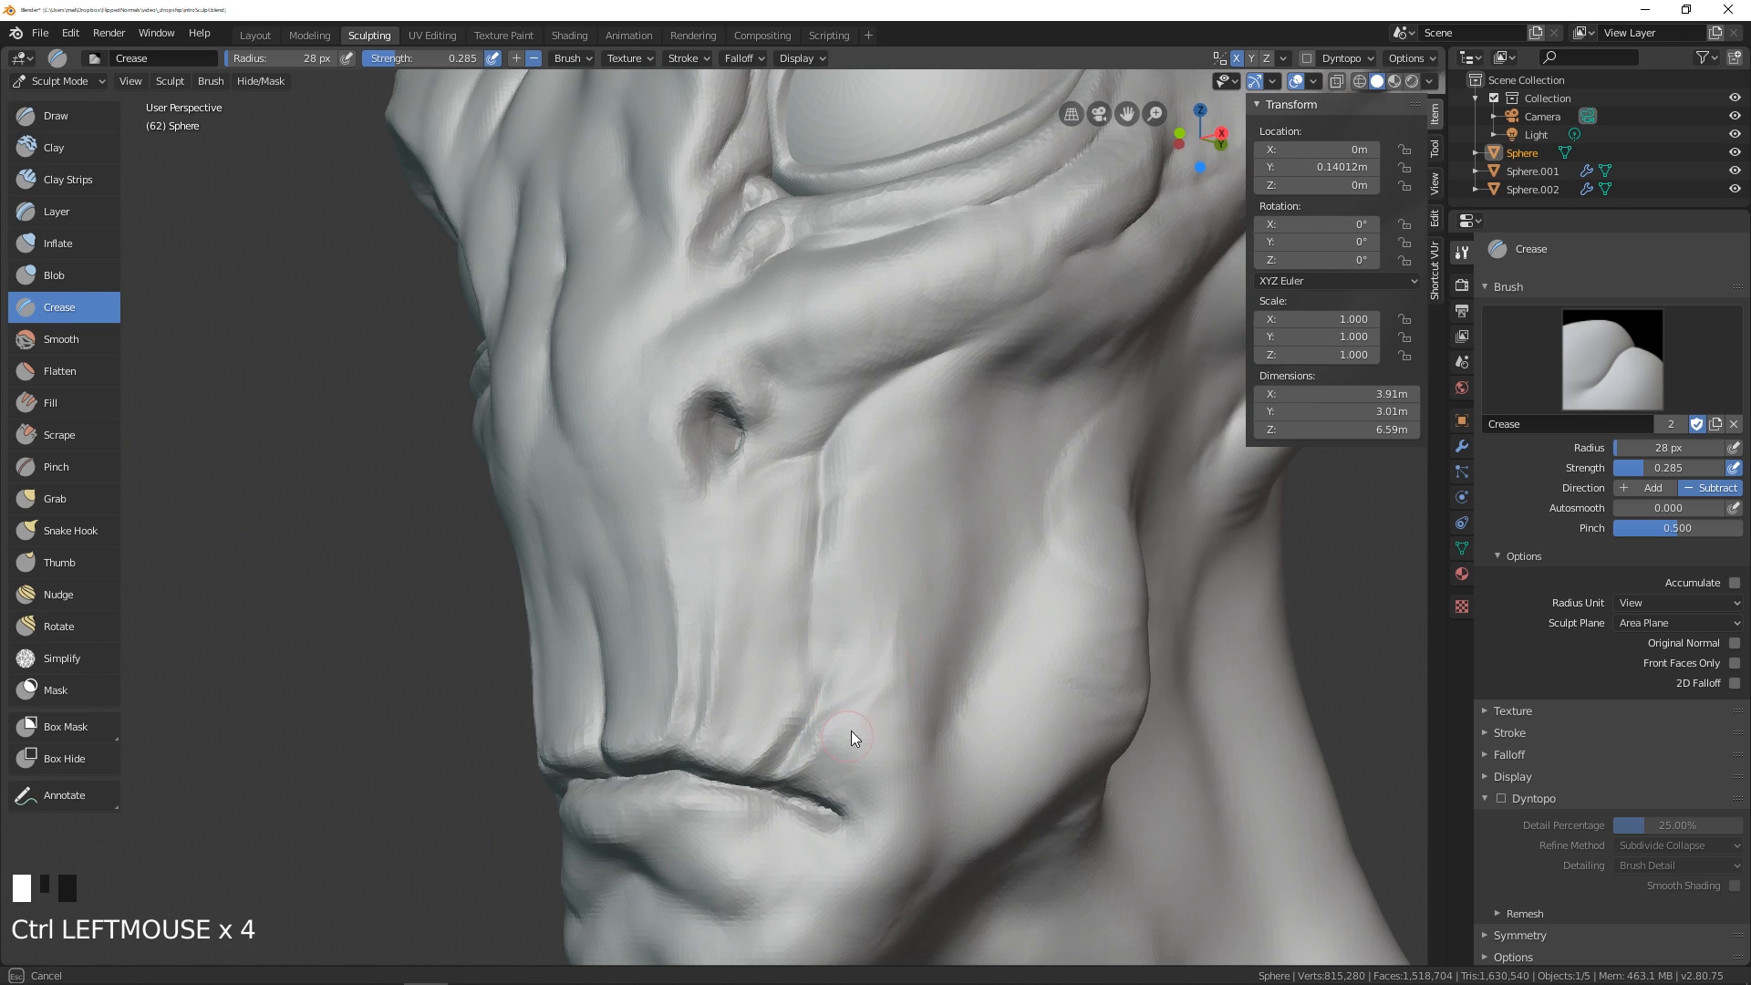
{"action": "mouse_move", "coordinate": [852, 735]}
{"action": "middle_mouse_down", "text": "ctrl"}
{"action": "mouse_move", "coordinate": [927, 670]}
{"action": "mouse_move", "coordinate": [896, 700]}
{"action": "middle_mouse_up", "text": "ctrl"}
{"action": "mouse_move", "coordinate": [896, 701]}
{"action": "middle_mouse_down"}
{"action": "mouse_move", "coordinate": [950, 683]}
{"action": "mouse_move", "coordinate": [830, 695]}
{"action": "mouse_move", "coordinate": [852, 603]}
{"action": "mouse_move", "coordinate": [792, 638]}
{"action": "mouse_move", "coordinate": [801, 588]}
{"action": "middle_mouse_up"}
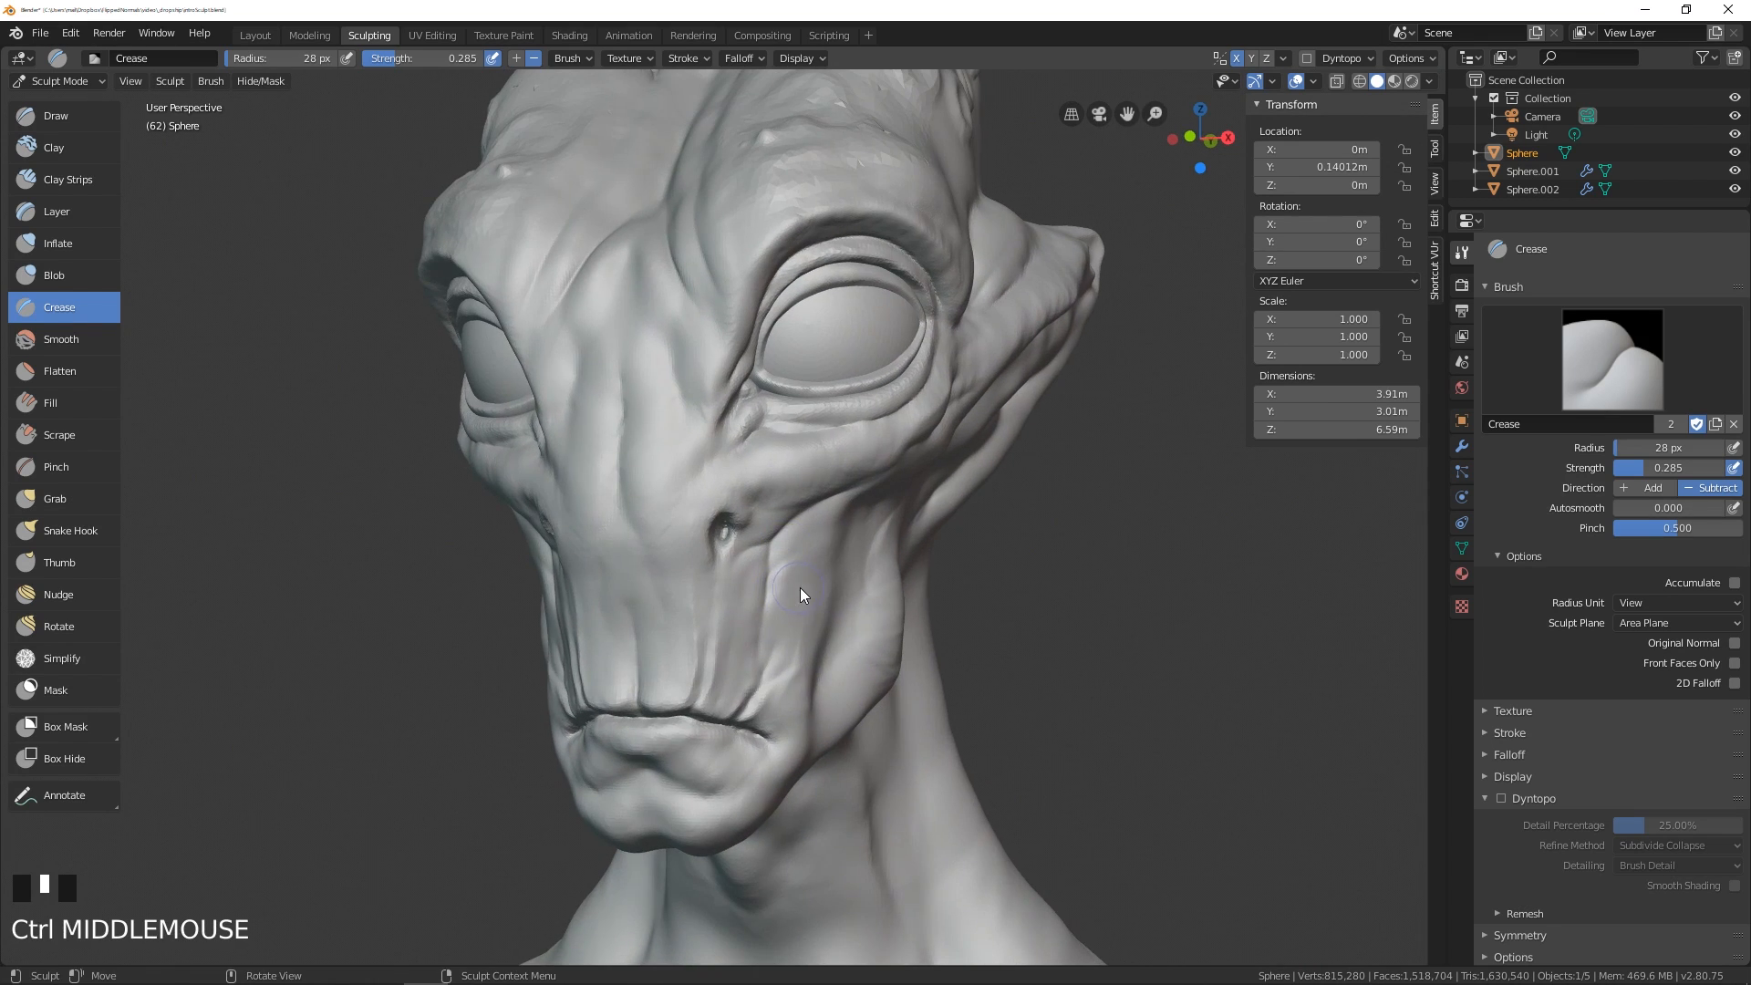
{"action": "mouse_move", "coordinate": [630, 588]}
{"action": "middle_mouse_down"}
{"action": "mouse_move", "coordinate": [677, 631]}
{"action": "mouse_move", "coordinate": [666, 602]}
{"action": "mouse_move", "coordinate": [704, 571]}
{"action": "middle_mouse_up"}
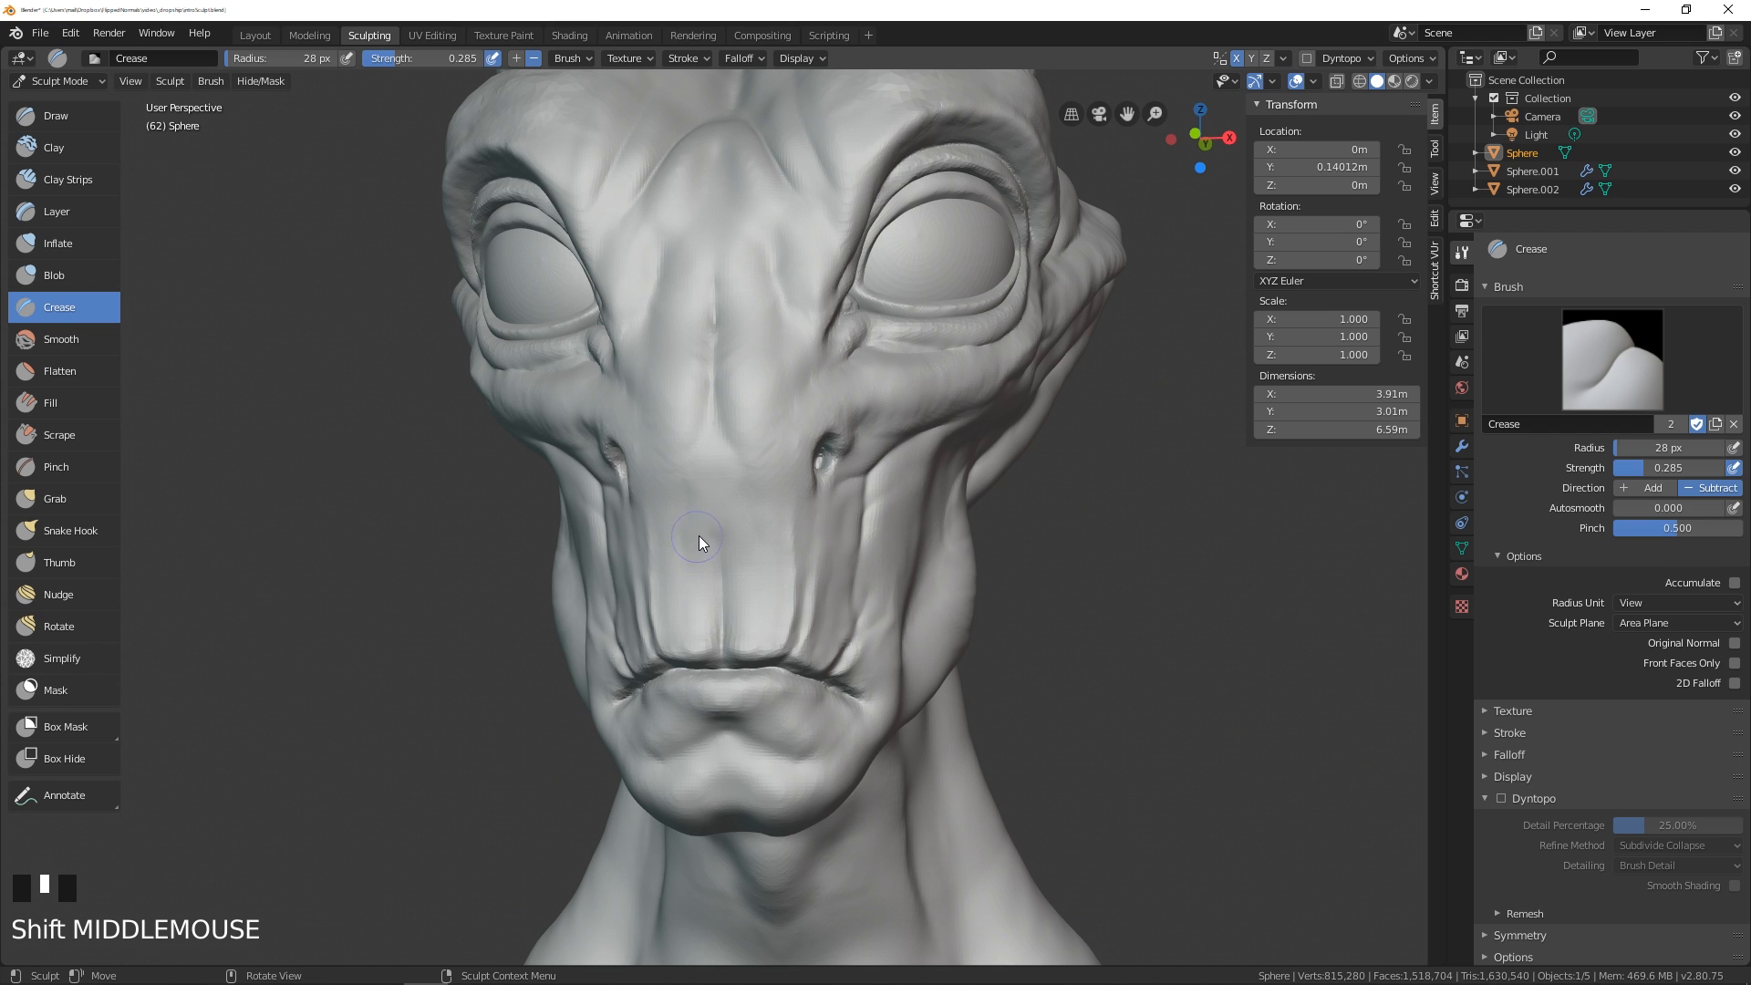
- Carve fine vertical creases up the muzzle from the centre of the upper lip, reducing the Crease brush to 19 px
{"action": "mouse_move", "coordinate": [699, 537]}
{"action": "middle_mouse_down"}
{"action": "mouse_move", "coordinate": [712, 573]}
{"action": "mouse_move", "coordinate": [687, 600]}
{"action": "mouse_move", "coordinate": [727, 578]}
{"action": "mouse_move", "coordinate": [760, 608]}
{"action": "mouse_move", "coordinate": [779, 545]}
{"action": "middle_mouse_up"}
{"action": "mouse_move", "coordinate": [763, 570]}
{"action": "left_mouse_down"}
{"action": "mouse_move", "coordinate": [759, 637]}
{"action": "mouse_move", "coordinate": [757, 606]}
{"action": "left_mouse_up"}
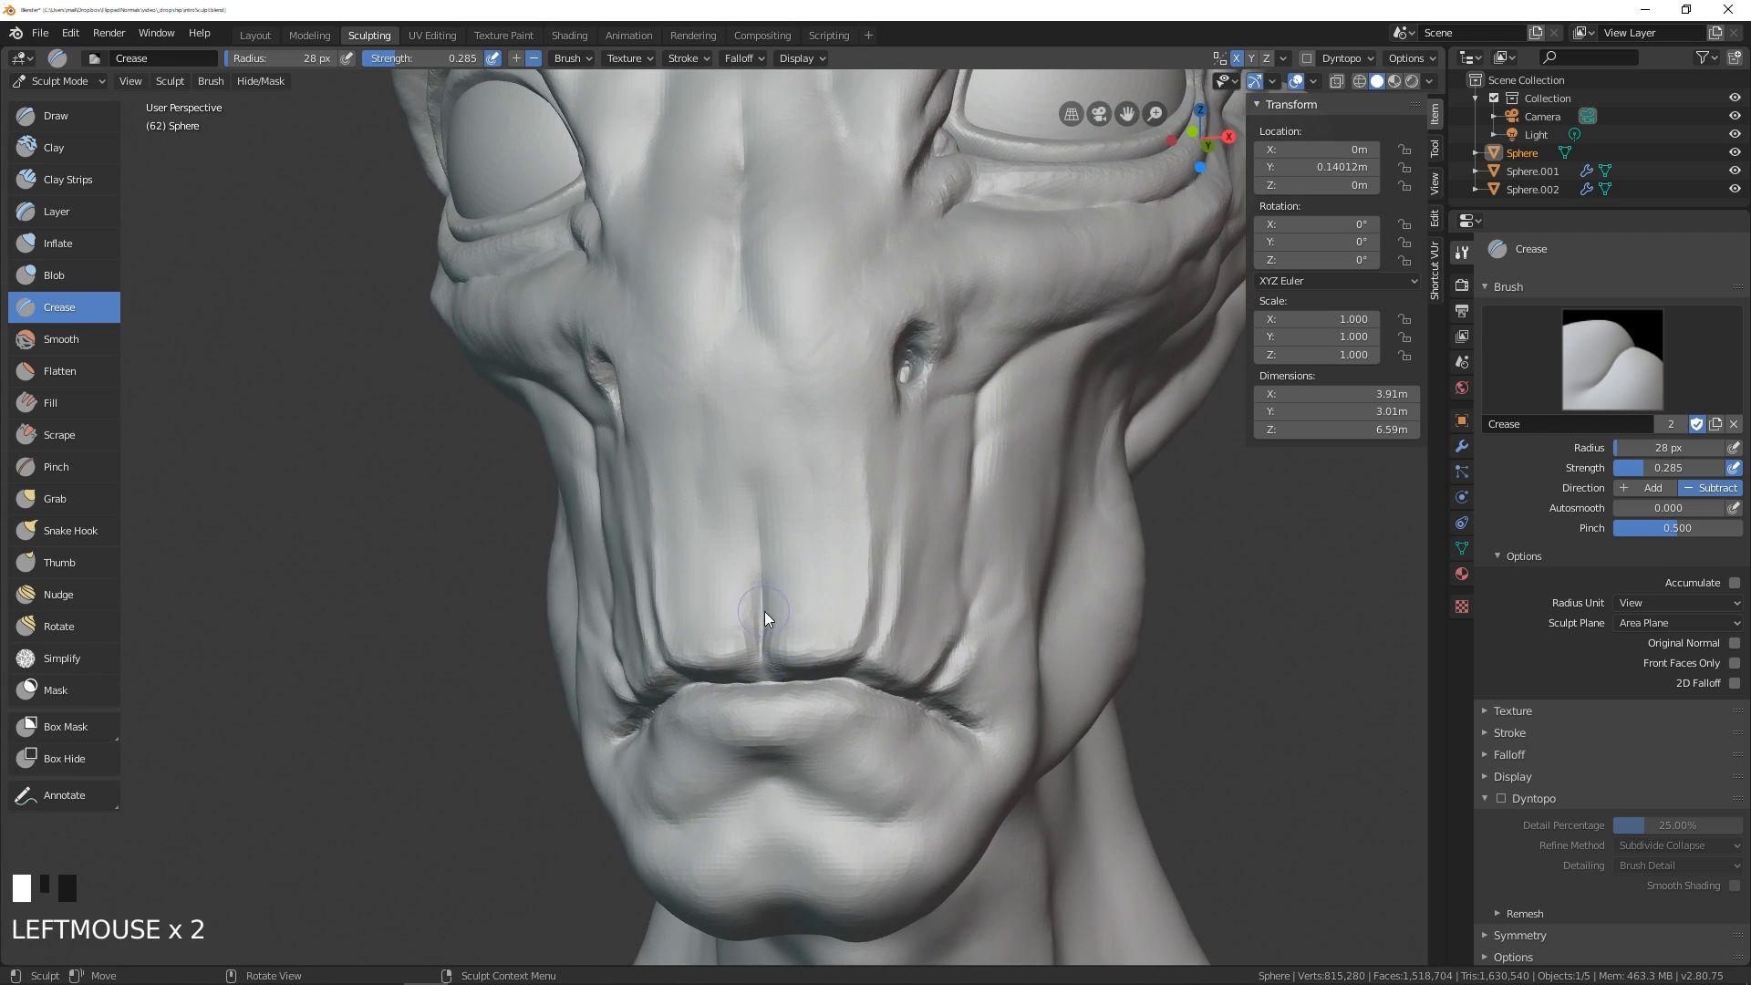
{"action": "key", "text": "f"}
{"action": "left_click", "coordinate": [789, 576]}
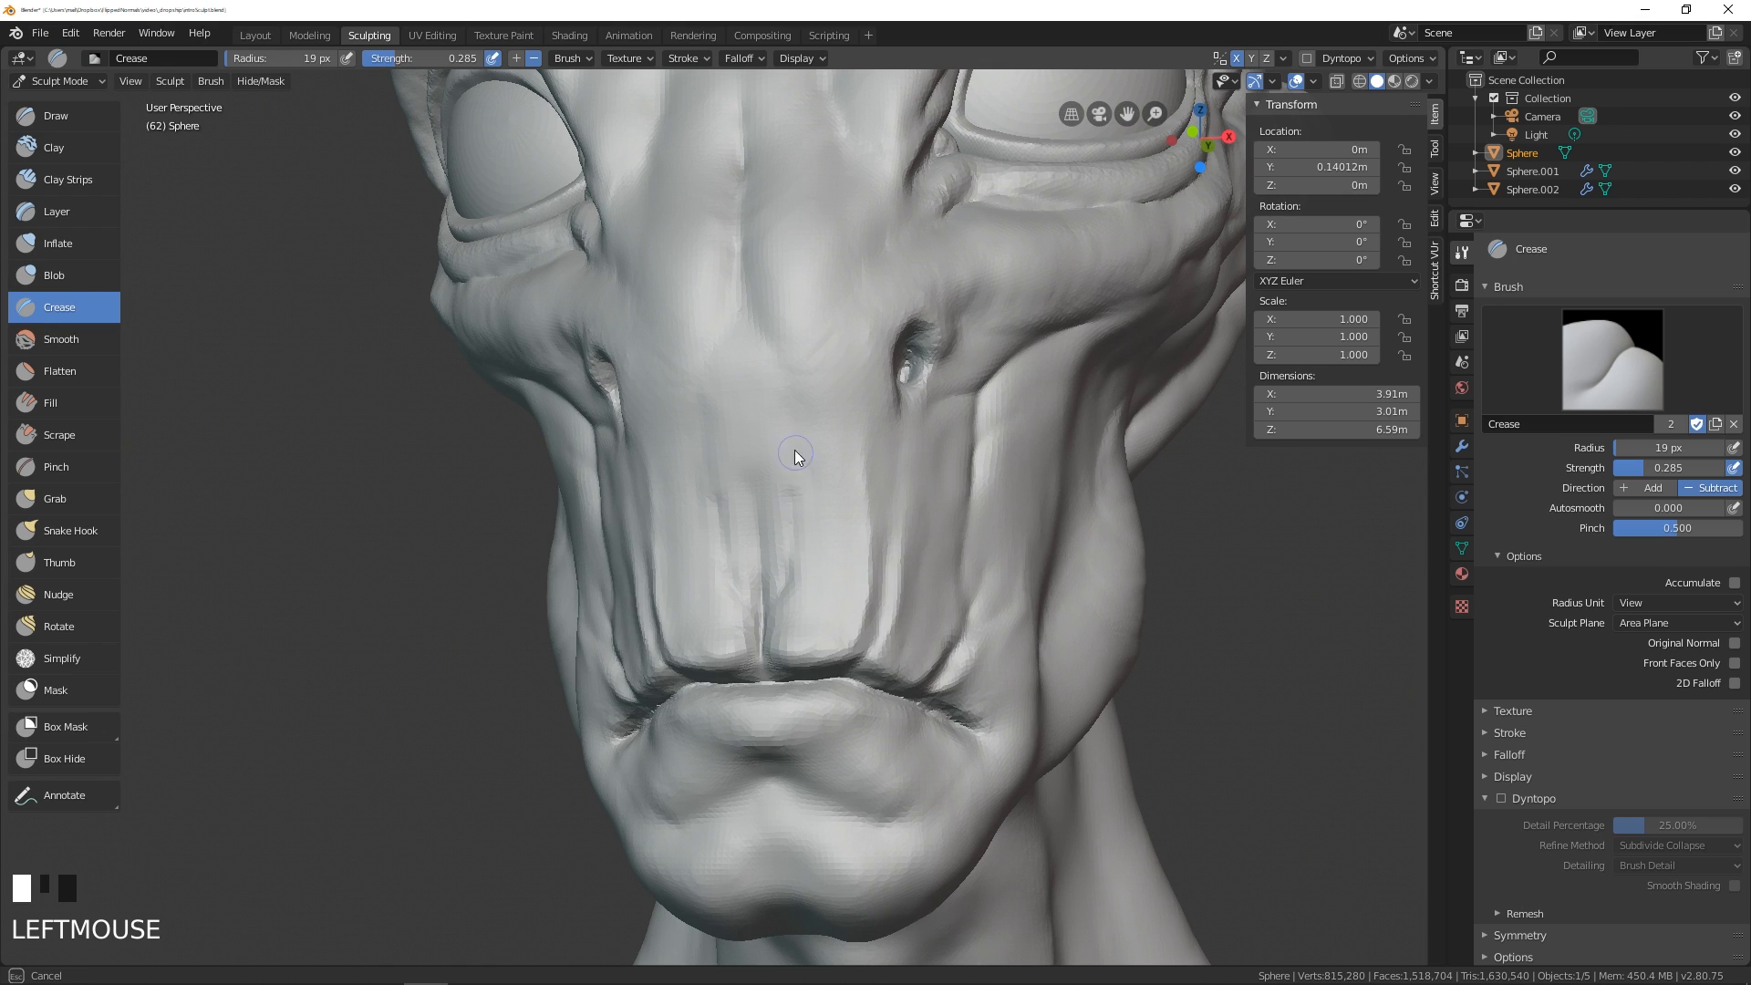
{"action": "left_click_drag", "start_coordinate": [792, 455], "coordinate": [787, 587]}
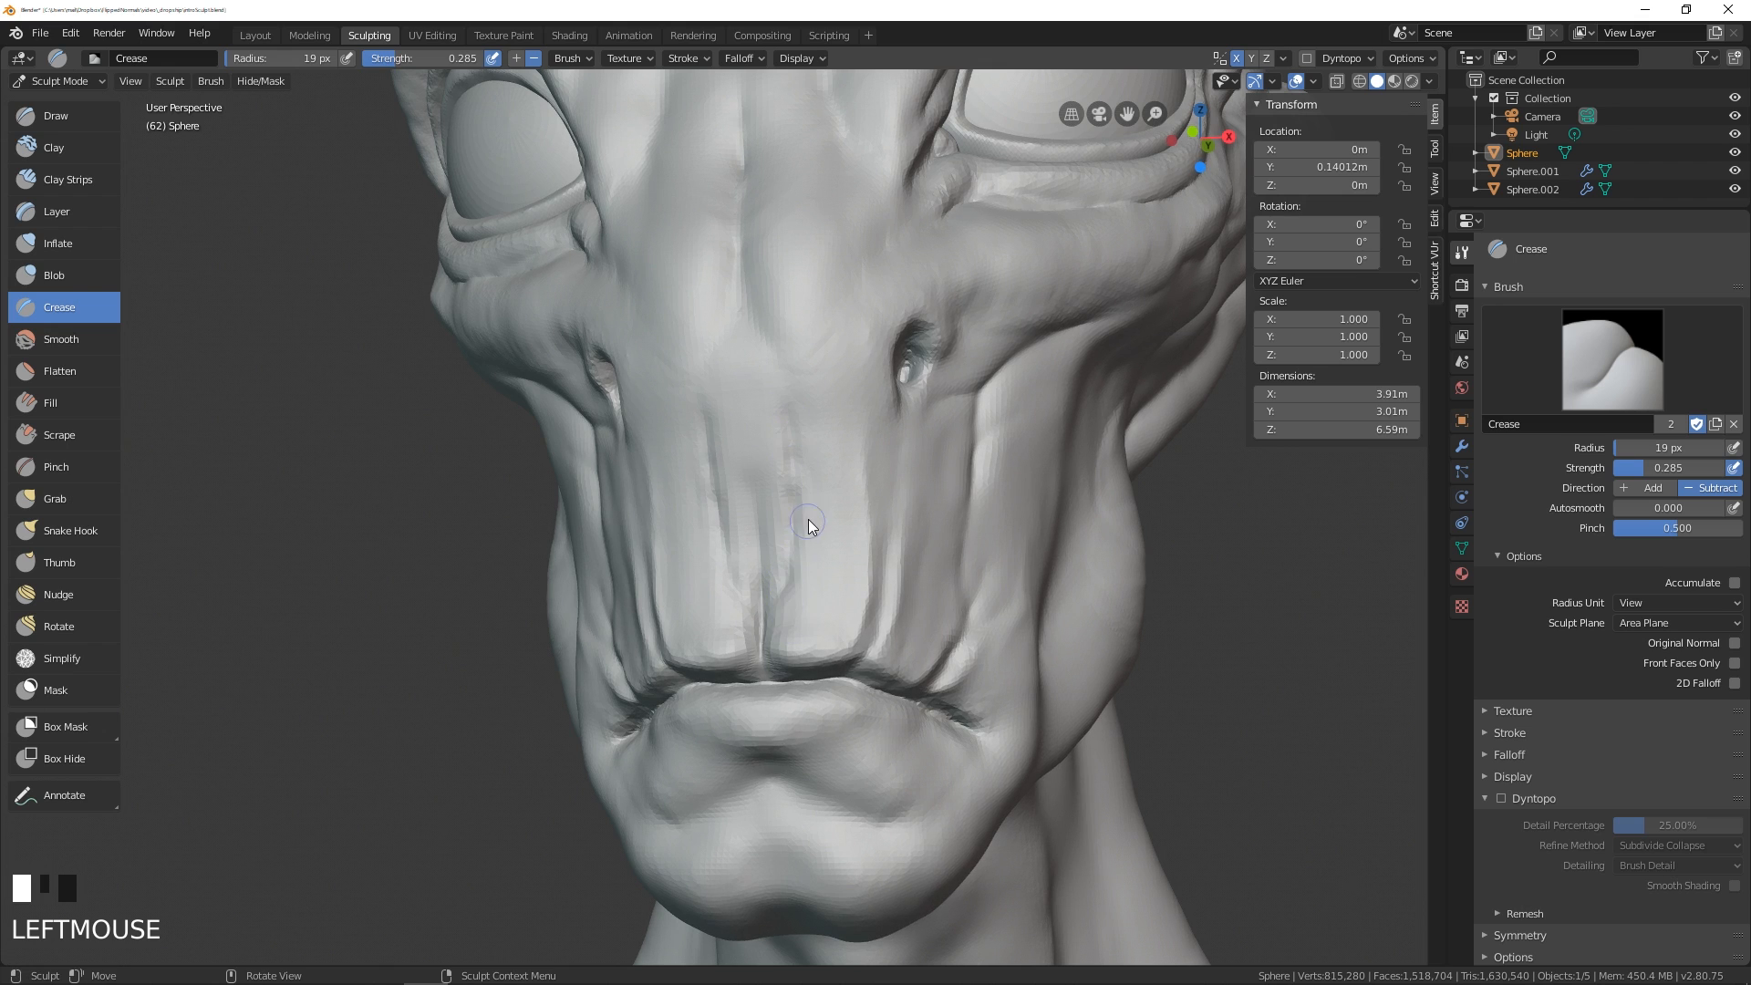
- Tighten the vertical folds between nostril and upper lip and the wrinkles above the mouth corner with a 70 px Pinch brush
{"action": "middle_click_drag", "start_coordinate": [784, 531], "coordinate": [763, 540]}
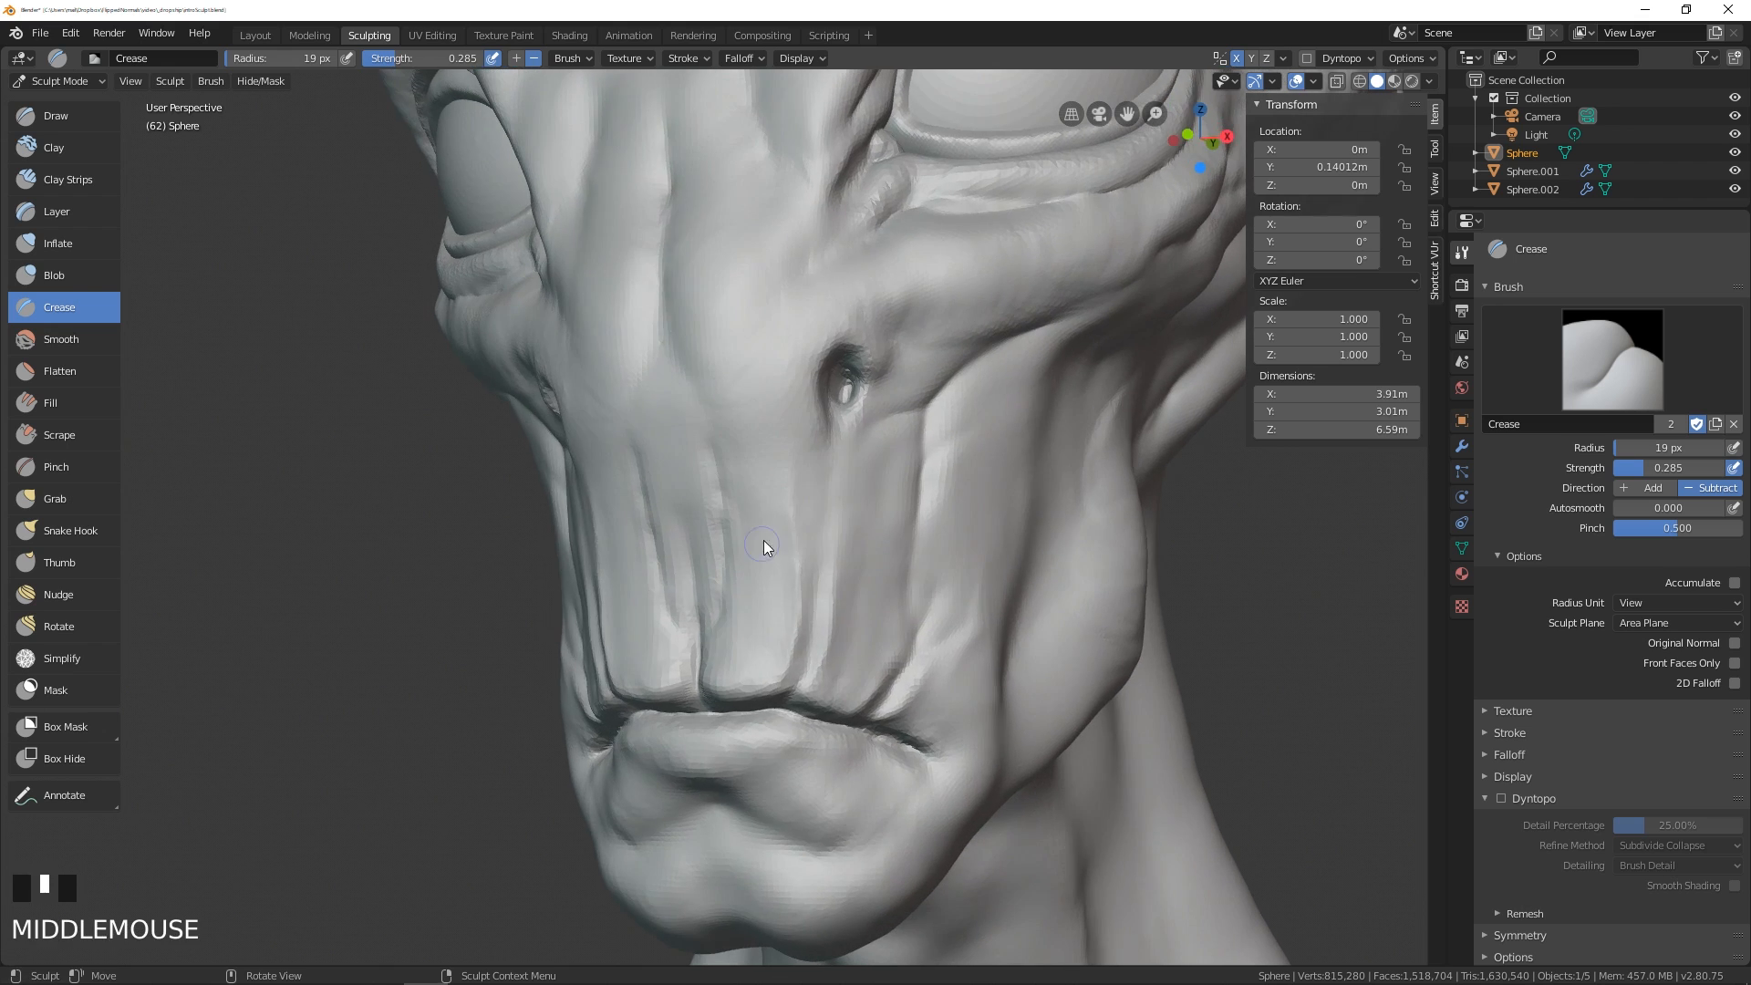
{"action": "left_click", "coordinate": [56, 466]}
{"action": "key", "text": "f"}
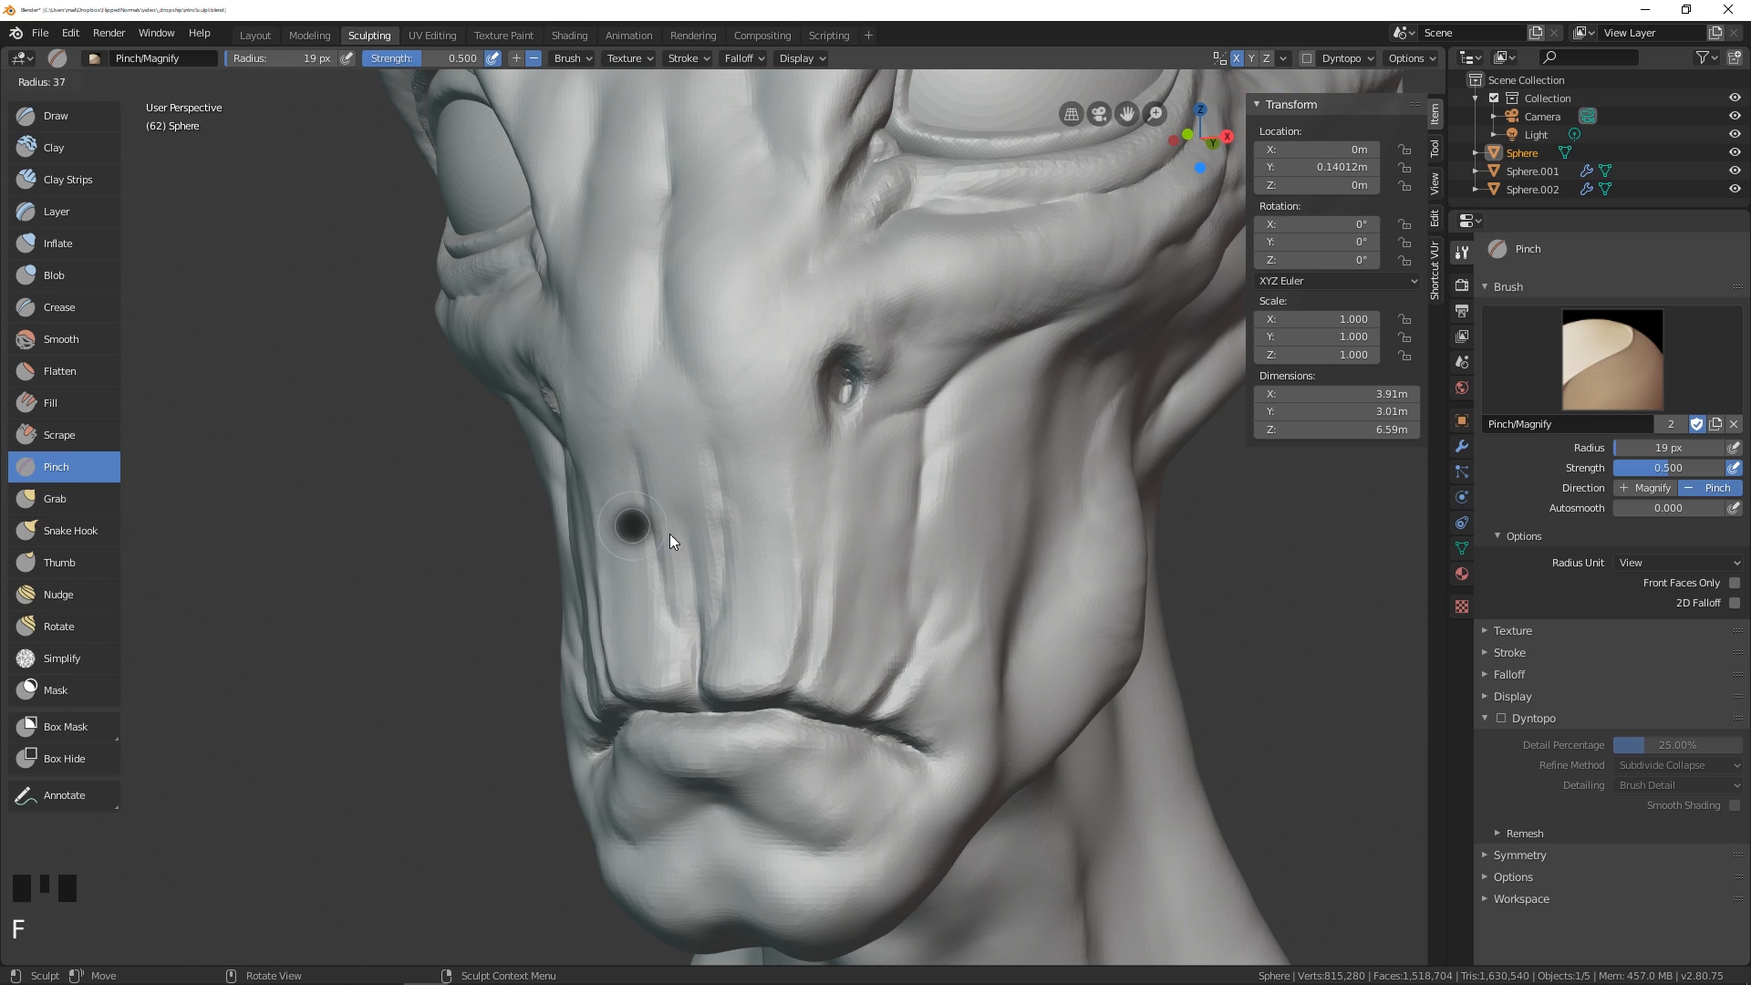
{"action": "left_click", "coordinate": [669, 534]}
{"action": "middle_click_drag", "start_coordinate": [816, 529], "coordinate": [769, 611]}
{"action": "key", "text": "f"}
{"action": "left_click", "coordinate": [782, 602]}
{"action": "left_click_drag", "start_coordinate": [763, 593], "coordinate": [742, 675]}
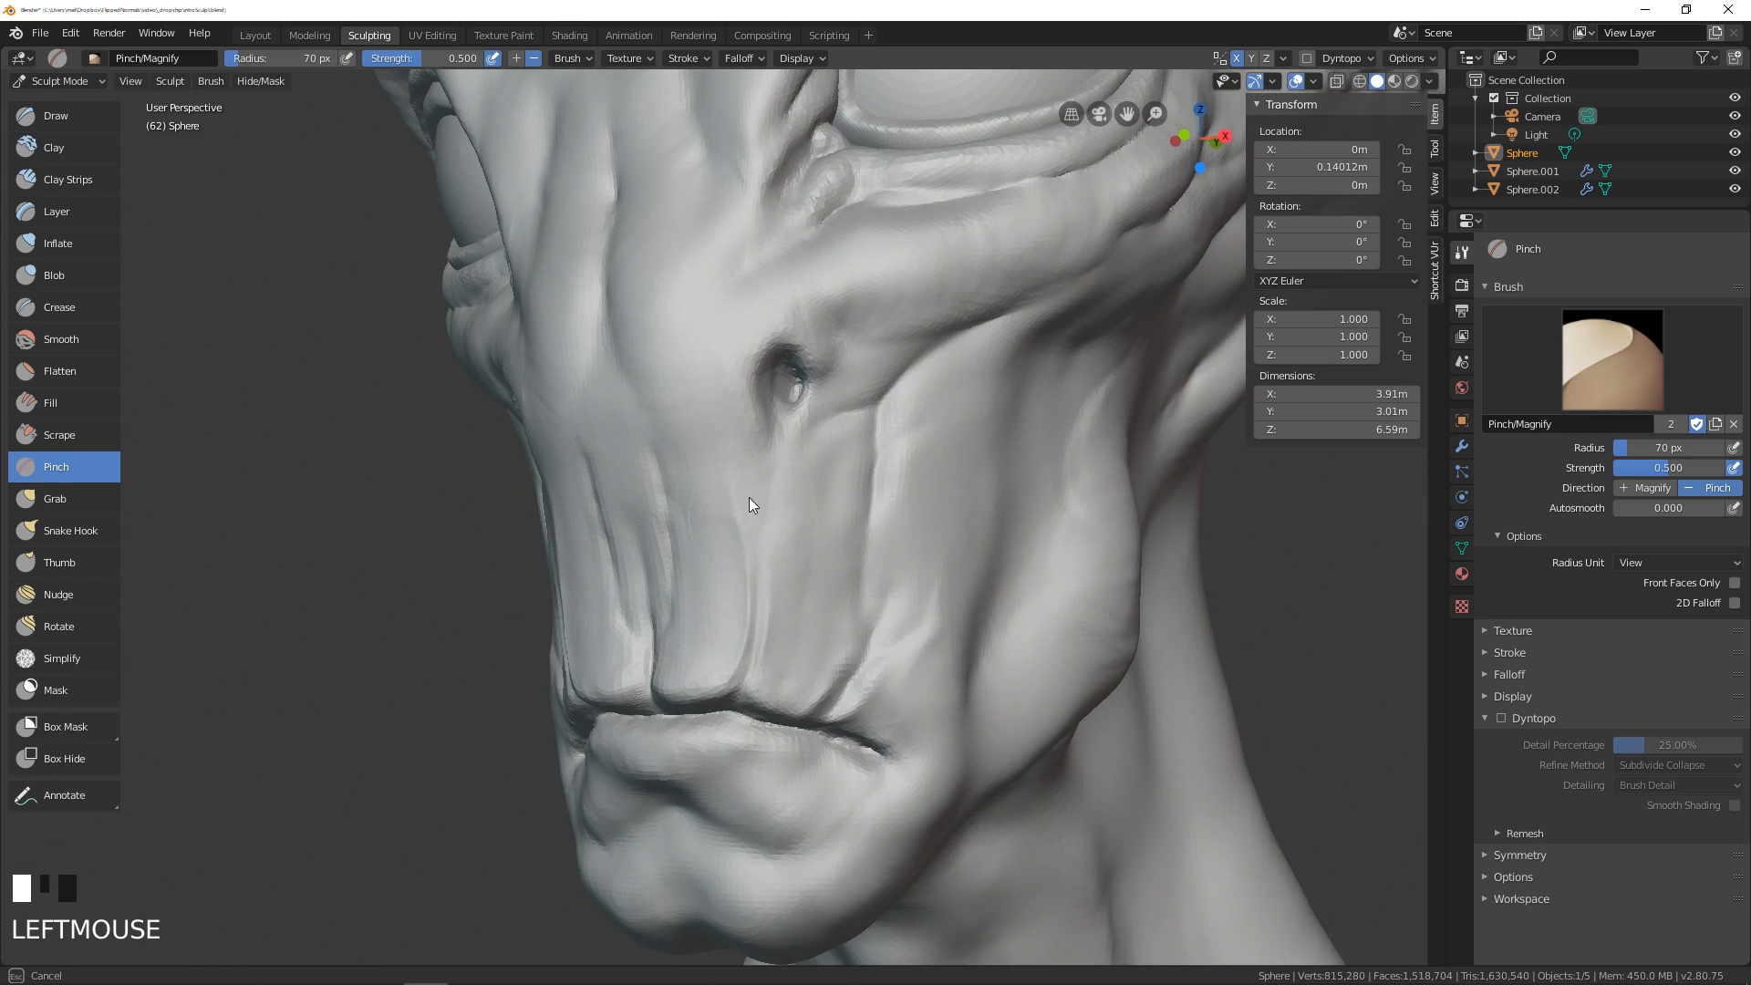
{"action": "left_click_drag", "start_coordinate": [748, 496], "coordinate": [750, 483]}
{"action": "mouse_move", "coordinate": [818, 717]}
{"action": "left_mouse_down"}
{"action": "mouse_move", "coordinate": [879, 648]}
{"action": "mouse_move", "coordinate": [867, 661]}
{"action": "left_mouse_up"}
{"action": "left_click_drag", "start_coordinate": [839, 704], "coordinate": [866, 680]}
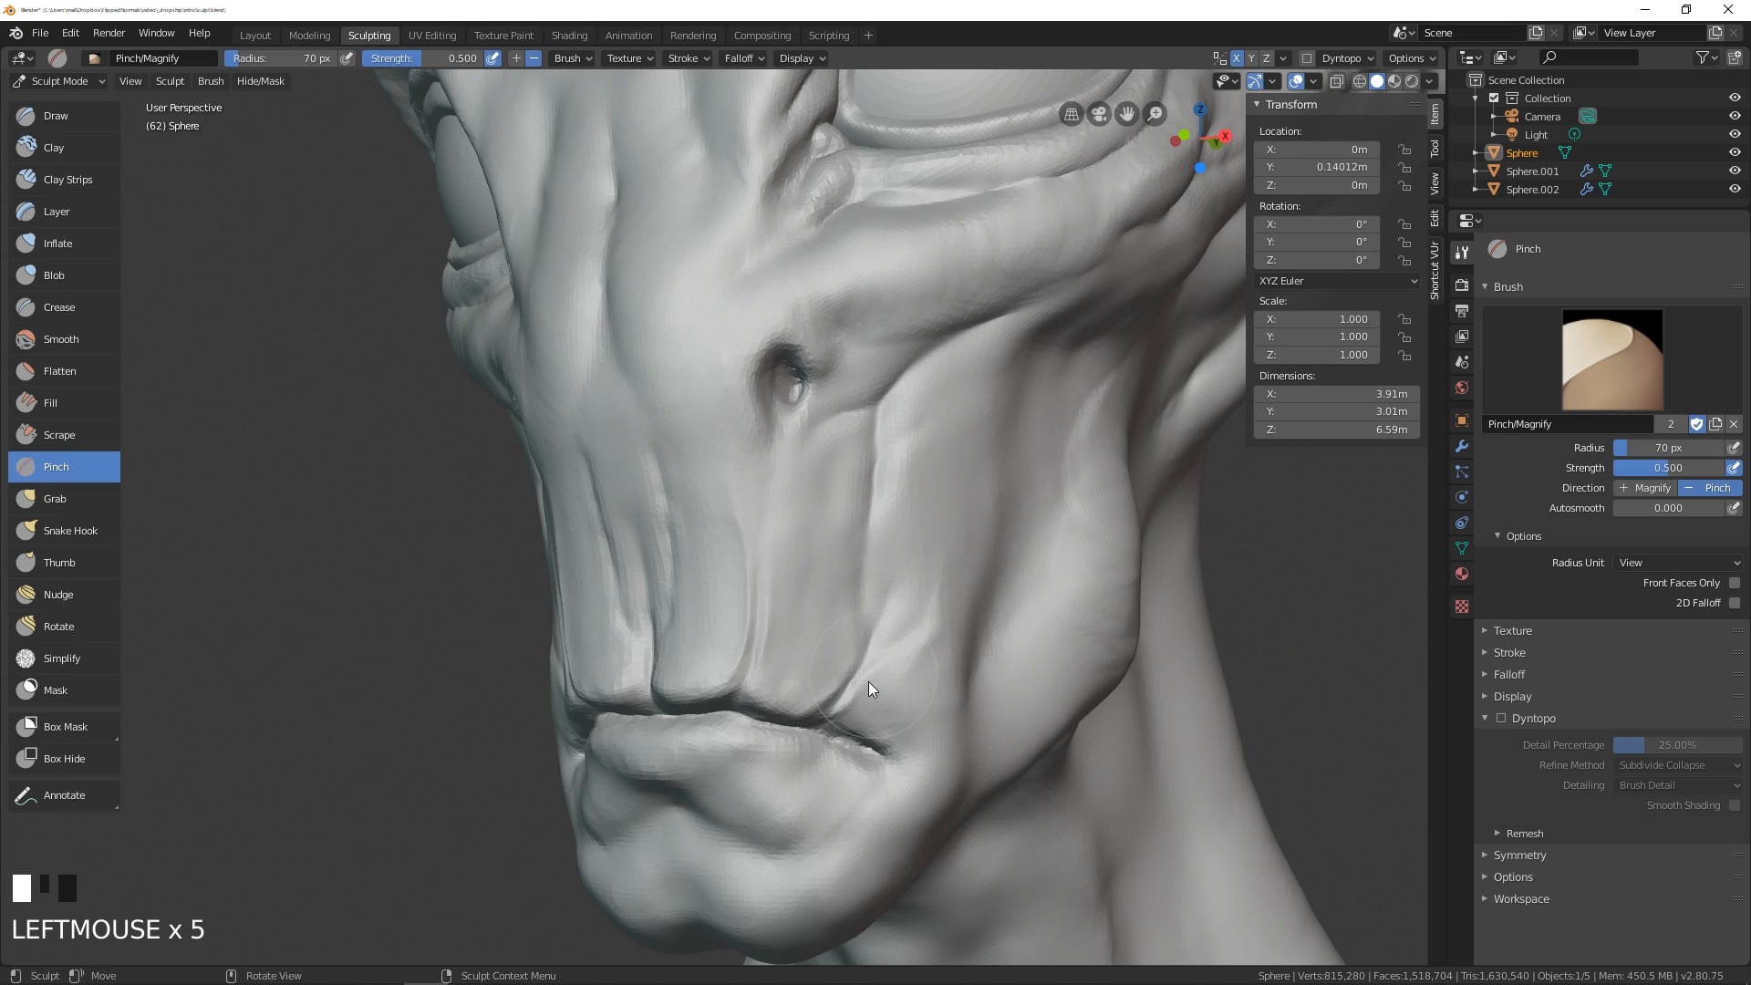
- Flatten parts of the cheekbone below and beside the eye with the Scrape brush at full strength
{"action": "middle_click_drag", "start_coordinate": [868, 689], "coordinate": [512, 496]}
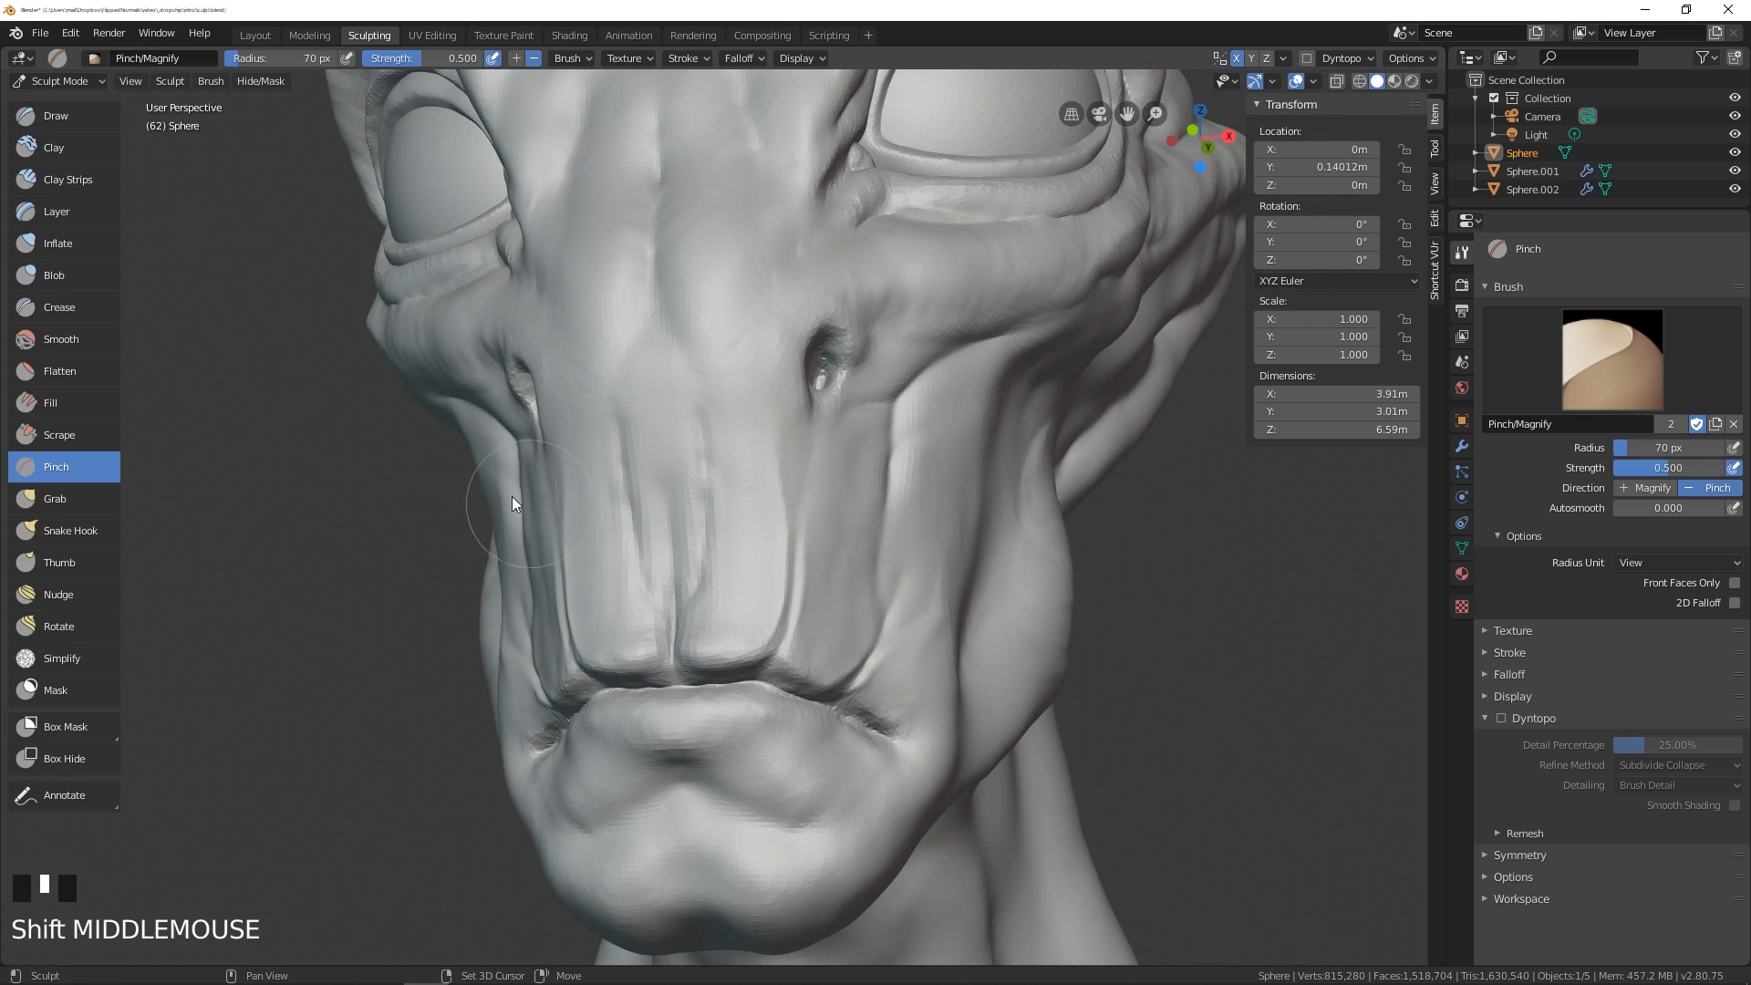
{"action": "left_click", "coordinate": [79, 438]}
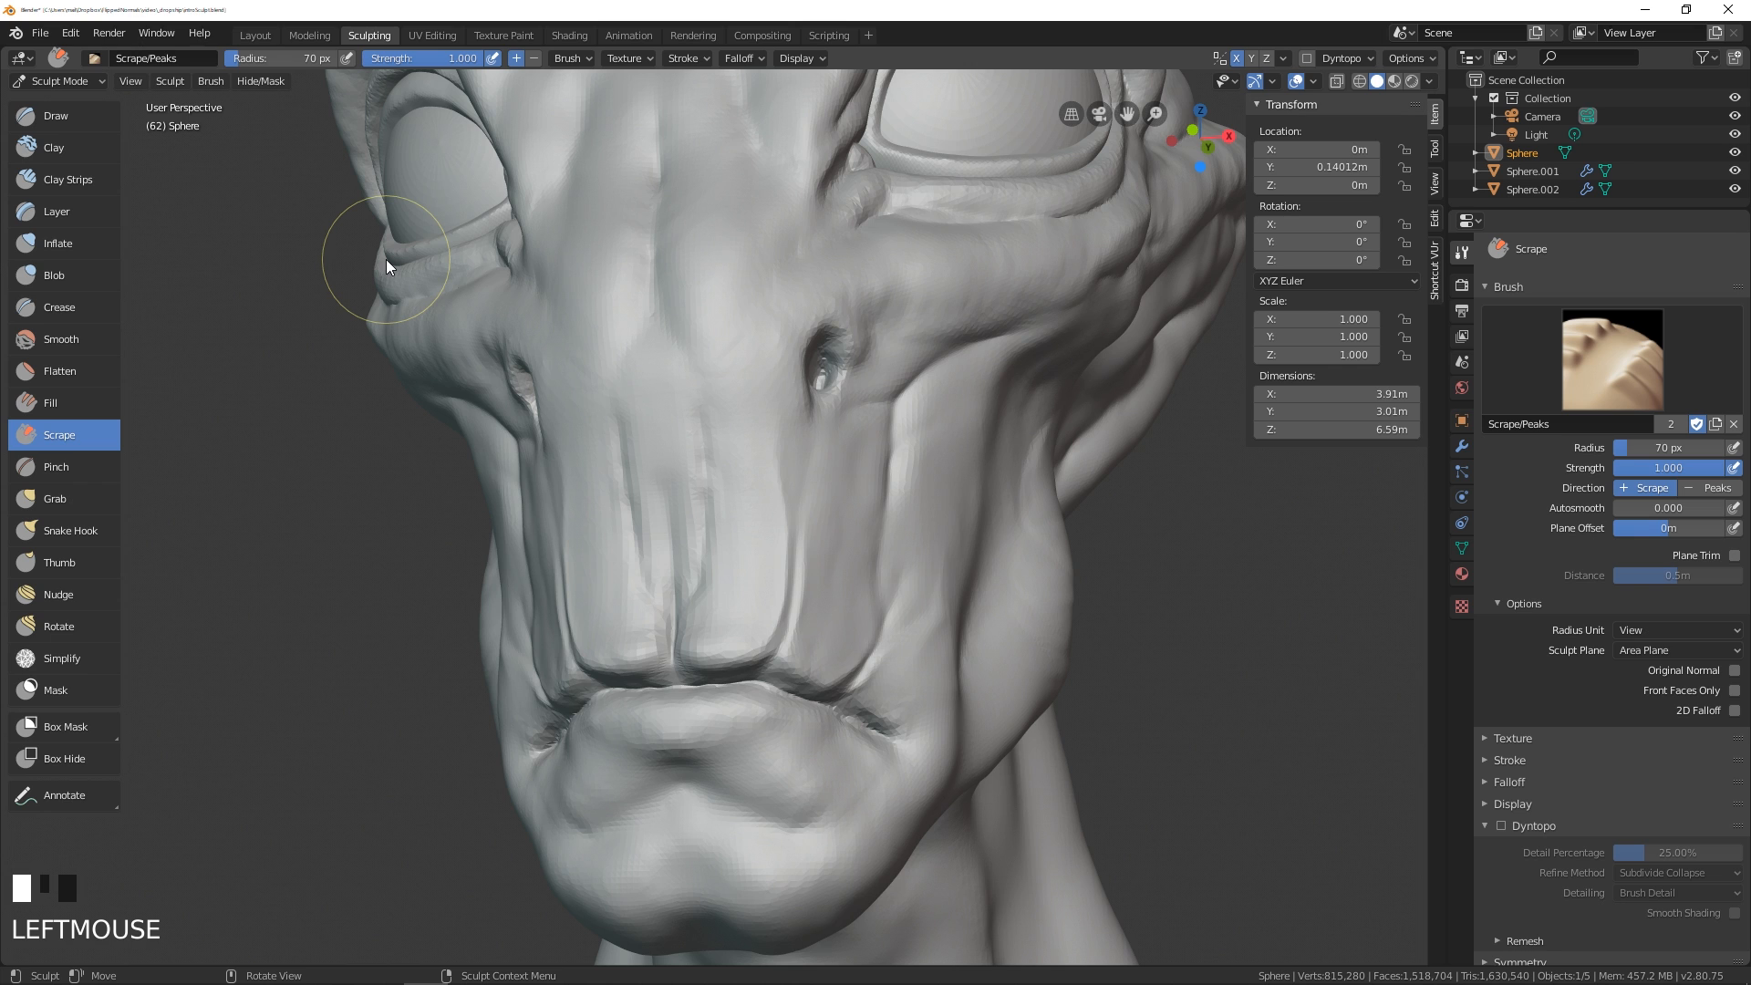
{"action": "middle_click_drag", "start_coordinate": [1007, 332], "coordinate": [876, 313]}
{"action": "key", "text": "f"}
{"action": "left_click", "coordinate": [870, 315]}
{"action": "mouse_move", "coordinate": [808, 321]}
{"action": "left_mouse_down"}
{"action": "mouse_move", "coordinate": [992, 267]}
{"action": "mouse_move", "coordinate": [708, 341]}
{"action": "mouse_move", "coordinate": [839, 327]}
{"action": "left_mouse_up"}
{"action": "middle_click_drag", "start_coordinate": [839, 327], "coordinate": [866, 365]}
{"action": "middle_click_drag", "start_coordinate": [866, 365], "coordinate": [823, 498], "text": "shift"}
{"action": "key", "text": "f"}
{"action": "left_click", "coordinate": [807, 498]}
{"action": "left_click_drag", "start_coordinate": [713, 534], "coordinate": [682, 543]}
- Scrape a flat plane along the ridge running from the ear down to the cheekbone with a 53 px brush
{"action": "mouse_move", "coordinate": [681, 544]}
{"action": "middle_mouse_down"}
{"action": "mouse_move", "coordinate": [861, 454]}
{"action": "mouse_move", "coordinate": [605, 507]}
{"action": "mouse_move", "coordinate": [786, 391]}
{"action": "mouse_move", "coordinate": [840, 391]}
{"action": "mouse_move", "coordinate": [718, 492]}
{"action": "middle_mouse_up"}
{"action": "key", "text": "f"}
{"action": "left_click", "coordinate": [707, 535]}
{"action": "key", "text": "f"}
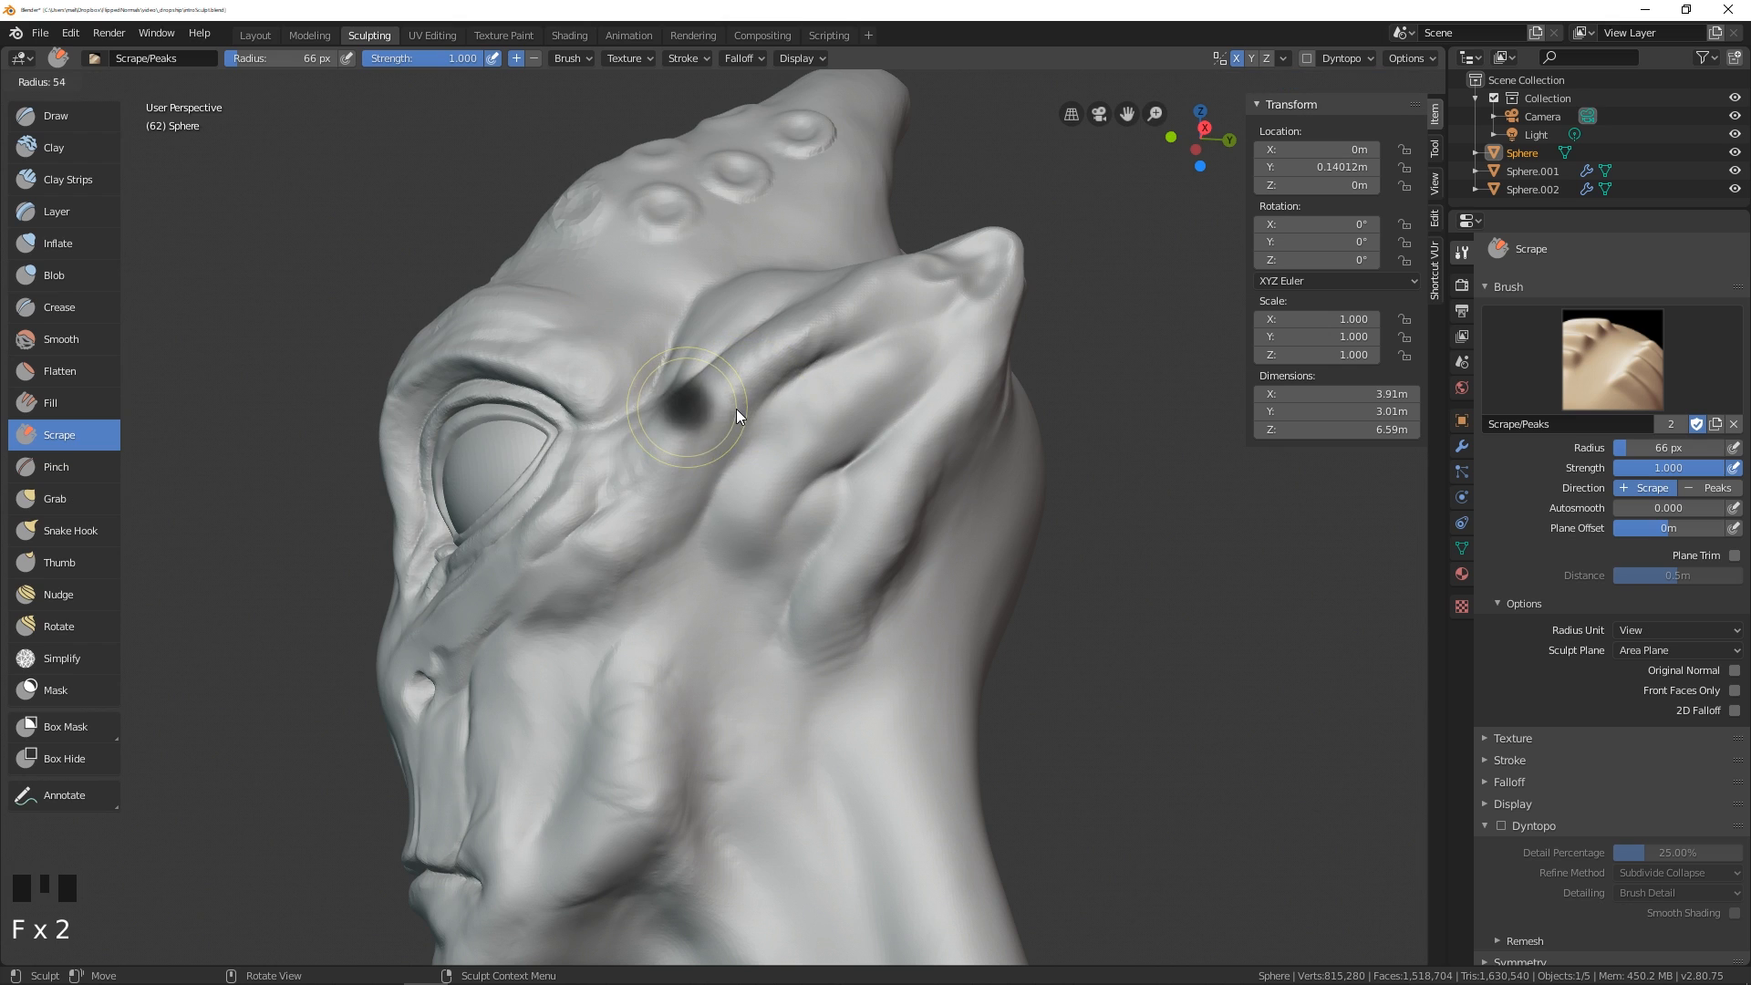
{"action": "left_click", "coordinate": [736, 409]}
{"action": "left_click_drag", "start_coordinate": [762, 367], "coordinate": [653, 562]}
{"action": "left_click_drag", "start_coordinate": [677, 492], "coordinate": [583, 607]}
{"action": "left_click_drag", "start_coordinate": [730, 401], "coordinate": [703, 461]}
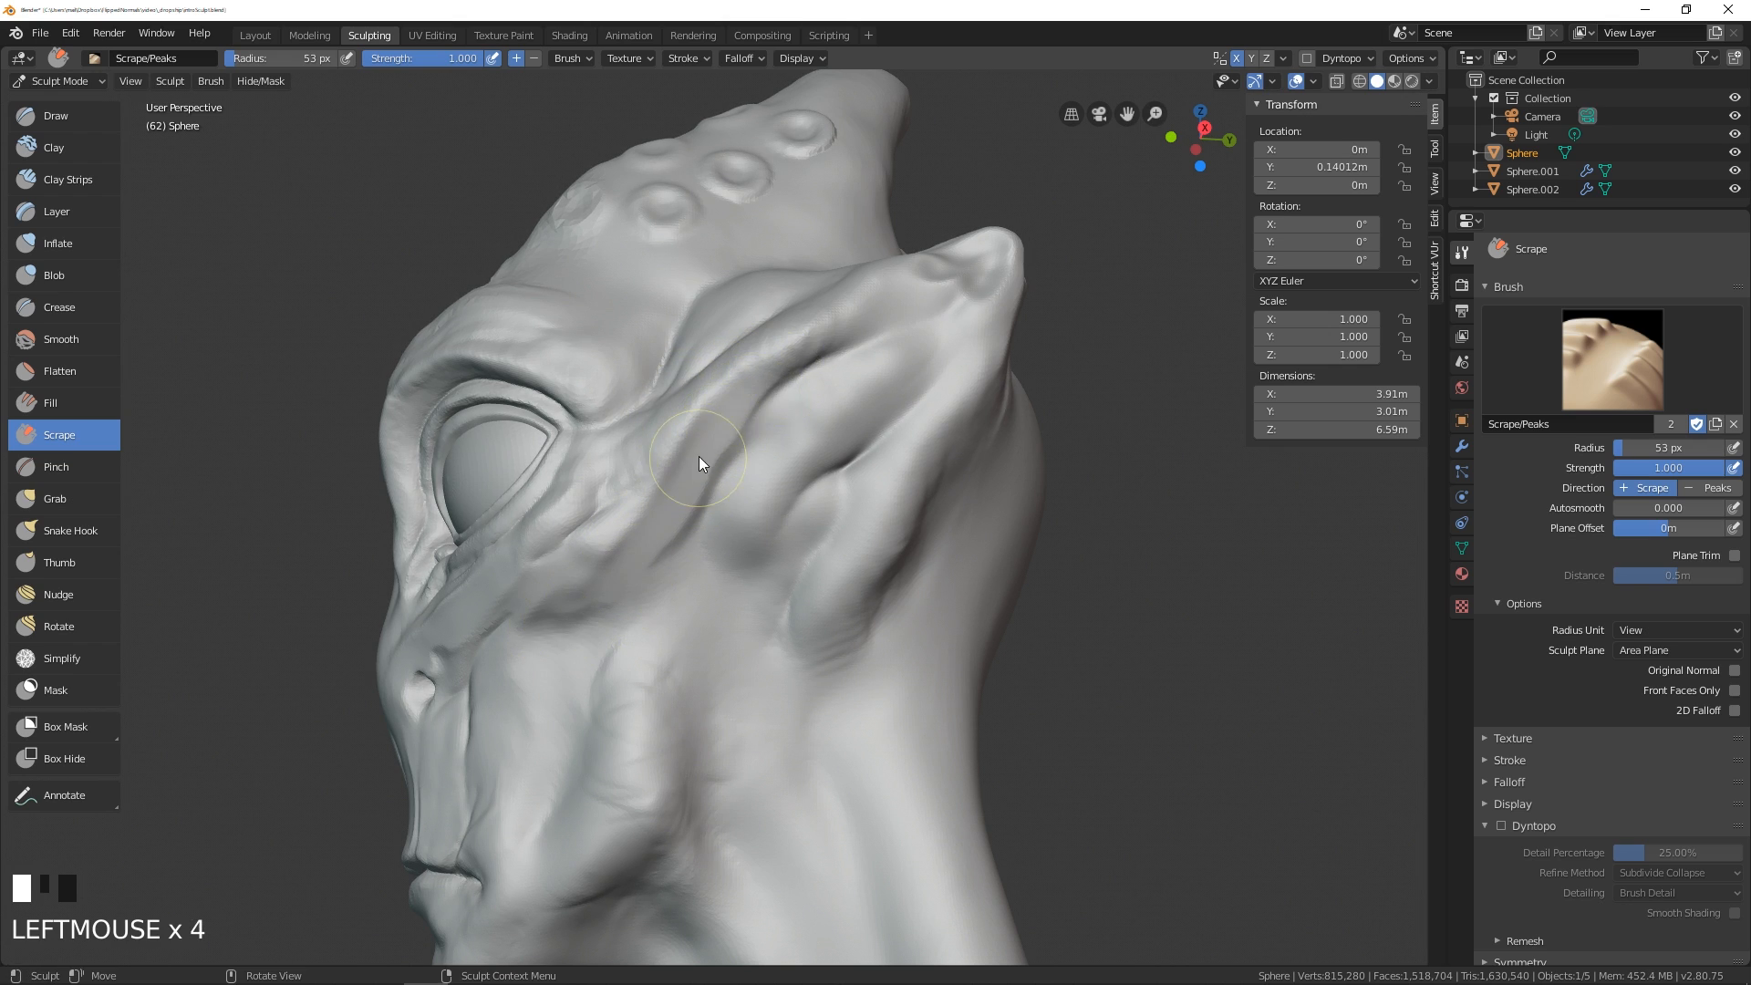
{"action": "left_click_drag", "start_coordinate": [812, 315], "coordinate": [716, 419]}
{"action": "left_click_drag", "start_coordinate": [825, 329], "coordinate": [793, 371]}
- Refine the ear's front ridge and the fold beneath it with the Scrape brush at 0.763 strength and 52 px radius
{"action": "middle_click_drag", "start_coordinate": [793, 371], "coordinate": [867, 377]}
{"action": "key", "text": "shift+f"}
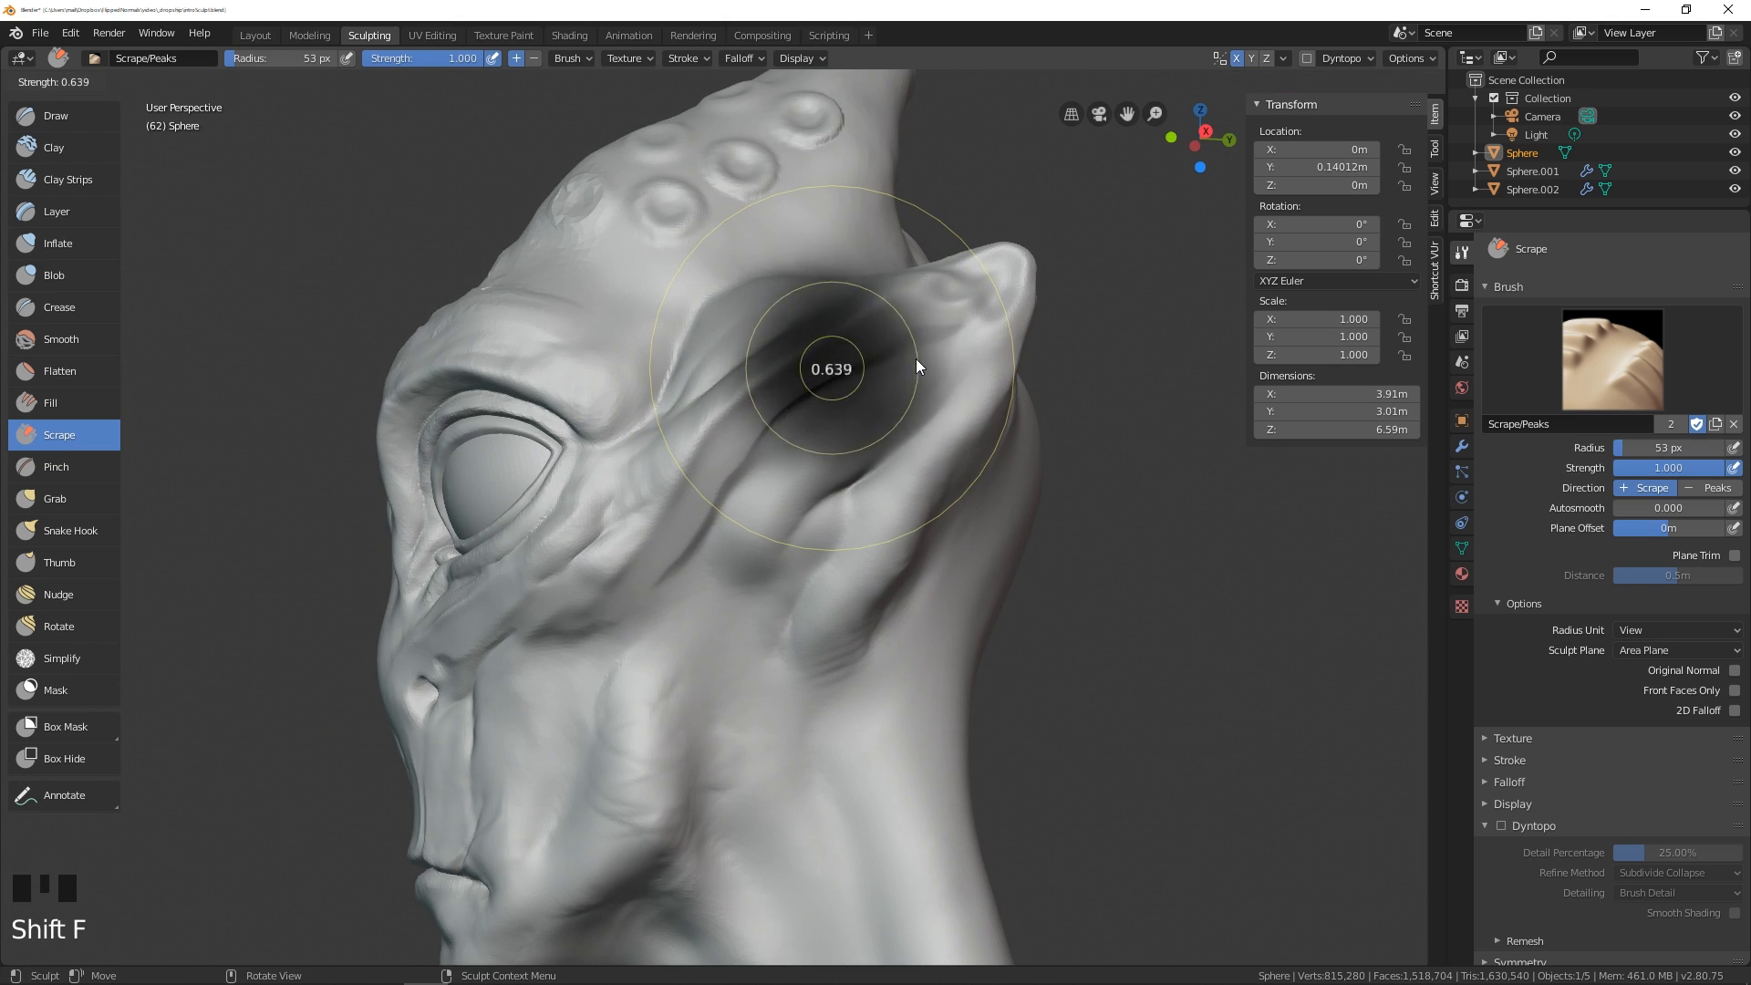
{"action": "left_click", "coordinate": [867, 370]}
{"action": "key", "text": "f"}
{"action": "left_click", "coordinate": [868, 374]}
{"action": "key", "text": "shift+f"}
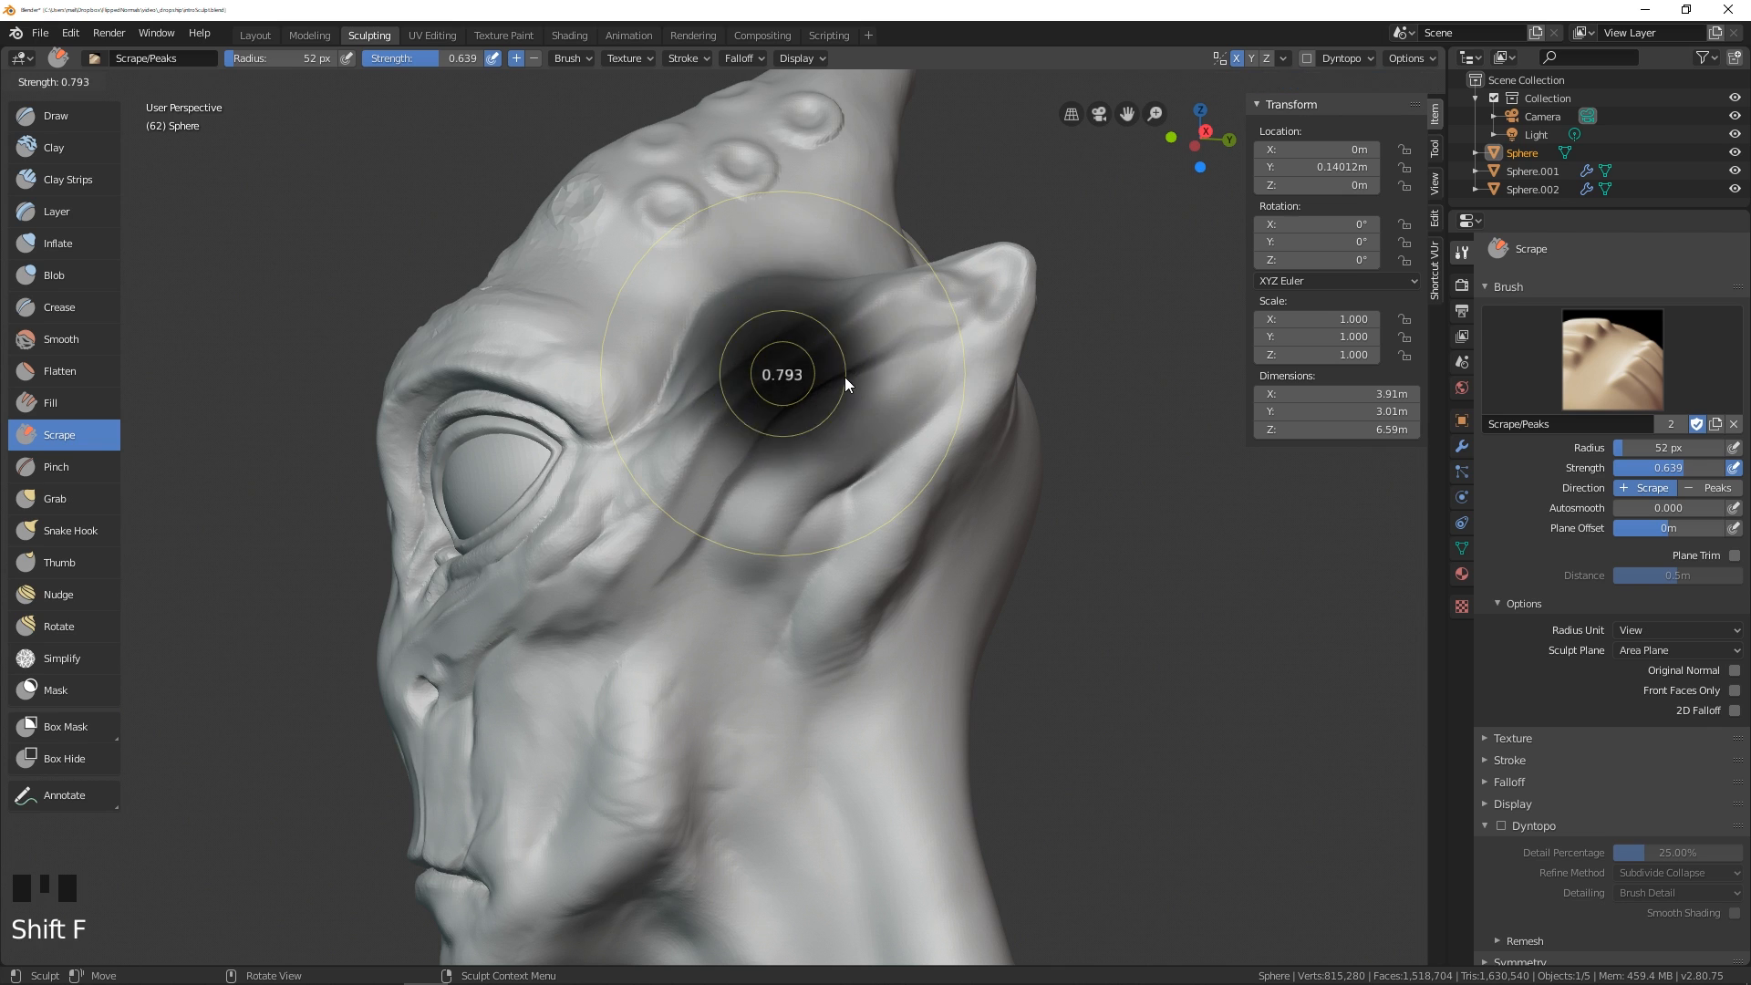
{"action": "left_click", "coordinate": [844, 378]}
{"action": "mouse_move", "coordinate": [844, 378]}
{"action": "middle_mouse_down"}
{"action": "mouse_move", "coordinate": [852, 398]}
{"action": "mouse_move", "coordinate": [814, 402]}
{"action": "middle_mouse_up"}
{"action": "left_click", "coordinate": [718, 501]}
{"action": "left_click_drag", "start_coordinate": [803, 492], "coordinate": [748, 367]}
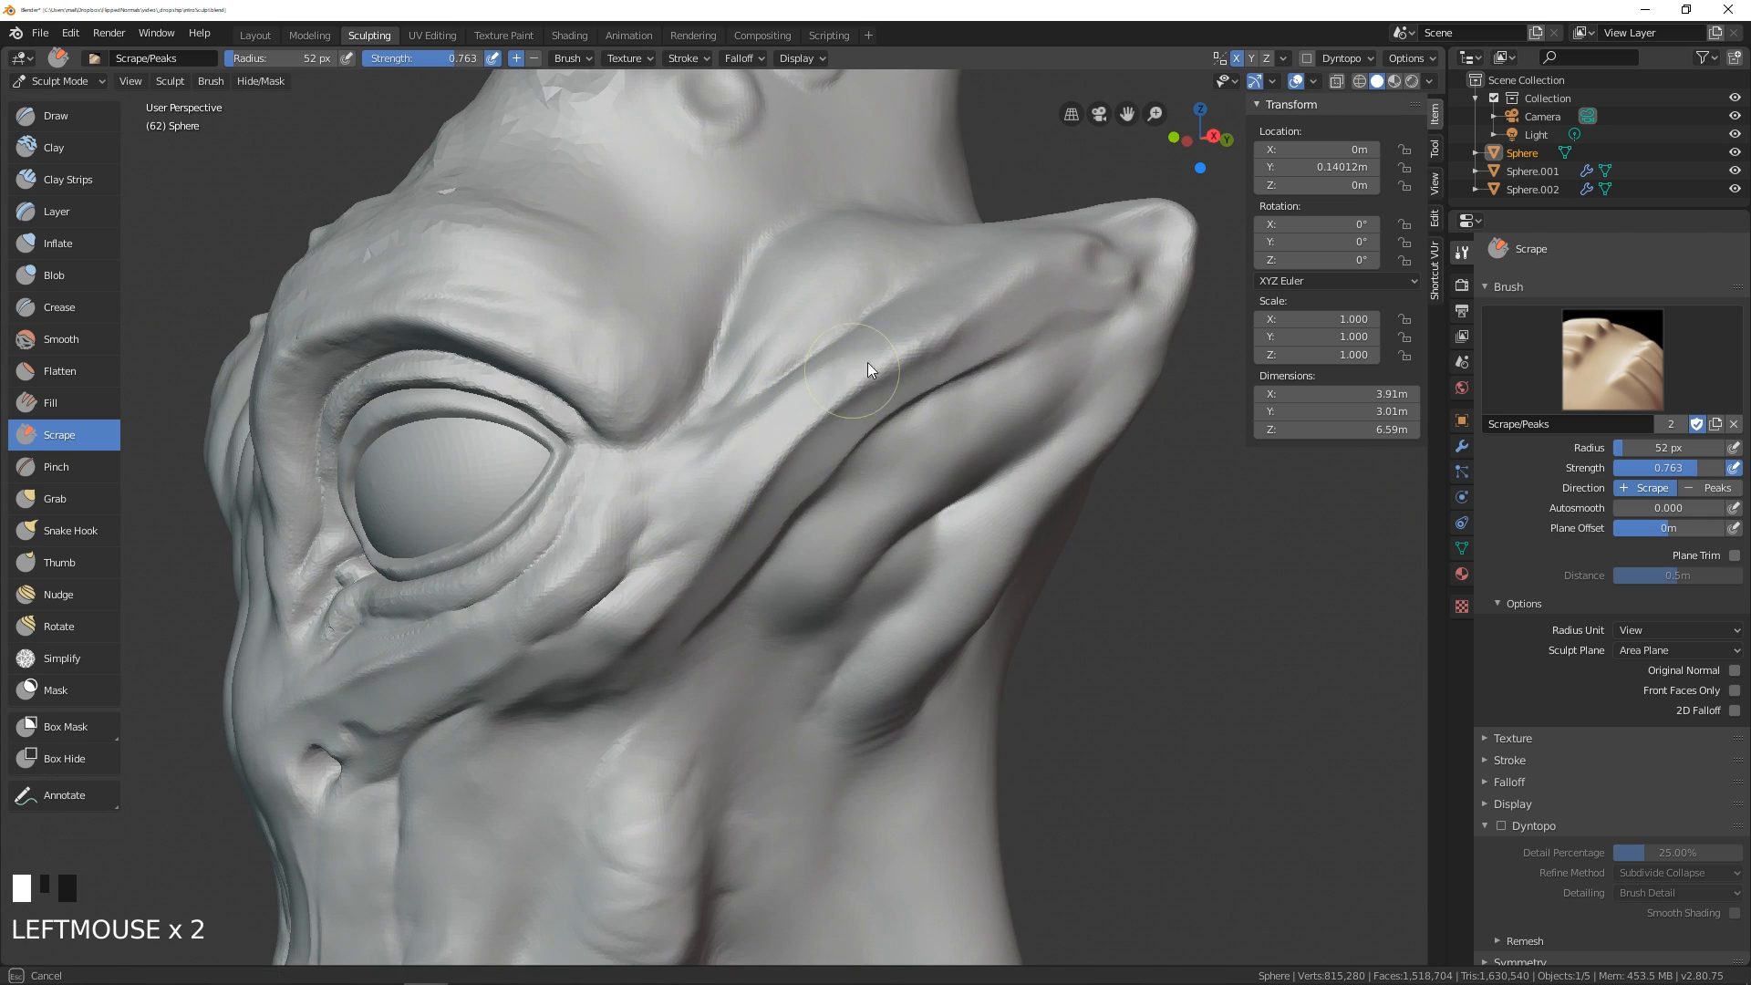
{"action": "left_click_drag", "start_coordinate": [903, 388], "coordinate": [825, 319]}
{"action": "mouse_move", "coordinate": [971, 298]}
{"action": "middle_mouse_down"}
{"action": "mouse_move", "coordinate": [801, 504]}
{"action": "mouse_move", "coordinate": [870, 346]}
{"action": "mouse_move", "coordinate": [751, 414]}
{"action": "middle_mouse_up"}
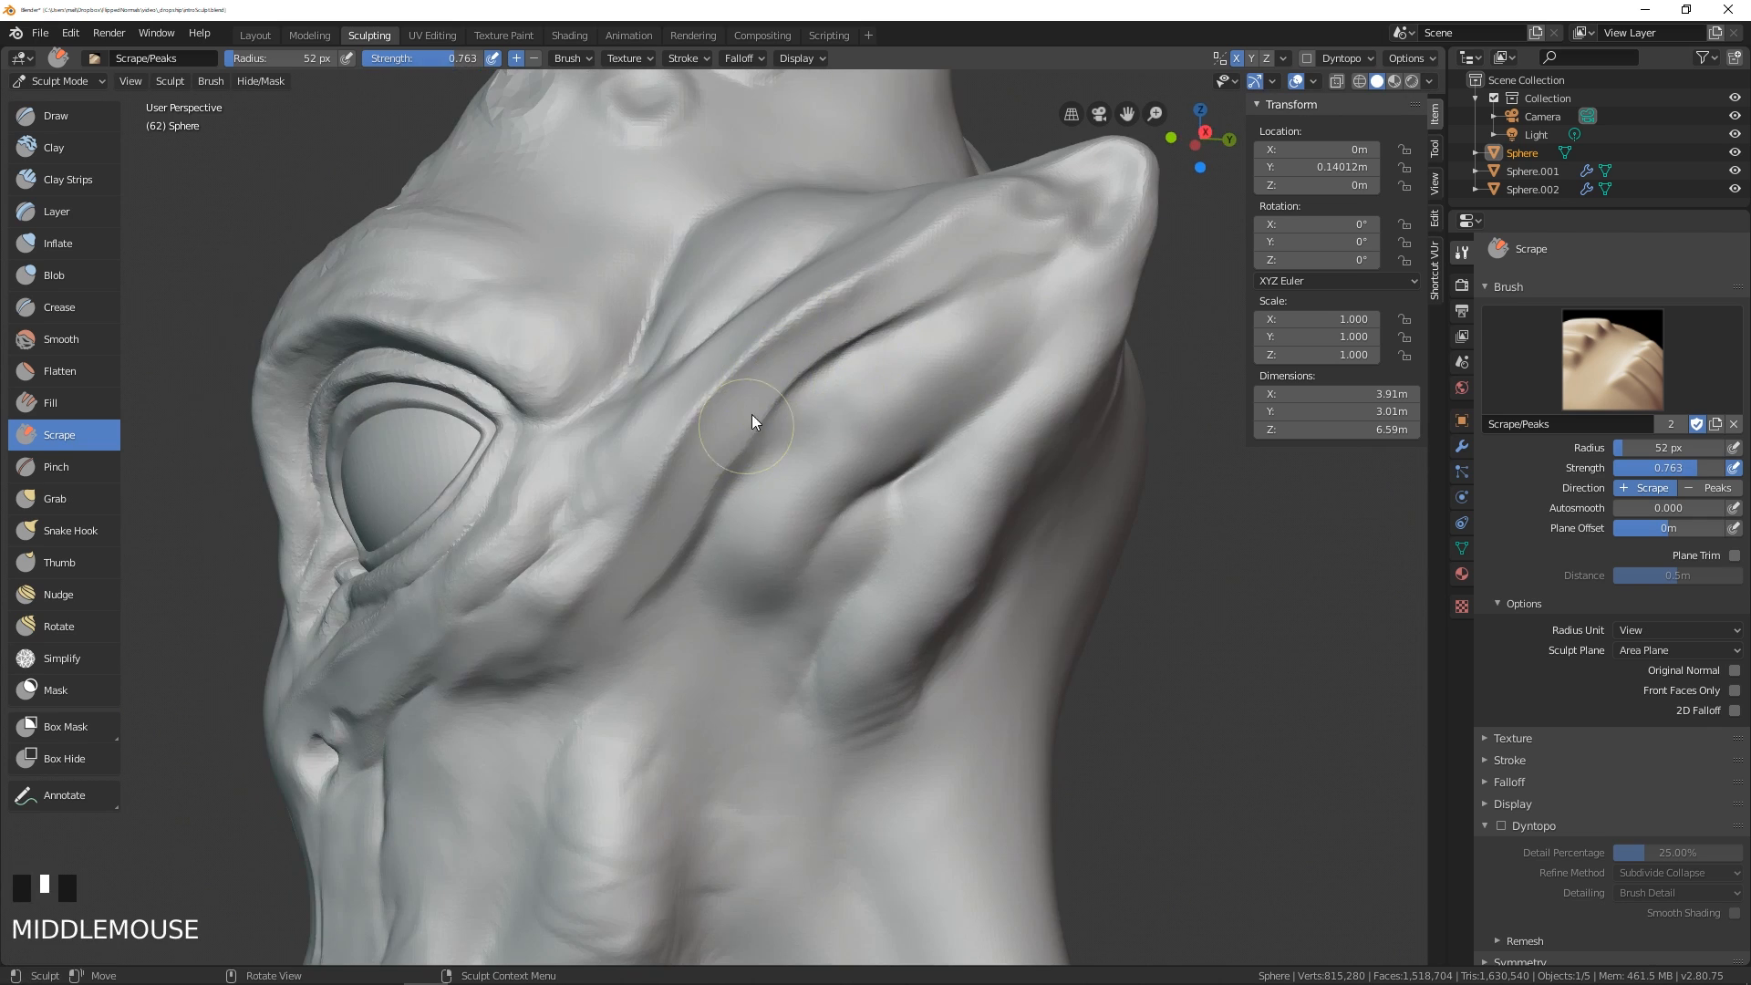
{"action": "mouse_move", "coordinate": [752, 414]}
{"action": "left_mouse_down"}
{"action": "mouse_move", "coordinate": [697, 501]}
{"action": "mouse_move", "coordinate": [741, 549]}
{"action": "left_mouse_up"}
- Scrape the back side of the ear down to its lower end with a 70 px brush
{"action": "middle_click", "coordinate": [912, 348]}
{"action": "middle_click_drag", "start_coordinate": [912, 348], "coordinate": [863, 315]}
{"action": "key", "text": "f"}
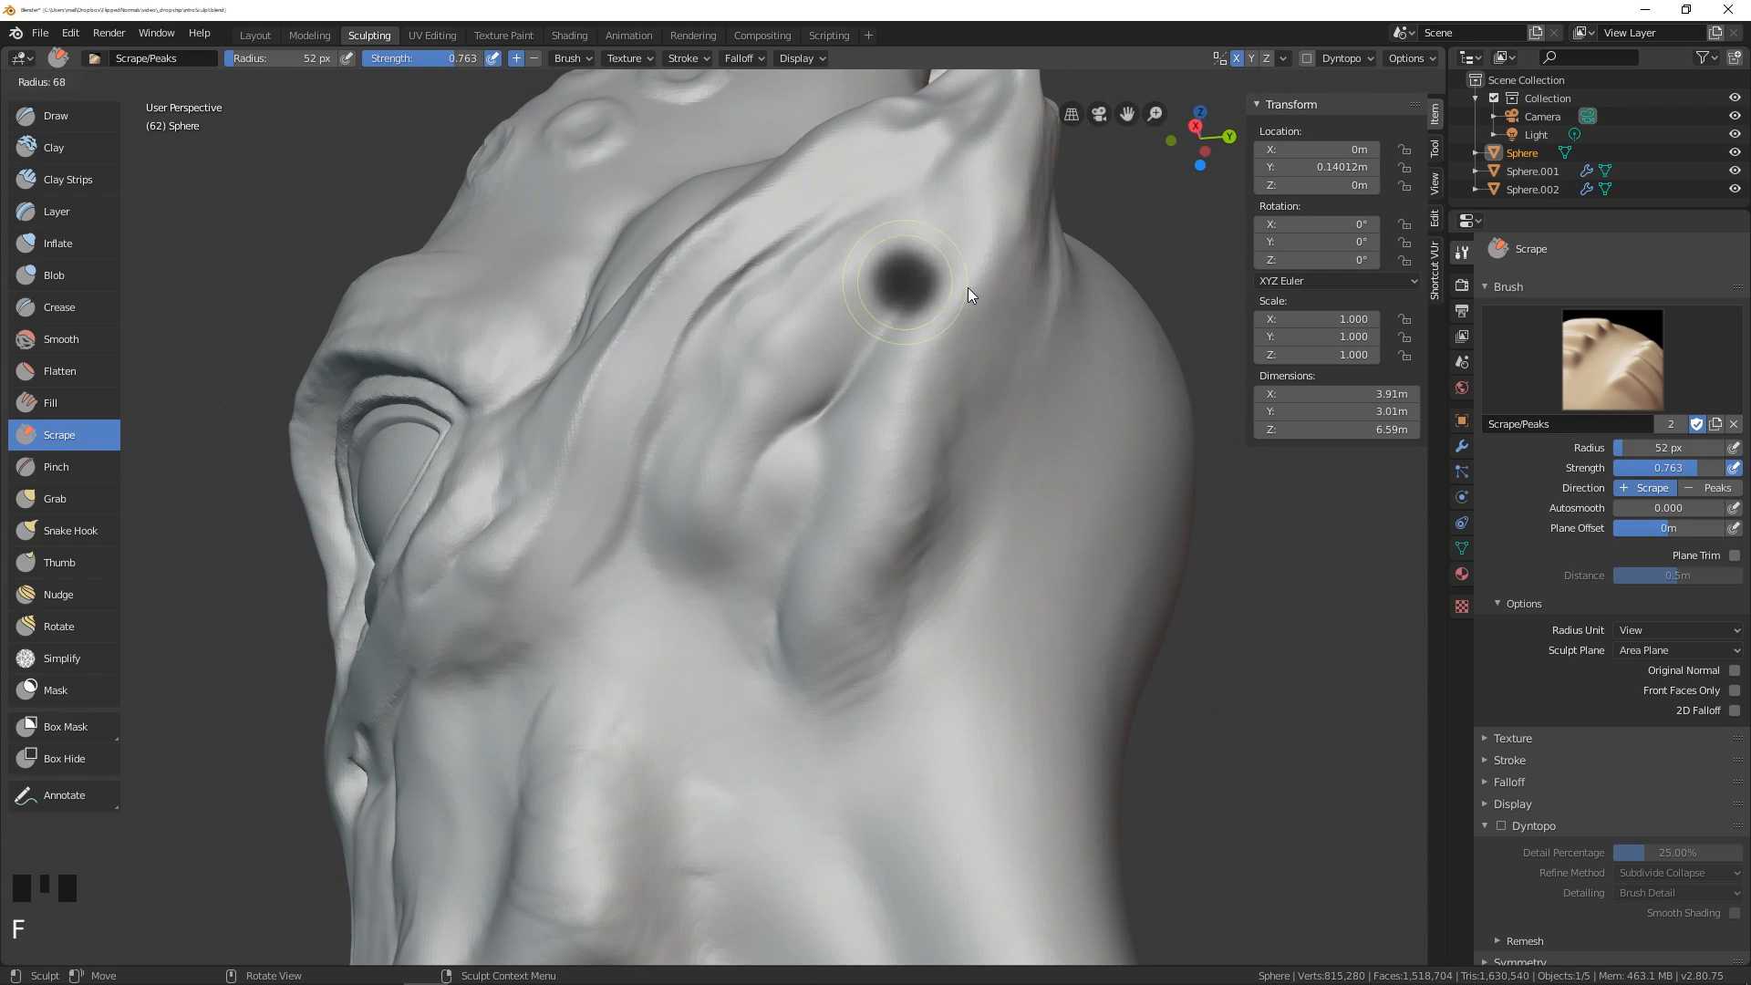
{"action": "left_click", "coordinate": [970, 287]}
{"action": "left_click_drag", "start_coordinate": [1047, 235], "coordinate": [954, 342]}
{"action": "left_click_drag", "start_coordinate": [958, 410], "coordinate": [922, 529]}
{"action": "left_click_drag", "start_coordinate": [945, 434], "coordinate": [934, 488]}
{"action": "left_click_drag", "start_coordinate": [948, 402], "coordinate": [935, 479]}
{"action": "left_click_drag", "start_coordinate": [821, 620], "coordinate": [852, 724]}
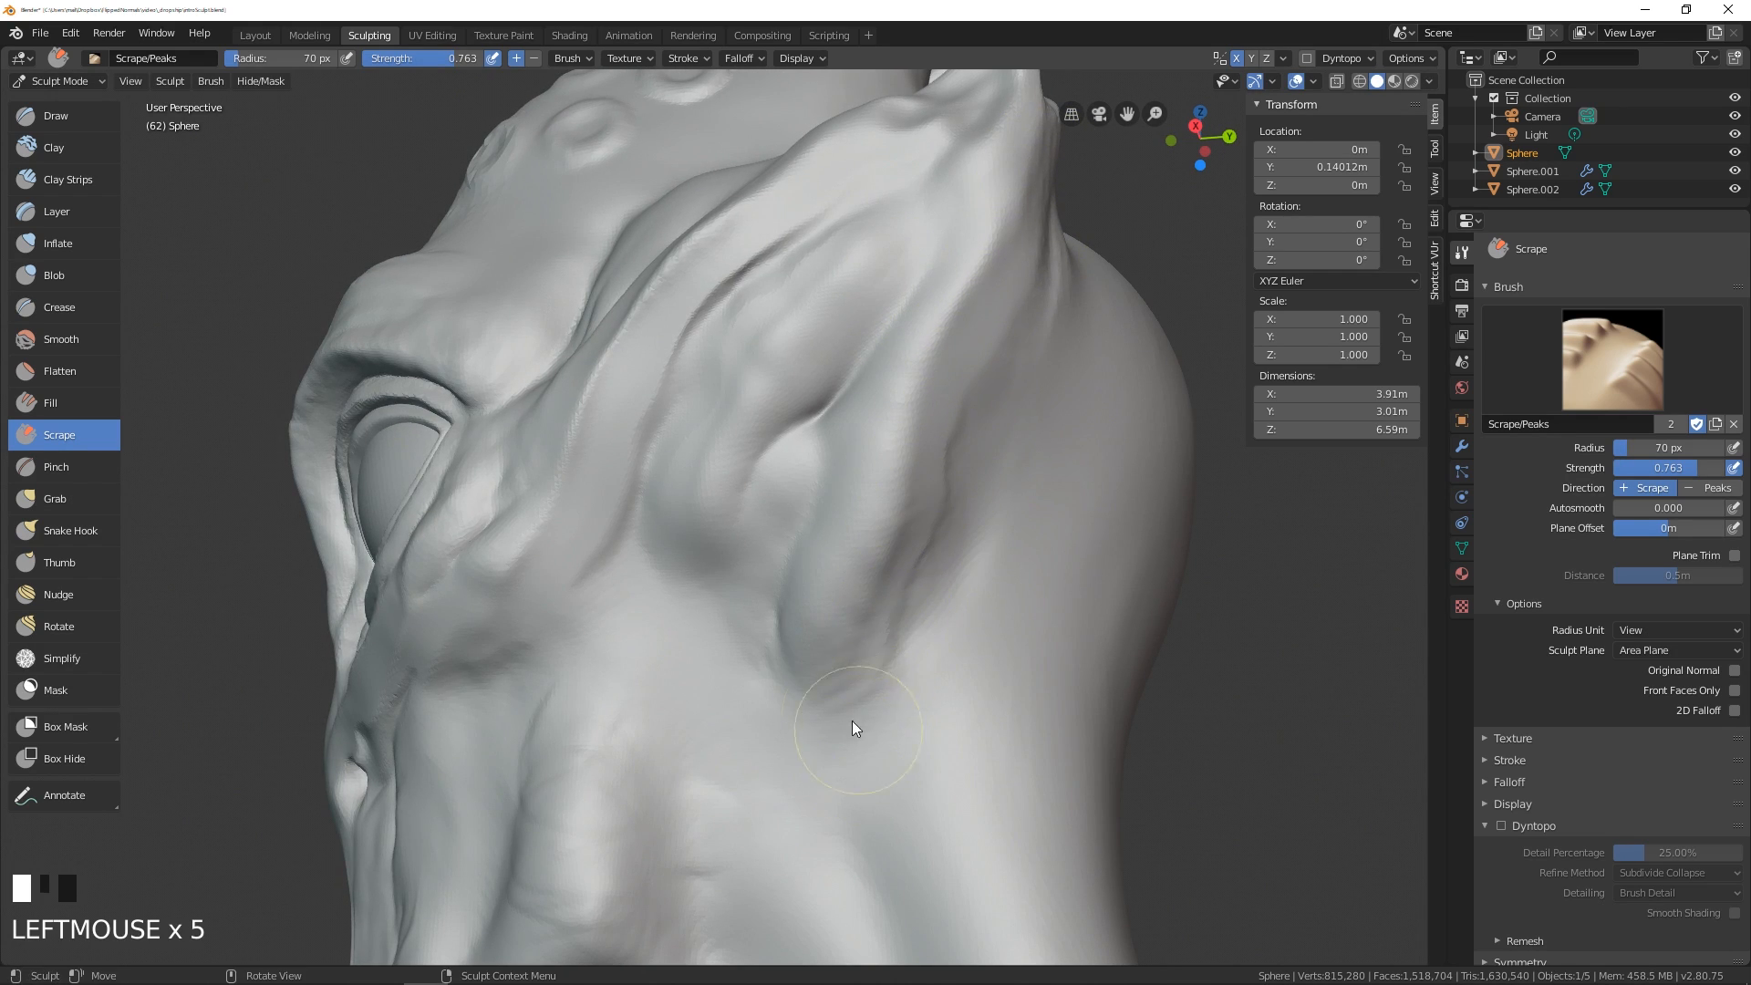
{"action": "left_click_drag", "start_coordinate": [921, 456], "coordinate": [887, 586]}
{"action": "left_click_drag", "start_coordinate": [949, 483], "coordinate": [926, 565]}
{"action": "left_click_drag", "start_coordinate": [913, 410], "coordinate": [938, 430]}
{"action": "mouse_move", "coordinate": [958, 337]}
{"action": "left_mouse_down"}
{"action": "mouse_move", "coordinate": [944, 266]}
{"action": "mouse_move", "coordinate": [930, 310]}
{"action": "left_mouse_up"}
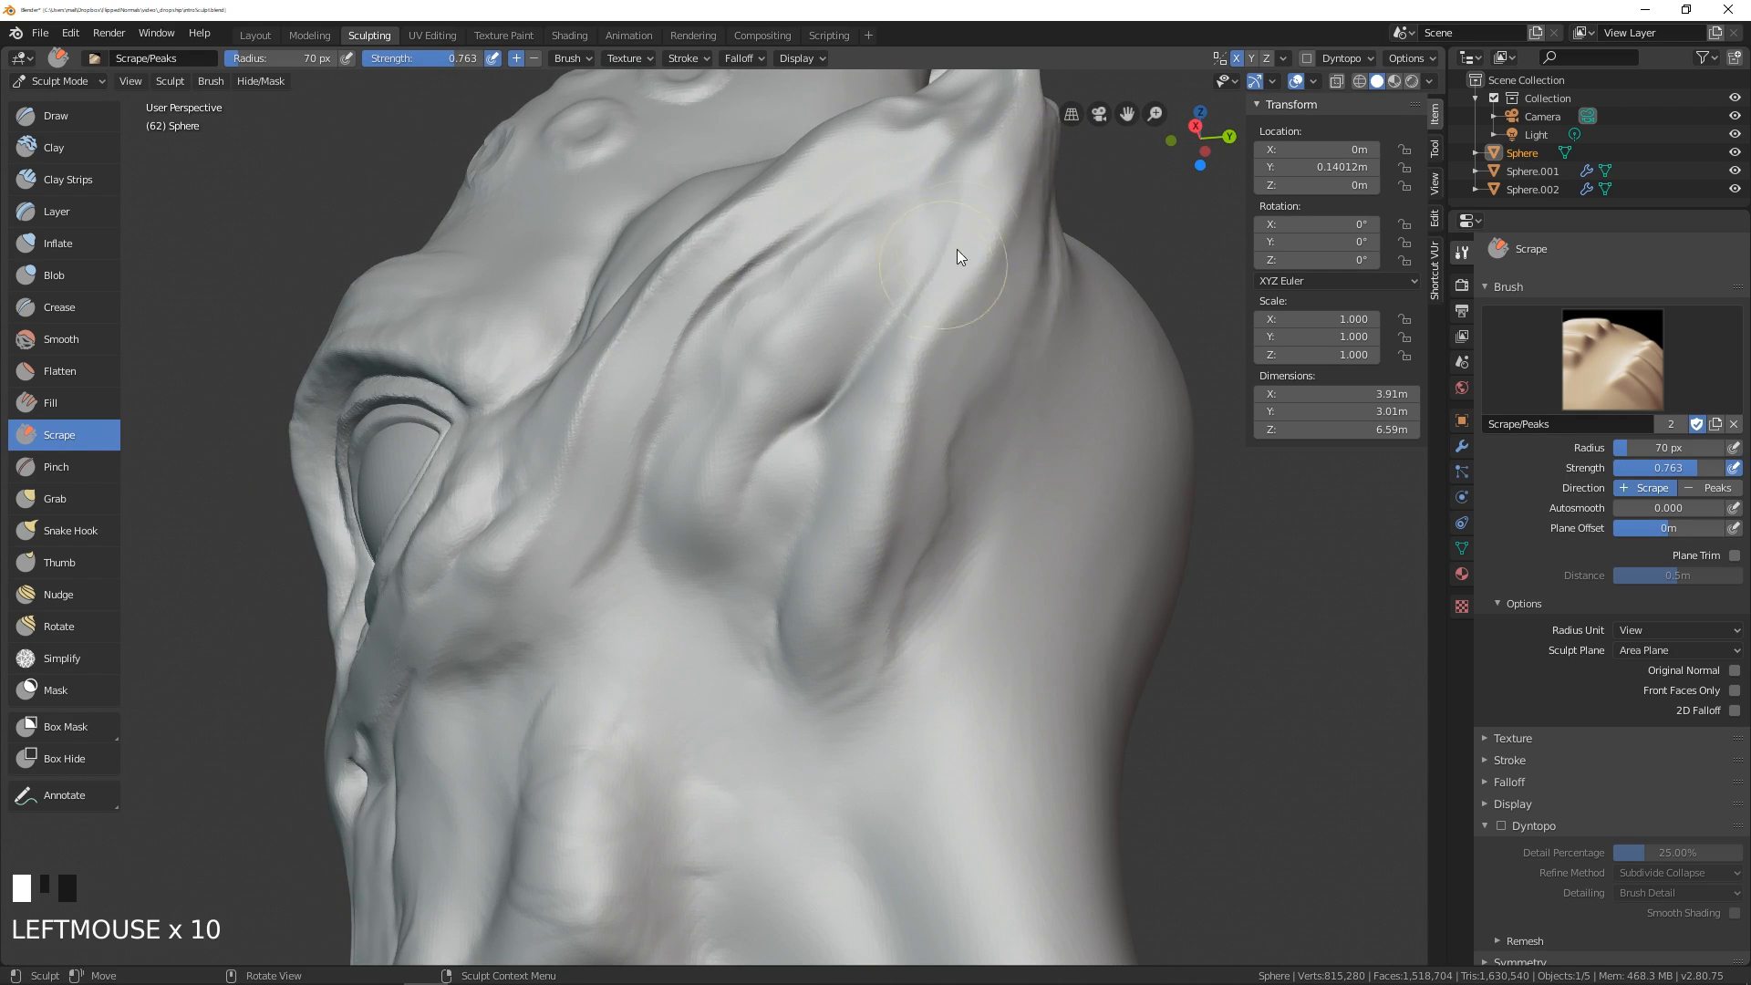
- Flatten the ear's outer rim from below the tip down to the lobe, sharpening its edges with the Scrape brush
{"action": "left_click_drag", "start_coordinate": [955, 249], "coordinate": [917, 356]}
{"action": "left_click_drag", "start_coordinate": [917, 301], "coordinate": [862, 437]}
{"action": "left_click_drag", "start_coordinate": [885, 401], "coordinate": [825, 584]}
{"action": "left_click_drag", "start_coordinate": [871, 474], "coordinate": [803, 652]}
{"action": "left_click_drag", "start_coordinate": [811, 629], "coordinate": [866, 474]}
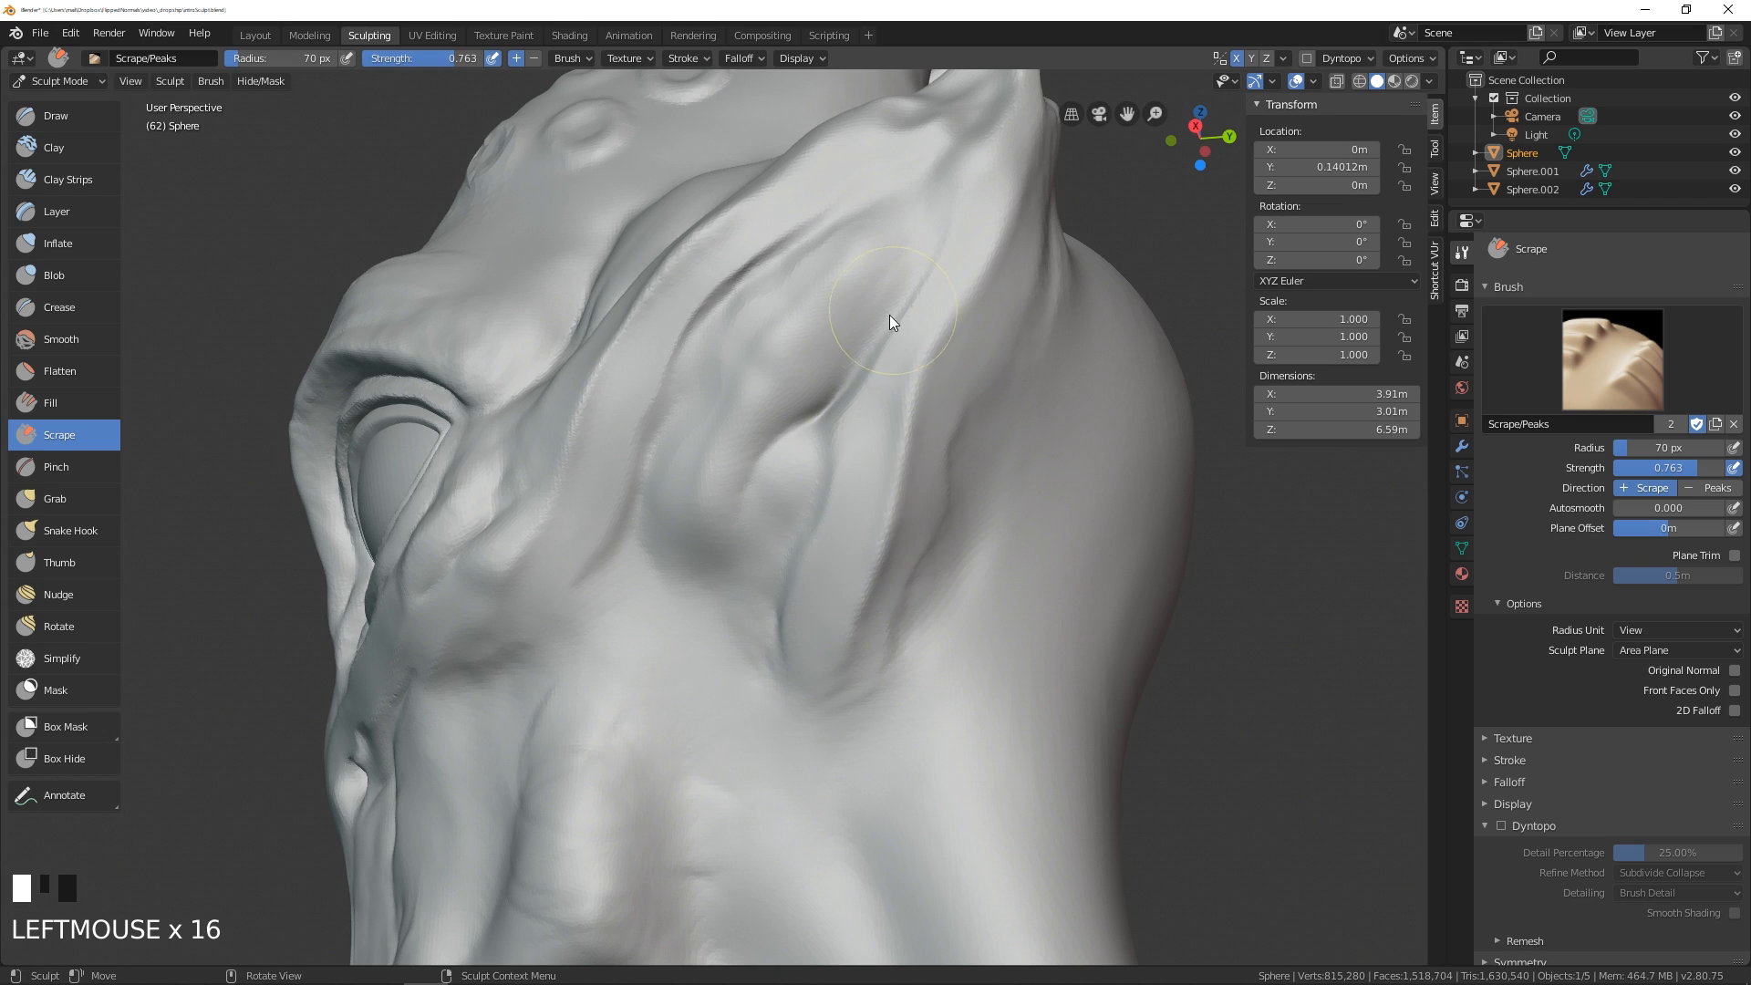
{"action": "left_click_drag", "start_coordinate": [880, 383], "coordinate": [825, 652]}
{"action": "left_click_drag", "start_coordinate": [939, 442], "coordinate": [889, 583]}
{"action": "left_click_drag", "start_coordinate": [921, 511], "coordinate": [963, 328]}
- Raise a sharp ridge along the ear's rear rim up to the tip with inverted 41 px Crease strokes
{"action": "middle_click_drag", "start_coordinate": [958, 362], "coordinate": [926, 249]}
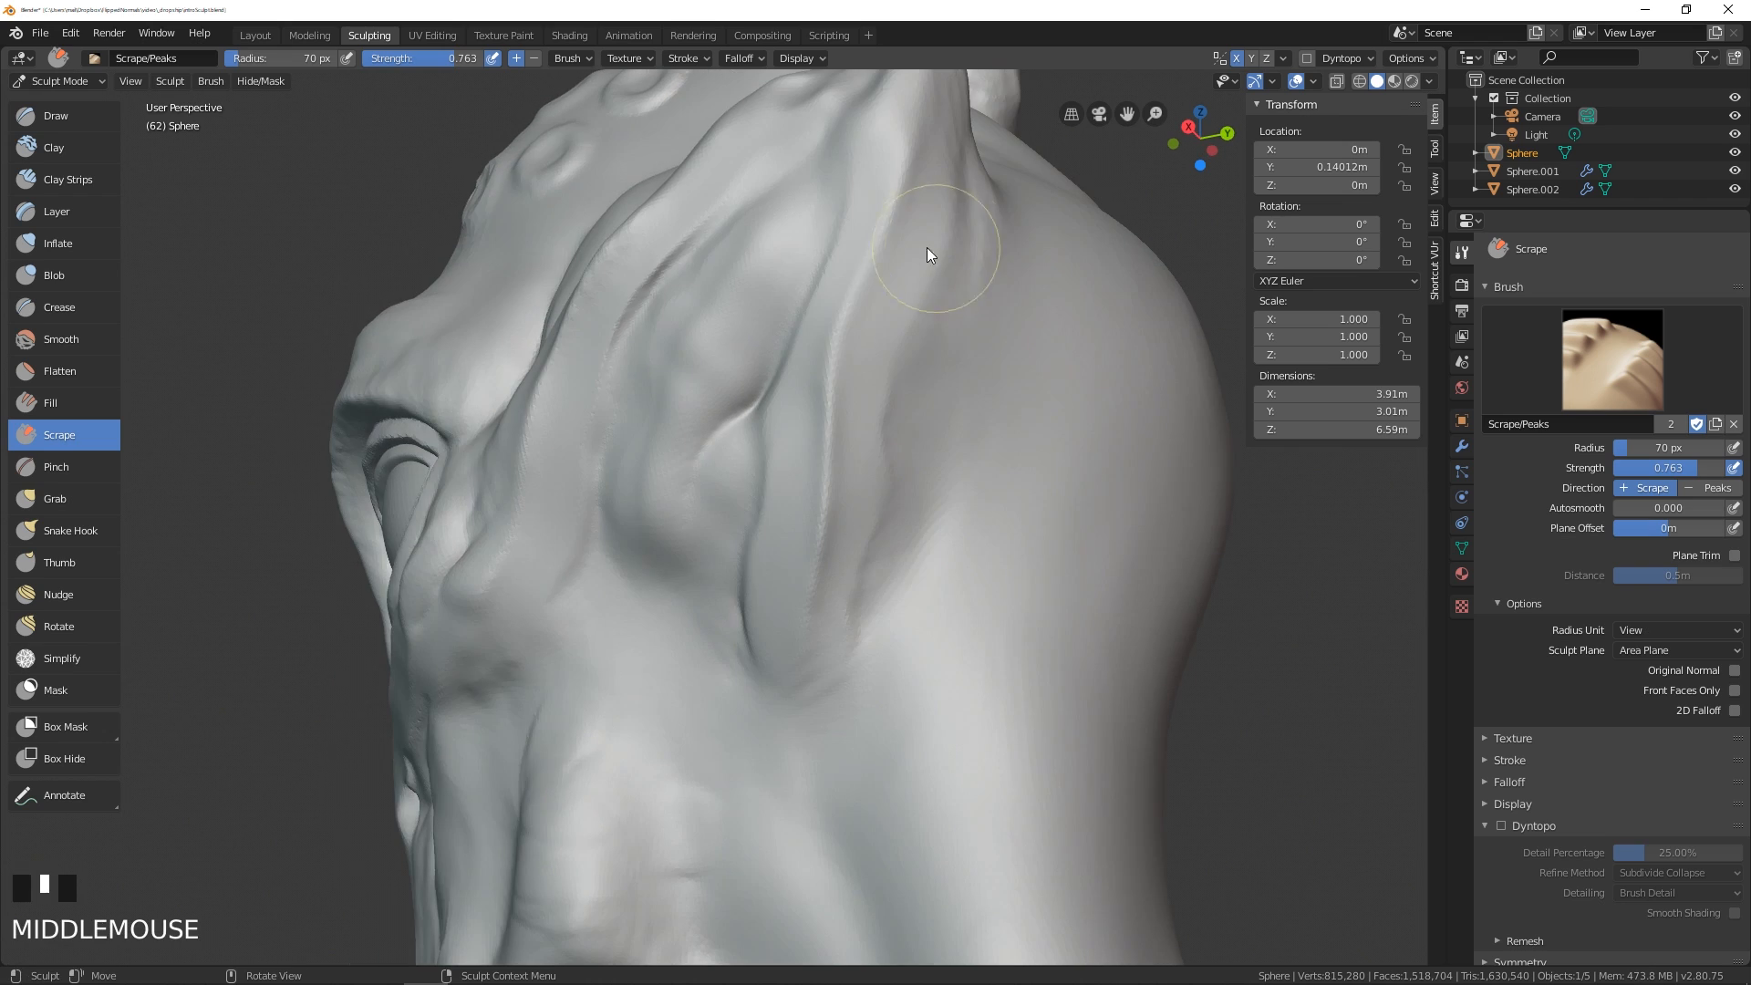
{"action": "left_click", "coordinate": [86, 311]}
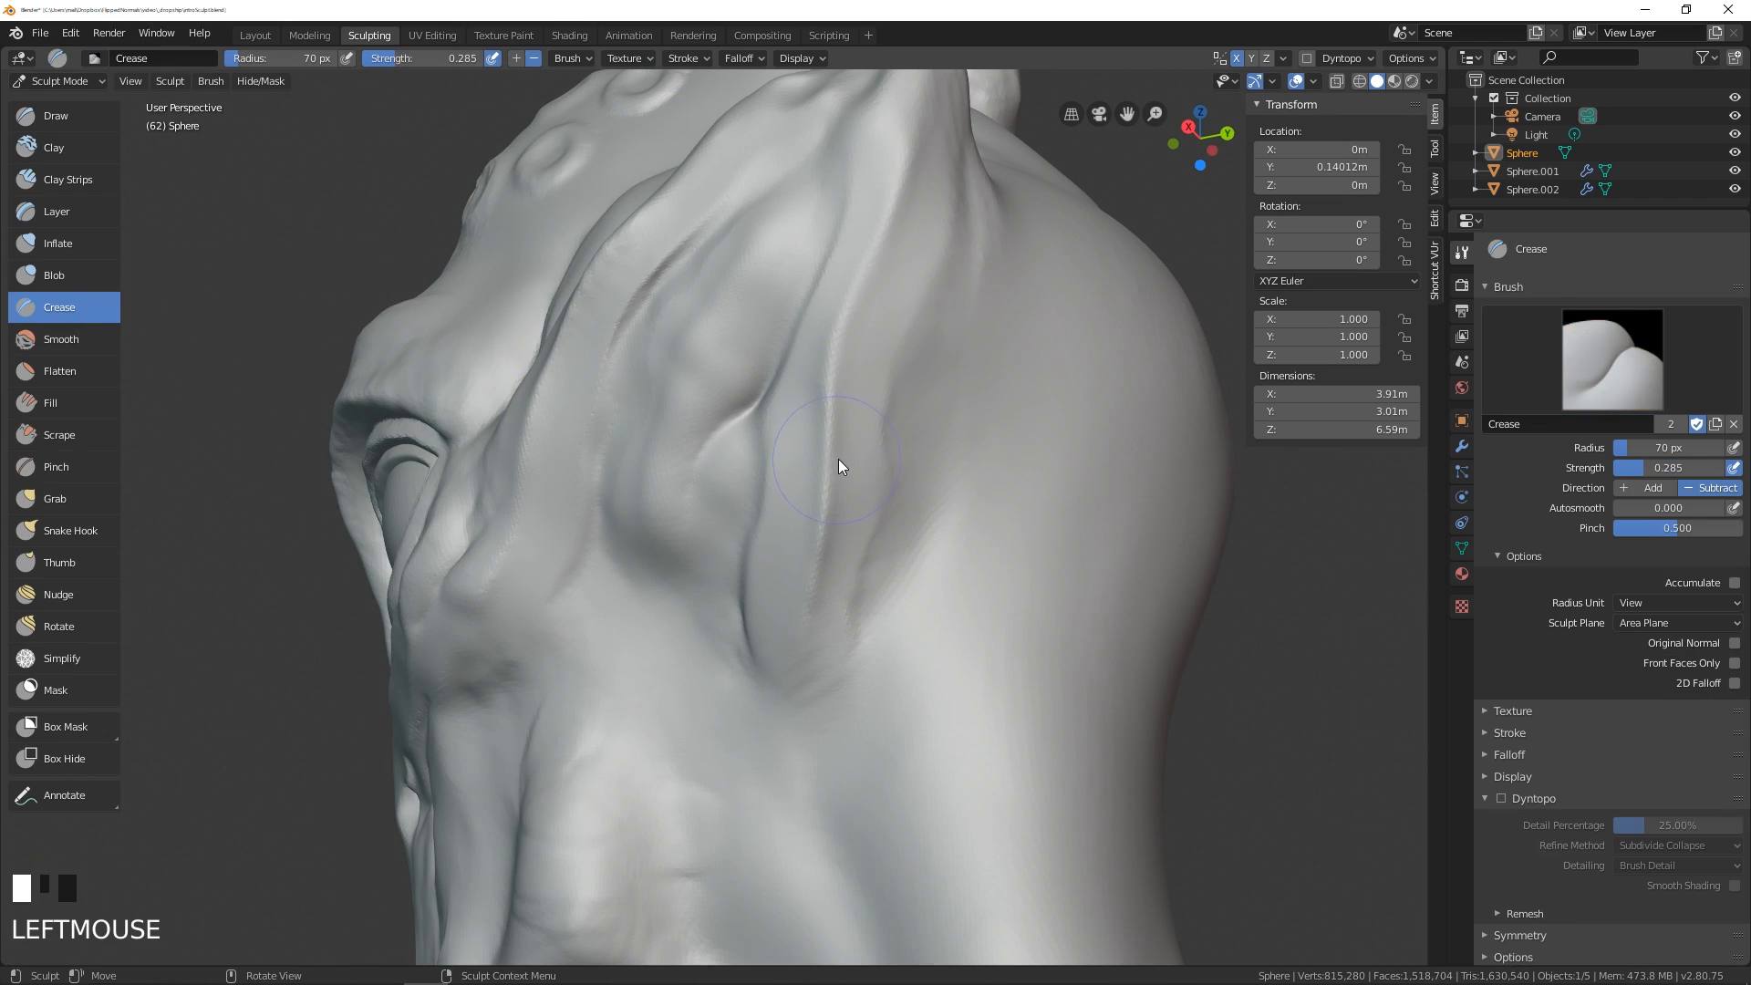
{"action": "key", "text": "f"}
{"action": "key", "text": "f"}
{"action": "mouse_move", "coordinate": [821, 566]}
{"action": "left_mouse_down", "text": "ctrl"}
{"action": "mouse_move", "coordinate": [834, 335]}
{"action": "mouse_move", "coordinate": [933, 96]}
{"action": "left_mouse_up", "text": "ctrl"}
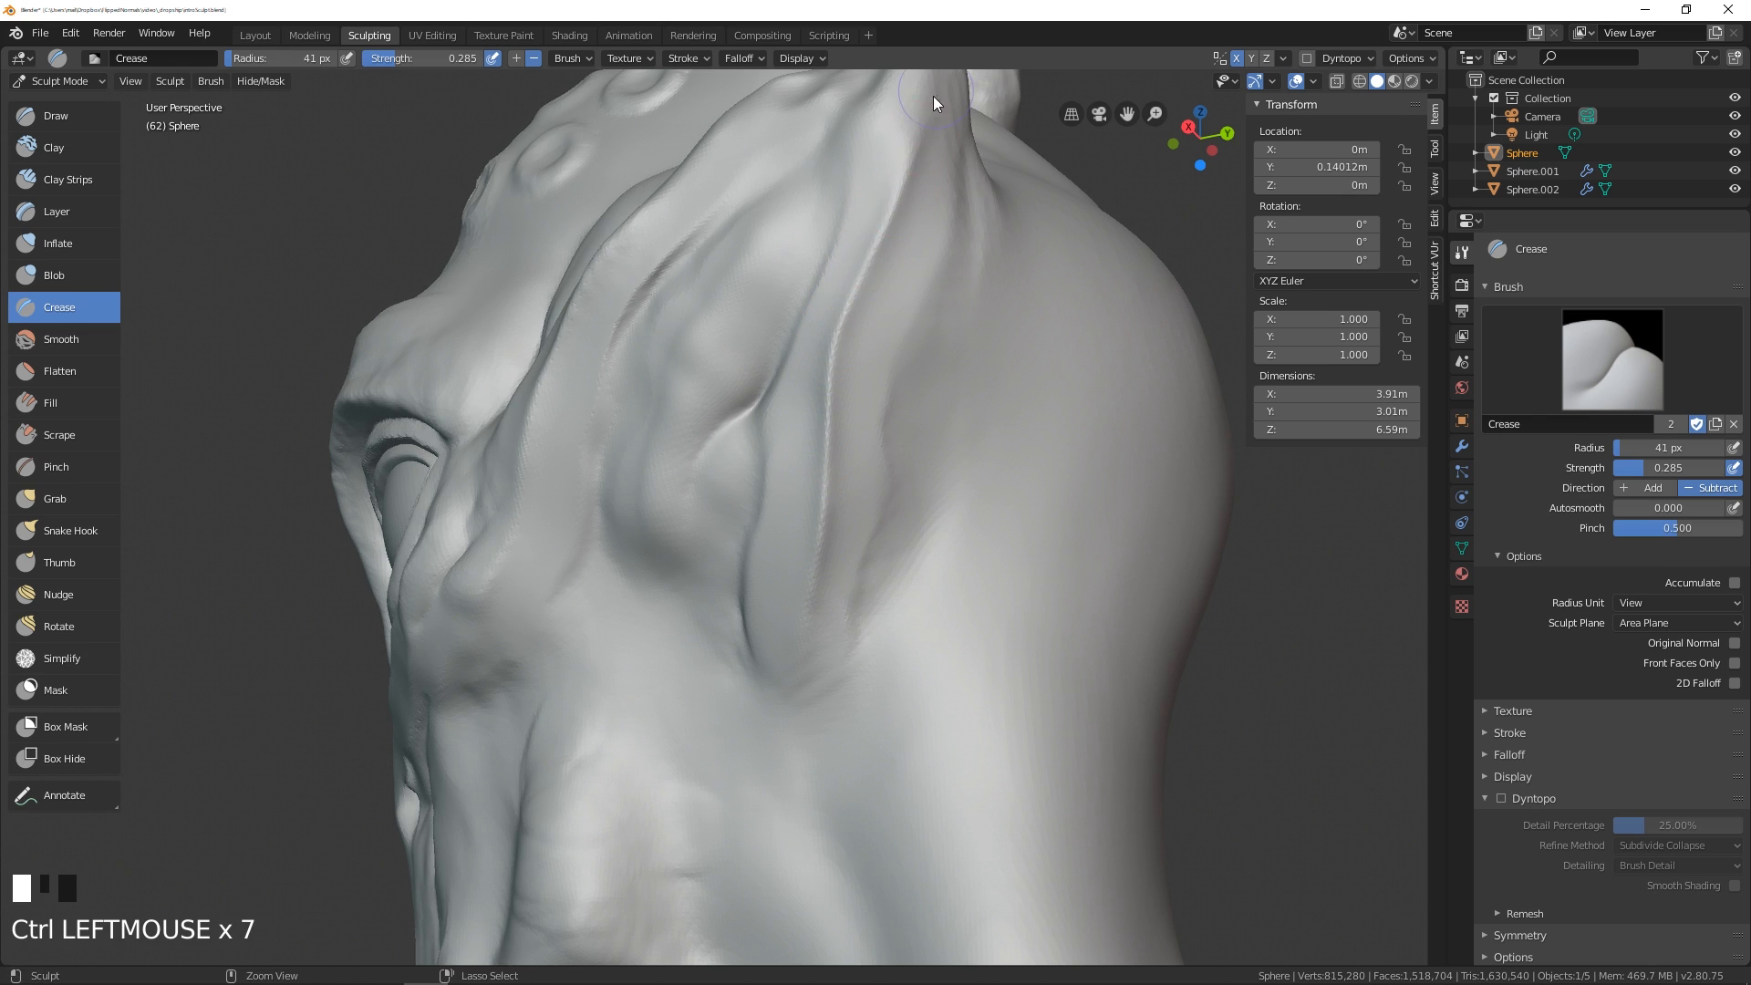
- Switch to the Grab brush and set its radius to 128 px
{"action": "mouse_move", "coordinate": [933, 96]}
{"action": "middle_mouse_down"}
{"action": "mouse_move", "coordinate": [917, 566]}
{"action": "mouse_move", "coordinate": [902, 527]}
{"action": "mouse_move", "coordinate": [879, 544]}
{"action": "mouse_move", "coordinate": [812, 495]}
{"action": "mouse_move", "coordinate": [933, 353]}
{"action": "middle_mouse_up"}
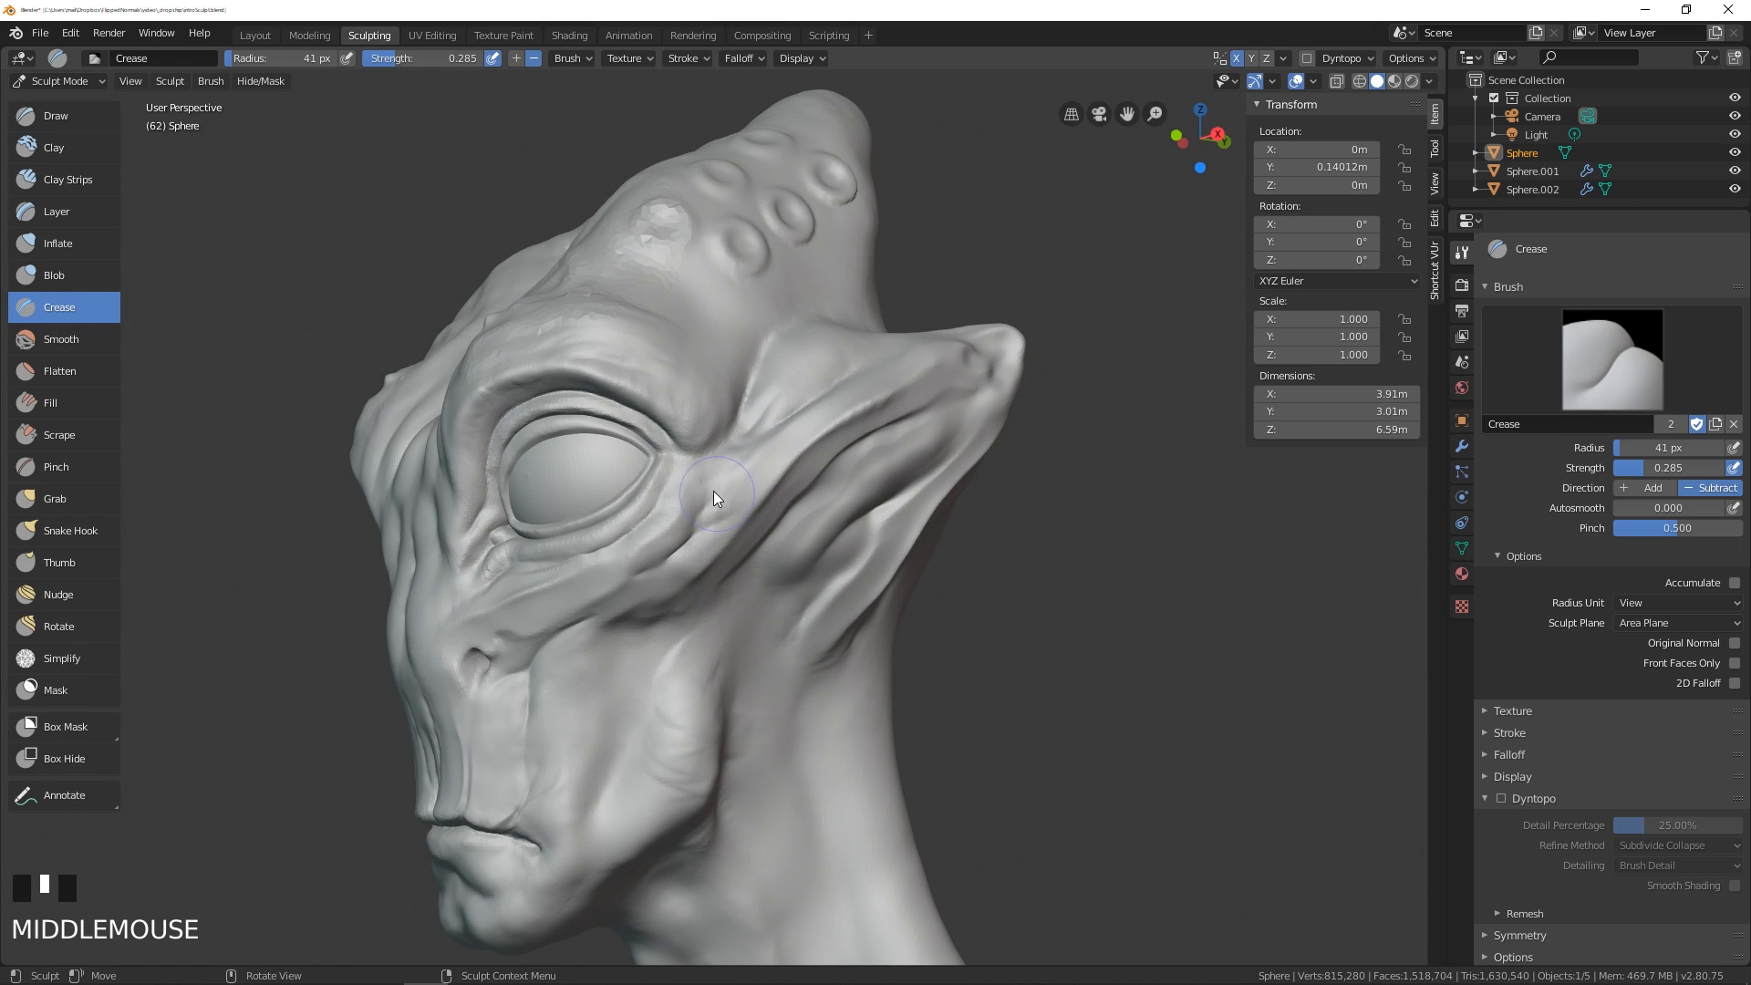
{"action": "middle_click_drag", "start_coordinate": [681, 488], "coordinate": [813, 439]}
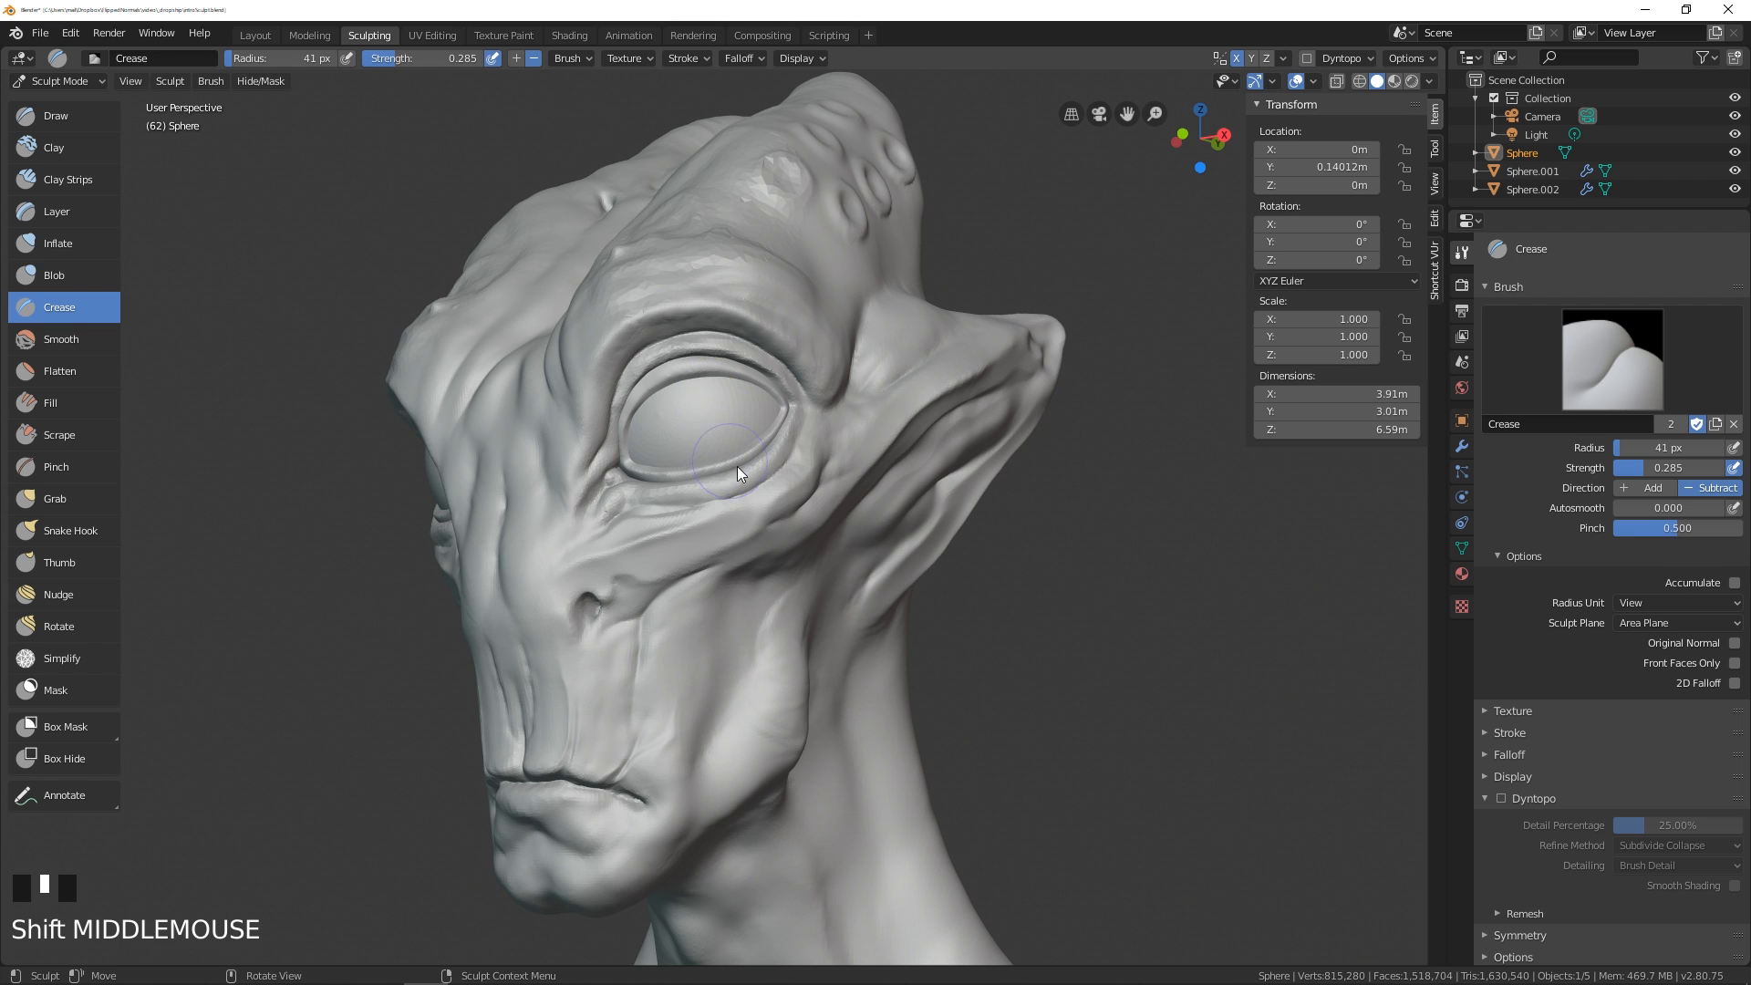
{"action": "mouse_move", "coordinate": [737, 466]}
{"action": "middle_mouse_down"}
{"action": "mouse_move", "coordinate": [804, 490]}
{"action": "mouse_move", "coordinate": [759, 447]}
{"action": "mouse_move", "coordinate": [758, 473]}
{"action": "mouse_move", "coordinate": [731, 474]}
{"action": "middle_mouse_up"}
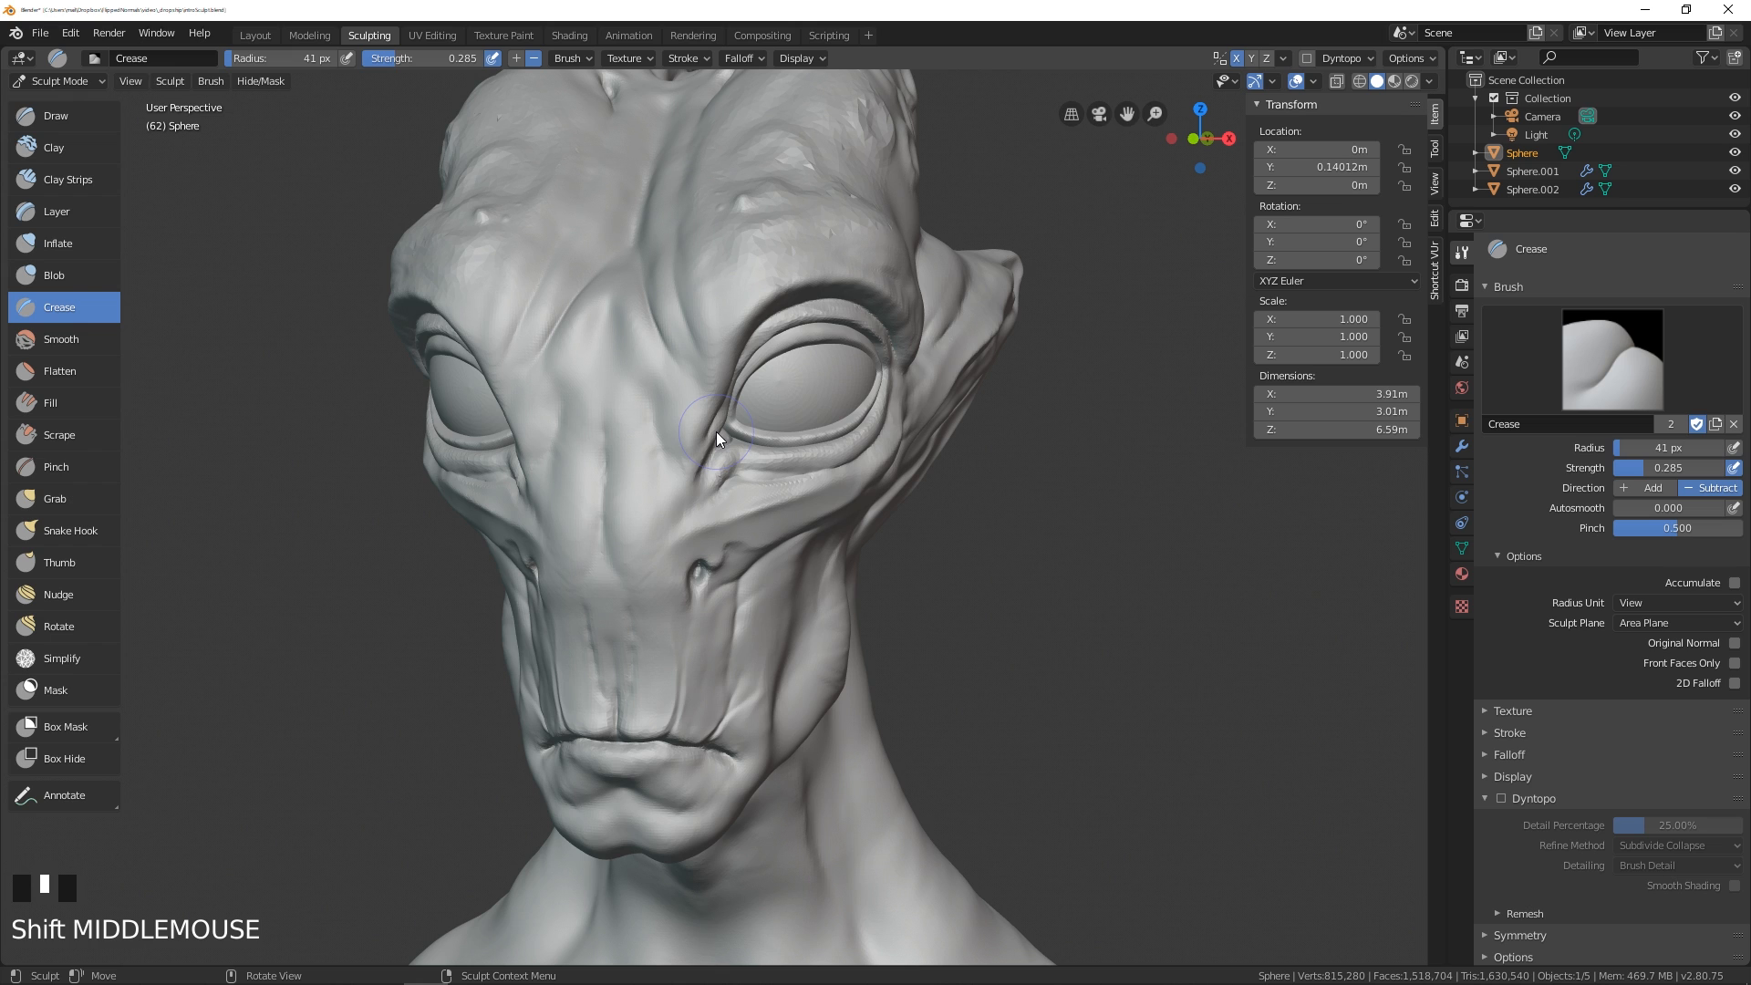
{"action": "mouse_move", "coordinate": [714, 430]}
{"action": "middle_mouse_down"}
{"action": "mouse_move", "coordinate": [577, 454]}
{"action": "mouse_move", "coordinate": [621, 459]}
{"action": "middle_mouse_up"}
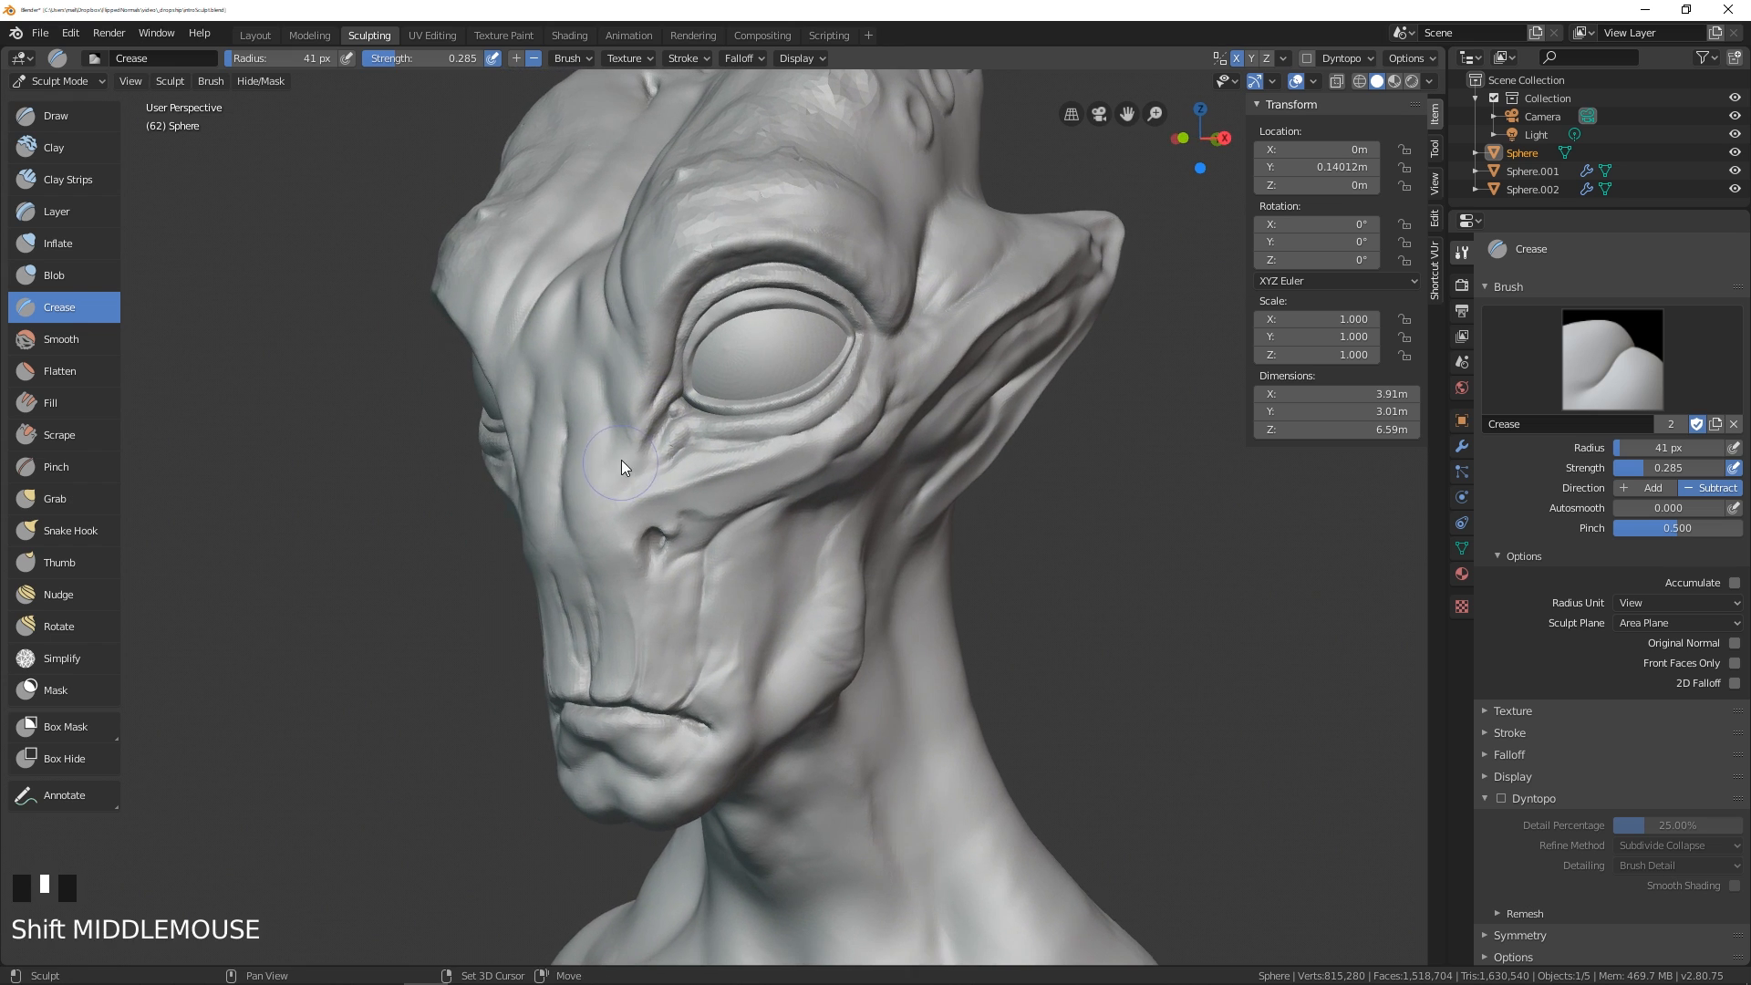
{"action": "left_click", "coordinate": [102, 500]}
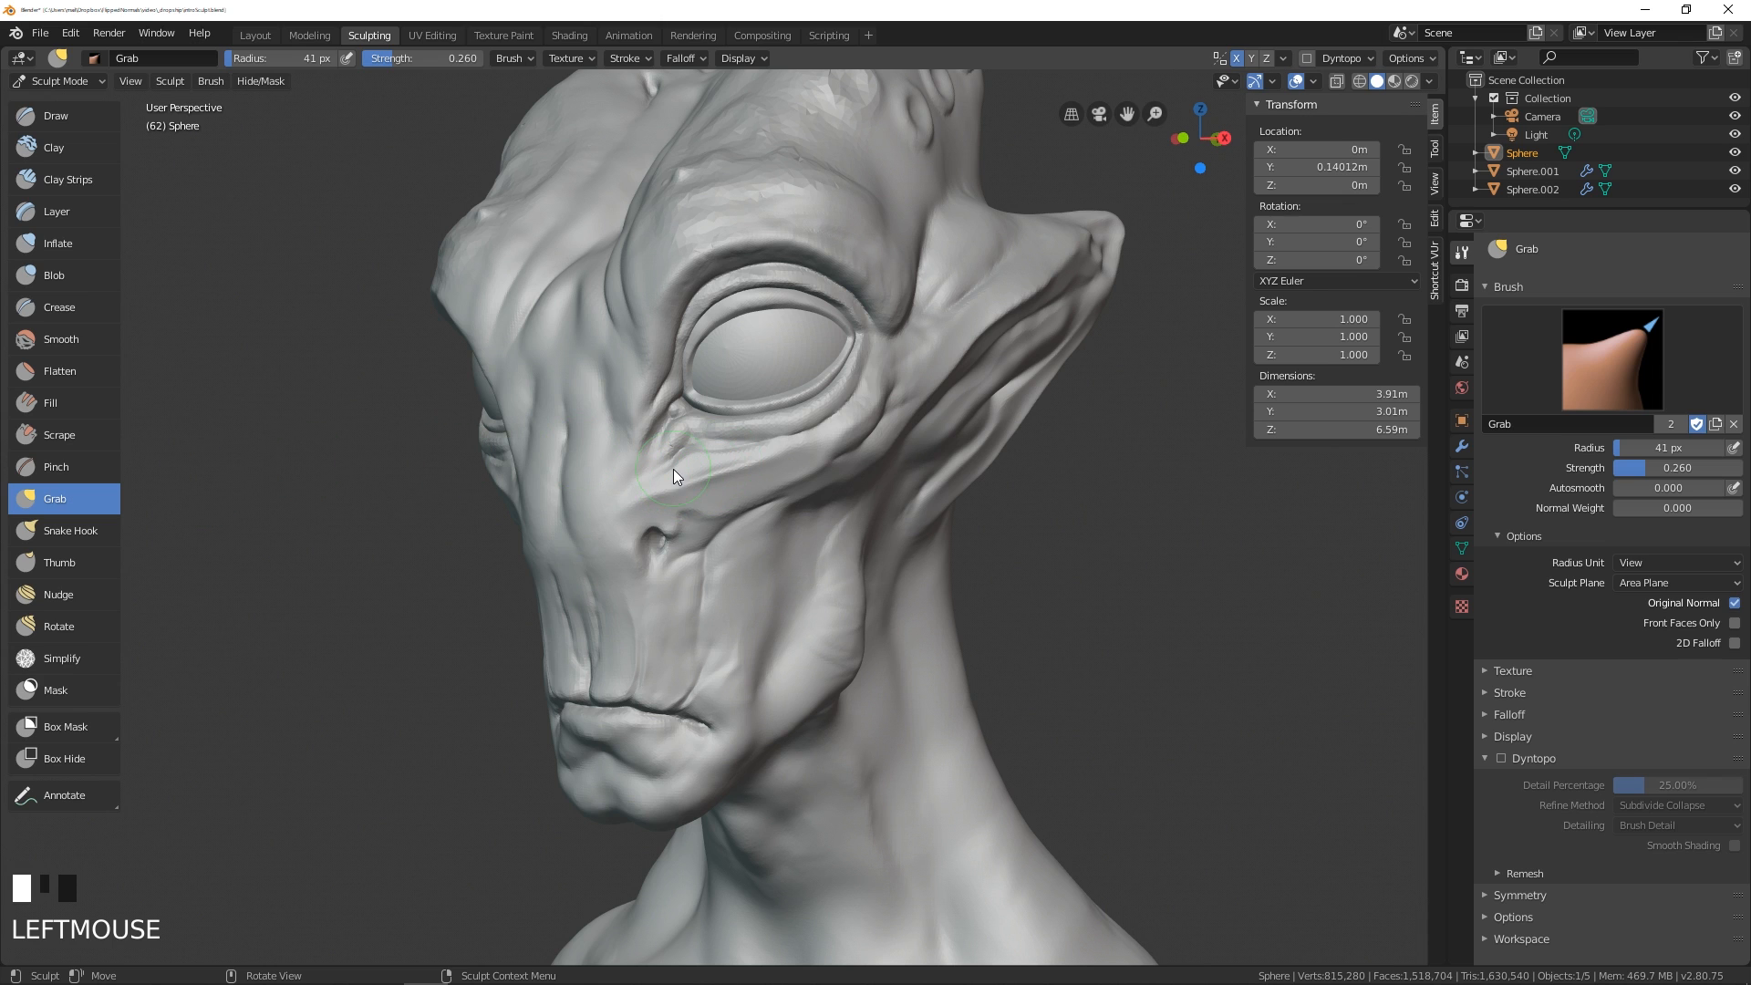
{"action": "key", "text": "f"}
{"action": "left_click", "coordinate": [862, 458]}
{"action": "middle_click_drag", "start_coordinate": [1029, 260], "coordinate": [958, 436], "text": "shift"}
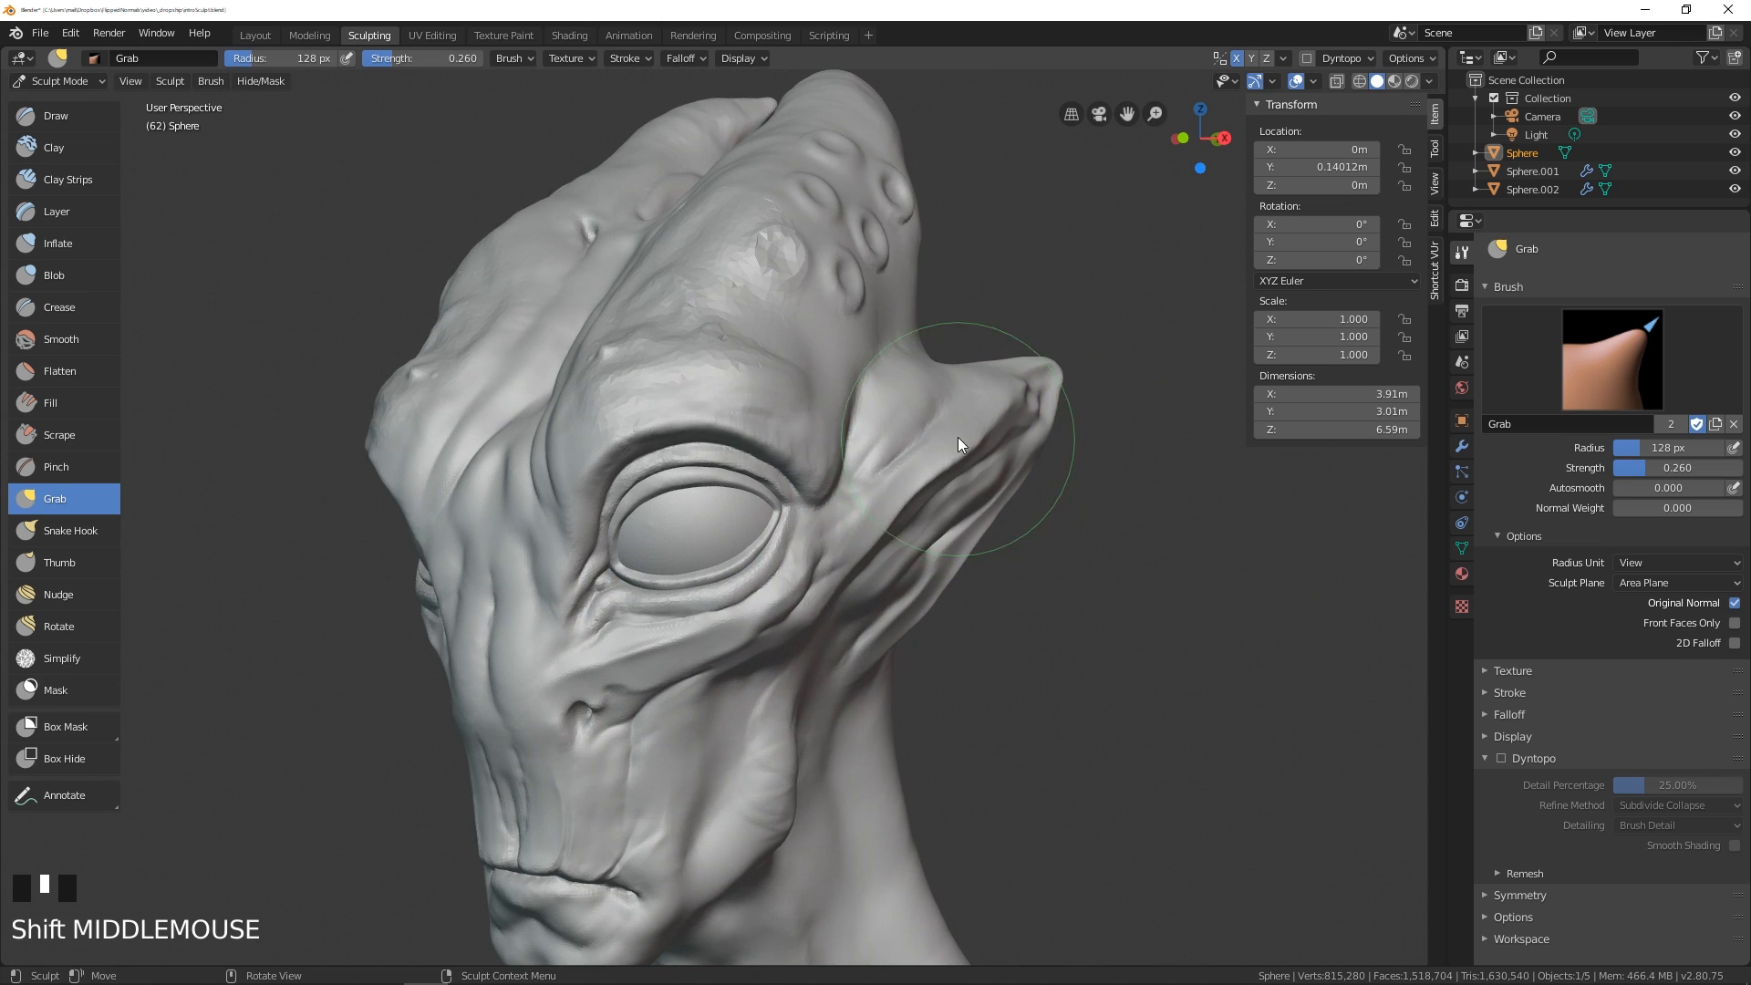
- Try to pull the ear tip upward and outward with the Grab brush
{"action": "key", "text": "f"}
{"action": "left_click", "coordinate": [1025, 440]}
{"action": "left_click_drag", "start_coordinate": [1027, 440], "coordinate": [1044, 397]}
{"action": "mouse_move", "coordinate": [1065, 395]}
{"action": "middle_mouse_down"}
{"action": "mouse_move", "coordinate": [1016, 409]}
{"action": "mouse_move", "coordinate": [1008, 502]}
{"action": "mouse_move", "coordinate": [985, 483]}
{"action": "middle_mouse_up"}
{"action": "key", "text": "ctrl+z"}
- Narrow the face by pulling the side of the jaw inward with a 200 px Grab brush
{"action": "key", "text": "f"}
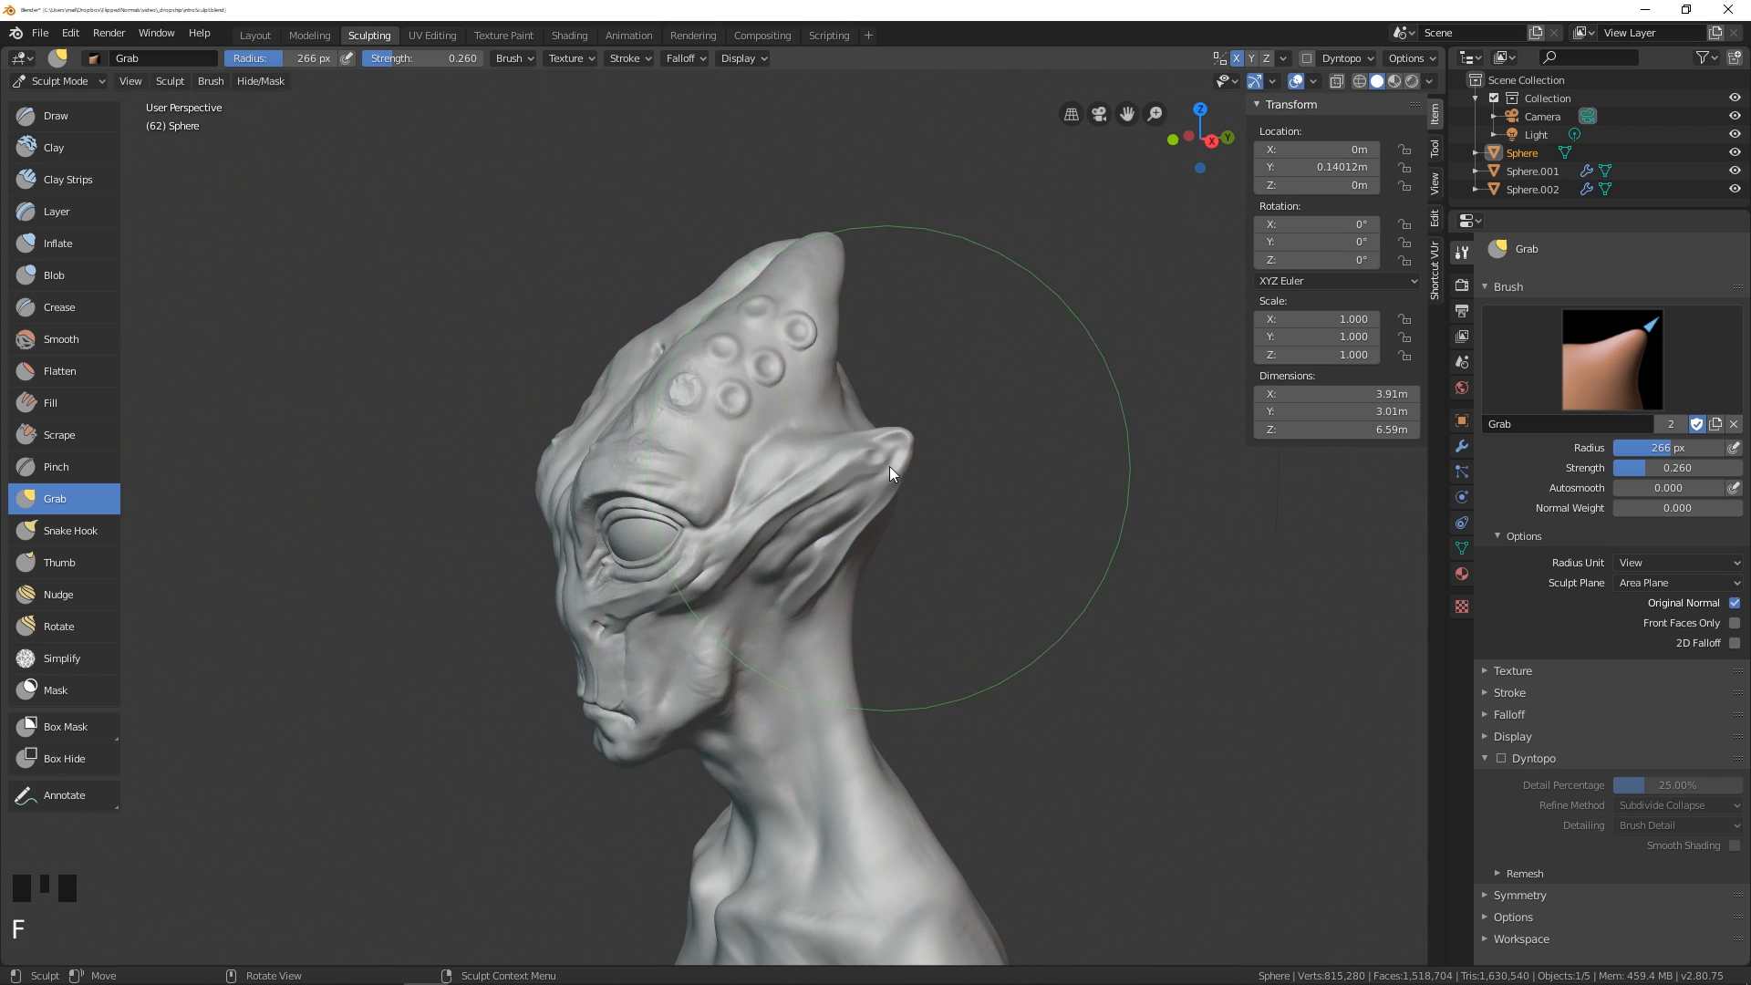
{"action": "left_click", "coordinate": [981, 408]}
{"action": "mouse_move", "coordinate": [977, 403]}
{"action": "middle_mouse_down"}
{"action": "mouse_move", "coordinate": [1012, 422]}
{"action": "mouse_move", "coordinate": [803, 527]}
{"action": "mouse_move", "coordinate": [833, 440]}
{"action": "mouse_move", "coordinate": [835, 495]}
{"action": "mouse_move", "coordinate": [812, 494]}
{"action": "mouse_move", "coordinate": [884, 538]}
{"action": "mouse_move", "coordinate": [834, 566]}
{"action": "mouse_move", "coordinate": [788, 481]}
{"action": "mouse_move", "coordinate": [850, 533]}
{"action": "middle_mouse_up"}
{"action": "key", "text": "f"}
{"action": "left_click", "coordinate": [923, 445]}
{"action": "key", "text": "f"}
{"action": "left_click", "coordinate": [744, 510]}
{"action": "key", "text": "f"}
{"action": "left_click", "coordinate": [889, 508]}
{"action": "key", "text": "f"}
{"action": "left_click", "coordinate": [877, 569]}
{"action": "key", "text": "f"}
{"action": "left_click", "coordinate": [888, 584]}
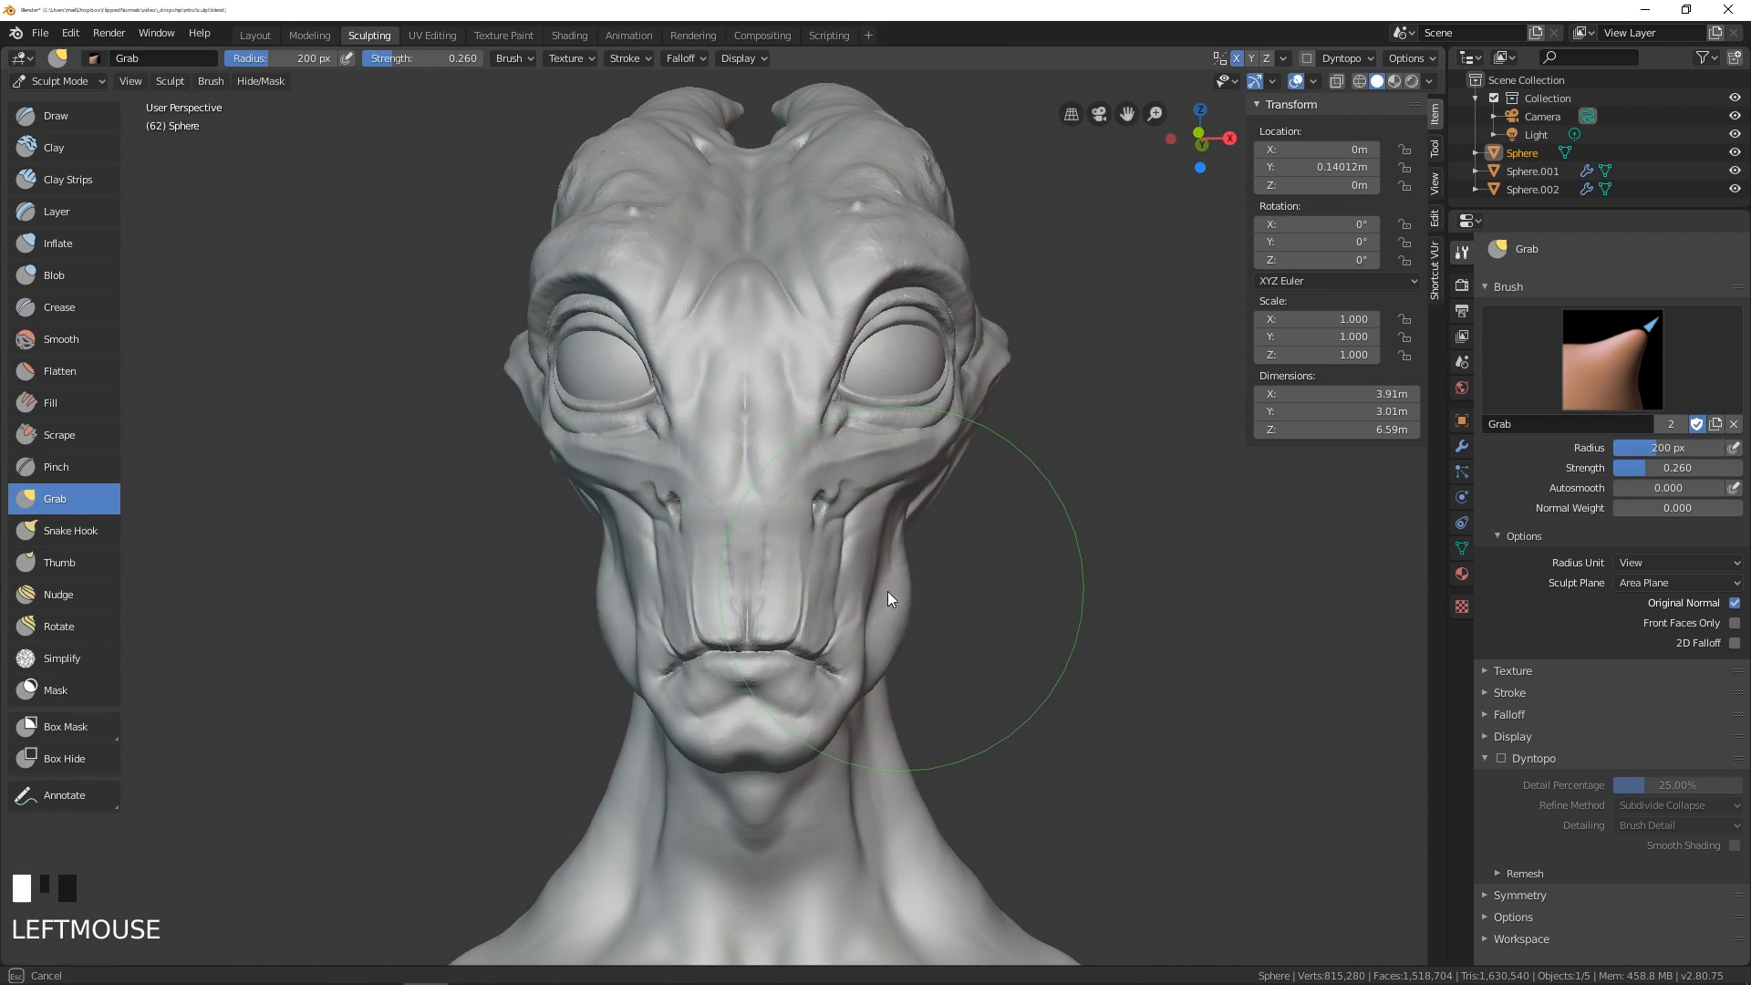
{"action": "left_click_drag", "start_coordinate": [855, 593], "coordinate": [819, 595]}
- Nudge the ear and the adjoining side of the head inward with short Grab strokes
{"action": "middle_click_drag", "start_coordinate": [715, 611], "coordinate": [894, 593]}
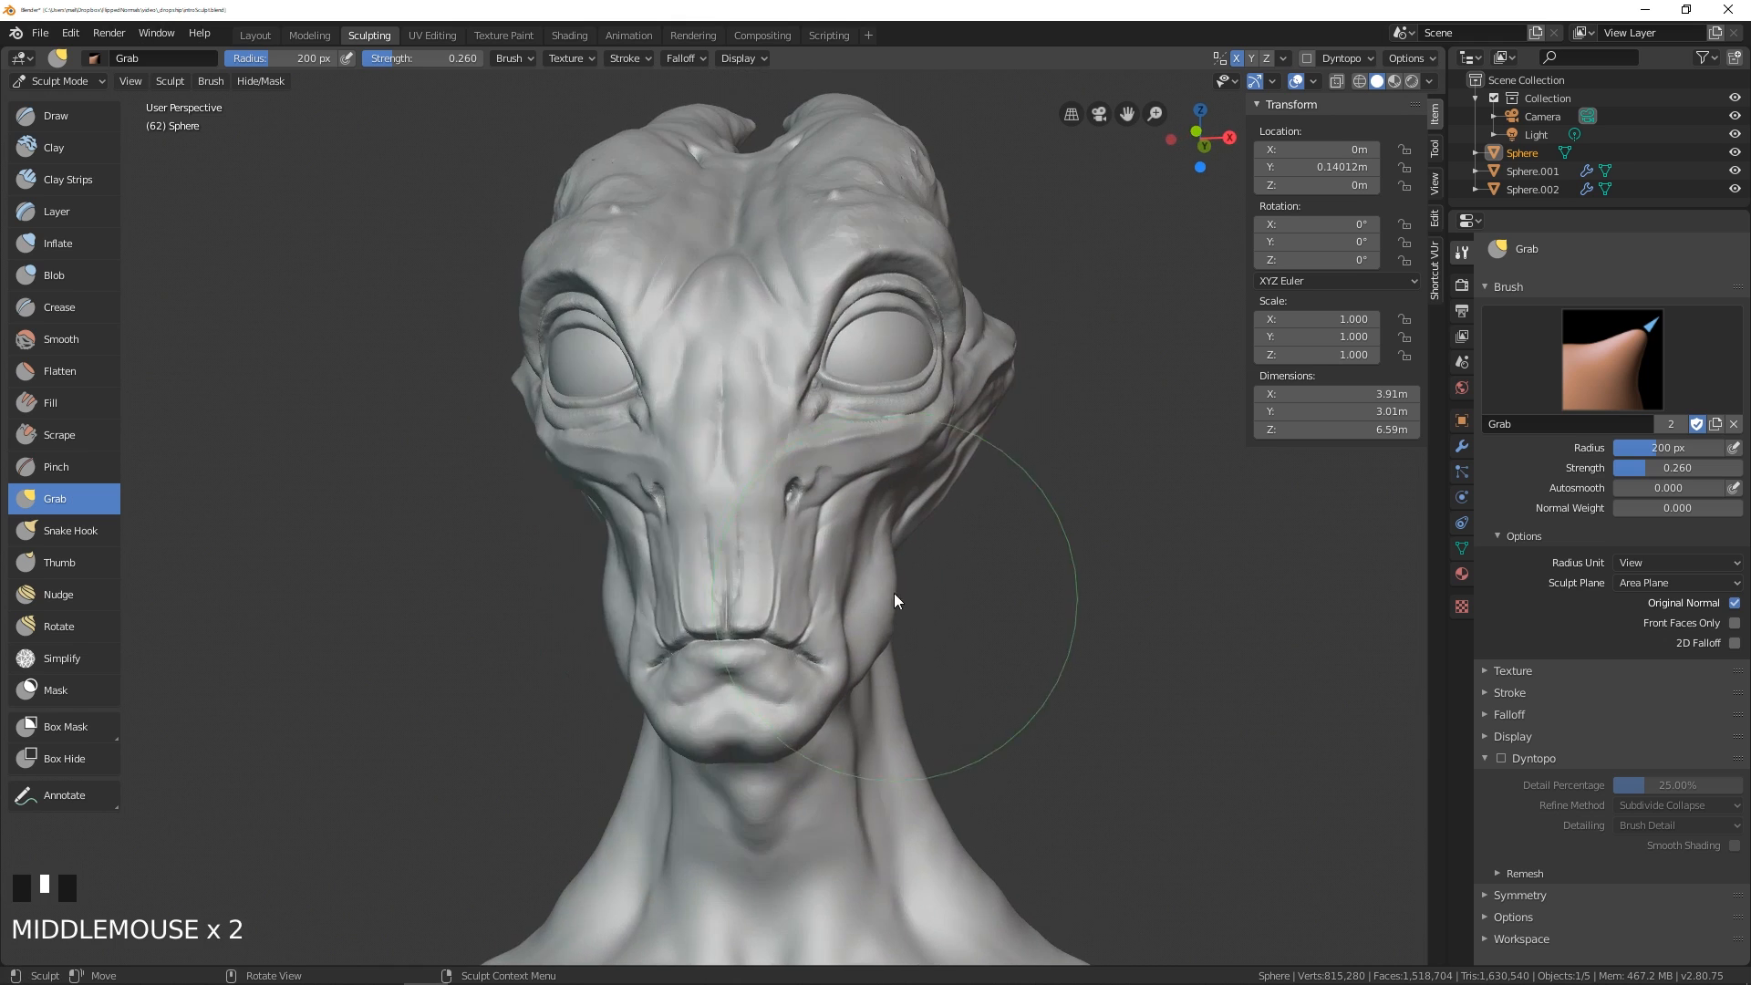
{"action": "key", "text": "f"}
{"action": "left_click", "coordinate": [884, 506]}
{"action": "middle_click_drag", "start_coordinate": [884, 505], "coordinate": [996, 397]}
{"action": "left_click_drag", "start_coordinate": [999, 353], "coordinate": [982, 337]}
{"action": "left_click_drag", "start_coordinate": [976, 261], "coordinate": [963, 257]}
- Pull the sides of the skull above the brows inward with a 299 px Grab brush
{"action": "middle_click_drag", "start_coordinate": [954, 232], "coordinate": [941, 276]}
{"action": "key", "text": "f"}
{"action": "left_click", "coordinate": [967, 276]}
{"action": "left_click_drag", "start_coordinate": [961, 253], "coordinate": [920, 259]}
{"action": "left_click_drag", "start_coordinate": [944, 199], "coordinate": [918, 188]}
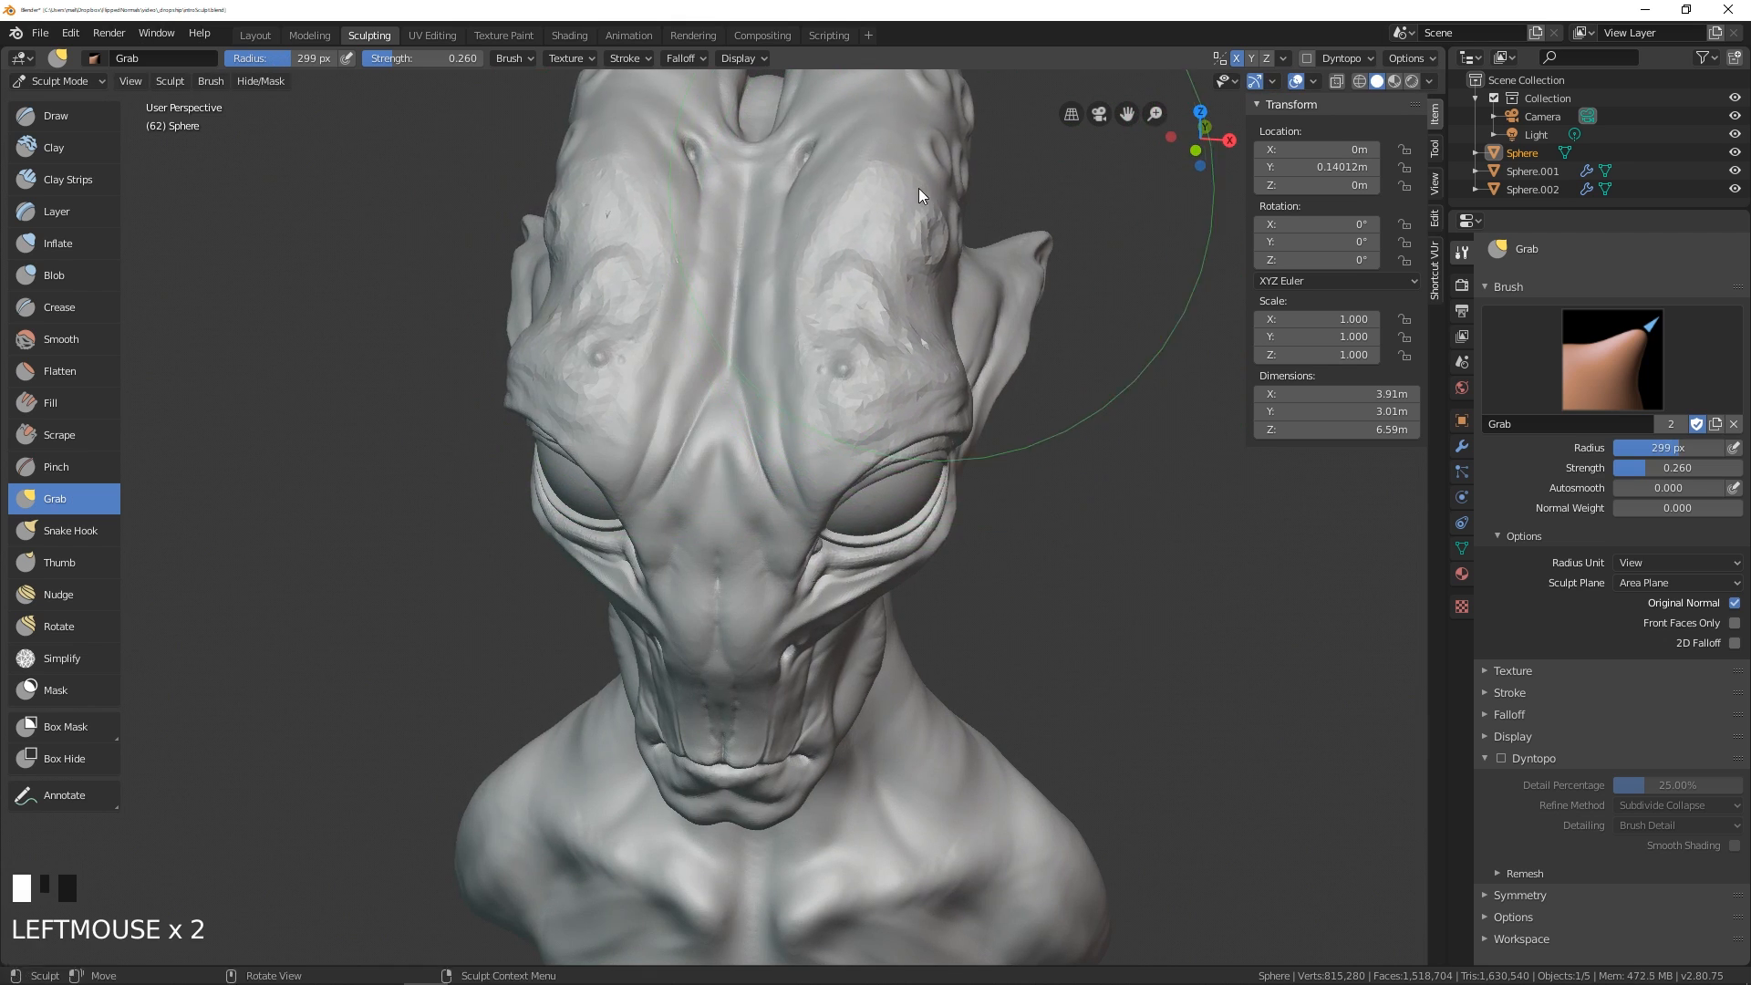
- Slim the side of the jaw and upper neck by pulling it inward with the Grab brush
{"action": "mouse_move", "coordinate": [919, 429]}
{"action": "middle_mouse_down"}
{"action": "mouse_move", "coordinate": [917, 333]}
{"action": "mouse_move", "coordinate": [810, 584]}
{"action": "middle_mouse_up"}
{"action": "key", "text": "f"}
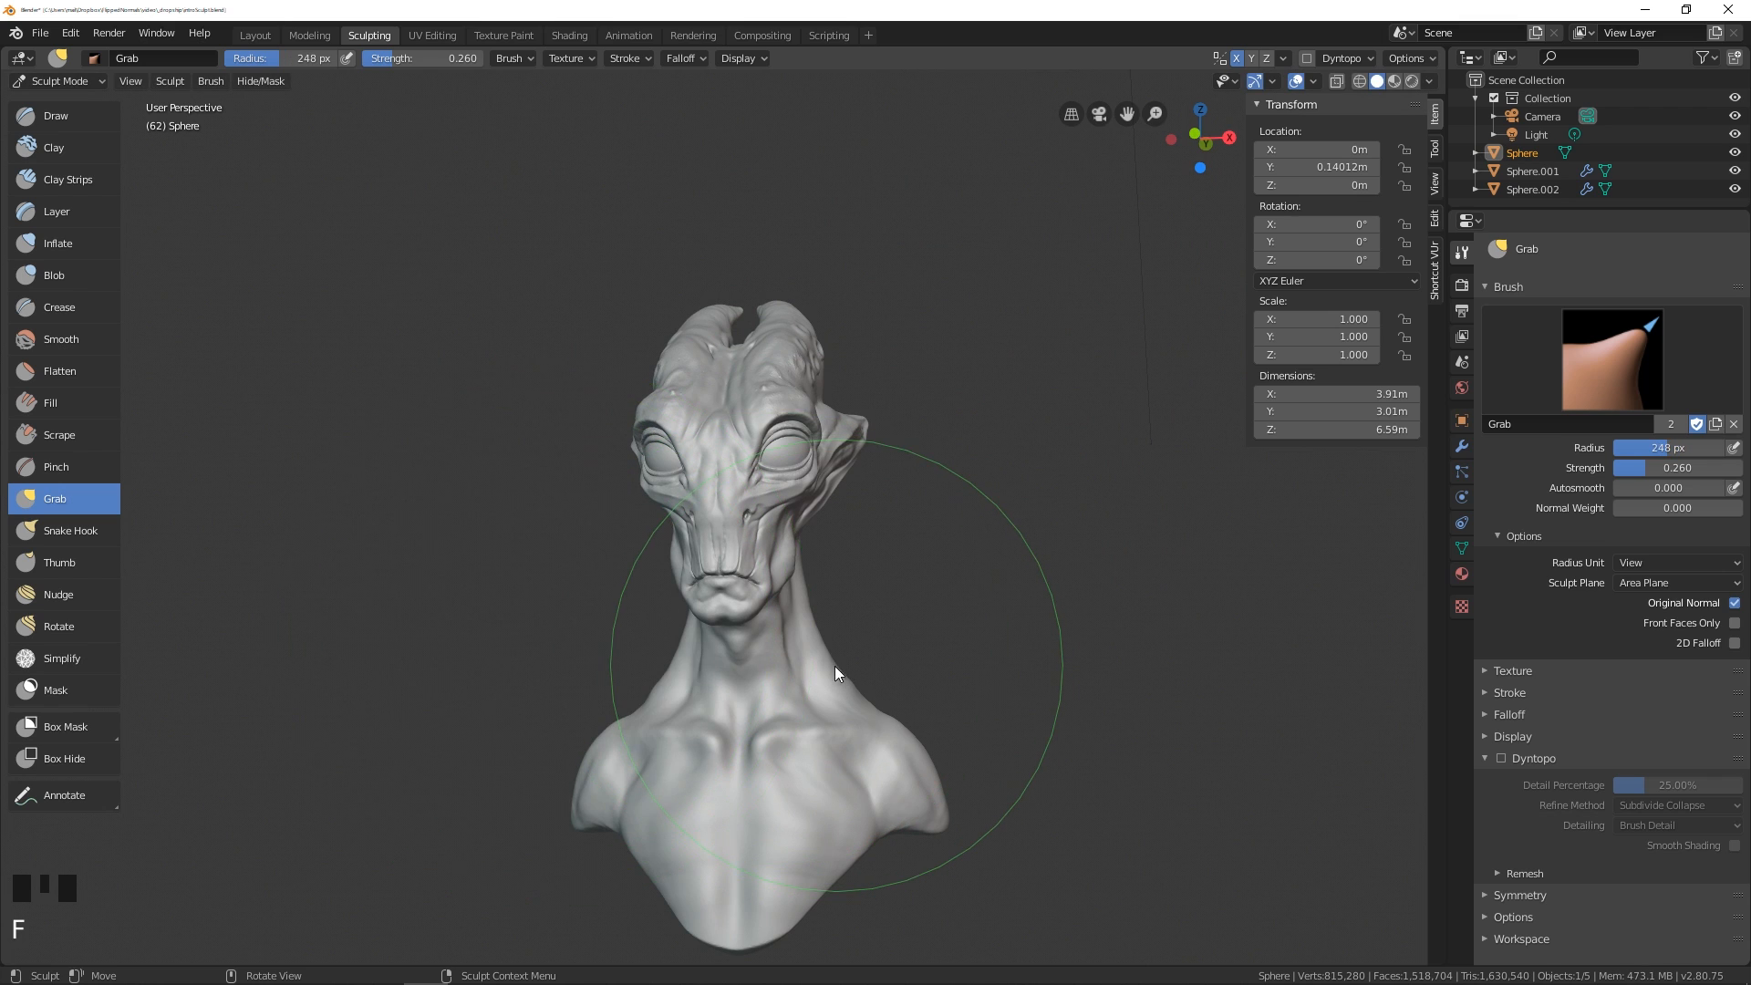
{"action": "left_click", "coordinate": [808, 671]}
{"action": "mouse_move", "coordinate": [808, 671]}
{"action": "middle_mouse_down"}
{"action": "mouse_move", "coordinate": [830, 653]}
{"action": "mouse_move", "coordinate": [788, 631]}
{"action": "mouse_move", "coordinate": [803, 566]}
{"action": "middle_mouse_up"}
{"action": "key", "text": "f"}
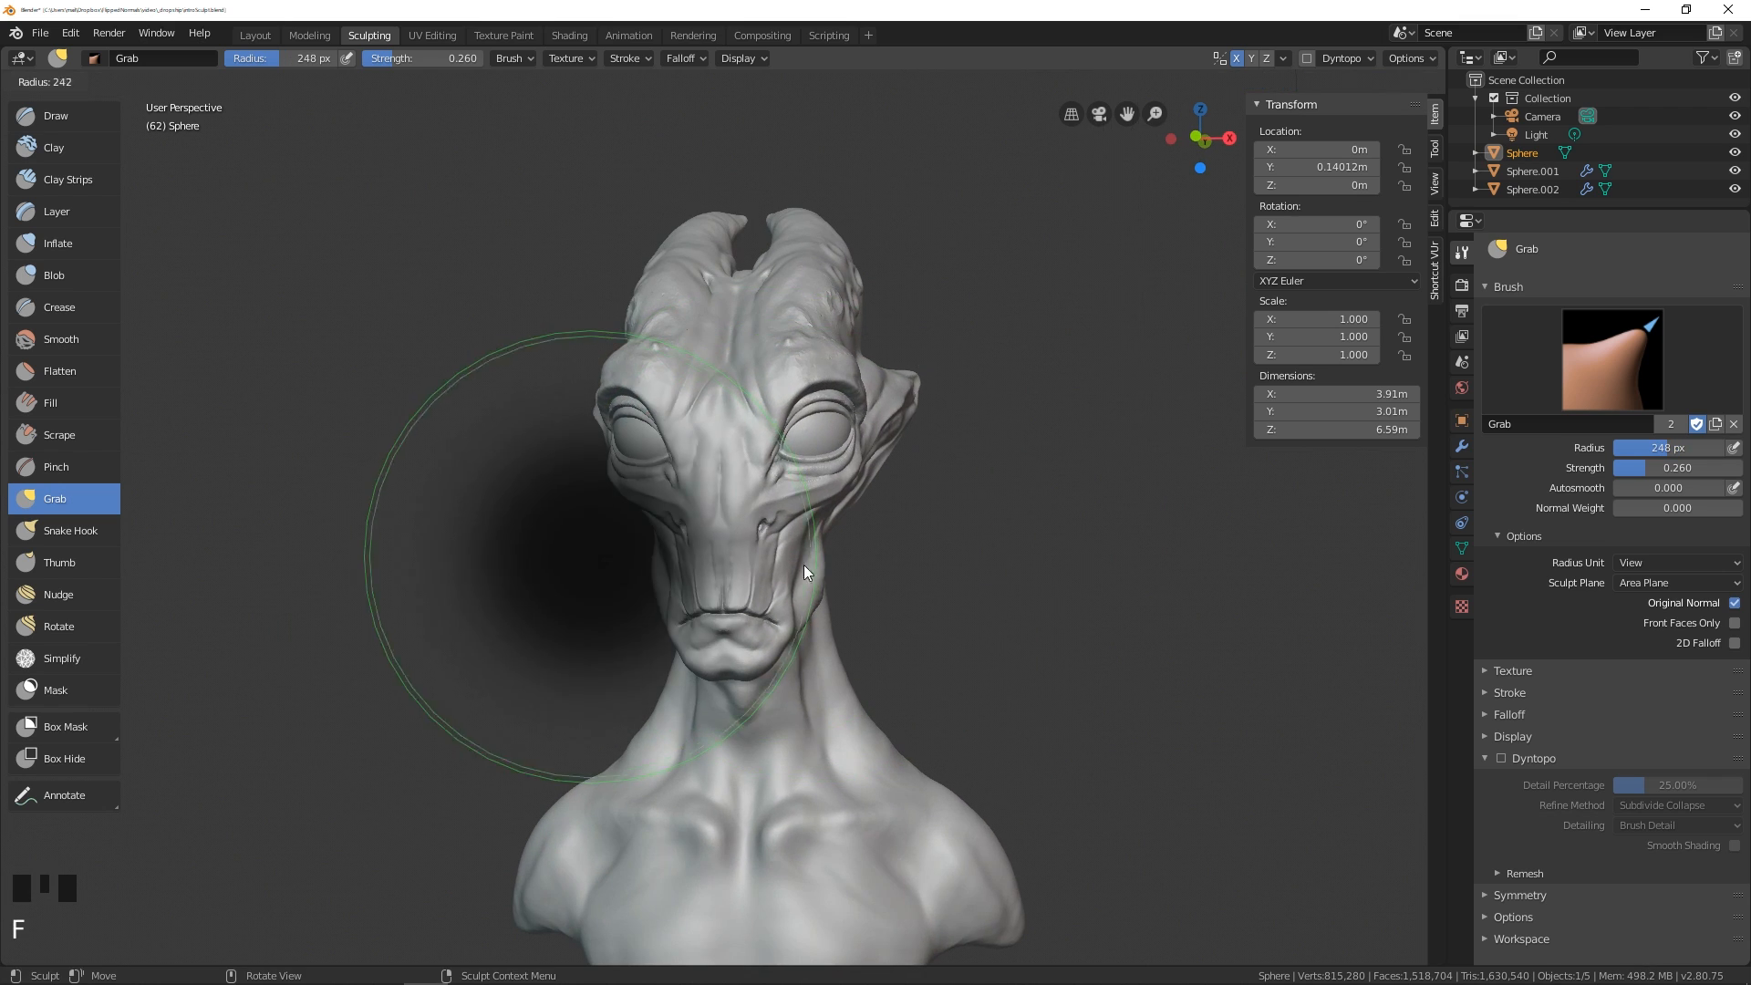
{"action": "left_click", "coordinate": [803, 587]}
{"action": "left_click_drag", "start_coordinate": [803, 588], "coordinate": [775, 589]}
- Reshape the neck below the ear from the side by pulling it upward with a 289 px Grab brush
{"action": "middle_click_drag", "start_coordinate": [775, 589], "coordinate": [631, 583]}
{"action": "key", "text": "f"}
{"action": "left_click", "coordinate": [814, 533]}
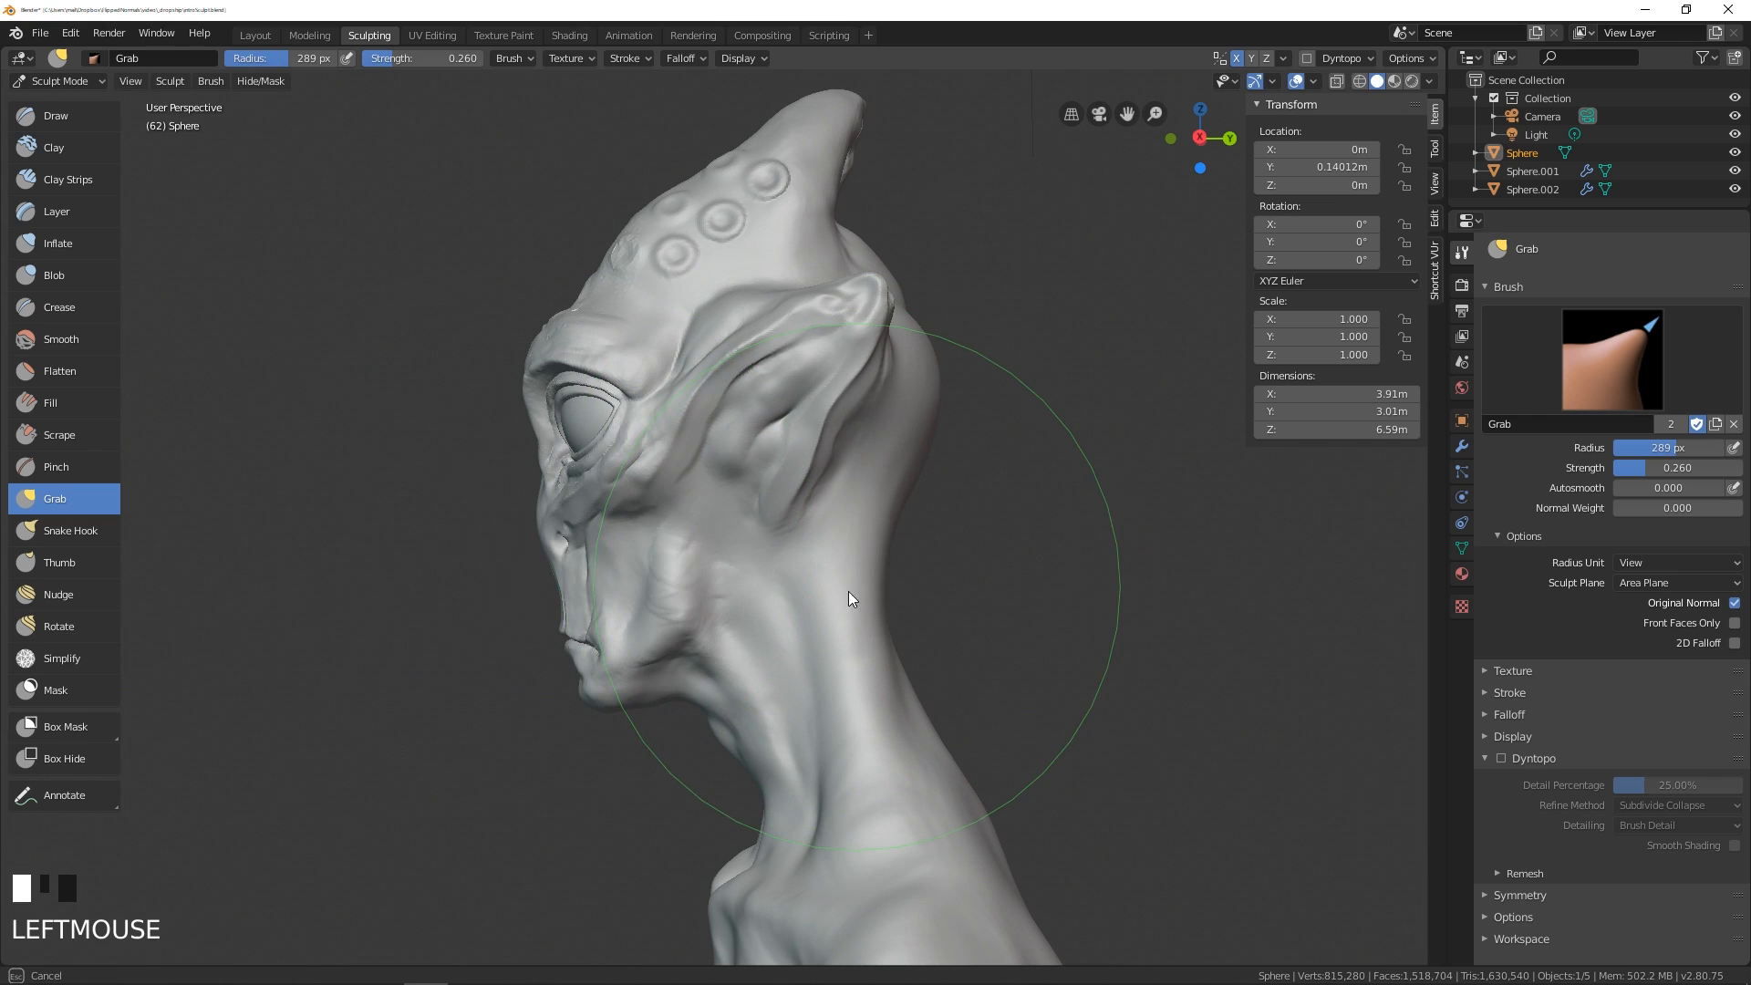
{"action": "left_click_drag", "start_coordinate": [848, 591], "coordinate": [863, 468]}
{"action": "mouse_move", "coordinate": [863, 468]}
{"action": "middle_mouse_down"}
{"action": "mouse_move", "coordinate": [890, 510]}
{"action": "mouse_move", "coordinate": [925, 474]}
{"action": "mouse_move", "coordinate": [927, 500]}
{"action": "middle_mouse_up"}
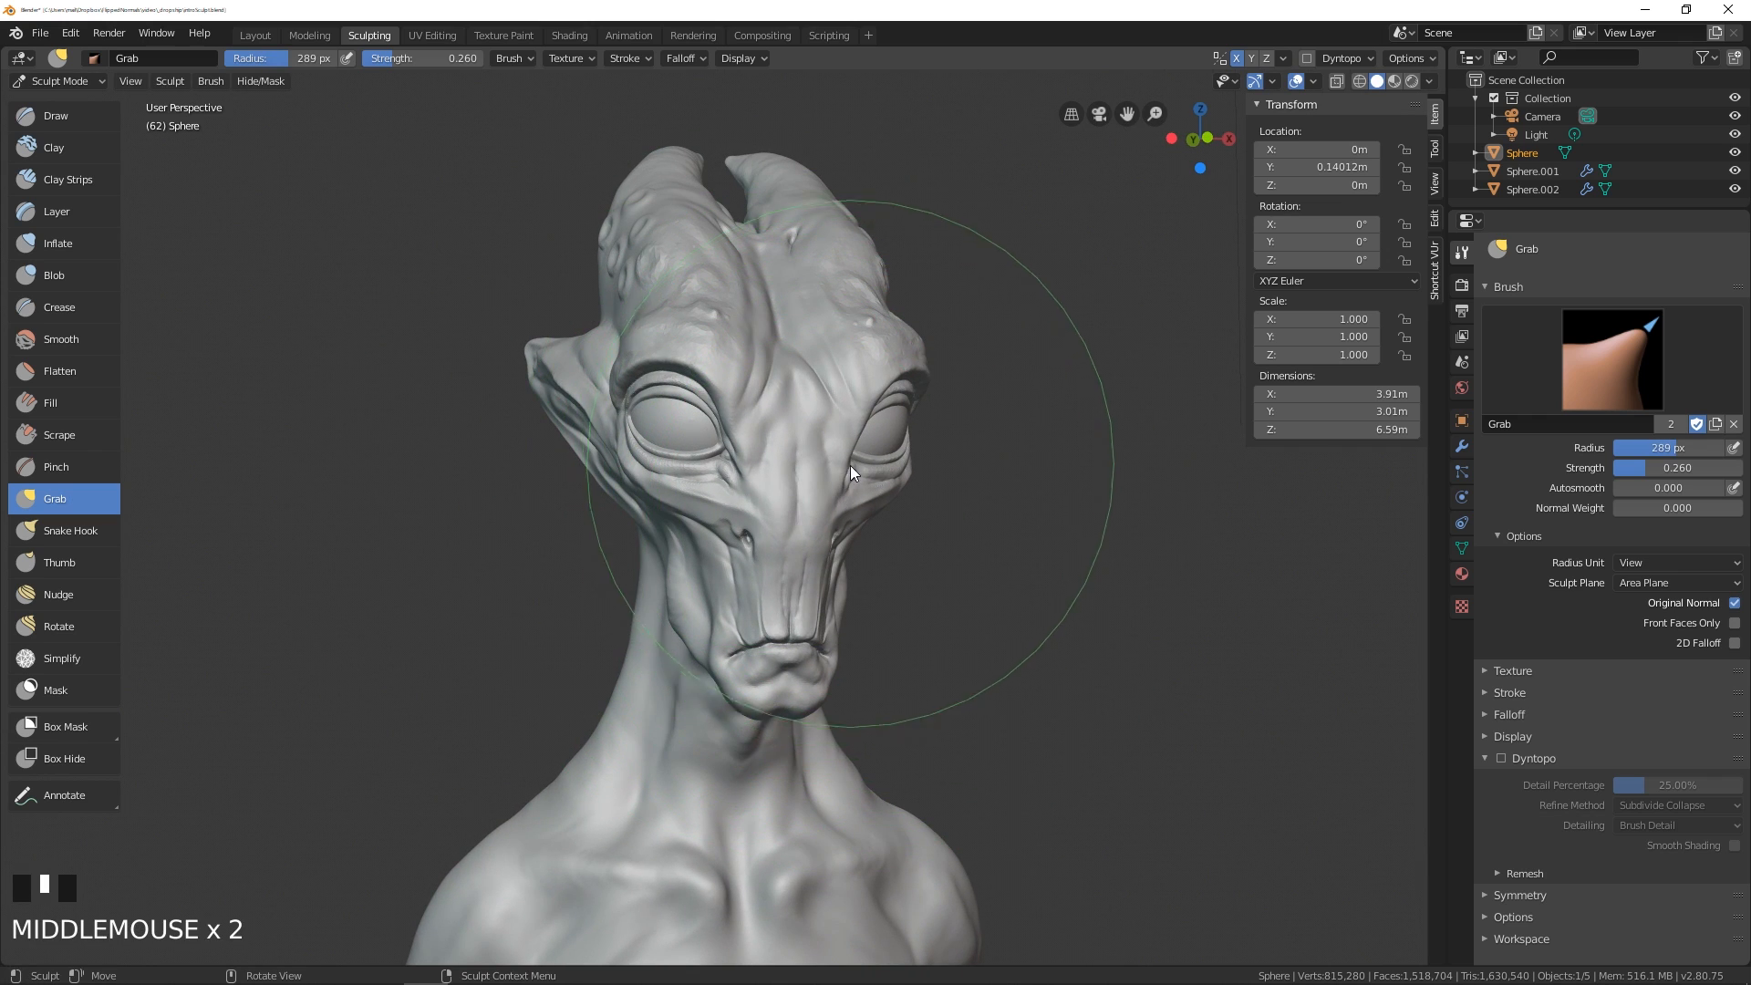
{"action": "middle_click_drag", "start_coordinate": [850, 465], "coordinate": [833, 456]}
- Undo a trial Grab stroke on the side of the jaw and set the brush strength to 0.363
{"action": "key", "text": "shift+f"}
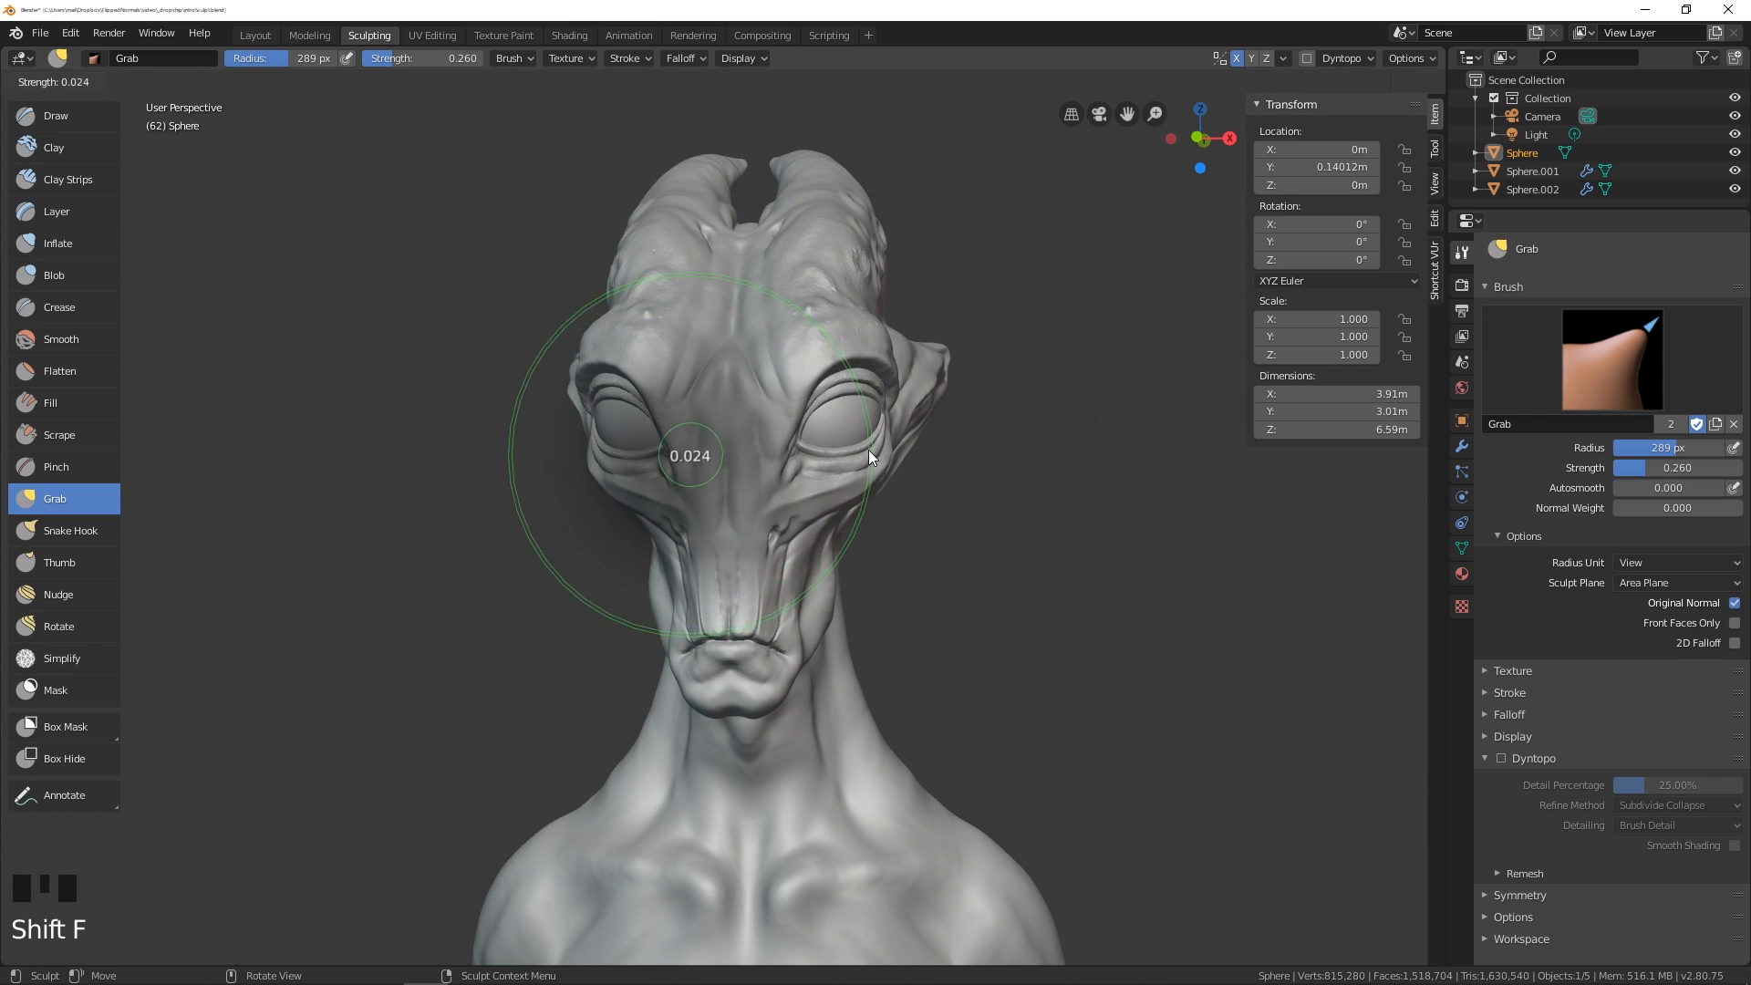
{"action": "left_click", "coordinate": [794, 453]}
{"action": "mouse_move", "coordinate": [802, 553]}
{"action": "left_mouse_down"}
{"action": "mouse_move", "coordinate": [817, 593]}
{"action": "mouse_move", "coordinate": [819, 574]}
{"action": "left_mouse_up"}
{"action": "key", "text": "ctrl+z"}
{"action": "key", "text": "shift+f"}
{"action": "left_click", "coordinate": [834, 538]}
{"action": "key", "text": "shift+f"}
{"action": "left_click", "coordinate": [855, 568]}
{"action": "key", "text": "ctrl+z"}
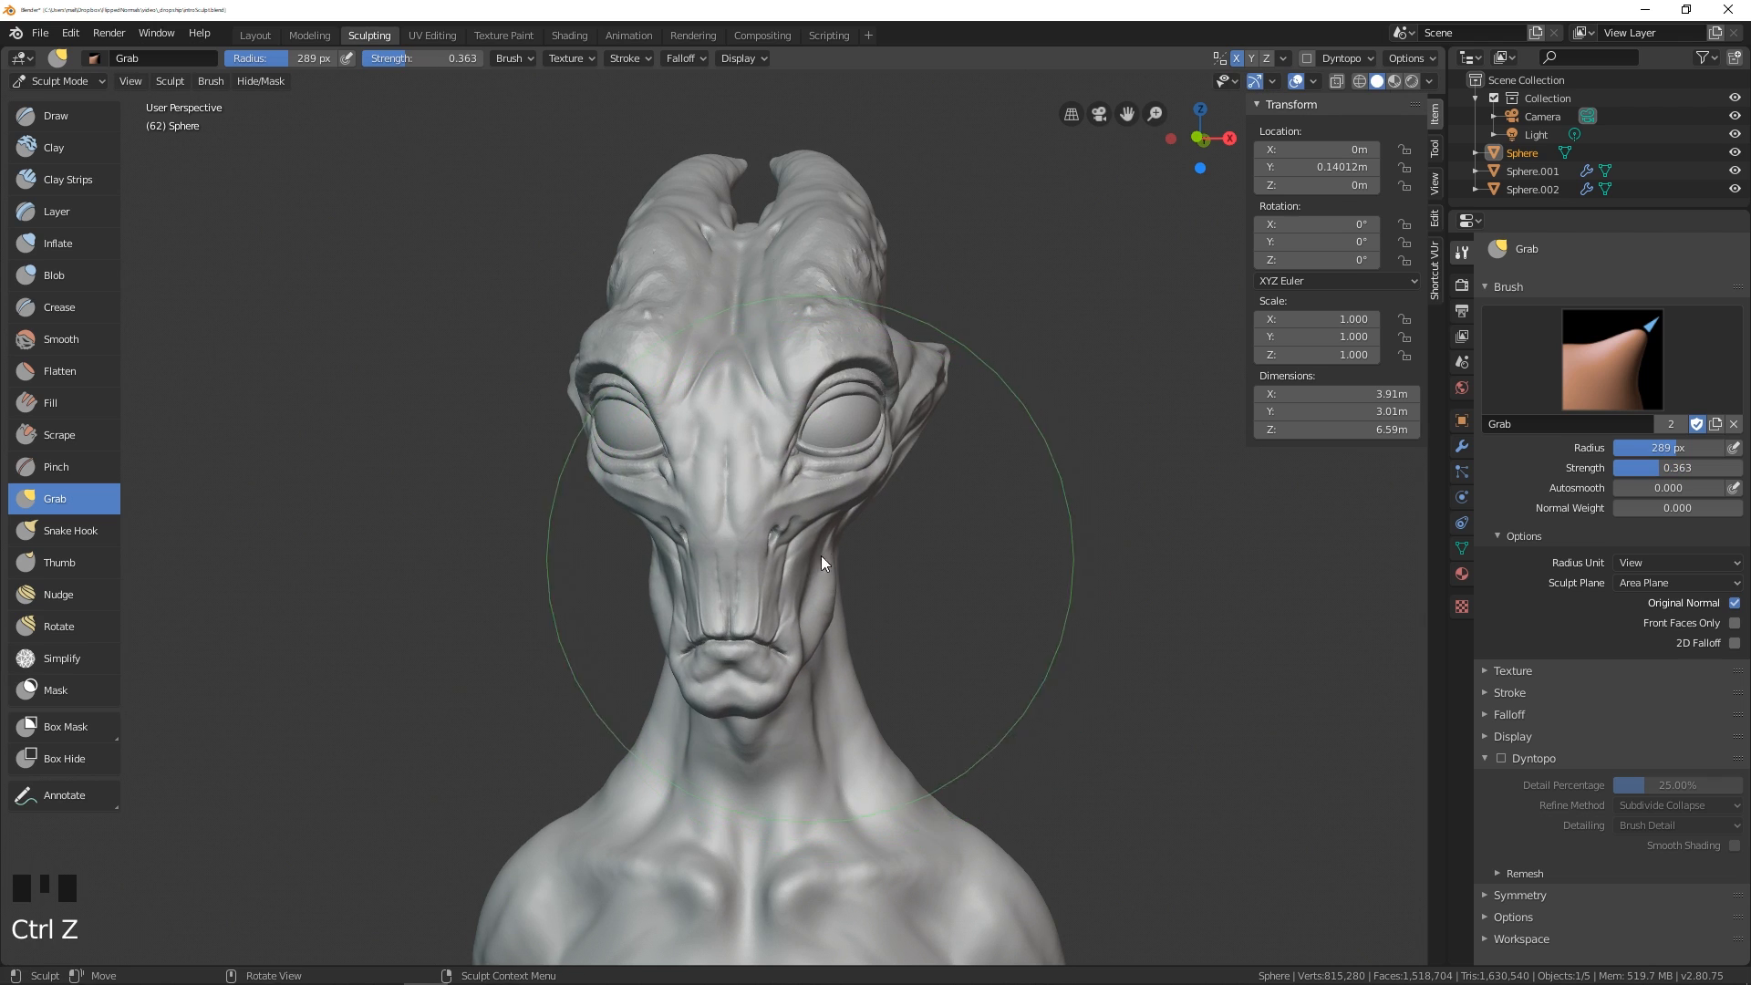
{"action": "mouse_move", "coordinate": [821, 556]}
{"action": "middle_mouse_down"}
{"action": "mouse_move", "coordinate": [790, 572]}
{"action": "mouse_move", "coordinate": [811, 489]}
{"action": "middle_mouse_up"}
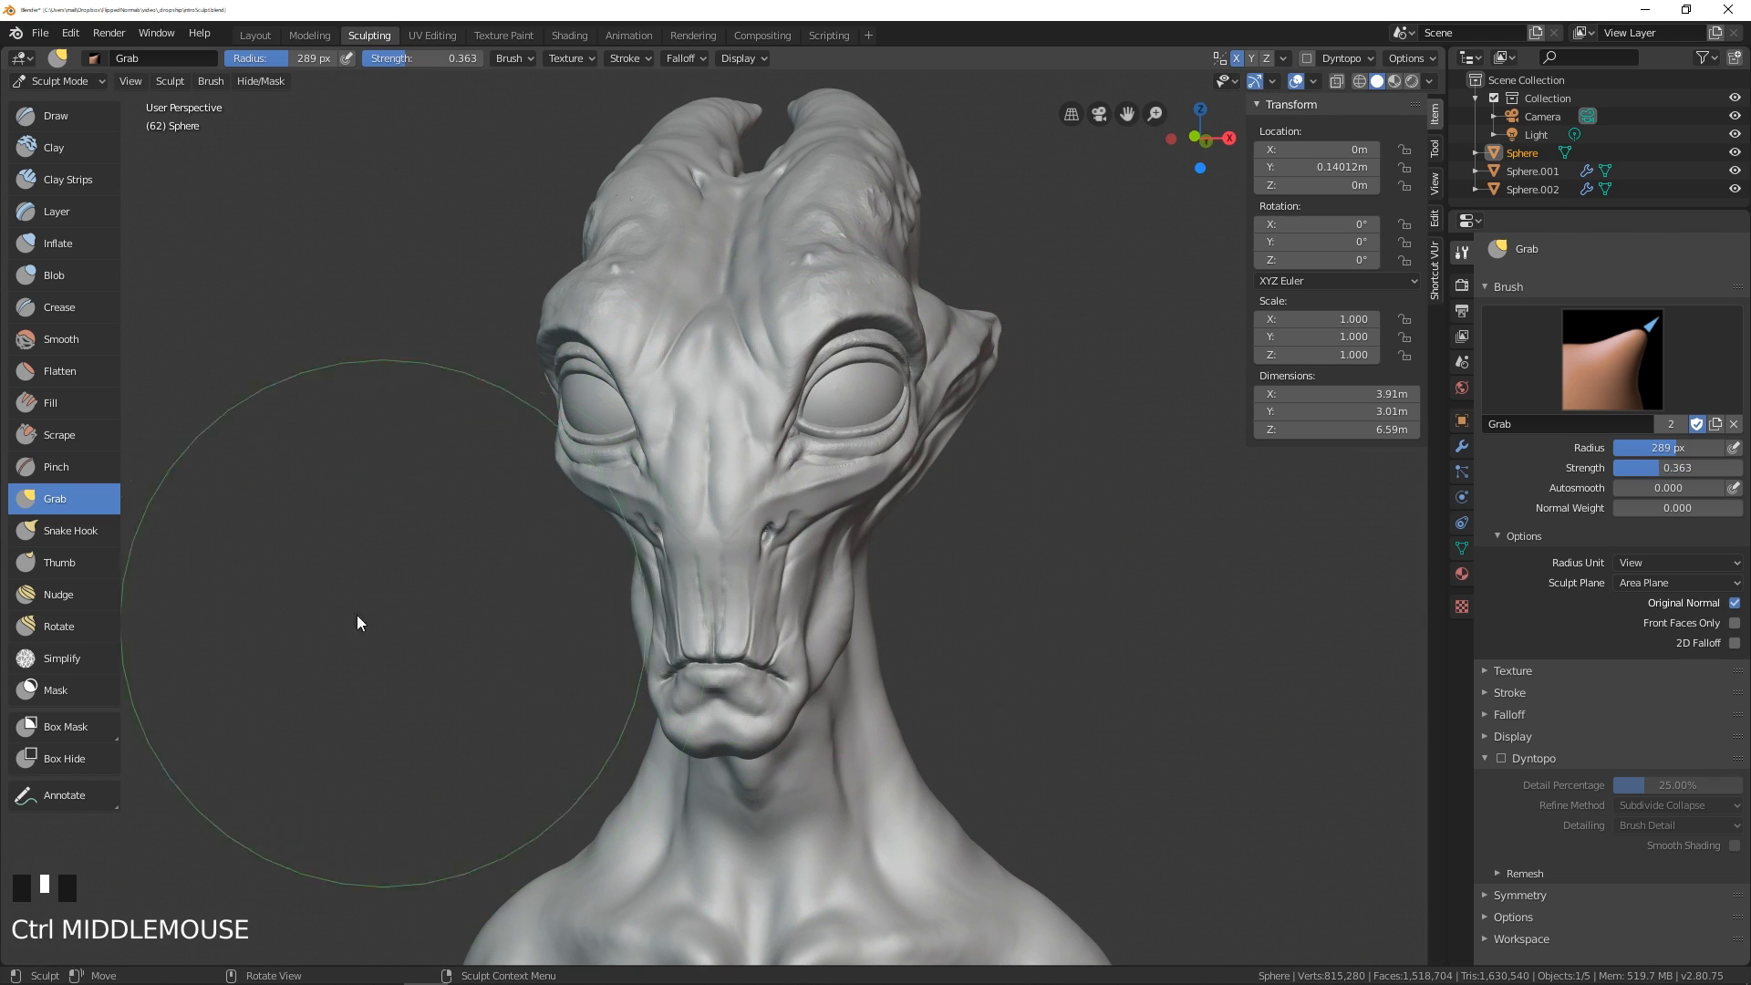
{"action": "key", "text": "f"}
{"action": "left_click", "coordinate": [521, 540]}
{"action": "key", "text": "f"}
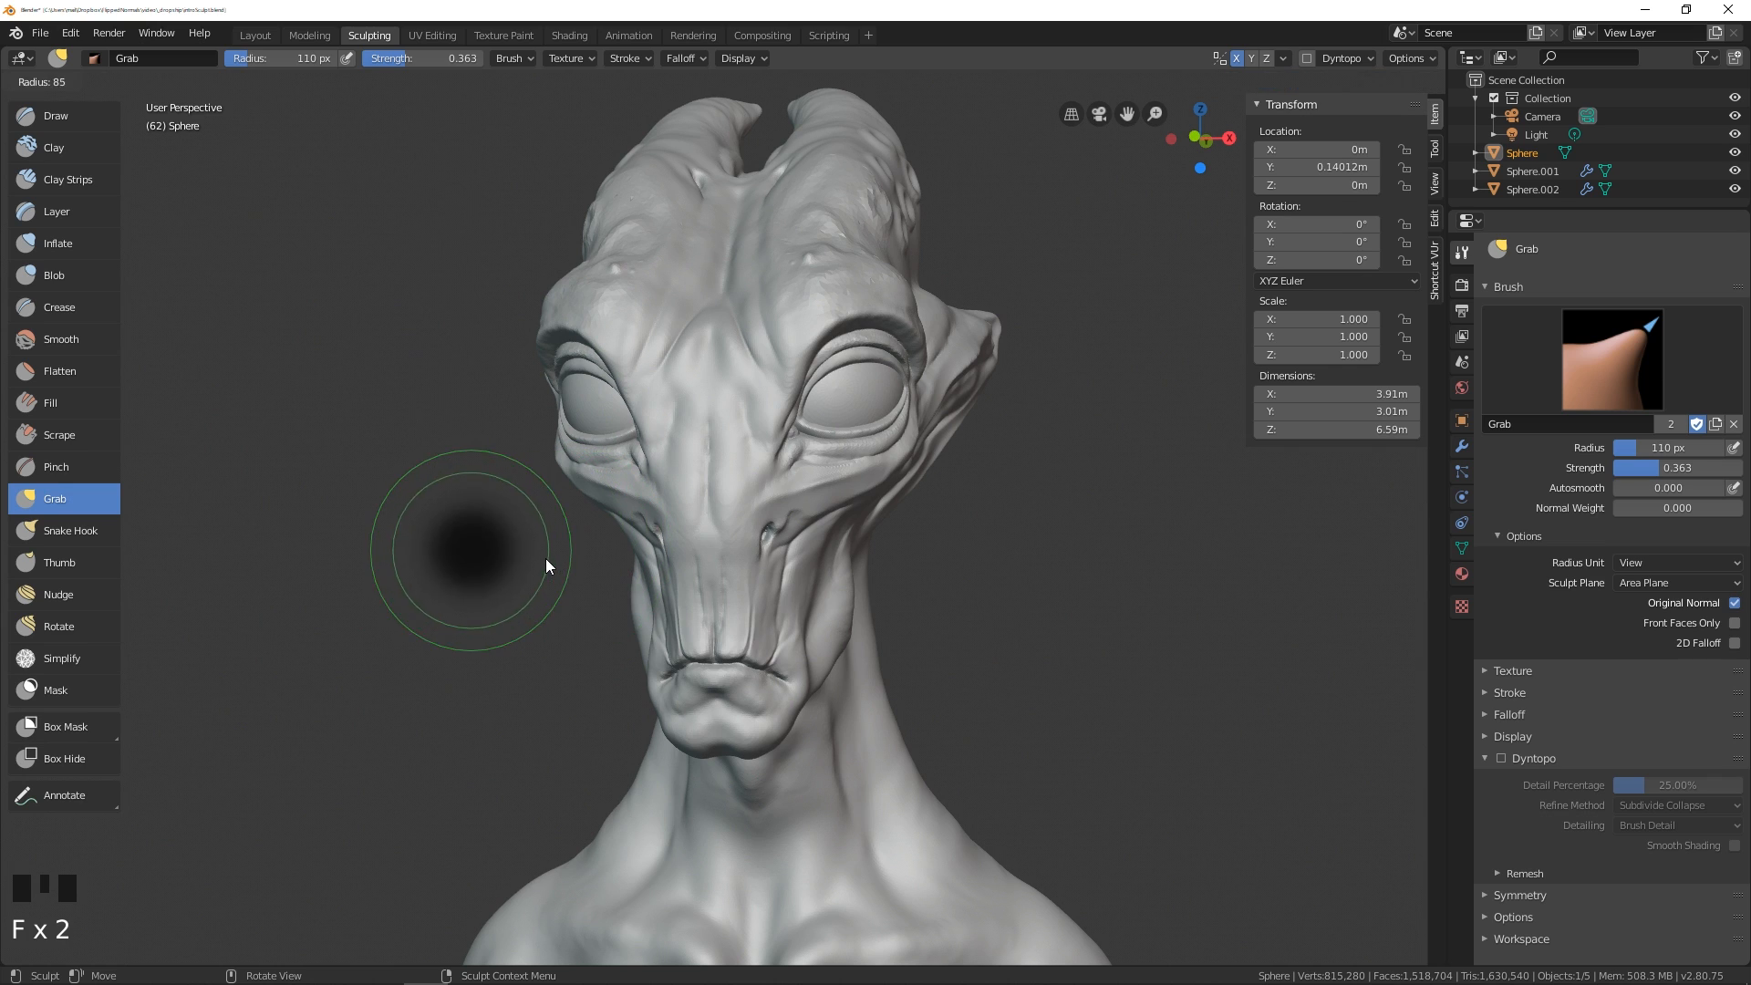
{"action": "left_click", "coordinate": [545, 554]}
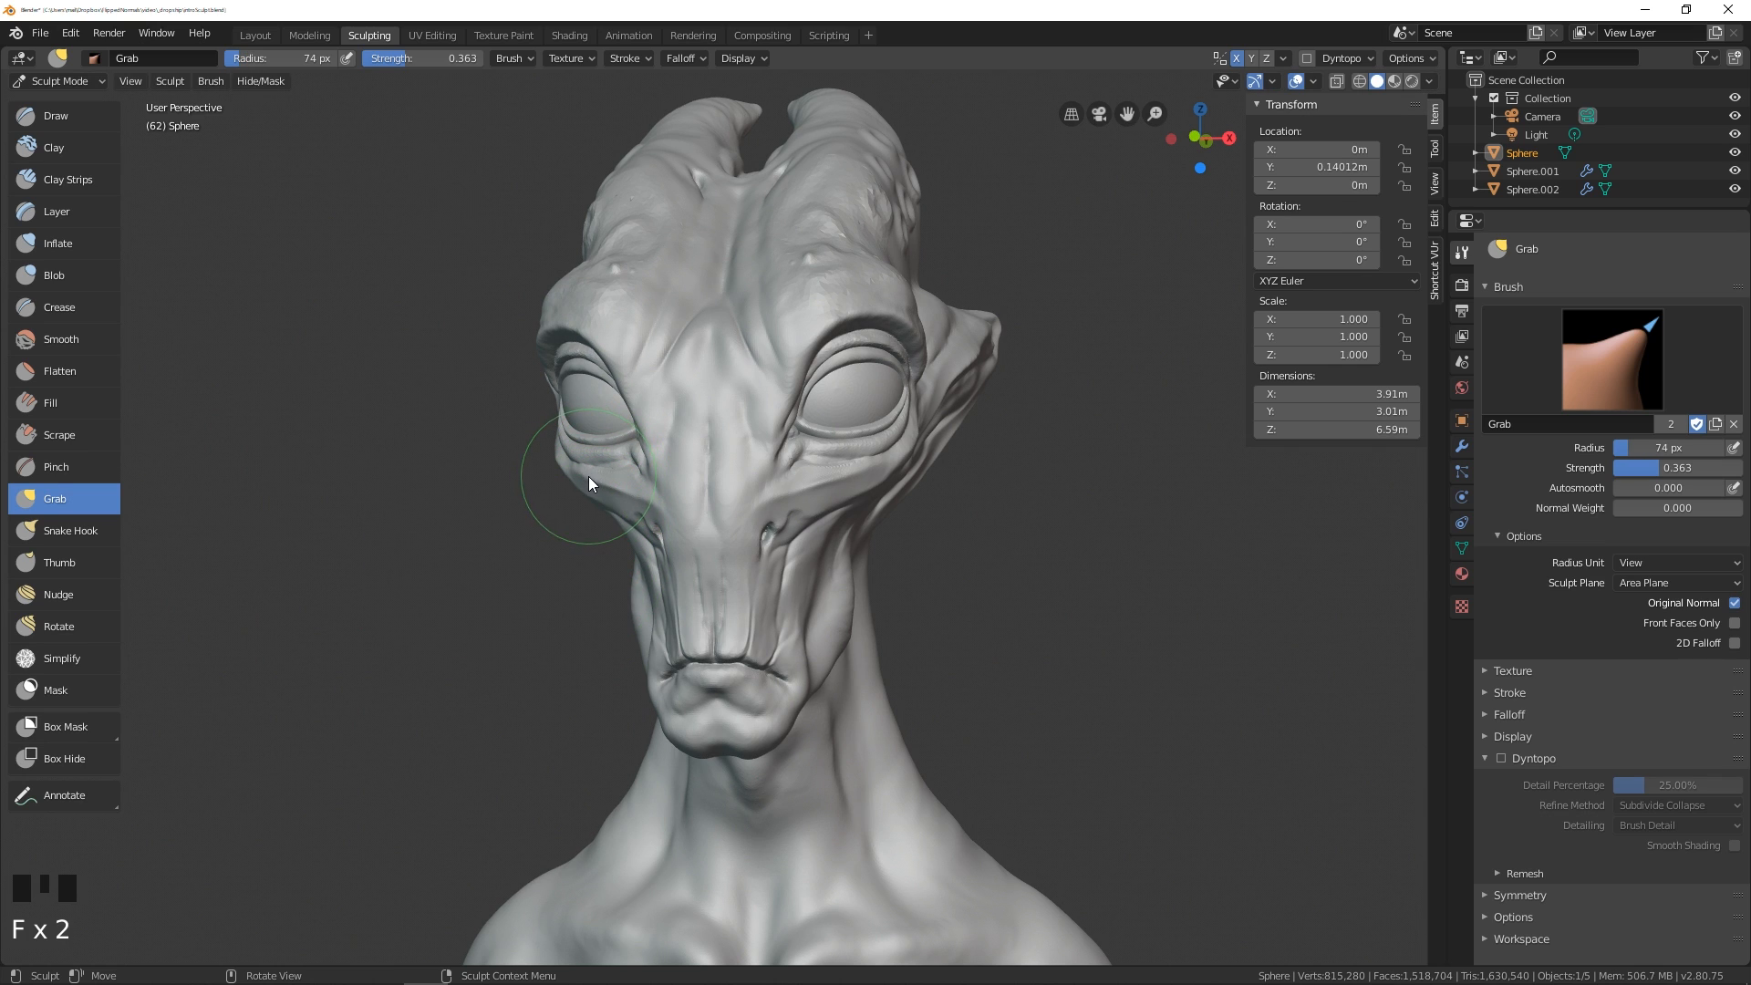
{"action": "middle_click_drag", "start_coordinate": [583, 506], "coordinate": [529, 497]}
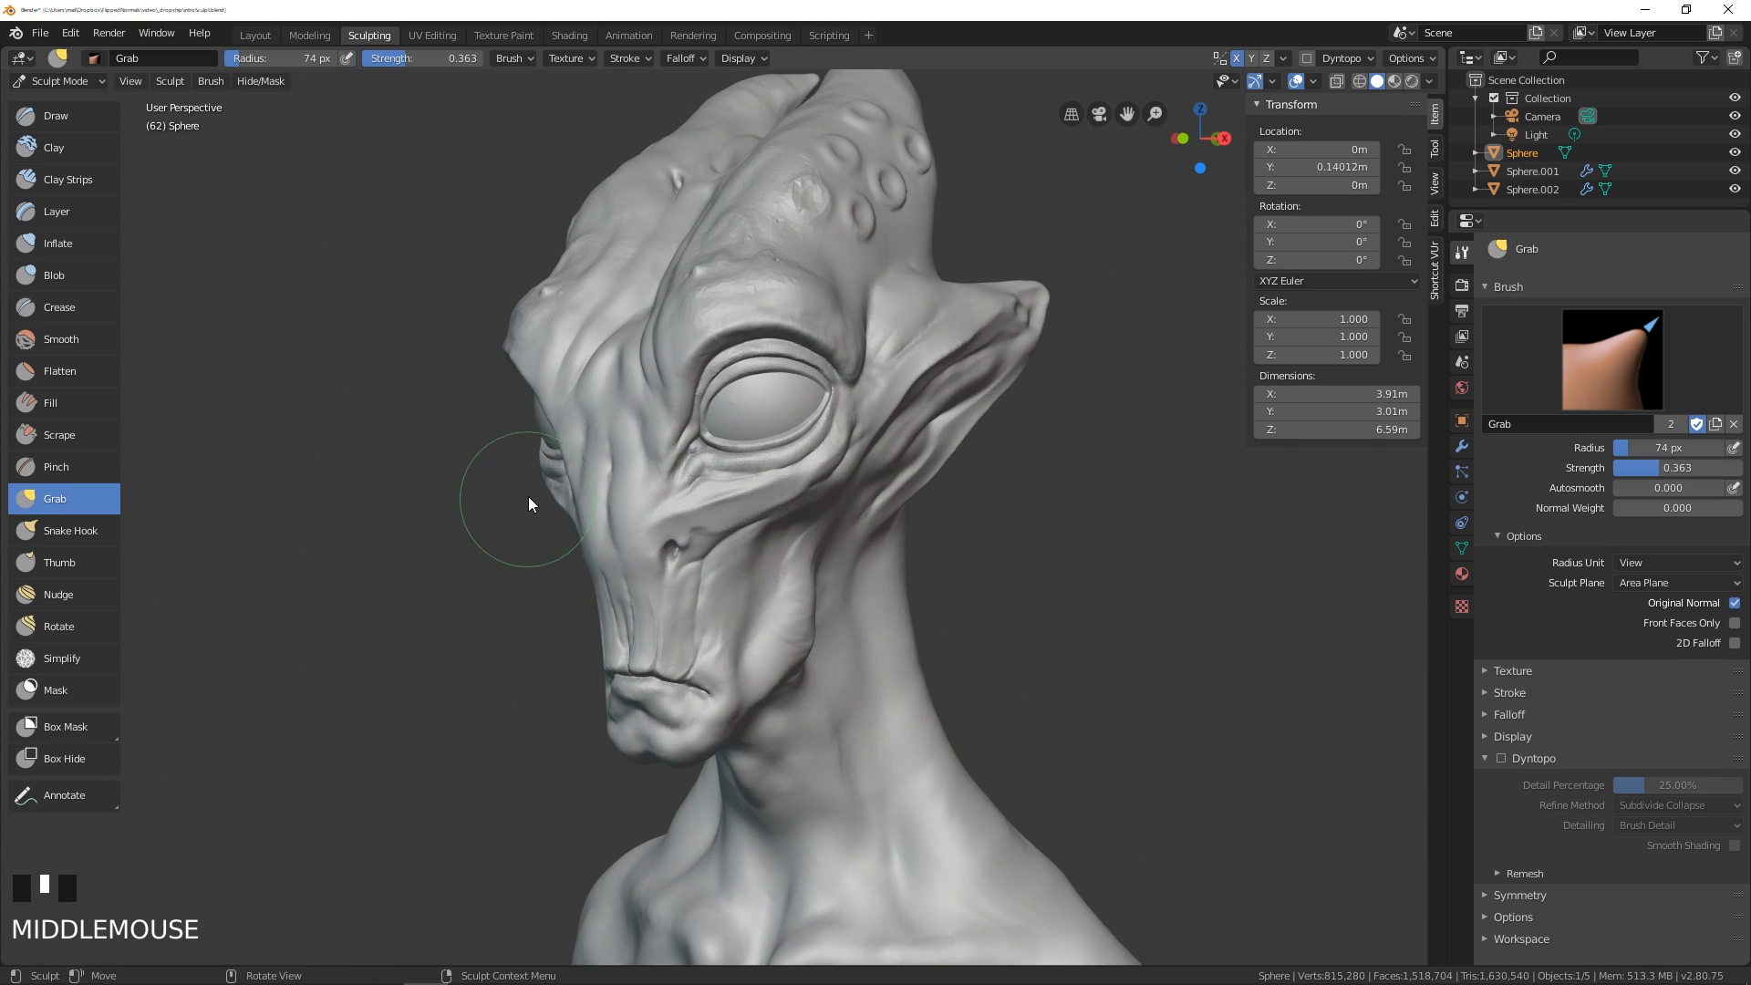
{"action": "middle_click_drag", "start_coordinate": [857, 376], "coordinate": [793, 499], "text": "shift"}
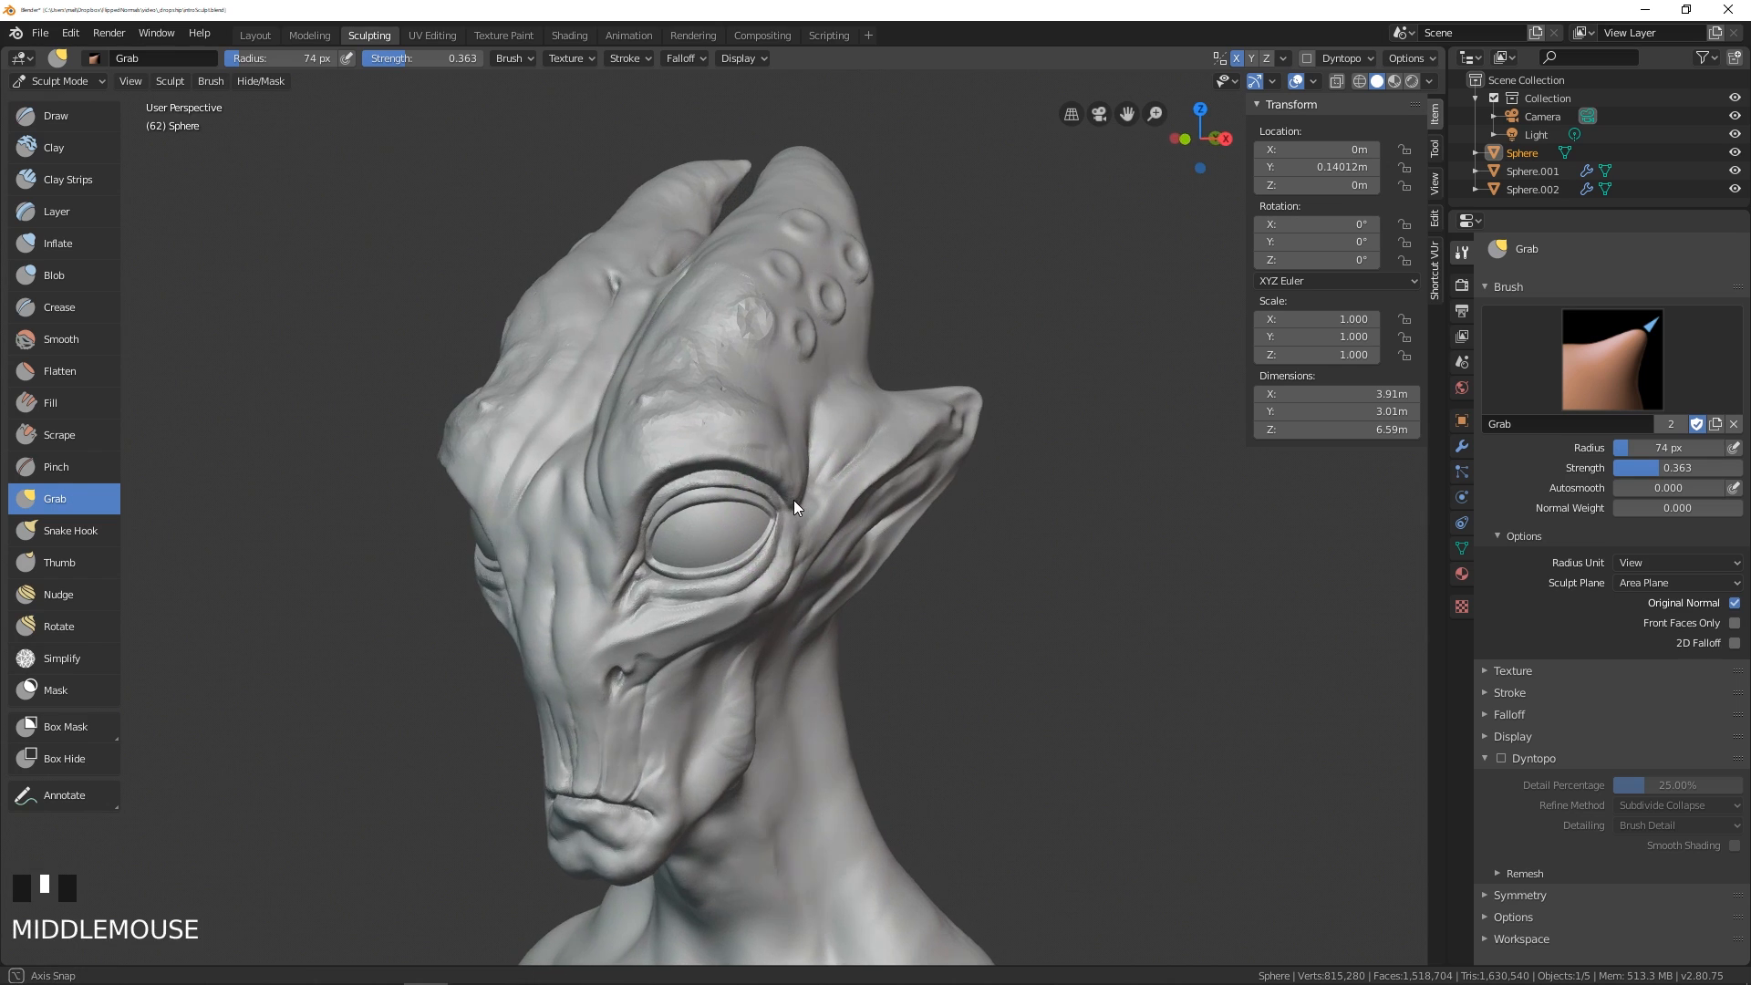
{"action": "key", "text": "f"}
{"action": "left_click", "coordinate": [757, 494]}
- Pull the ear tip up and outward into a long curved point with an 87 px Snake Hook brush
{"action": "left_click", "coordinate": [100, 529]}
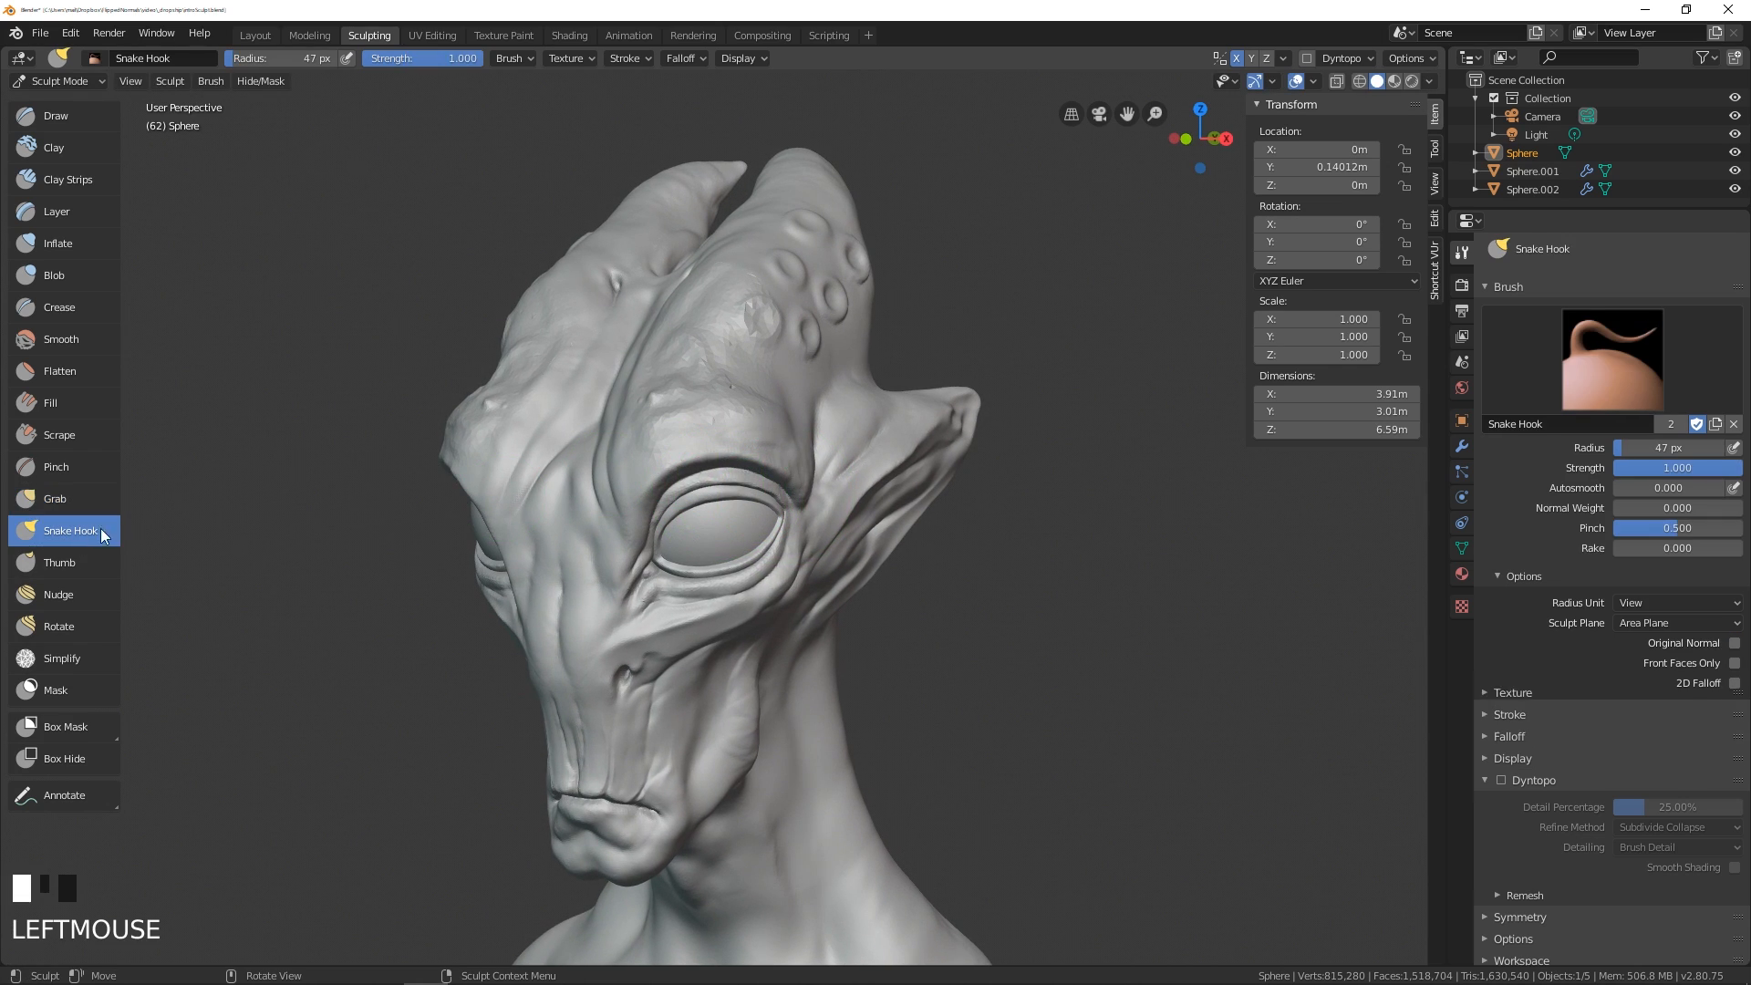
{"action": "middle_click_drag", "start_coordinate": [790, 457], "coordinate": [757, 478]}
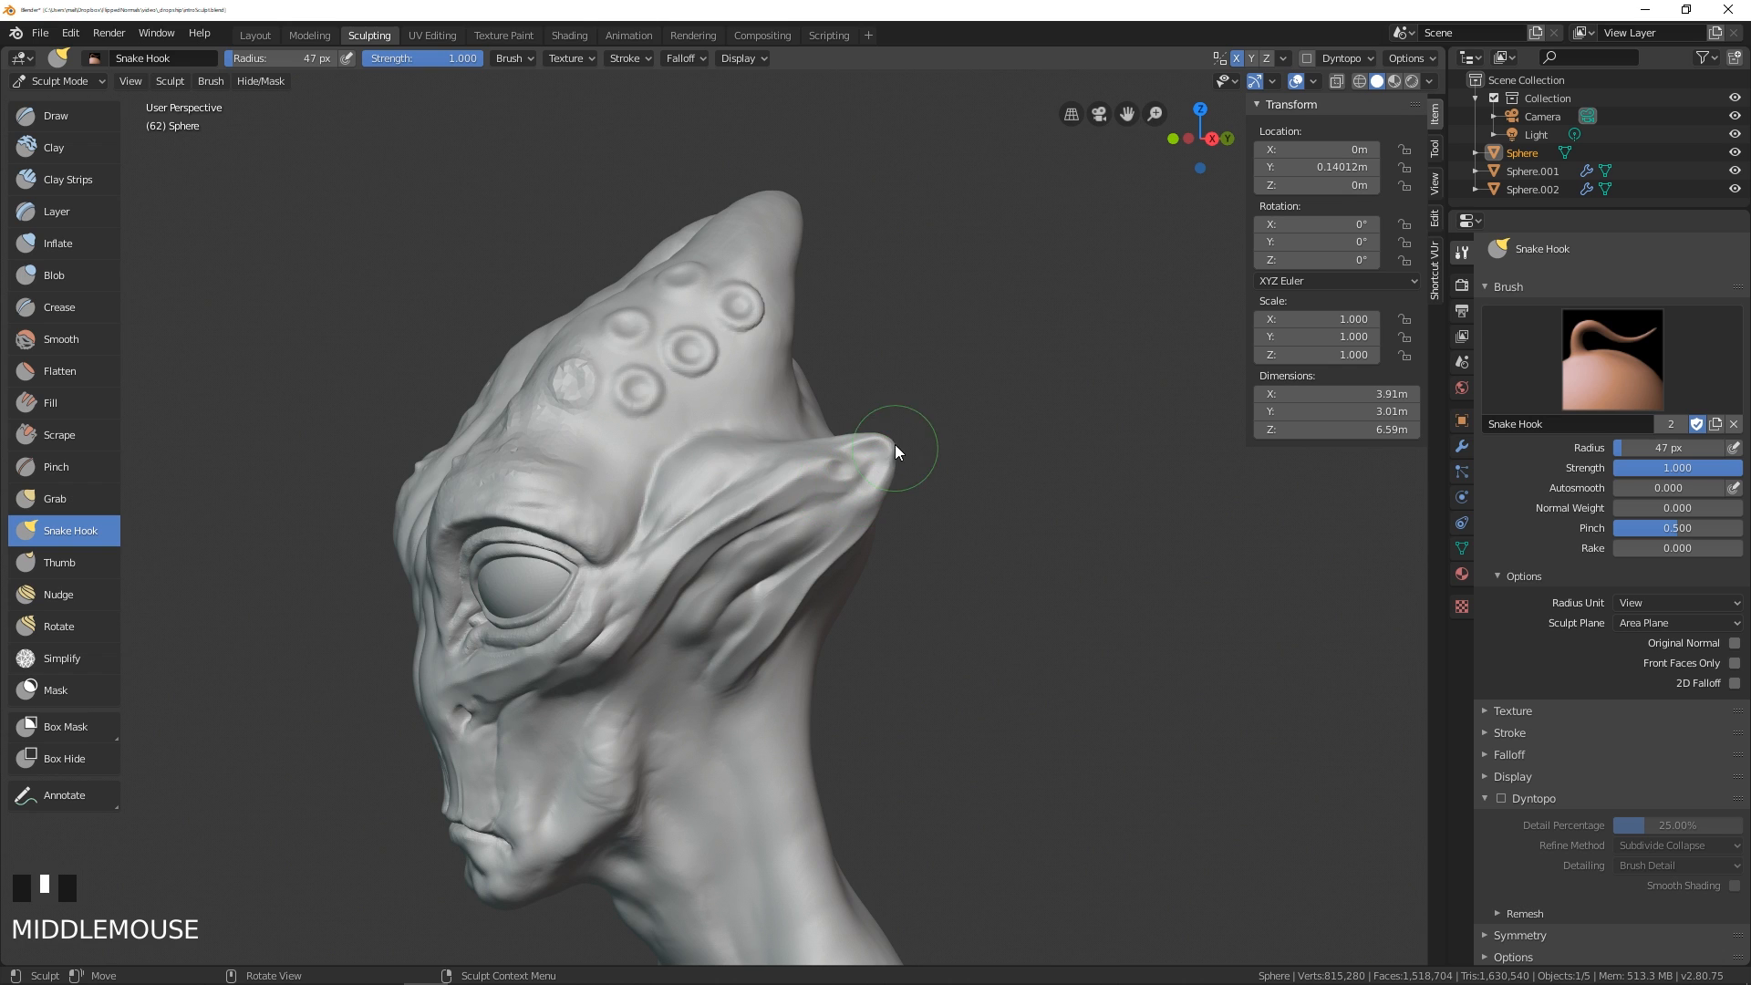
{"action": "key", "text": "f"}
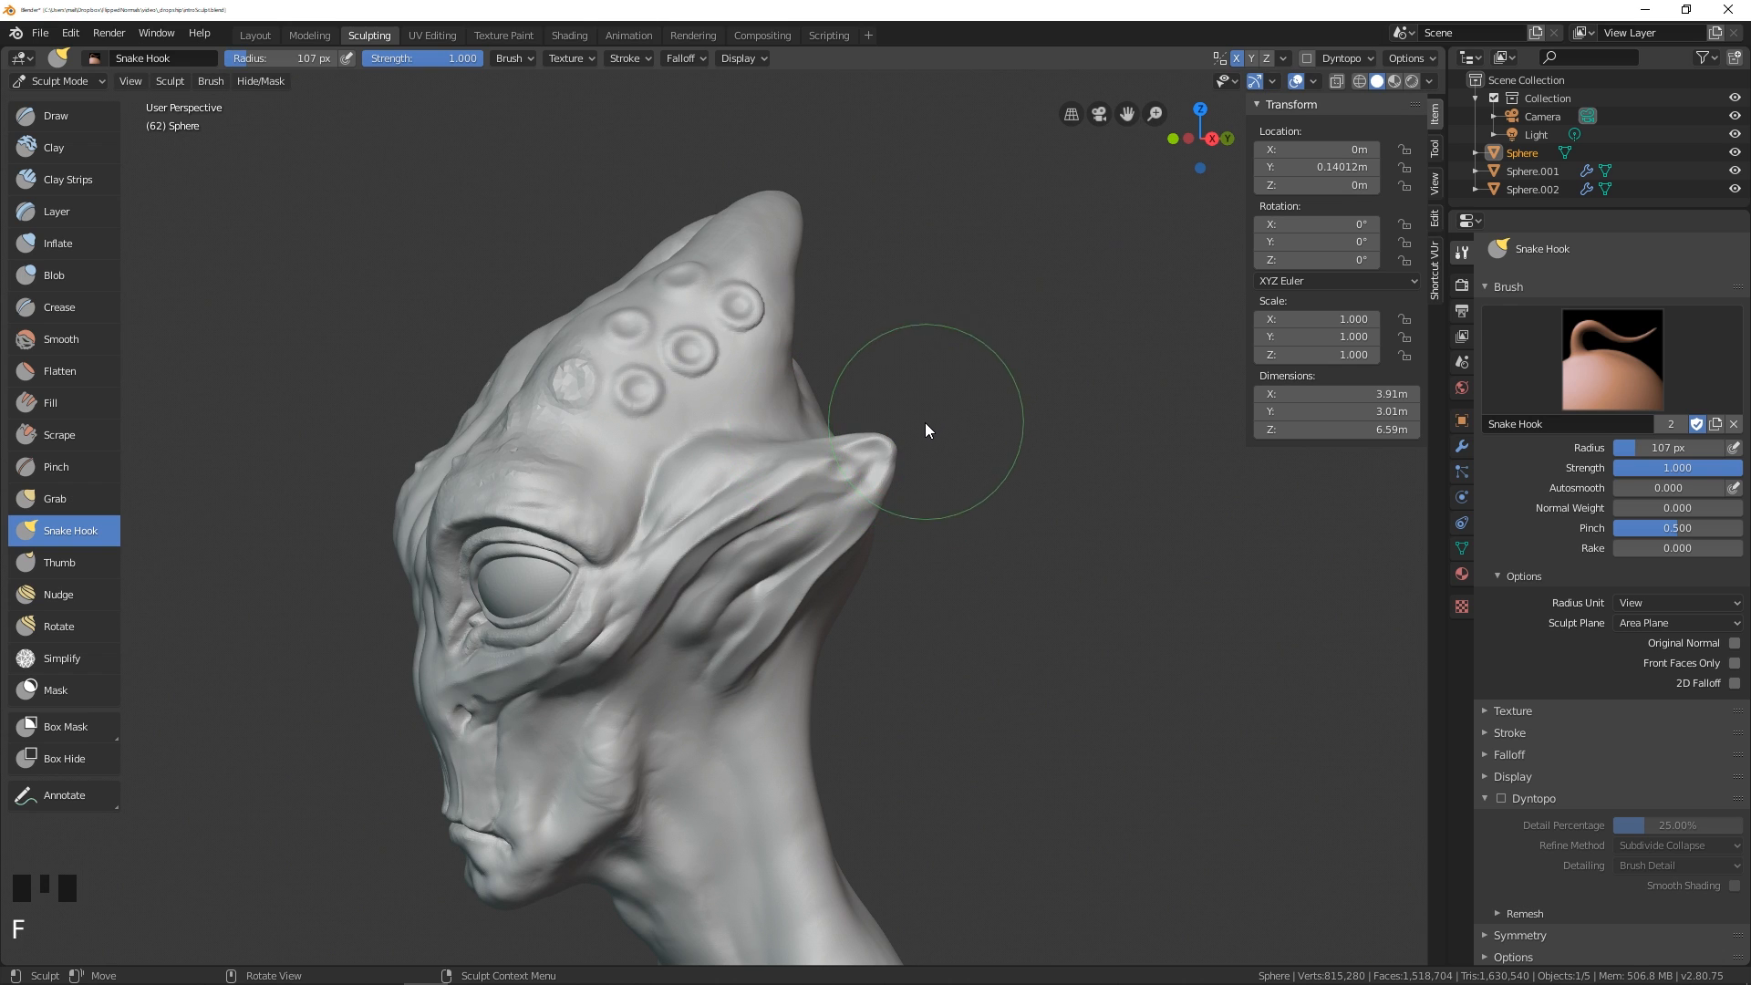
{"action": "left_click", "coordinate": [925, 423]}
{"action": "middle_click_drag", "start_coordinate": [925, 423], "coordinate": [895, 462]}
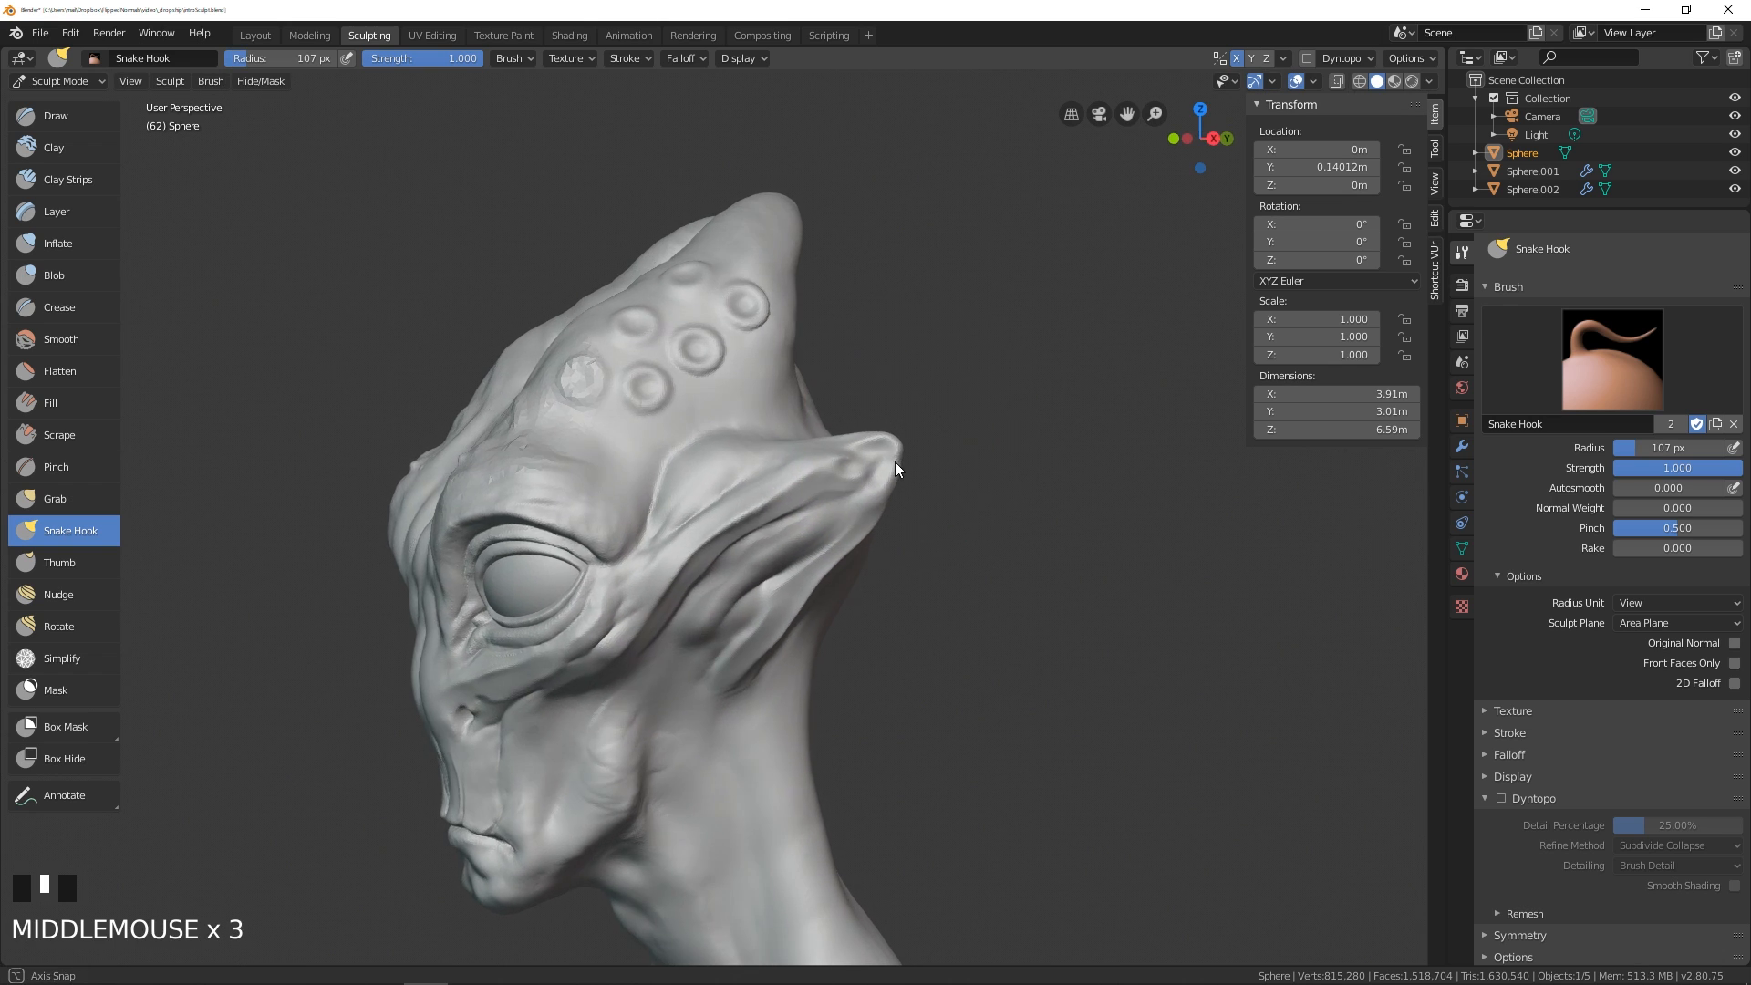
{"action": "mouse_move", "coordinate": [748, 495]}
{"action": "middle_mouse_down"}
{"action": "mouse_move", "coordinate": [955, 527]}
{"action": "mouse_move", "coordinate": [752, 510]}
{"action": "mouse_move", "coordinate": [800, 478]}
{"action": "mouse_move", "coordinate": [781, 507]}
{"action": "middle_mouse_up"}
{"action": "key", "text": "f"}
{"action": "left_click", "coordinate": [861, 487]}
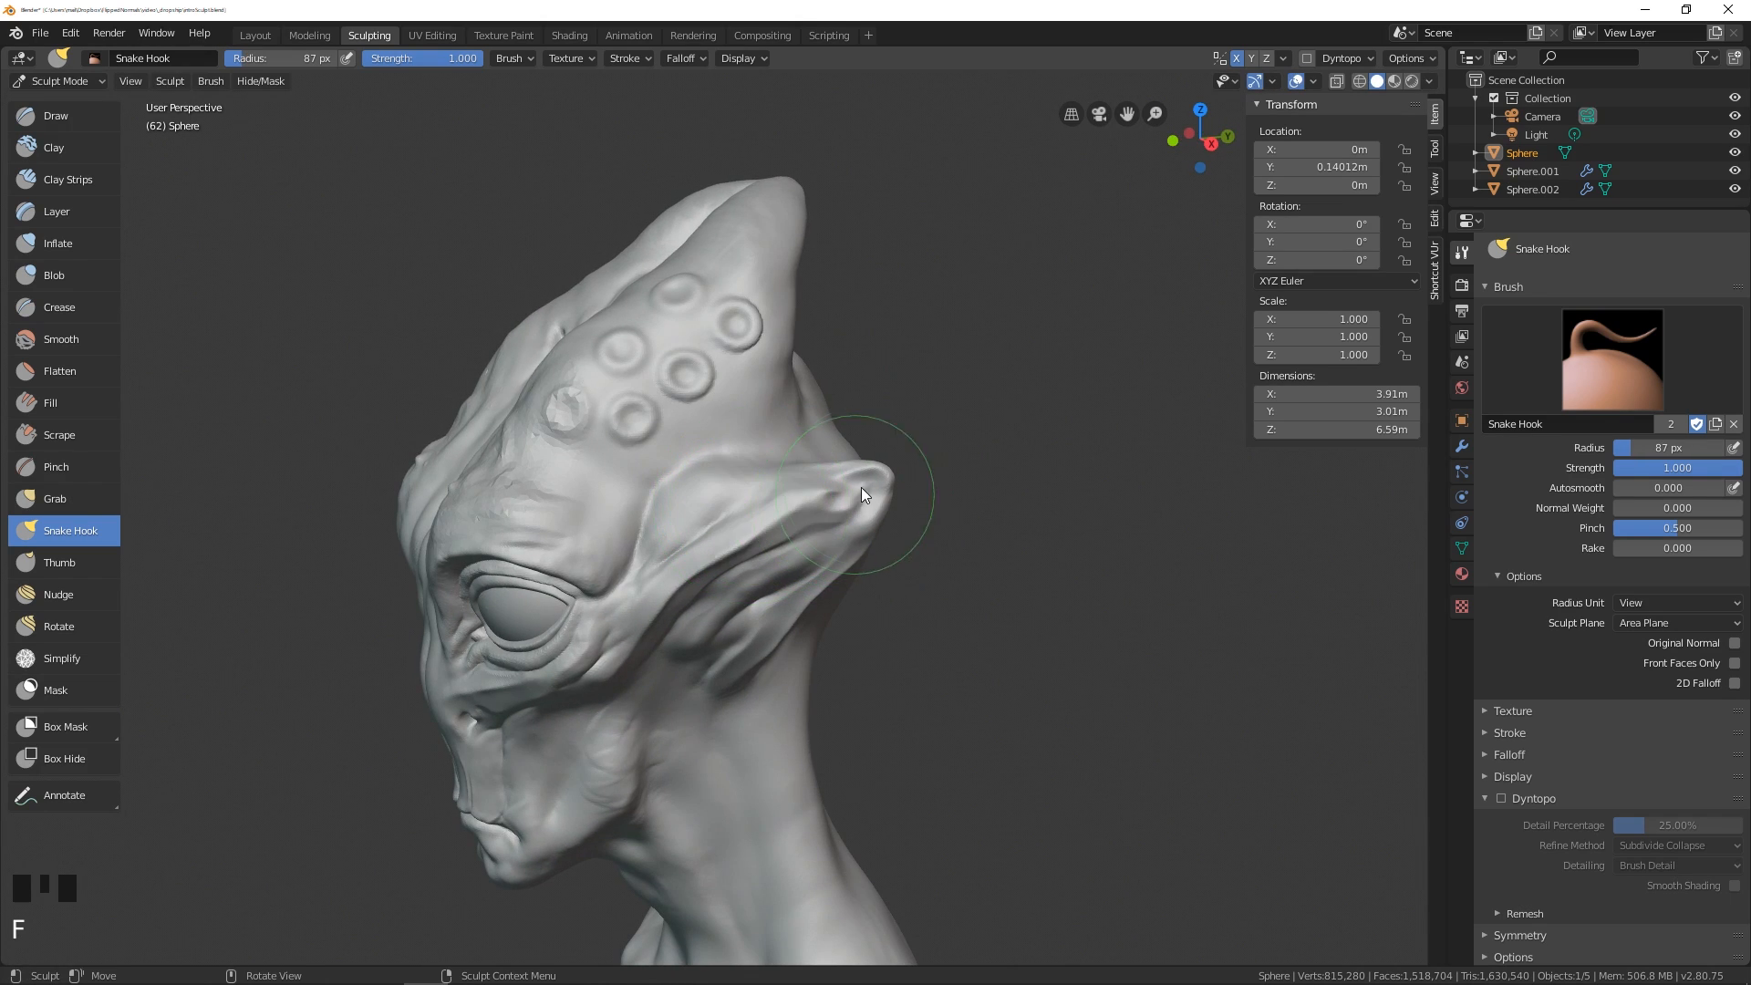
{"action": "left_click_drag", "start_coordinate": [861, 491], "coordinate": [980, 423]}
- Pull a second long point outward from the ear's lower edge with a 65 px Snake Hook brush
{"action": "mouse_move", "coordinate": [979, 424]}
{"action": "middle_mouse_down"}
{"action": "mouse_move", "coordinate": [983, 443]}
{"action": "mouse_move", "coordinate": [862, 550]}
{"action": "mouse_move", "coordinate": [863, 529]}
{"action": "middle_mouse_up"}
{"action": "key", "text": "f"}
{"action": "left_click", "coordinate": [839, 556]}
{"action": "left_click_drag", "start_coordinate": [828, 584], "coordinate": [985, 520]}
{"action": "middle_click_drag", "start_coordinate": [985, 512], "coordinate": [917, 513]}
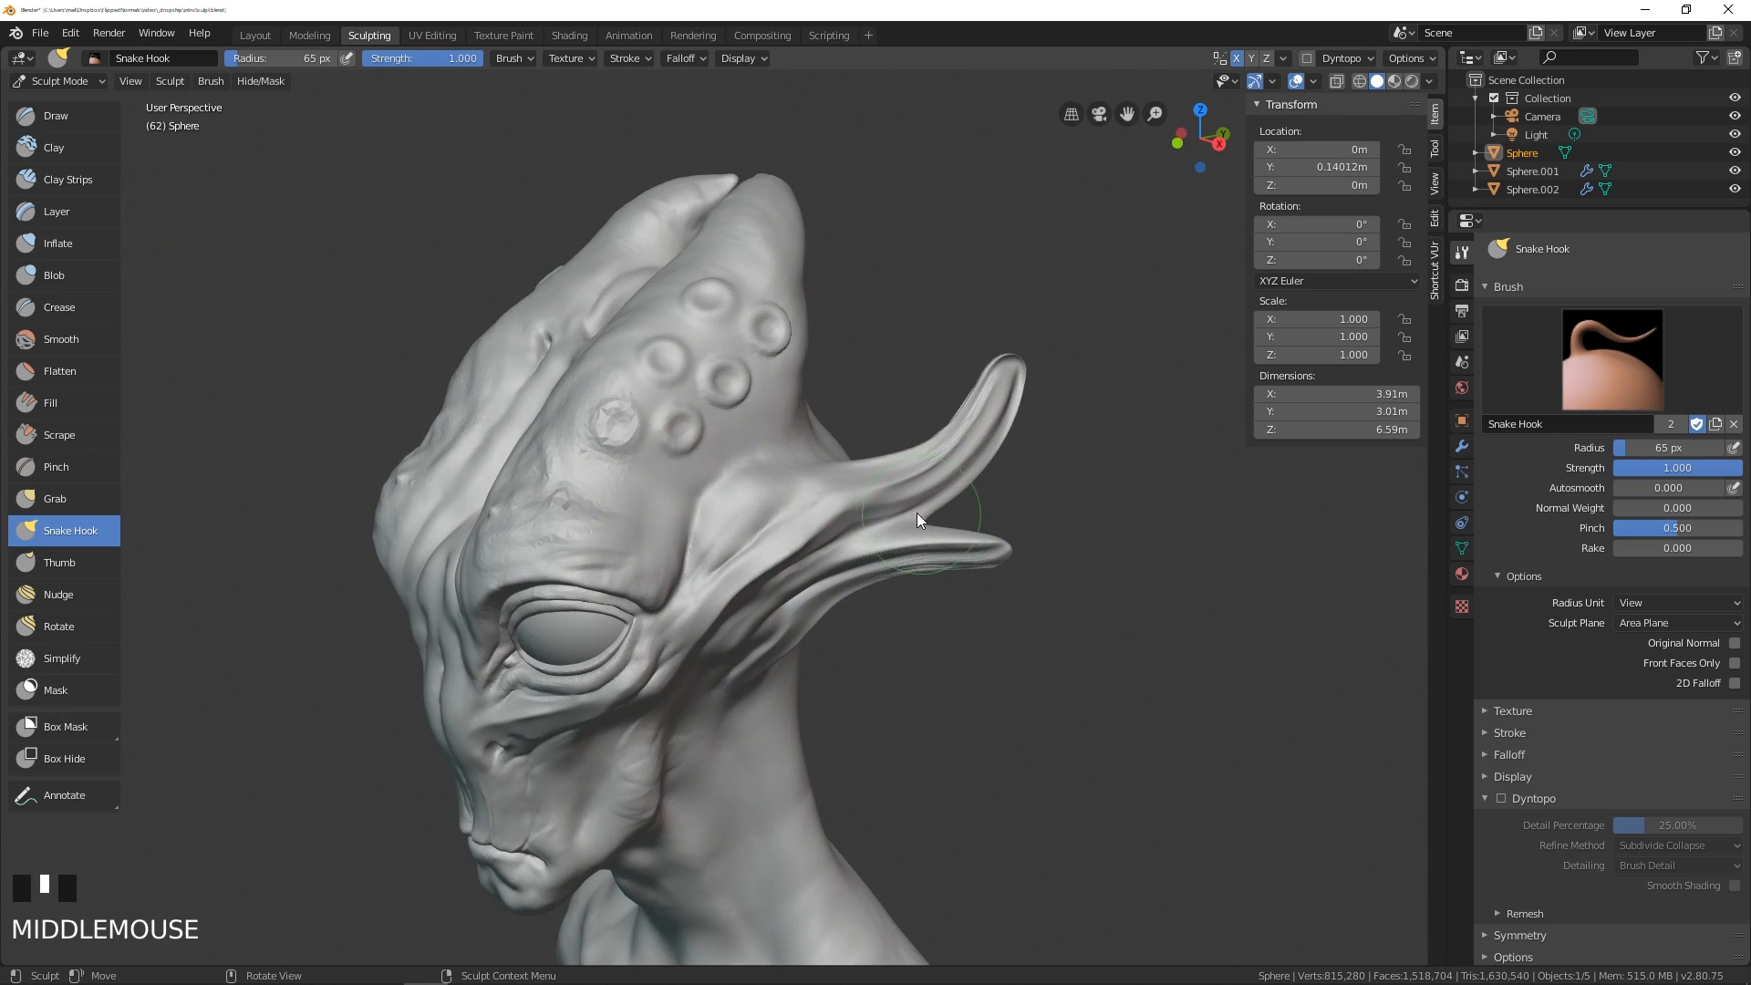
- Pull a small spike out of the ear's upper edge with a 35 px Snake Hook brush
{"action": "key", "text": "f"}
{"action": "left_click", "coordinate": [893, 514]}
{"action": "left_click_drag", "start_coordinate": [895, 515], "coordinate": [837, 473]}
{"action": "mouse_move", "coordinate": [837, 474]}
{"action": "middle_mouse_down"}
{"action": "mouse_move", "coordinate": [878, 360]}
{"action": "mouse_move", "coordinate": [1020, 339]}
{"action": "middle_mouse_up"}
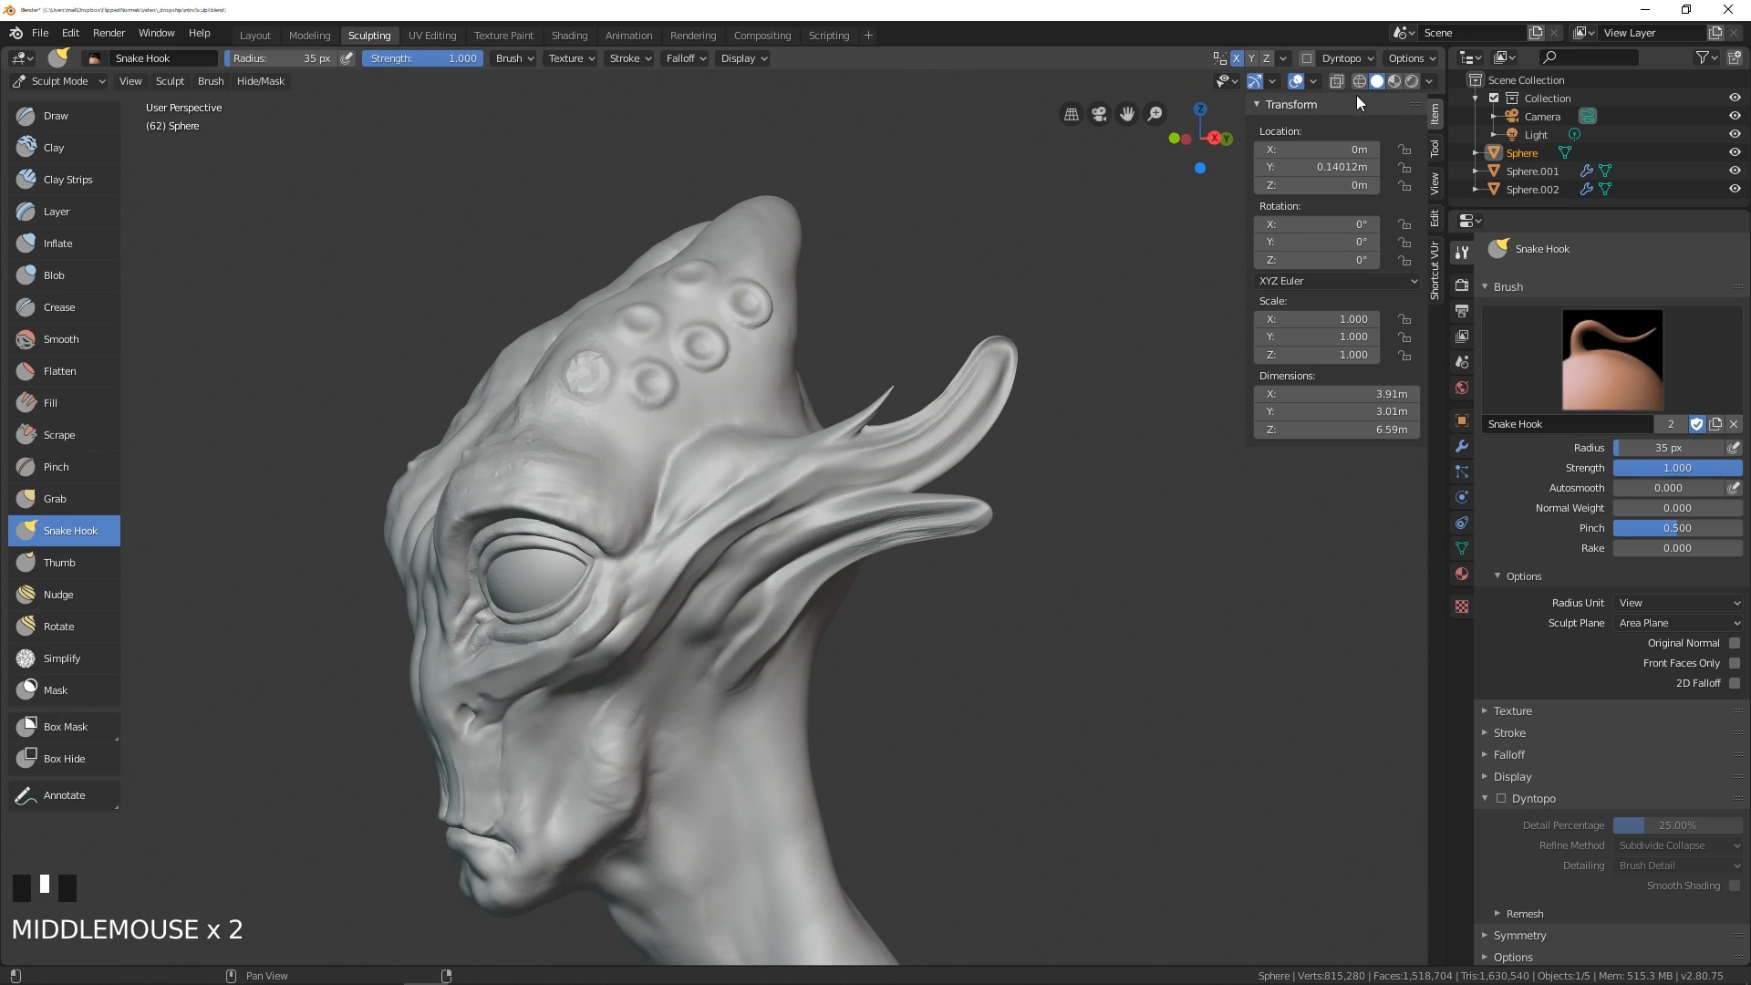
- Show the wireframe overlay and examine the stretched mesh on the pulled-out ear points
{"action": "left_click", "coordinate": [1313, 80]}
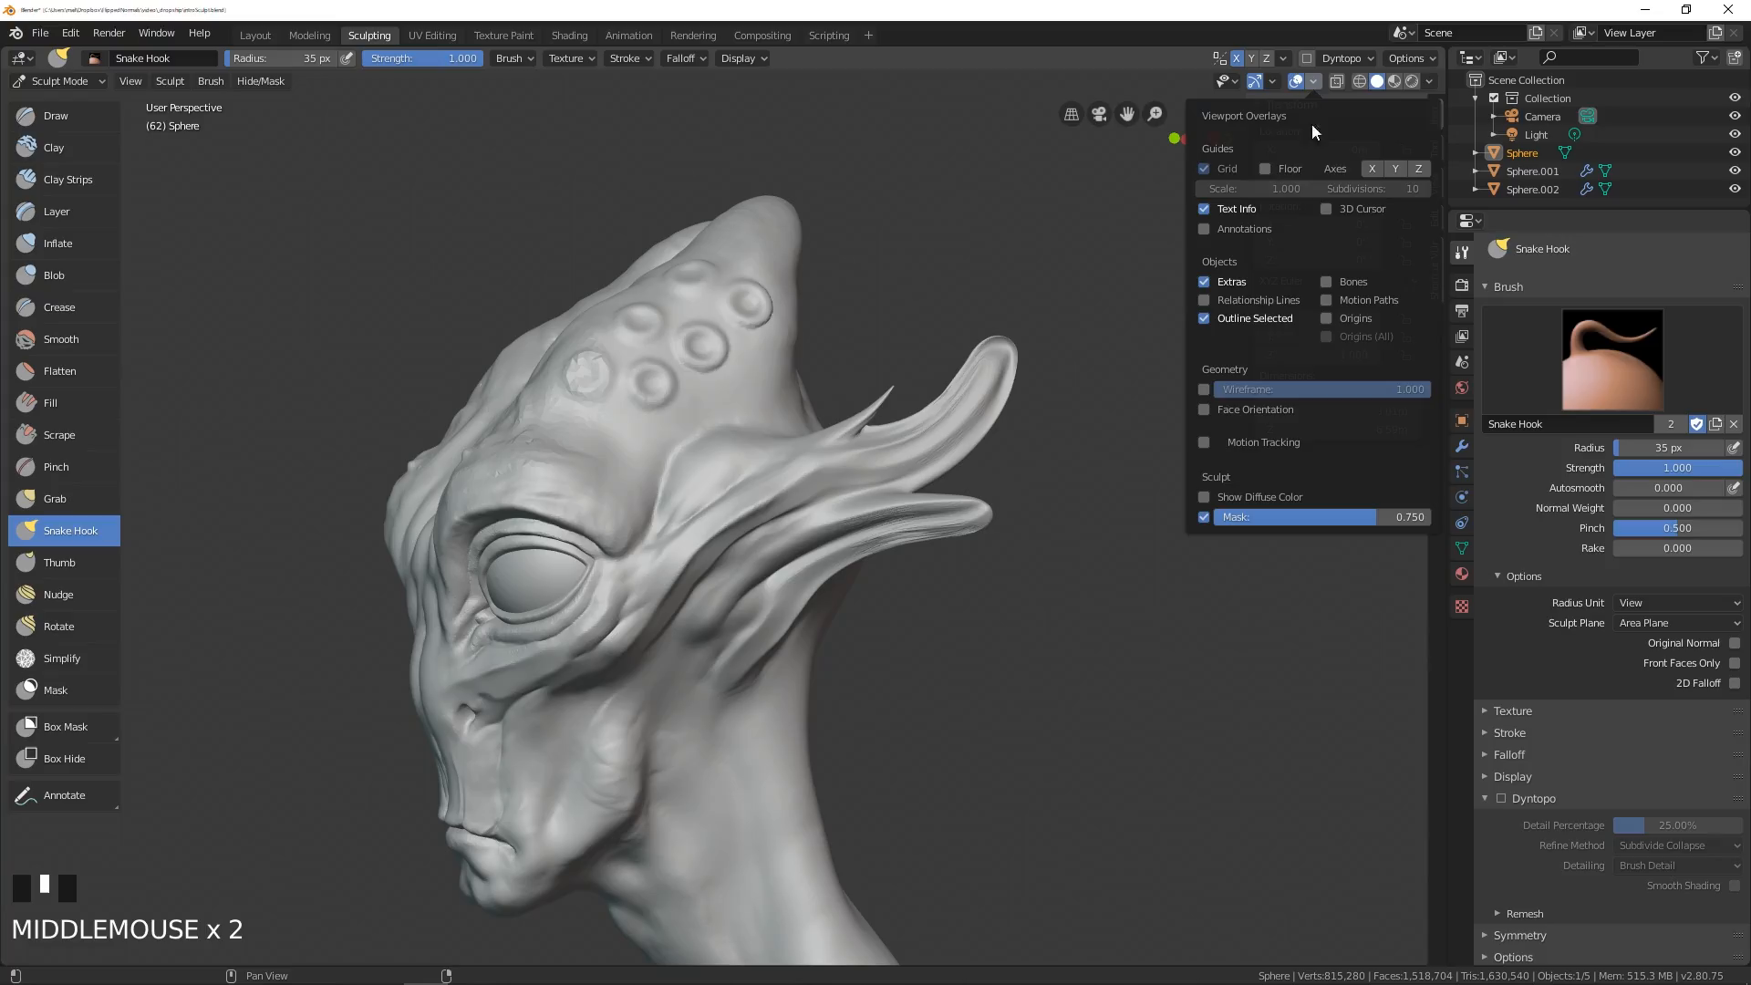
{"action": "left_click", "coordinate": [1203, 389]}
{"action": "middle_click_drag", "start_coordinate": [1130, 429], "coordinate": [976, 475], "text": "ctrl"}
{"action": "middle_click_drag", "start_coordinate": [975, 475], "coordinate": [839, 543], "text": "shift"}
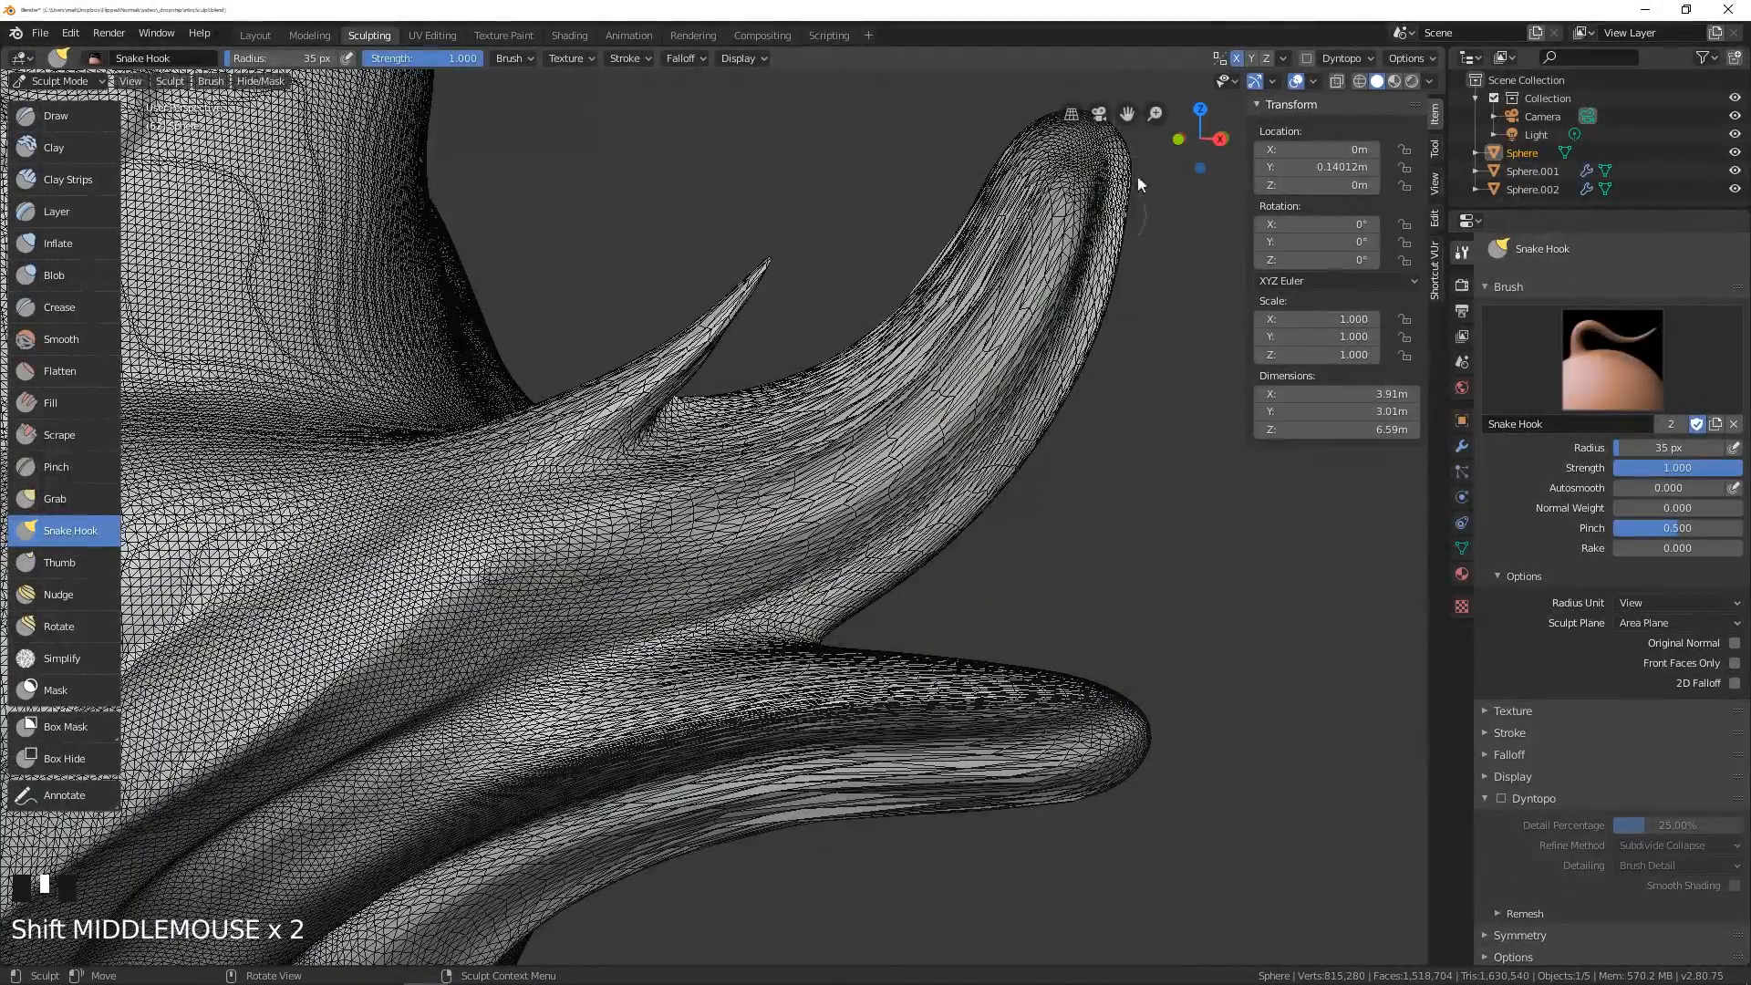
{"action": "middle_click_drag", "start_coordinate": [928, 454], "coordinate": [804, 330]}
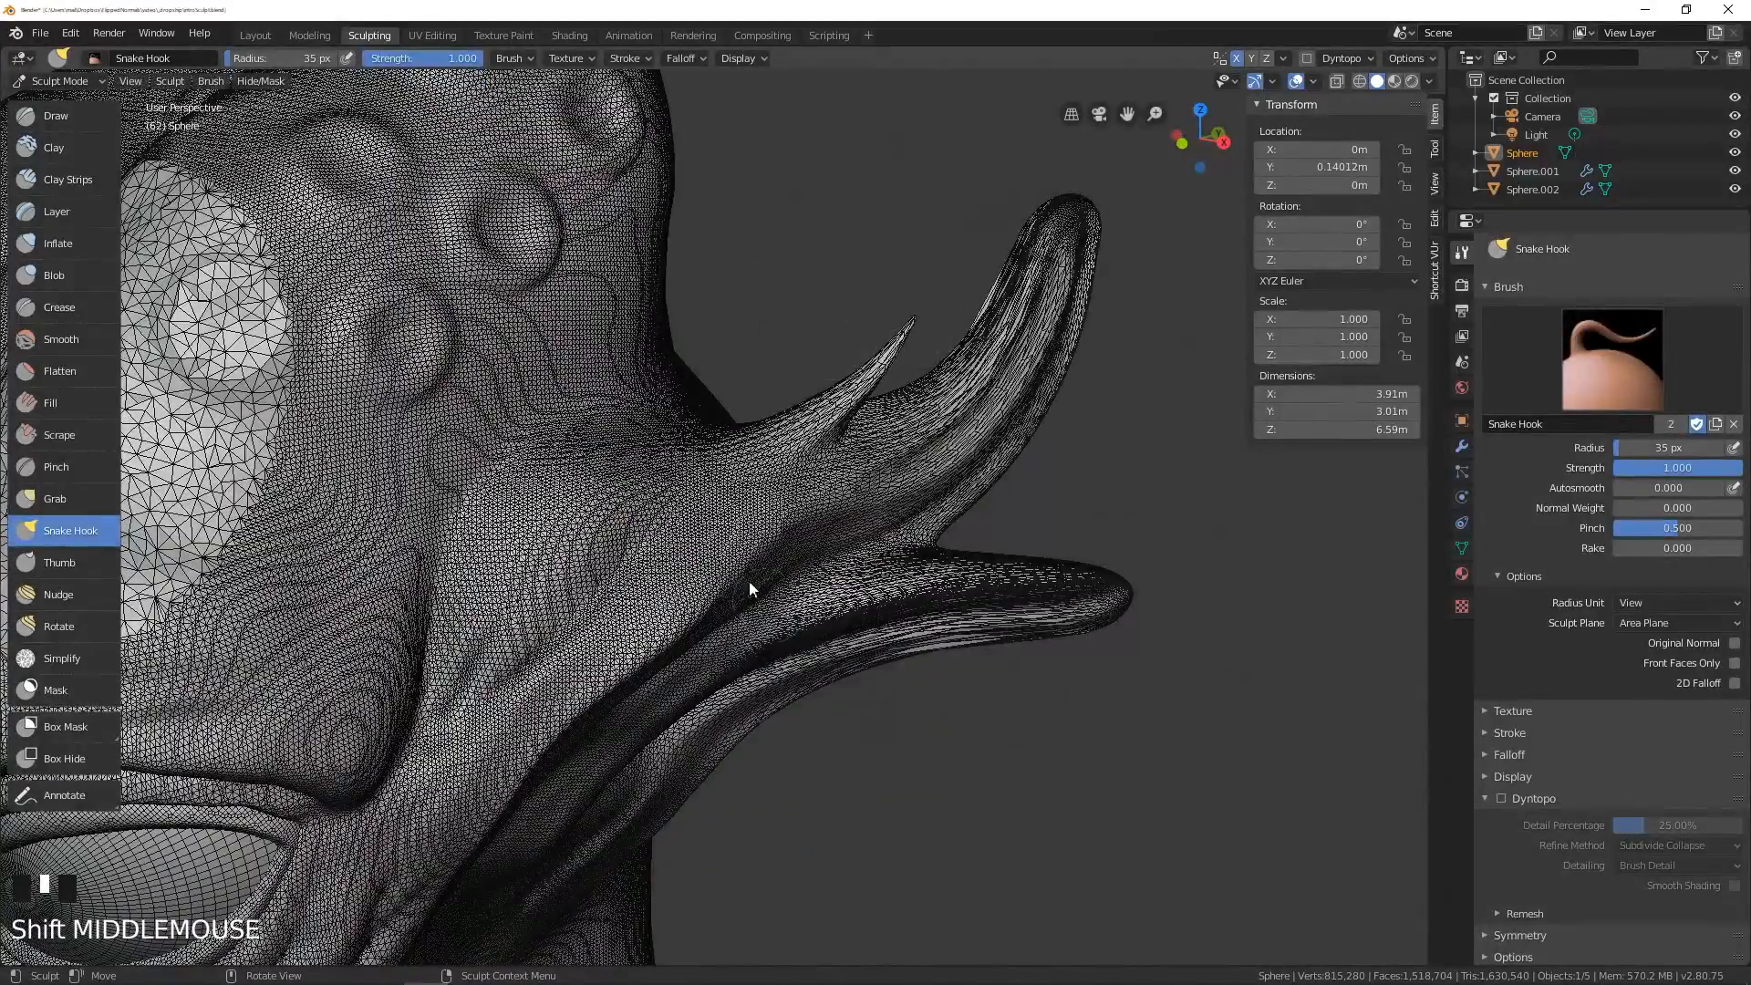
- Switch to the Simplify brush with a 54 px radius and enable Dyntopo
{"action": "left_click", "coordinate": [70, 660]}
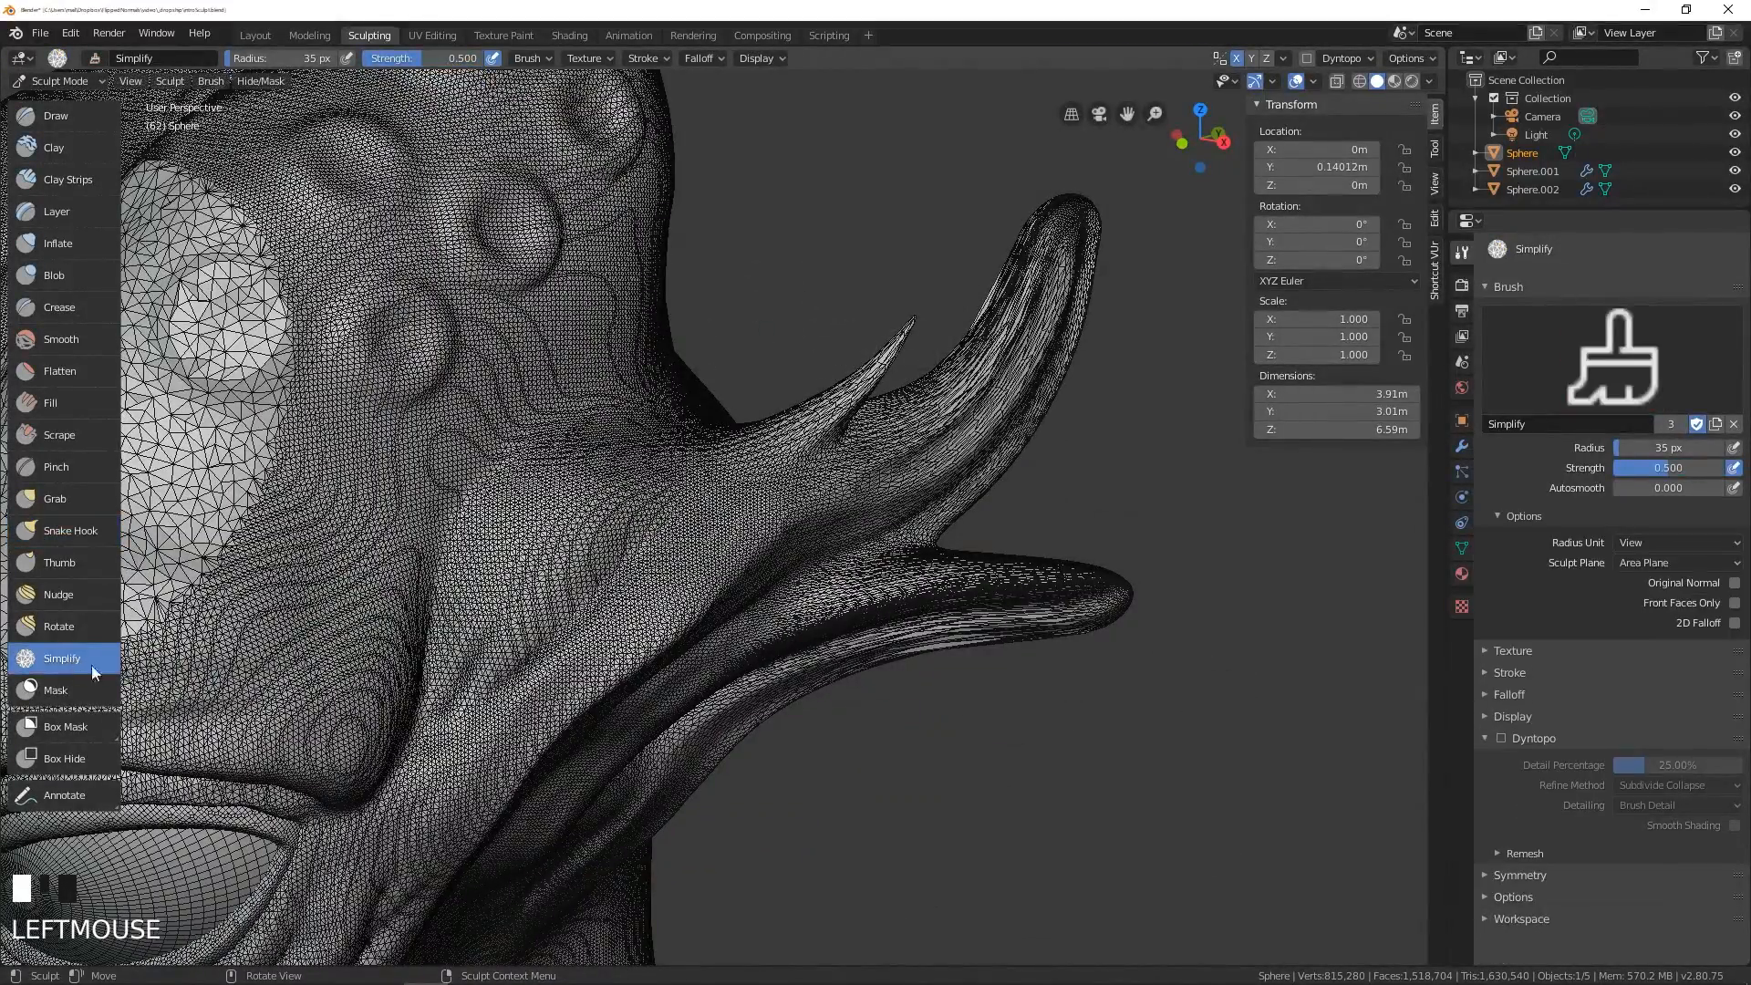
{"action": "middle_click_drag", "start_coordinate": [766, 547], "coordinate": [852, 520]}
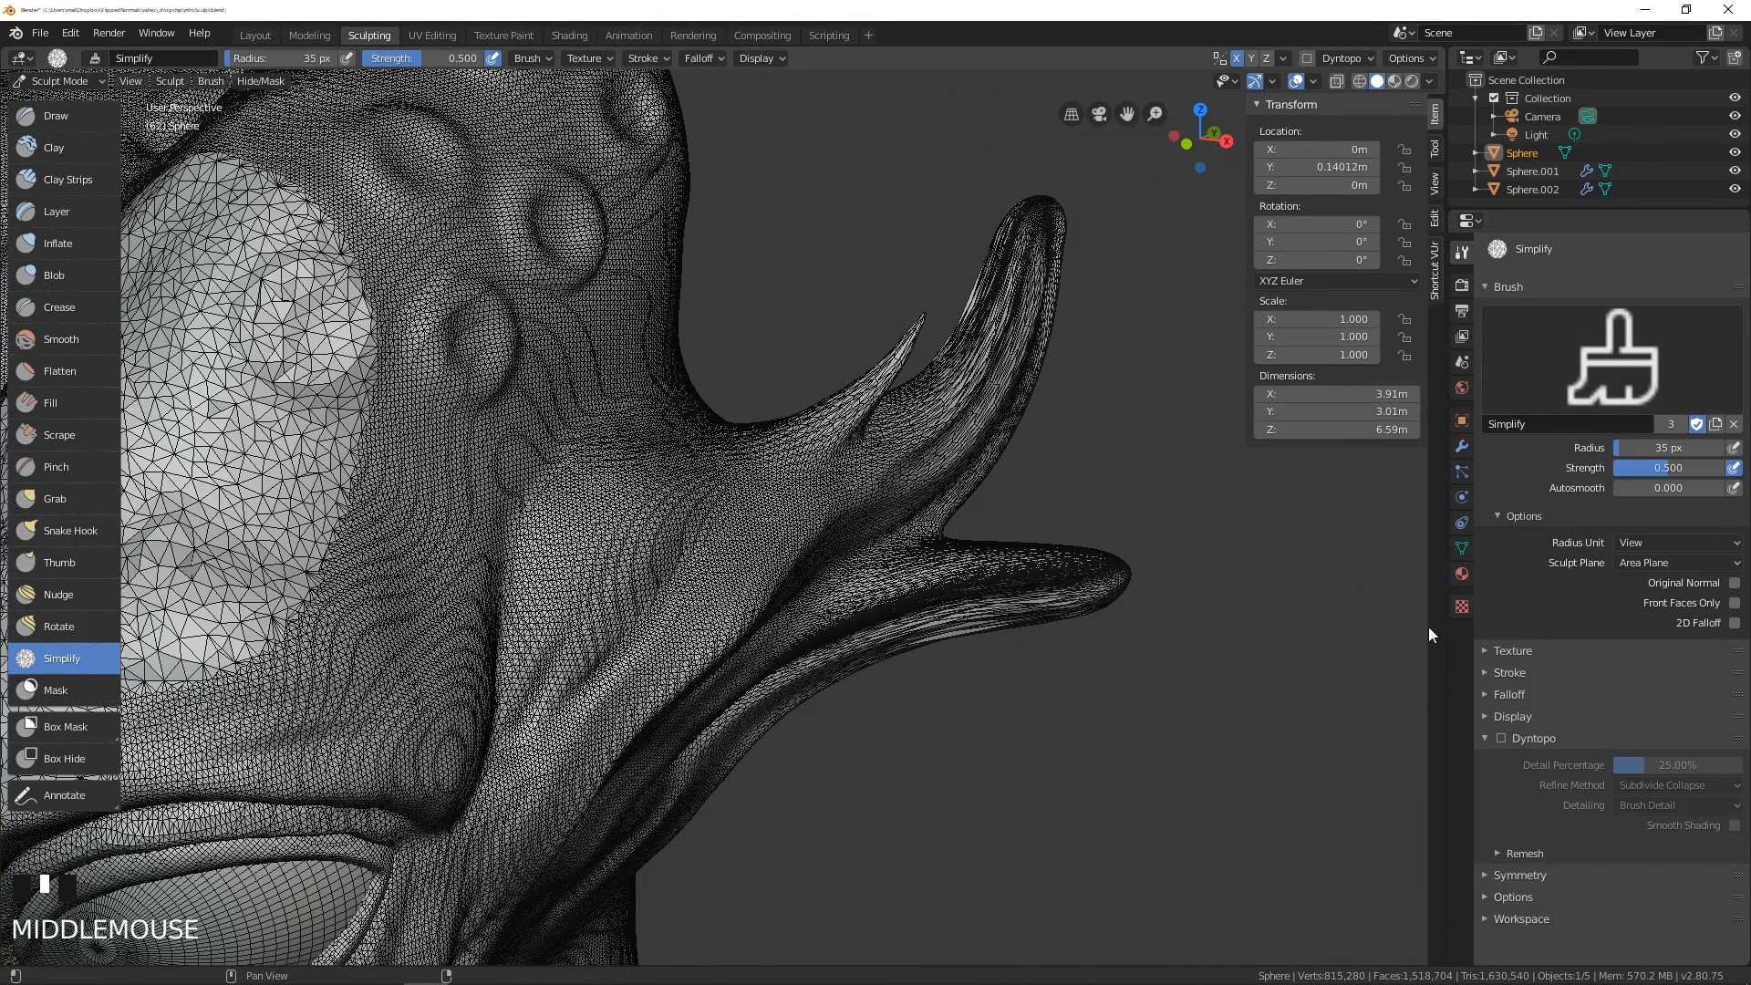
{"action": "left_click", "coordinate": [1502, 740]}
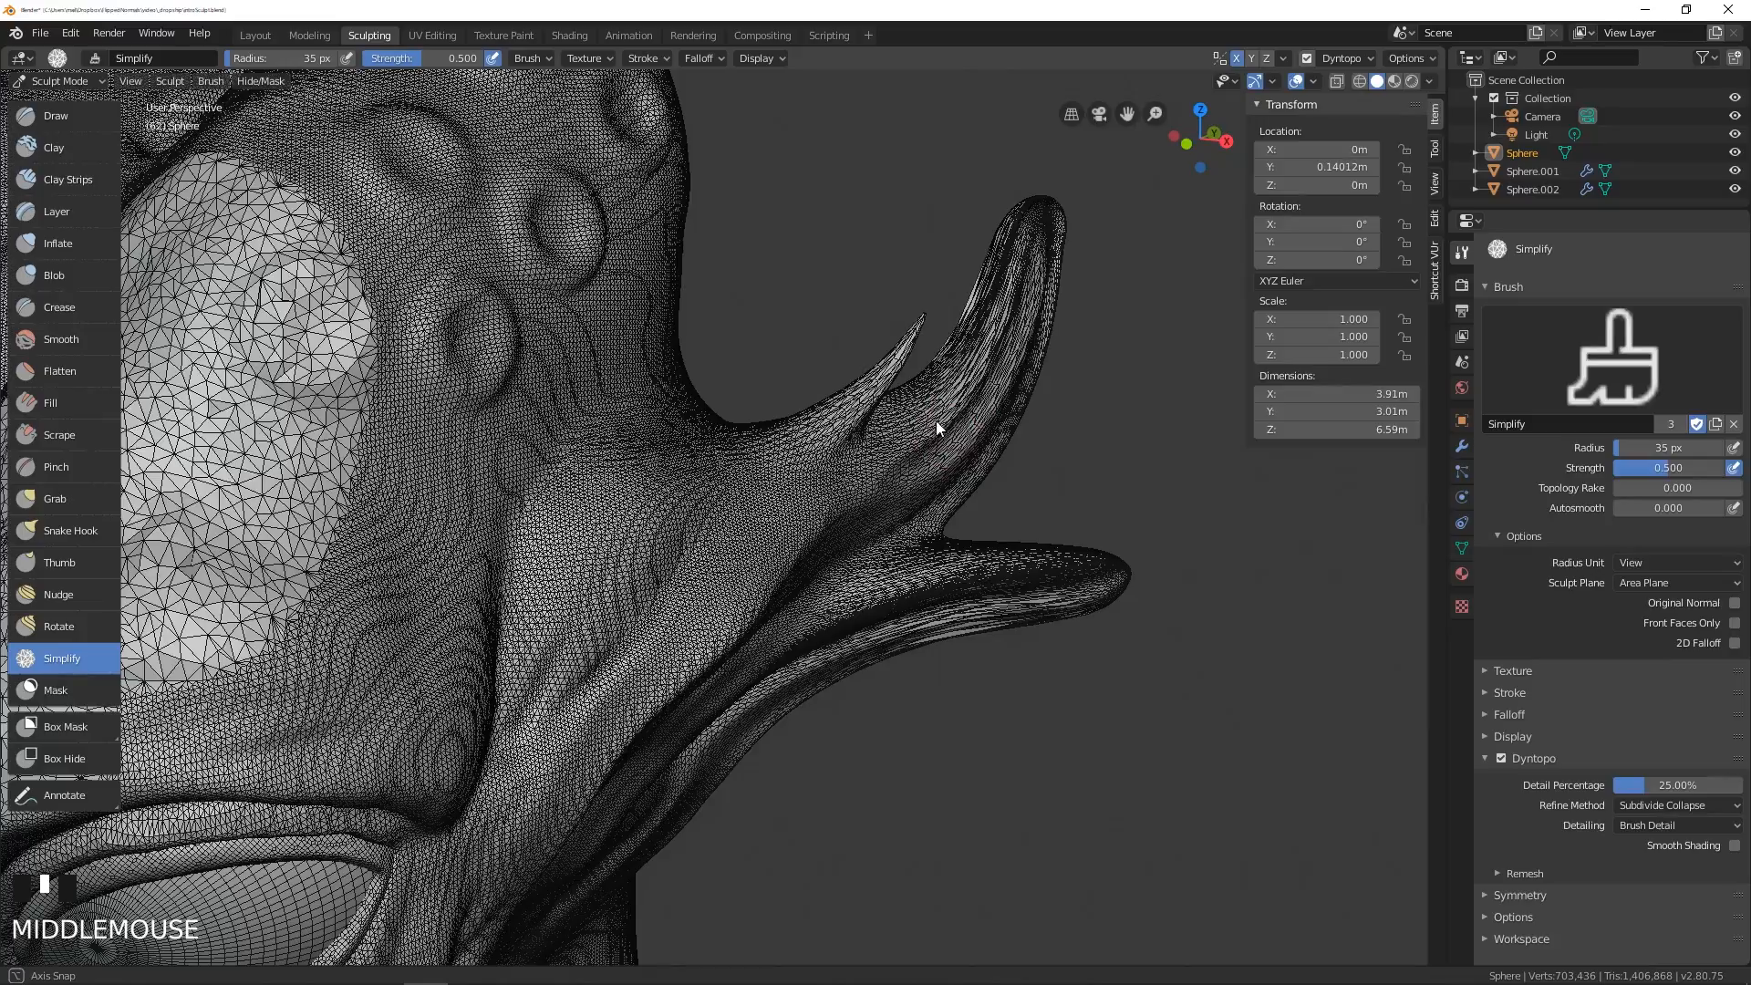
{"action": "mouse_move", "coordinate": [927, 438]}
{"action": "middle_mouse_down"}
{"action": "mouse_move", "coordinate": [867, 439]}
{"action": "mouse_move", "coordinate": [898, 477]}
{"action": "mouse_move", "coordinate": [802, 518]}
{"action": "middle_mouse_up"}
{"action": "key", "text": "f"}
{"action": "left_click", "coordinate": [955, 438]}
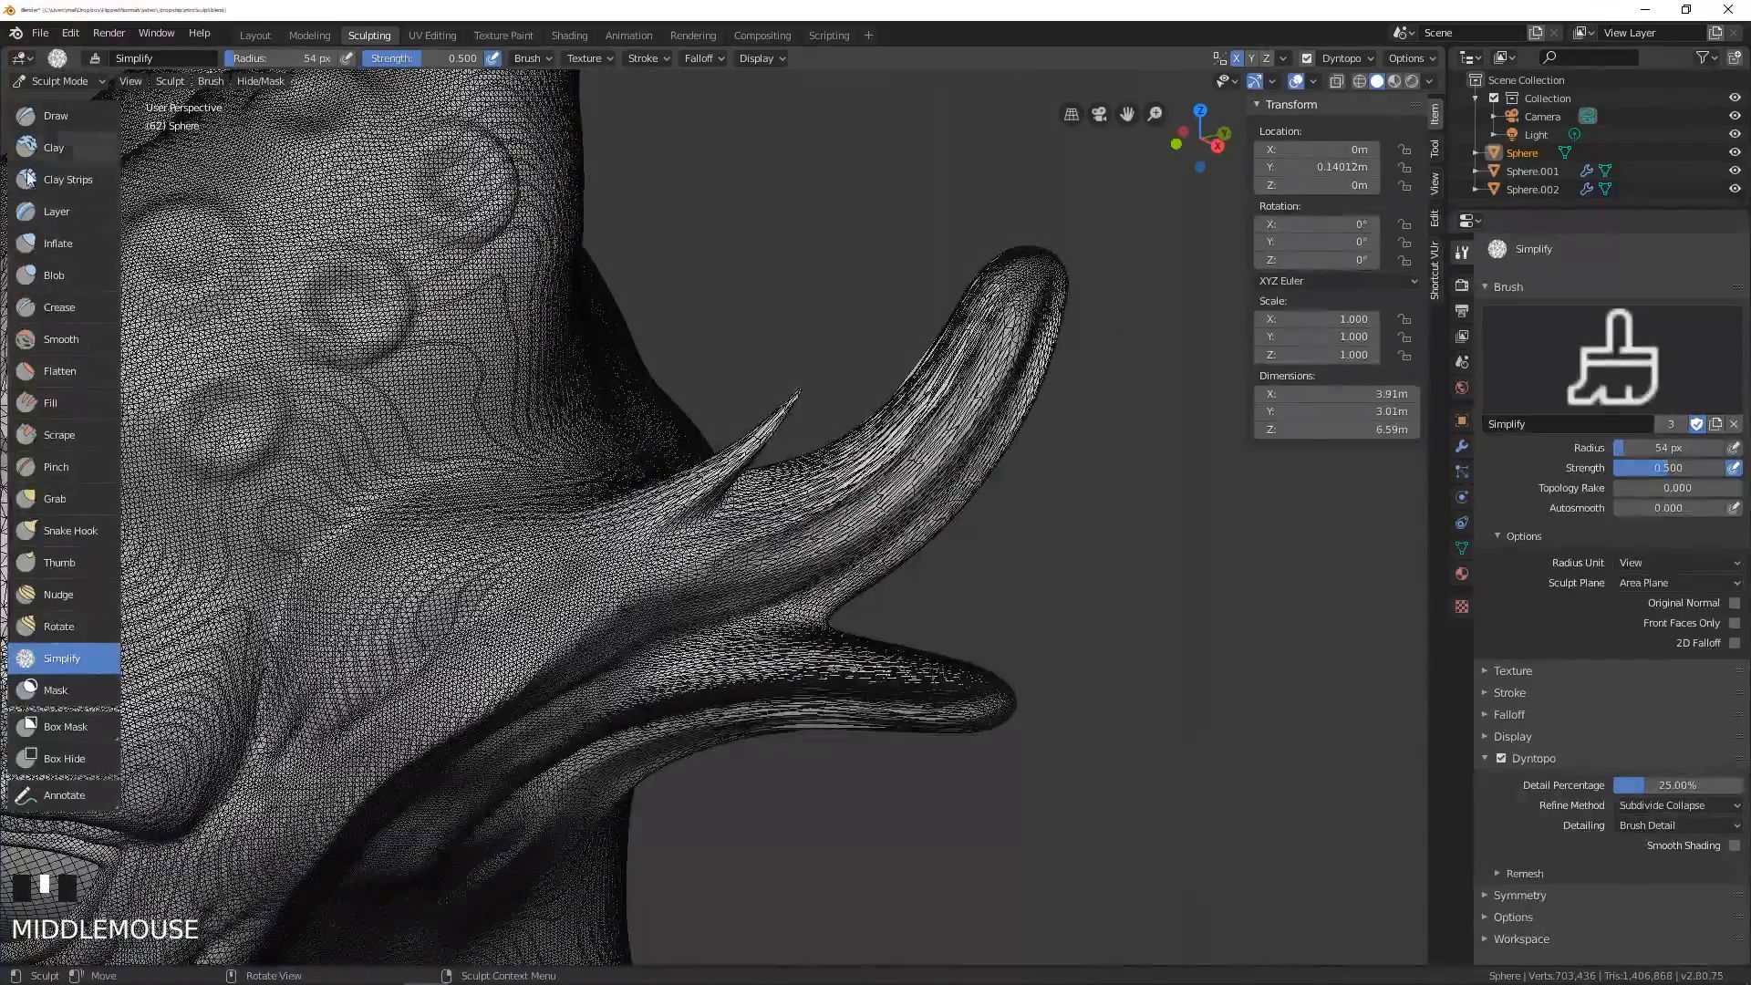
- Set Dyntopo detailing to Constant Detail with a resolution of 26.50
{"action": "middle_click_drag", "start_coordinate": [873, 463], "coordinate": [392, 737]}
{"action": "middle_click_drag", "start_coordinate": [895, 416], "coordinate": [860, 485], "text": "shift"}
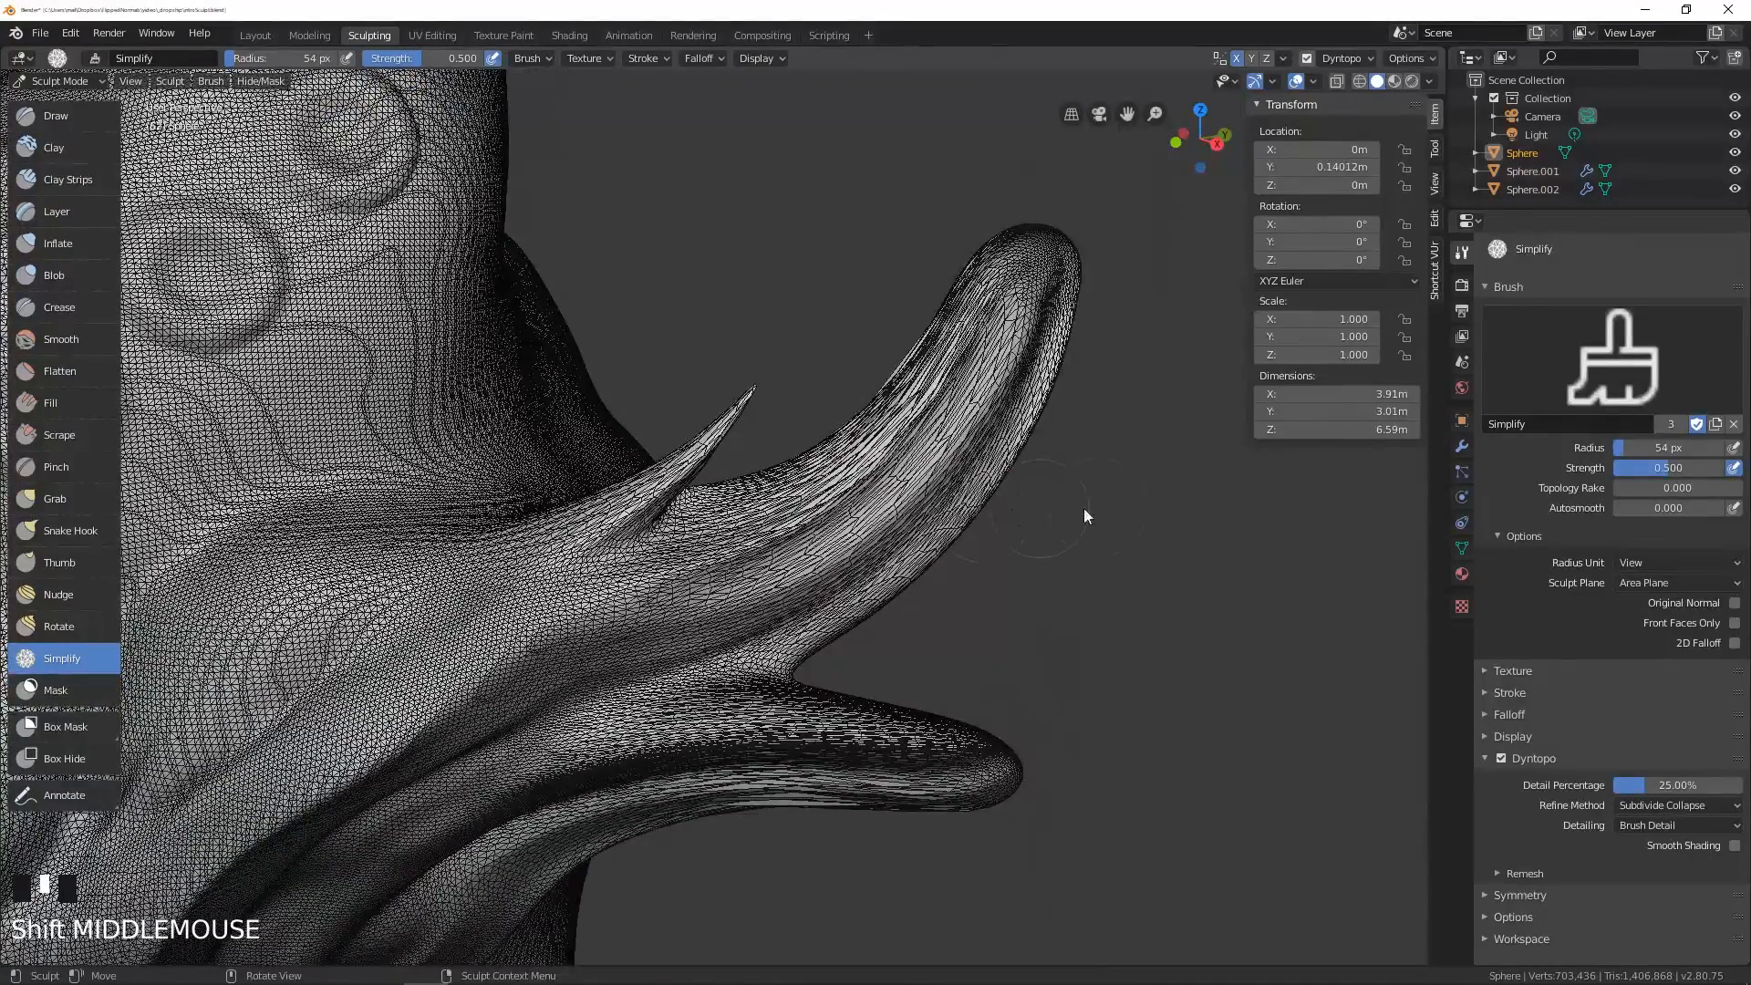
{"action": "left_click", "coordinate": [1656, 824]}
{"action": "left_click", "coordinate": [1655, 863]}
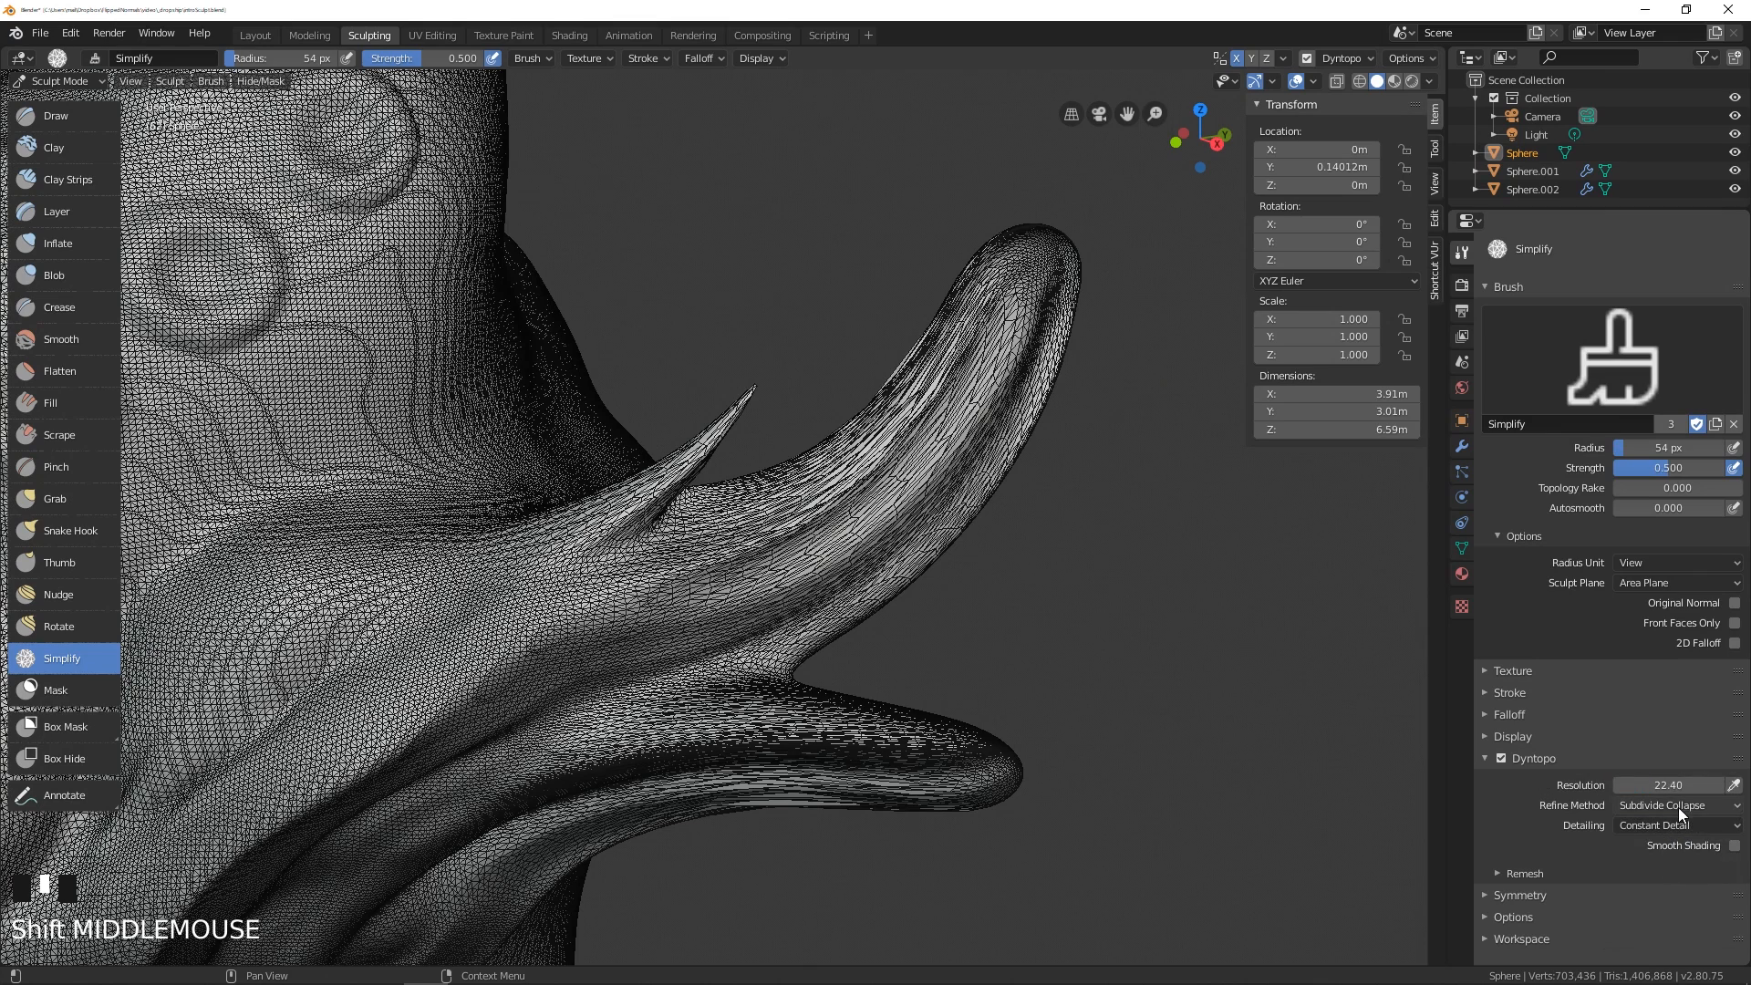
{"action": "left_click_drag", "start_coordinate": [1665, 787], "coordinate": [1688, 787]}
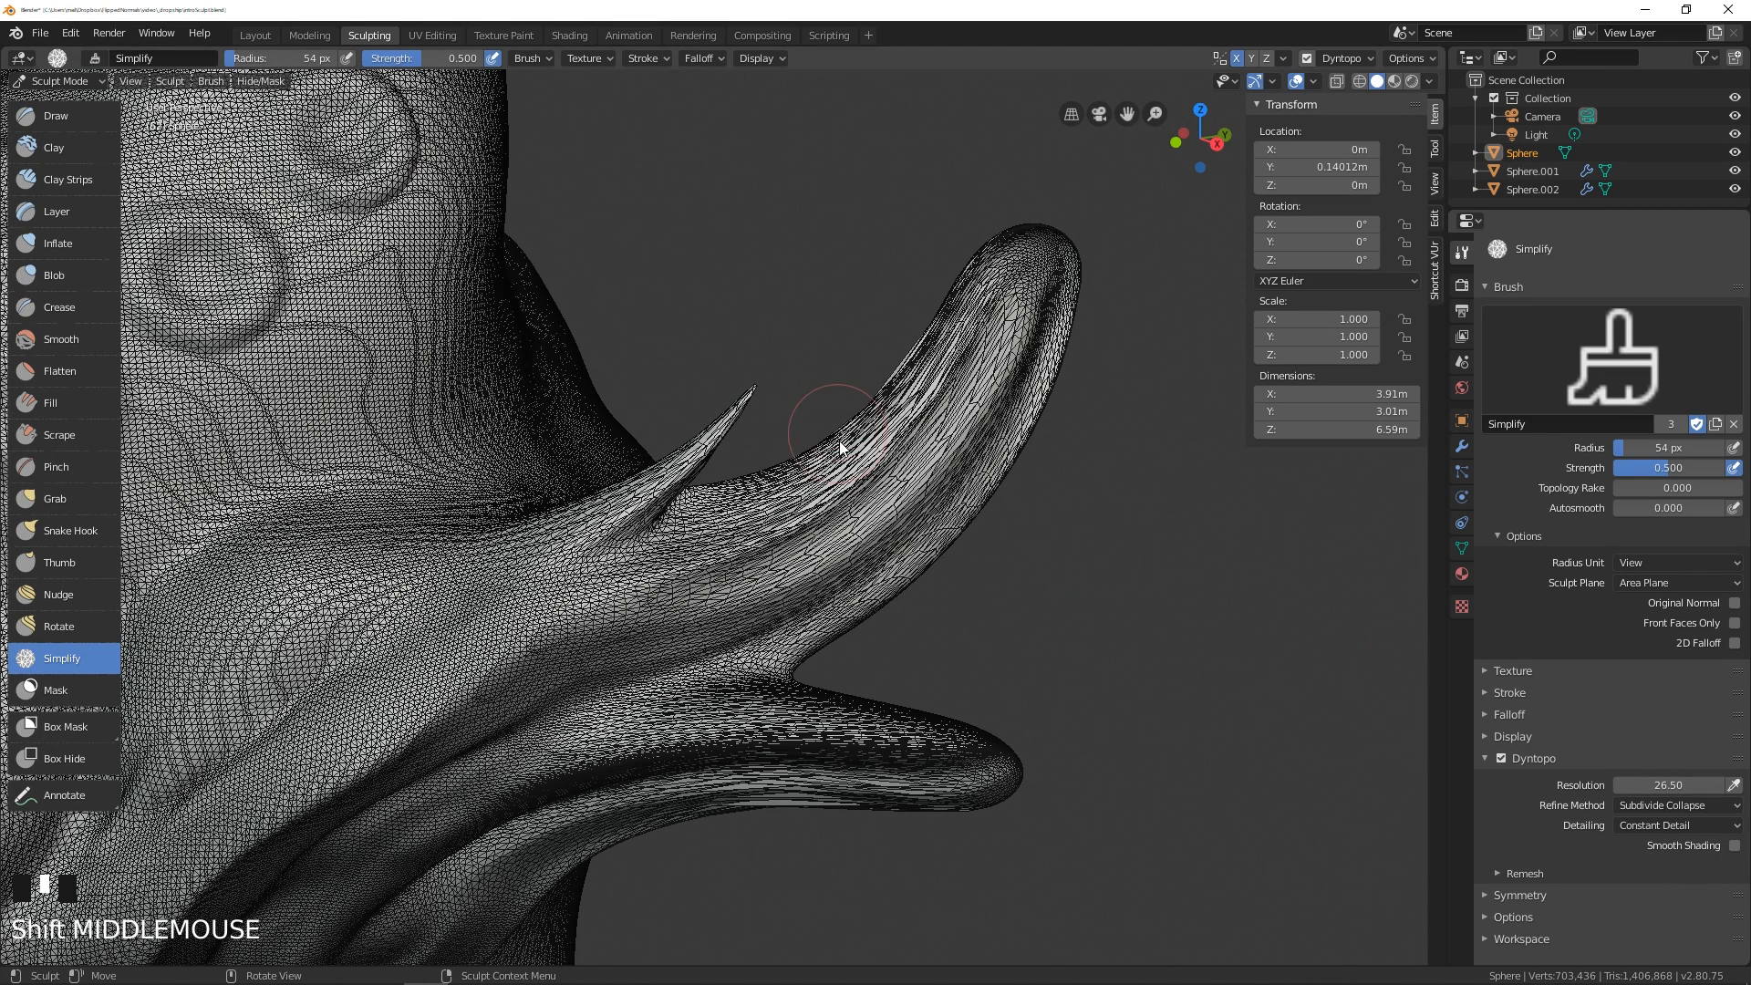
- Rebuild the stretched mesh on both ear points and around the small spike with Simplify strokes
{"action": "mouse_move", "coordinate": [962, 378]}
{"action": "left_mouse_down"}
{"action": "mouse_move", "coordinate": [808, 541]}
{"action": "mouse_move", "coordinate": [939, 416]}
{"action": "mouse_move", "coordinate": [1025, 278]}
{"action": "mouse_move", "coordinate": [954, 462]}
{"action": "mouse_move", "coordinate": [800, 670]}
{"action": "left_mouse_up"}
{"action": "mouse_move", "coordinate": [796, 743]}
{"action": "left_mouse_down"}
{"action": "mouse_move", "coordinate": [993, 766]}
{"action": "mouse_move", "coordinate": [653, 746]}
{"action": "left_mouse_up"}
{"action": "middle_click_drag", "start_coordinate": [653, 746], "coordinate": [894, 356]}
{"action": "left_click_drag", "start_coordinate": [830, 426], "coordinate": [675, 584]}
{"action": "middle_click_drag", "start_coordinate": [675, 584], "coordinate": [765, 533]}
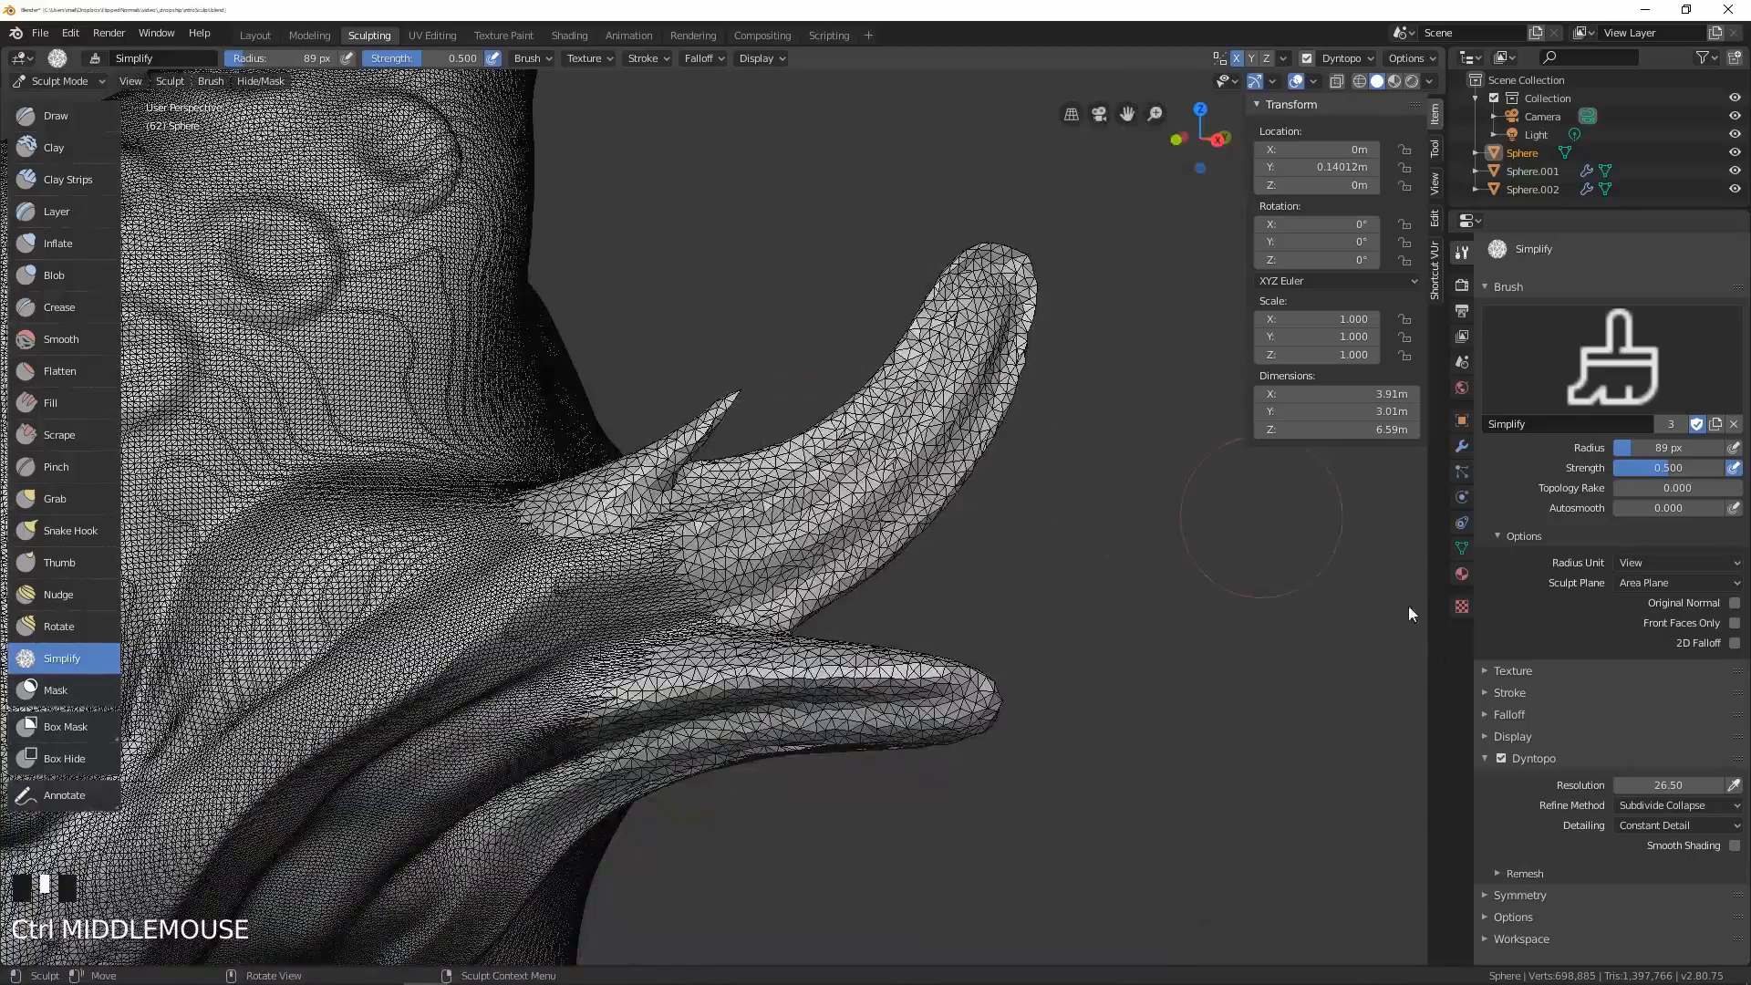
- Raise the Dyntopo resolution to 41.70 and brush both long ear points again with Simplify
{"action": "left_click_drag", "start_coordinate": [1651, 786], "coordinate": [1678, 786]}
{"action": "mouse_move", "coordinate": [952, 355]}
{"action": "left_mouse_down"}
{"action": "mouse_move", "coordinate": [911, 438]}
{"action": "mouse_move", "coordinate": [793, 548]}
{"action": "left_mouse_up"}
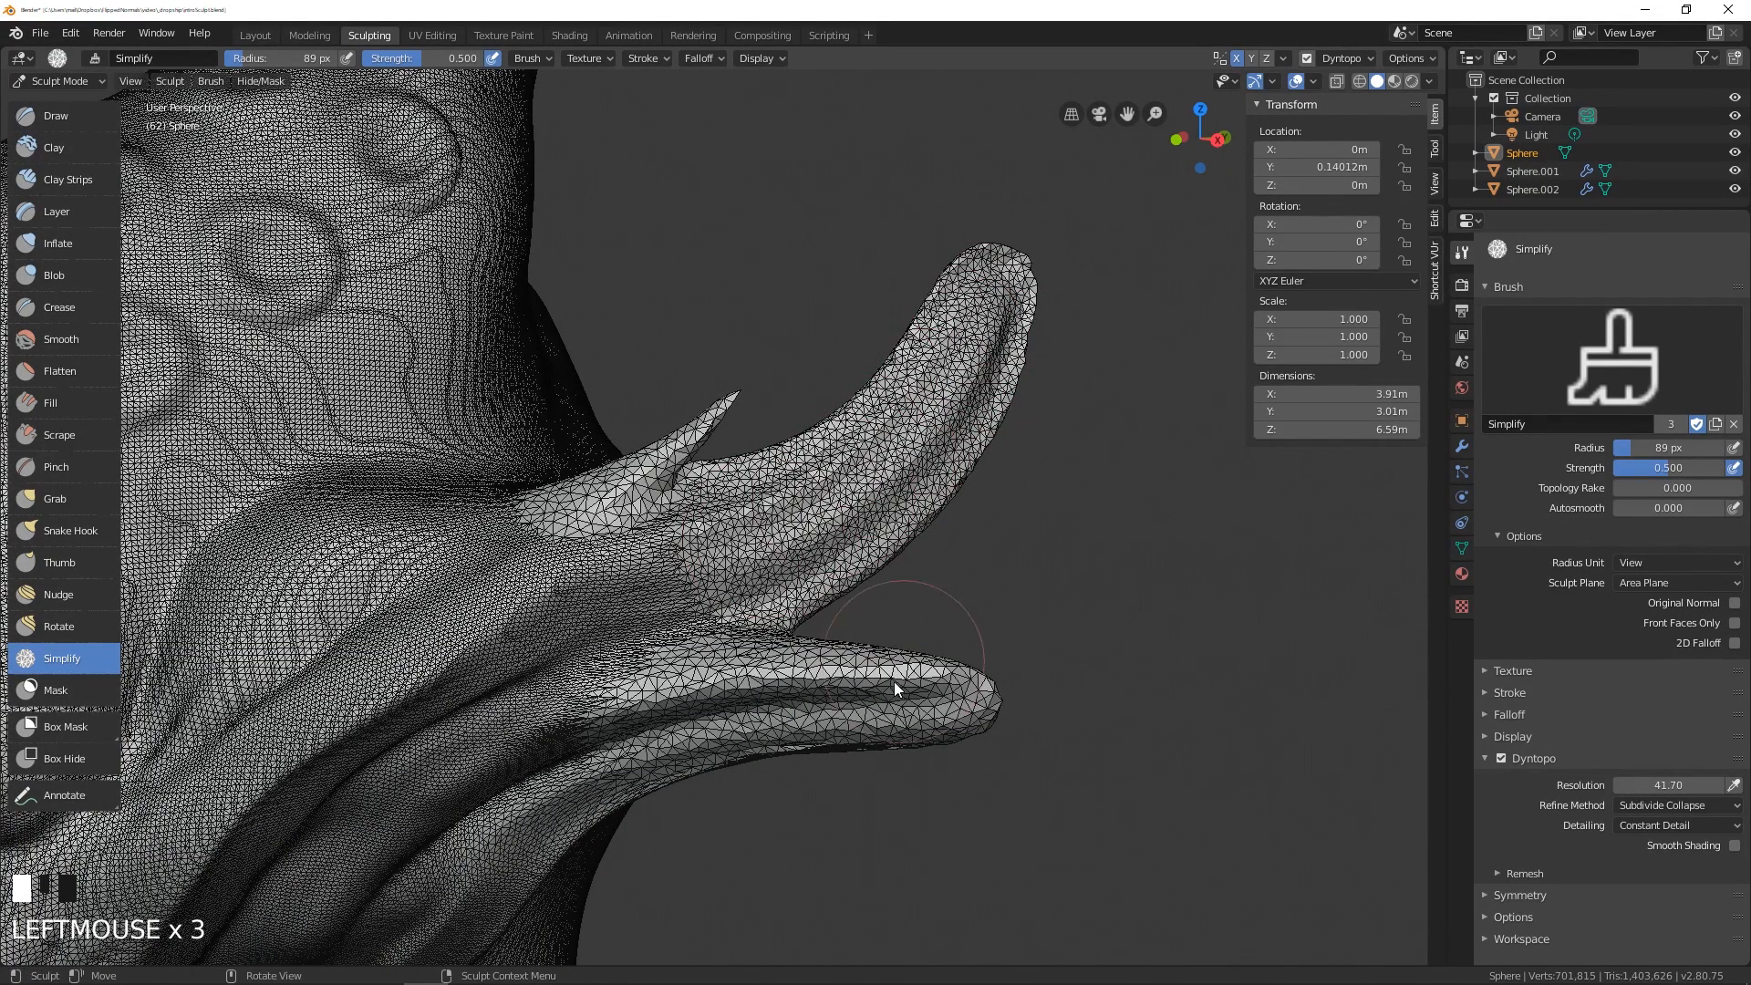
{"action": "left_click_drag", "start_coordinate": [922, 693], "coordinate": [732, 702]}
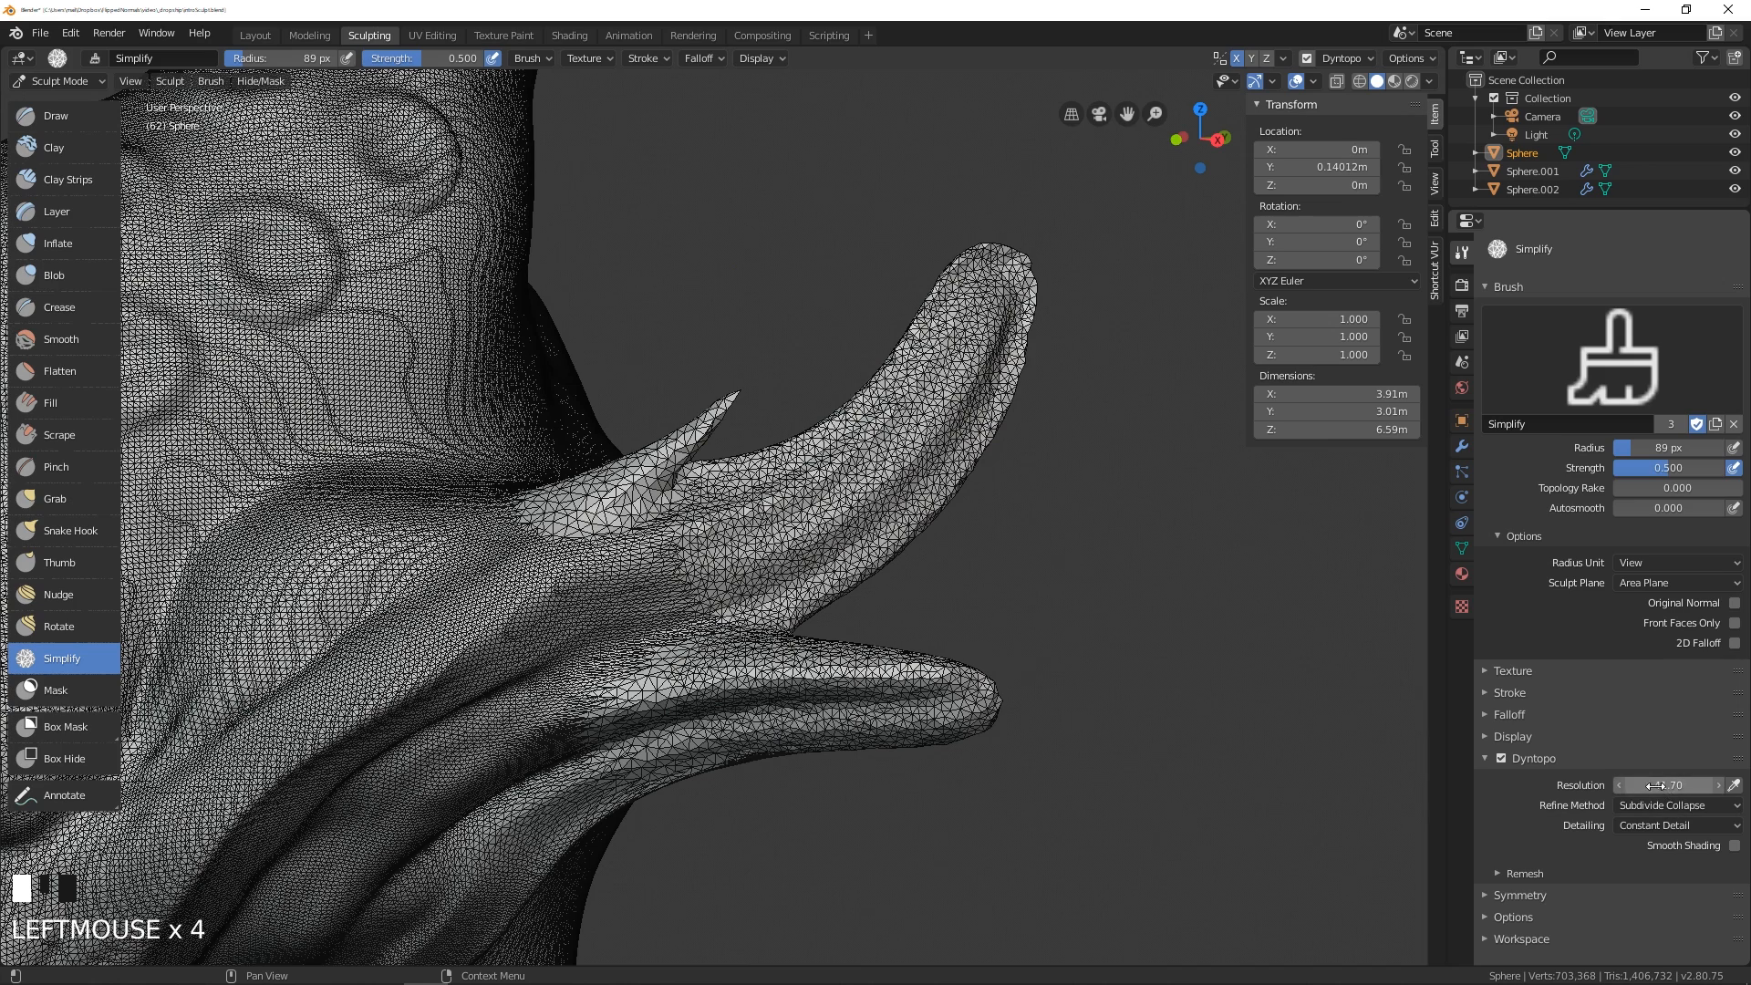
- Refine the mesh of both long ear points with Simplify strokes at a Dyntopo resolution of 55.30
{"action": "left_click_drag", "start_coordinate": [1656, 785], "coordinate": [1737, 790]}
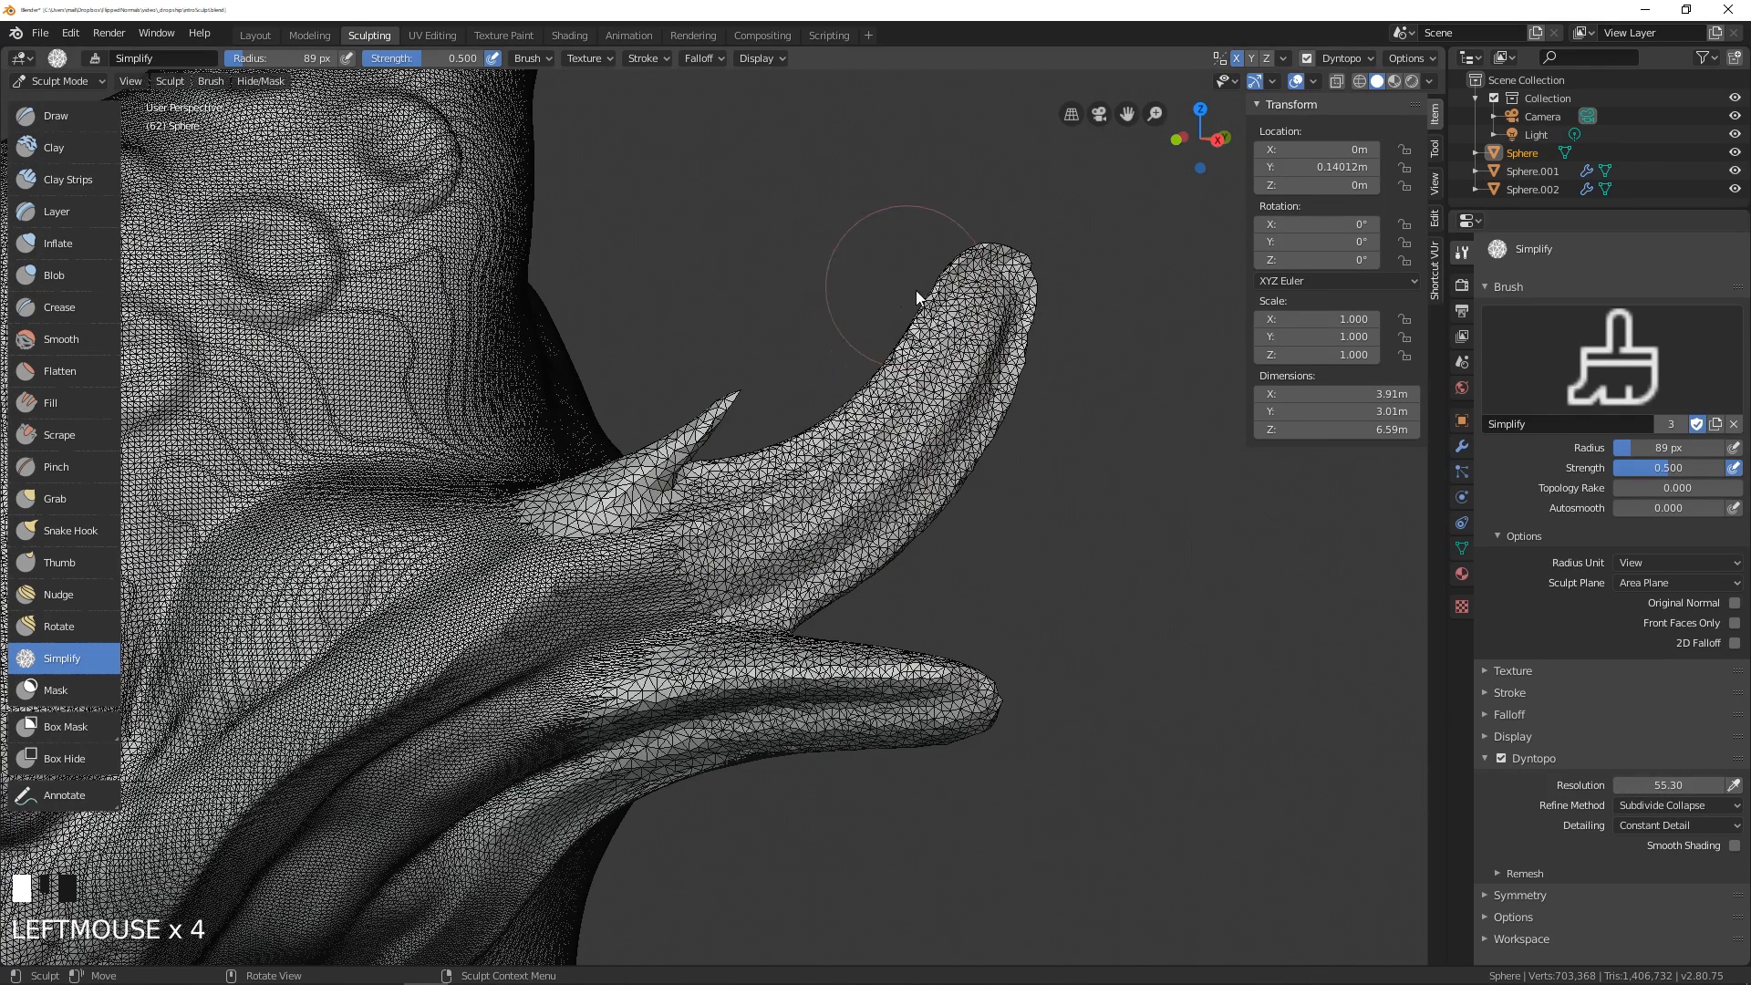
{"action": "mouse_move", "coordinate": [919, 292]}
{"action": "left_mouse_down"}
{"action": "mouse_move", "coordinate": [997, 285]}
{"action": "mouse_move", "coordinate": [867, 479]}
{"action": "mouse_move", "coordinate": [859, 456]}
{"action": "left_mouse_up"}
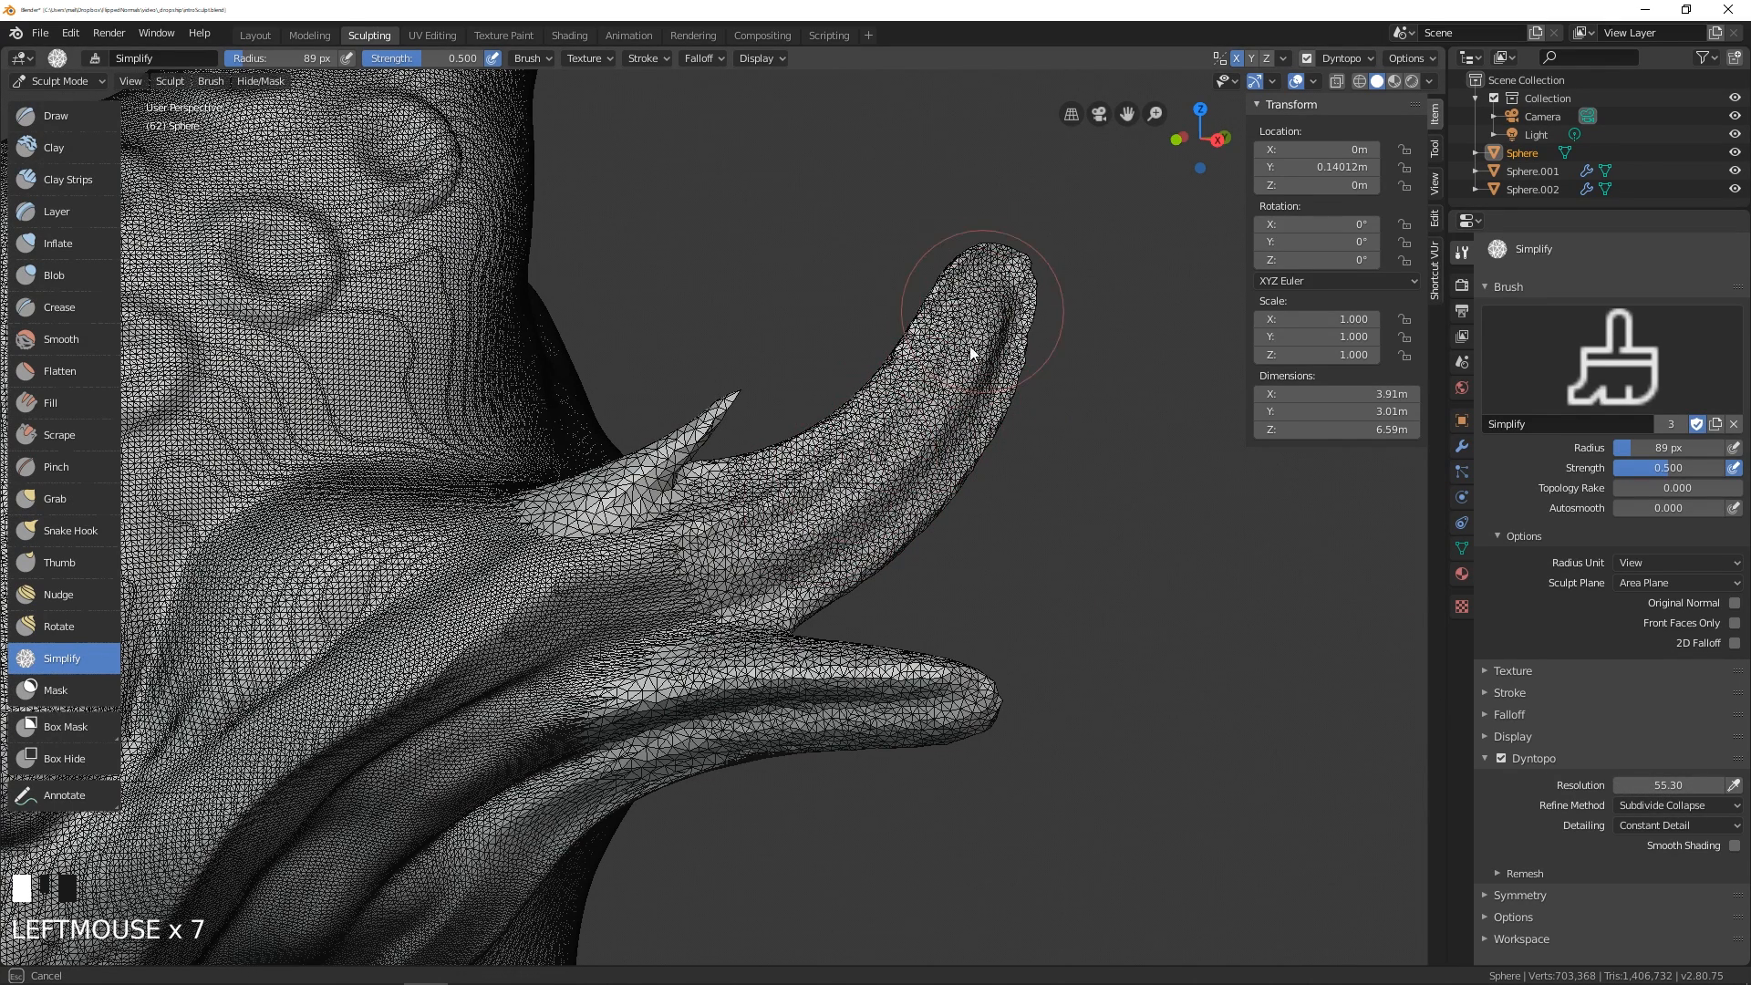
{"action": "left_click_drag", "start_coordinate": [885, 699], "coordinate": [850, 708]}
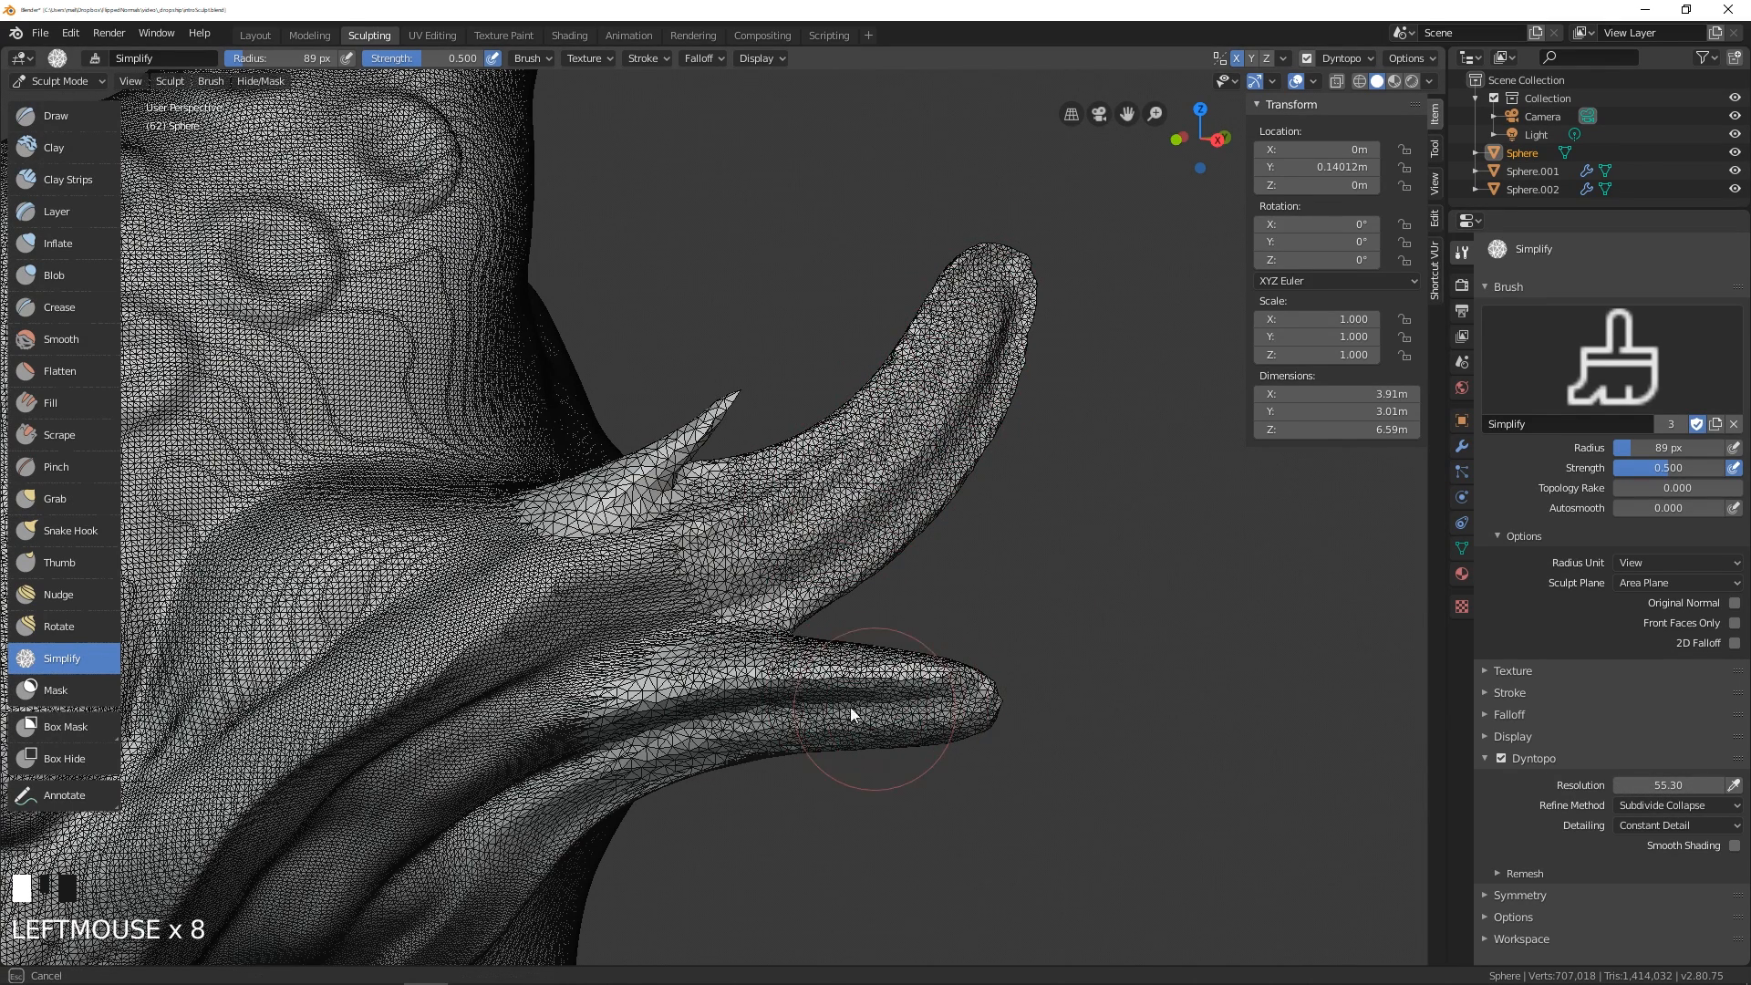
- Hide the wireframe overlay and inspect the rebuilt ear surface
{"action": "left_click", "coordinate": [1314, 81]}
{"action": "left_click", "coordinate": [1204, 390]}
{"action": "middle_click_drag", "start_coordinate": [941, 400], "coordinate": [981, 330]}
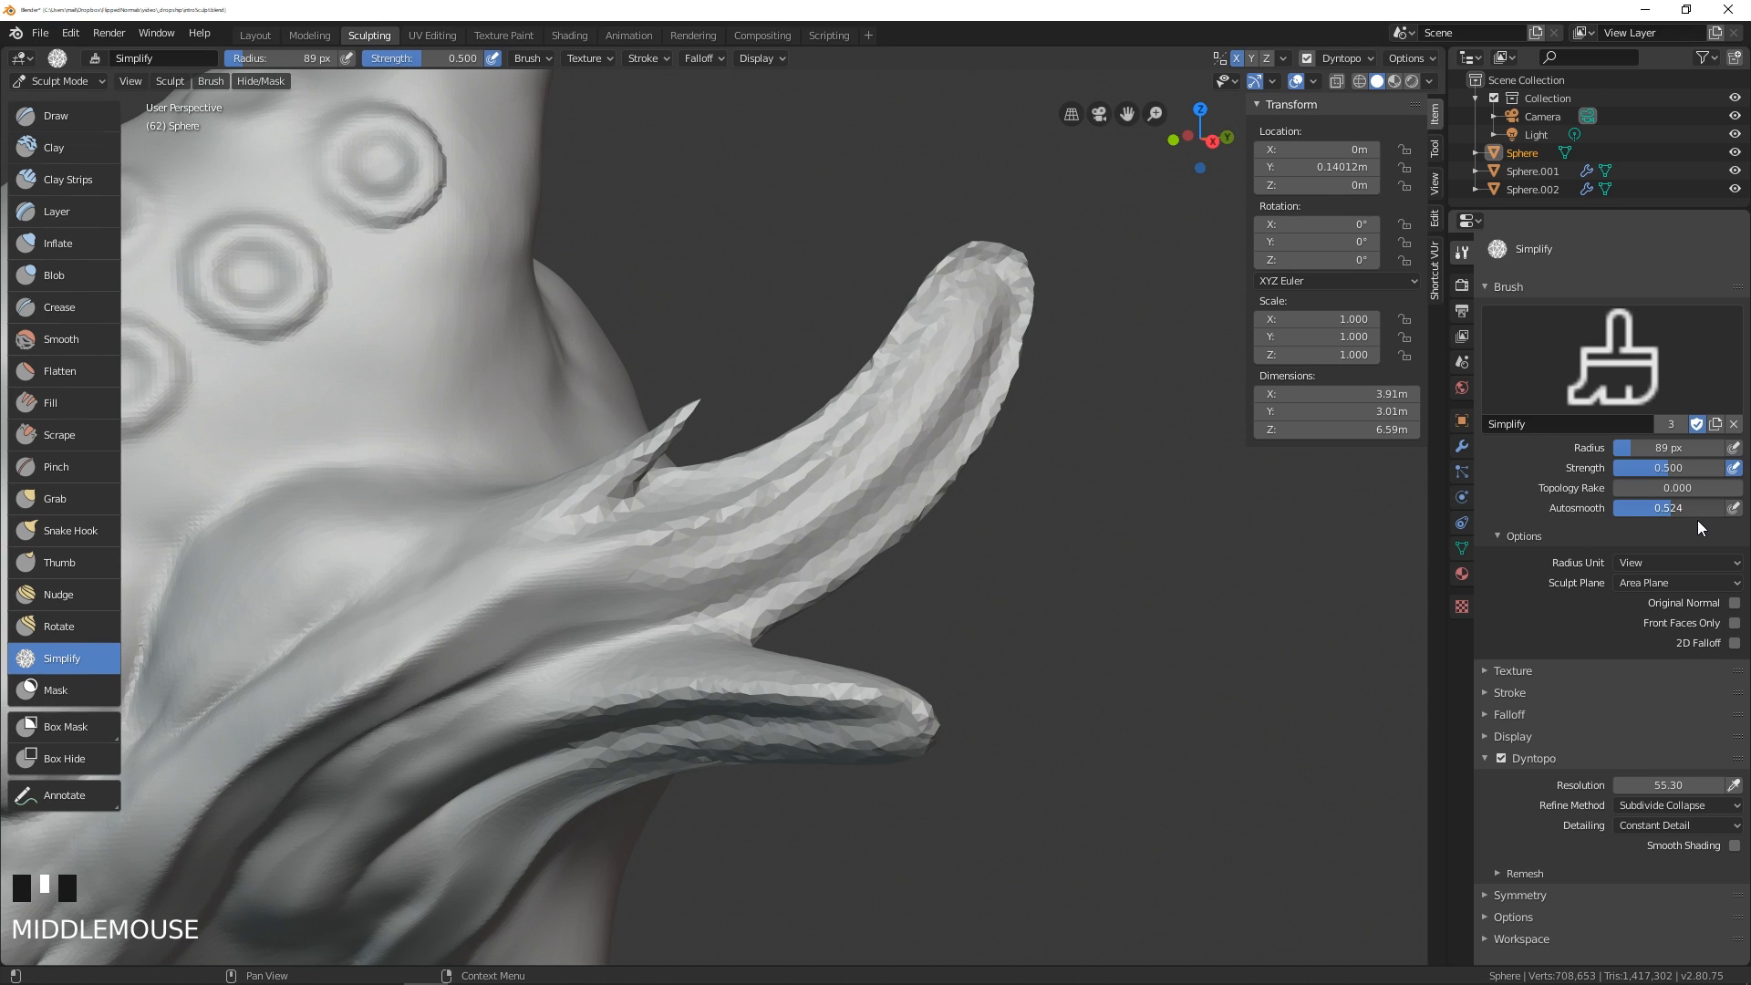
- Set the Simplify brush's autosmooth to 0.685 and radius to 104 px and brush the upper ear point smooth
{"action": "left_click_drag", "start_coordinate": [1711, 523], "coordinate": [1717, 525]}
{"action": "middle_click_drag", "start_coordinate": [868, 332], "coordinate": [850, 314]}
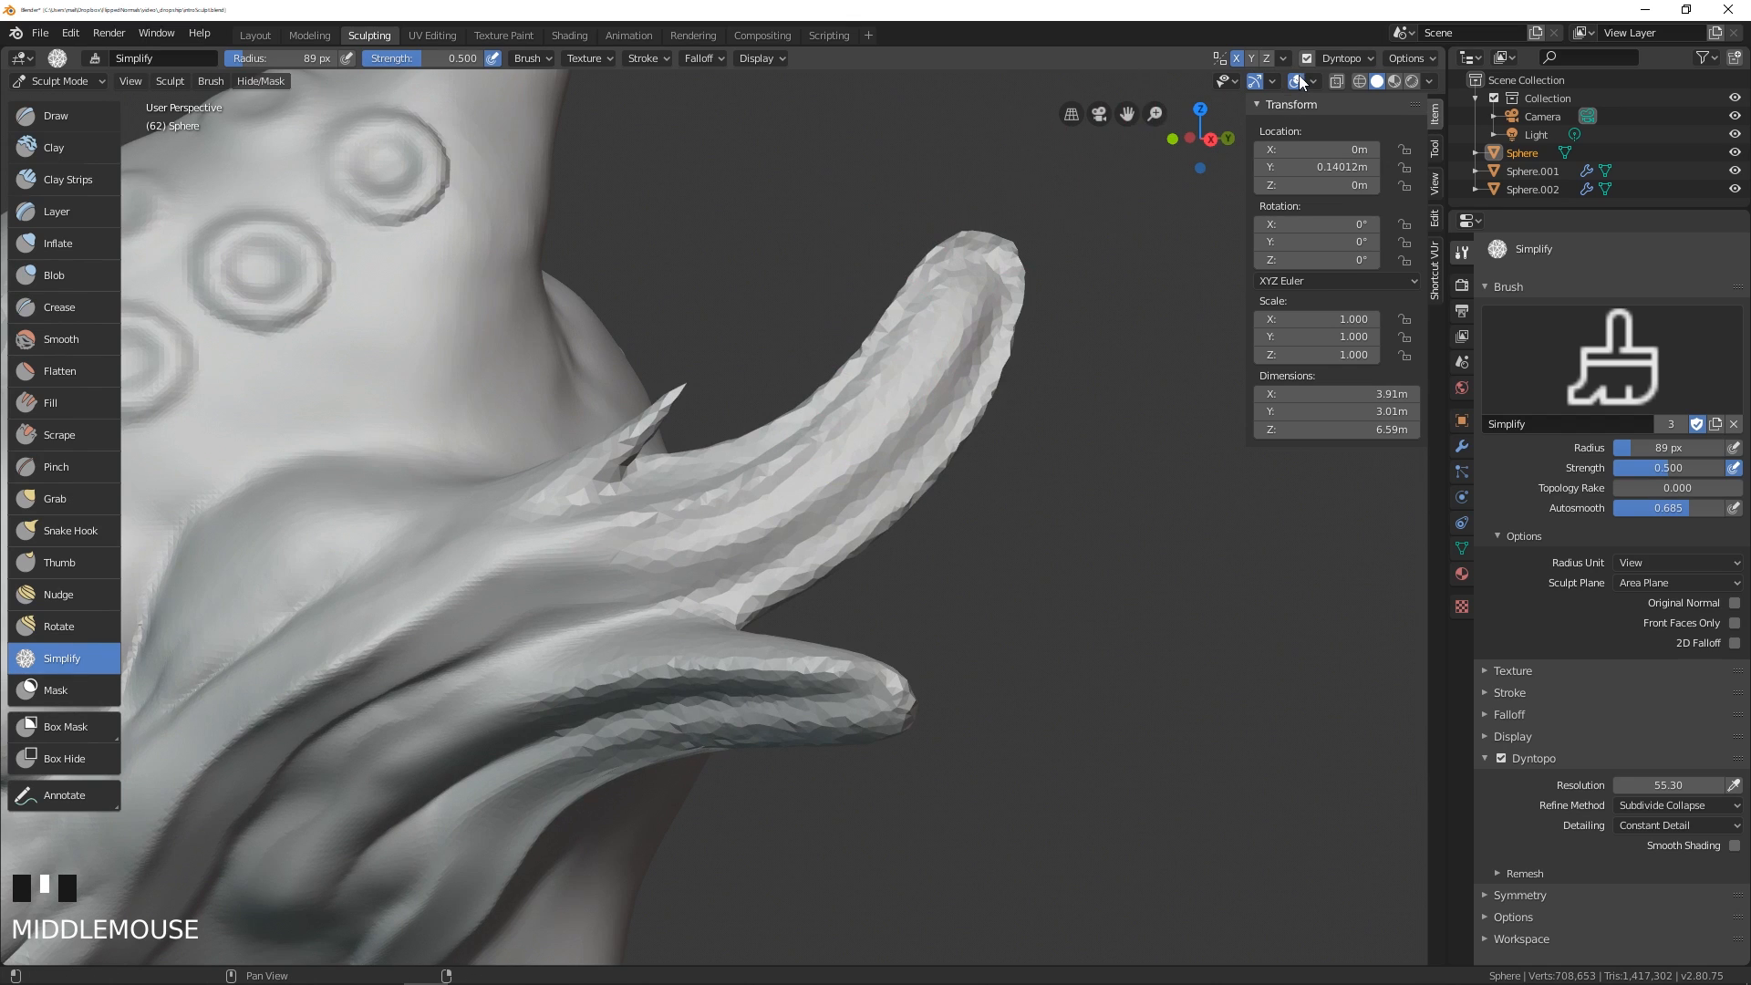
{"action": "key", "text": "f"}
{"action": "left_click", "coordinate": [774, 505]}
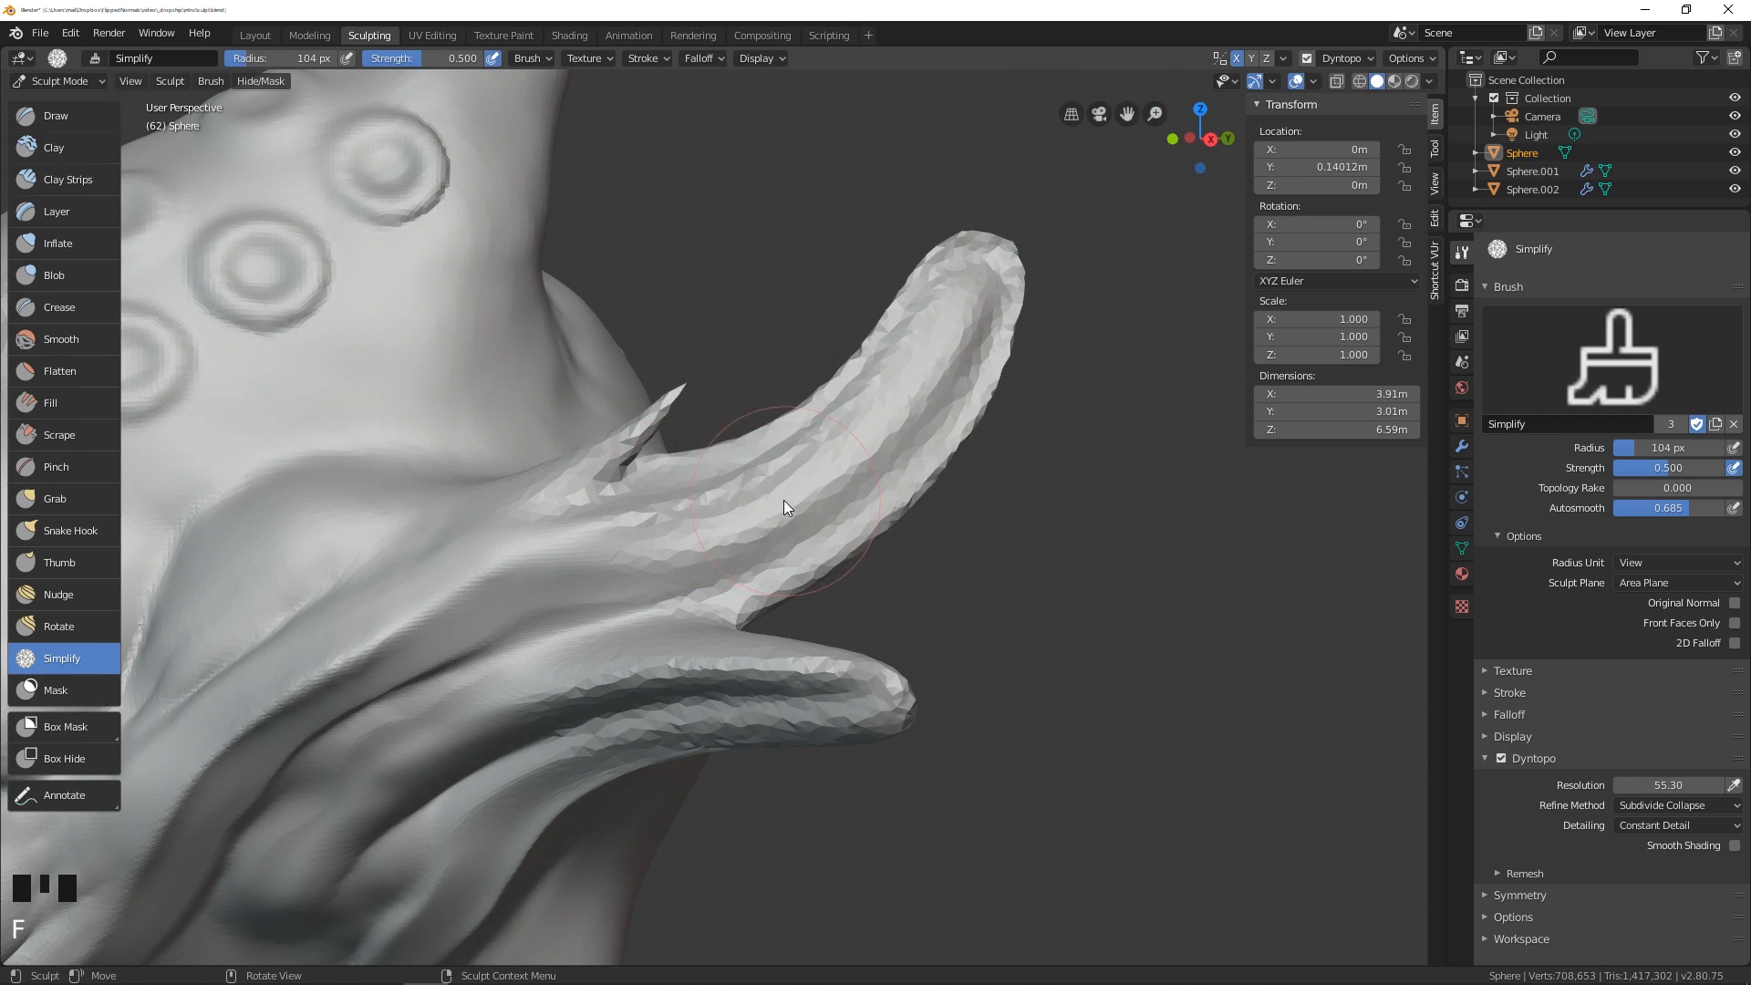
{"action": "mouse_move", "coordinate": [781, 501]}
{"action": "left_mouse_down"}
{"action": "mouse_move", "coordinate": [923, 363]}
{"action": "mouse_move", "coordinate": [824, 583]}
{"action": "left_mouse_up"}
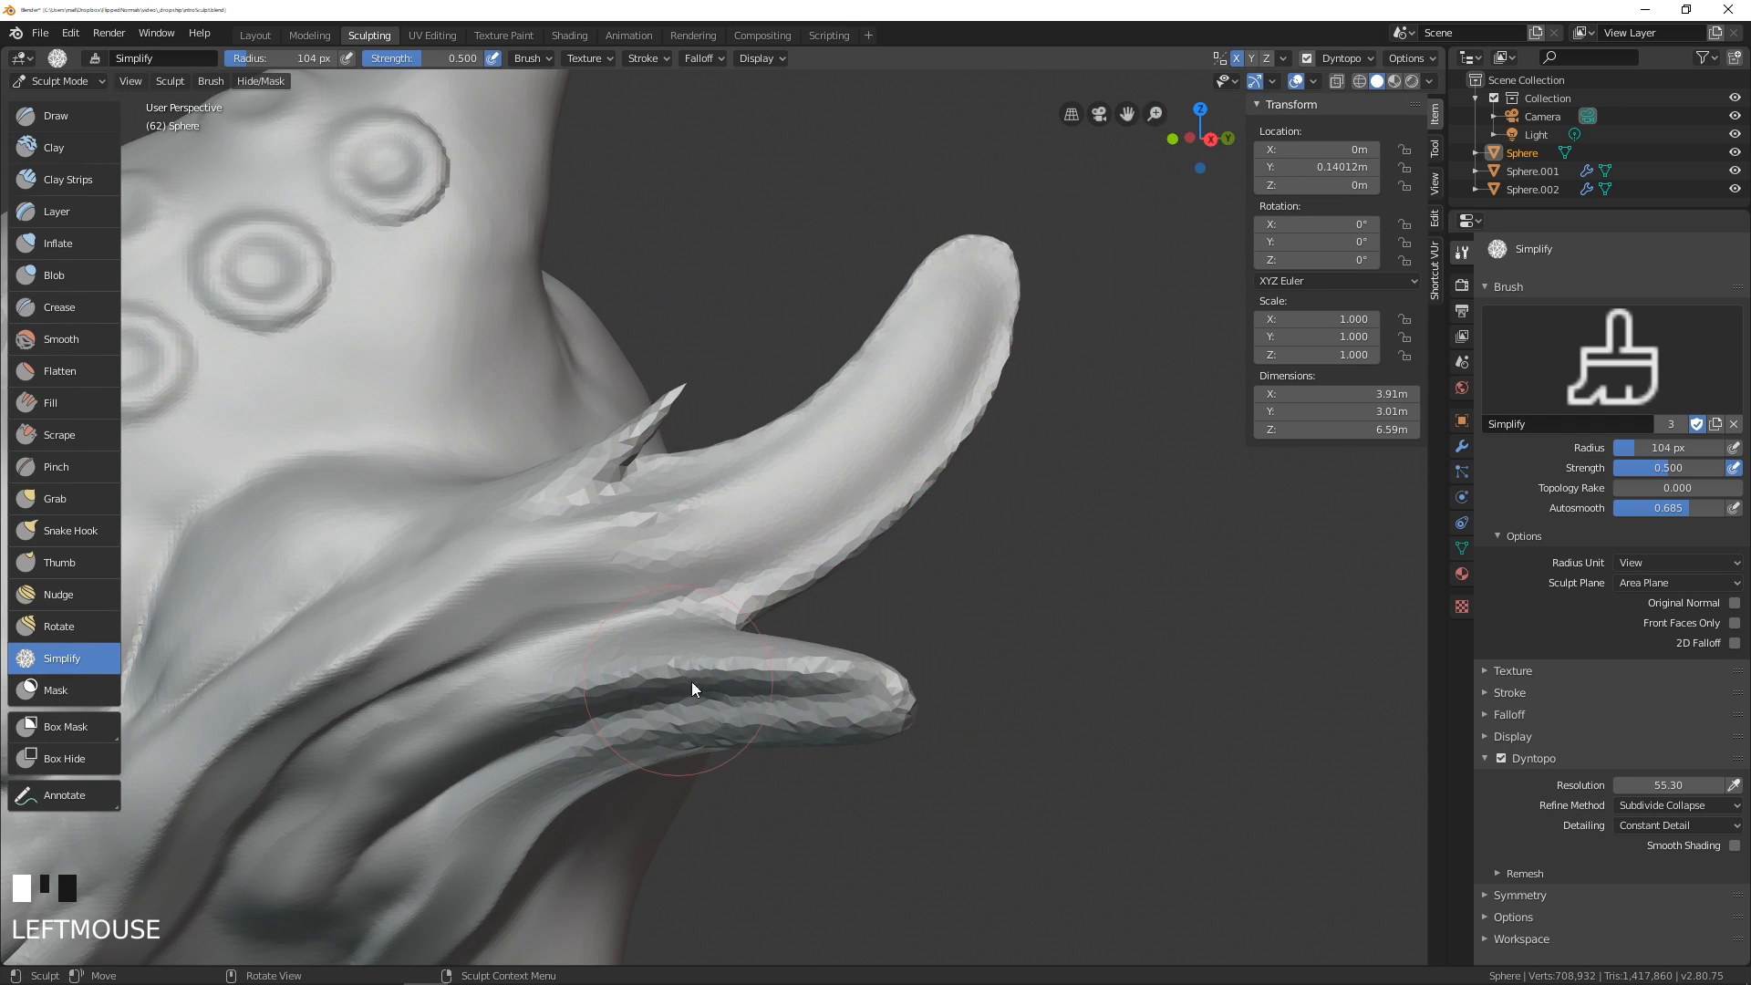
- Smooth the faceted surface of the lower ear point and the area between both points with Simplify strokes
{"action": "left_click_drag", "start_coordinate": [692, 689], "coordinate": [833, 692]}
{"action": "middle_click_drag", "start_coordinate": [833, 692], "coordinate": [774, 620]}
{"action": "left_click_drag", "start_coordinate": [774, 620], "coordinate": [671, 647]}
{"action": "middle_click_drag", "start_coordinate": [671, 647], "coordinate": [736, 567]}
{"action": "left_click_drag", "start_coordinate": [605, 660], "coordinate": [730, 628]}
{"action": "mouse_move", "coordinate": [686, 508]}
{"action": "left_mouse_down"}
{"action": "mouse_move", "coordinate": [872, 410]}
{"action": "mouse_move", "coordinate": [930, 441]}
{"action": "mouse_move", "coordinate": [794, 488]}
{"action": "left_mouse_up"}
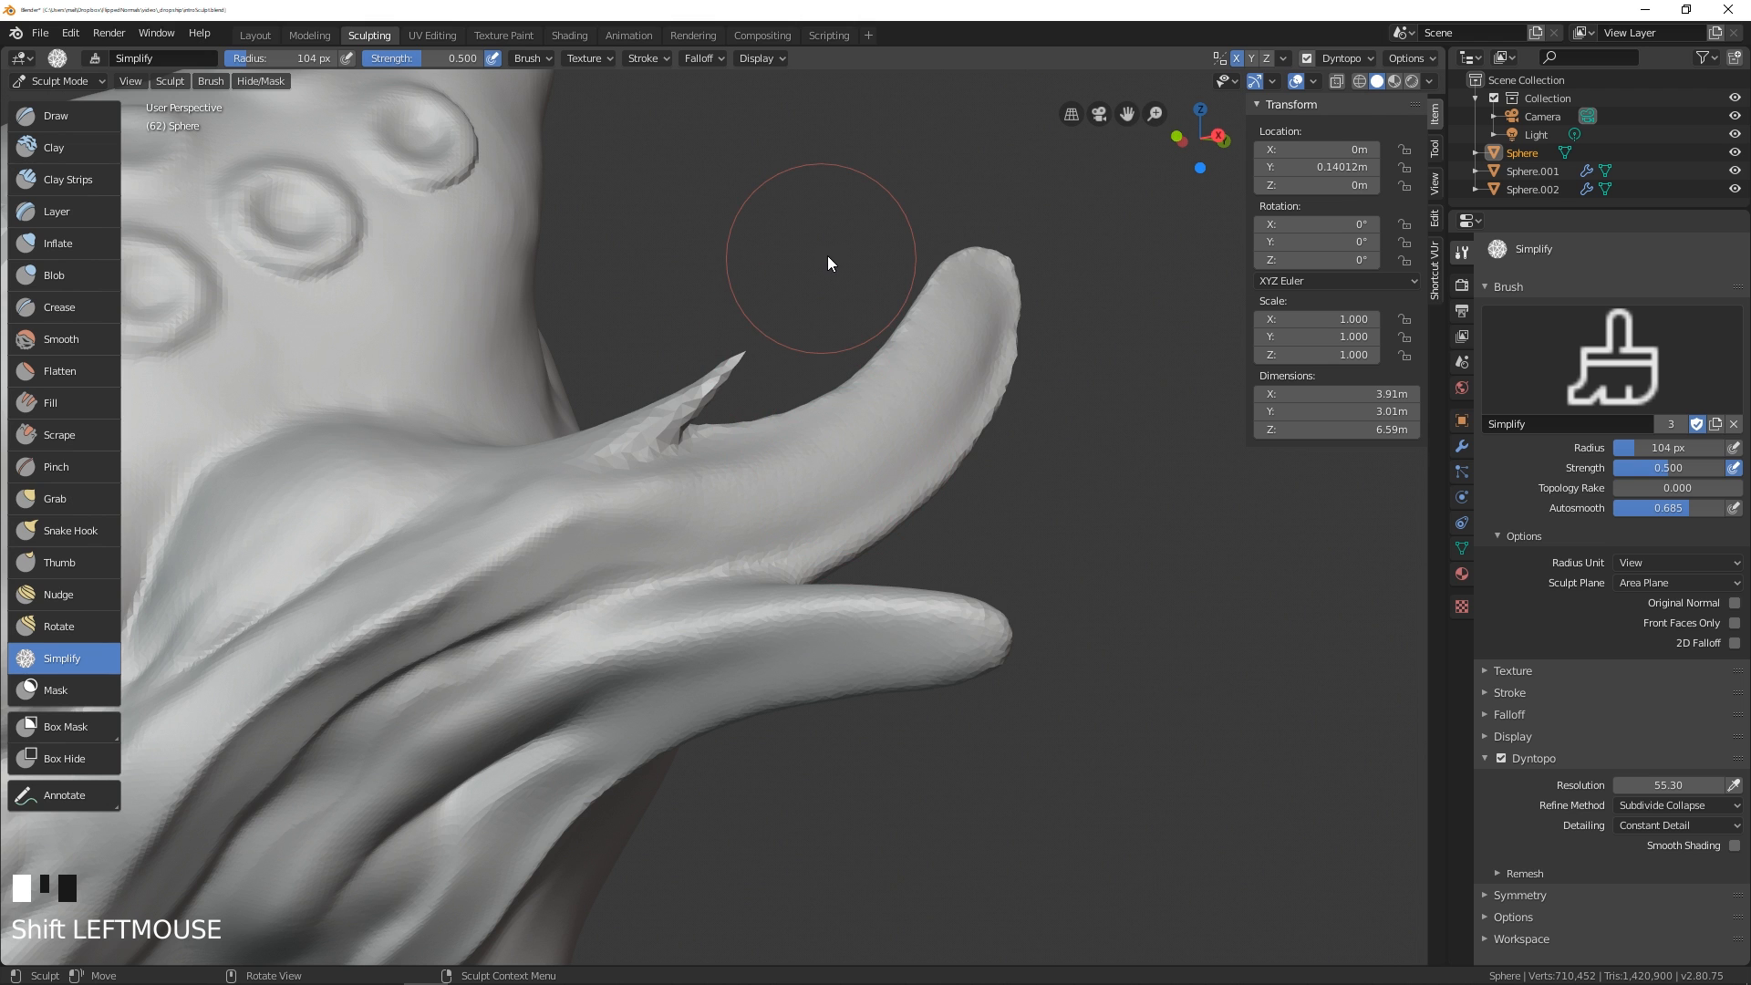
- Turn off X mirroring in the sculpt symmetry settings
{"action": "middle_click_drag", "start_coordinate": [730, 687], "coordinate": [786, 553]}
{"action": "middle_click_drag", "start_coordinate": [786, 552], "coordinate": [848, 429], "text": "shift"}
{"action": "middle_click_drag", "start_coordinate": [848, 428], "coordinate": [793, 470]}
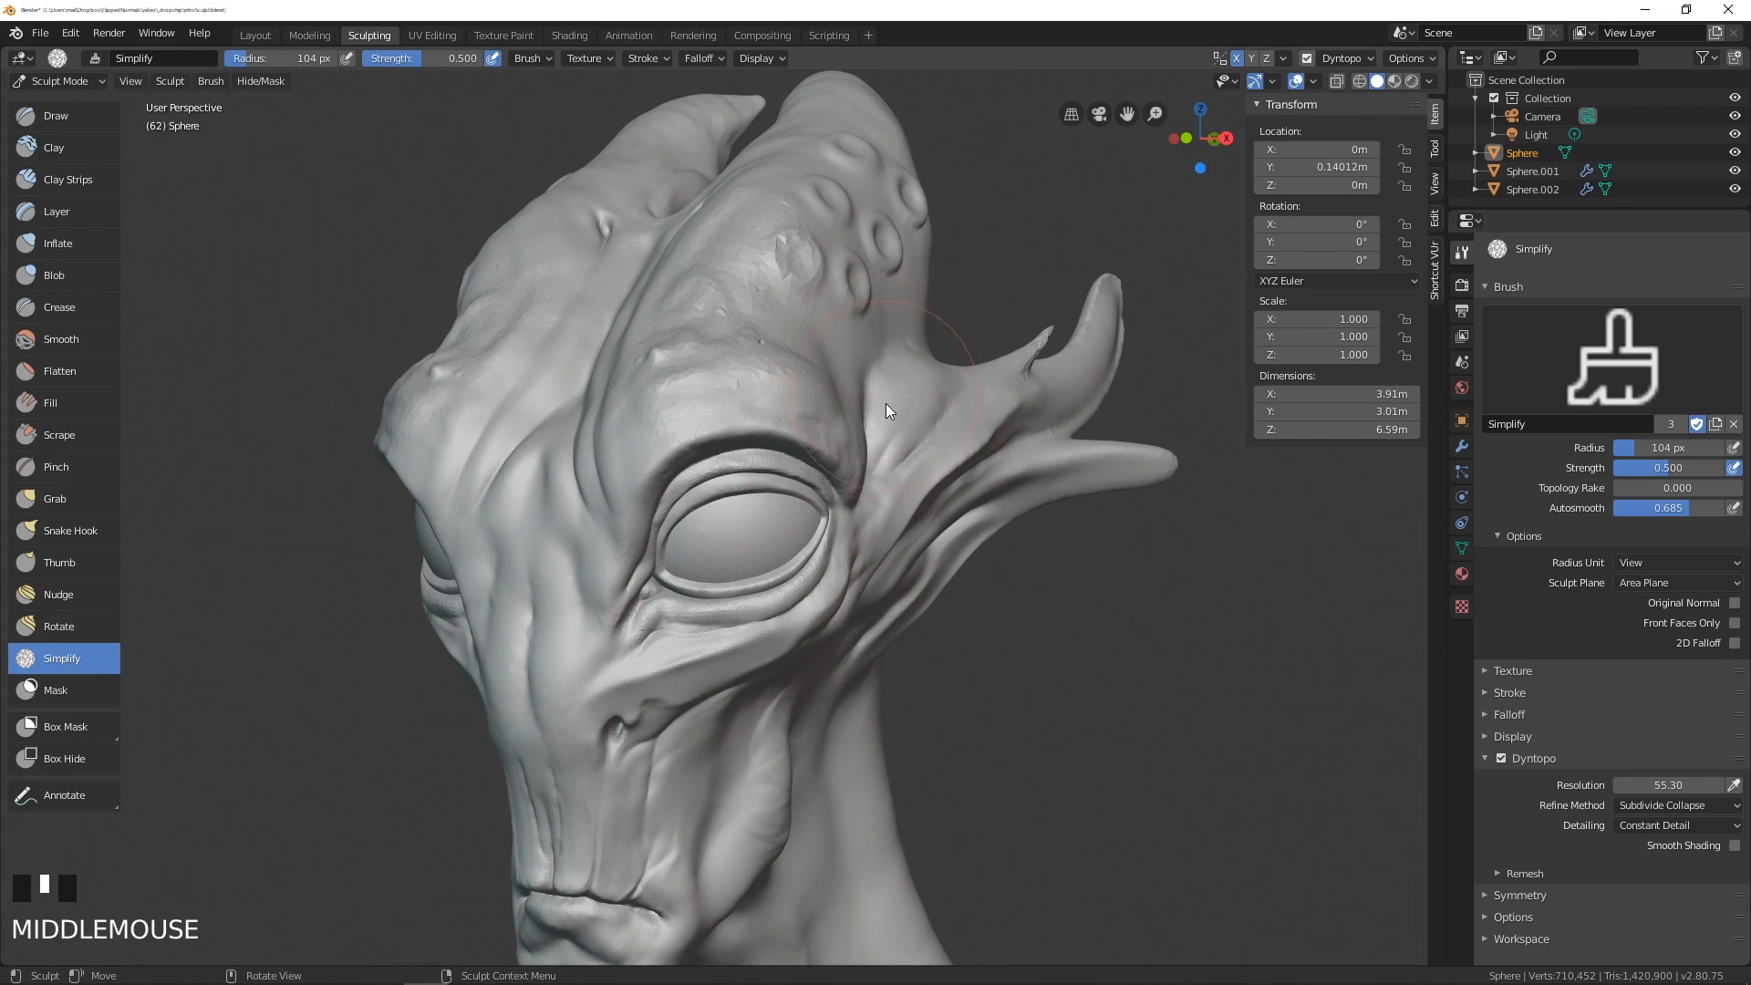
{"action": "middle_click_drag", "start_coordinate": [884, 403], "coordinate": [861, 463]}
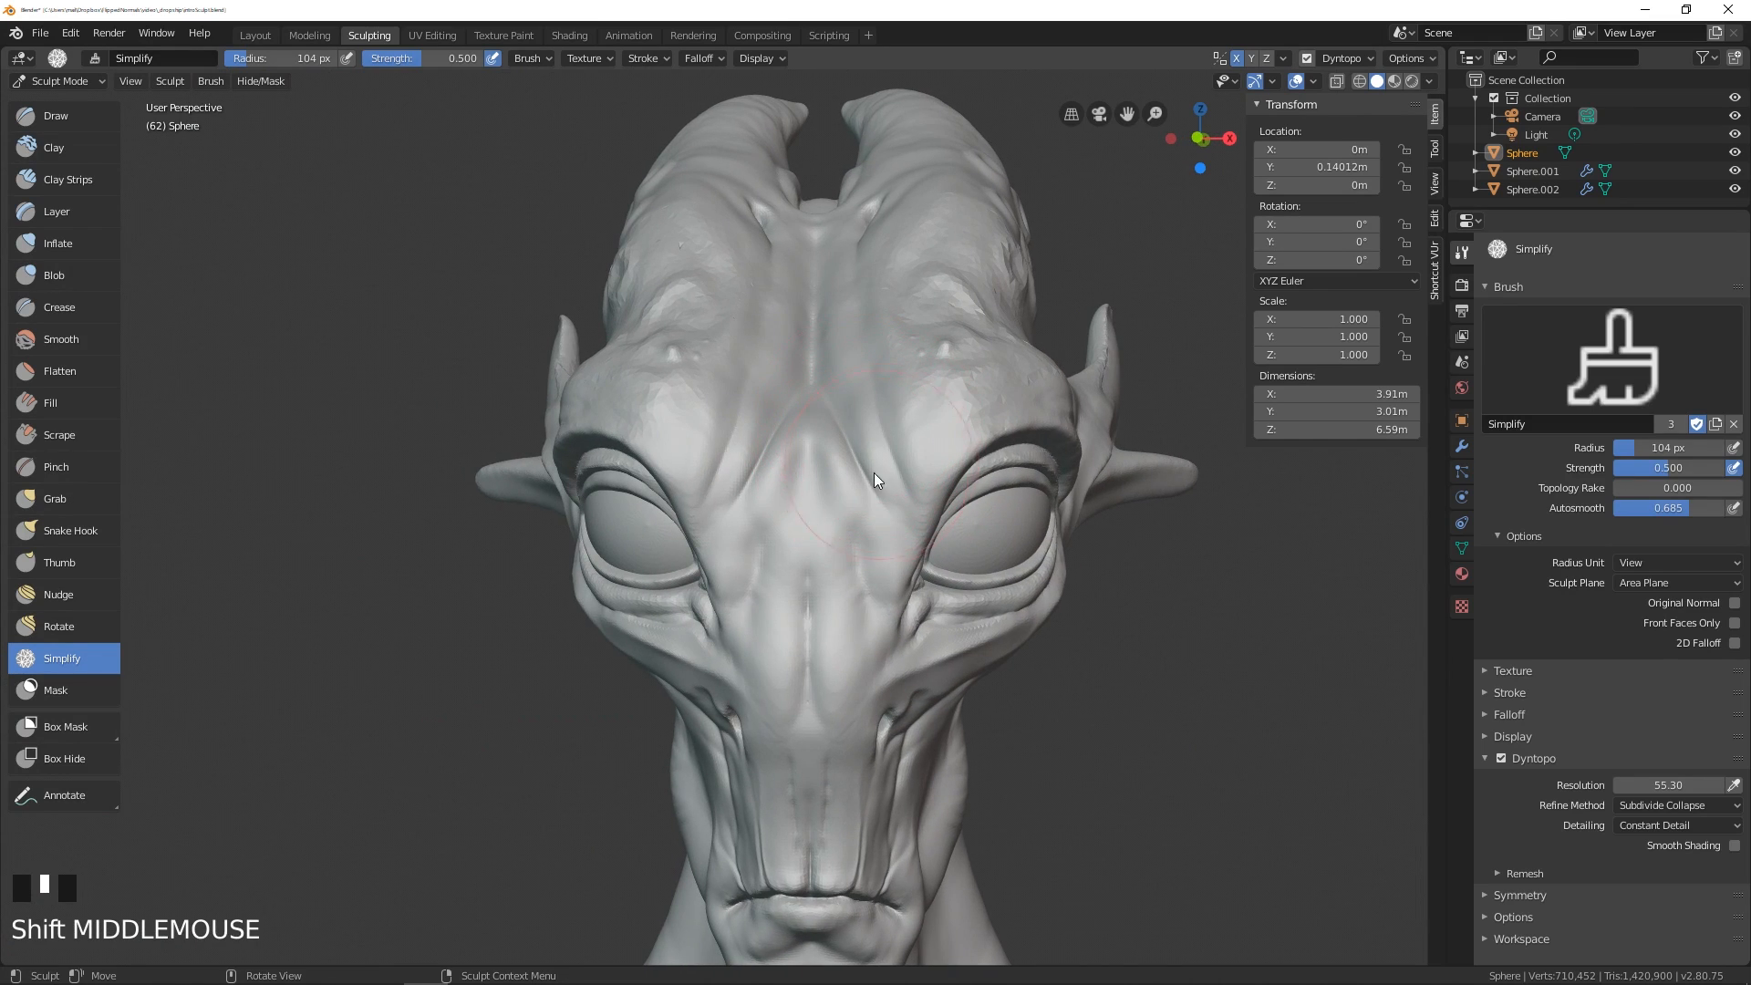
{"action": "left_click", "coordinate": [1483, 759]}
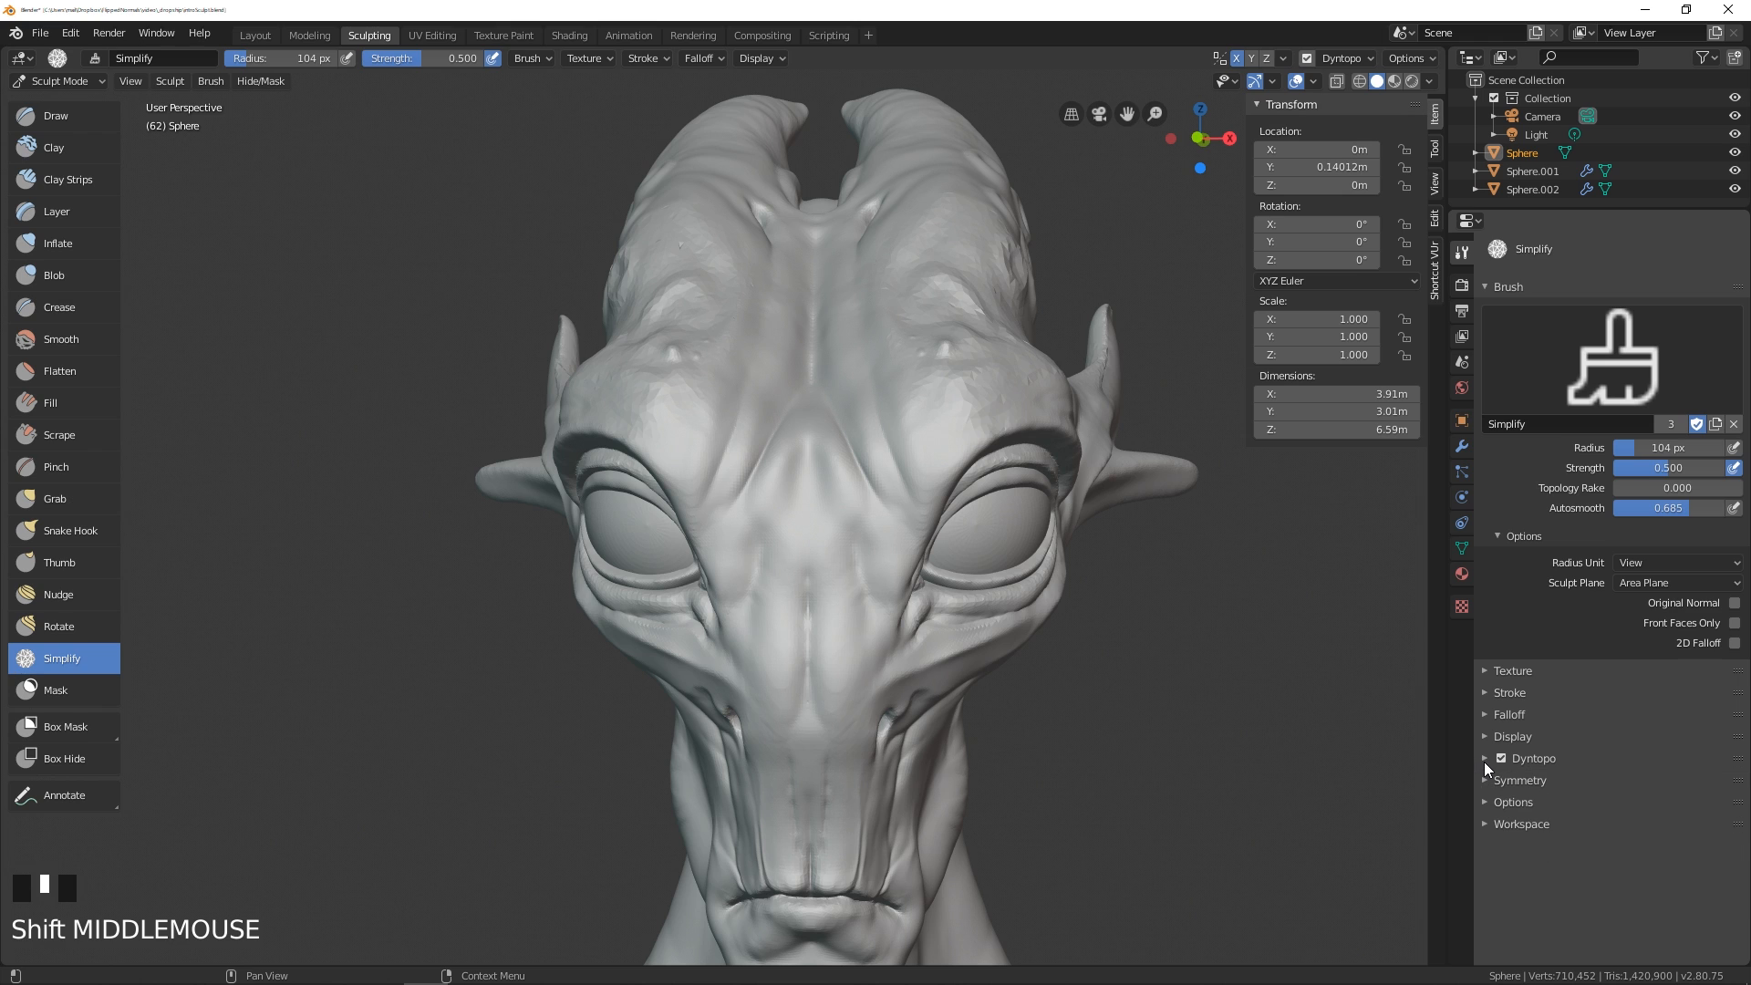
{"action": "middle_click_drag", "start_coordinate": [1337, 736], "coordinate": [1268, 662]}
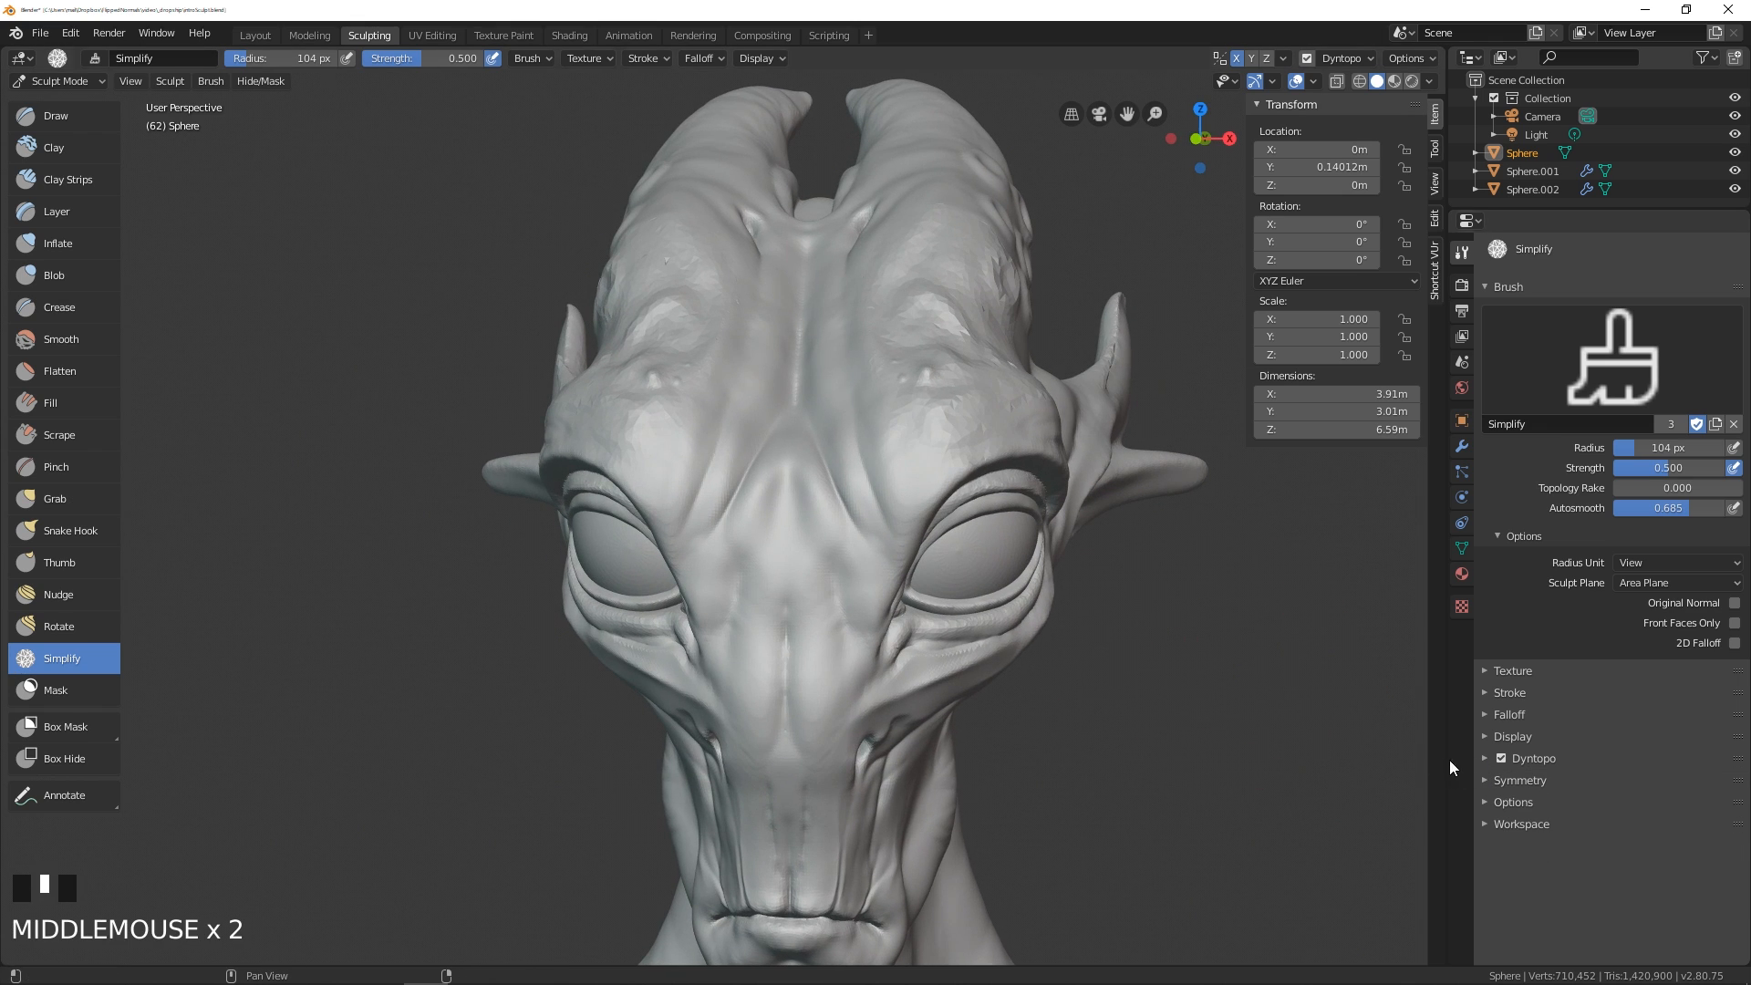
{"action": "left_click", "coordinate": [1485, 780]}
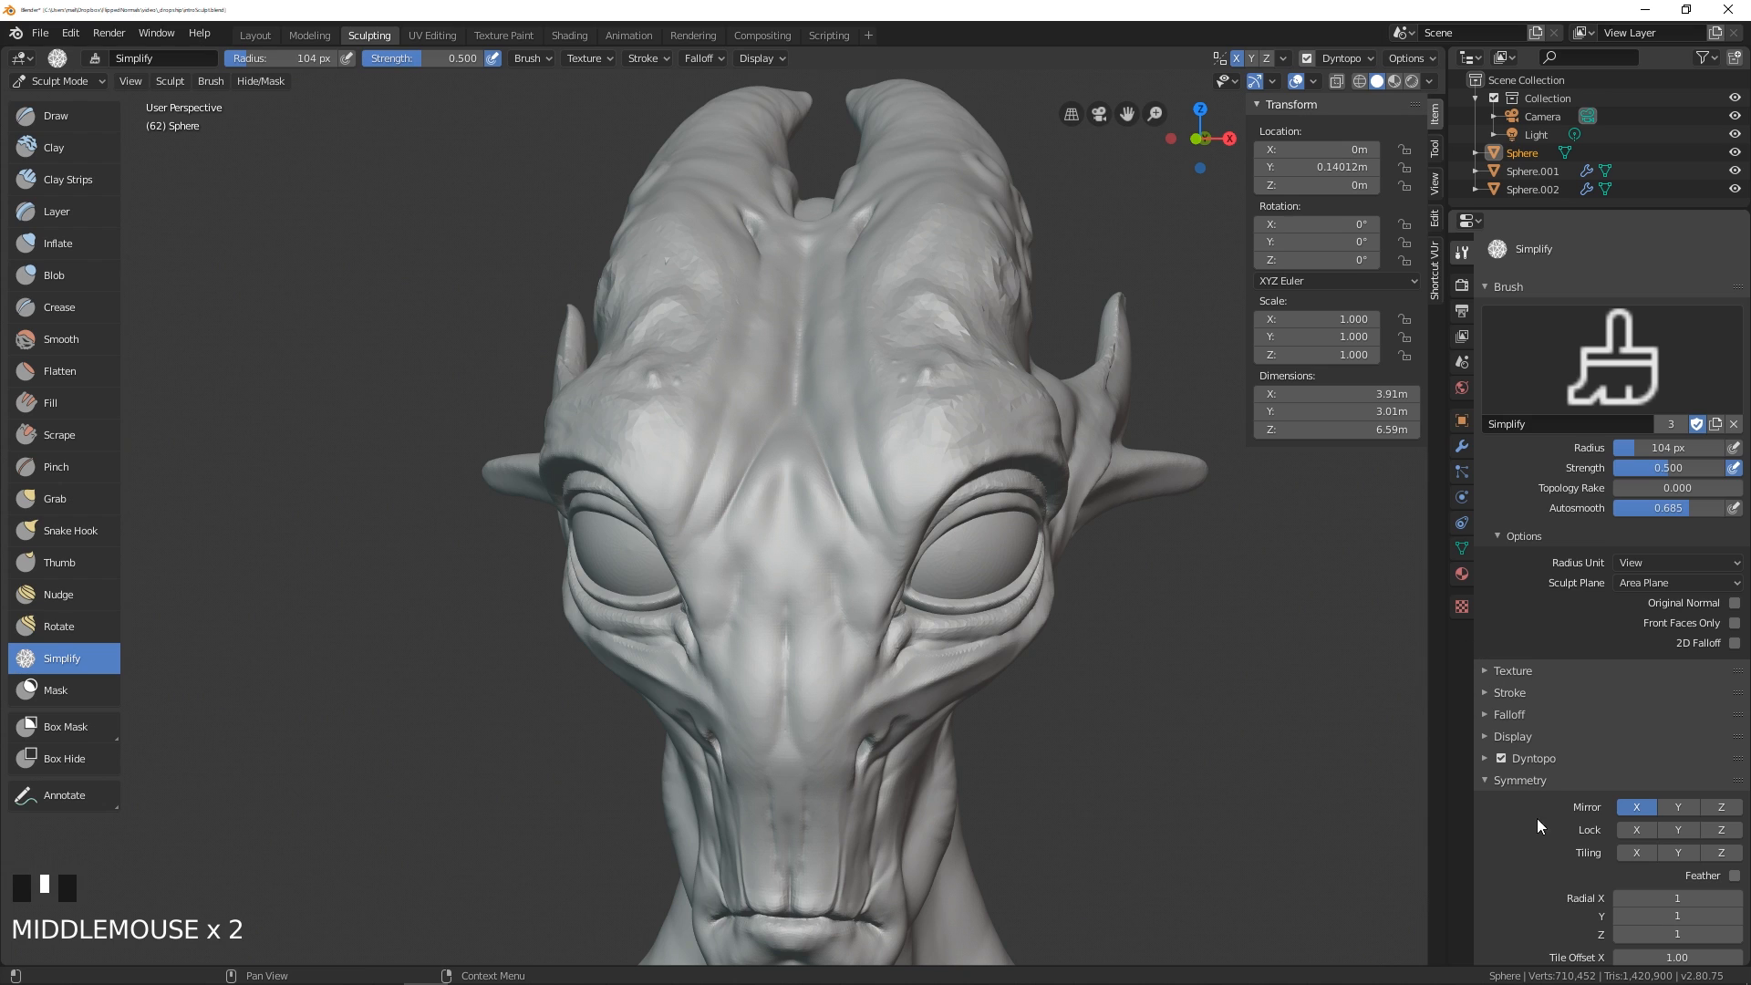
{"action": "left_click", "coordinate": [1636, 808]}
- Sculpt short strokes above the inner corner of the +X side eye using the Draw brush at a 26 px radius
{"action": "key", "text": "f"}
{"action": "left_click", "coordinate": [852, 495]}
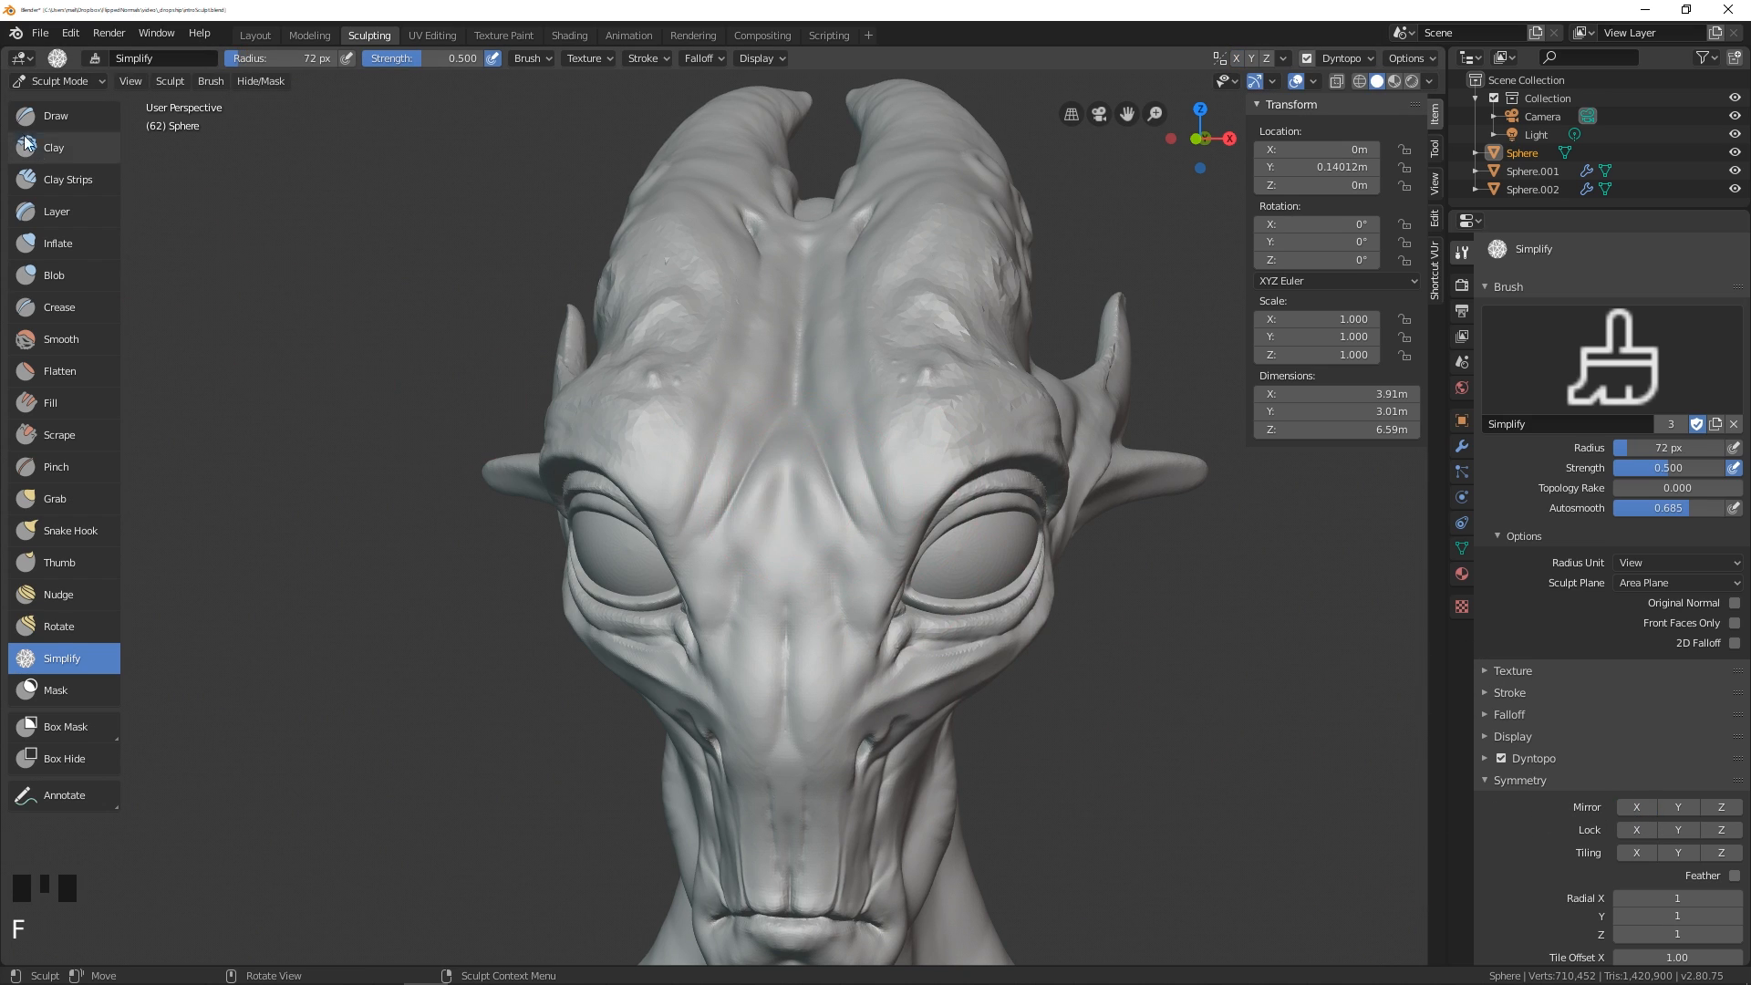
{"action": "left_click", "coordinate": [36, 115]}
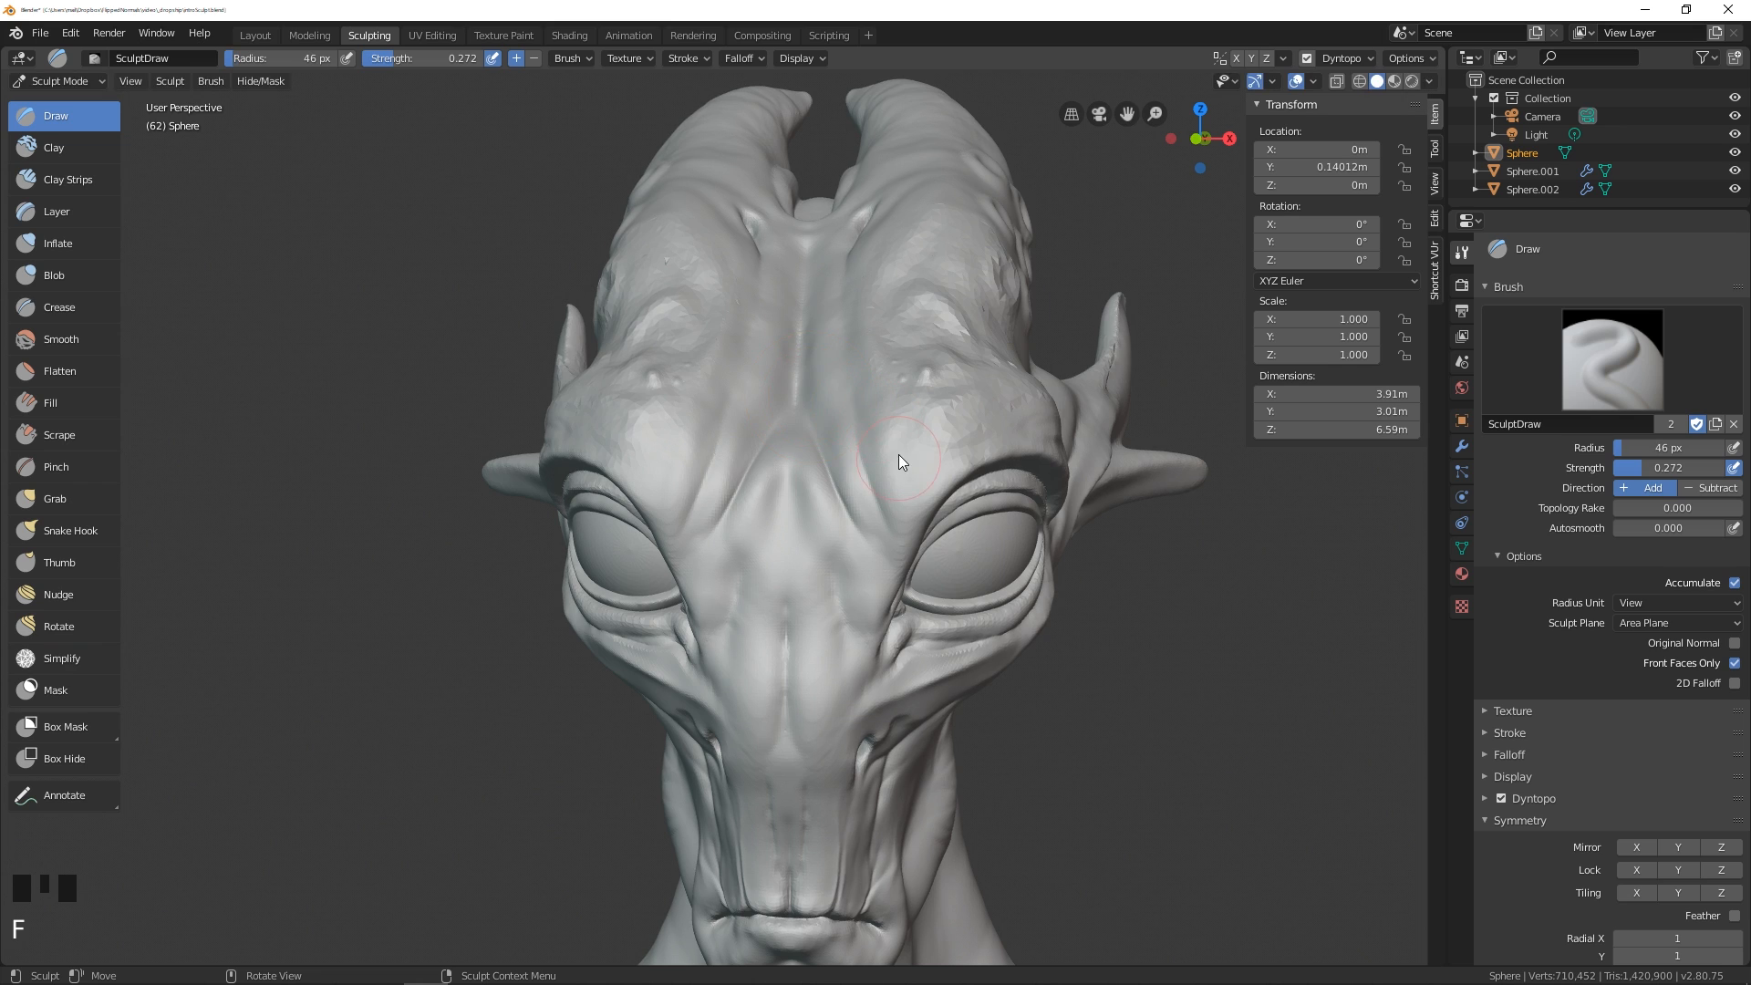
{"action": "key", "text": "f"}
{"action": "left_click", "coordinate": [899, 516]}
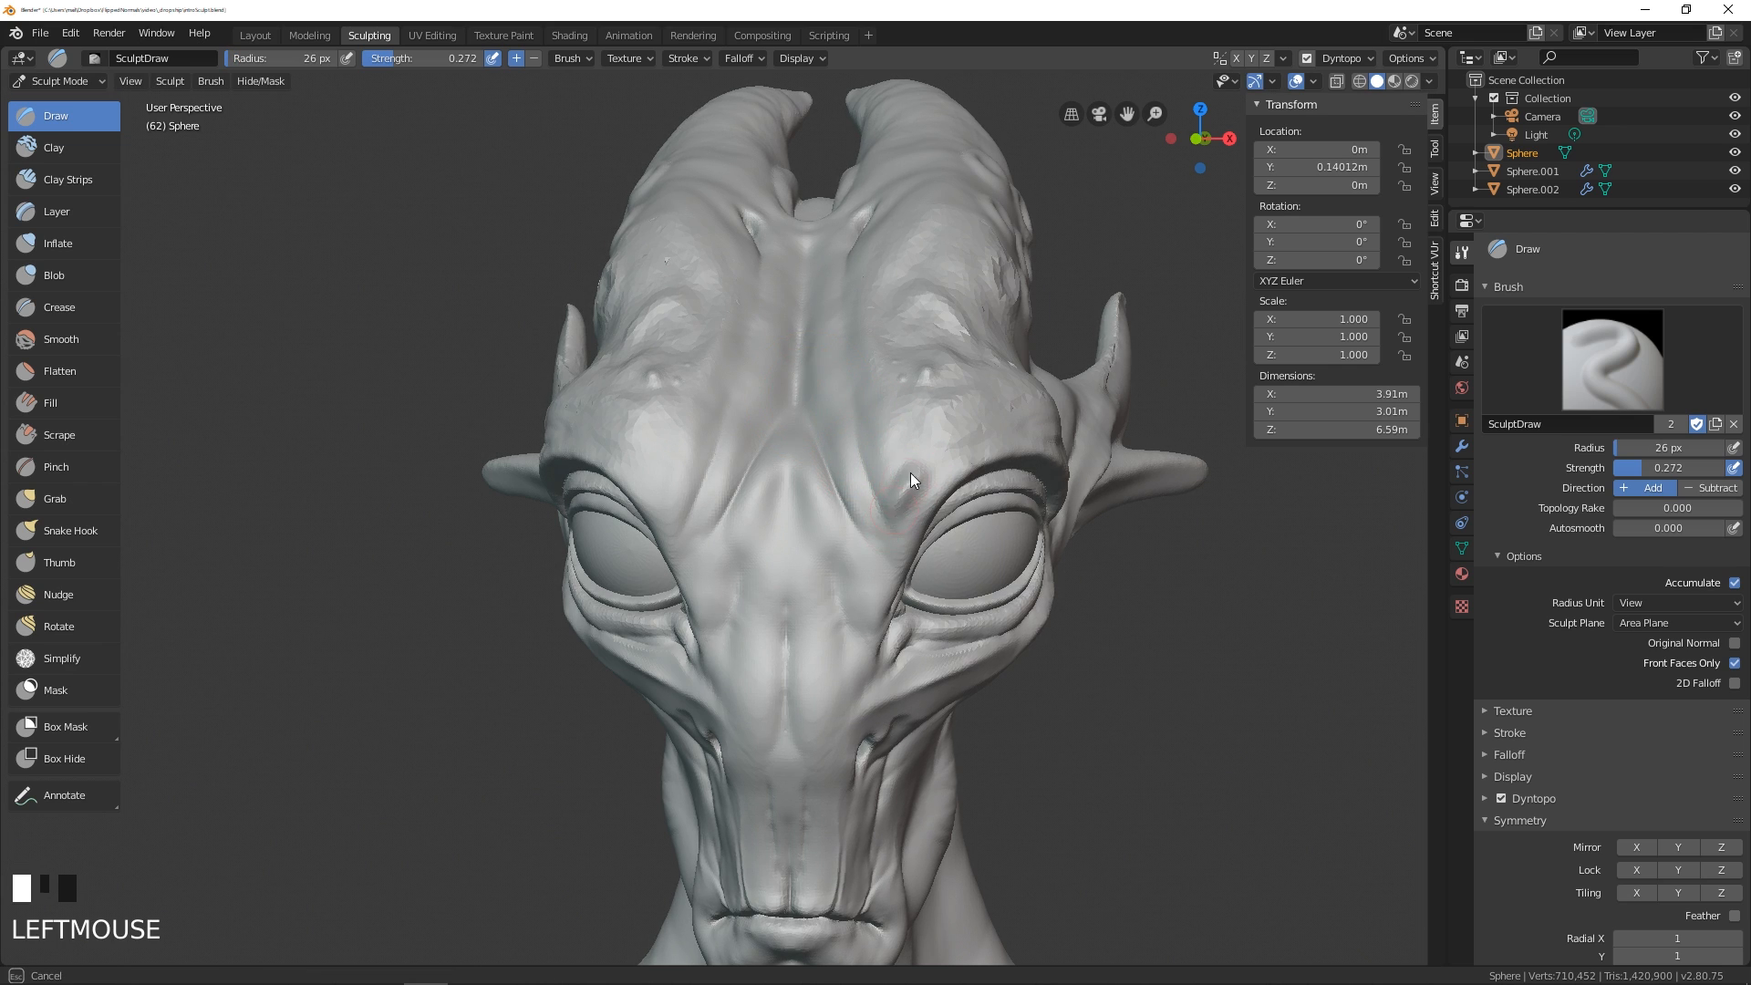
{"action": "left_click_drag", "start_coordinate": [910, 473], "coordinate": [912, 466]}
{"action": "middle_click_drag", "start_coordinate": [906, 474], "coordinate": [856, 399]}
{"action": "left_click_drag", "start_coordinate": [755, 342], "coordinate": [760, 305]}
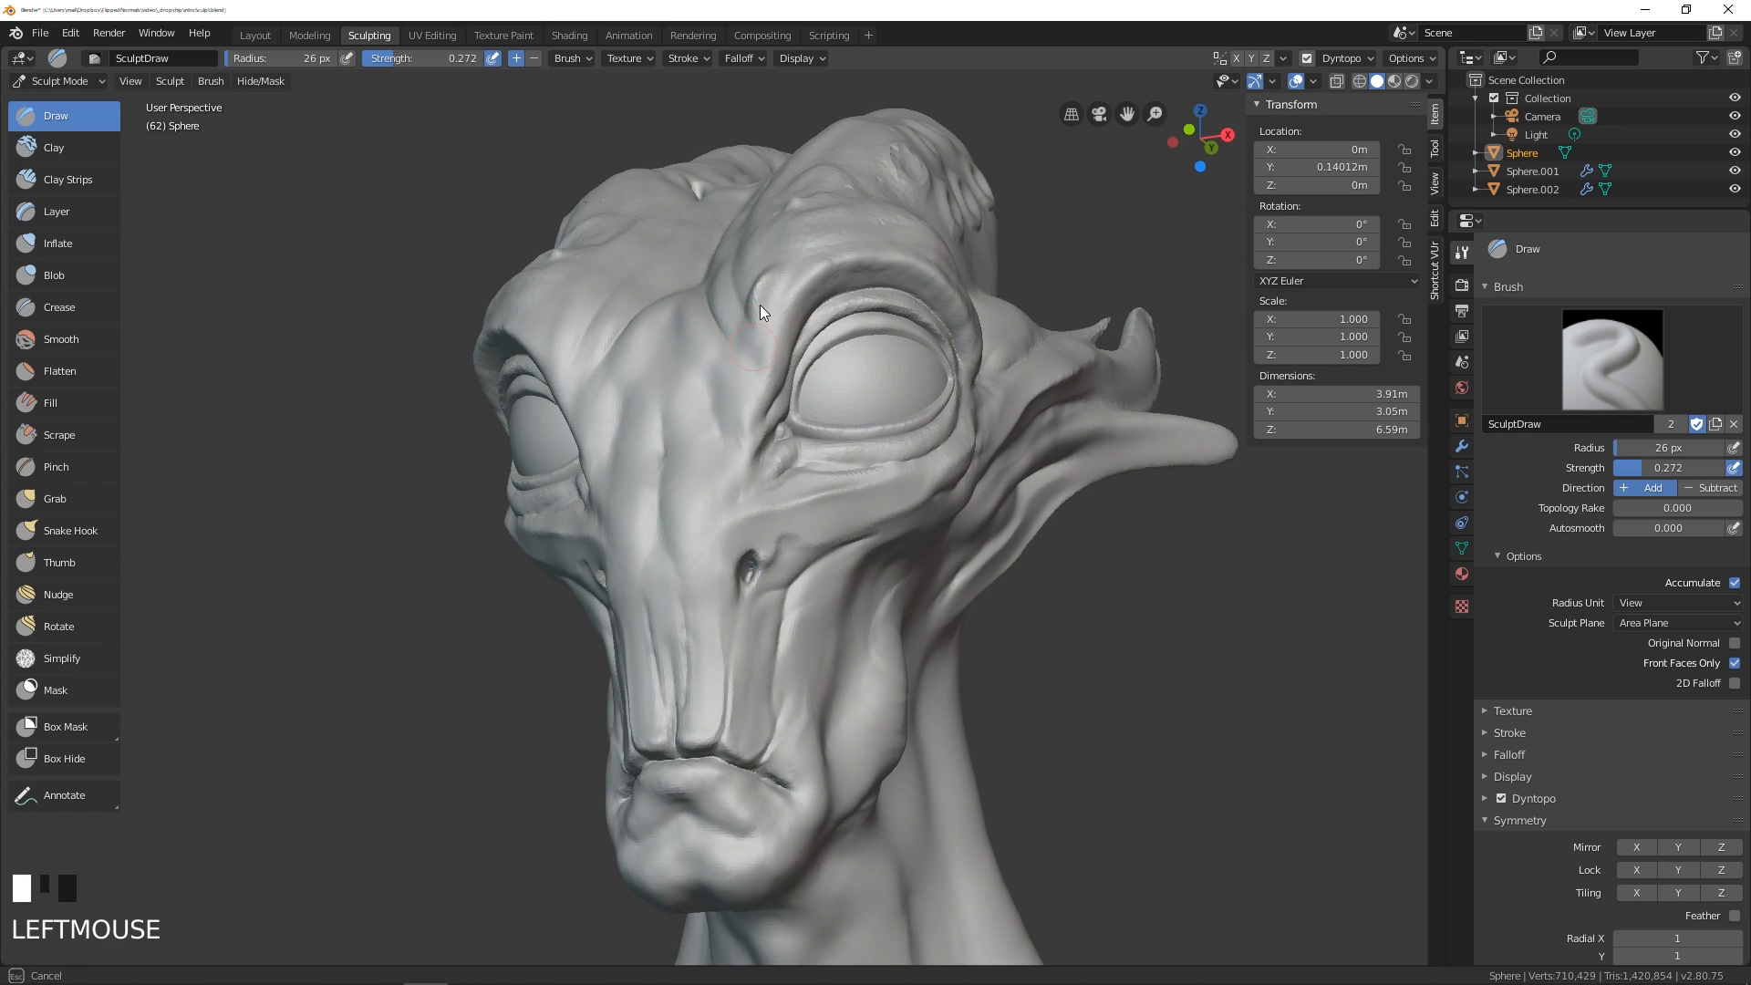
- Enlarge the Draw brush to a 50 px radius and build a ridge down the inner brow of the same eye
{"action": "middle_click_drag", "start_coordinate": [762, 310], "coordinate": [808, 392]}
{"action": "key", "text": "f"}
{"action": "left_click", "coordinate": [907, 549]}
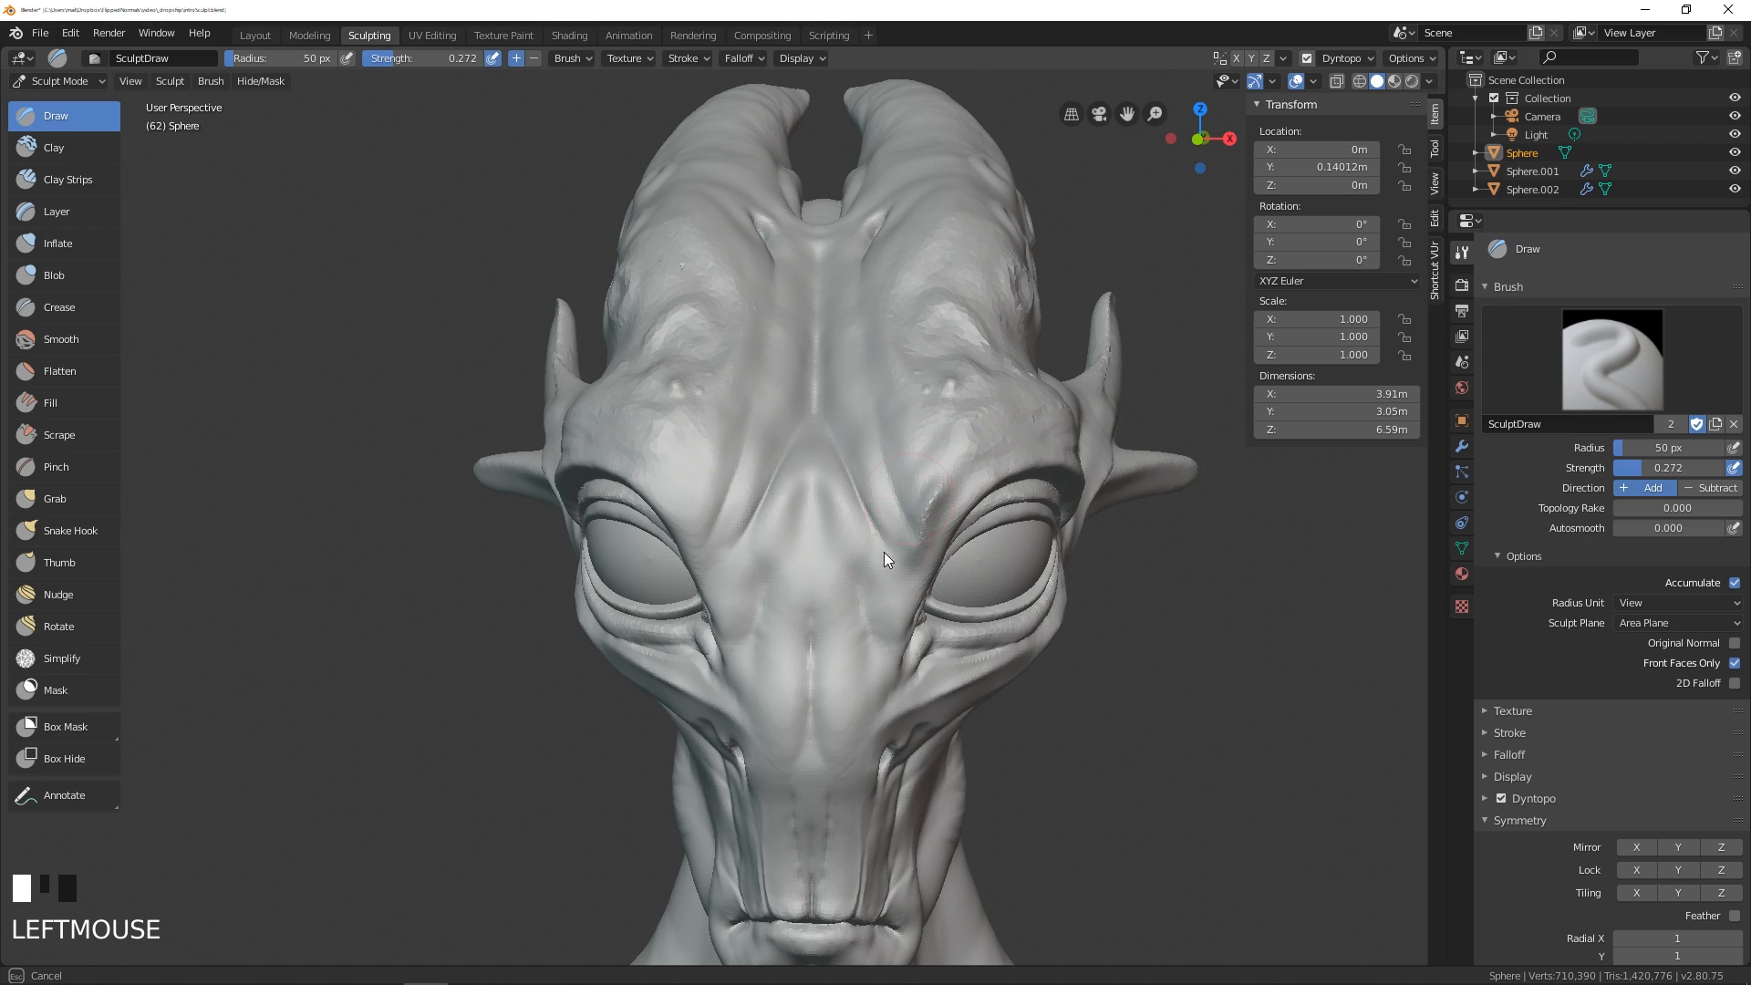
{"action": "left_click_drag", "start_coordinate": [950, 462], "coordinate": [879, 621]}
{"action": "middle_click_drag", "start_coordinate": [878, 621], "coordinate": [828, 516]}
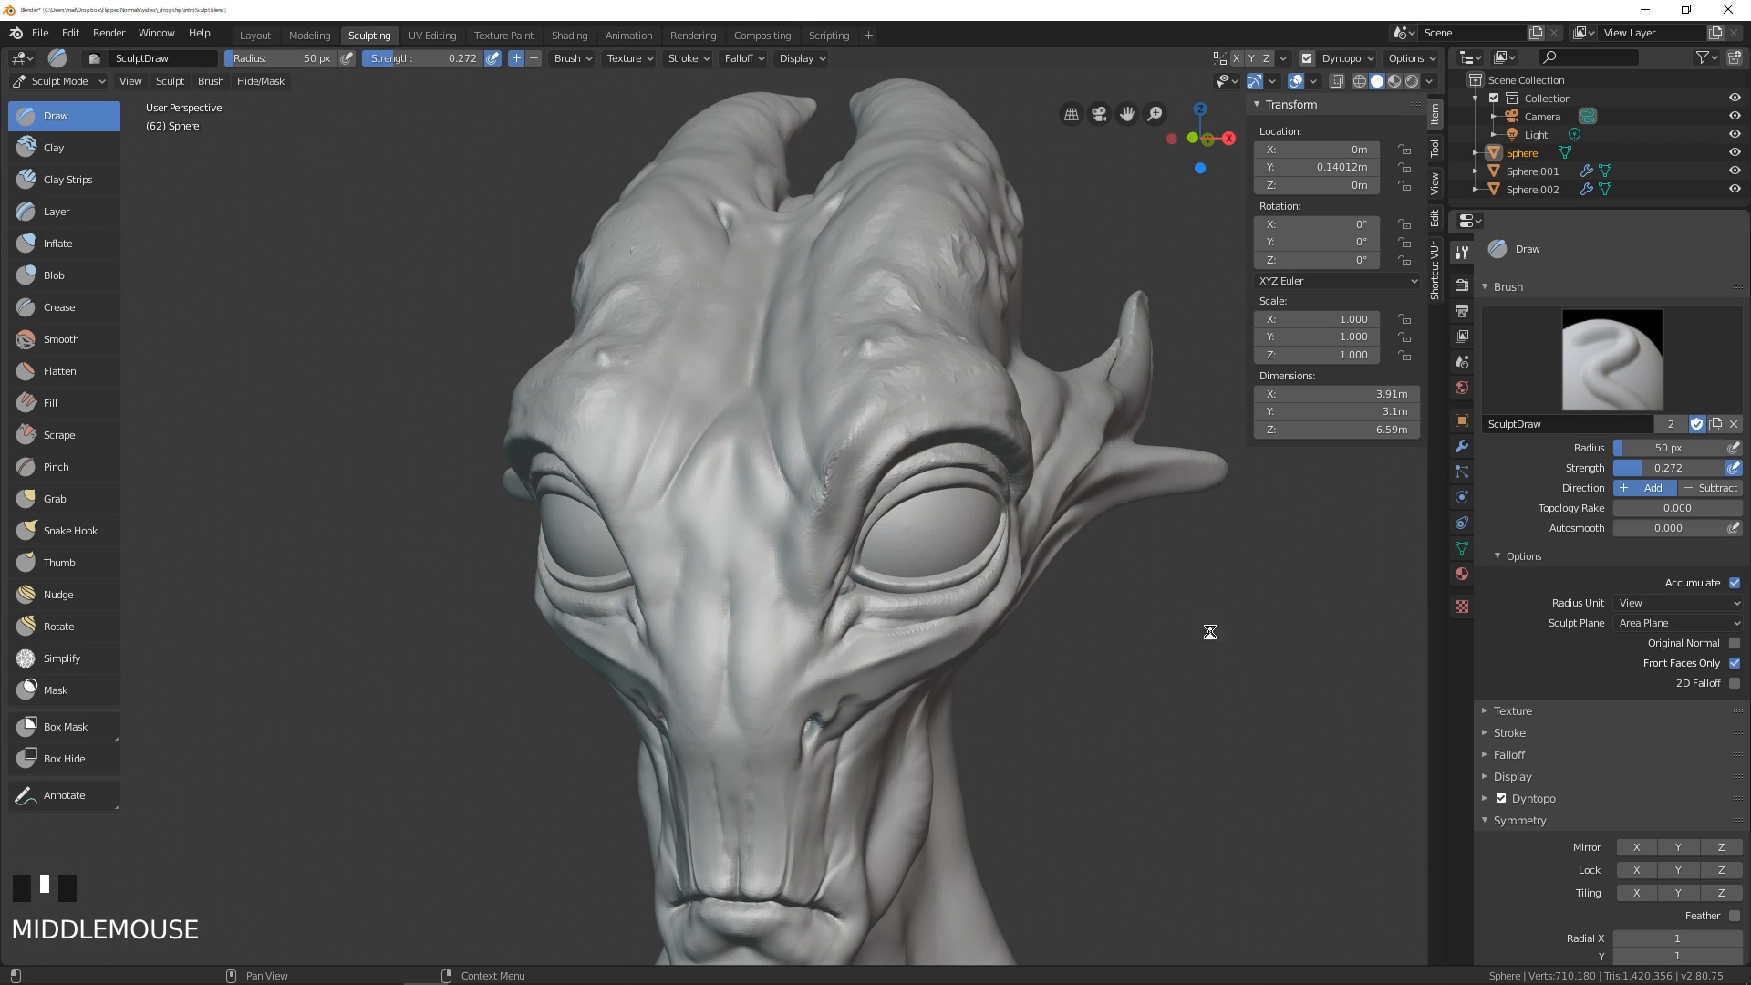
- Turn off Dyntopo and expand its settings down to the Remesh options
{"action": "key", "text": "ctrl+d"}
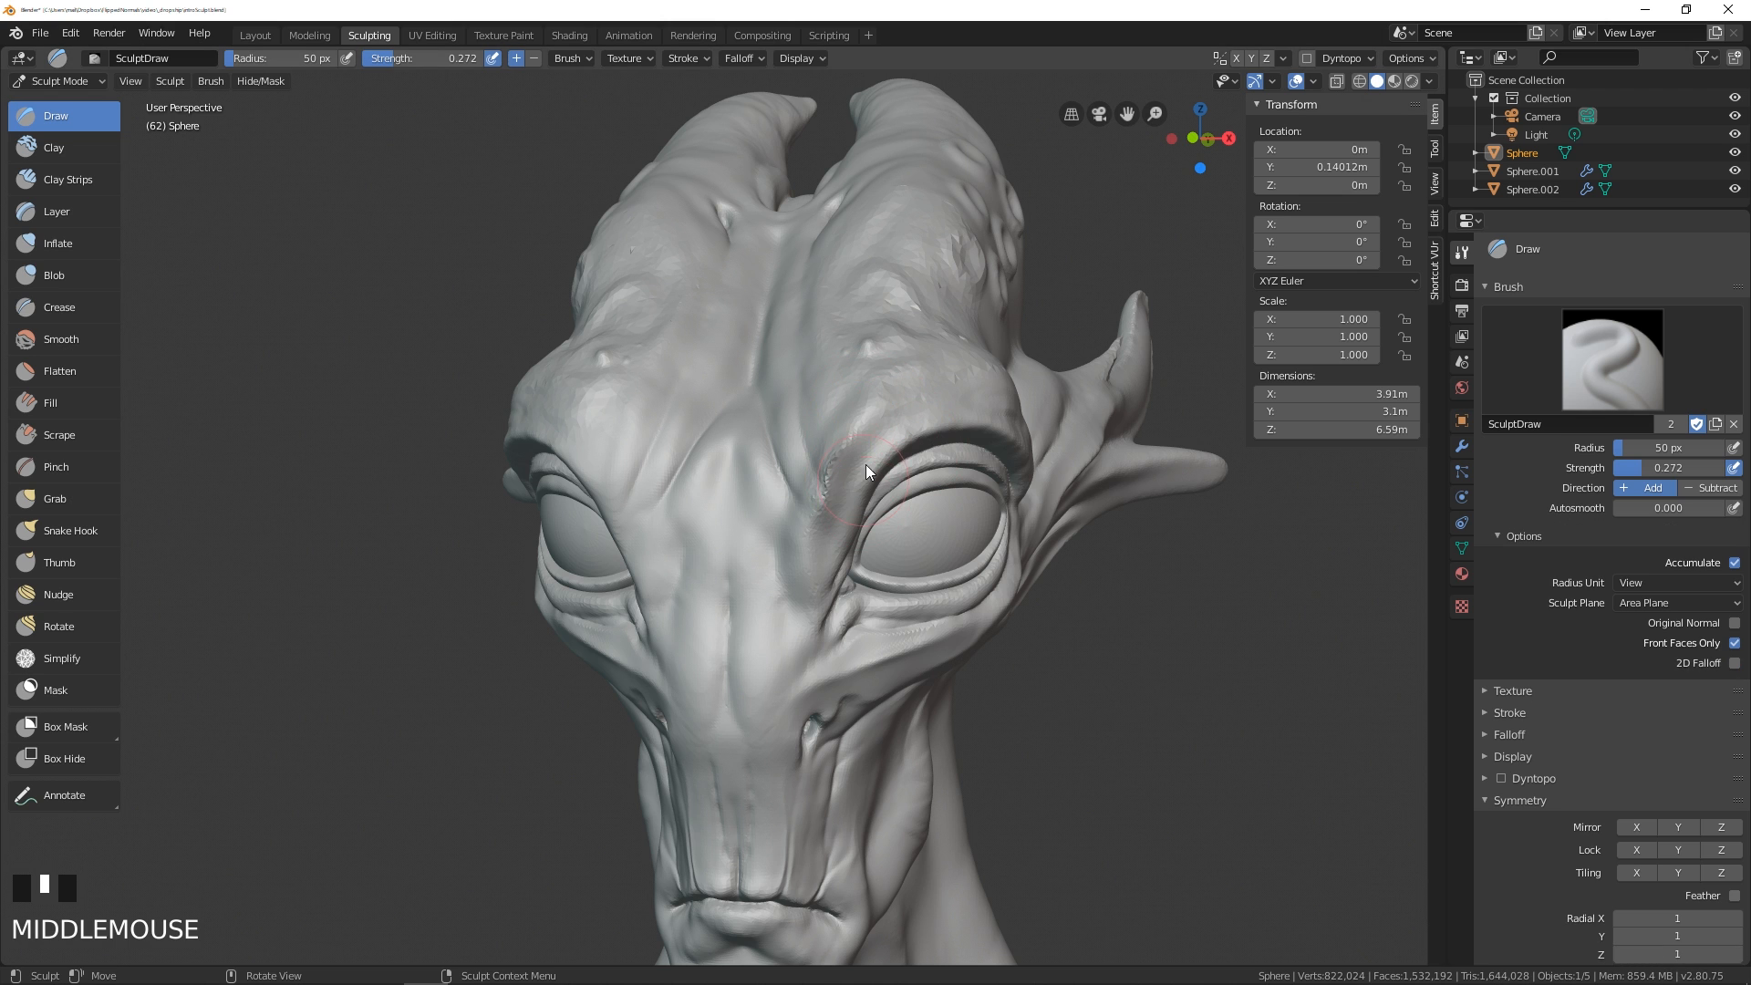
{"action": "mouse_move", "coordinate": [812, 429]}
{"action": "middle_mouse_down"}
{"action": "mouse_move", "coordinate": [748, 414]}
{"action": "mouse_move", "coordinate": [808, 436]}
{"action": "middle_mouse_up"}
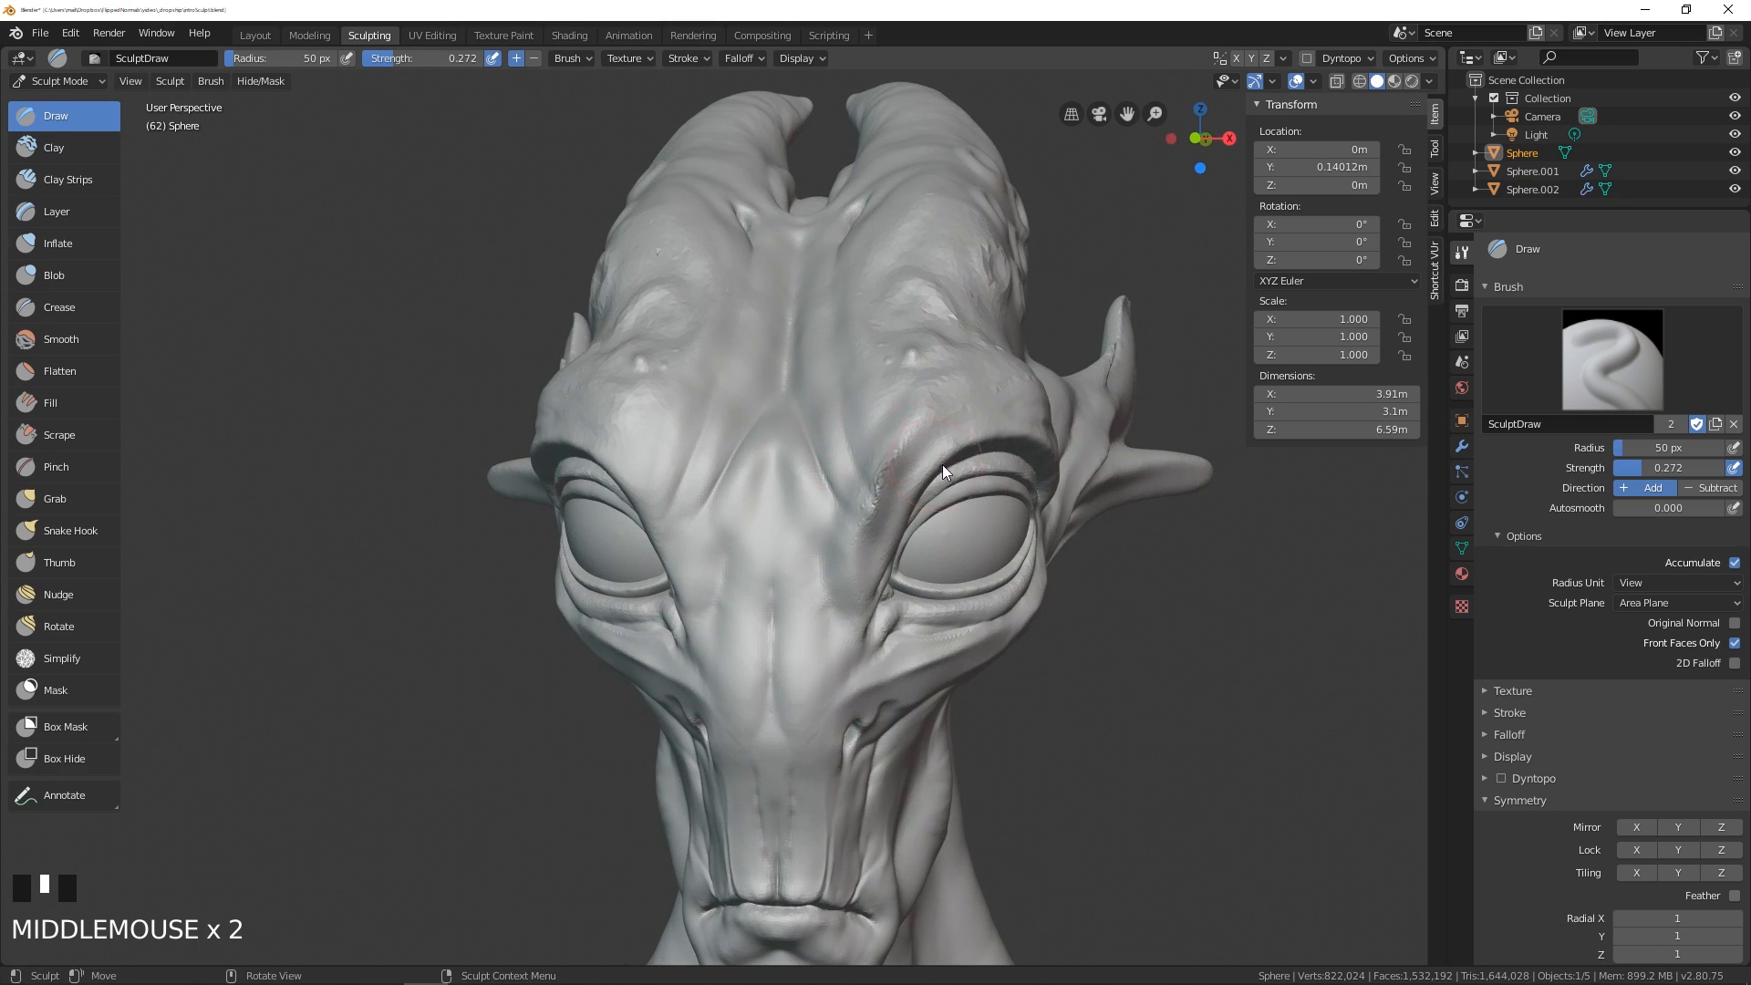
{"action": "mouse_move", "coordinate": [943, 463]}
{"action": "middle_mouse_down"}
{"action": "mouse_move", "coordinate": [1084, 473]}
{"action": "mouse_move", "coordinate": [942, 436]}
{"action": "middle_mouse_up"}
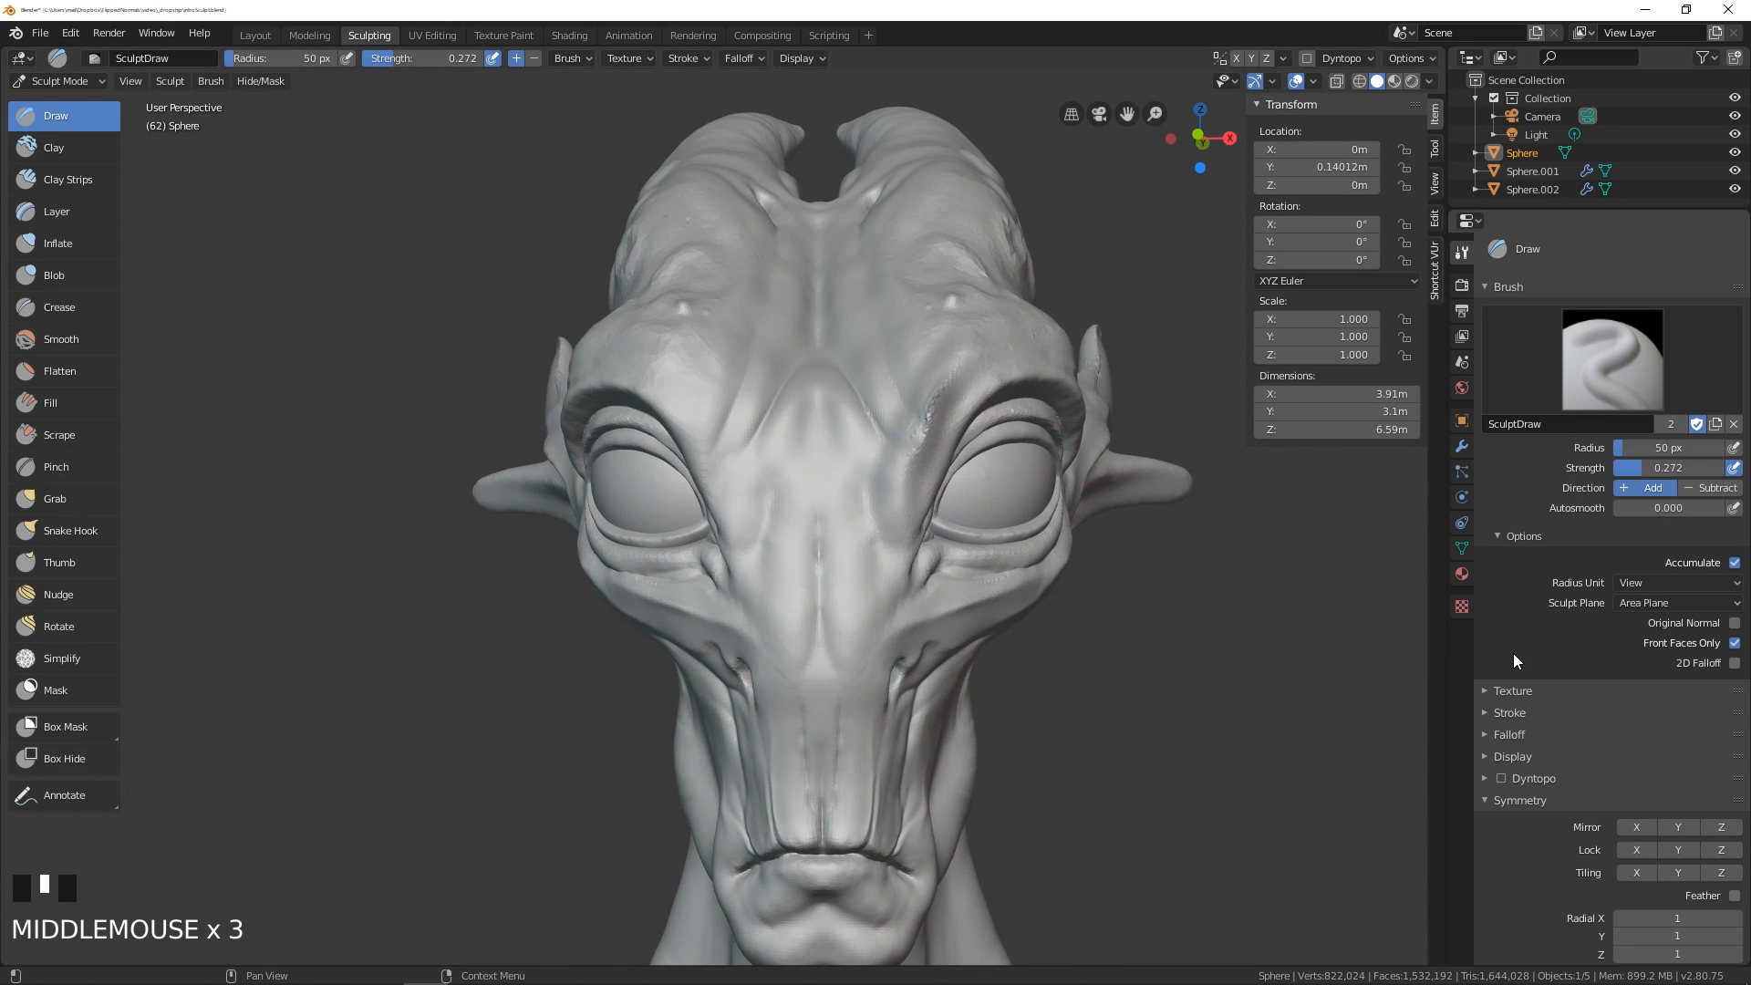
{"action": "middle_click_drag", "start_coordinate": [1513, 653], "coordinate": [1528, 550]}
{"action": "left_click", "coordinate": [1484, 691]}
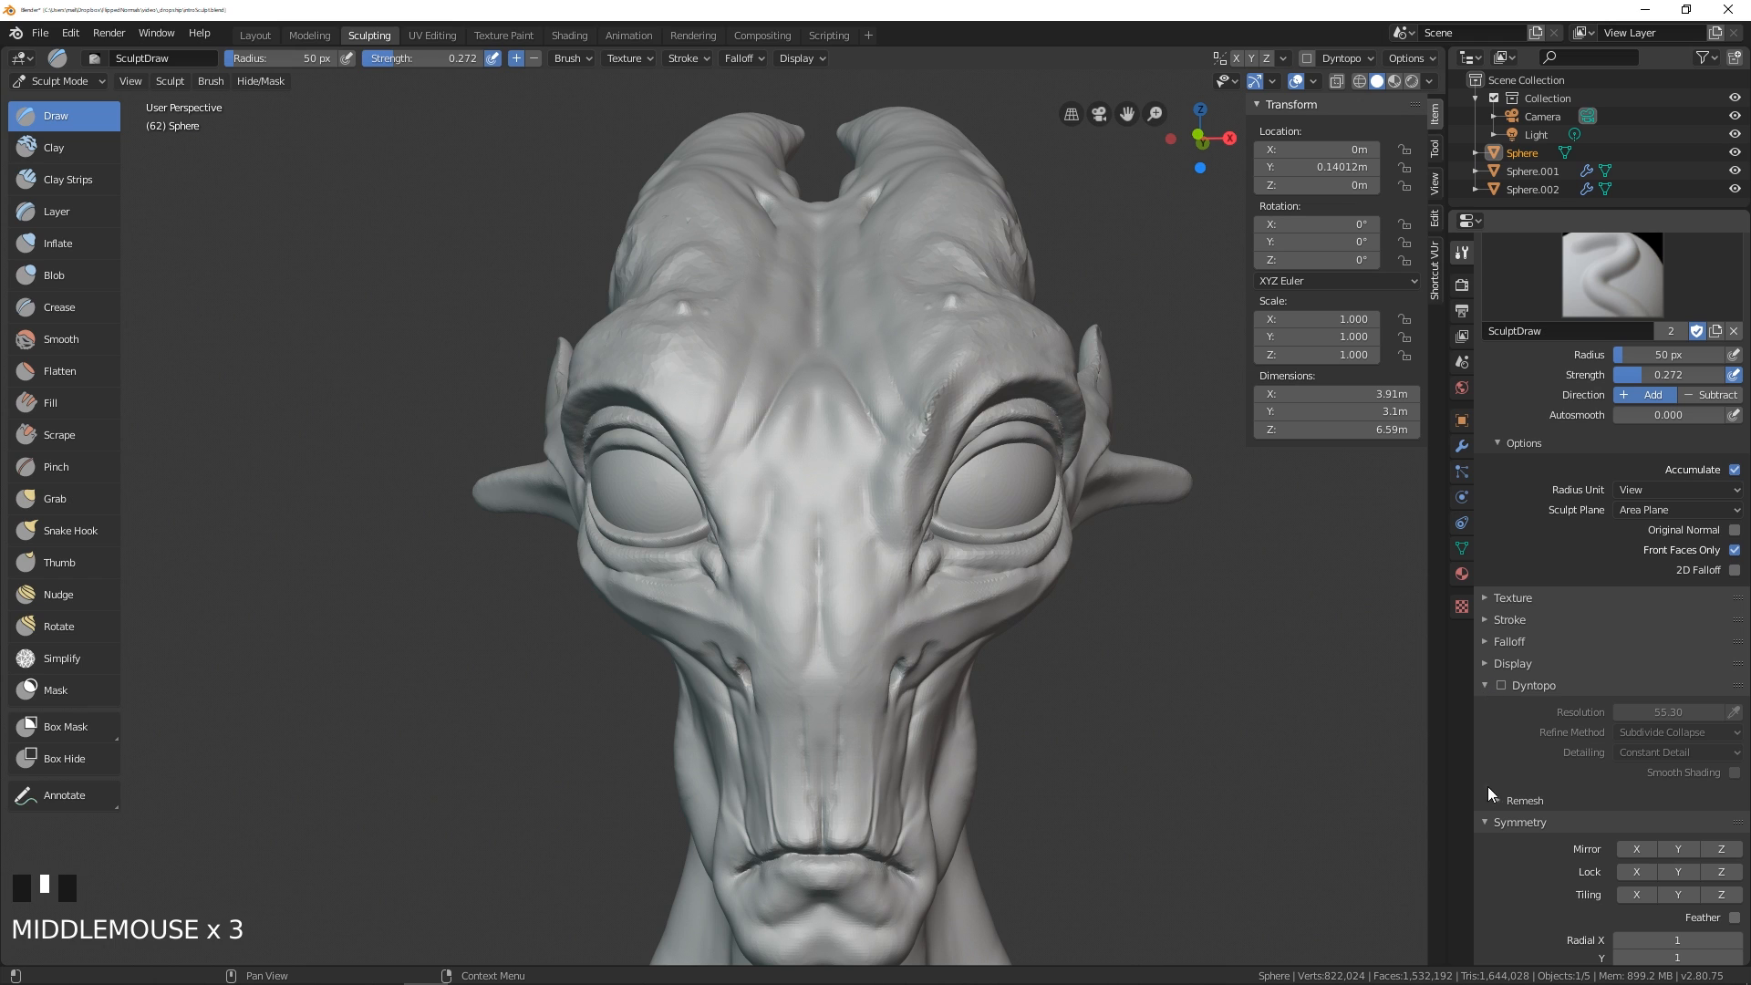
{"action": "middle_click_drag", "start_coordinate": [923, 383], "coordinate": [867, 425]}
{"action": "left_click", "coordinate": [961, 480]}
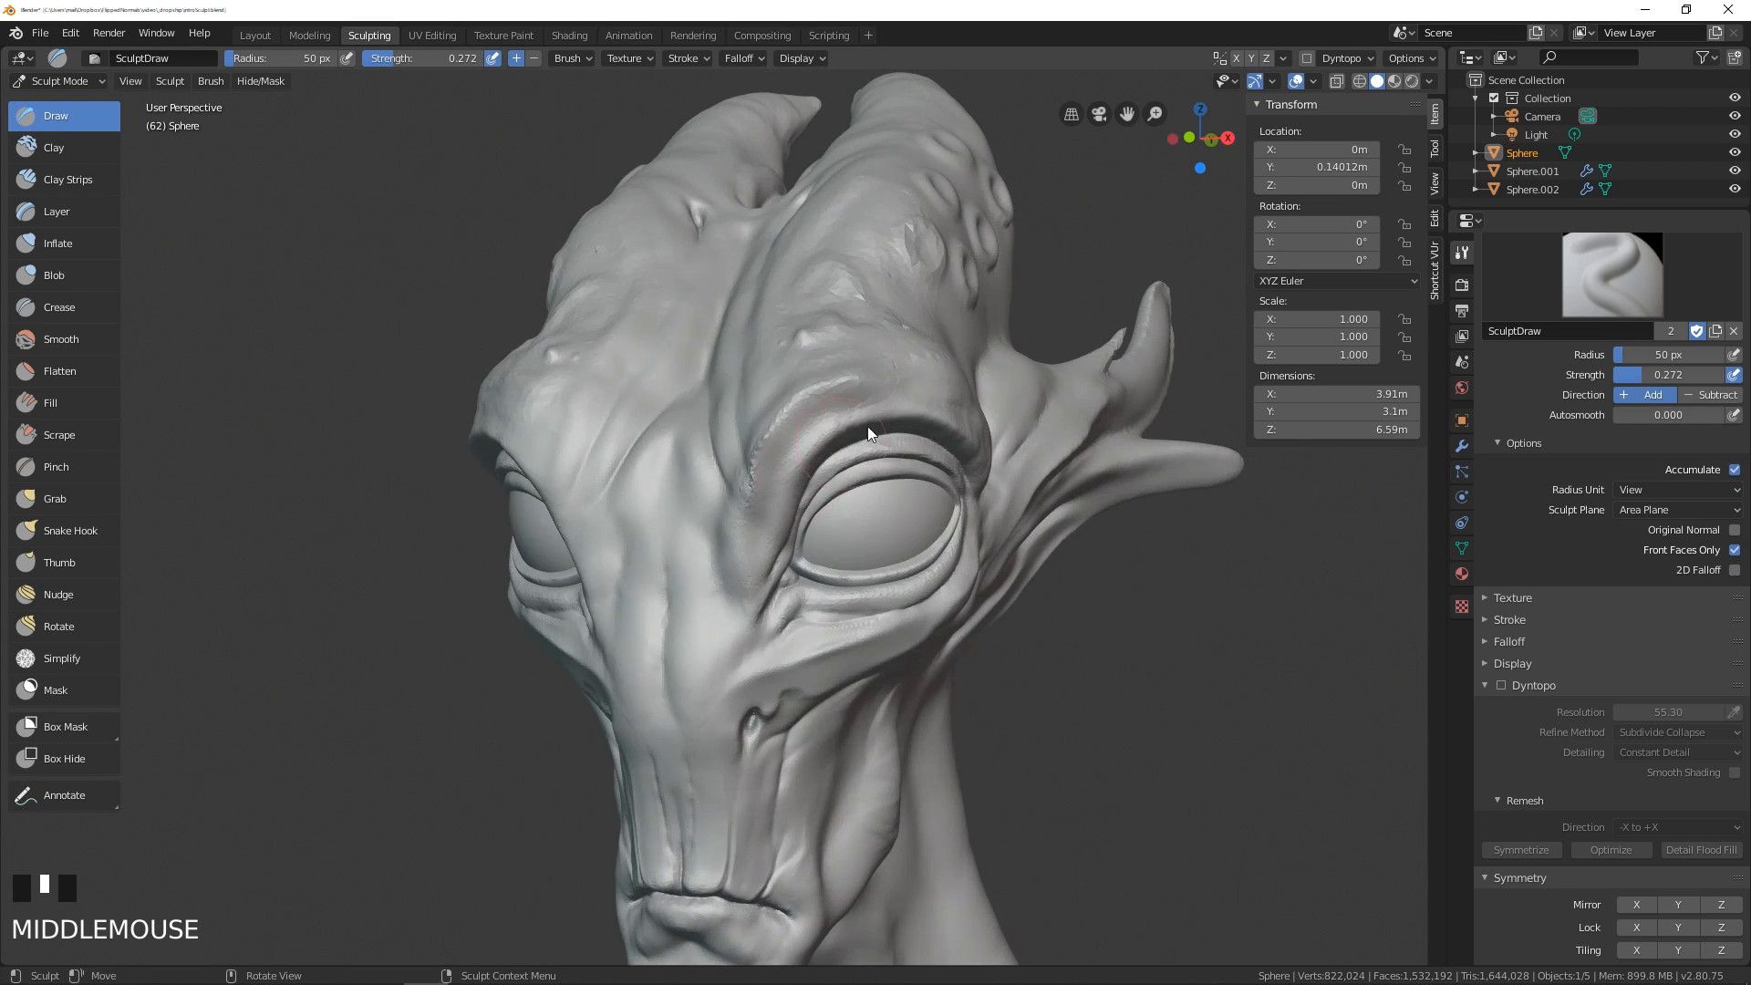
- Extend the one-sided ridge along the top of the brow with the Draw brush
{"action": "mouse_move", "coordinate": [786, 403]}
{"action": "left_mouse_down"}
{"action": "mouse_move", "coordinate": [854, 378]}
{"action": "mouse_move", "coordinate": [887, 390]}
{"action": "mouse_move", "coordinate": [793, 413]}
{"action": "left_mouse_up"}
{"action": "mouse_move", "coordinate": [794, 414]}
{"action": "middle_mouse_down"}
{"action": "mouse_move", "coordinate": [840, 370]}
{"action": "mouse_move", "coordinate": [699, 369]}
{"action": "mouse_move", "coordinate": [807, 407]}
{"action": "middle_mouse_up"}
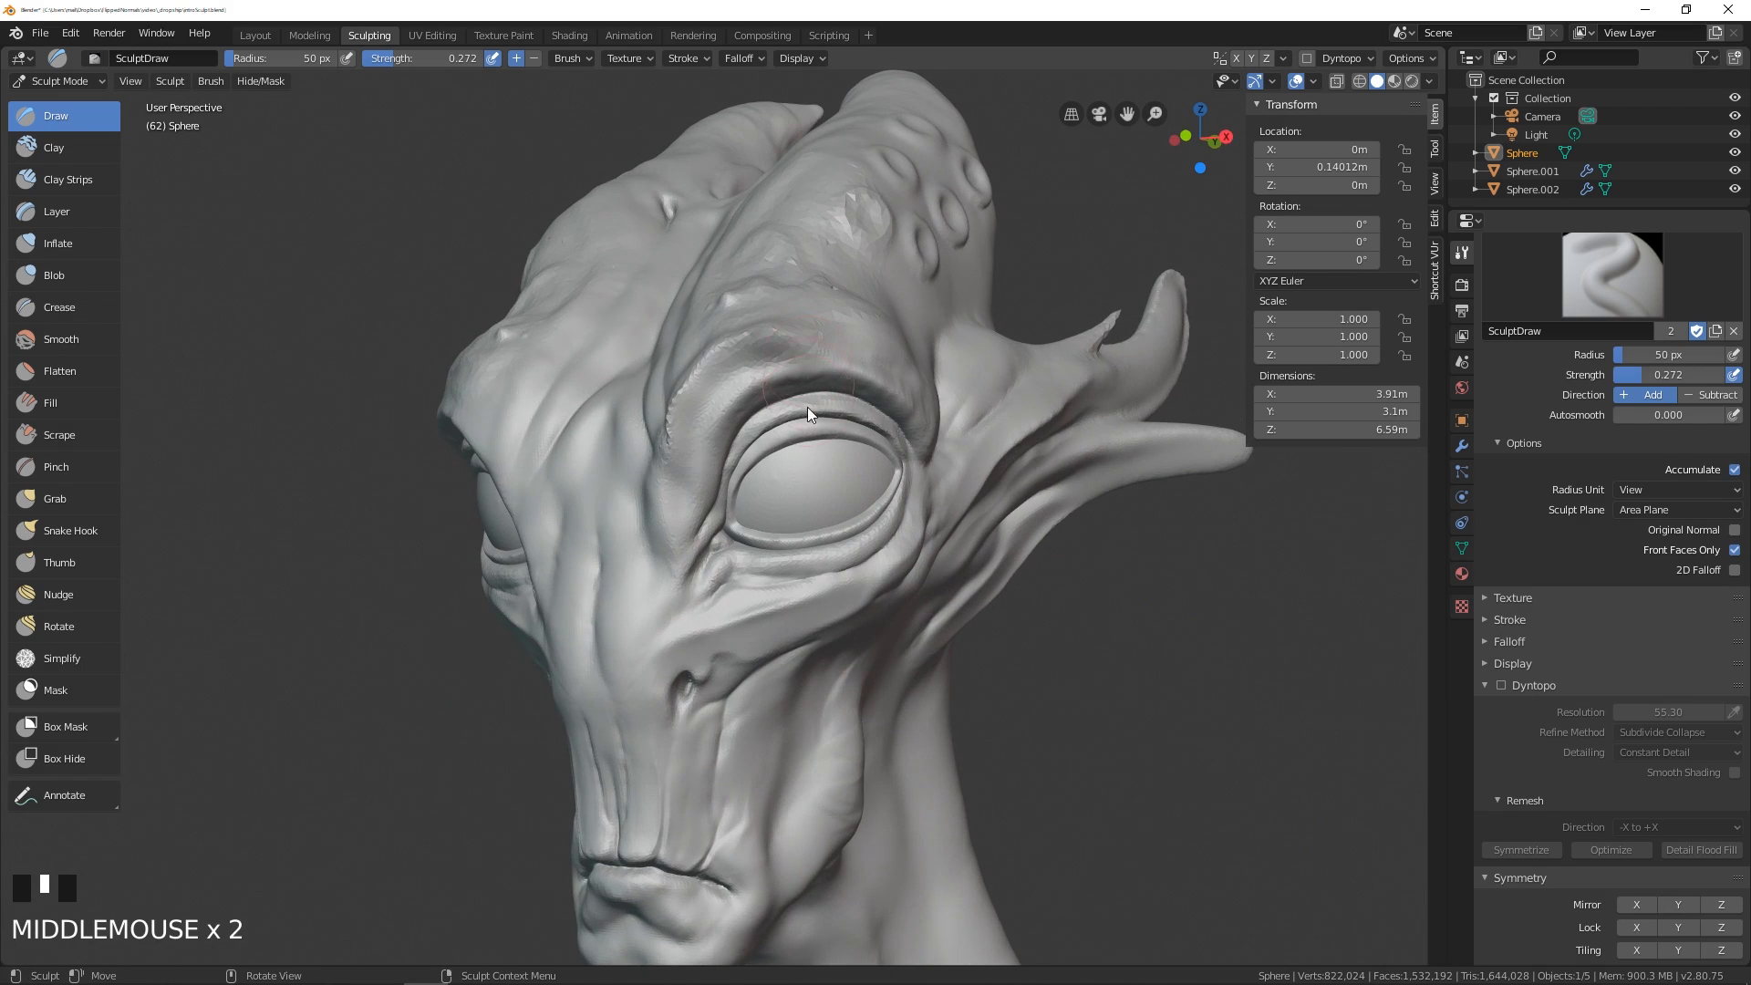
{"action": "middle_click_drag", "start_coordinate": [965, 494], "coordinate": [896, 290]}
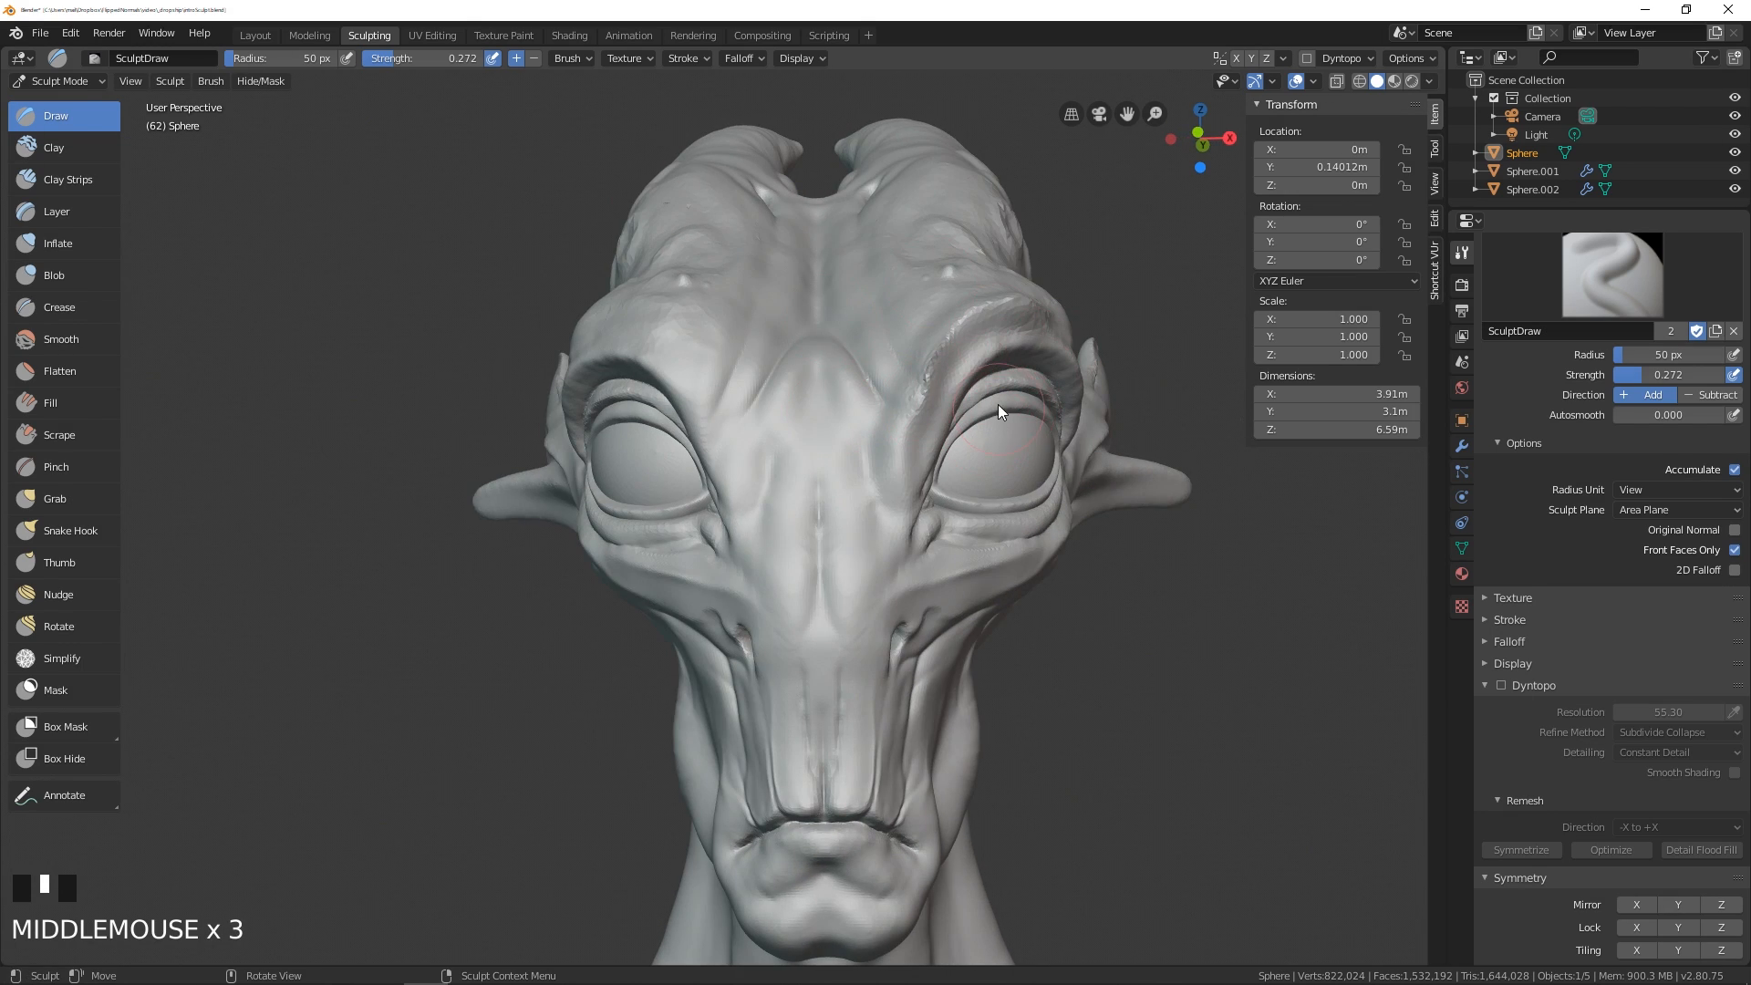
- Turn Dyntopo back on and symmetrize the head mesh in the -X to +X direction
{"action": "key", "text": "ctrl+d"}
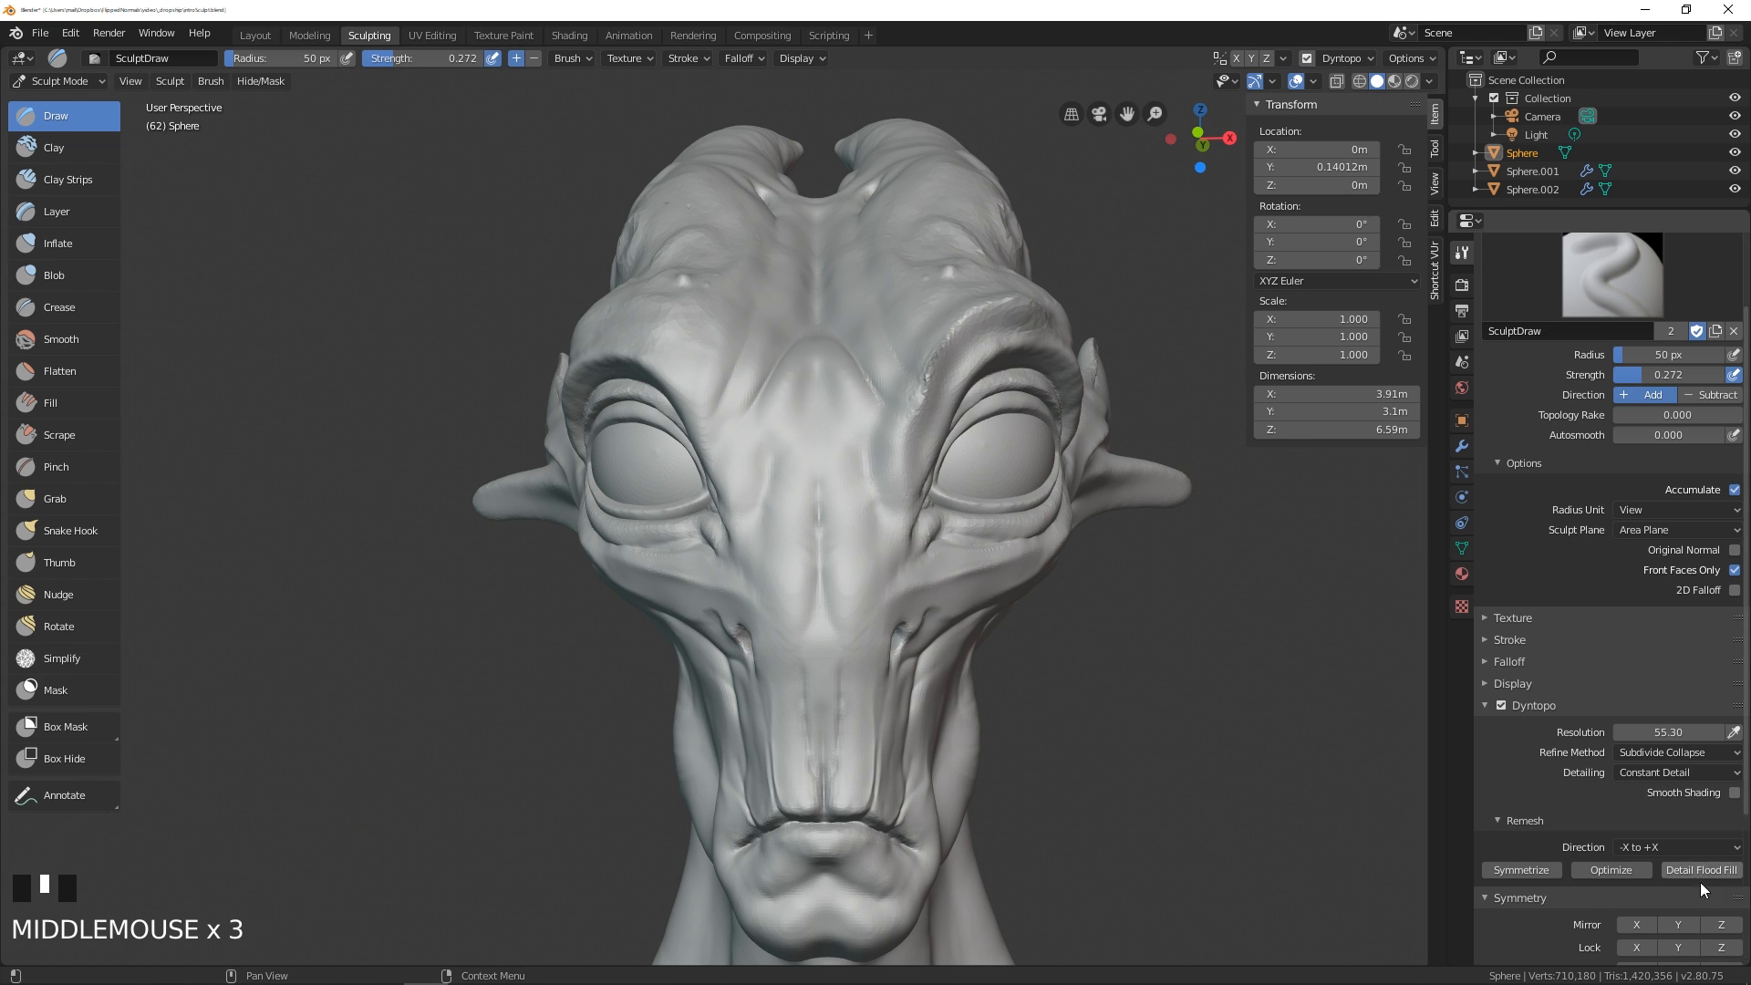
{"action": "middle_click_drag", "start_coordinate": [1085, 553], "coordinate": [1062, 579]}
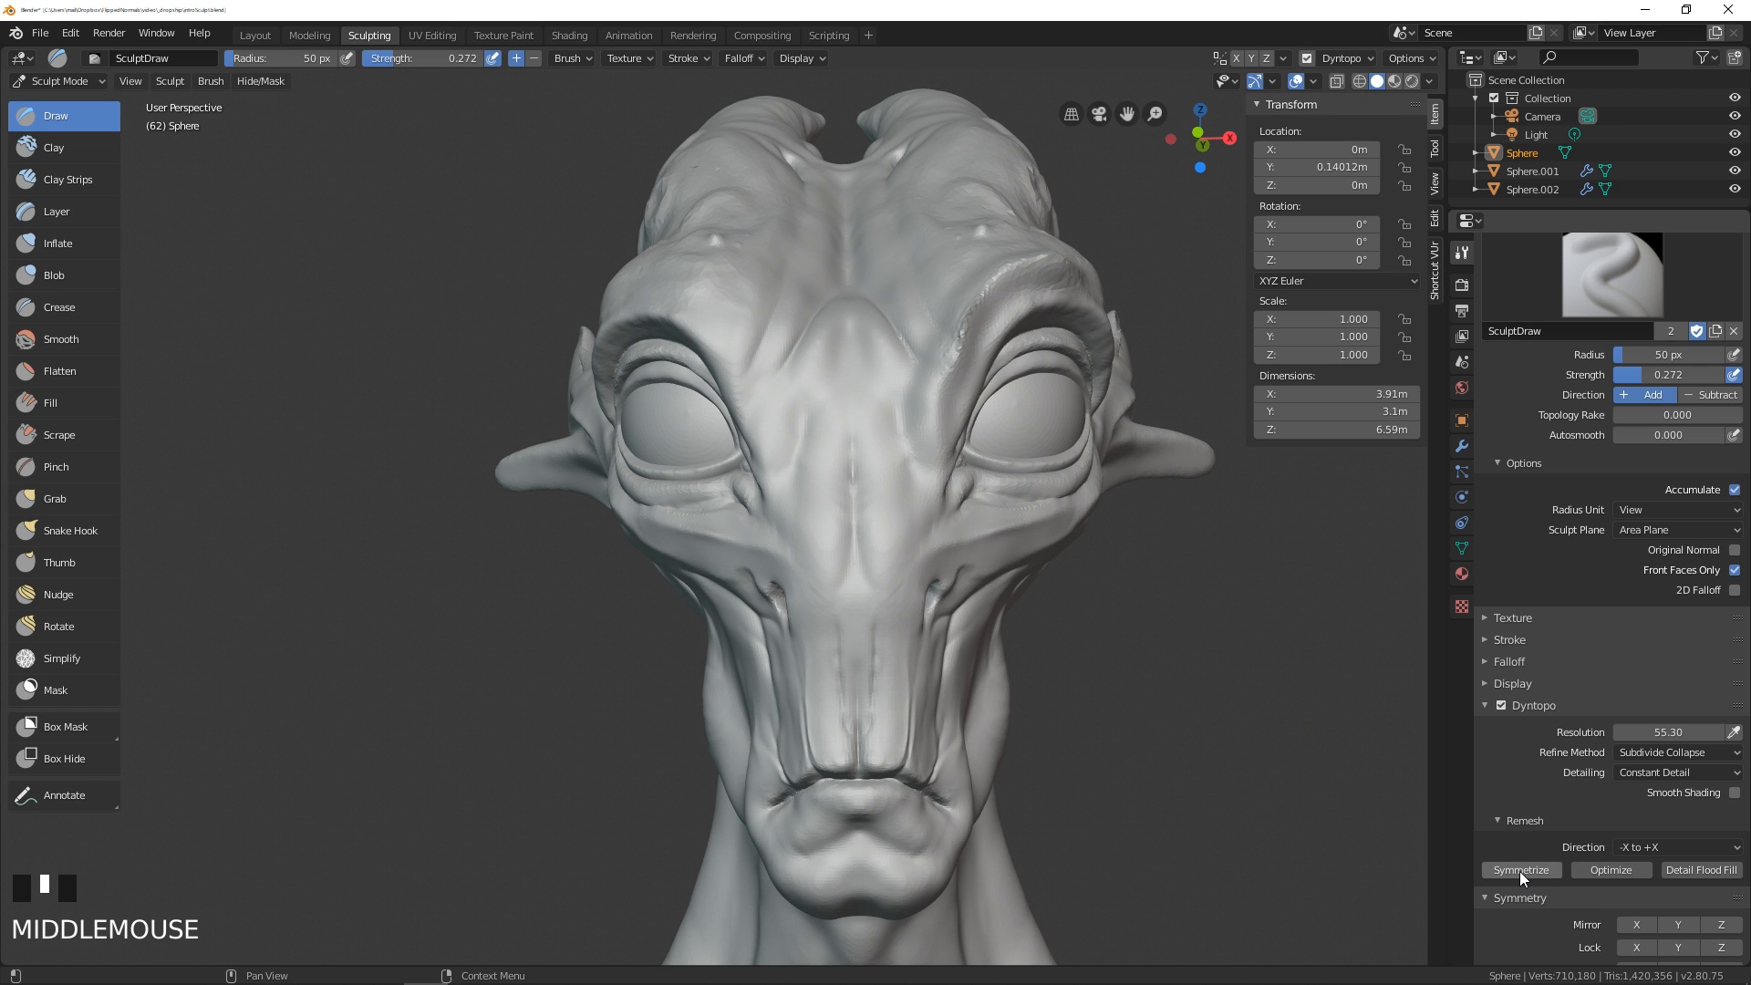
{"action": "mouse_move", "coordinate": [1165, 546]}
{"action": "middle_mouse_down"}
{"action": "mouse_move", "coordinate": [1273, 611]}
{"action": "mouse_move", "coordinate": [1243, 670]}
{"action": "mouse_move", "coordinate": [1135, 687]}
{"action": "mouse_move", "coordinate": [1122, 594]}
{"action": "mouse_move", "coordinate": [611, 294]}
{"action": "middle_mouse_up"}
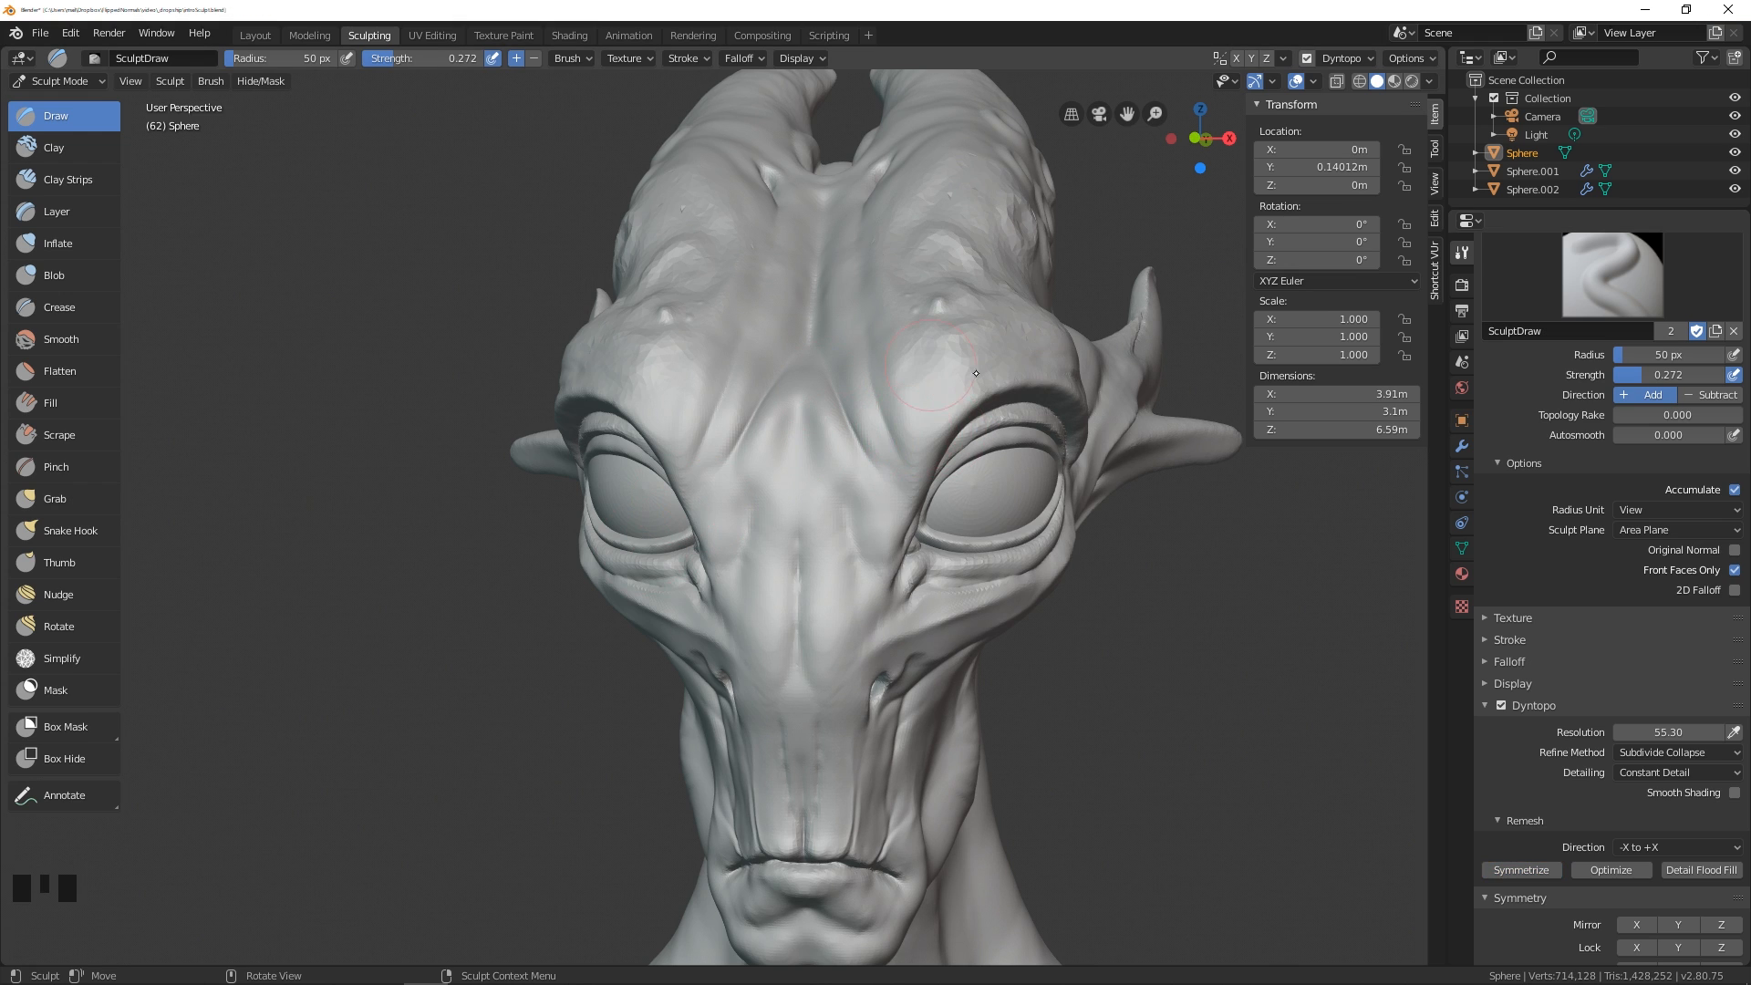
{"action": "middle_click_drag", "start_coordinate": [959, 419], "coordinate": [880, 436]}
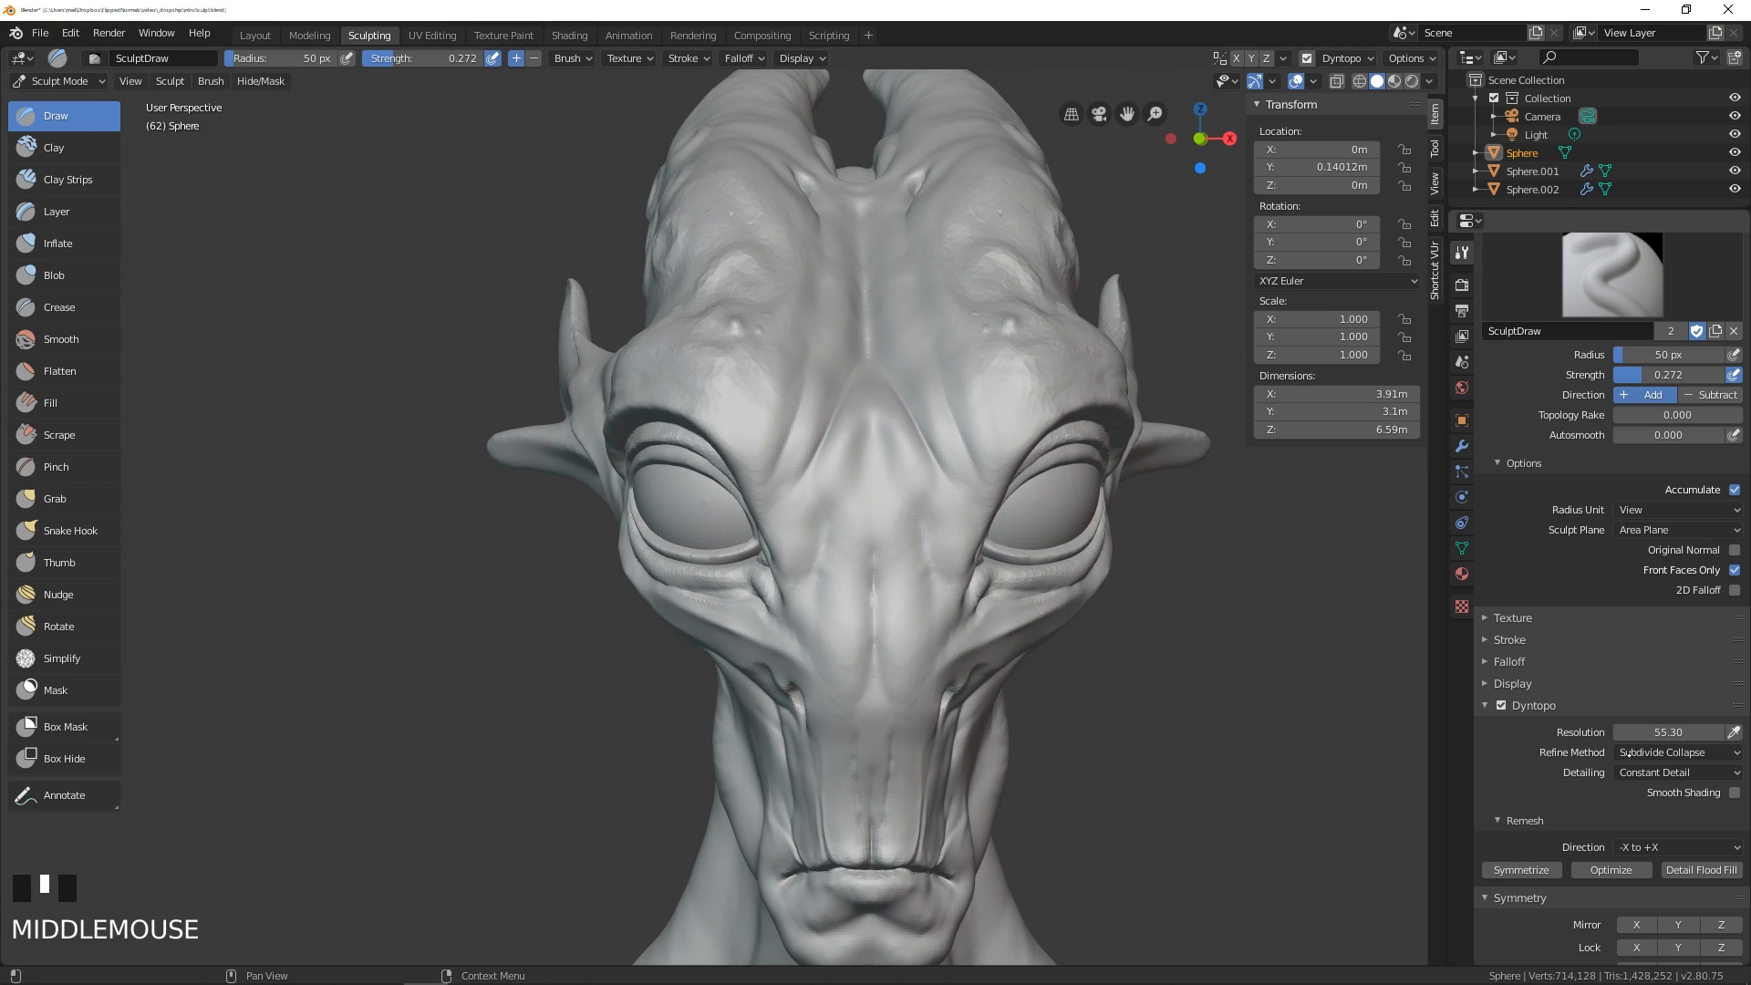
- Try symmetrizing the mesh in the -Z to +Z direction and undo it
{"action": "left_click", "coordinate": [1651, 847]}
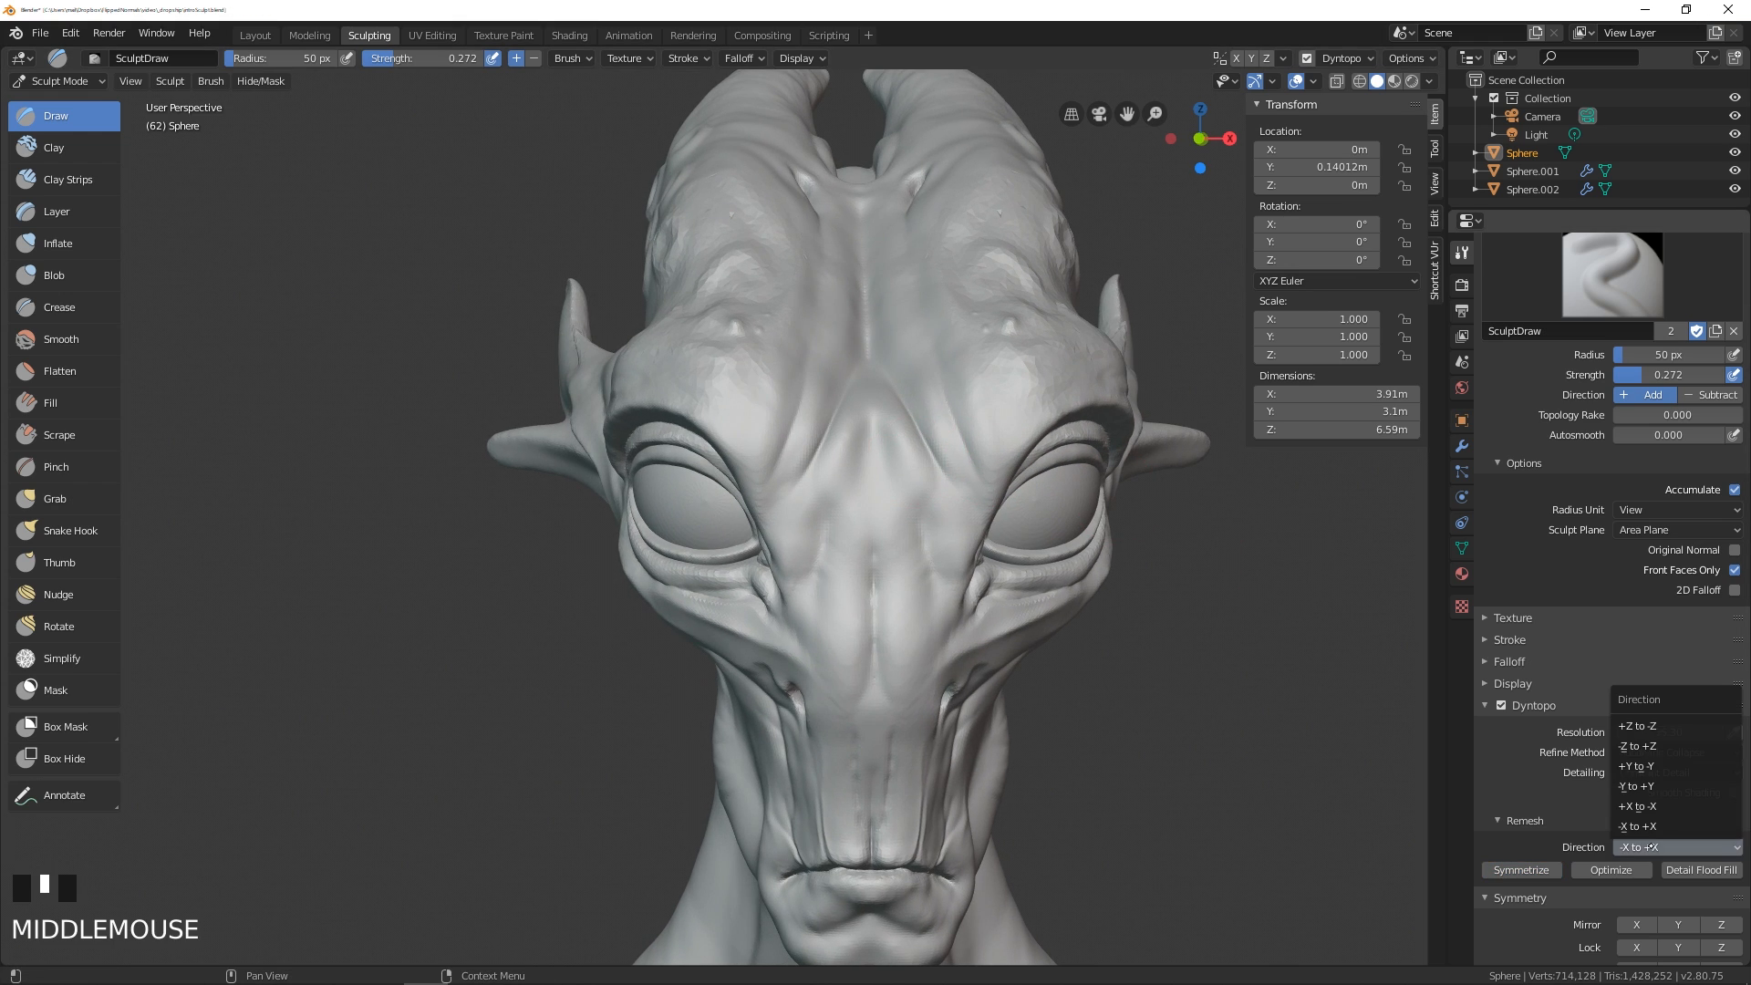
{"action": "left_click", "coordinate": [1649, 746]}
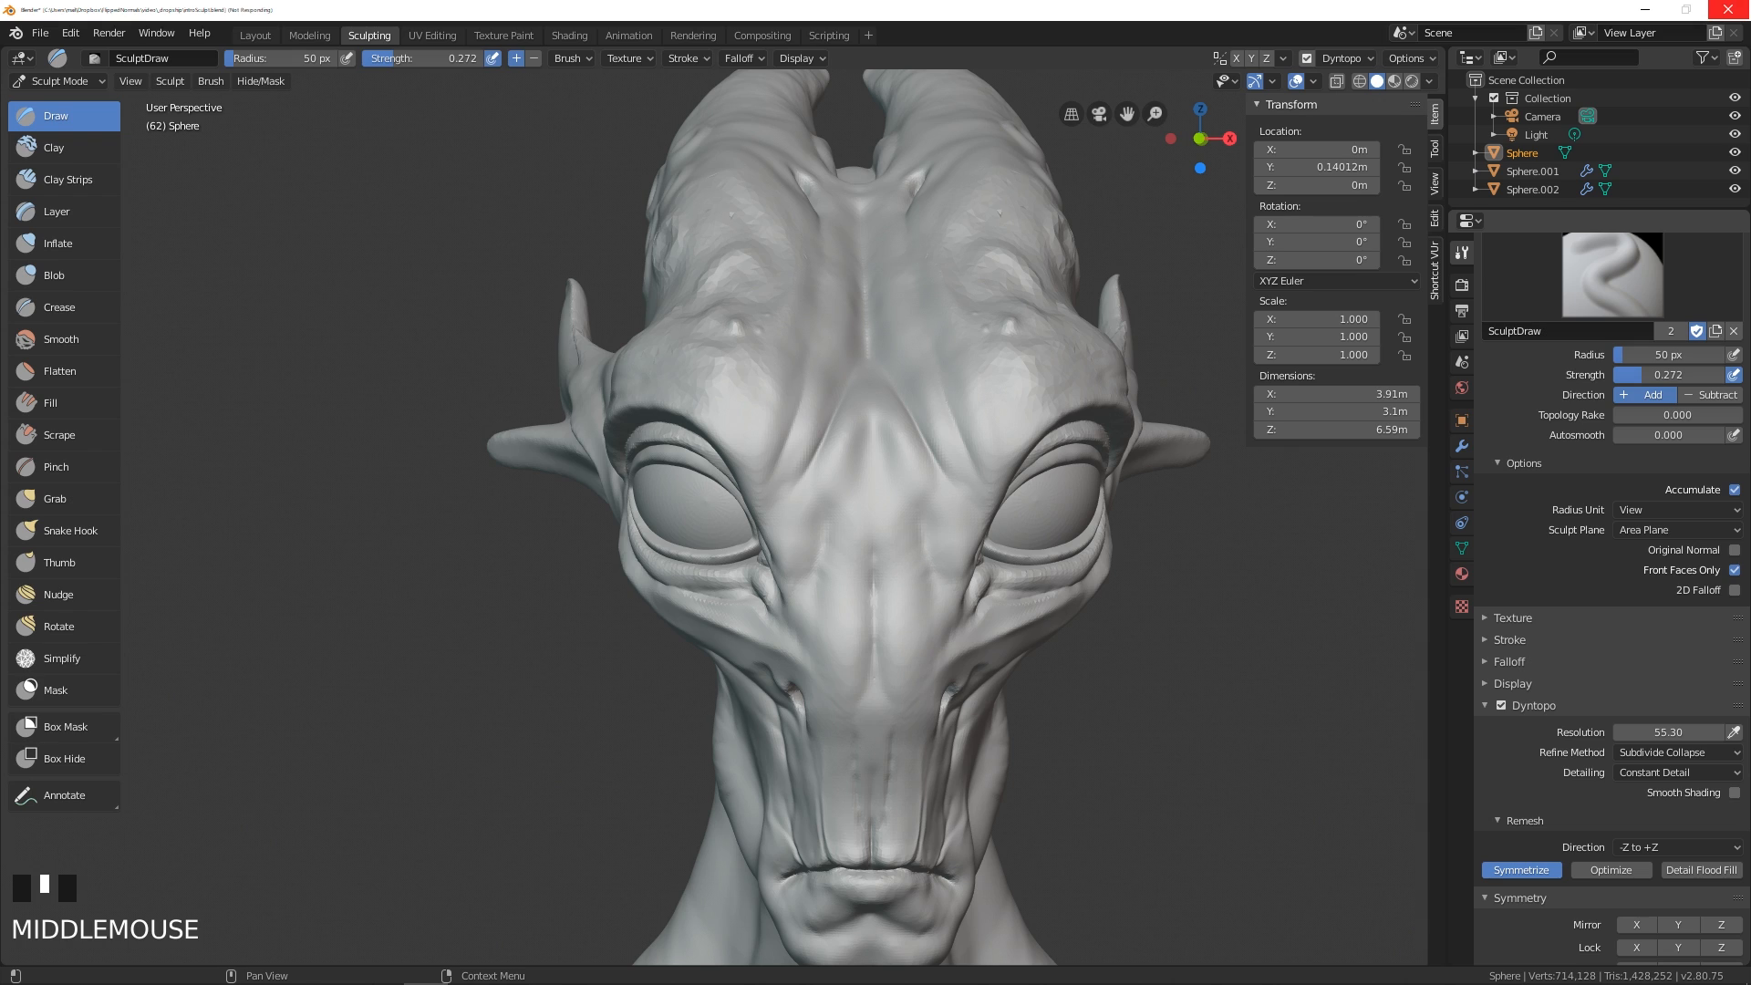
{"action": "middle_click_drag", "start_coordinate": [957, 587], "coordinate": [880, 588]}
{"action": "middle_click_drag", "start_coordinate": [880, 588], "coordinate": [905, 666], "text": "ctrl"}
{"action": "middle_click_drag", "start_coordinate": [808, 493], "coordinate": [701, 510]}
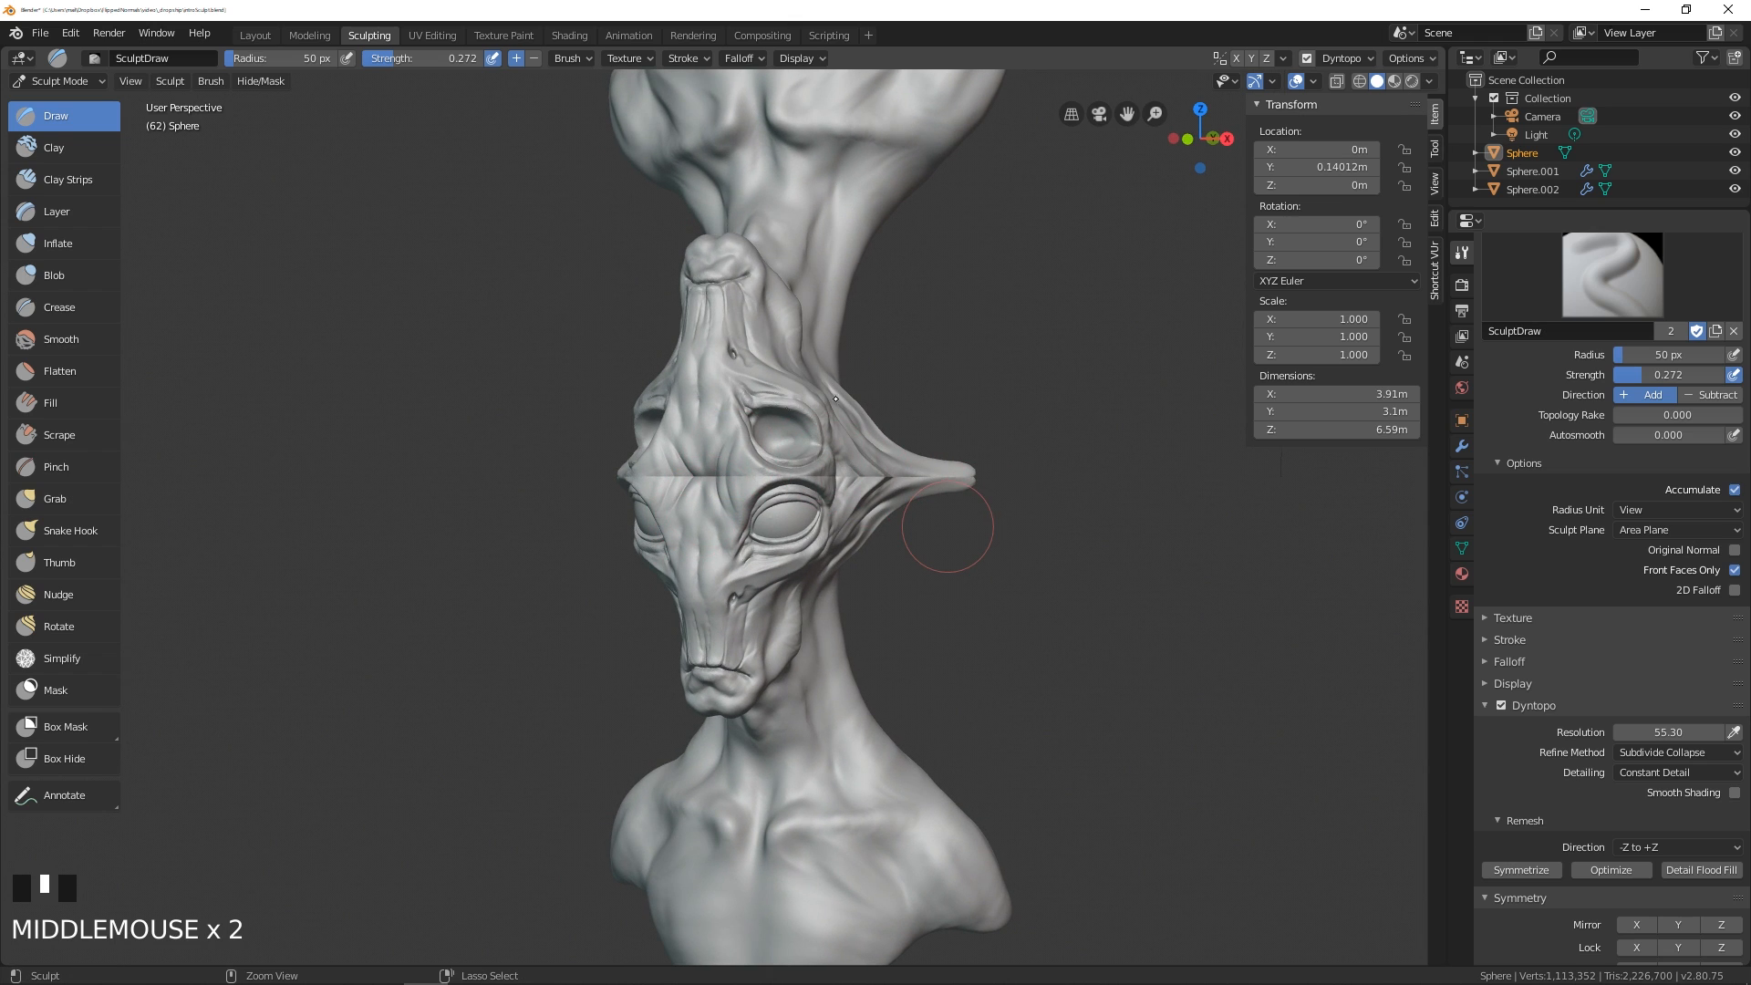
{"action": "key", "text": "ctrl+z"}
- Switch the Dyntopo detailing to Relative Detail and back to Constant Detail
{"action": "middle_click_drag", "start_coordinate": [817, 521], "coordinate": [874, 523]}
{"action": "middle_click_drag", "start_coordinate": [873, 523], "coordinate": [867, 438], "text": "ctrl"}
{"action": "middle_click_drag", "start_coordinate": [866, 456], "coordinate": [825, 506]}
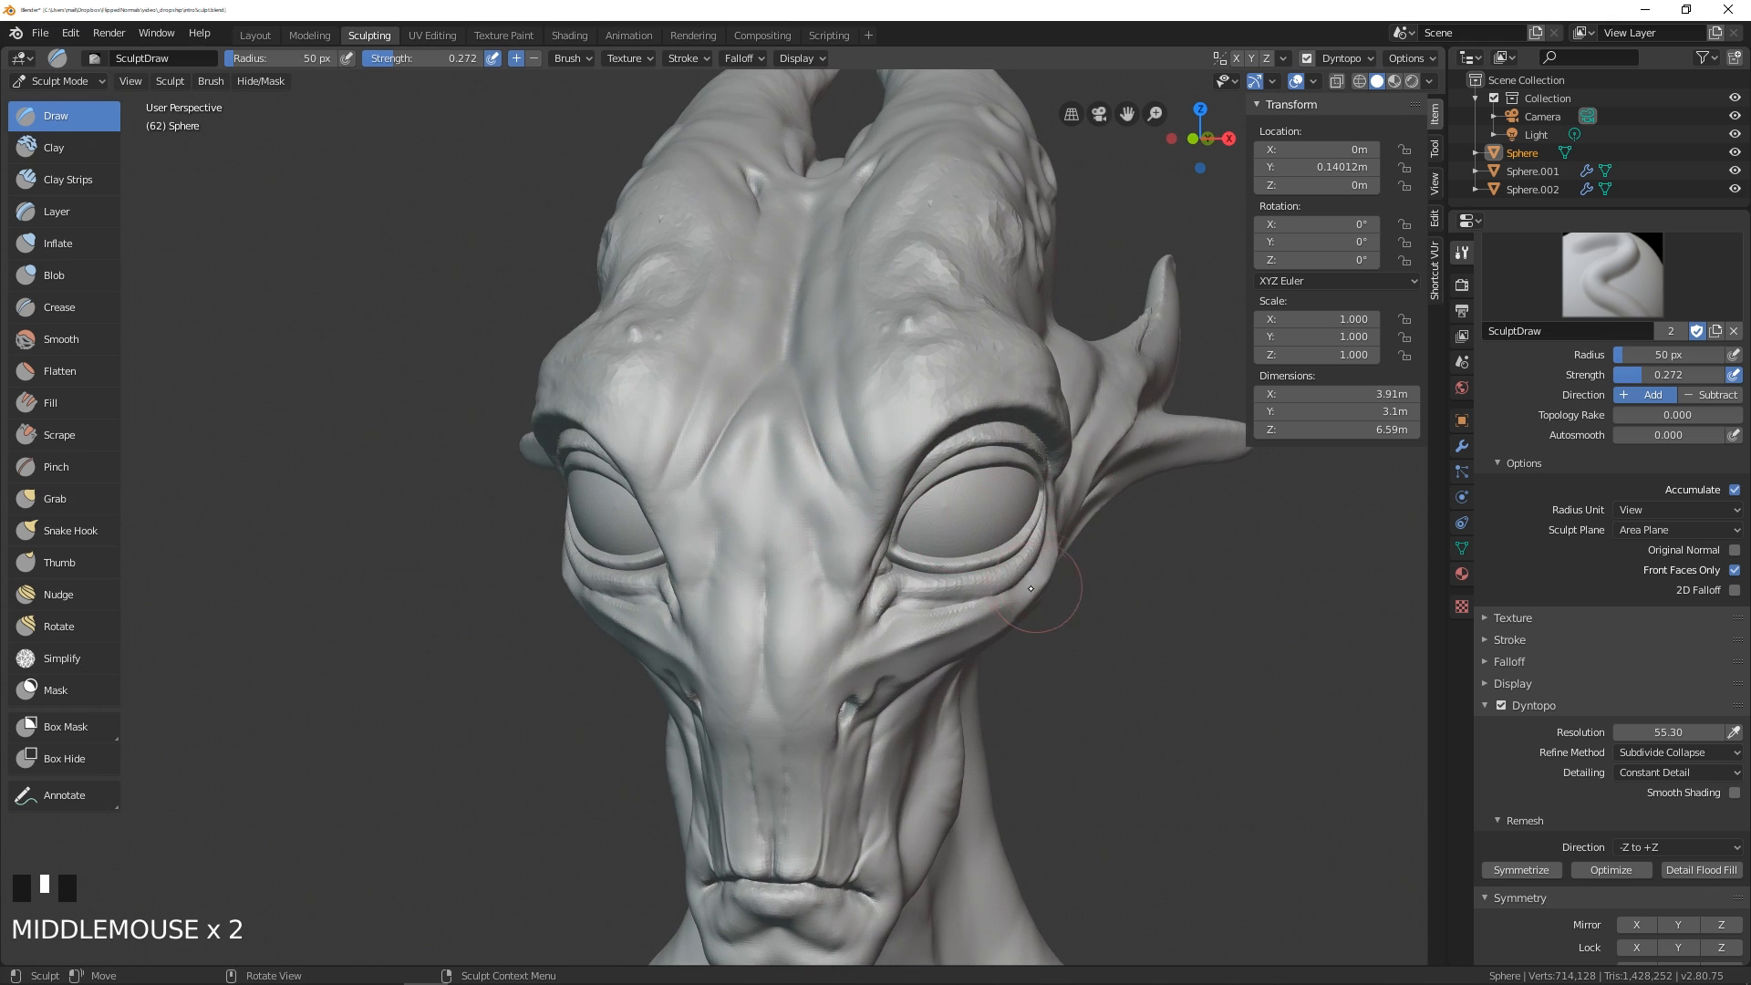
{"action": "middle_click_drag", "start_coordinate": [1031, 589], "coordinate": [1022, 565], "text": "shift"}
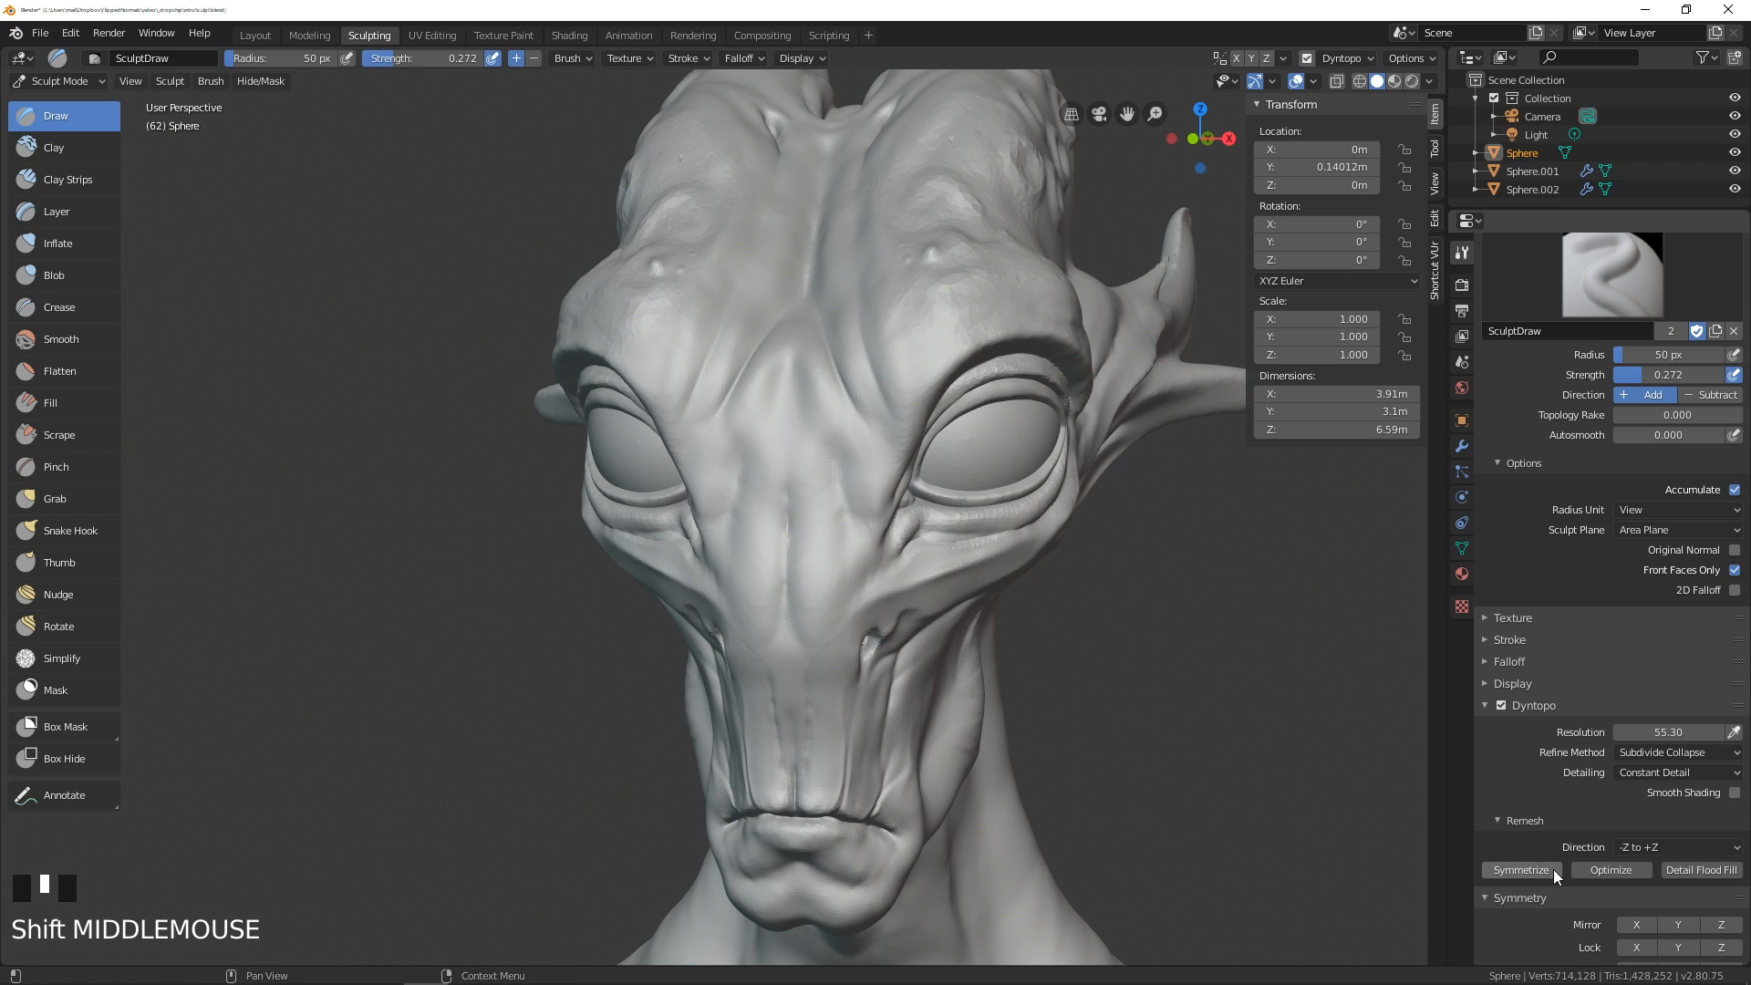
{"action": "left_click", "coordinate": [1638, 771]}
{"action": "left_click", "coordinate": [1643, 792]}
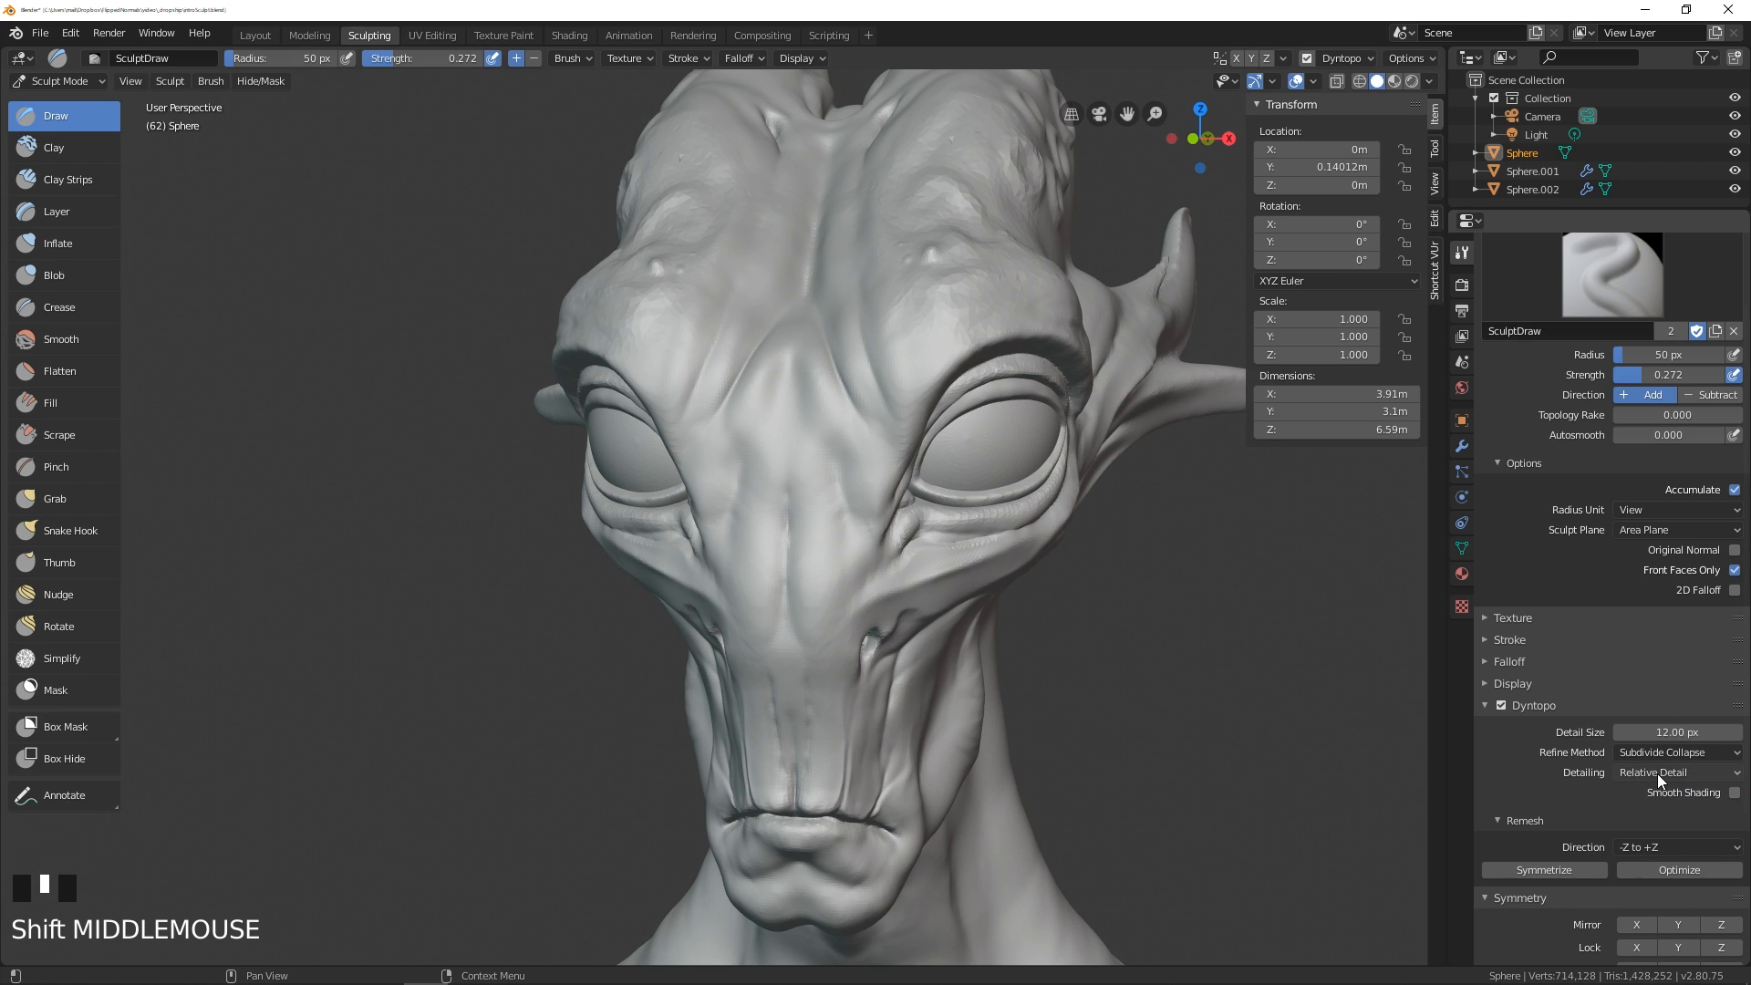
{"action": "left_click", "coordinate": [1656, 774]}
{"action": "left_click", "coordinate": [1652, 814]}
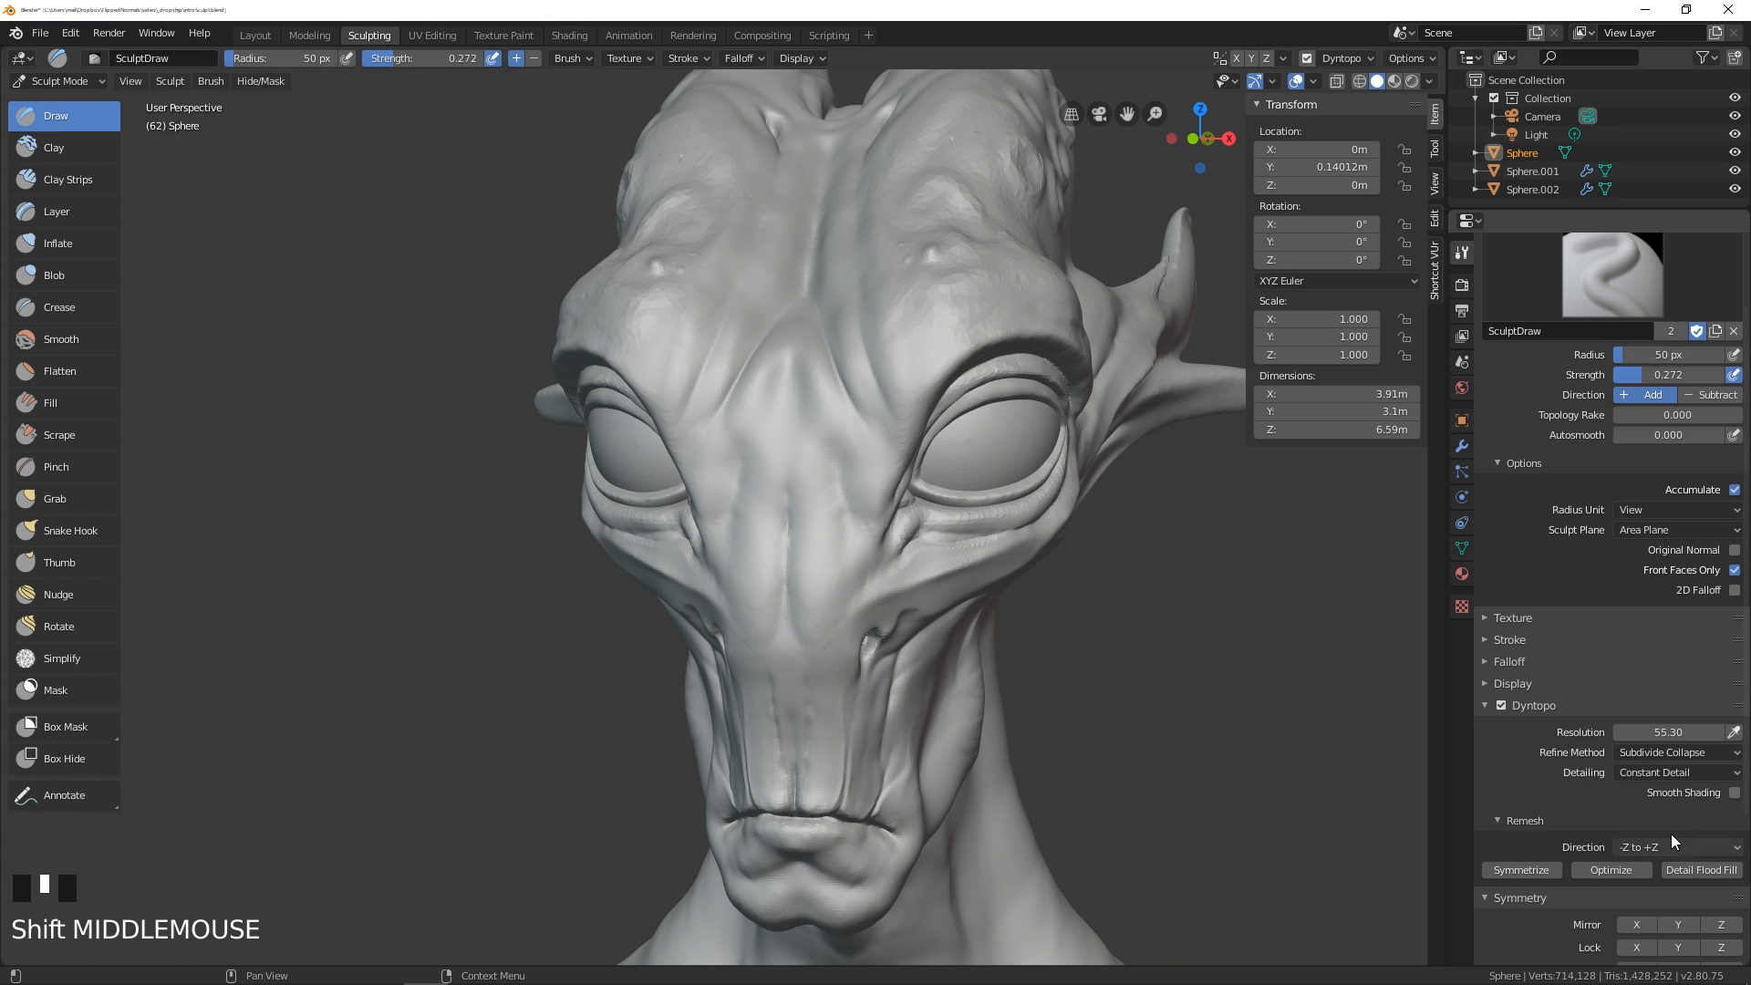
- Show the wireframe overlay and examine the mesh density around the brow and eye up close
{"action": "left_click", "coordinate": [1314, 81]}
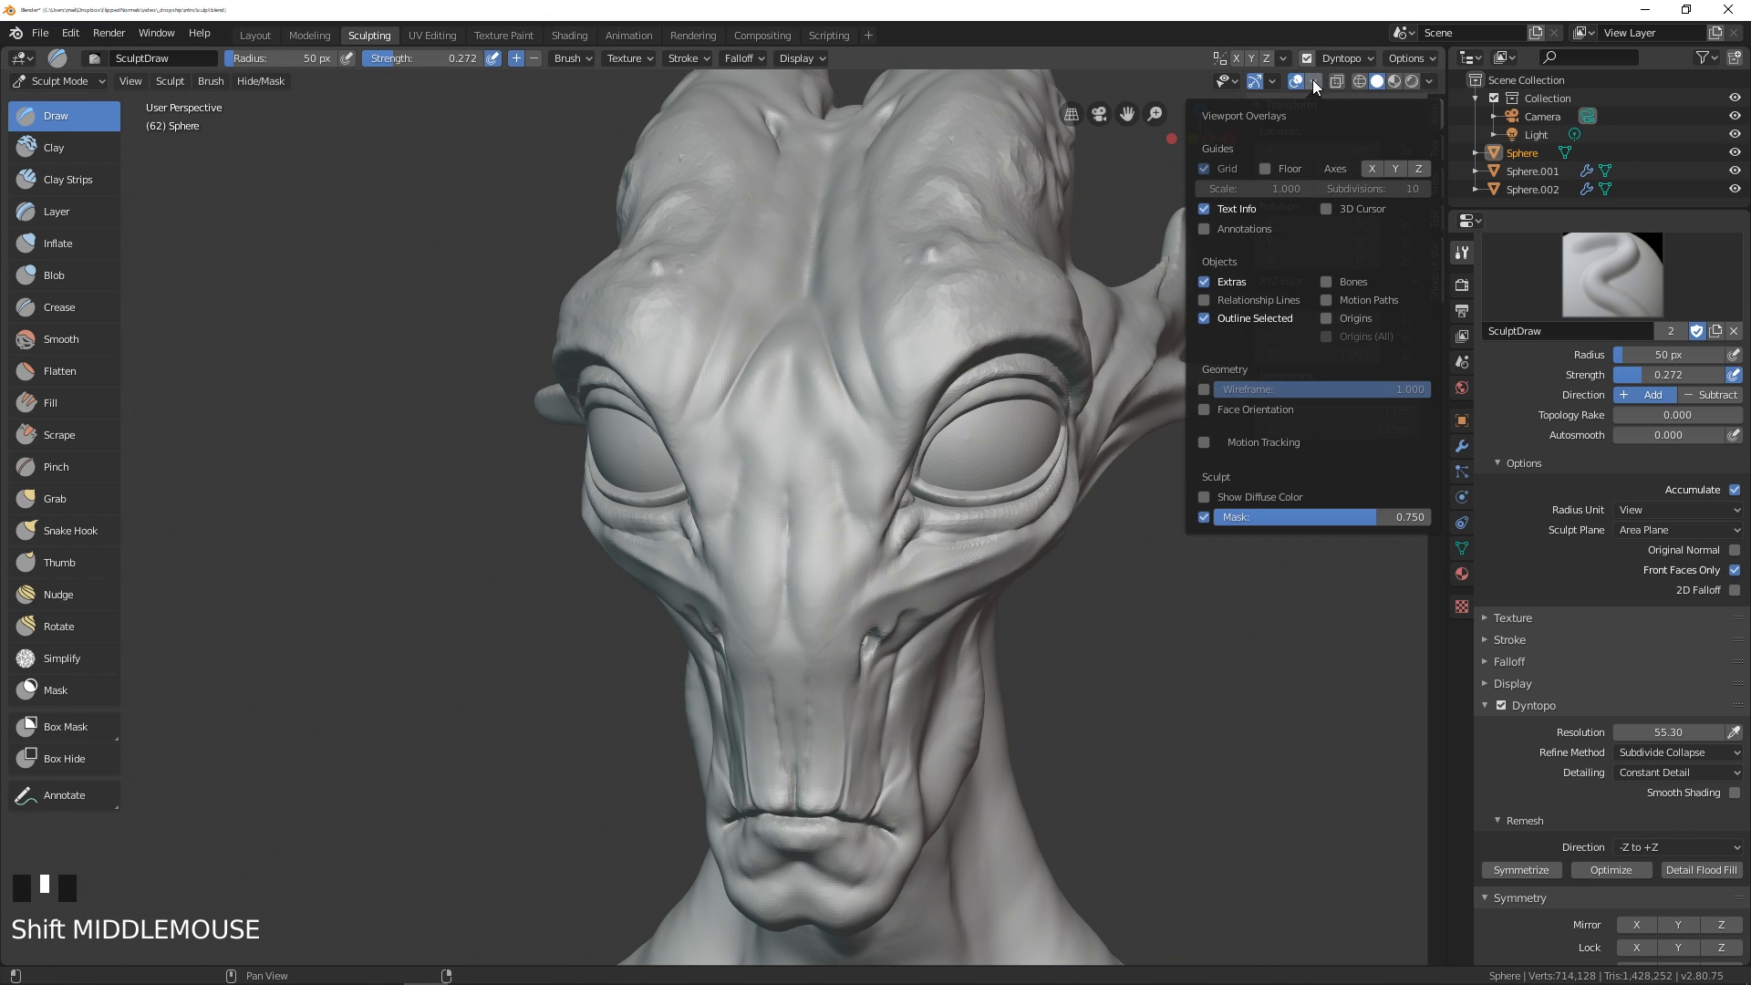
{"action": "left_click", "coordinate": [1204, 390]}
{"action": "middle_click_drag", "start_coordinate": [1154, 402], "coordinate": [821, 421]}
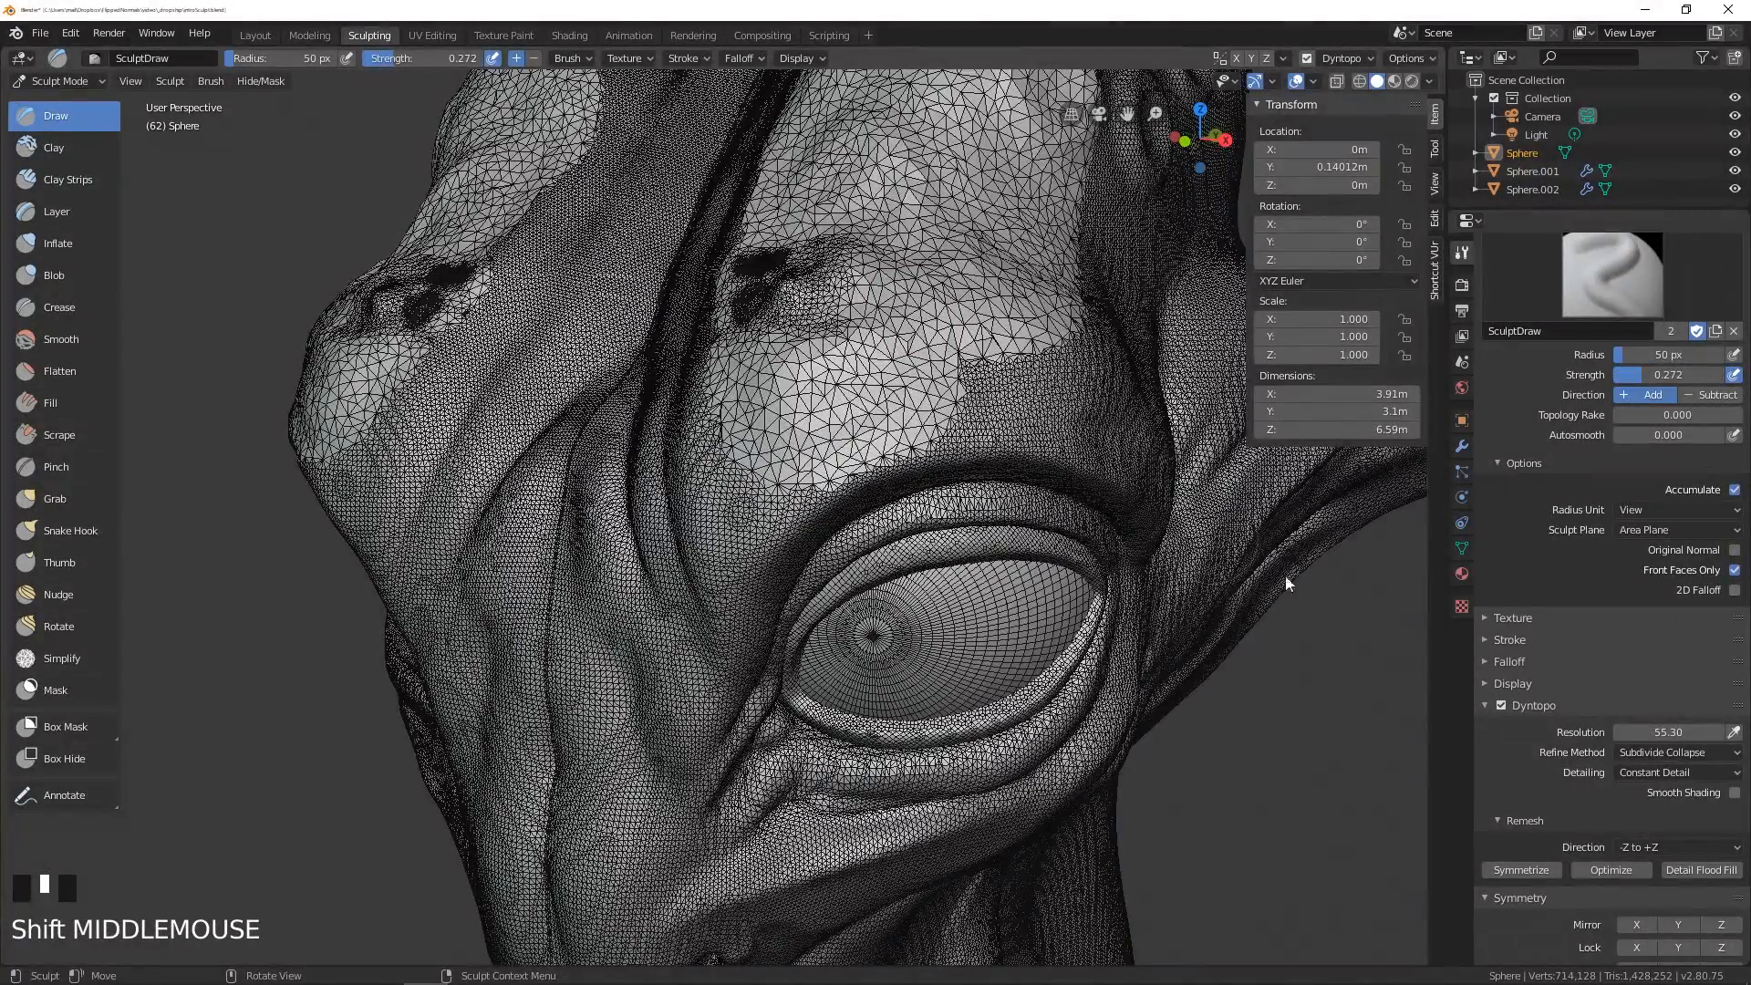
- Lower the Dyntopo resolution to 26.30 and inspect the wireframe density across the brow and horns
{"action": "left_click_drag", "start_coordinate": [1671, 732], "coordinate": [1450, 744]}
{"action": "middle_click_drag", "start_coordinate": [942, 382], "coordinate": [830, 568], "text": "shift"}
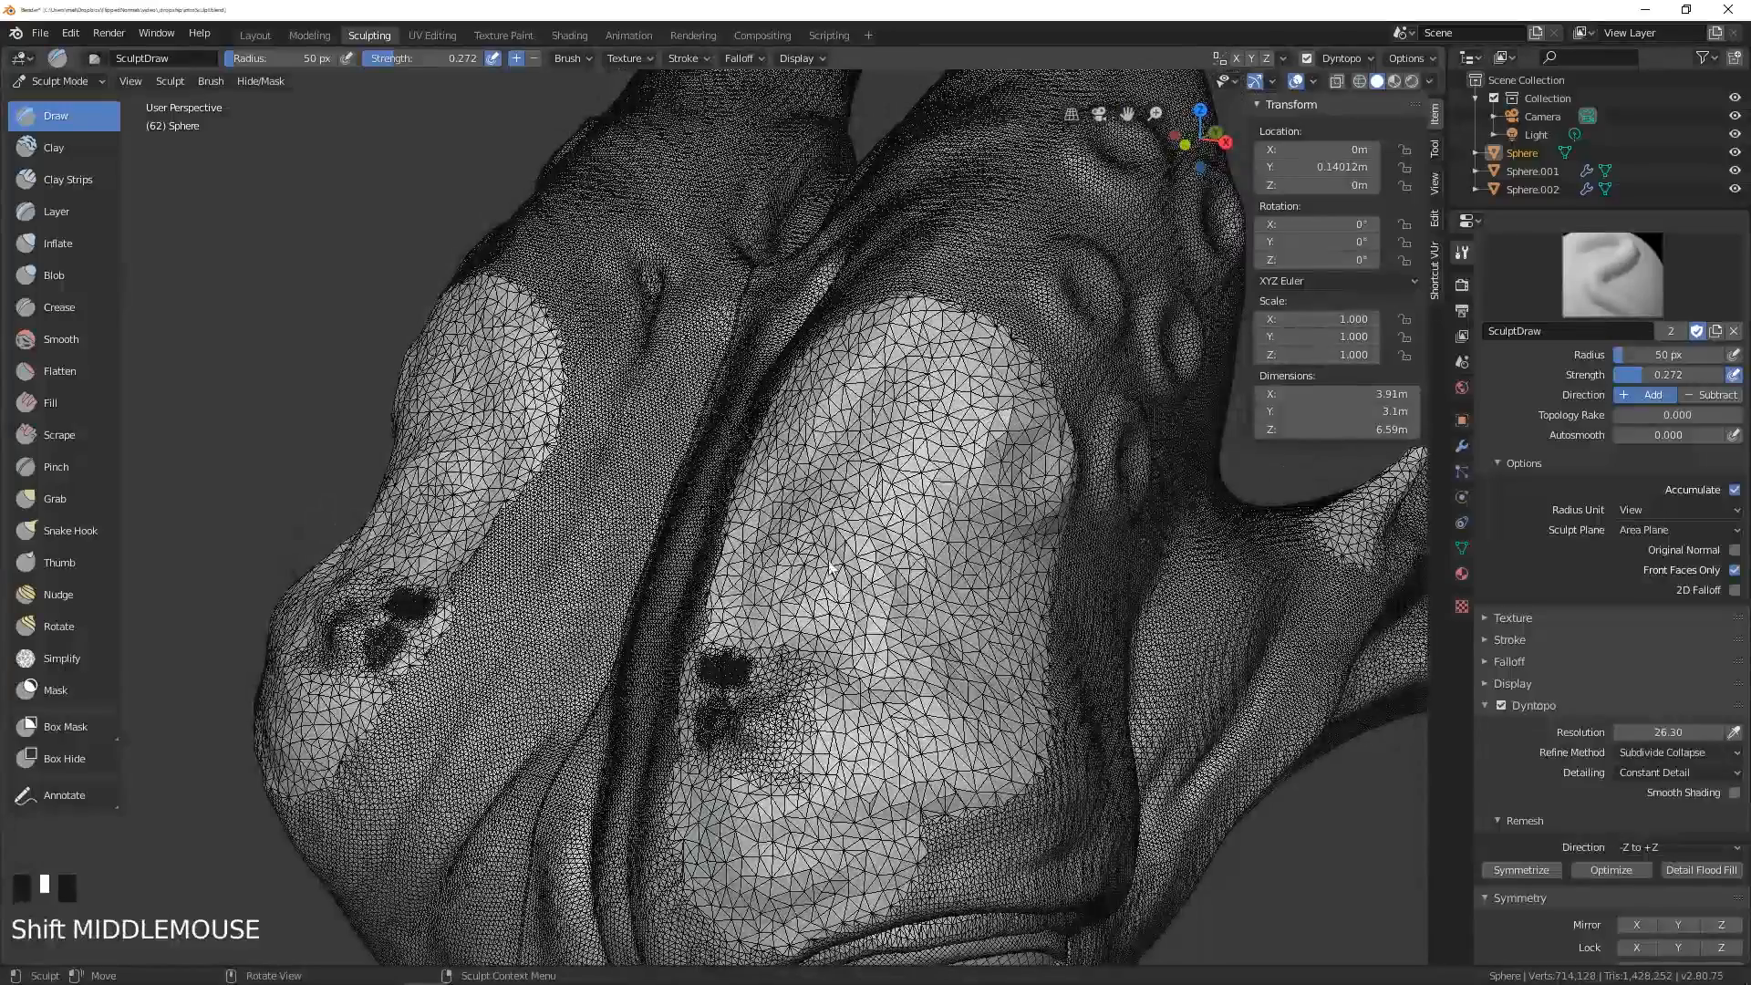
{"action": "mouse_move", "coordinate": [923, 466]}
{"action": "middle_mouse_down"}
{"action": "mouse_move", "coordinate": [921, 422]}
{"action": "mouse_move", "coordinate": [900, 416]}
{"action": "middle_mouse_up"}
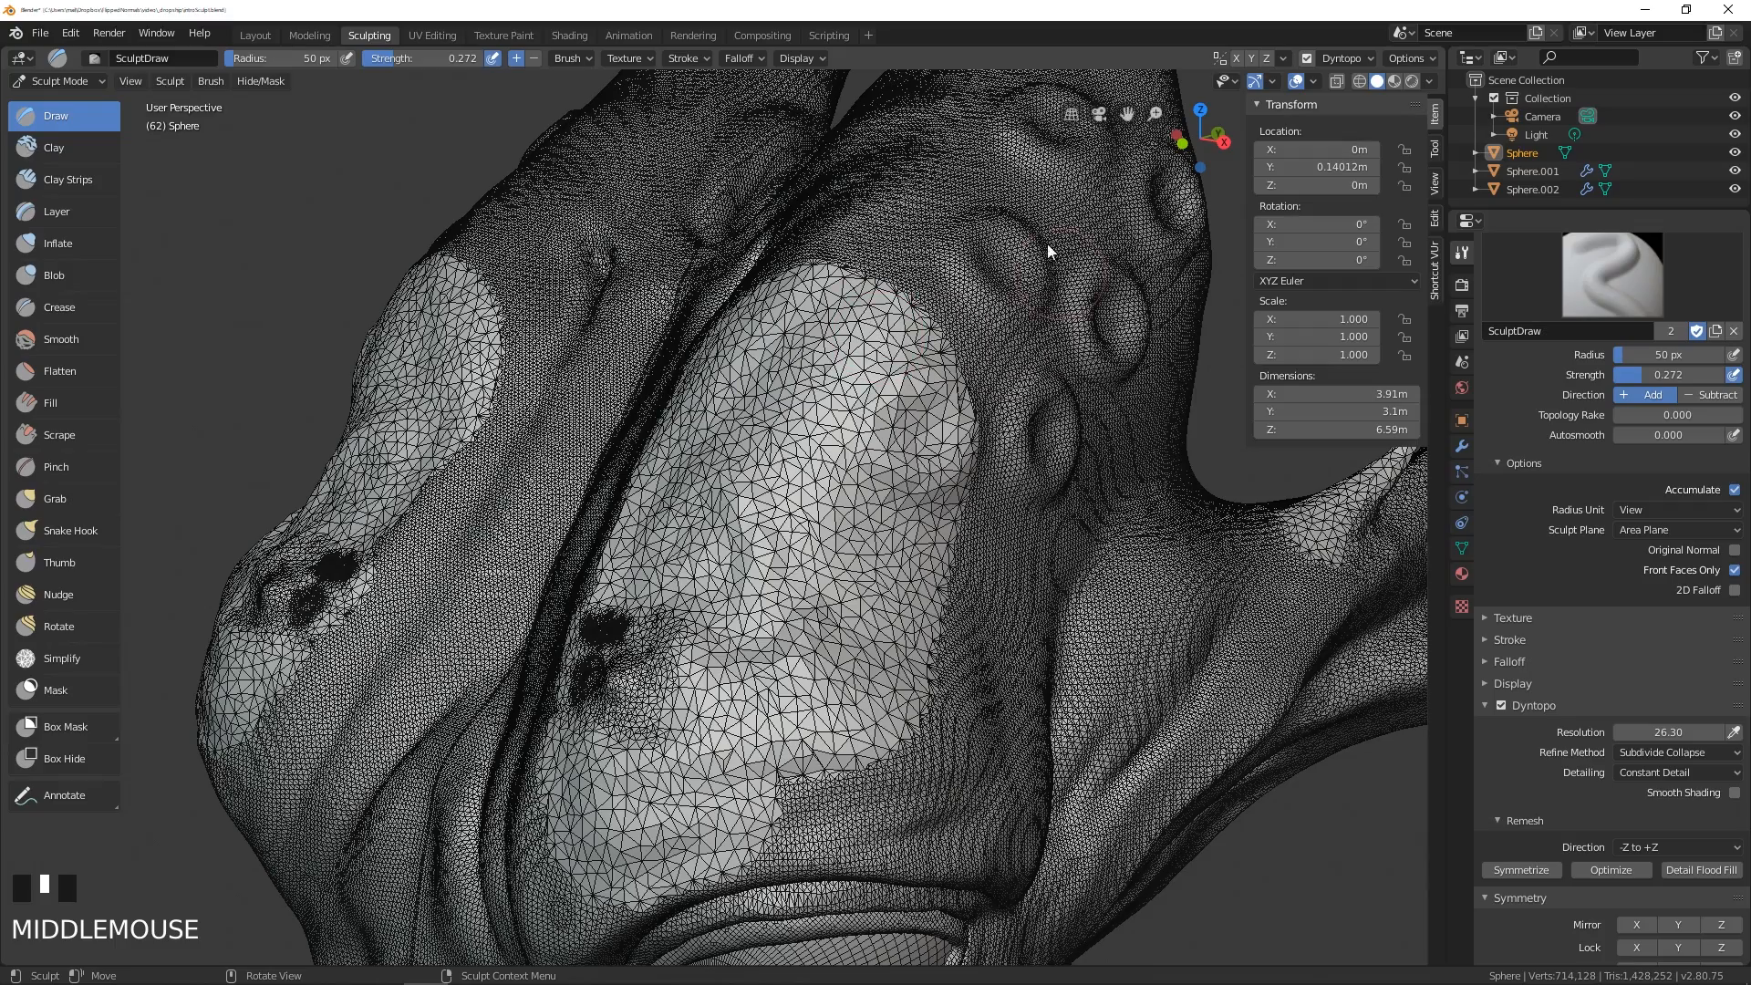
{"action": "mouse_move", "coordinate": [971, 433]}
{"action": "middle_mouse_down"}
{"action": "mouse_move", "coordinate": [939, 535]}
{"action": "mouse_move", "coordinate": [960, 468]}
{"action": "mouse_move", "coordinate": [755, 523]}
{"action": "middle_mouse_up"}
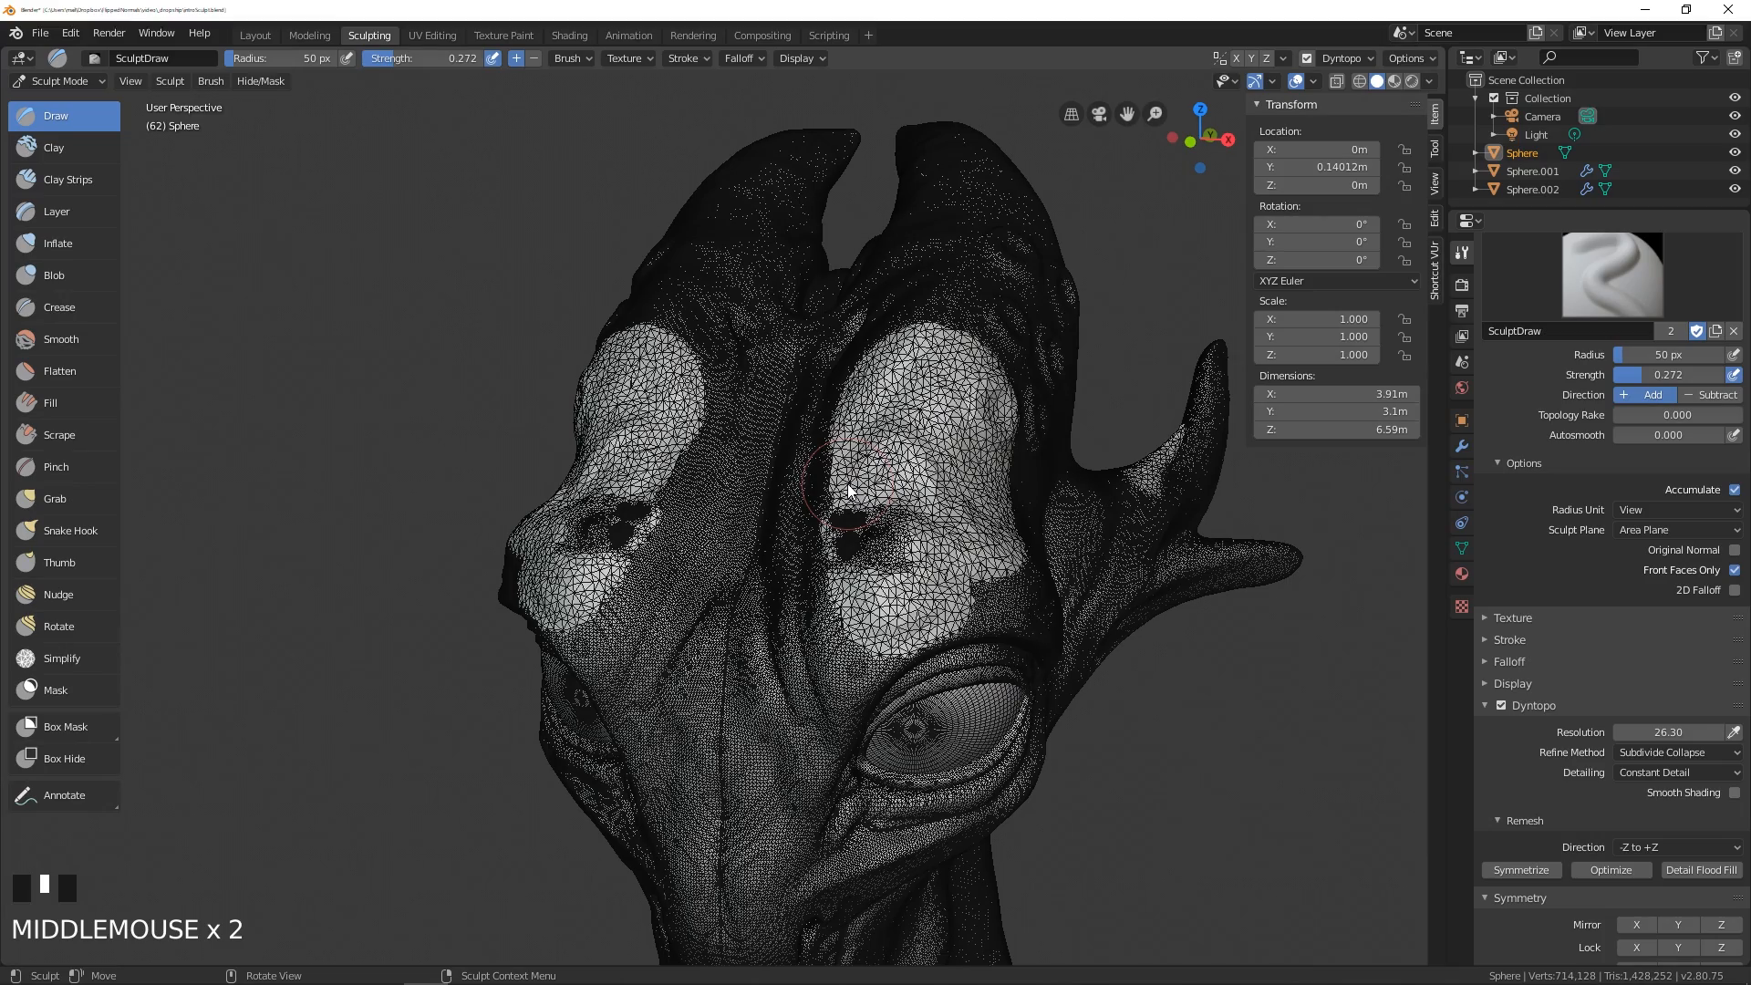
{"action": "middle_click_drag", "start_coordinate": [723, 527], "coordinate": [811, 527]}
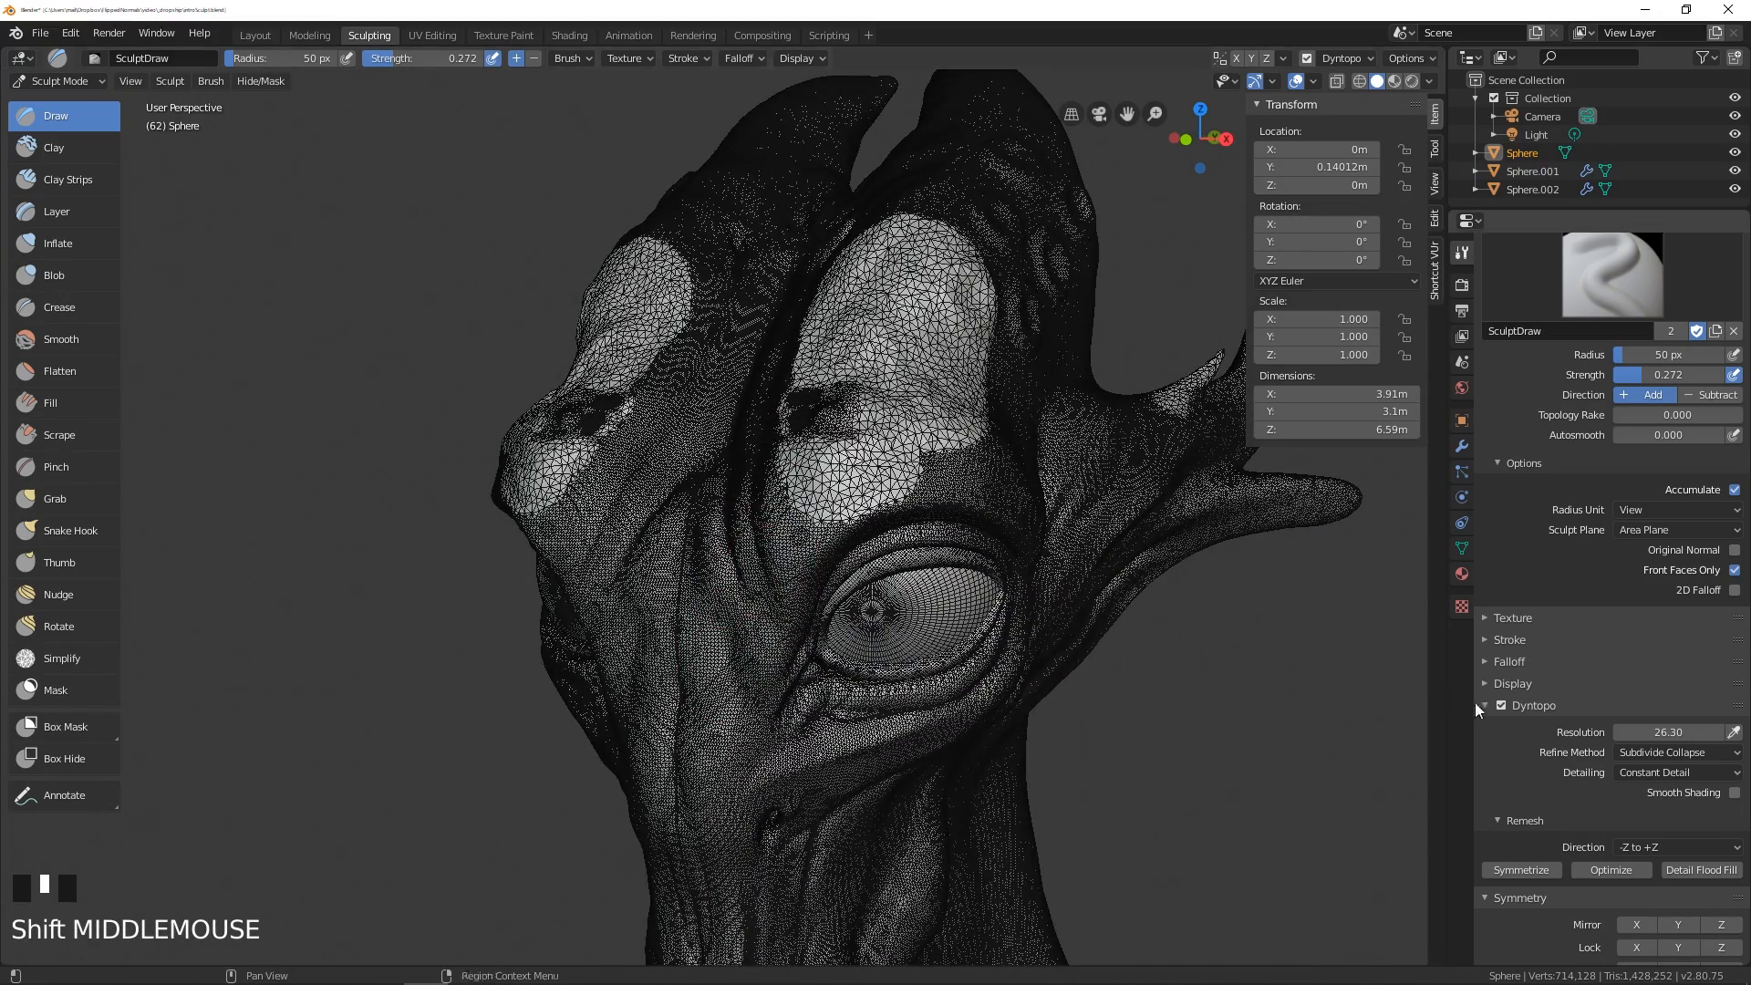
- Set the Dyntopo resolution to 45 and turn Dyntopo off
{"action": "double_click", "coordinate": [1680, 734]}
{"action": "type", "text": "45"}
{"action": "key", "text": "Return"}
{"action": "key", "text": "ctrl+d"}
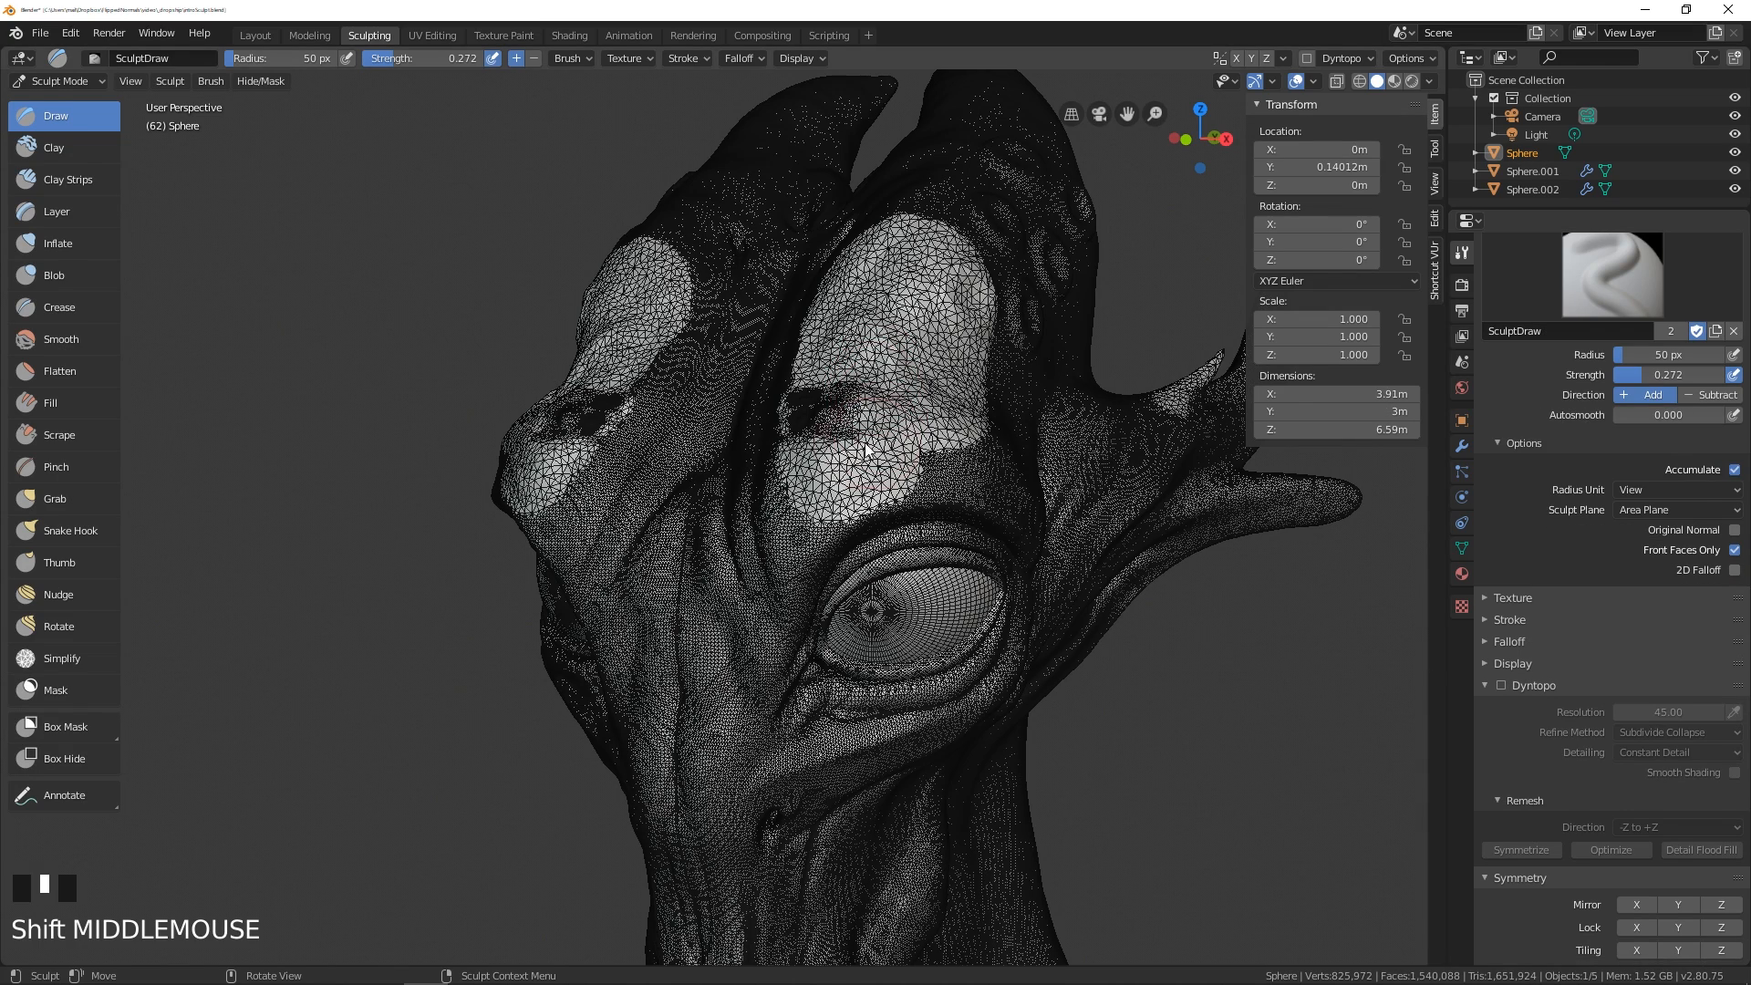
- Turn off the wireframe overlay so the head displays as a plain shaded surface
{"action": "middle_click_drag", "start_coordinate": [774, 480], "coordinate": [1311, 86]}
{"action": "middle_click_drag", "start_coordinate": [983, 272], "coordinate": [948, 401]}
{"action": "middle_click_drag", "start_coordinate": [821, 401], "coordinate": [659, 428], "text": "shift"}
{"action": "left_click", "coordinate": [1314, 81]}
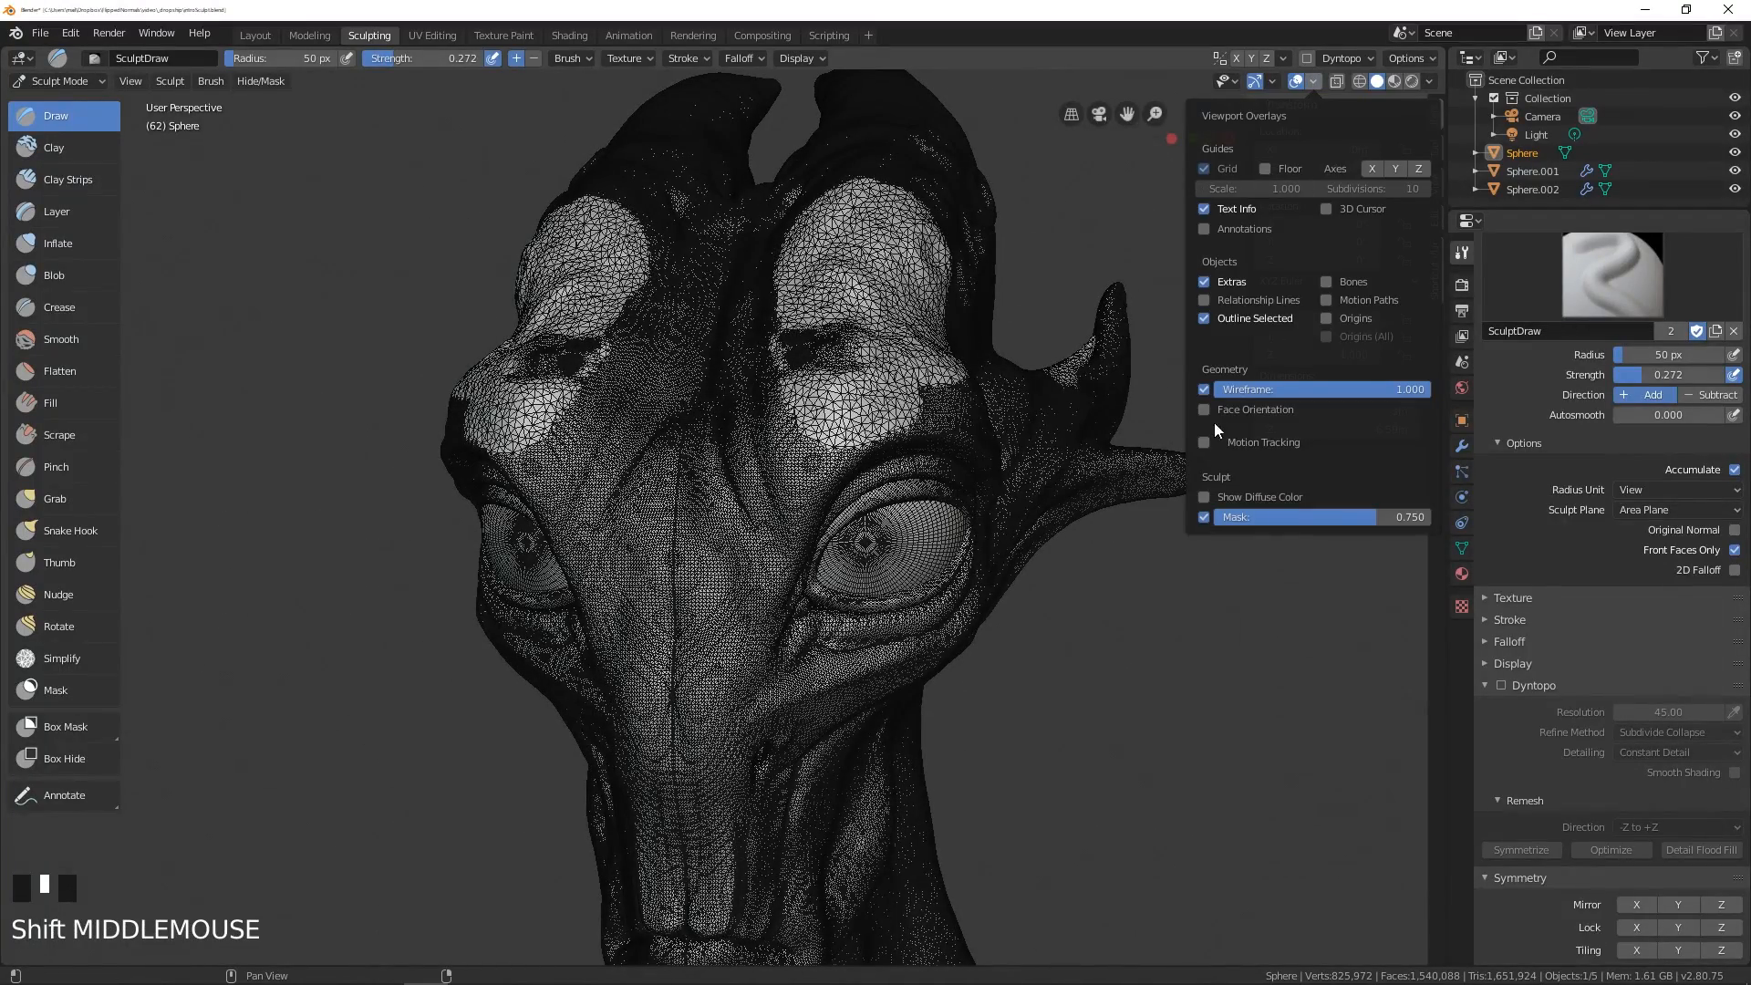
{"action": "left_click", "coordinate": [1204, 389]}
{"action": "middle_click_drag", "start_coordinate": [1005, 381], "coordinate": [689, 489]}
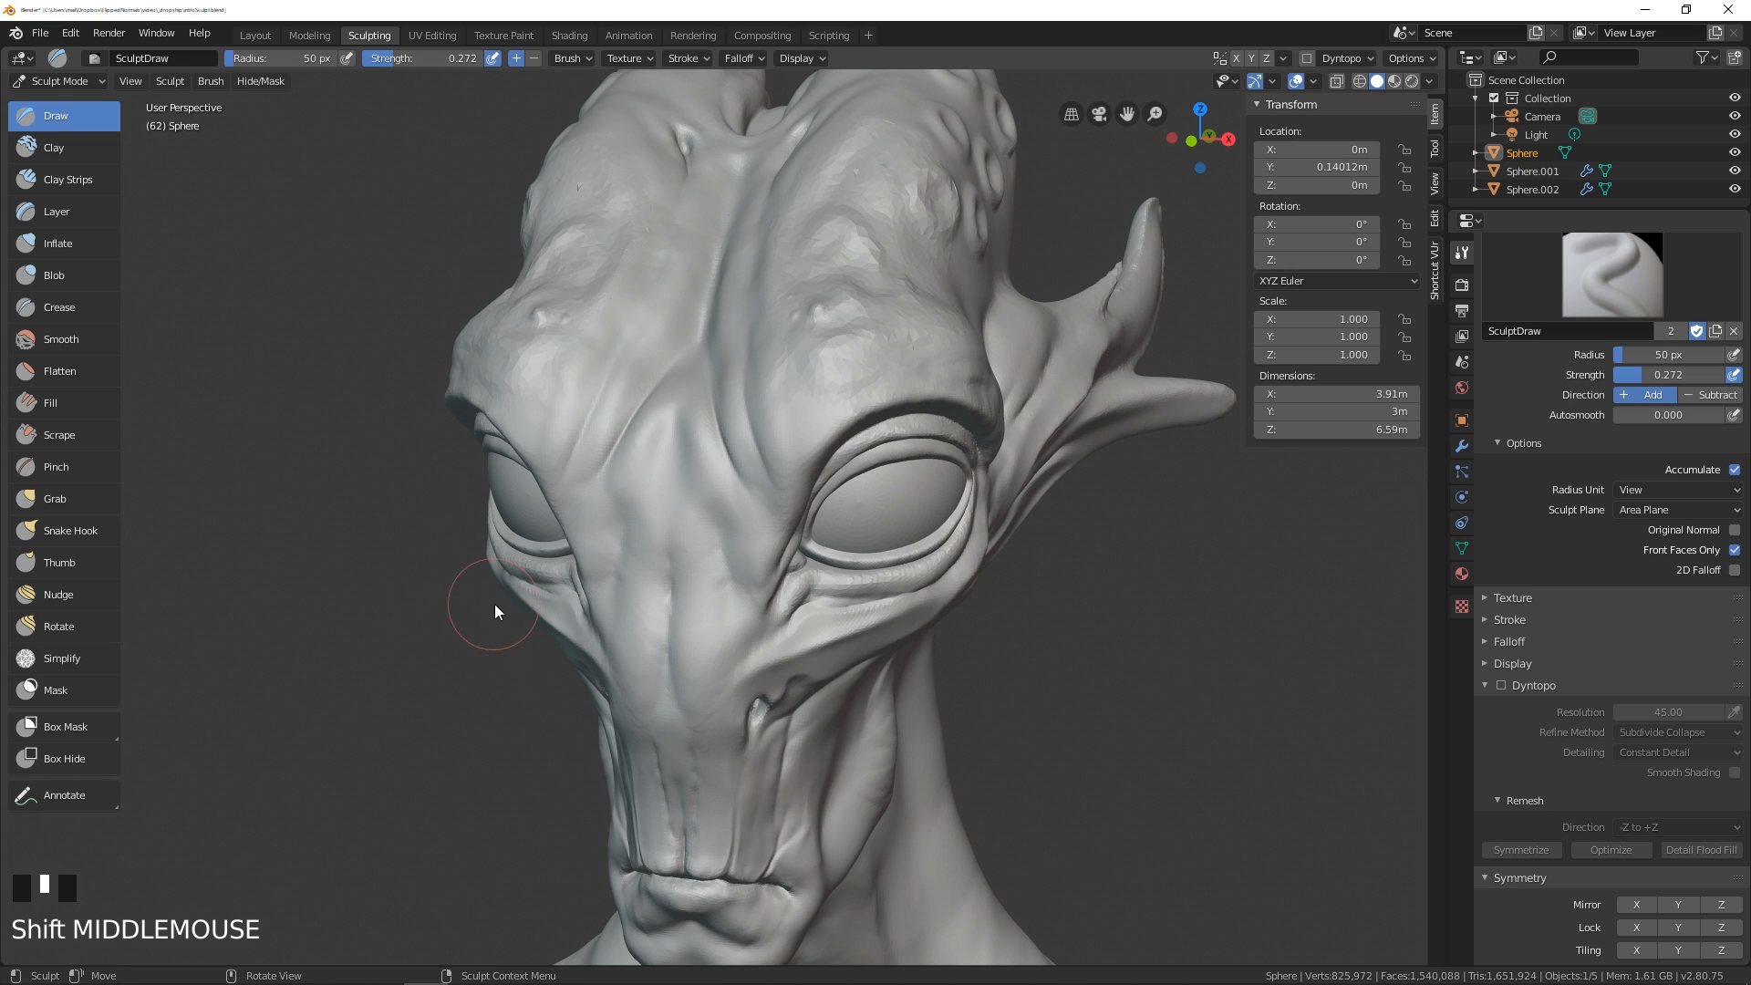
- Paint a mask around the eye and lower brow with the Mask brush, enlarging its radius to 126 px
{"action": "middle_click_drag", "start_coordinate": [429, 540], "coordinate": [381, 605]}
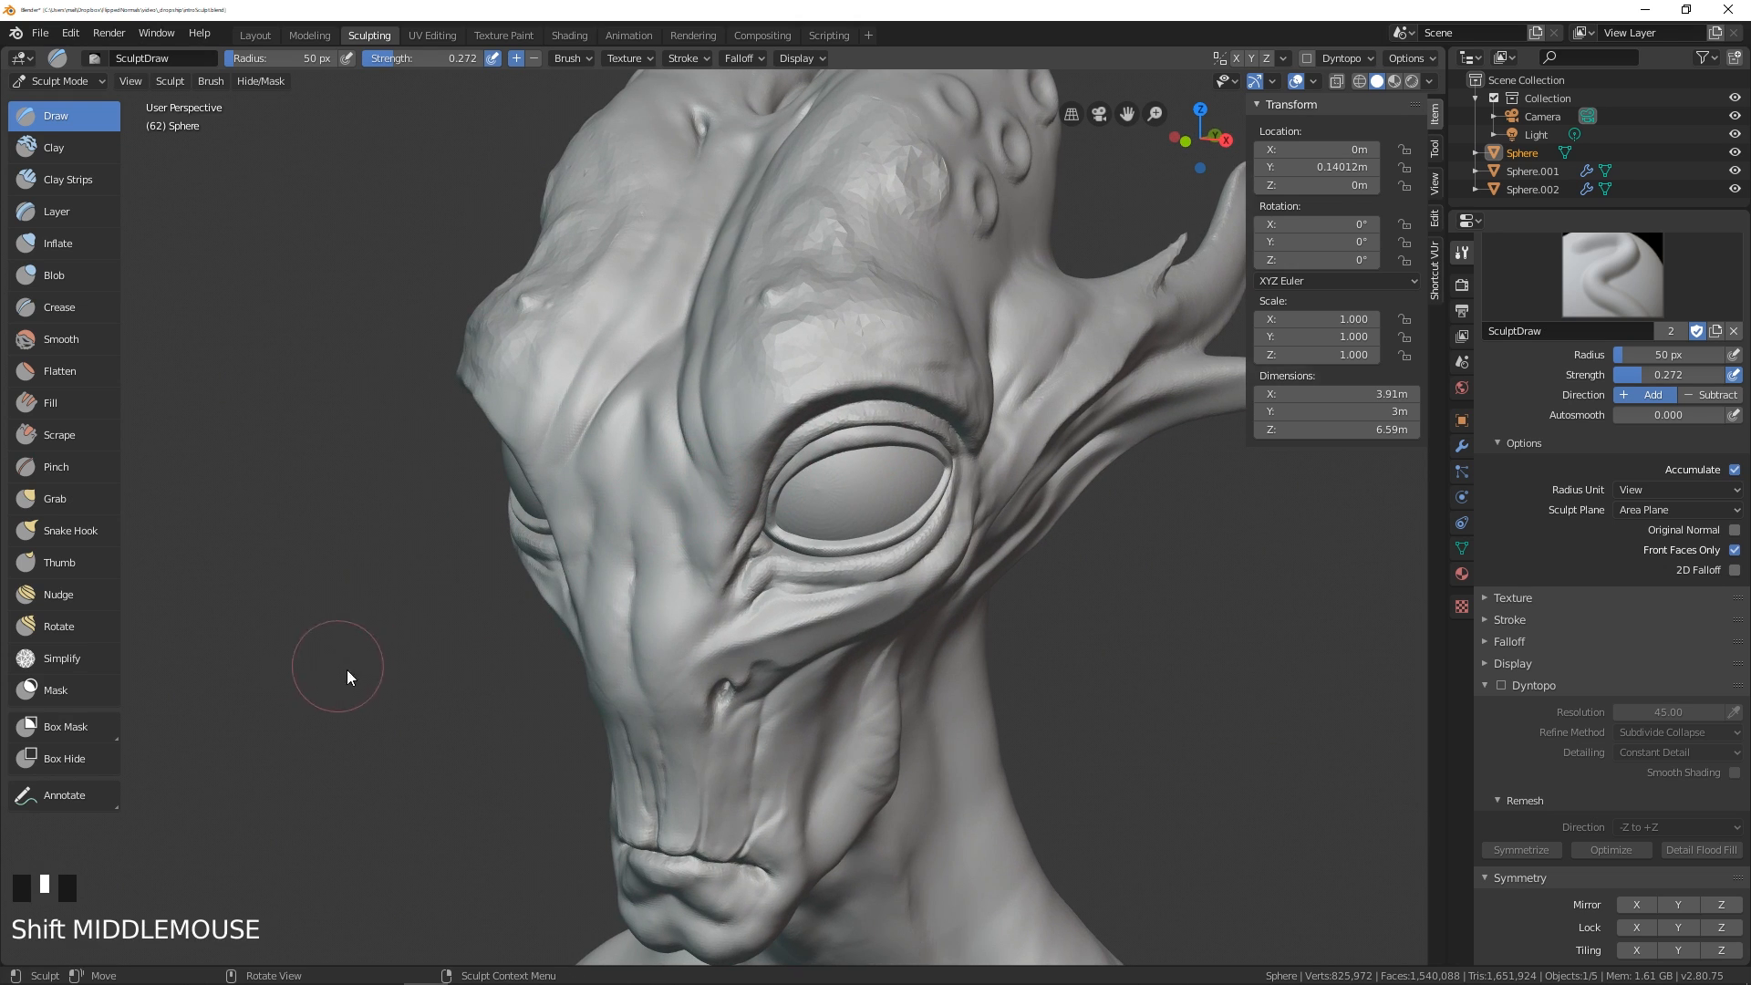
{"action": "left_click", "coordinate": [69, 695]}
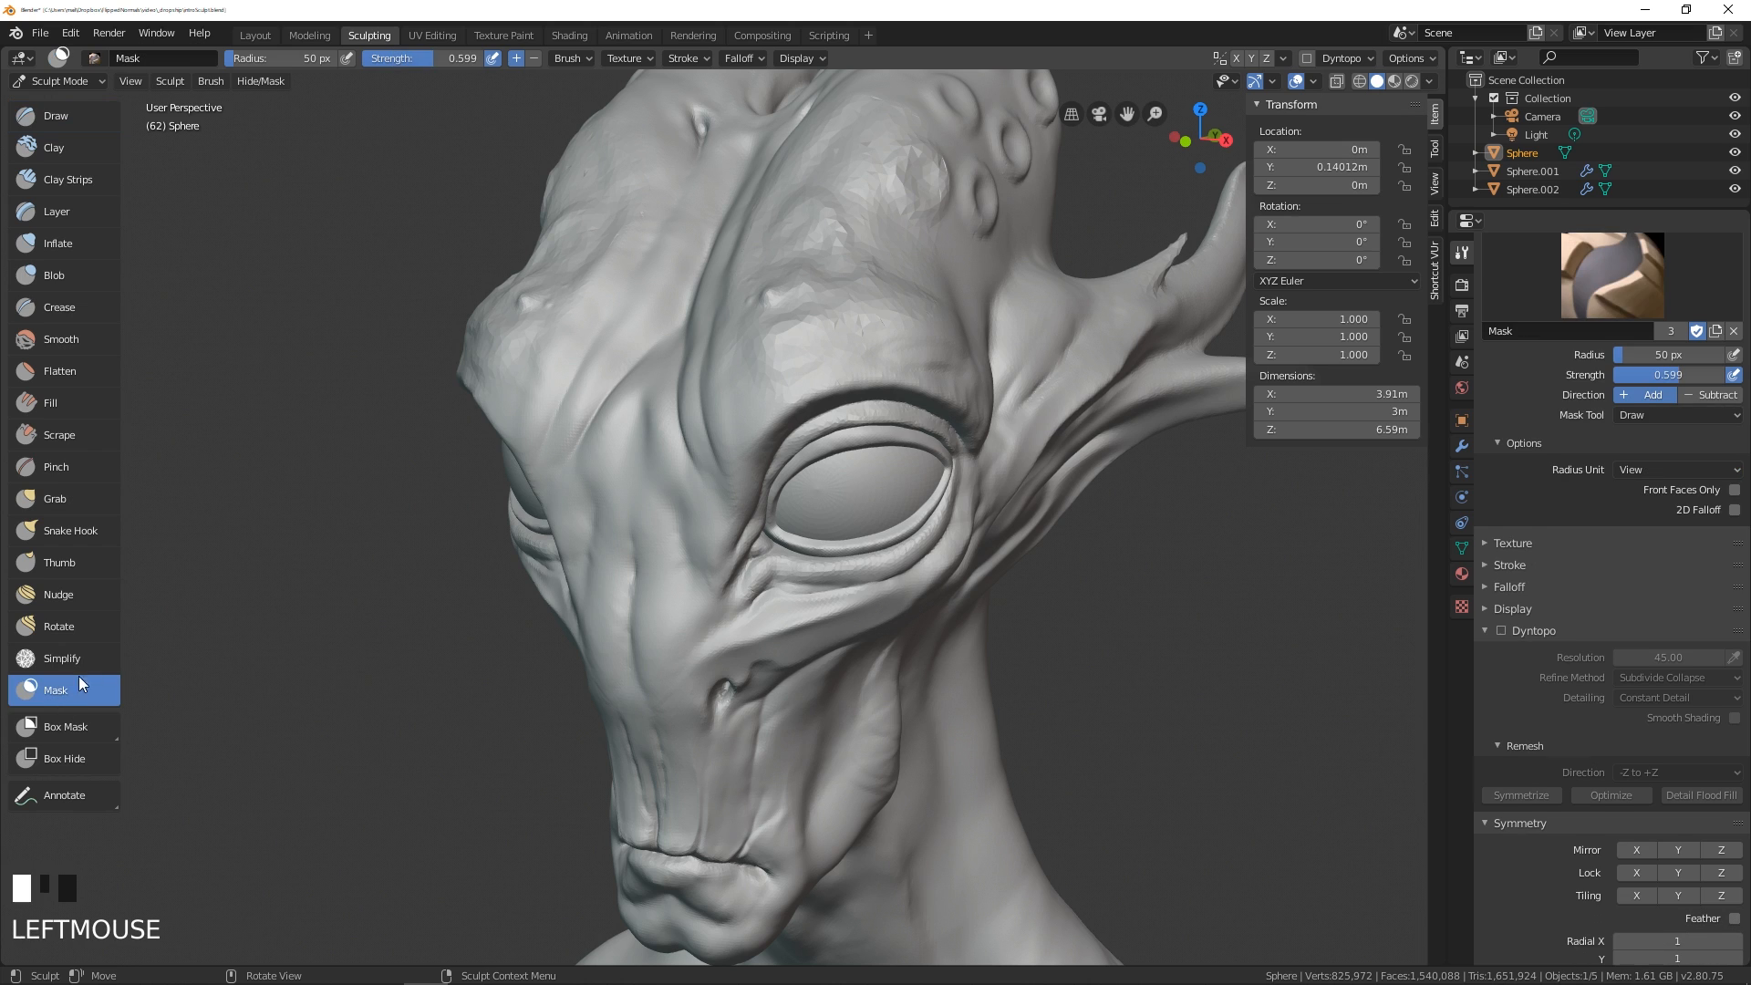
{"action": "mouse_move", "coordinate": [841, 392]}
{"action": "middle_mouse_down", "text": "shift"}
{"action": "mouse_move", "coordinate": [839, 512]}
{"action": "mouse_move", "coordinate": [835, 465]}
{"action": "mouse_move", "coordinate": [874, 454]}
{"action": "middle_mouse_up", "text": "shift"}
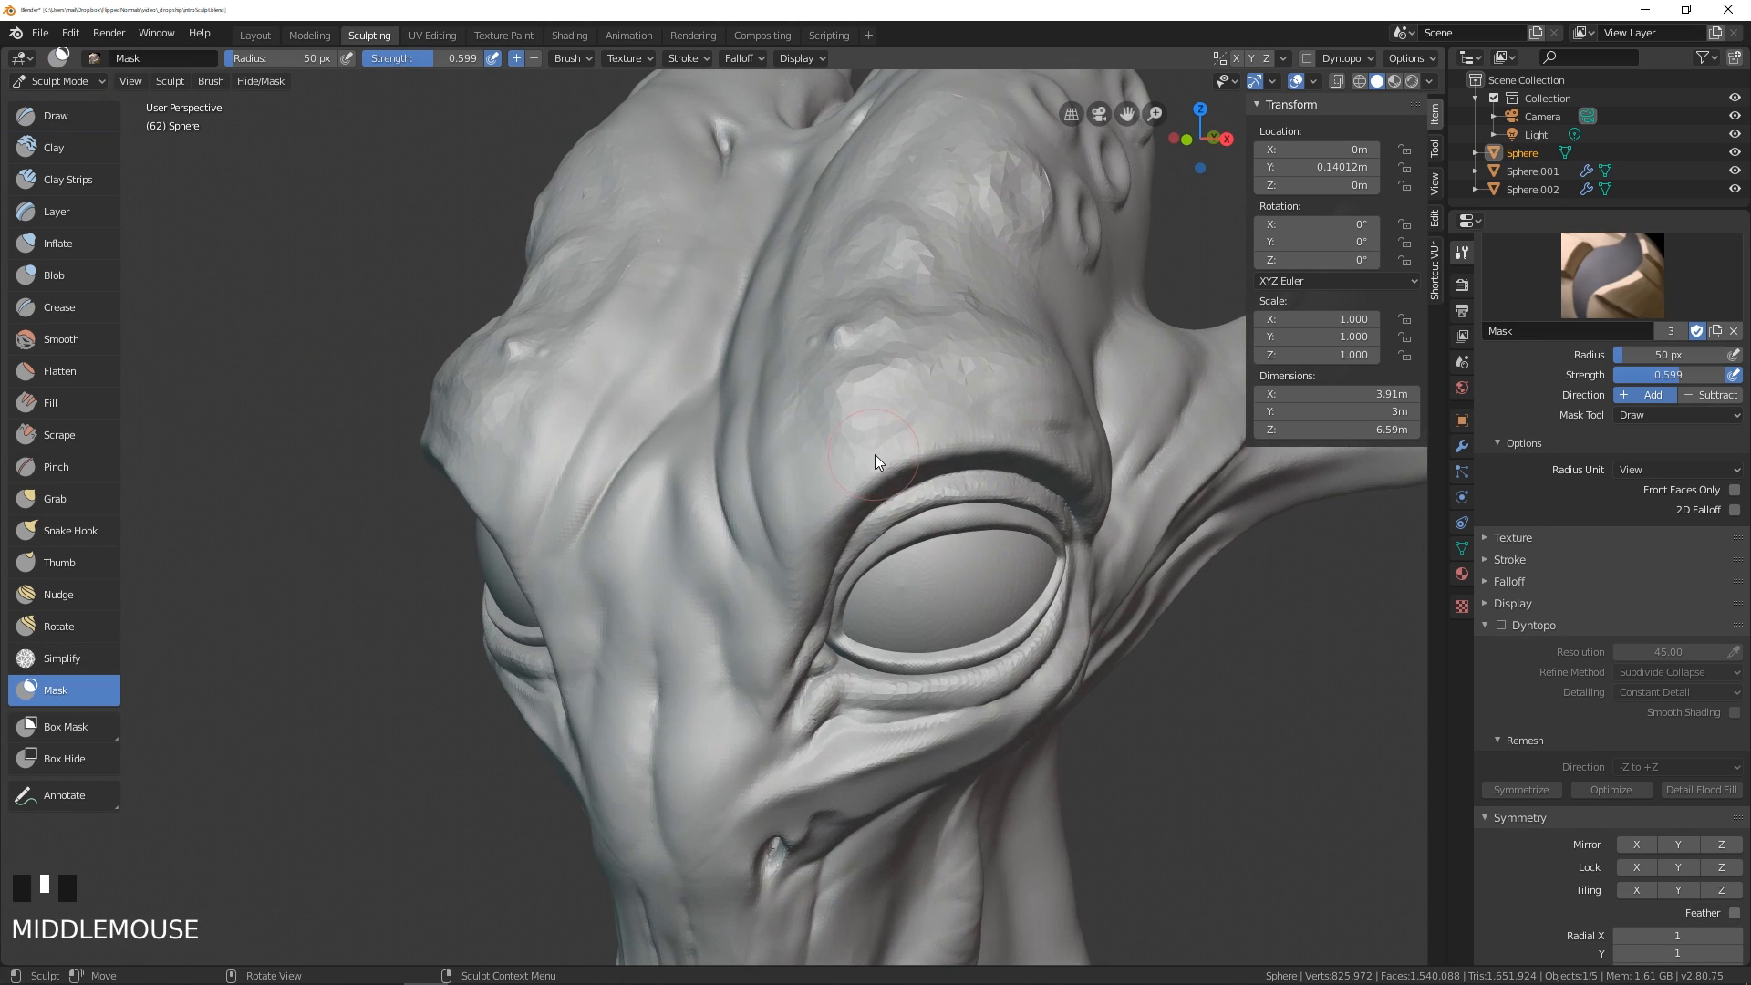
{"action": "key", "text": "f"}
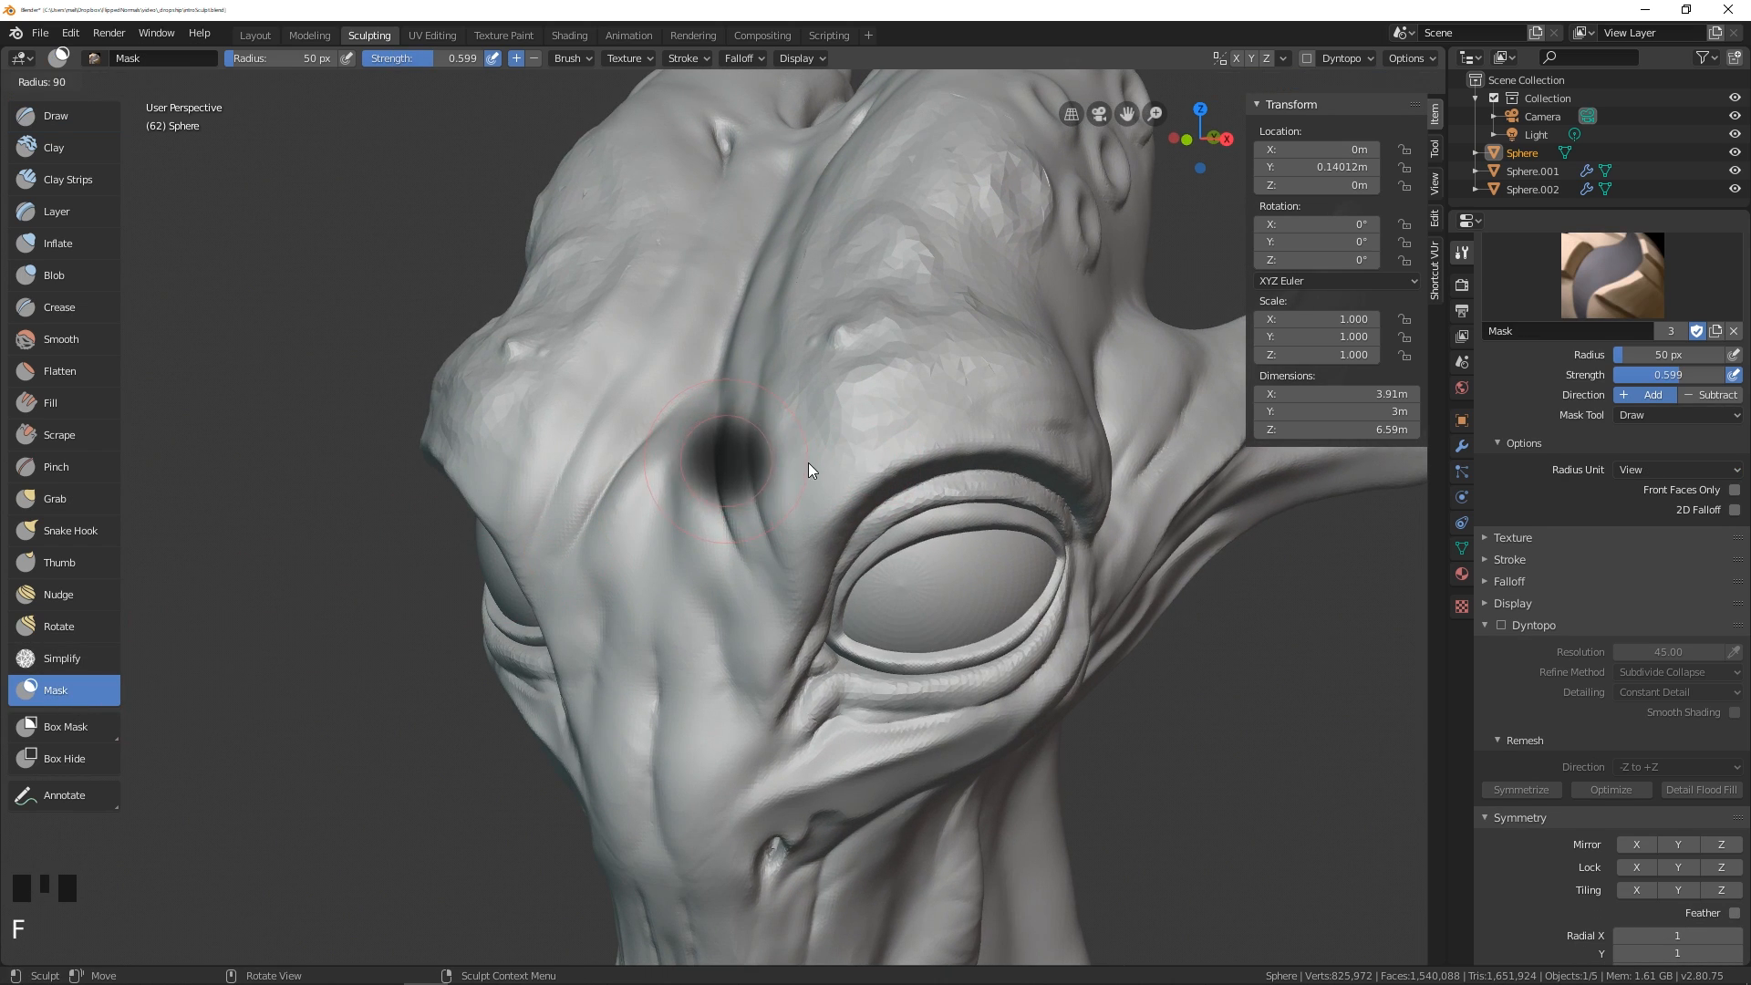
{"action": "left_click", "coordinate": [811, 462]}
{"action": "mouse_move", "coordinate": [938, 459]}
{"action": "left_mouse_down"}
{"action": "mouse_move", "coordinate": [910, 445]}
{"action": "mouse_move", "coordinate": [880, 465]}
{"action": "mouse_move", "coordinate": [1032, 440]}
{"action": "left_mouse_up"}
{"action": "middle_click_drag", "start_coordinate": [1032, 440], "coordinate": [750, 321]}
{"action": "mouse_move", "coordinate": [750, 321]}
{"action": "left_mouse_down"}
{"action": "mouse_move", "coordinate": [727, 304]}
{"action": "mouse_move", "coordinate": [863, 371]}
{"action": "mouse_move", "coordinate": [737, 295]}
{"action": "mouse_move", "coordinate": [792, 321]}
{"action": "mouse_move", "coordinate": [553, 359]}
{"action": "mouse_move", "coordinate": [594, 370]}
{"action": "mouse_move", "coordinate": [827, 338]}
{"action": "mouse_move", "coordinate": [868, 475]}
{"action": "mouse_move", "coordinate": [759, 565]}
{"action": "mouse_move", "coordinate": [648, 602]}
{"action": "mouse_move", "coordinate": [547, 567]}
{"action": "mouse_move", "coordinate": [543, 418]}
{"action": "mouse_move", "coordinate": [672, 344]}
{"action": "mouse_move", "coordinate": [856, 371]}
{"action": "mouse_move", "coordinate": [788, 602]}
{"action": "mouse_move", "coordinate": [523, 533]}
{"action": "mouse_move", "coordinate": [533, 556]}
{"action": "left_mouse_up"}
{"action": "key", "text": "f"}
{"action": "left_click", "coordinate": [822, 326]}
{"action": "mouse_move", "coordinate": [534, 556]}
{"action": "middle_mouse_down"}
{"action": "mouse_move", "coordinate": [676, 484]}
{"action": "mouse_move", "coordinate": [925, 486]}
{"action": "mouse_move", "coordinate": [785, 419]}
{"action": "middle_mouse_up"}
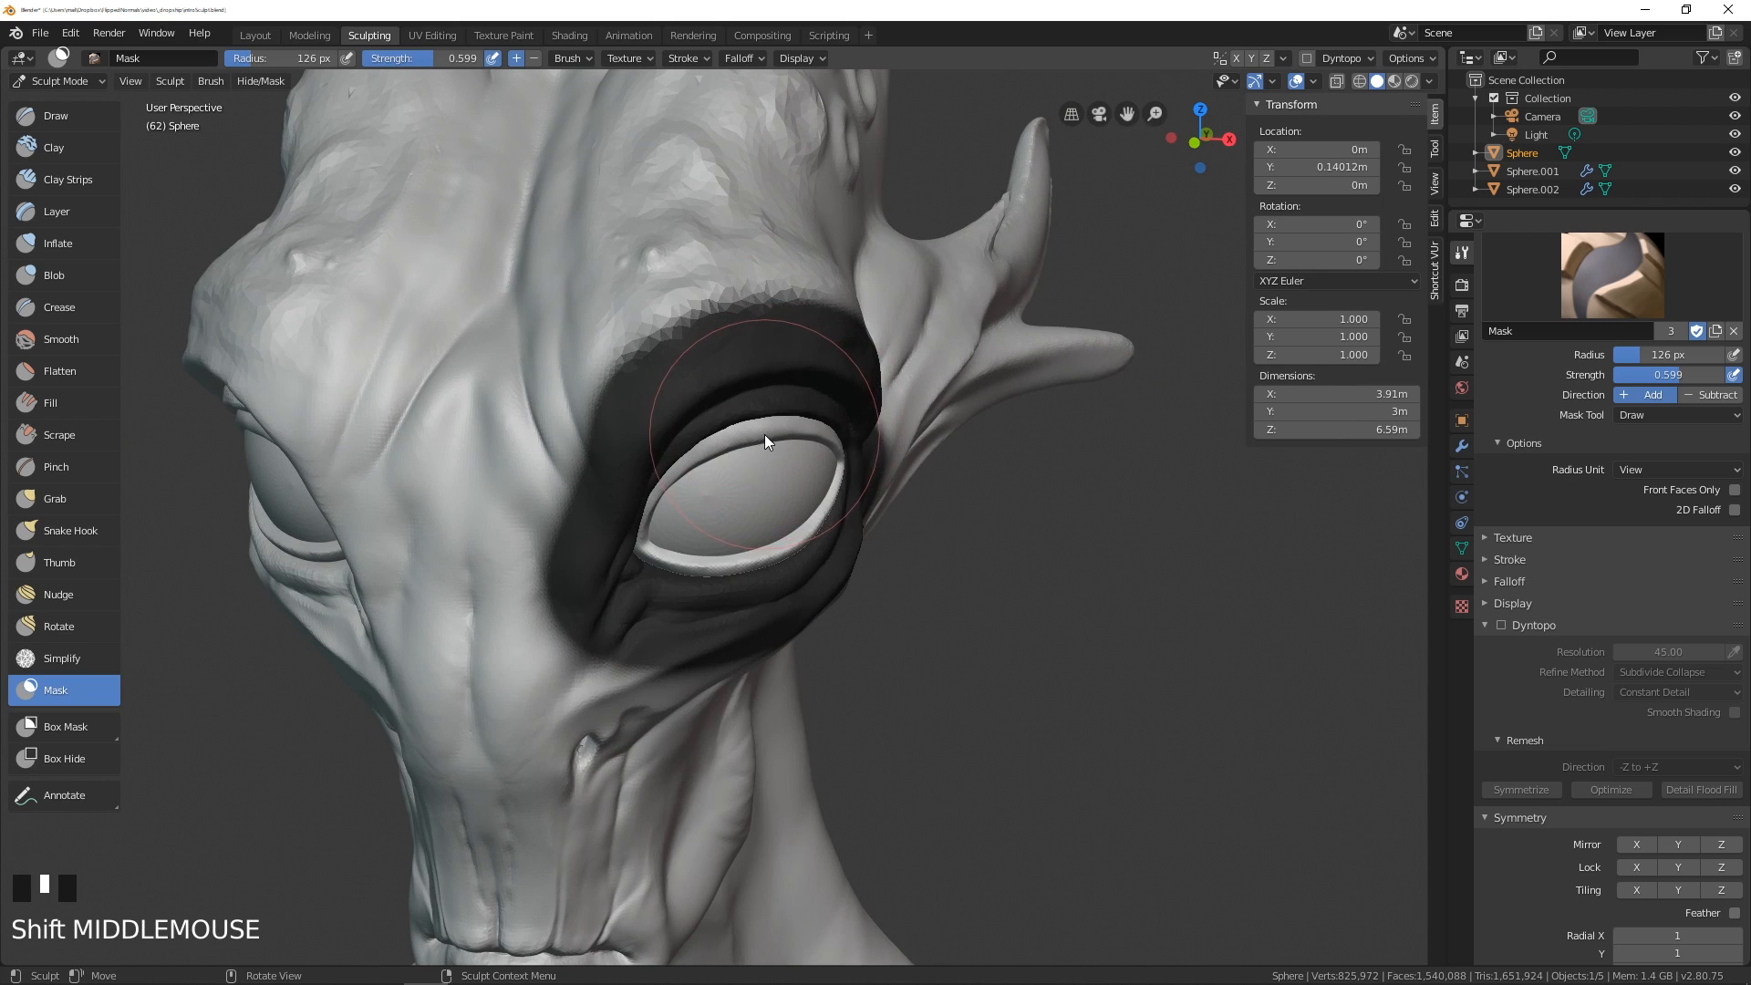
- Switch to the Grab brush and set its radius to 252 px
{"action": "key", "text": "g"}
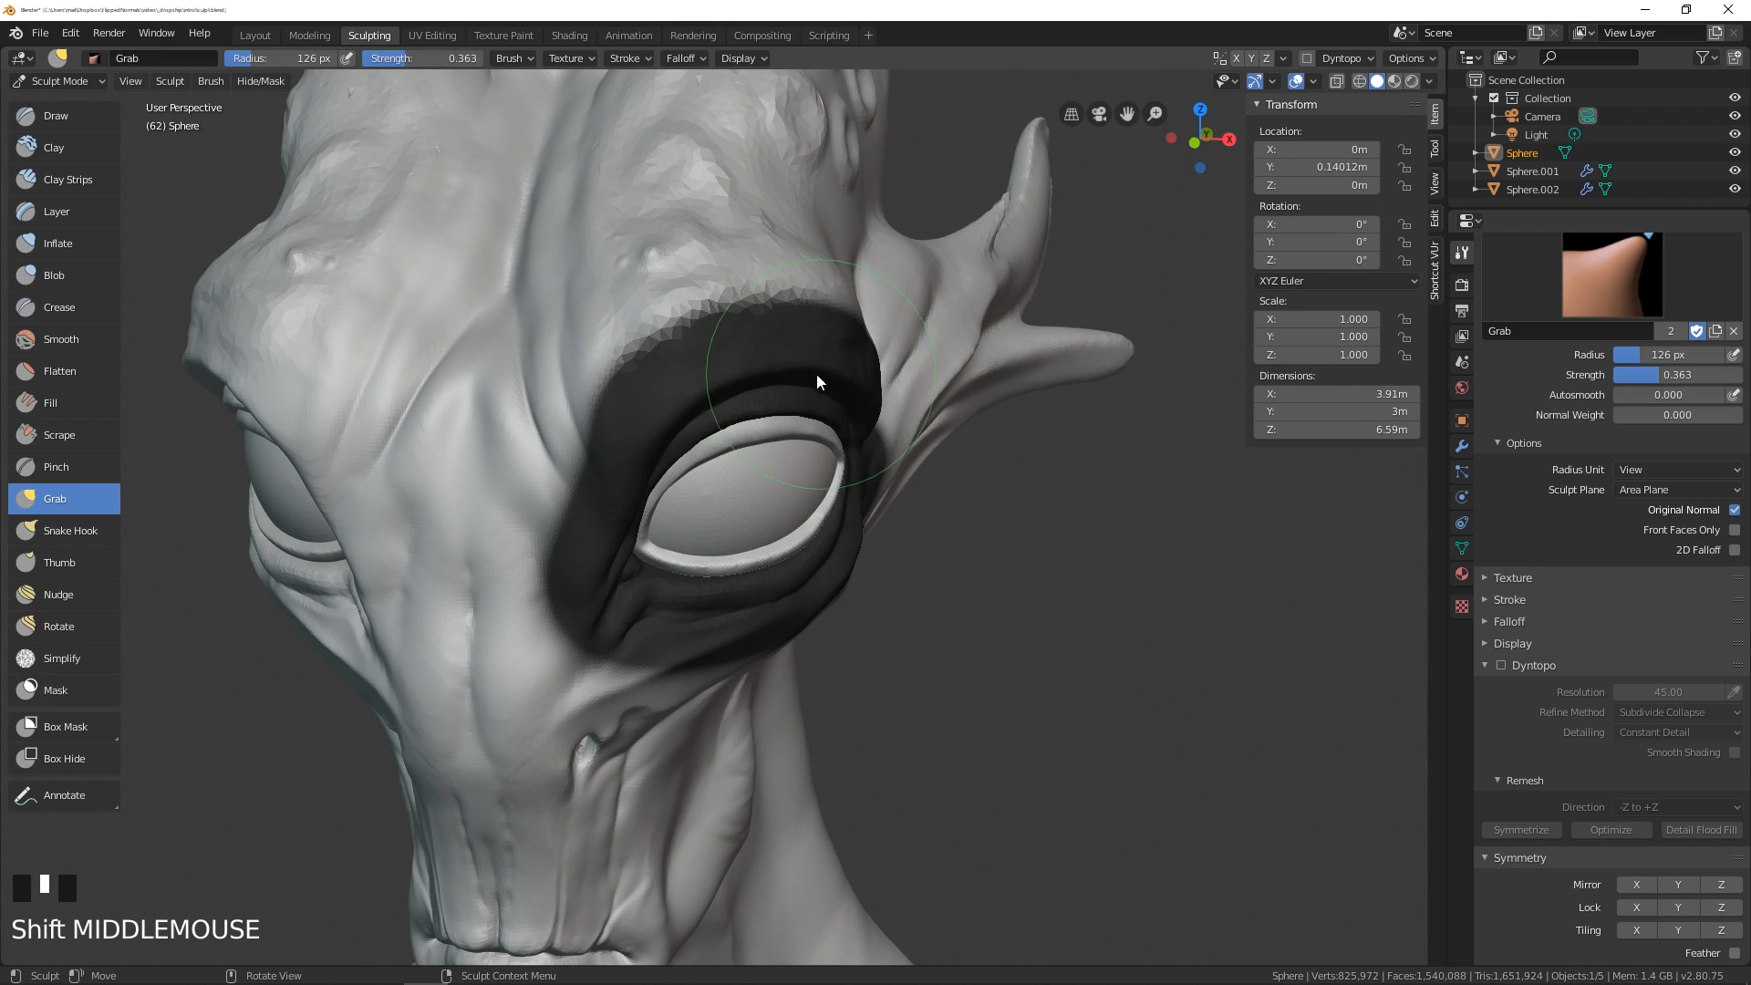
{"action": "key", "text": "f"}
{"action": "left_click", "coordinate": [930, 385]}
{"action": "mouse_move", "coordinate": [930, 385]}
{"action": "middle_mouse_down"}
{"action": "mouse_move", "coordinate": [911, 330]}
{"action": "mouse_move", "coordinate": [845, 469]}
{"action": "mouse_move", "coordinate": [781, 328]}
{"action": "middle_mouse_up"}
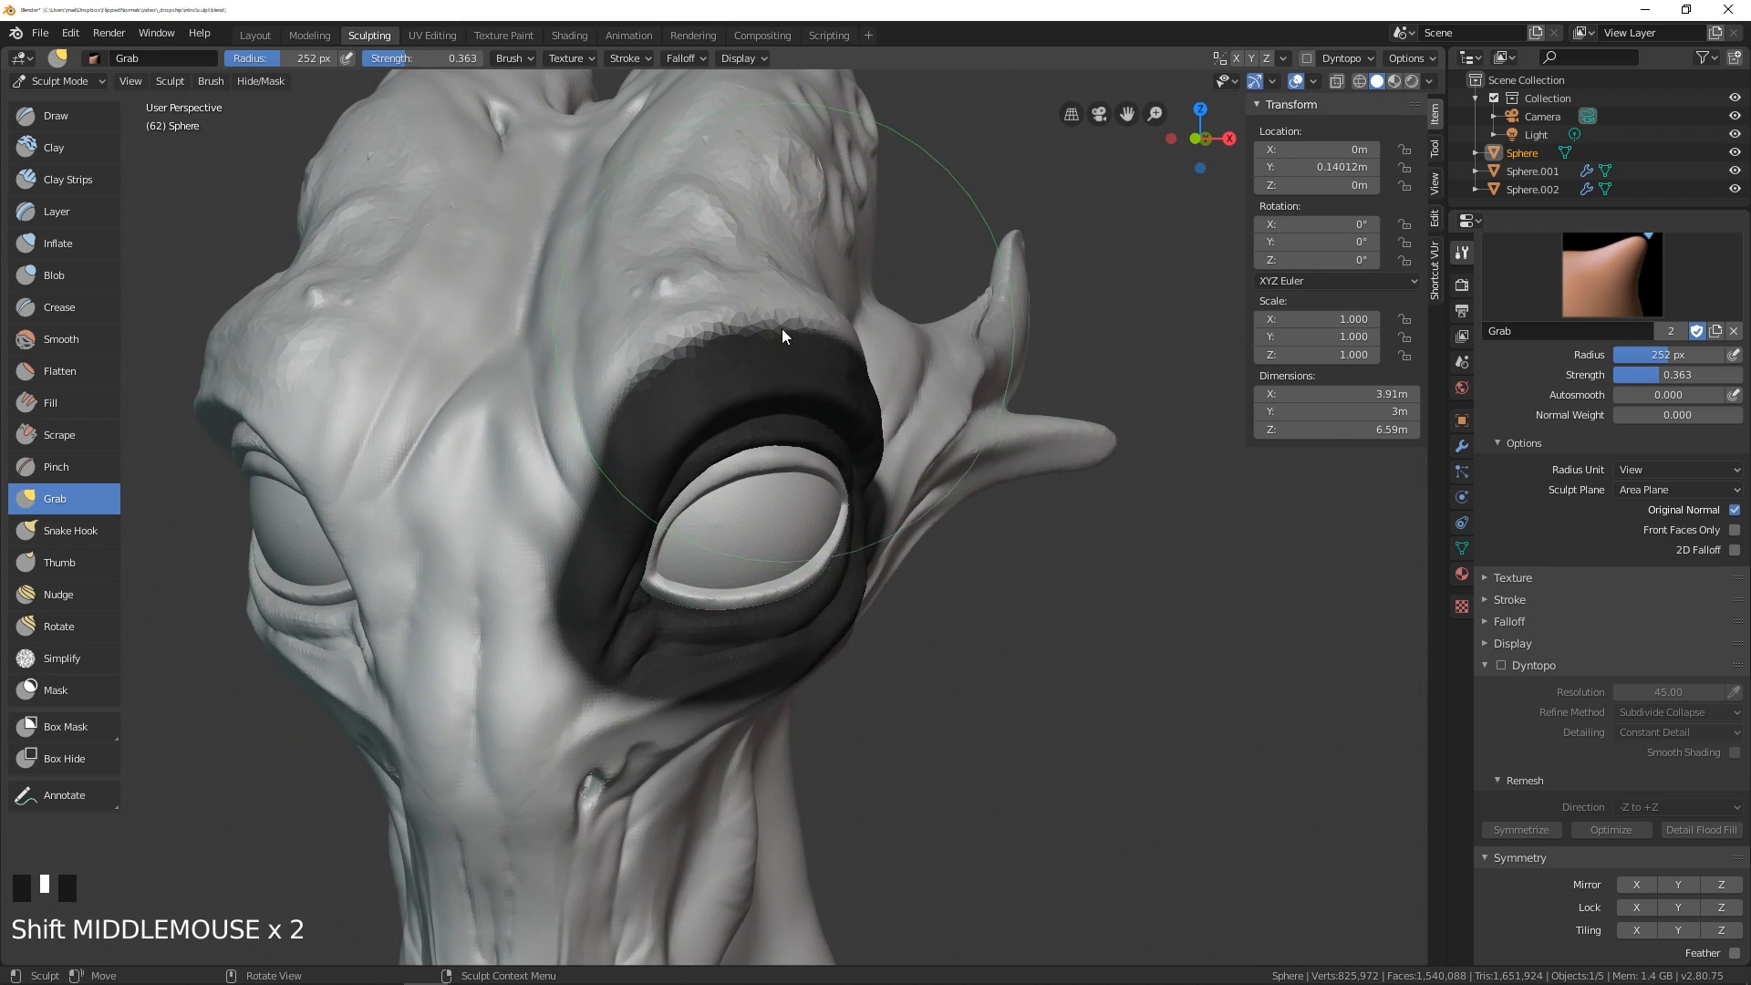
- Try pulling the brow and the skin beside the masked eye outward with the Grab brush, and undo the strokes
{"action": "mouse_move", "coordinate": [780, 329]}
{"action": "left_mouse_down"}
{"action": "mouse_move", "coordinate": [945, 213]}
{"action": "mouse_move", "coordinate": [879, 279]}
{"action": "left_mouse_up"}
{"action": "middle_click_drag", "start_coordinate": [879, 279], "coordinate": [714, 391]}
{"action": "left_click_drag", "start_coordinate": [714, 397], "coordinate": [830, 304]}
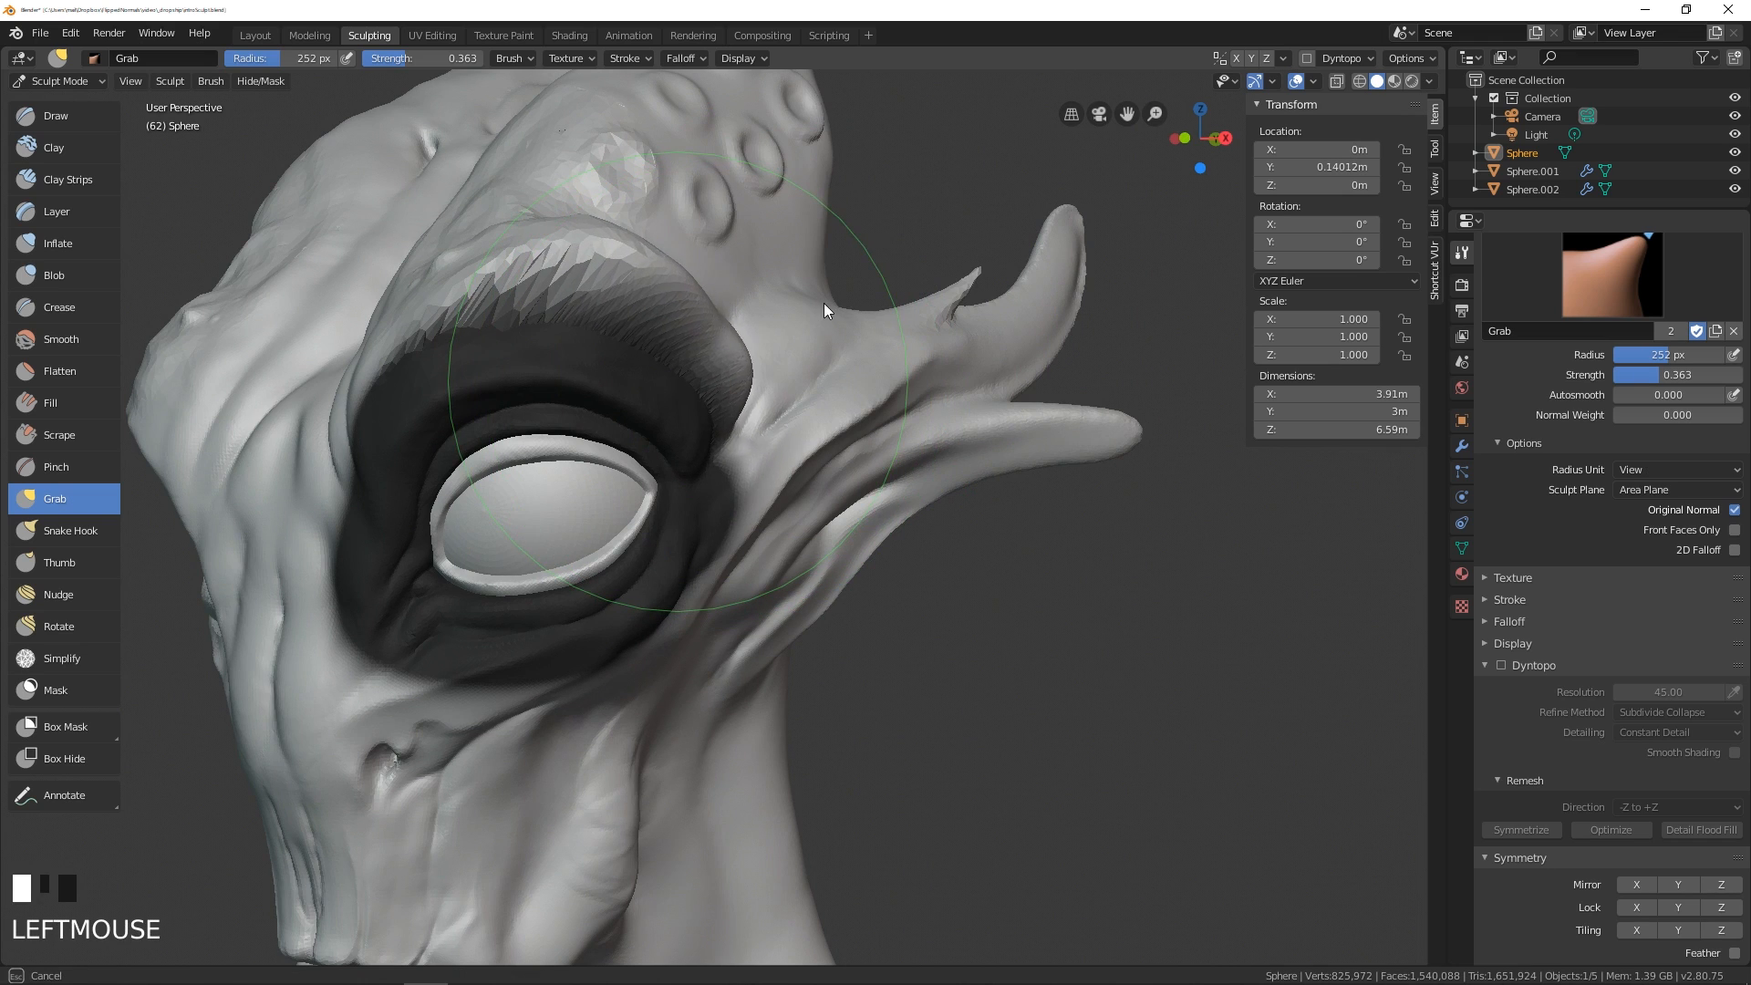
{"action": "middle_click_drag", "start_coordinate": [830, 304], "coordinate": [800, 457]}
{"action": "mouse_move", "coordinate": [801, 457]}
{"action": "left_mouse_down"}
{"action": "mouse_move", "coordinate": [916, 428]}
{"action": "mouse_move", "coordinate": [810, 565]}
{"action": "mouse_move", "coordinate": [714, 647]}
{"action": "mouse_move", "coordinate": [531, 628]}
{"action": "mouse_move", "coordinate": [466, 565]}
{"action": "left_mouse_up"}
{"action": "mouse_move", "coordinate": [465, 565]}
{"action": "middle_mouse_down"}
{"action": "mouse_move", "coordinate": [501, 496]}
{"action": "mouse_move", "coordinate": [429, 508]}
{"action": "mouse_move", "coordinate": [511, 512]}
{"action": "mouse_move", "coordinate": [812, 419]}
{"action": "mouse_move", "coordinate": [758, 492]}
{"action": "mouse_move", "coordinate": [637, 414]}
{"action": "mouse_move", "coordinate": [688, 365]}
{"action": "mouse_move", "coordinate": [693, 500]}
{"action": "mouse_move", "coordinate": [698, 406]}
{"action": "mouse_move", "coordinate": [867, 505]}
{"action": "middle_mouse_up"}
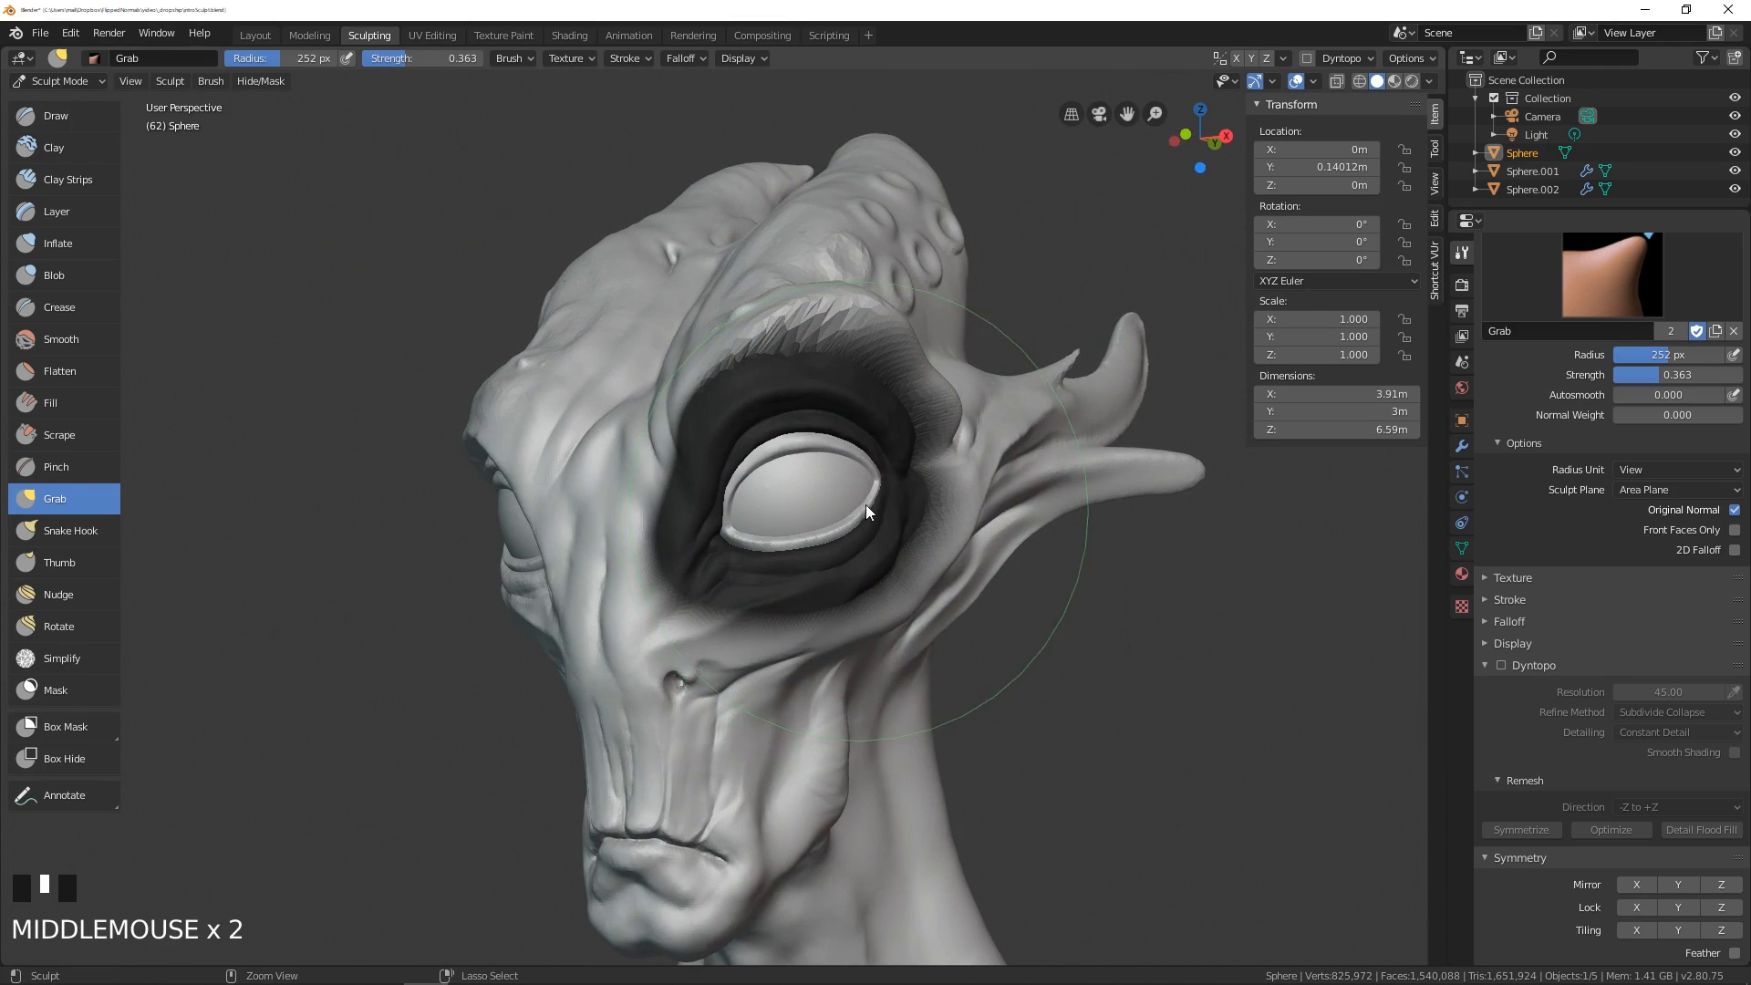
{"action": "key", "text": "ctrl+z"}
{"action": "key", "text": "ctrl+z"}
{"action": "key", "text": "ctrl+z"}
- Pull the brow and surrounding skin outward around the masked eye with the Grab brush, reducing its radius to 200 px
{"action": "middle_click_drag", "start_coordinate": [932, 400], "coordinate": [635, 368]}
{"action": "mouse_move", "coordinate": [636, 374]}
{"action": "left_mouse_down"}
{"action": "mouse_move", "coordinate": [571, 395]}
{"action": "mouse_move", "coordinate": [512, 360]}
{"action": "left_mouse_up"}
{"action": "mouse_move", "coordinate": [512, 359]}
{"action": "middle_mouse_down"}
{"action": "mouse_move", "coordinate": [684, 406]}
{"action": "mouse_move", "coordinate": [1036, 429]}
{"action": "mouse_move", "coordinate": [819, 396]}
{"action": "mouse_move", "coordinate": [795, 610]}
{"action": "middle_mouse_up"}
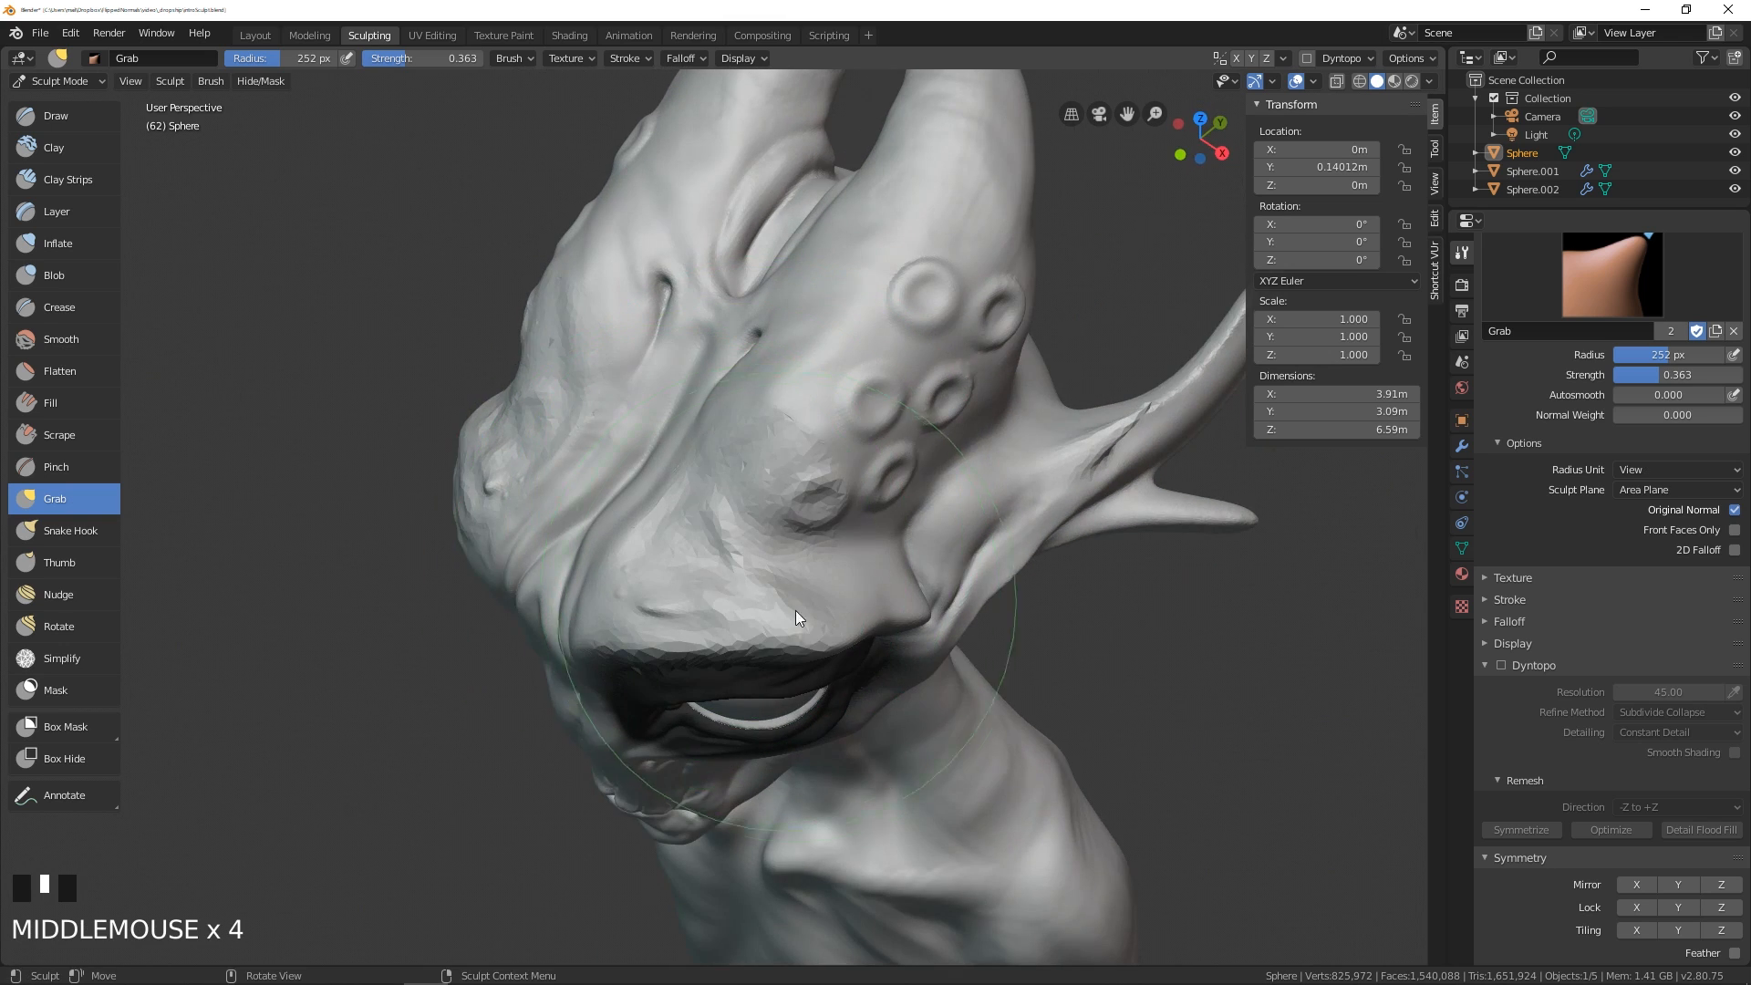
{"action": "mouse_move", "coordinate": [735, 550]}
{"action": "middle_mouse_down"}
{"action": "mouse_move", "coordinate": [673, 452]}
{"action": "mouse_move", "coordinate": [846, 301]}
{"action": "mouse_move", "coordinate": [606, 330]}
{"action": "middle_mouse_up"}
{"action": "key", "text": "f"}
{"action": "left_click", "coordinate": [876, 294]}
{"action": "left_click", "coordinate": [516, 325]}
{"action": "left_click", "coordinate": [504, 358]}
{"action": "middle_click_drag", "start_coordinate": [505, 359], "coordinate": [960, 419]}
{"action": "left_click_drag", "start_coordinate": [959, 419], "coordinate": [911, 436]}
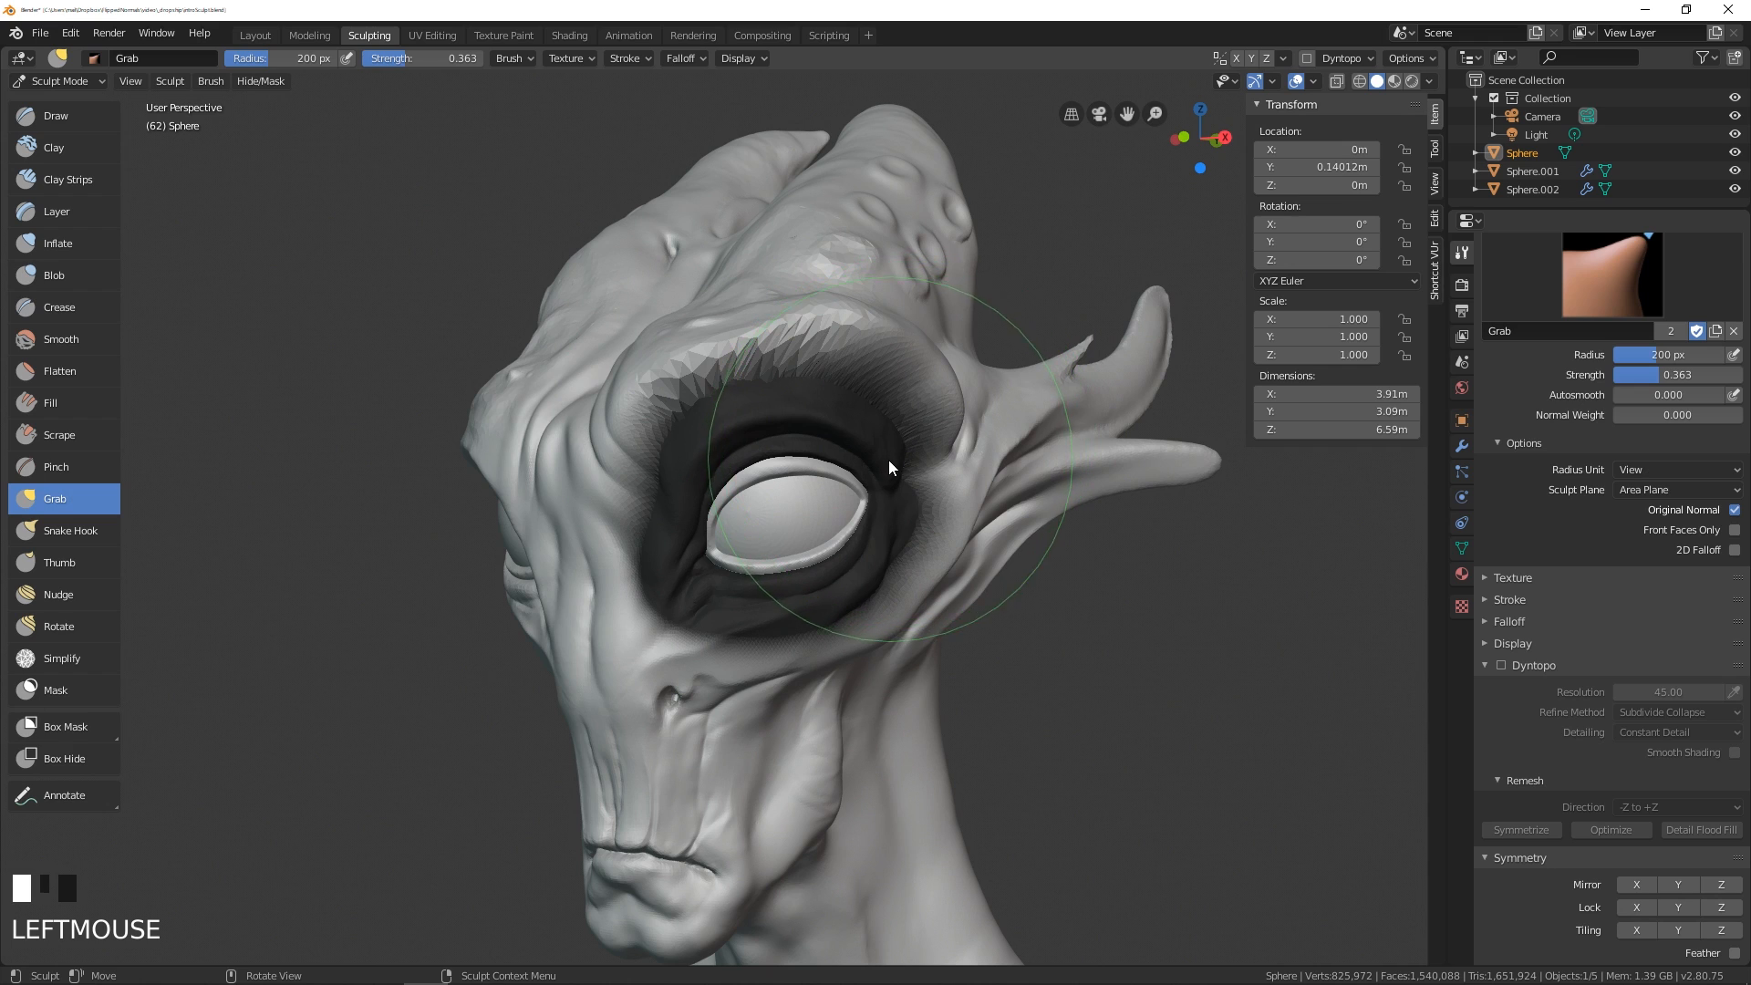
- Invert the mask, try pulling the exposed eye area upward with the Grab brush, and undo that stroke
{"action": "middle_click_drag", "start_coordinate": [888, 460], "coordinate": [927, 445]}
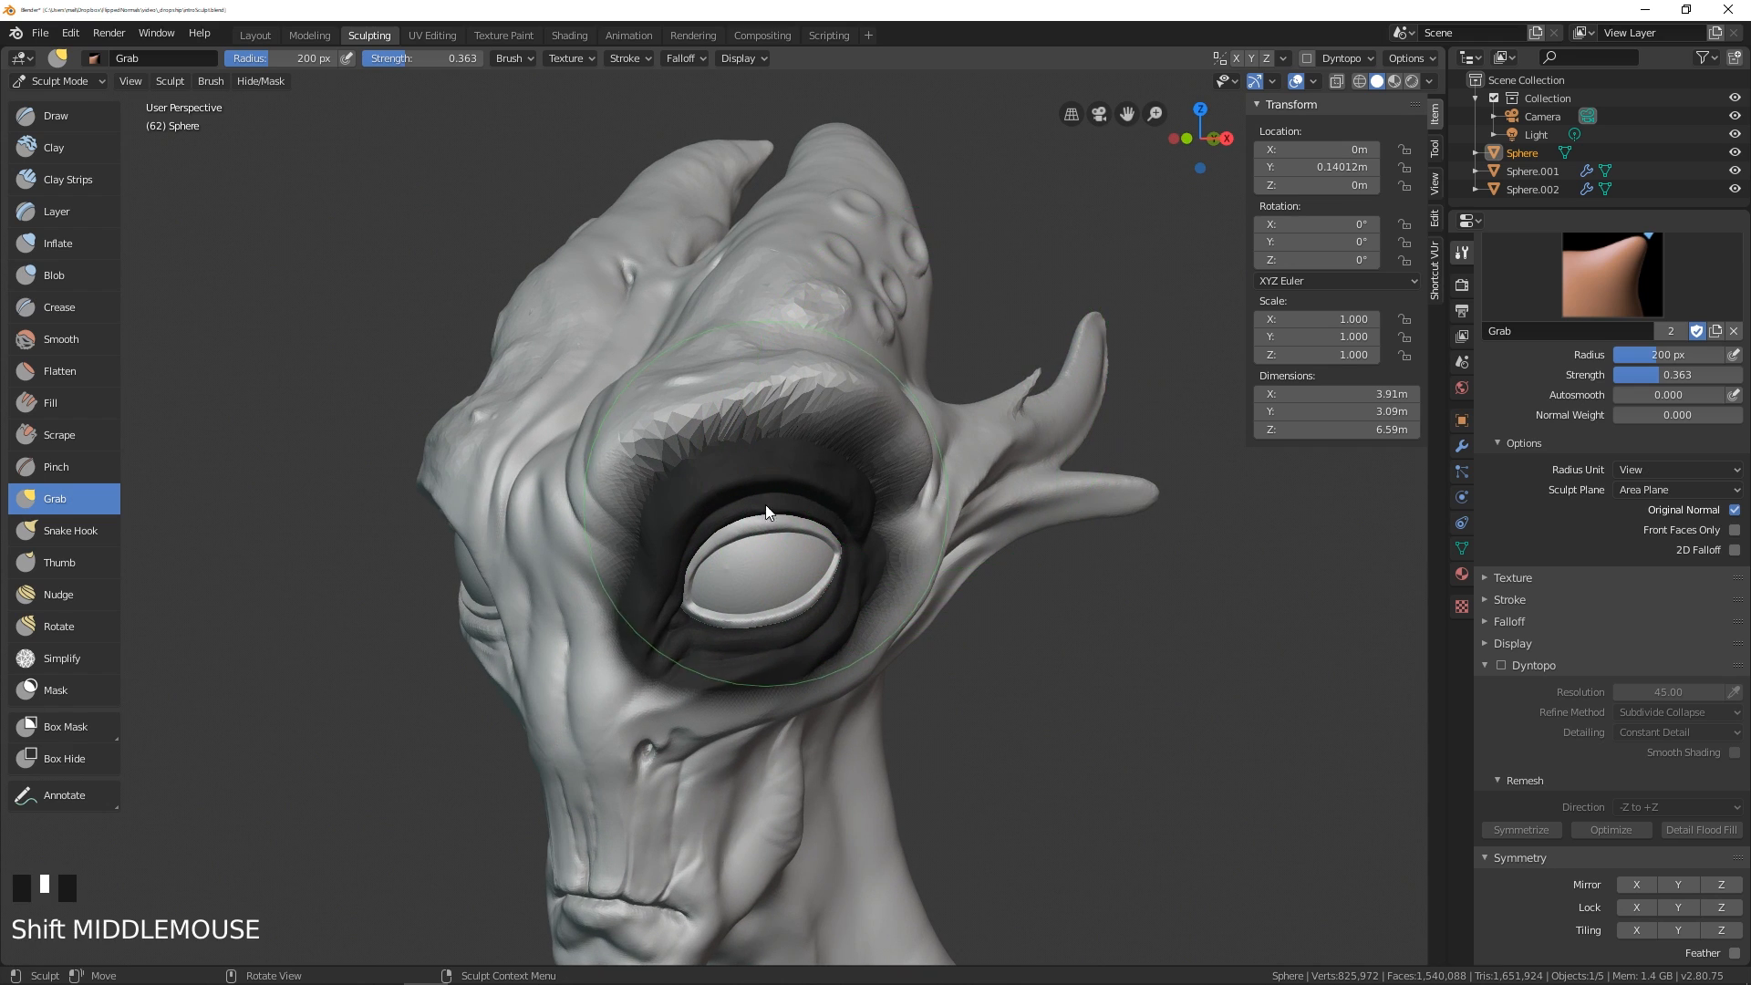
{"action": "middle_click_drag", "start_coordinate": [749, 530], "coordinate": [746, 551]}
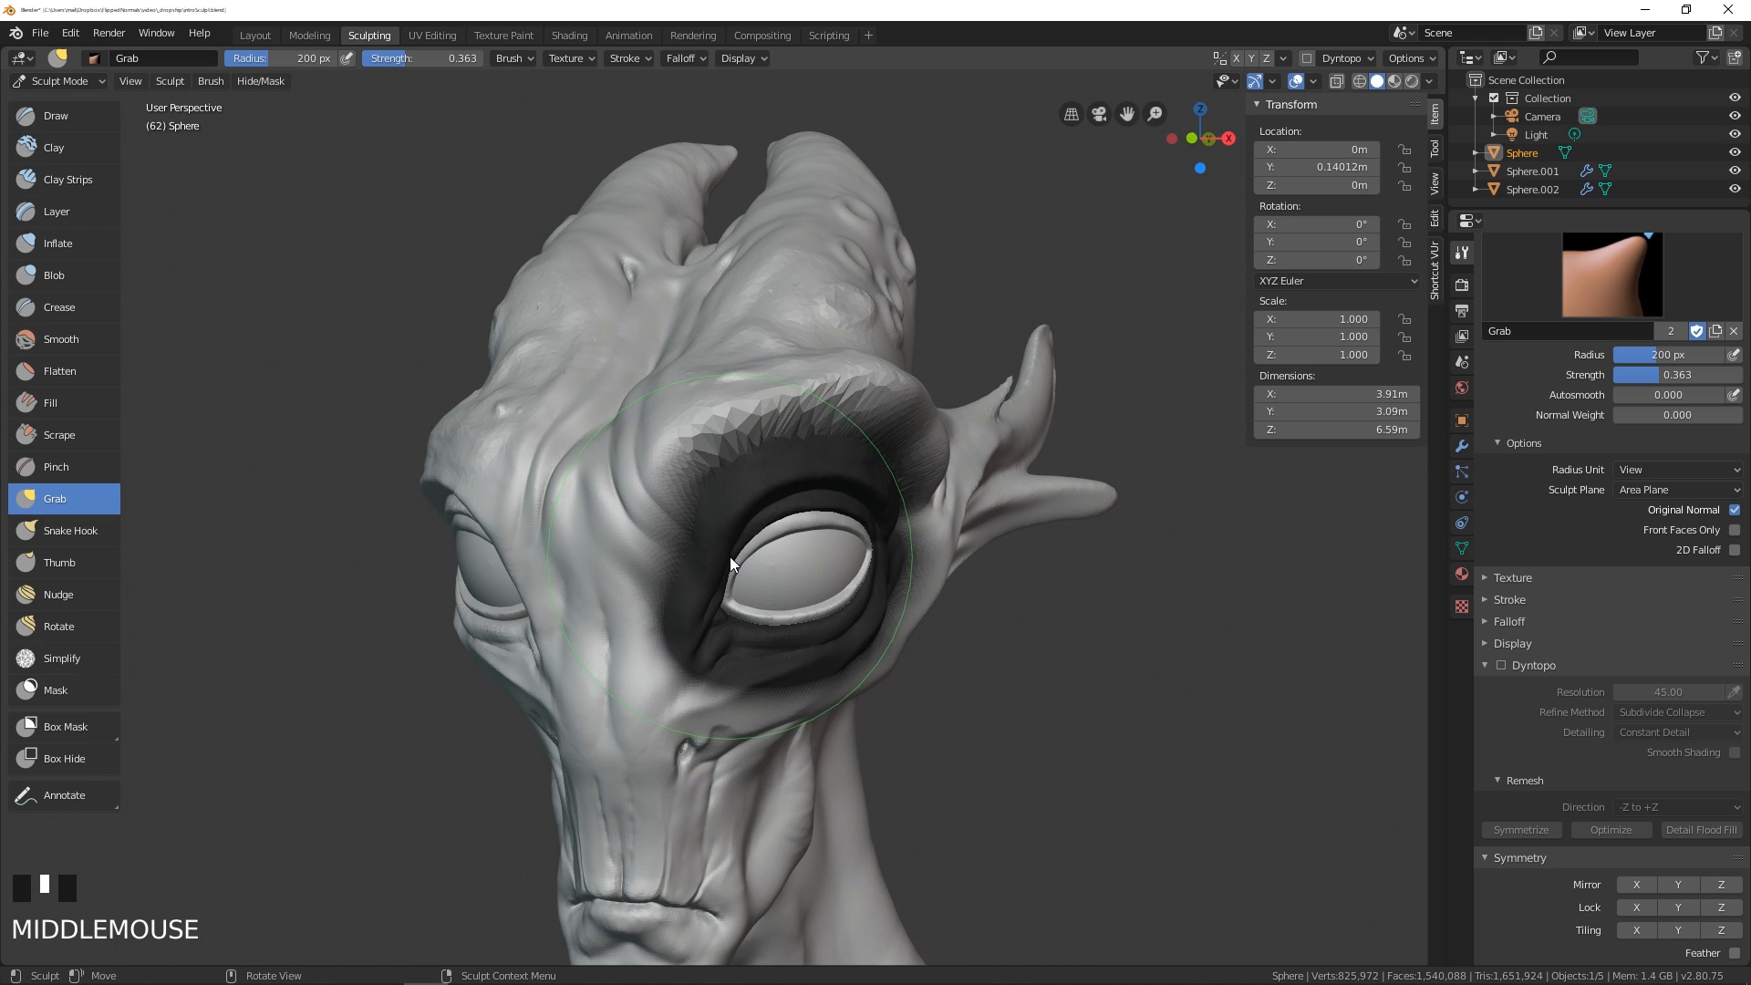
{"action": "middle_click_drag", "start_coordinate": [699, 520], "coordinate": [675, 479]}
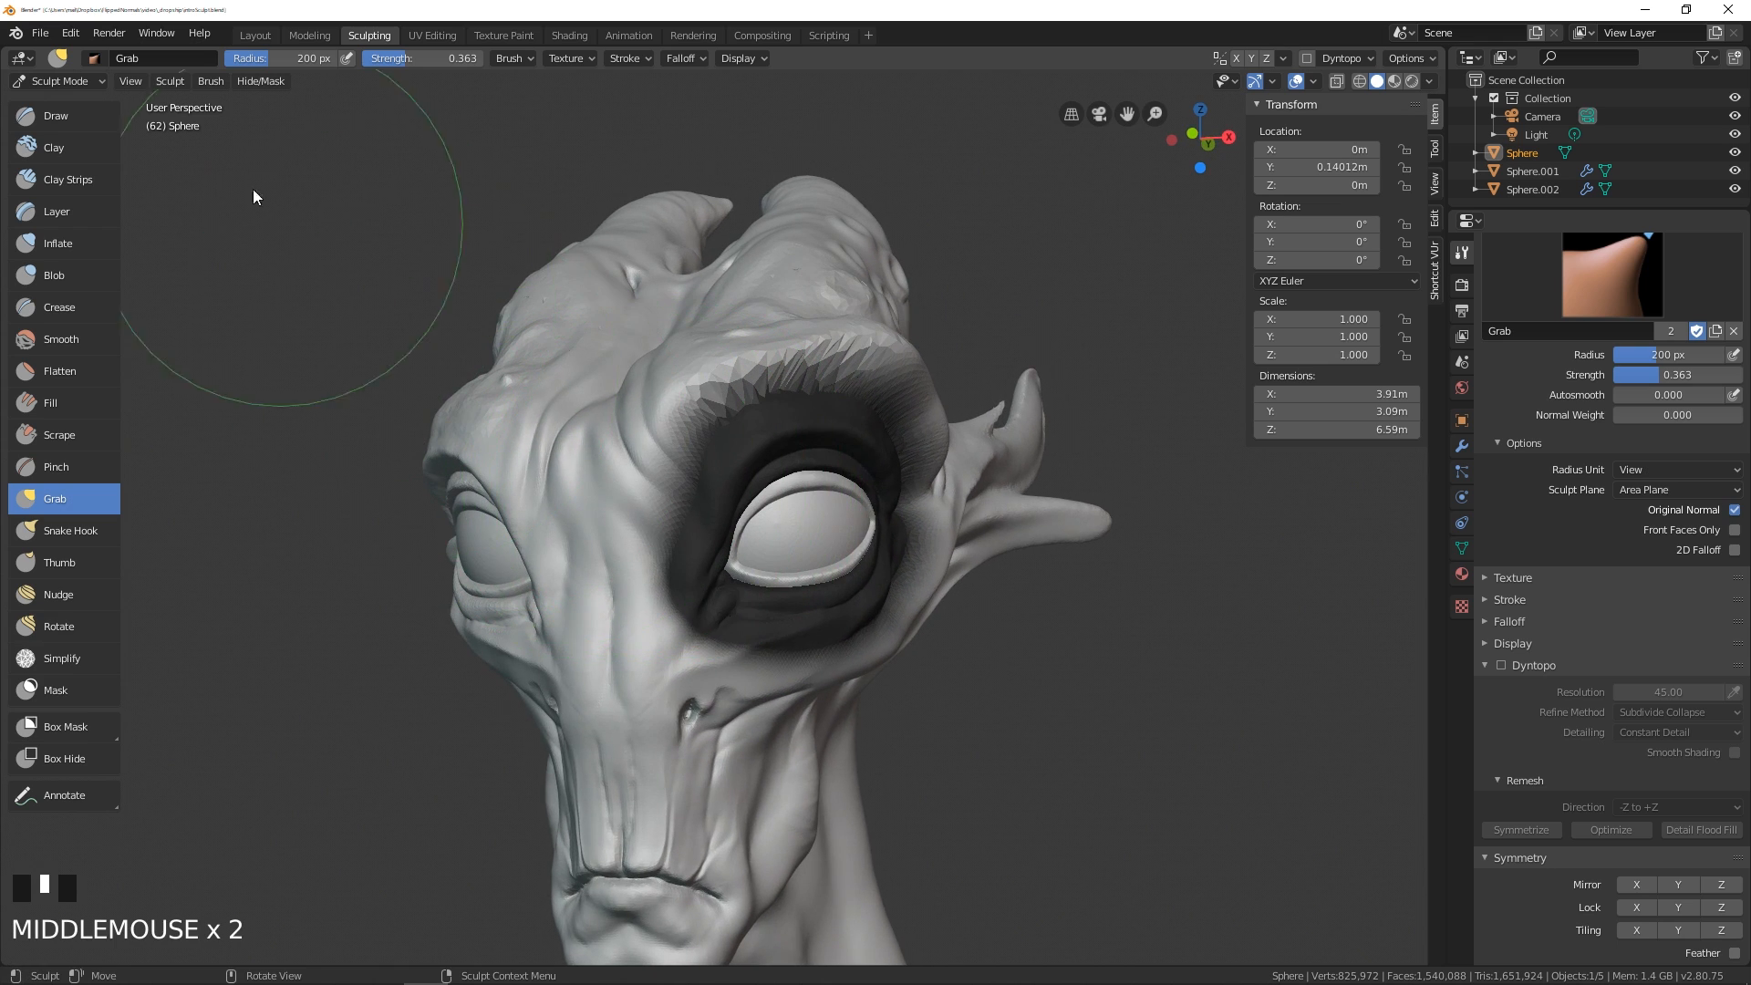
{"action": "left_click", "coordinate": [259, 82]}
{"action": "middle_click_drag", "start_coordinate": [654, 234], "coordinate": [780, 458]}
{"action": "key", "text": "ctrl+i"}
{"action": "middle_click_drag", "start_coordinate": [907, 482], "coordinate": [790, 512]}
{"action": "left_click_drag", "start_coordinate": [783, 461], "coordinate": [786, 414]}
{"action": "key", "text": "ctrl+z"}
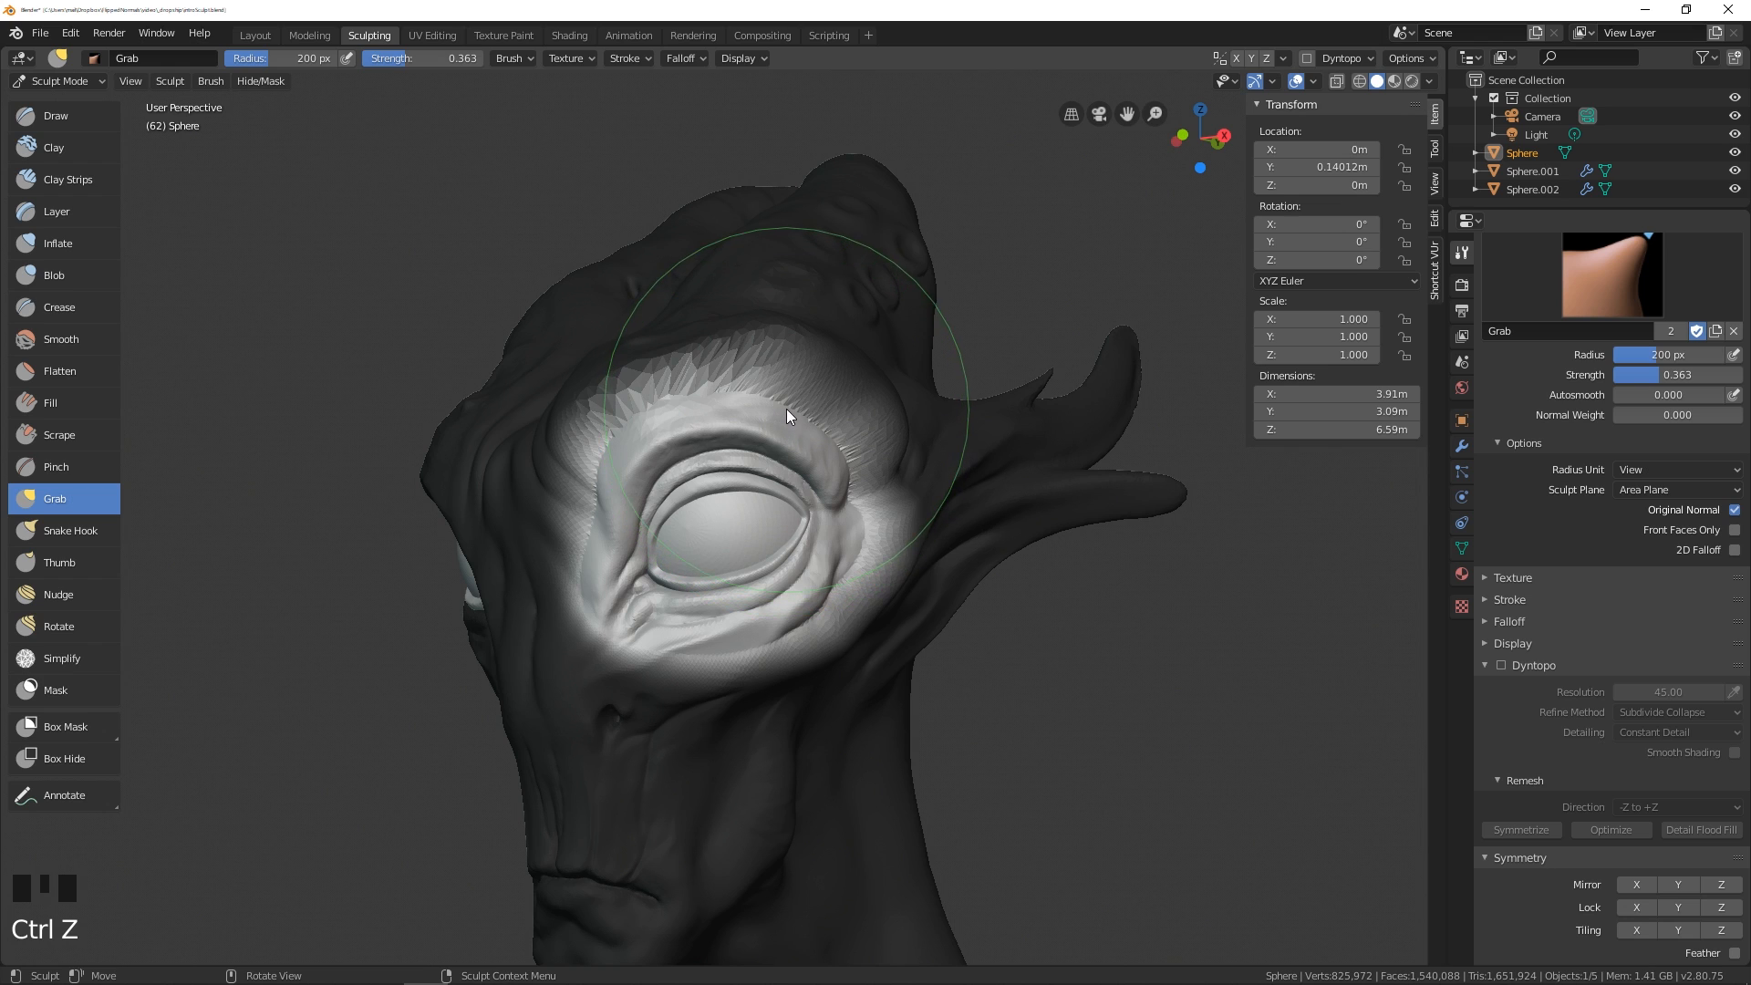
- Clear the mask to inspect the reshaped brow, and undo both the clearing and the mask inversion
{"action": "key", "text": "alt+m"}
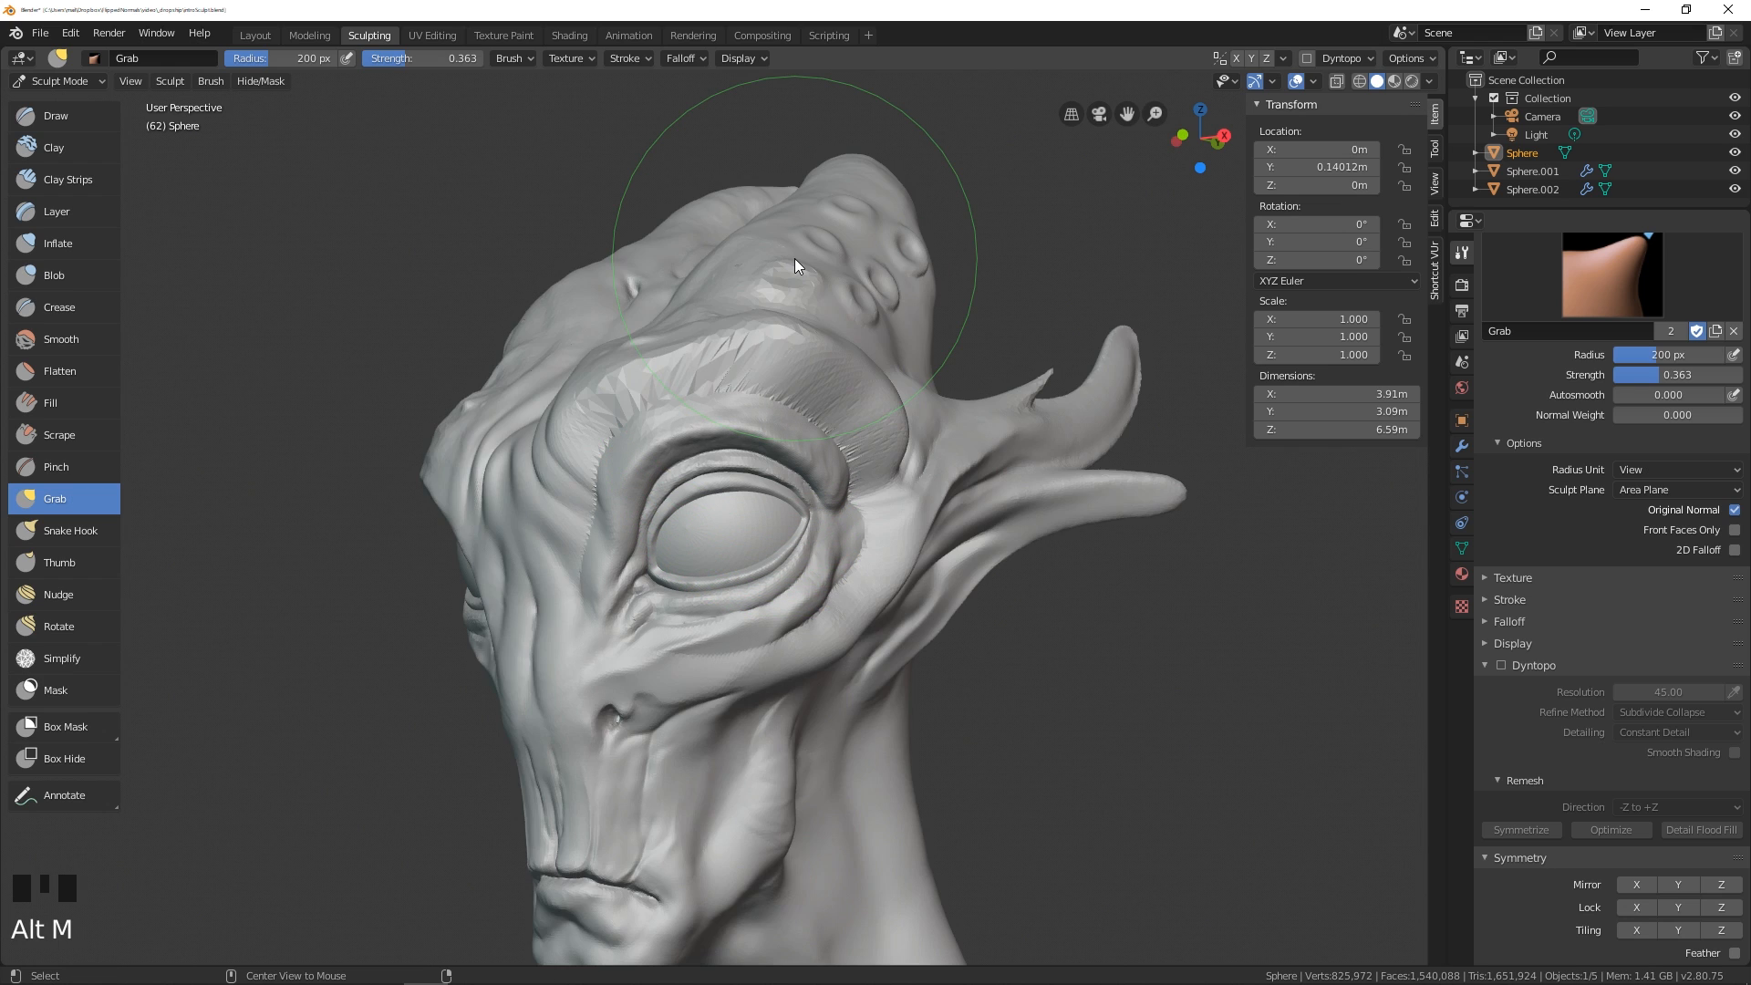
{"action": "middle_click_drag", "start_coordinate": [611, 529], "coordinate": [766, 578]}
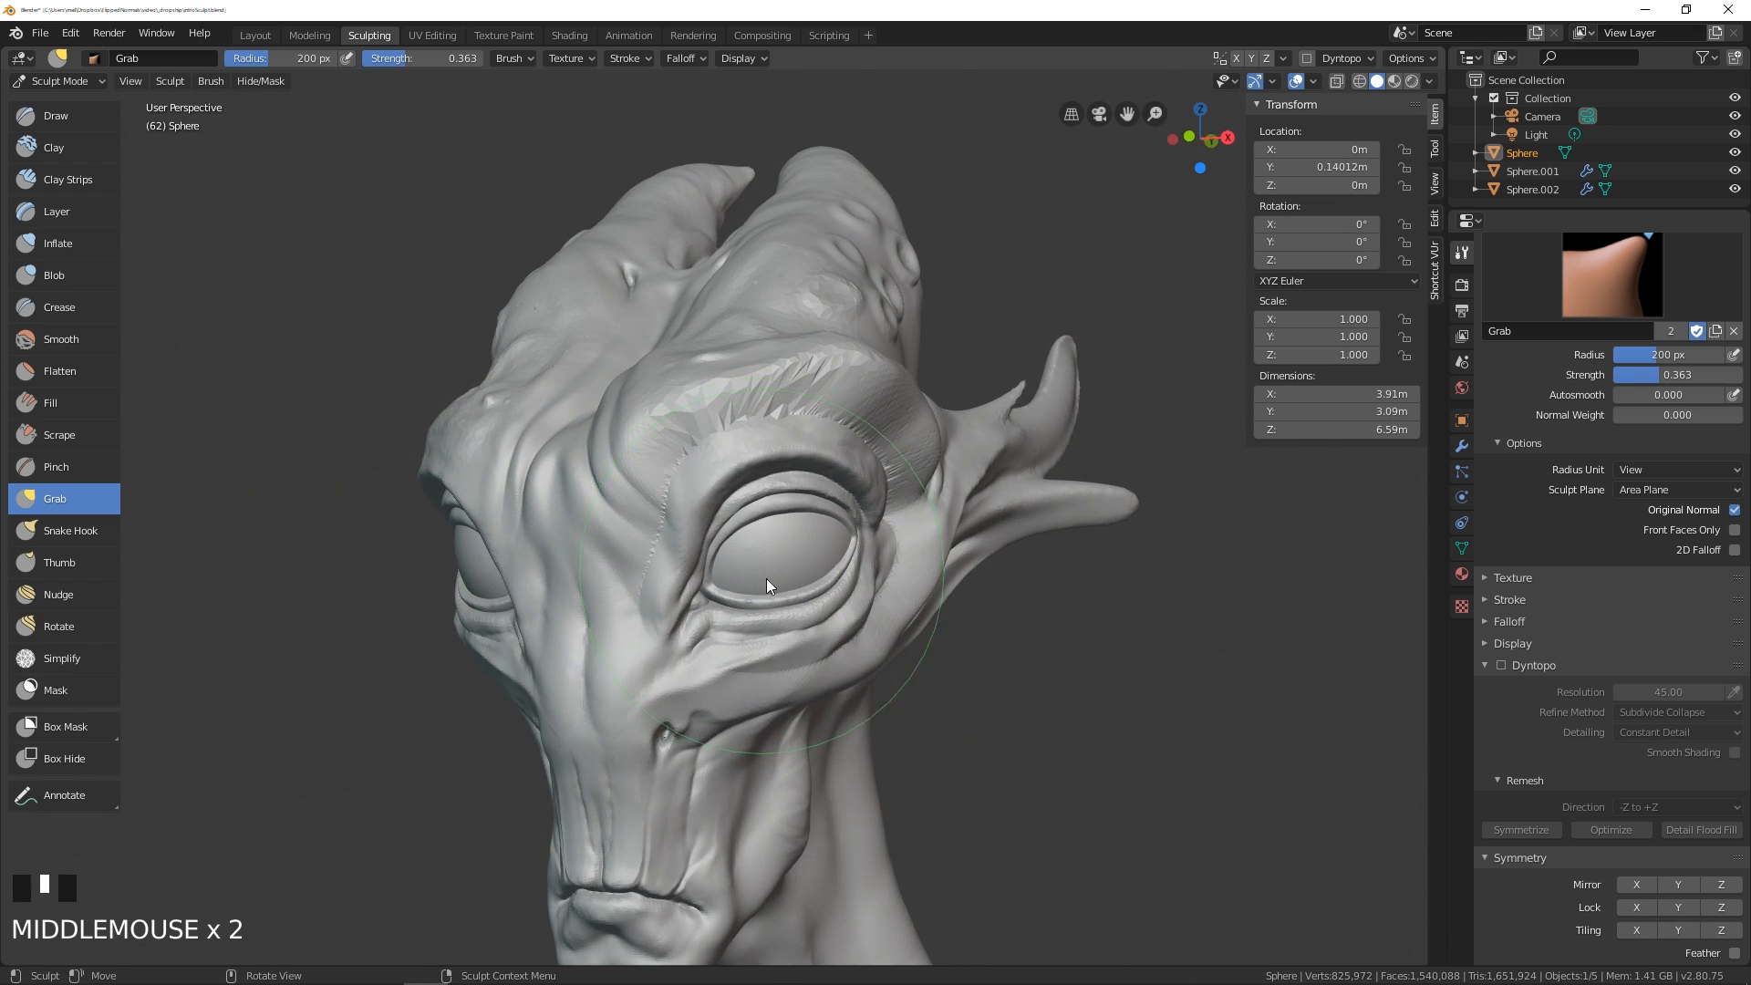
{"action": "middle_click_drag", "start_coordinate": [896, 527], "coordinate": [740, 509]}
{"action": "key", "text": "ctrl+z"}
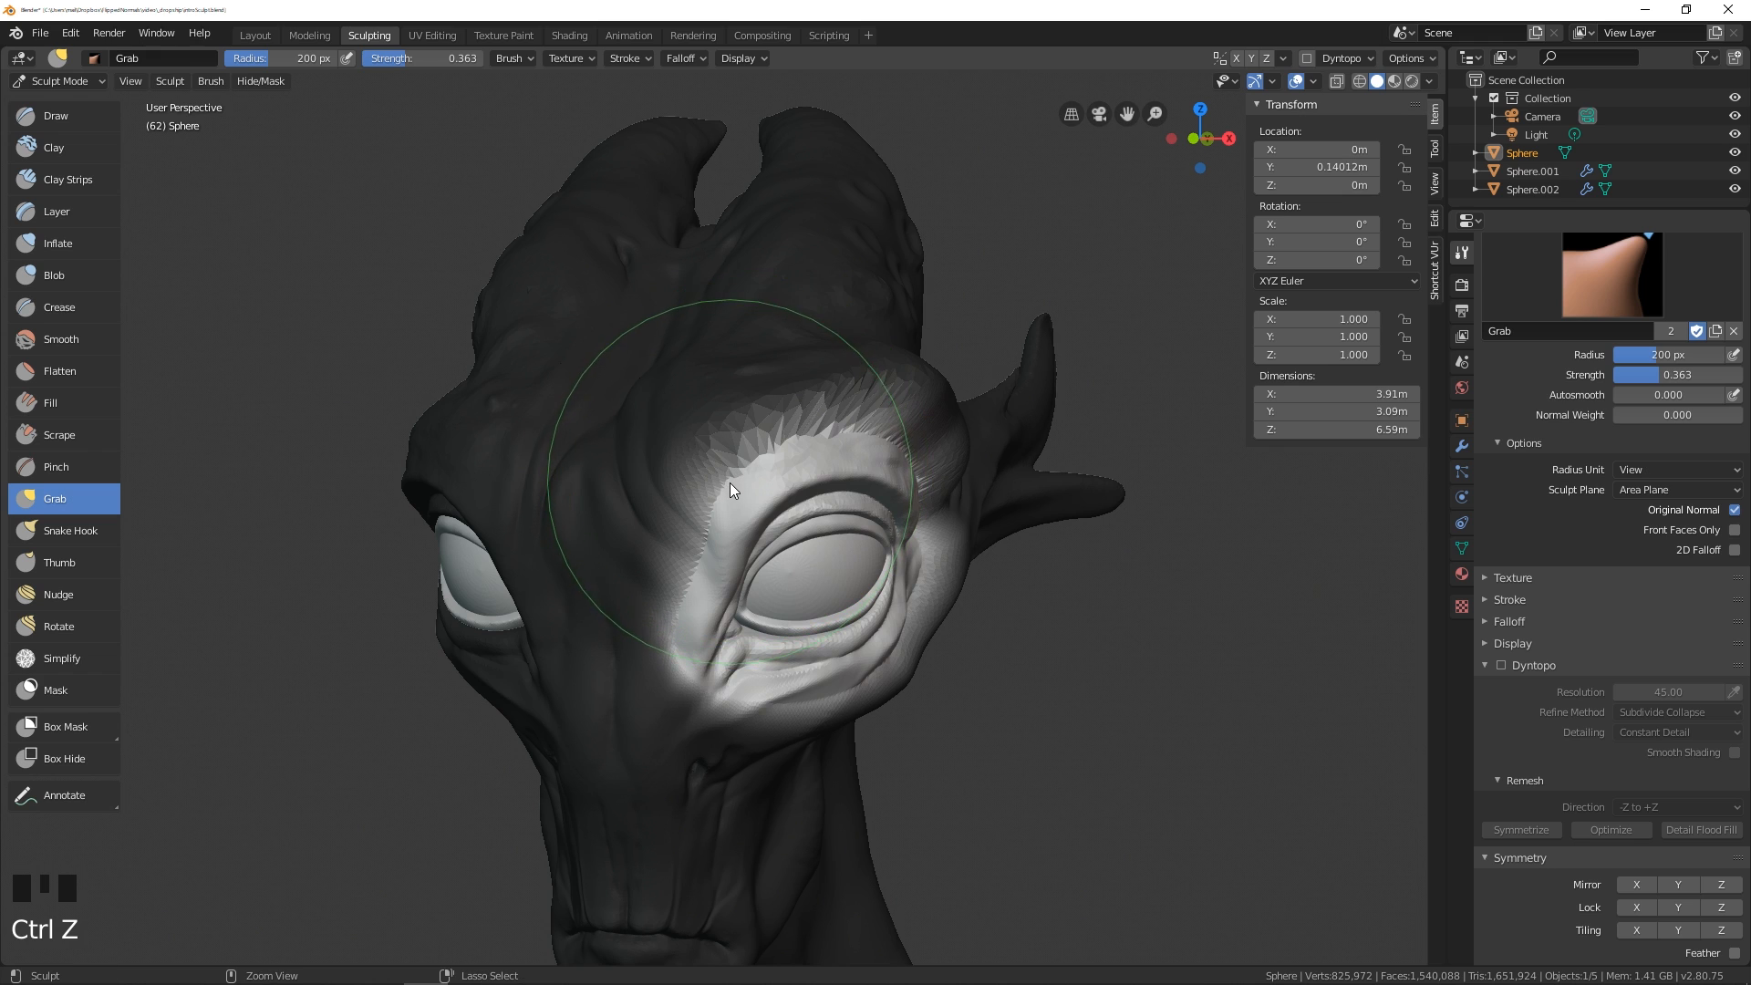
{"action": "key", "text": "ctrl+z"}
- Invert the mask, hide the masked part of the head to inspect the isolated eye area, and show everything again
{"action": "middle_click_drag", "start_coordinate": [883, 507], "coordinate": [791, 520]}
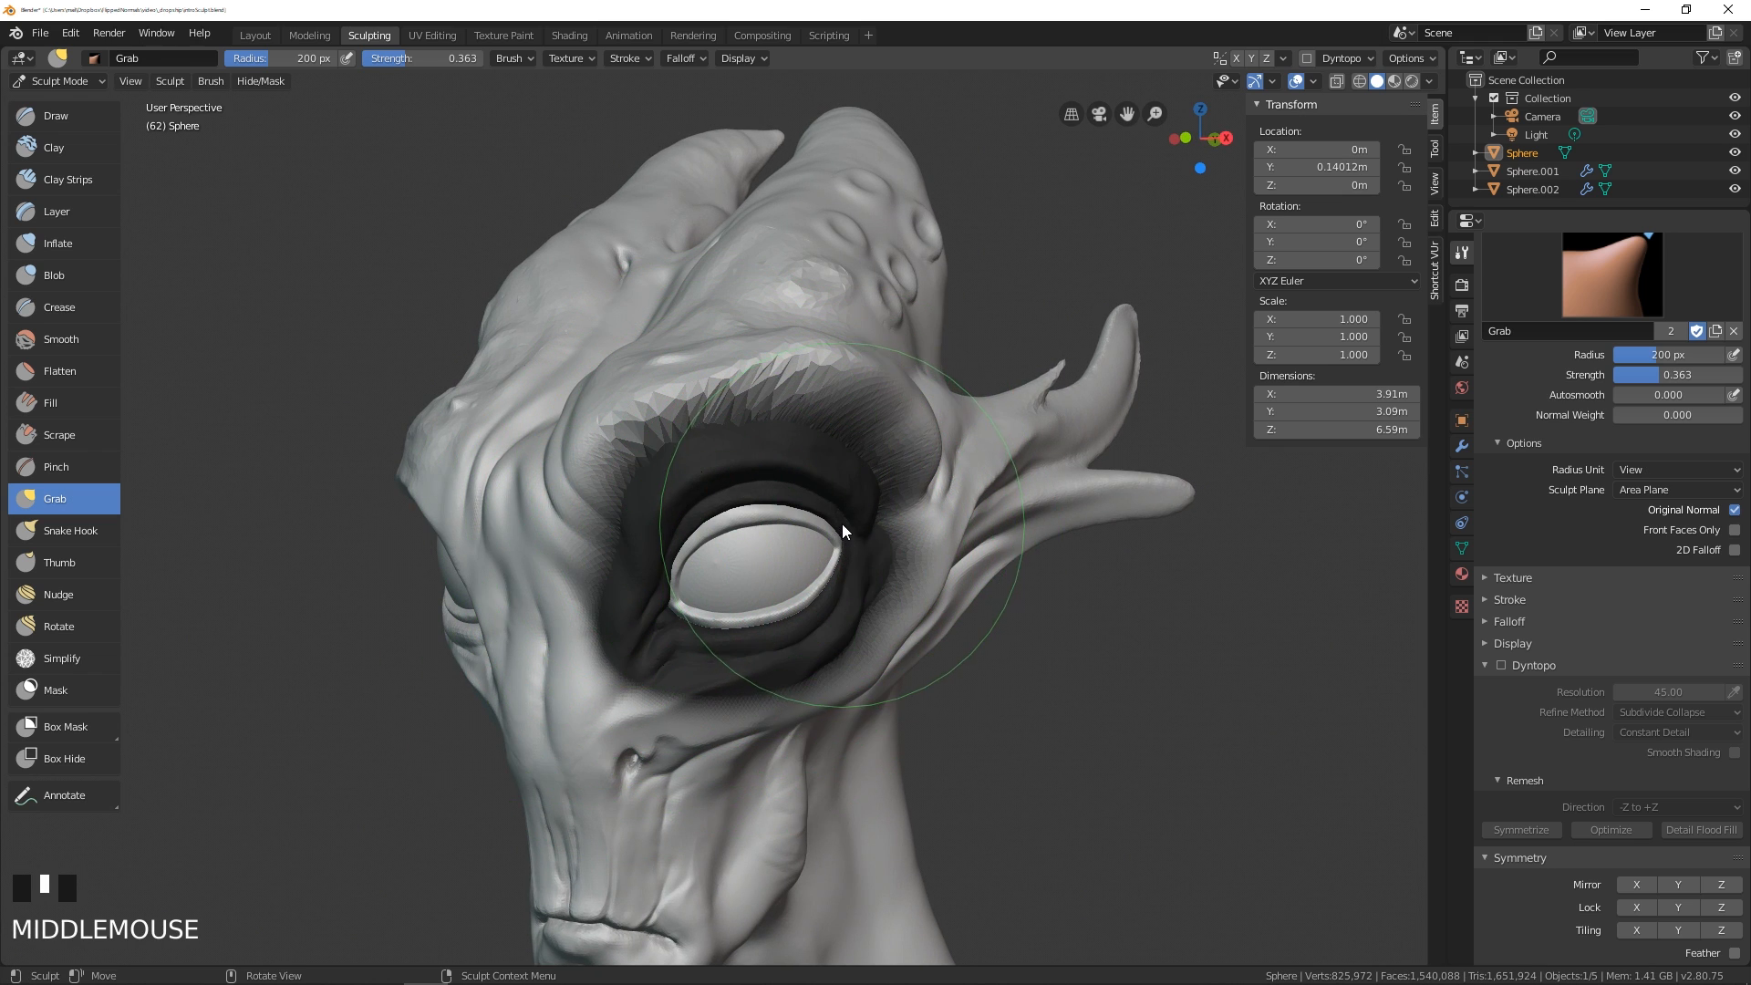
{"action": "key", "text": "ctrl+i"}
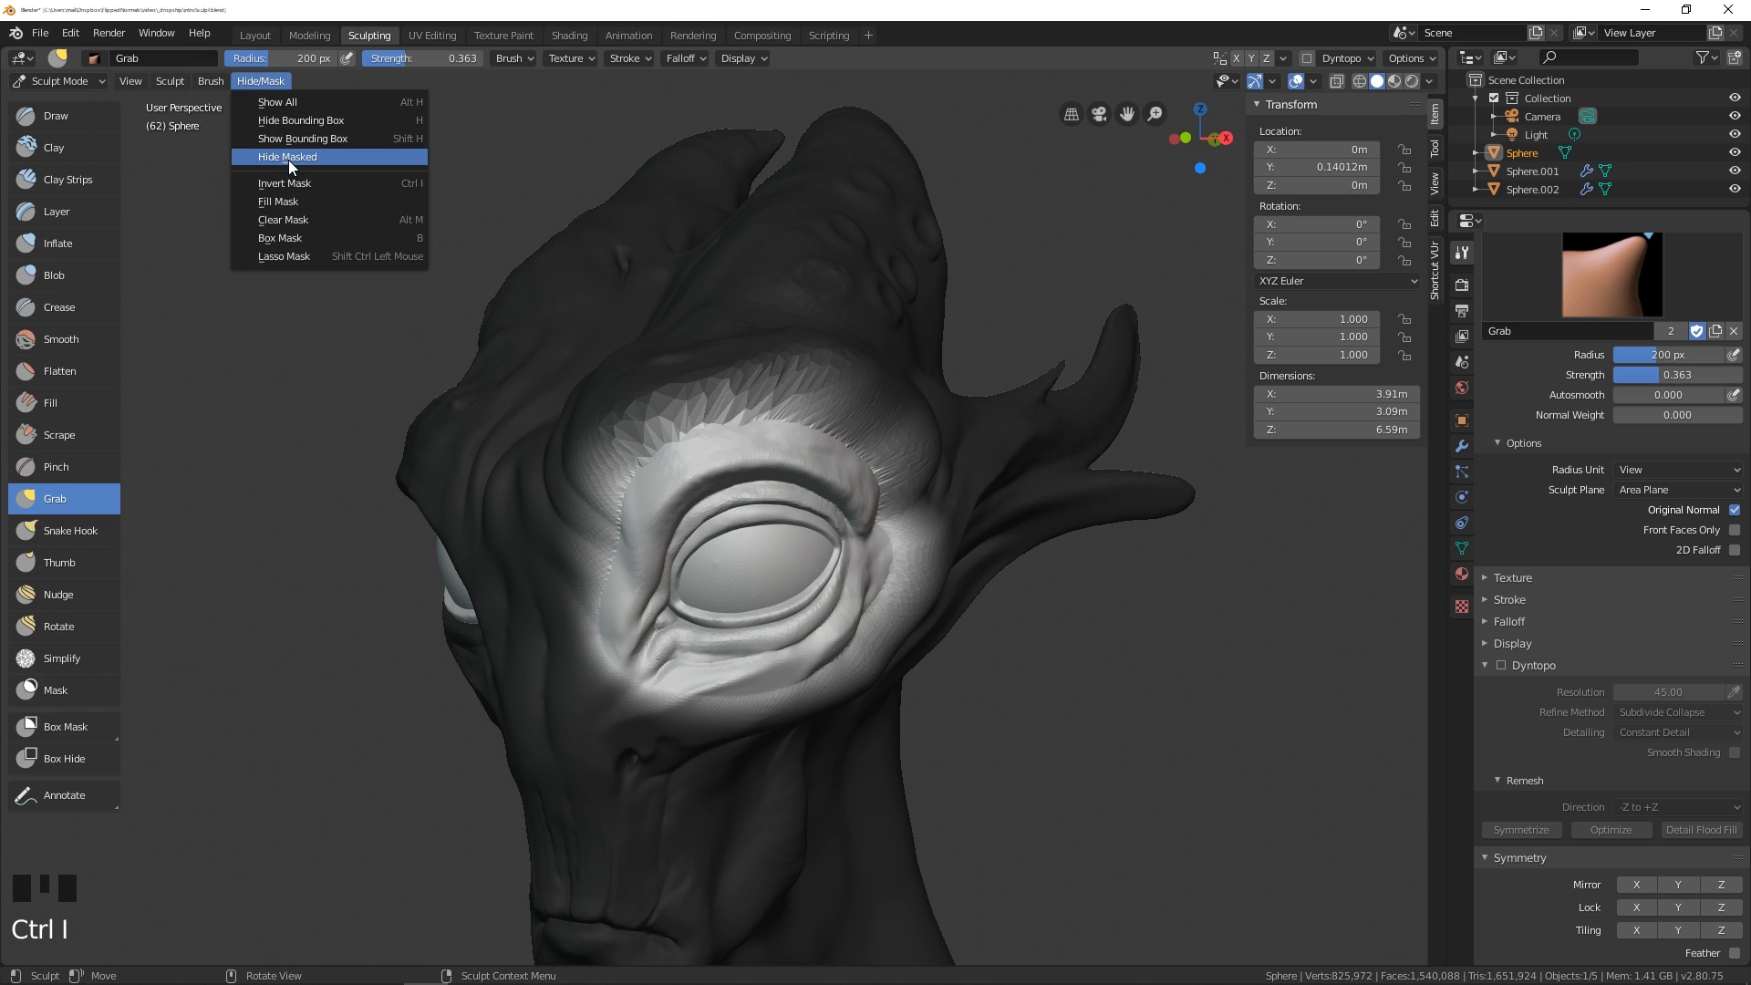
{"action": "left_click", "coordinate": [288, 158]}
{"action": "middle_click_drag", "start_coordinate": [540, 325], "coordinate": [664, 419]}
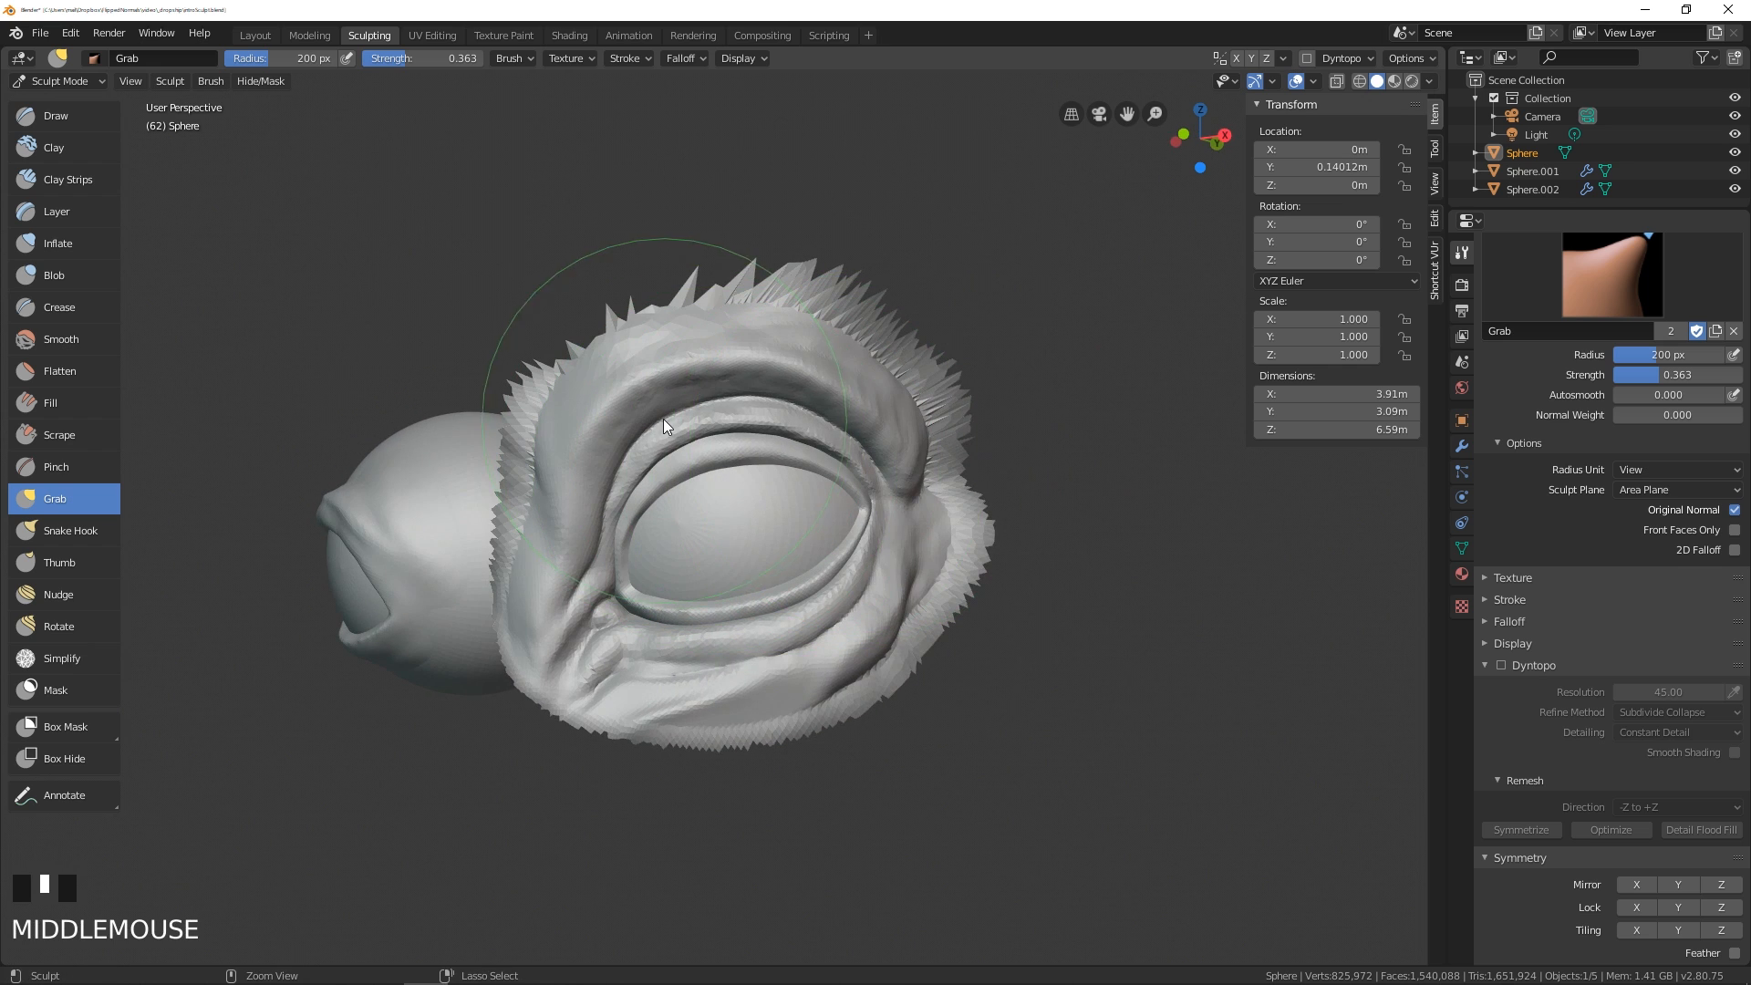
{"action": "middle_click_drag", "start_coordinate": [770, 541], "coordinate": [637, 512]}
{"action": "middle_click_drag", "start_coordinate": [636, 513], "coordinate": [763, 609]}
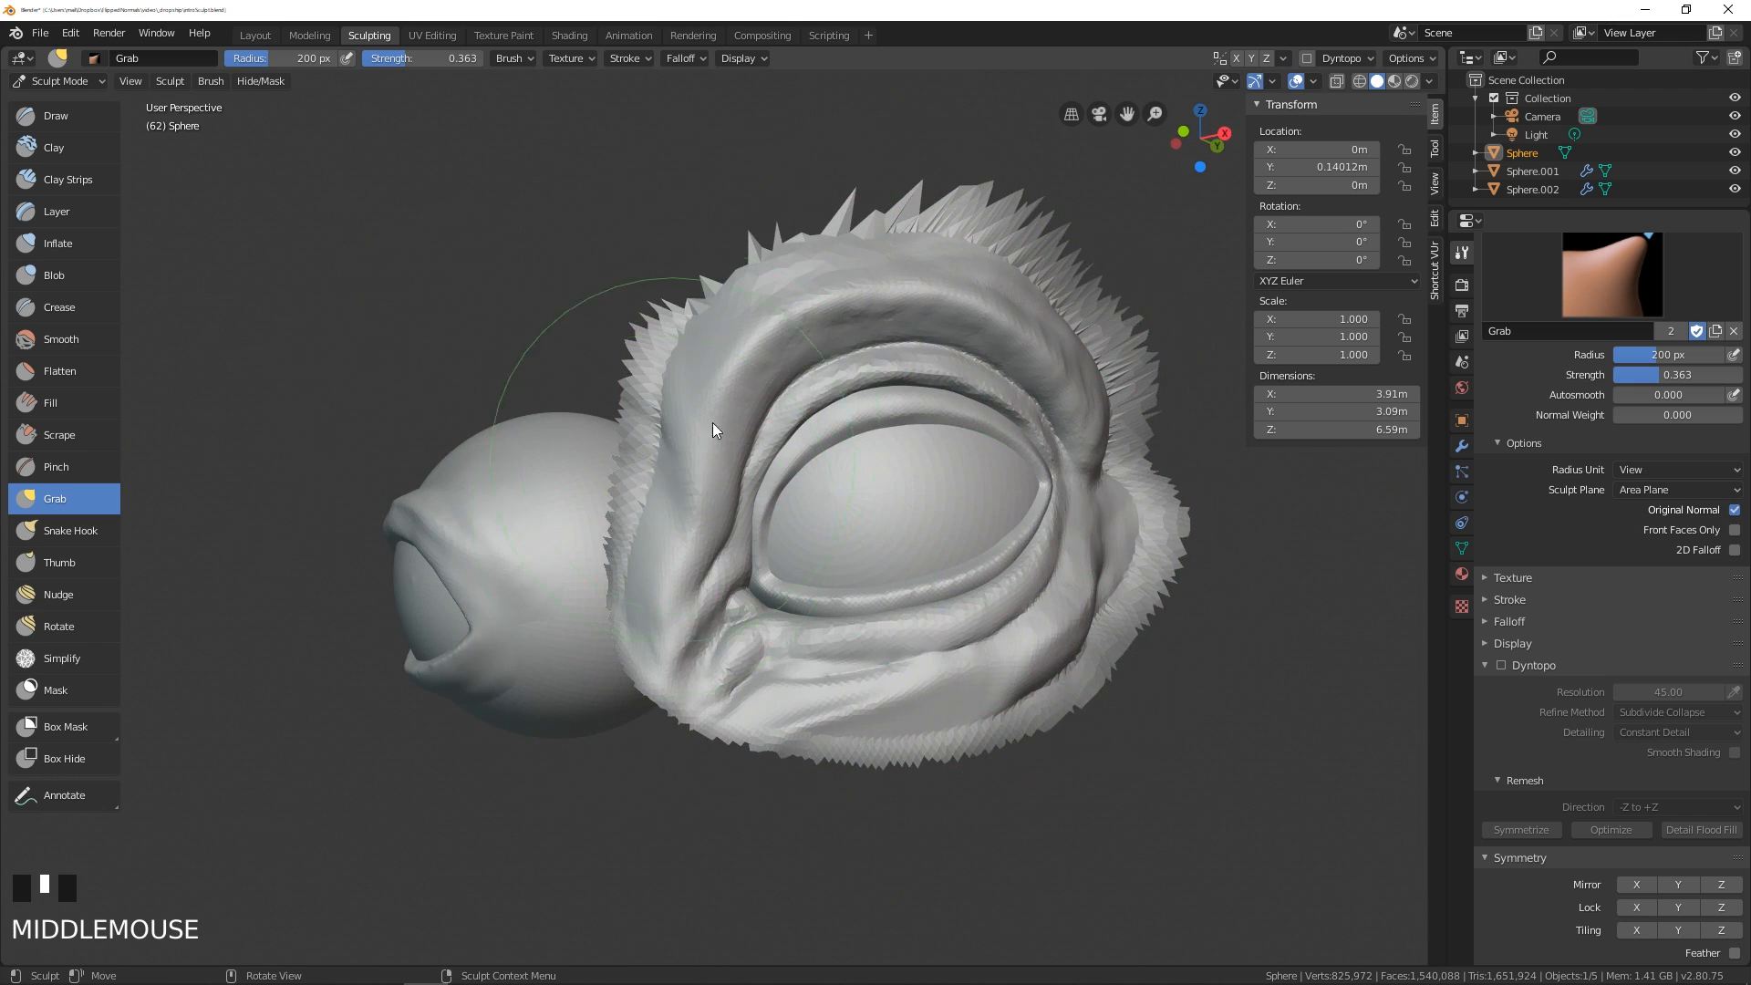
{"action": "middle_click_drag", "start_coordinate": [713, 423], "coordinate": [860, 479]}
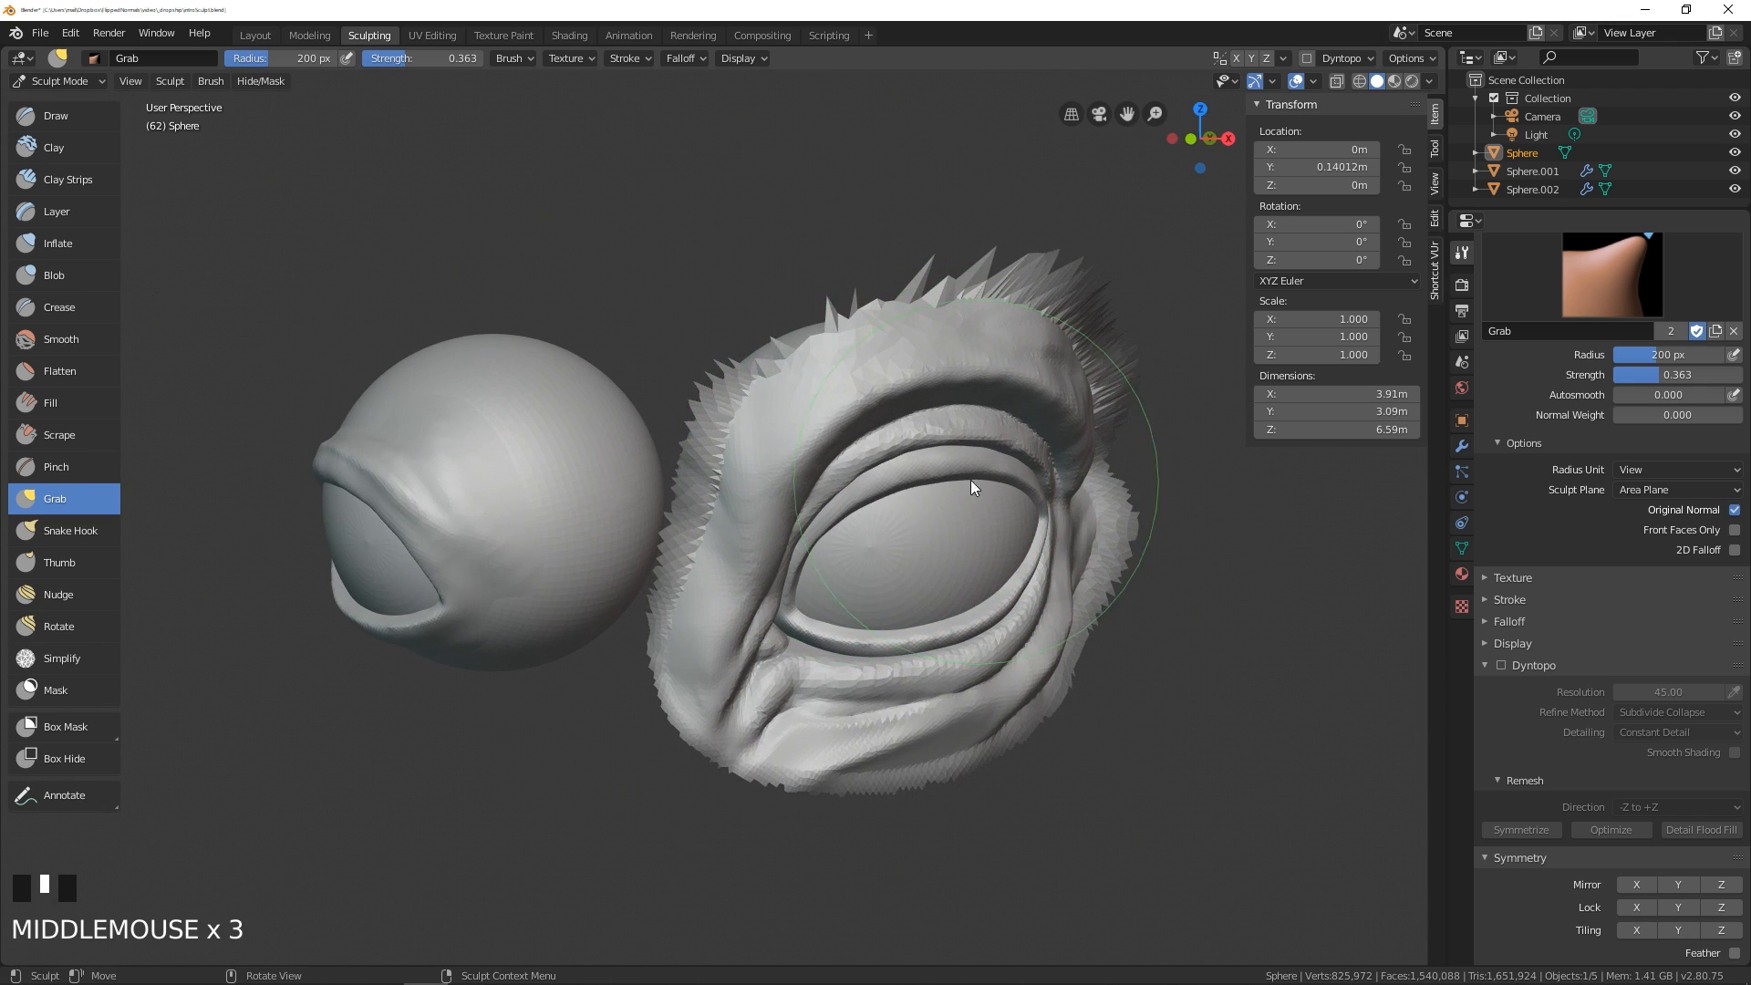
{"action": "mouse_move", "coordinate": [970, 487]}
{"action": "middle_mouse_down"}
{"action": "mouse_move", "coordinate": [532, 363]}
{"action": "mouse_move", "coordinate": [621, 535]}
{"action": "mouse_move", "coordinate": [626, 610]}
{"action": "mouse_move", "coordinate": [598, 626]}
{"action": "middle_mouse_up"}
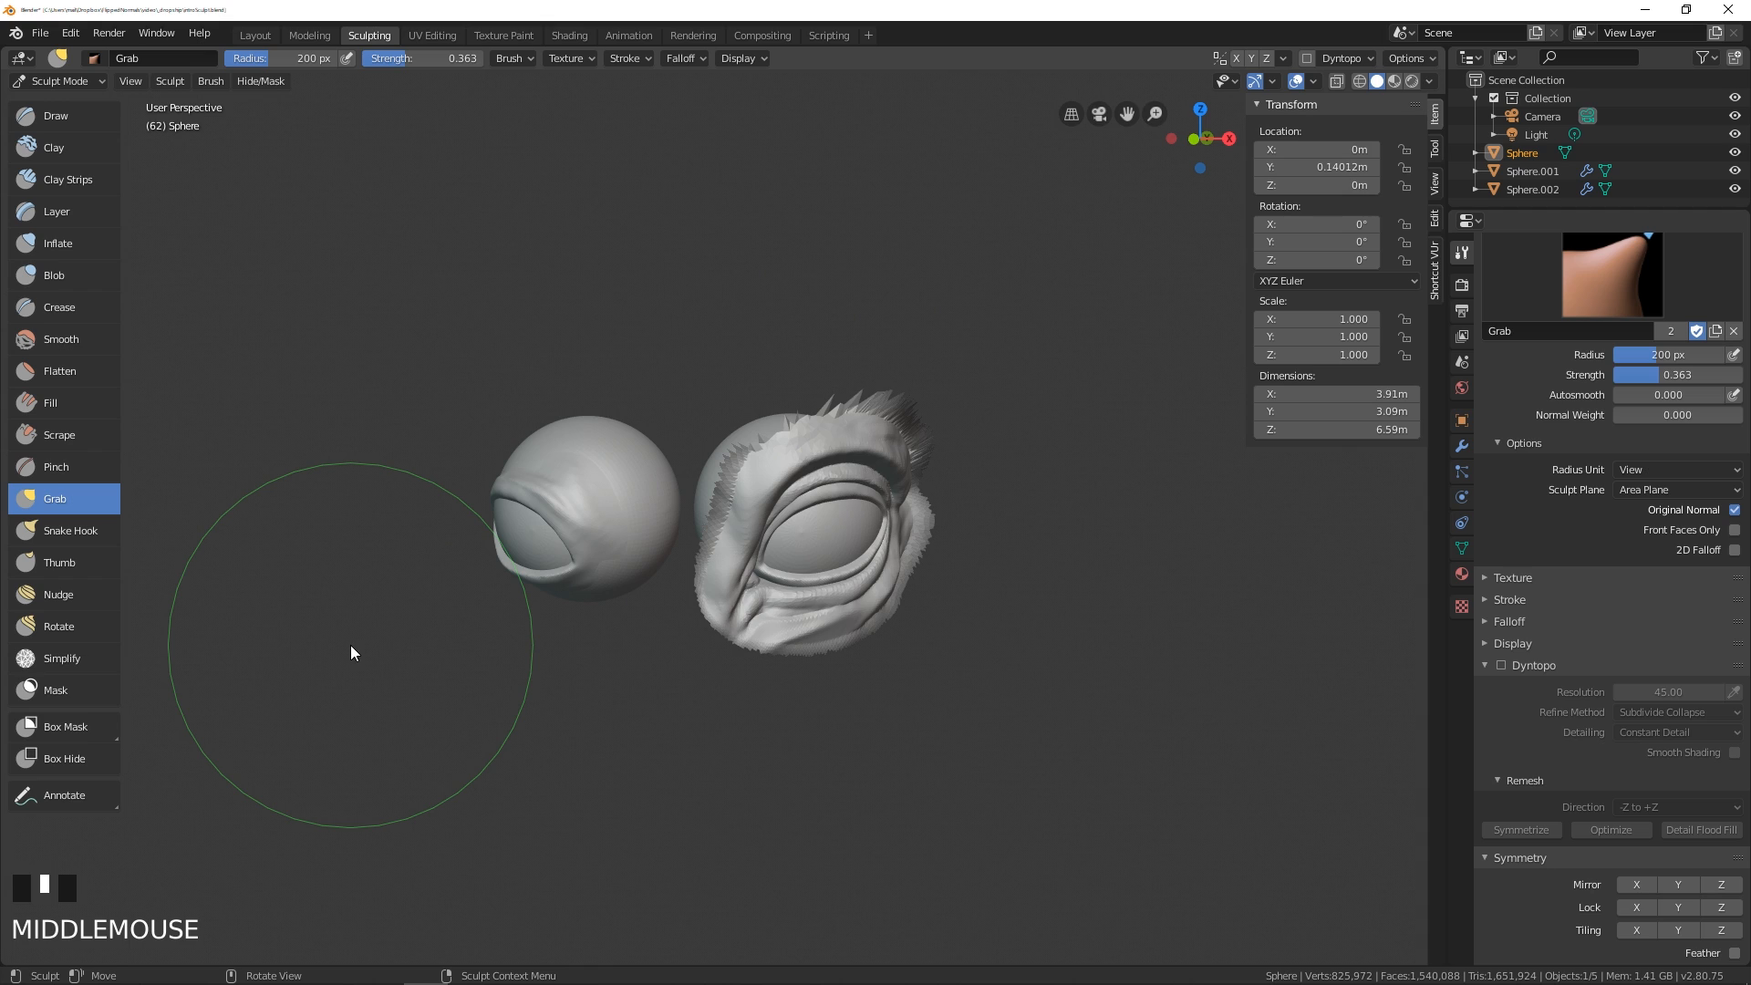
{"action": "key", "text": "alt+h"}
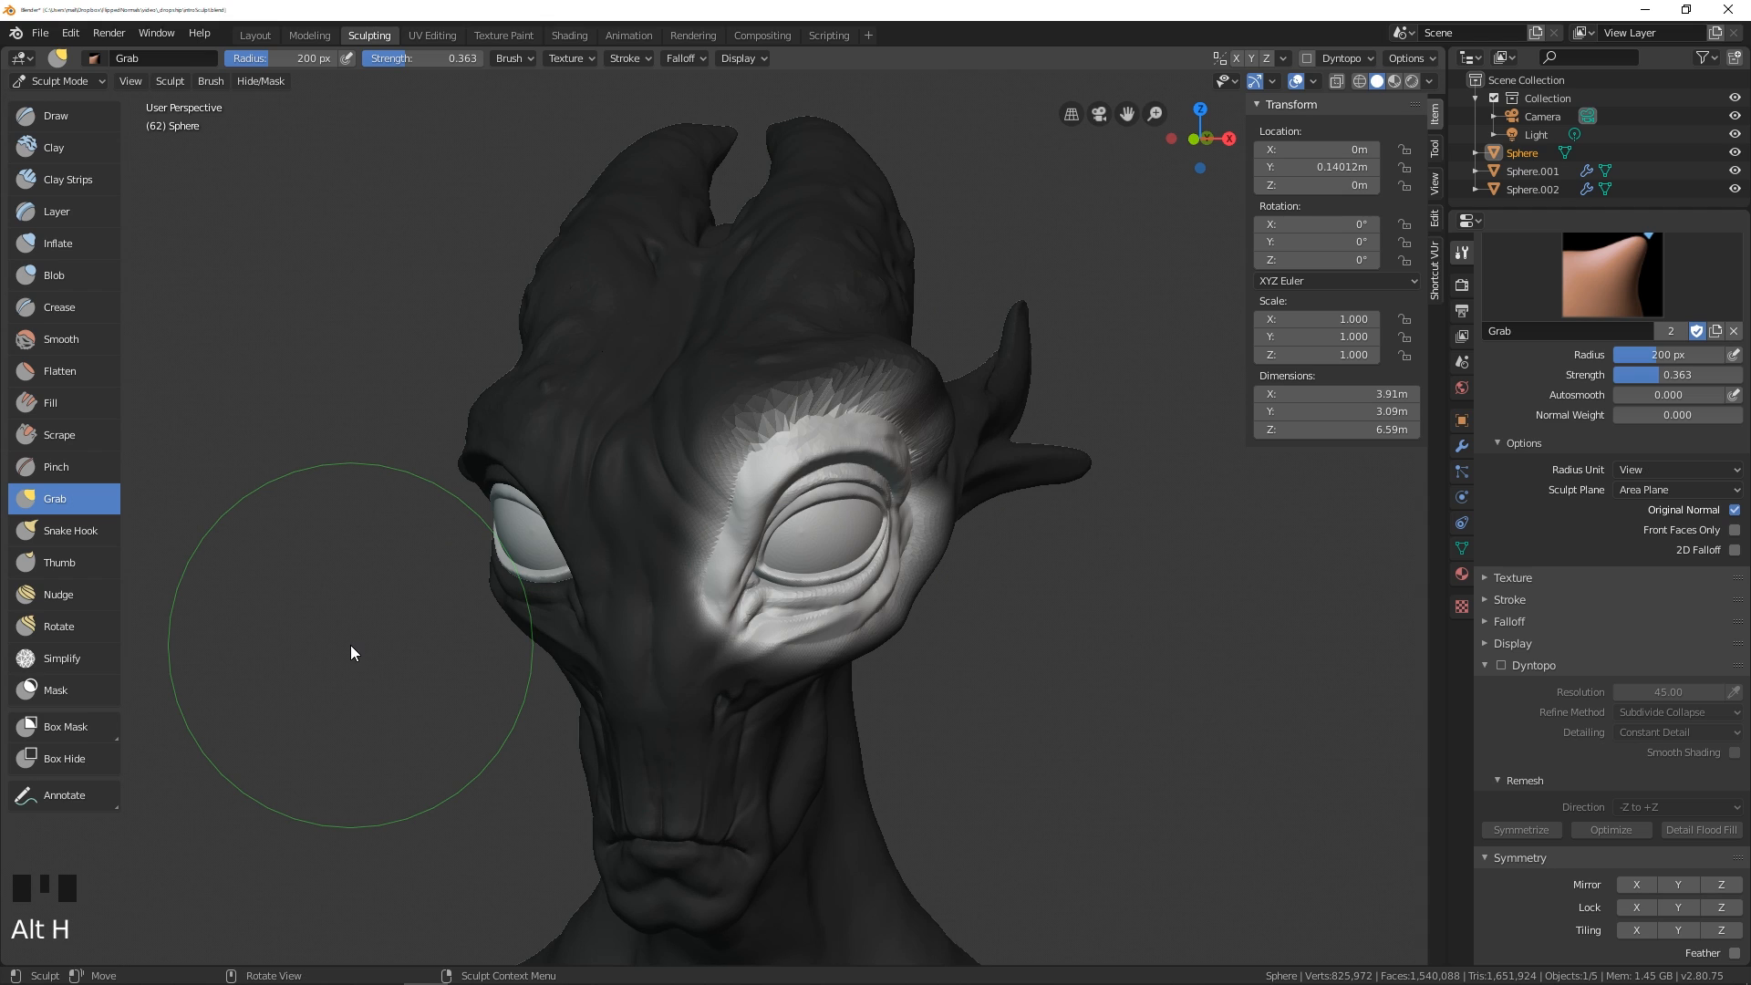
- Hide a rectangular region around the other eye with a bounding box and show all of the mesh again
{"action": "key", "text": "h"}
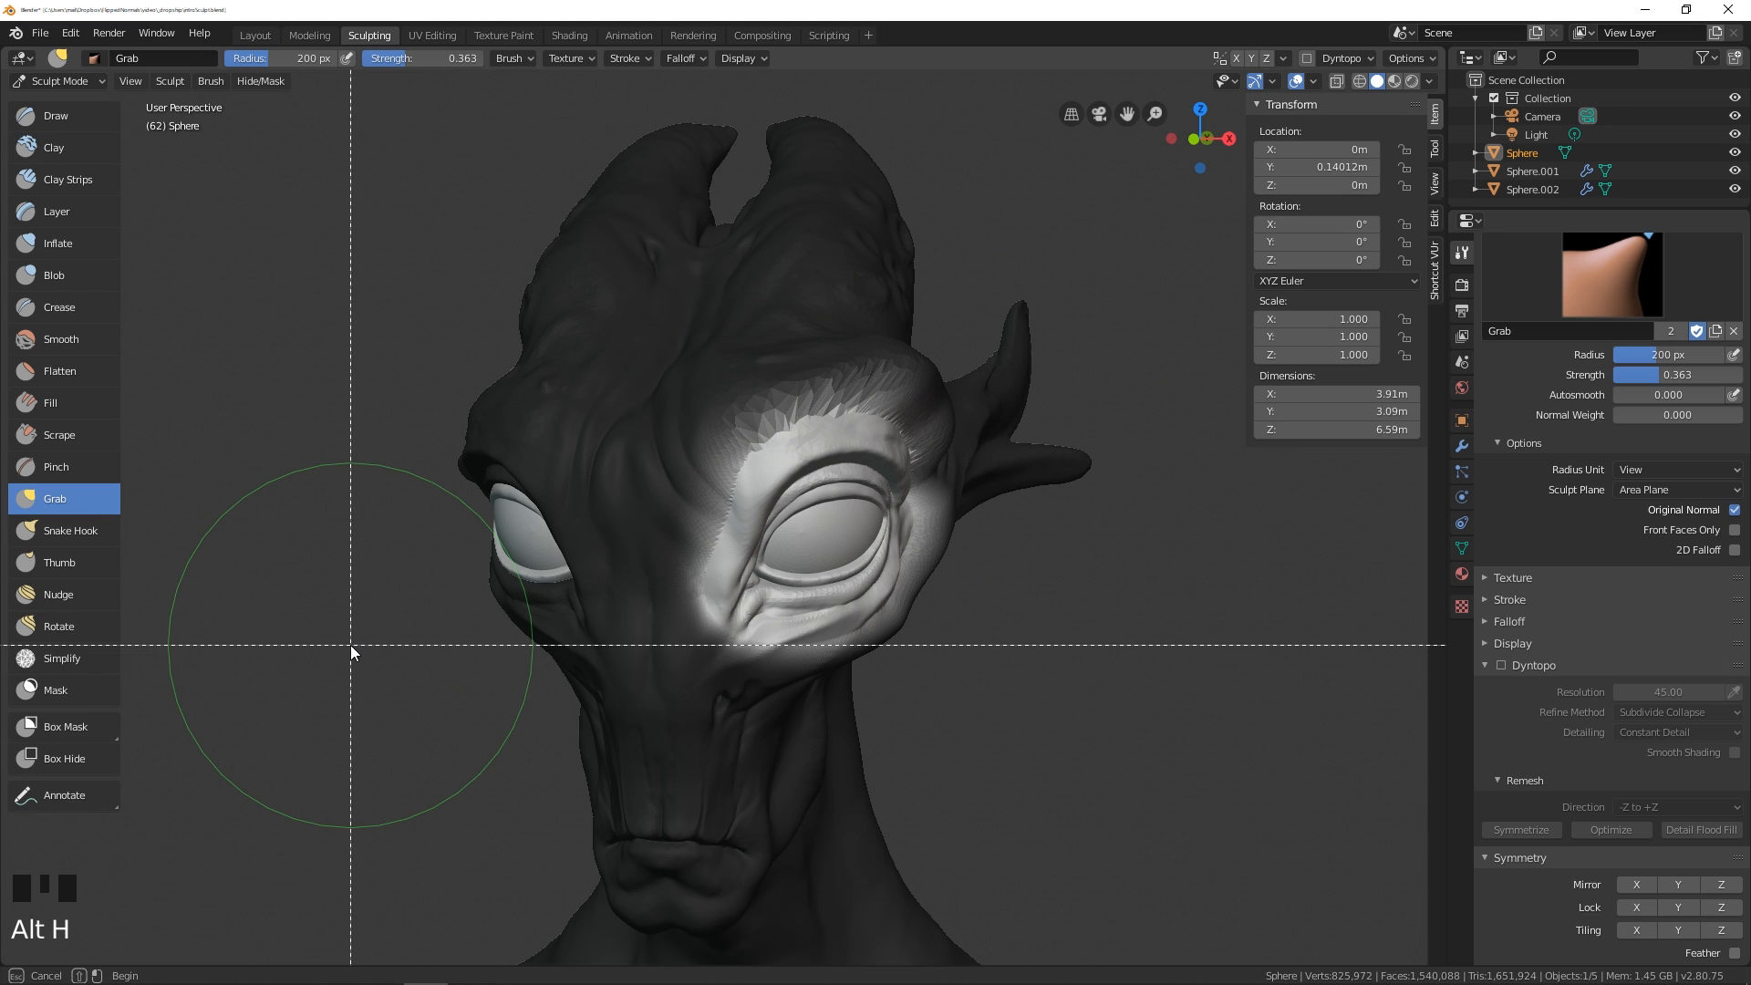
{"action": "left_click_drag", "start_coordinate": [370, 338], "coordinate": [691, 693]}
{"action": "key", "text": "alt+h"}
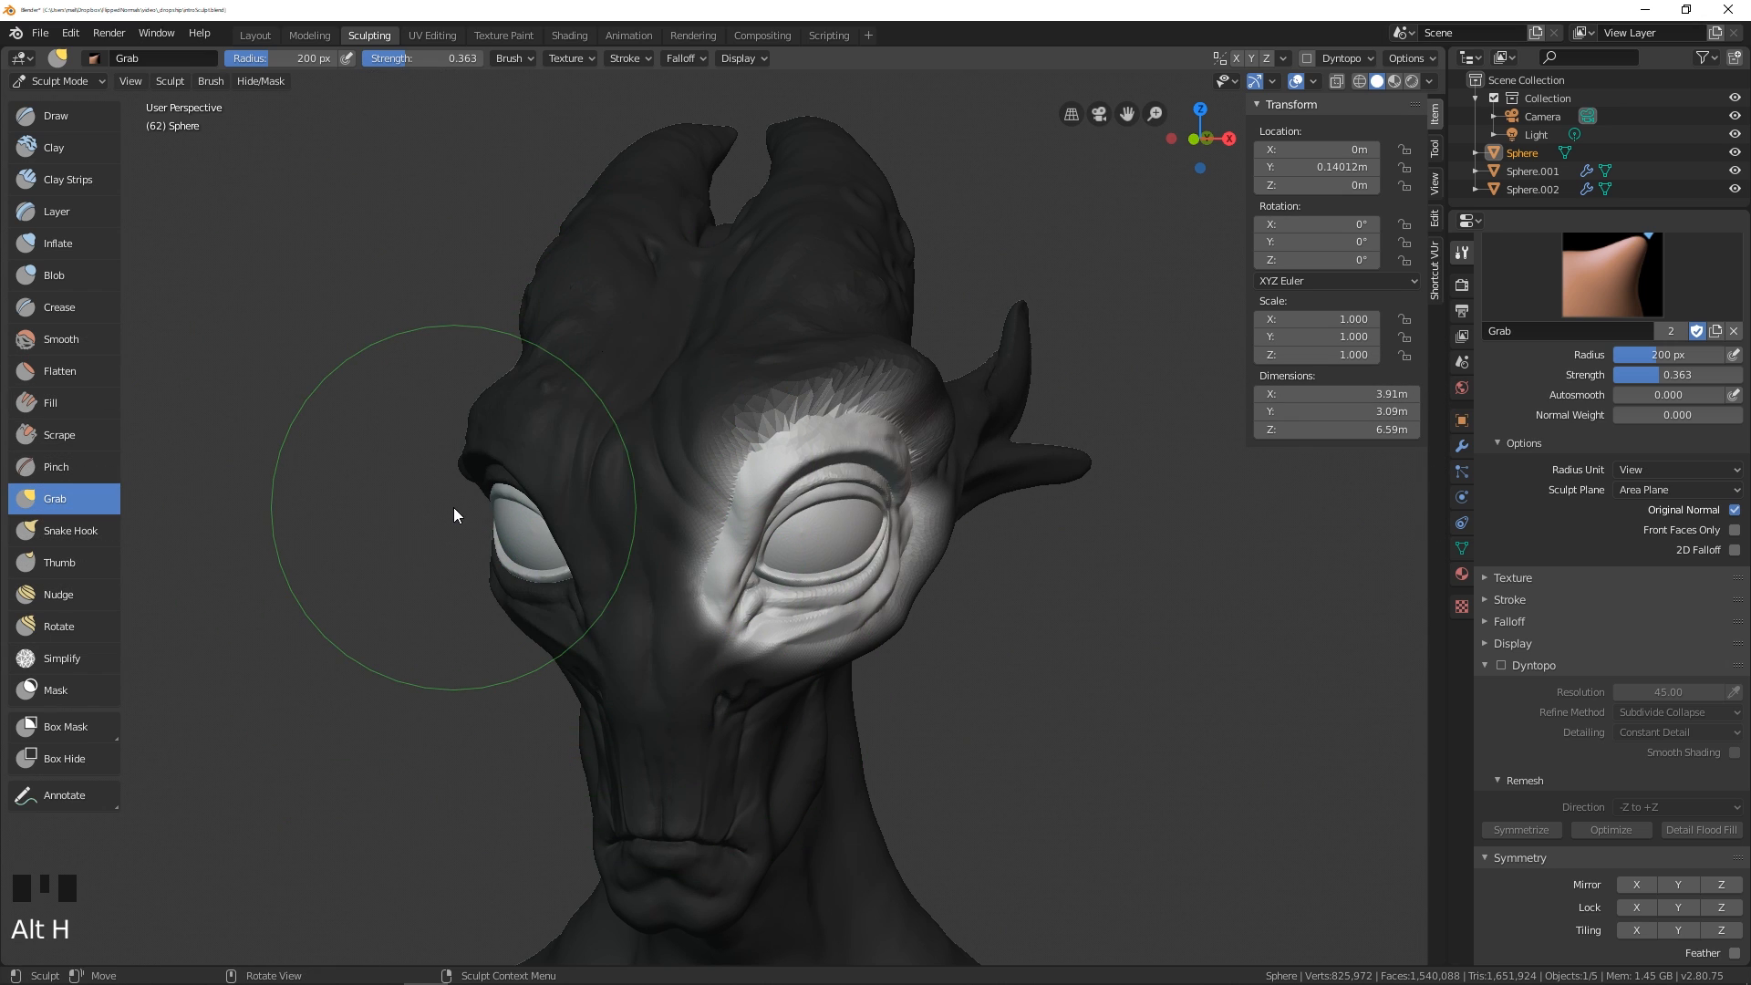
- Clear the mask from the whole head
{"action": "key", "text": "alt+m"}
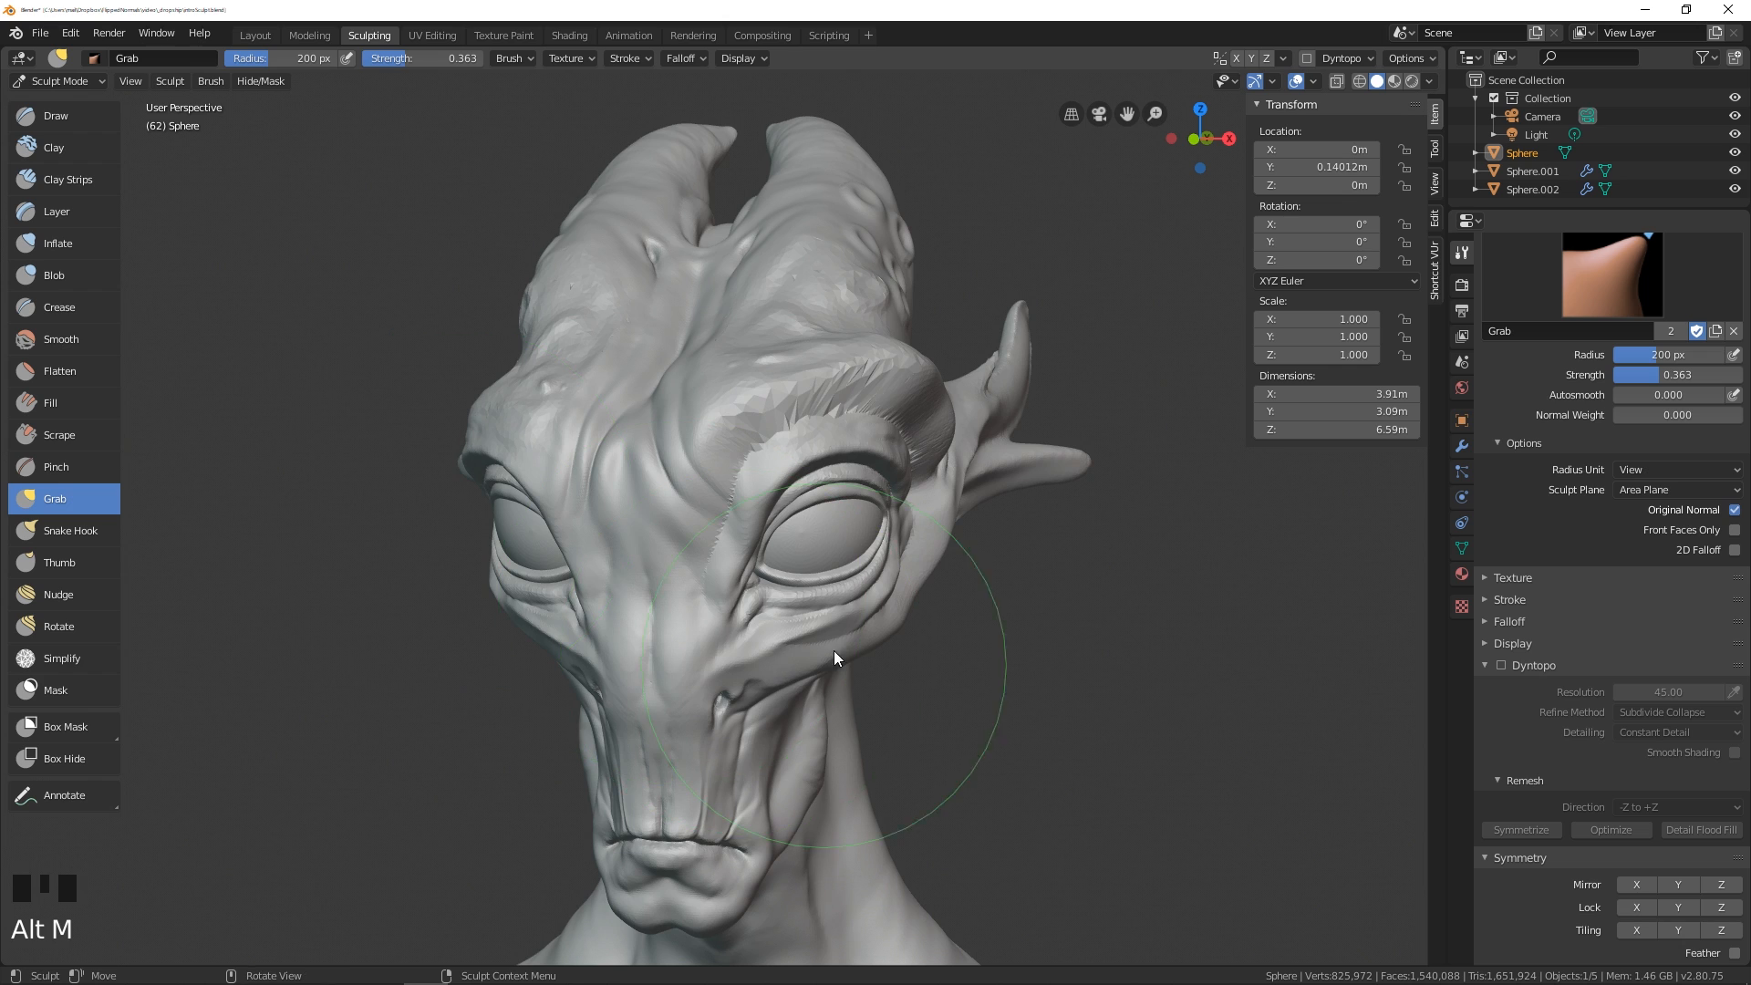
- Box-mask a rectangular region over the brow, eye area and ear on one side of the head
{"action": "middle_click_drag", "start_coordinate": [834, 650], "coordinate": [743, 504]}
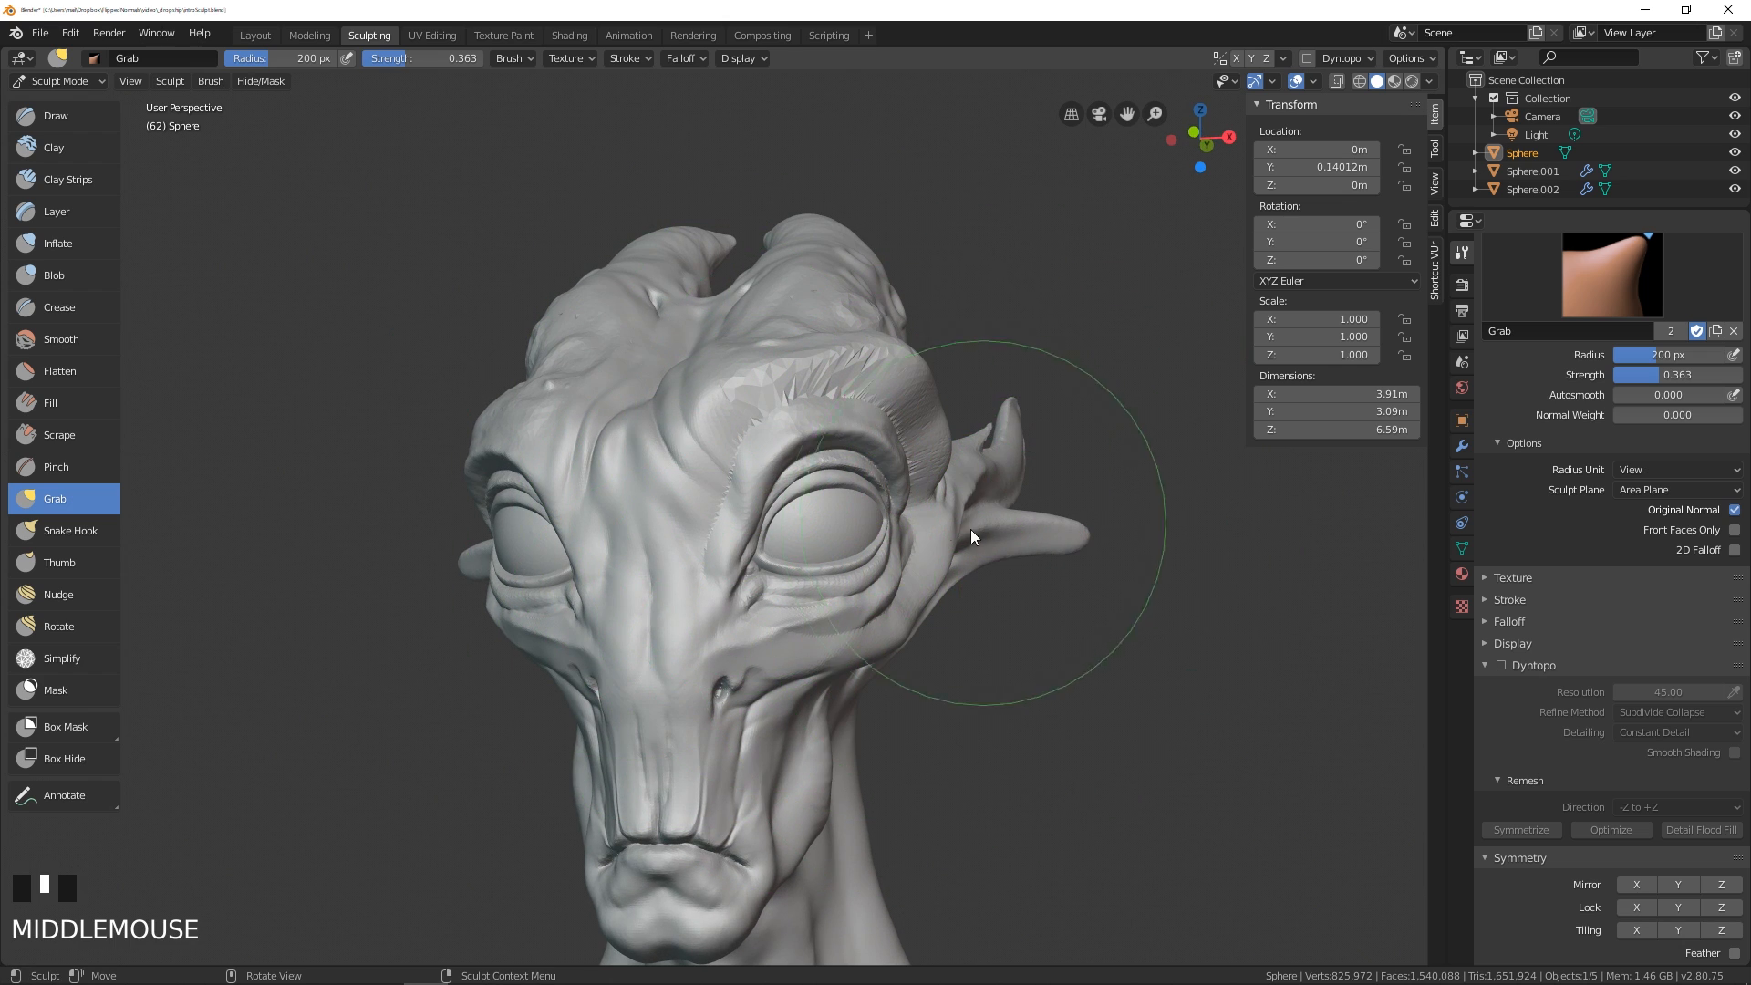
{"action": "left_click", "coordinate": [68, 729]}
{"action": "middle_click_drag", "start_coordinate": [744, 569], "coordinate": [820, 511]}
{"action": "left_click_drag", "start_coordinate": [1053, 307], "coordinate": [732, 720]}
{"action": "middle_click_drag", "start_coordinate": [905, 485], "coordinate": [932, 396]}
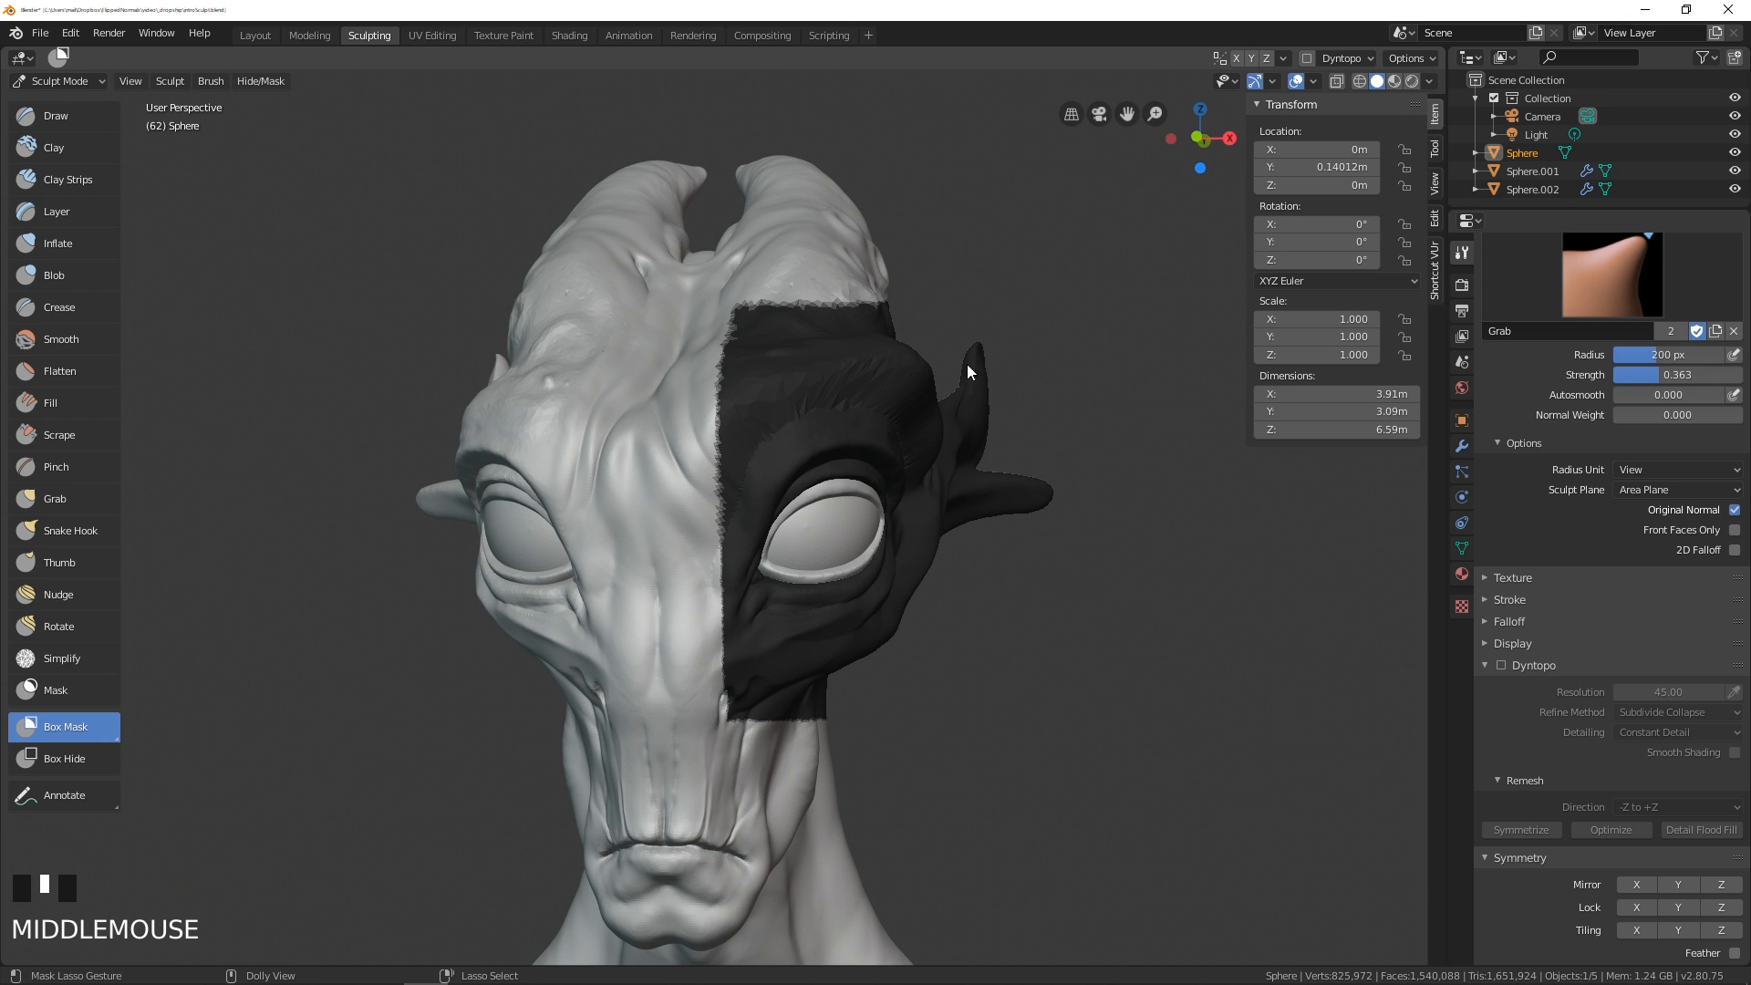
- Extend the mask with lasso selections over the horn, ear, cheek, jaw and neck on the same side
{"action": "mouse_move", "coordinate": [1040, 300]}
{"action": "left_mouse_down", "text": "ctrl+shift"}
{"action": "mouse_move", "coordinate": [716, 376]}
{"action": "mouse_move", "coordinate": [958, 584]}
{"action": "left_mouse_up", "text": "ctrl+shift"}
{"action": "mouse_move", "coordinate": [991, 168]}
{"action": "left_mouse_down", "text": "ctrl+shift"}
{"action": "mouse_move", "coordinate": [781, 391]}
{"action": "mouse_move", "coordinate": [876, 383]}
{"action": "left_mouse_up", "text": "ctrl+shift"}
{"action": "mouse_move", "coordinate": [938, 125]}
{"action": "left_mouse_down", "text": "ctrl+shift"}
{"action": "mouse_move", "coordinate": [758, 168]}
{"action": "mouse_move", "coordinate": [720, 124]}
{"action": "mouse_move", "coordinate": [1009, 485]}
{"action": "left_mouse_up", "text": "ctrl+shift"}
{"action": "mouse_move", "coordinate": [1009, 485]}
{"action": "middle_mouse_down"}
{"action": "mouse_move", "coordinate": [873, 485]}
{"action": "mouse_move", "coordinate": [1004, 573]}
{"action": "mouse_move", "coordinate": [1078, 571]}
{"action": "middle_mouse_up"}
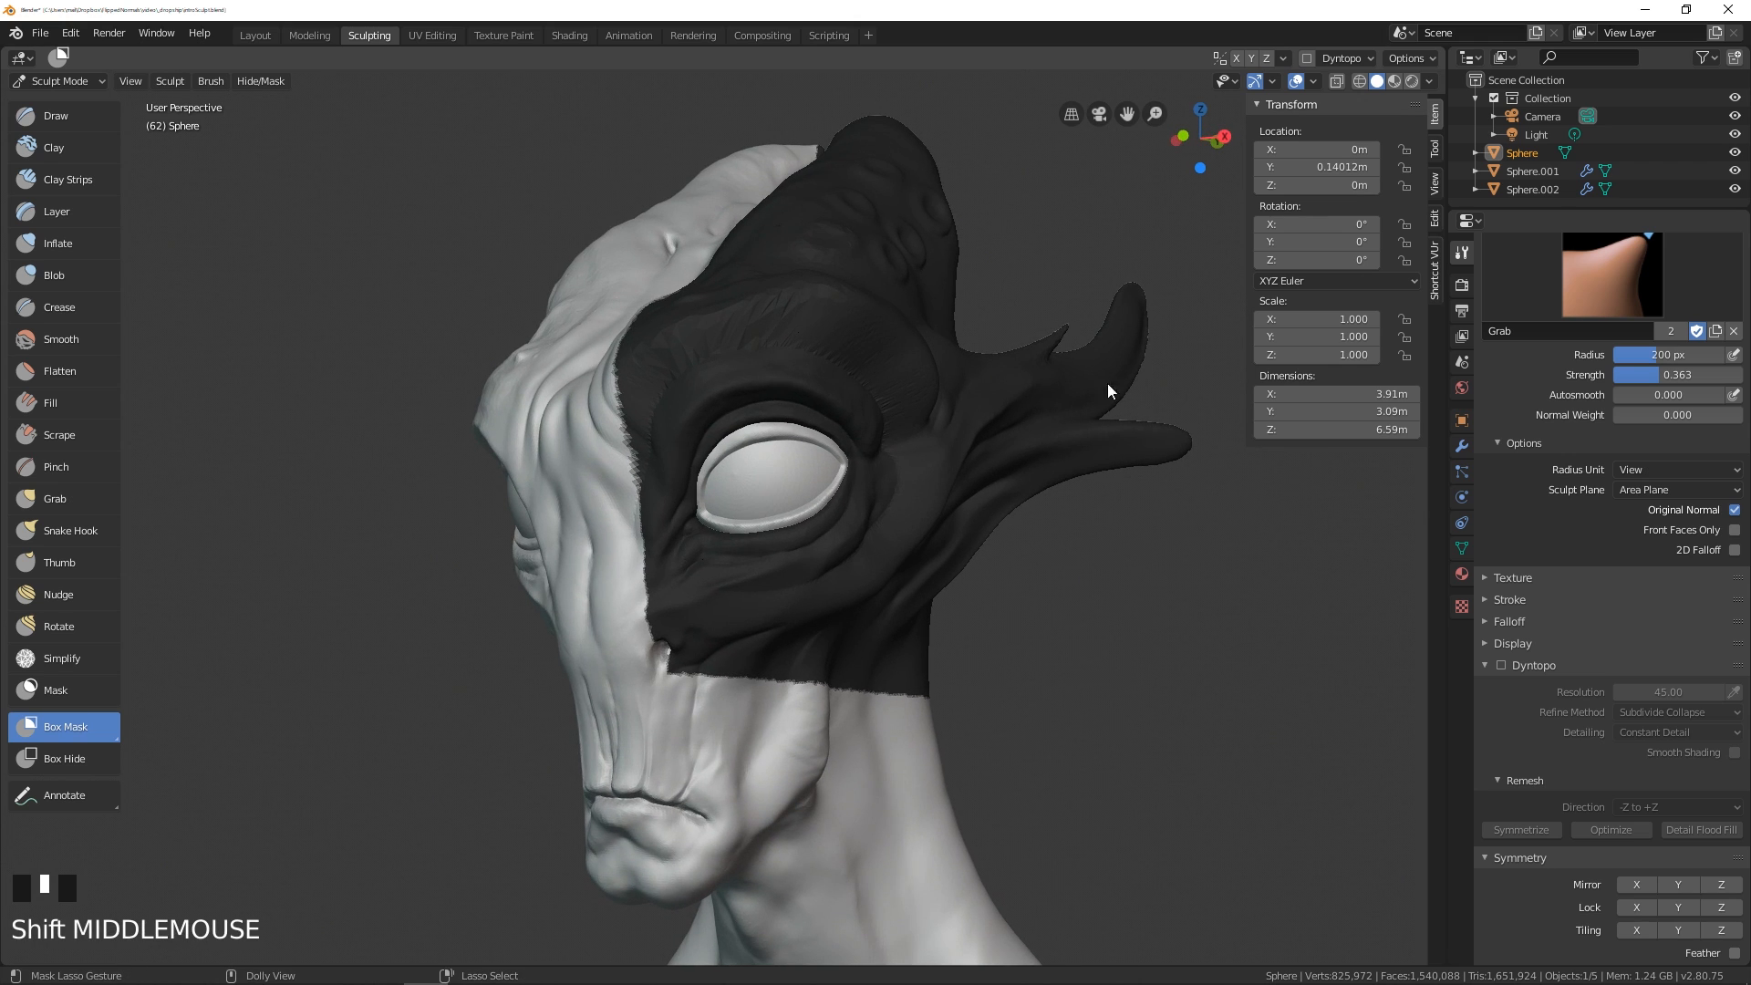
{"action": "middle_click_drag", "start_coordinate": [1025, 626], "coordinate": [1075, 519]}
{"action": "mouse_move", "coordinate": [1058, 353]}
{"action": "left_mouse_down", "text": "ctrl+shift"}
{"action": "mouse_move", "coordinate": [785, 462]}
{"action": "mouse_move", "coordinate": [856, 879]}
{"action": "mouse_move", "coordinate": [938, 545]}
{"action": "left_mouse_up", "text": "ctrl+shift"}
{"action": "middle_click_drag", "start_coordinate": [938, 545], "coordinate": [919, 469]}
{"action": "mouse_move", "coordinate": [944, 421]}
{"action": "left_mouse_down", "text": "ctrl+shift"}
{"action": "mouse_move", "coordinate": [811, 757]}
{"action": "mouse_move", "coordinate": [926, 465]}
{"action": "left_mouse_up", "text": "ctrl+shift"}
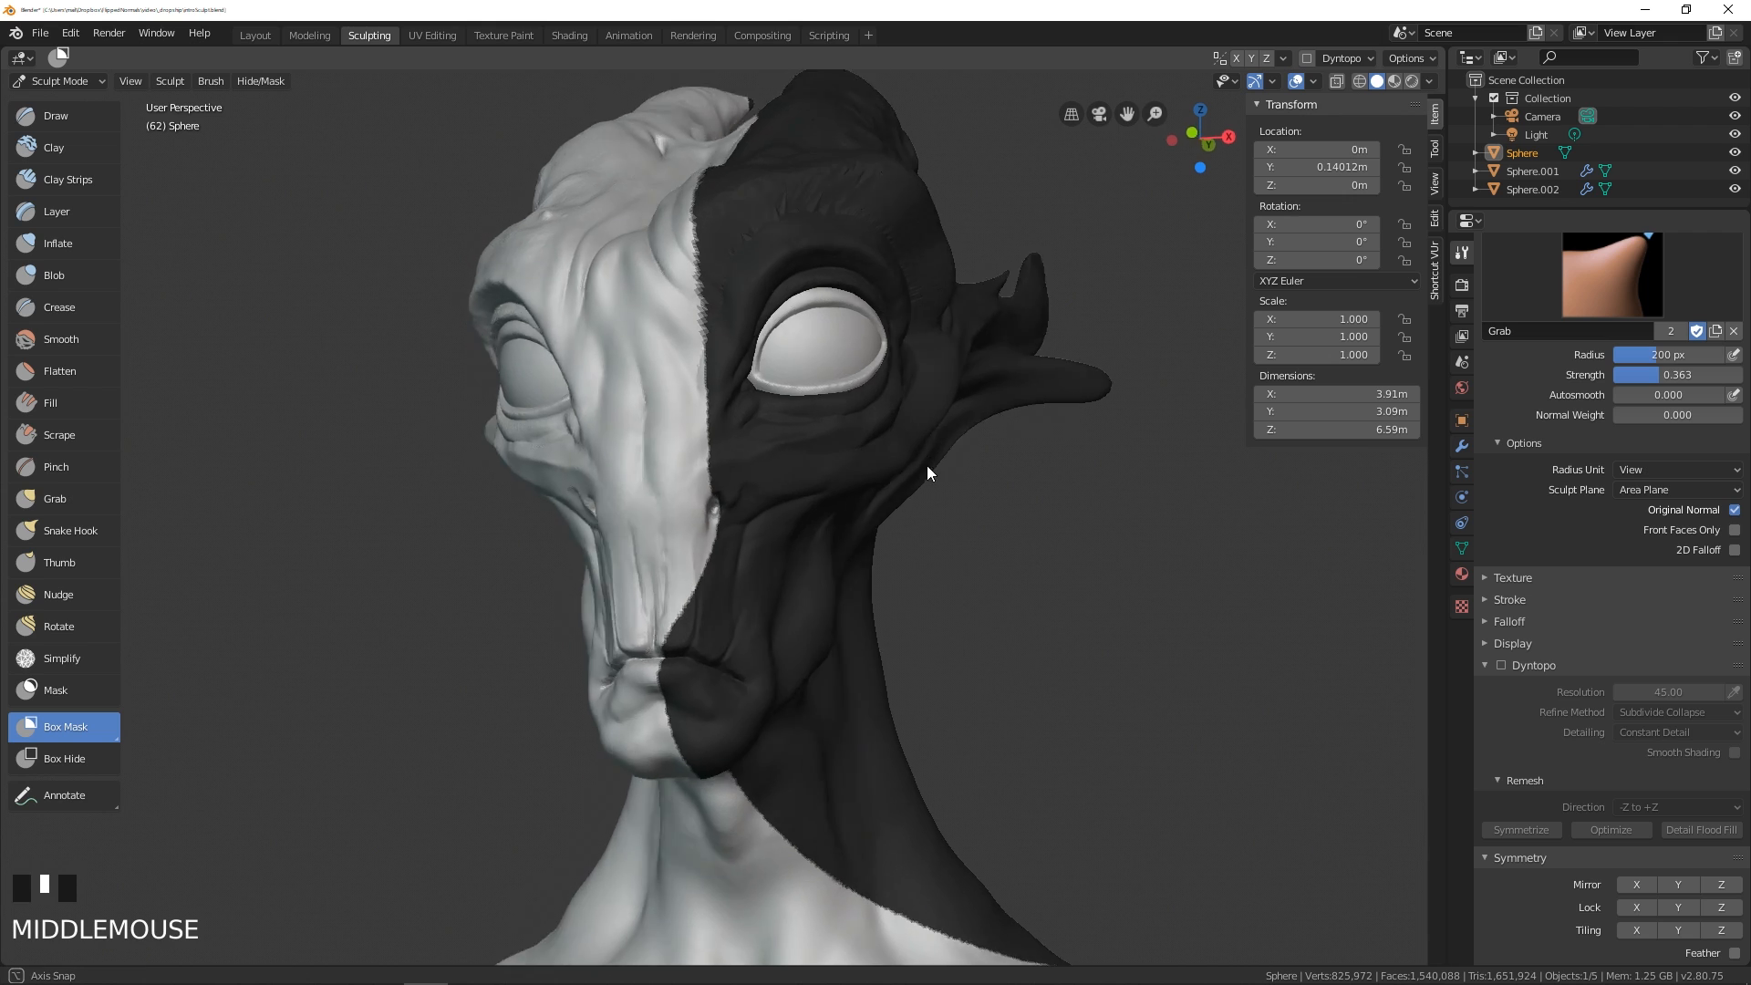
{"action": "middle_click_drag", "start_coordinate": [927, 465], "coordinate": [903, 478]}
{"action": "left_click", "coordinate": [255, 81]}
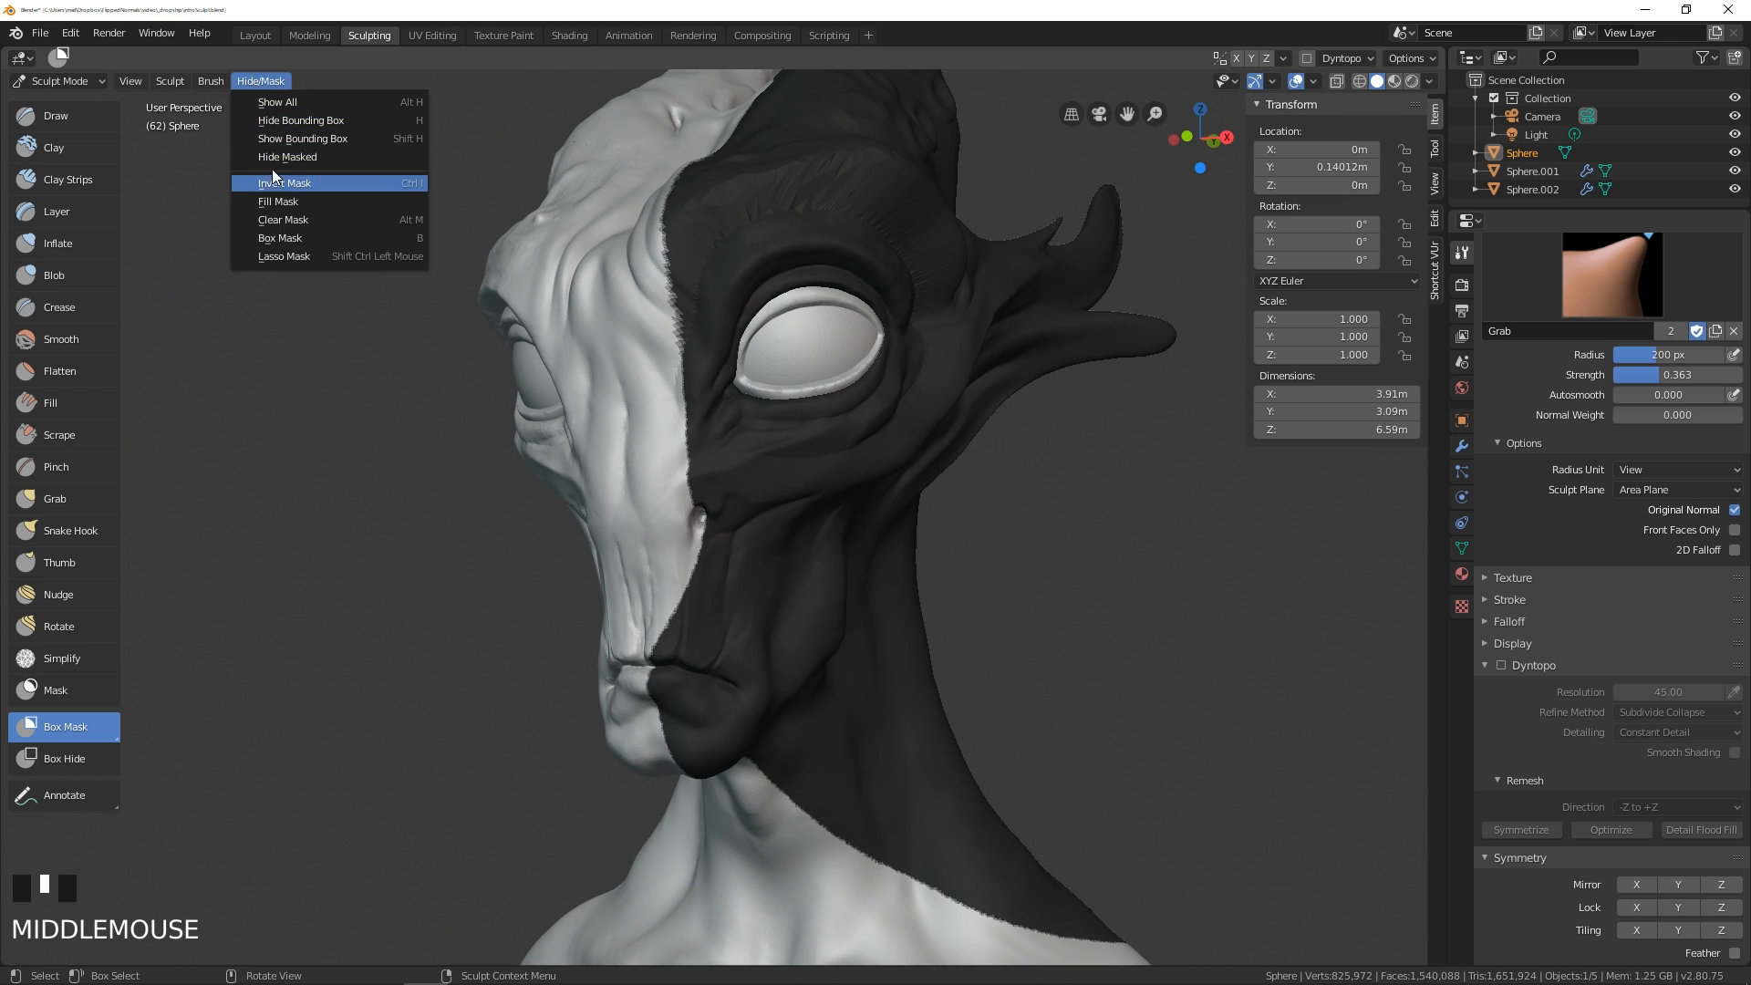
{"action": "middle_click_drag", "start_coordinate": [383, 365], "coordinate": [889, 525]}
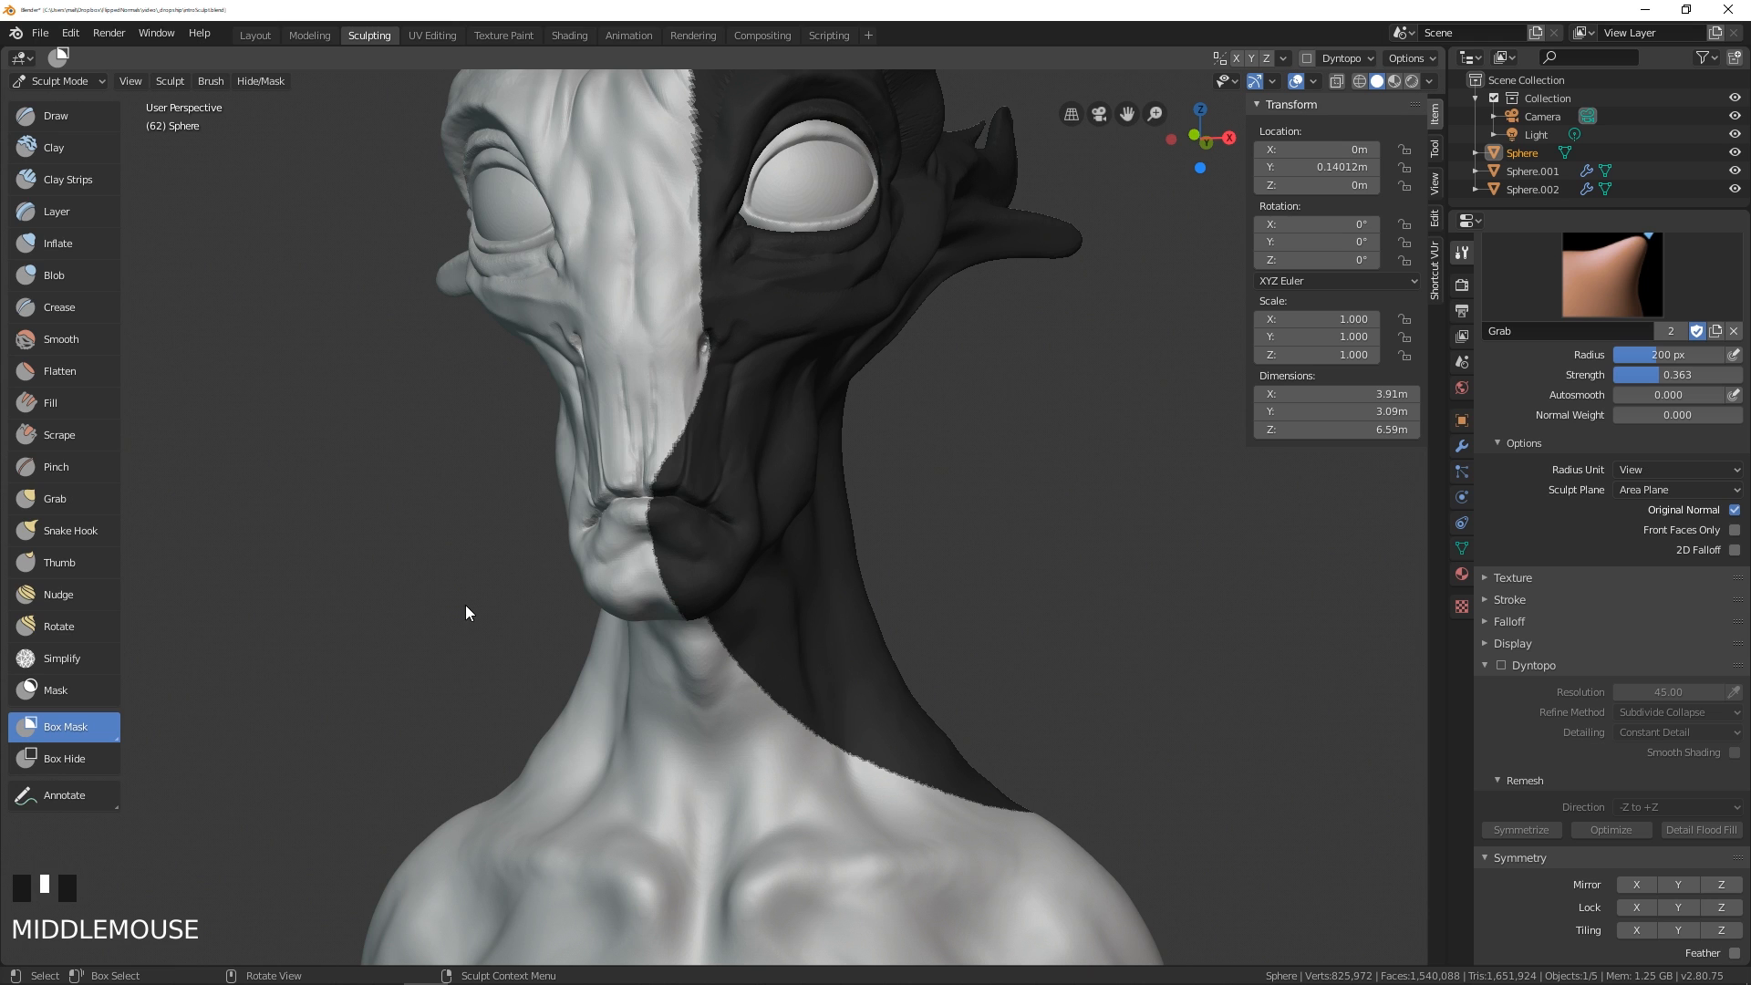
- Clear the mask and box-mask the whole head down to the neck from a side view
{"action": "key", "text": "alt+m"}
{"action": "middle_click_drag", "start_coordinate": [469, 610], "coordinate": [720, 666]}
{"action": "middle_click_drag", "start_coordinate": [721, 665], "coordinate": [594, 680], "text": "ctrl"}
{"action": "left_click", "coordinate": [114, 727]}
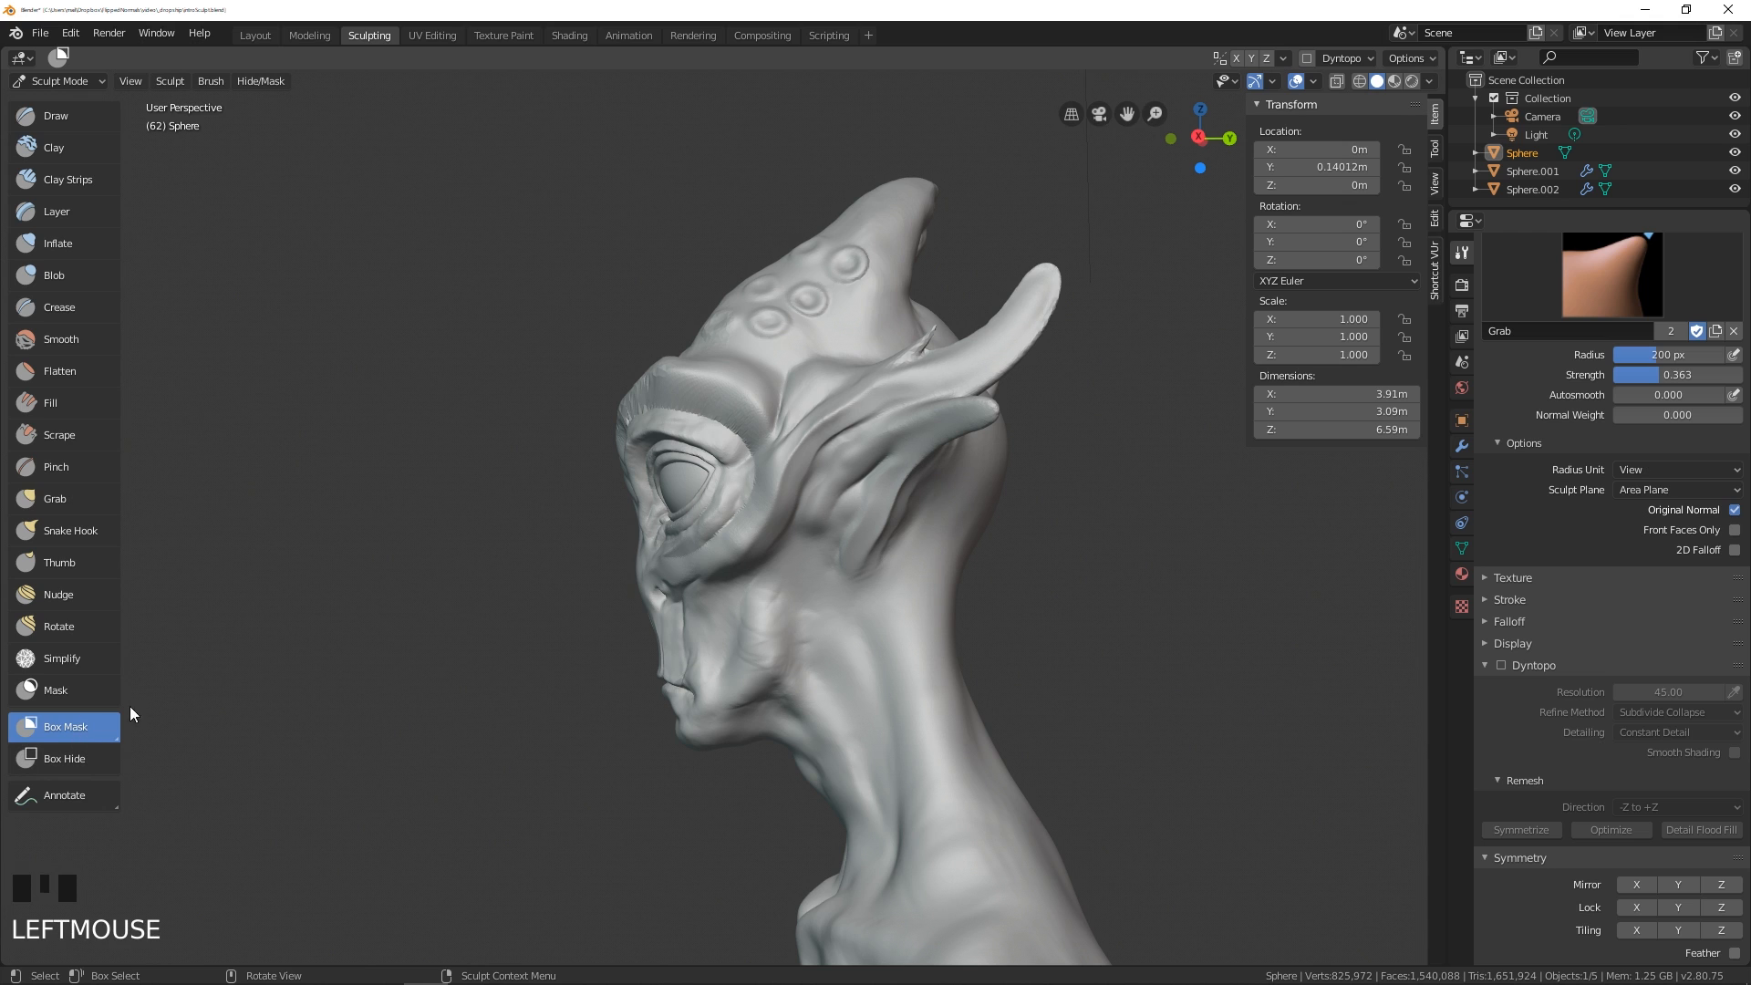
{"action": "middle_click_drag", "start_coordinate": [613, 579], "coordinate": [629, 511]}
{"action": "middle_click_drag", "start_coordinate": [630, 511], "coordinate": [621, 481]}
{"action": "left_click_drag", "start_coordinate": [460, 184], "coordinate": [1080, 739]}
{"action": "middle_click_drag", "start_coordinate": [850, 648], "coordinate": [671, 604]}
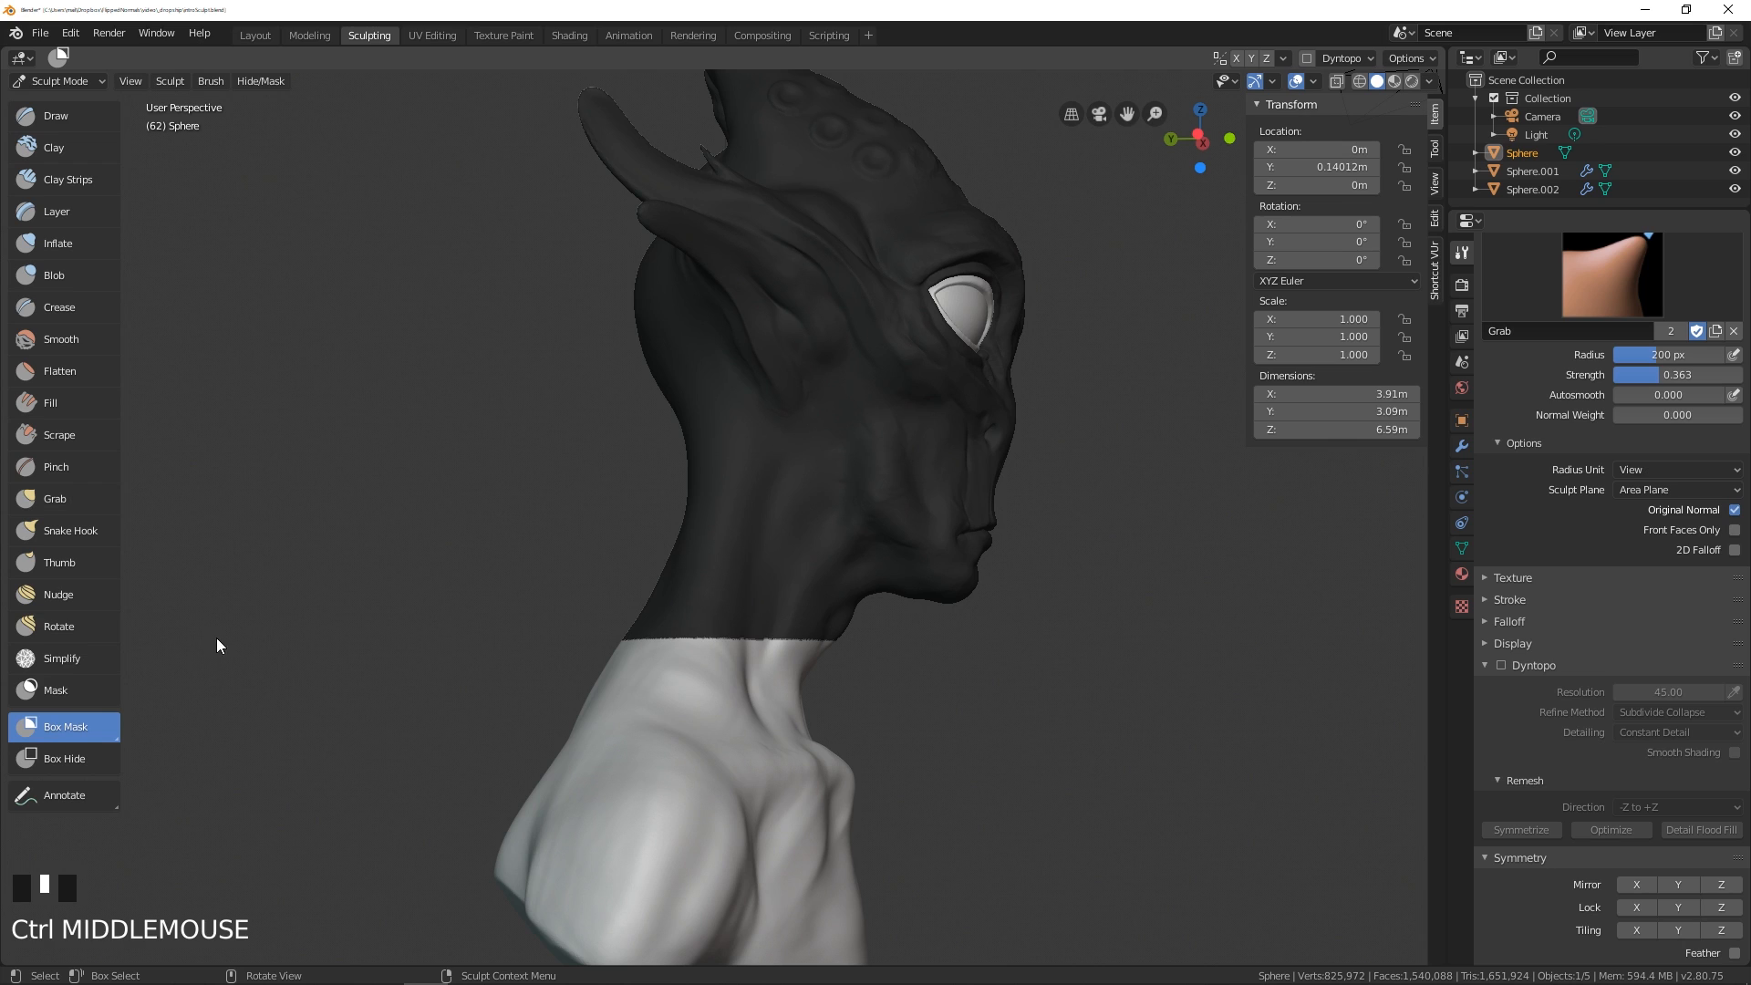
{"action": "mouse_move", "coordinate": [305, 635]}
{"action": "middle_mouse_down"}
{"action": "mouse_move", "coordinate": [423, 654]}
{"action": "mouse_move", "coordinate": [396, 642]}
{"action": "middle_mouse_up"}
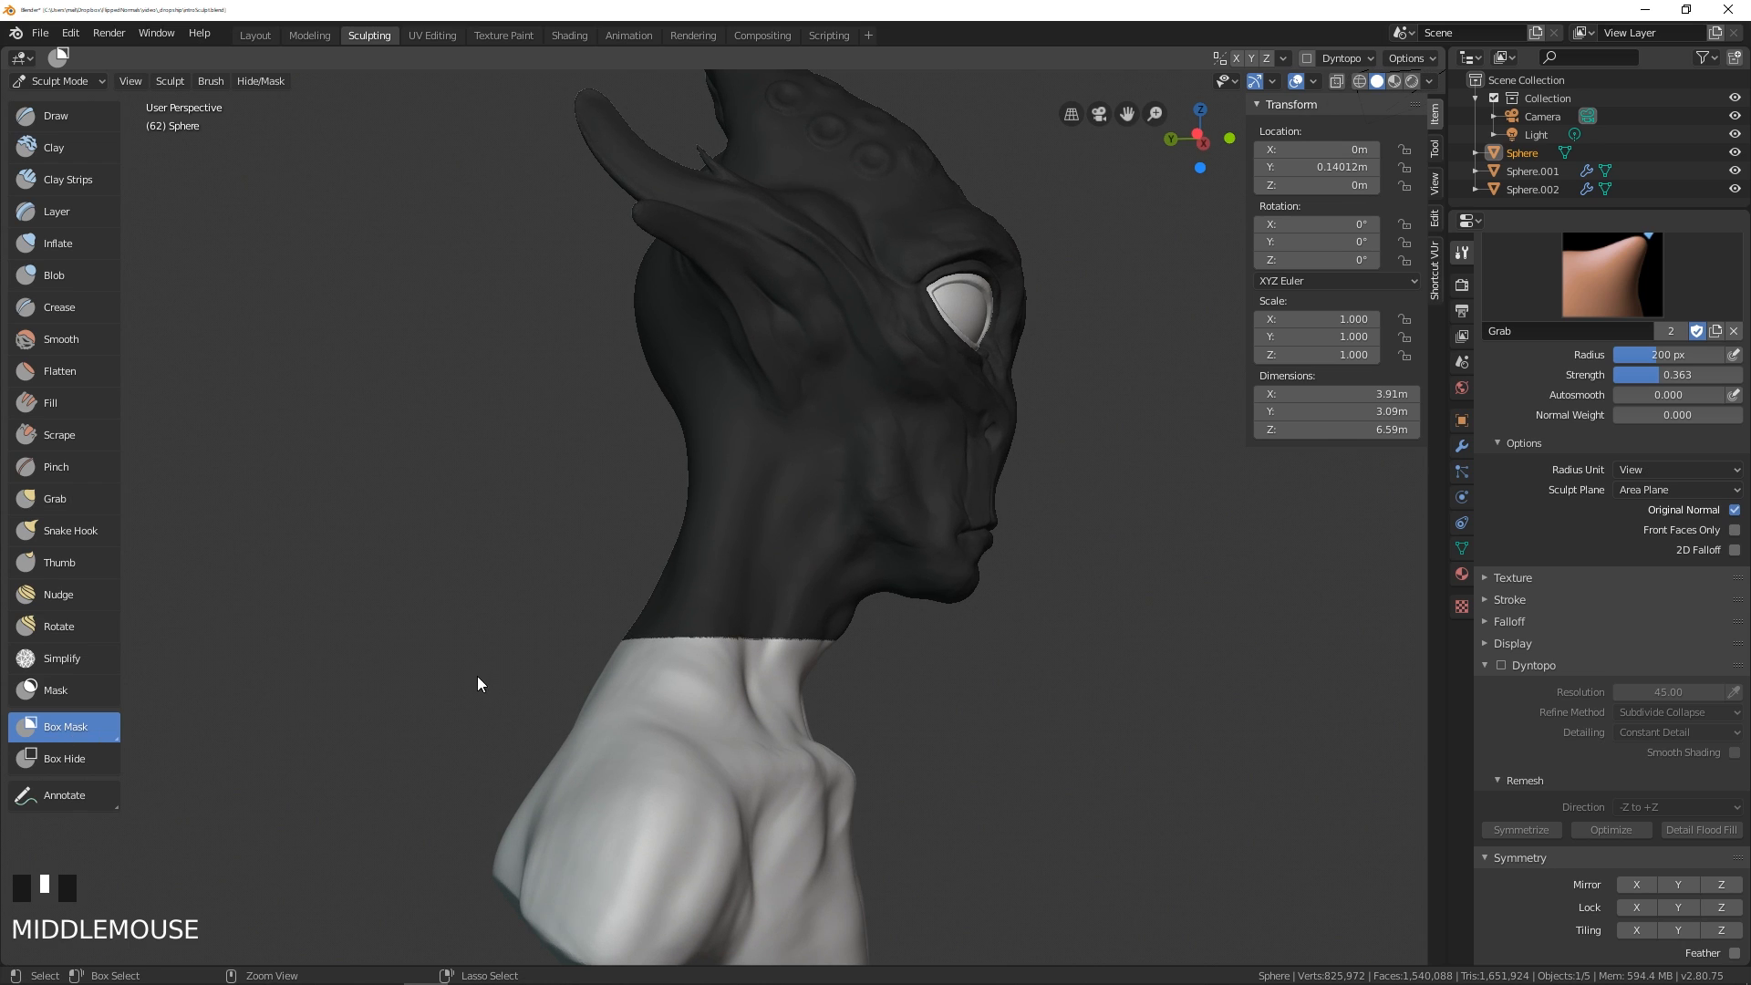
- Add a box of mask at the back of the neck, and subtract boxes to step the mask border along the jawline
{"action": "left_click_drag", "start_coordinate": [446, 700], "coordinate": [716, 580]}
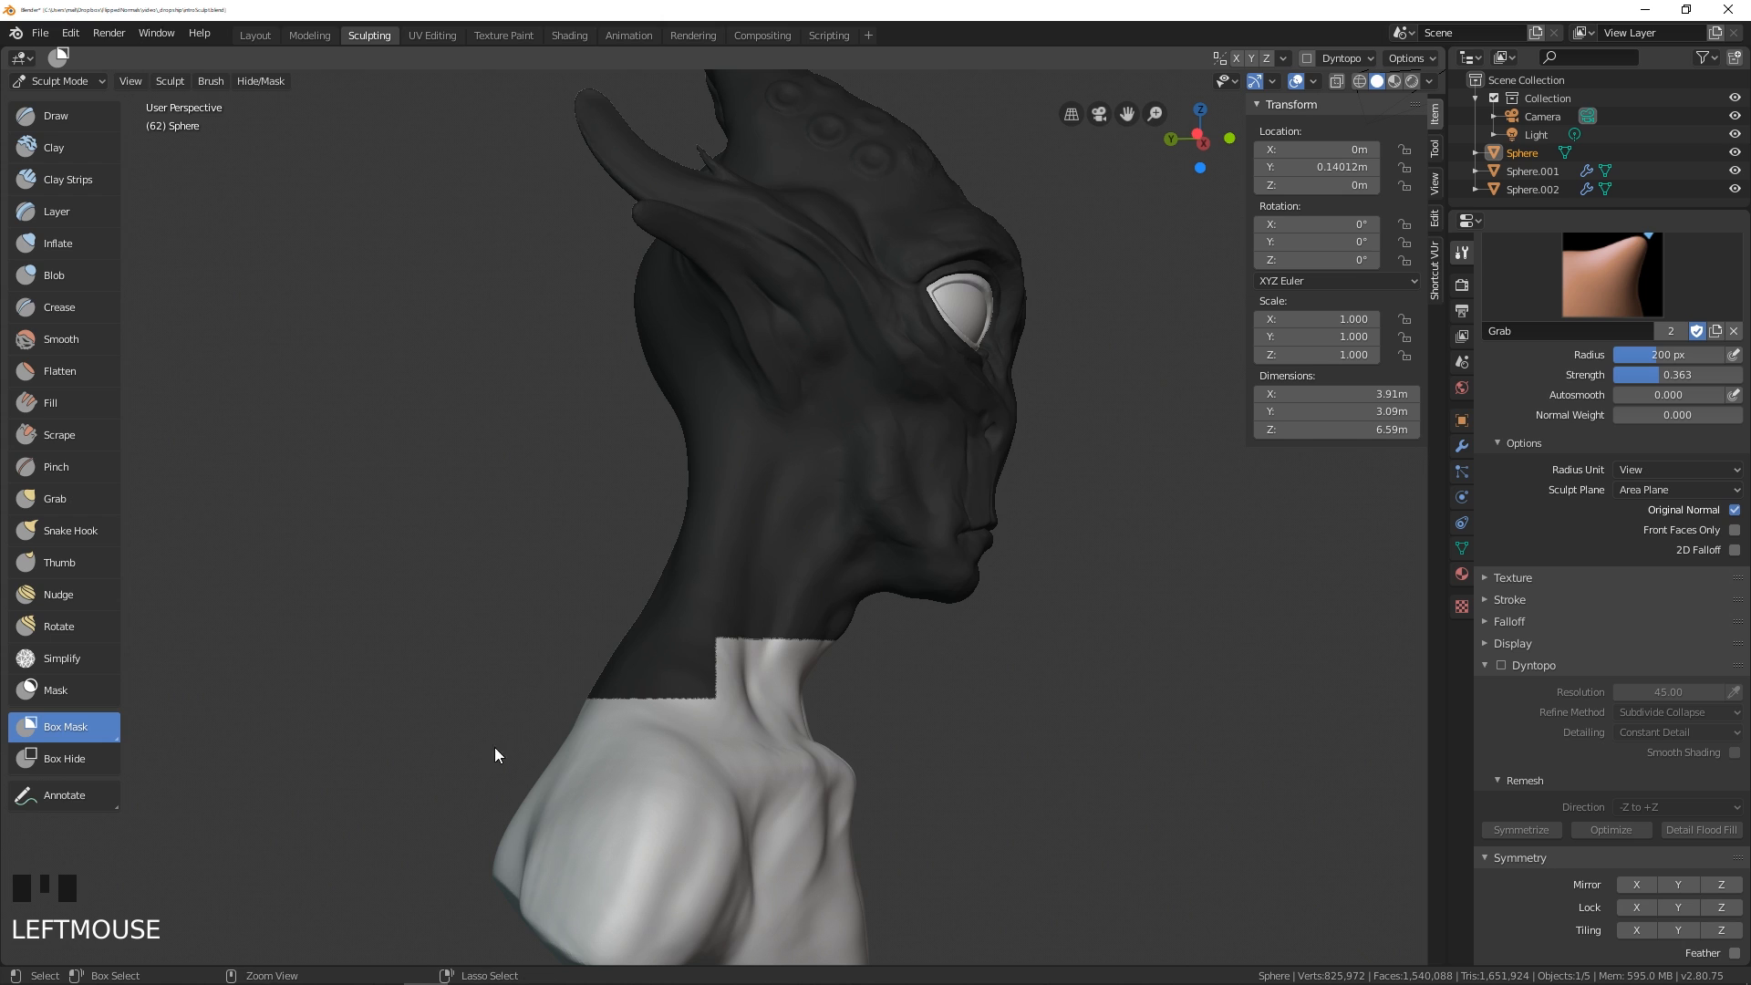
{"action": "left_click_drag", "start_coordinate": [494, 747], "coordinate": [718, 543], "text": "ctrl"}
{"action": "left_click_drag", "start_coordinate": [578, 673], "coordinate": [741, 503], "text": "ctrl"}
{"action": "left_click_drag", "start_coordinate": [590, 626], "coordinate": [735, 524], "text": "ctrl"}
{"action": "left_click_drag", "start_coordinate": [675, 674], "coordinate": [786, 601], "text": "ctrl"}
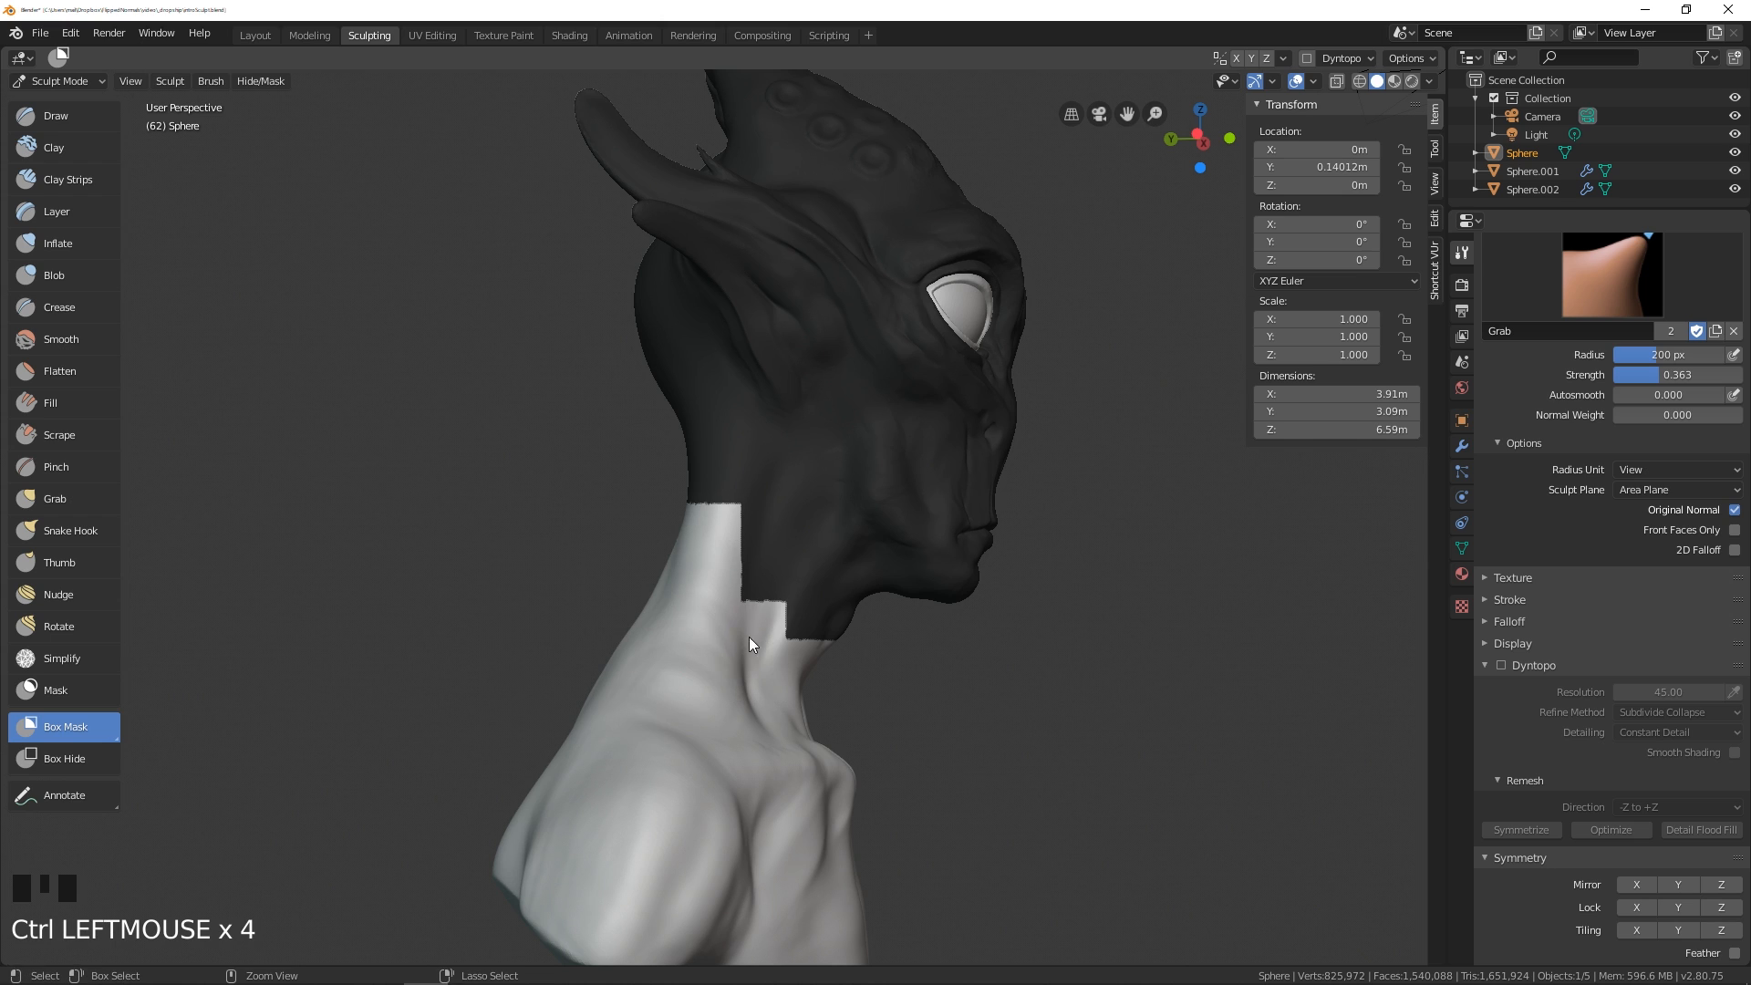
{"action": "left_click_drag", "start_coordinate": [759, 666], "coordinate": [841, 620], "text": "ctrl"}
{"action": "left_click_drag", "start_coordinate": [730, 635], "coordinate": [768, 580], "text": "ctrl"}
{"action": "left_click_drag", "start_coordinate": [751, 590], "coordinate": [771, 558], "text": "ctrl"}
{"action": "middle_click_drag", "start_coordinate": [670, 502], "coordinate": [635, 502]}
{"action": "left_click_drag", "start_coordinate": [701, 593], "coordinate": [761, 545], "text": "ctrl"}
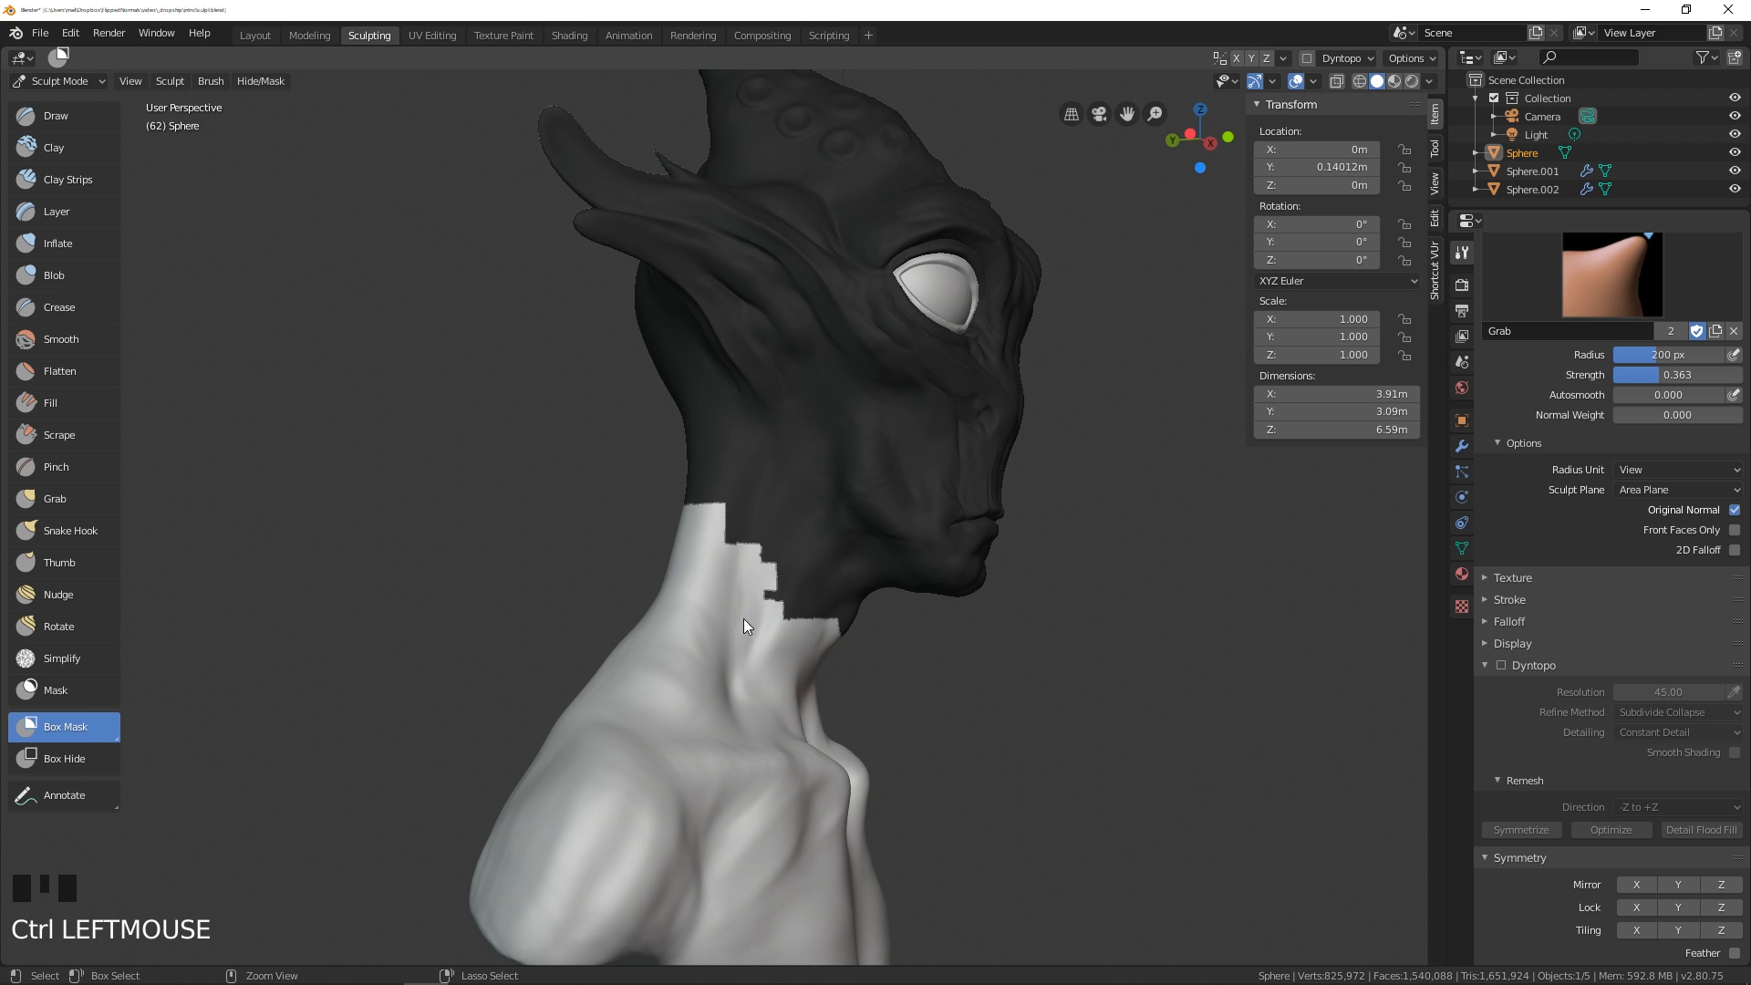
{"action": "left_click_drag", "start_coordinate": [742, 619], "coordinate": [788, 636], "text": "ctrl"}
{"action": "mouse_move", "coordinate": [788, 637]}
{"action": "middle_mouse_down"}
{"action": "mouse_move", "coordinate": [773, 552]}
{"action": "mouse_move", "coordinate": [500, 524]}
{"action": "mouse_move", "coordinate": [686, 543]}
{"action": "mouse_move", "coordinate": [510, 558]}
{"action": "middle_mouse_up"}
- Use the Mask brush at a 135 px radius to smooth the stepped mask border below the jaw
{"action": "left_click", "coordinate": [54, 690]}
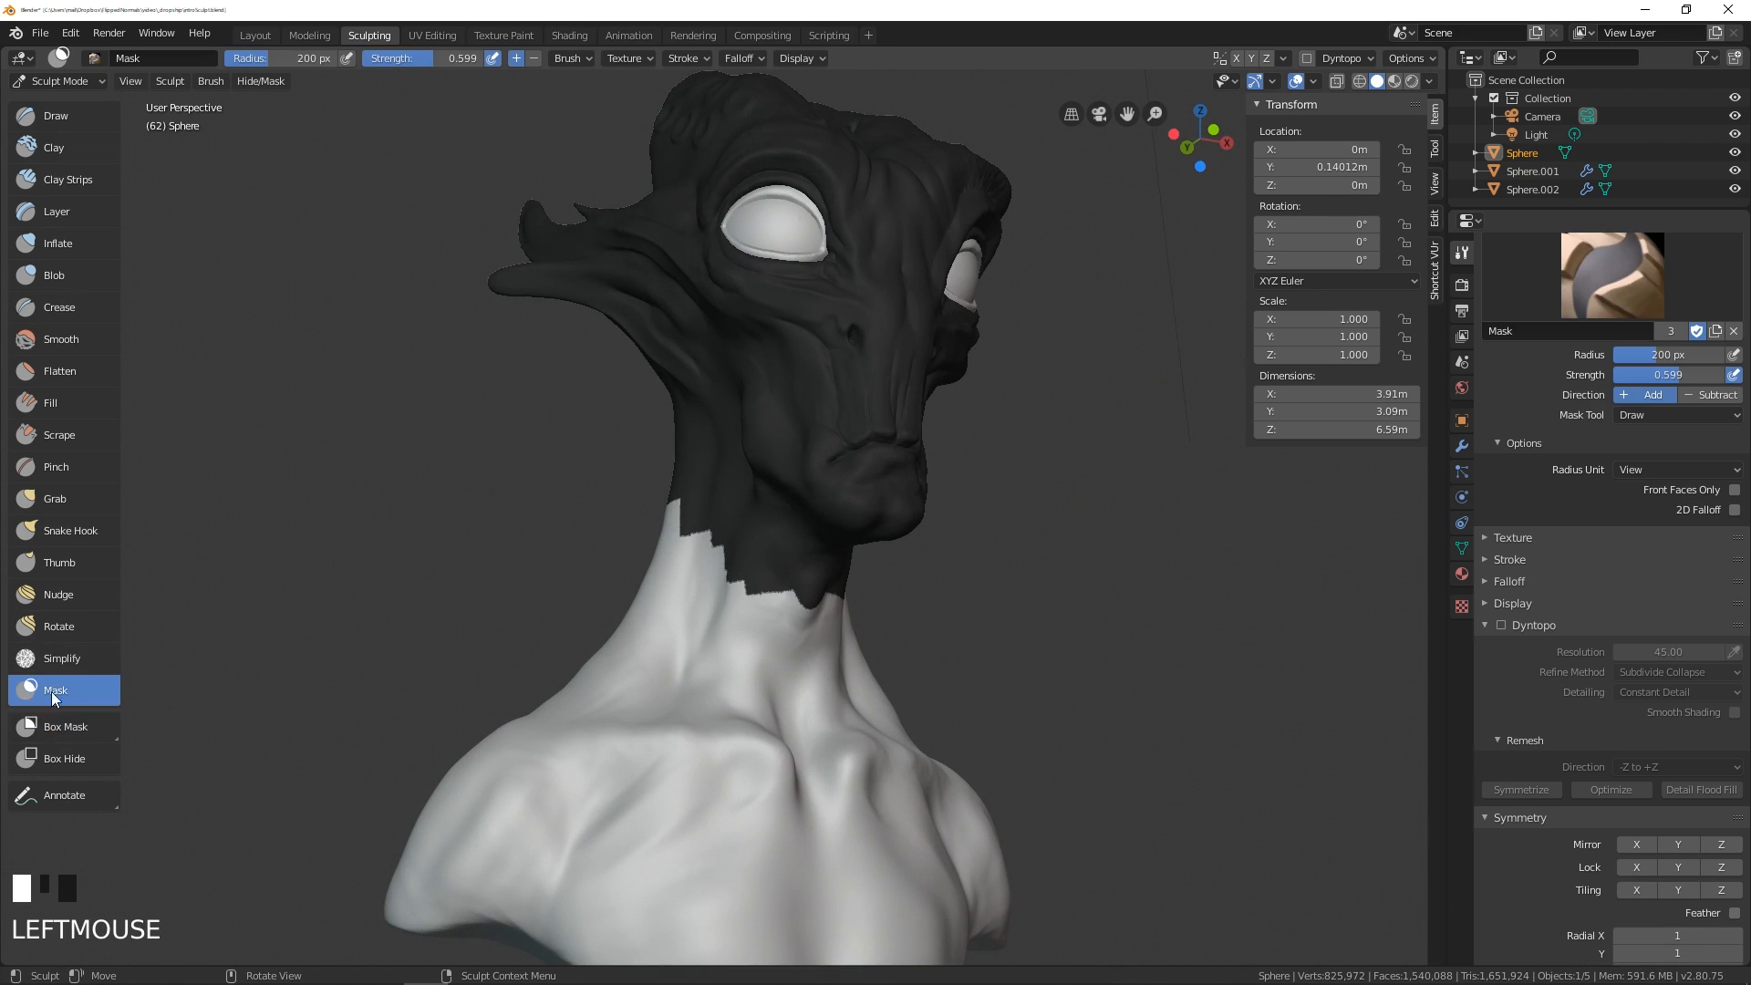
{"action": "mouse_move", "coordinate": [657, 630]}
{"action": "middle_mouse_down"}
{"action": "mouse_move", "coordinate": [790, 594]}
{"action": "mouse_move", "coordinate": [763, 577]}
{"action": "mouse_move", "coordinate": [813, 617]}
{"action": "middle_mouse_up"}
{"action": "key", "text": "f"}
{"action": "left_click", "coordinate": [759, 585]}
{"action": "mouse_move", "coordinate": [813, 617]}
{"action": "left_mouse_down", "text": "shift"}
{"action": "mouse_move", "coordinate": [752, 567]}
{"action": "mouse_move", "coordinate": [710, 496]}
{"action": "mouse_move", "coordinate": [784, 566]}
{"action": "left_mouse_up", "text": "shift"}
{"action": "mouse_move", "coordinate": [784, 565]}
{"action": "left_mouse_down", "text": "shift"}
{"action": "mouse_move", "coordinate": [837, 644]}
{"action": "mouse_move", "coordinate": [792, 579]}
{"action": "left_mouse_up", "text": "shift"}
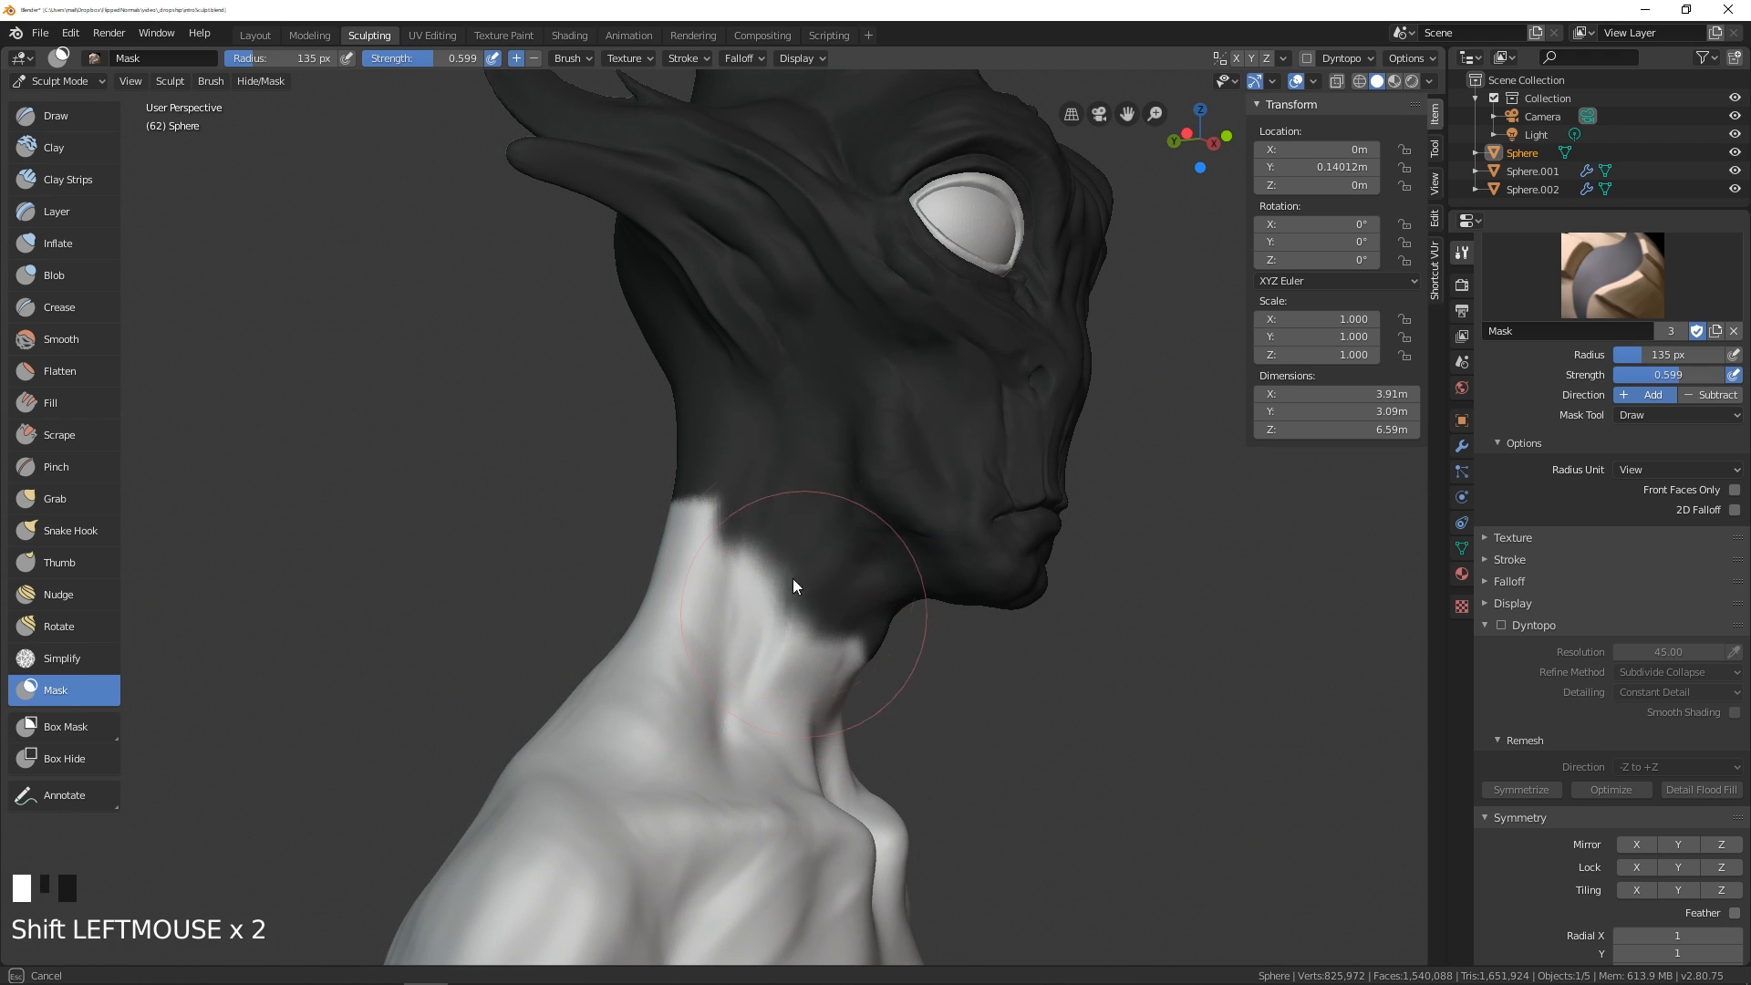
{"action": "middle_click_drag", "start_coordinate": [792, 578], "coordinate": [803, 506]}
- Smooth the mask border around the back of the neck and along the jaw on the opposite side
{"action": "left_click_drag", "start_coordinate": [802, 506], "coordinate": [664, 477], "text": "shift"}
{"action": "middle_click_drag", "start_coordinate": [665, 477], "coordinate": [736, 517]}
{"action": "mouse_move", "coordinate": [735, 516]}
{"action": "left_mouse_down", "text": "shift"}
{"action": "mouse_move", "coordinate": [646, 474]}
{"action": "mouse_move", "coordinate": [674, 483]}
{"action": "left_mouse_up", "text": "shift"}
{"action": "middle_click_drag", "start_coordinate": [675, 484], "coordinate": [743, 499]}
{"action": "left_click_drag", "start_coordinate": [743, 500], "coordinate": [633, 485], "text": "shift"}
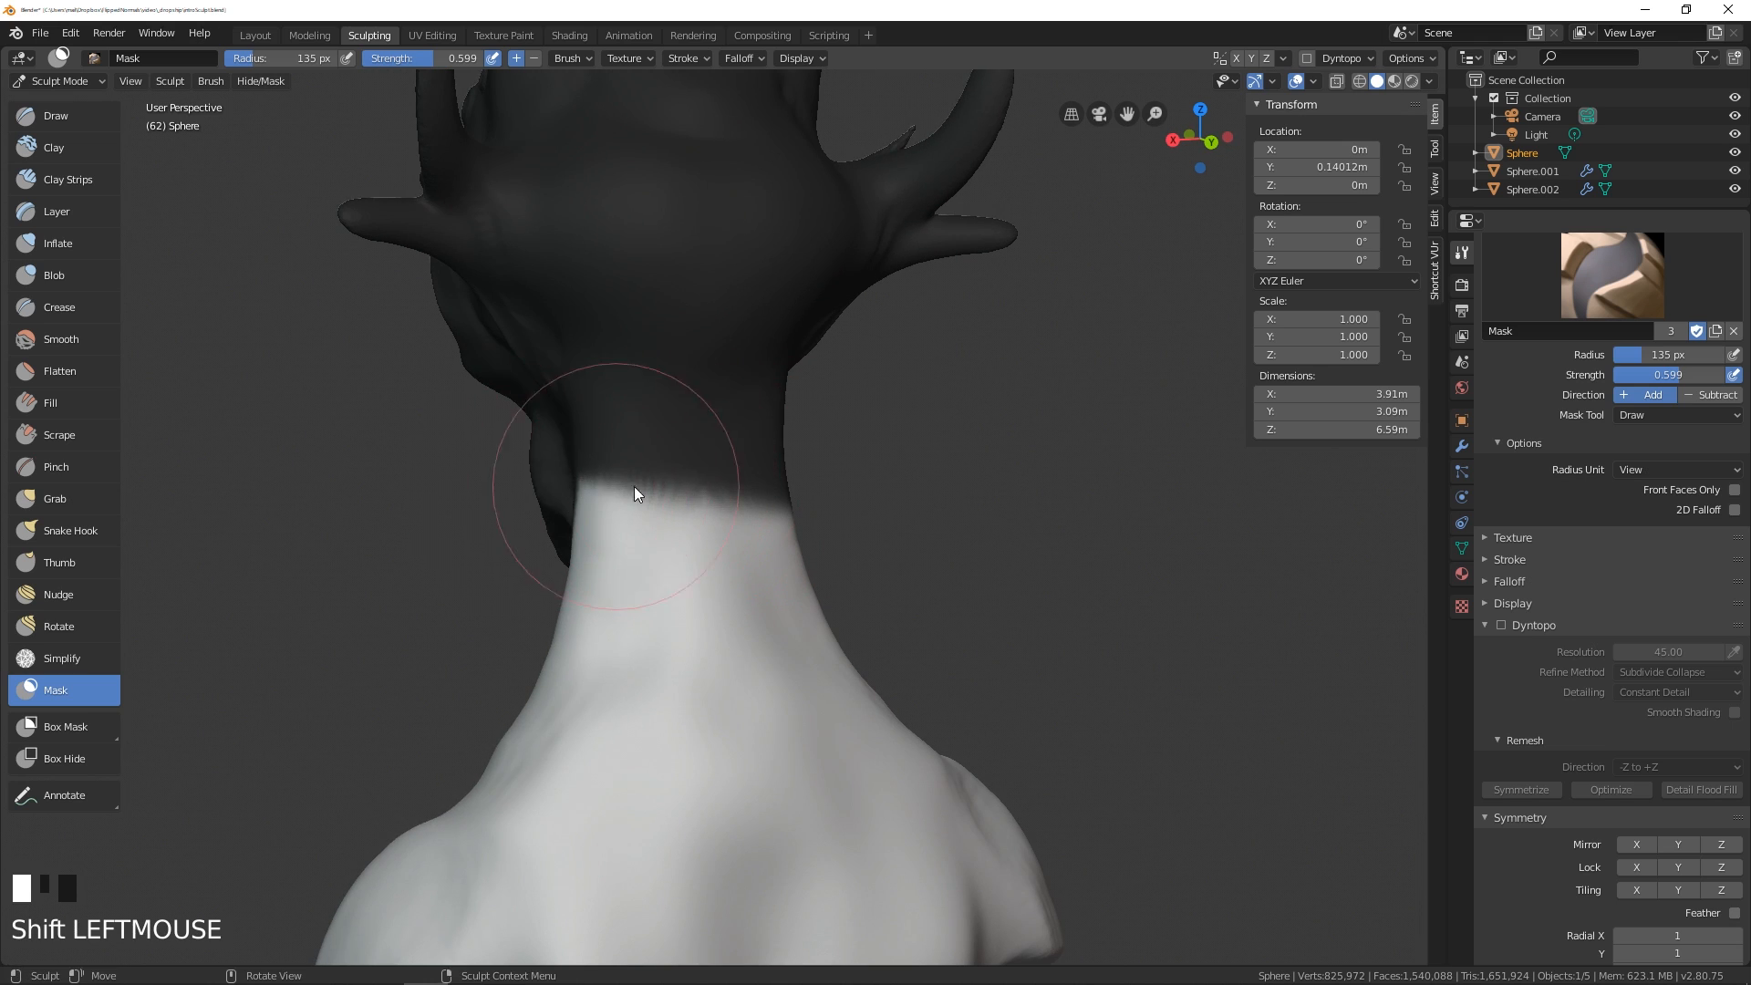
{"action": "middle_click_drag", "start_coordinate": [632, 485], "coordinate": [686, 474]}
{"action": "left_click_drag", "start_coordinate": [686, 473], "coordinate": [602, 611], "text": "shift"}
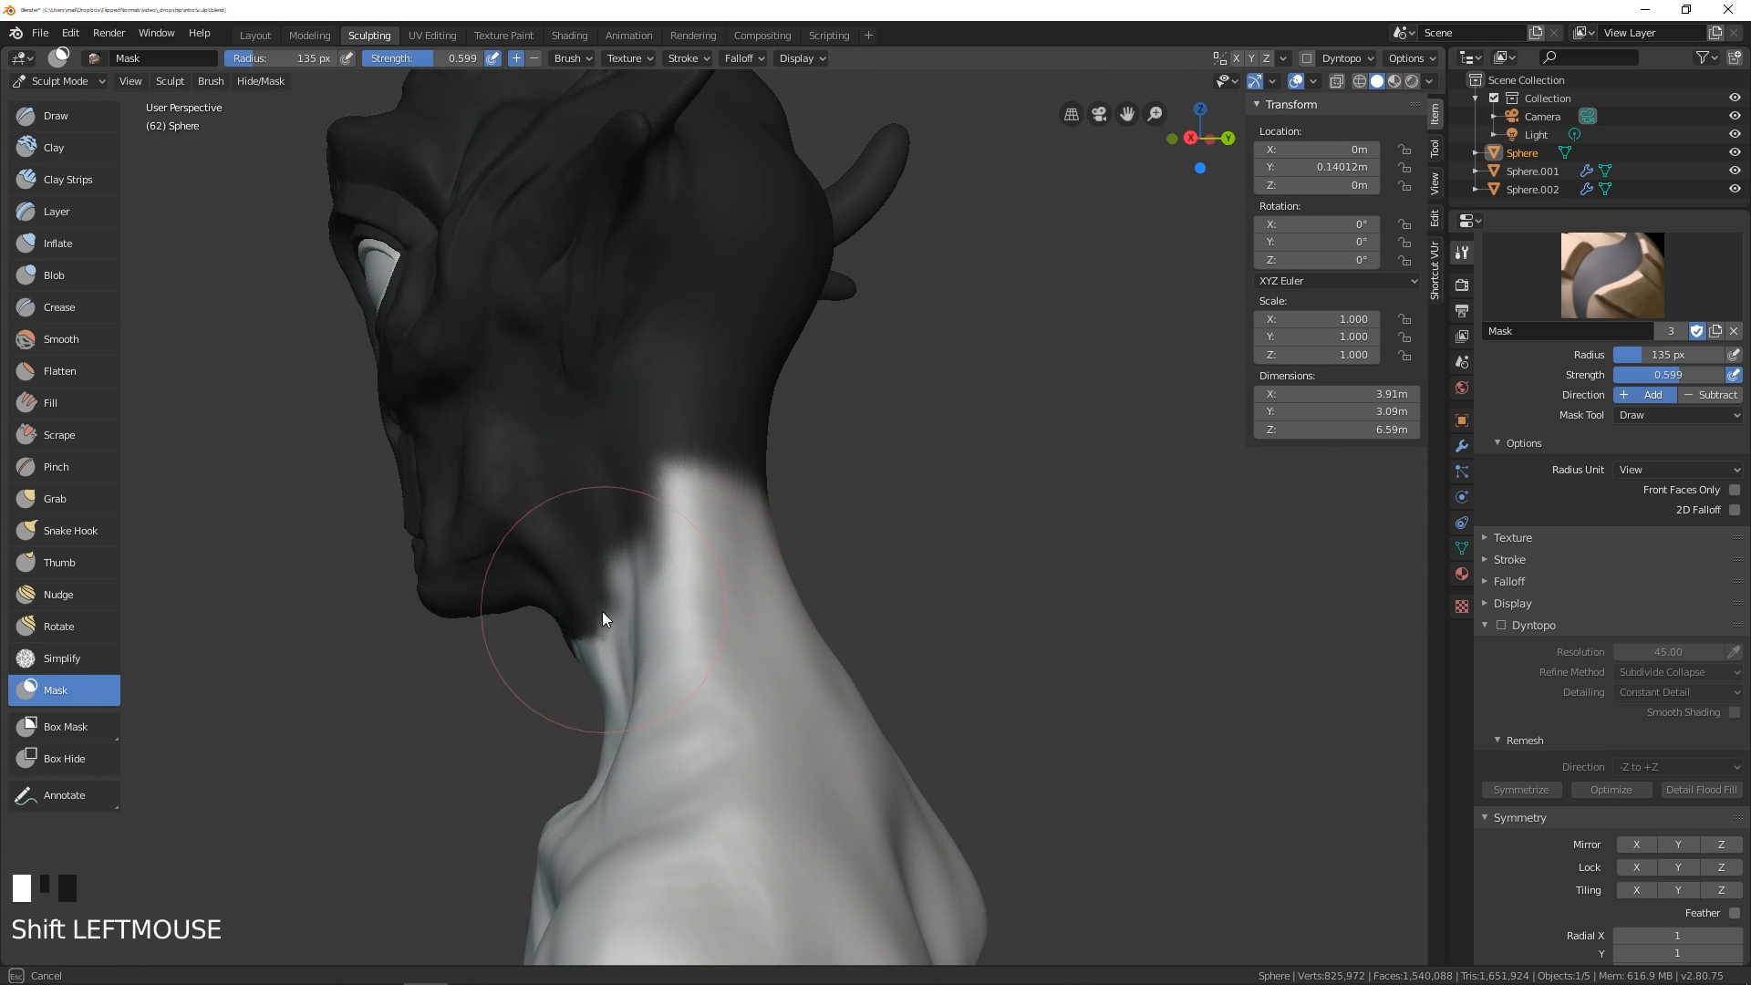
{"action": "middle_click_drag", "start_coordinate": [602, 611], "coordinate": [673, 506]}
{"action": "mouse_move", "coordinate": [673, 506]}
{"action": "left_mouse_down", "text": "shift"}
{"action": "mouse_move", "coordinate": [682, 549]}
{"action": "mouse_move", "coordinate": [583, 642]}
{"action": "mouse_move", "coordinate": [730, 461]}
{"action": "mouse_move", "coordinate": [638, 579]}
{"action": "mouse_move", "coordinate": [684, 484]}
{"action": "left_mouse_up", "text": "shift"}
{"action": "middle_click_drag", "start_coordinate": [684, 484], "coordinate": [600, 572]}
{"action": "middle_click_drag", "start_coordinate": [374, 693], "coordinate": [327, 695]}
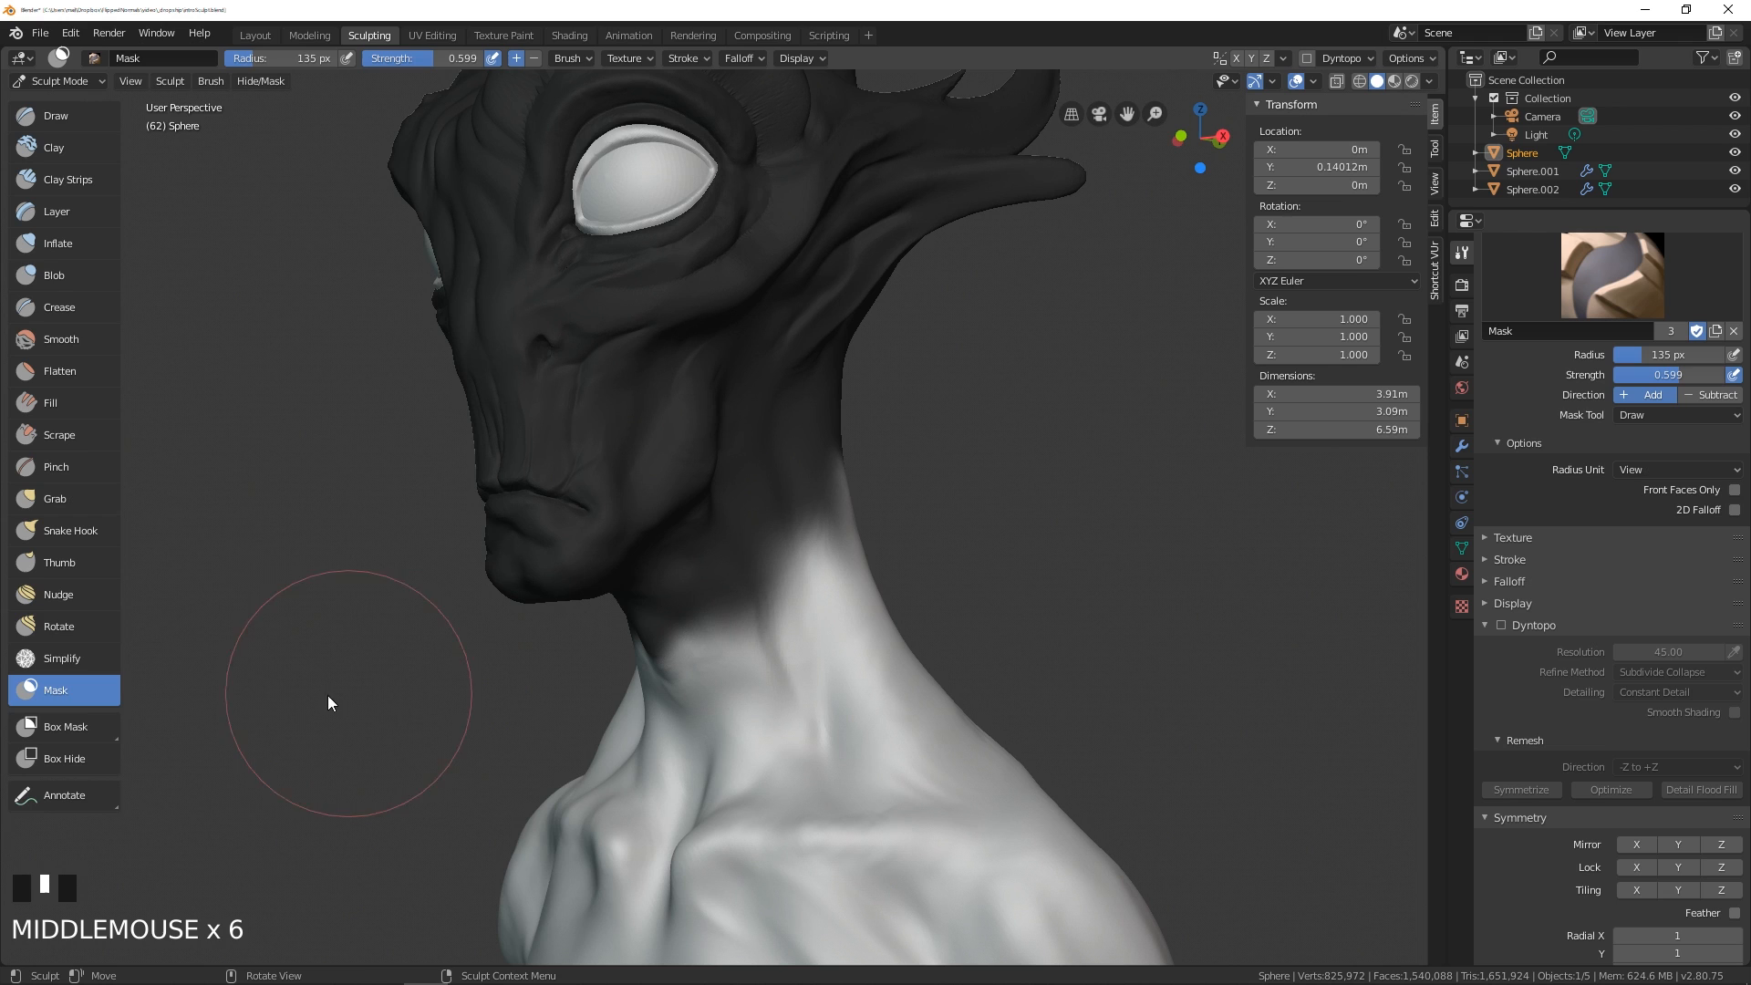
- Activate the Box Hide tool and clear the mask from the bust
{"action": "left_click", "coordinate": [64, 758]}
{"action": "middle_click_drag", "start_coordinate": [326, 629], "coordinate": [724, 587]}
{"action": "key", "text": "alt+m"}
{"action": "middle_click_drag", "start_coordinate": [817, 538], "coordinate": [231, 711]}
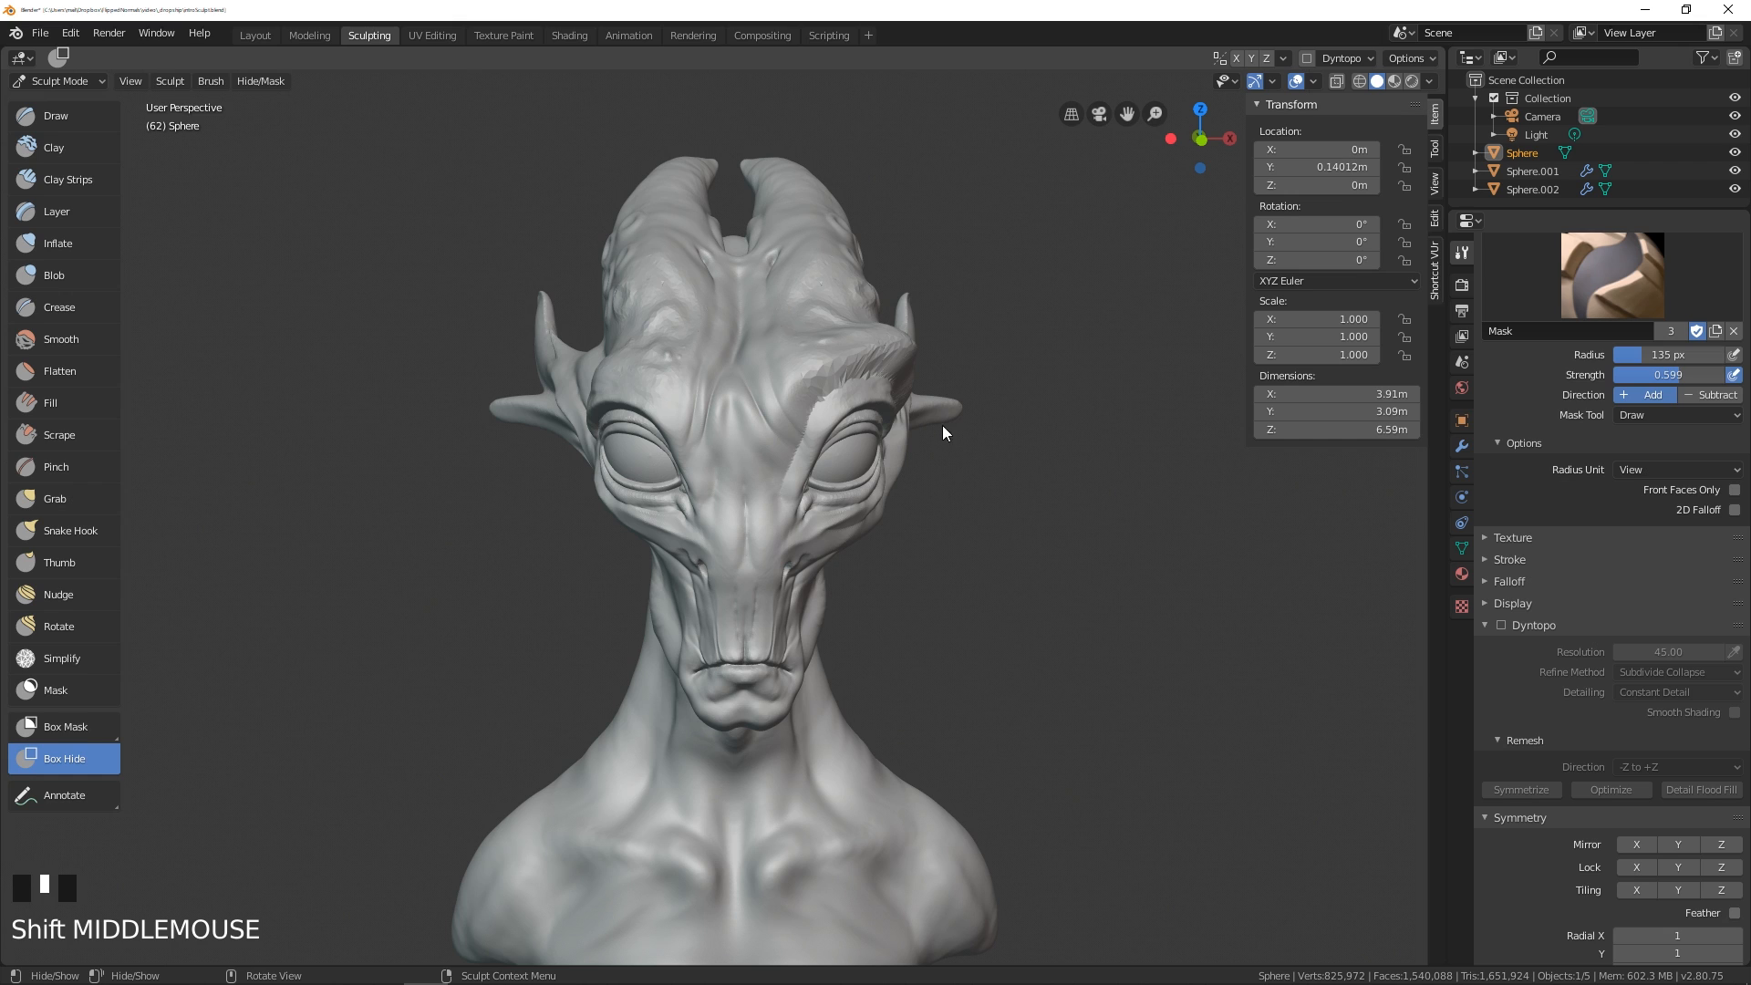
- Box-hide several rectangular regions around the ear, eye and horn, and reveal the whole mesh again
{"action": "left_click_drag", "start_coordinate": [942, 425], "coordinate": [827, 568]}
{"action": "middle_click_drag", "start_coordinate": [903, 573], "coordinate": [883, 510]}
{"action": "left_click_drag", "start_coordinate": [988, 238], "coordinate": [854, 431]}
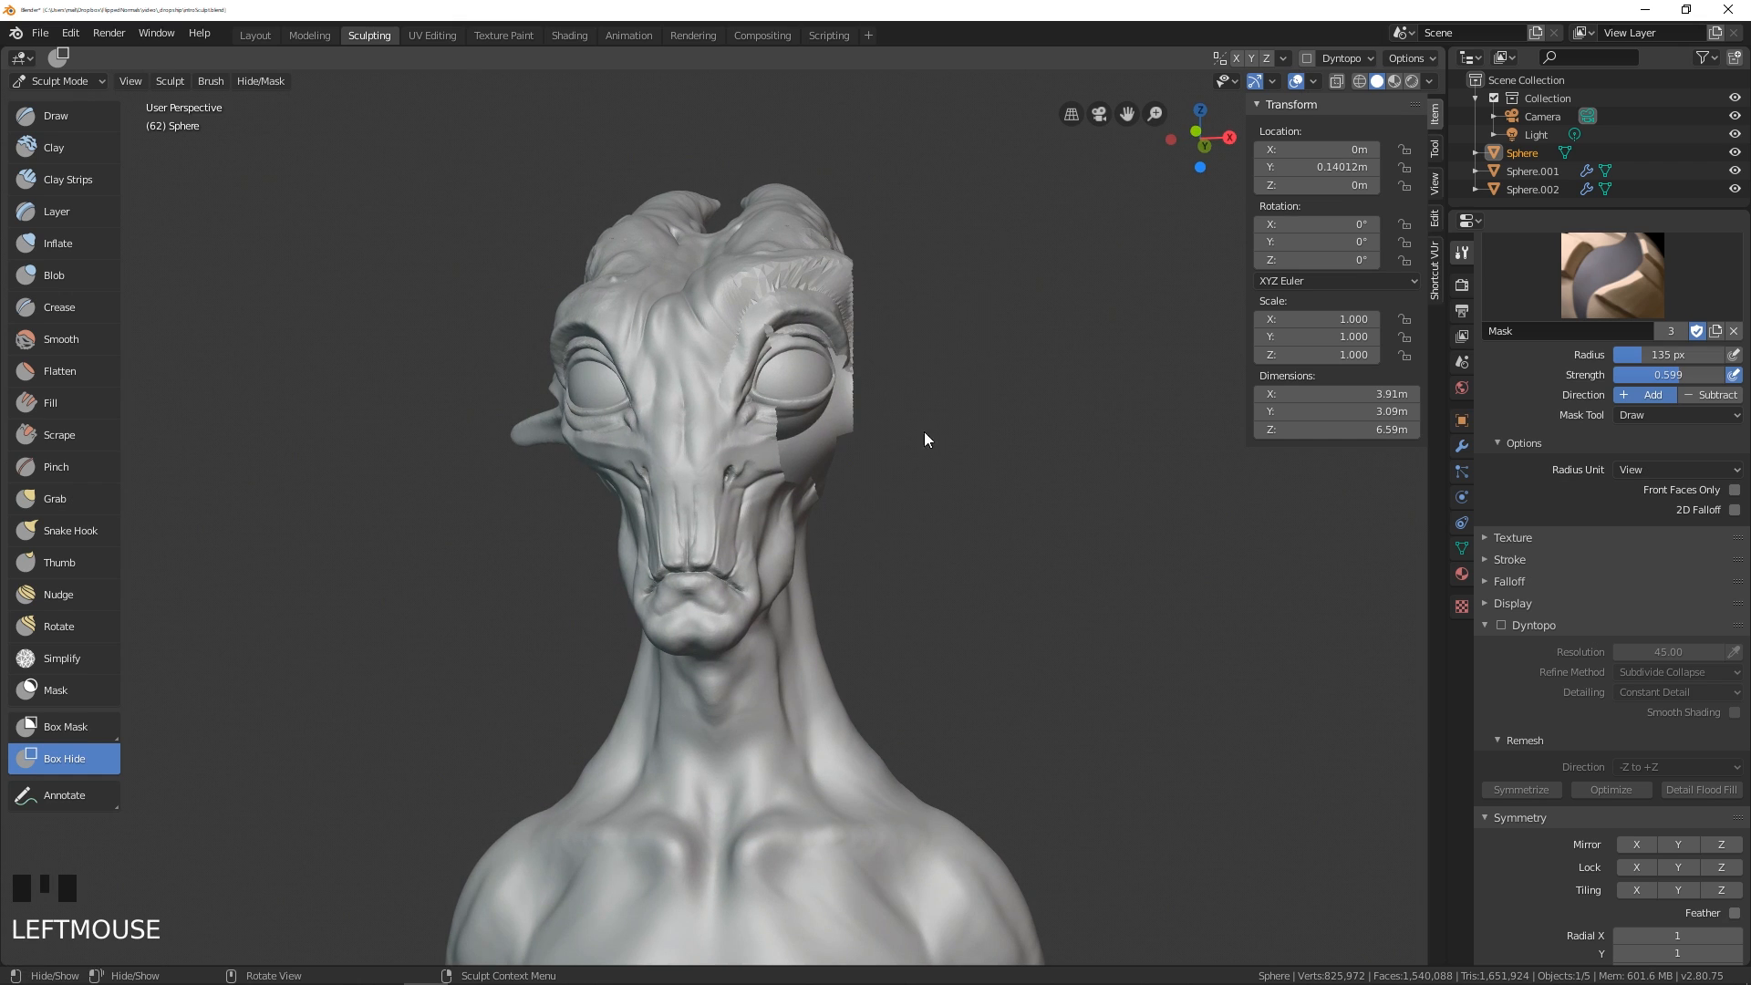
{"action": "left_click_drag", "start_coordinate": [903, 209], "coordinate": [761, 301]}
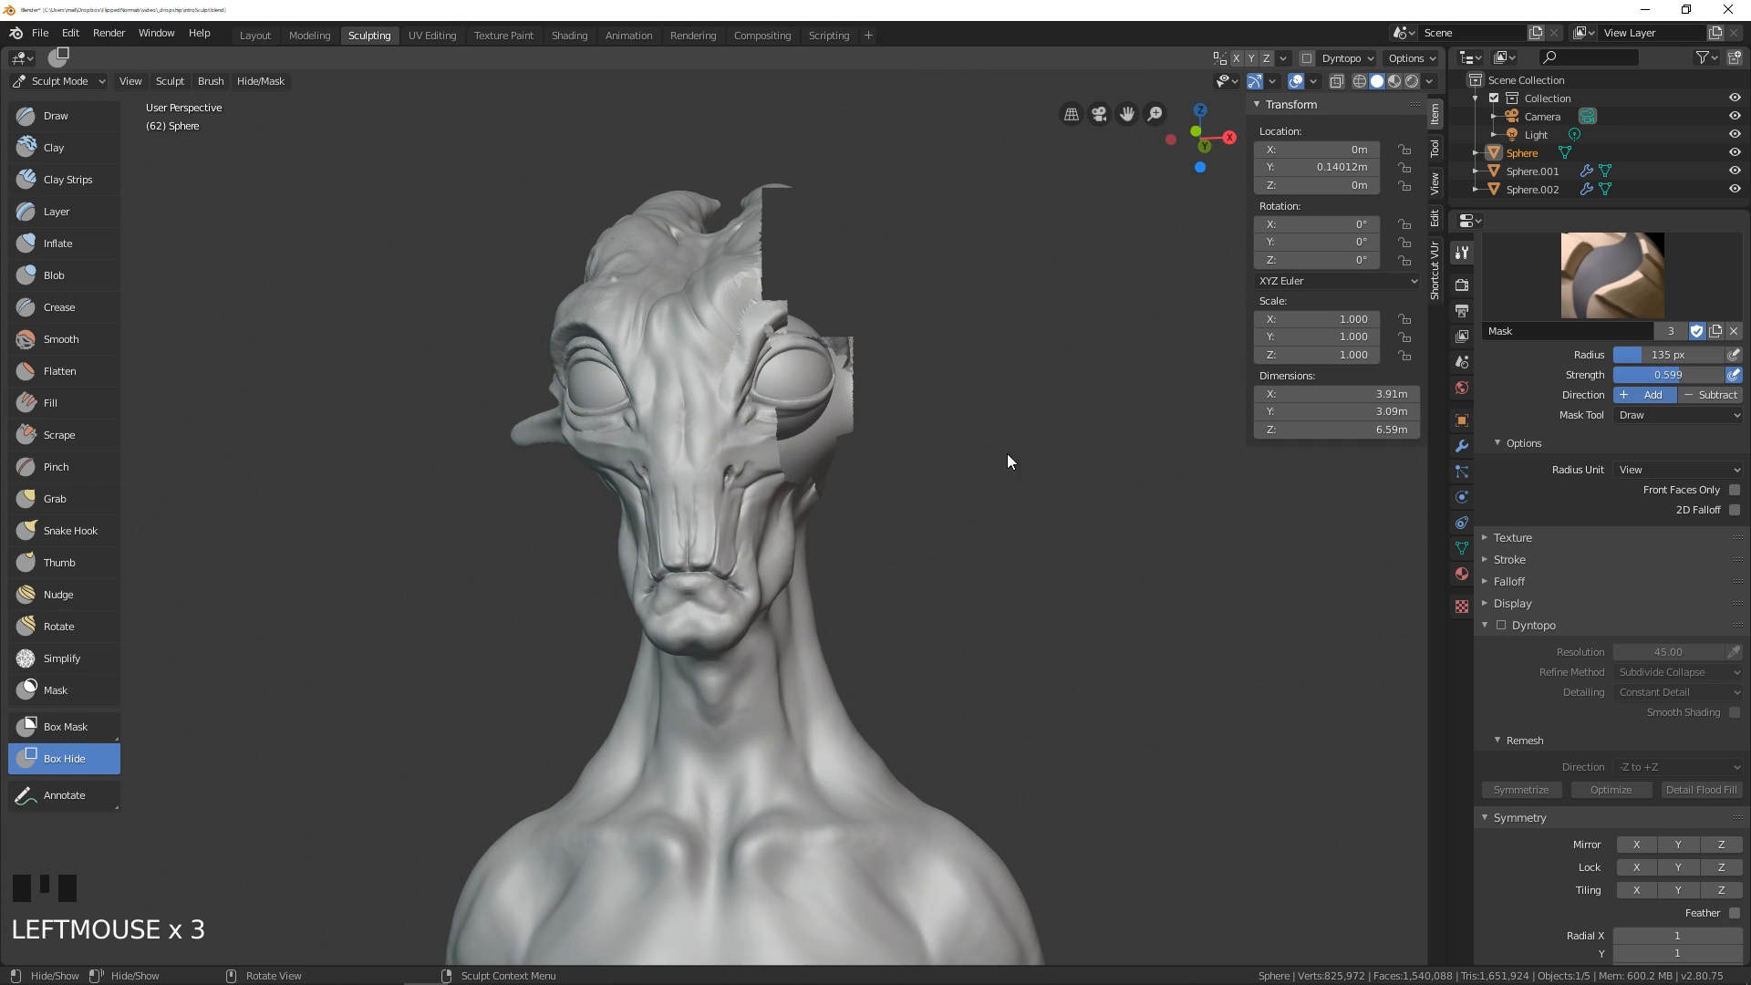
{"action": "left_click", "coordinate": [1128, 472]}
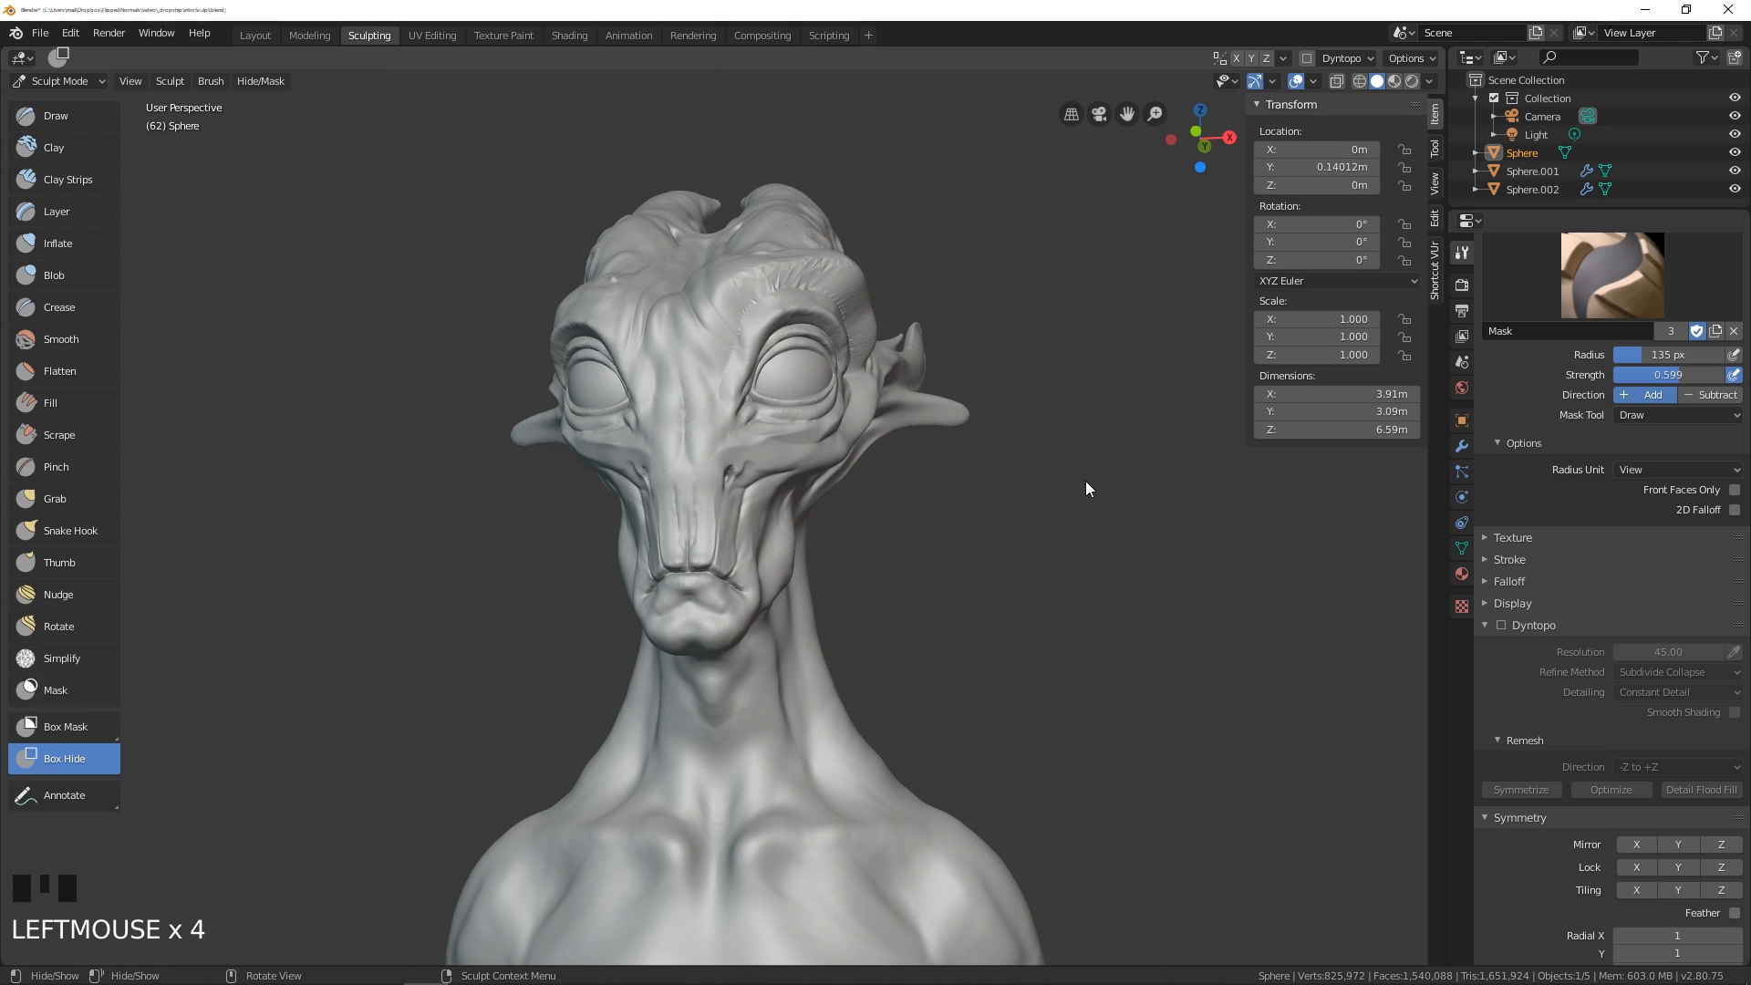
{"action": "middle_click_drag", "start_coordinate": [905, 558], "coordinate": [540, 671]}
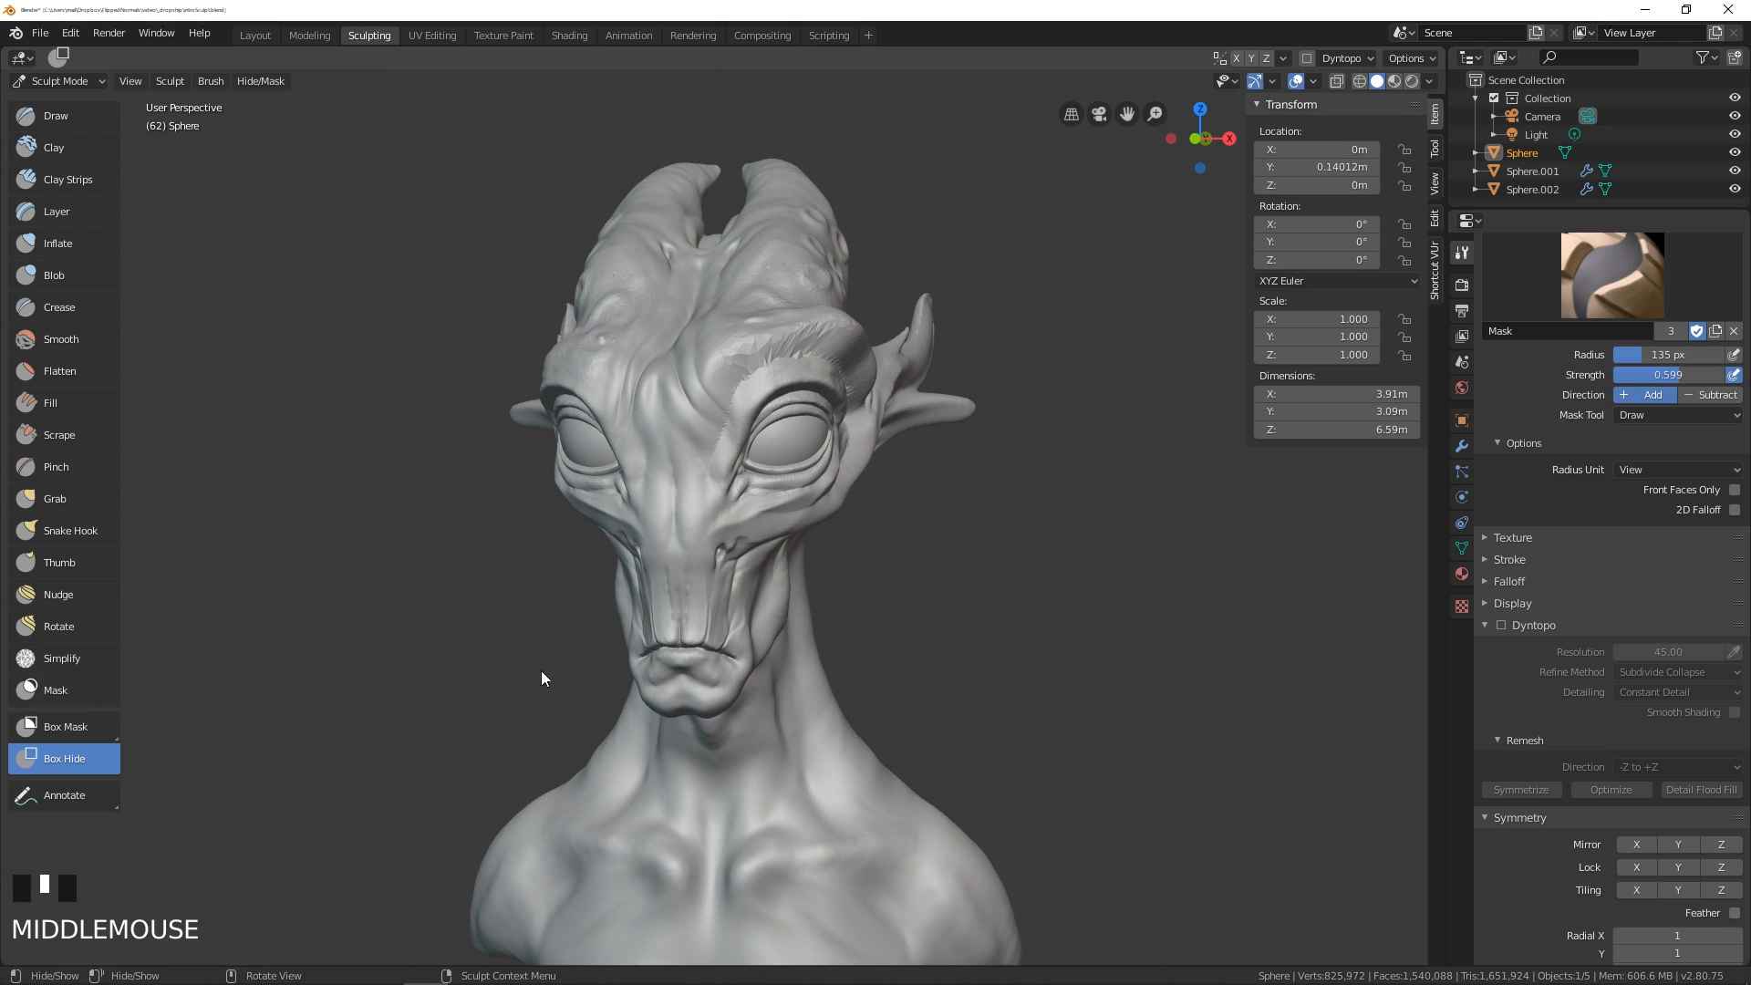
- With Box Mask active, hide a rectangular region over one side of the head and show all of the mesh again
{"action": "left_click", "coordinate": [91, 726]}
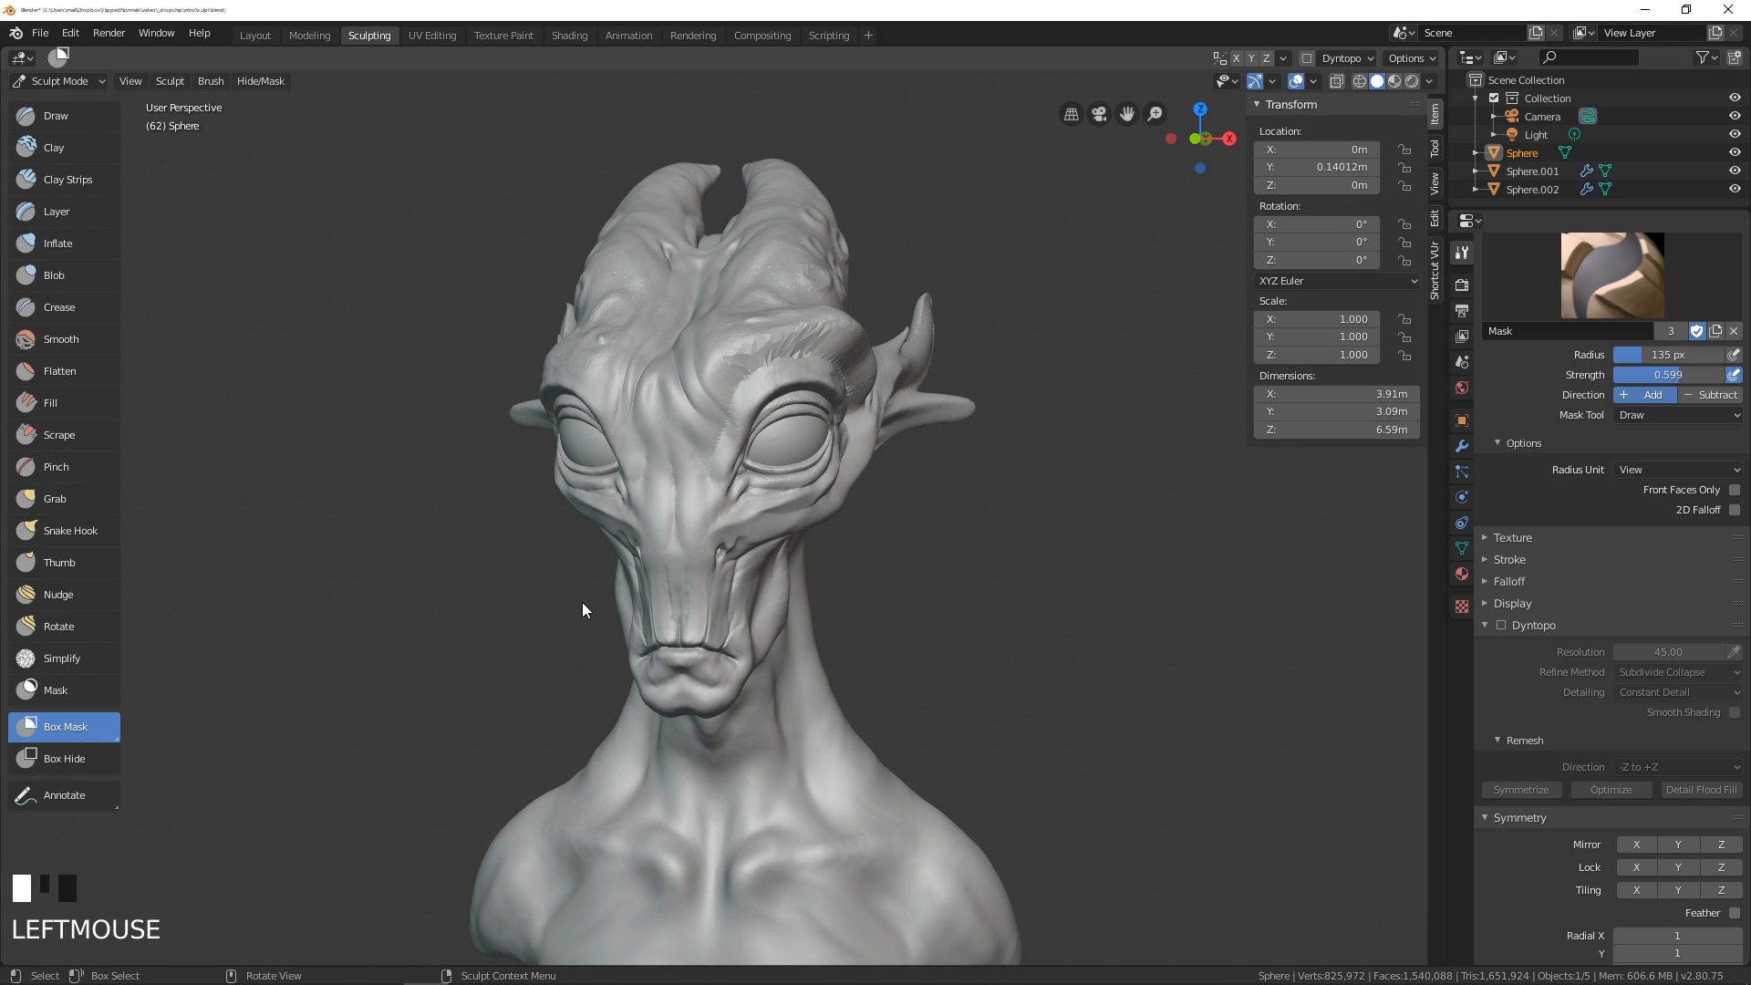
{"action": "left_click_drag", "start_coordinate": [1061, 225], "coordinate": [769, 615]}
{"action": "middle_click_drag", "start_coordinate": [788, 627], "coordinate": [781, 534]}
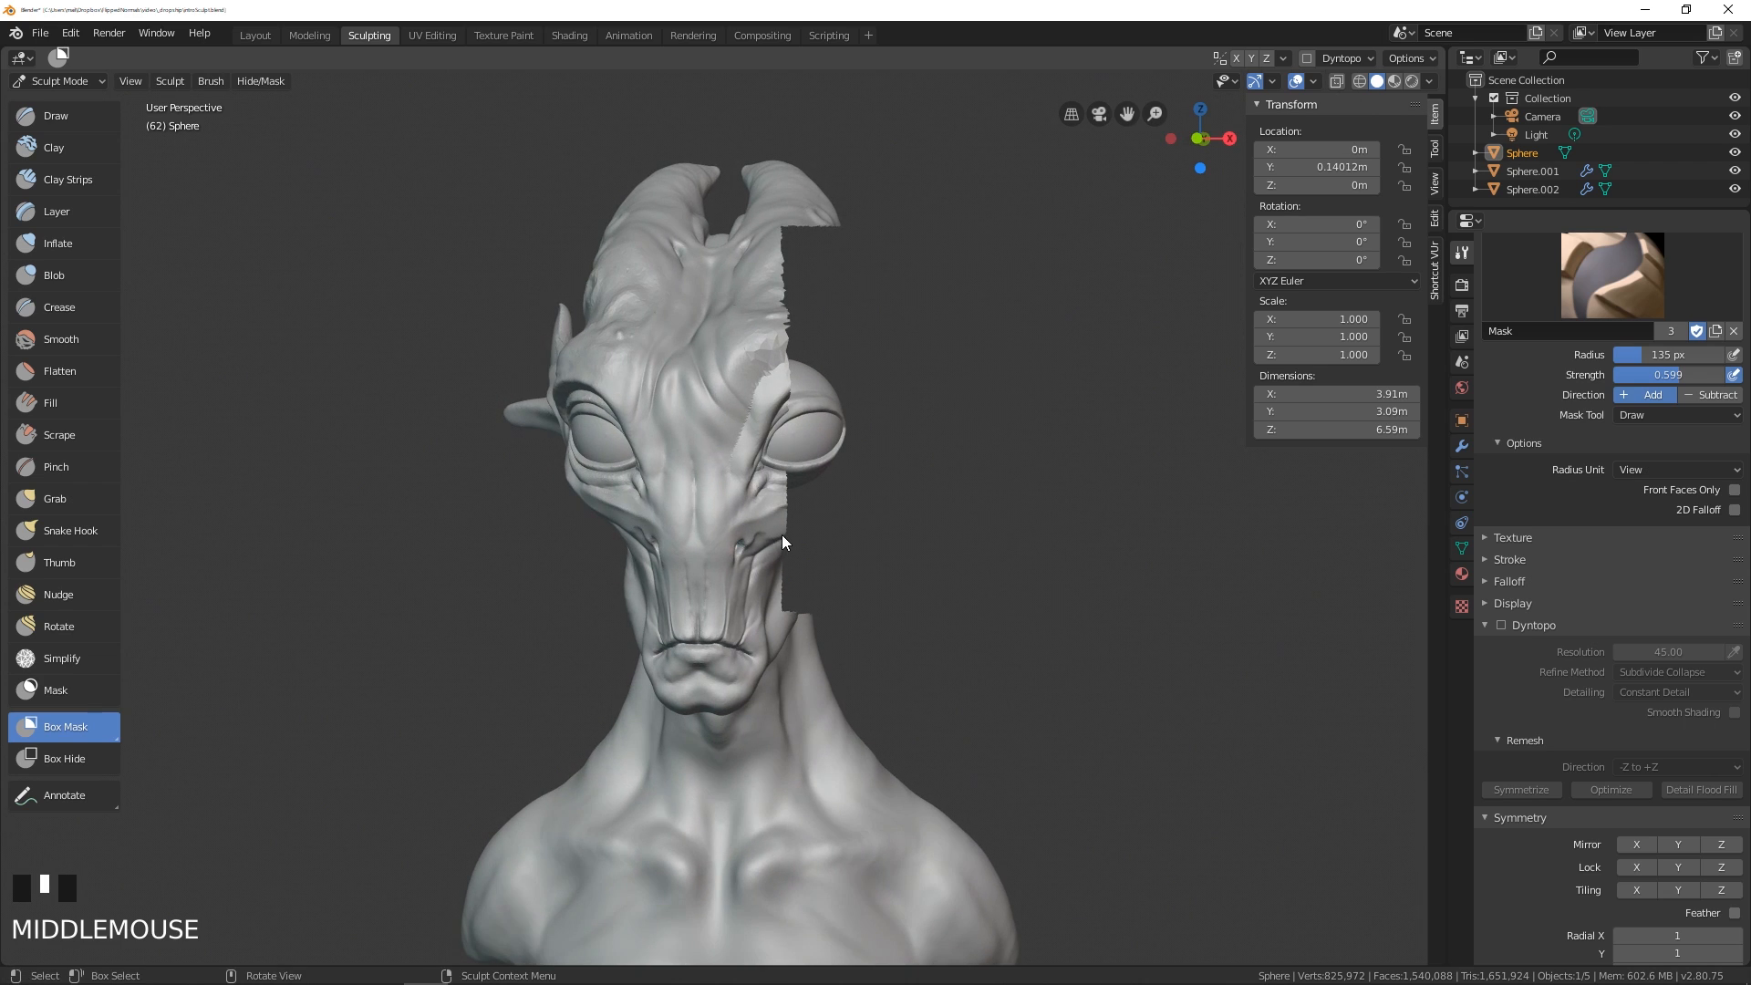
{"action": "key", "text": "alt+h"}
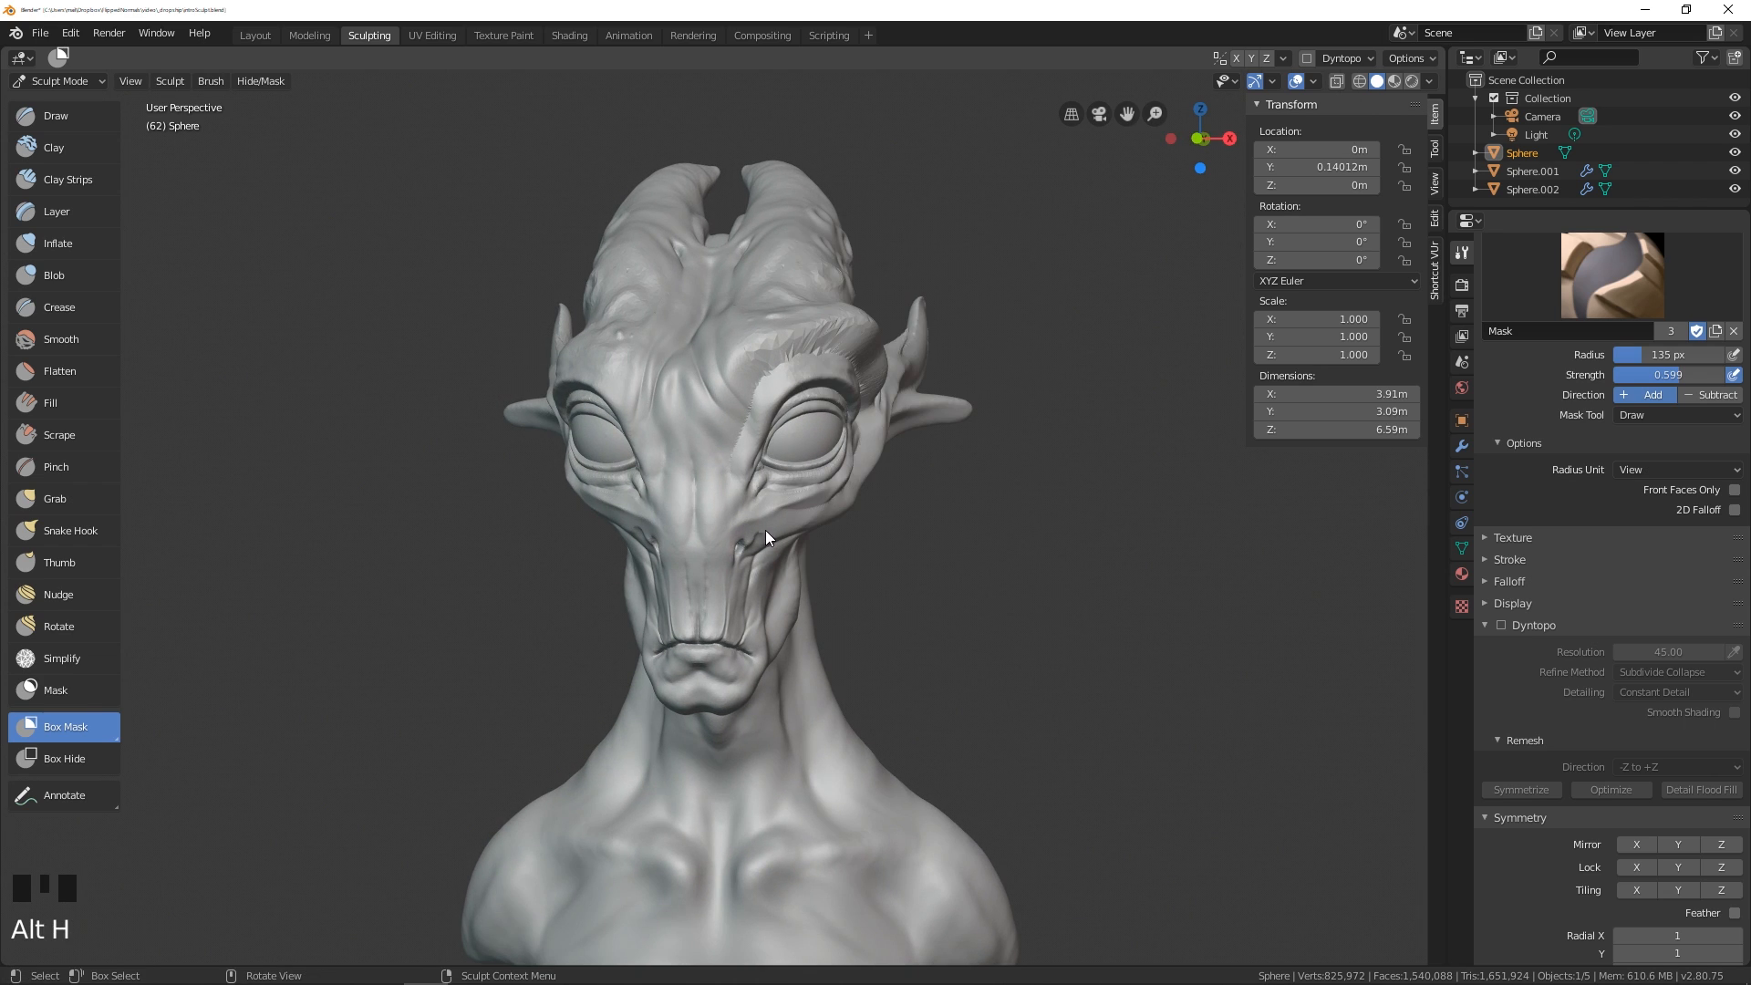
{"action": "middle_click_drag", "start_coordinate": [840, 496], "coordinate": [985, 401], "text": "shift"}
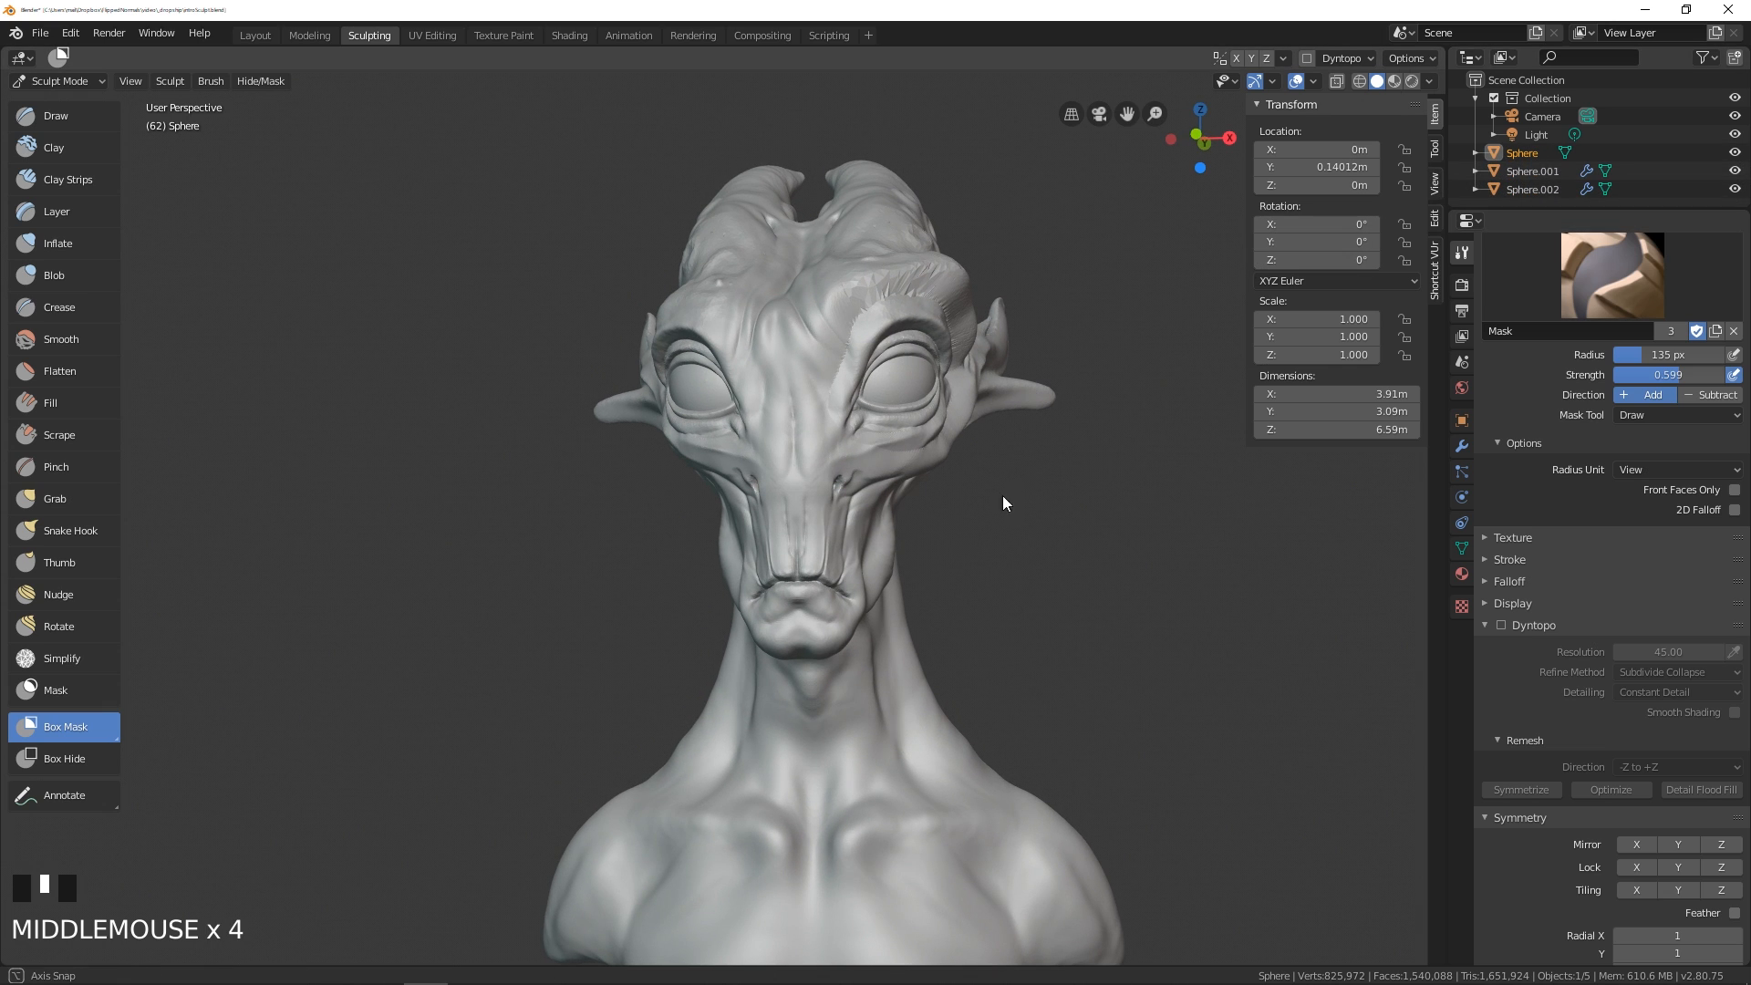
{"action": "middle_click_drag", "start_coordinate": [1003, 495], "coordinate": [828, 423]}
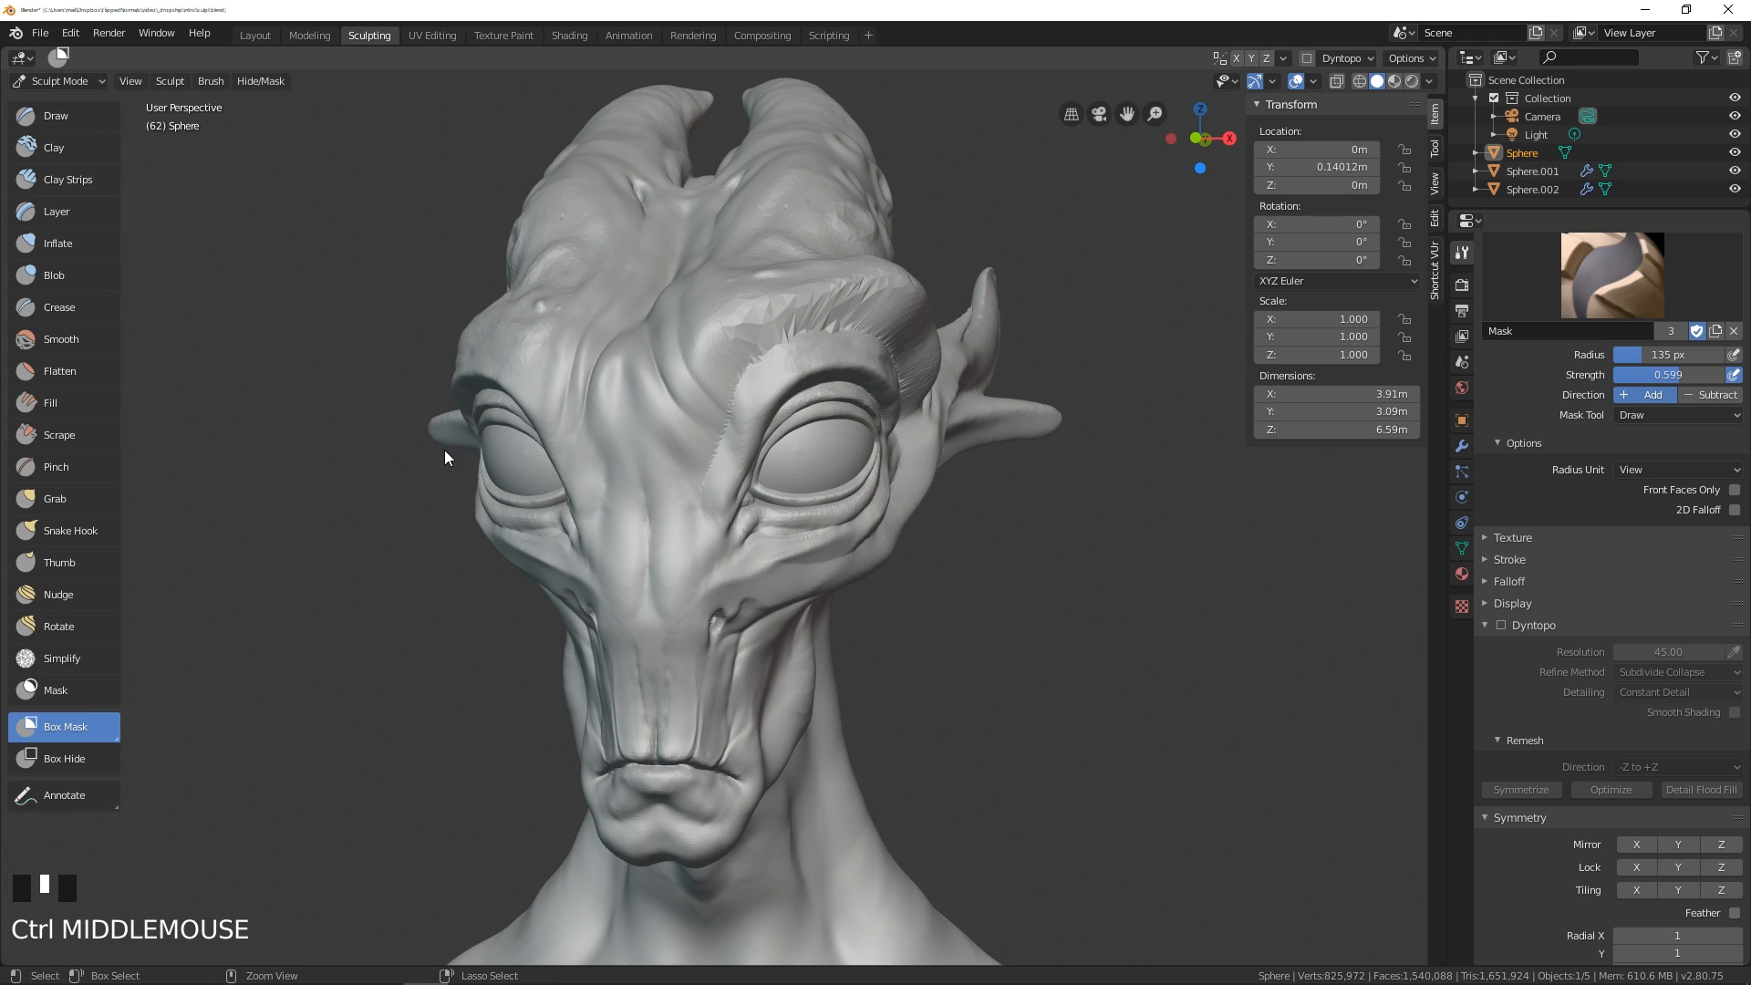
- Switch to Object Mode, select the eyeball object and enter Sculpt Mode on it
{"action": "key", "text": "ctrl+Tab"}
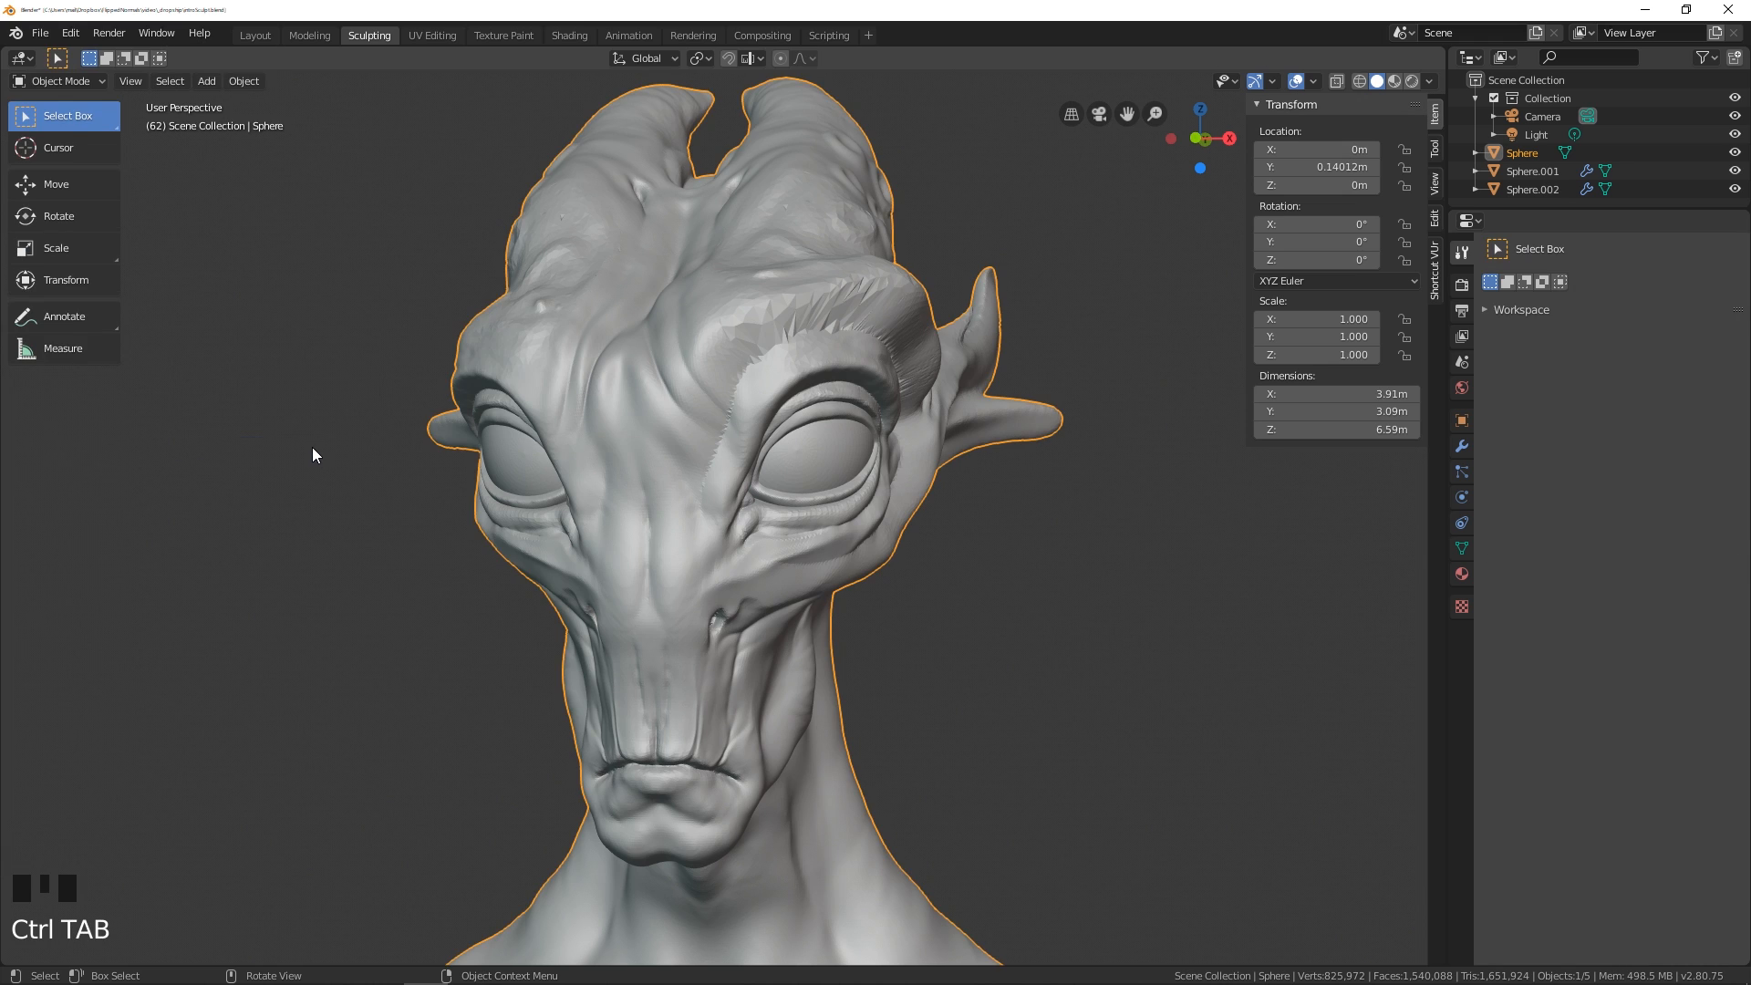
{"action": "left_click", "coordinate": [790, 464]}
{"action": "key", "text": "ctrl+Tab"}
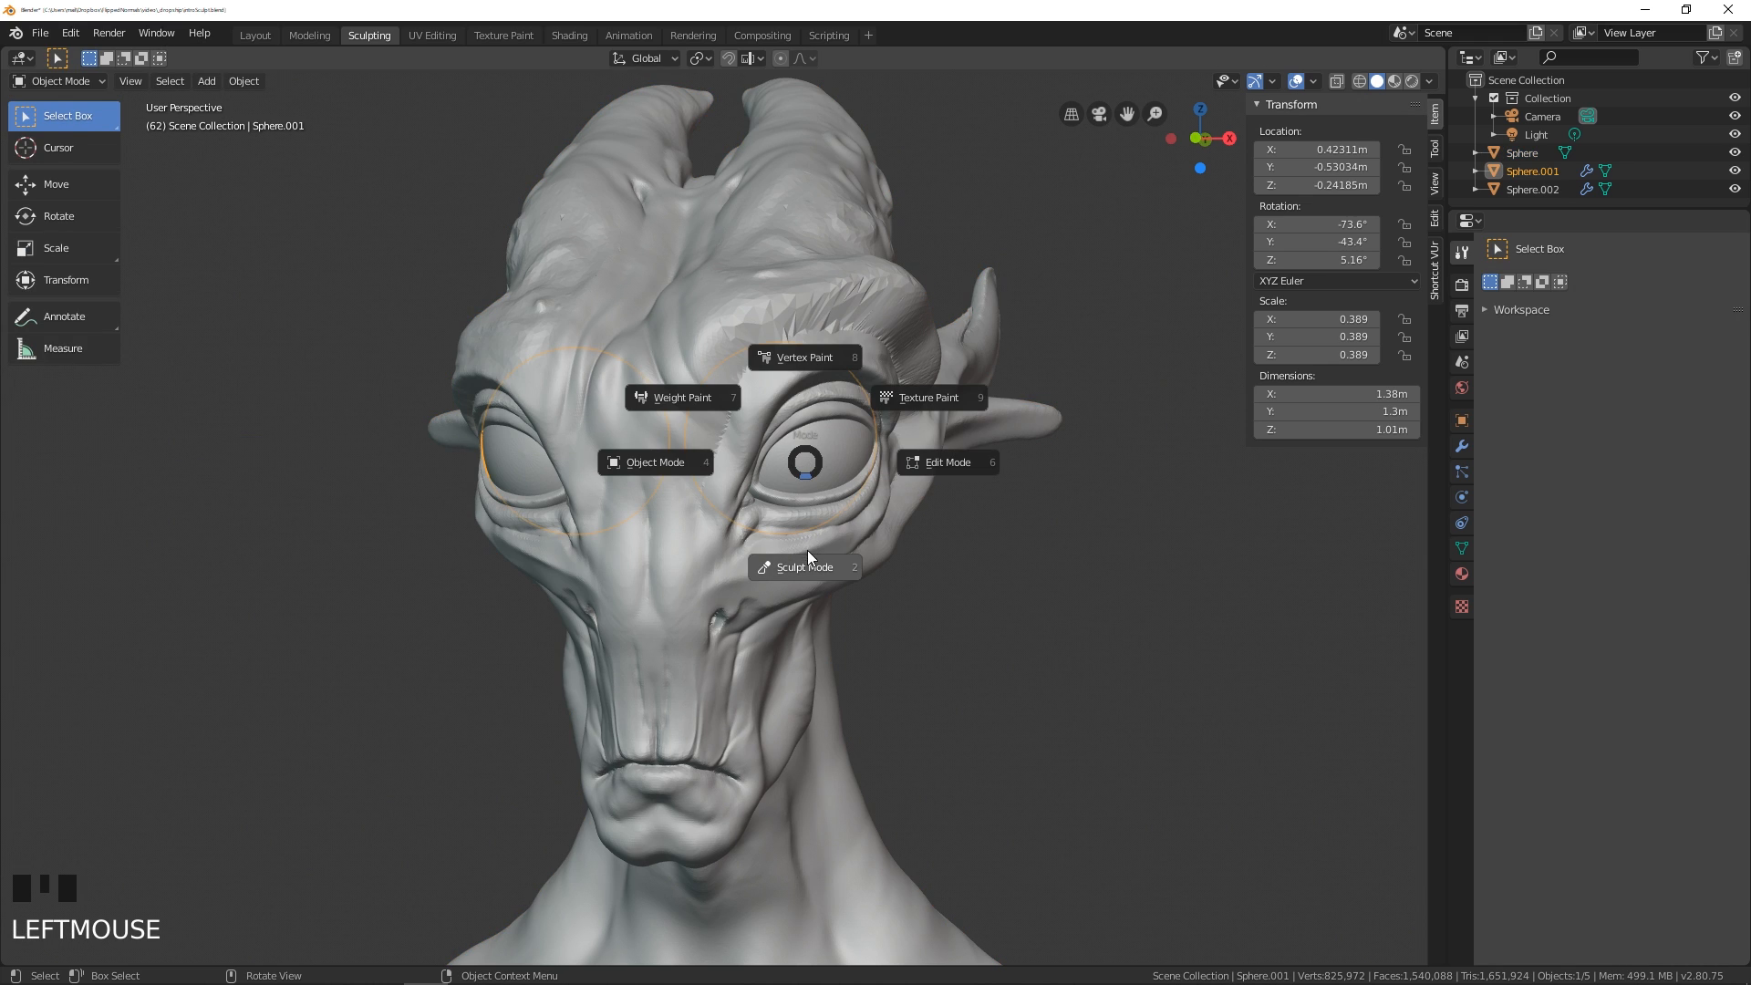
{"action": "key", "text": "ctrl+Tab"}
{"action": "middle_click_drag", "start_coordinate": [717, 536], "coordinate": [726, 463]}
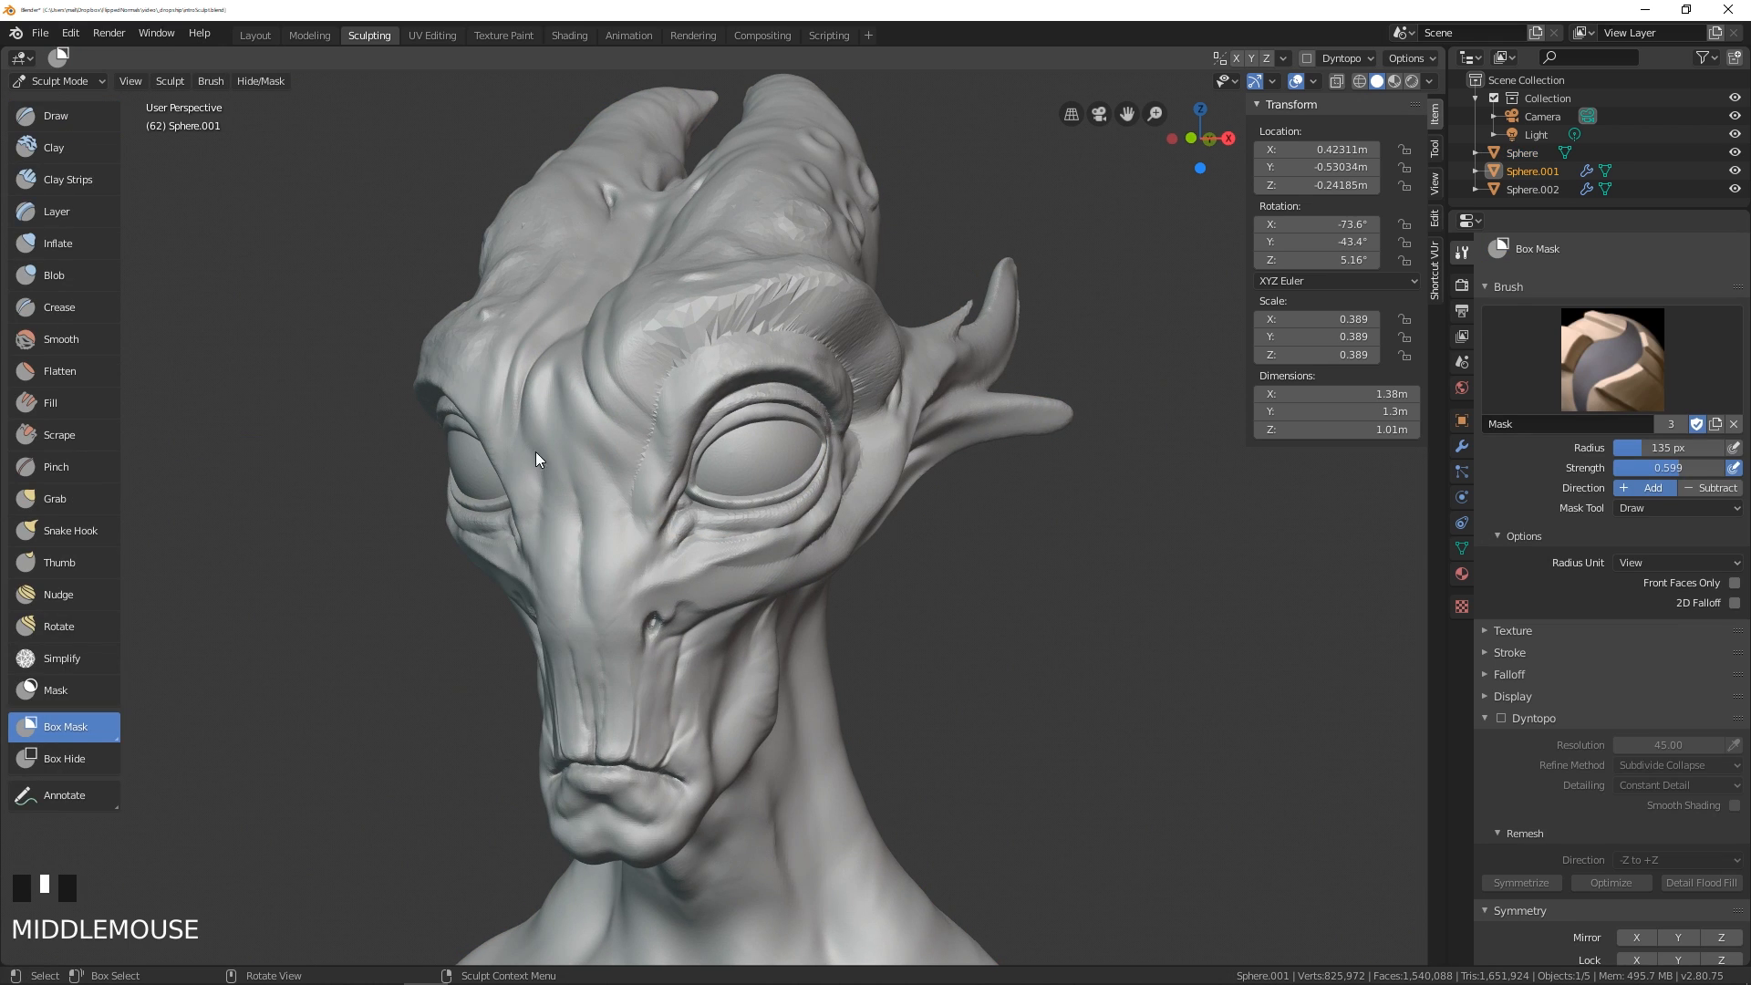
{"action": "key", "text": "g"}
{"action": "key", "text": "f"}
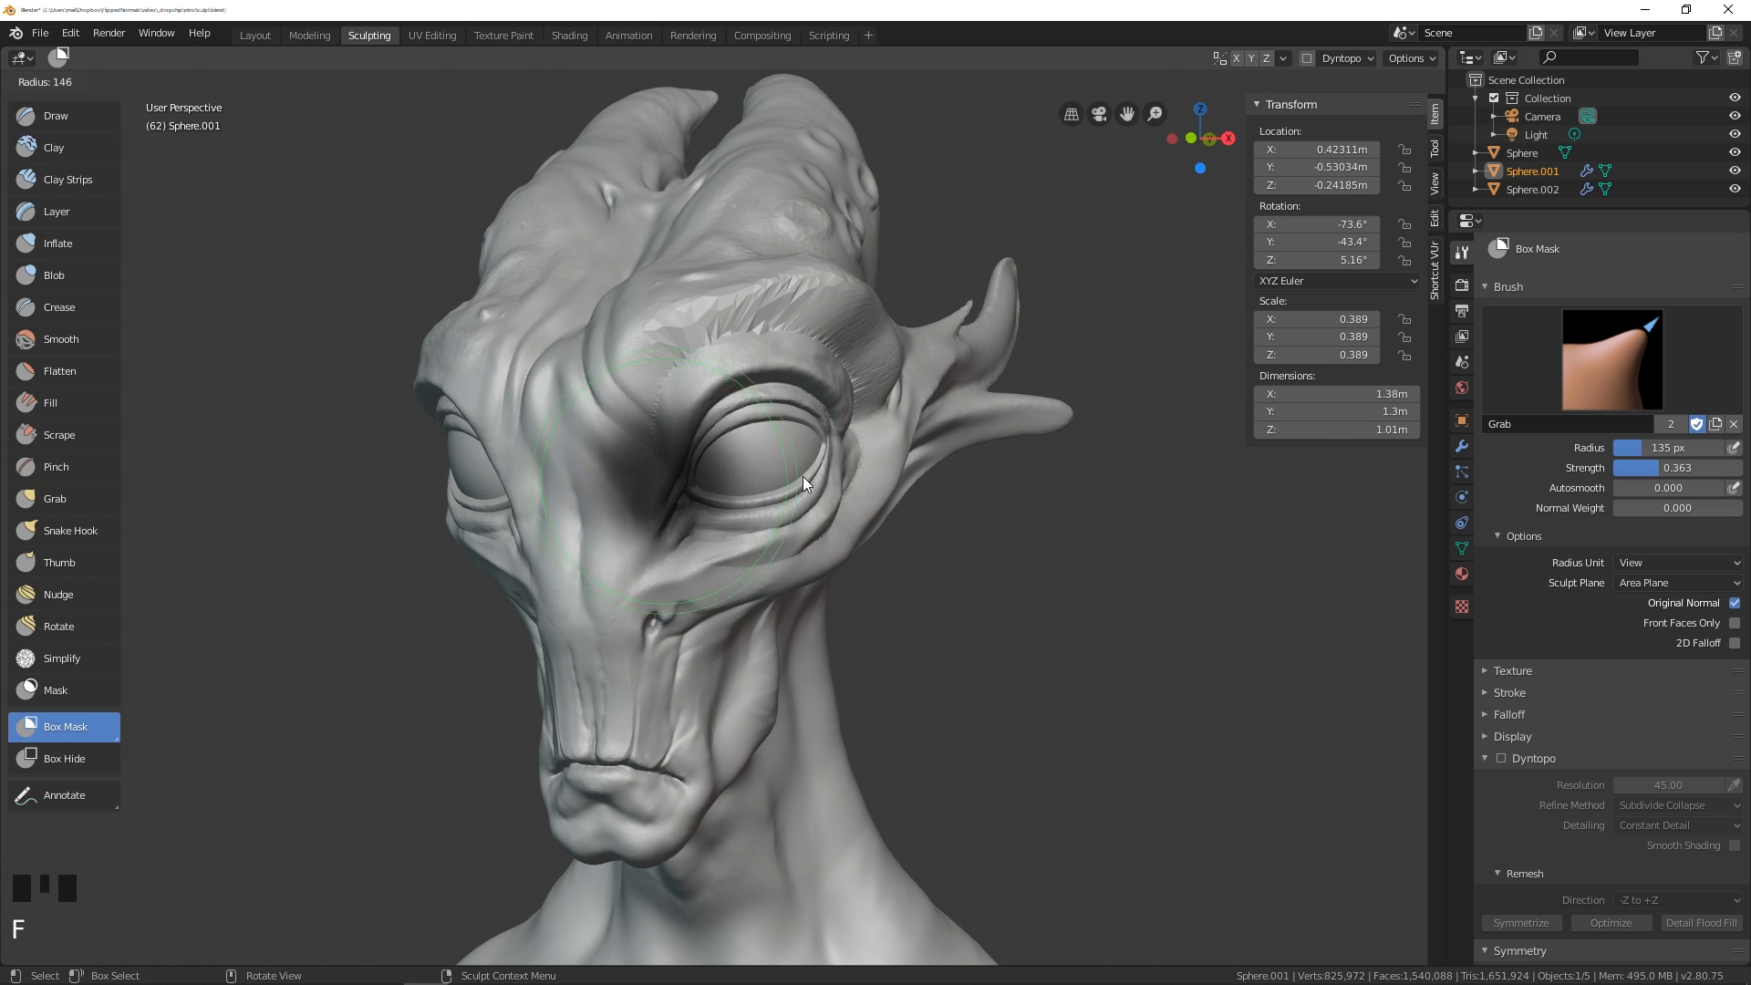
{"action": "left_click", "coordinate": [815, 481]}
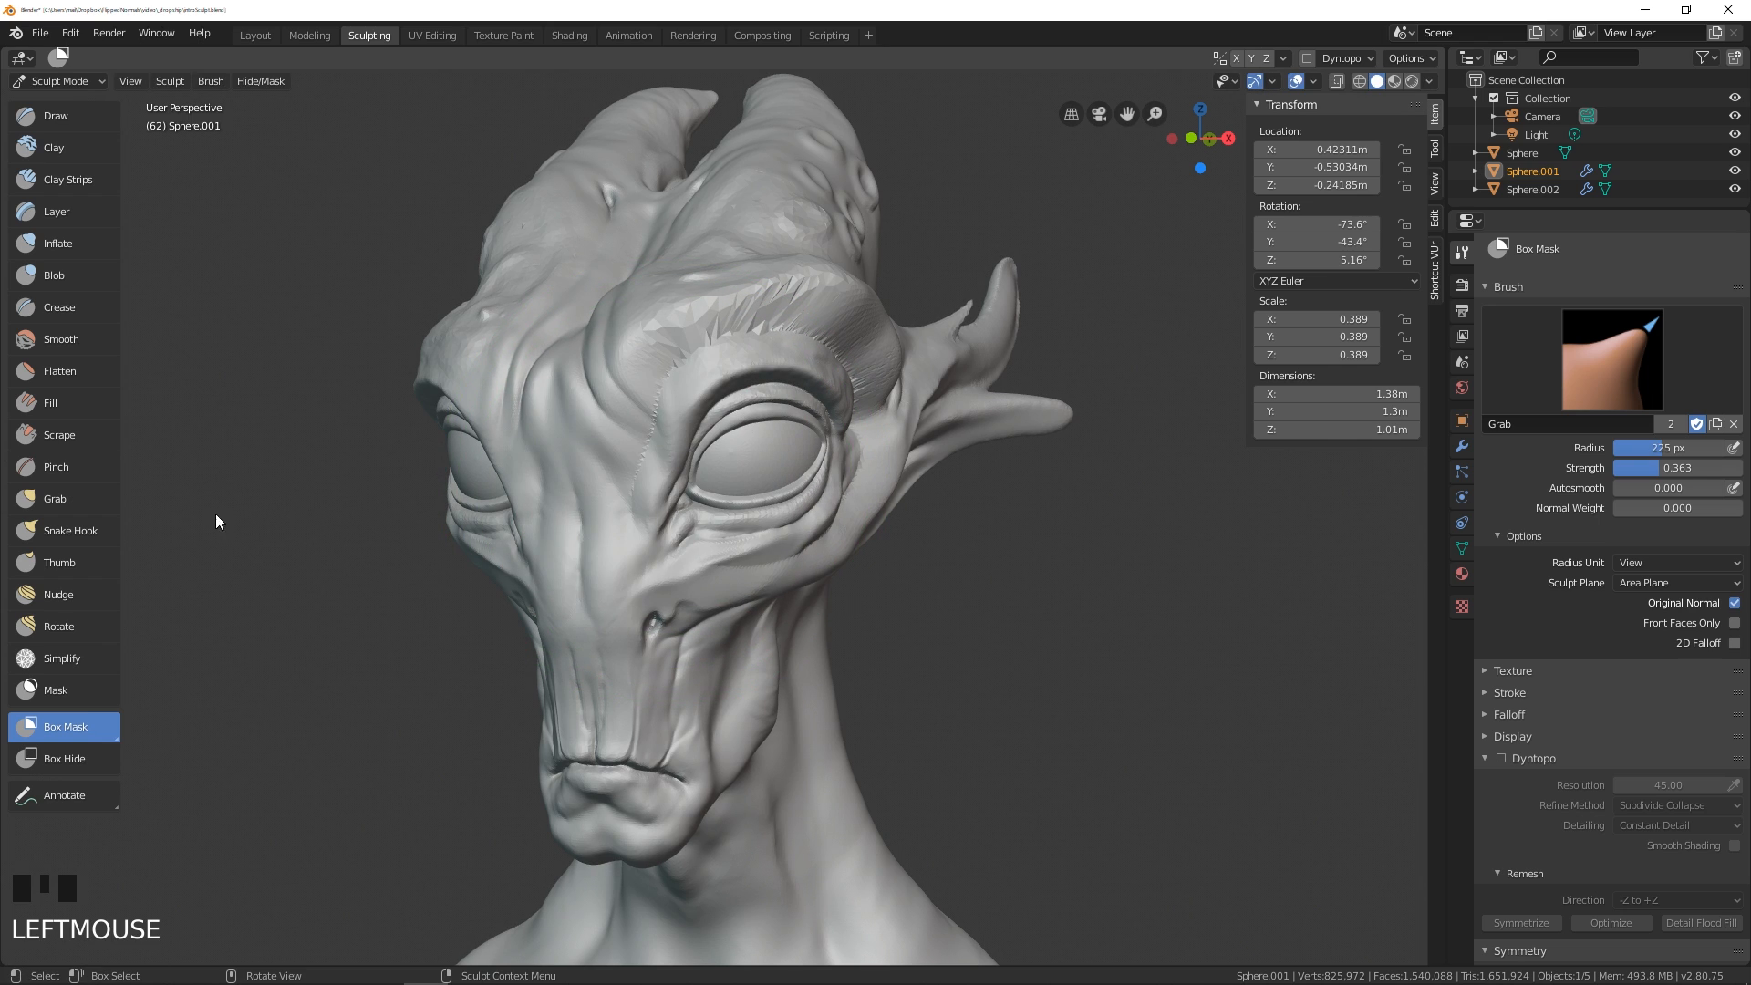
- Choose the Draw brush and set its radius to 33 px
{"action": "left_click", "coordinate": [71, 120]}
{"action": "middle_click_drag", "start_coordinate": [797, 472], "coordinate": [994, 539]}
{"action": "key", "text": "f"}
{"action": "left_click", "coordinate": [797, 427]}
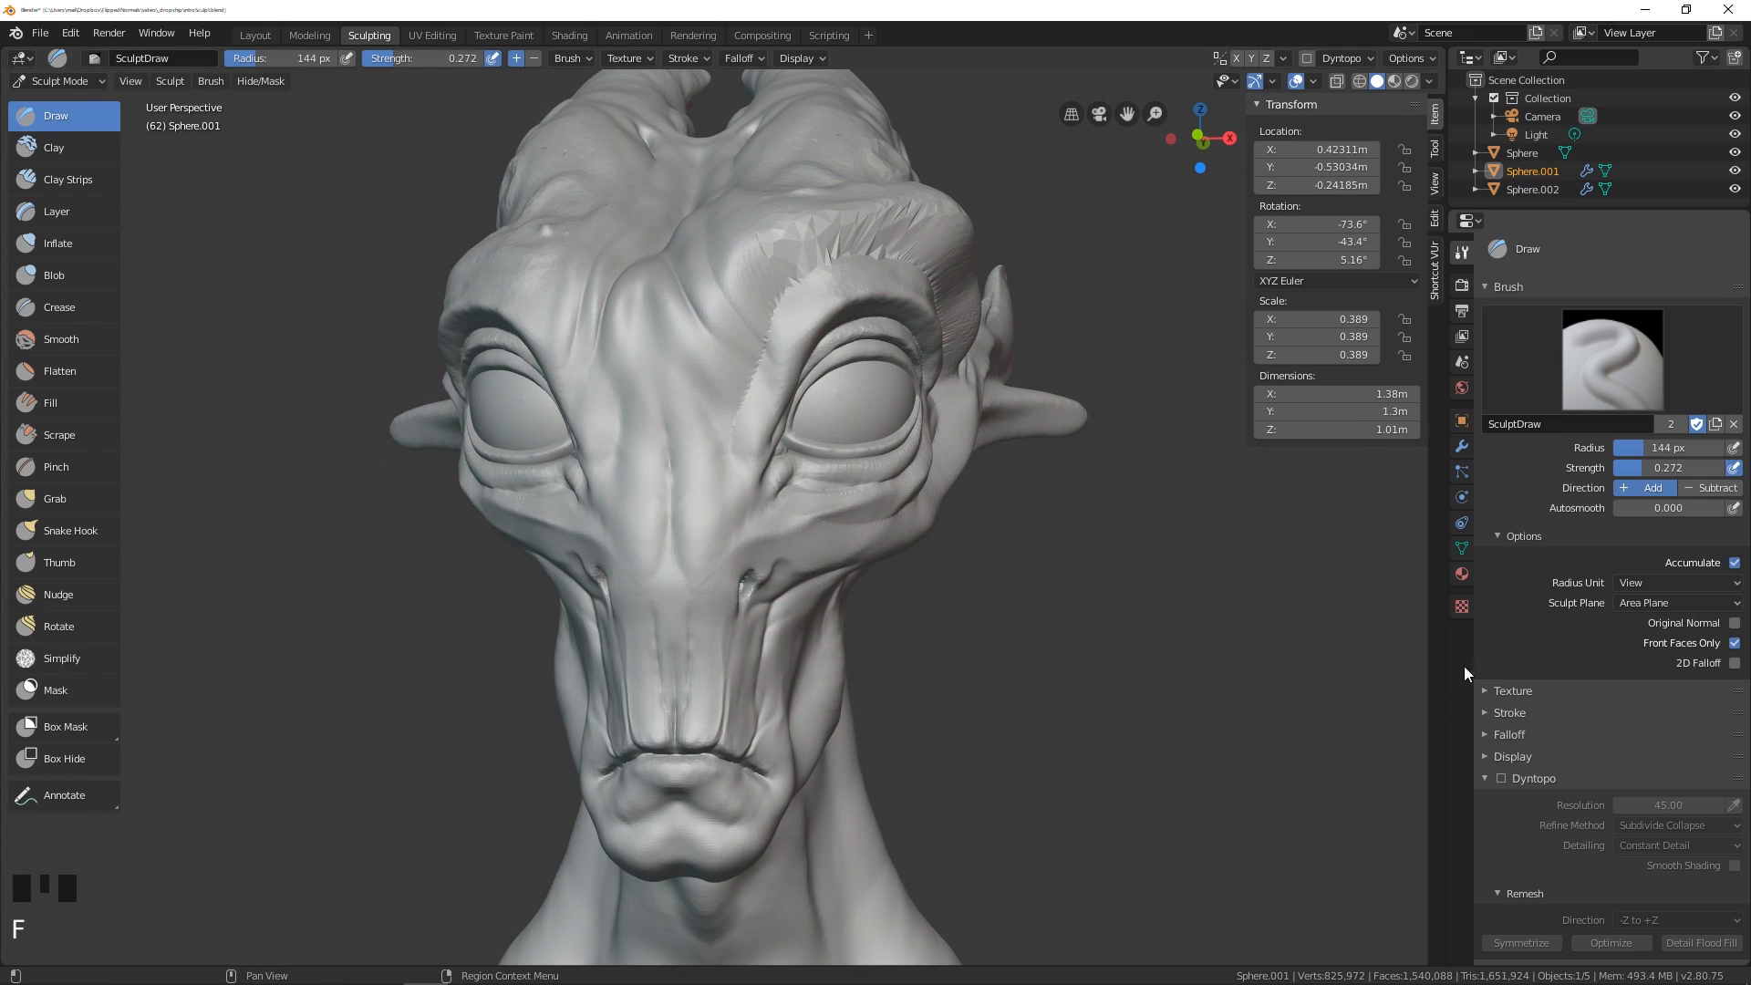
{"action": "key", "text": "f"}
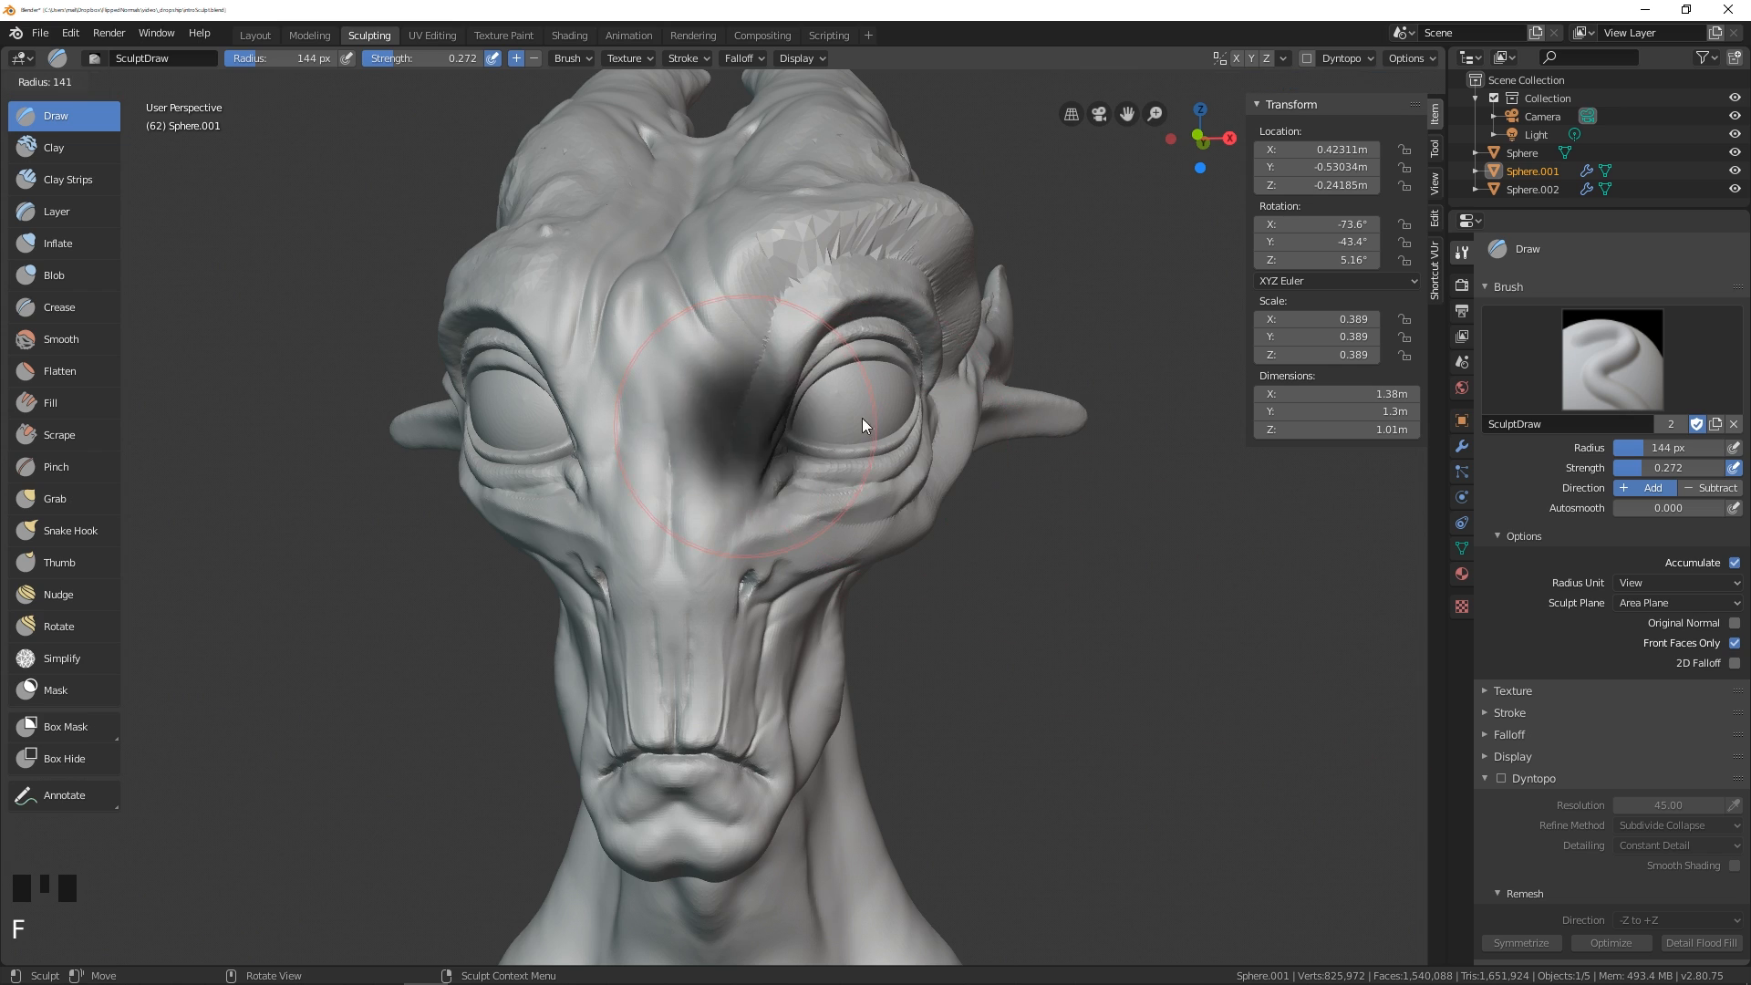
{"action": "left_click", "coordinate": [776, 424]}
- Sculpt a short stroke on the eyeball and turn off the brush's Accumulate and Front Faces Only options
{"action": "left_click_drag", "start_coordinate": [850, 410], "coordinate": [857, 406]}
{"action": "left_click_drag", "start_coordinate": [1511, 638], "coordinate": [1514, 563]}
{"action": "middle_click_drag", "start_coordinate": [1526, 688], "coordinate": [1529, 493]}
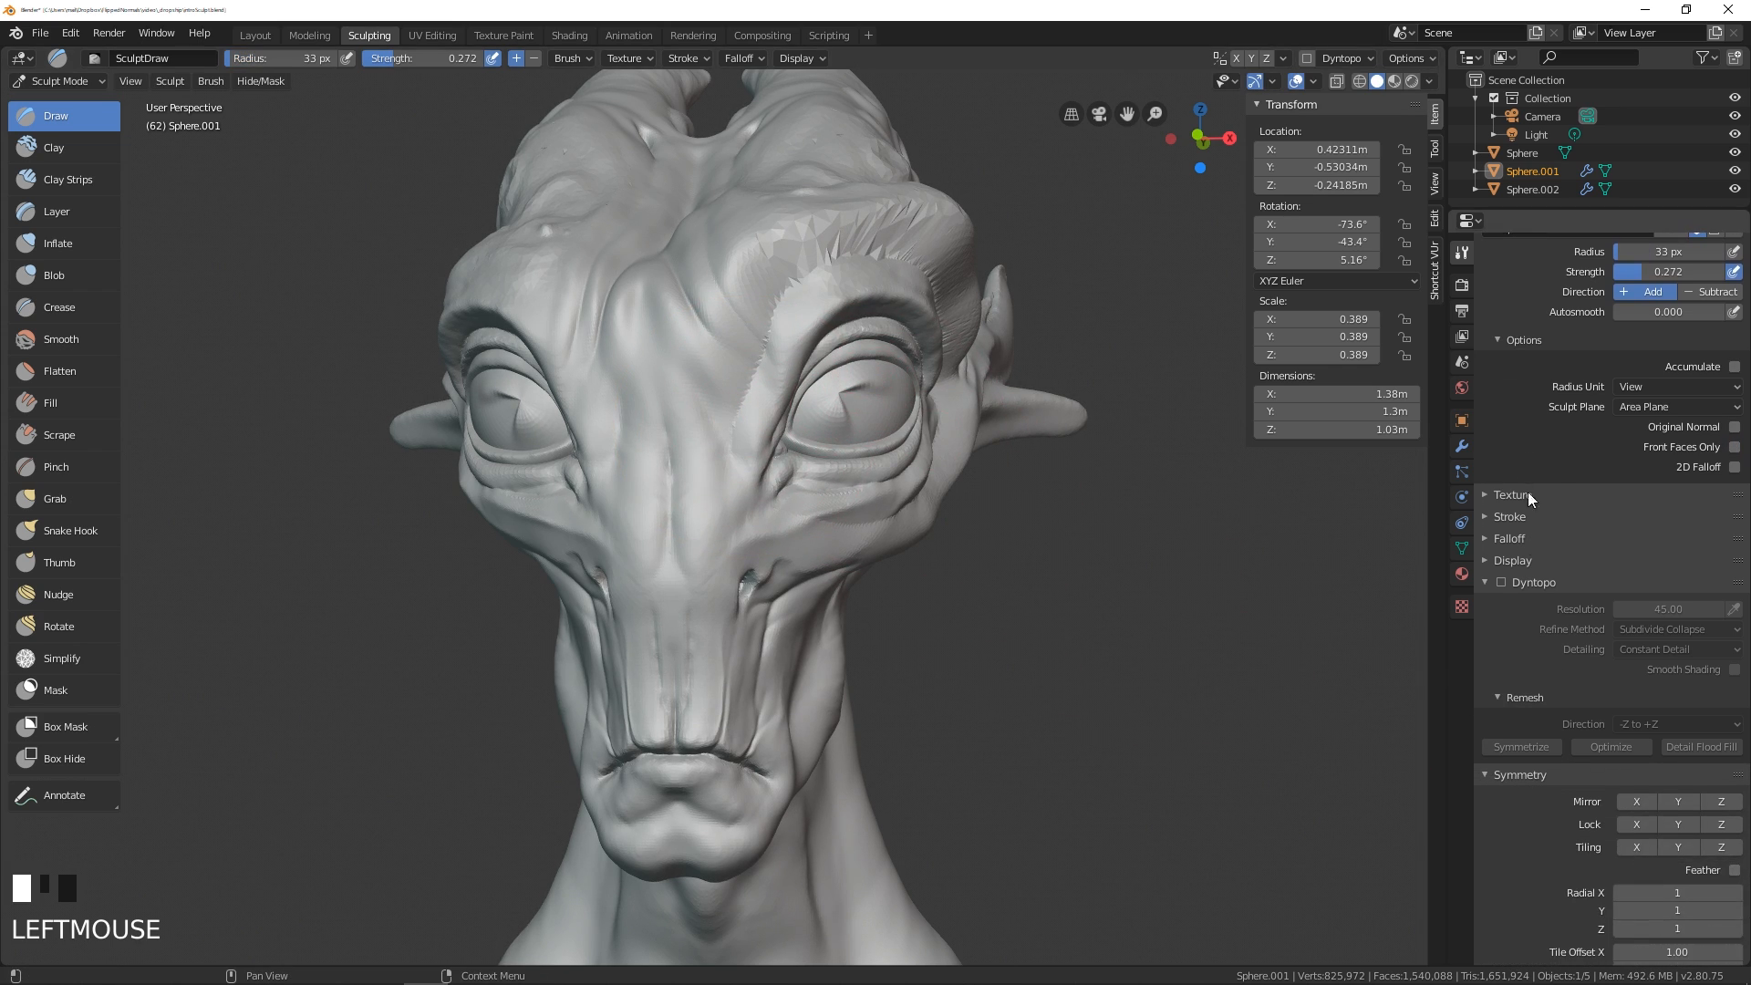
- Sculpt another short test stroke on the eyeball and undo the strokes made on it
{"action": "middle_click_drag", "start_coordinate": [1140, 569], "coordinate": [807, 469]}
{"action": "left_click", "coordinate": [790, 484]}
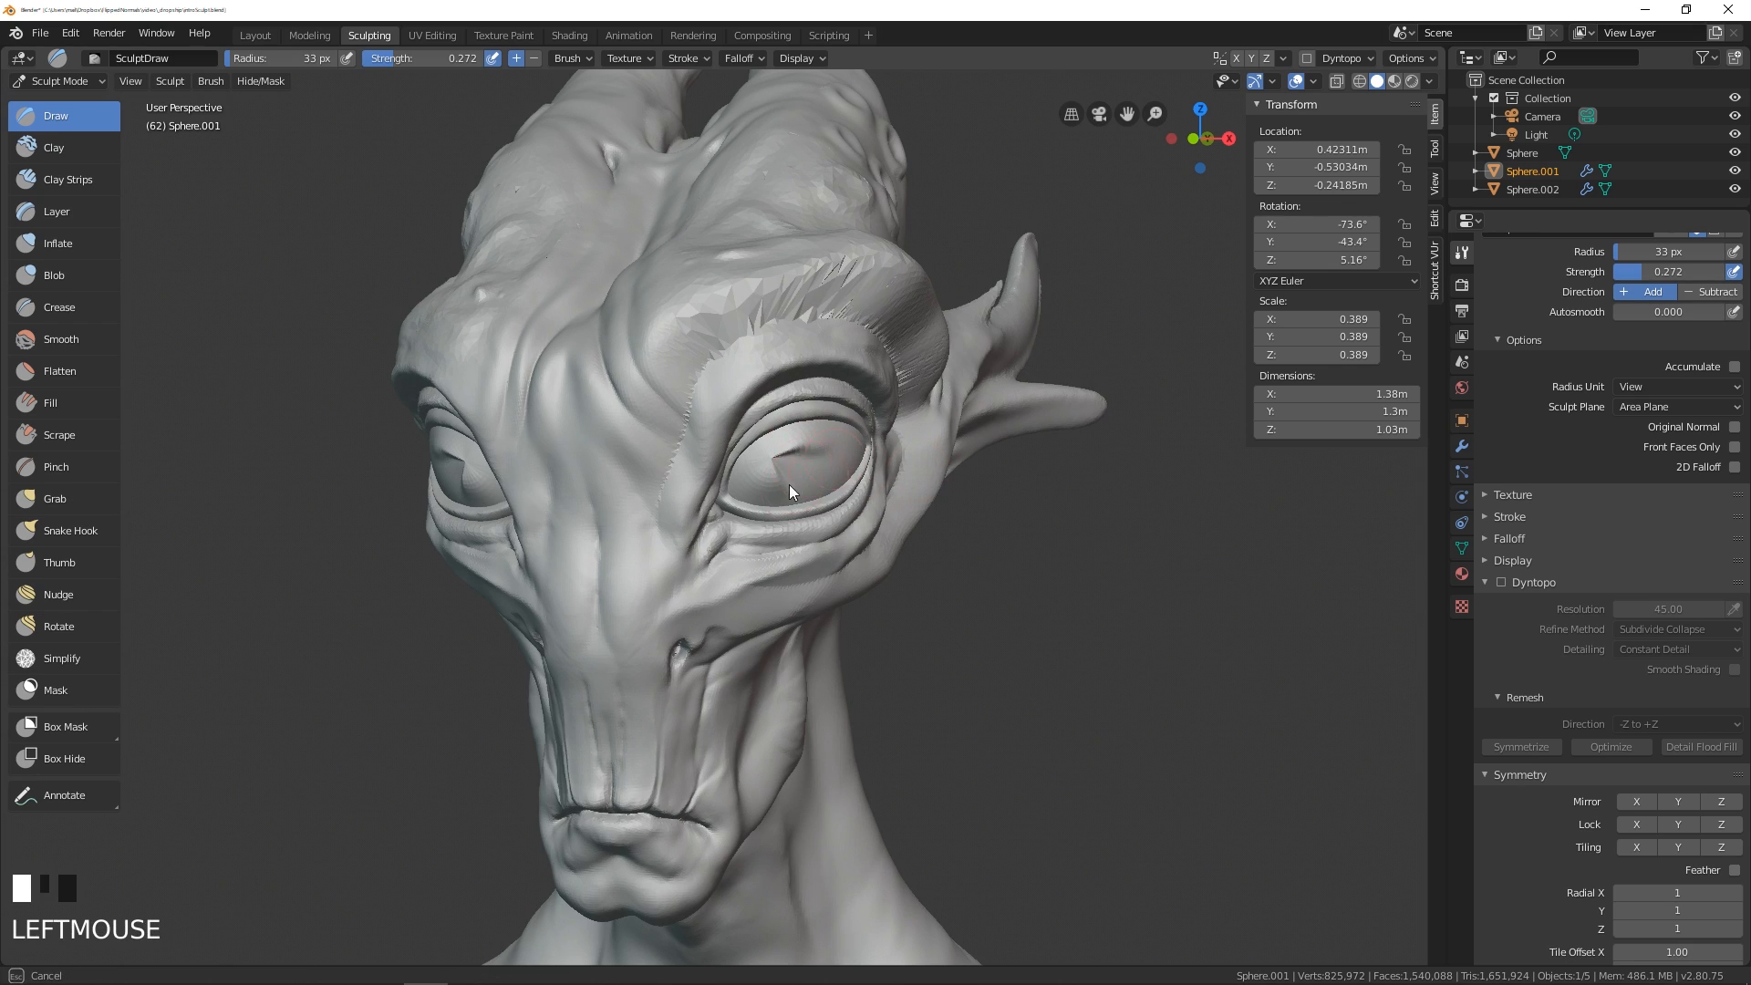
{"action": "left_click_drag", "start_coordinate": [790, 485], "coordinate": [766, 473]}
{"action": "key", "text": "ctrl+z"}
{"action": "key", "text": "ctrl+z"}
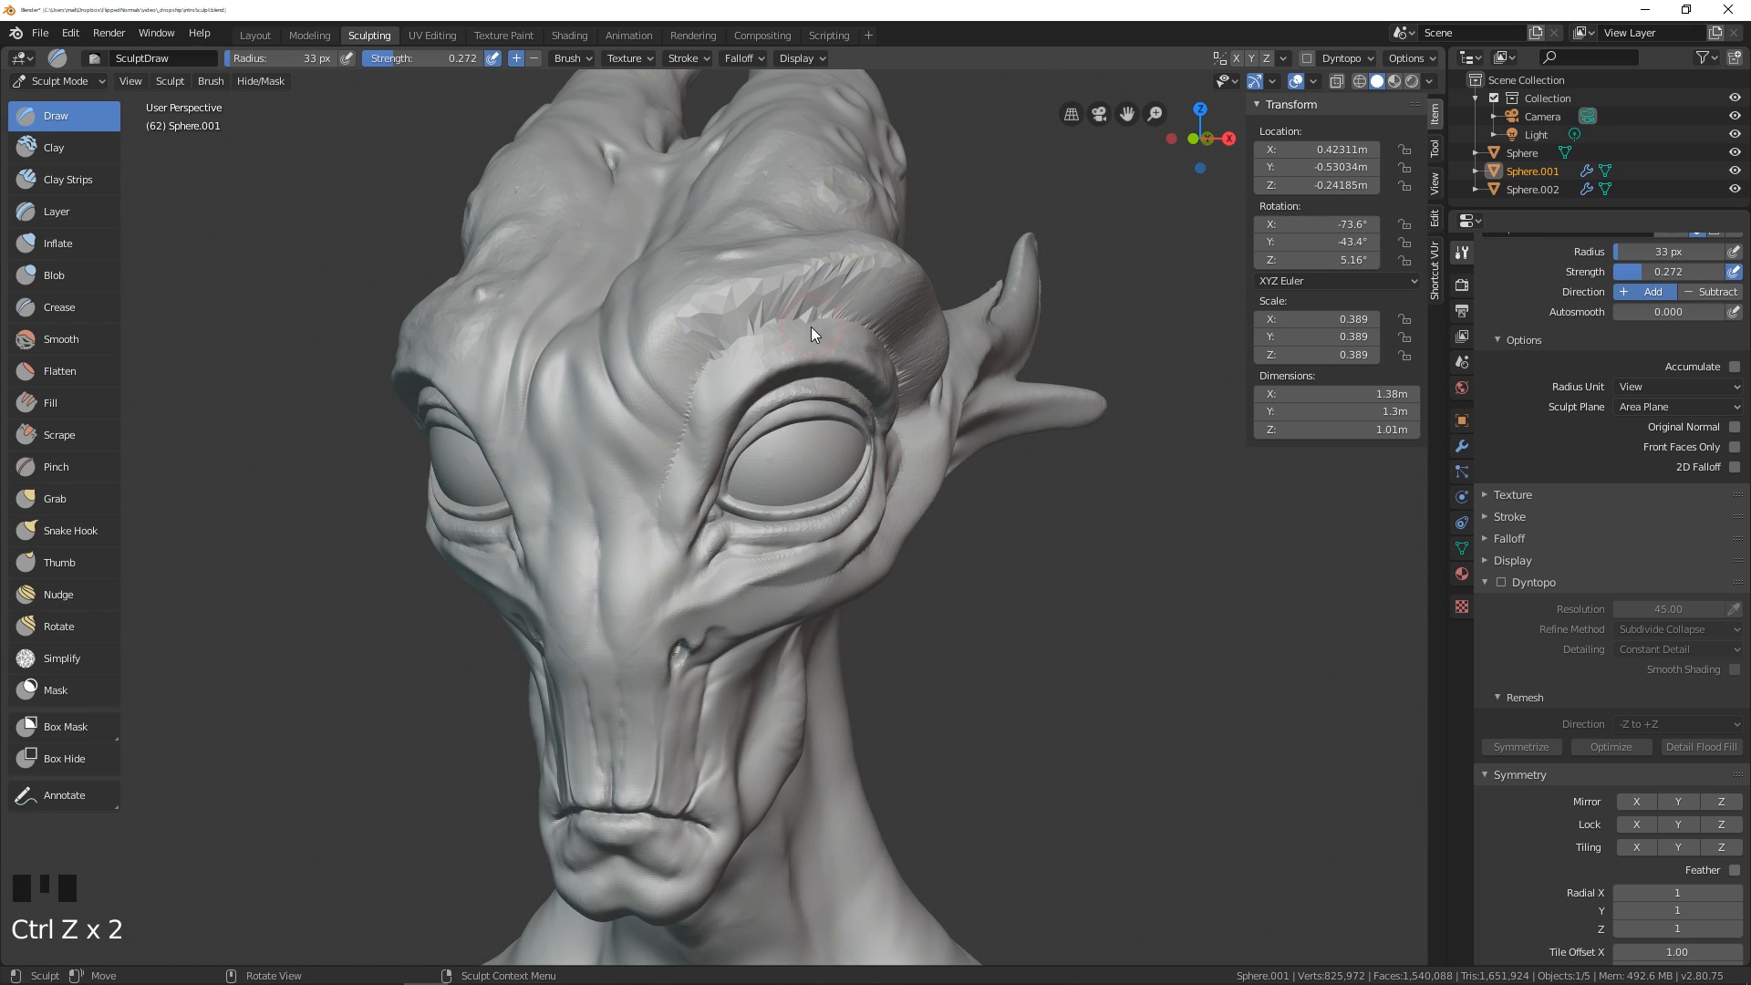
{"action": "middle_click_drag", "start_coordinate": [806, 390], "coordinate": [836, 385]}
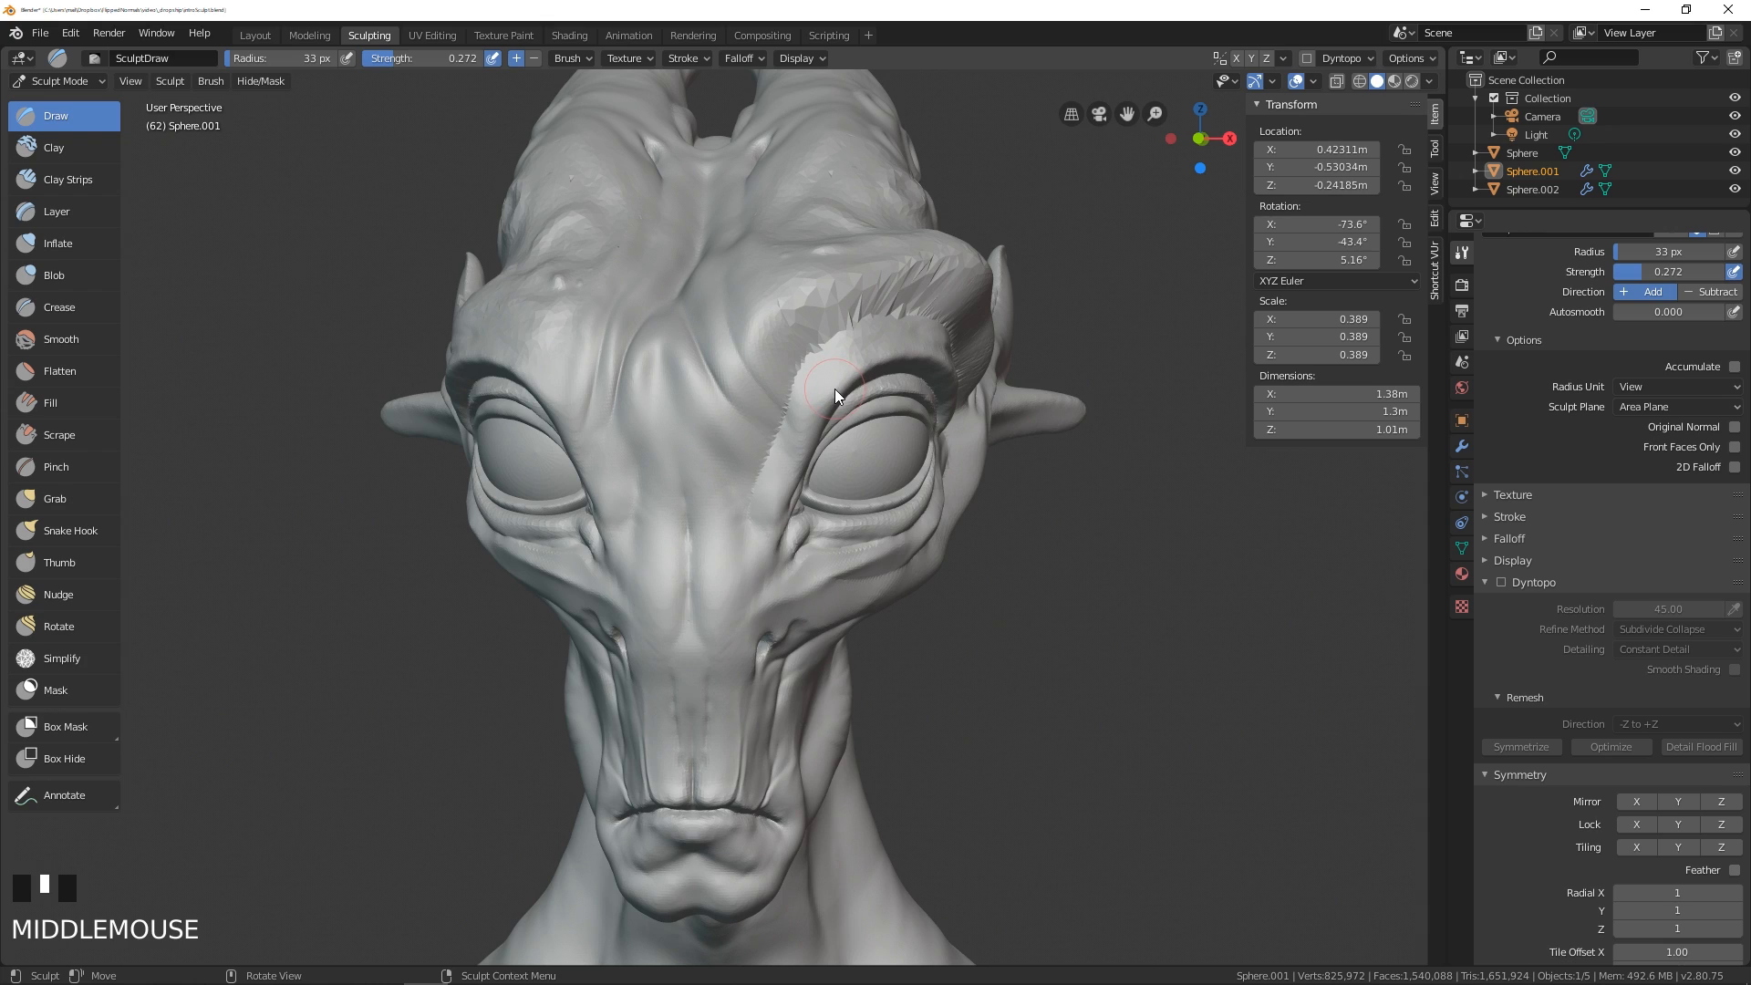